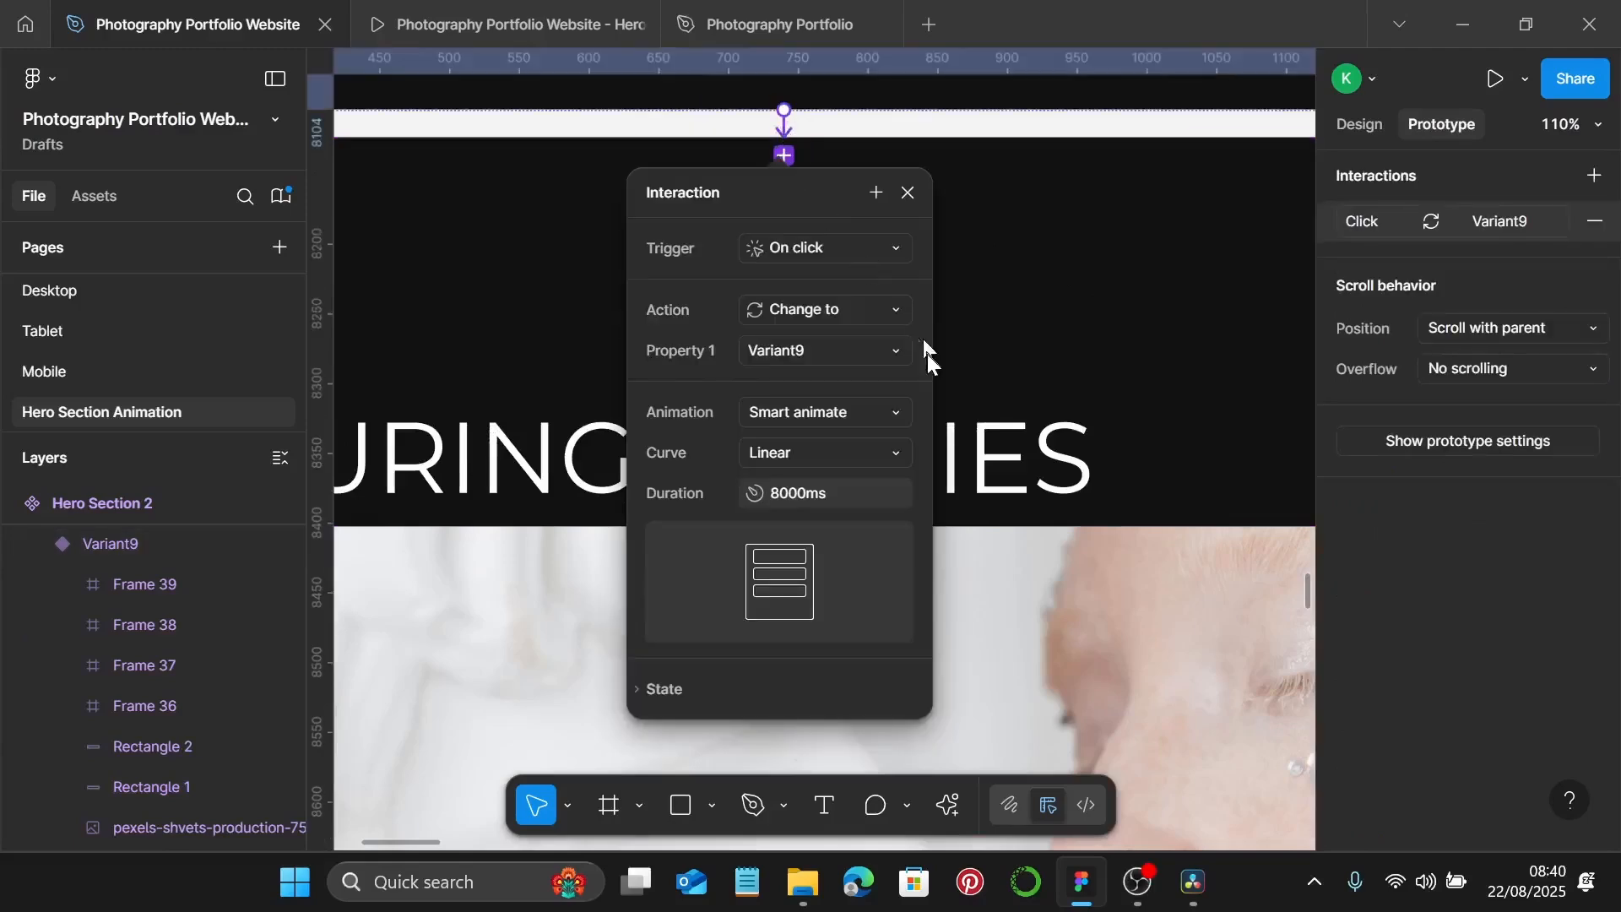
Change the trigger of the interaction leading to Variant9 to After delay with a 1 ms delay.
{"action": "left_click", "coordinate": [853, 248]}
{"action": "left_click", "coordinate": [821, 649]}
{"action": "left_click", "coordinate": [849, 293]}
{"action": "type", "text": "1"}
{"action": "key", "text": "Return"}
{"action": "scroll", "coordinate": [1064, 524], "scroll_direction": "down", "scroll_amount": 5}
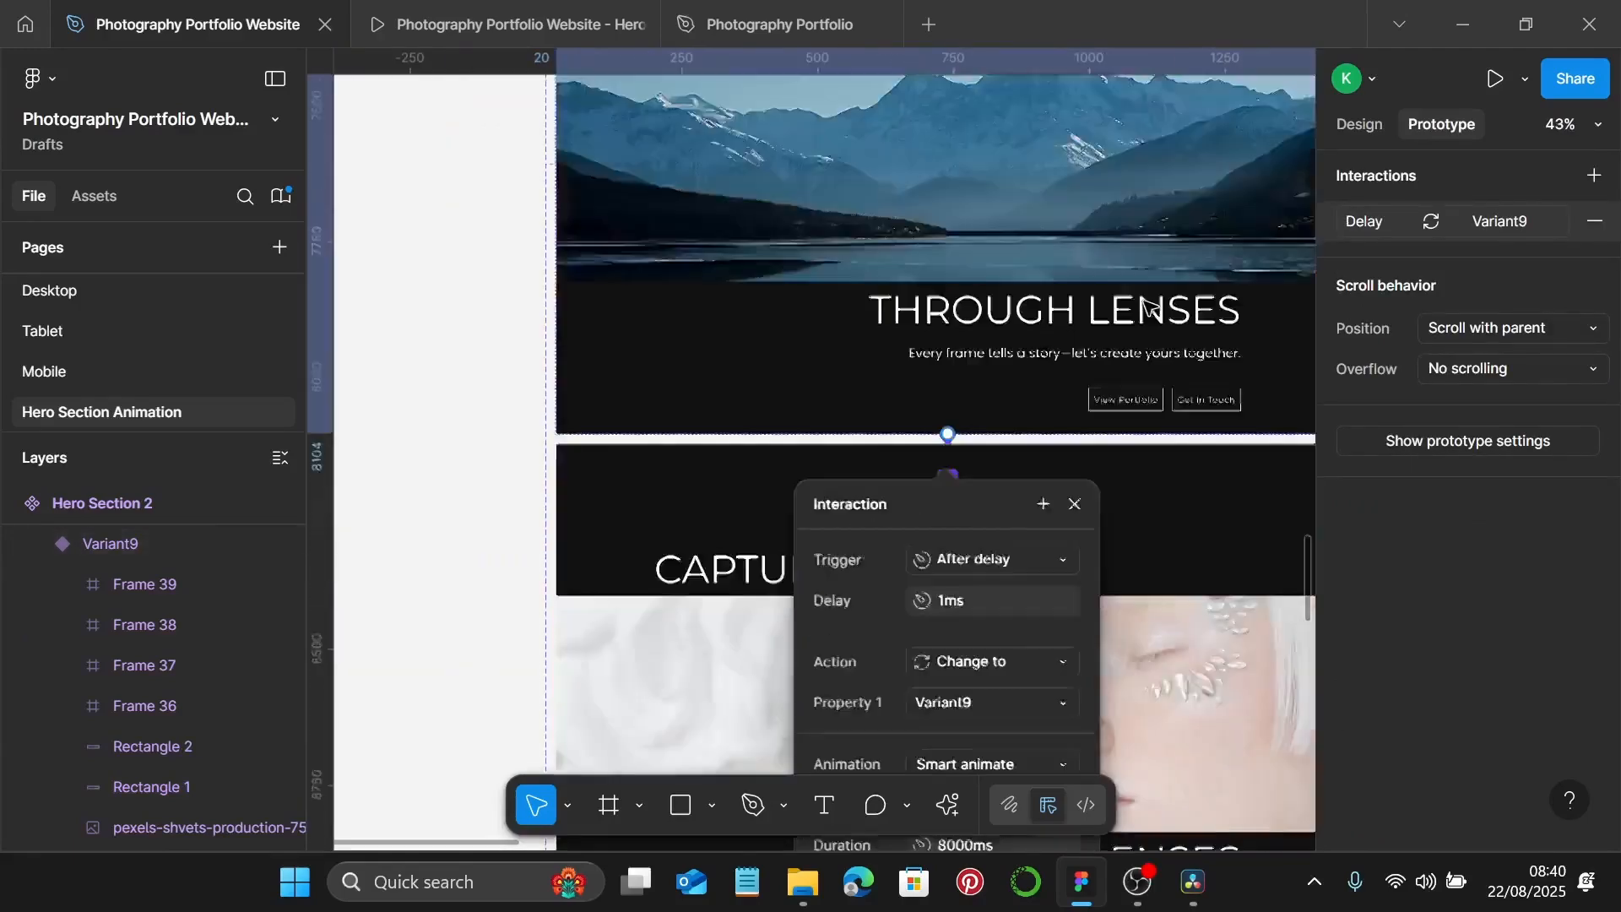
Set the Smart animate duration of the Variant9 interaction to 1000 ms.
{"action": "scroll", "coordinate": [1090, 472], "scroll_direction": "down", "scroll_amount": 4}
{"action": "scroll", "coordinate": [1089, 473], "scroll_direction": "up", "scroll_amount": 2}
{"action": "left_click", "coordinate": [971, 390]}
{"action": "type", "text": "1000"}
{"action": "key", "text": "Return"}
Connect Variant9 to Variant10 below it with a Change to interaction triggered After delay.
{"action": "left_click", "coordinate": [1060, 372]}
{"action": "scroll", "coordinate": [1108, 389], "scroll_direction": "down", "scroll_amount": 3}
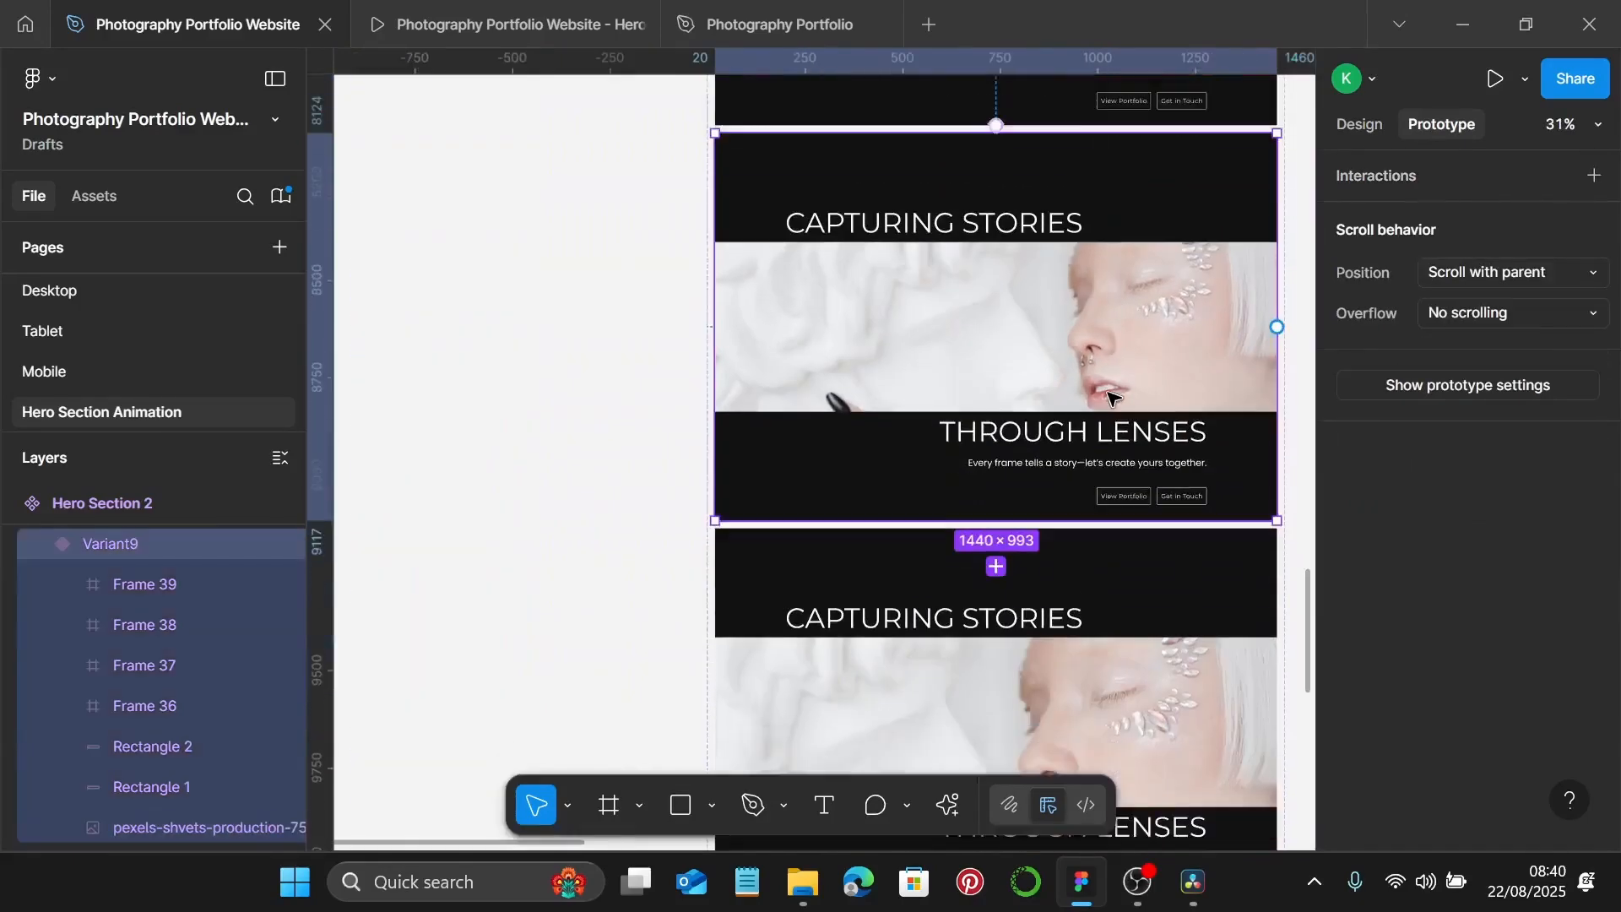
{"action": "scroll", "coordinate": [1043, 524], "scroll_direction": "up", "scroll_amount": 5}
{"action": "left_click_drag", "start_coordinate": [872, 420], "coordinate": [878, 469]}
{"action": "scroll", "coordinate": [1041, 441], "scroll_direction": "down", "scroll_amount": 2}
{"action": "left_click", "coordinate": [986, 446]}
{"action": "scroll", "coordinate": [971, 641], "scroll_direction": "down", "scroll_amount": 2}
{"action": "left_click", "coordinate": [976, 665]}
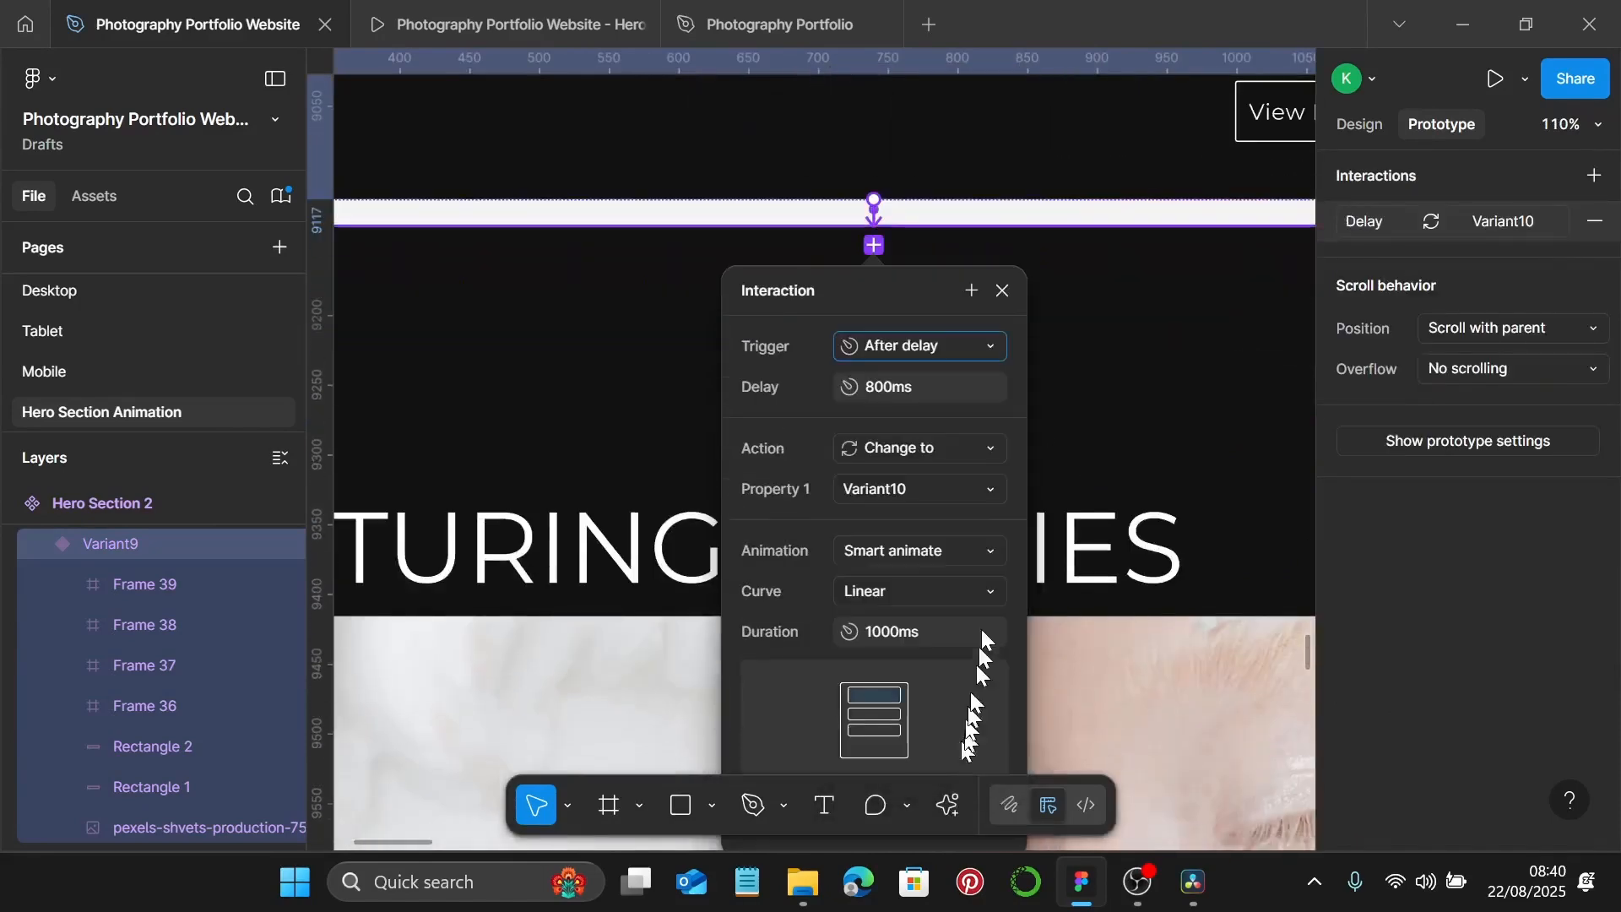
Set the Variant10 interaction's delay to 1 ms and its animation duration to 8000 ms.
{"action": "left_click", "coordinate": [956, 382]}
{"action": "type", "text": "1"}
{"action": "key", "text": "Return"}
{"action": "left_click", "coordinate": [975, 632]}
{"action": "type", "text": "8000"}
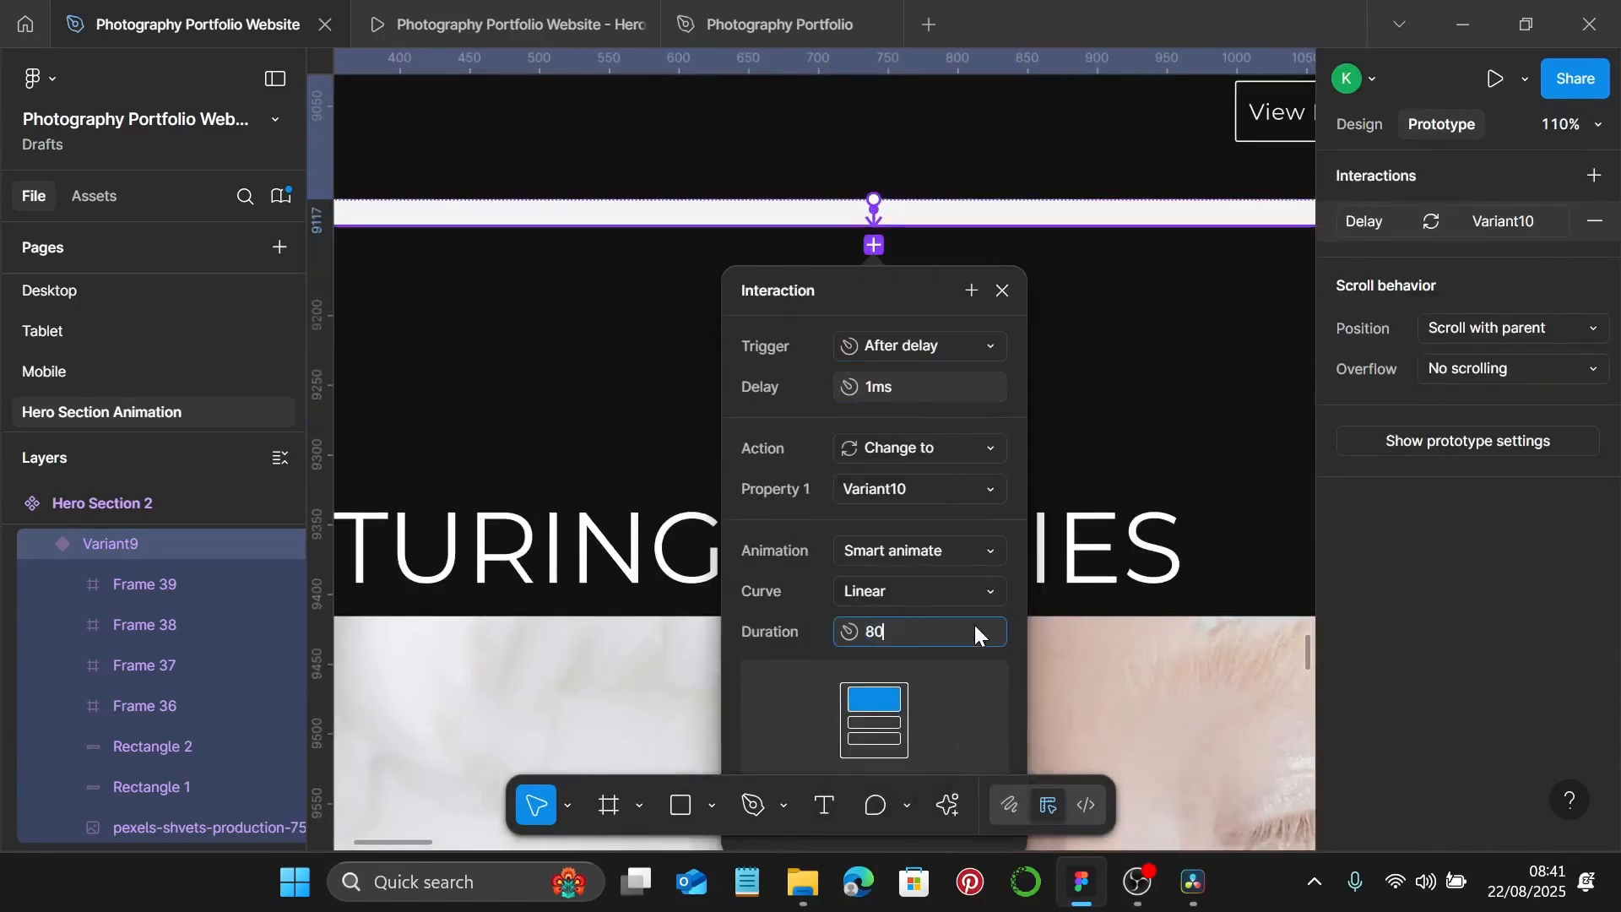
{"action": "key", "text": "Return"}
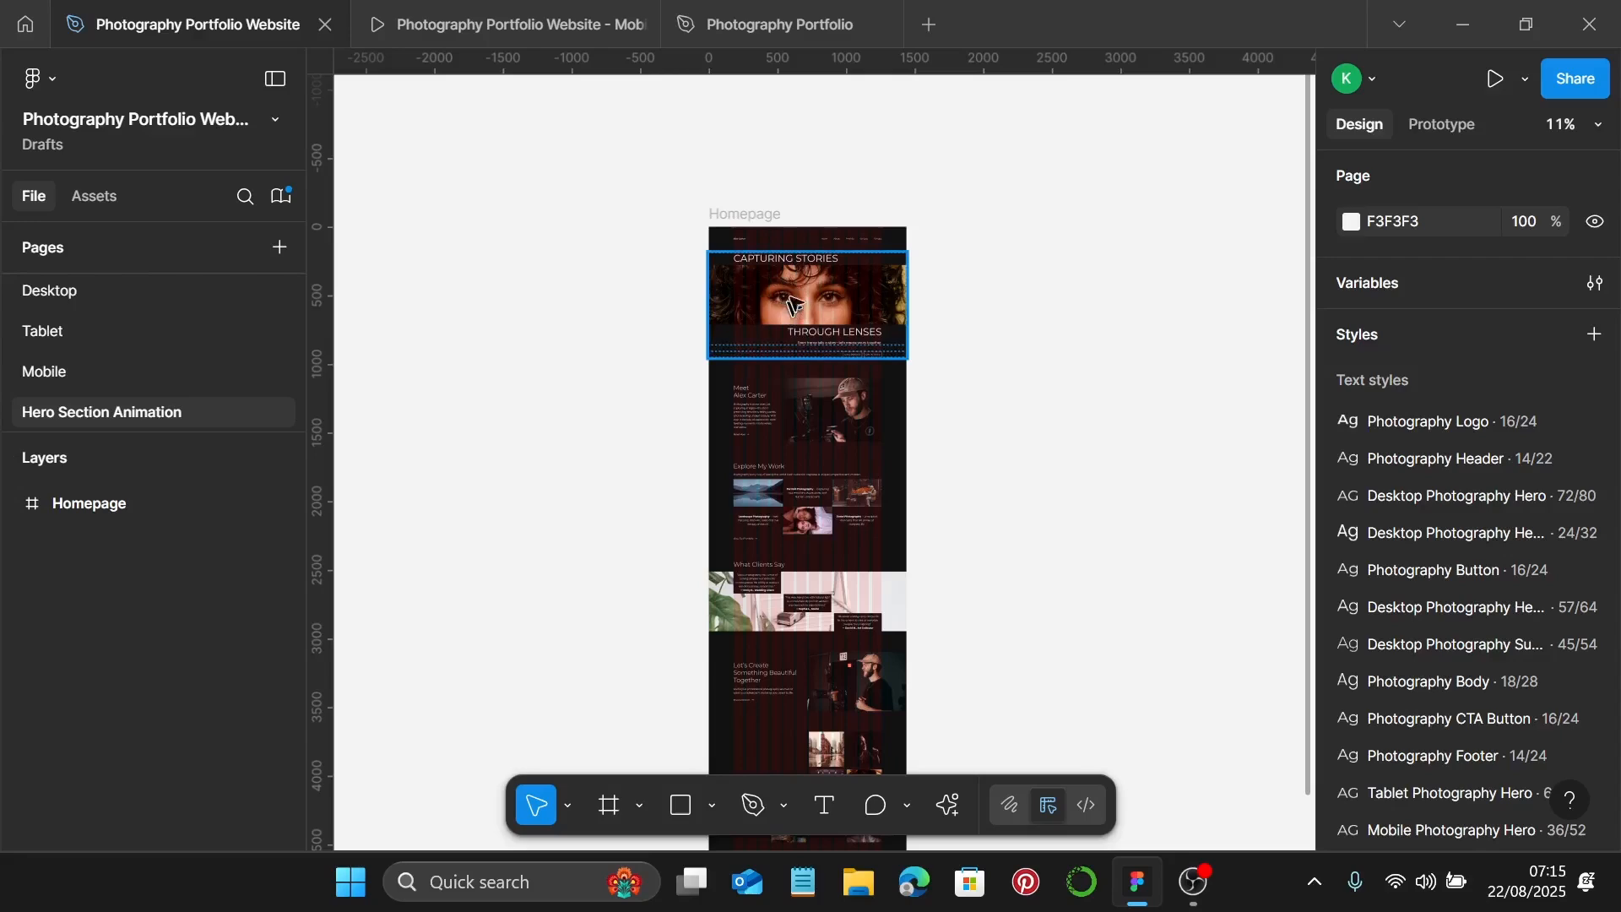
Draw a rectangle about 1017 × 367 over the hero heading of the Homepage frame.
{"action": "scroll", "coordinate": [794, 304], "scroll_direction": "up", "scroll_amount": 5}
{"action": "scroll", "coordinate": [796, 285], "scroll_direction": "up", "scroll_amount": 1}
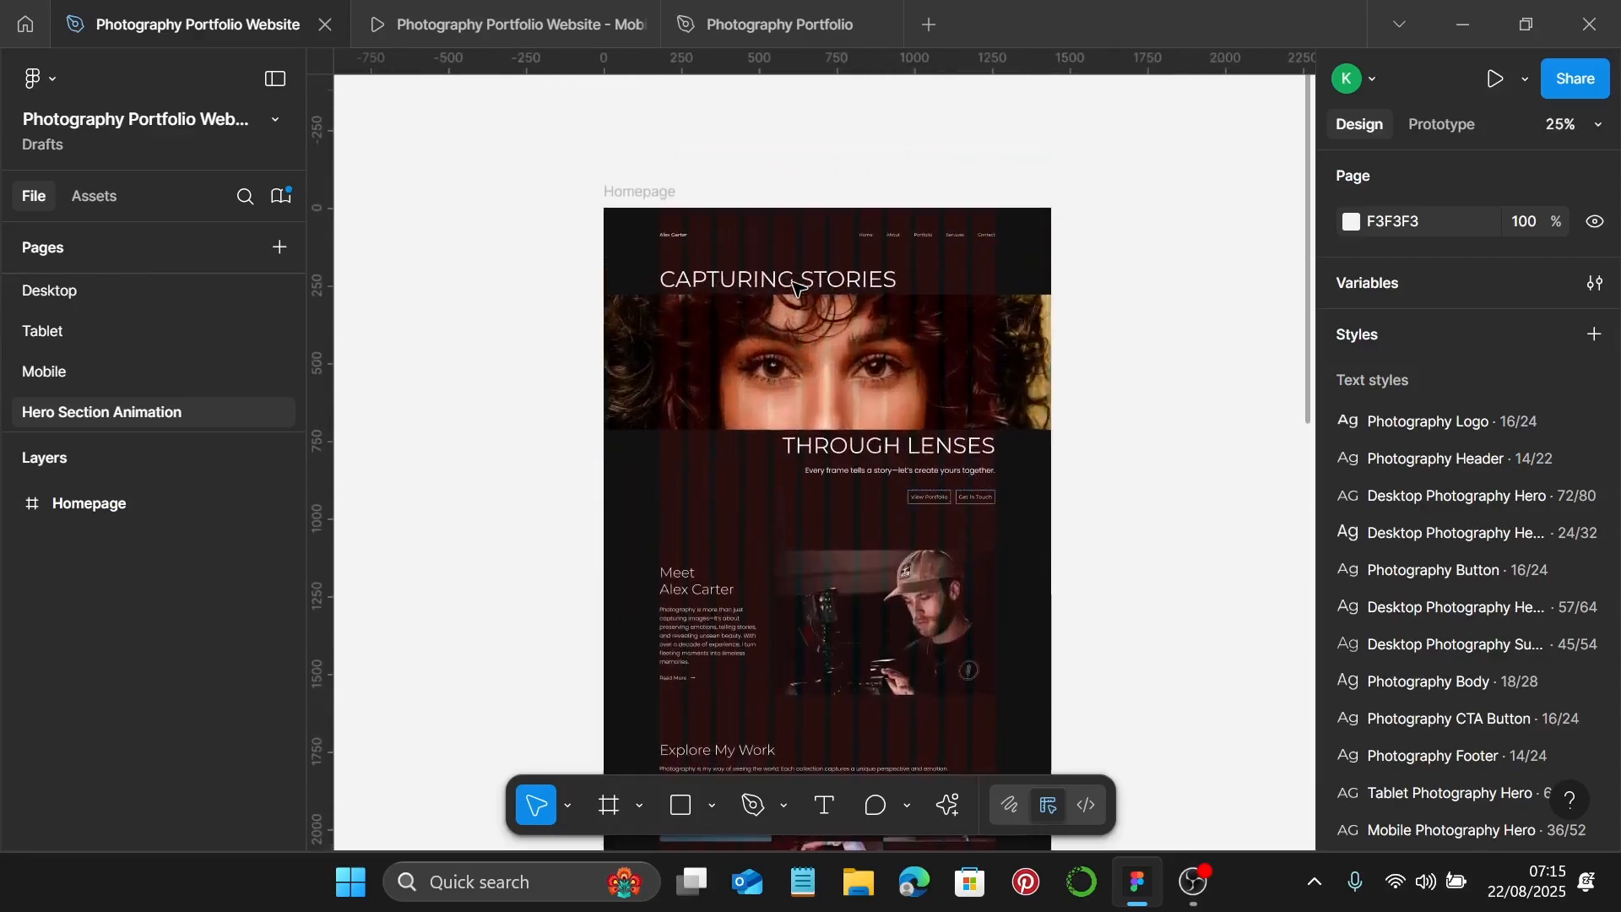
{"action": "left_click", "coordinate": [682, 806]}
{"action": "left_click_drag", "start_coordinate": [660, 249], "coordinate": [976, 361]}
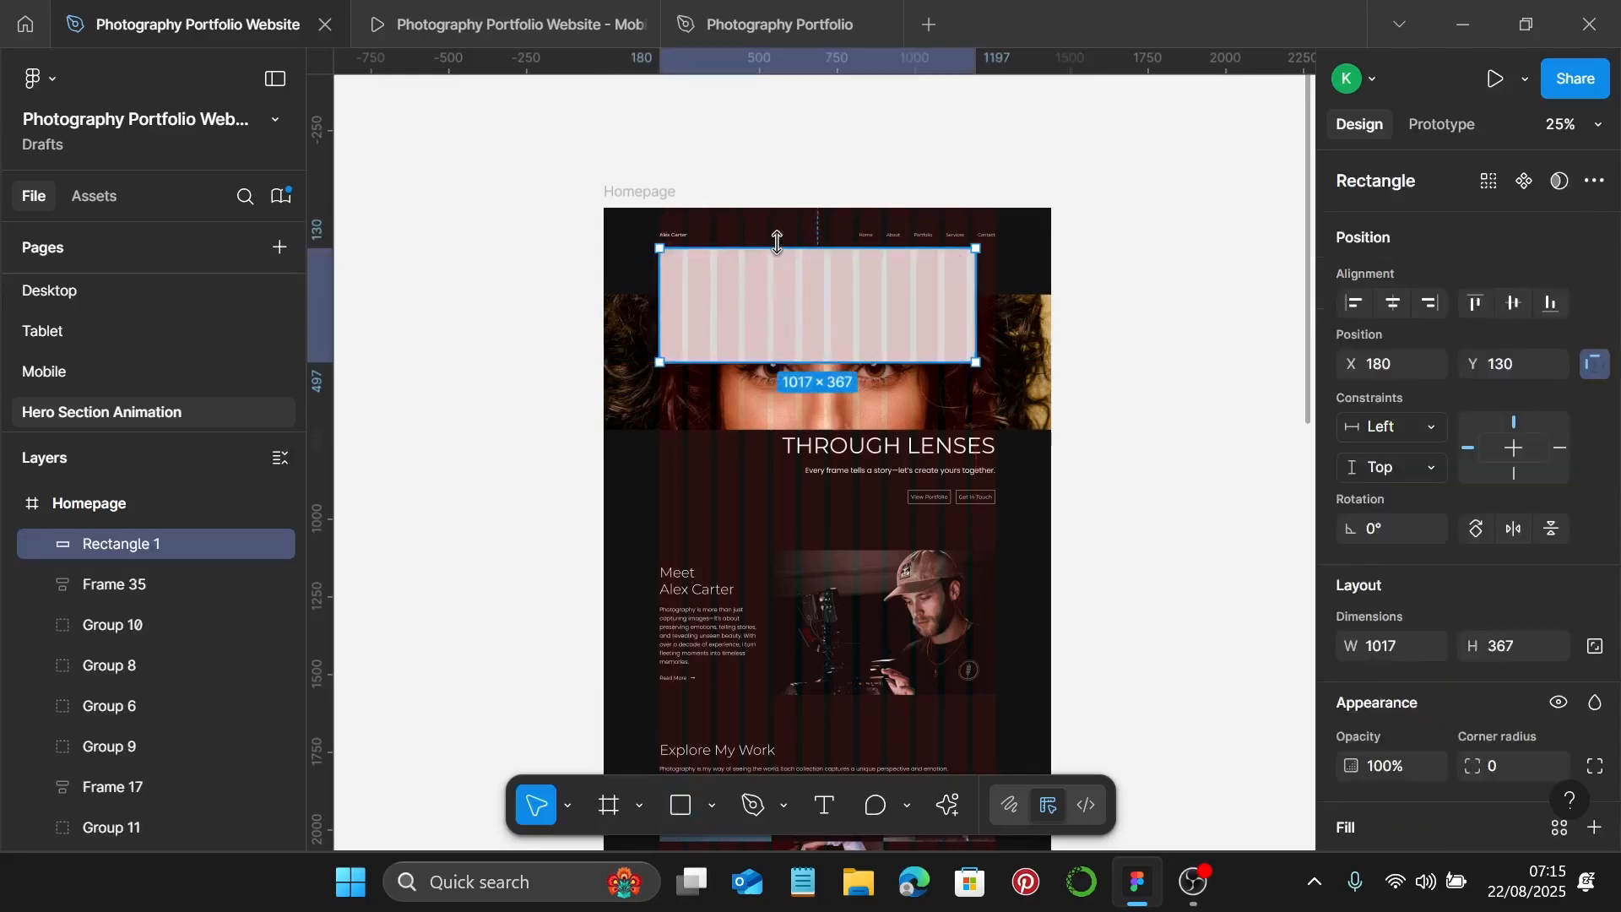
Move the rectangle to X 401, Y -42 and shorten it to a height of 321, ending at the hero image's top edge.
{"action": "scroll", "coordinate": [972, 270], "scroll_direction": "up", "scroll_amount": 3}
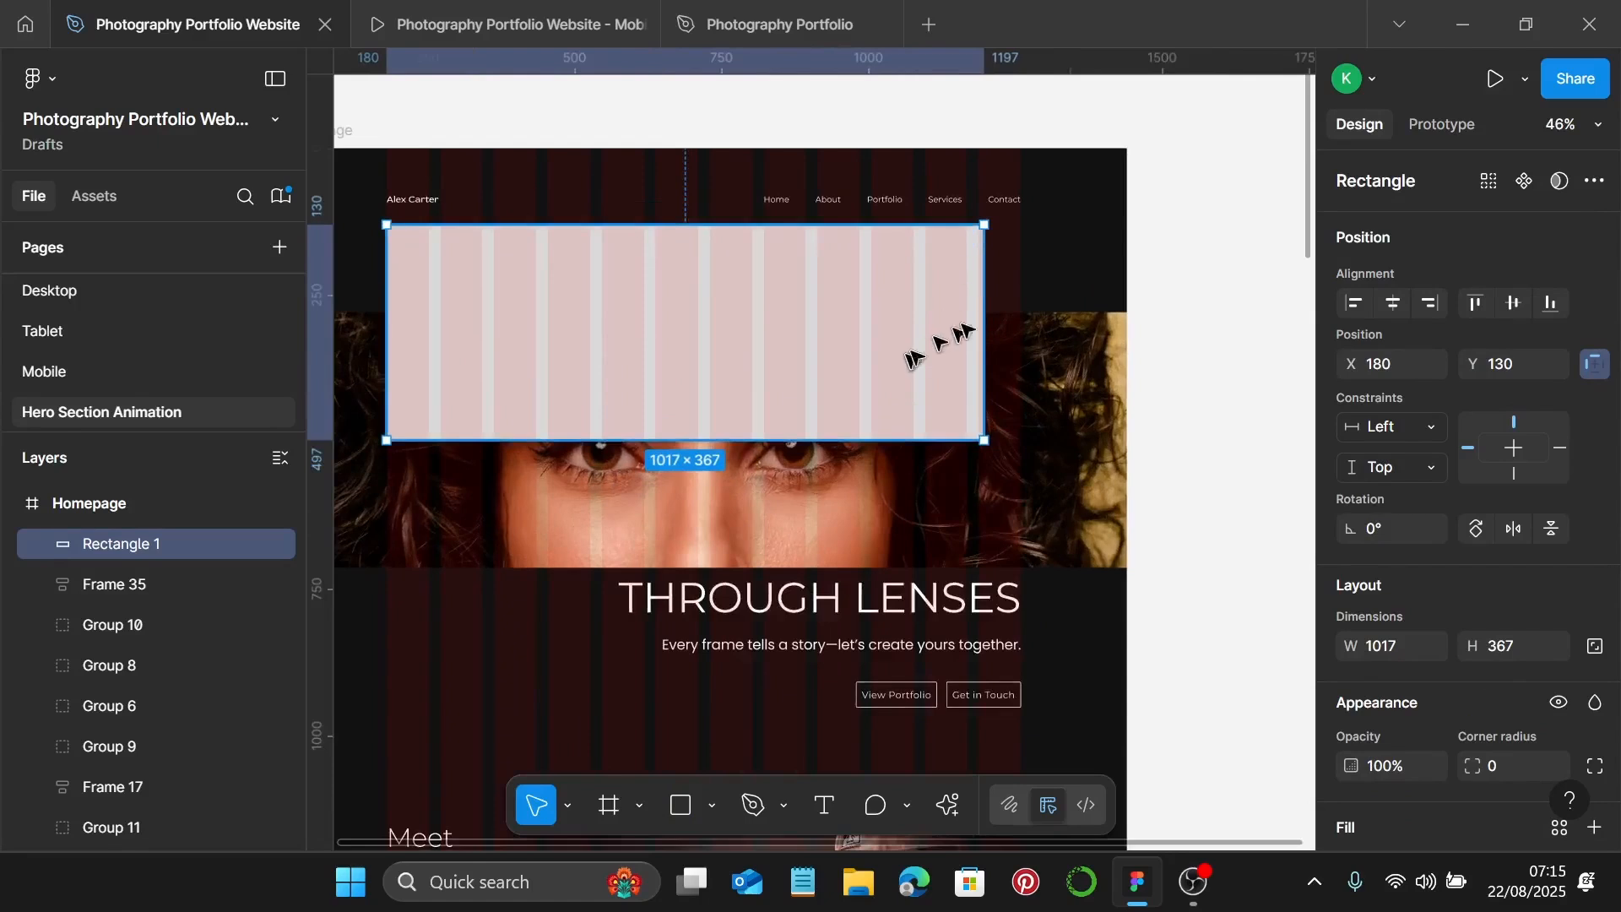
{"action": "left_click_drag", "start_coordinate": [951, 351], "coordinate": [1043, 262]}
{"action": "scroll", "coordinate": [1050, 282], "scroll_direction": "up", "scroll_amount": 1}
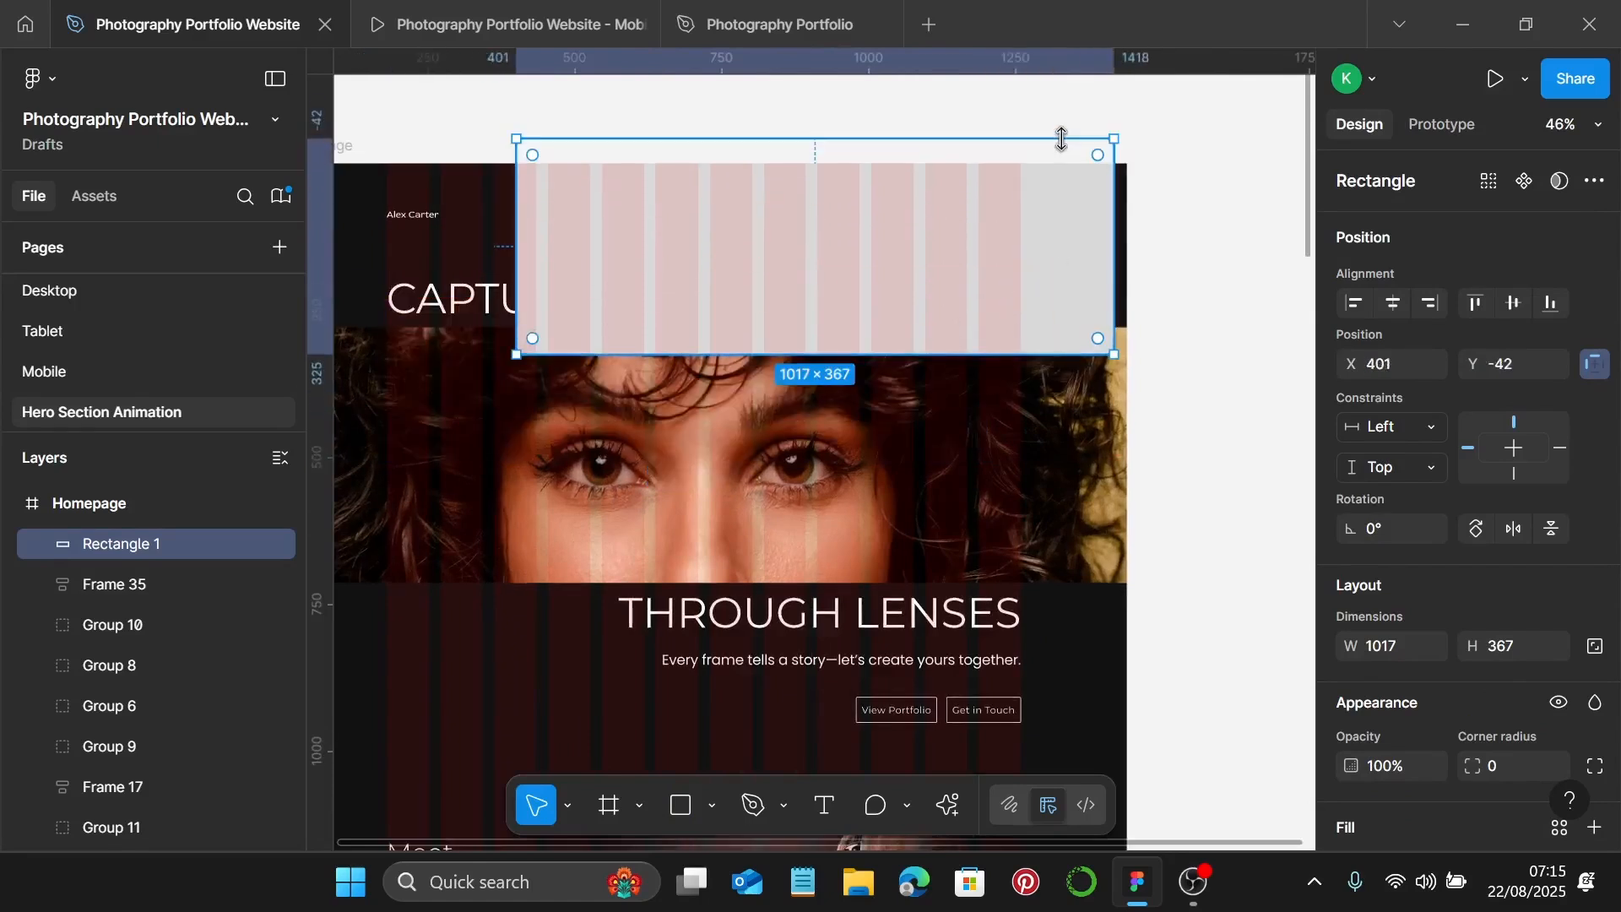
{"action": "scroll", "coordinate": [1068, 244], "scroll_direction": "up", "scroll_amount": 3}
{"action": "left_click_drag", "start_coordinate": [1096, 407], "coordinate": [1089, 365]}
{"action": "scroll", "coordinate": [1136, 315], "scroll_direction": "up", "scroll_amount": 1}
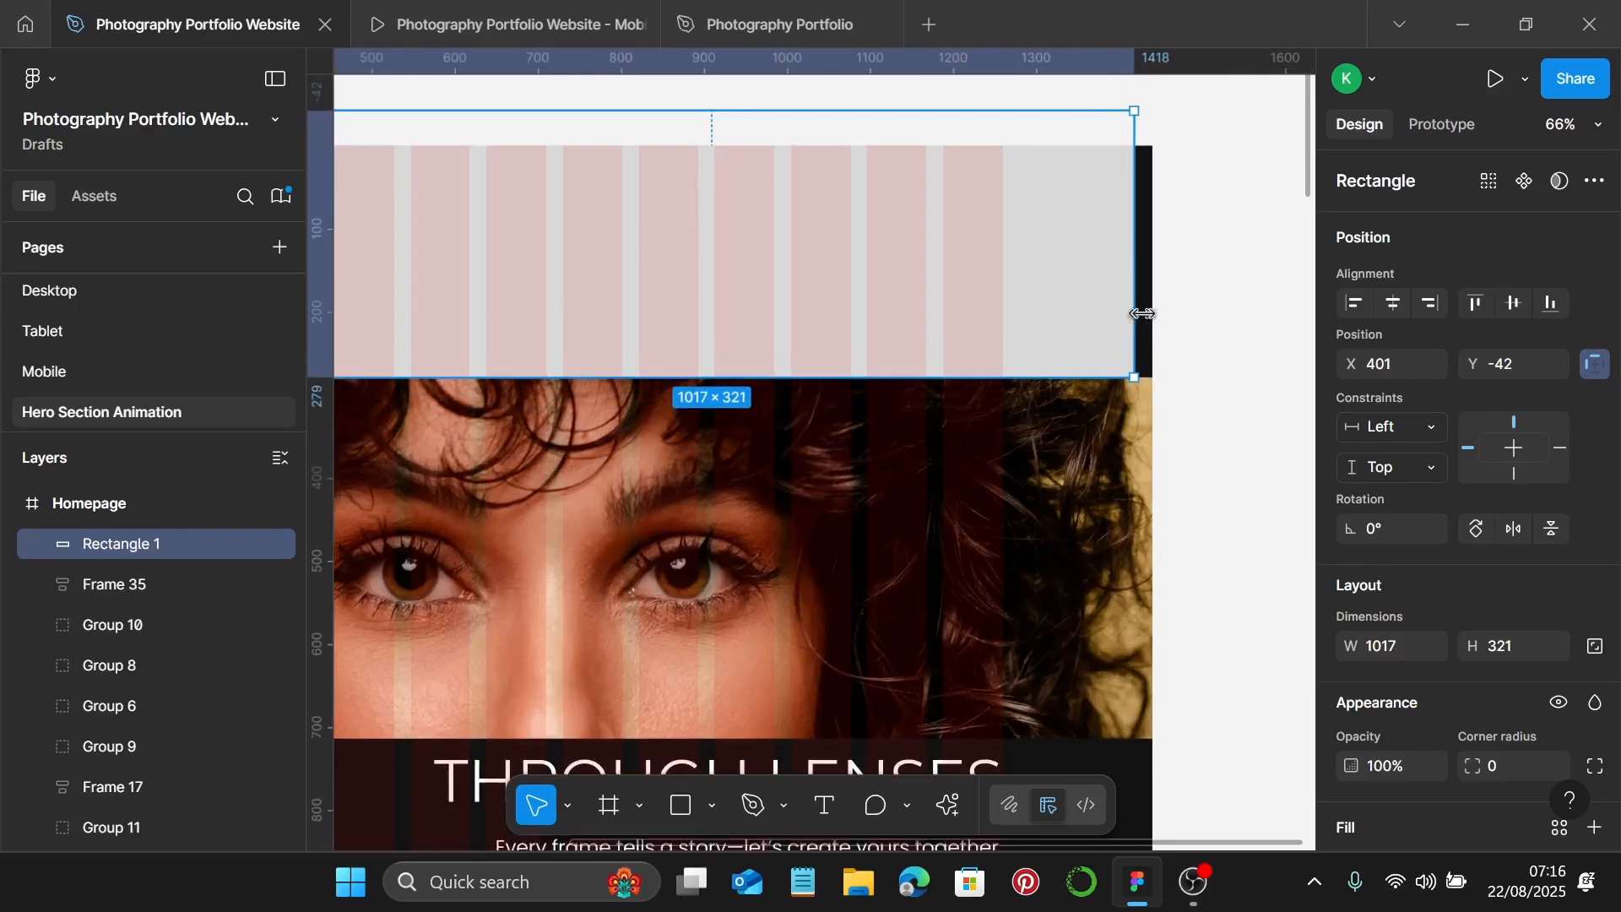
Resize the rectangle to 1440 × 279 so it fills the Homepage's full width from its top edge to the hero image.
{"action": "left_click_drag", "start_coordinate": [1142, 315], "coordinate": [723, 304]}
{"action": "scroll", "coordinate": [1068, 336], "scroll_direction": "left", "scroll_amount": 10}
{"action": "left_click_drag", "start_coordinate": [977, 110], "coordinate": [978, 144]}
{"action": "scroll", "coordinate": [1166, 359], "scroll_direction": "down", "scroll_amount": 2}
{"action": "scroll", "coordinate": [1157, 353], "scroll_direction": "down", "scroll_amount": 2}
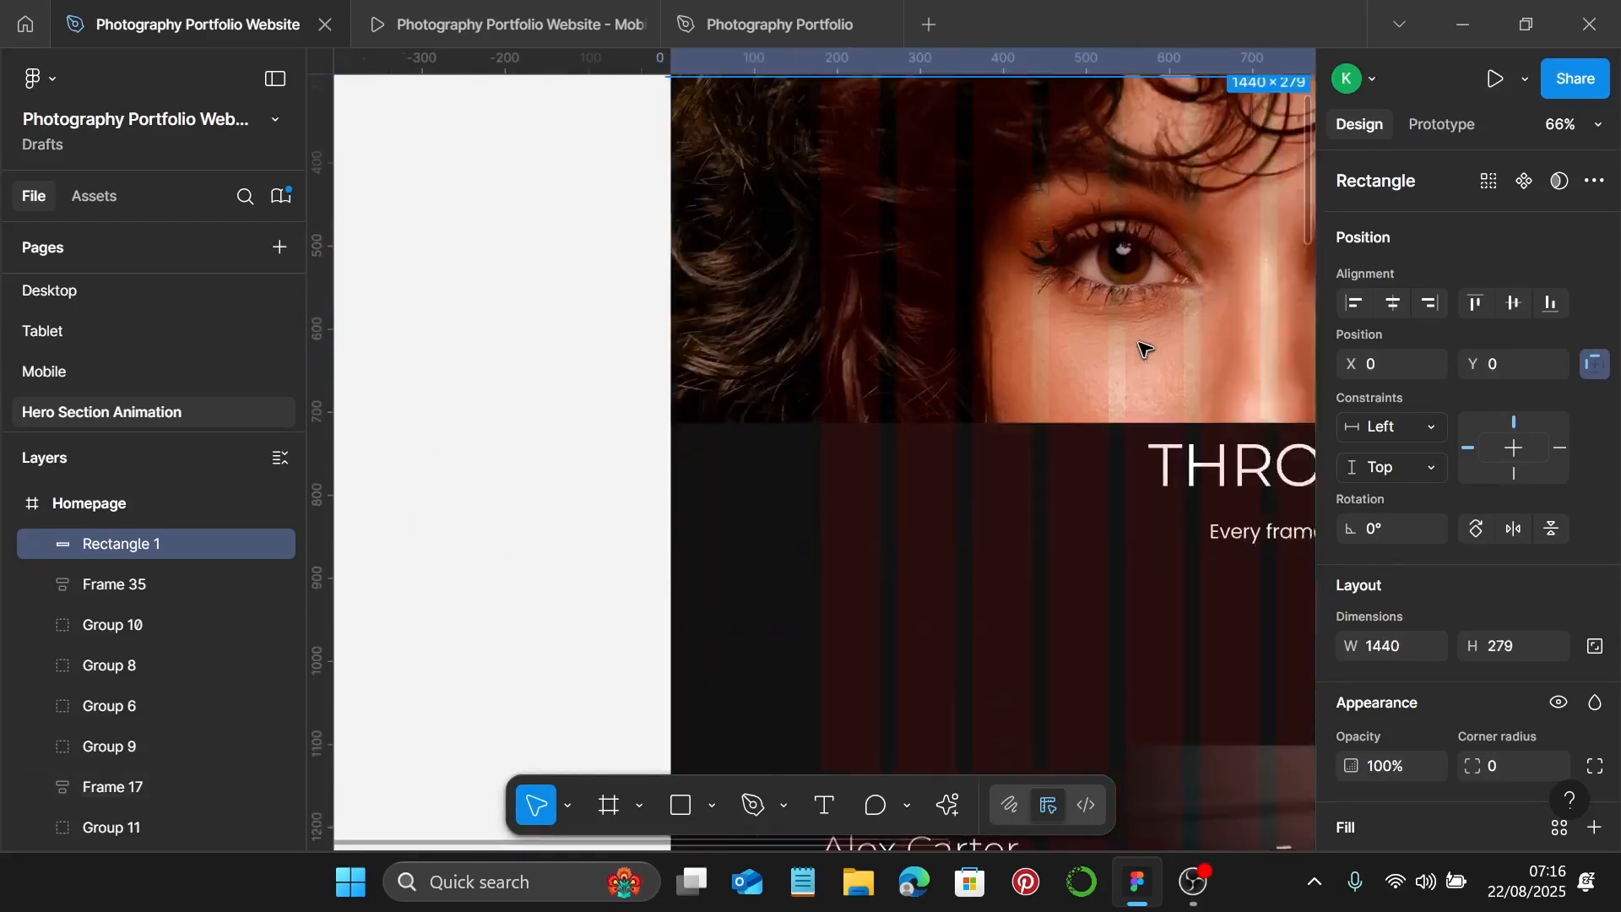
Duplicate the 1440 × 279 rectangle and place the copy below the hero image at X 0, Y 849.
{"action": "scroll", "coordinate": [1144, 348], "scroll_direction": "down", "scroll_amount": 4}
{"action": "scroll", "coordinate": [1131, 344], "scroll_direction": "right", "scroll_amount": 1}
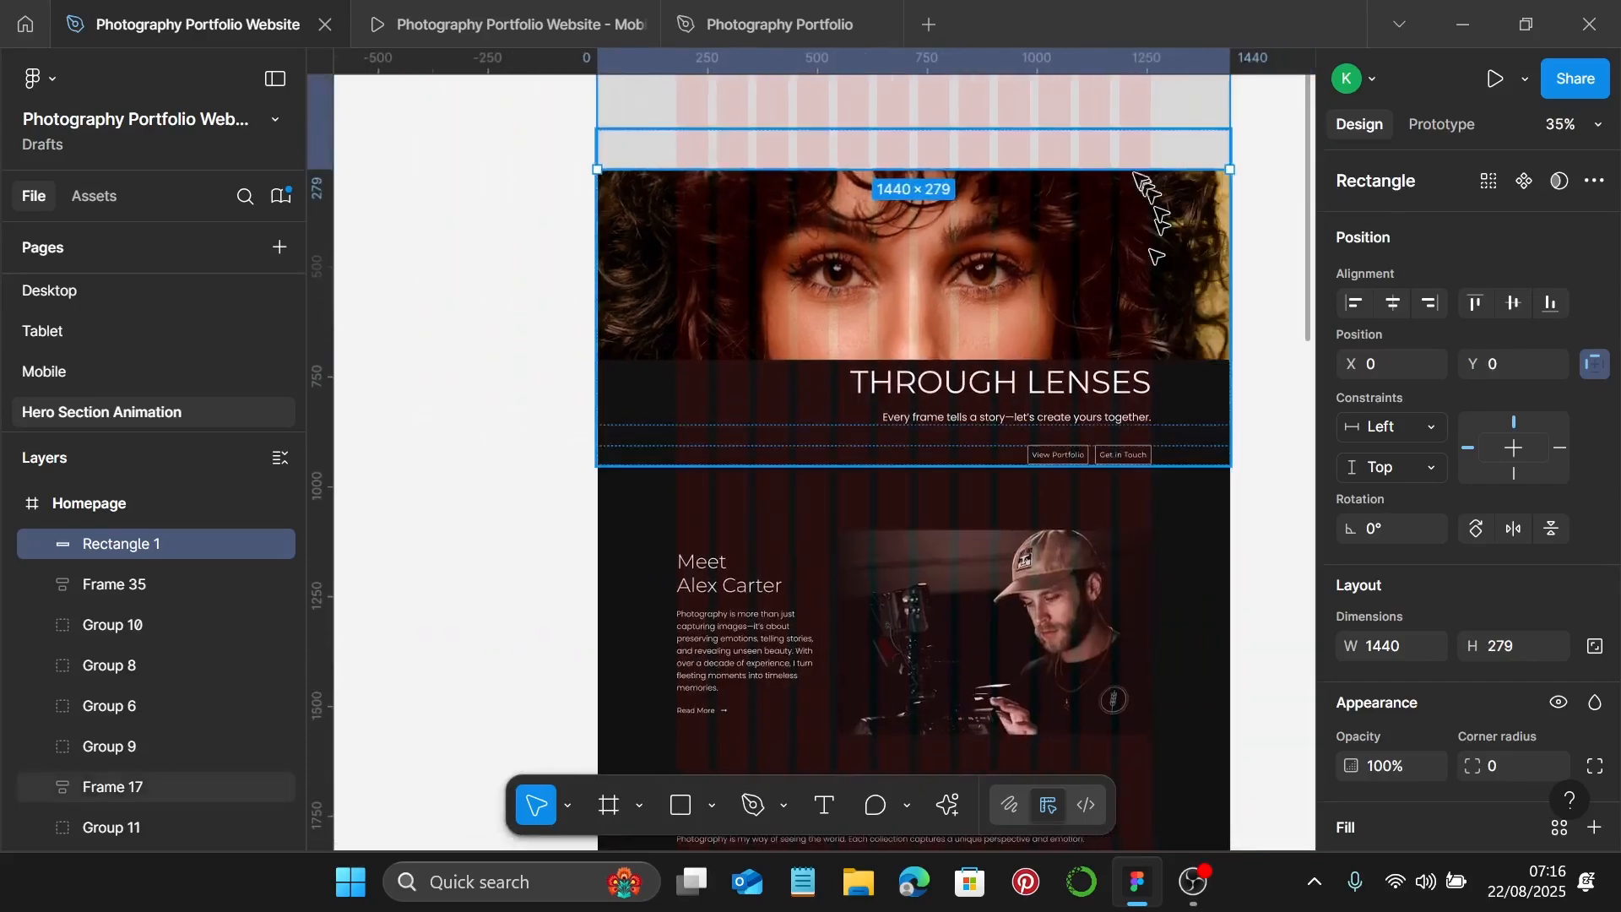
{"action": "left_click_drag", "start_coordinate": [1147, 145], "coordinate": [1082, 163]}
{"action": "scroll", "coordinate": [1066, 177], "scroll_direction": "up", "scroll_amount": 1}
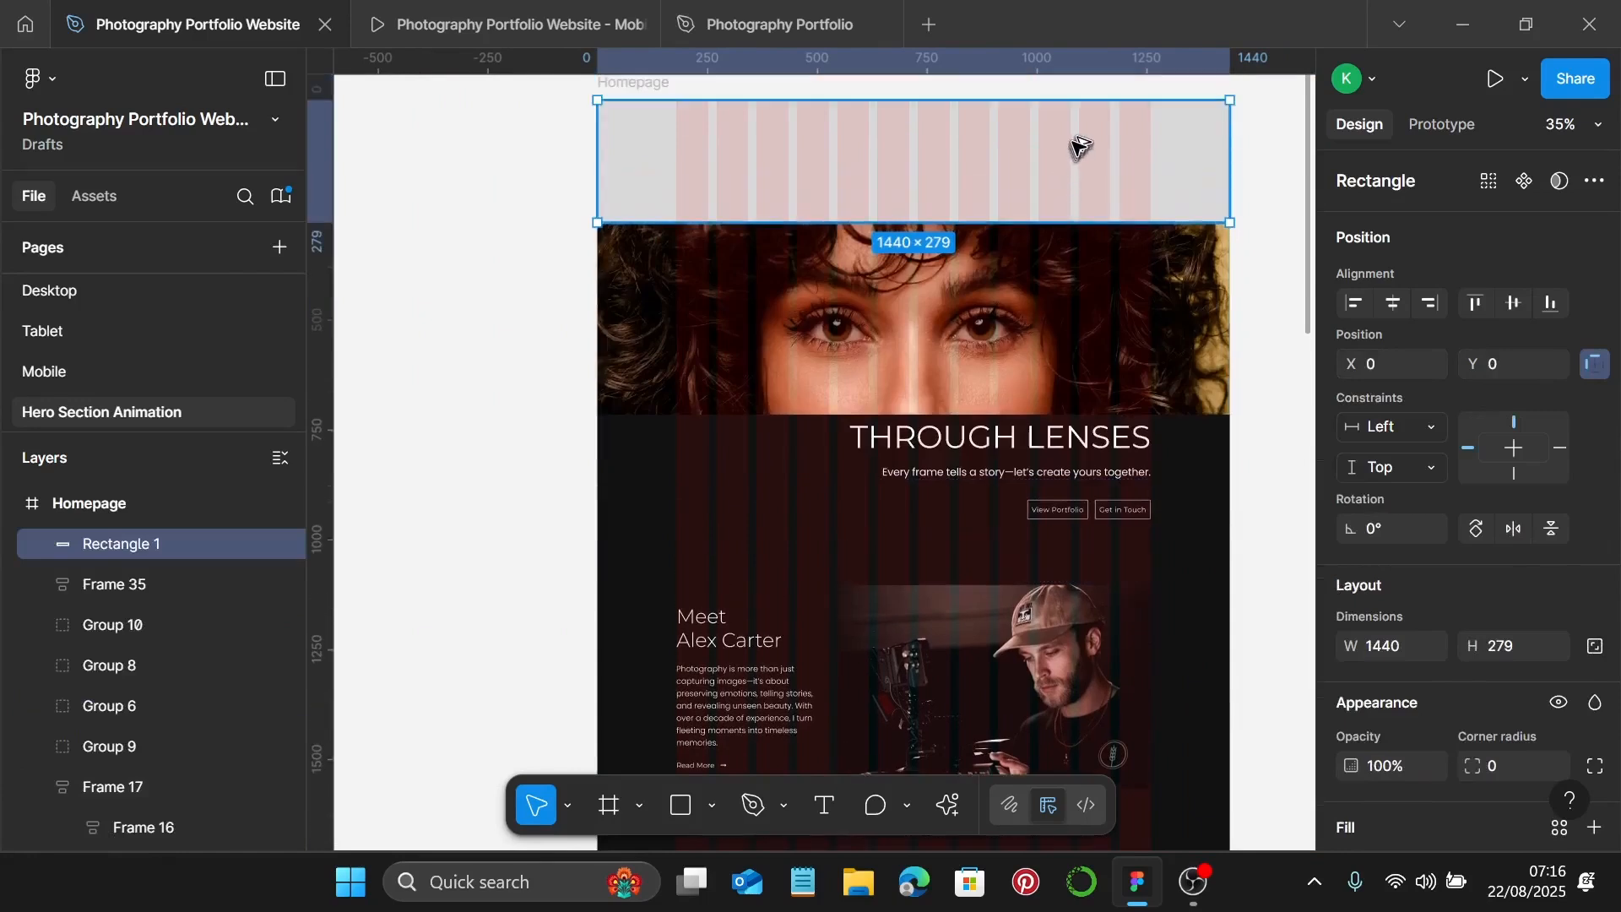
{"action": "left_click_drag", "start_coordinate": [1084, 166], "coordinate": [1119, 555]}
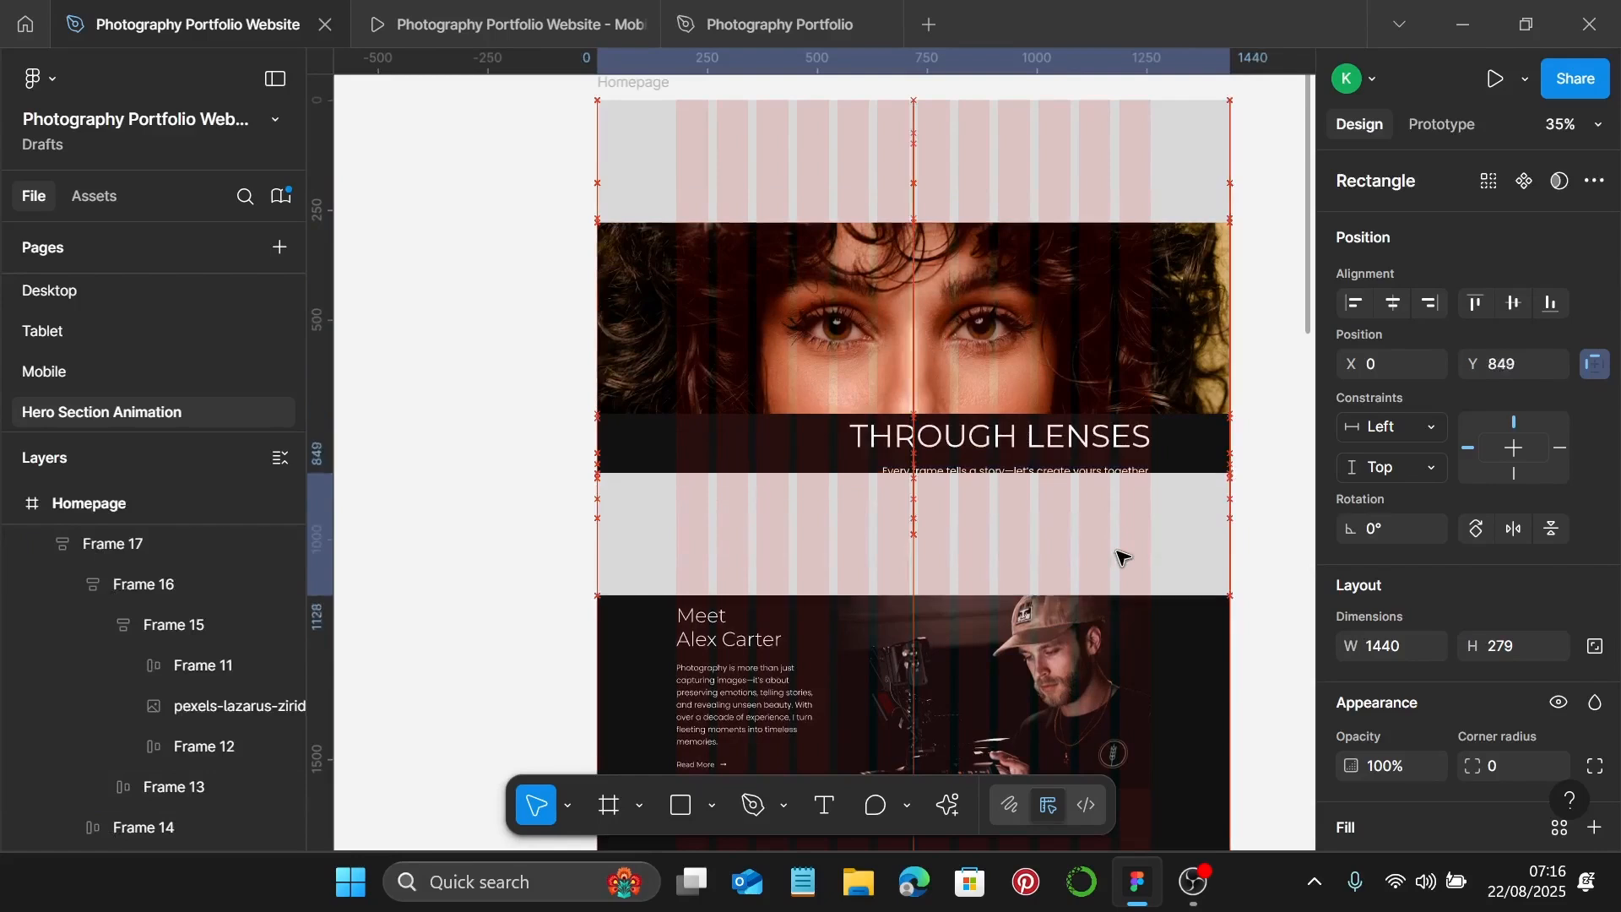
Move the copied rectangle up to Y 714 so its top edge meets the bottom of the hero image.
{"action": "key", "text": "Up"}
{"action": "key", "text": "Up"}
{"action": "key", "text": "Up"}
{"action": "key", "text": "Up"}
{"action": "key", "text": "Up"}
{"action": "key", "text": "Up"}
{"action": "key", "text": "Up"}
{"action": "key", "text": "Up"}
{"action": "key", "text": "Up"}
{"action": "key", "text": "Up"}
{"action": "key", "text": "Up"}
{"action": "key", "text": "Up"}
{"action": "key", "text": "Up"}
{"action": "key", "text": "Up"}
{"action": "key", "text": "Up"}
{"action": "key", "text": "Up"}
{"action": "key", "text": "Up"}
{"action": "key", "text": "Up"}
{"action": "key", "text": "Up"}
{"action": "key", "text": "Up"}
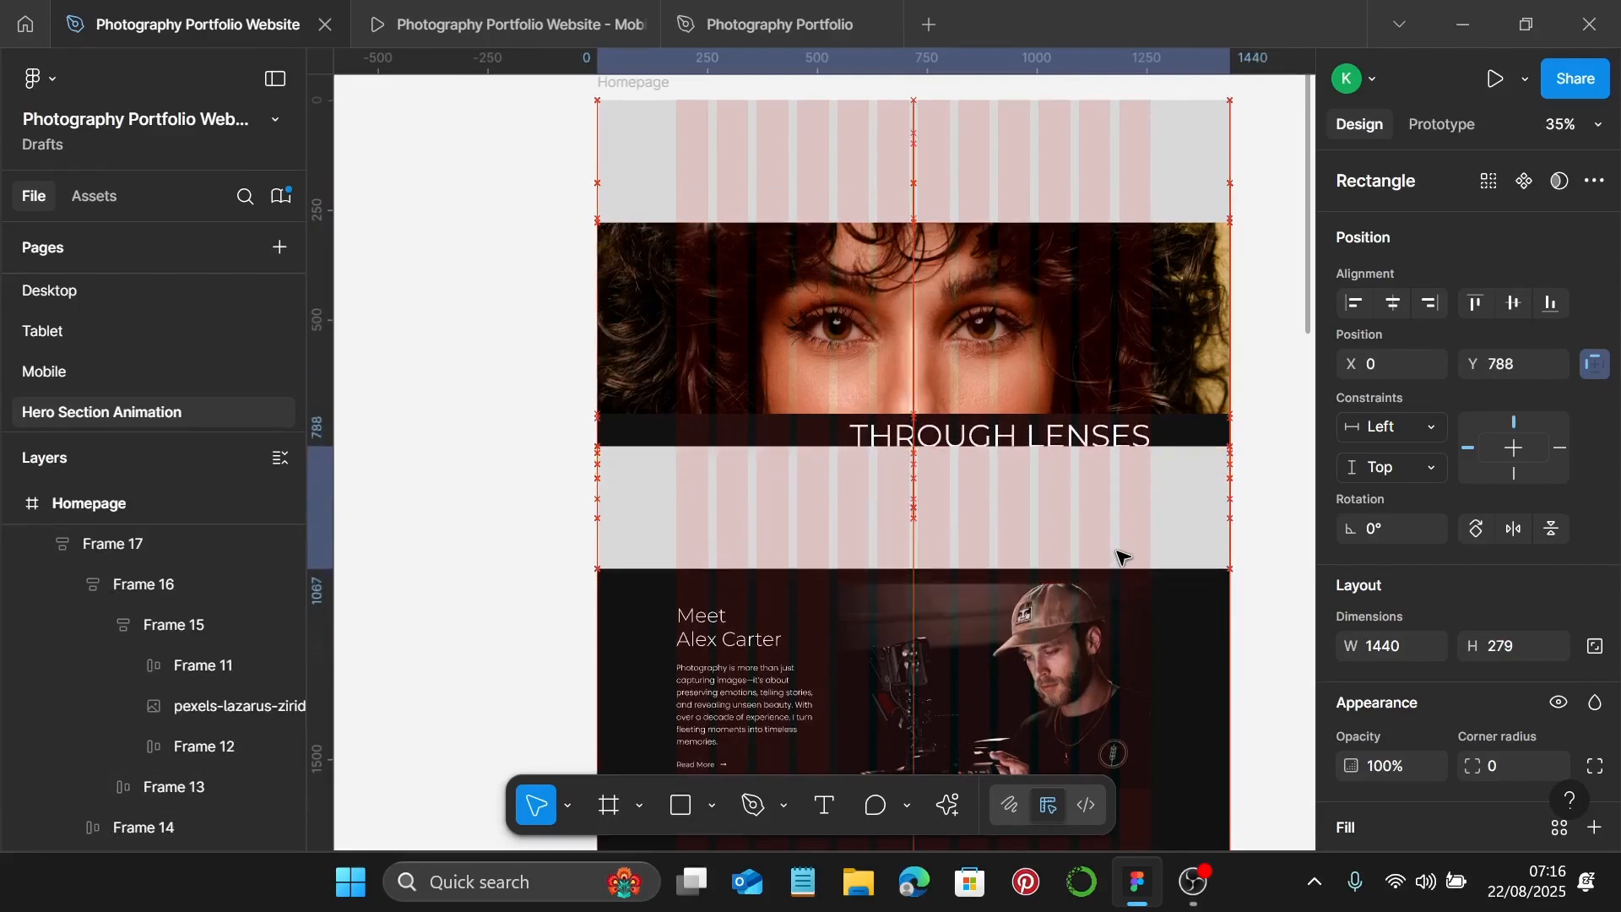
{"action": "key", "text": "Up"}
{"action": "key", "text": "Up"}
{"action": "key", "text": "Up"}
{"action": "key", "text": "Up"}
{"action": "key", "text": "Up"}
{"action": "key", "text": "Up"}
{"action": "key", "text": "Up"}
{"action": "key", "text": "Up"}
{"action": "key", "text": "Up"}
{"action": "key", "text": "Up"}
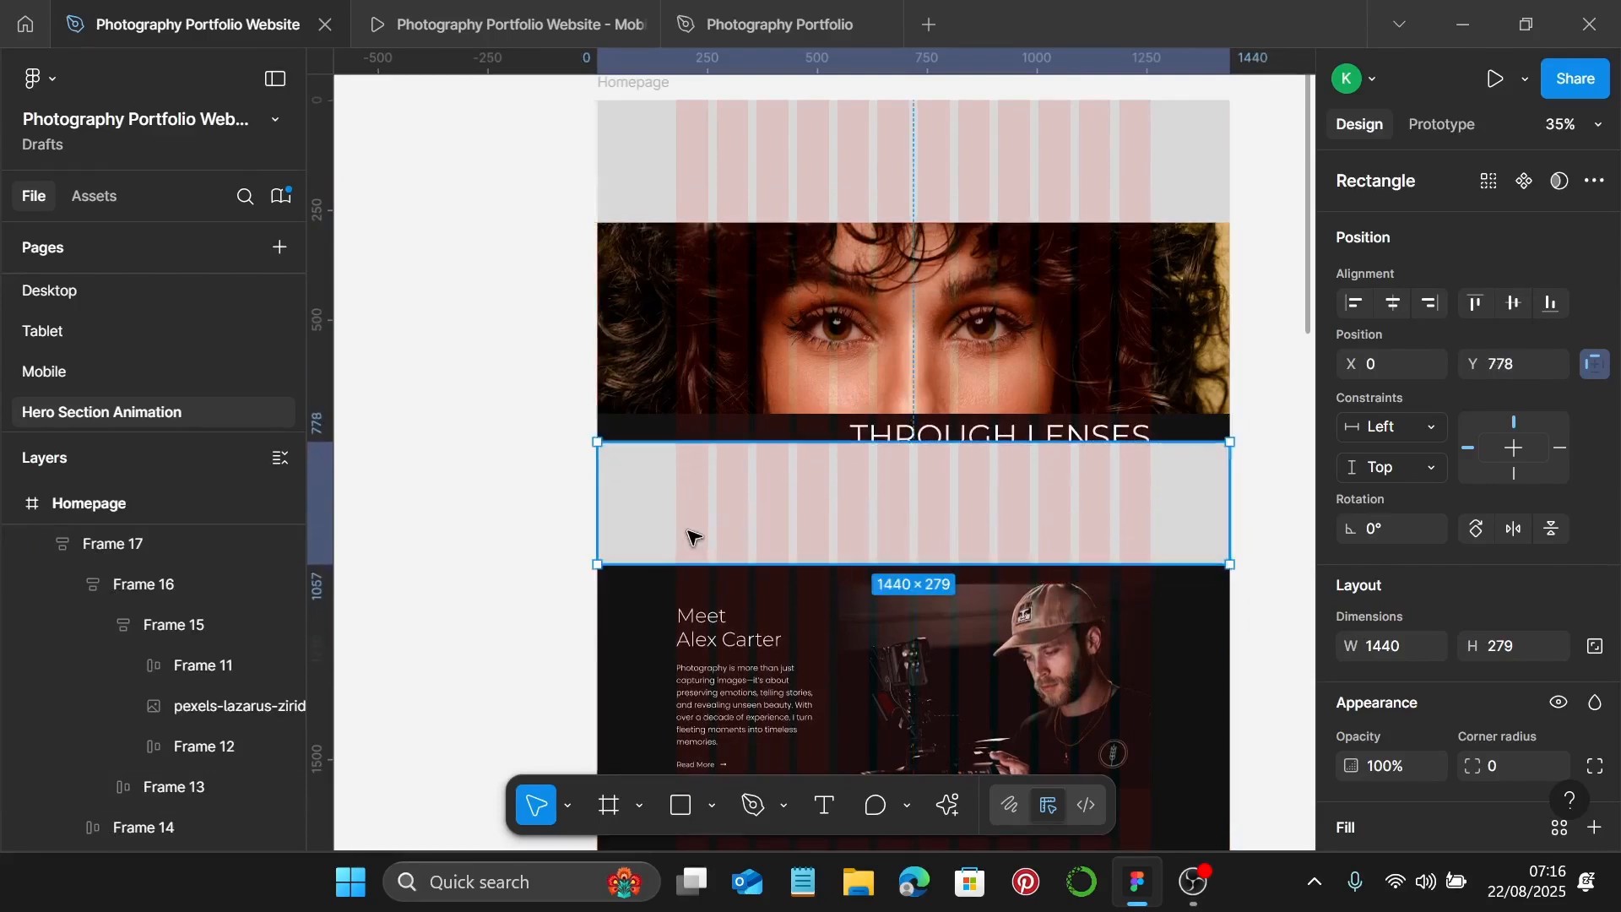
{"action": "mouse_move", "coordinate": [692, 536]}
{"action": "left_mouse_down"}
{"action": "mouse_move", "coordinate": [700, 511]}
{"action": "mouse_move", "coordinate": [700, 532]}
{"action": "left_mouse_up"}
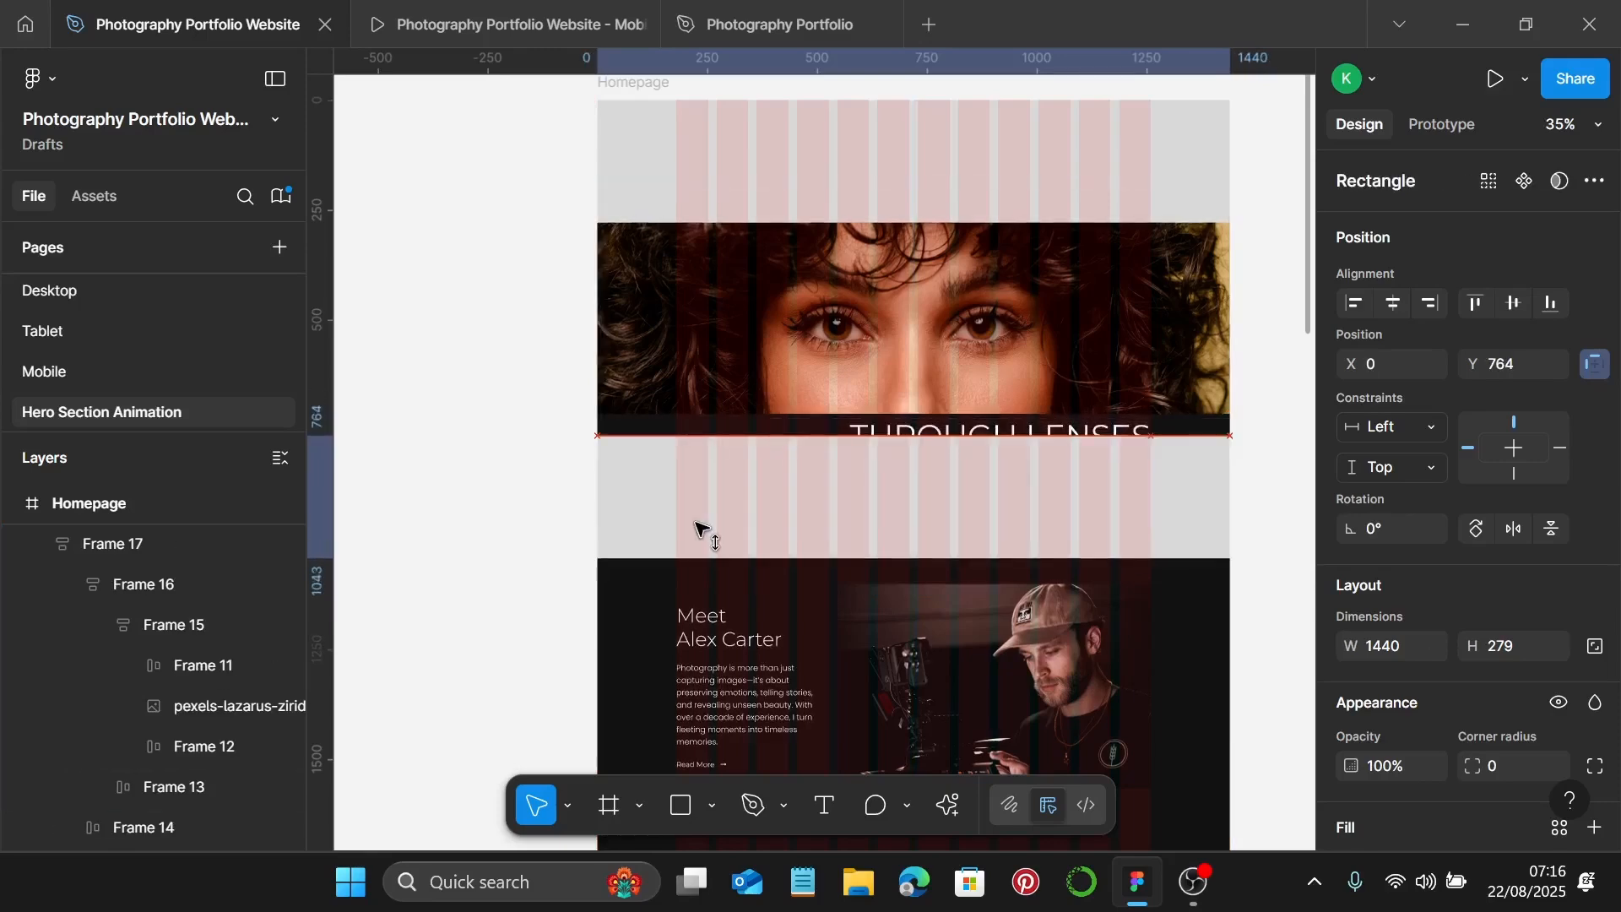
{"action": "key", "text": "Up"}
{"action": "key", "text": "Up"}
{"action": "key", "text": "Up"}
{"action": "key", "text": "Up"}
{"action": "key", "text": "Up"}
{"action": "key", "text": "Up"}
{"action": "key", "text": "Up"}
{"action": "key", "text": "Up"}
{"action": "key", "text": "Up"}
{"action": "key", "text": "Up"}
{"action": "key", "text": "Up"}
{"action": "key", "text": "Up"}
{"action": "key", "text": "Up"}
{"action": "key", "text": "Up"}
{"action": "key", "text": "Up"}
{"action": "key", "text": "Up"}
{"action": "key", "text": "Up"}
{"action": "key", "text": "Up"}
{"action": "key", "text": "Up"}
{"action": "key", "text": "Up"}
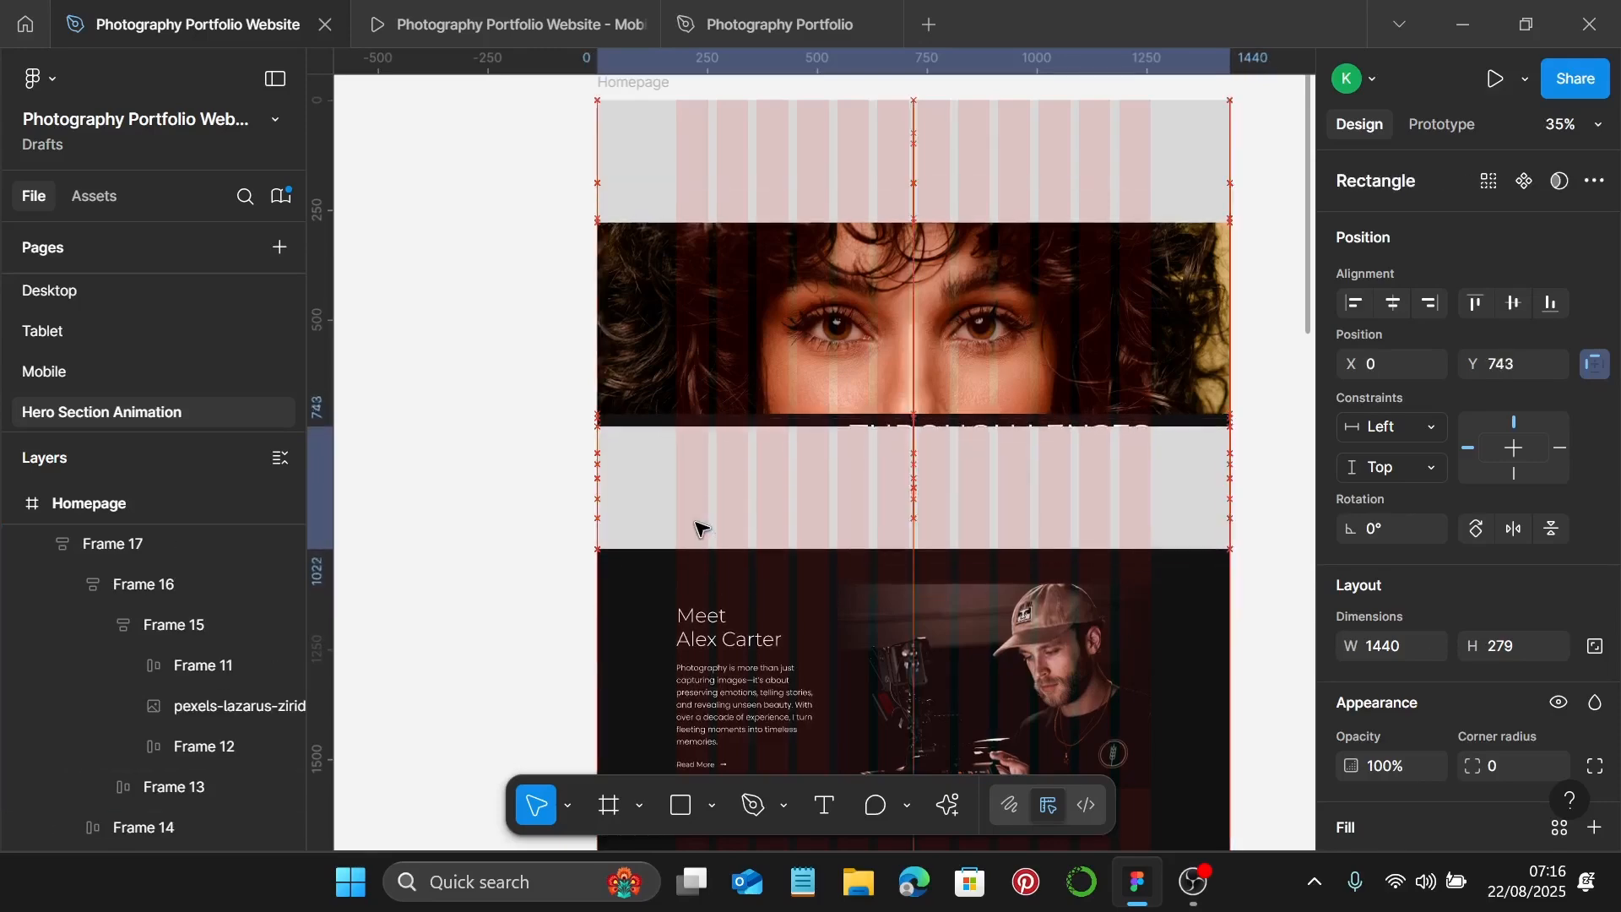
{"action": "key", "text": "Up"}
{"action": "key", "text": "Up"}
{"action": "key", "text": "Up"}
{"action": "key", "text": "Up"}
{"action": "key", "text": "Up"}
{"action": "key", "text": "Up"}
{"action": "key", "text": "Up"}
{"action": "key", "text": "Up"}
{"action": "key", "text": "Up"}
{"action": "key", "text": "Up"}
{"action": "key", "text": "Up"}
{"action": "key", "text": "Up"}
{"action": "key", "text": "Up"}
{"action": "key", "text": "Up"}
{"action": "key", "text": "Up"}
{"action": "key", "text": "shift+2"}
{"action": "scroll", "coordinate": [1063, 335], "scroll_direction": "up", "scroll_amount": 3}
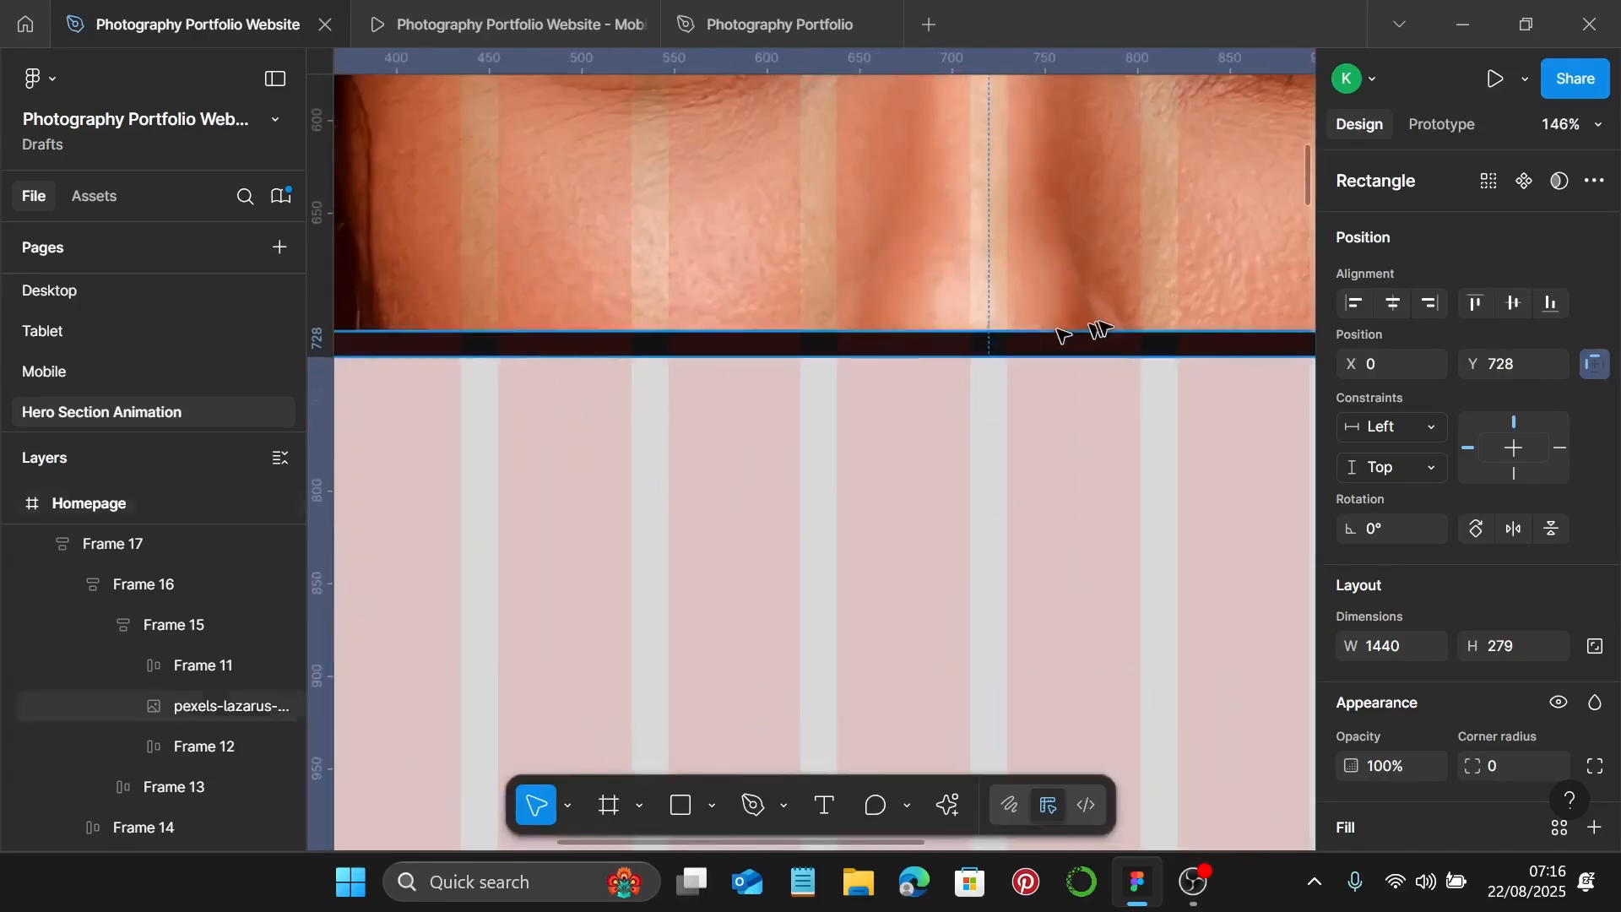
{"action": "scroll", "coordinate": [1062, 335], "scroll_direction": "up", "scroll_amount": 5}
{"action": "key", "text": "Up"}
{"action": "key", "text": "Up"}
{"action": "key", "text": "Up"}
{"action": "key", "text": "Up"}
{"action": "key", "text": "Up"}
{"action": "key", "text": "Up"}
{"action": "key", "text": "Up"}
{"action": "key", "text": "Up"}
{"action": "key", "text": "Up"}
{"action": "key", "text": "Up"}
{"action": "key", "text": "Up"}
{"action": "key", "text": "Up"}
{"action": "key", "text": "Up"}
{"action": "key", "text": "Up"}
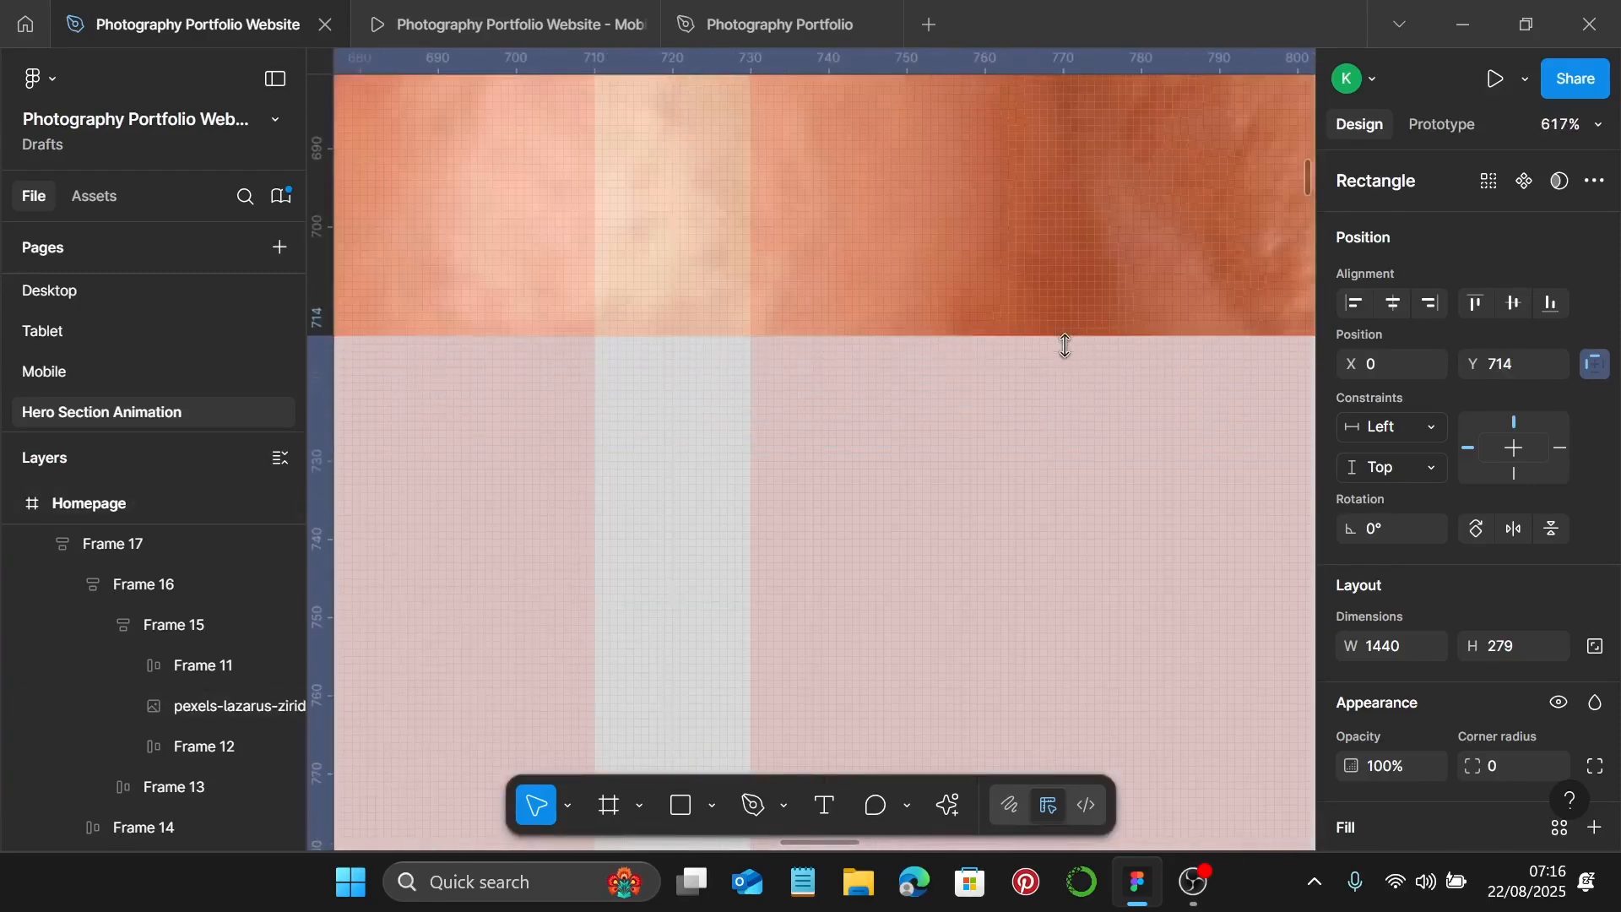
{"action": "scroll", "coordinate": [1065, 346], "scroll_direction": "down", "scroll_amount": 10}
{"action": "scroll", "coordinate": [1067, 405], "scroll_direction": "down", "scroll_amount": 4}
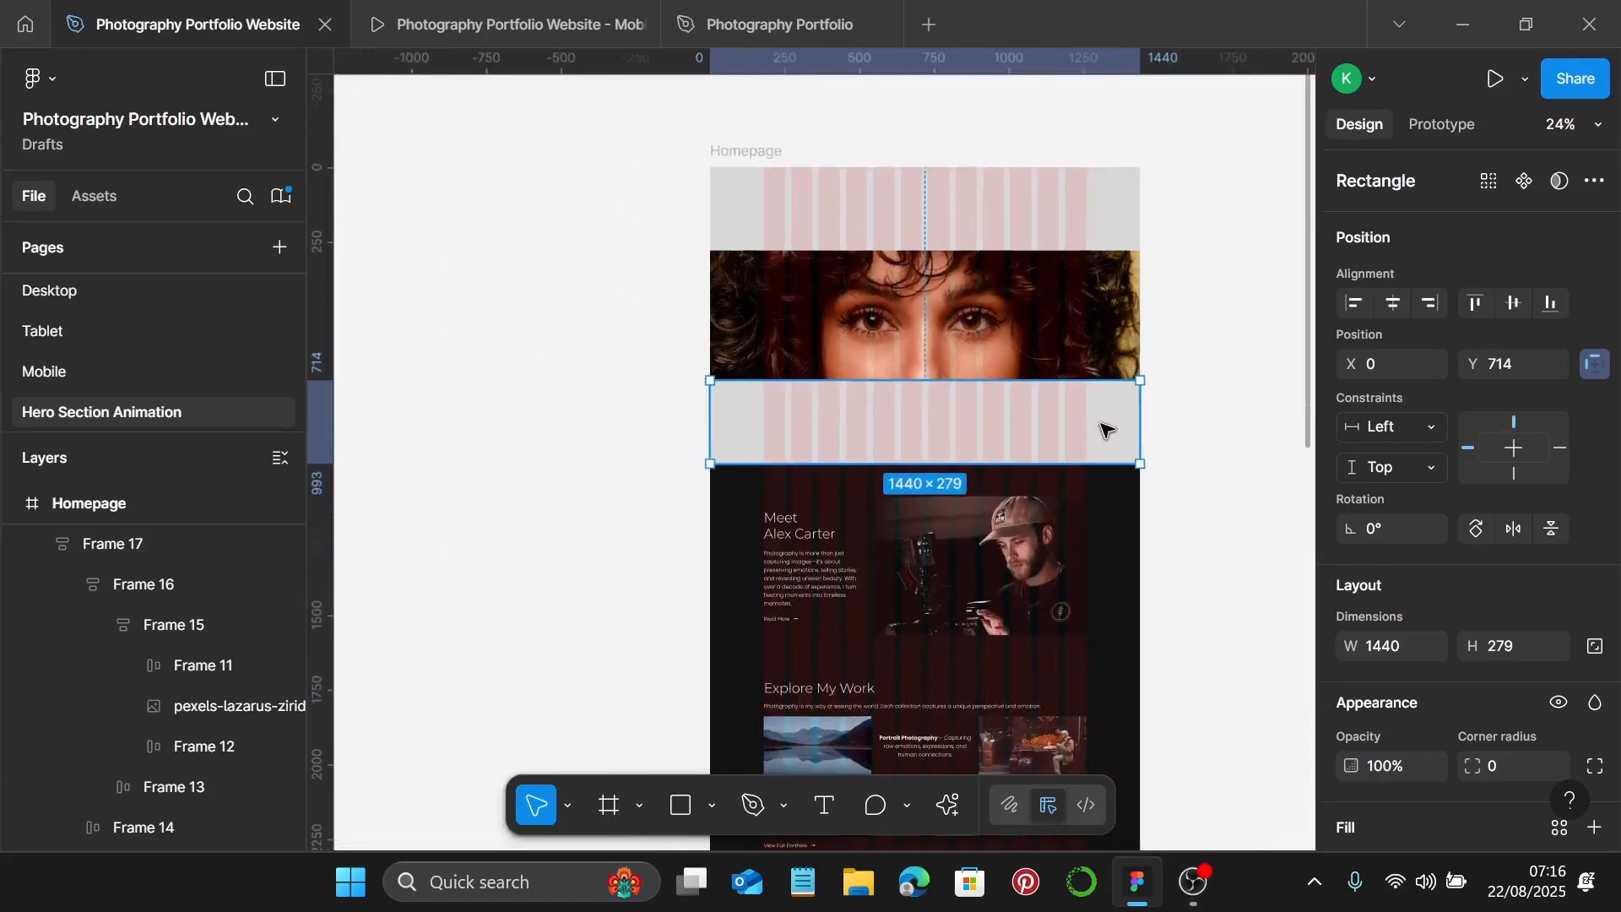
Group the hero section frame with the two rectangles above and below its image.
{"action": "scroll", "coordinate": [1102, 429], "scroll_direction": "down", "scroll_amount": 1}
{"action": "left_click", "coordinate": [912, 334]}
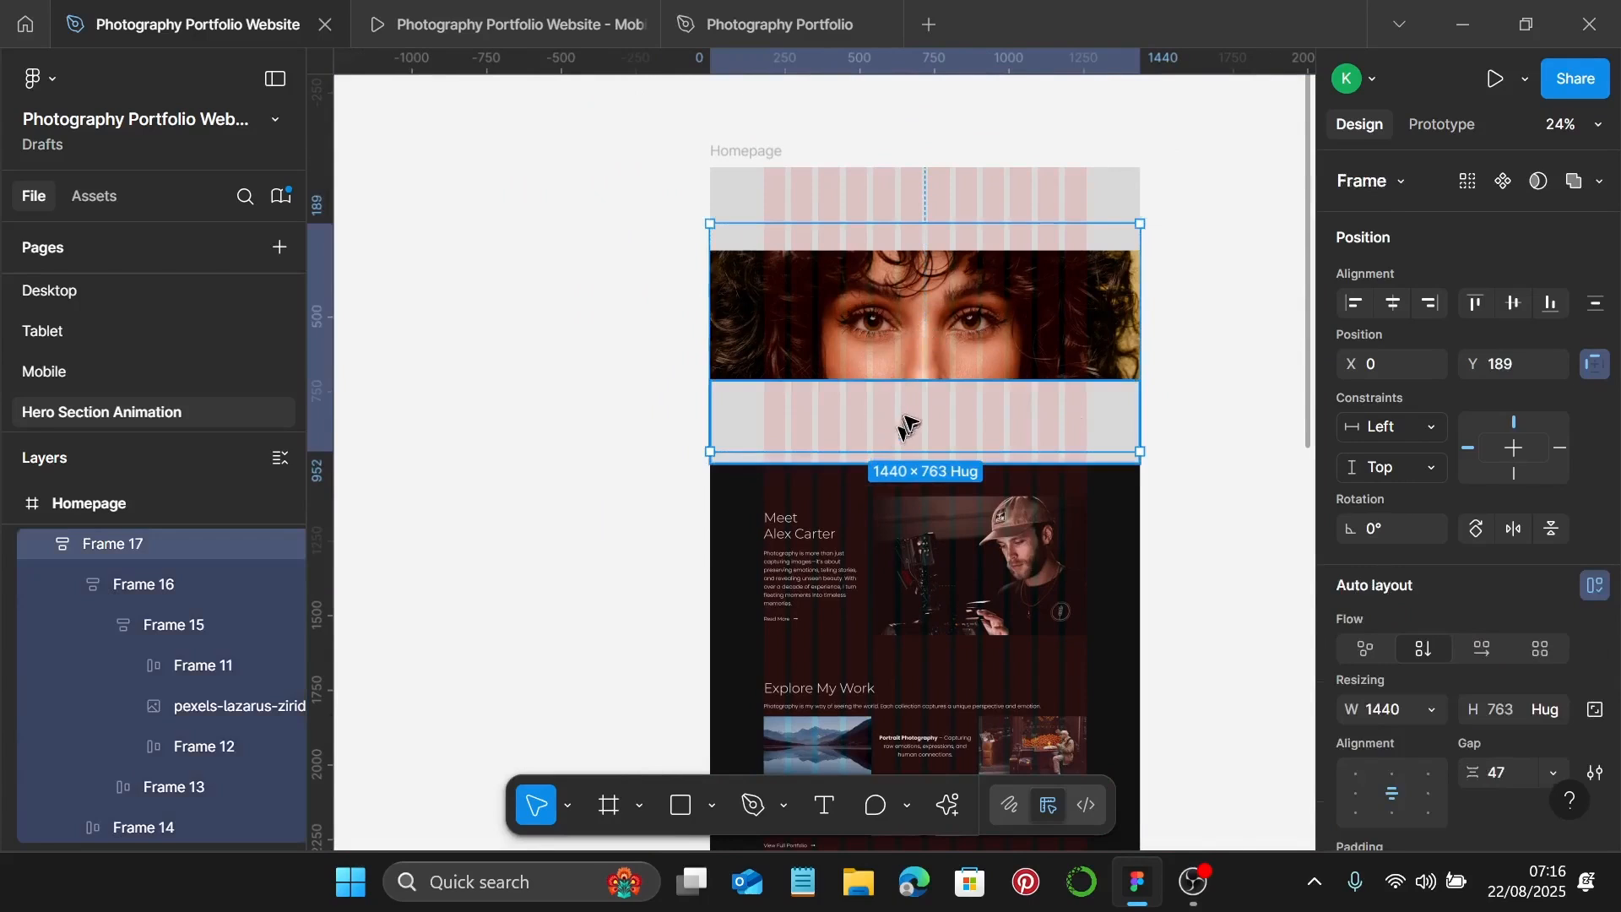
{"action": "left_click", "coordinate": [893, 407], "text": "shift"}
{"action": "left_click", "coordinate": [874, 196], "text": "shift"}
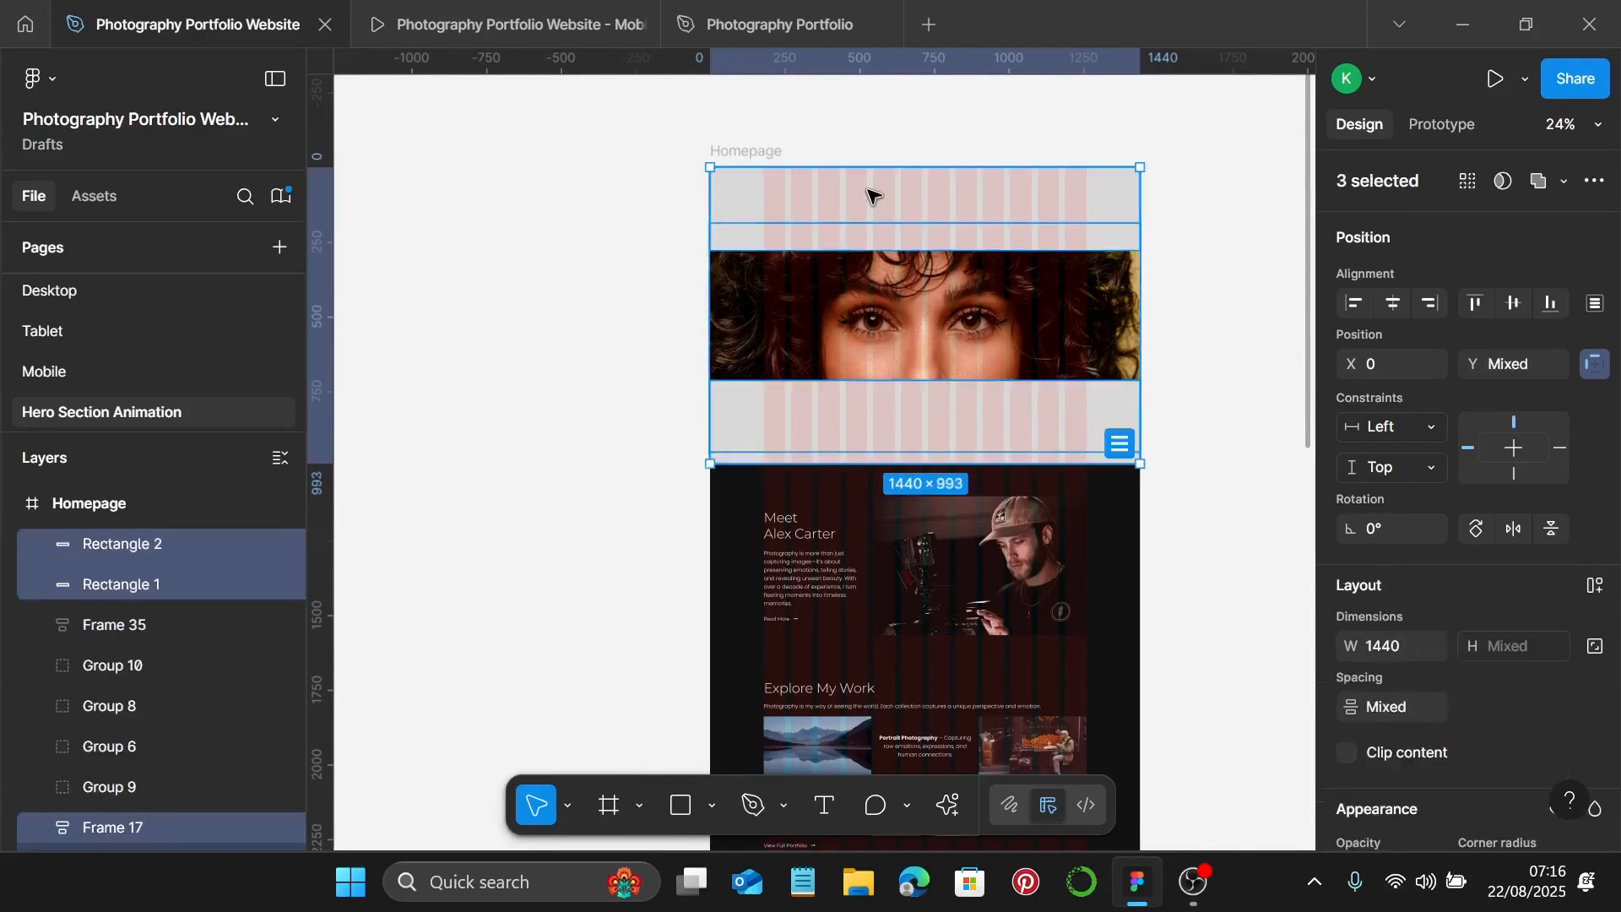
{"action": "key", "text": "ctrl+g"}
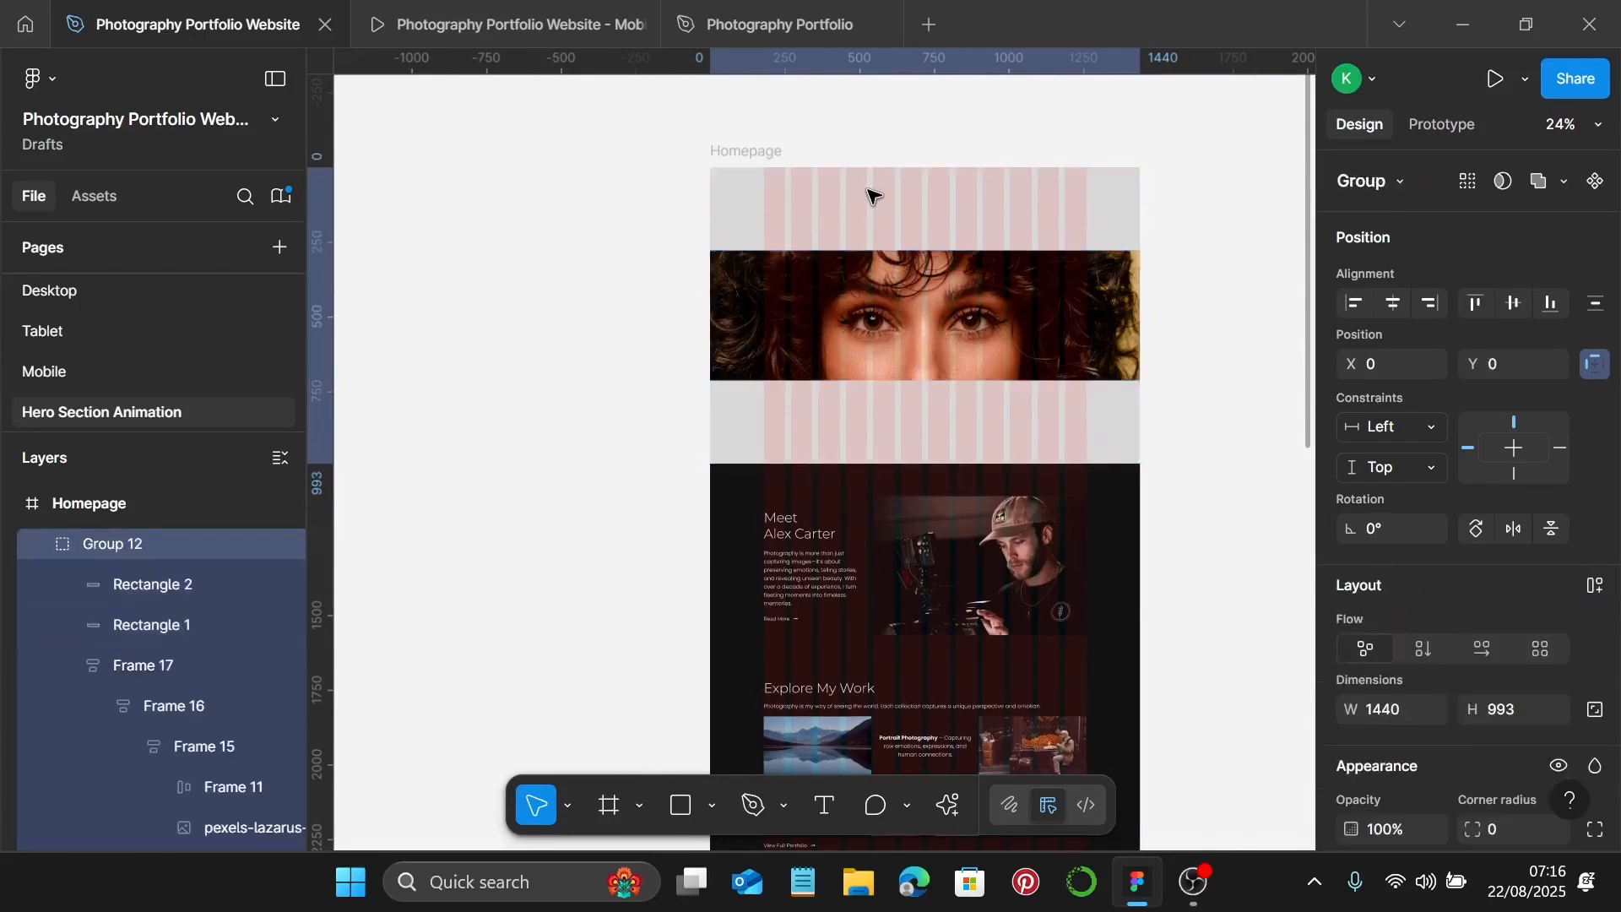
Duplicate the hero group onto the empty canvas beside the Homepage frame, at X -2069, Y 74.
{"action": "scroll", "coordinate": [874, 194], "scroll_direction": "down", "scroll_amount": 3, "text": "ctrl"}
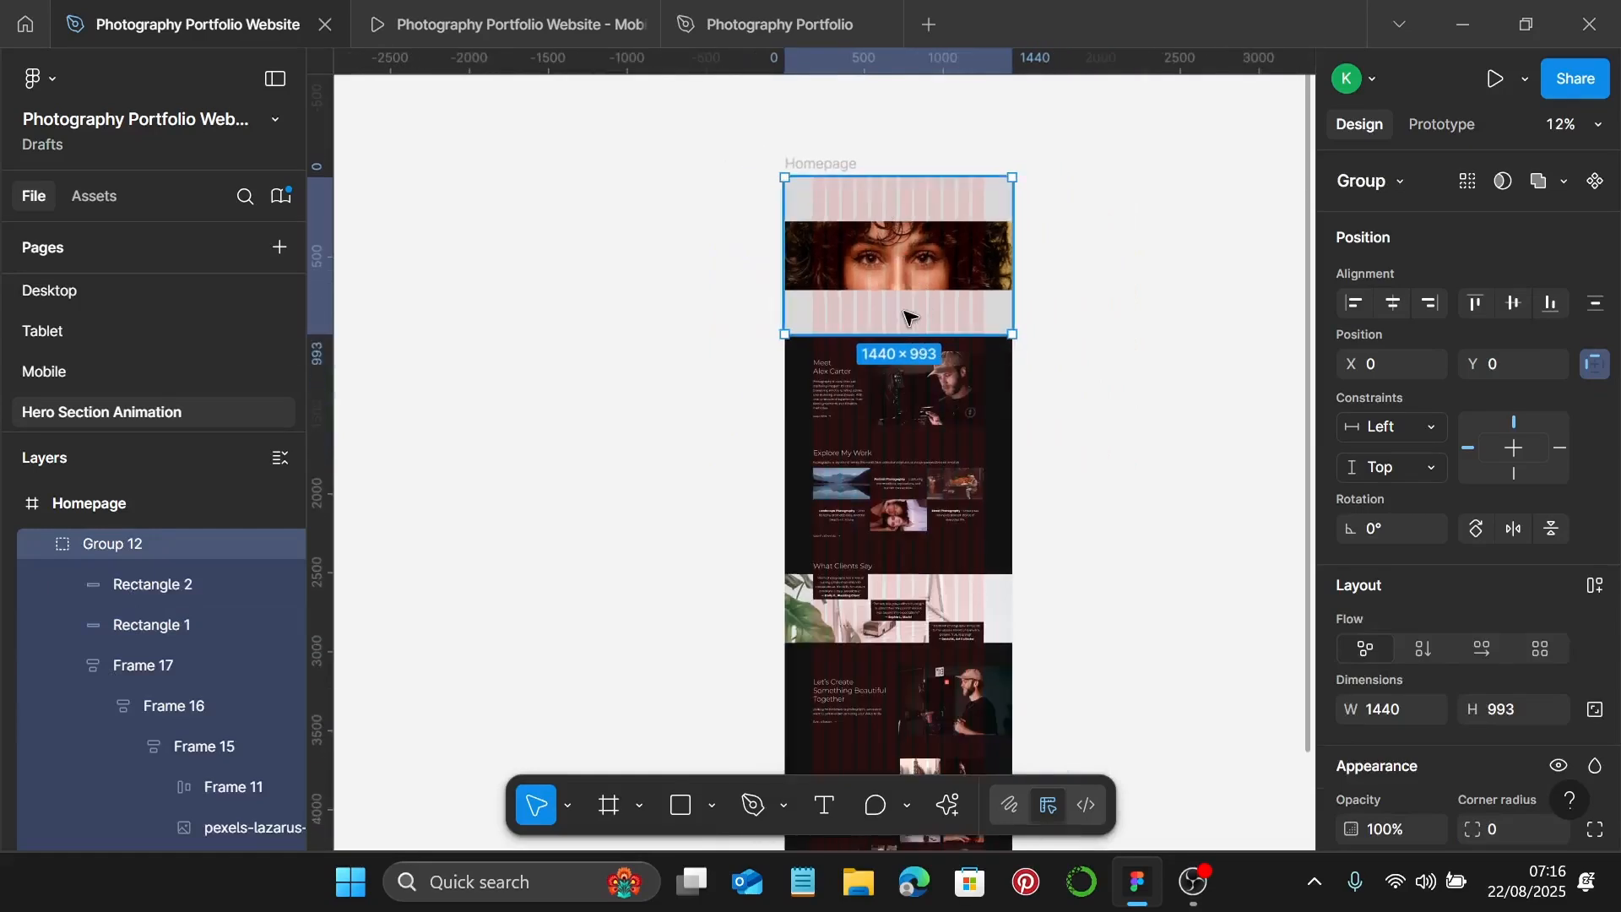
{"action": "left_click_drag", "start_coordinate": [882, 325], "coordinate": [554, 336]}
{"action": "scroll", "coordinate": [667, 348], "scroll_direction": "left", "scroll_amount": 5}
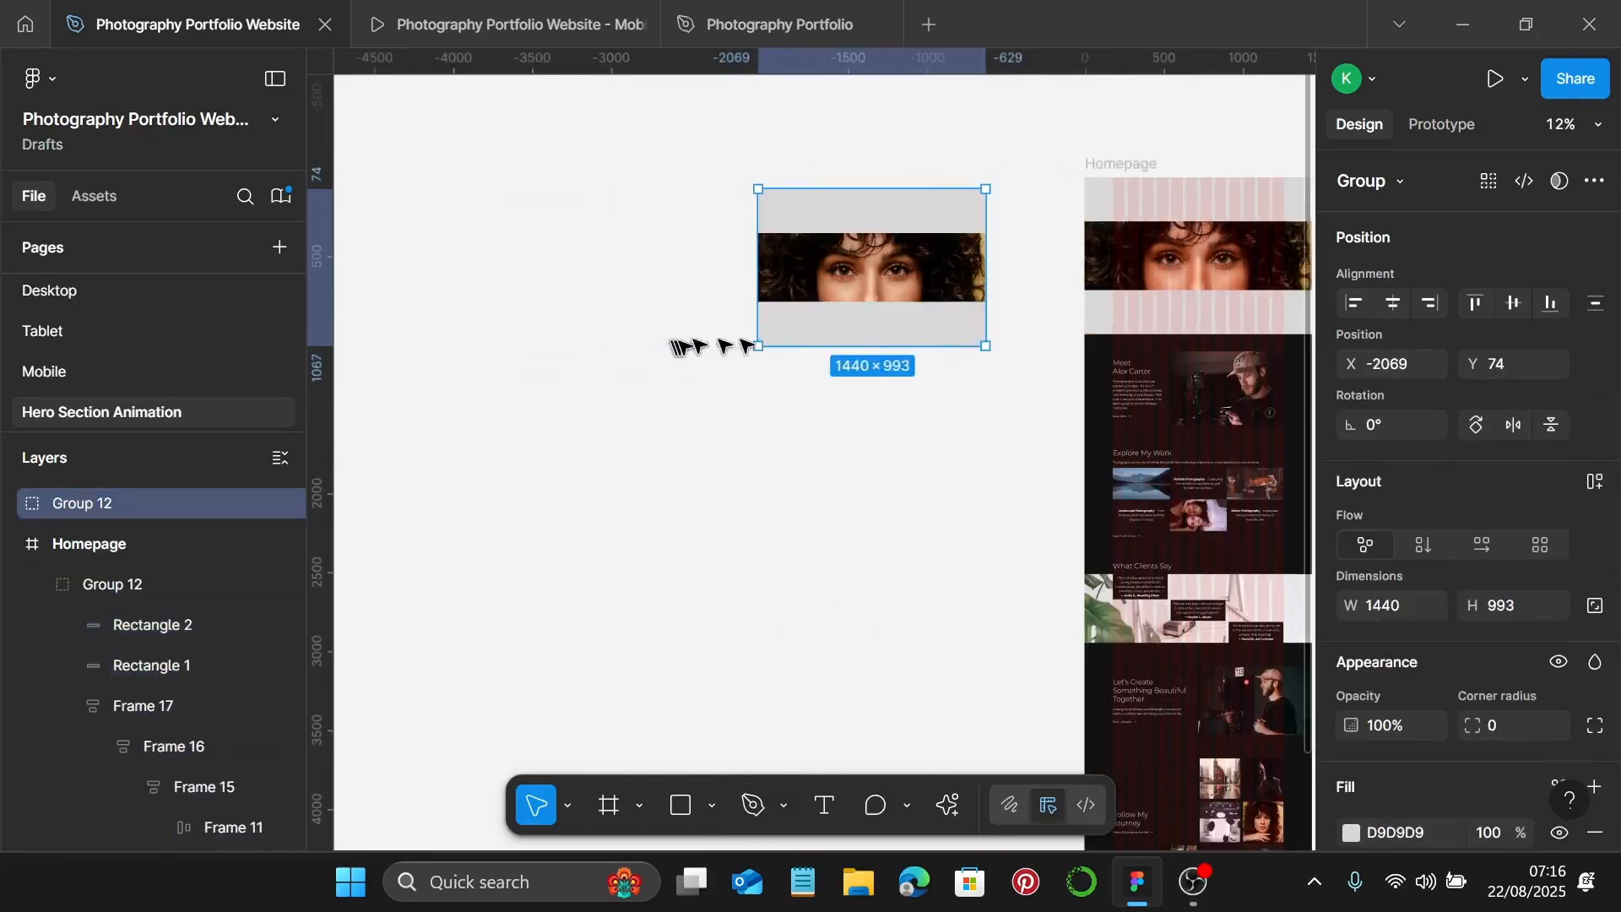
{"action": "scroll", "coordinate": [1142, 332], "scroll_direction": "left", "scroll_amount": 2}
{"action": "scroll", "coordinate": [1142, 331], "scroll_direction": "up", "scroll_amount": 1}
{"action": "scroll", "coordinate": [1084, 328], "scroll_direction": "up", "scroll_amount": 1}
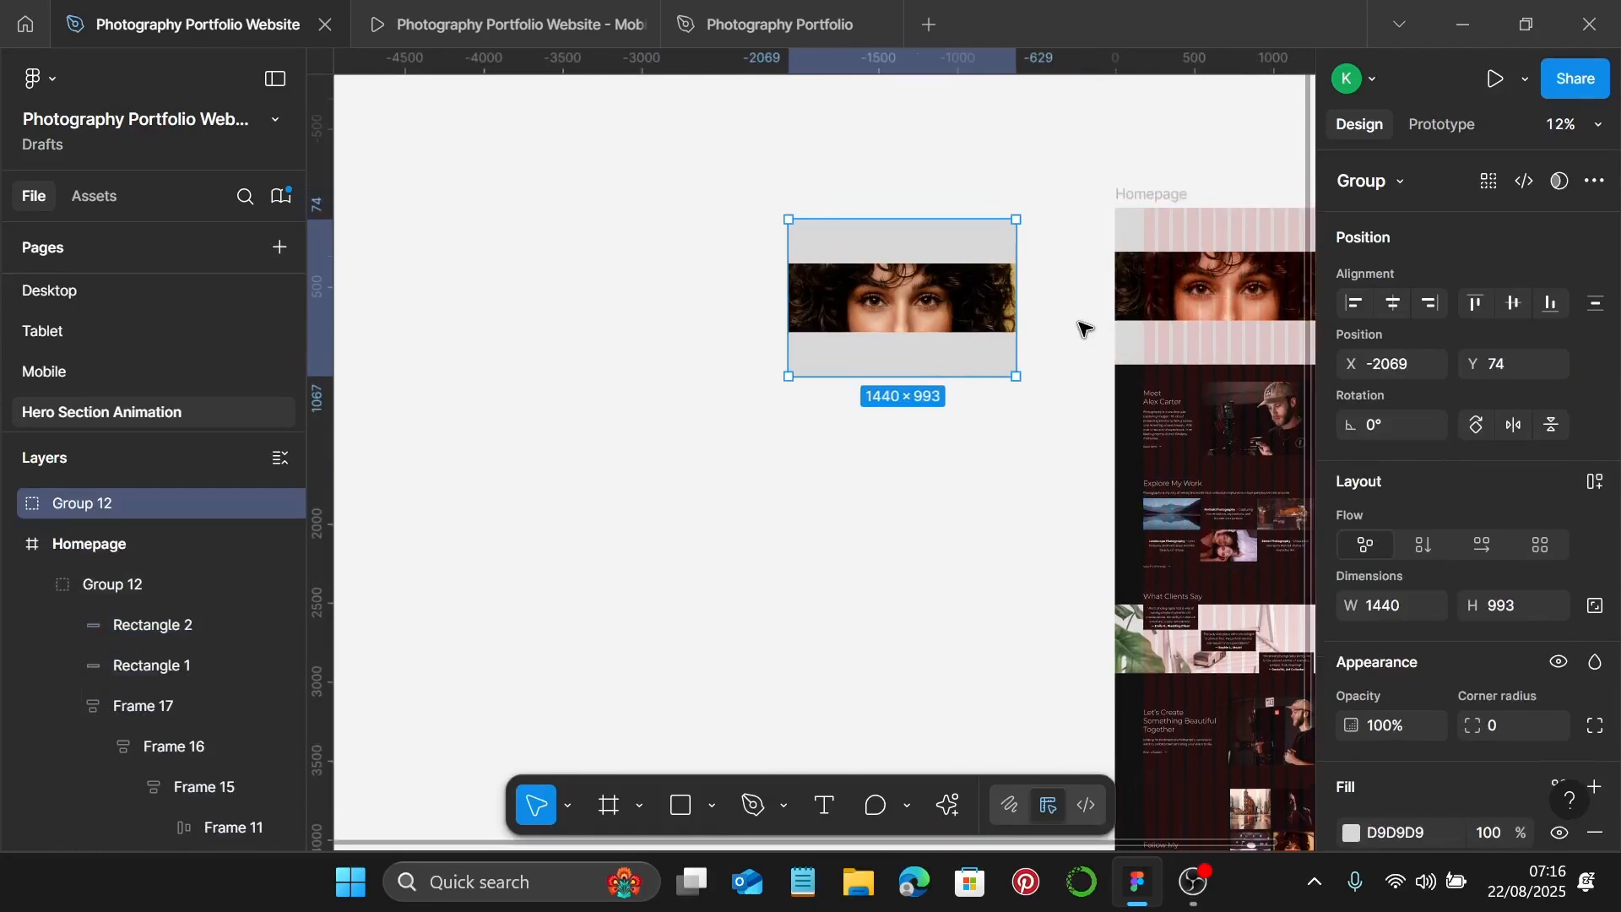
{"action": "scroll", "coordinate": [1085, 329], "scroll_direction": "up", "scroll_amount": 1}
{"action": "scroll", "coordinate": [1081, 328], "scroll_direction": "left", "scroll_amount": 3}
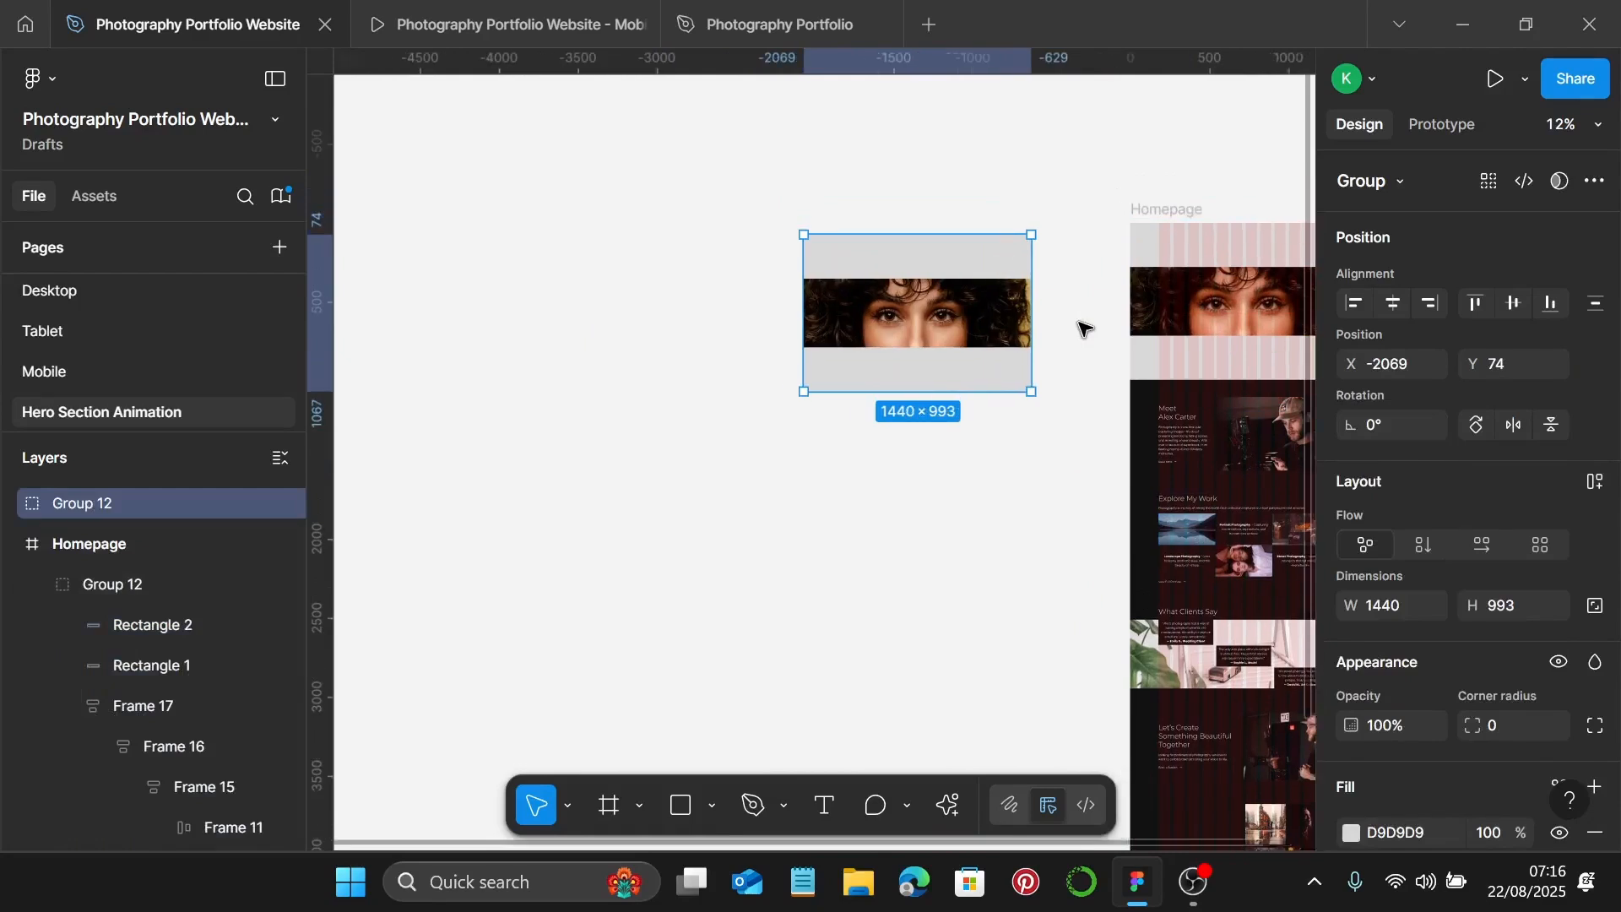
Create a 1440 × 1024 frame from the Desktop preset and move it to X -3829, Y 74 beside the duplicated group.
{"action": "left_click", "coordinate": [609, 804]}
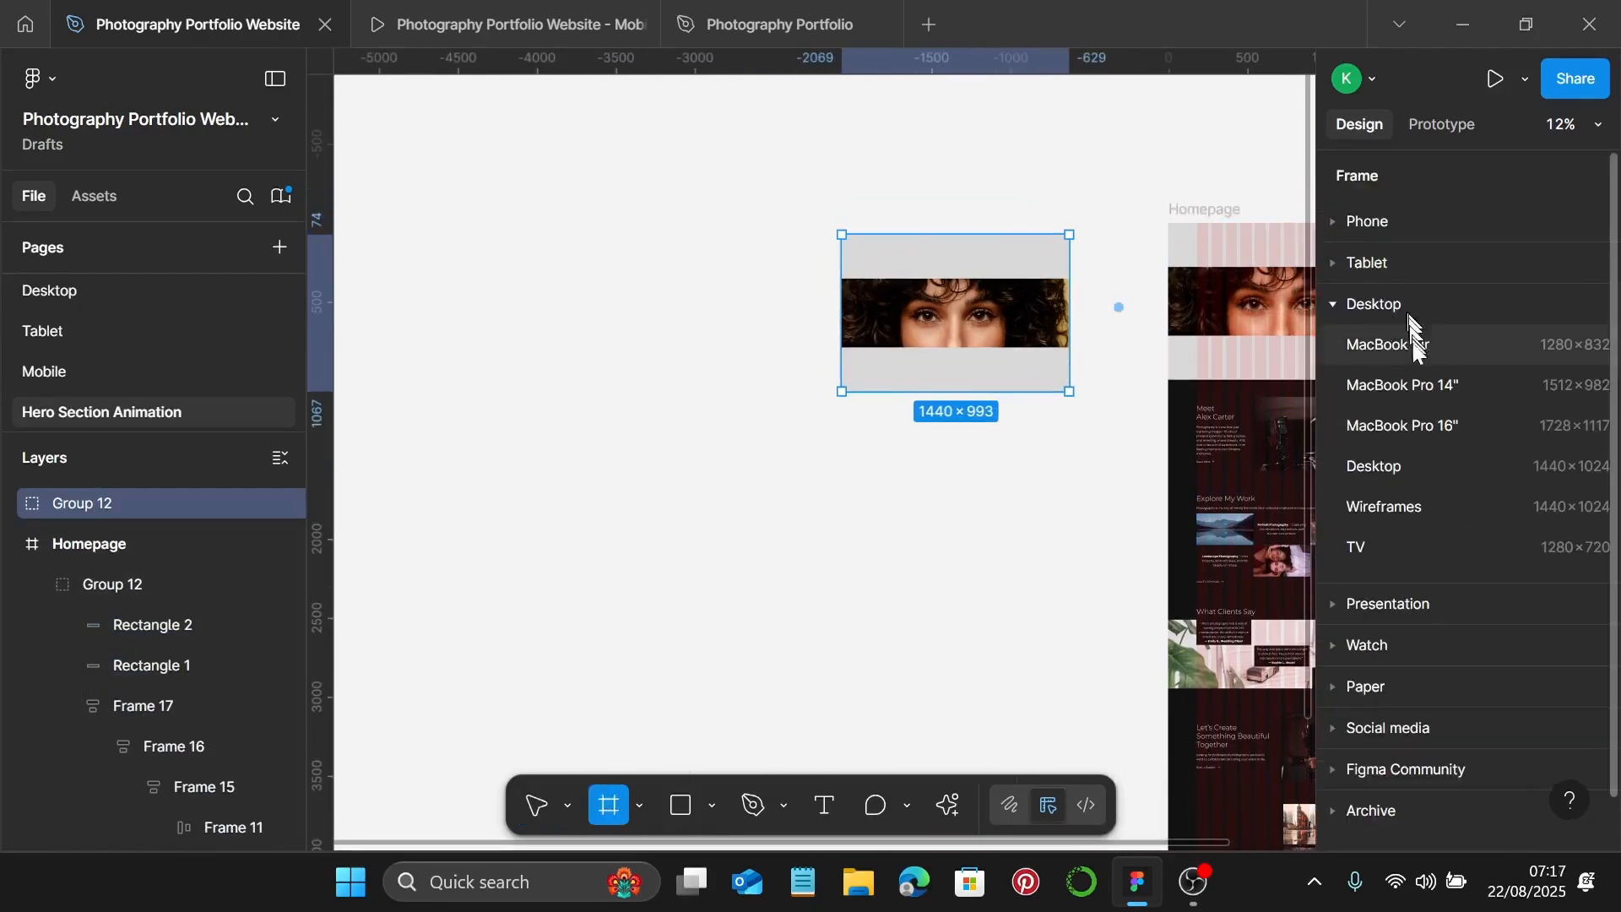
{"action": "left_click", "coordinate": [1438, 467]}
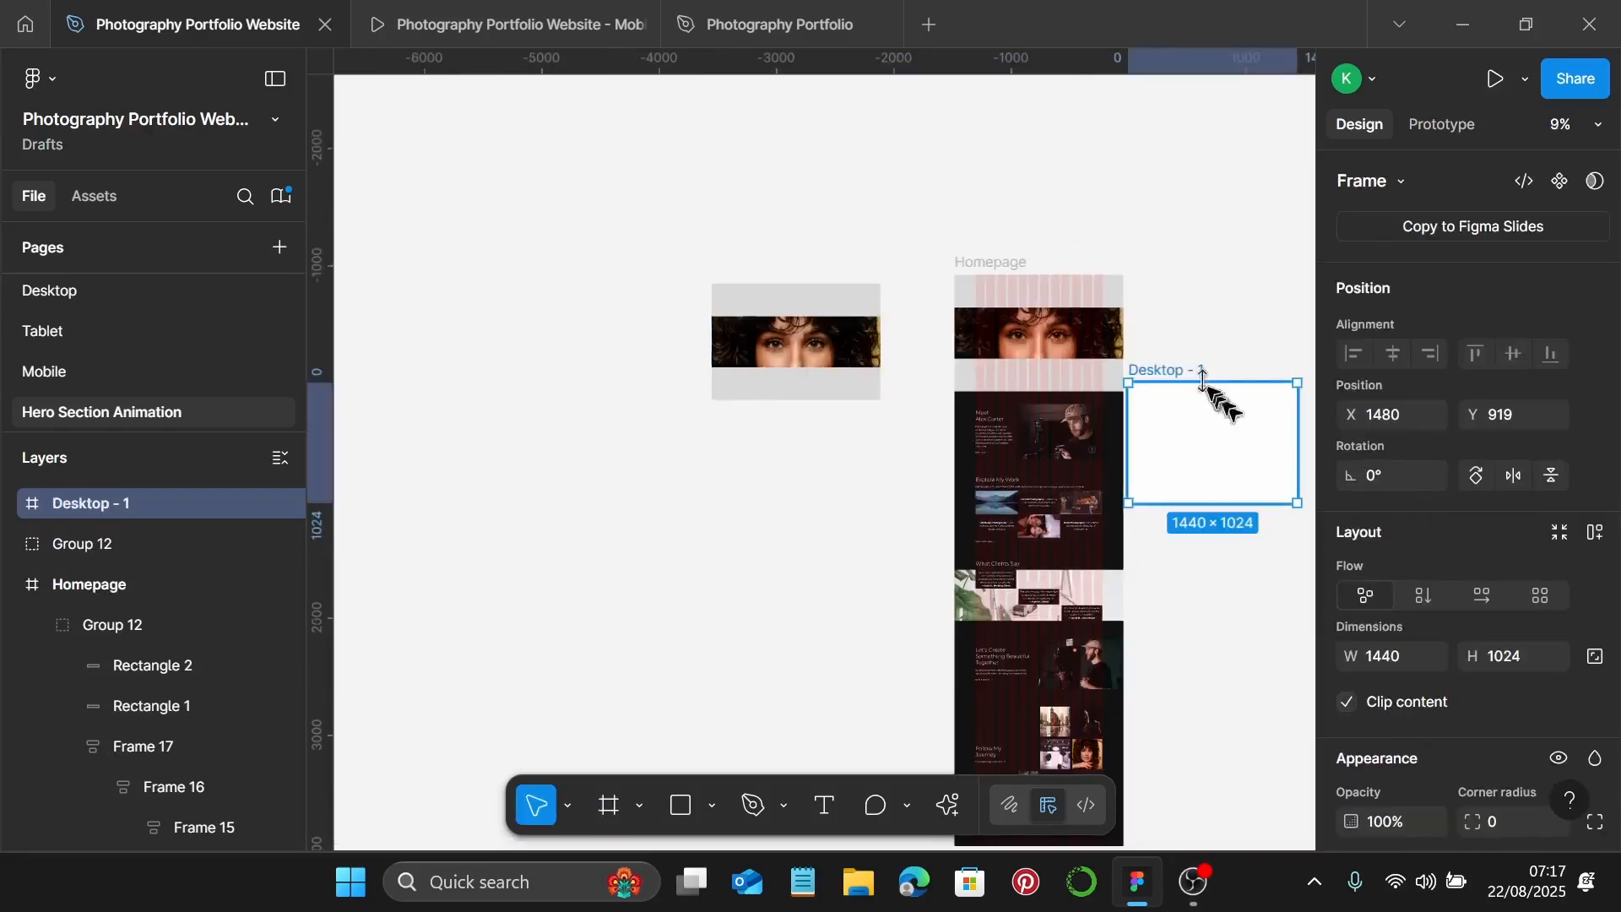
{"action": "left_click_drag", "start_coordinate": [1191, 372], "coordinate": [568, 274]}
{"action": "scroll", "coordinate": [608, 299], "scroll_direction": "left", "scroll_amount": 7}
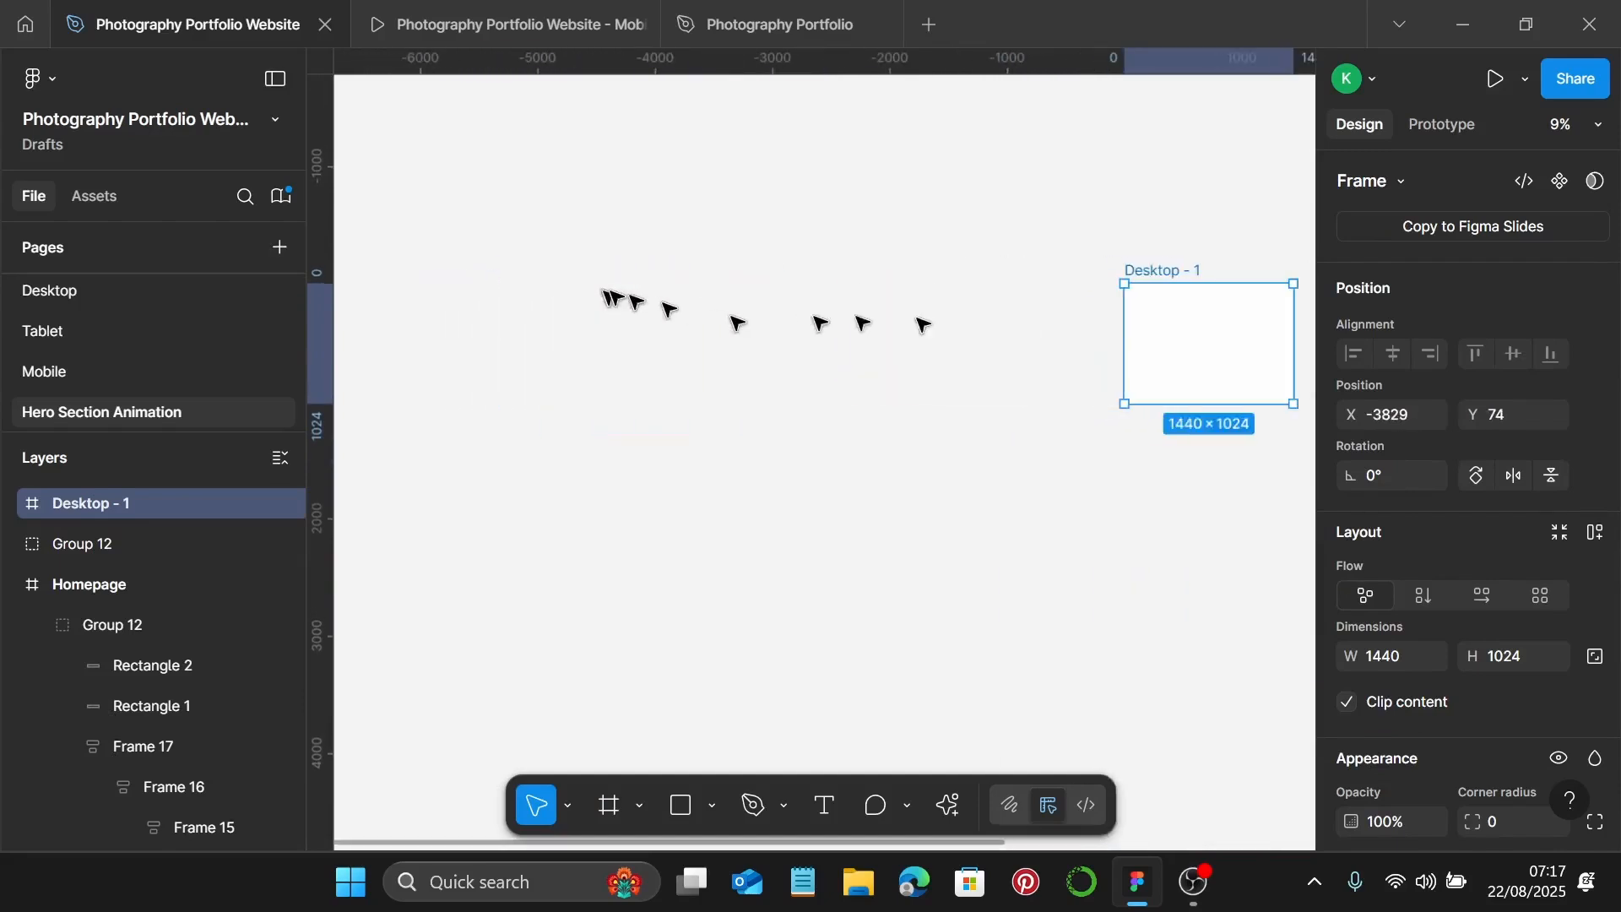
Move the duplicated hero group into the Desktop - 1 frame at X 0, Y 0, flush with its top edge.
{"action": "scroll", "coordinate": [1123, 318], "scroll_direction": "right", "scroll_amount": 7}
{"action": "scroll", "coordinate": [722, 276], "scroll_direction": "up", "scroll_amount": 3}
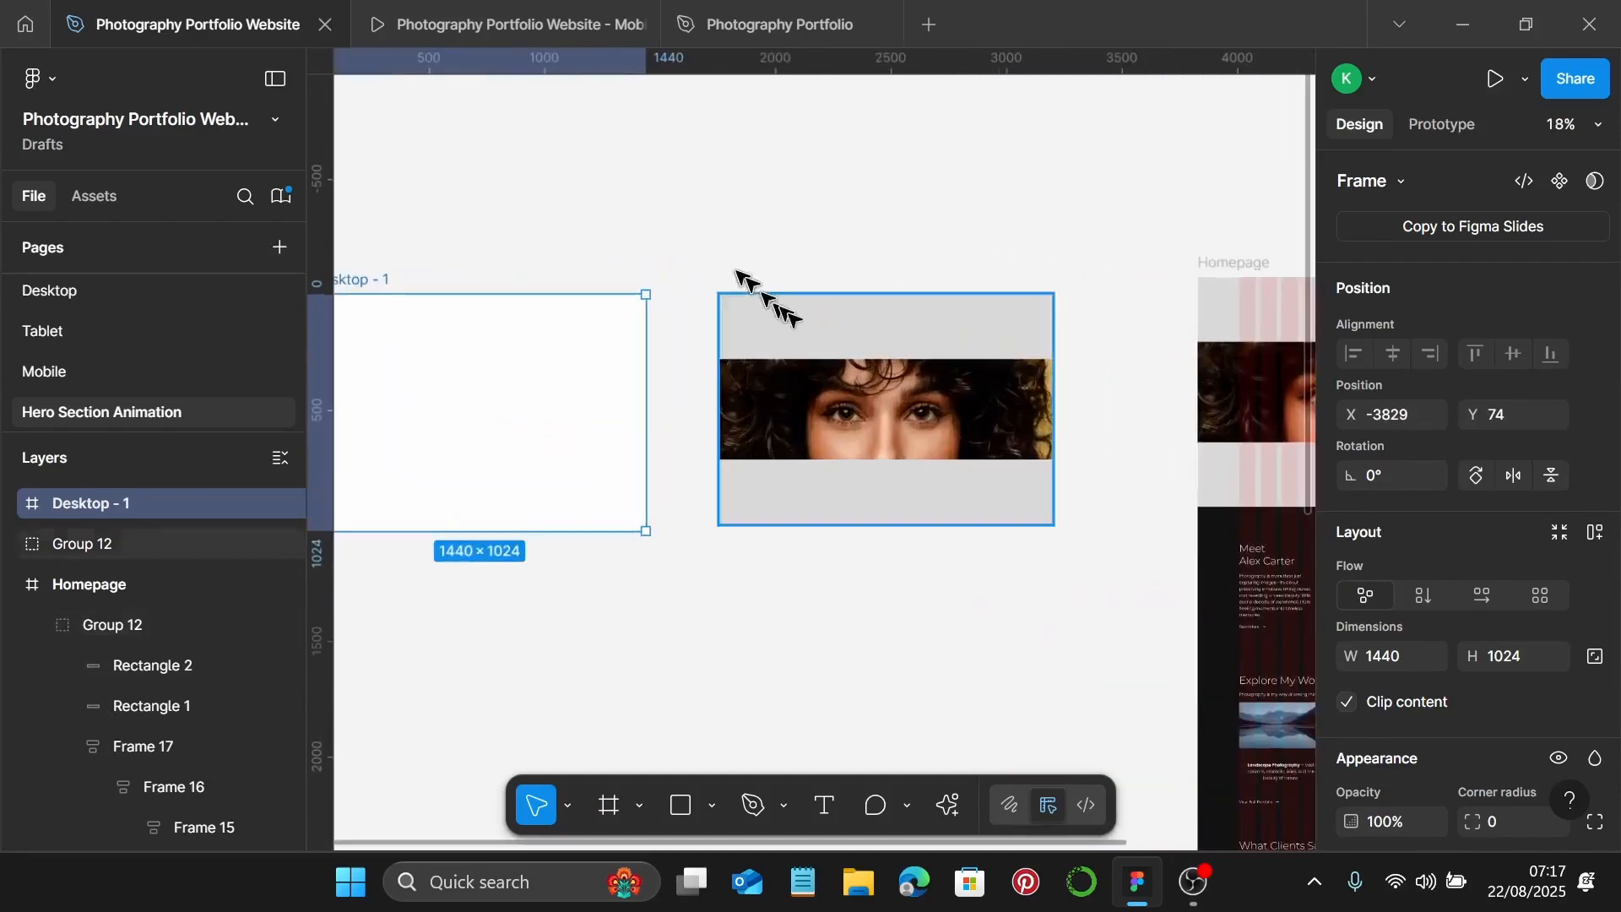
{"action": "scroll", "coordinate": [857, 336], "scroll_direction": "left", "scroll_amount": 3}
{"action": "left_click_drag", "start_coordinate": [1086, 346], "coordinate": [696, 339]}
{"action": "scroll", "coordinate": [771, 278], "scroll_direction": "up", "scroll_amount": 5}
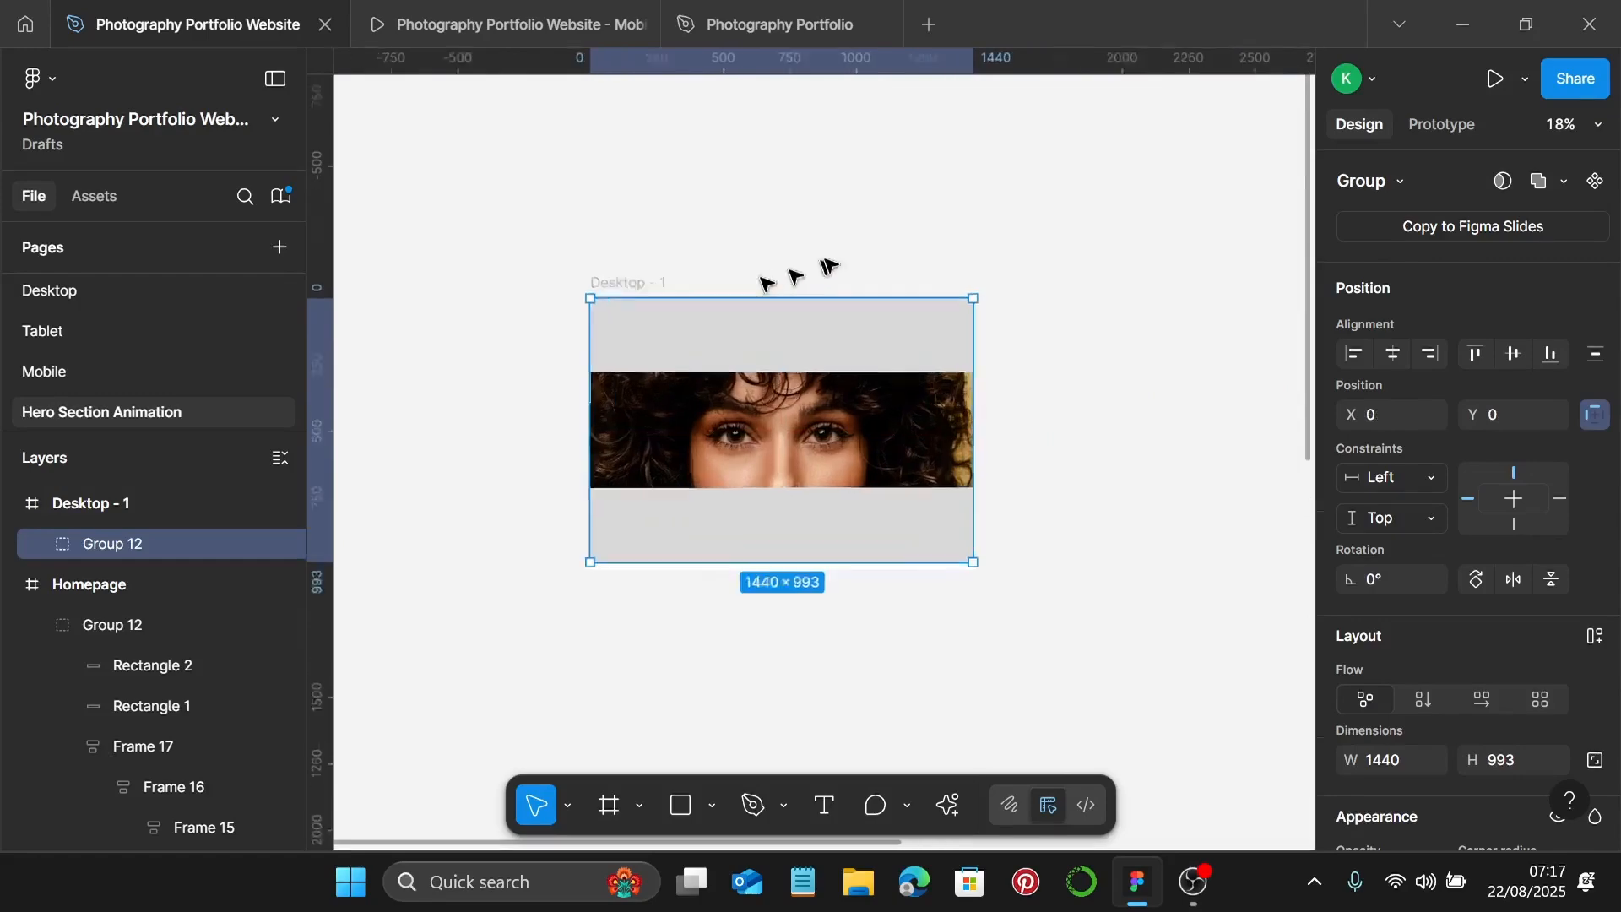
{"action": "scroll", "coordinate": [760, 330], "scroll_direction": "up", "scroll_amount": 10}
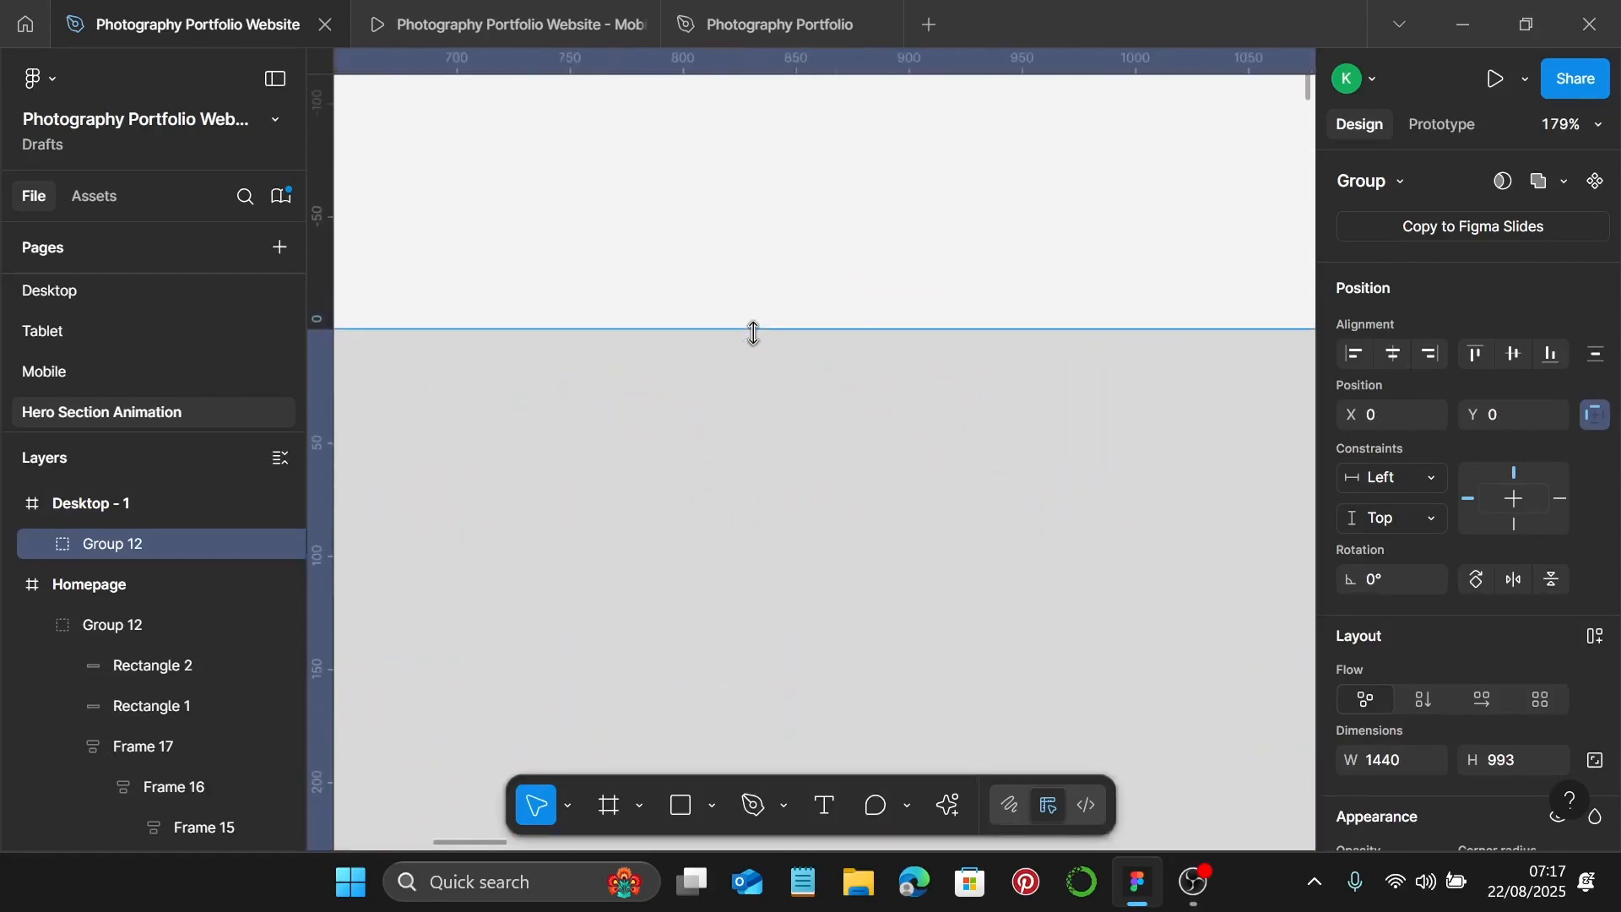
{"action": "scroll", "coordinate": [756, 333], "scroll_direction": "down", "scroll_amount": 12}
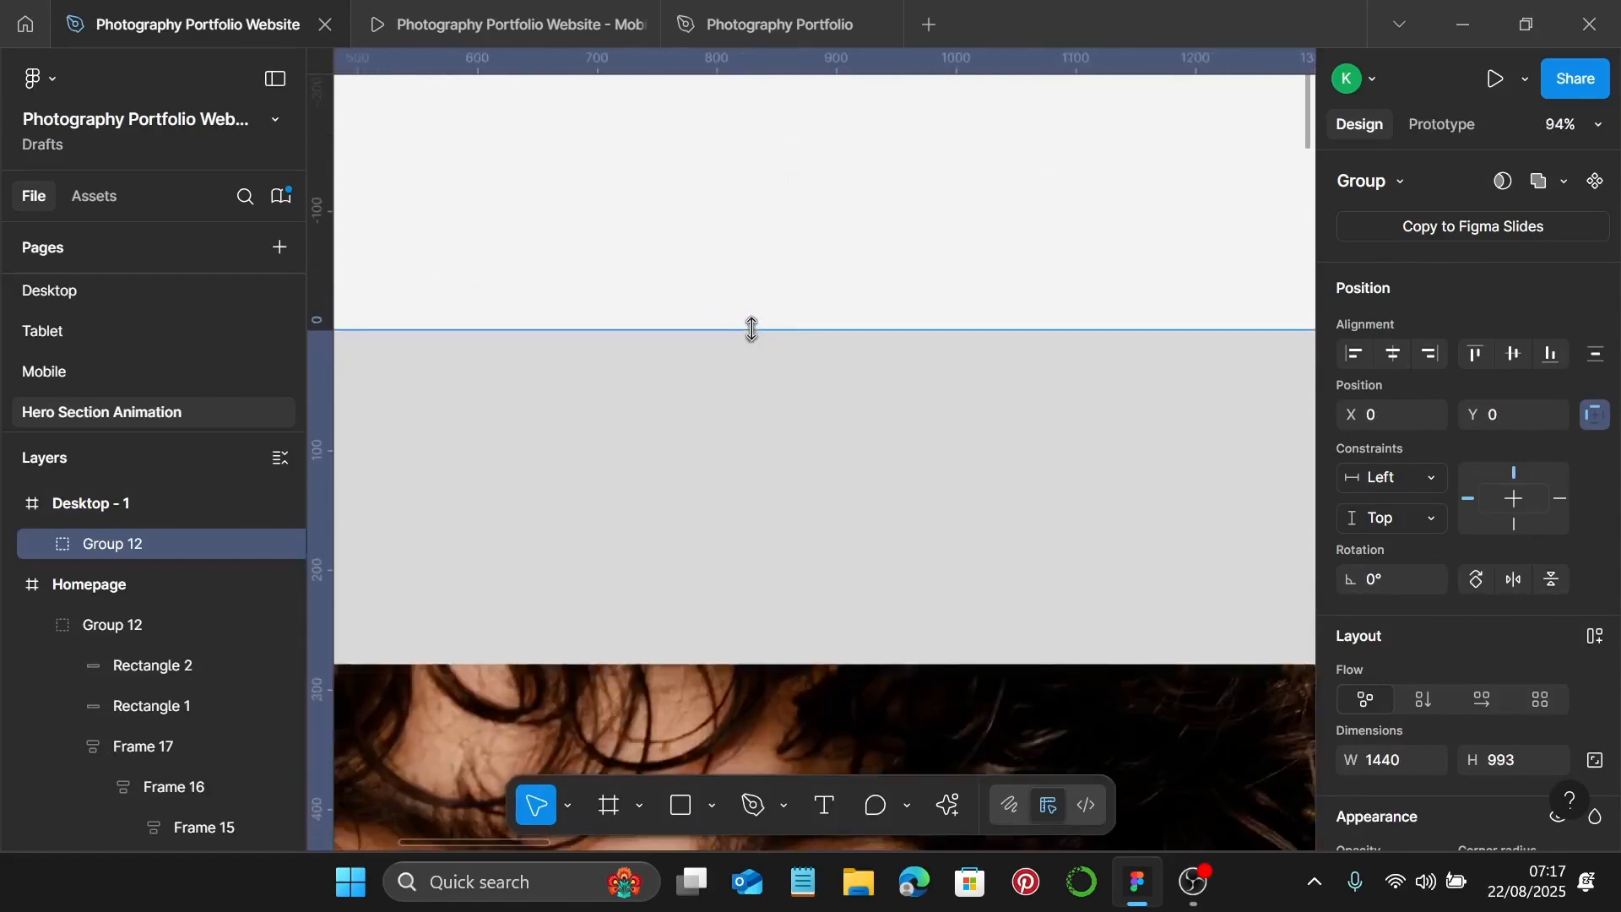
Shorten the Desktop - 1 frame to a height of 993 so its lower edge meets the hero group's.
{"action": "scroll", "coordinate": [752, 332], "scroll_direction": "down", "scroll_amount": 1}
{"action": "scroll", "coordinate": [669, 571], "scroll_direction": "up", "scroll_amount": 6}
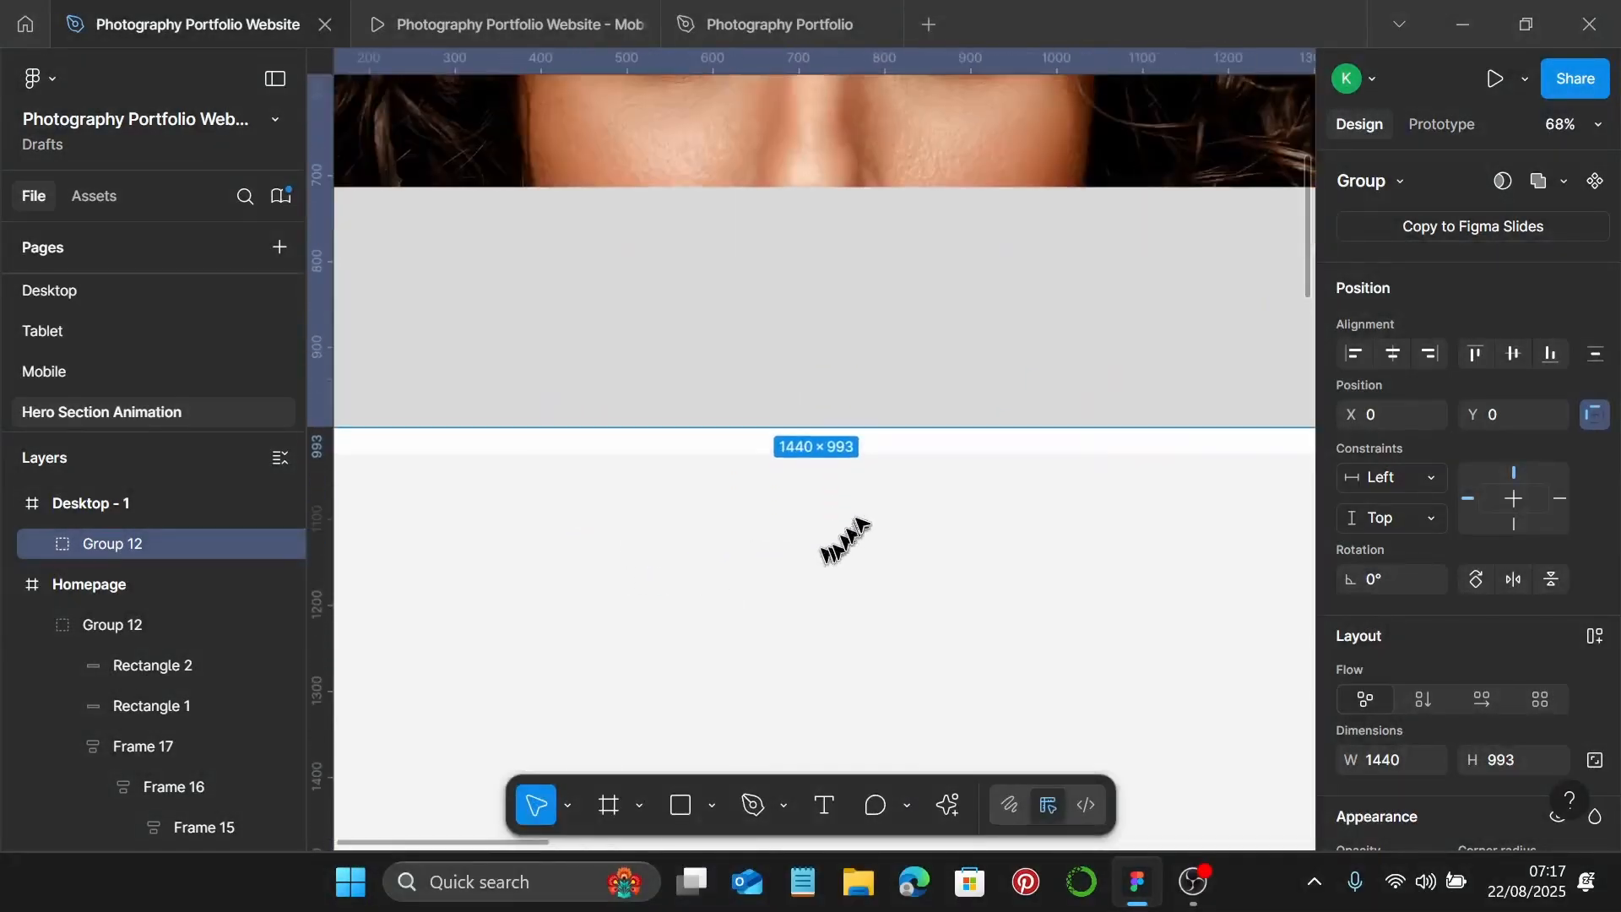
{"action": "left_click", "coordinate": [900, 431]}
{"action": "right_click", "coordinate": [900, 431]}
{"action": "left_click", "coordinate": [859, 427]}
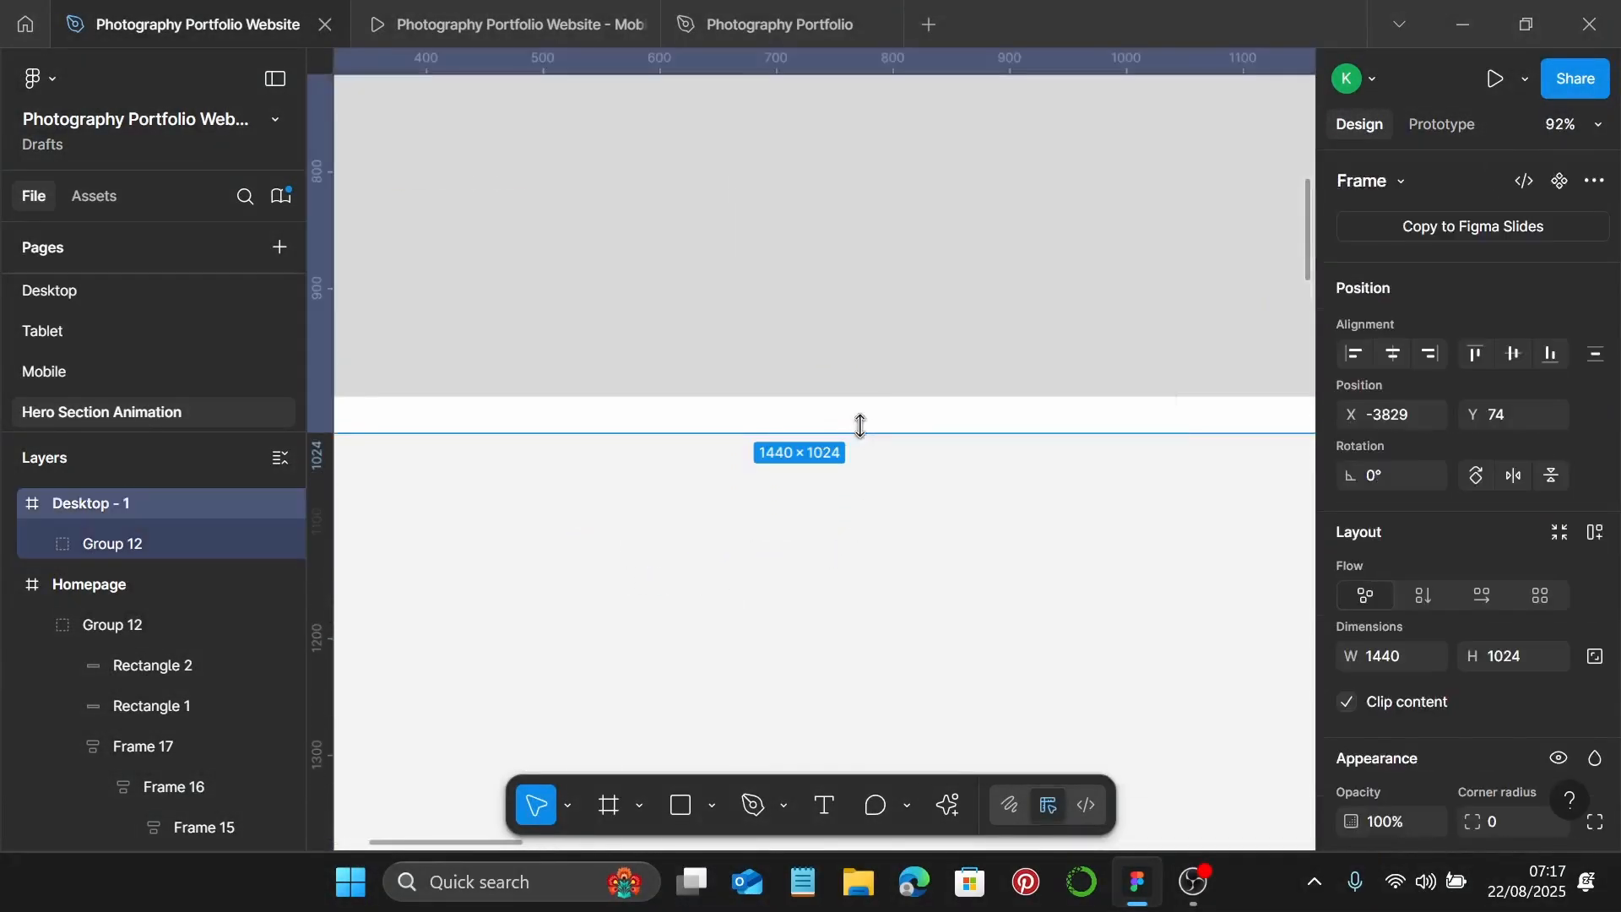
{"action": "mouse_move", "coordinate": [871, 436]}
{"action": "left_mouse_down"}
{"action": "mouse_move", "coordinate": [879, 395]}
{"action": "mouse_move", "coordinate": [887, 432]}
{"action": "mouse_move", "coordinate": [888, 414]}
{"action": "left_mouse_up"}
{"action": "scroll", "coordinate": [879, 395], "scroll_direction": "up", "scroll_amount": 10}
{"action": "scroll", "coordinate": [888, 414], "scroll_direction": "down", "scroll_amount": 8}
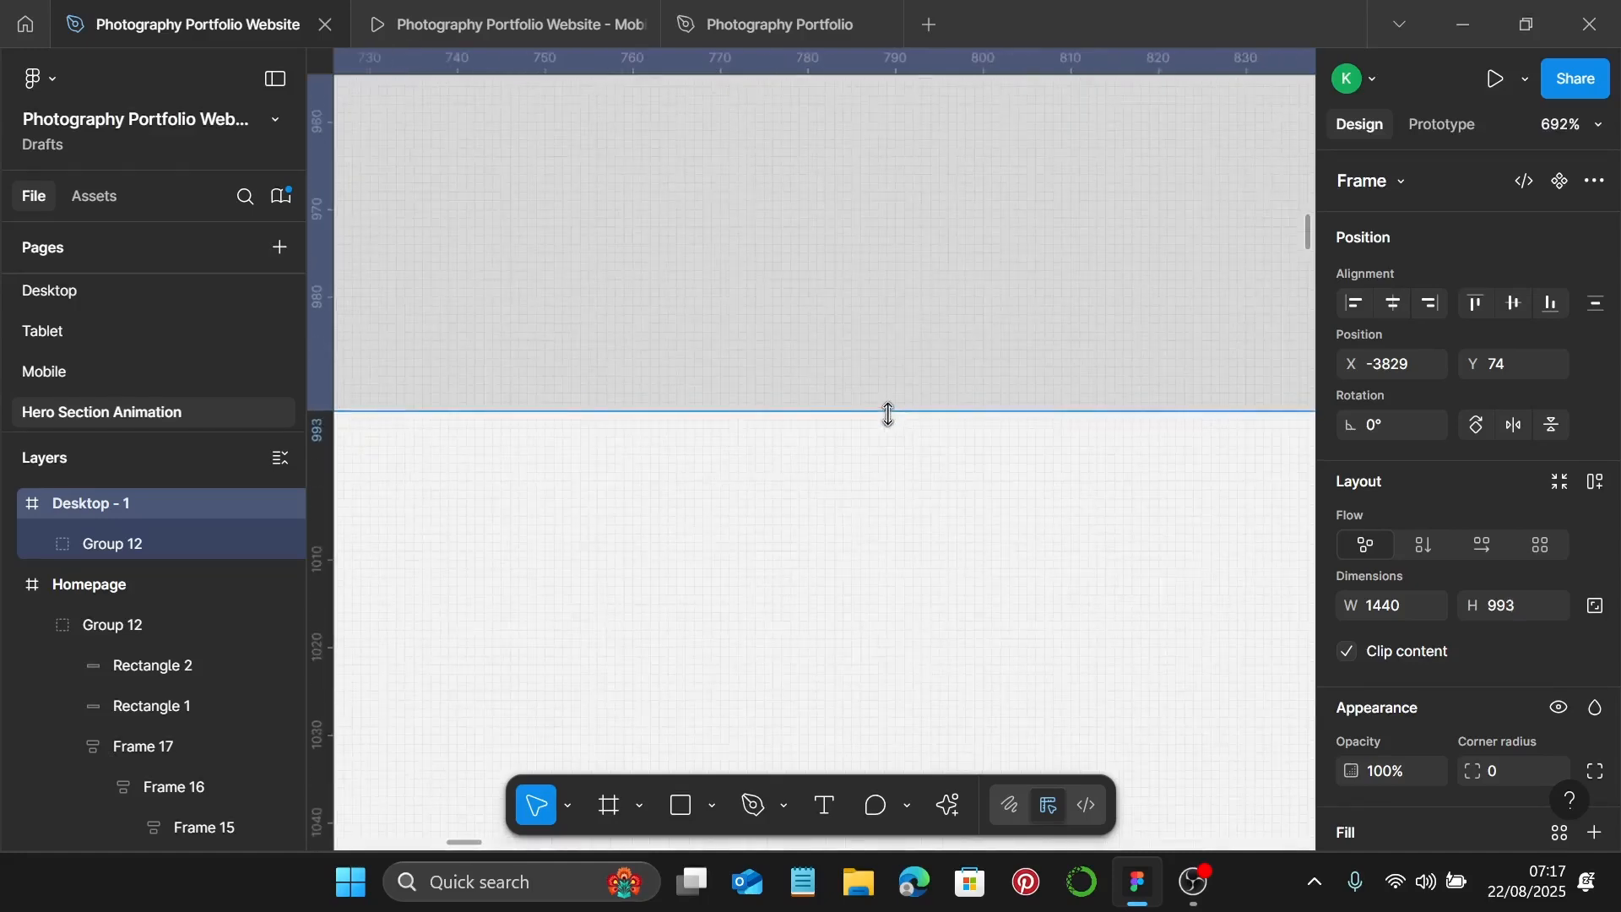
{"action": "scroll", "coordinate": [887, 414], "scroll_direction": "down", "scroll_amount": 8}
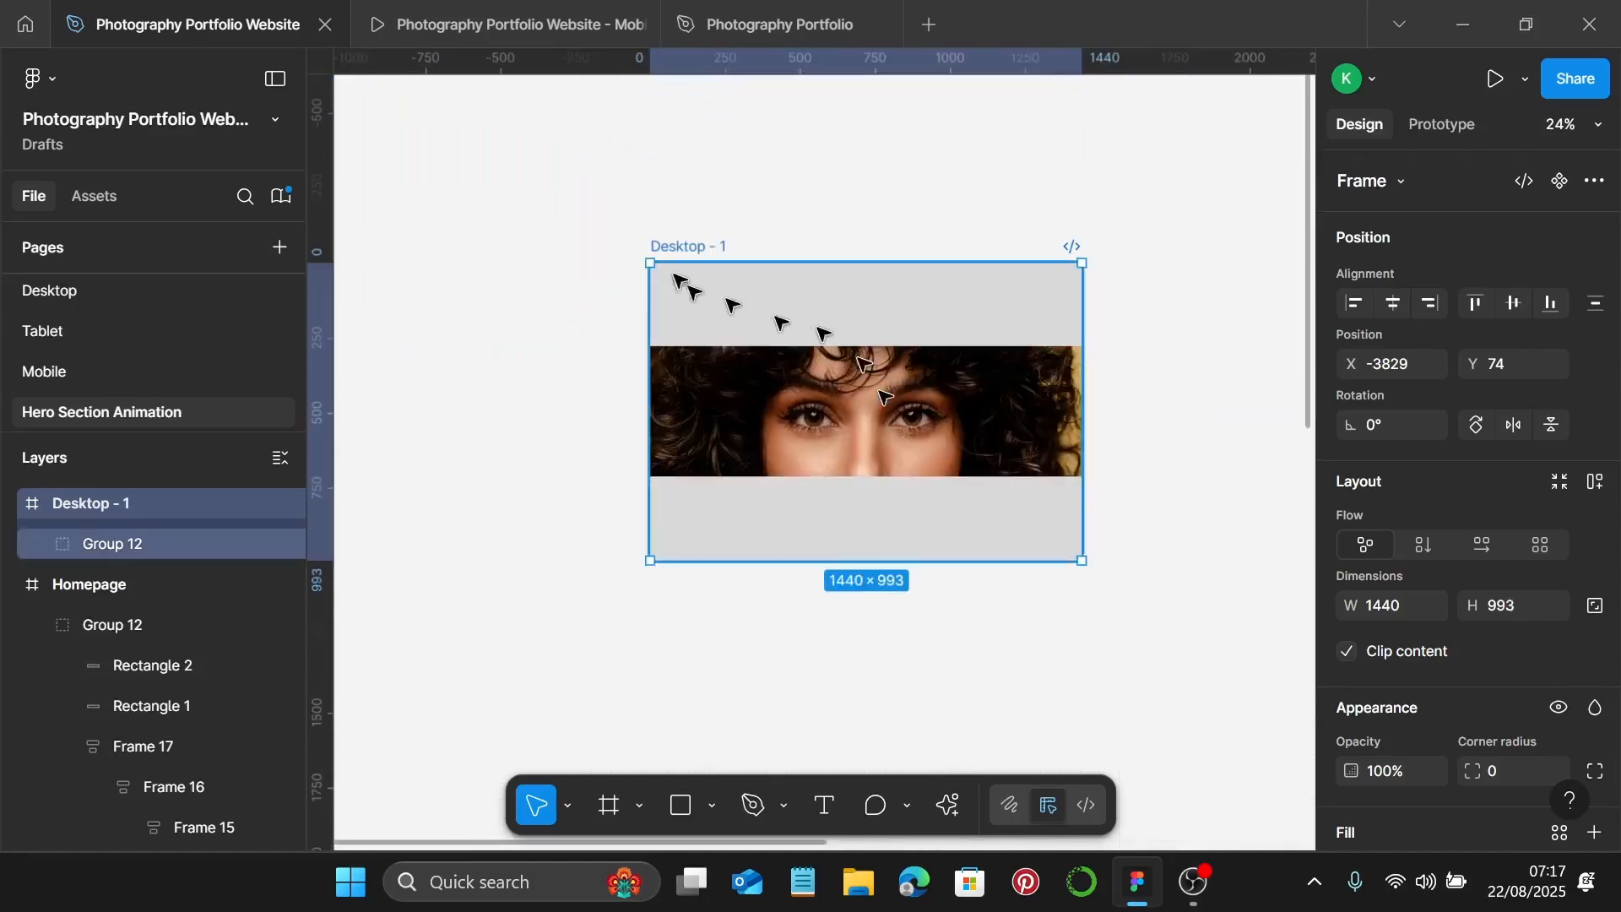
Rename the Desktop - 1 frame as Hero Section 1.
{"action": "double_click", "coordinate": [677, 249]}
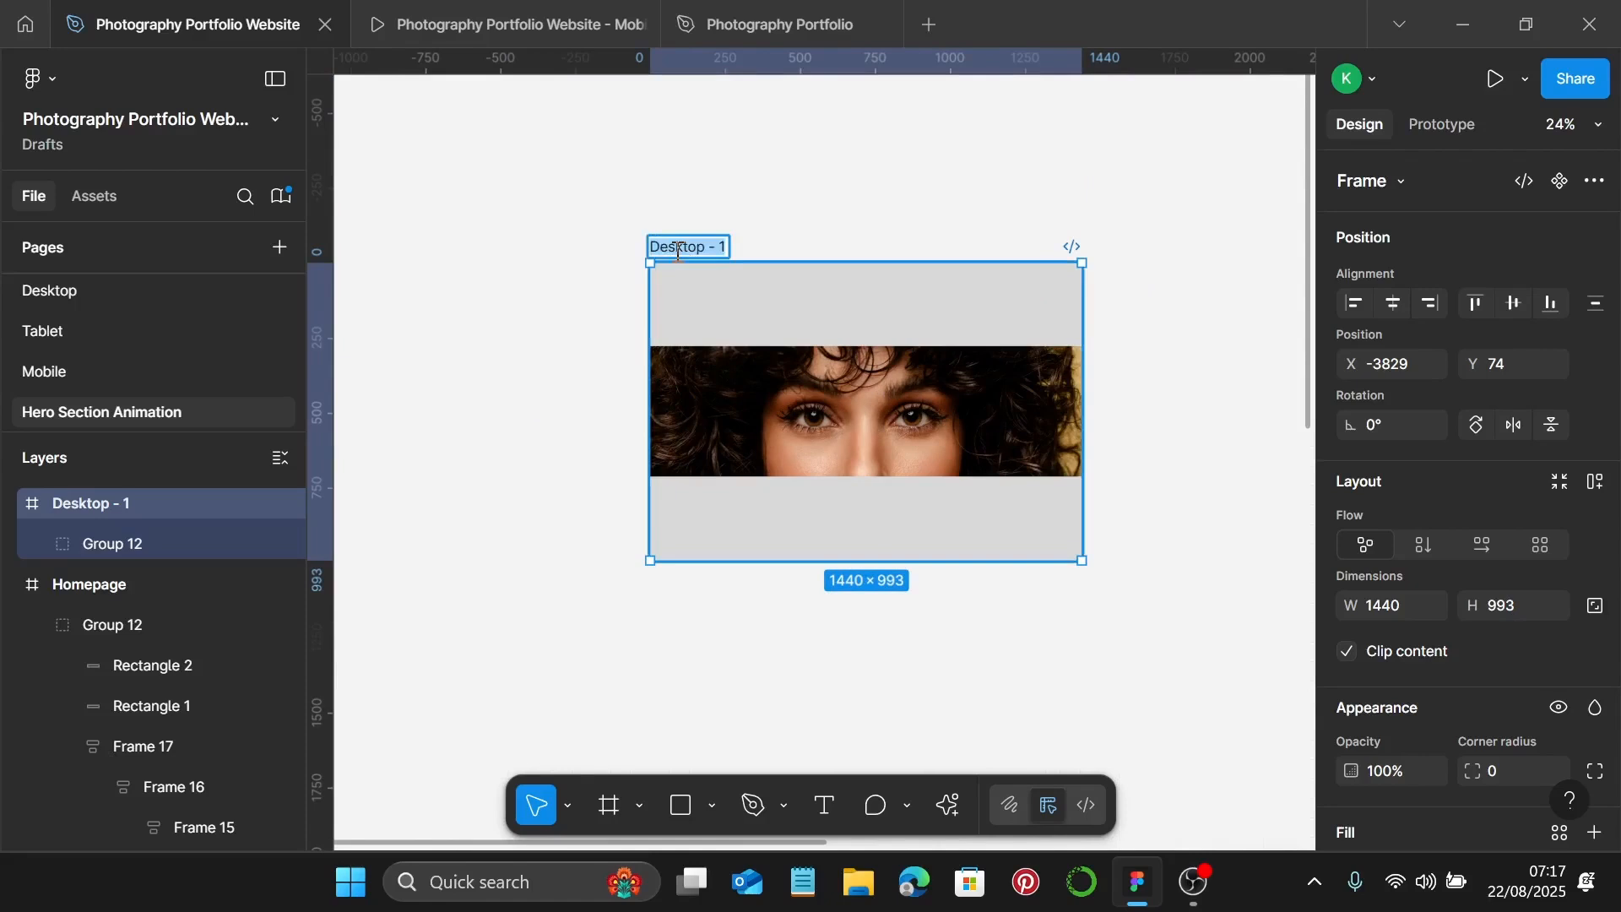
{"action": "type", "text": "Hero Section"}
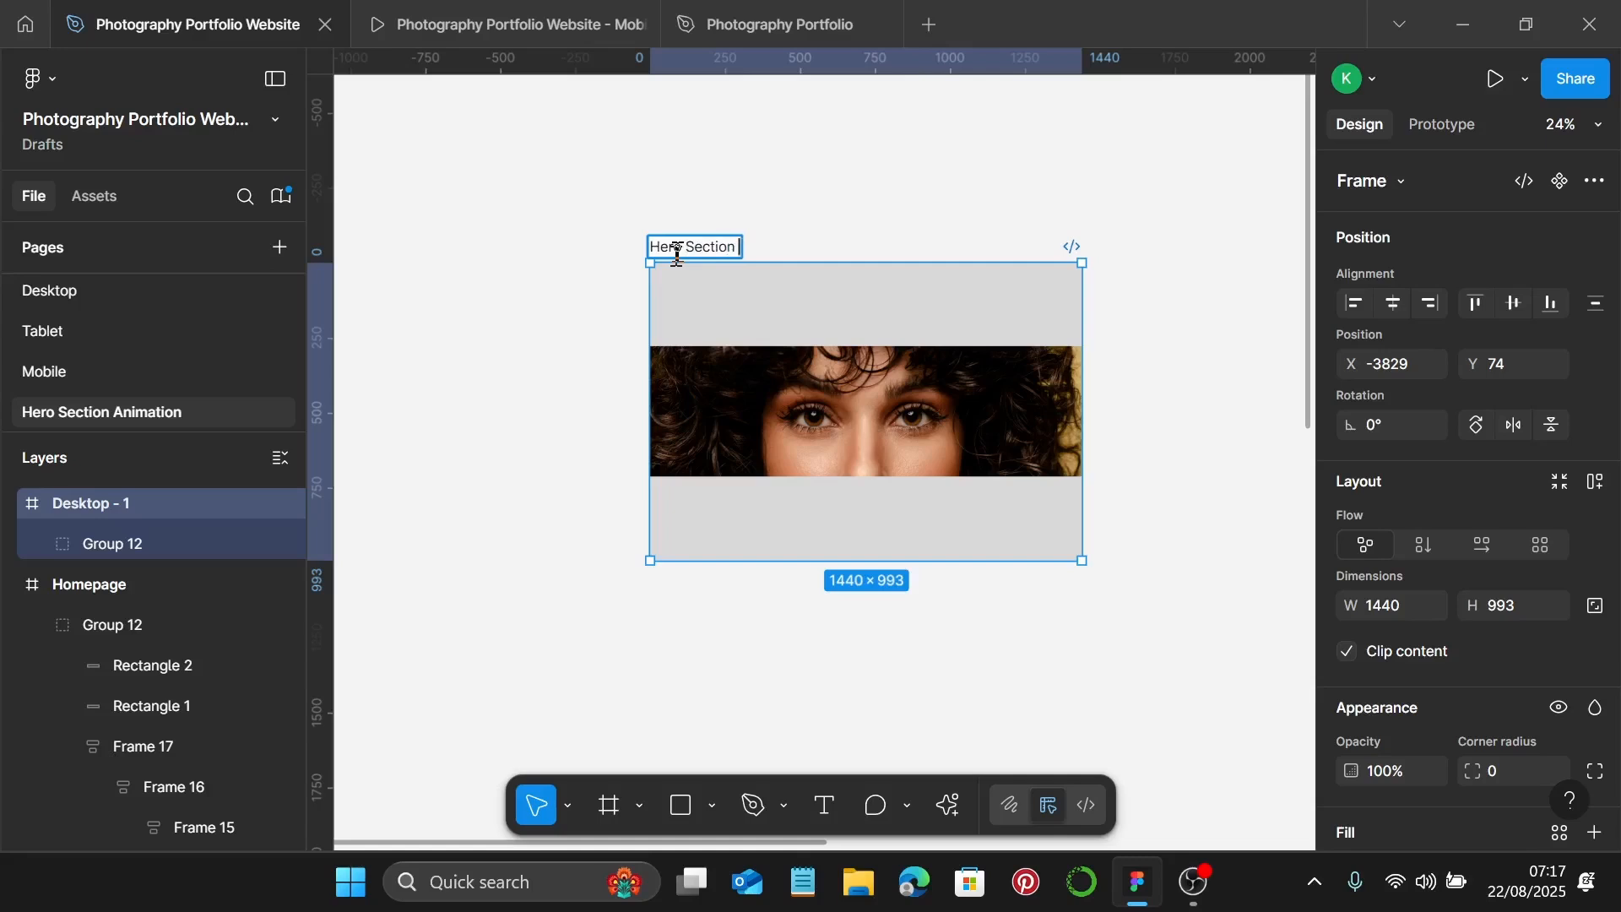
{"action": "left_click", "coordinate": [842, 173]}
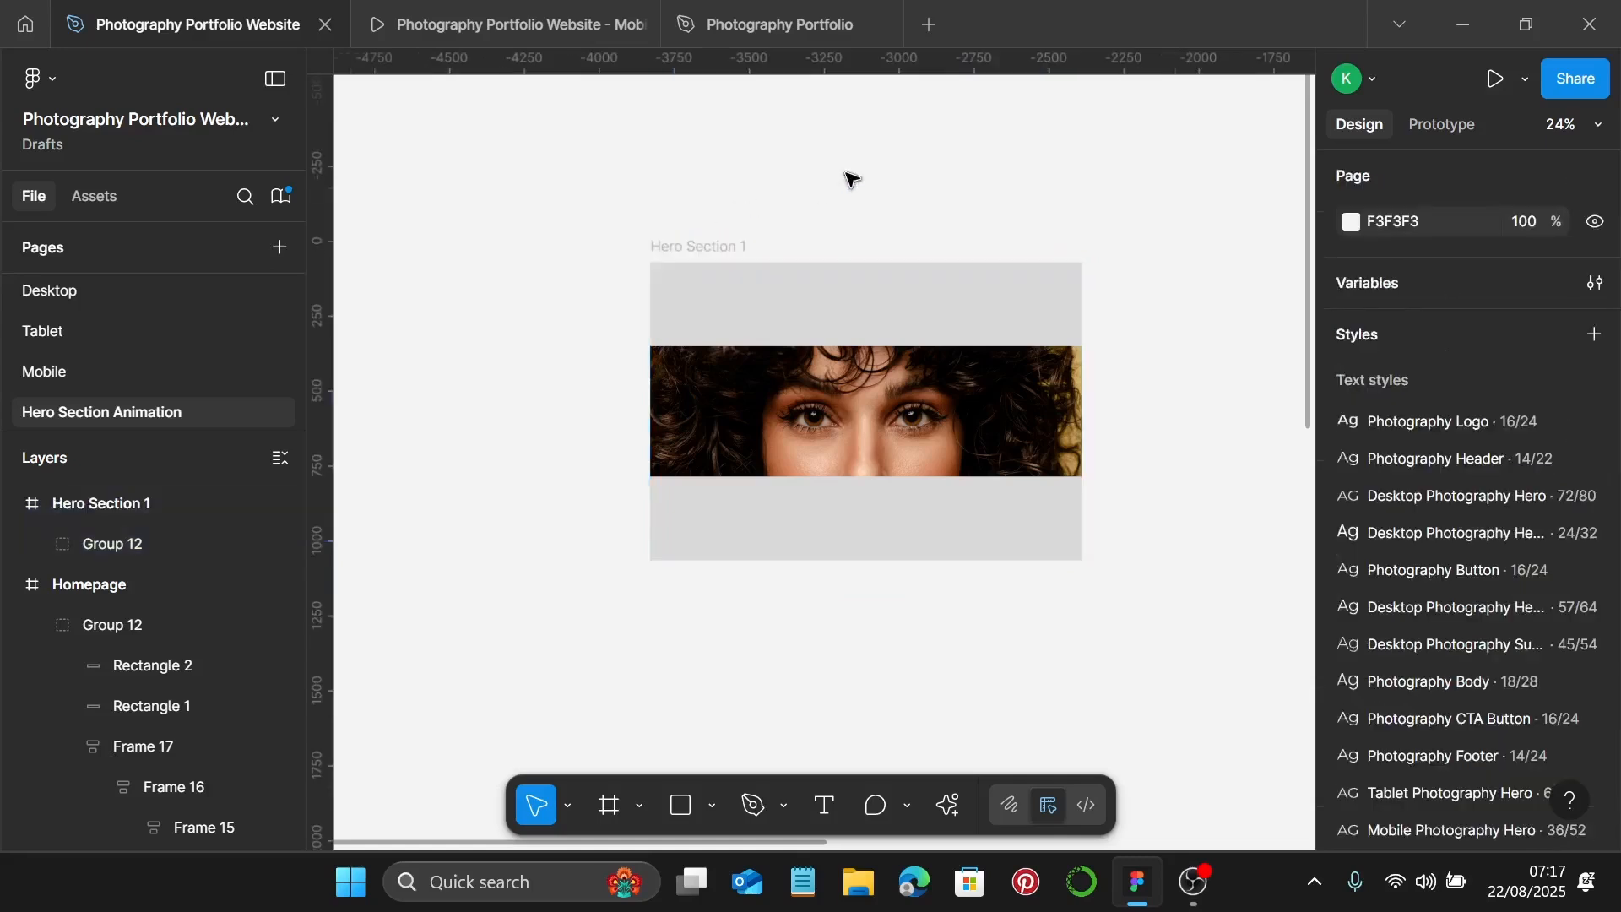
Set the Hero Section 1 frame's fill to the Photography Color 1 style.
{"action": "left_click", "coordinate": [841, 419]}
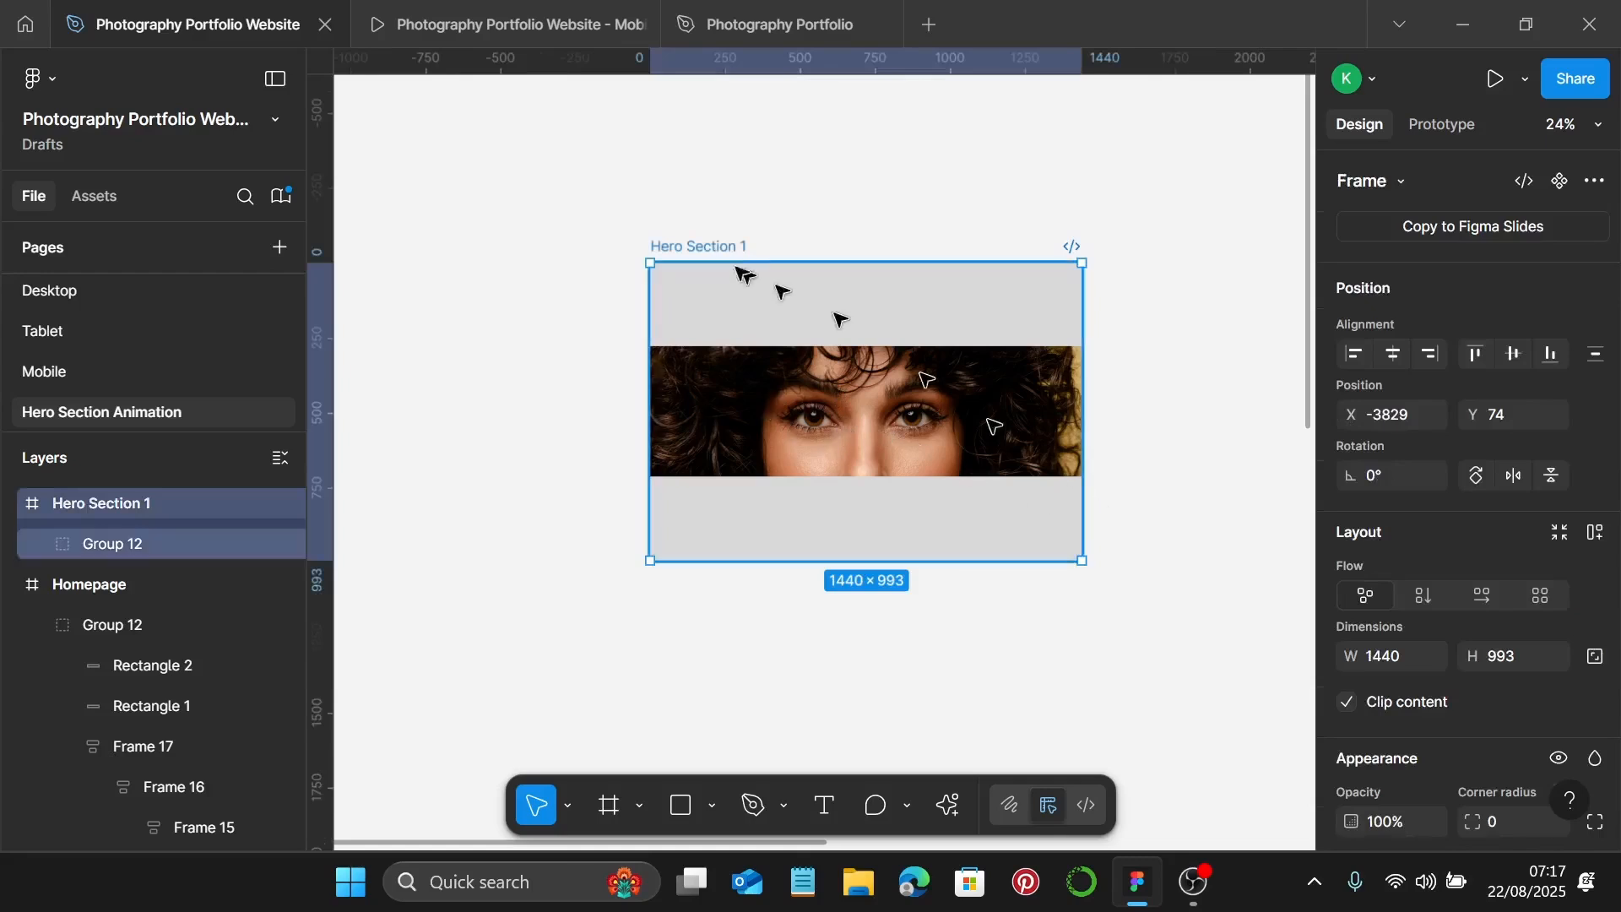
{"action": "scroll", "coordinate": [1471, 470], "scroll_direction": "down", "scroll_amount": 7}
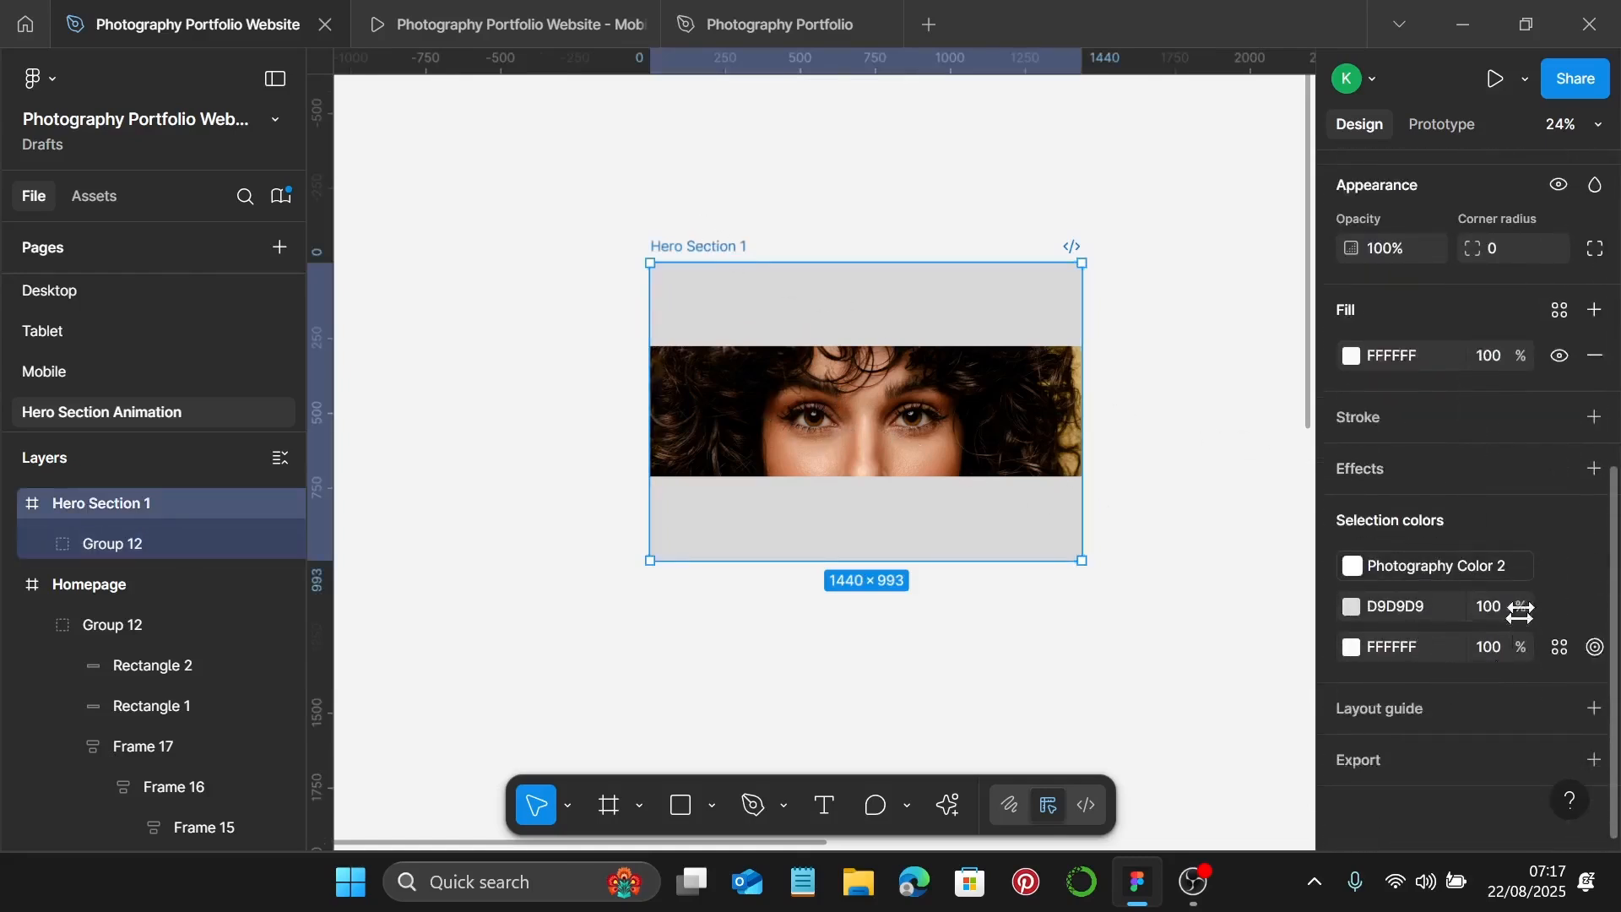
{"action": "left_click", "coordinate": [1560, 313]}
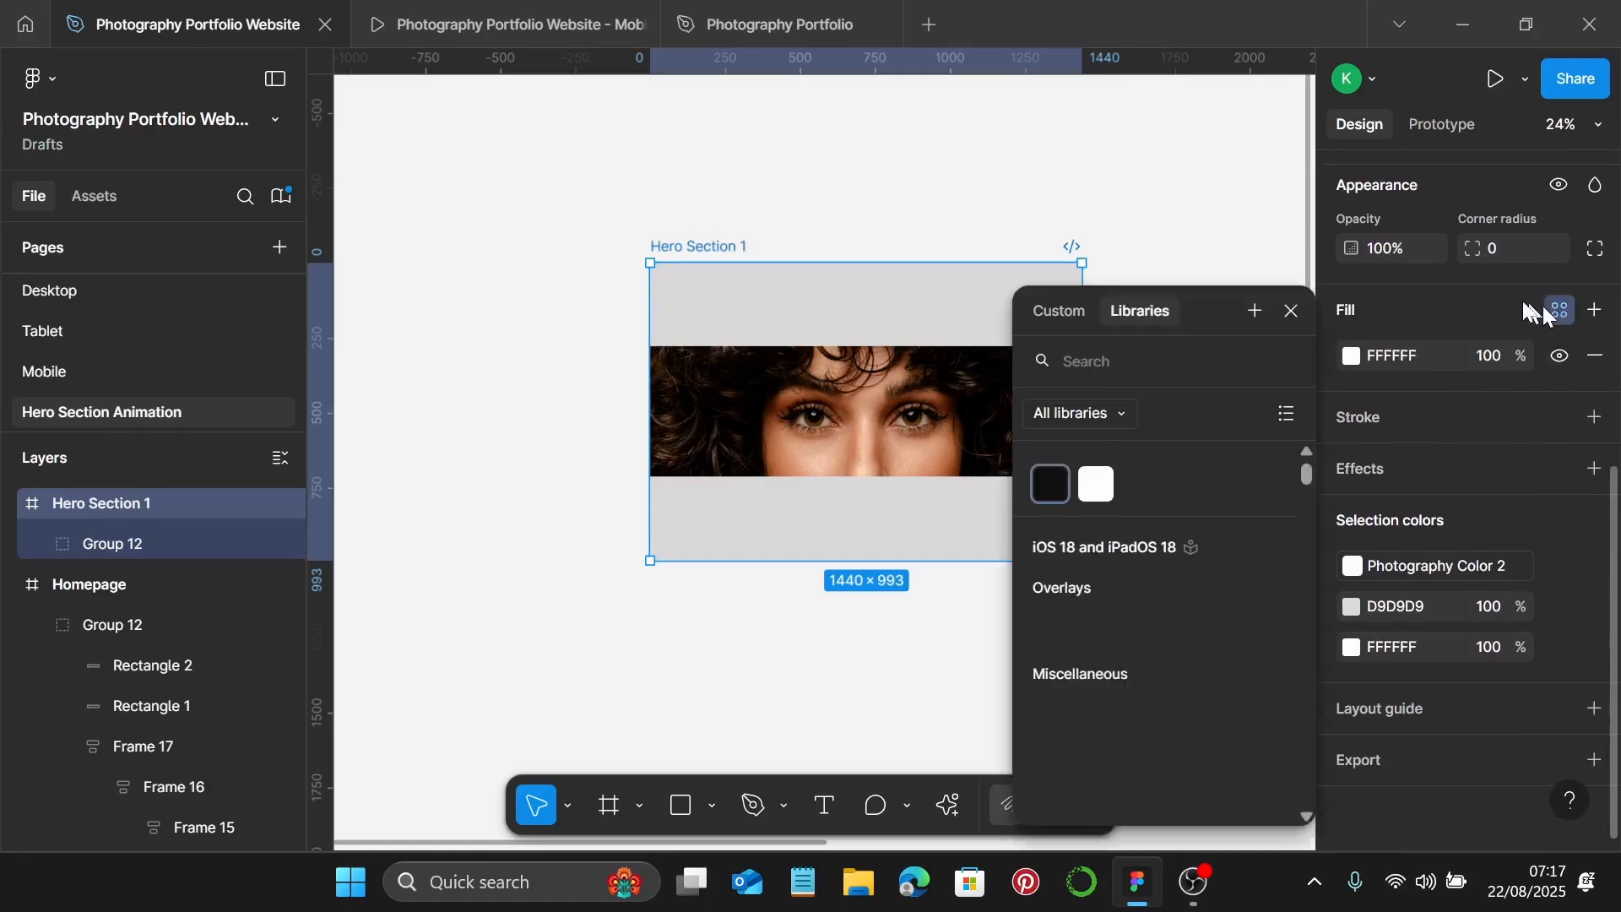
{"action": "left_click", "coordinate": [1047, 488]}
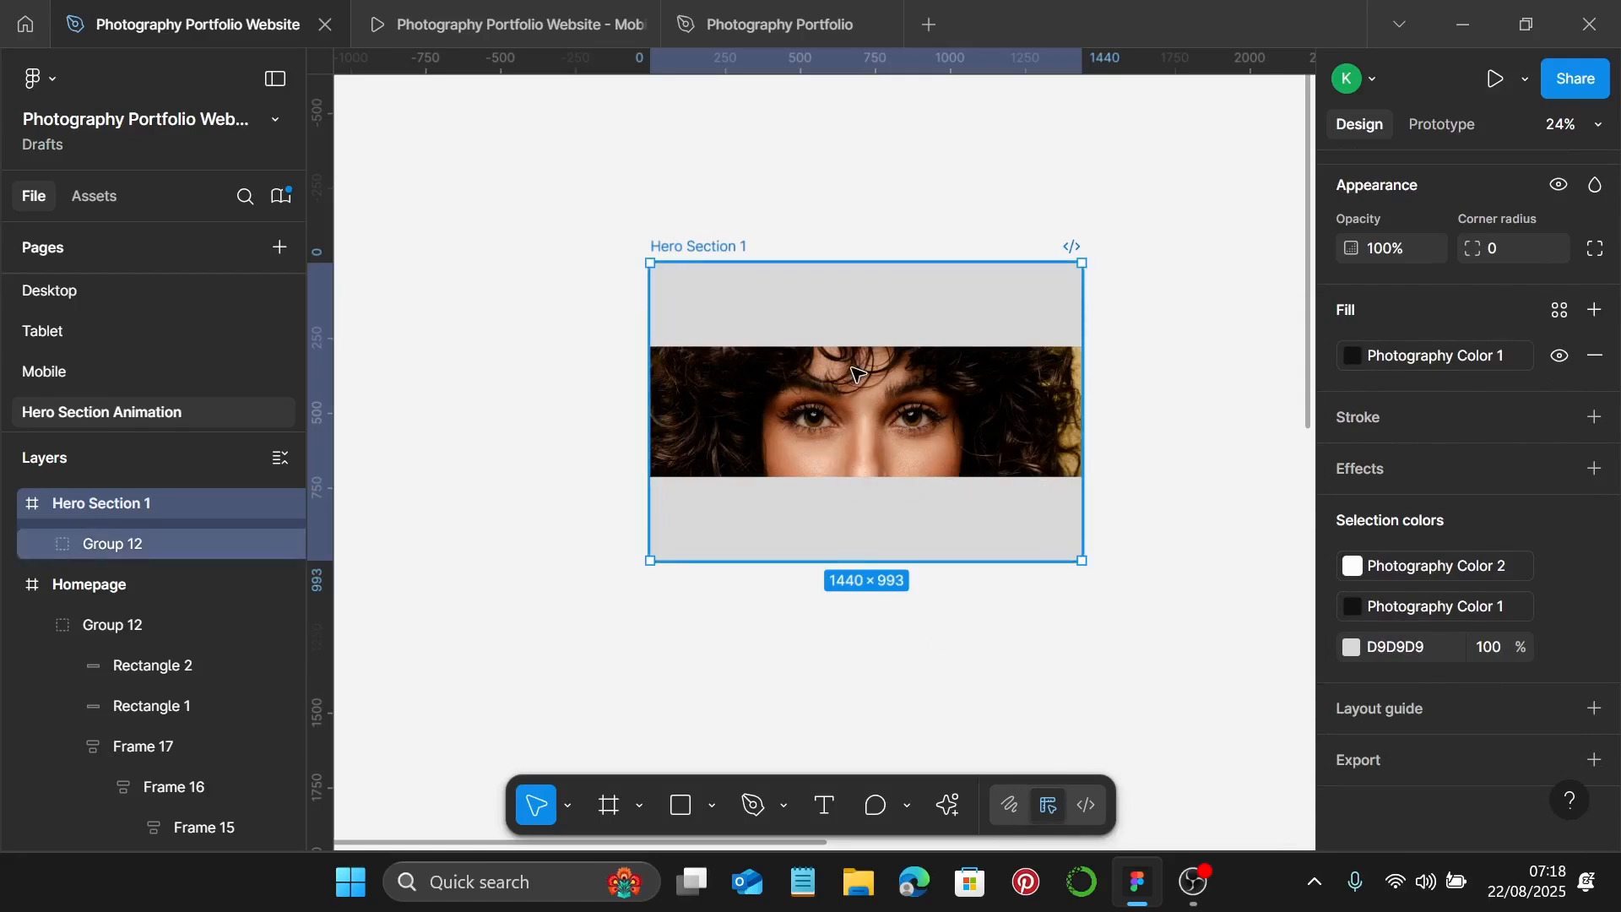
Ungroup Group 12 inside Hero Section 1 so its two rectangles and Frame 17 become separate layers.
{"action": "double_click", "coordinate": [879, 321]}
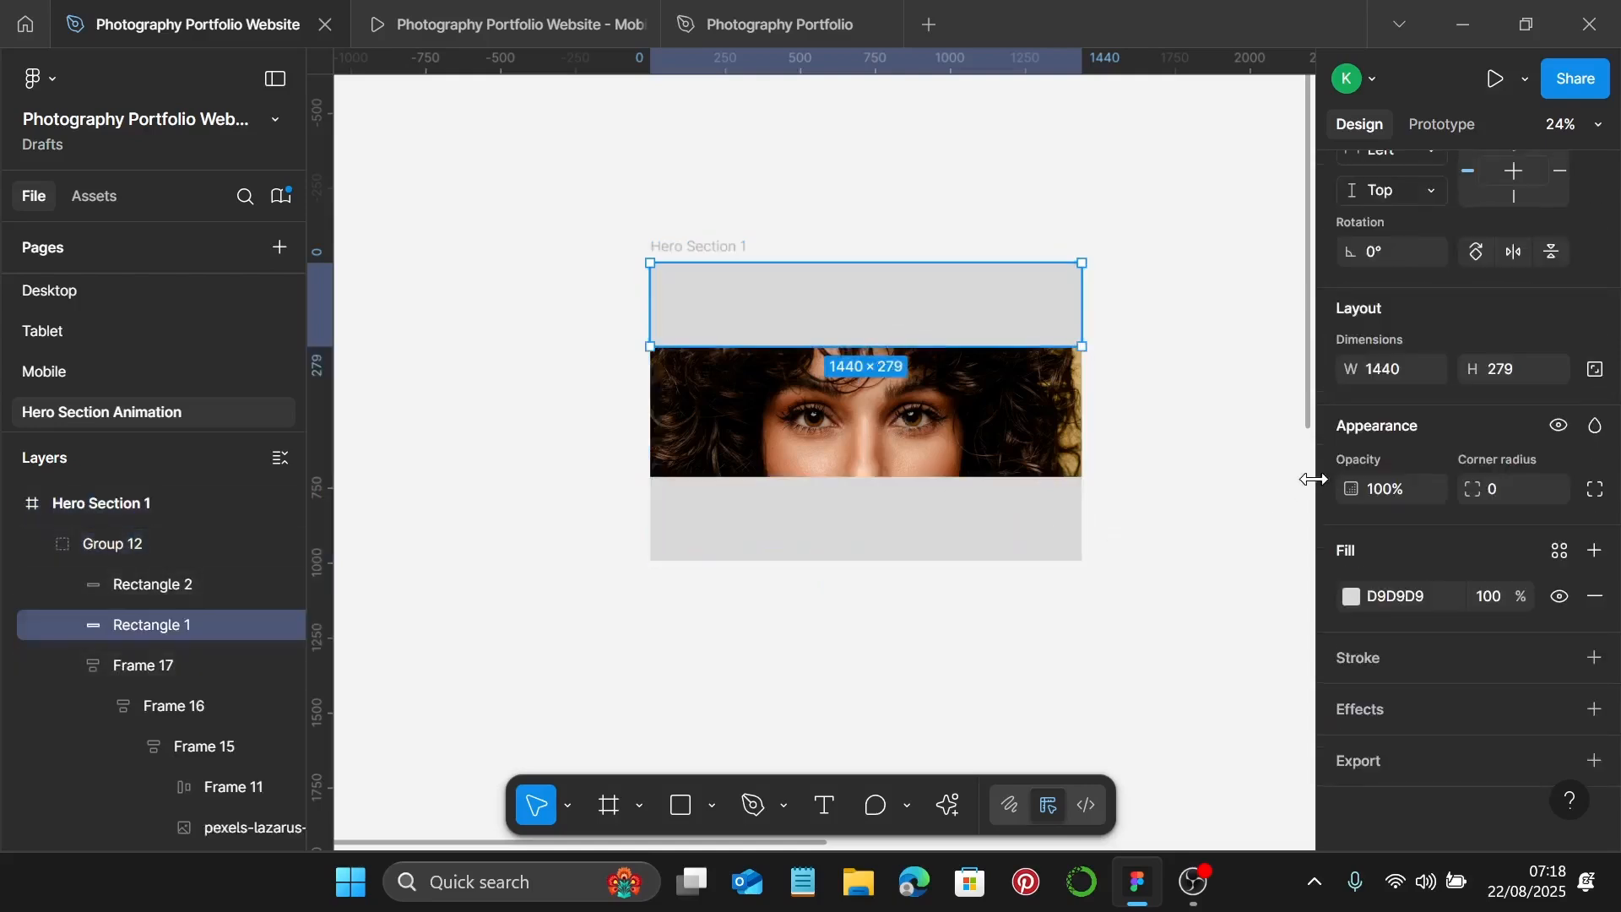
{"action": "left_click", "coordinate": [938, 456]}
{"action": "left_click", "coordinate": [127, 544]}
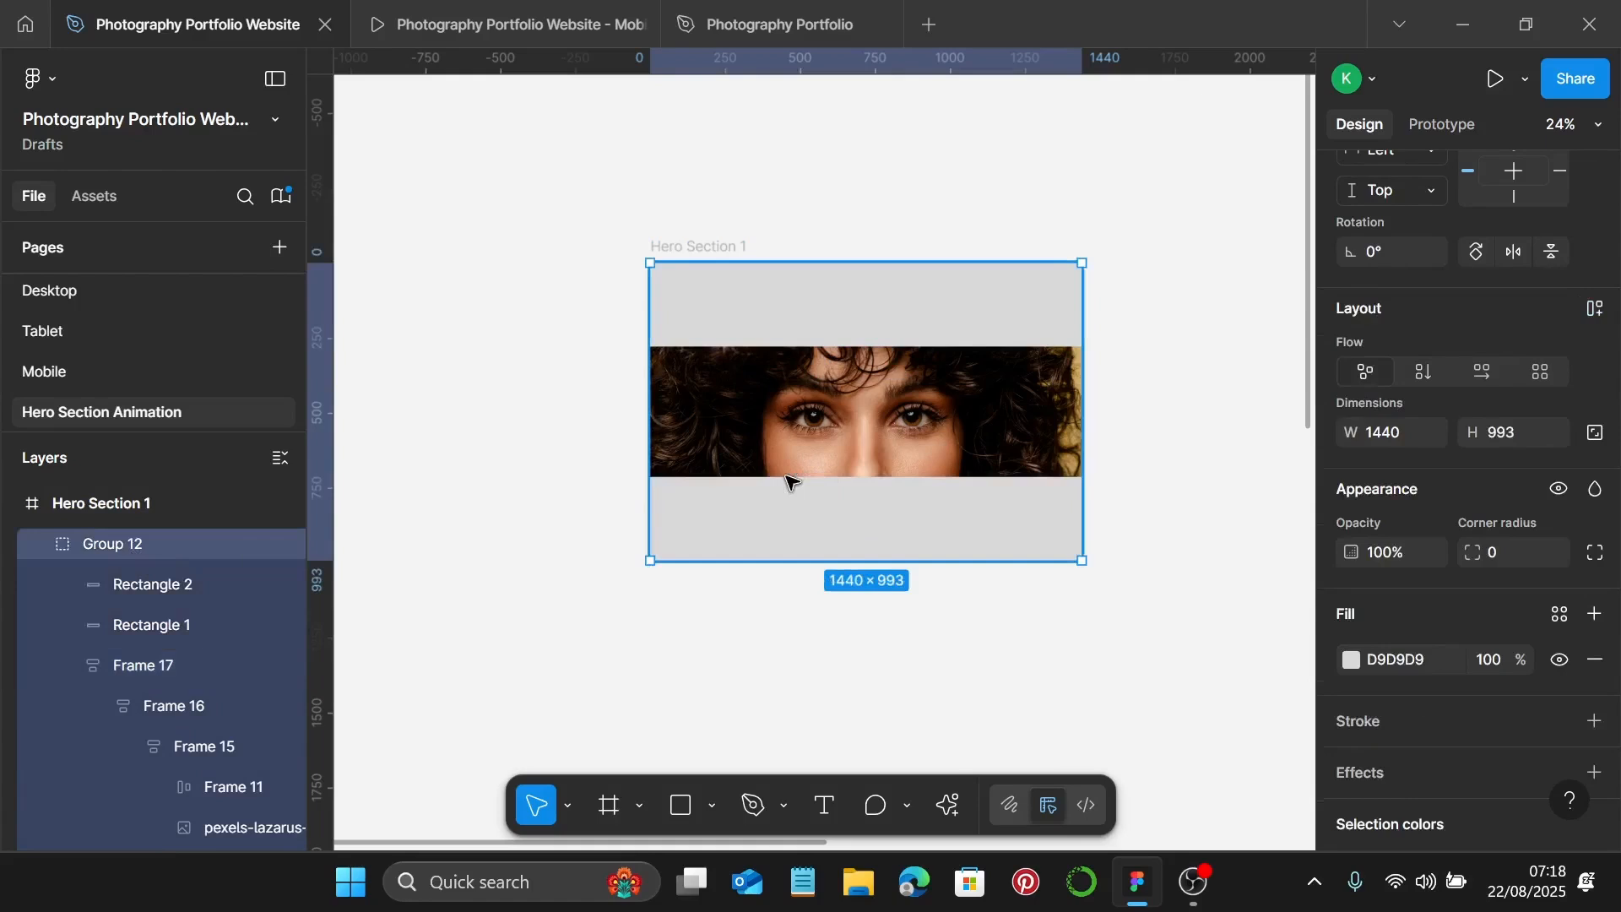
{"action": "key", "text": "ctrl+shift+g"}
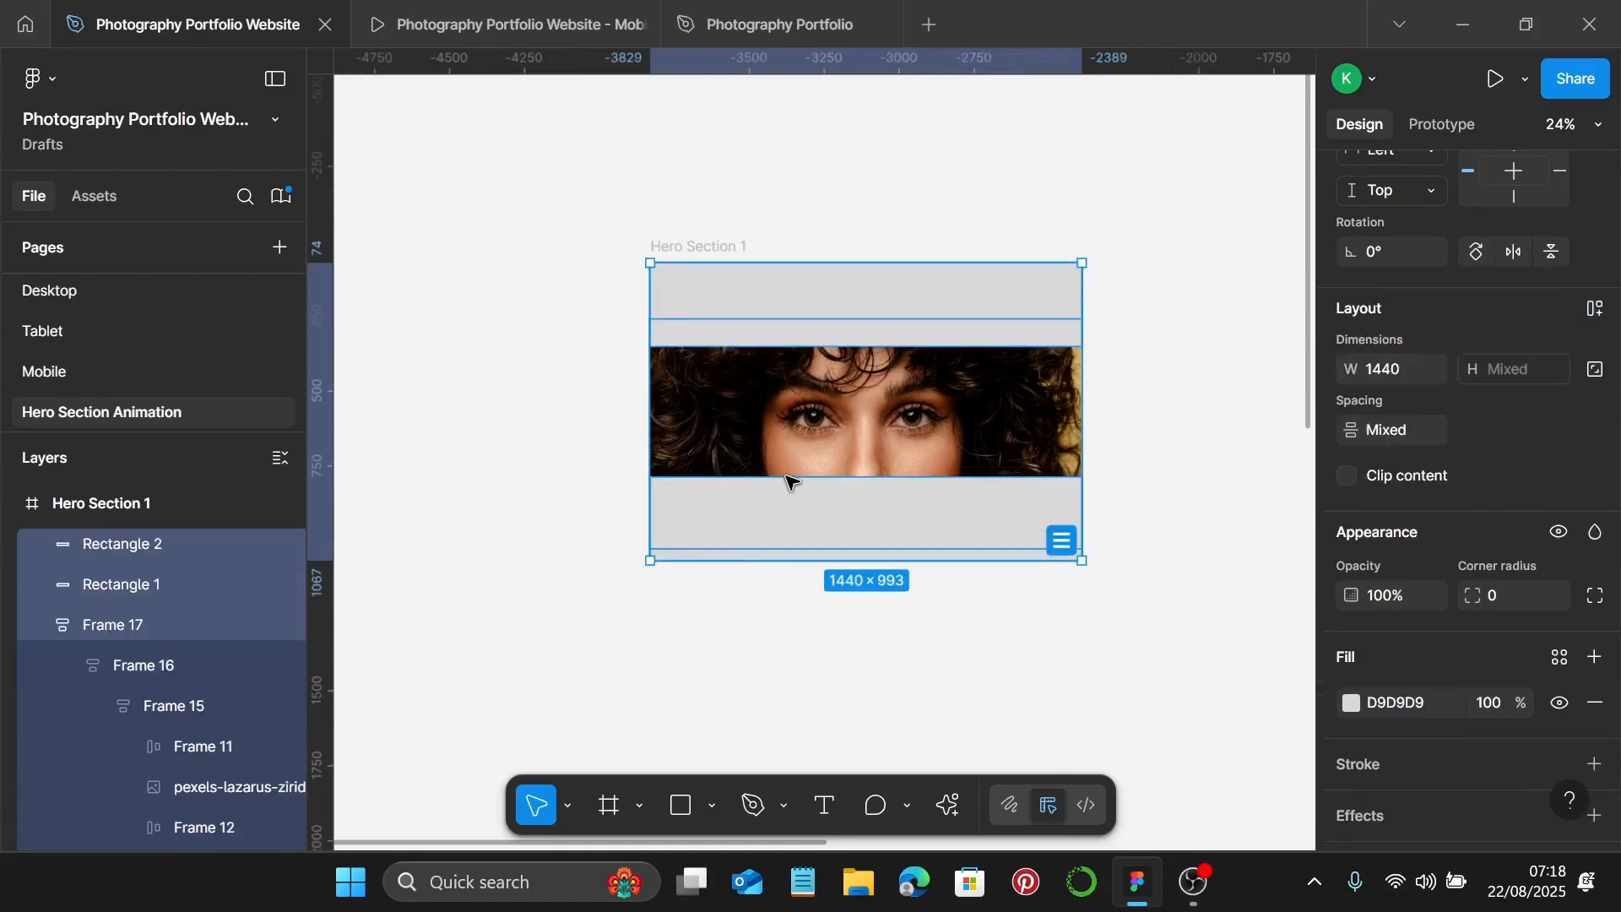
Move Rectangle 1 straight up until its lower edge is about 40 px below the top of Hero Section 1.
{"action": "left_click", "coordinate": [953, 304]}
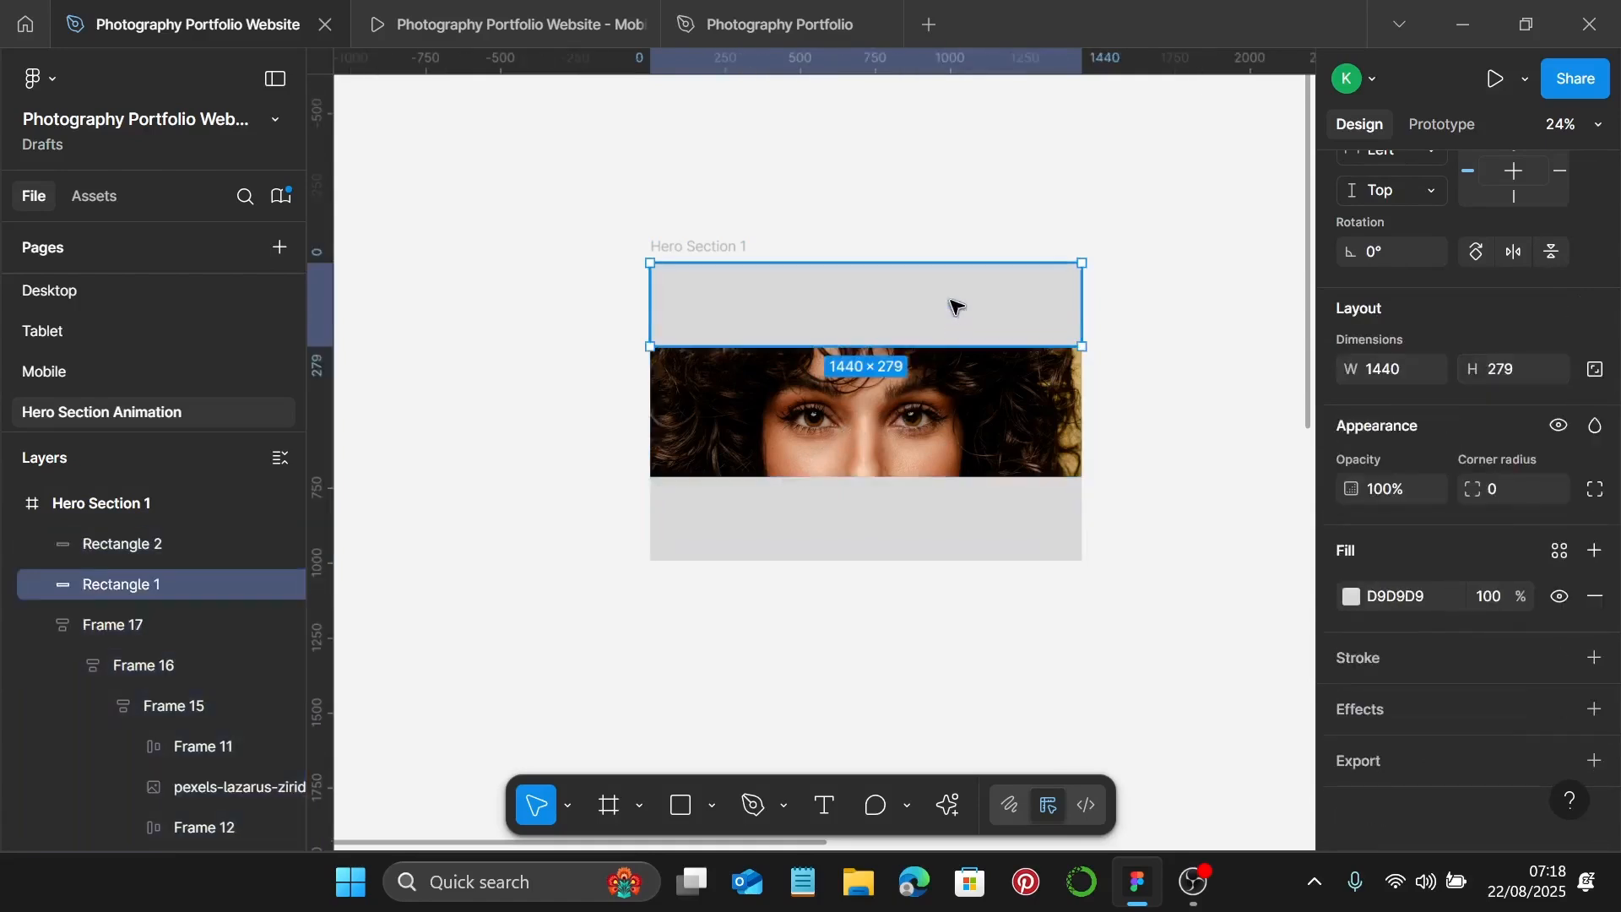
{"action": "scroll", "coordinate": [952, 309], "scroll_direction": "up", "scroll_amount": 1}
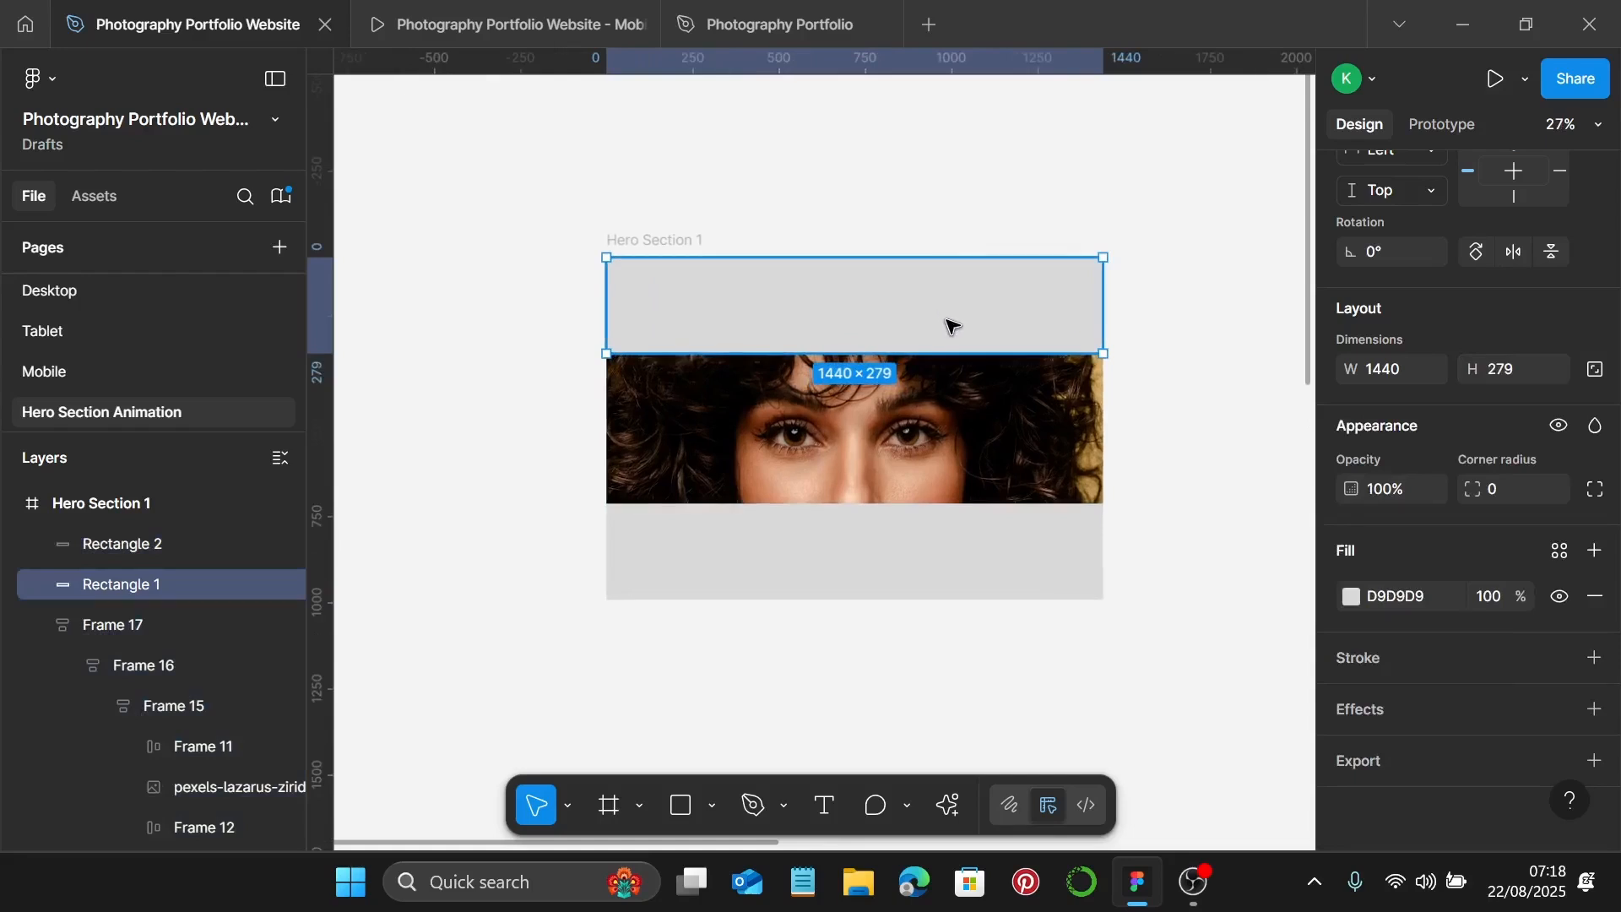
{"action": "left_click_drag", "start_coordinate": [946, 319], "coordinate": [901, 255]}
{"action": "scroll", "coordinate": [938, 287], "scroll_direction": "up", "scroll_amount": 4}
{"action": "scroll", "coordinate": [924, 291], "scroll_direction": "up", "scroll_amount": 1}
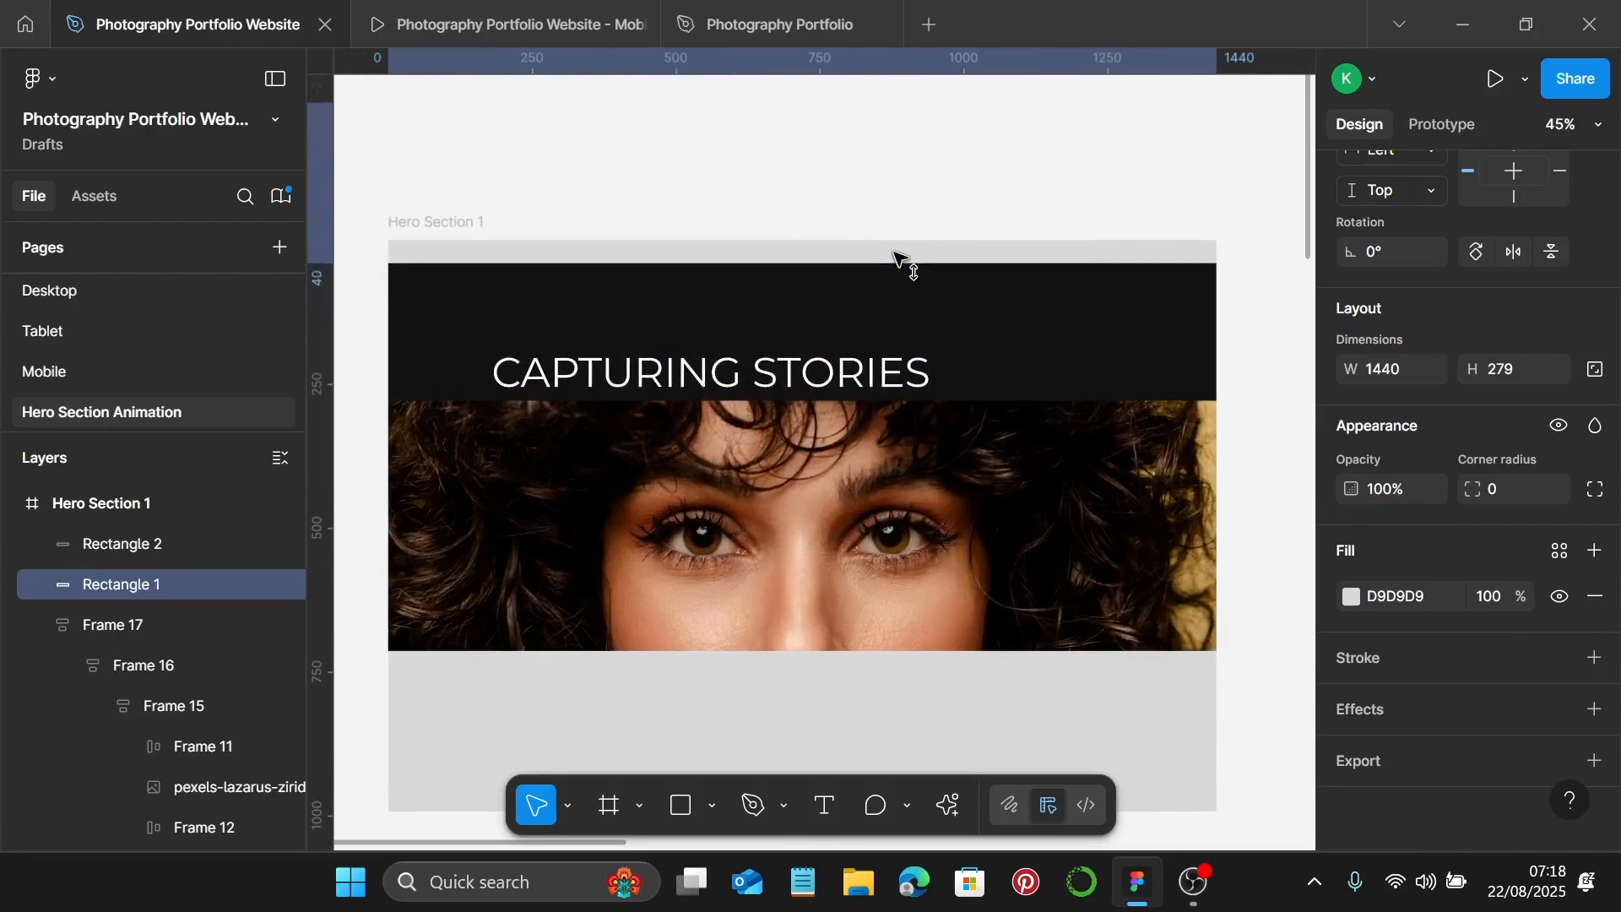
Move Rectangle 2 straight down to about Y 952 so it uncovers the text and buttons below the image.
{"action": "scroll", "coordinate": [900, 262], "scroll_direction": "down", "scroll_amount": 5}
{"action": "scroll", "coordinate": [938, 249], "scroll_direction": "up", "scroll_amount": 2}
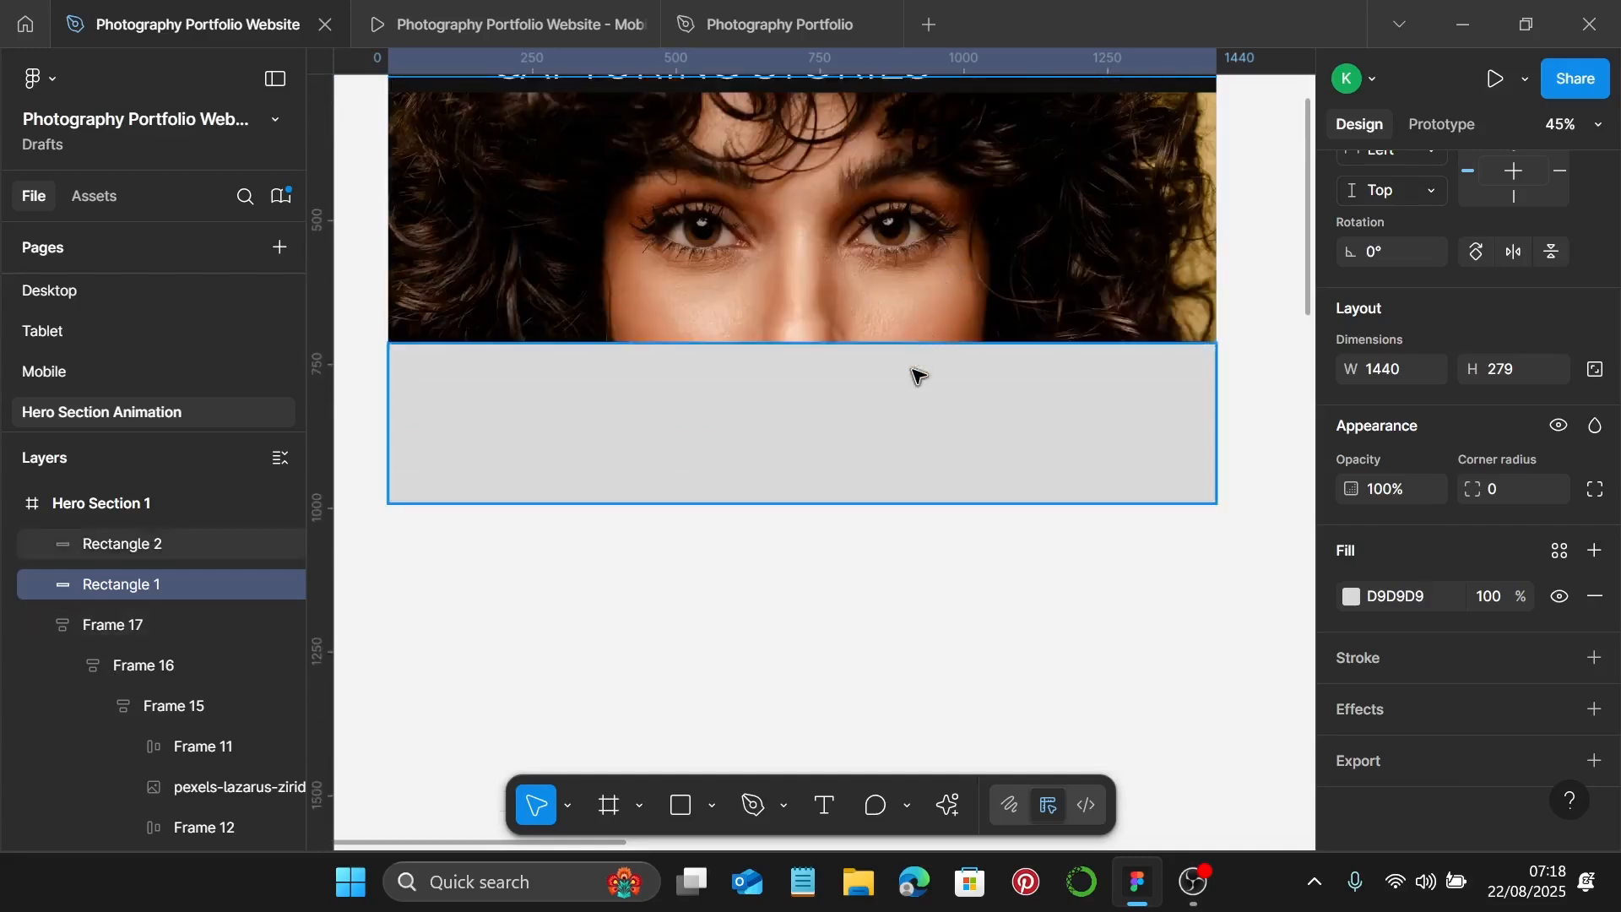
{"action": "left_click_drag", "start_coordinate": [916, 372], "coordinate": [922, 496]}
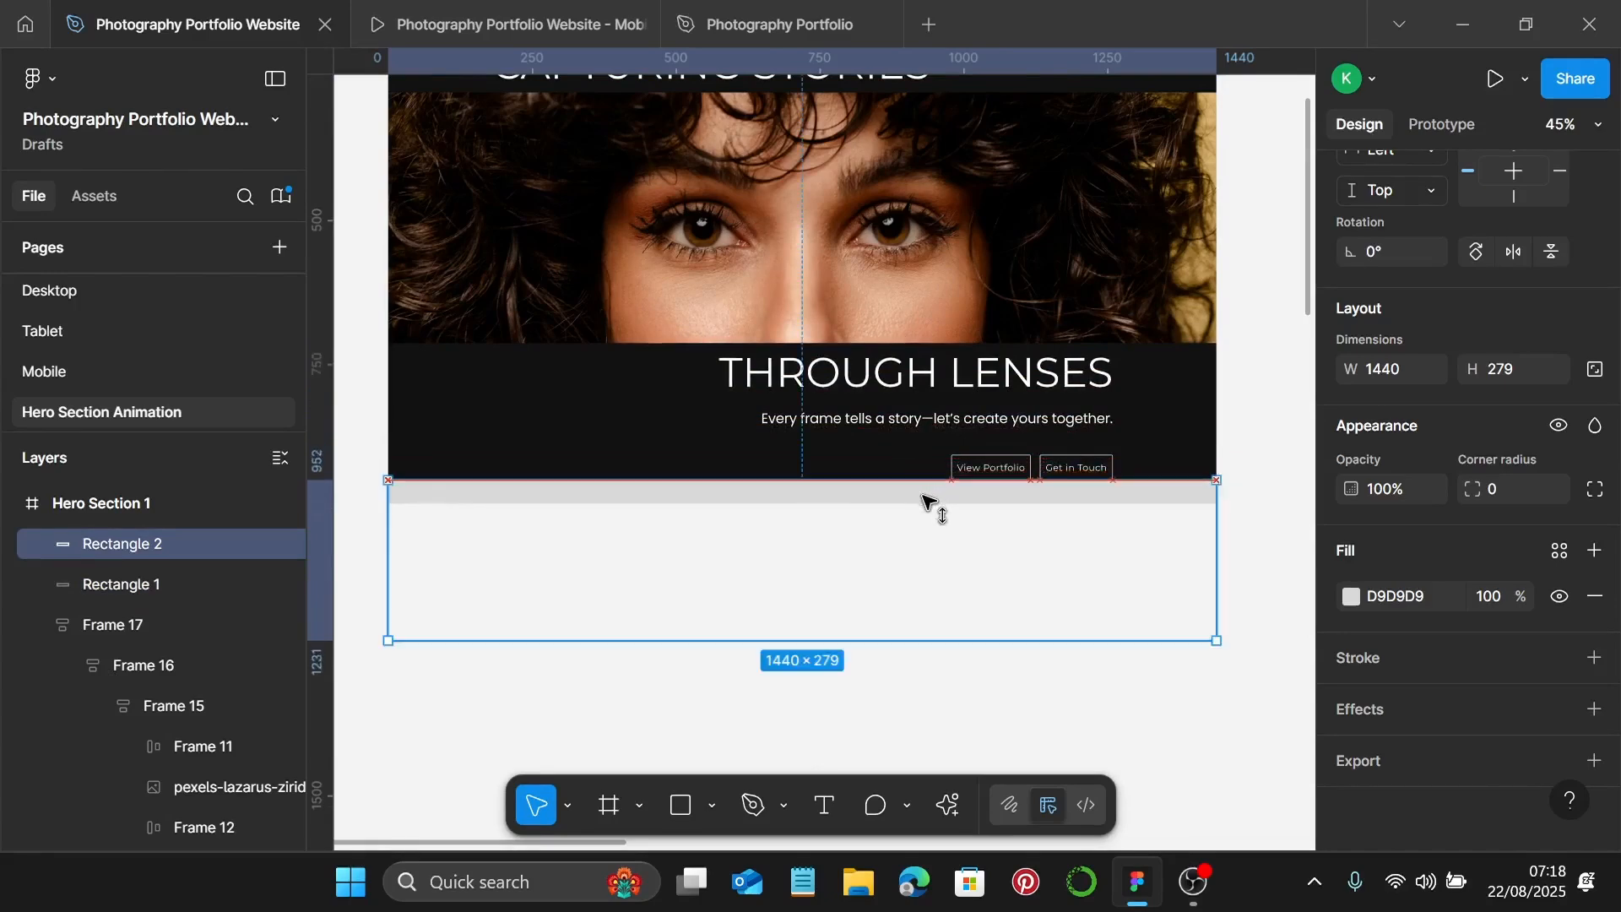
{"action": "scroll", "coordinate": [1011, 507], "scroll_direction": "down", "scroll_amount": 3}
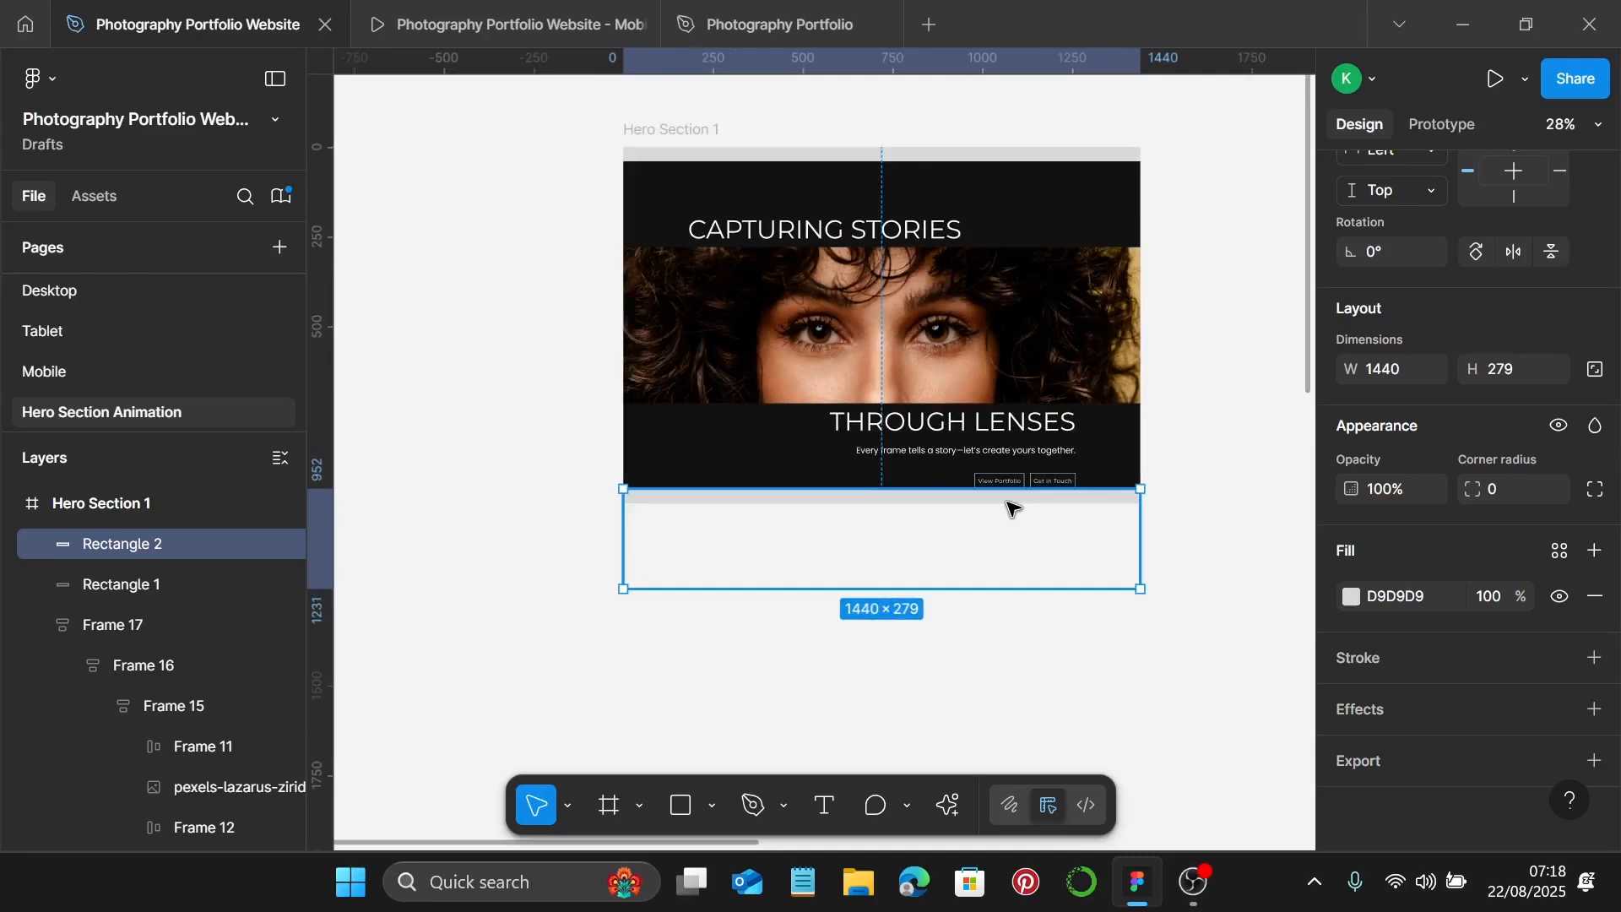
{"action": "left_click", "coordinate": [1261, 486]}
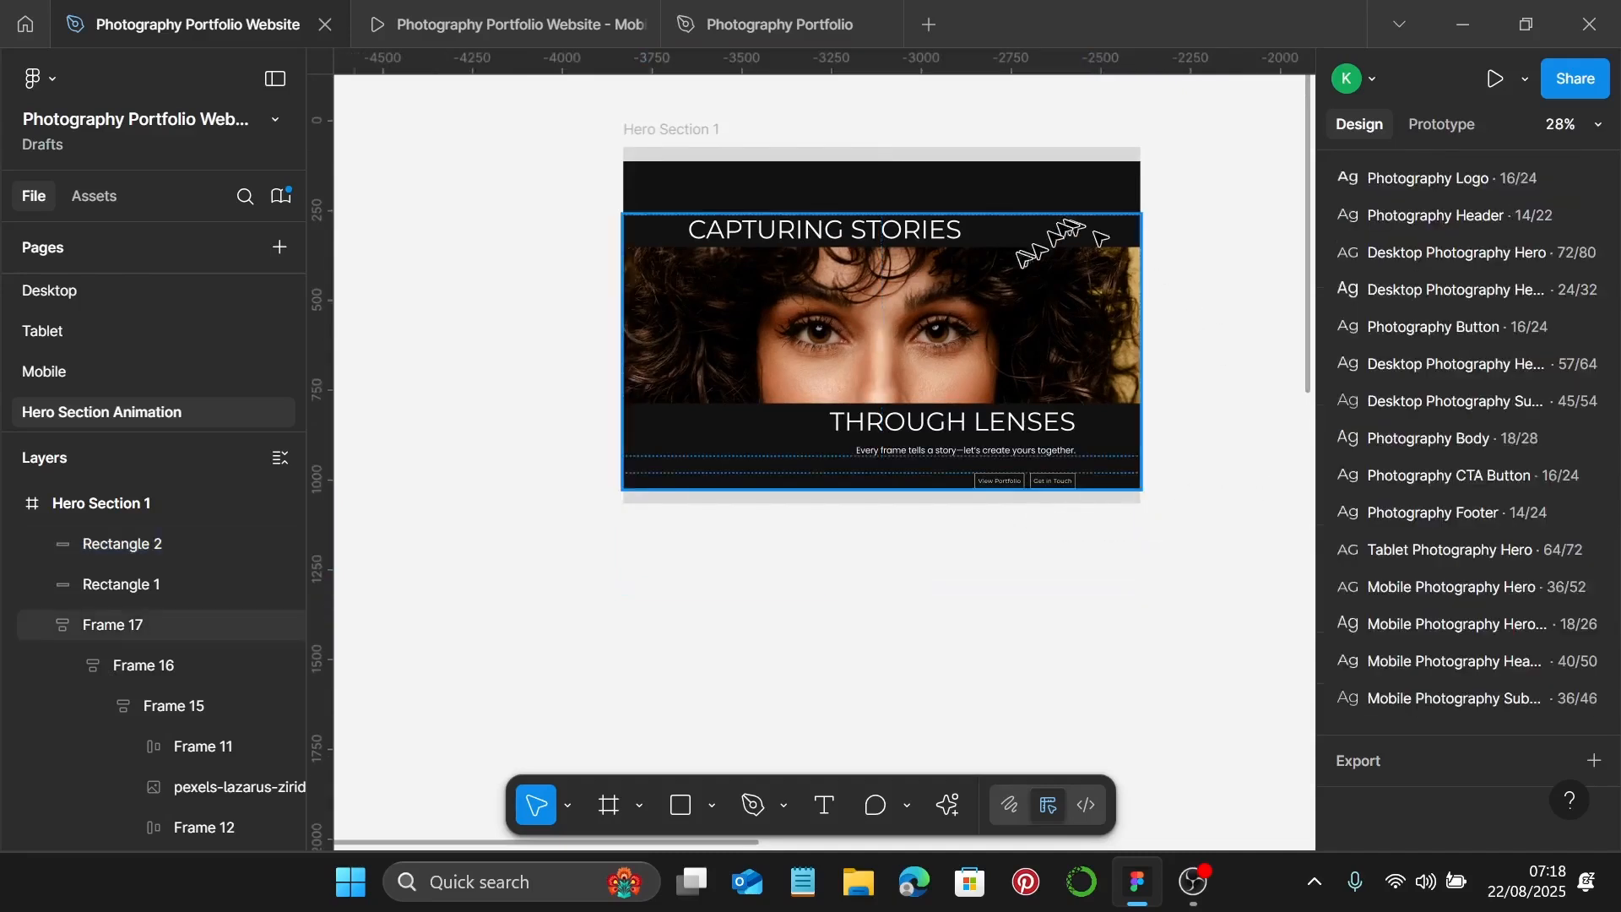
Ungroup Frame 17 and its nested Frames 16, 15, 13, 12 and 11 into separate text and image layers.
{"action": "left_click", "coordinate": [931, 236]}
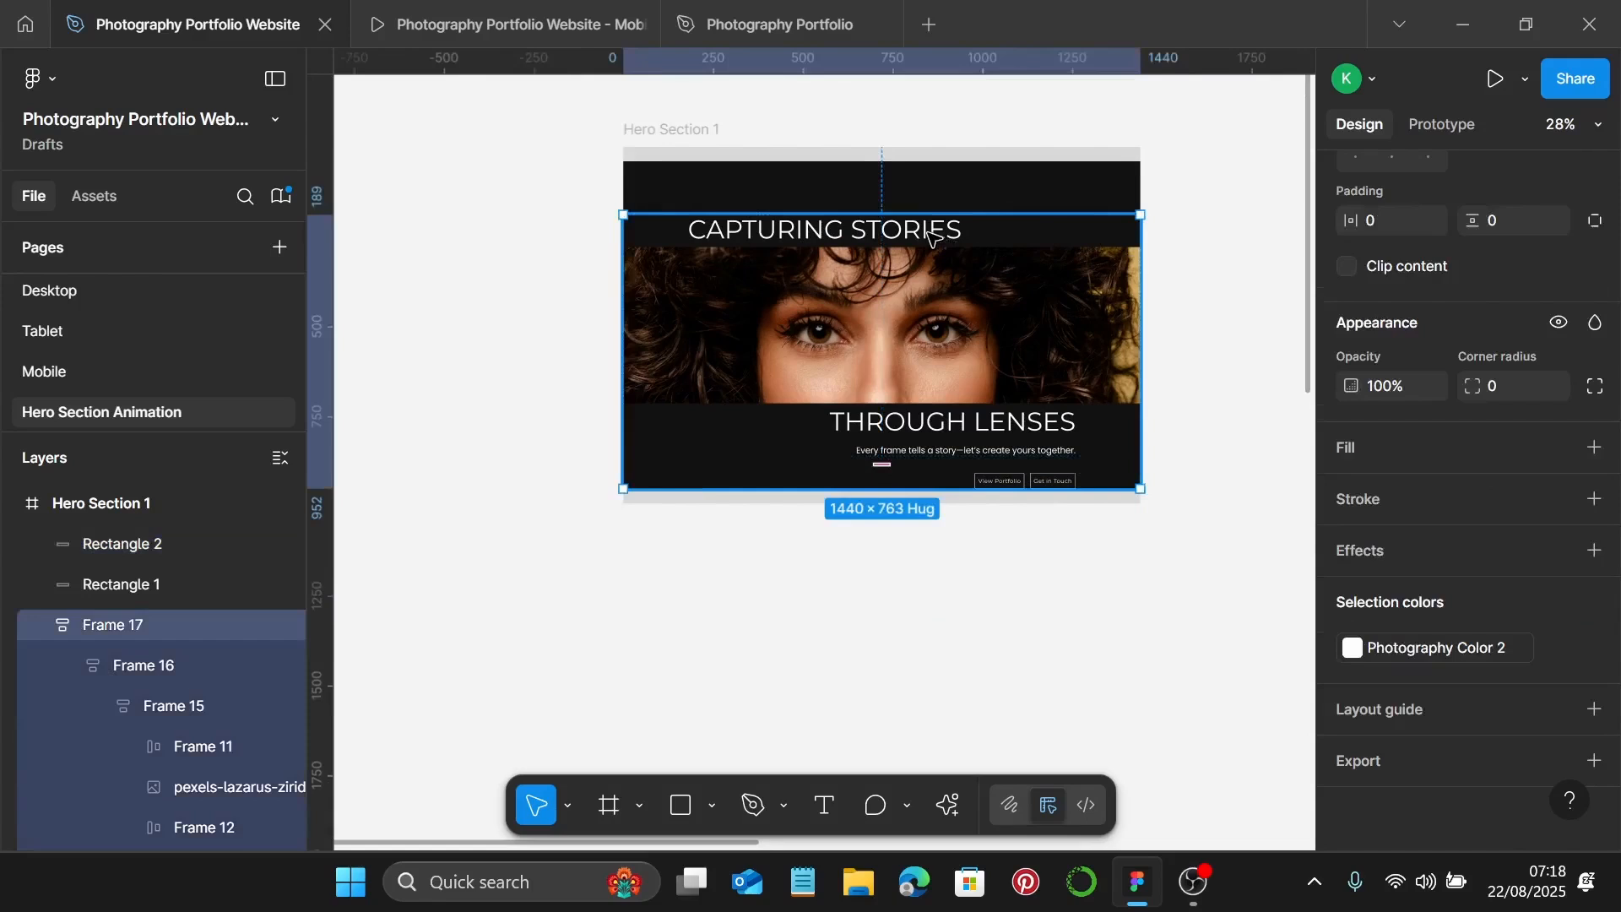
{"action": "key", "text": "ctrl+shift+g"}
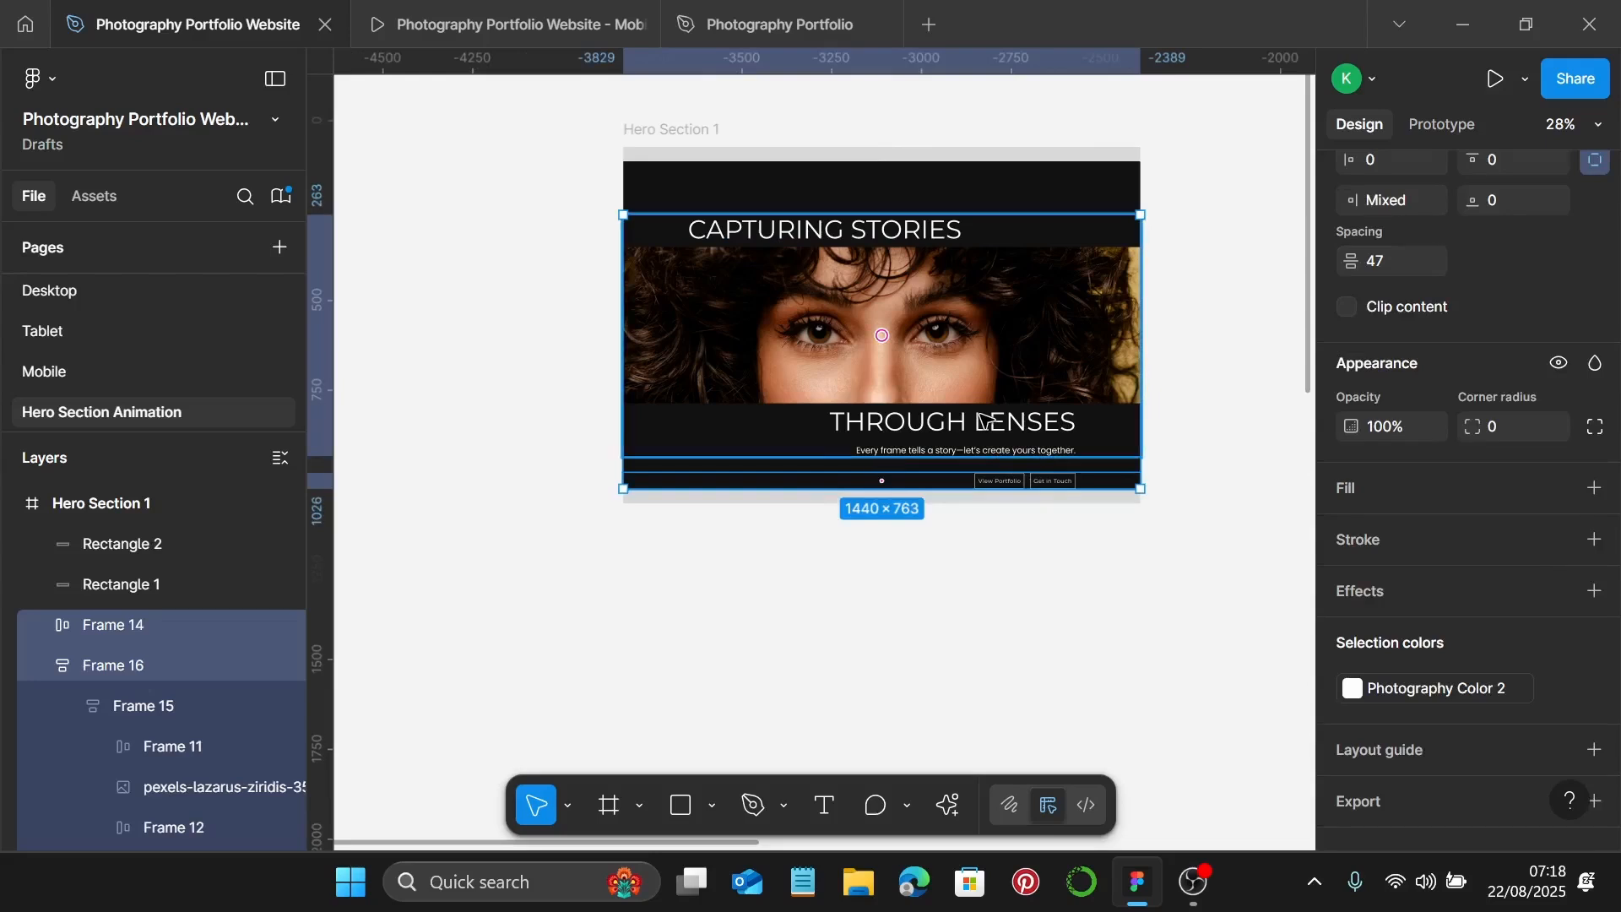
{"action": "left_click", "coordinate": [986, 420]}
{"action": "key", "text": "ctrl+shift+g"}
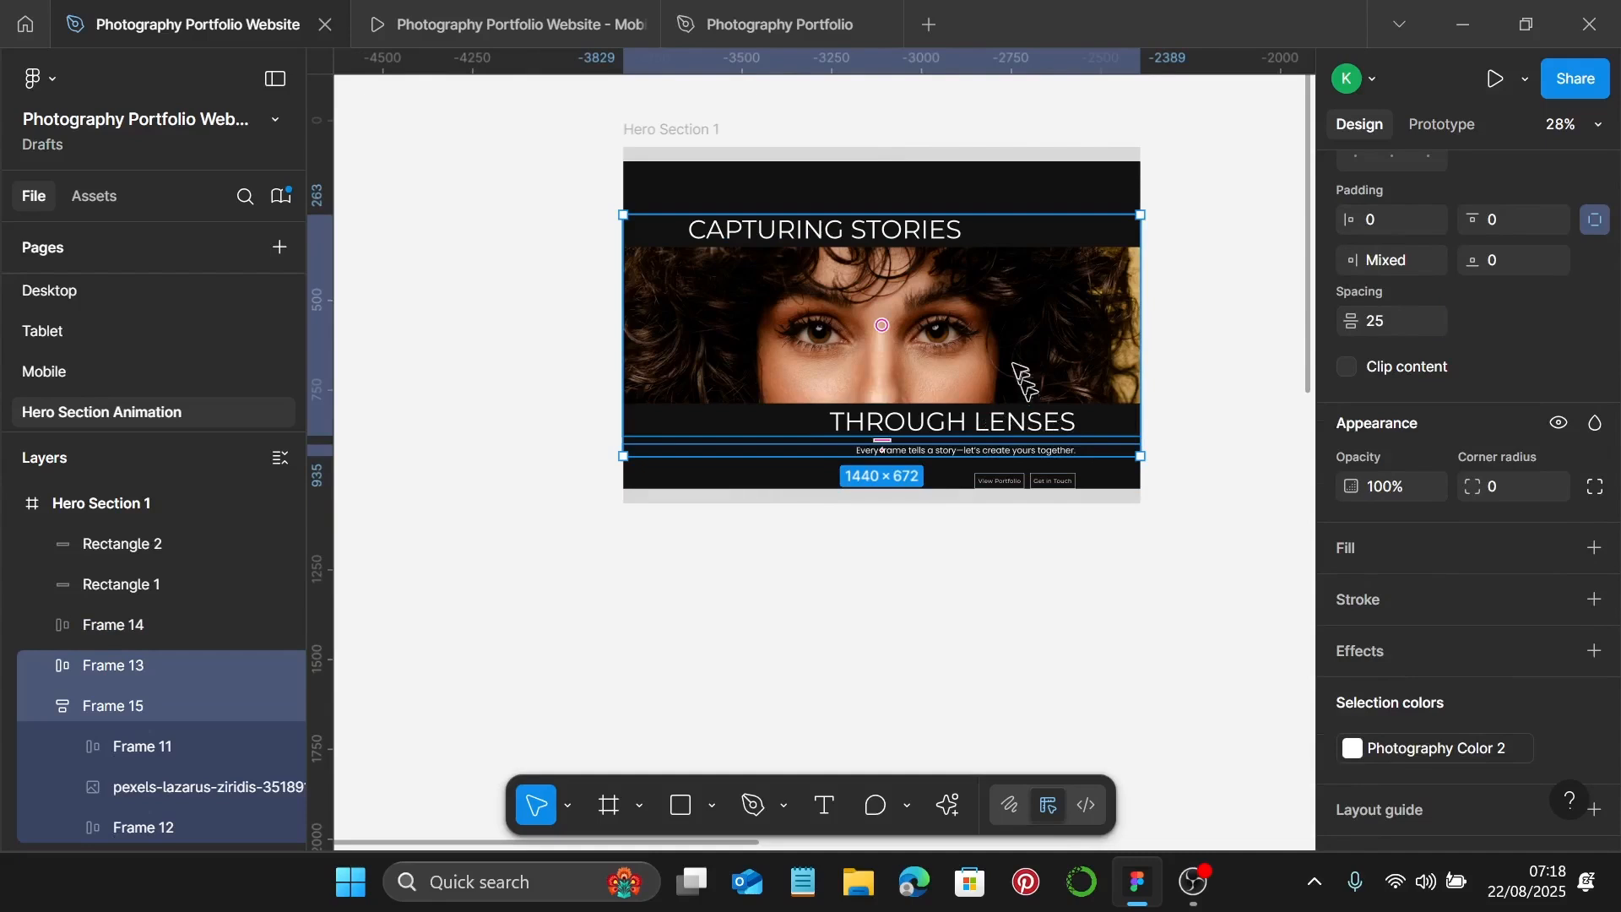
{"action": "left_click", "coordinate": [1019, 369]}
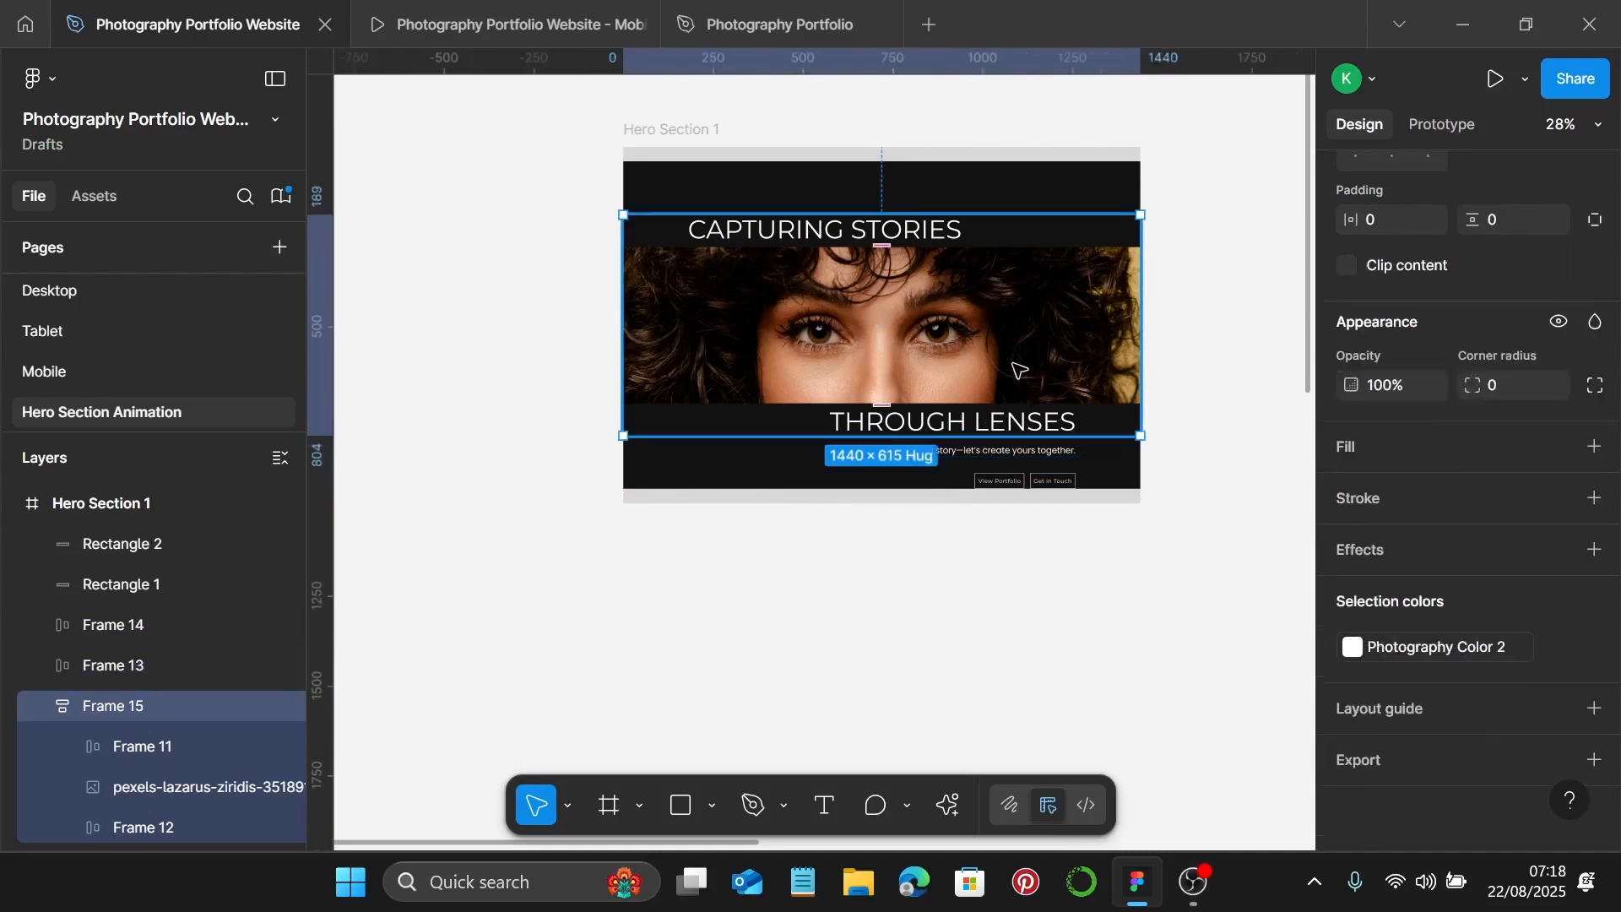
{"action": "key", "text": "ctrl+shift+g"}
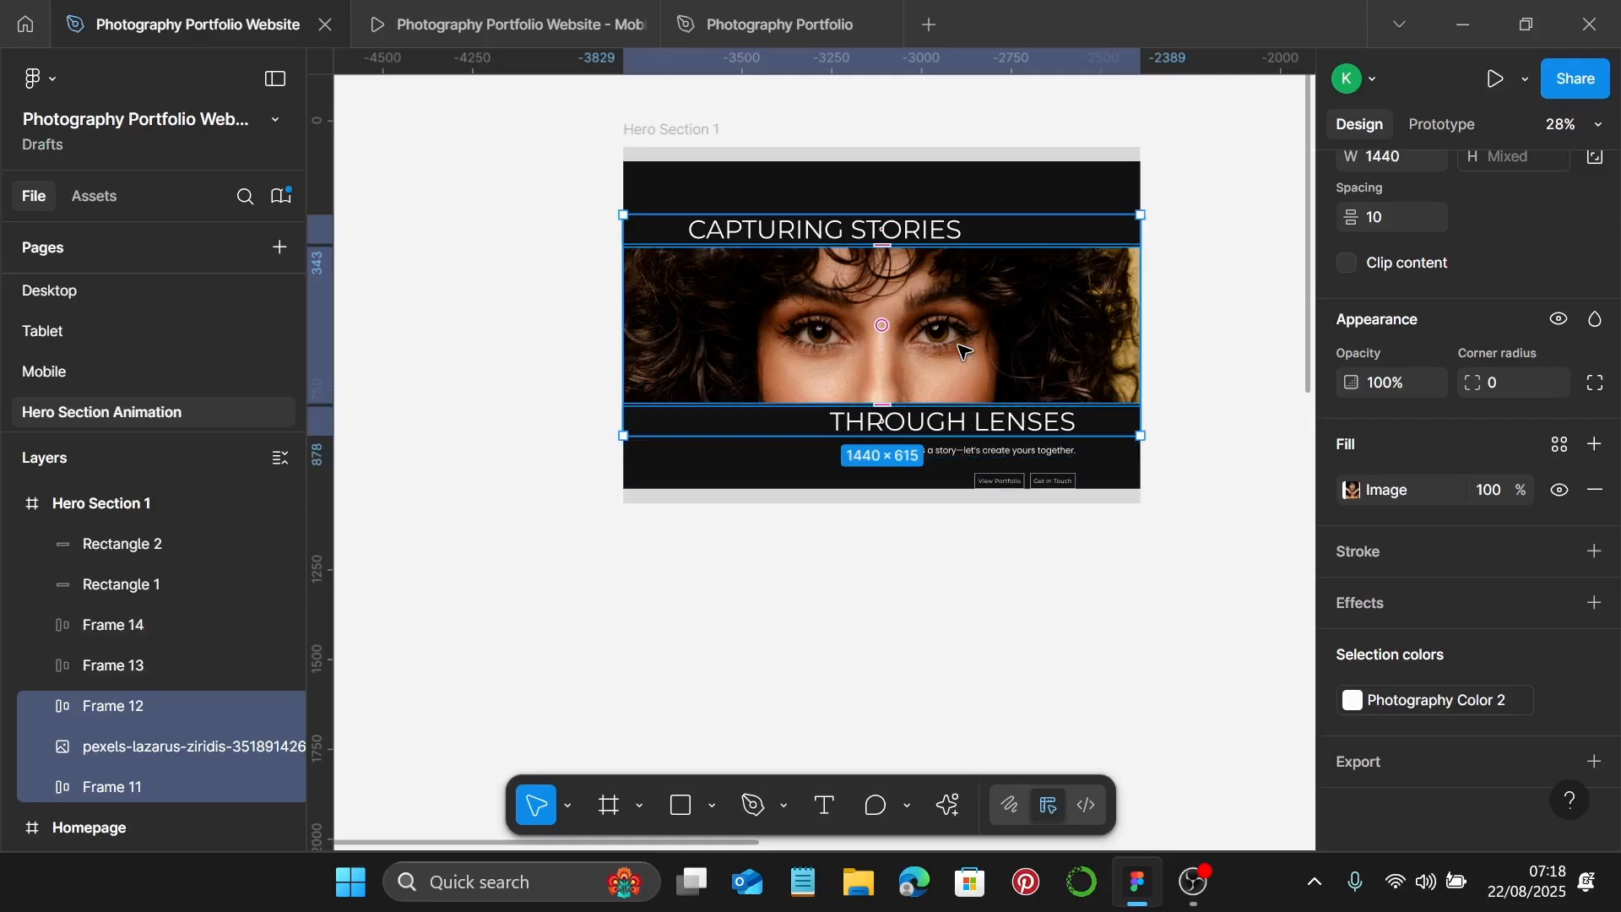
{"action": "key", "text": "ctrl+shift+g"}
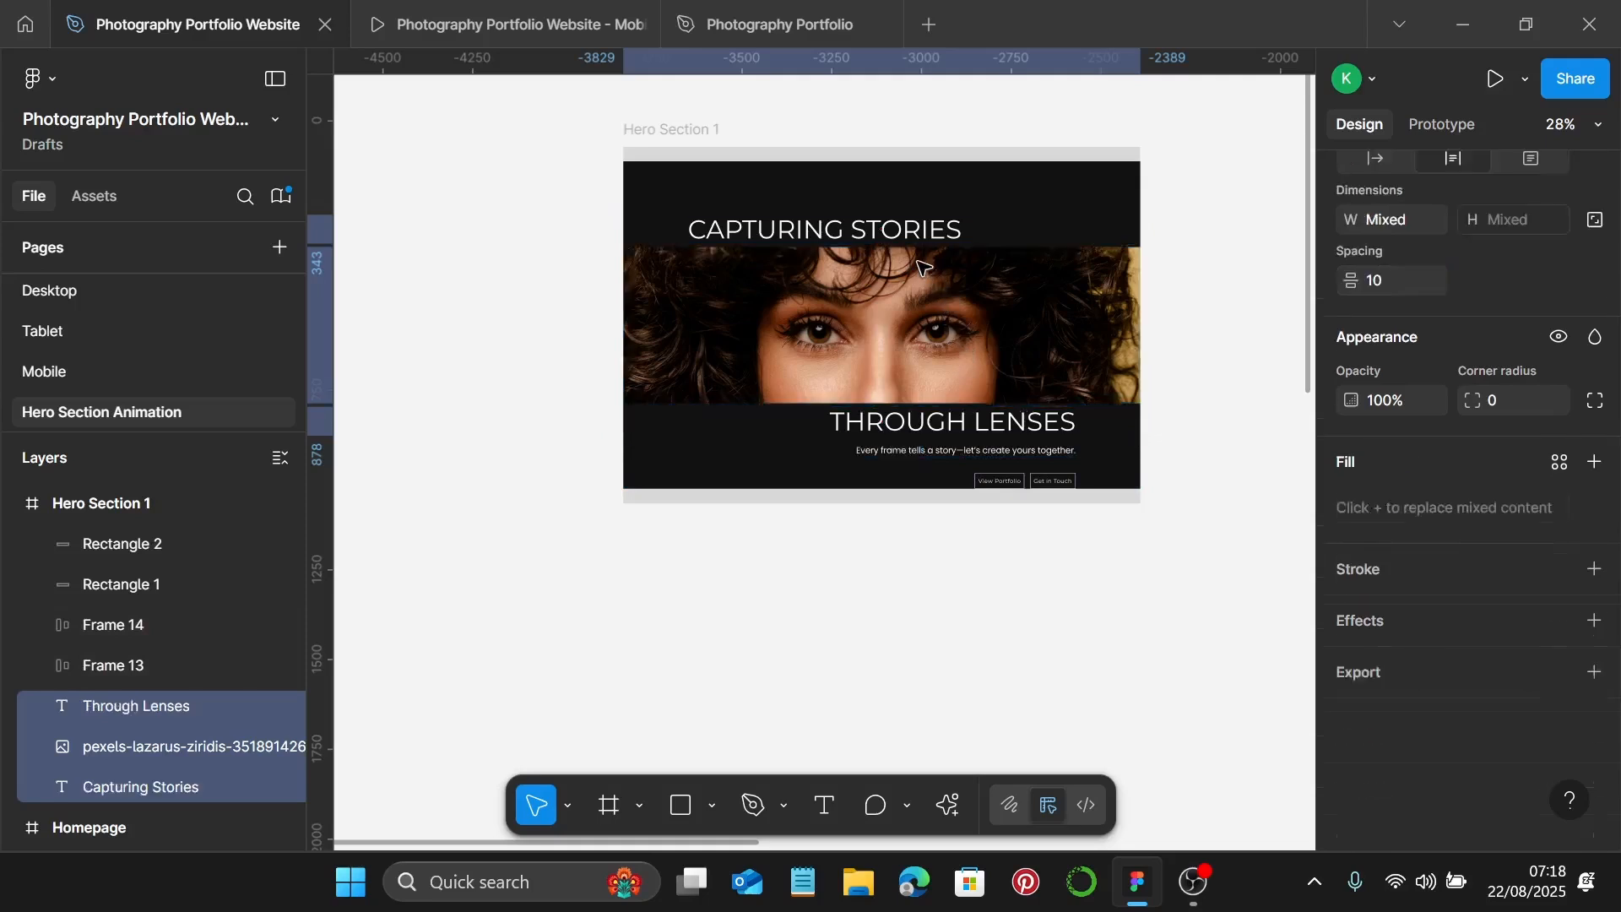
{"action": "left_click", "coordinate": [970, 453]}
{"action": "key", "text": "ctrl+shift+g"}
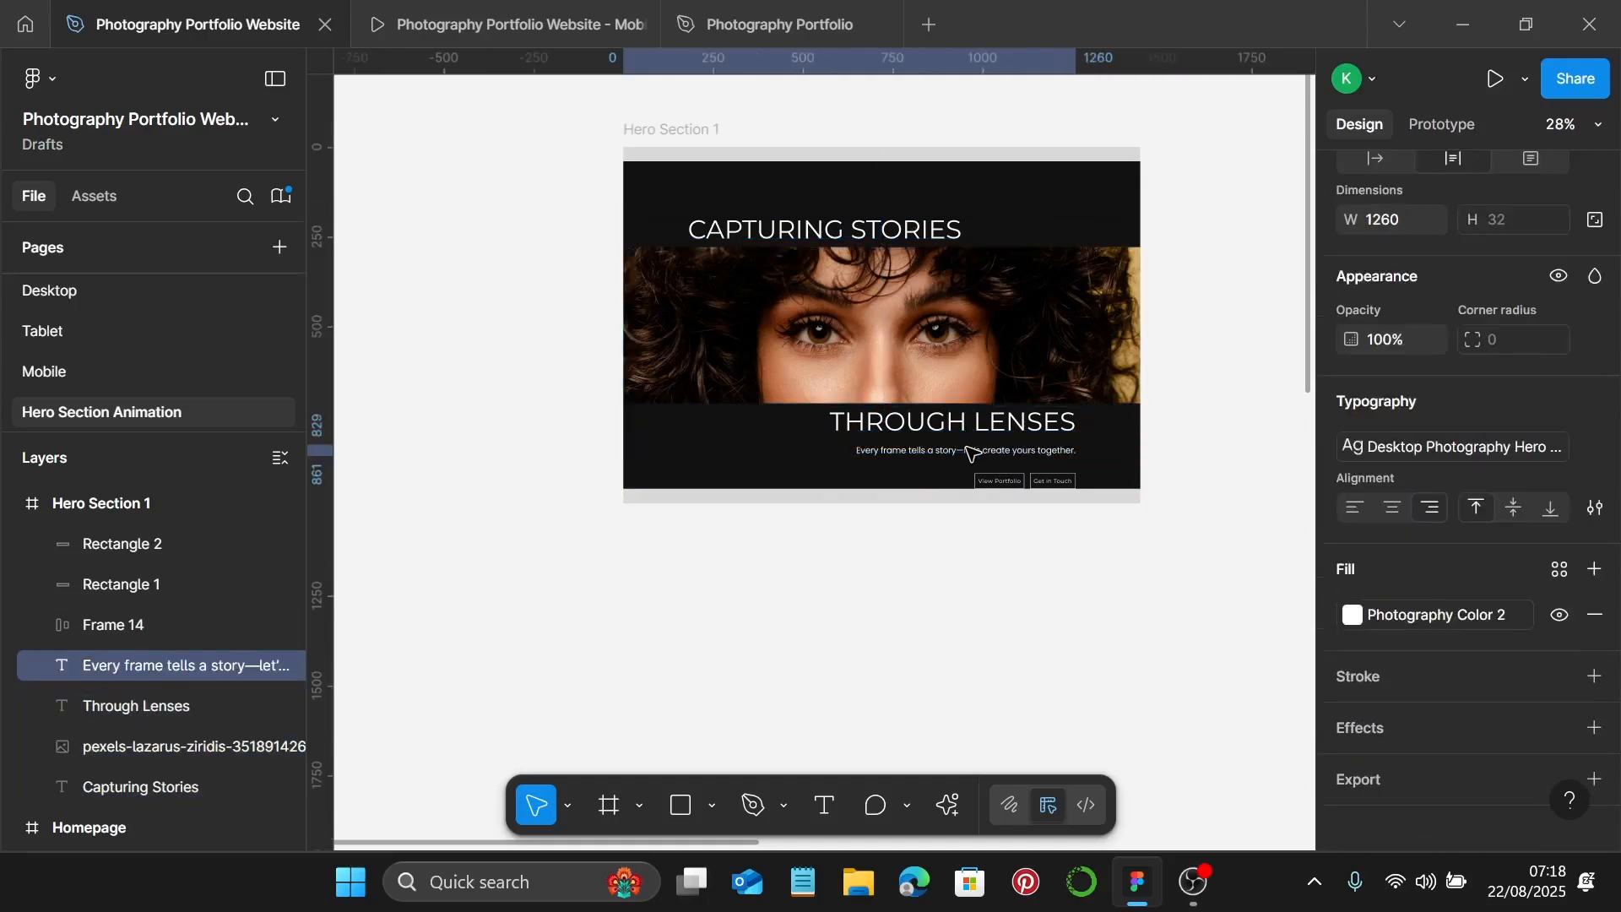
Set the "Every frame tells a story" line and the "Capturing Stories" heading to auto width.
{"action": "left_click", "coordinate": [970, 453]}
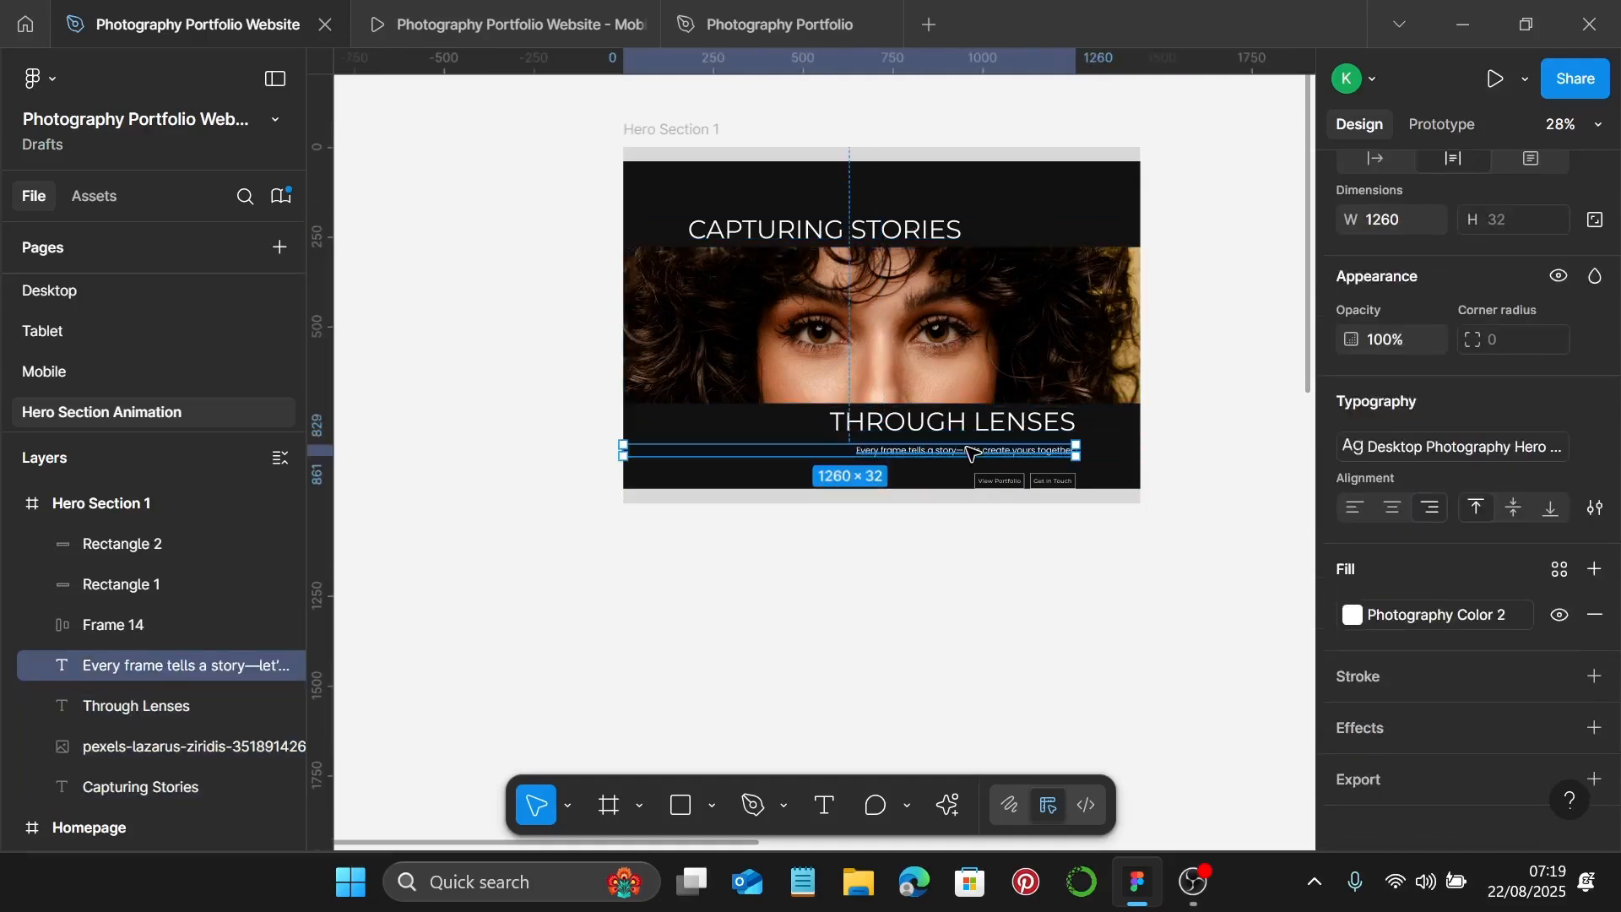
{"action": "left_click", "coordinate": [1391, 159]}
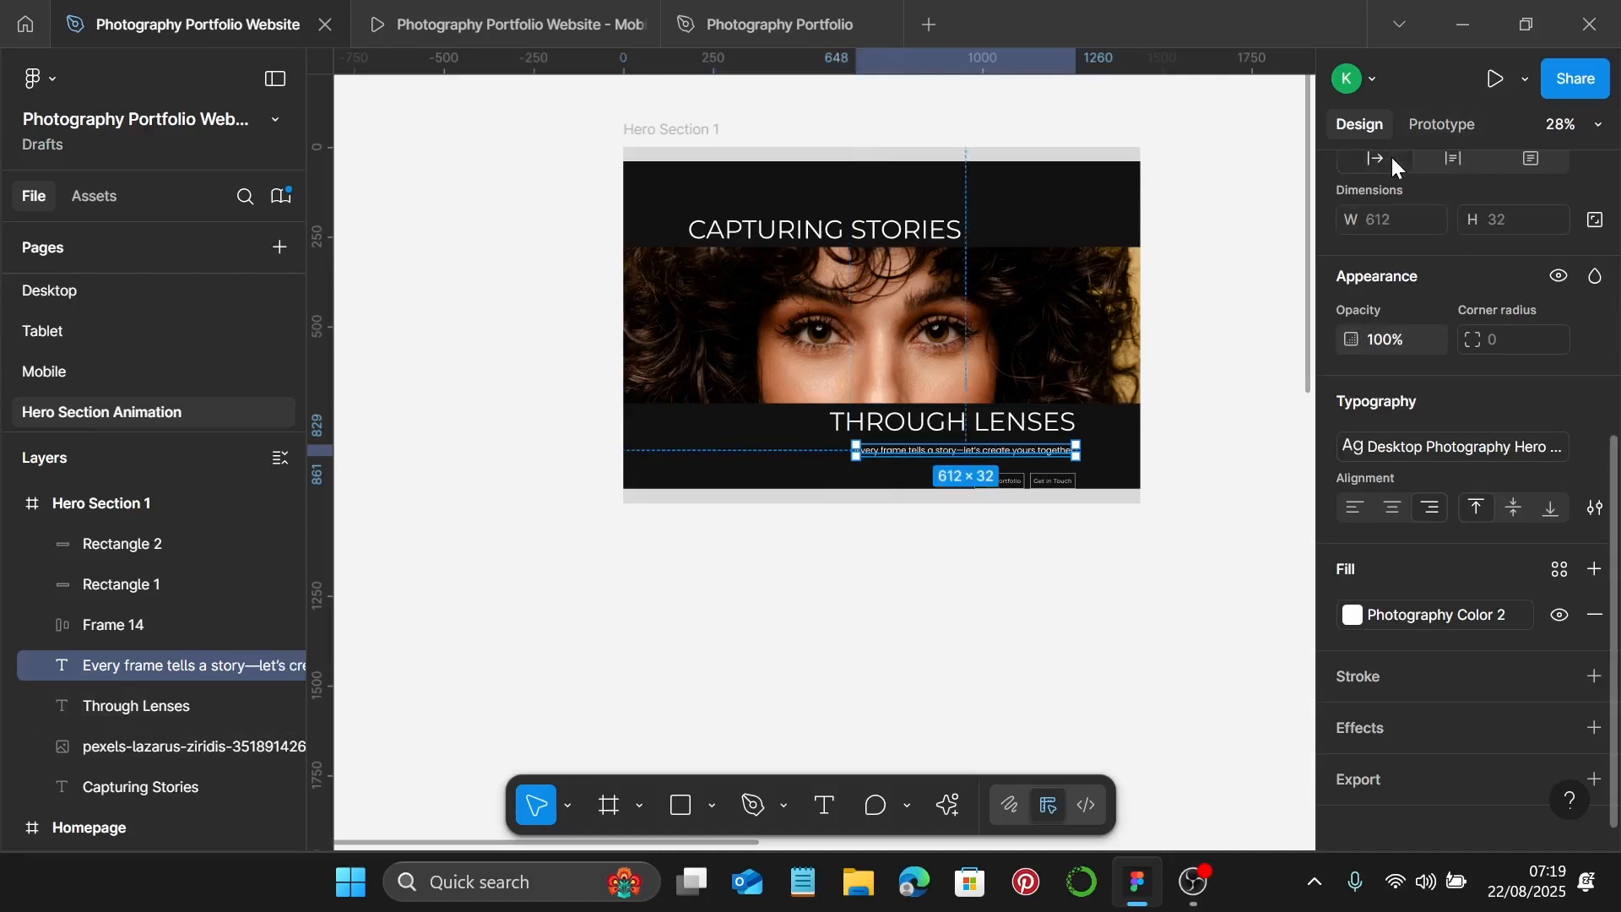
{"action": "left_click", "coordinate": [931, 427]}
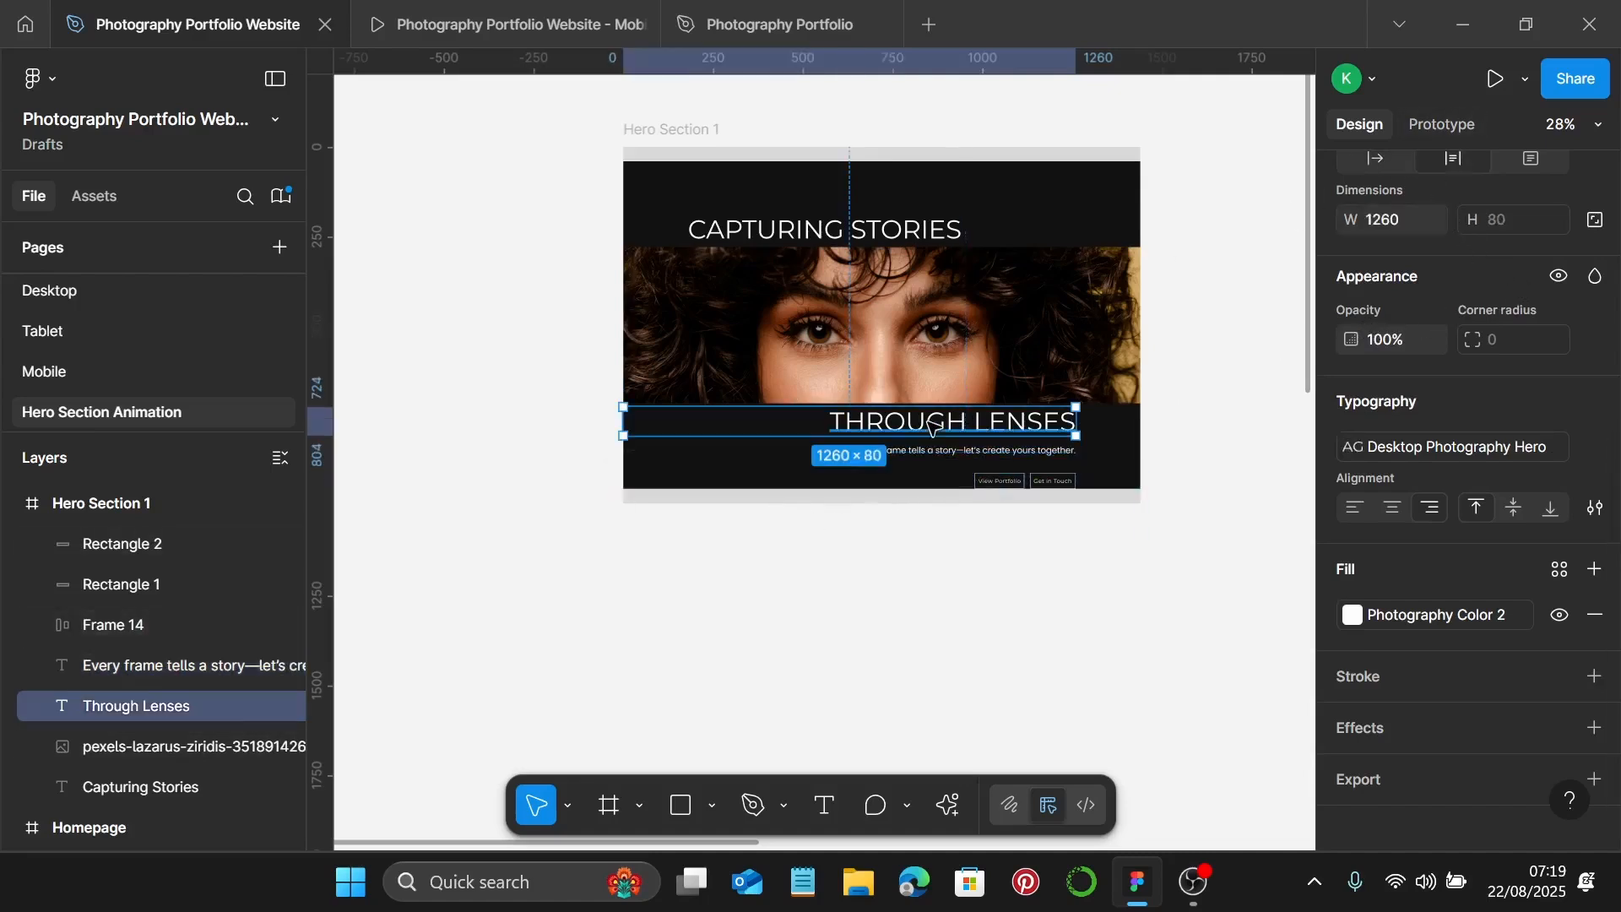
{"action": "left_click", "coordinate": [912, 225]}
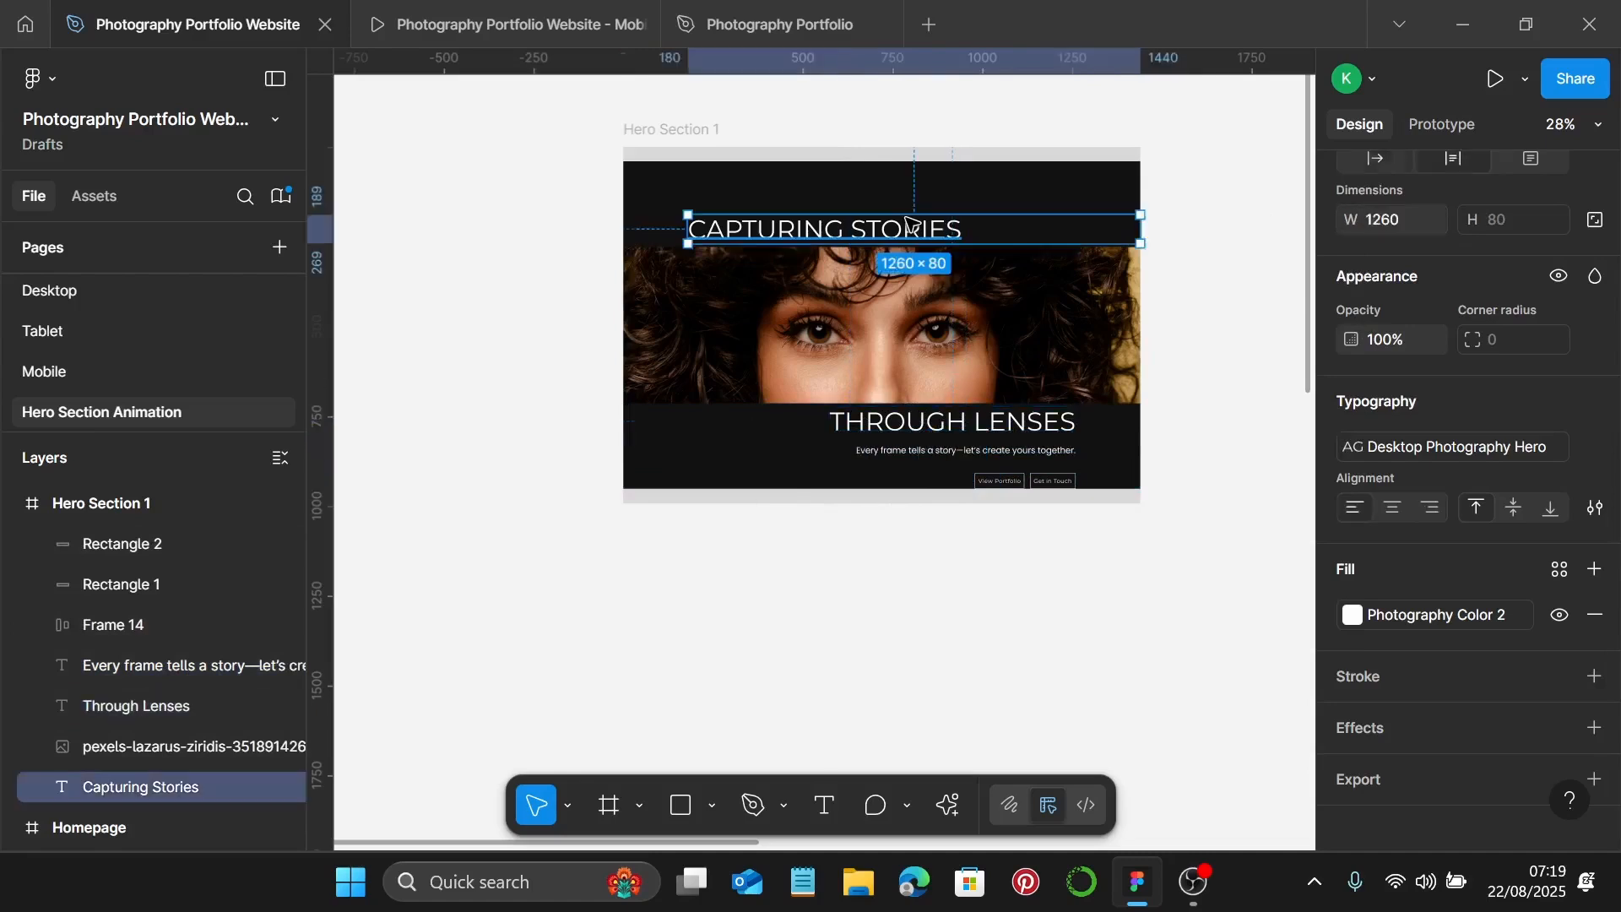
{"action": "left_click", "coordinate": [1376, 160]}
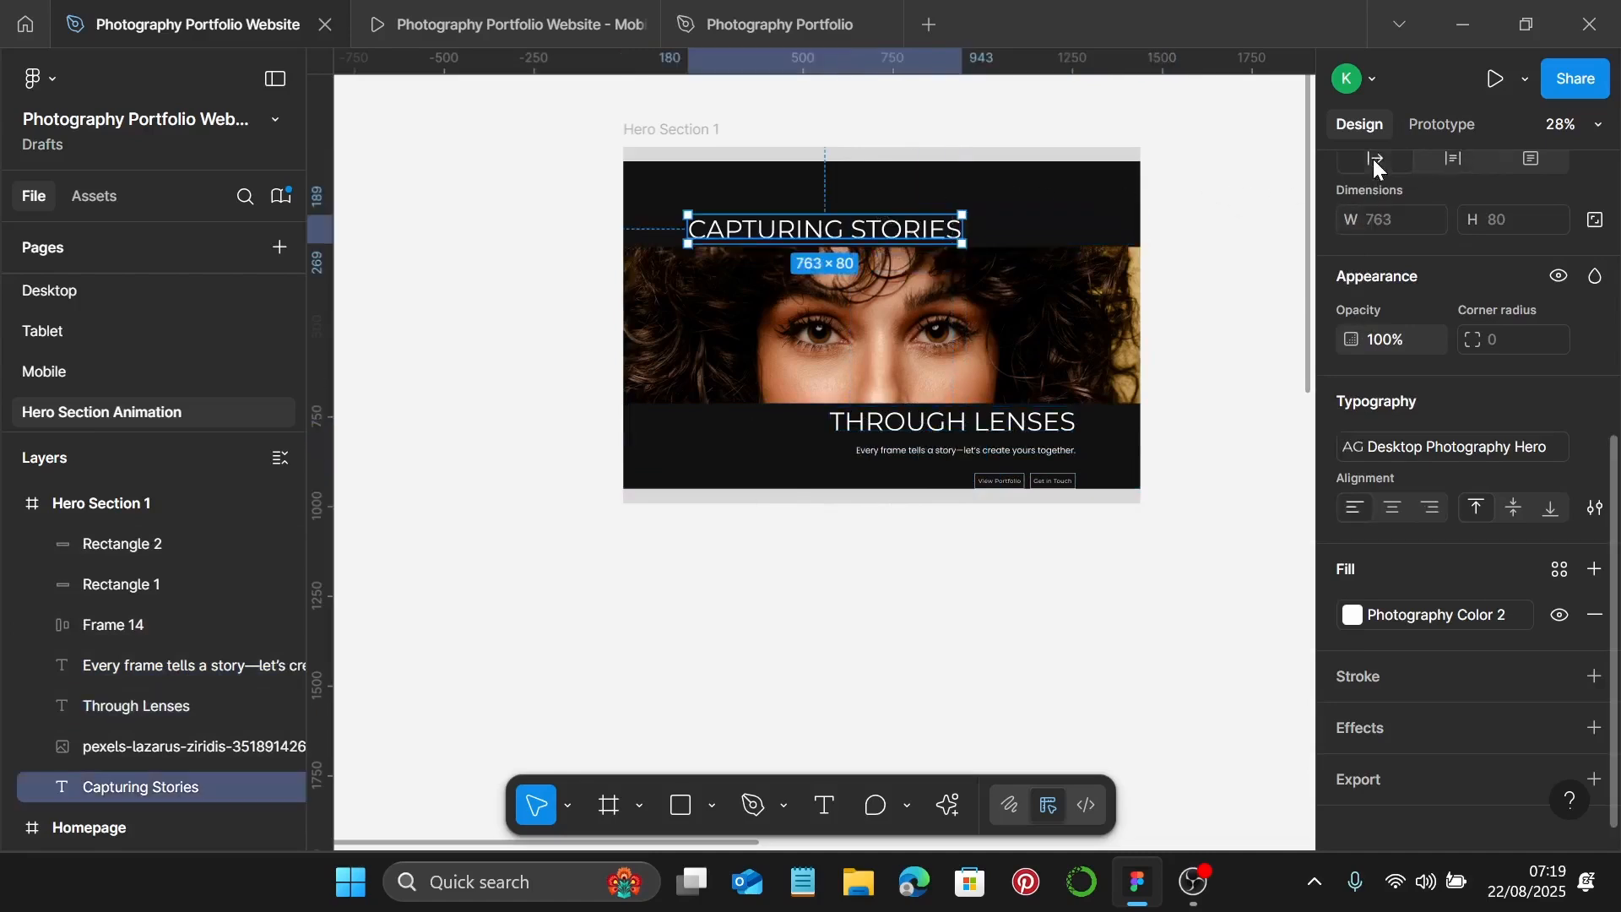
{"action": "scroll", "coordinate": [1023, 300], "scroll_direction": "down", "scroll_amount": 1}
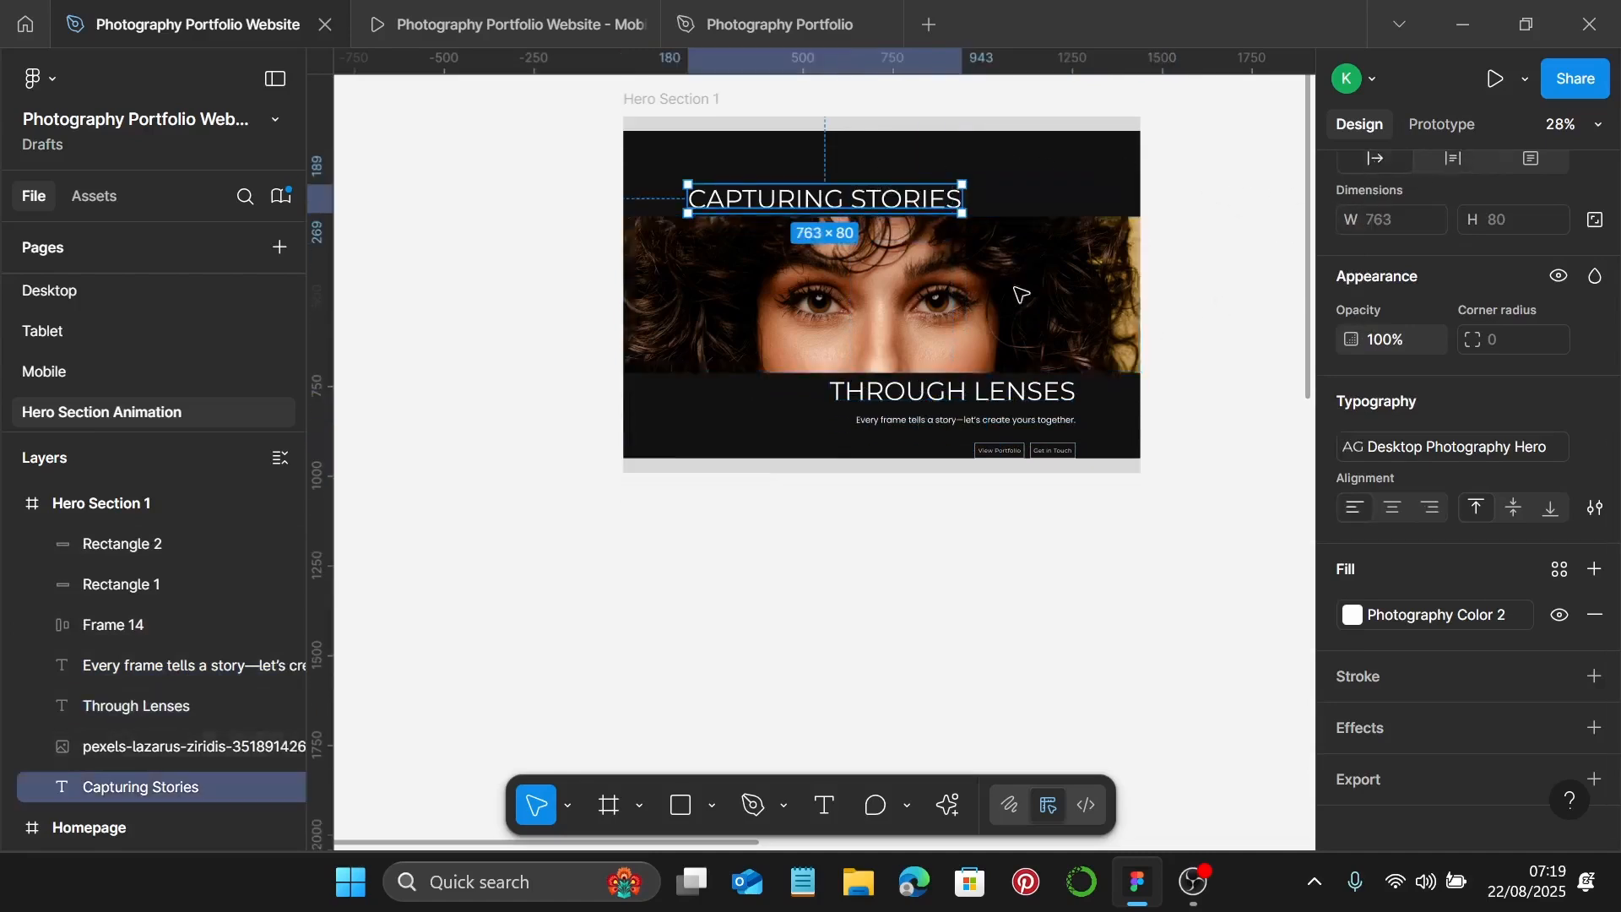
Ungroup Frame 14 to separate the View Portfolio and Get in Touch buttons.
{"action": "left_click", "coordinate": [1000, 454]}
{"action": "key", "text": "ctrl+shift+g"}
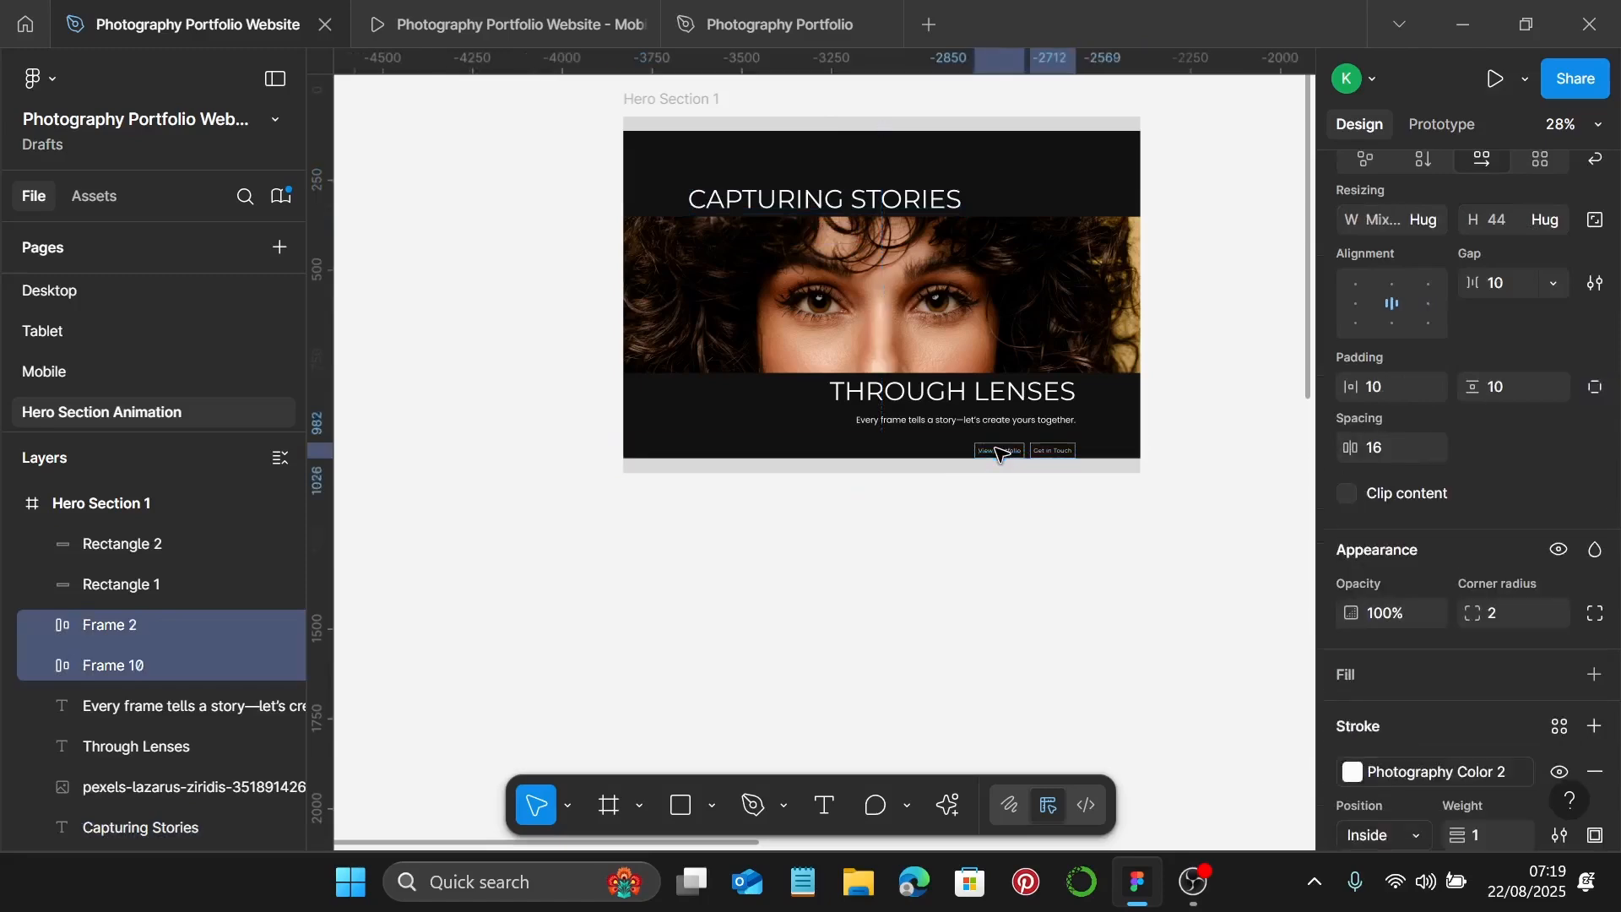
Wrap the "Capturing Stories" heading in its own frame with clipped content.
{"action": "scroll", "coordinate": [1061, 518], "scroll_direction": "up", "scroll_amount": 10}
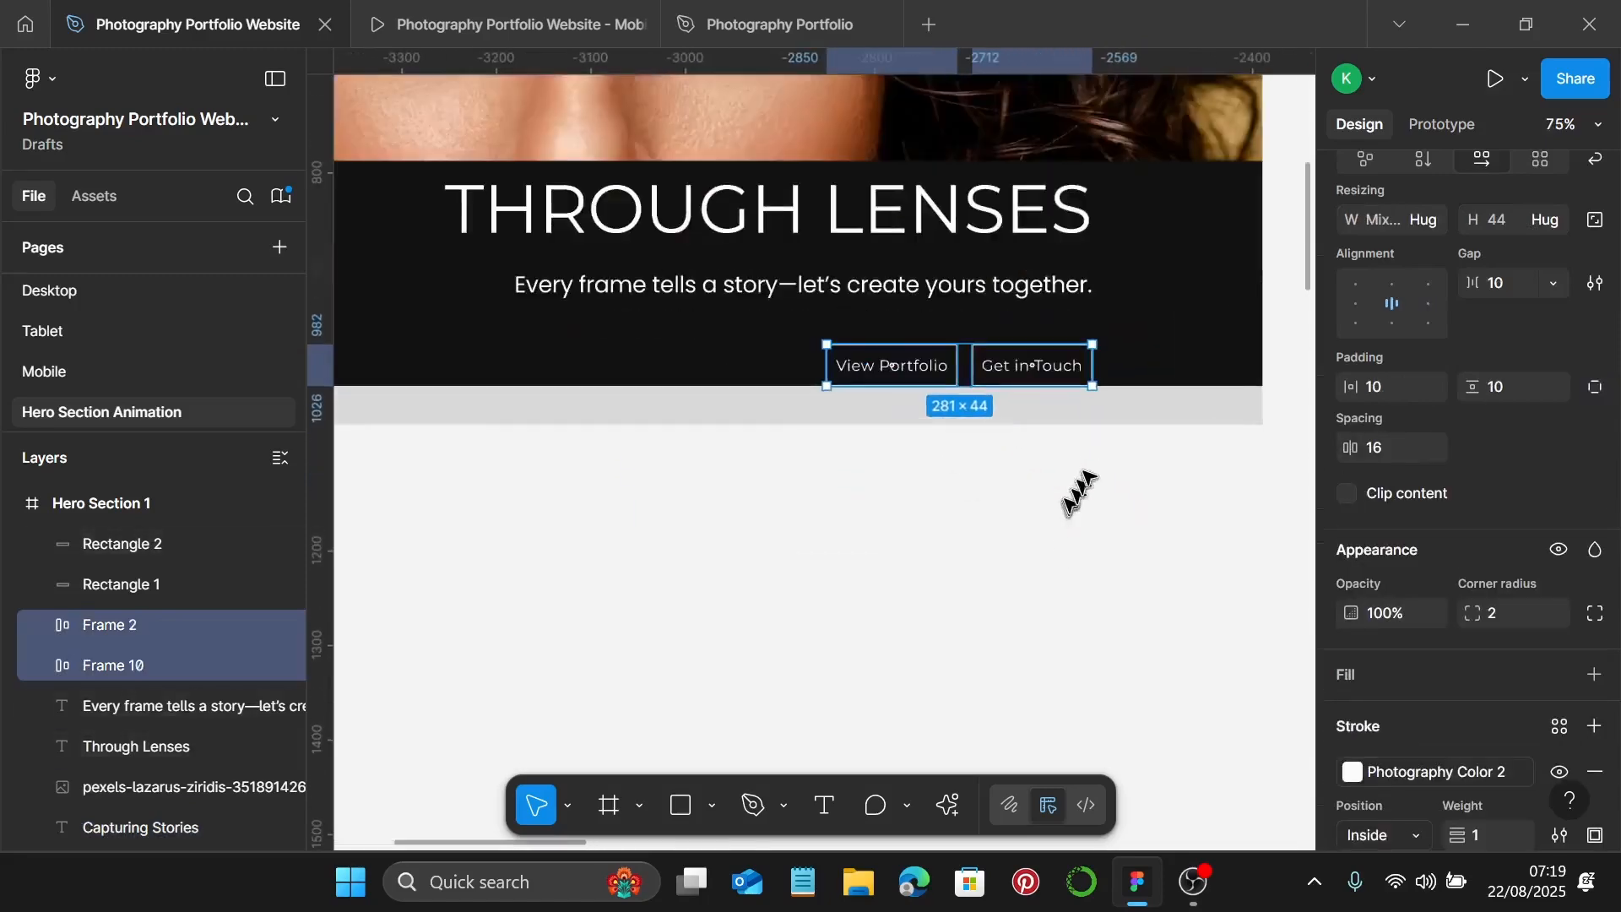
{"action": "left_click", "coordinate": [1080, 413]}
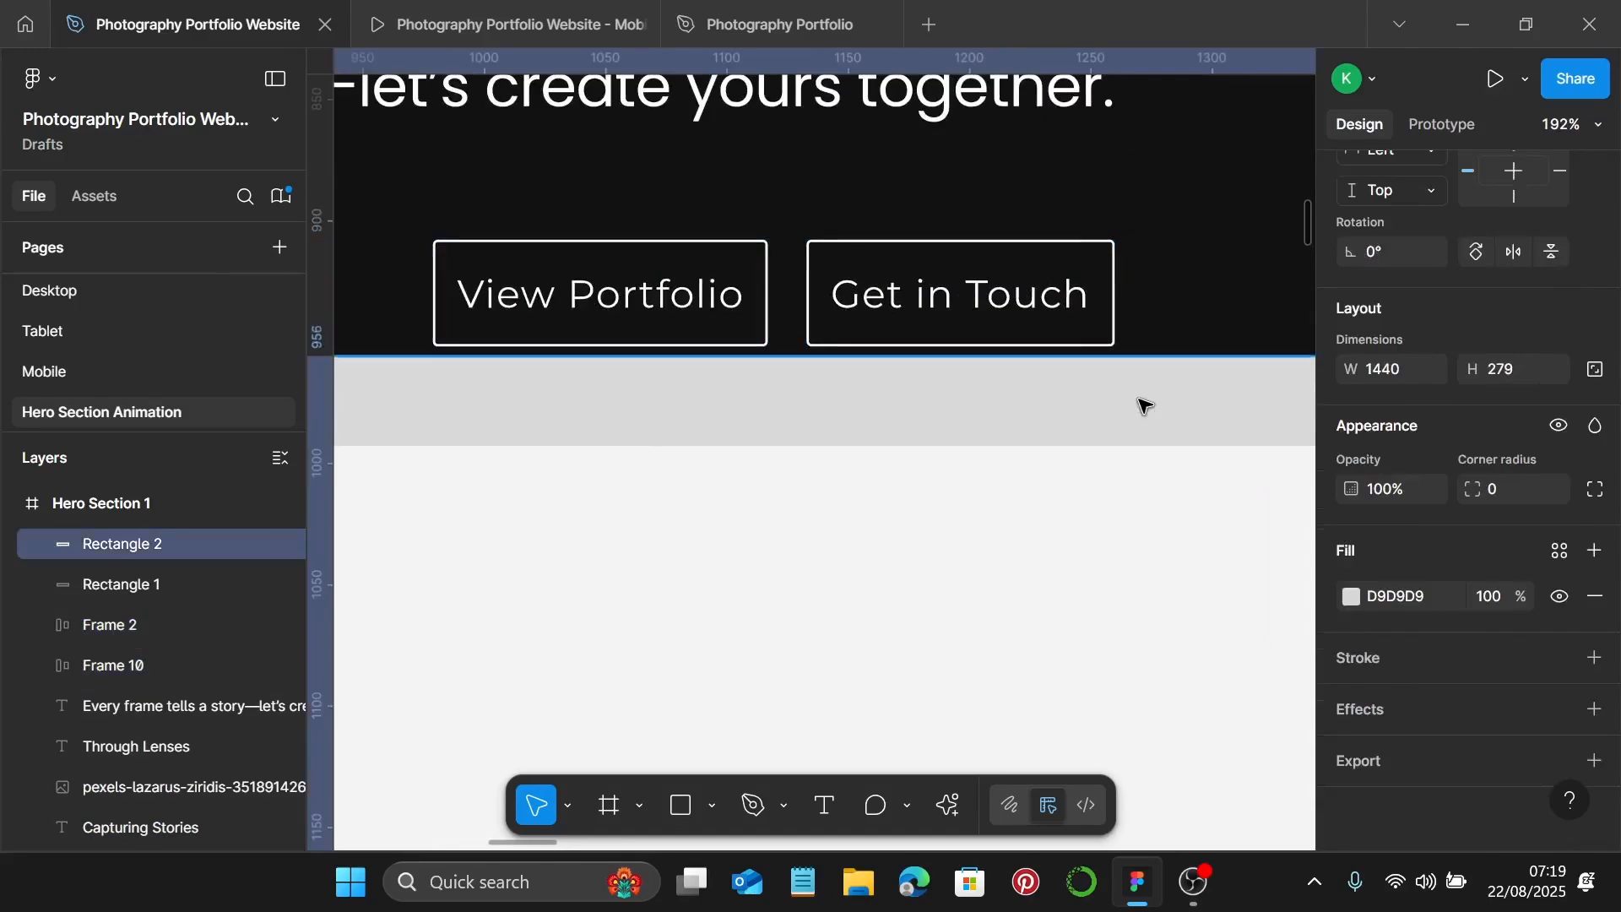
{"action": "scroll", "coordinate": [1089, 372], "scroll_direction": "down", "scroll_amount": 5}
{"action": "scroll", "coordinate": [1087, 370], "scroll_direction": "down", "scroll_amount": 3}
{"action": "scroll", "coordinate": [1060, 344], "scroll_direction": "up", "scroll_amount": 5}
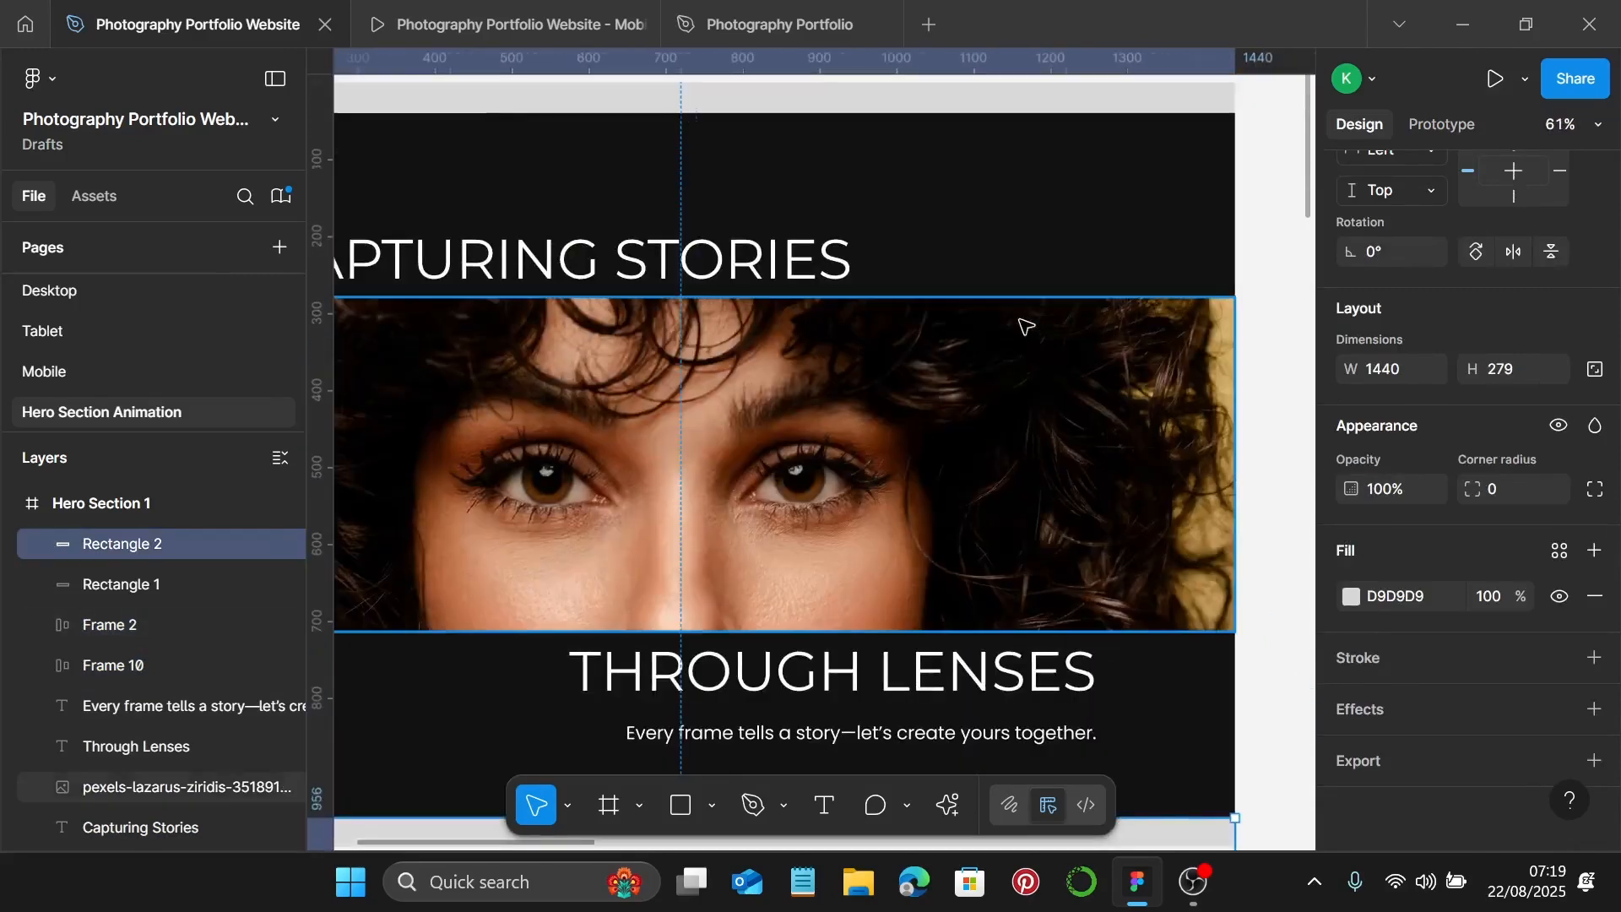
{"action": "scroll", "coordinate": [1026, 327], "scroll_direction": "left", "scroll_amount": 3}
{"action": "left_click", "coordinate": [842, 269]}
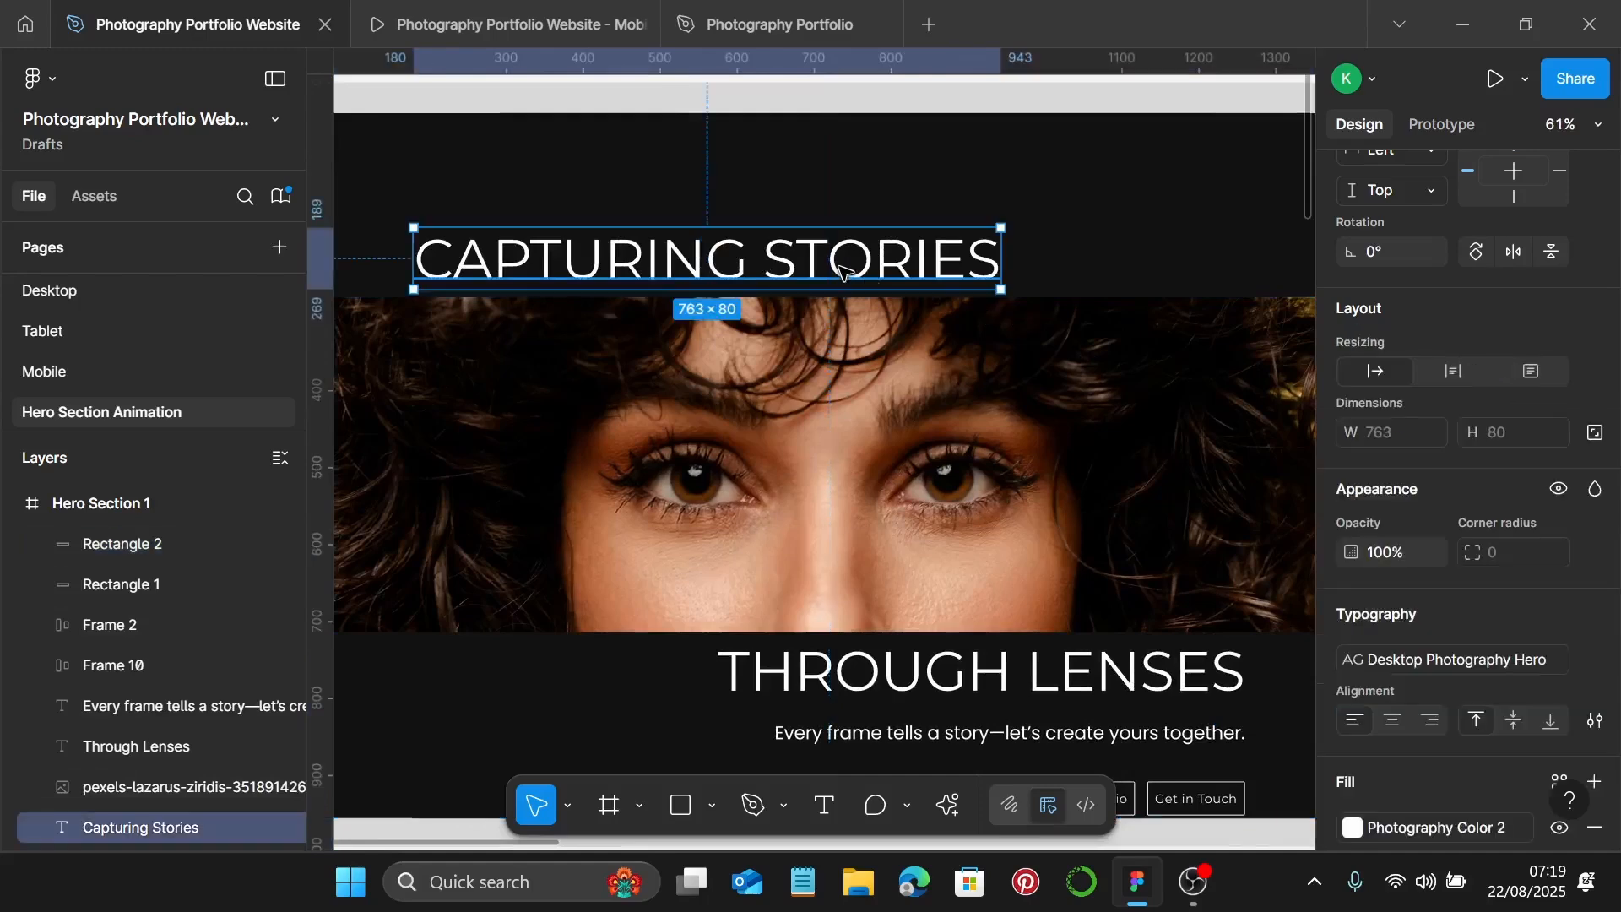
{"action": "right_click", "coordinate": [841, 269]}
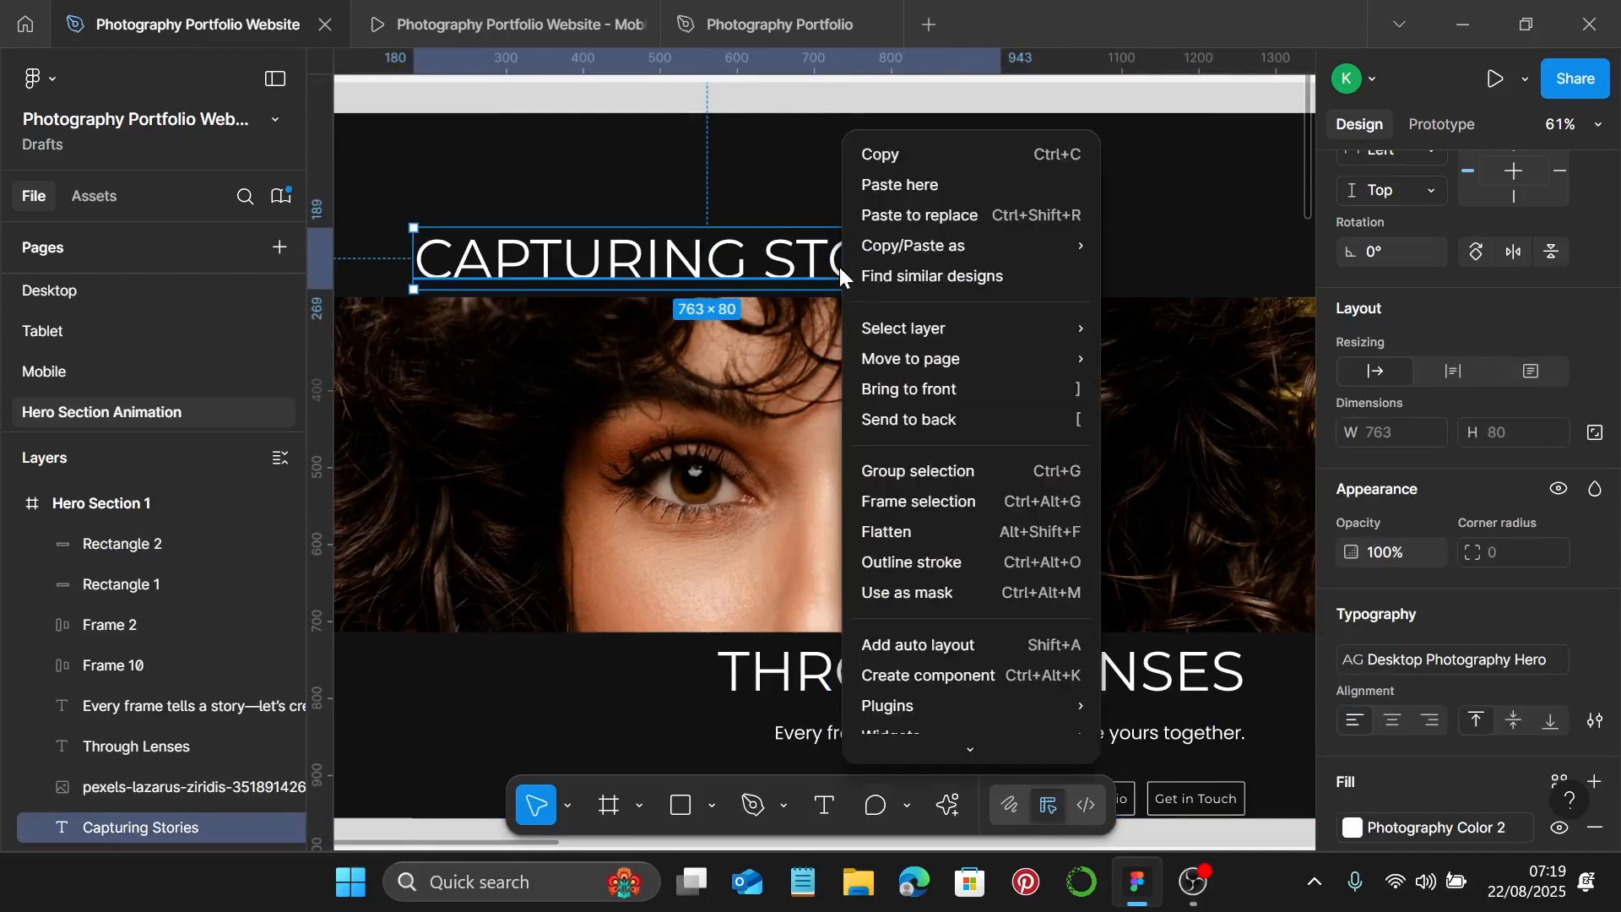
{"action": "left_click", "coordinate": [1011, 502]}
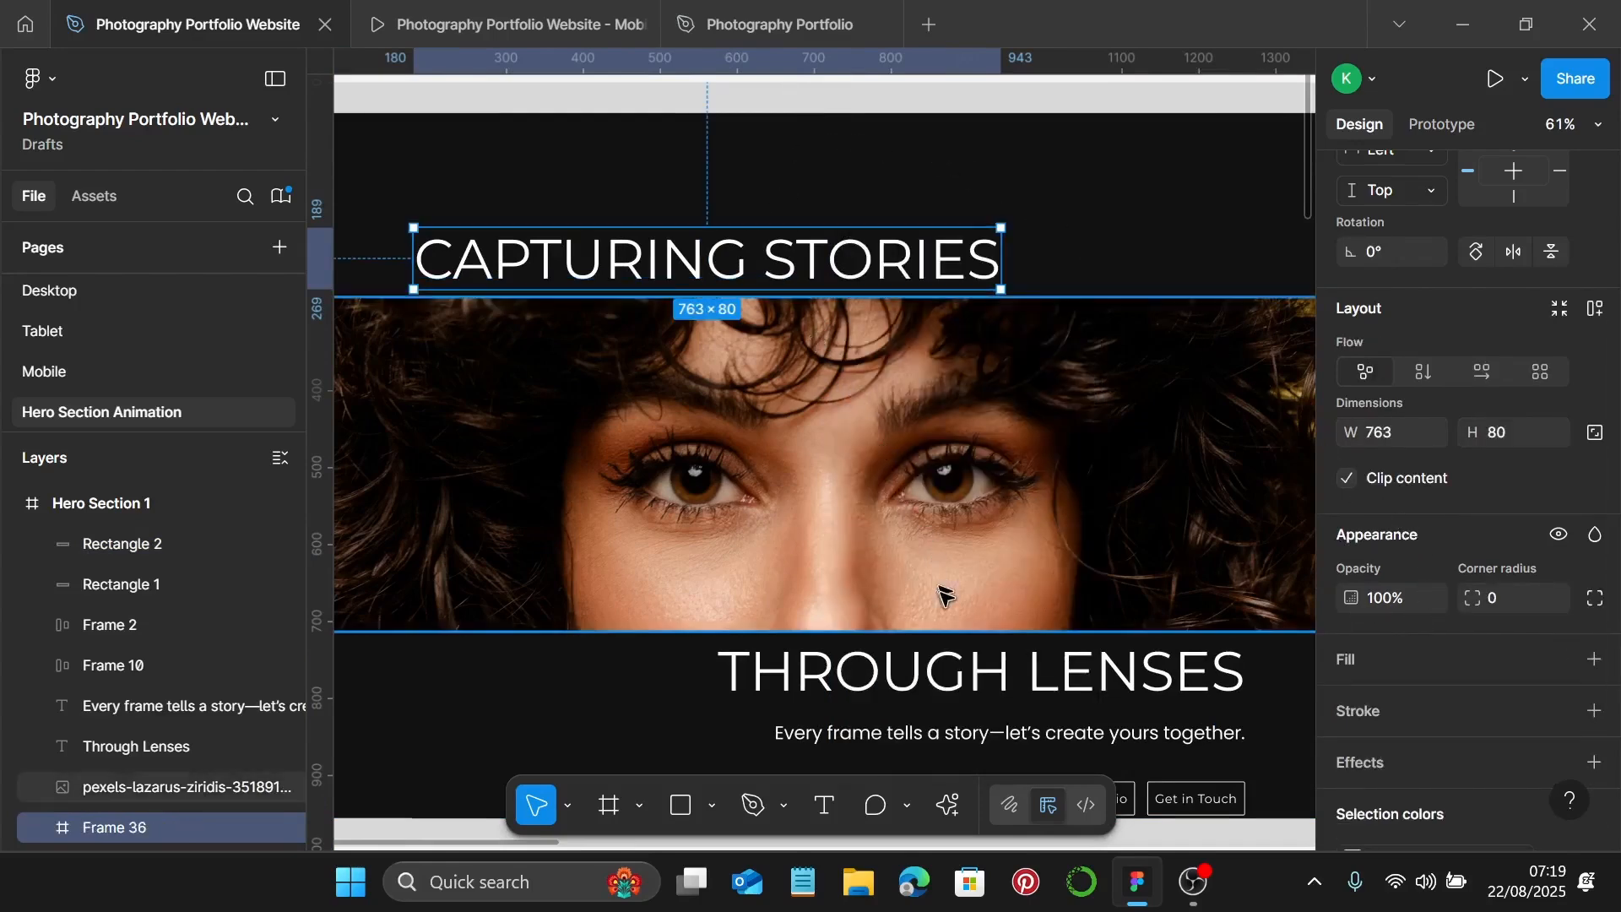
Move the "Capturing Stories" text straight left inside its frame until its right end lies just outside the frame's left edge.
{"action": "double_click", "coordinate": [933, 268]}
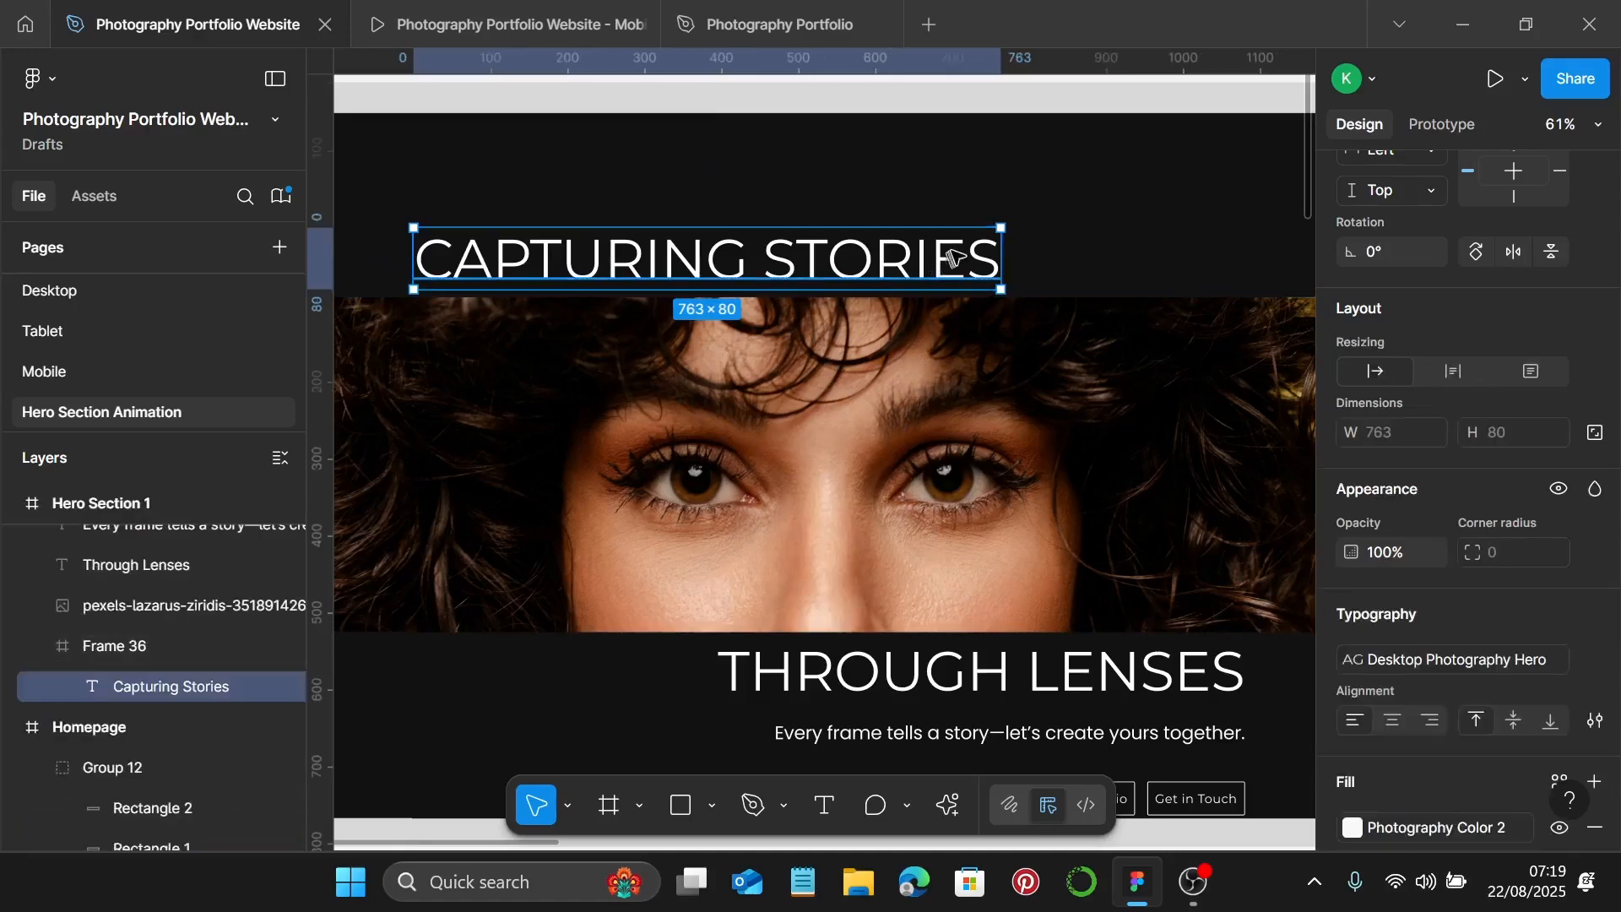
{"action": "scroll", "coordinate": [954, 255], "scroll_direction": "down", "scroll_amount": 2}
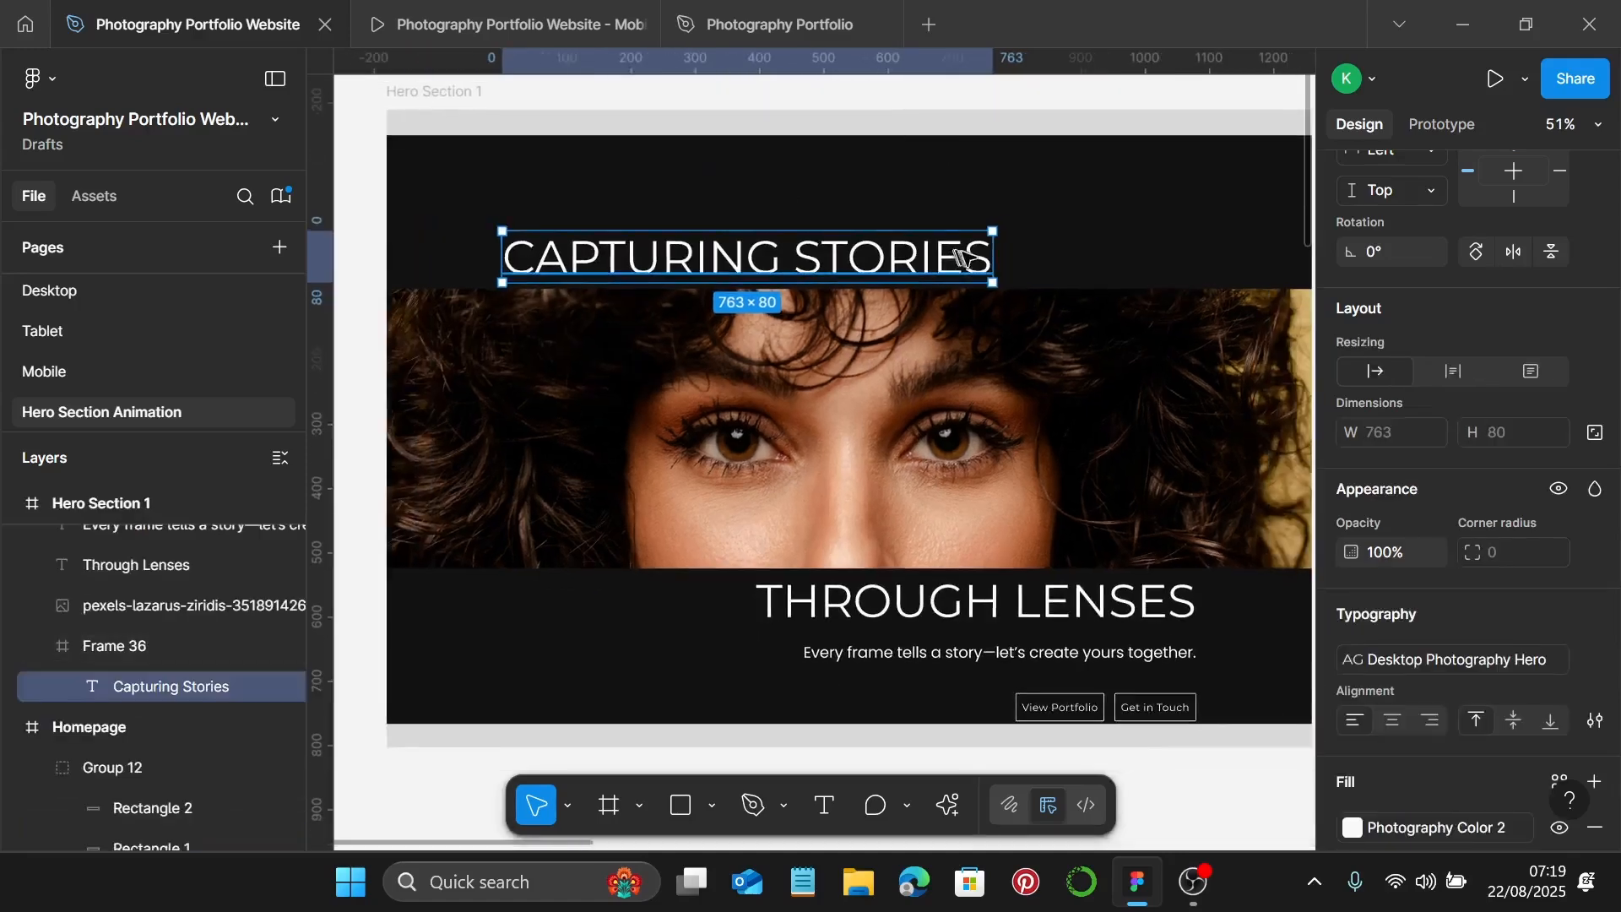
{"action": "left_click_drag", "start_coordinate": [971, 258], "coordinate": [524, 257]}
{"action": "scroll", "coordinate": [525, 257], "scroll_direction": "down", "scroll_amount": 3}
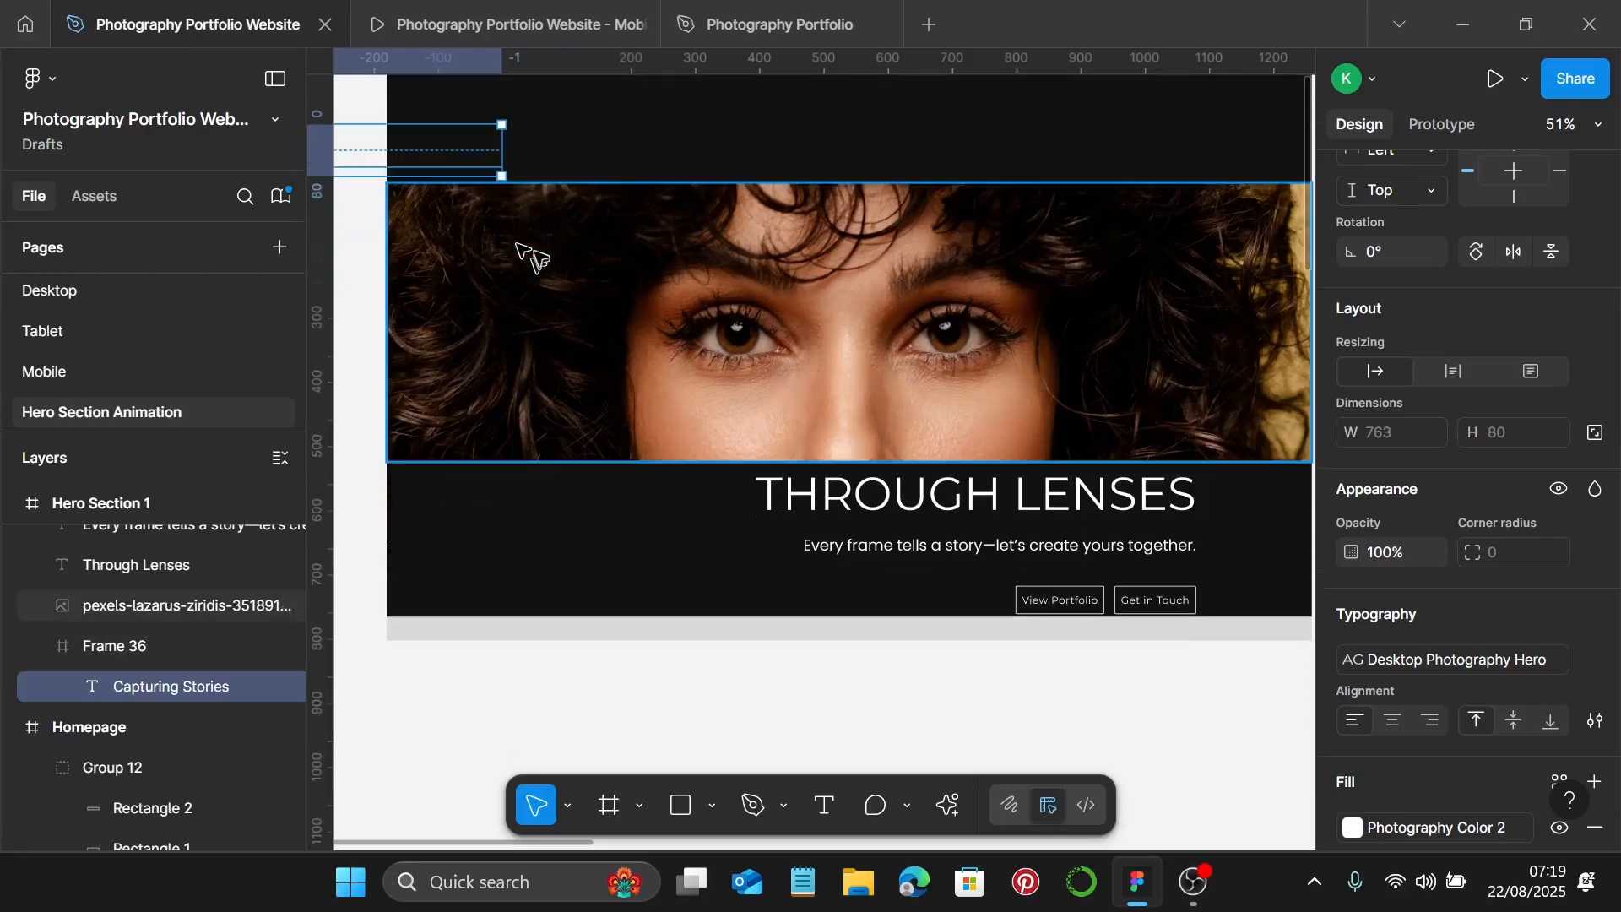
Wrap the "Through Lenses" heading in its own clipping frame.
{"action": "left_click", "coordinate": [932, 502]}
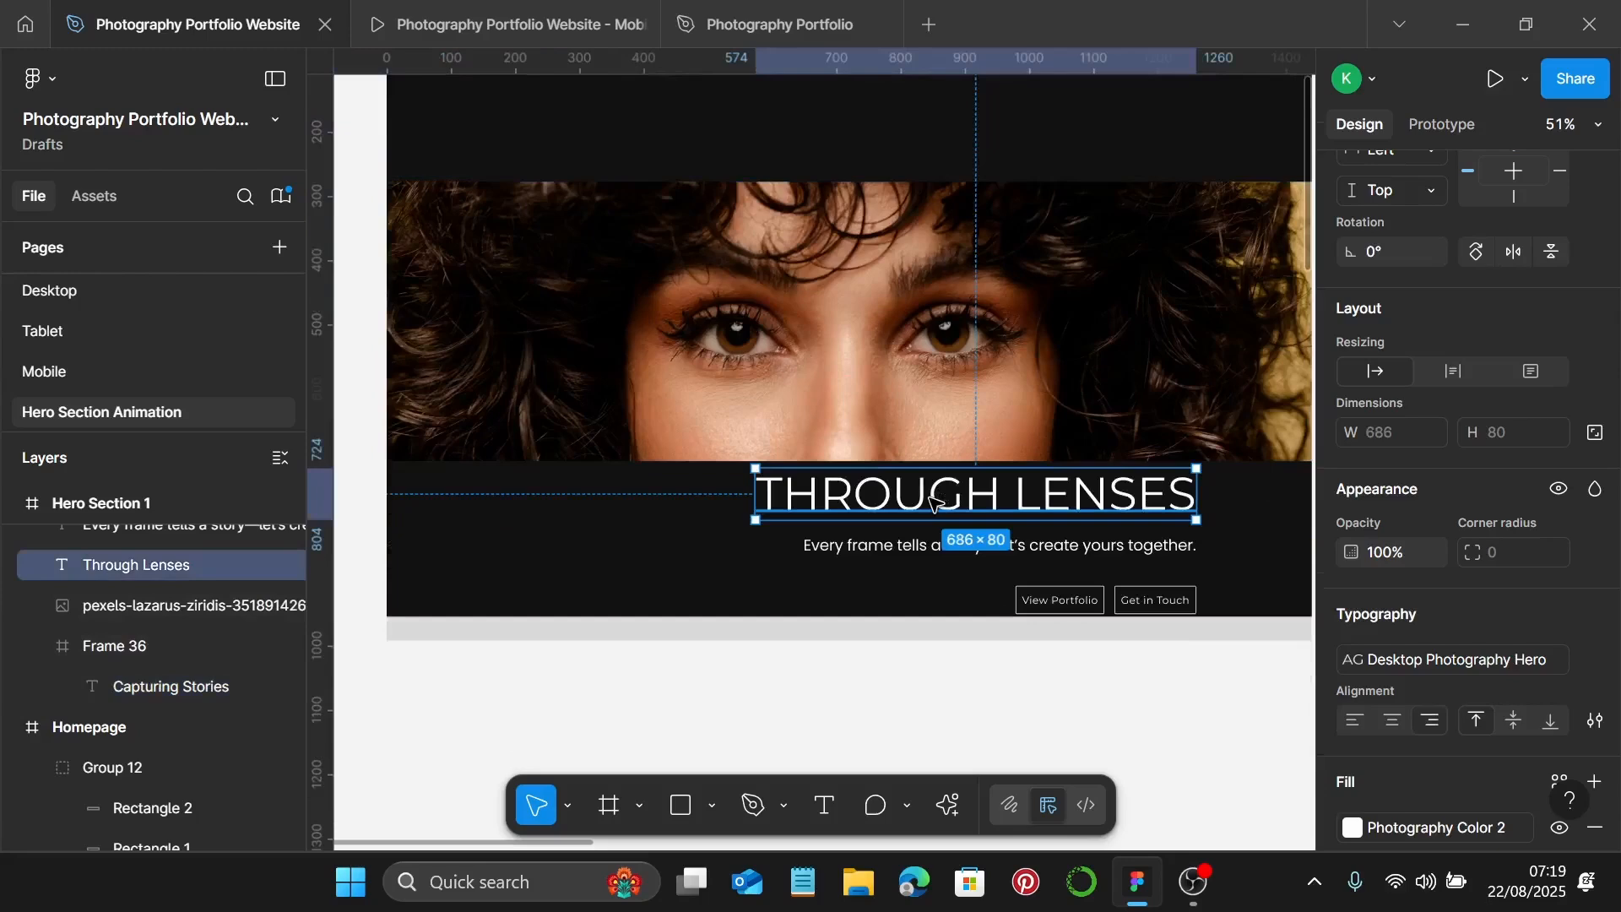
{"action": "right_click", "coordinate": [932, 501]}
{"action": "left_click", "coordinate": [1026, 502]}
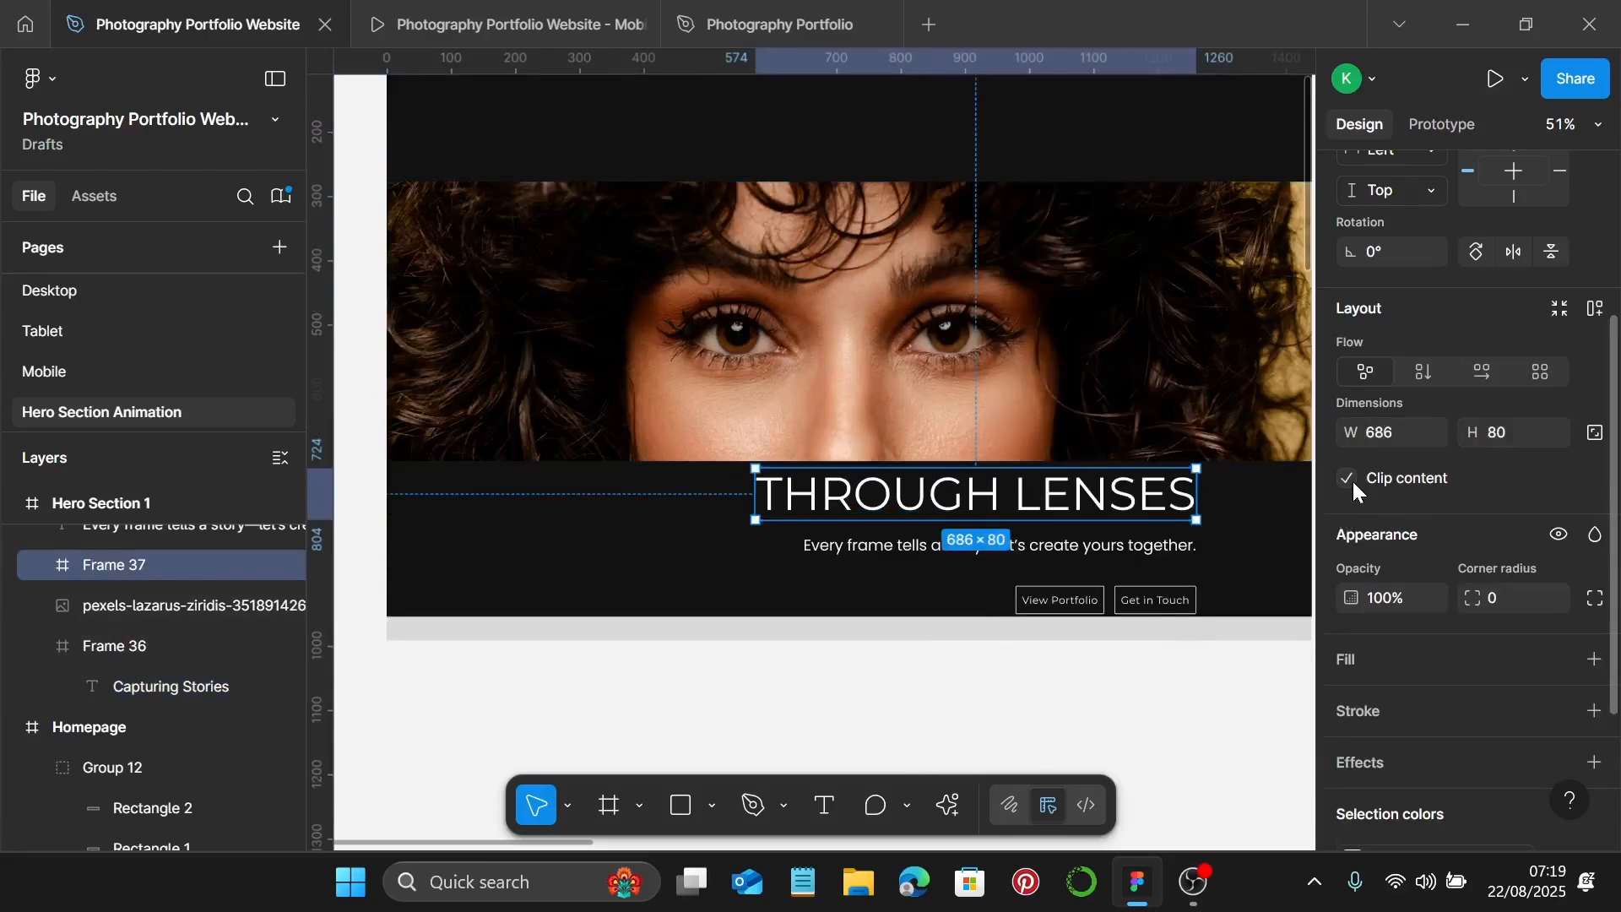
Move the "Through Lenses" text straight right inside its frame until it is fully clipped beyond the right edge.
{"action": "double_click", "coordinate": [836, 504]}
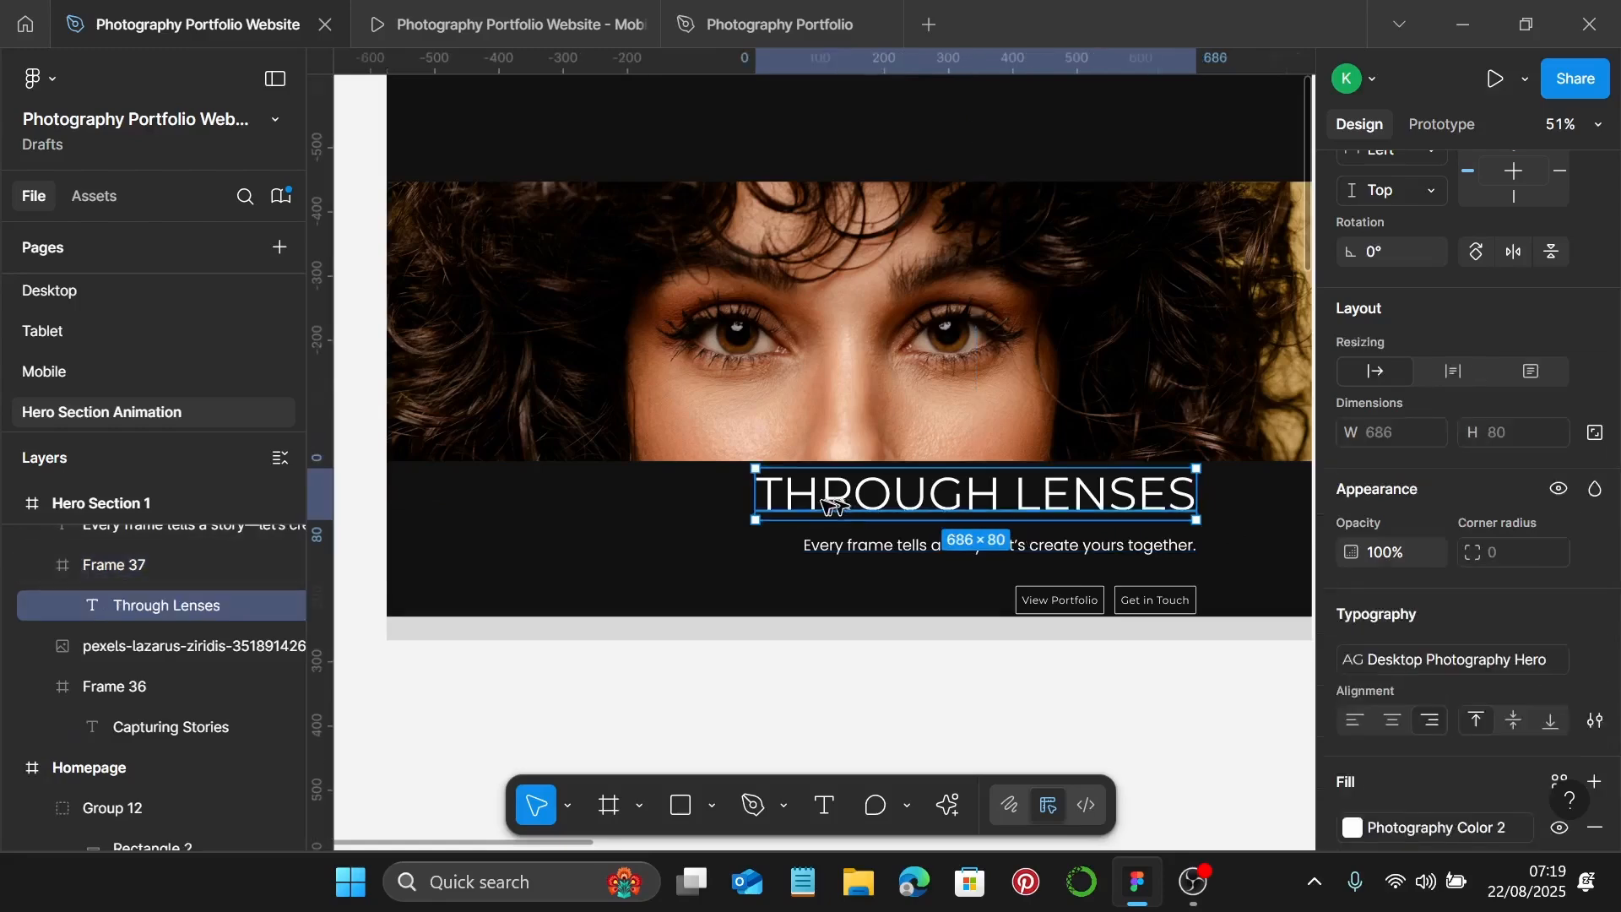
{"action": "left_click_drag", "start_coordinate": [802, 500], "coordinate": [1188, 507]}
{"action": "key", "text": "Right"}
{"action": "key", "text": "Right"}
{"action": "key", "text": "Right"}
{"action": "key", "text": "Right"}
{"action": "key", "text": "Right"}
{"action": "key", "text": "Right"}
{"action": "key", "text": "Right"}
{"action": "key", "text": "Right"}
{"action": "key", "text": "Right"}
{"action": "key", "text": "Right"}
{"action": "key", "text": "Right"}
{"action": "key", "text": "Right"}
{"action": "key", "text": "Right"}
{"action": "key", "text": "Right"}
{"action": "key", "text": "Right"}
{"action": "key", "text": "Right"}
{"action": "key", "text": "Right"}
{"action": "key", "text": "Right"}
{"action": "key", "text": "Right"}
{"action": "key", "text": "Right"}
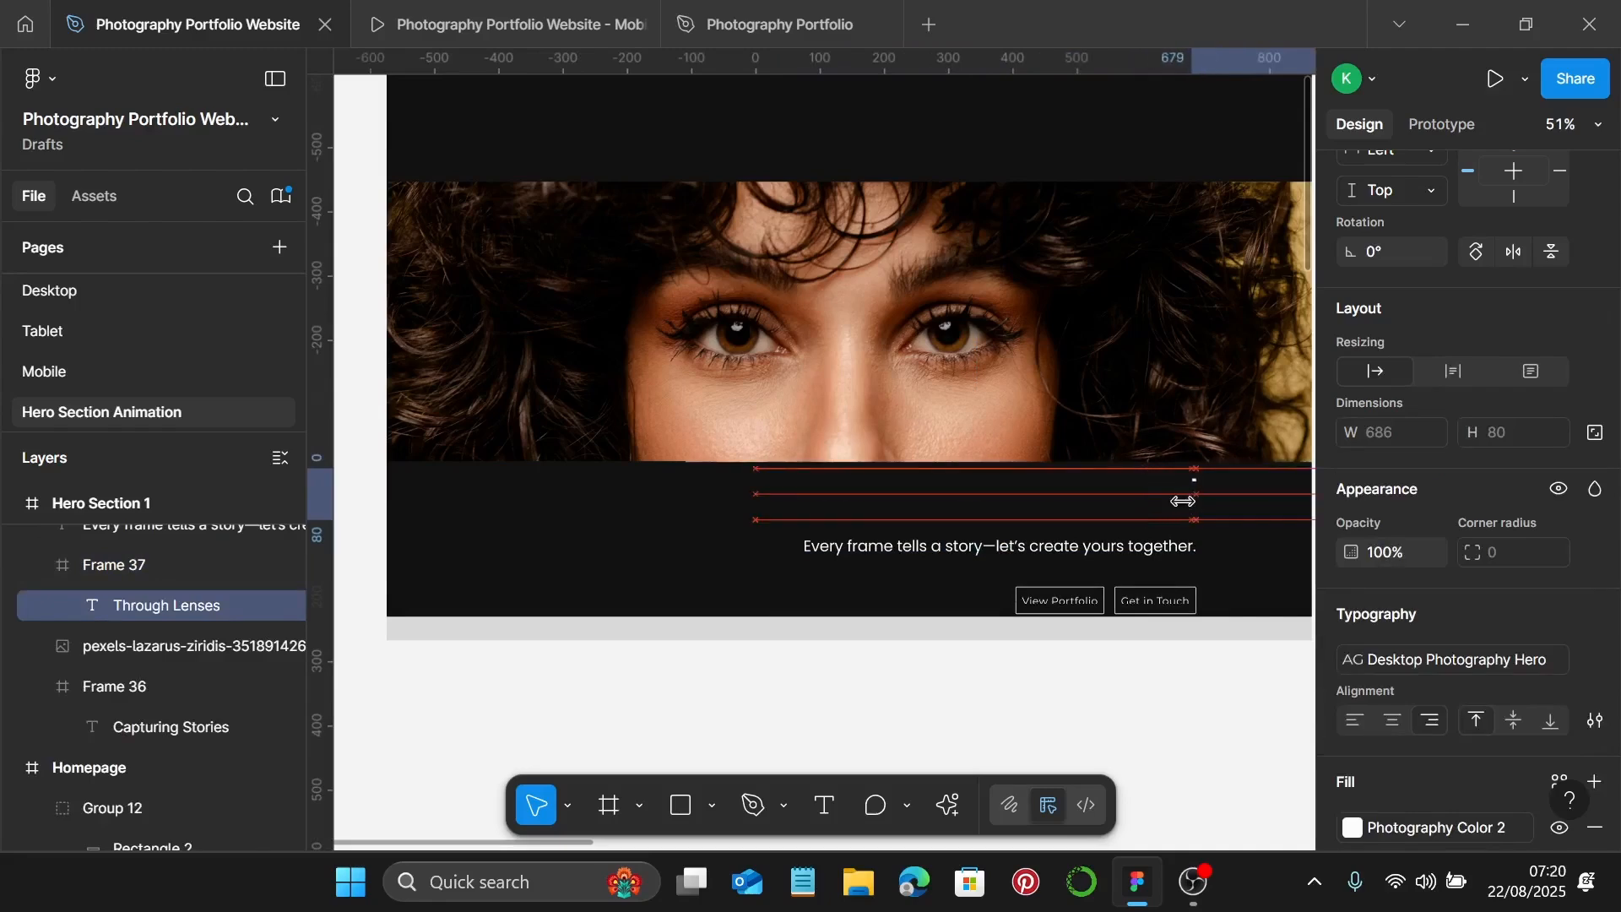
{"action": "key", "text": "Right"}
{"action": "key", "text": "Right"}
{"action": "key", "text": "Right"}
{"action": "key", "text": "Right"}
{"action": "key", "text": "Right"}
{"action": "key", "text": "Right"}
{"action": "scroll", "coordinate": [1182, 523], "scroll_direction": "down", "scroll_amount": 1}
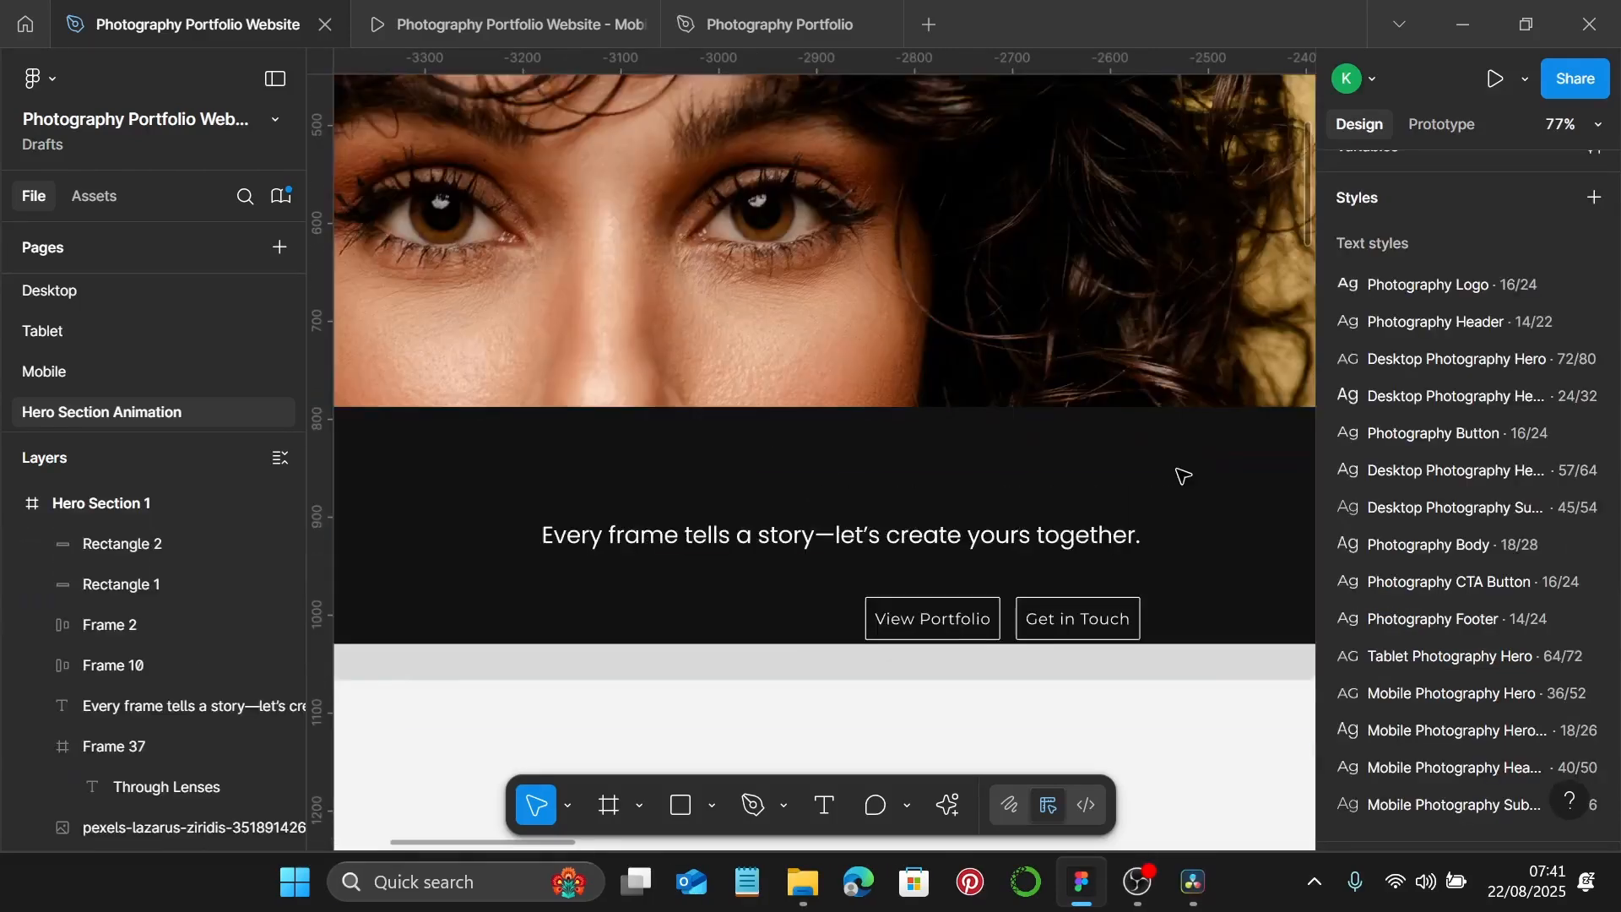
Wrap the "Every frame tells a story" line in its own clipping frame.
{"action": "left_click", "coordinate": [1003, 540]}
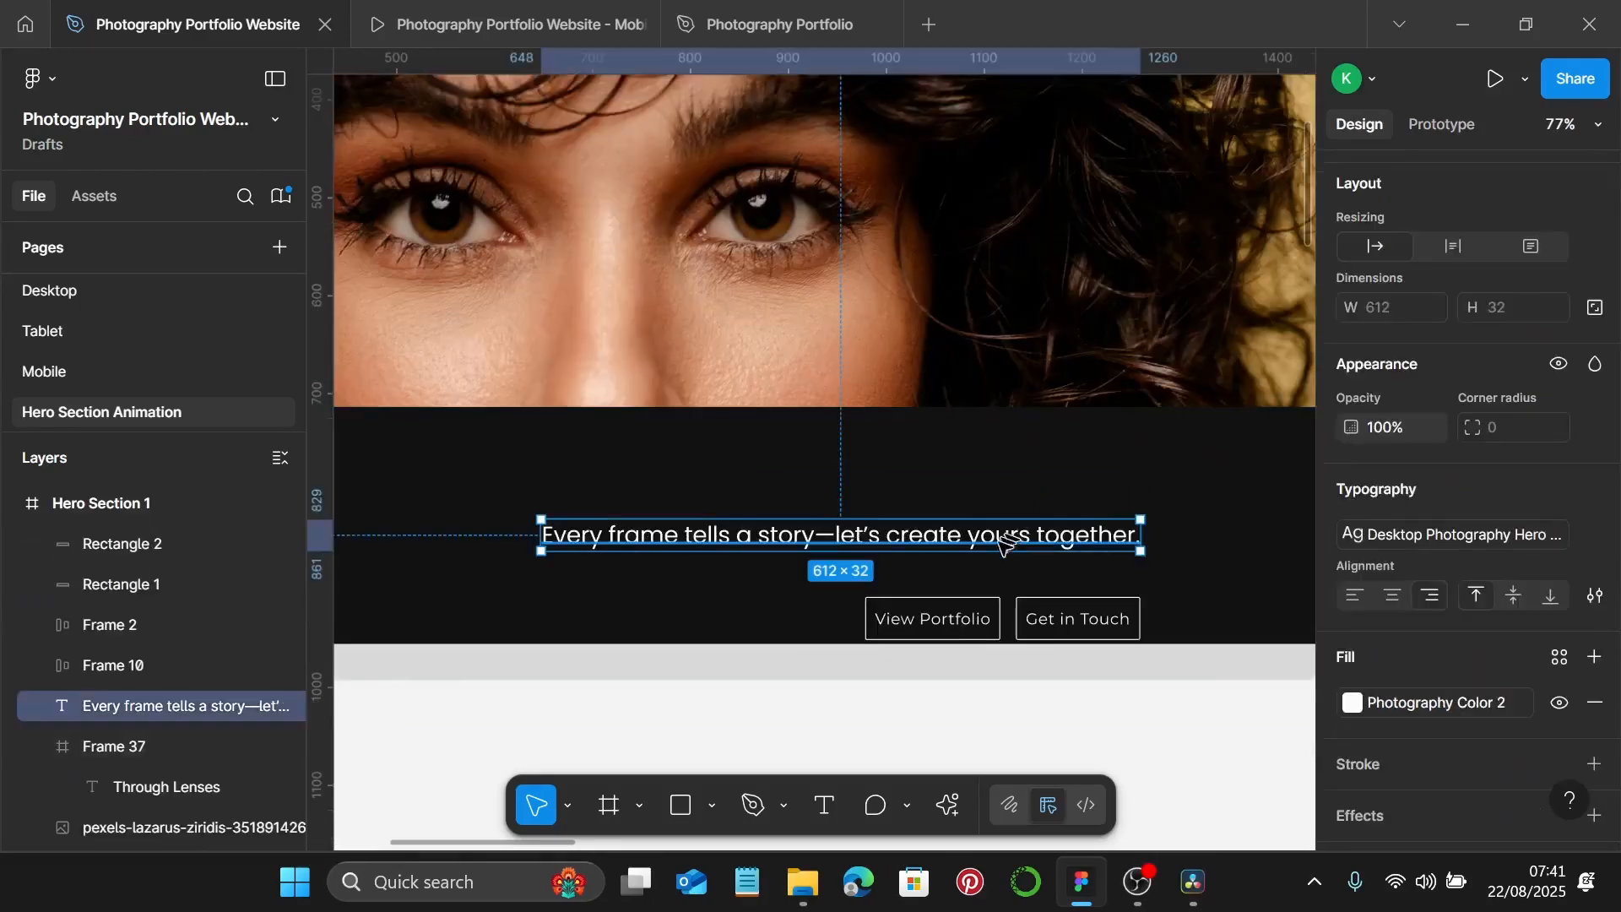
{"action": "right_click", "coordinate": [997, 554]}
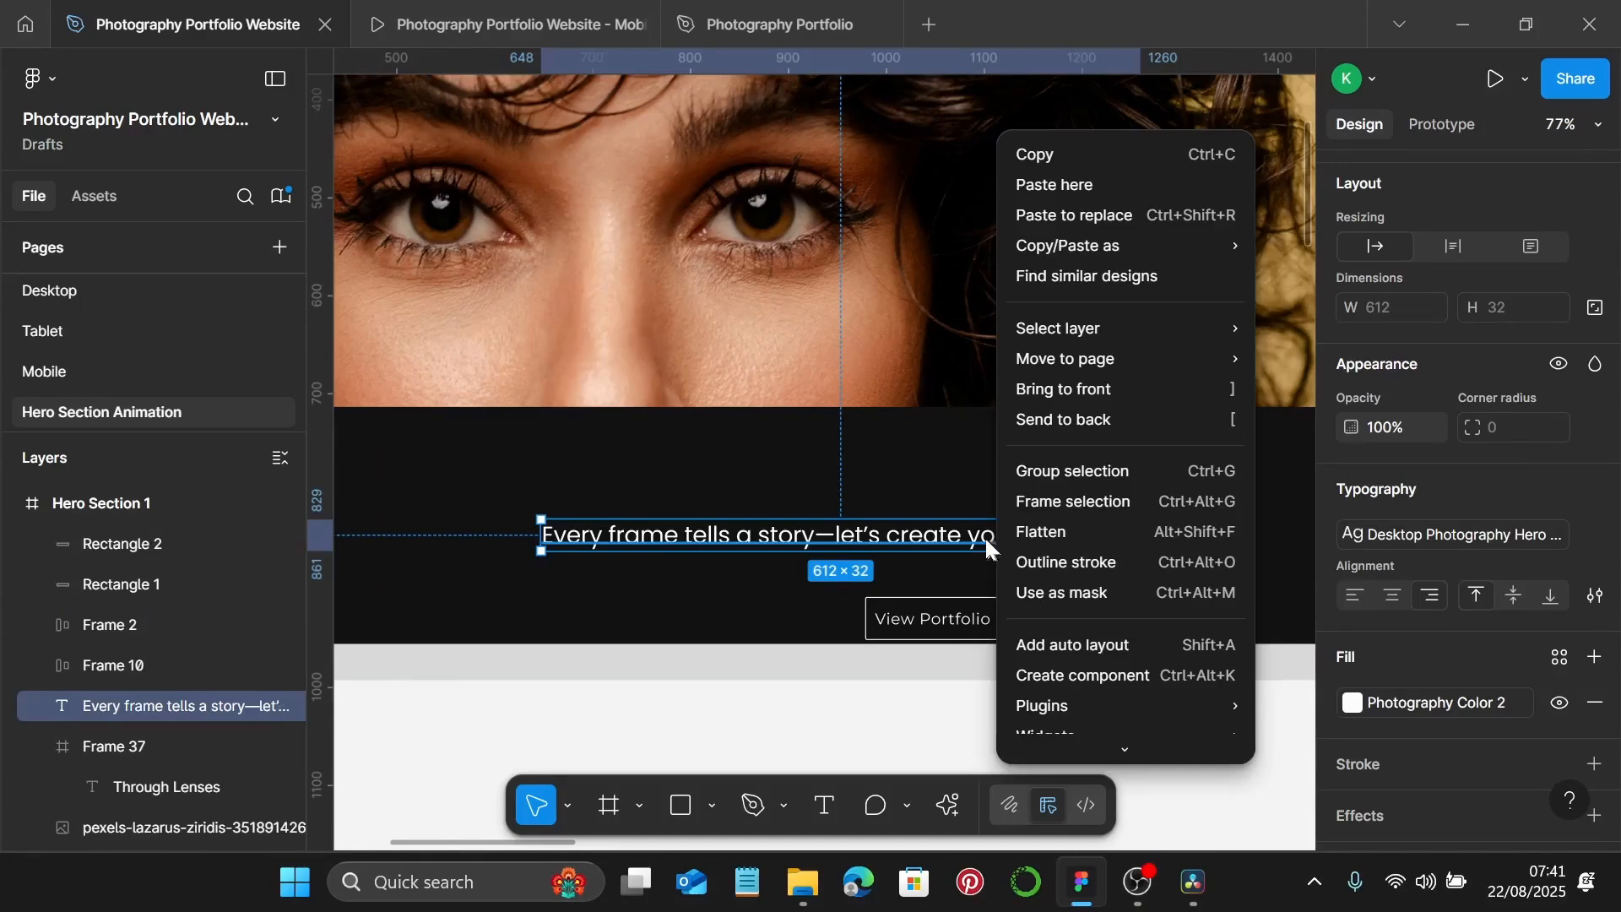
{"action": "left_click", "coordinate": [1074, 503]}
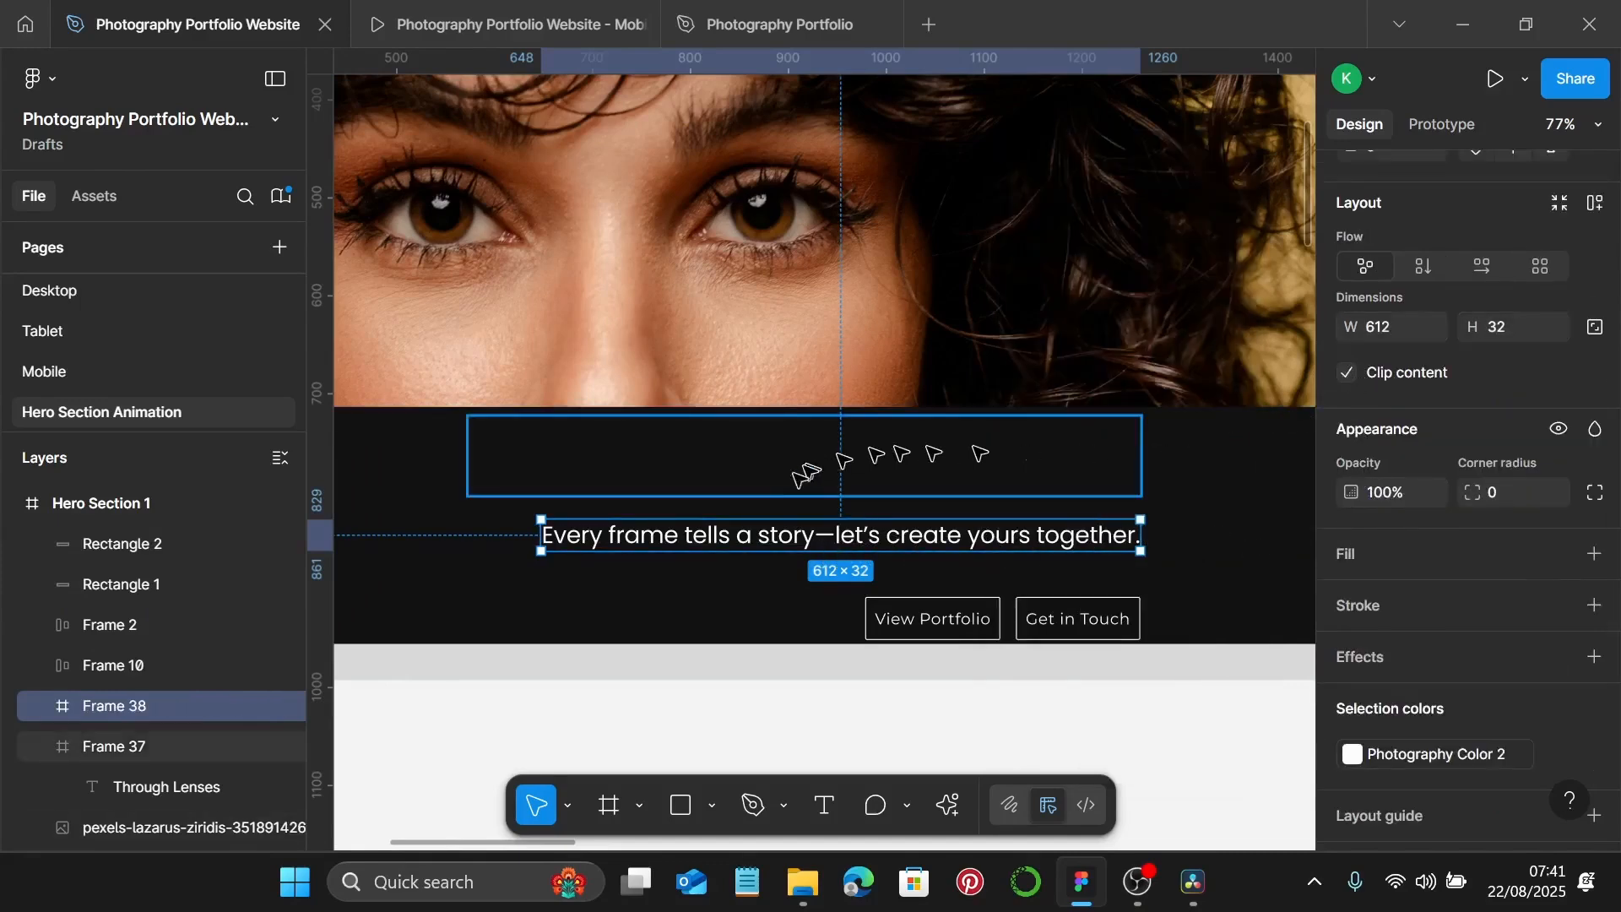
Move the "Every frame tells a story" text straight right inside its frame to about X 617, past the right edge.
{"action": "double_click", "coordinate": [643, 540]}
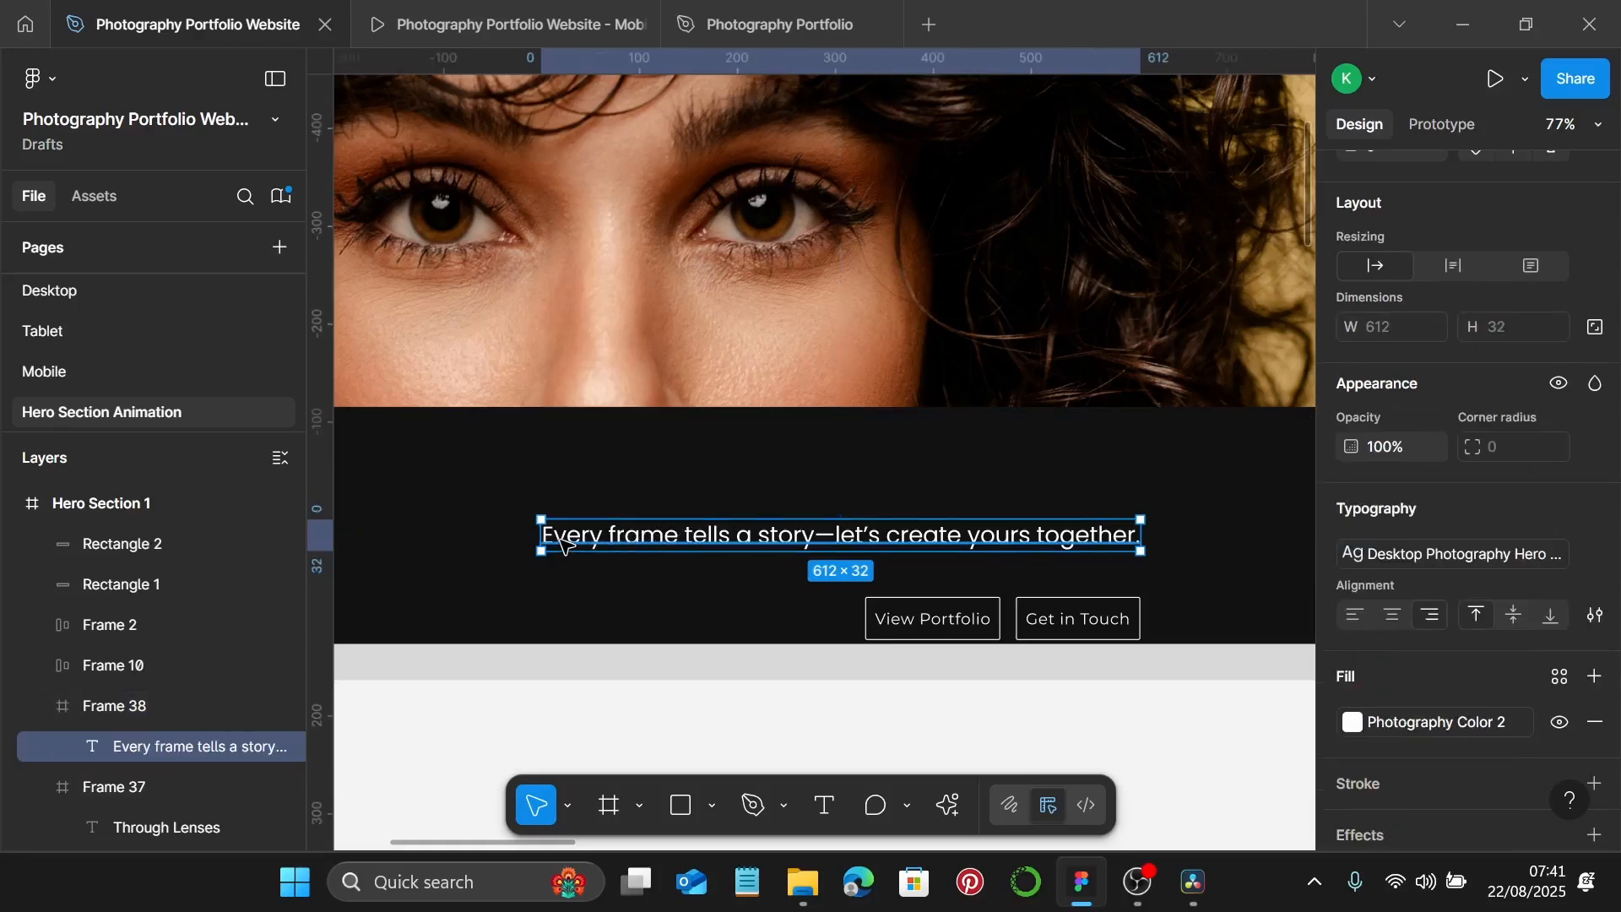
{"action": "left_click_drag", "start_coordinate": [562, 539], "coordinate": [1098, 539]}
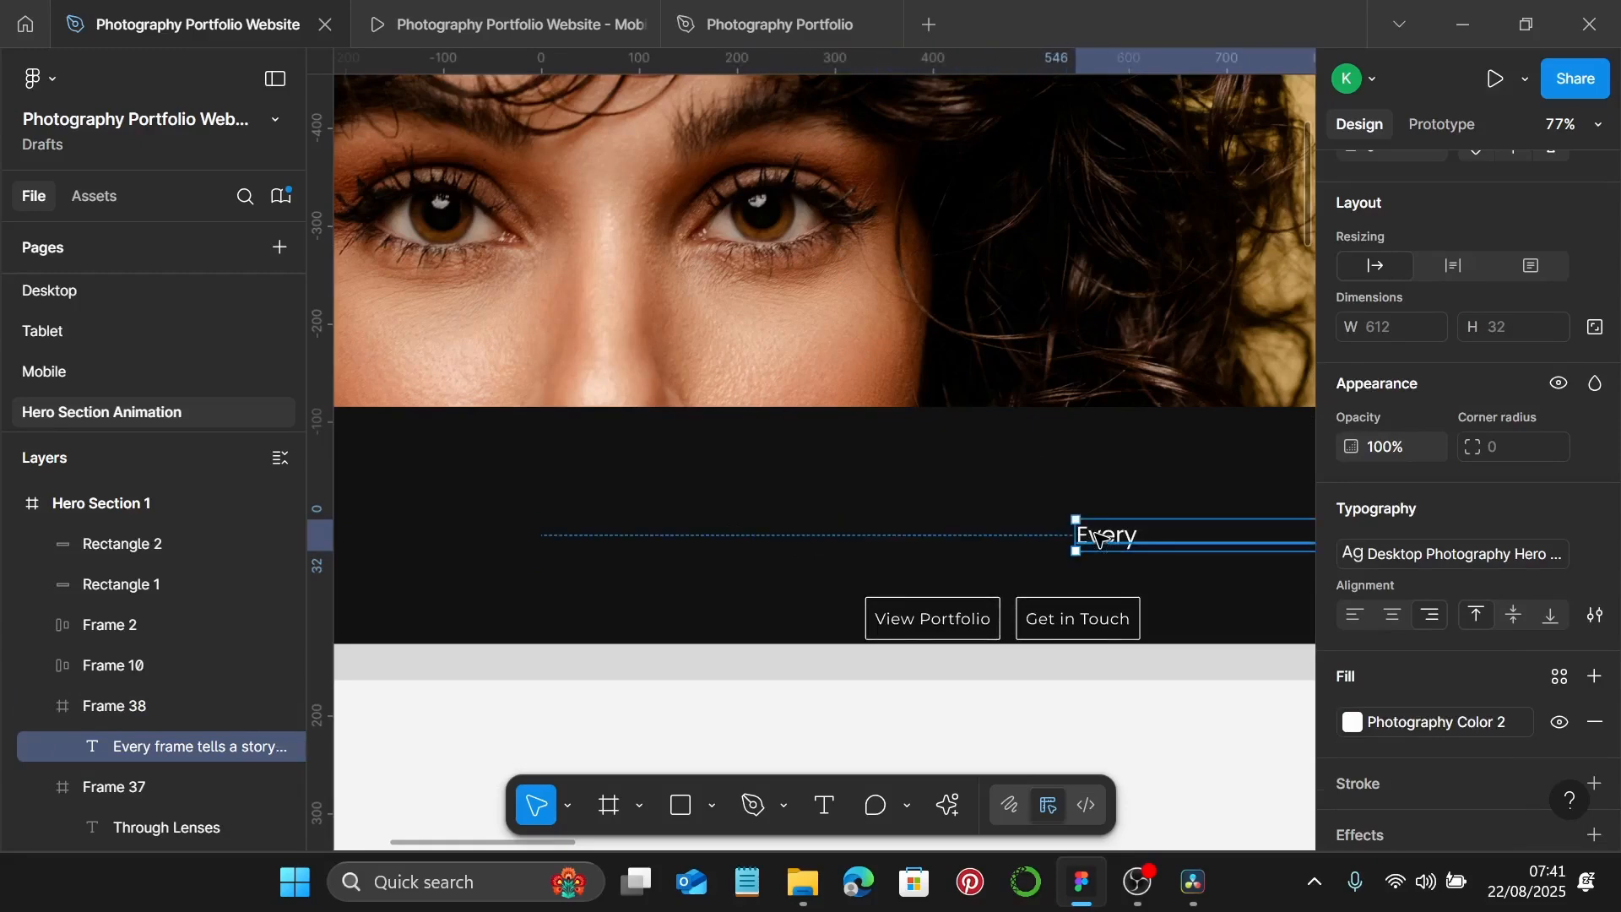
{"action": "key", "text": "Right"}
{"action": "key", "text": "Right"}
{"action": "key", "text": "Right"}
{"action": "key", "text": "Right"}
{"action": "key", "text": "Right"}
{"action": "key", "text": "Right"}
{"action": "key", "text": "Right"}
{"action": "key", "text": "Right"}
{"action": "key", "text": "Right"}
{"action": "key", "text": "Right"}
{"action": "key", "text": "Right"}
{"action": "key", "text": "Right"}
{"action": "key", "text": "Right"}
{"action": "key", "text": "Right"}
{"action": "key", "text": "Right"}
{"action": "key", "text": "Right"}
{"action": "key", "text": "Right"}
{"action": "key", "text": "Right"}
{"action": "key", "text": "Right"}
{"action": "key", "text": "Right"}
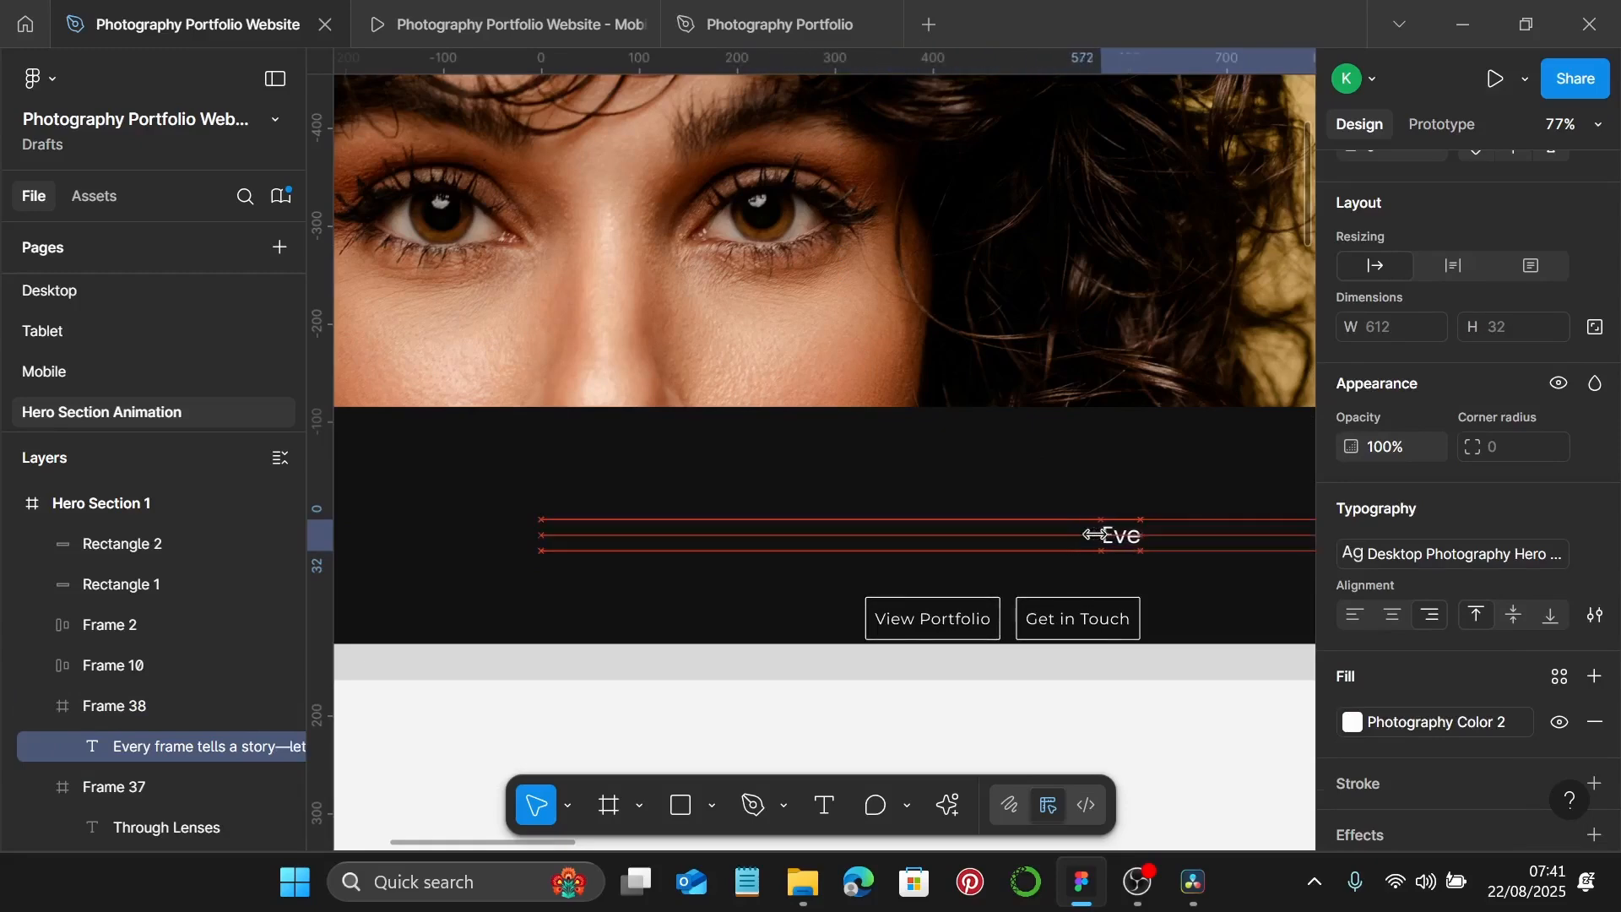
{"action": "key", "text": "Right"}
{"action": "key", "text": "Right"}
{"action": "key", "text": "Right"}
{"action": "key", "text": "Right"}
{"action": "key", "text": "Right"}
{"action": "key", "text": "Right"}
{"action": "key", "text": "Right"}
{"action": "key", "text": "Right"}
{"action": "key", "text": "Right"}
{"action": "key", "text": "Right"}
{"action": "key", "text": "Right"}
{"action": "key", "text": "Right"}
{"action": "key", "text": "Right"}
{"action": "key", "text": "Right"}
{"action": "key", "text": "Right"}
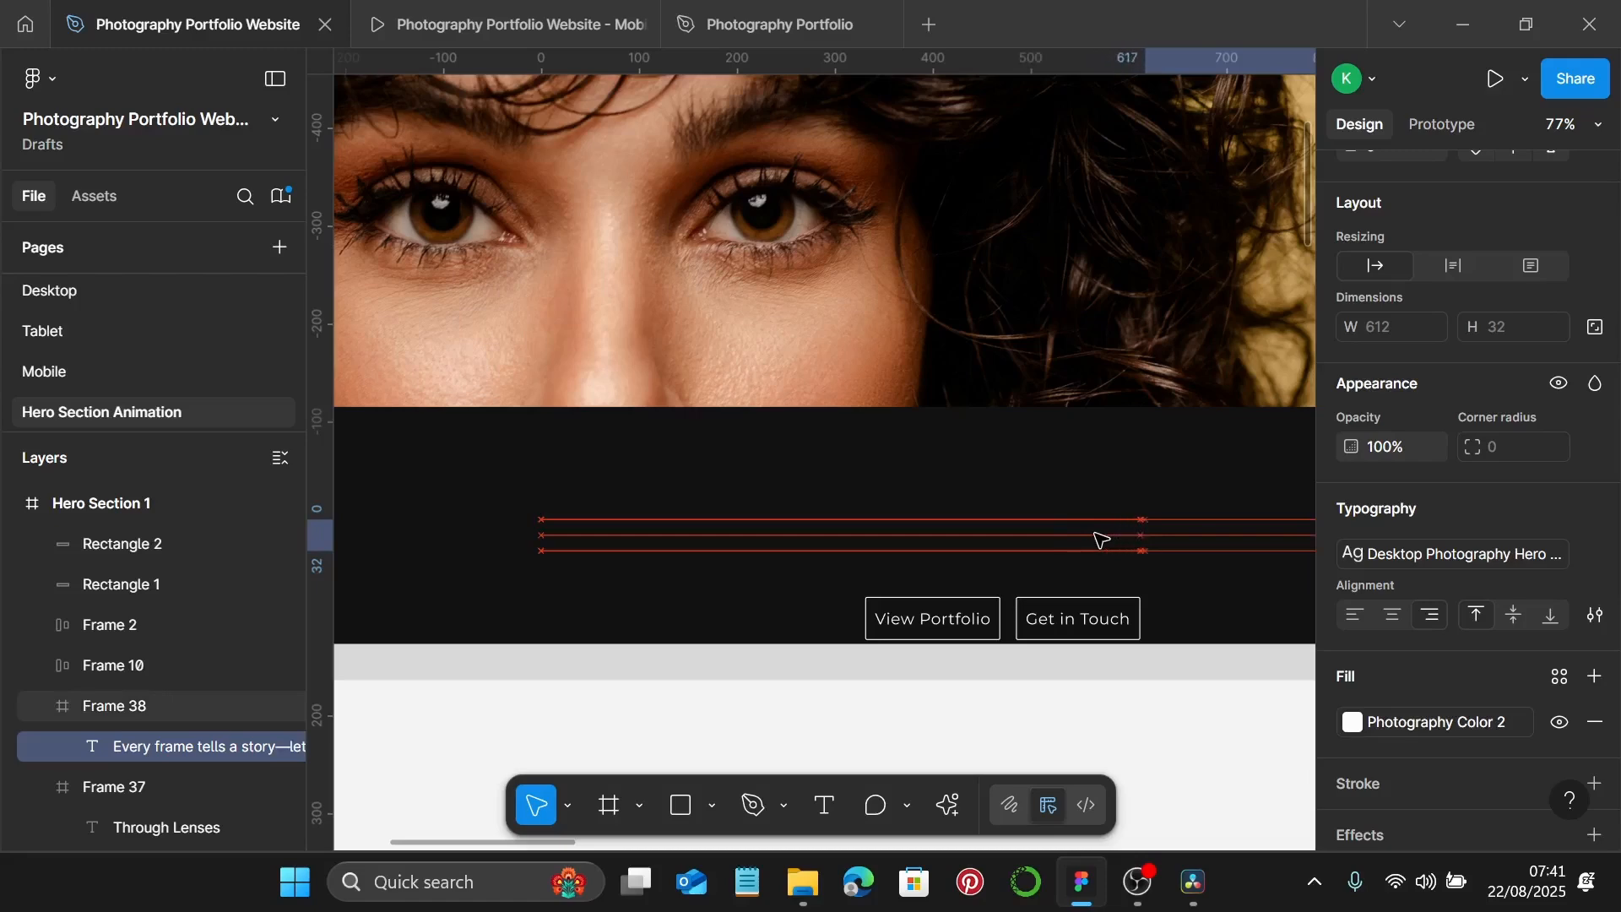
Group the View Portfolio and Get in Touch buttons and wrap the group in a clipping frame.
{"action": "left_click", "coordinate": [977, 622]}
{"action": "left_click", "coordinate": [1088, 638], "text": "shift"}
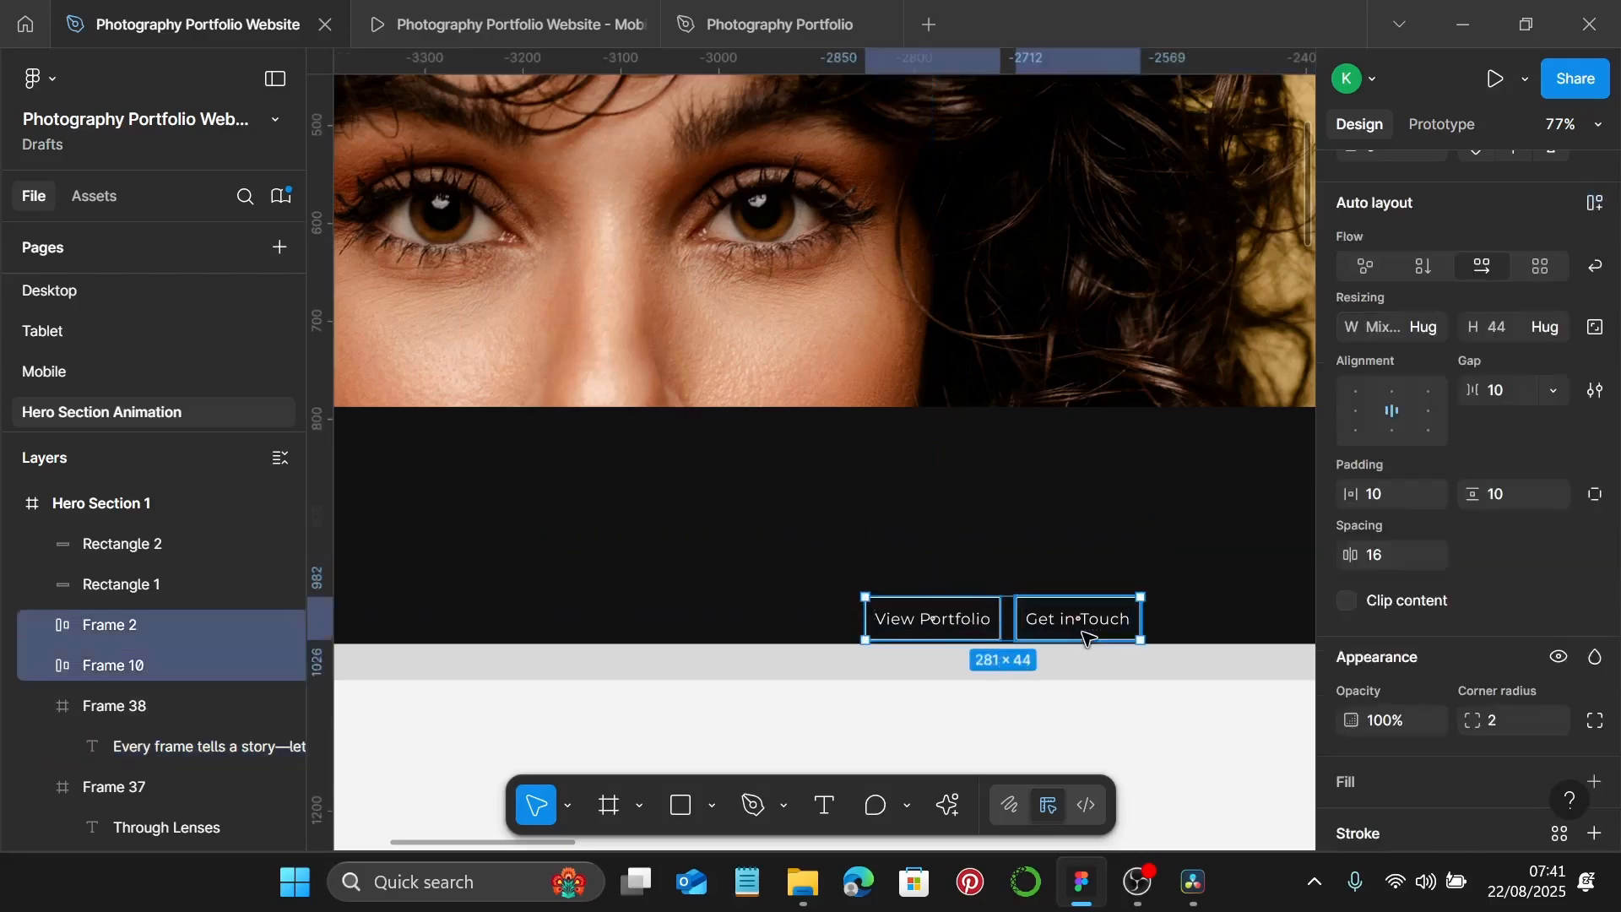
{"action": "key", "text": "ctrl+g"}
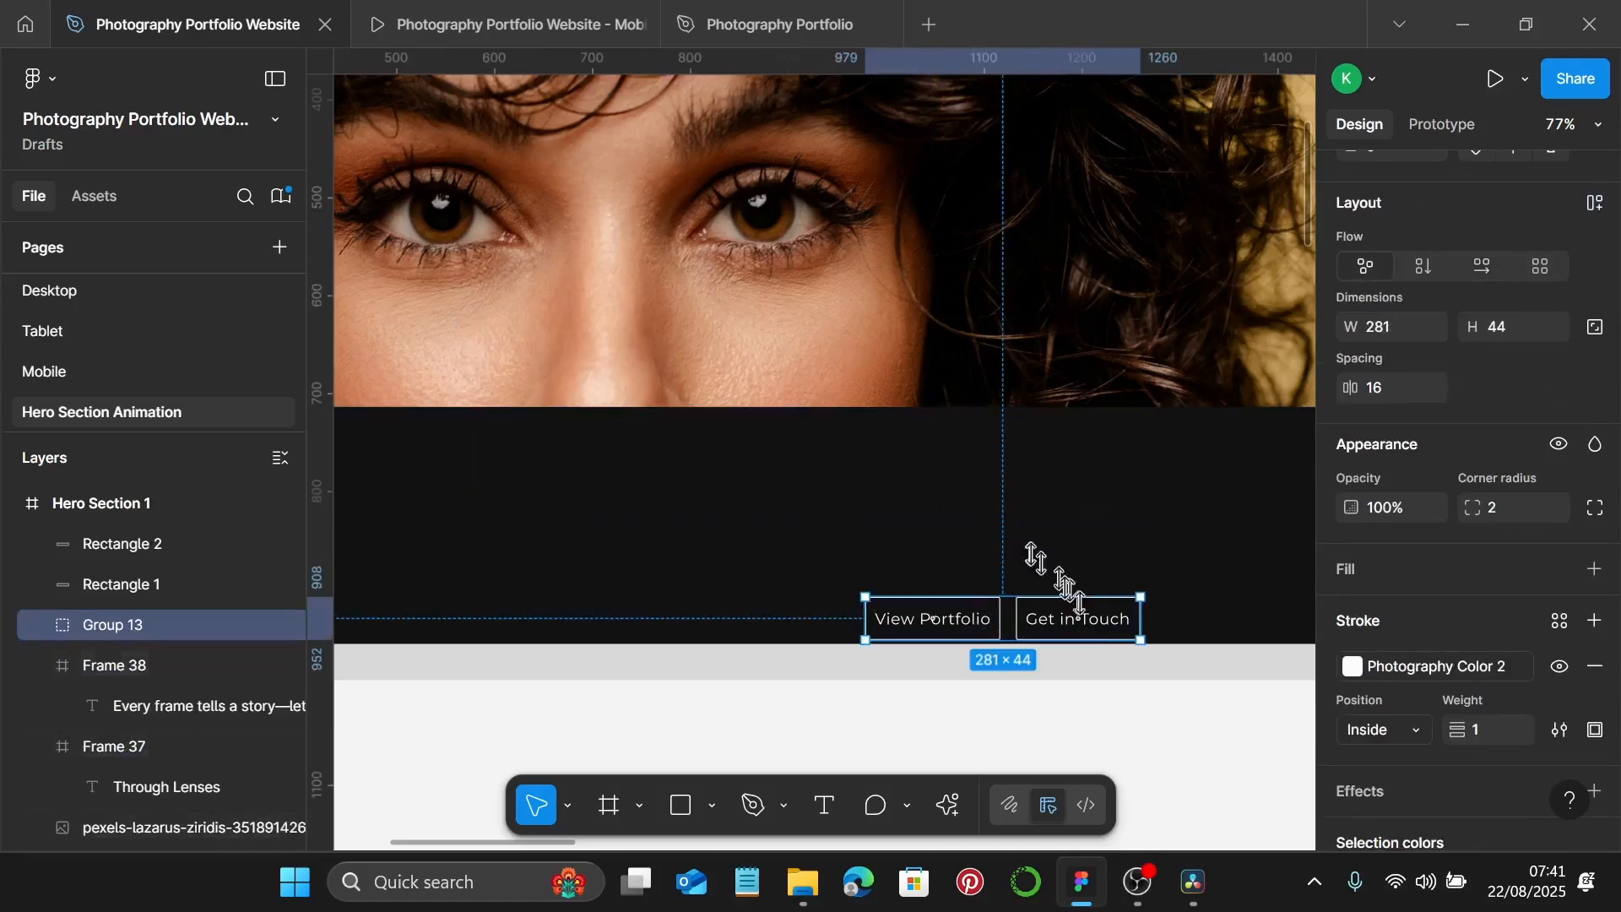
{"action": "right_click", "coordinate": [1066, 605]}
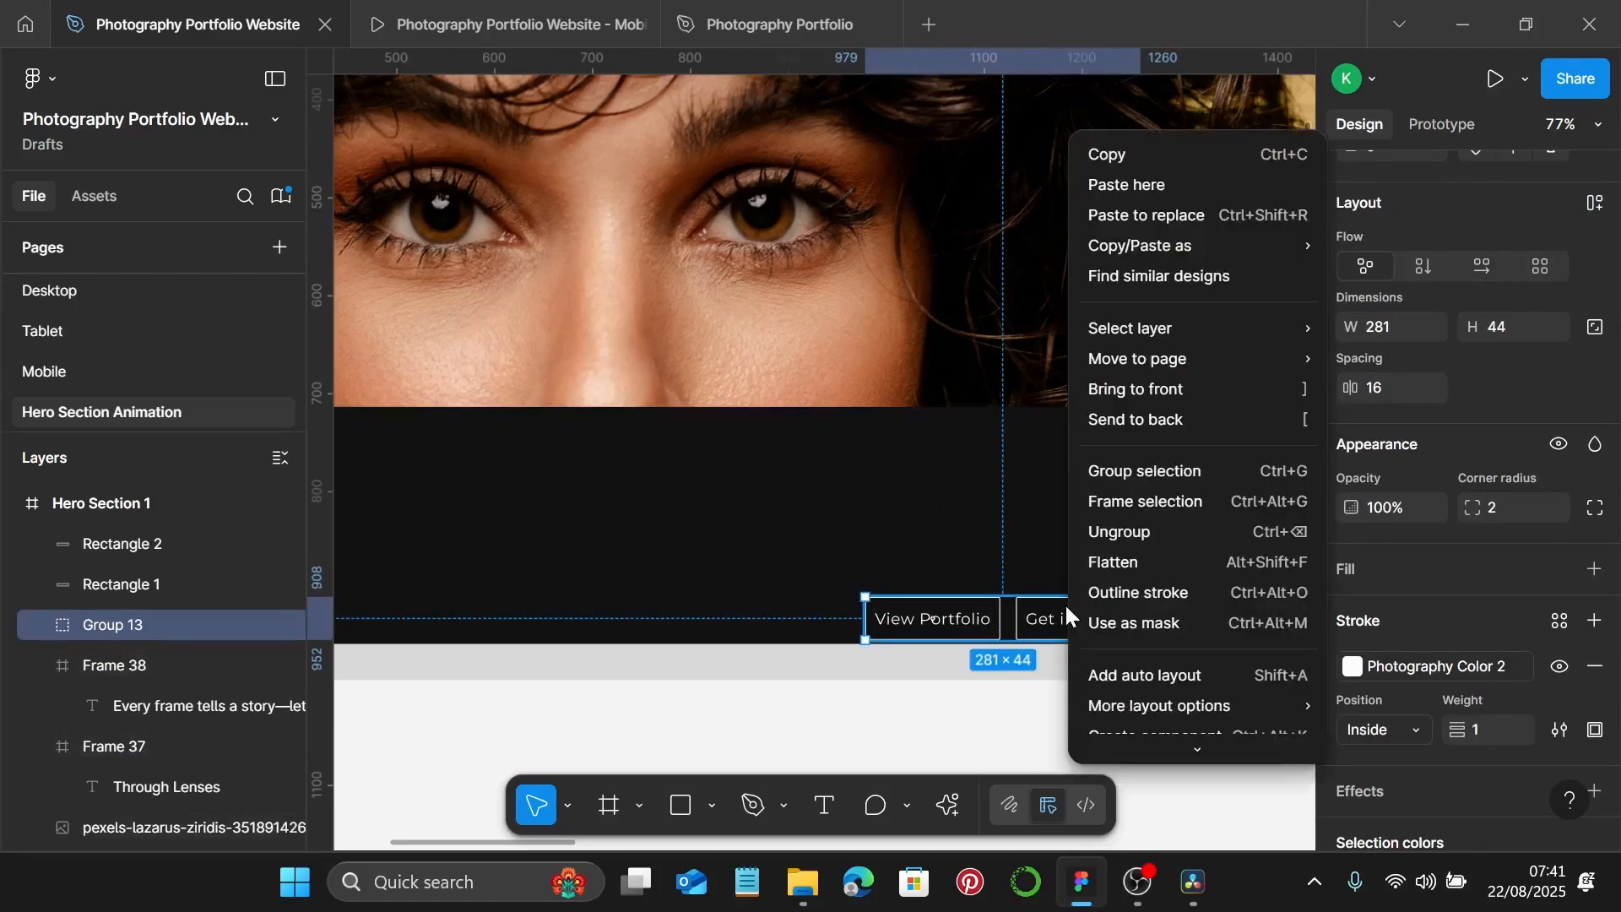
{"action": "left_click", "coordinate": [1173, 504]}
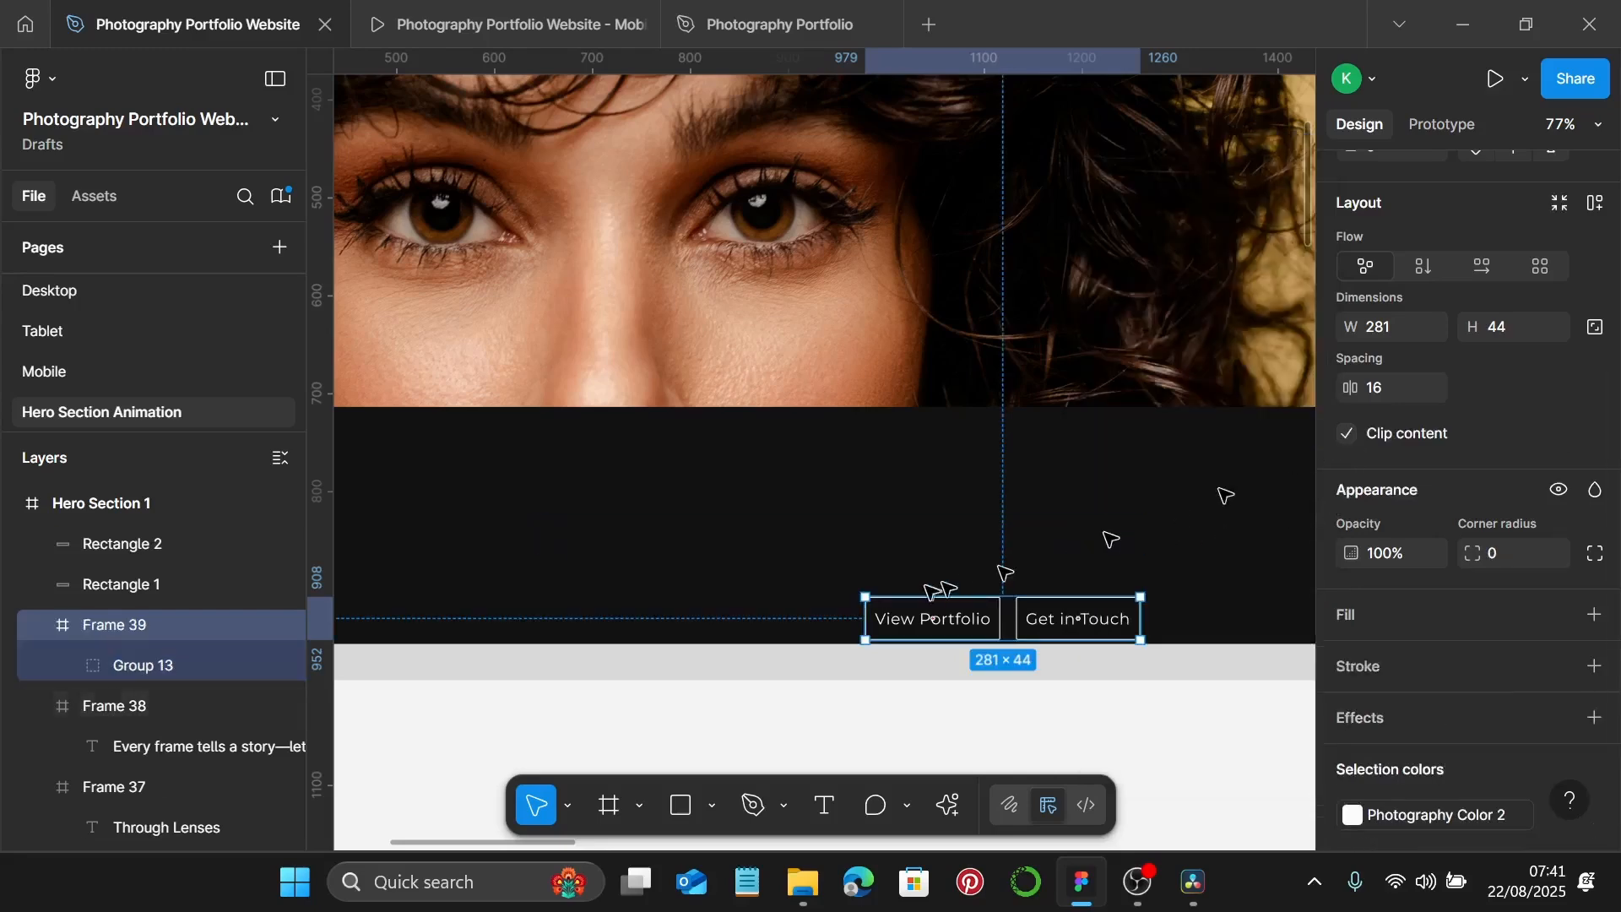
Move the grouped buttons straight right inside their frame until they are fully clipped beyond its right edge.
{"action": "left_click", "coordinate": [919, 625]}
{"action": "left_click_drag", "start_coordinate": [897, 626], "coordinate": [1133, 629]}
{"action": "left_click", "coordinate": [1131, 626]}
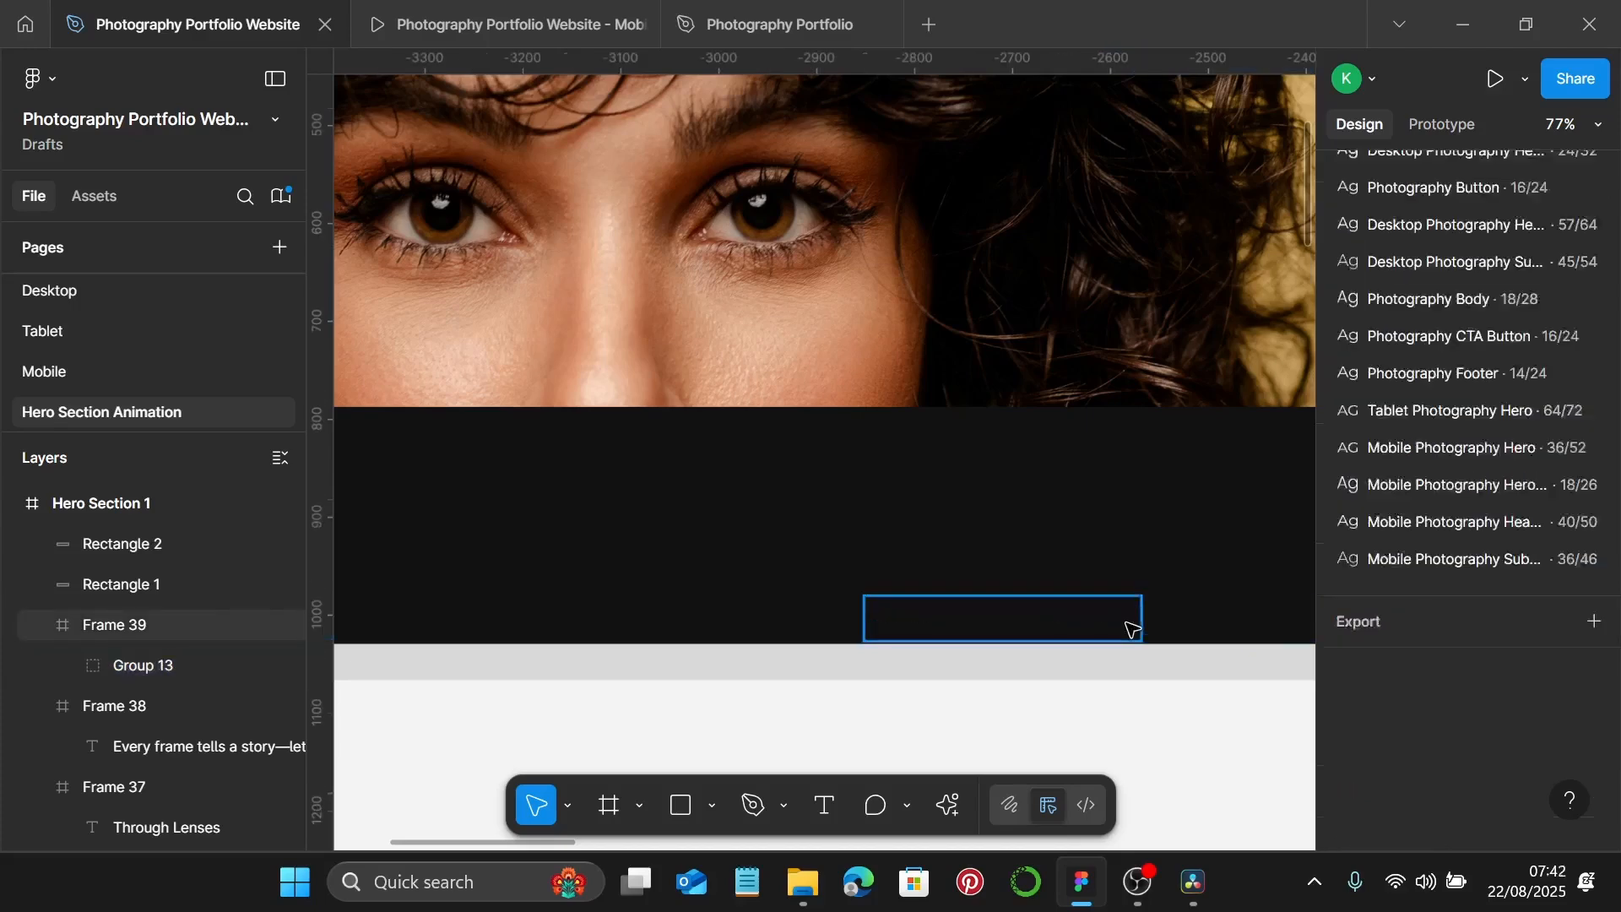
Extend the portrait image's crop upward and downward to about 1440 × 833 and apply it.
{"action": "scroll", "coordinate": [1077, 583], "scroll_direction": "down", "scroll_amount": 3}
{"action": "scroll", "coordinate": [1077, 583], "scroll_direction": "down", "scroll_amount": 3}
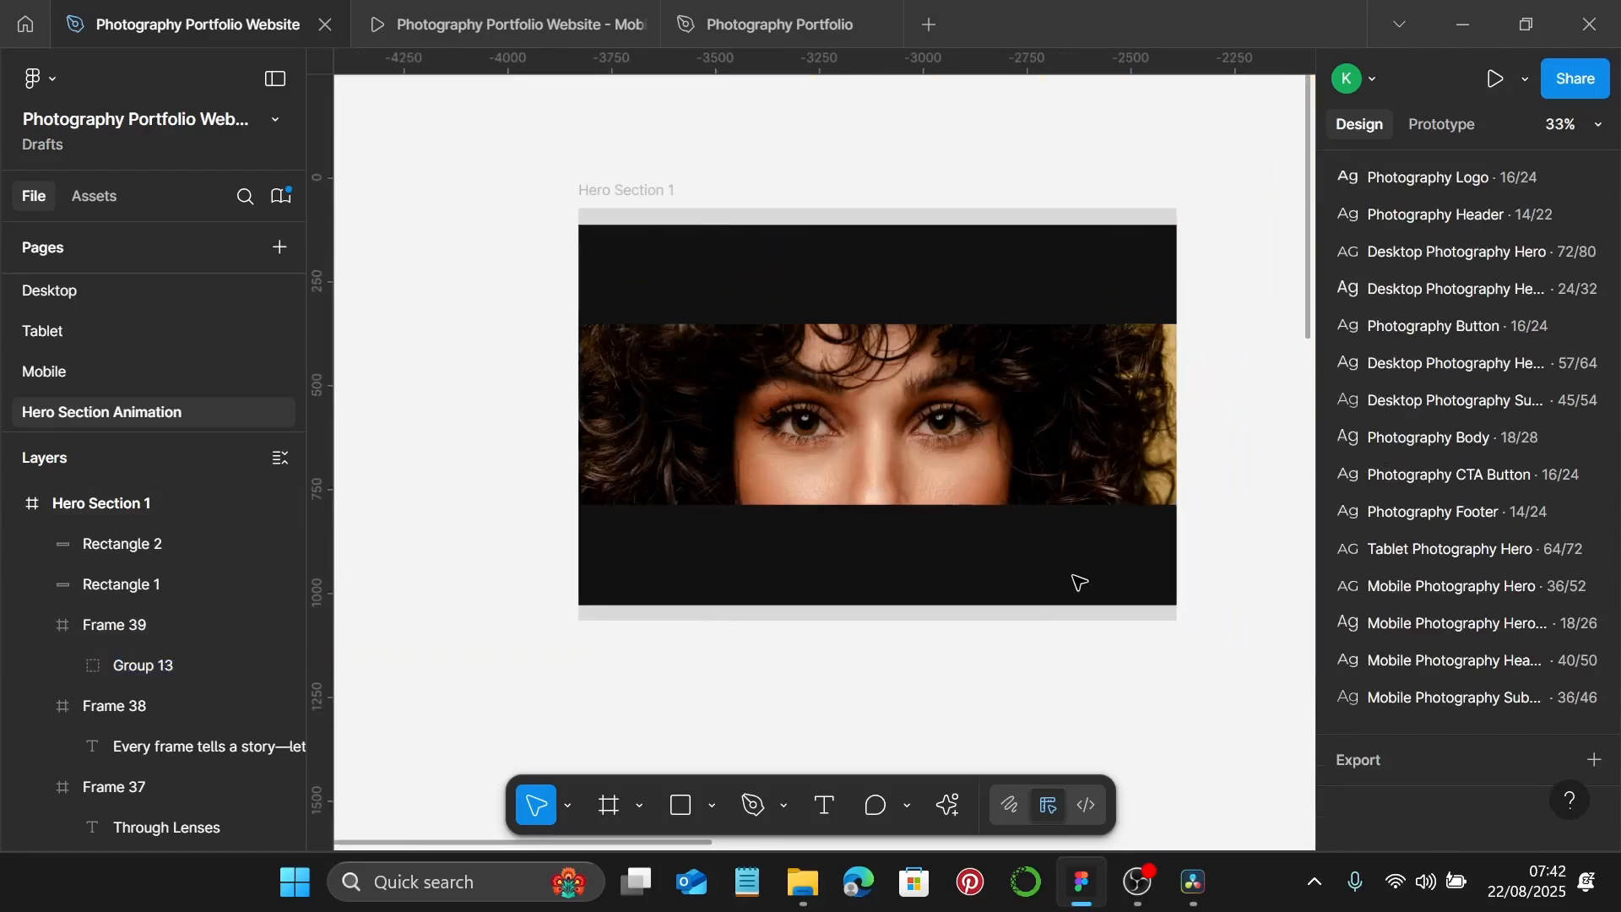
{"action": "left_click", "coordinate": [872, 427]}
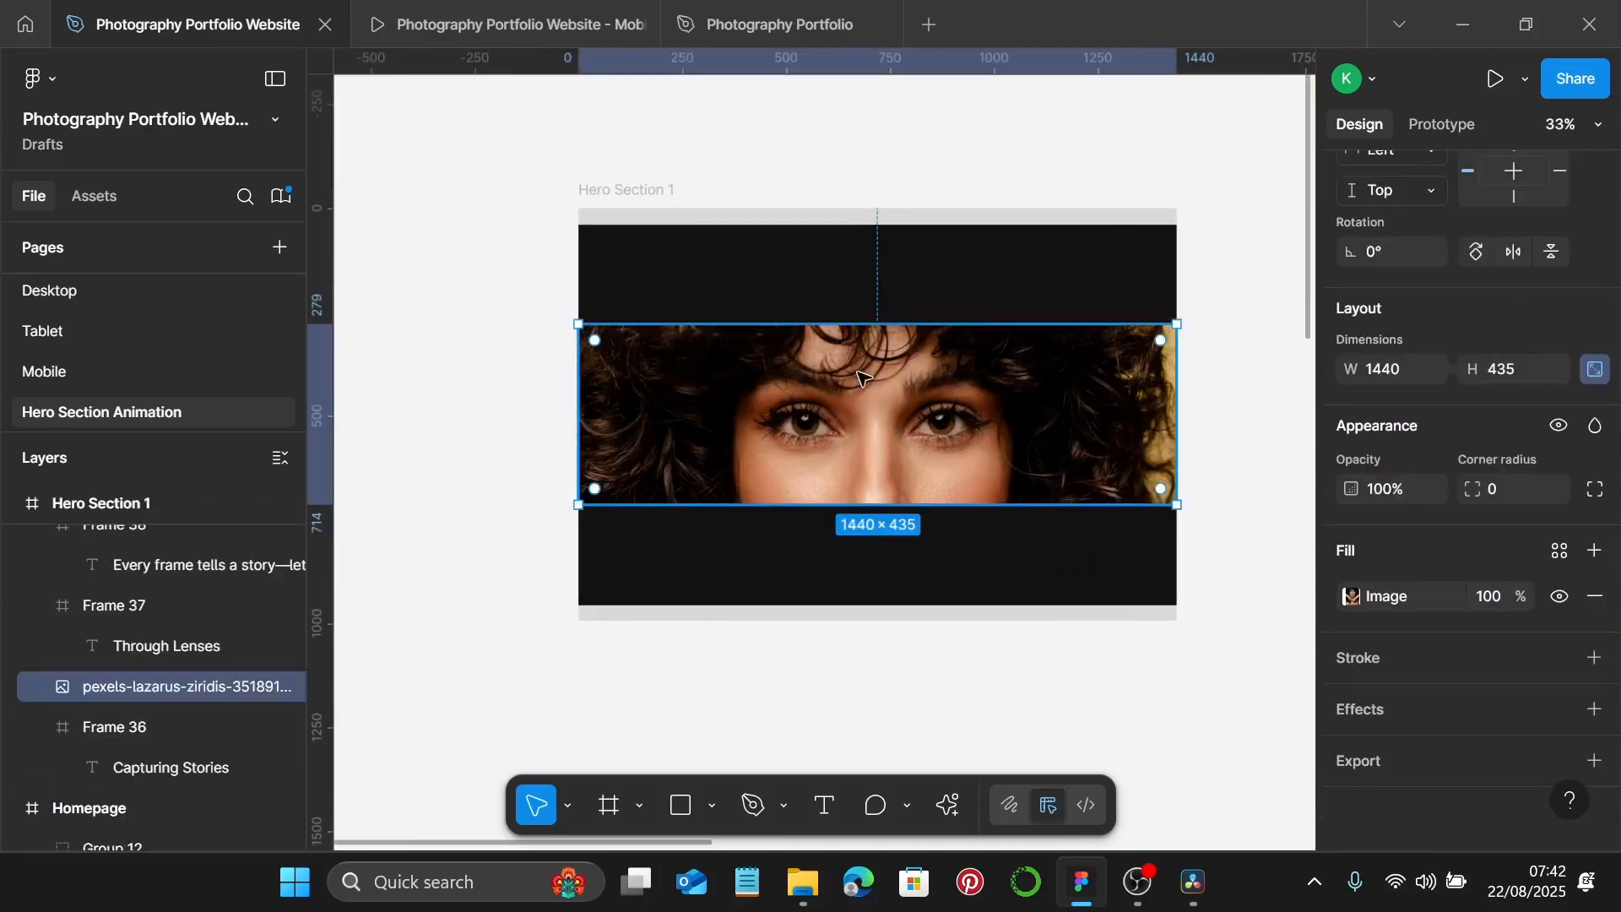
{"action": "double_click", "coordinate": [869, 422]}
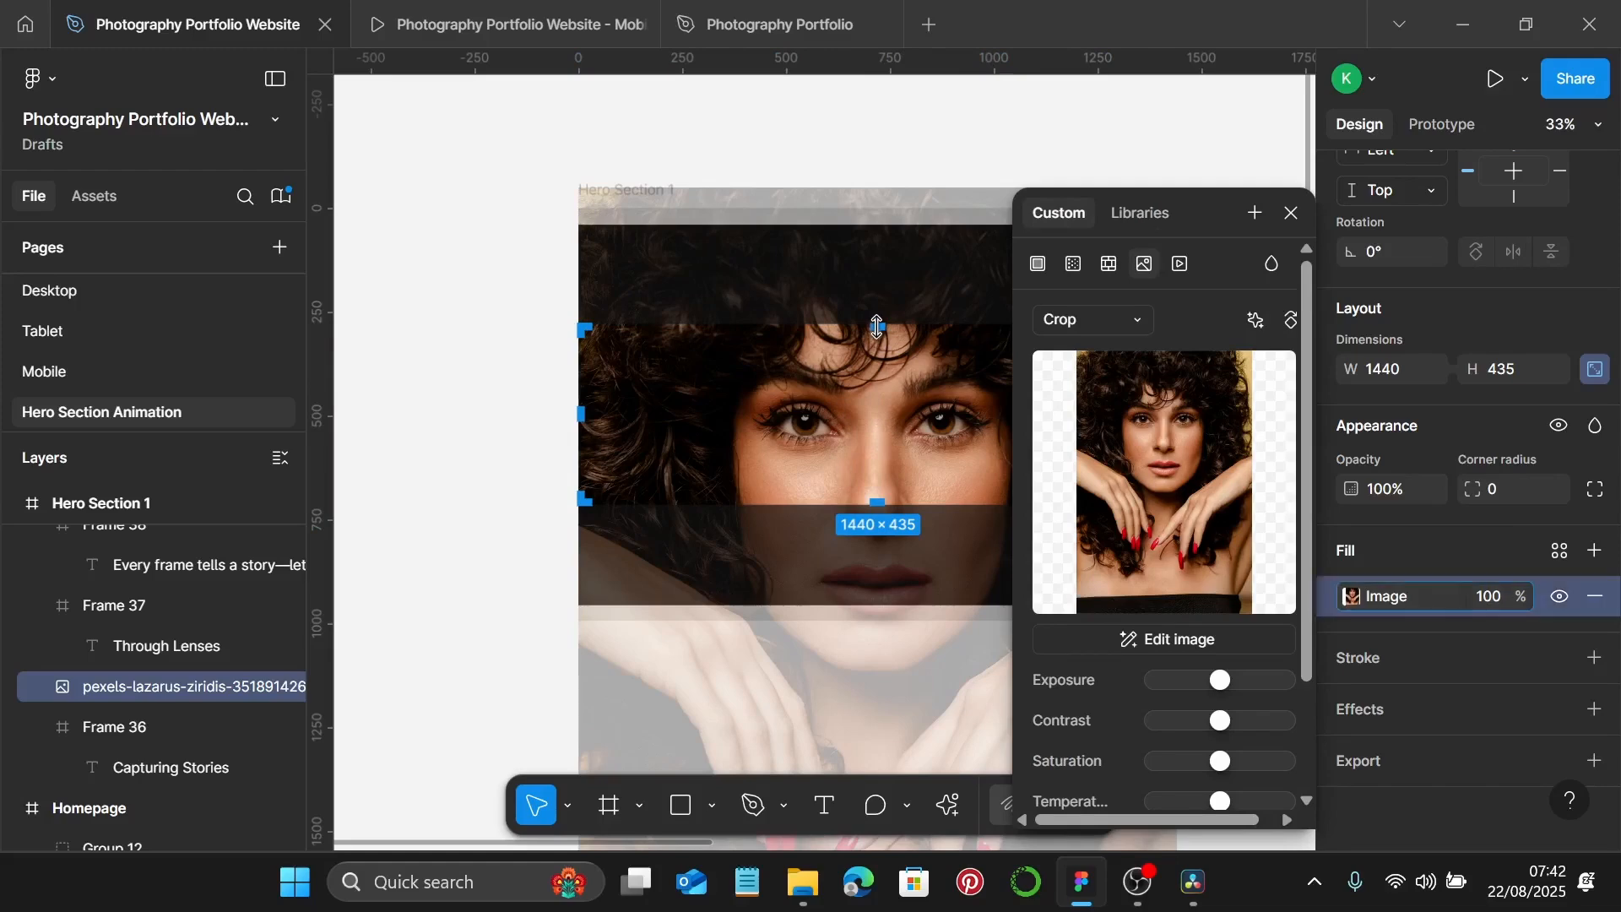
{"action": "left_click_drag", "start_coordinate": [878, 327], "coordinate": [885, 240]}
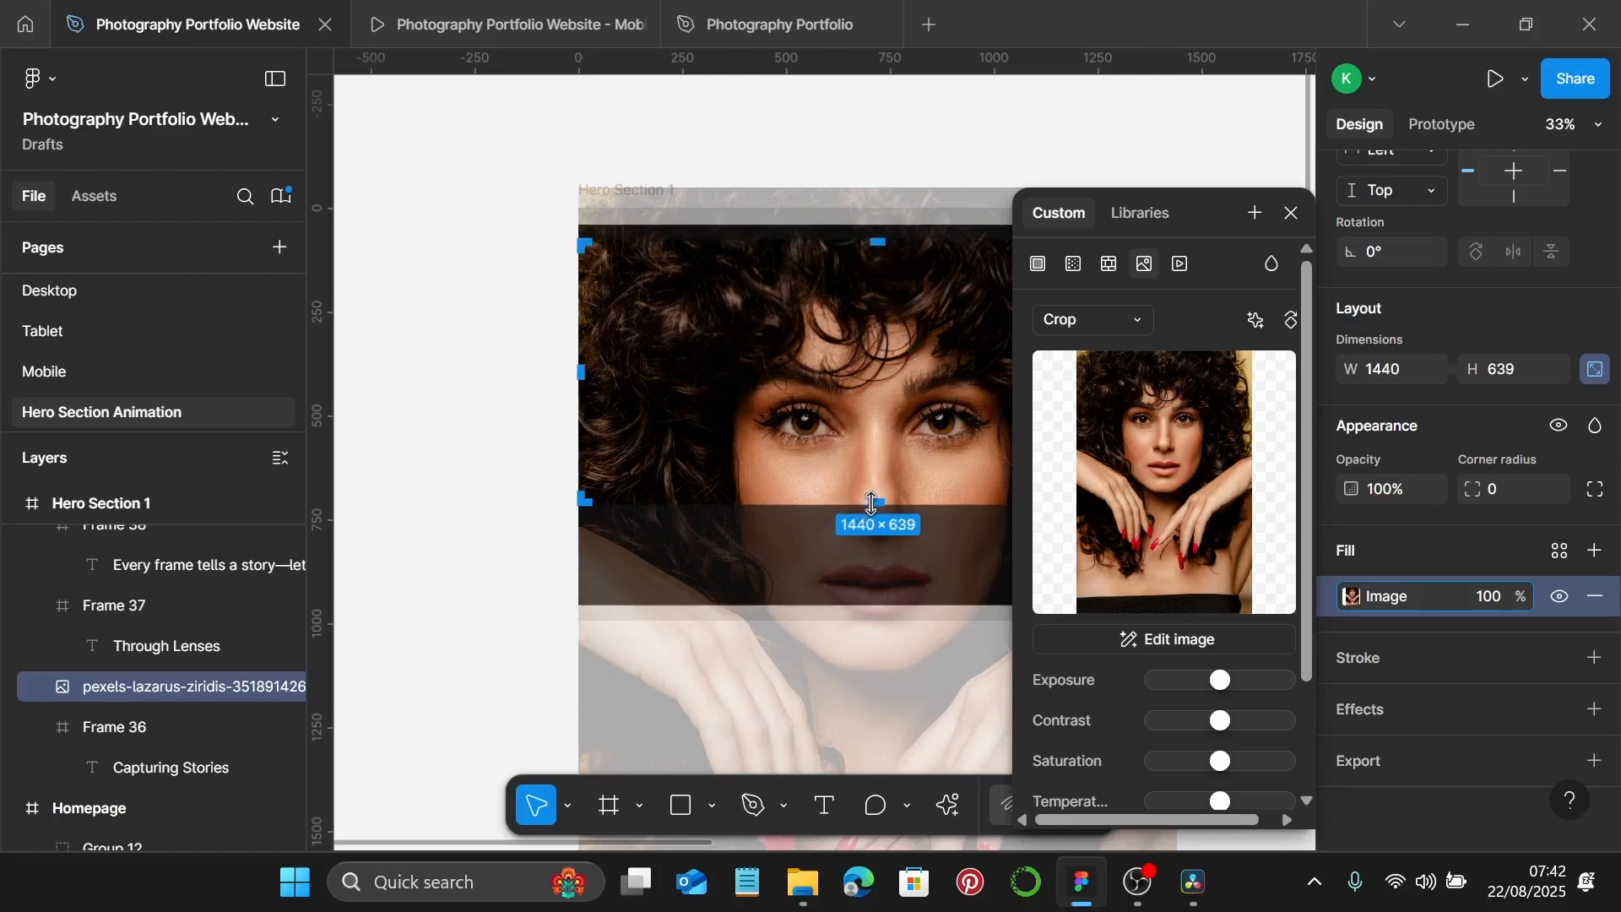
{"action": "left_click_drag", "start_coordinate": [872, 504], "coordinate": [870, 582]}
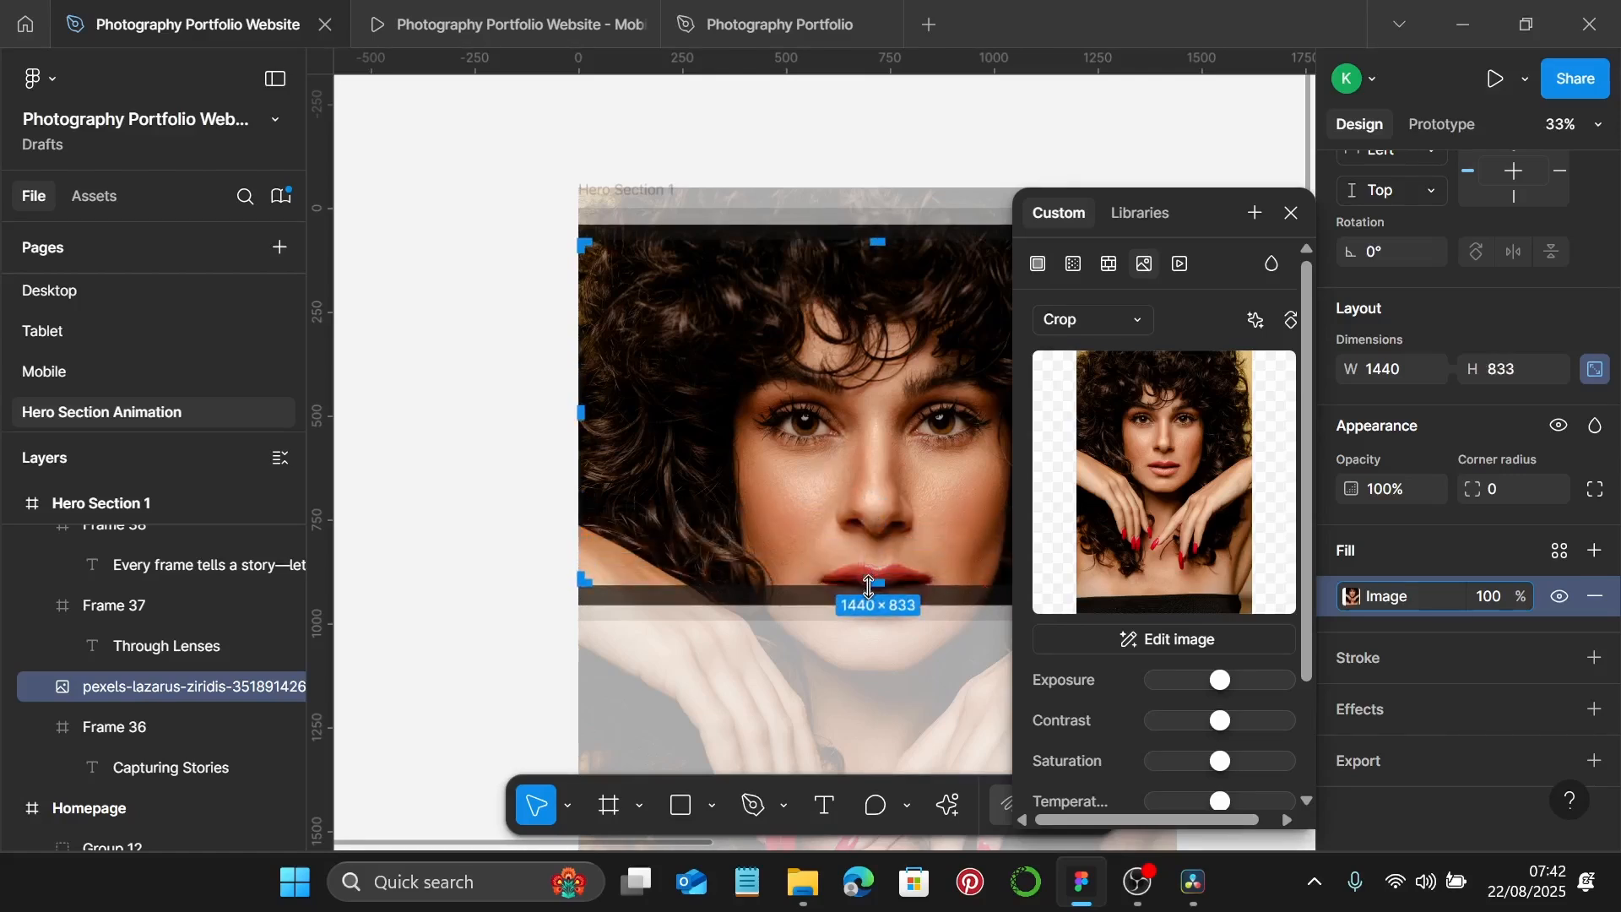
{"action": "key", "text": "Return"}
{"action": "left_click", "coordinate": [1237, 178]}
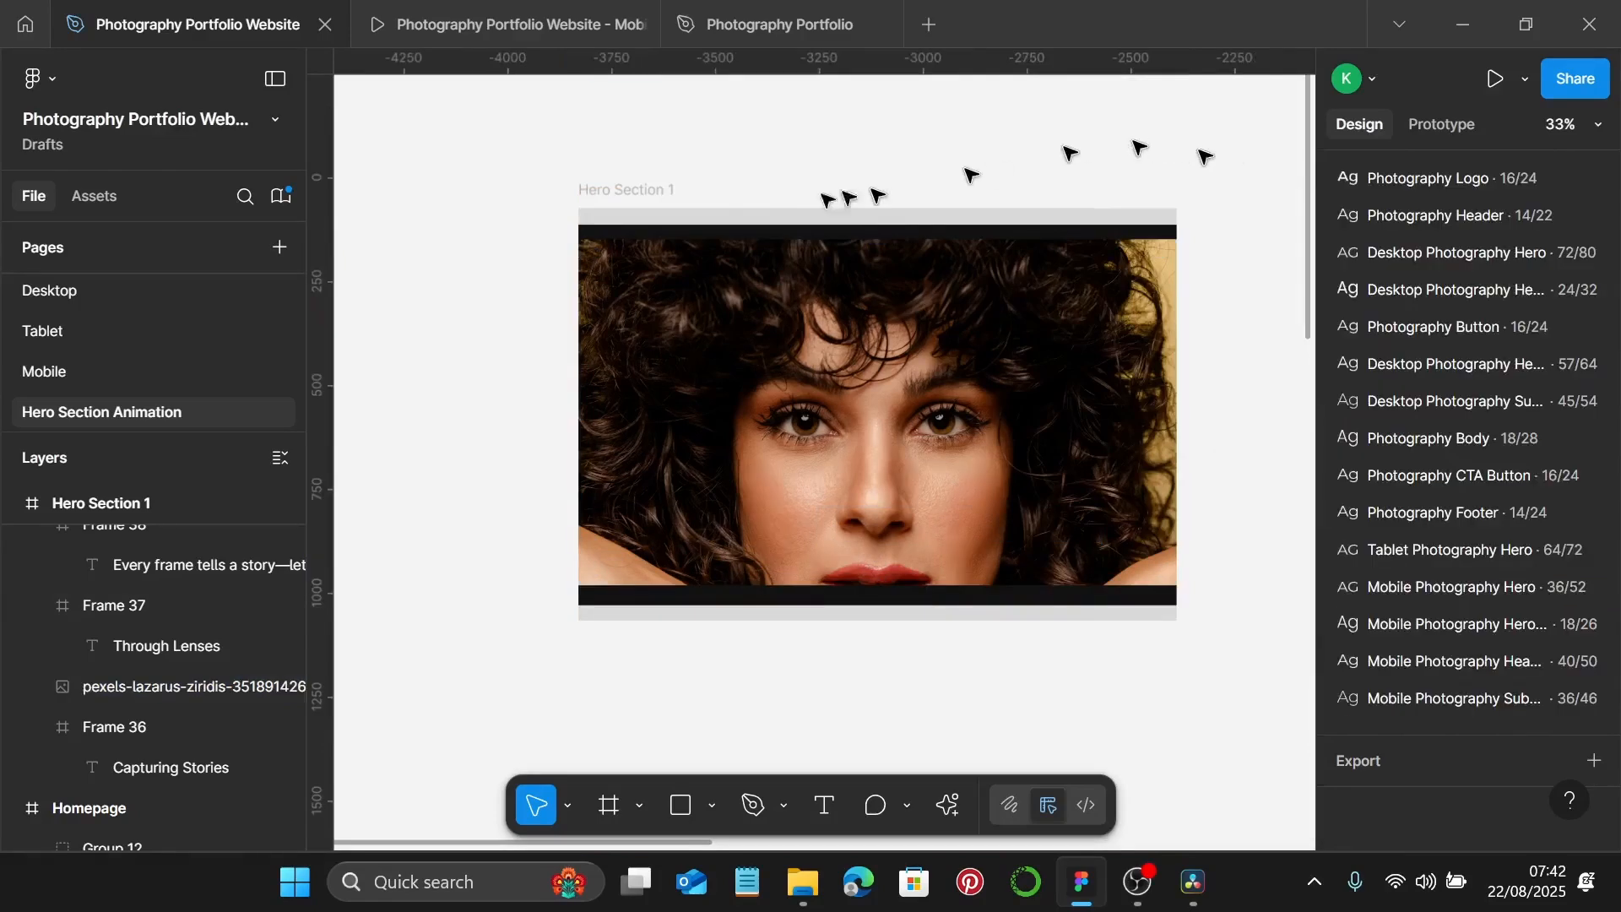
Convert the Hero Section 1 frame into a component.
{"action": "left_click", "coordinate": [639, 192]}
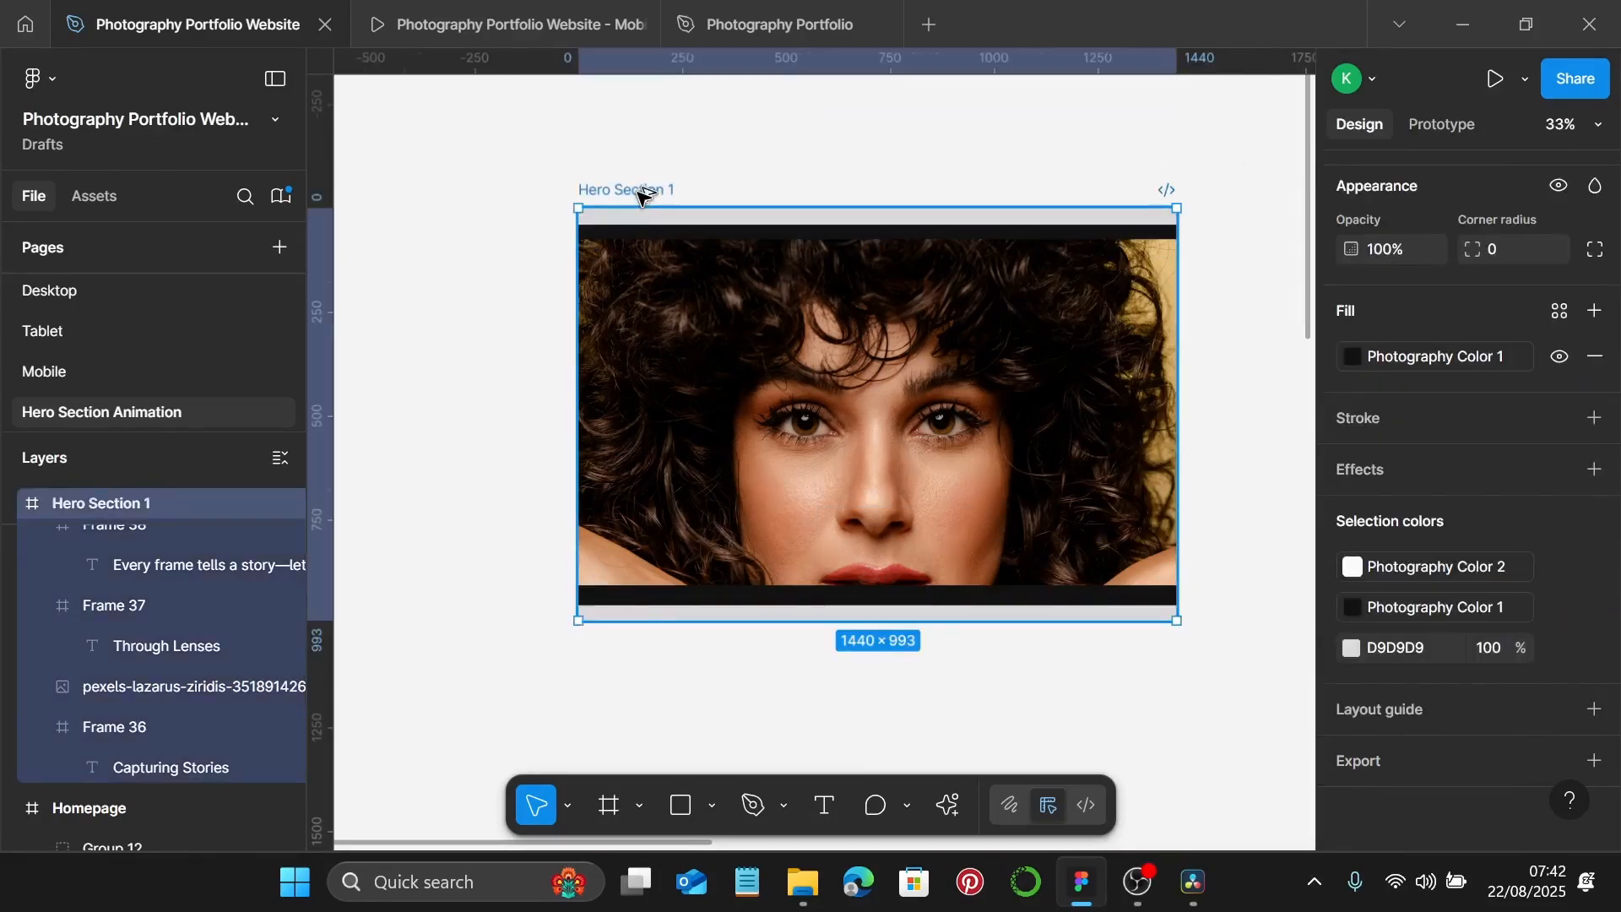
{"action": "key", "text": "ctrl+alt+k"}
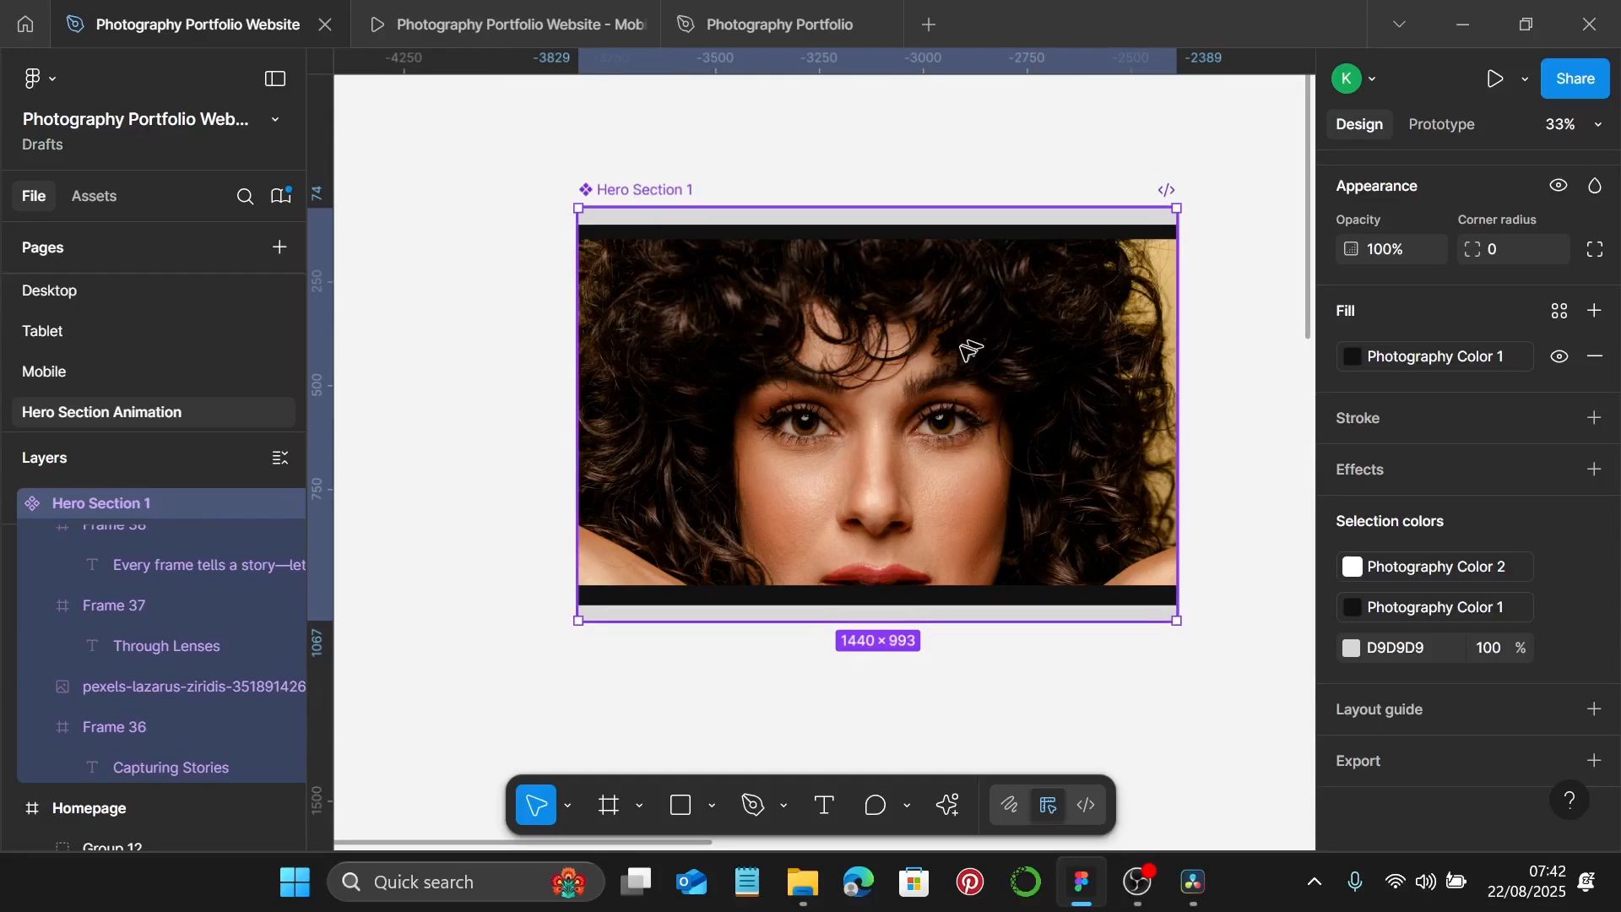
{"action": "scroll", "coordinate": [945, 591], "scroll_direction": "down", "scroll_amount": 1}
{"action": "scroll", "coordinate": [949, 579], "scroll_direction": "up", "scroll_amount": 5}
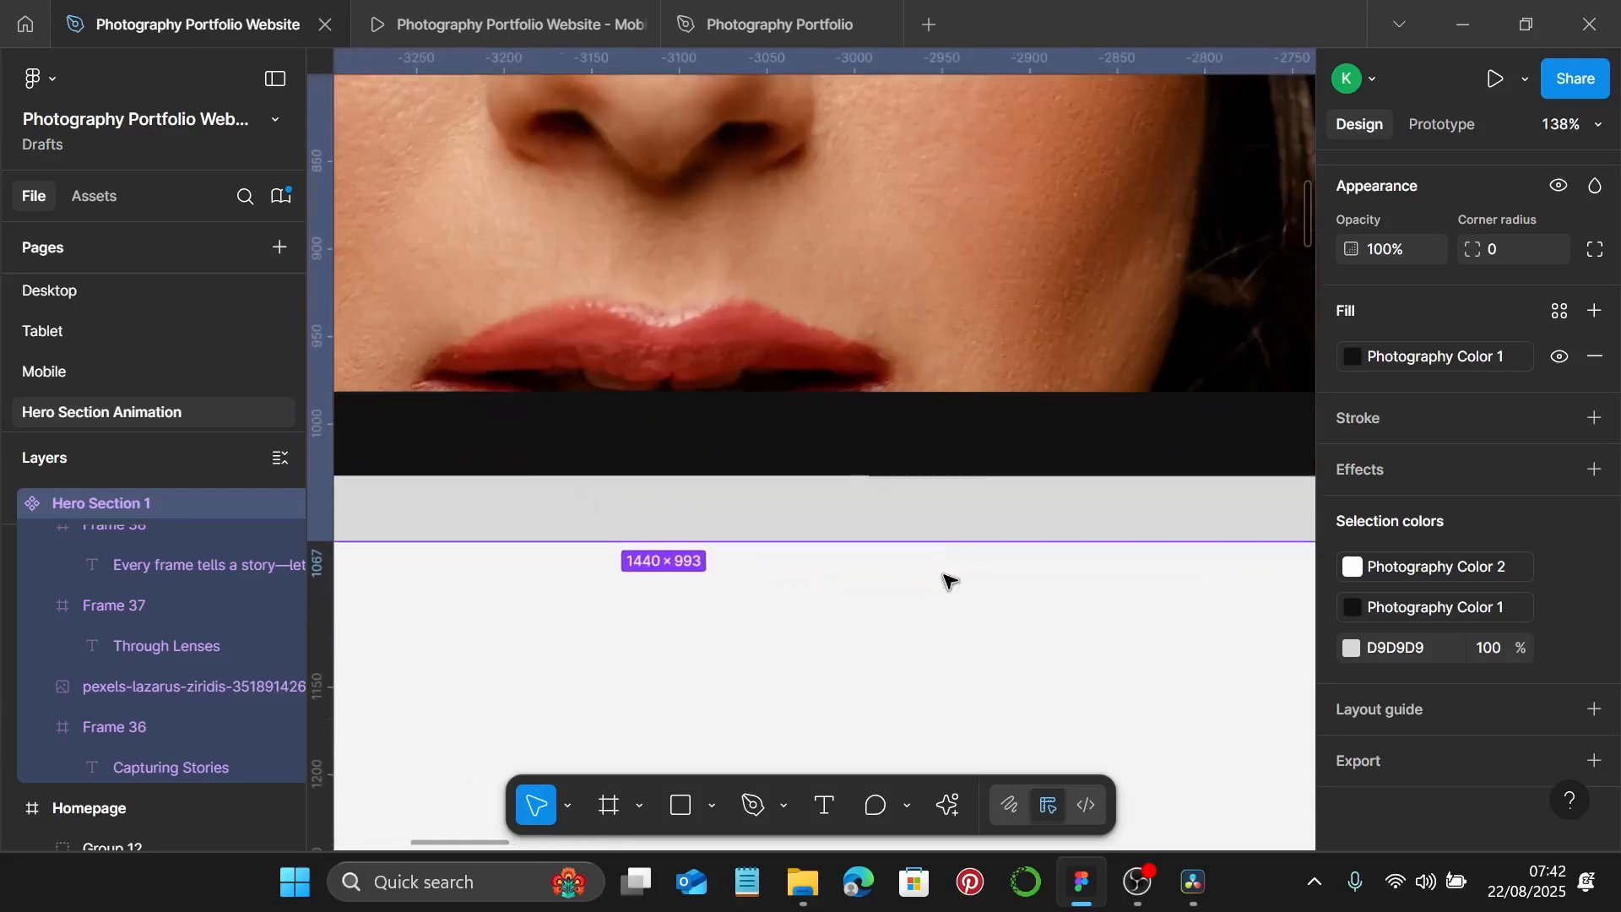
Extend the portrait image's crop downward and upward to about 1440 × 917 inside the hero component and apply it.
{"action": "double_click", "coordinate": [999, 310]}
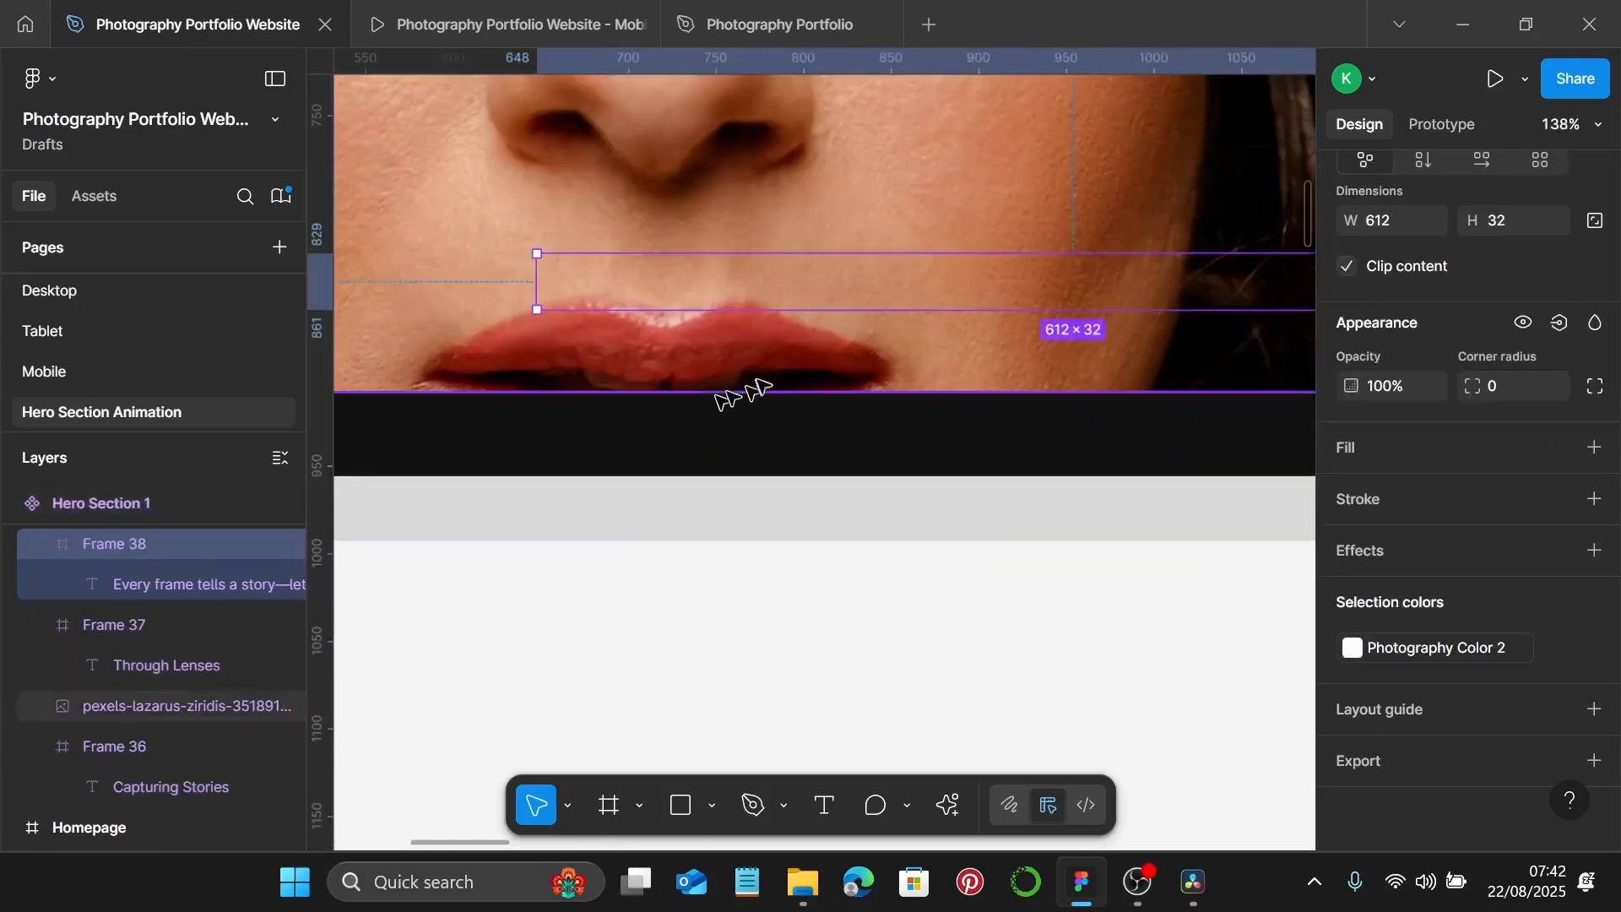
{"action": "left_click", "coordinate": [648, 197]}
{"action": "left_click", "coordinate": [502, 286]}
{"action": "double_click", "coordinate": [503, 290]}
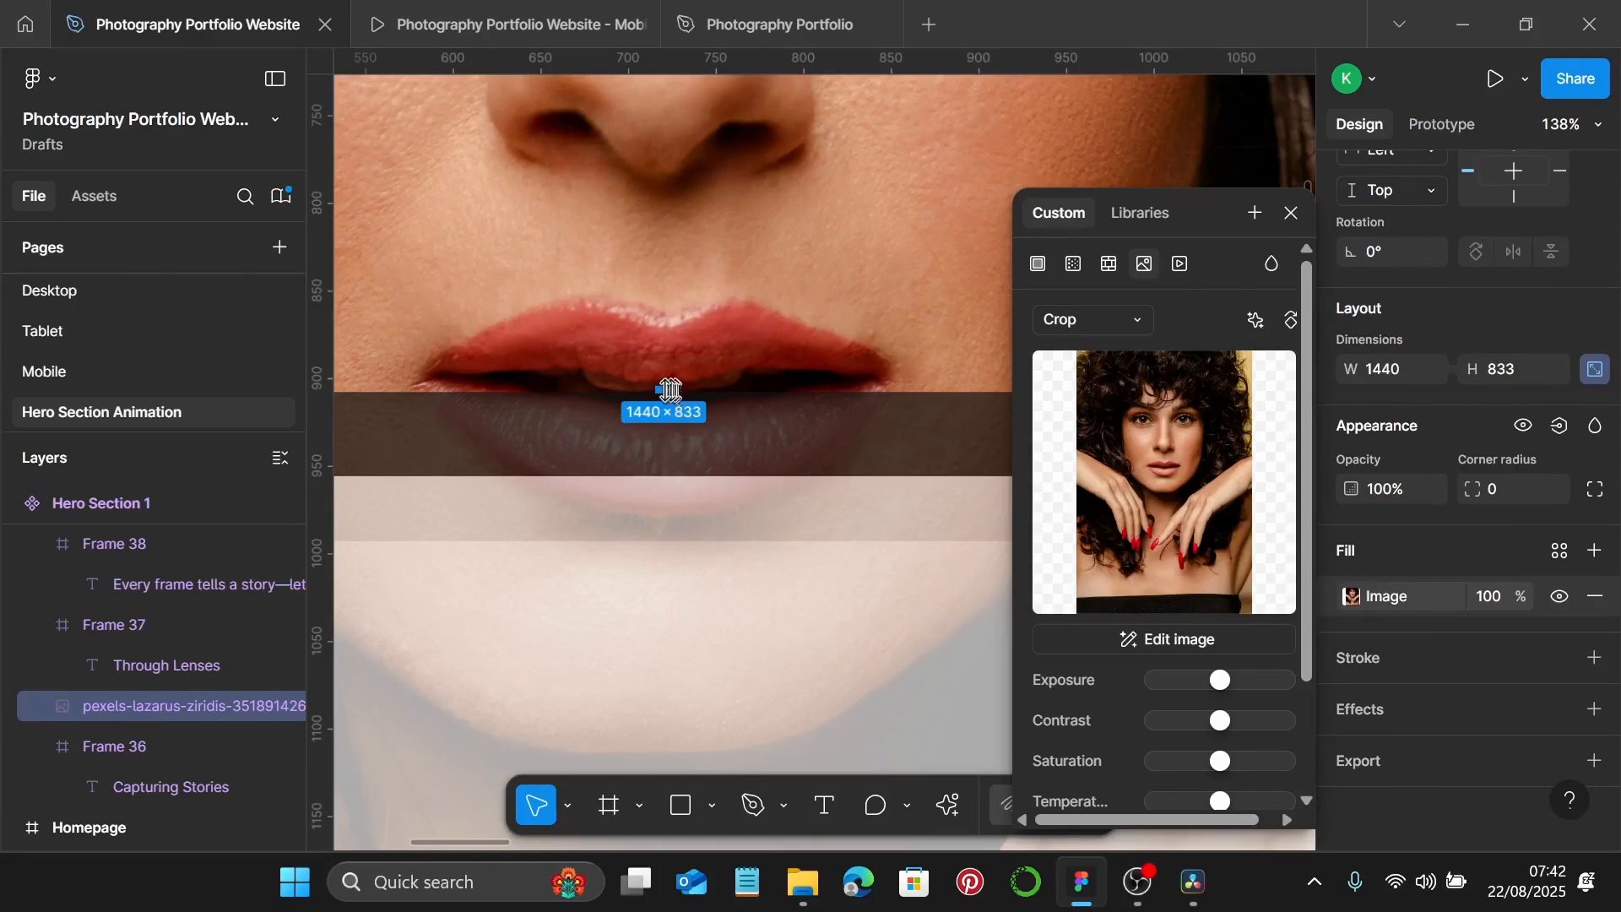
{"action": "left_click_drag", "start_coordinate": [666, 391], "coordinate": [666, 478]}
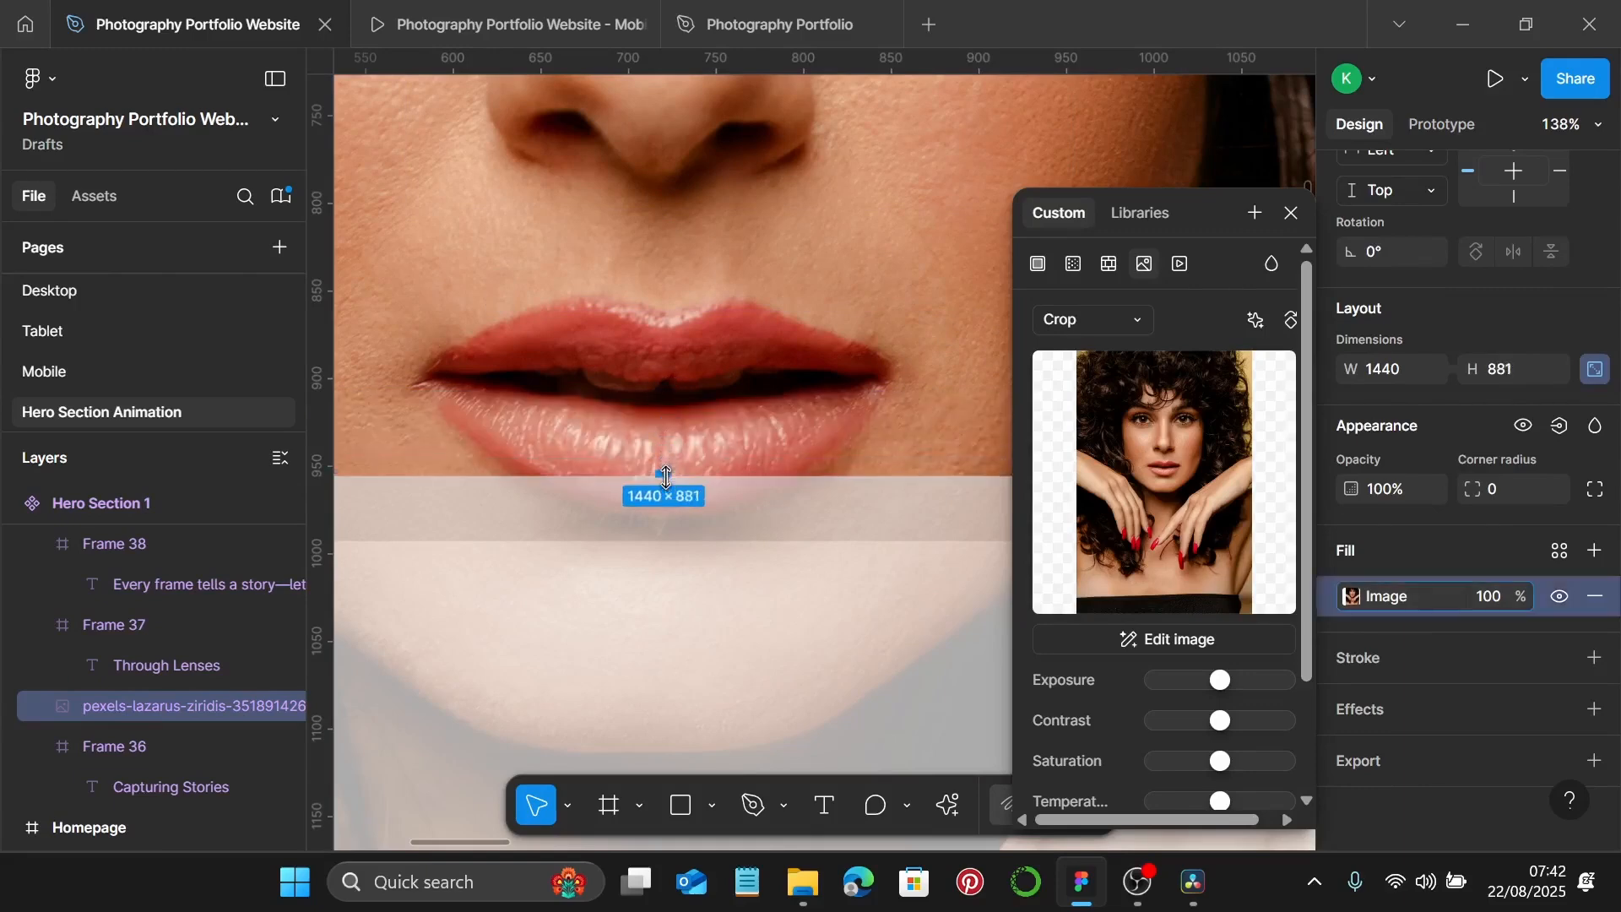
{"action": "scroll", "coordinate": [666, 477], "scroll_direction": "down", "scroll_amount": 5}
{"action": "scroll", "coordinate": [670, 466], "scroll_direction": "up", "scroll_amount": 4}
{"action": "scroll", "coordinate": [673, 259], "scroll_direction": "up", "scroll_amount": 2}
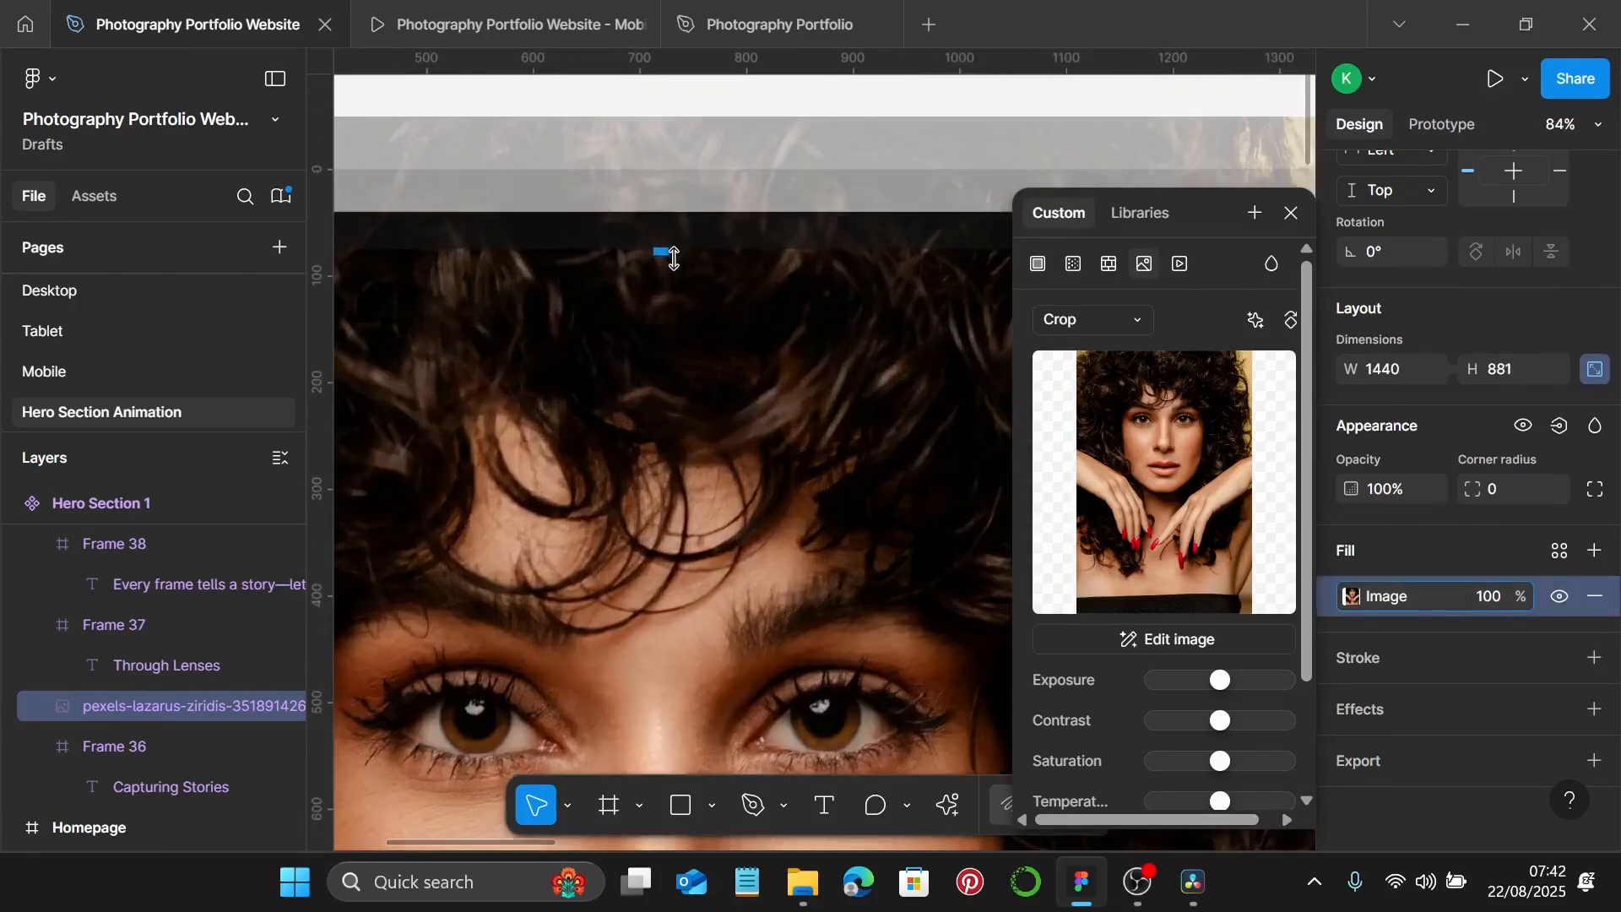
{"action": "left_click_drag", "start_coordinate": [673, 259], "coordinate": [668, 223]}
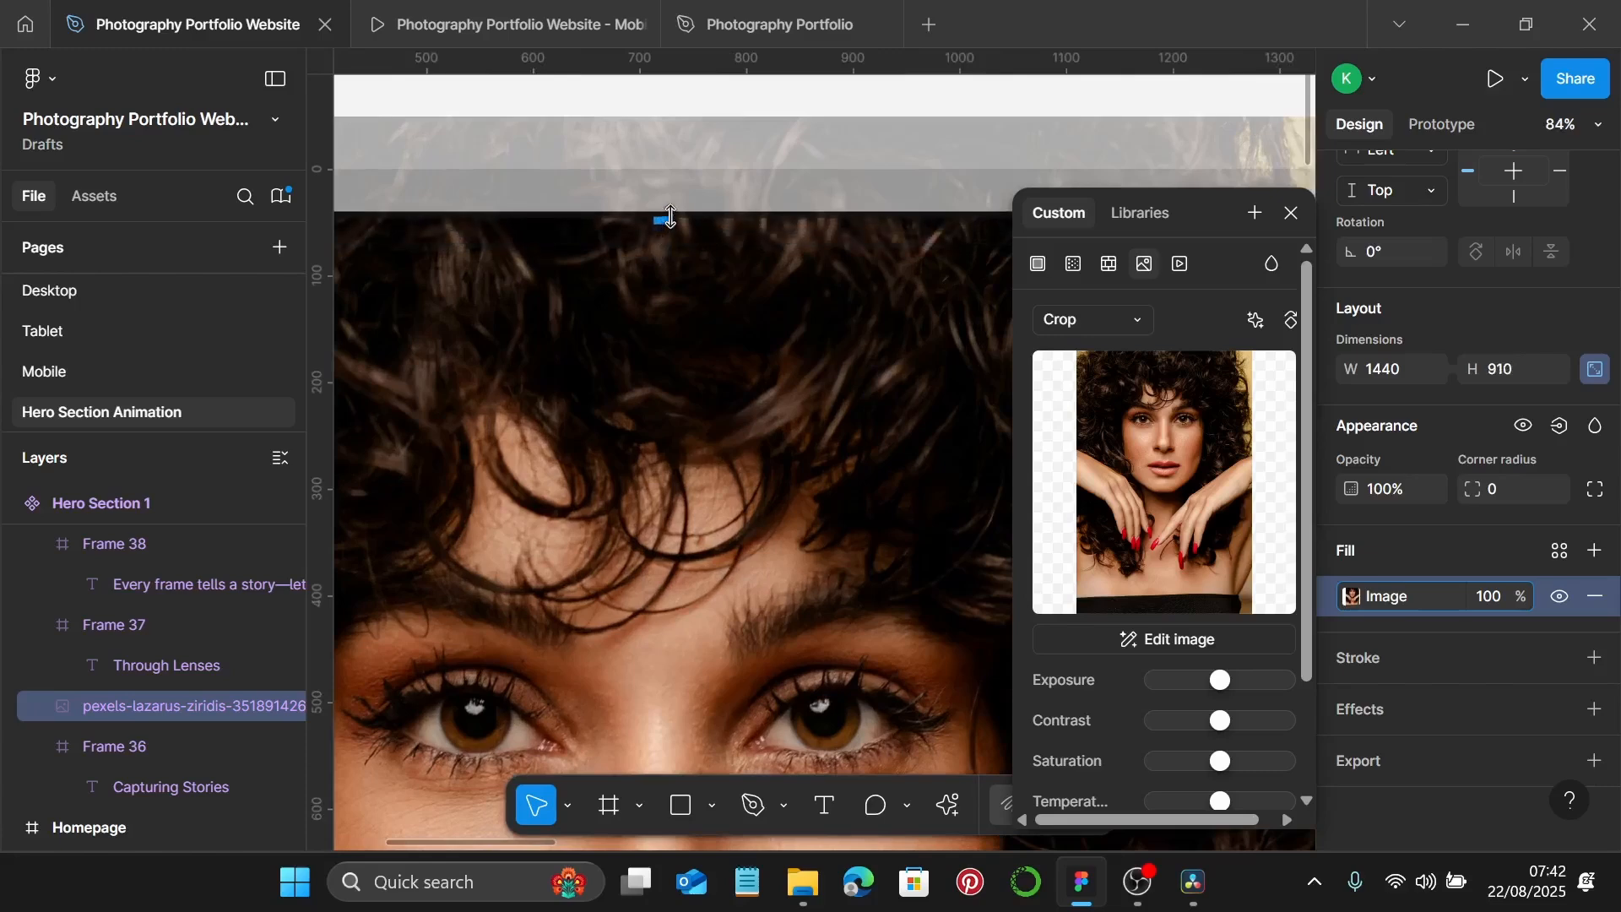
{"action": "scroll", "coordinate": [672, 211], "scroll_direction": "down", "scroll_amount": 5}
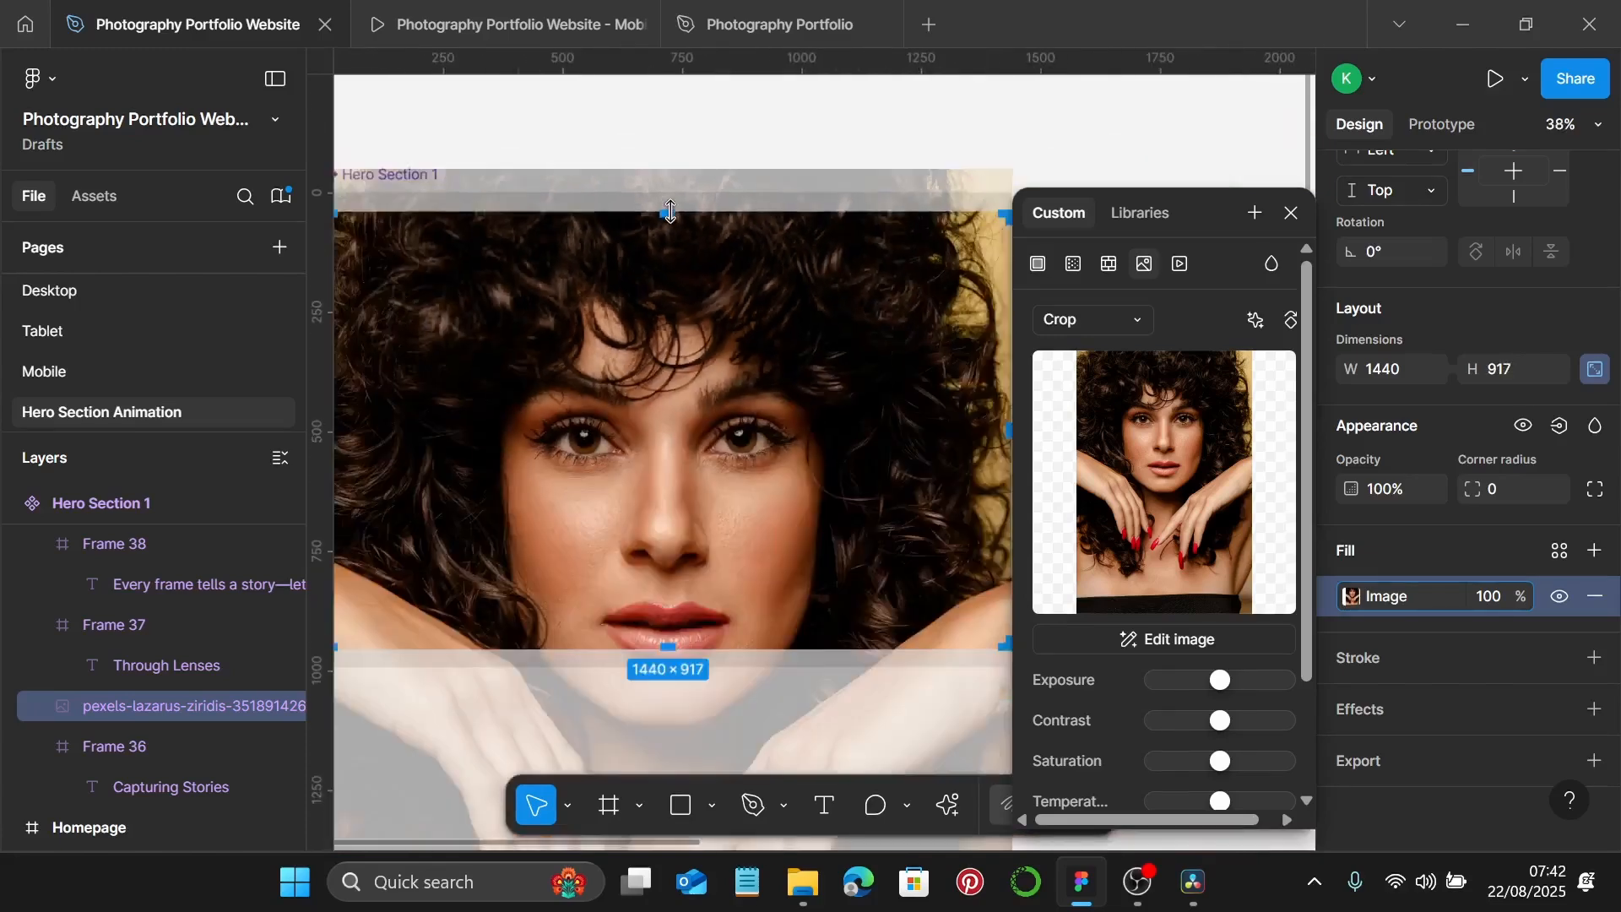
{"action": "key", "text": "Escape"}
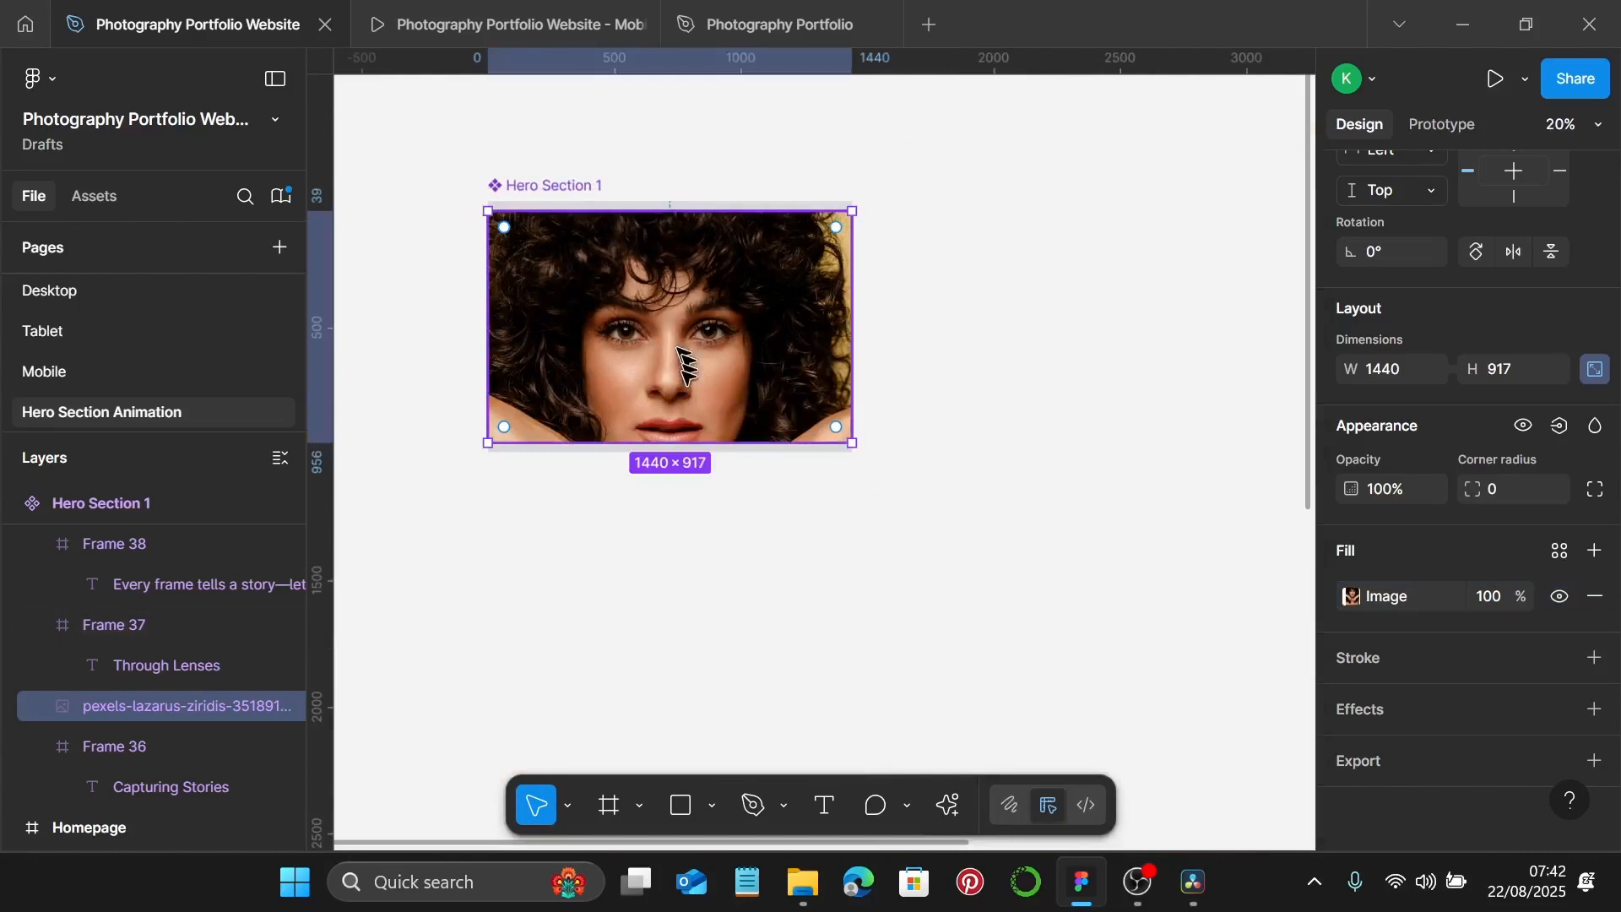
{"action": "scroll", "coordinate": [675, 355], "scroll_direction": "down", "scroll_amount": 1}
Add a second variant to the Hero Section 1 component.
{"action": "left_click", "coordinate": [524, 201]}
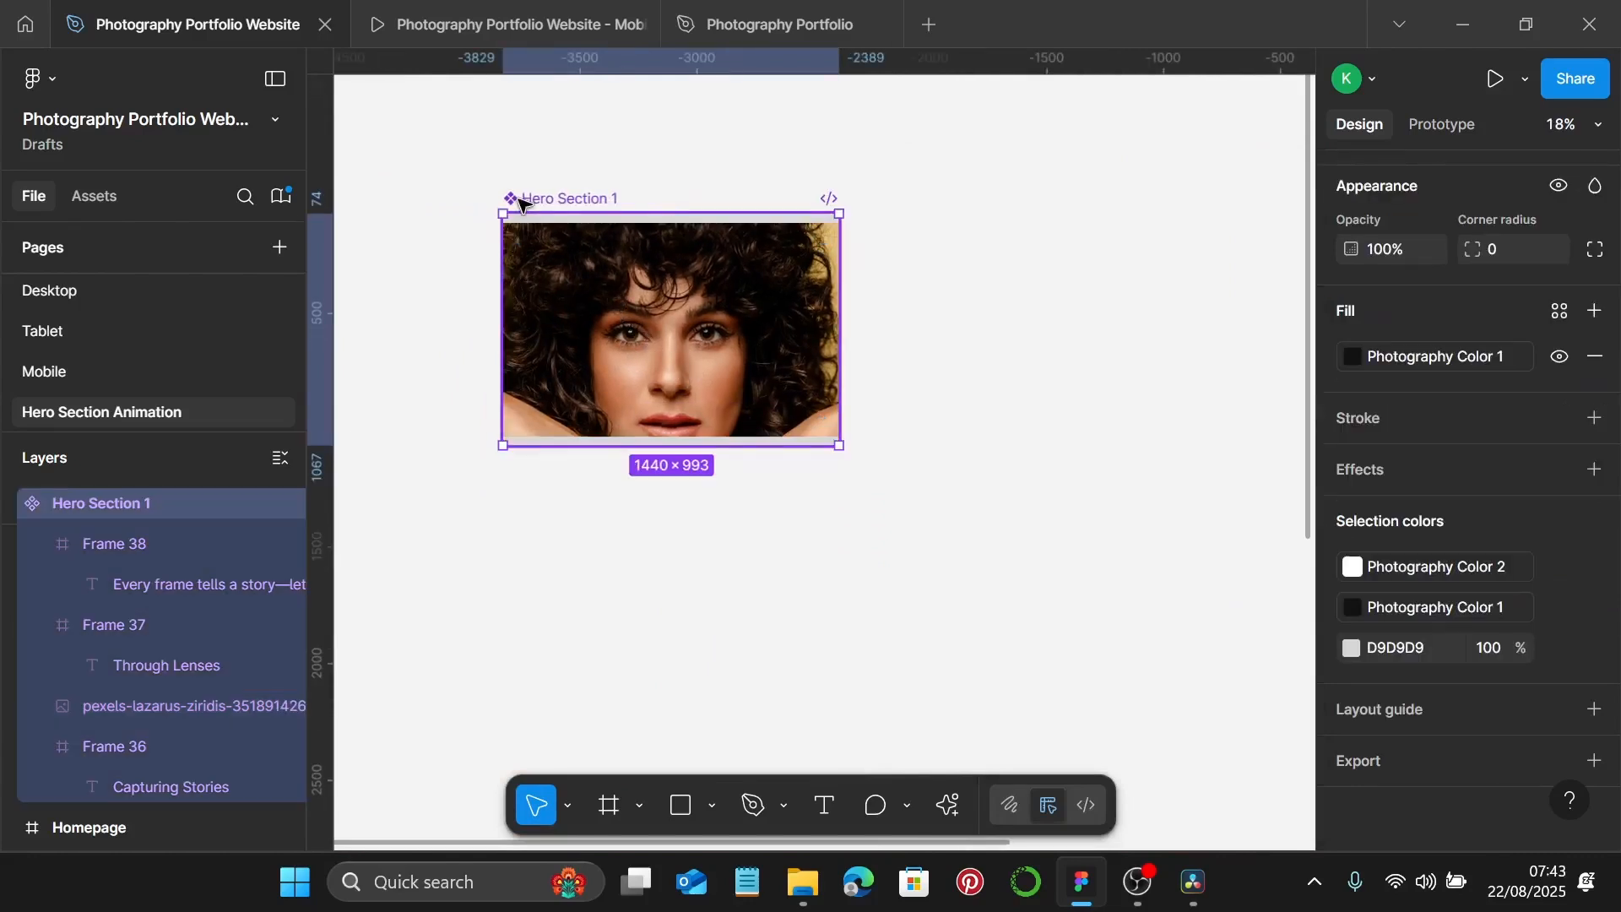
{"action": "scroll", "coordinate": [1444, 275], "scroll_direction": "up", "scroll_amount": 6}
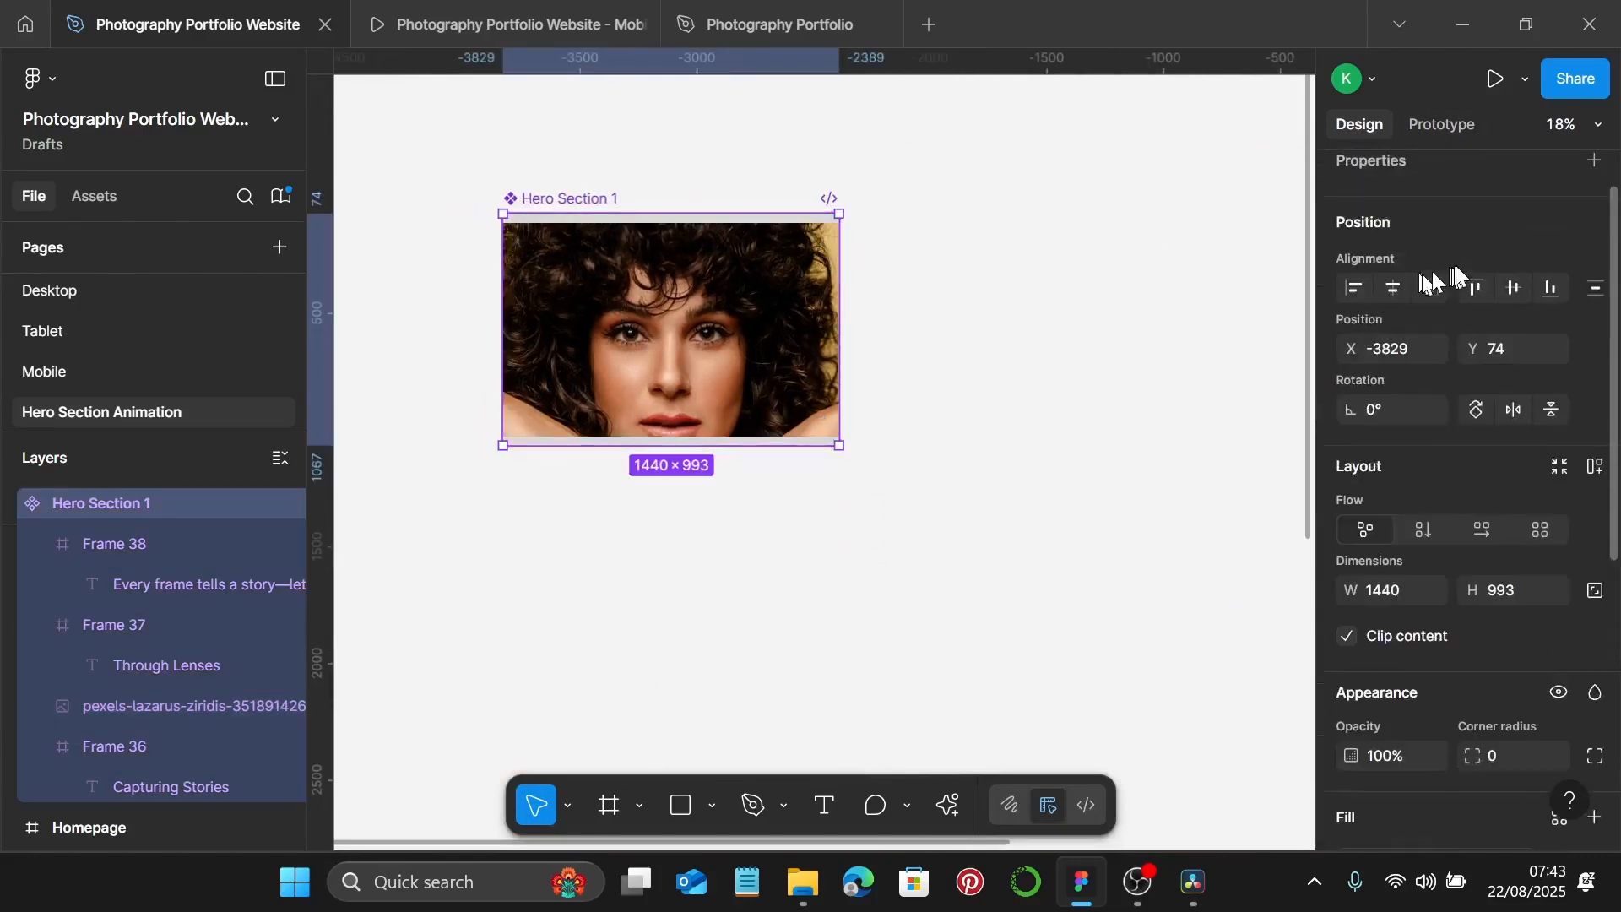
{"action": "left_click", "coordinate": [1532, 179]}
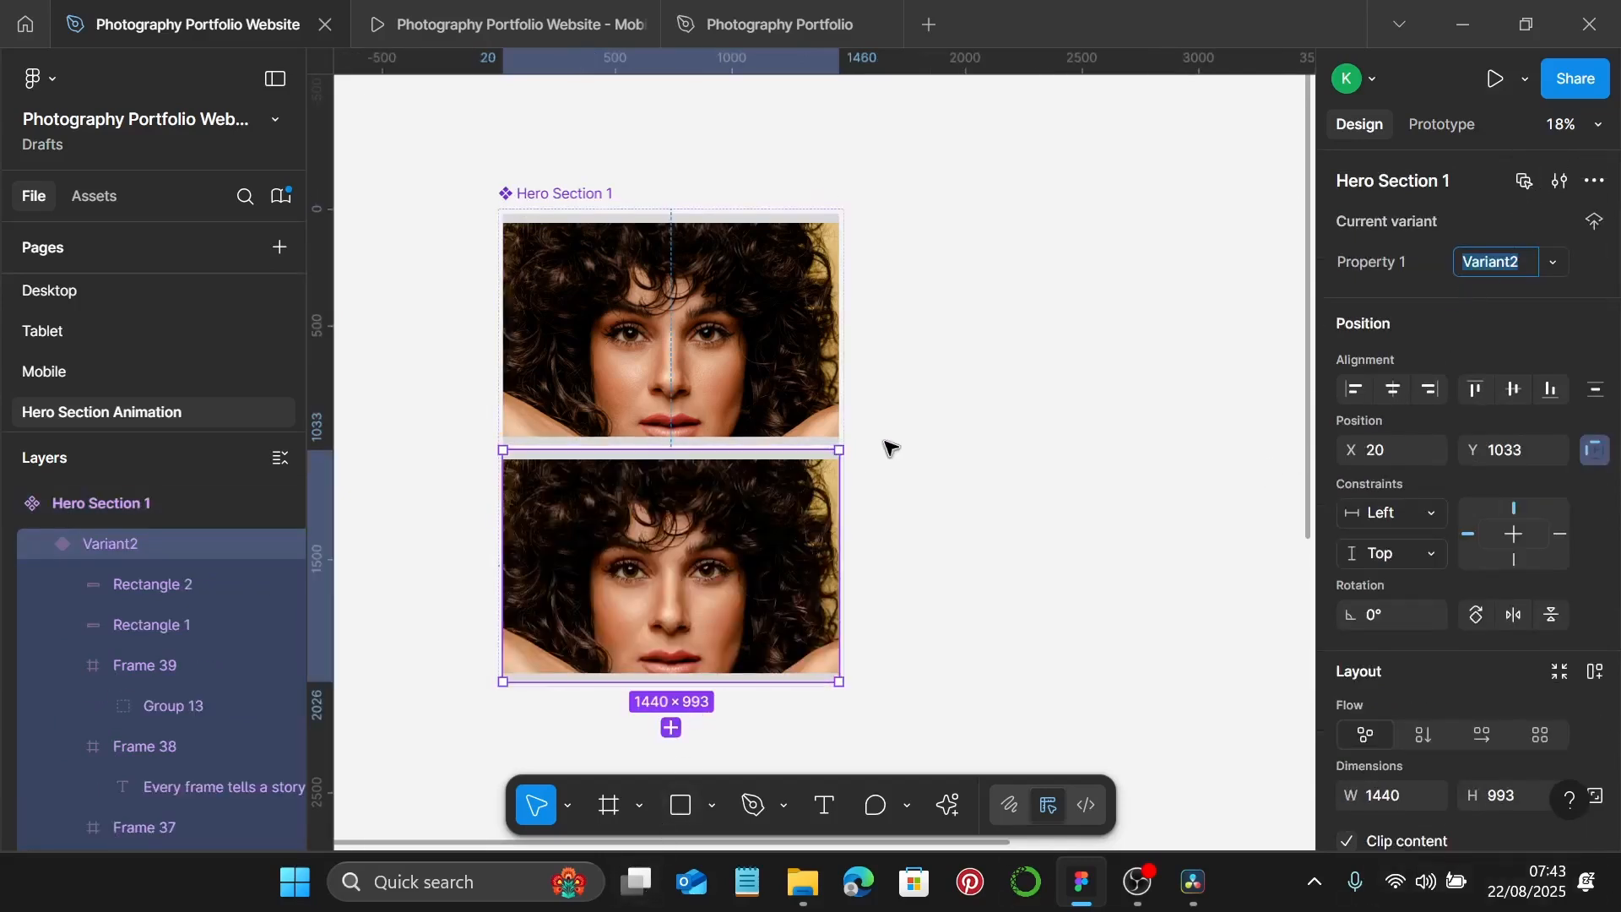
{"action": "scroll", "coordinate": [937, 462], "scroll_direction": "left", "scroll_amount": 1}
{"action": "scroll", "coordinate": [709, 540], "scroll_direction": "left", "scroll_amount": 5}
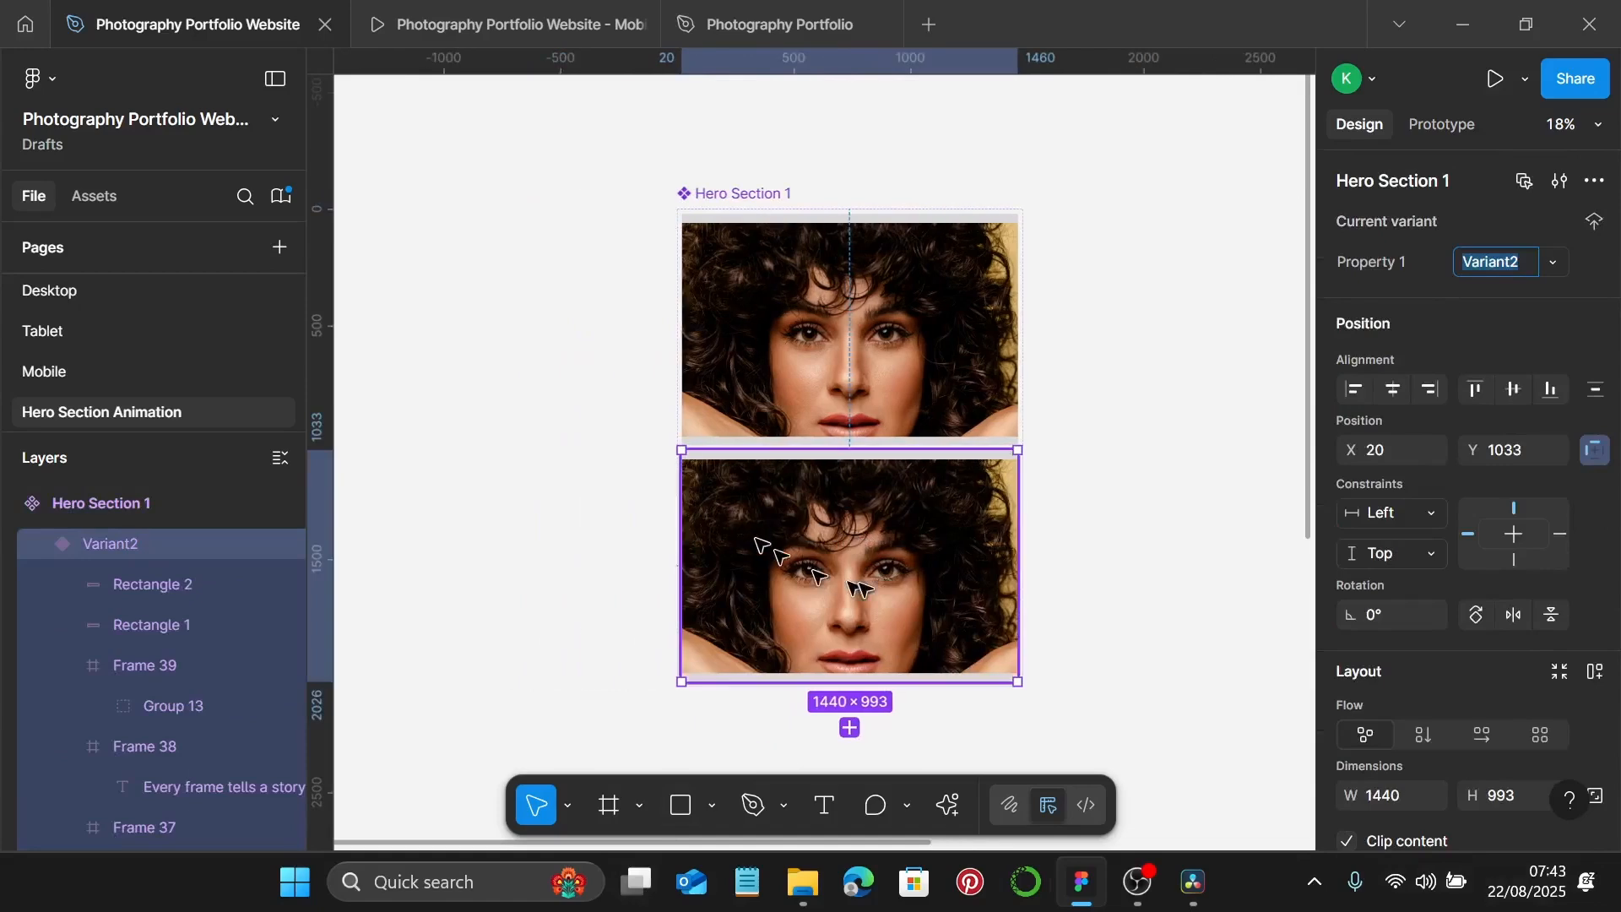
In Variant2, move the upper grey rectangle straight down so it aligns with the frame's top edge at Y 0.
{"action": "left_click", "coordinate": [859, 583]}
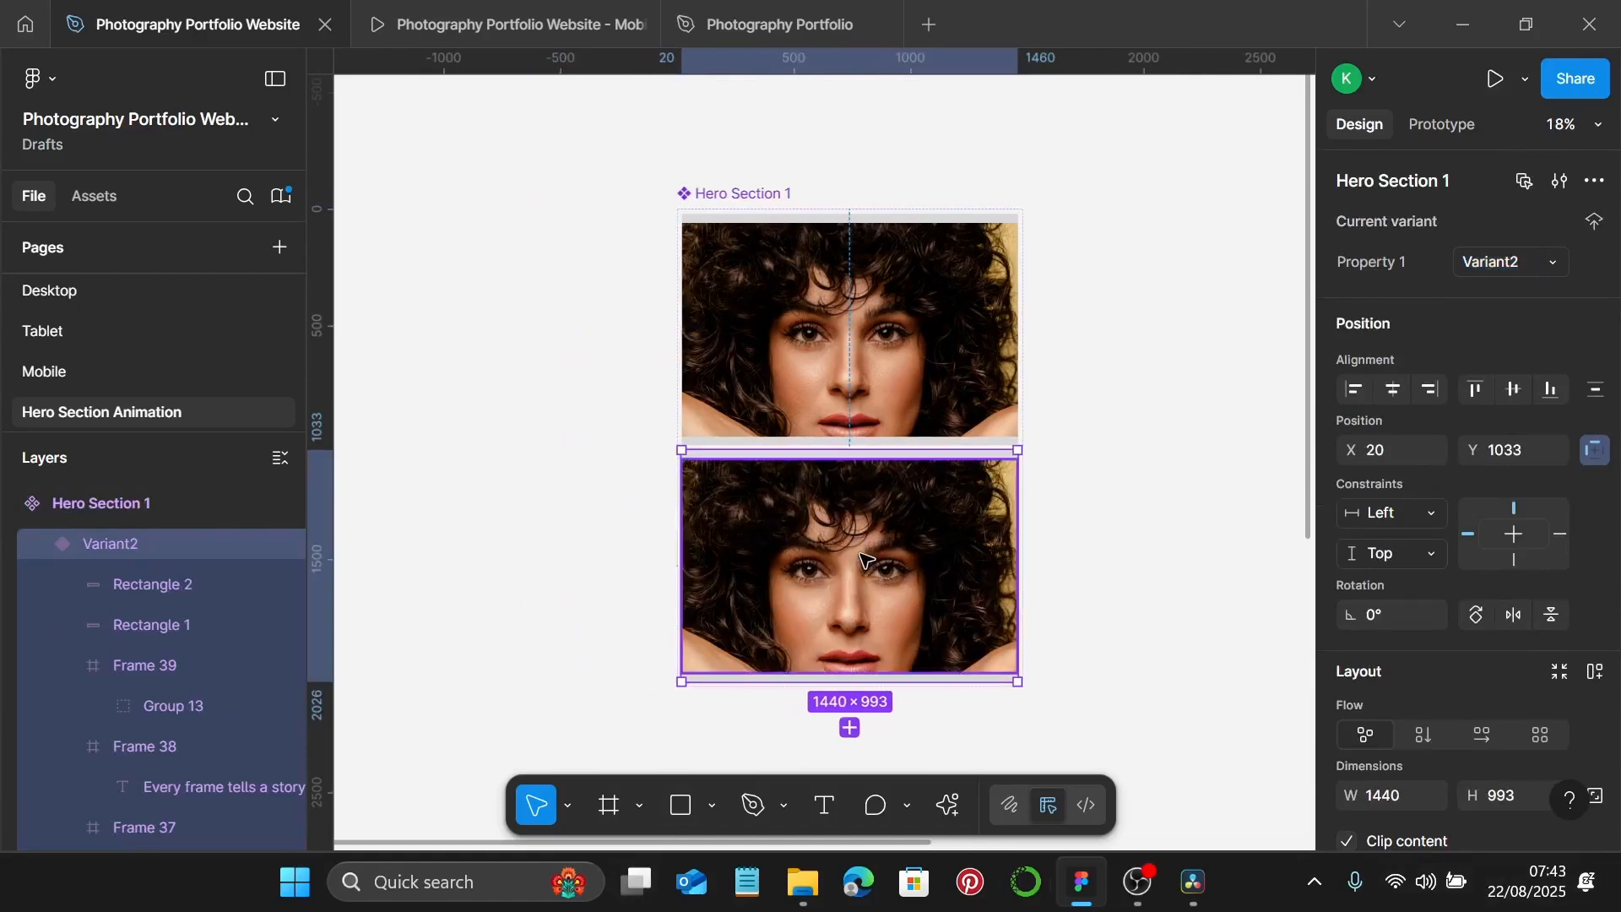
{"action": "scroll", "coordinate": [923, 467], "scroll_direction": "up", "scroll_amount": 5}
{"action": "scroll", "coordinate": [923, 467], "scroll_direction": "up", "scroll_amount": 2}
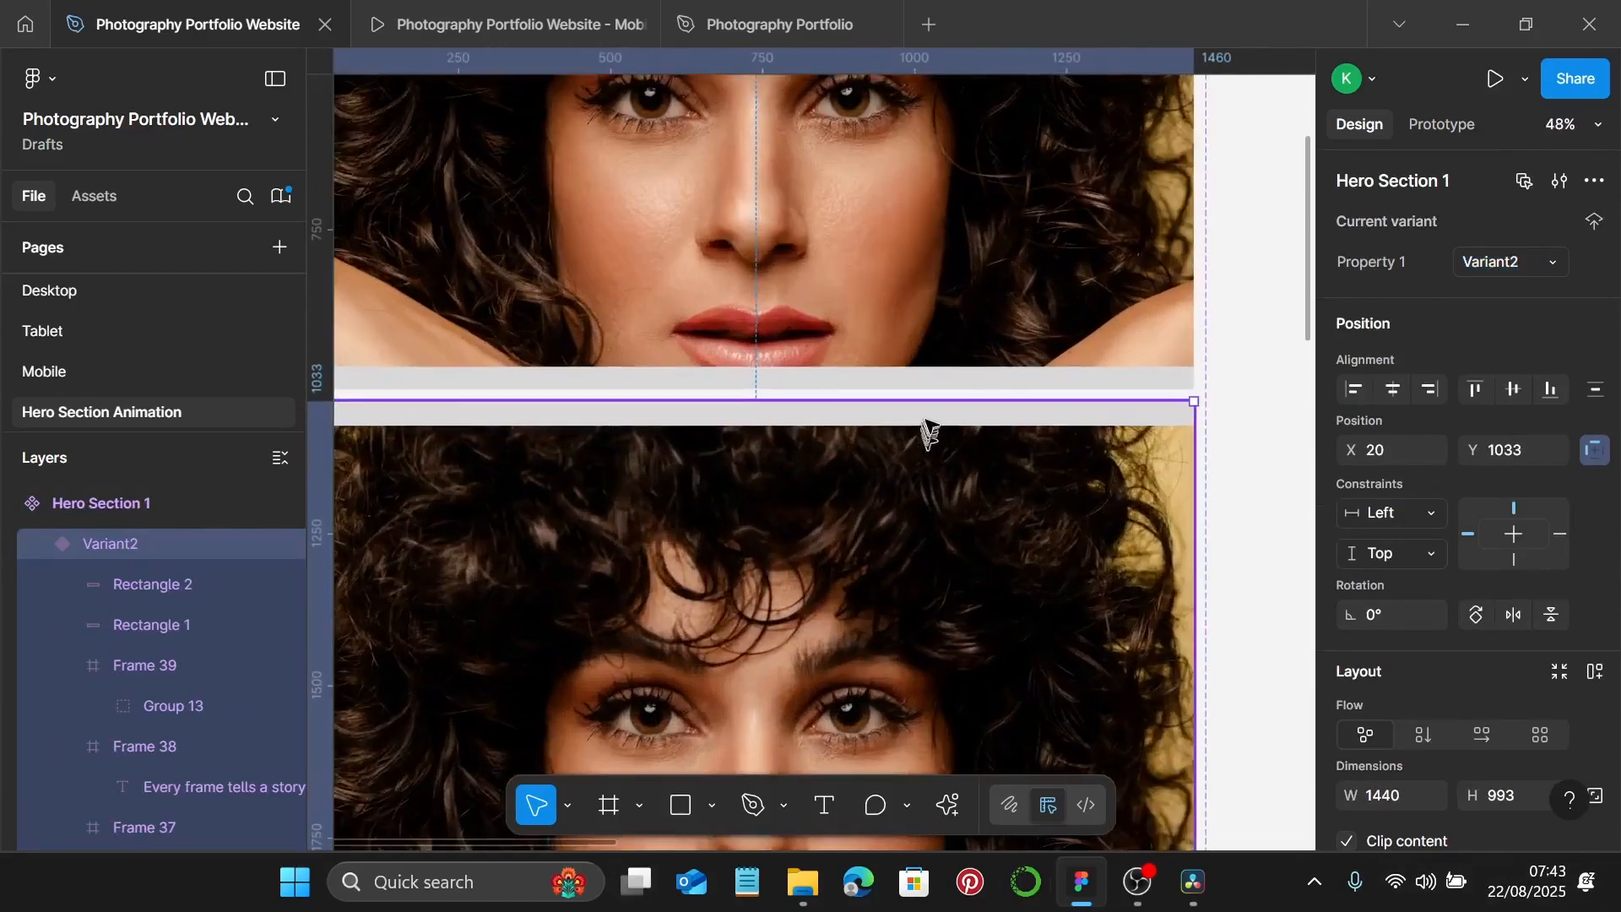
{"action": "left_click", "coordinate": [931, 421]}
{"action": "scroll", "coordinate": [931, 421], "scroll_direction": "down", "scroll_amount": 2}
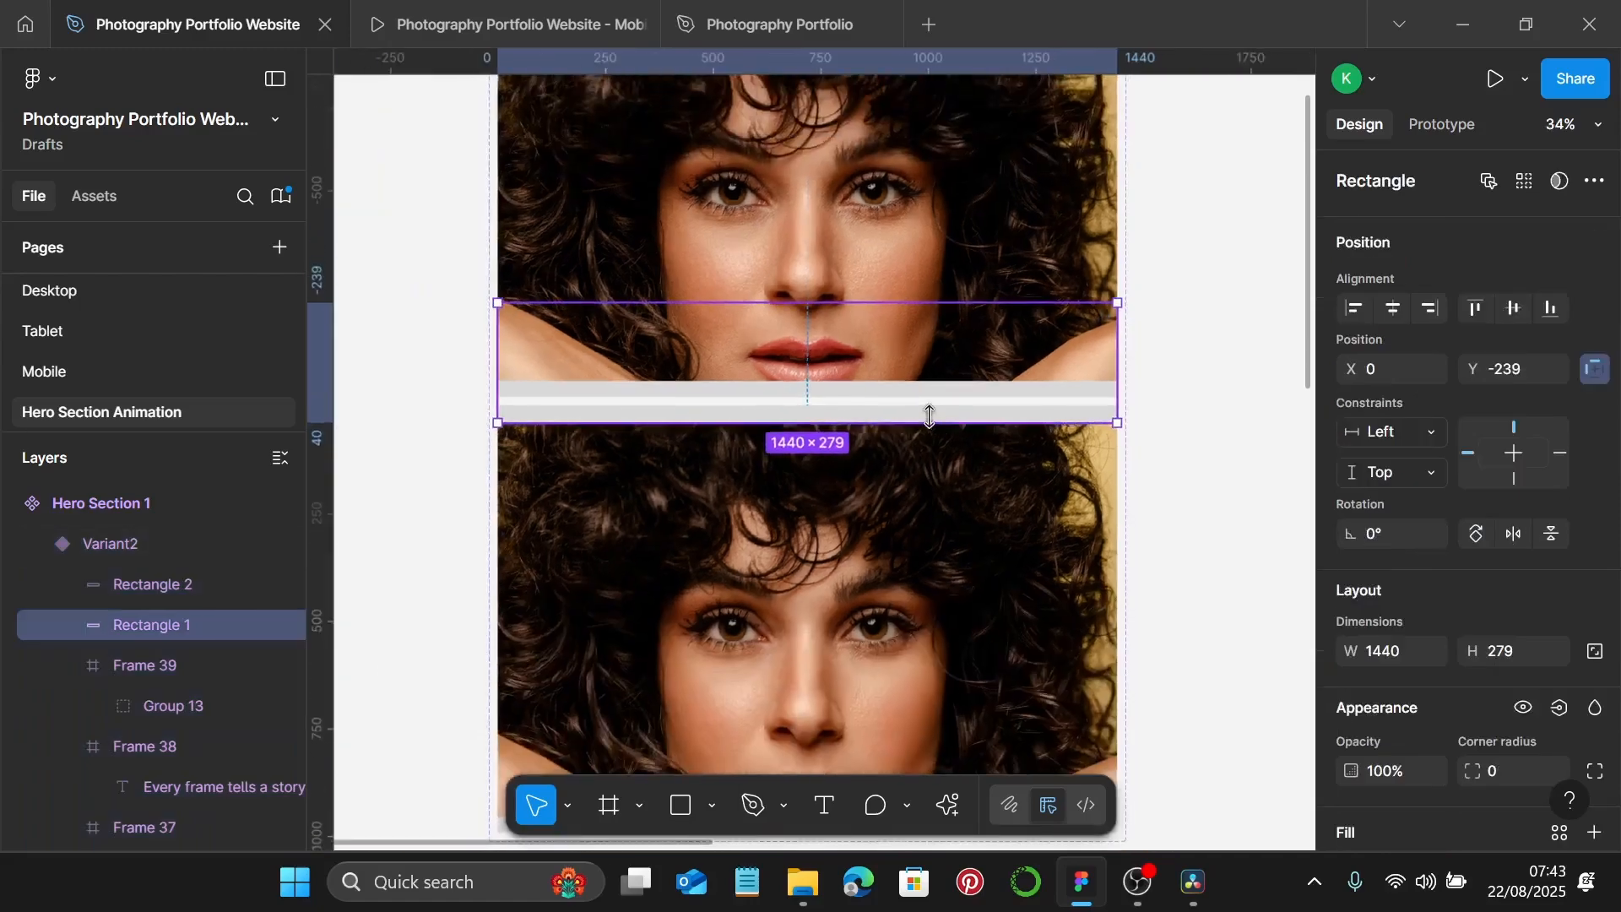
{"action": "left_click_drag", "start_coordinate": [865, 422], "coordinate": [901, 525]}
{"action": "scroll", "coordinate": [865, 427], "scroll_direction": "up", "scroll_amount": 2}
{"action": "scroll", "coordinate": [768, 397], "scroll_direction": "up", "scroll_amount": 8}
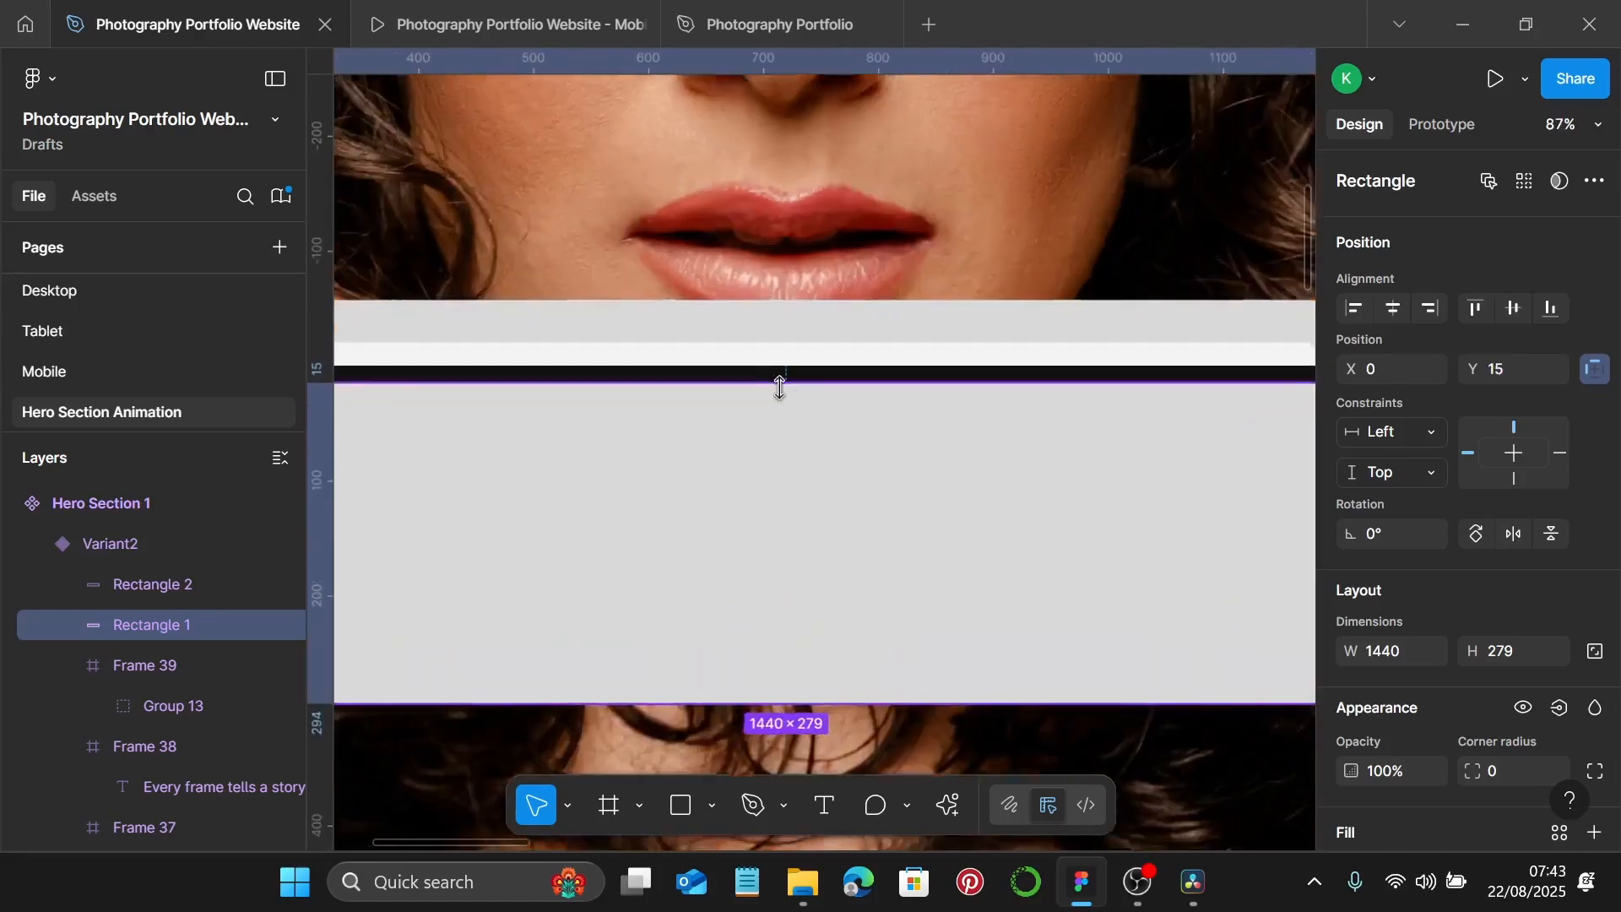
{"action": "left_click_drag", "start_coordinate": [910, 467], "coordinate": [916, 446]}
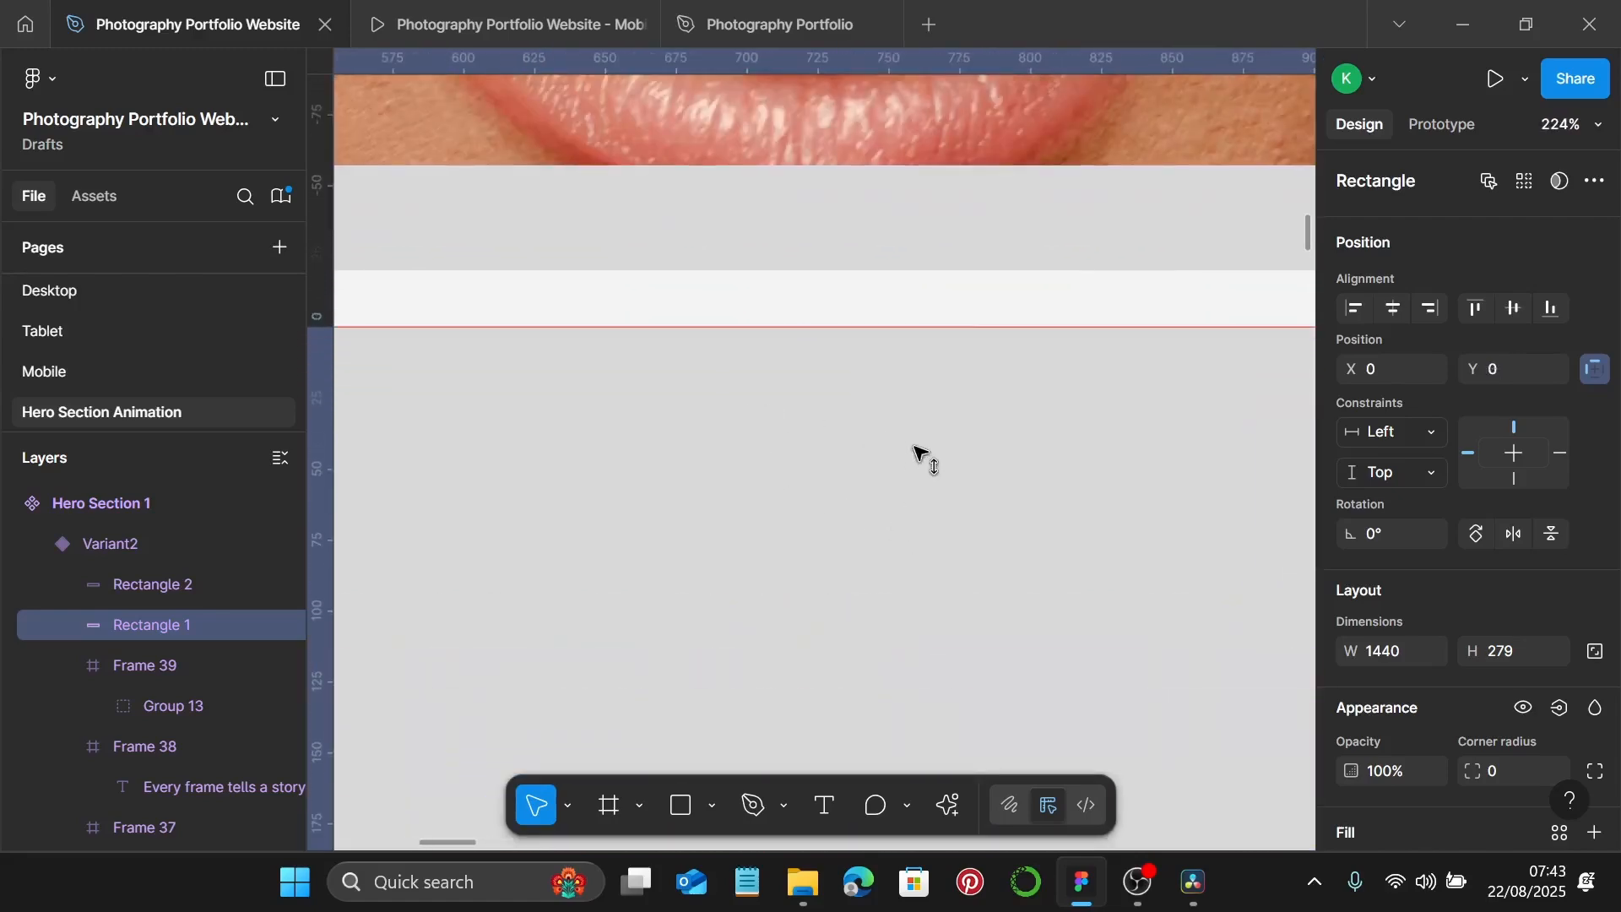
{"action": "scroll", "coordinate": [919, 455], "scroll_direction": "down", "scroll_amount": 8}
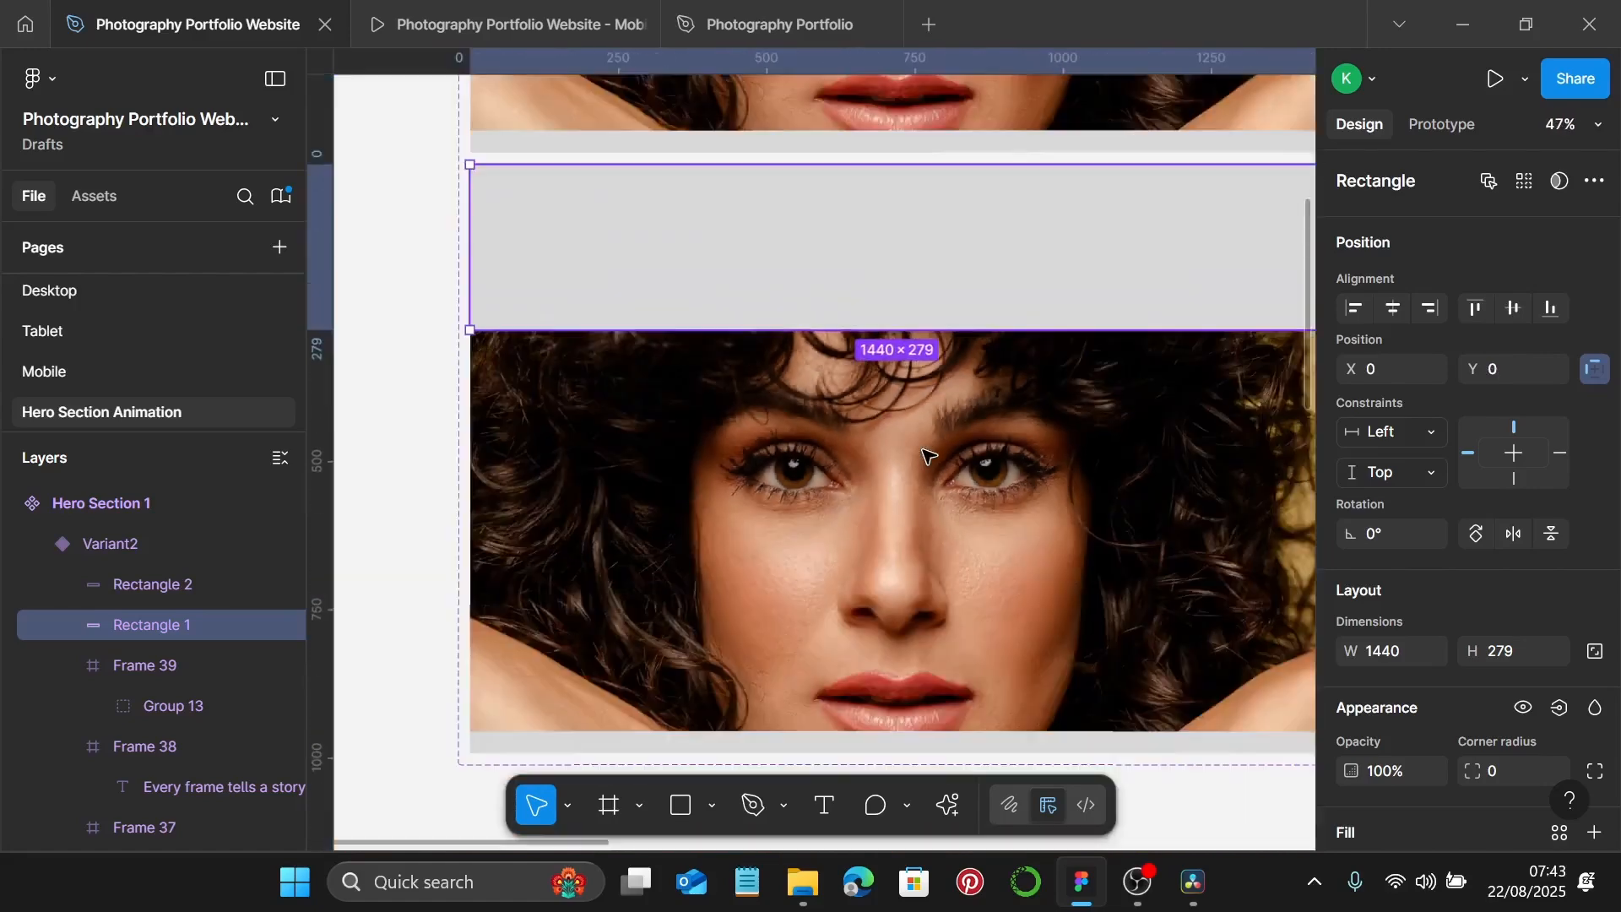
In Variant2, move the lower grey rectangle straight up to Y 714 so it aligns with the frame's bottom edge.
{"action": "scroll", "coordinate": [927, 456], "scroll_direction": "down", "scroll_amount": 5}
{"action": "left_click", "coordinate": [952, 442]}
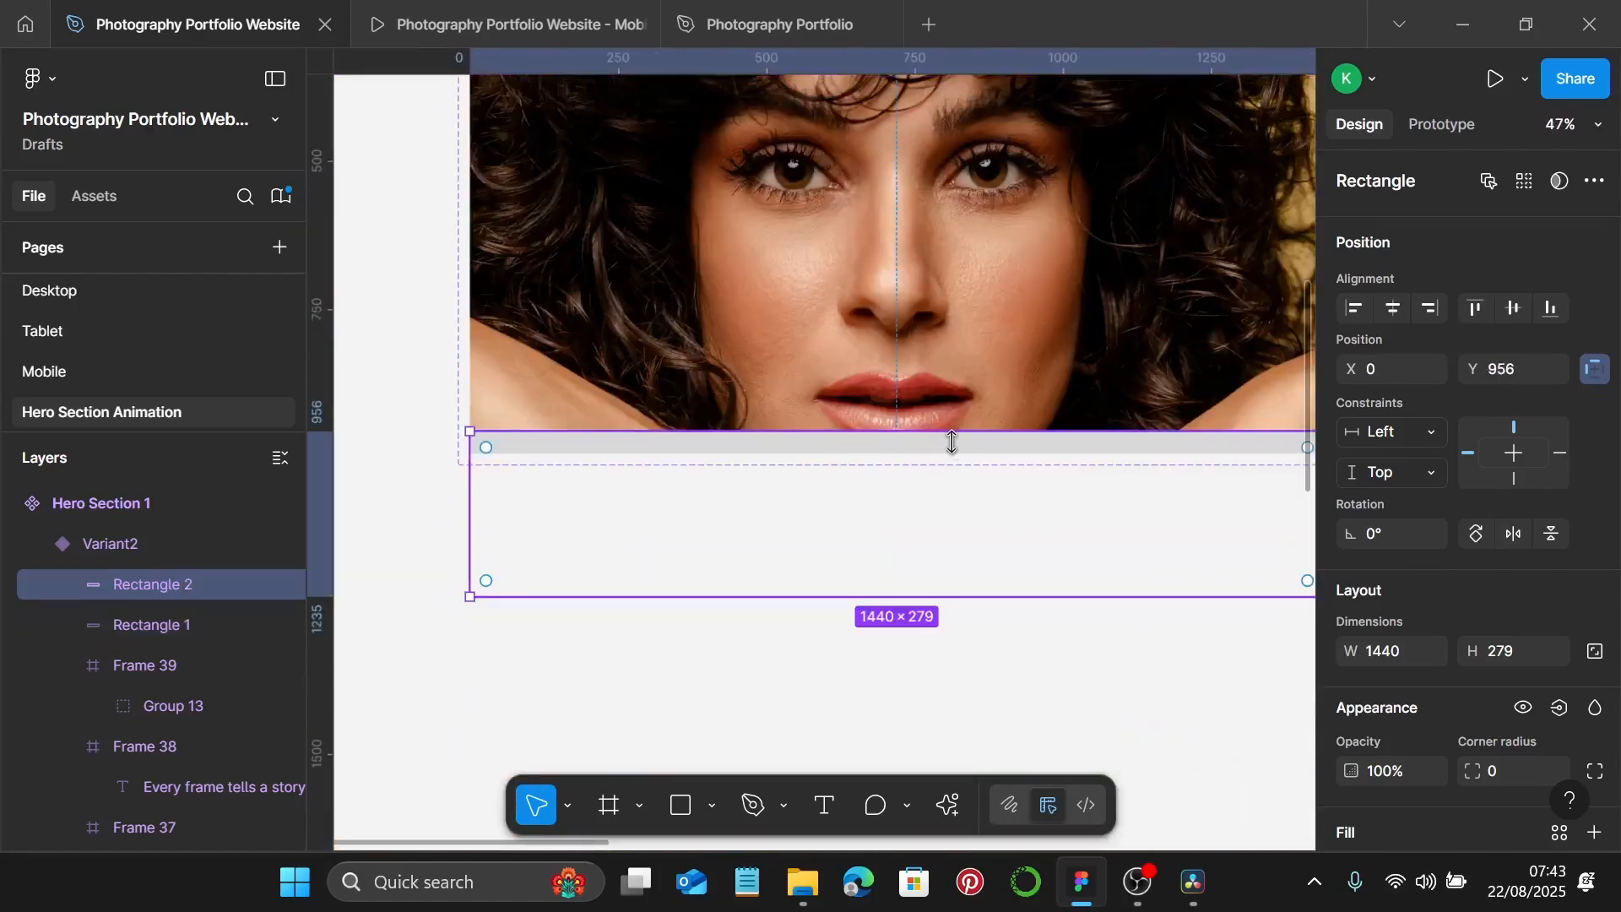
{"action": "scroll", "coordinate": [955, 443], "scroll_direction": "up", "scroll_amount": 1}
{"action": "scroll", "coordinate": [954, 443], "scroll_direction": "up", "scroll_amount": 4}
{"action": "left_click_drag", "start_coordinate": [960, 448], "coordinate": [970, 316]}
{"action": "scroll", "coordinate": [970, 337], "scroll_direction": "down", "scroll_amount": 4}
{"action": "scroll", "coordinate": [929, 363], "scroll_direction": "up", "scroll_amount": 3}
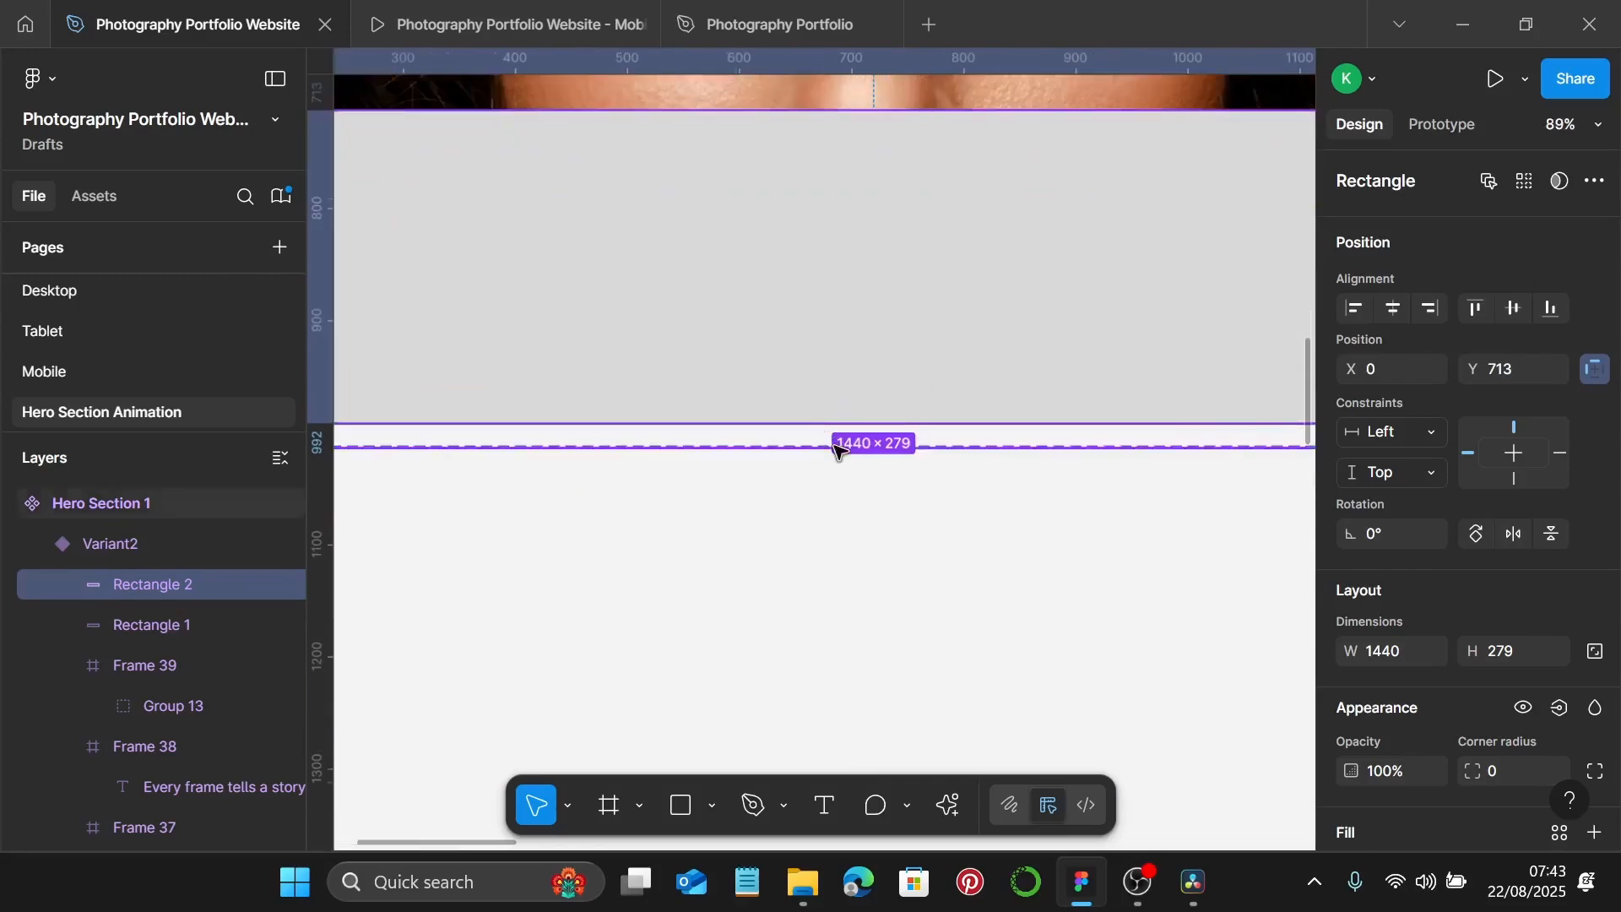
{"action": "scroll", "coordinate": [852, 429], "scroll_direction": "up", "scroll_amount": 13}
{"action": "key", "text": "Down"}
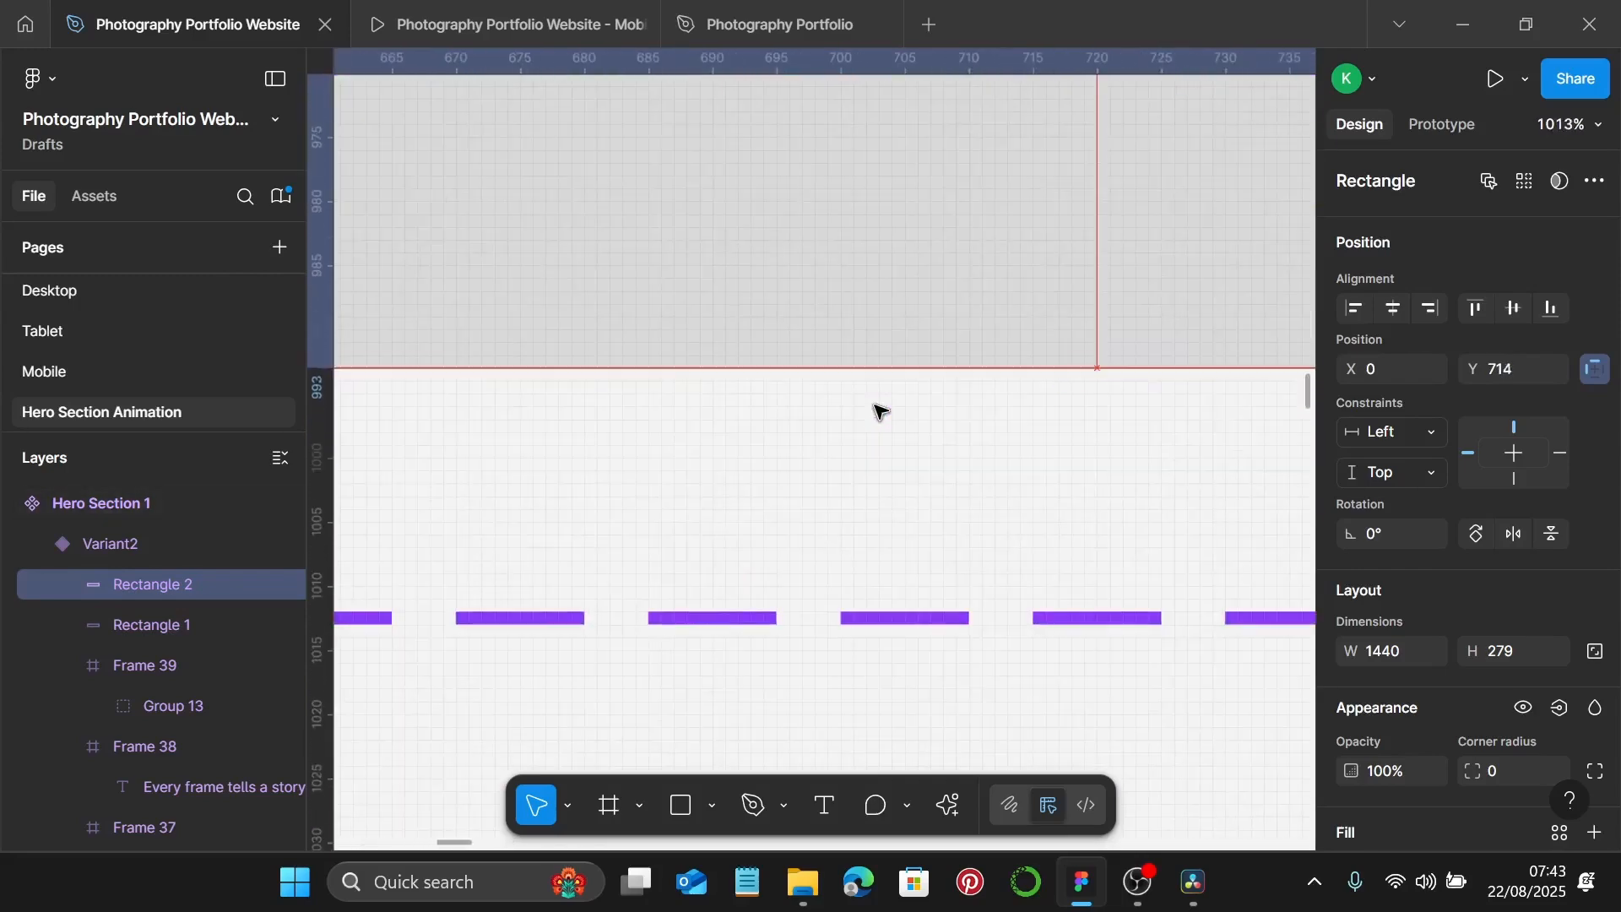
{"action": "scroll", "coordinate": [876, 410], "scroll_direction": "down", "scroll_amount": 12}
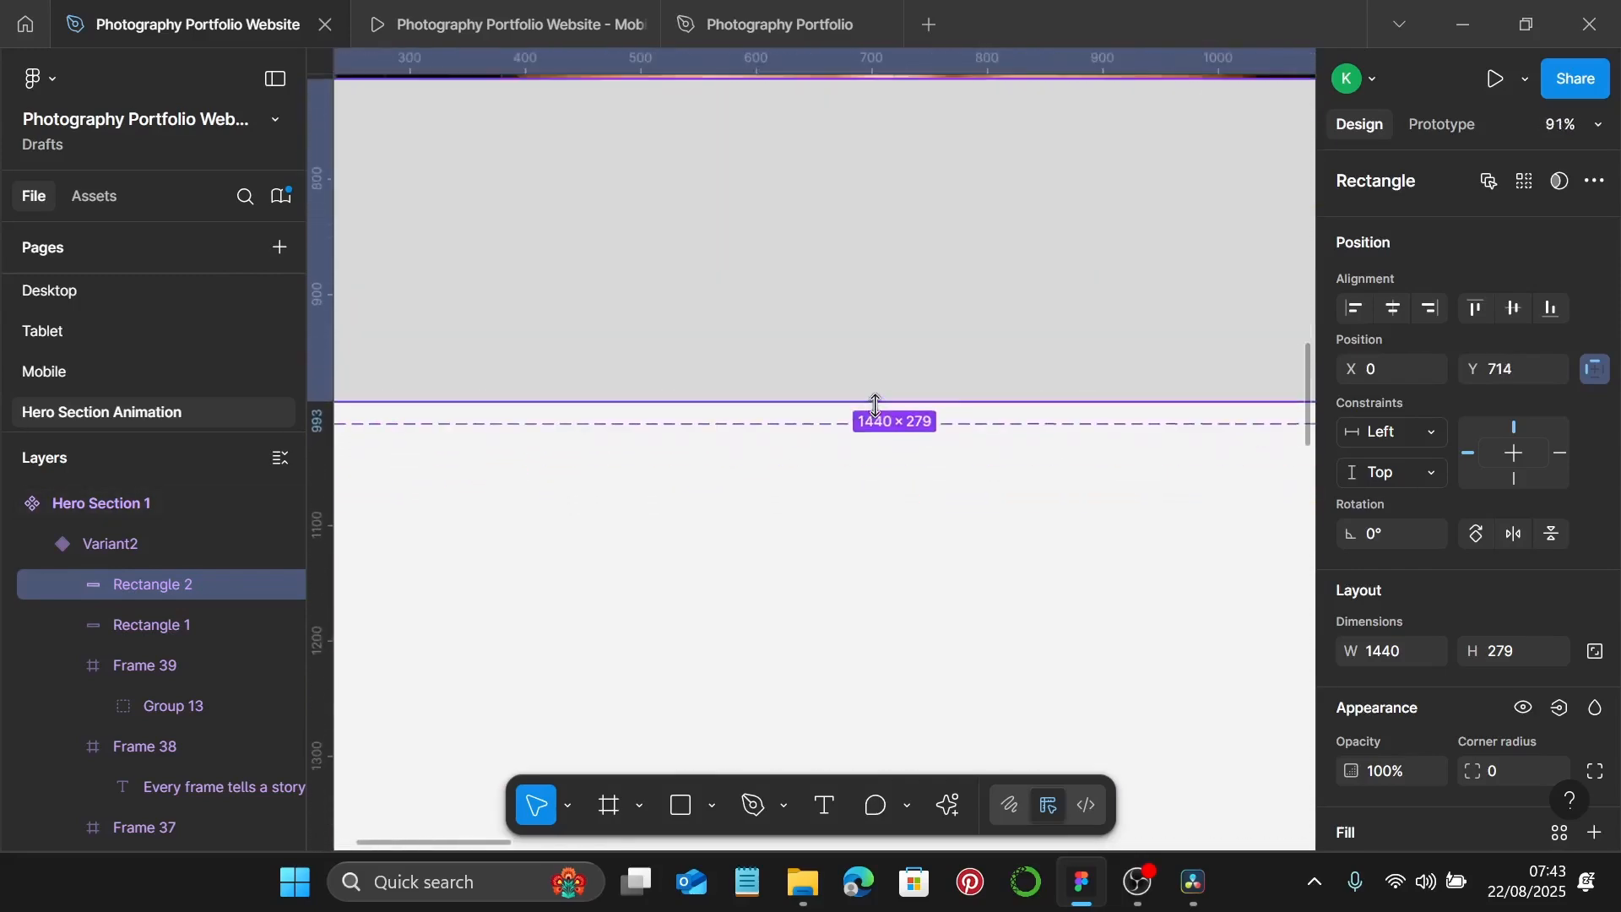
{"action": "scroll", "coordinate": [877, 407], "scroll_direction": "down", "scroll_amount": 6}
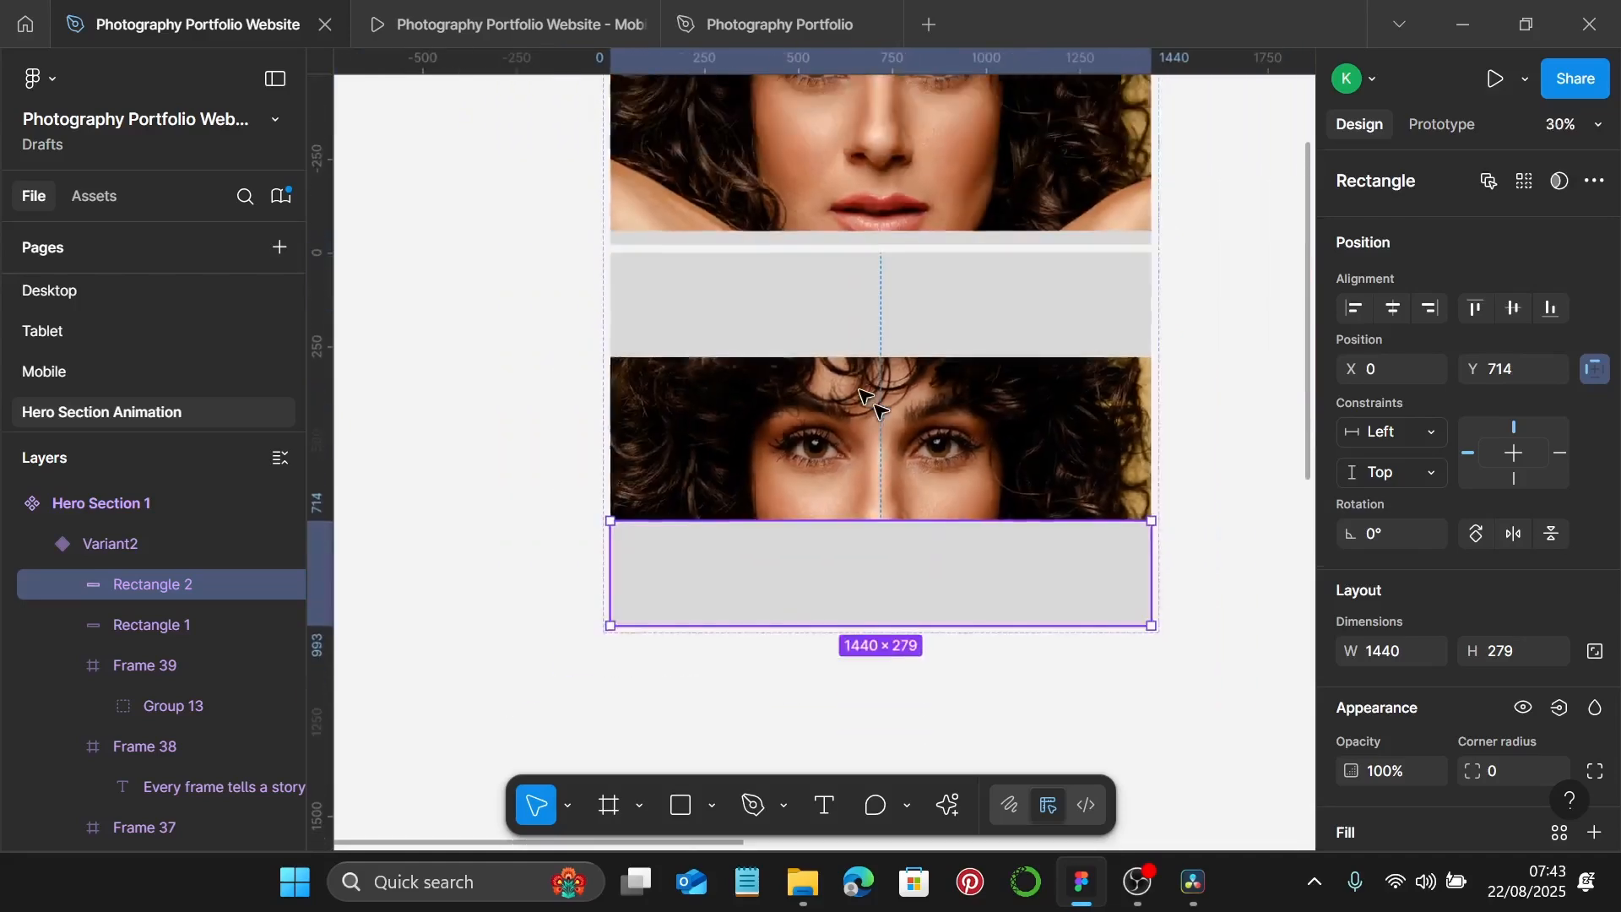
Collapse the child frames of the Default variant and move its portrait image below Frame 36 in the layer order.
{"action": "scroll", "coordinate": [865, 393], "scroll_direction": "up", "scroll_amount": 4}
{"action": "left_click", "coordinate": [880, 331]}
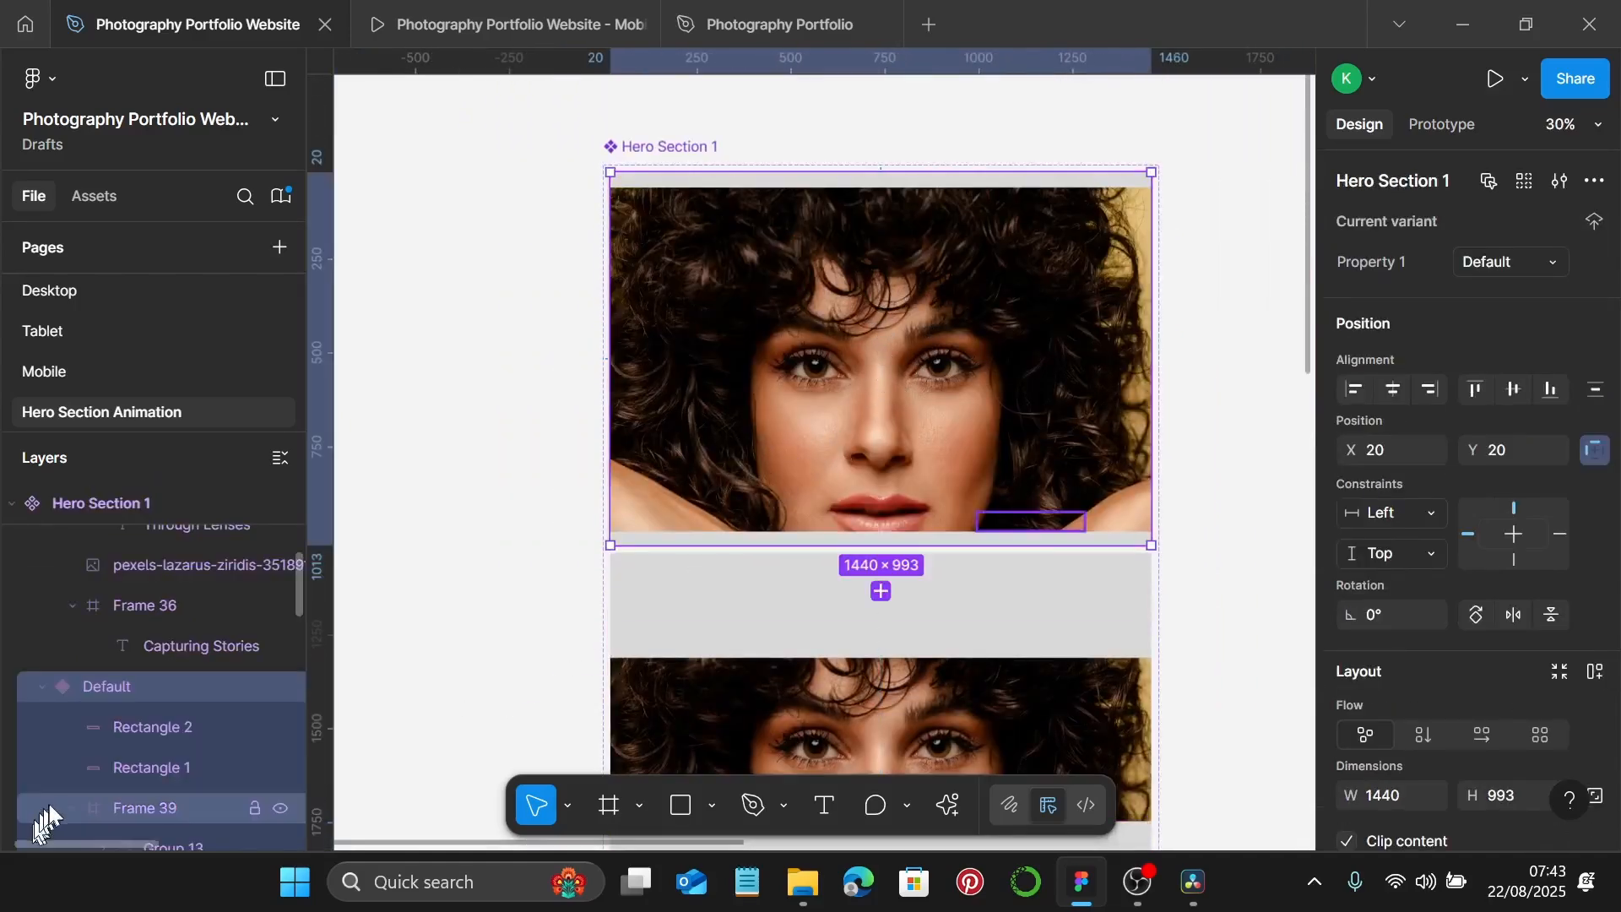
{"action": "scroll", "coordinate": [49, 804], "scroll_direction": "down", "scroll_amount": 3}
{"action": "left_click", "coordinate": [73, 681]}
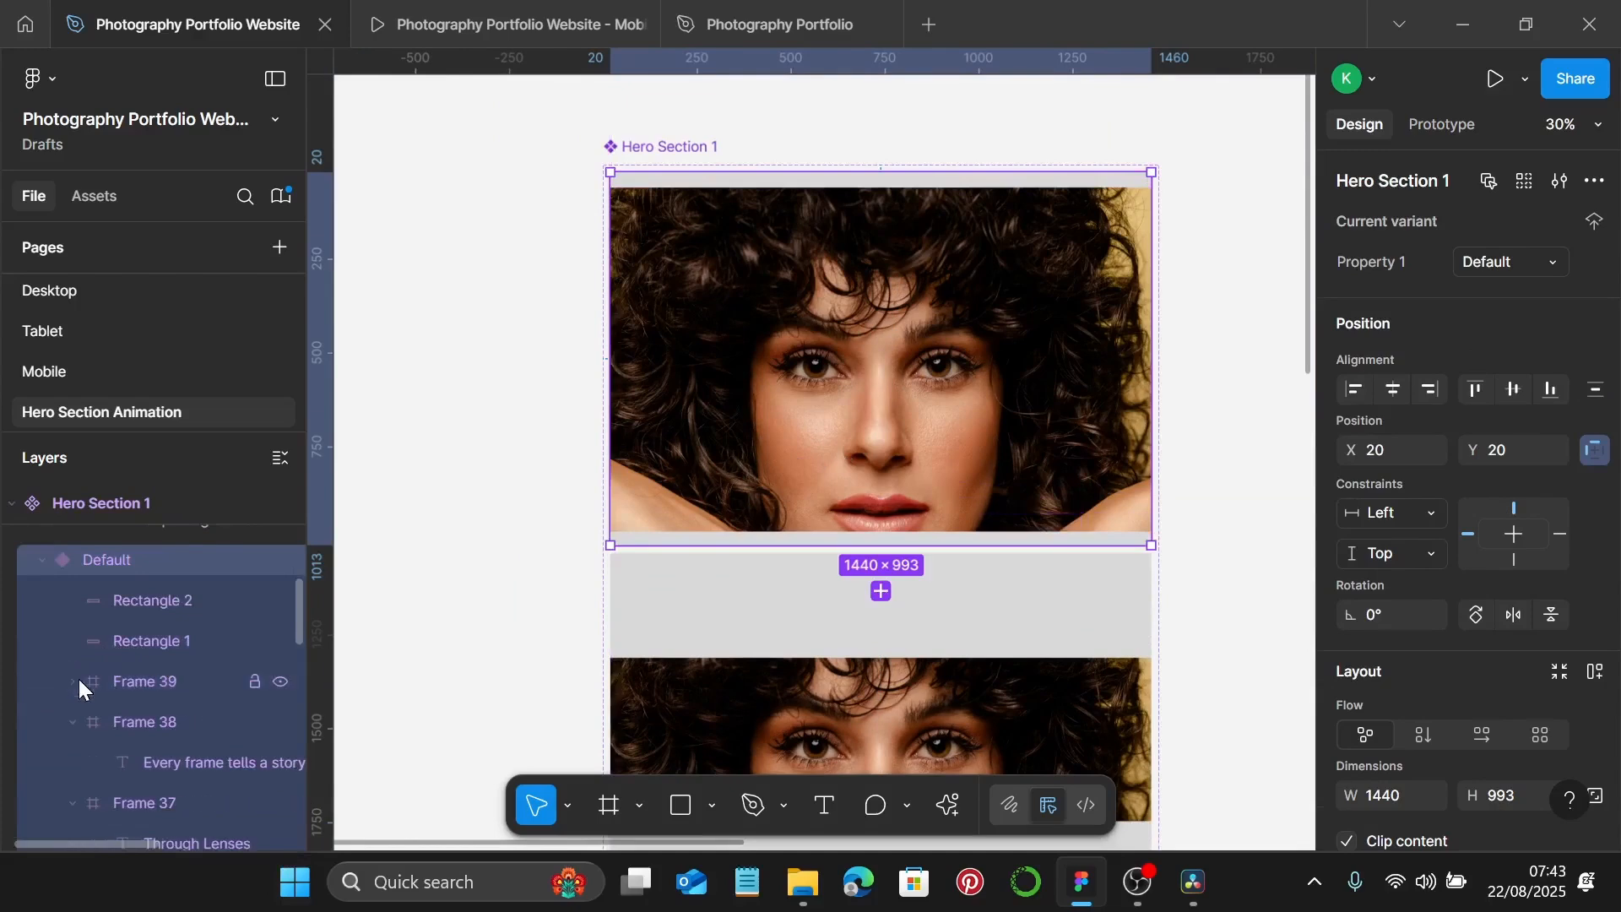
{"action": "left_click", "coordinate": [73, 720]}
{"action": "left_click", "coordinate": [75, 760]}
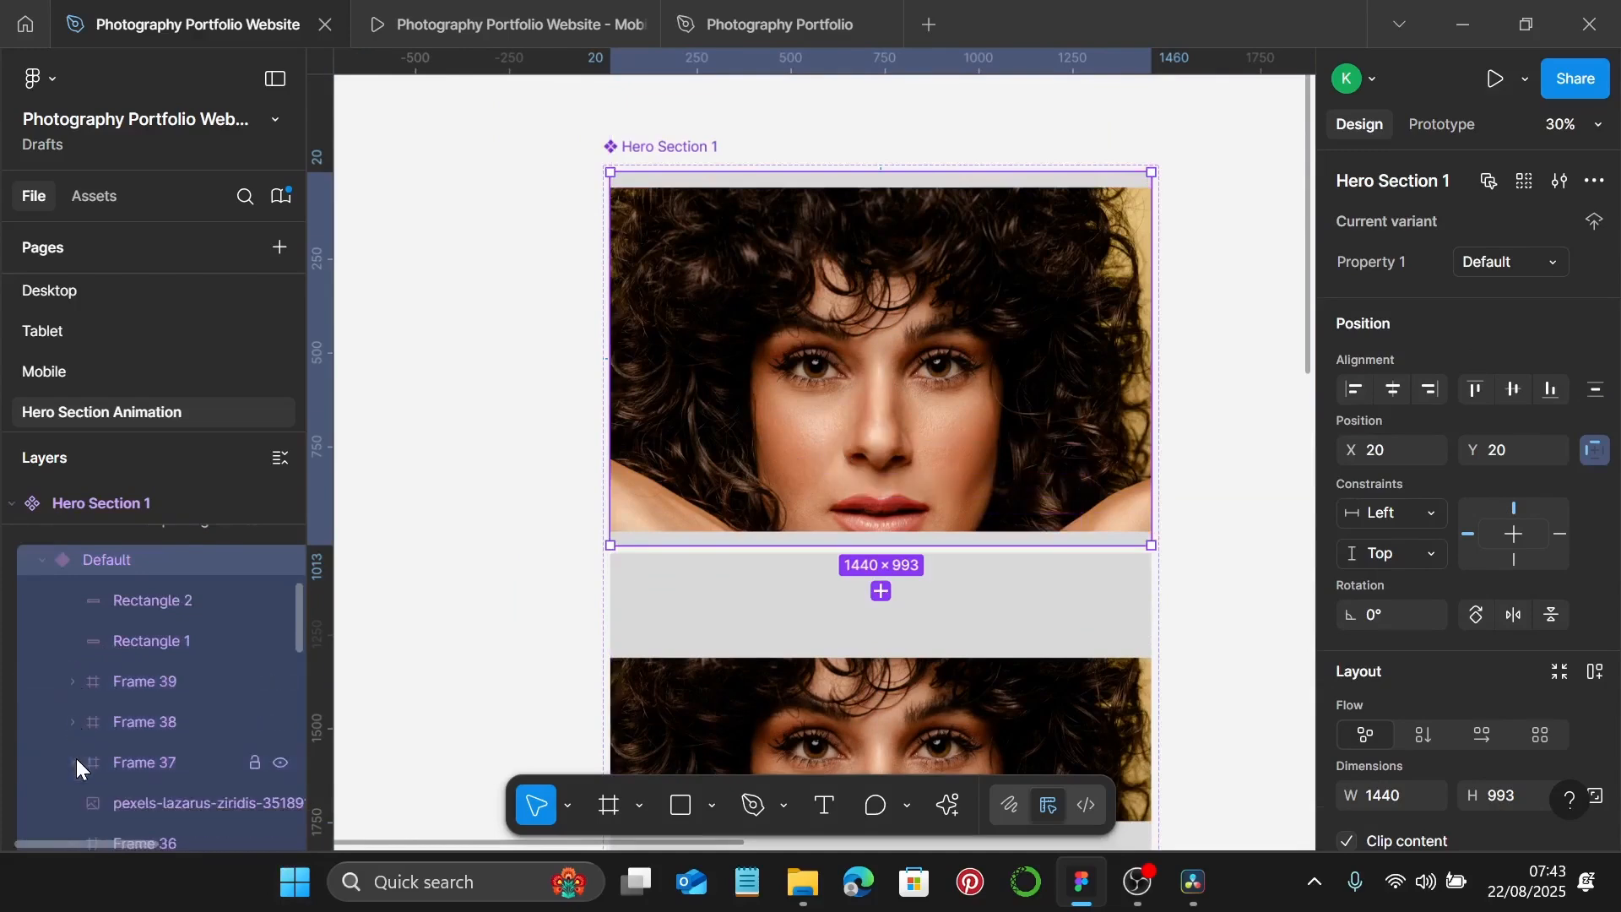
{"action": "scroll", "coordinate": [76, 762], "scroll_direction": "down", "scroll_amount": 3}
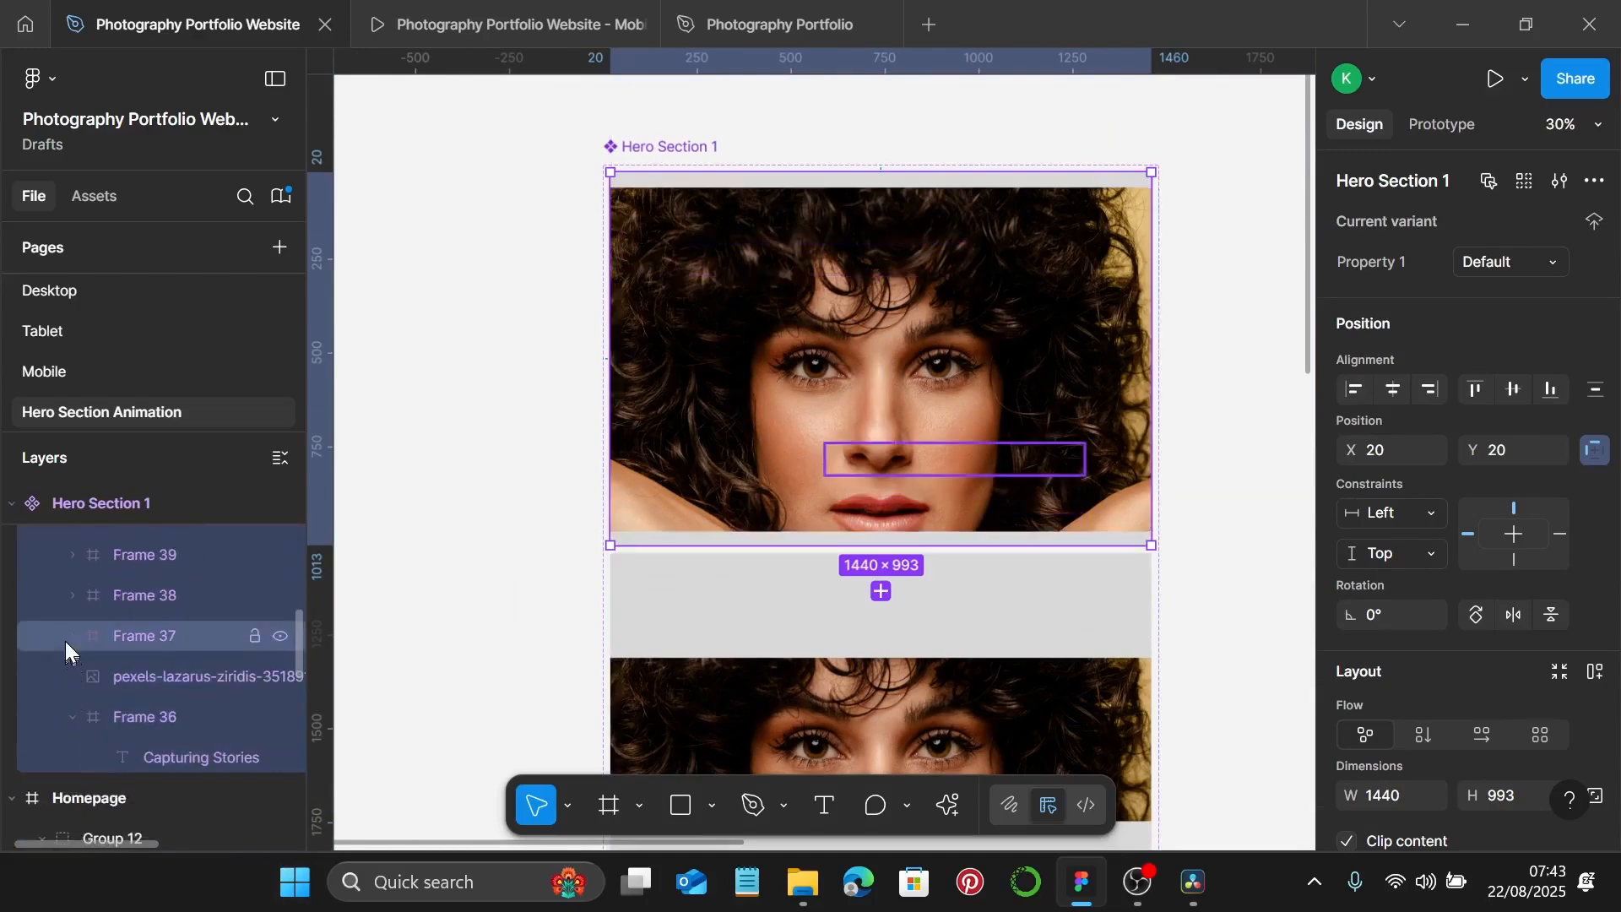
{"action": "left_click", "coordinate": [73, 720]}
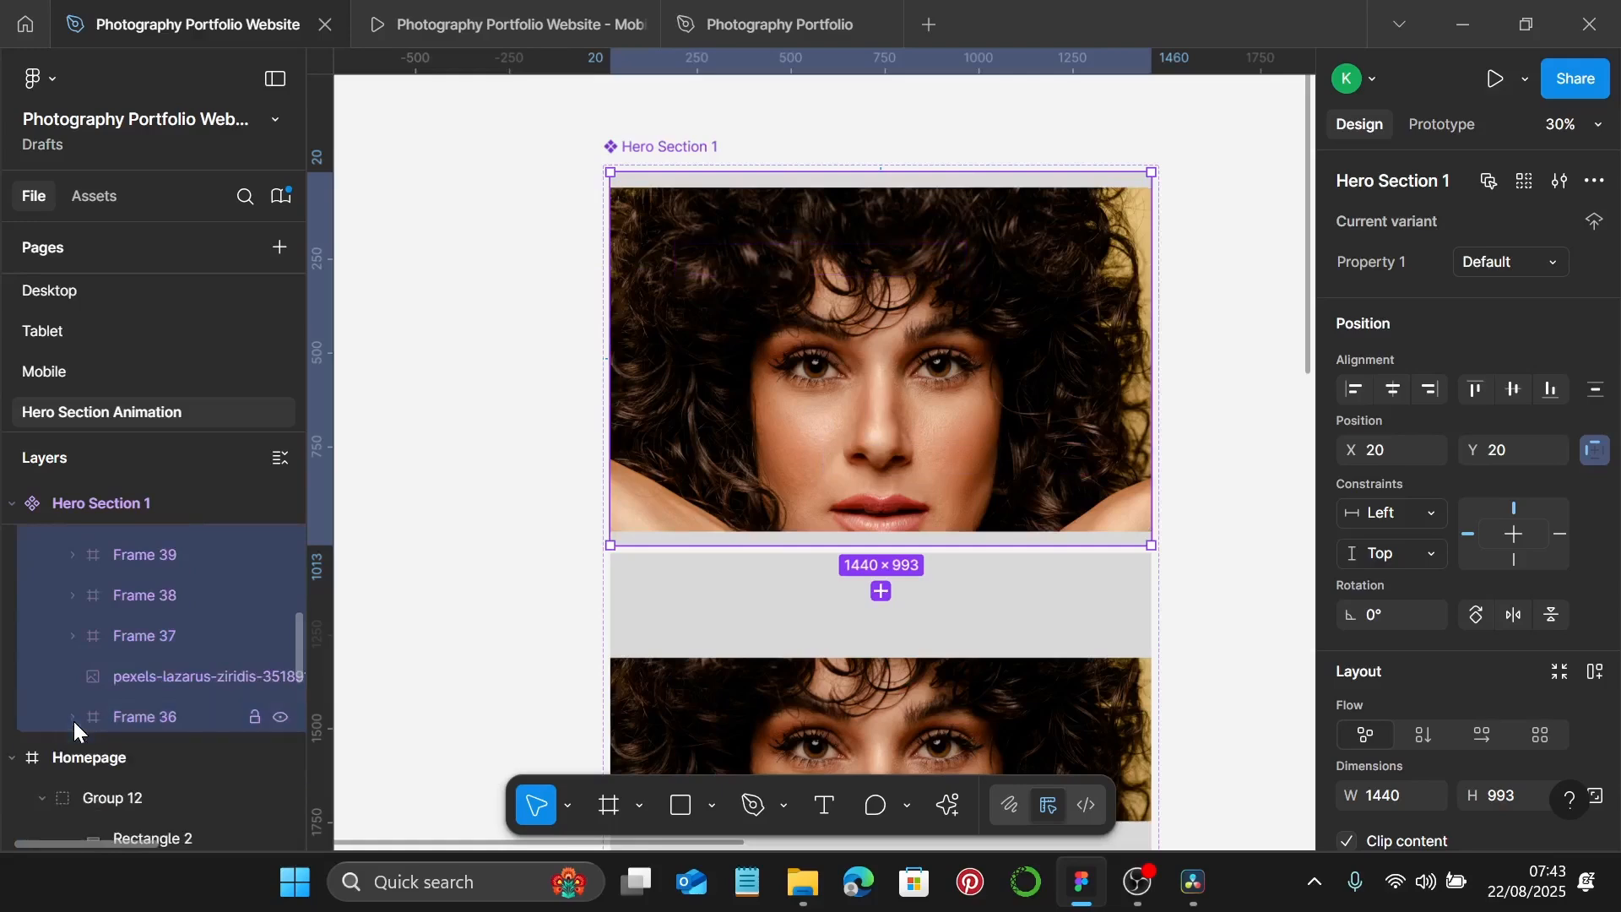
{"action": "left_click", "coordinate": [171, 676]}
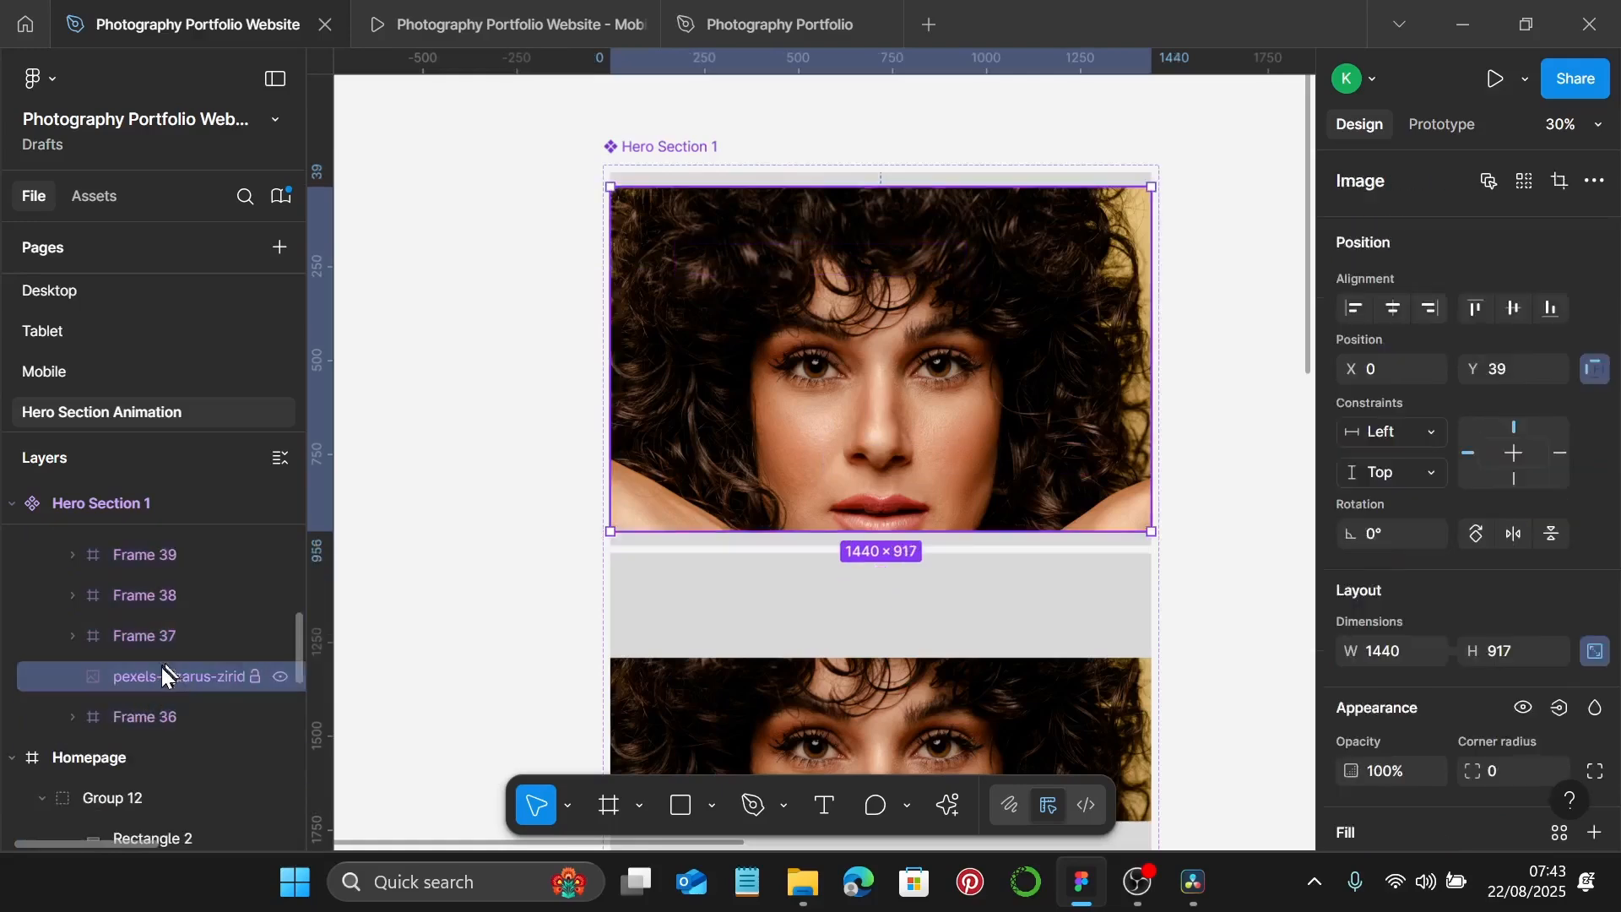
{"action": "left_click_drag", "start_coordinate": [169, 676], "coordinate": [187, 732]}
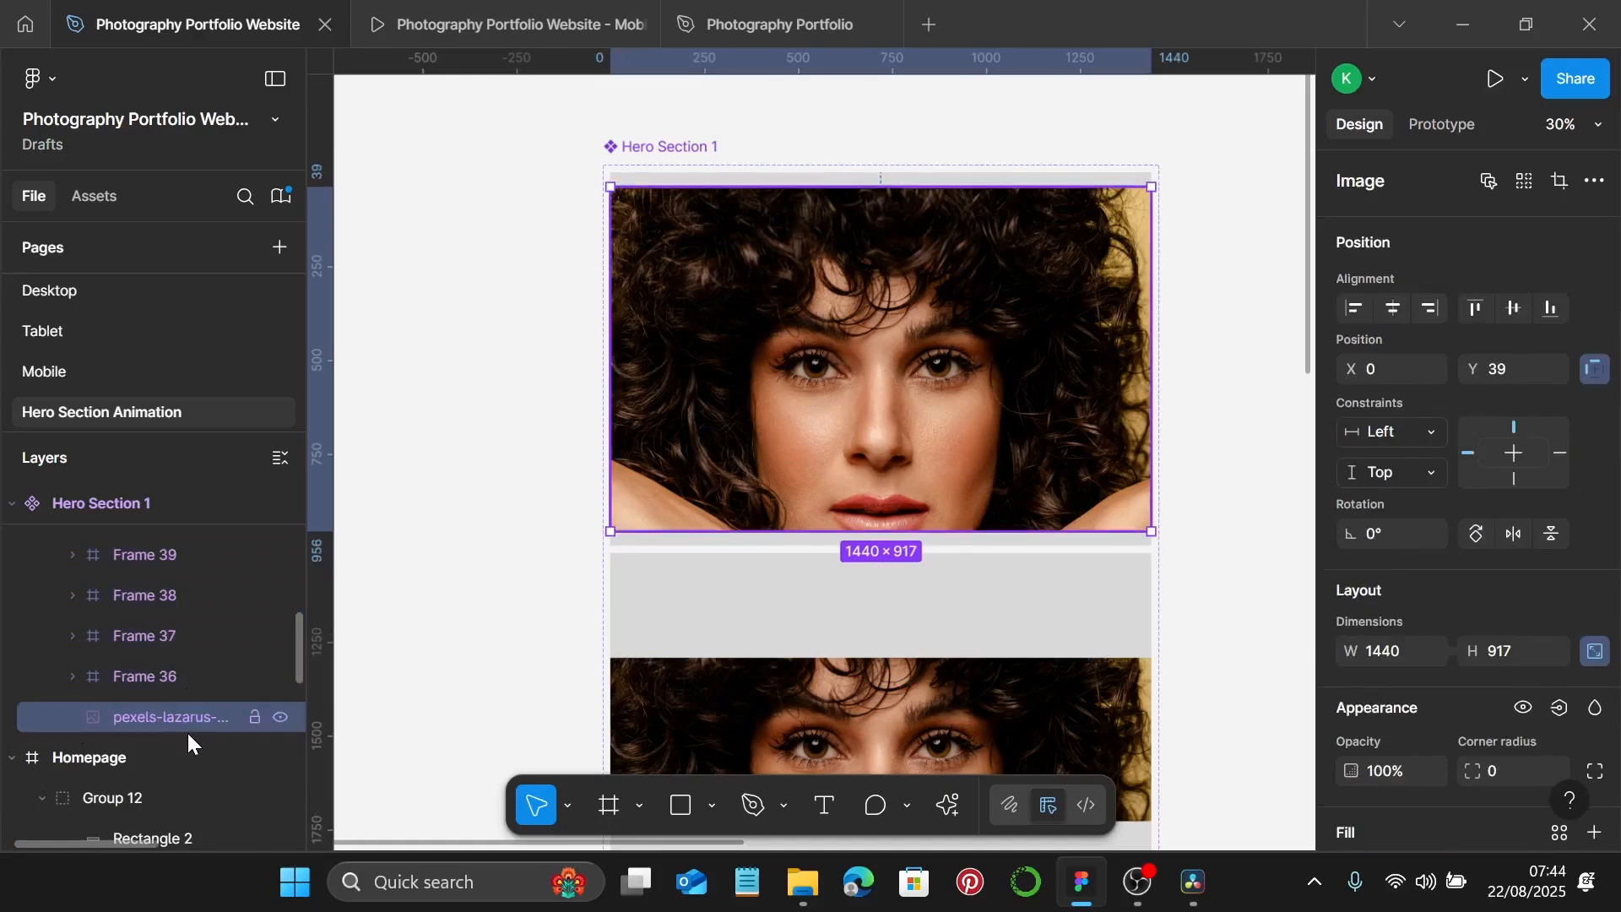
Reorder Rectangle 2 and Rectangle 1 in the Default variant so they sit directly above the portrait image and below Frame 36.
{"action": "scroll", "coordinate": [178, 718], "scroll_direction": "up", "scroll_amount": 3}
{"action": "left_click", "coordinate": [182, 639]}
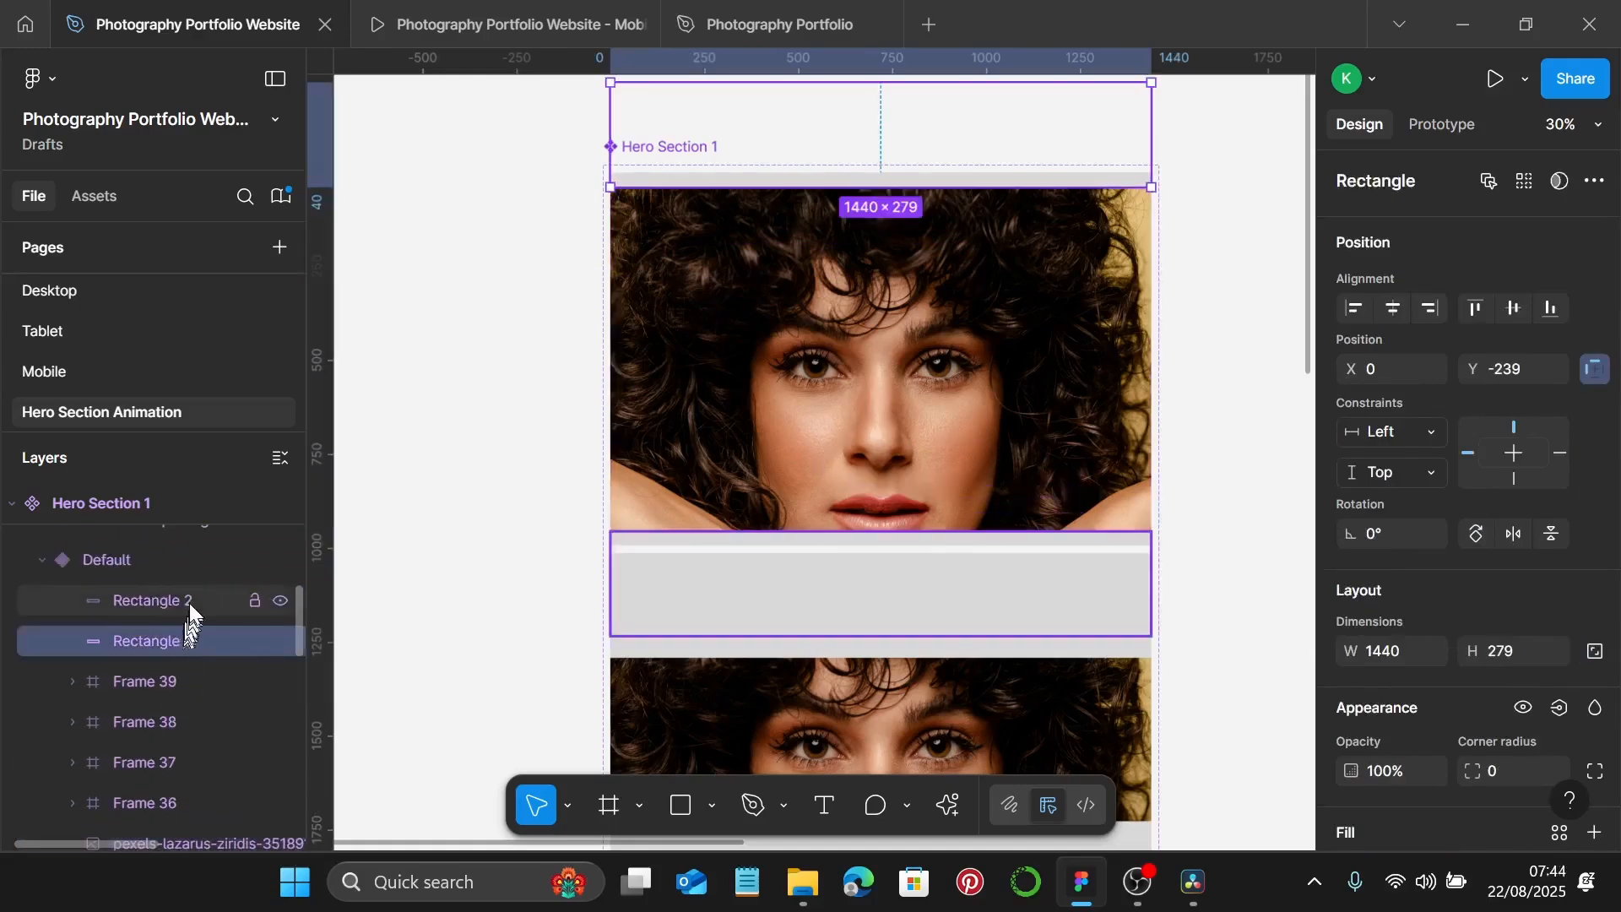
{"action": "left_click", "coordinate": [189, 602], "text": "shift"}
{"action": "left_click_drag", "start_coordinate": [182, 642], "coordinate": [161, 828]}
{"action": "scroll", "coordinate": [173, 790], "scroll_direction": "down", "scroll_amount": 3}
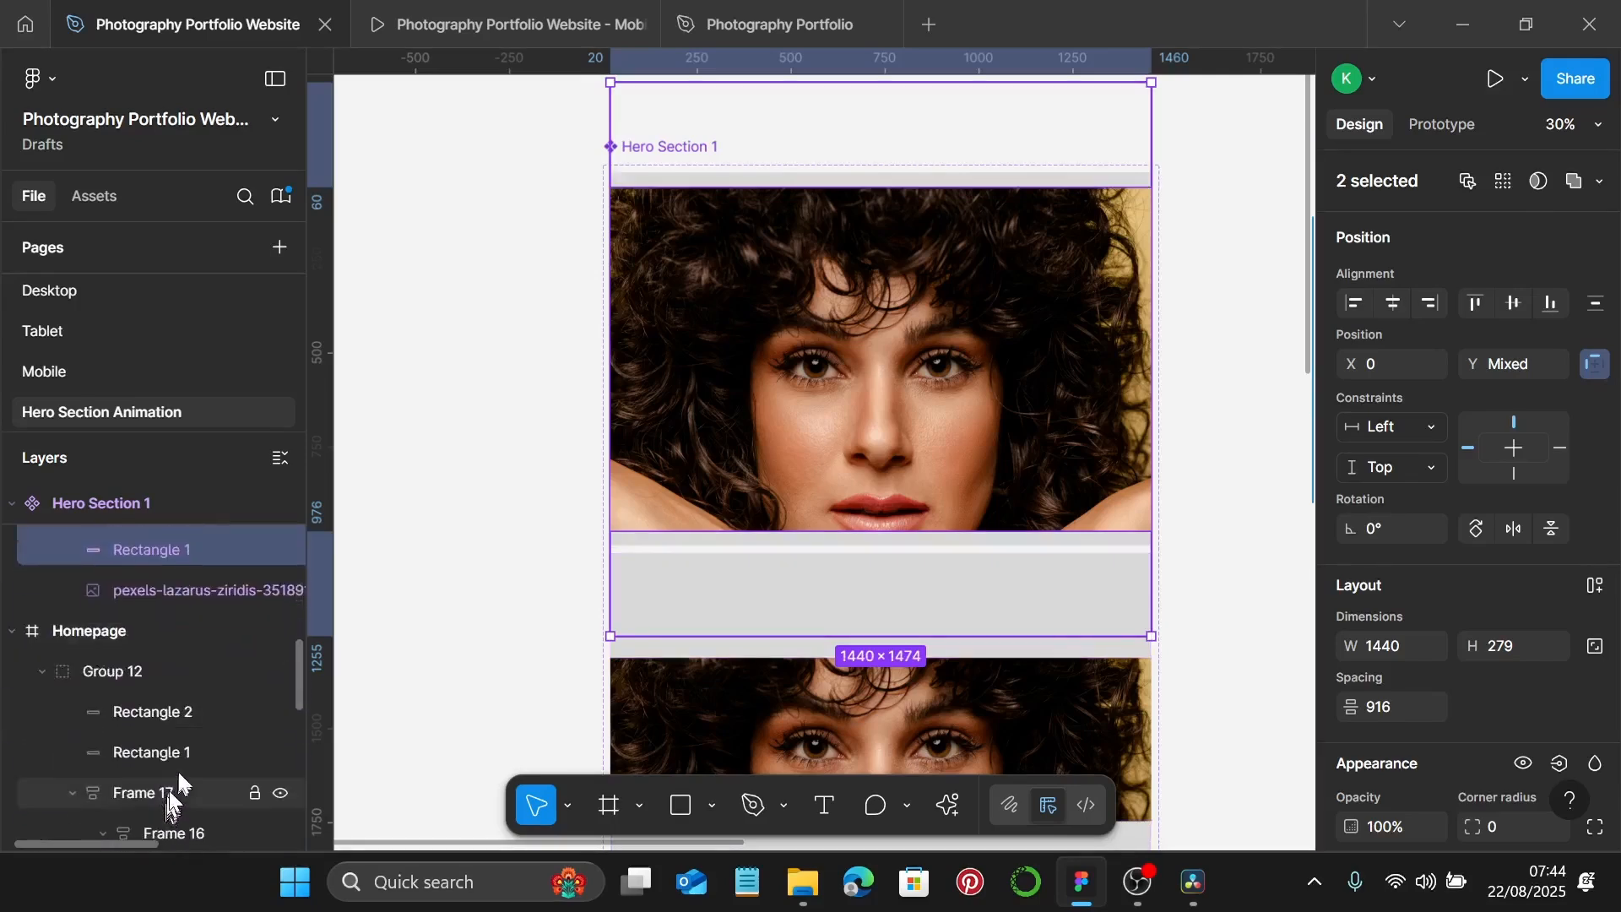
{"action": "scroll", "coordinate": [185, 627], "scroll_direction": "up", "scroll_amount": 2}
{"action": "left_click", "coordinate": [161, 728]}
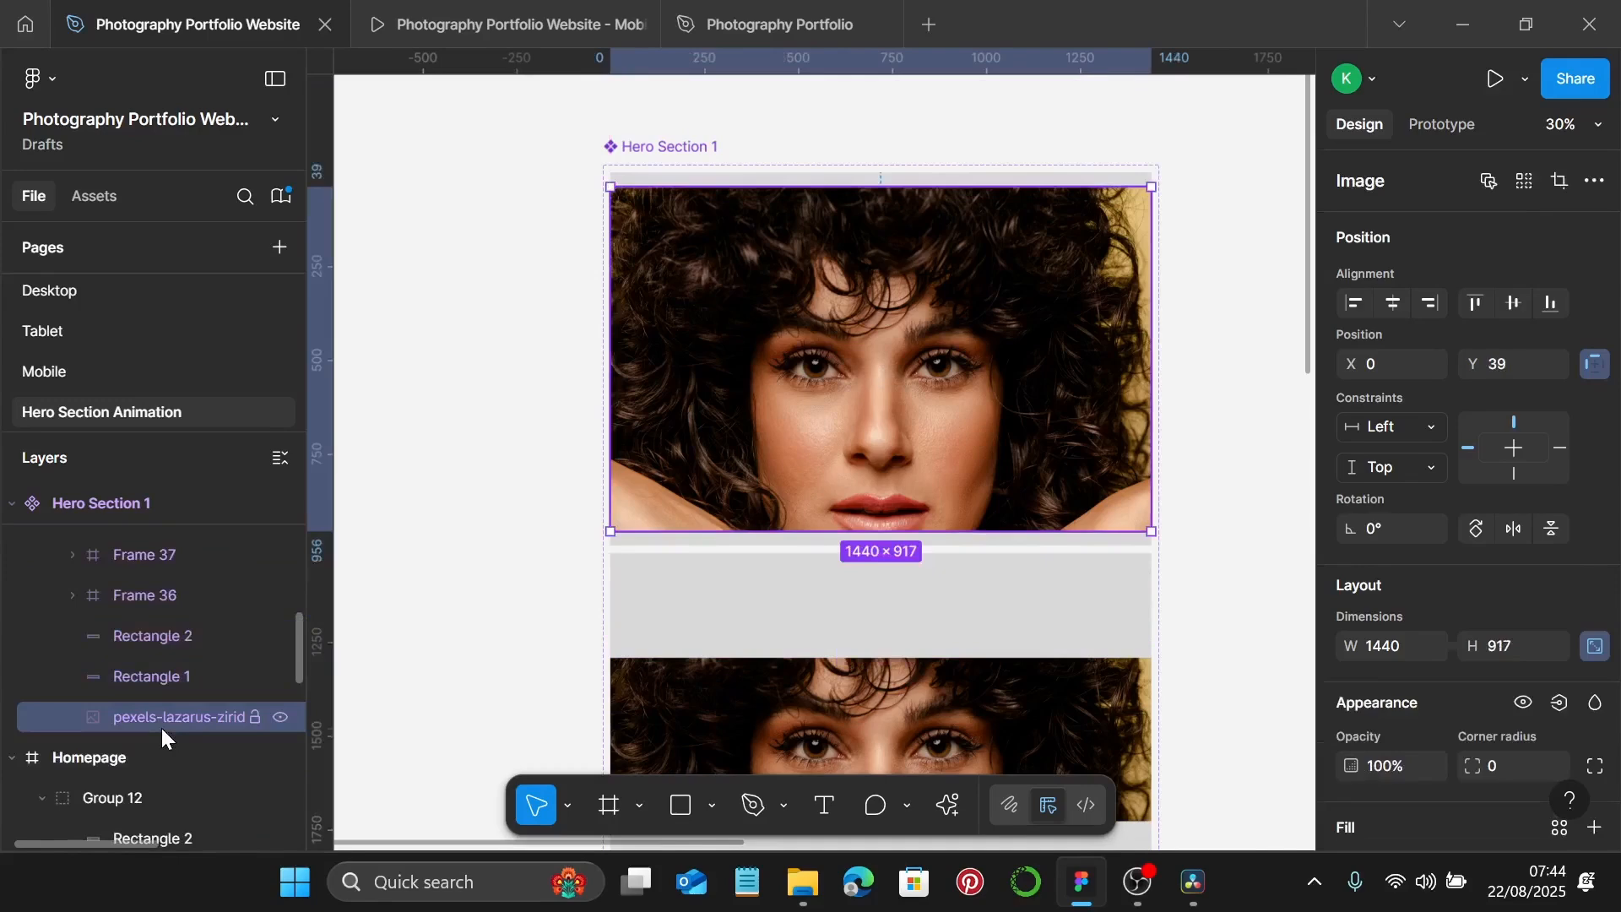
{"action": "left_click", "coordinate": [137, 679]}
{"action": "left_click", "coordinate": [149, 638]}
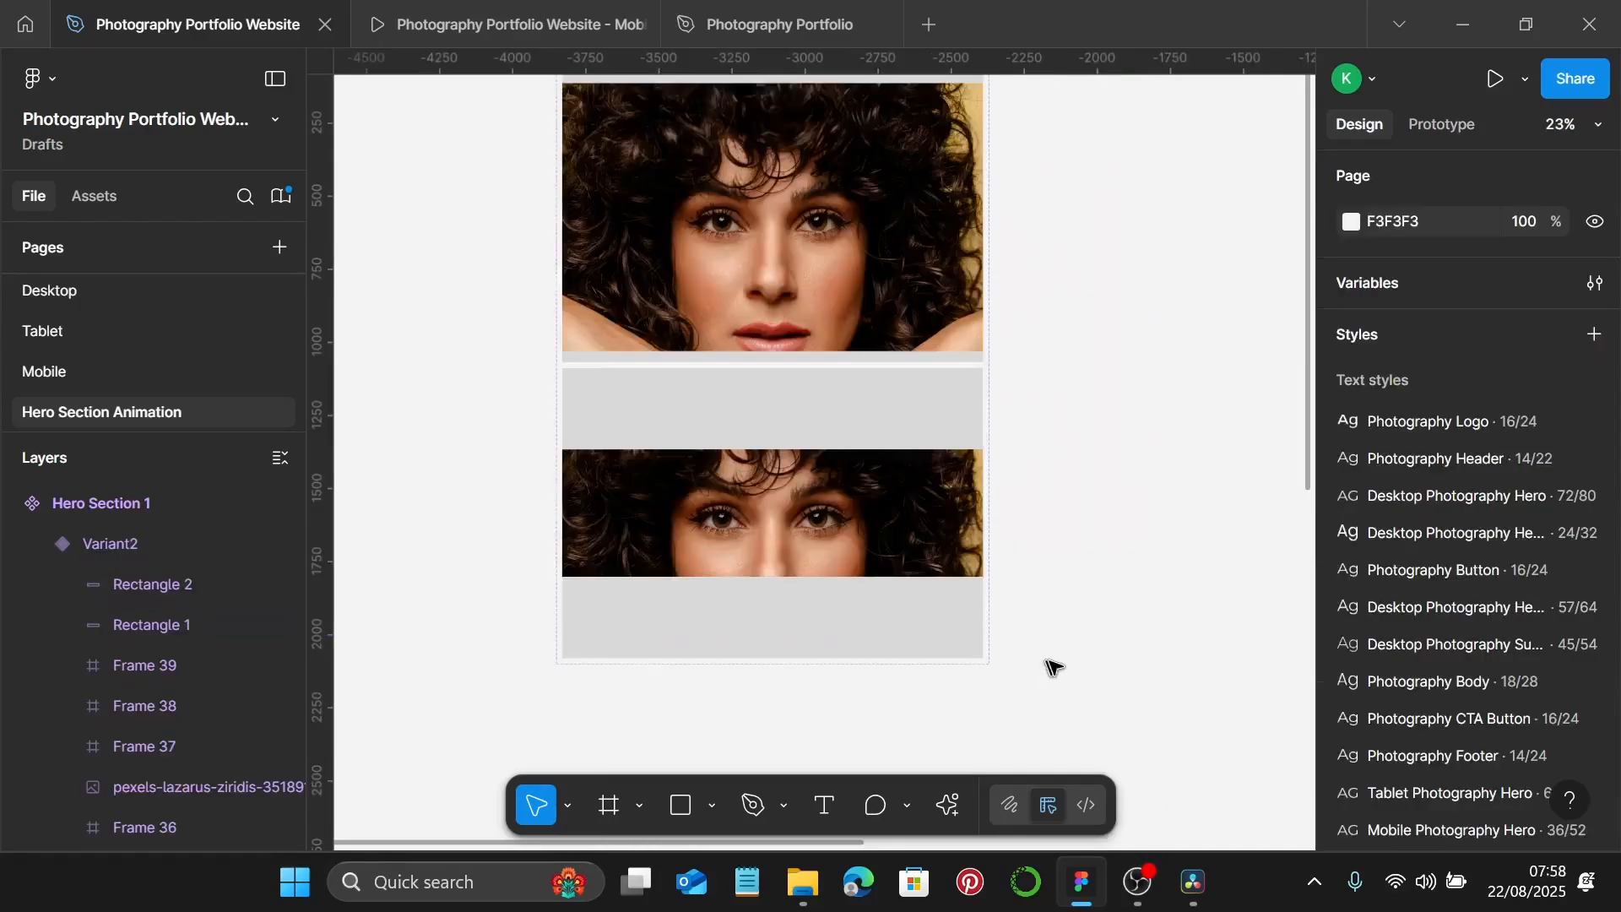
In Variant2, move the portrait image below Frame 36 in the layer order.
{"action": "left_click", "coordinate": [811, 553]}
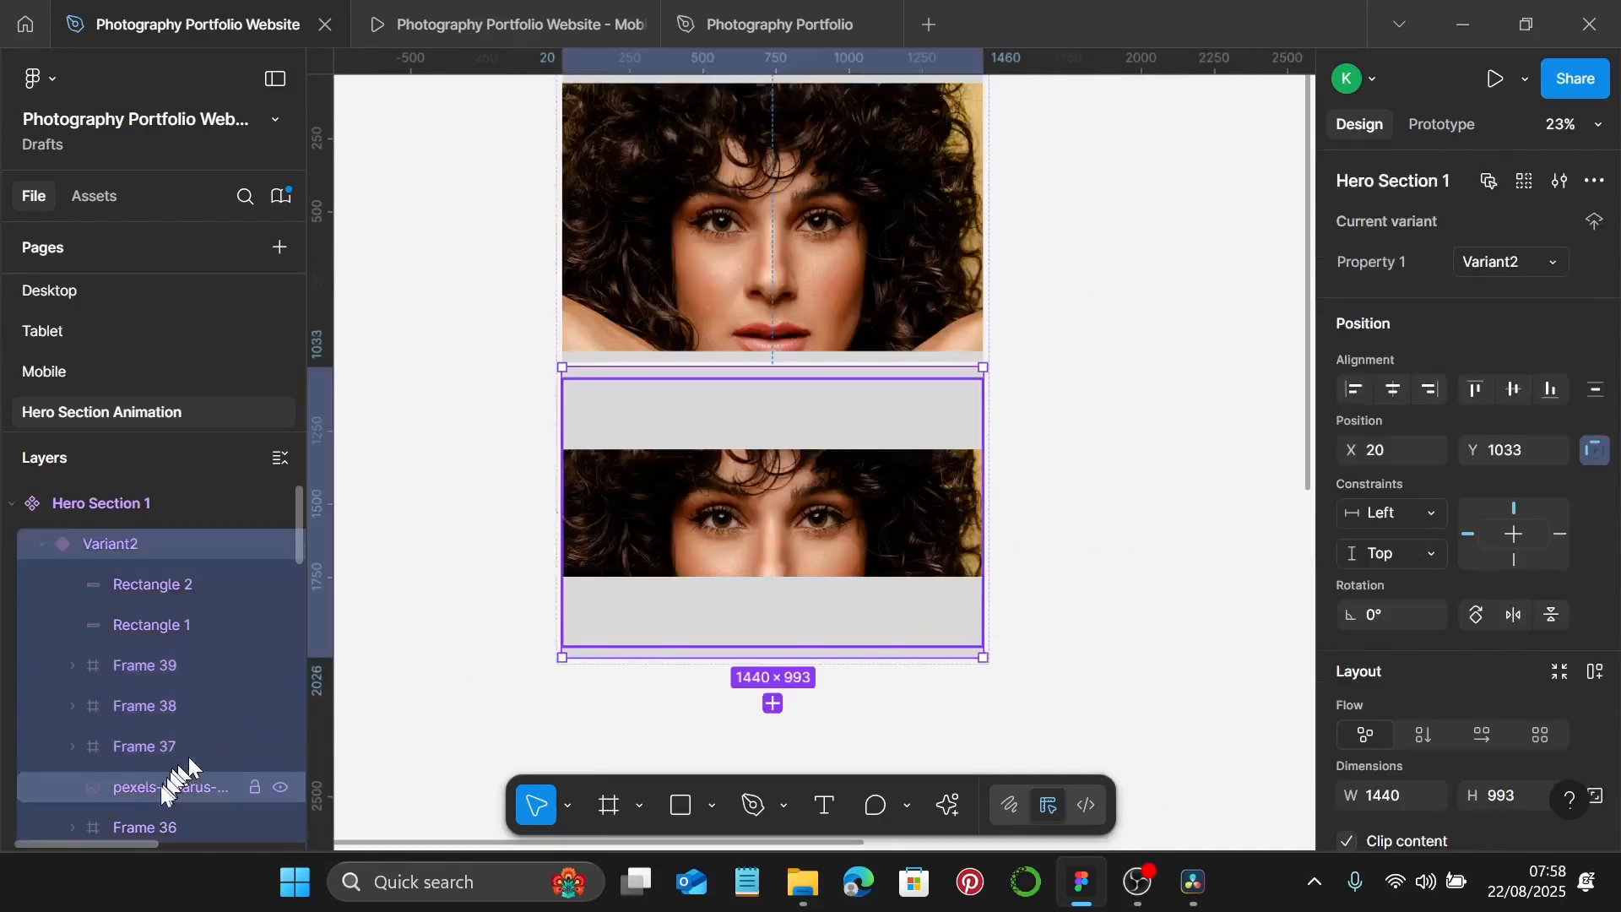
{"action": "scroll", "coordinate": [177, 756], "scroll_direction": "down", "scroll_amount": 1}
{"action": "scroll", "coordinate": [180, 676], "scroll_direction": "down", "scroll_amount": 3}
{"action": "scroll", "coordinate": [180, 672], "scroll_direction": "up", "scroll_amount": 2}
{"action": "left_click", "coordinate": [181, 670]}
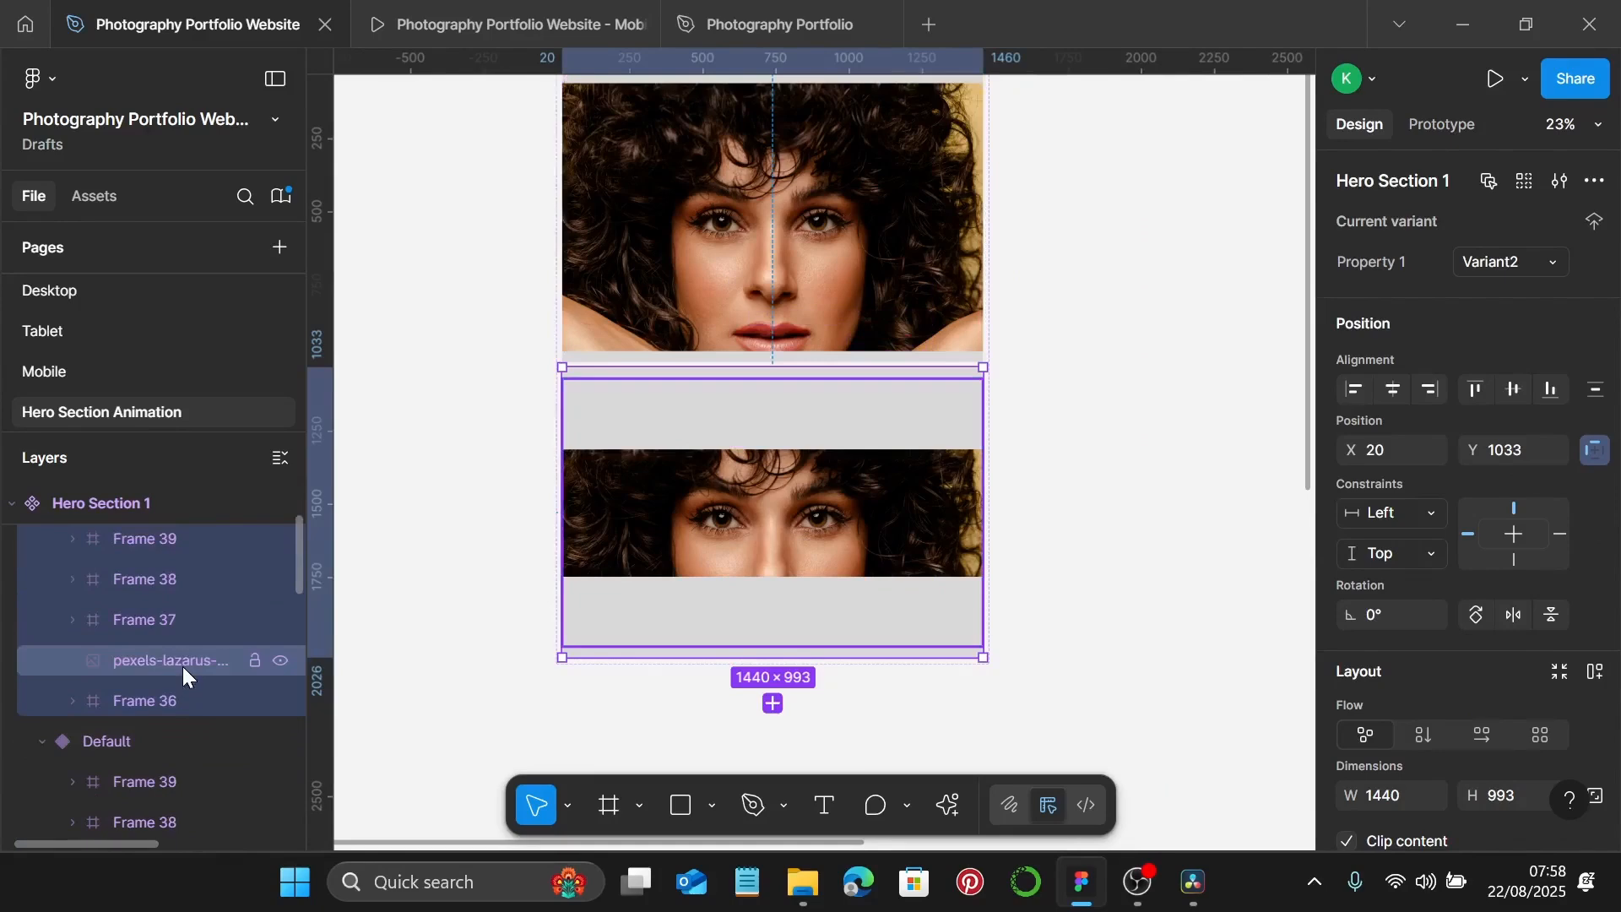
{"action": "left_click_drag", "start_coordinate": [179, 661], "coordinate": [176, 717]}
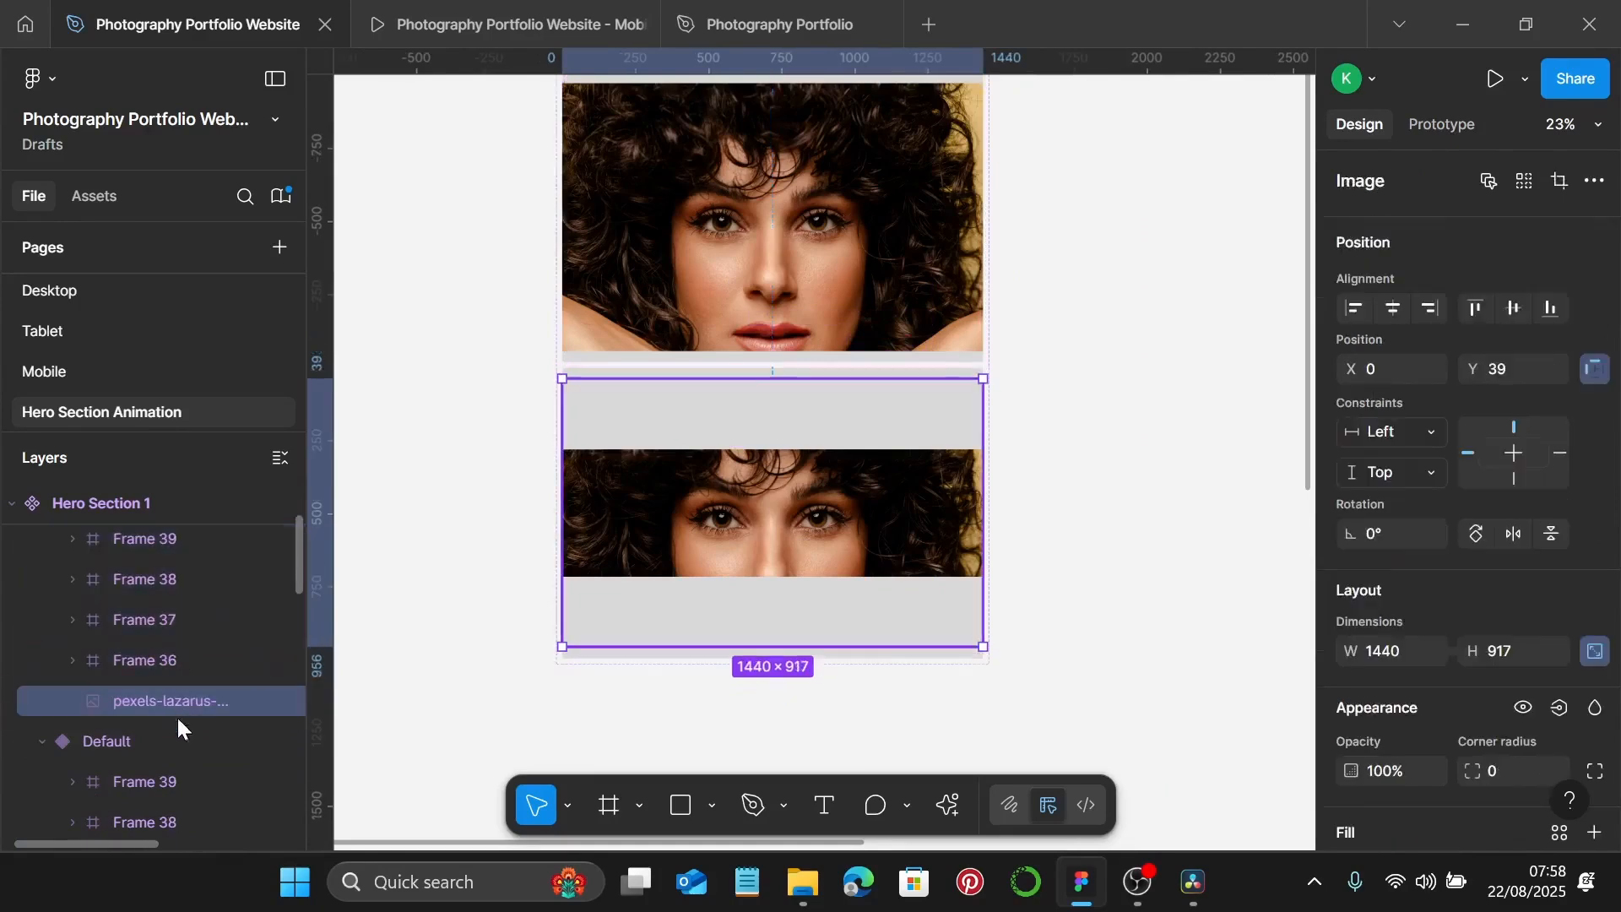
Reorder Rectangle 2 and Rectangle 1 in Variant2 so they sit directly above the portrait image and below Frame 36.
{"action": "scroll", "coordinate": [193, 626], "scroll_direction": "up", "scroll_amount": 2}
{"action": "left_click", "coordinate": [199, 625]}
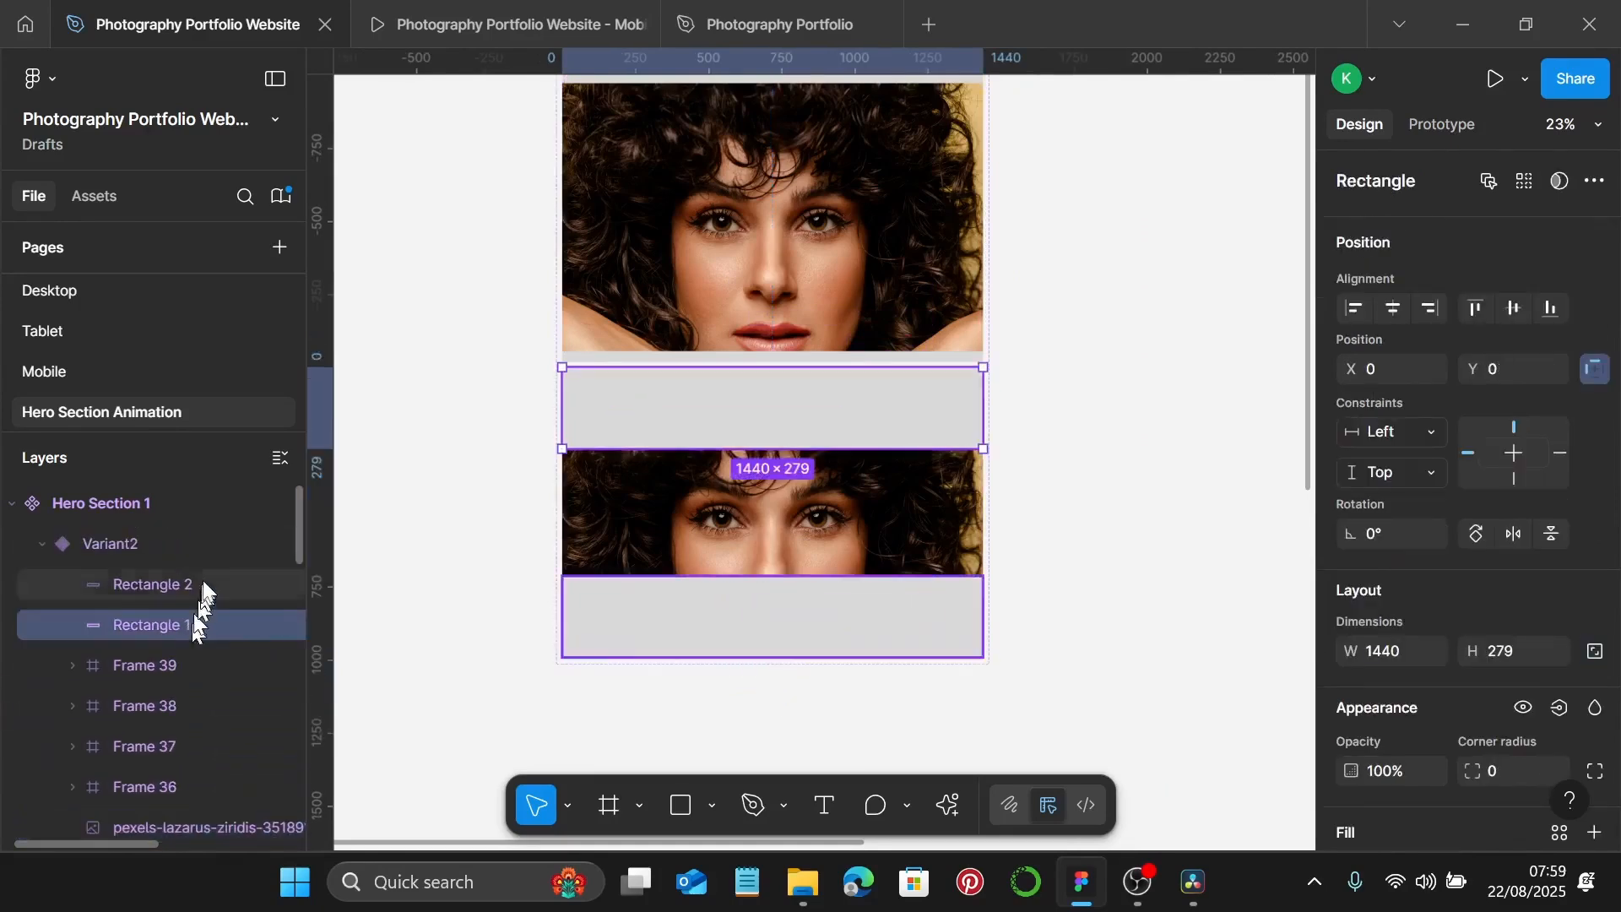
{"action": "left_click", "coordinate": [202, 587], "text": "shift"}
{"action": "left_click_drag", "start_coordinate": [193, 597], "coordinate": [195, 803]}
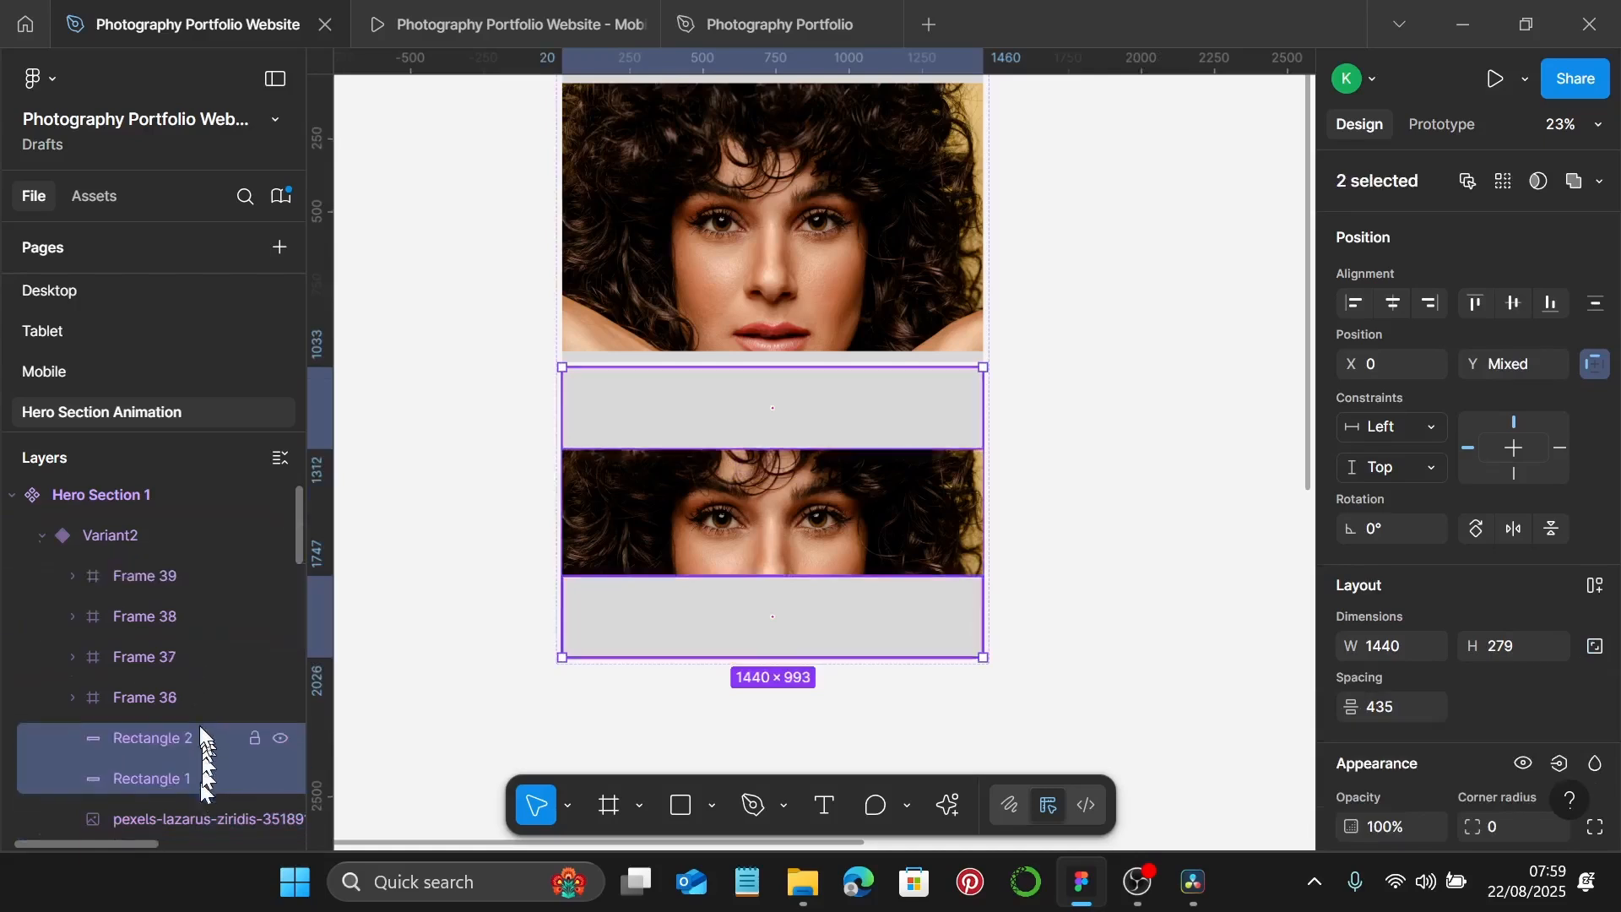
{"action": "scroll", "coordinate": [200, 726], "scroll_direction": "down", "scroll_amount": 5}
{"action": "scroll", "coordinate": [201, 692], "scroll_direction": "up", "scroll_amount": 4}
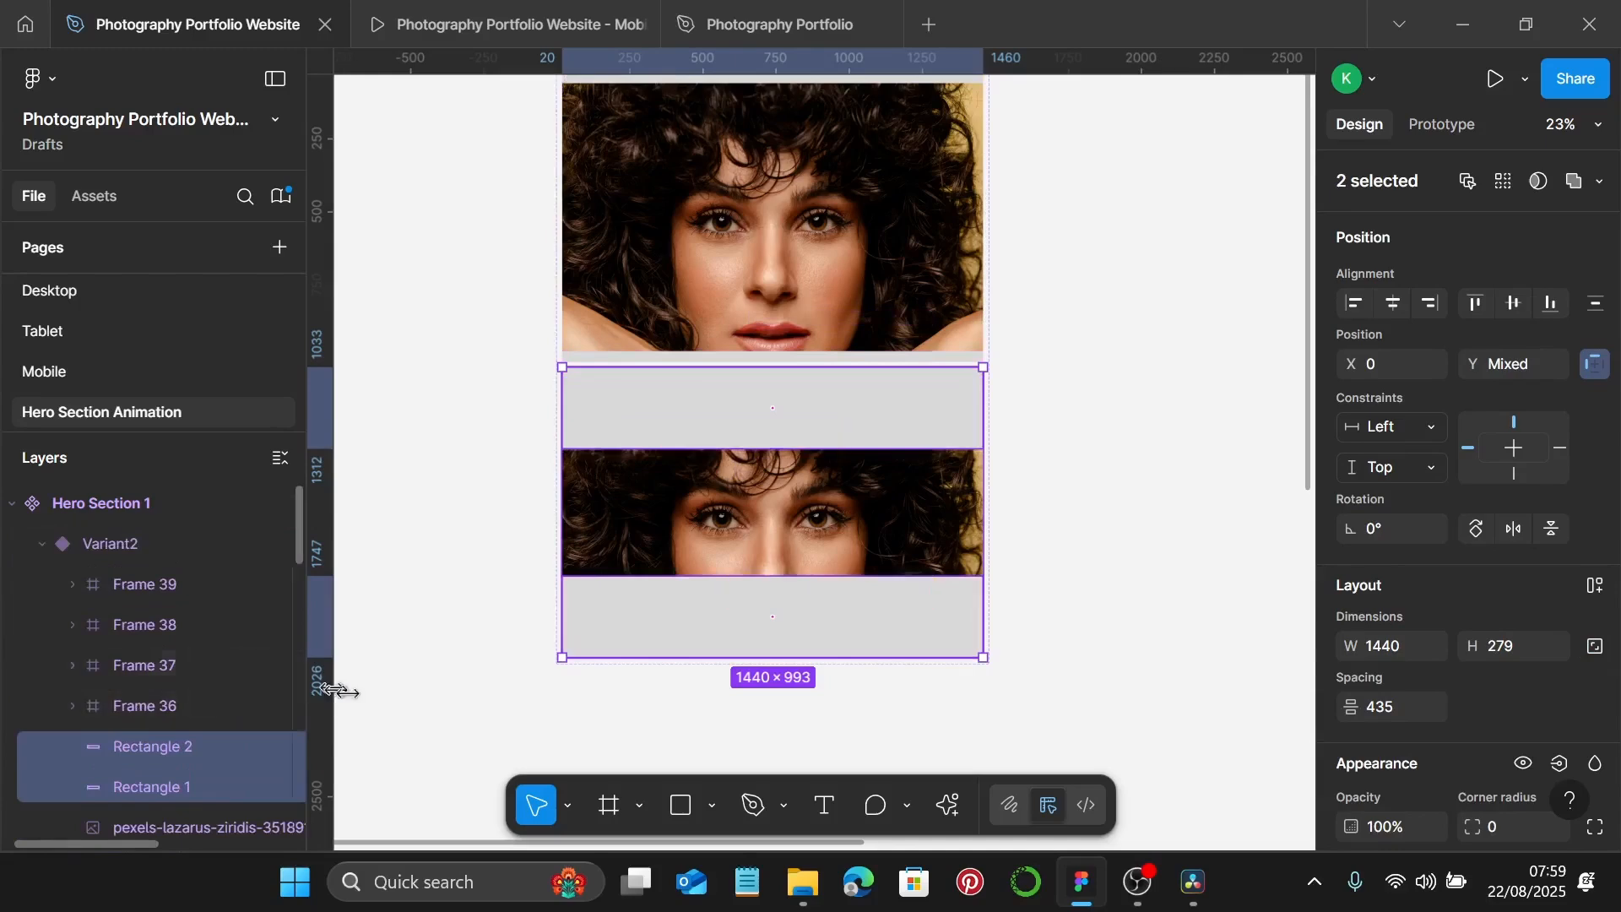
{"action": "scroll", "coordinate": [1022, 523], "scroll_direction": "down", "scroll_amount": 1}
{"action": "left_click", "coordinate": [1028, 490]}
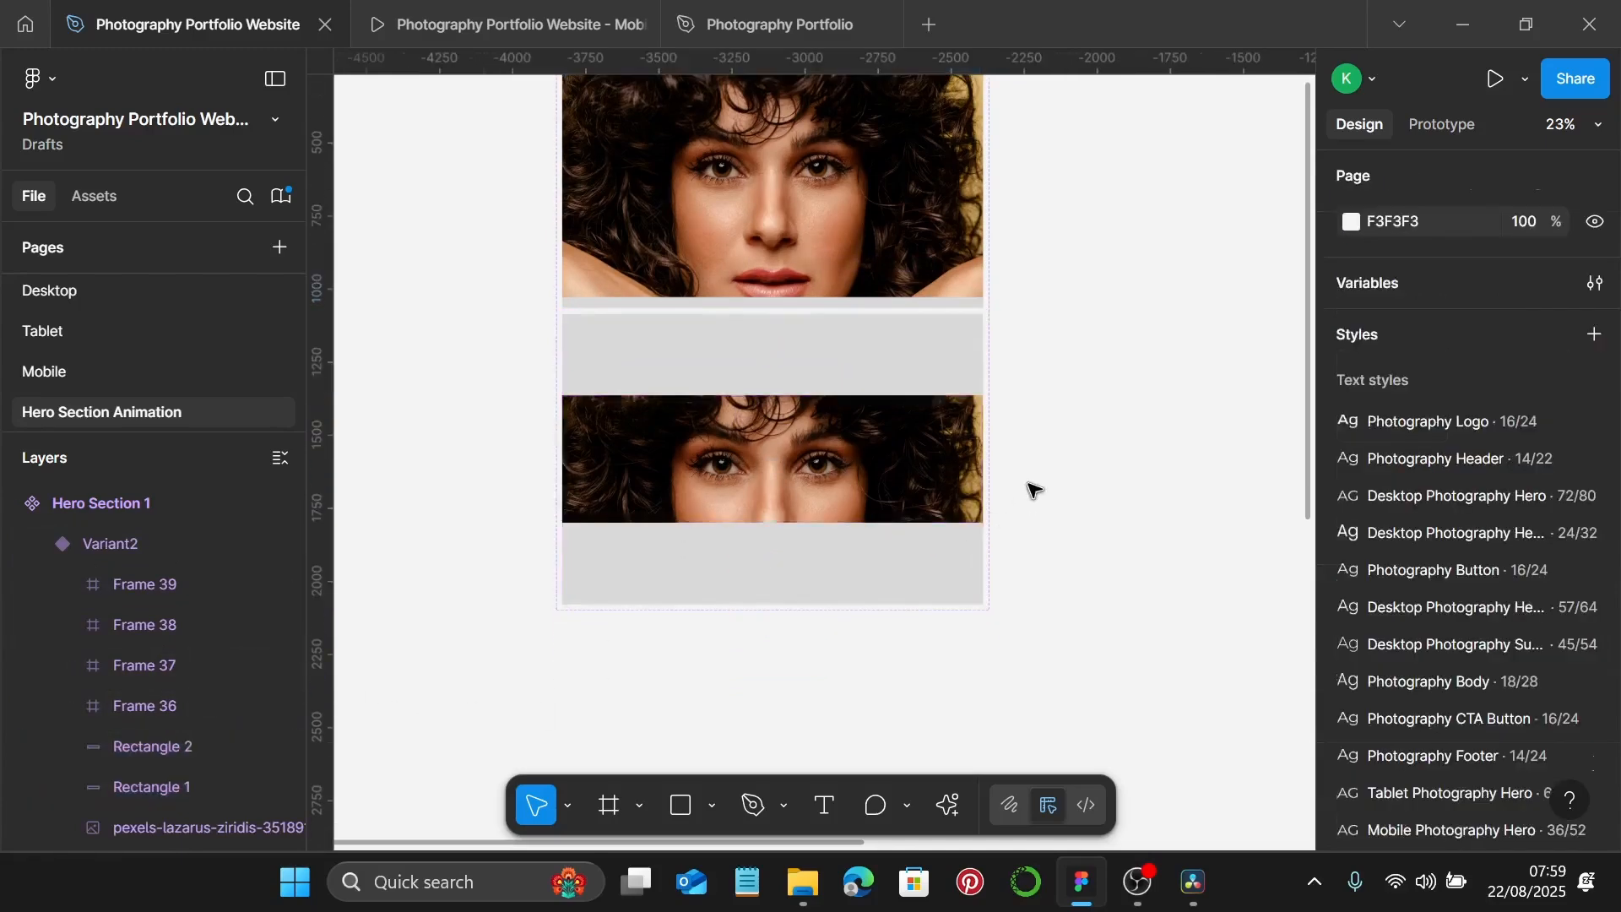
Add a third variant to the Hero Section 1 component, based on Variant2.
{"action": "left_click", "coordinate": [815, 517]}
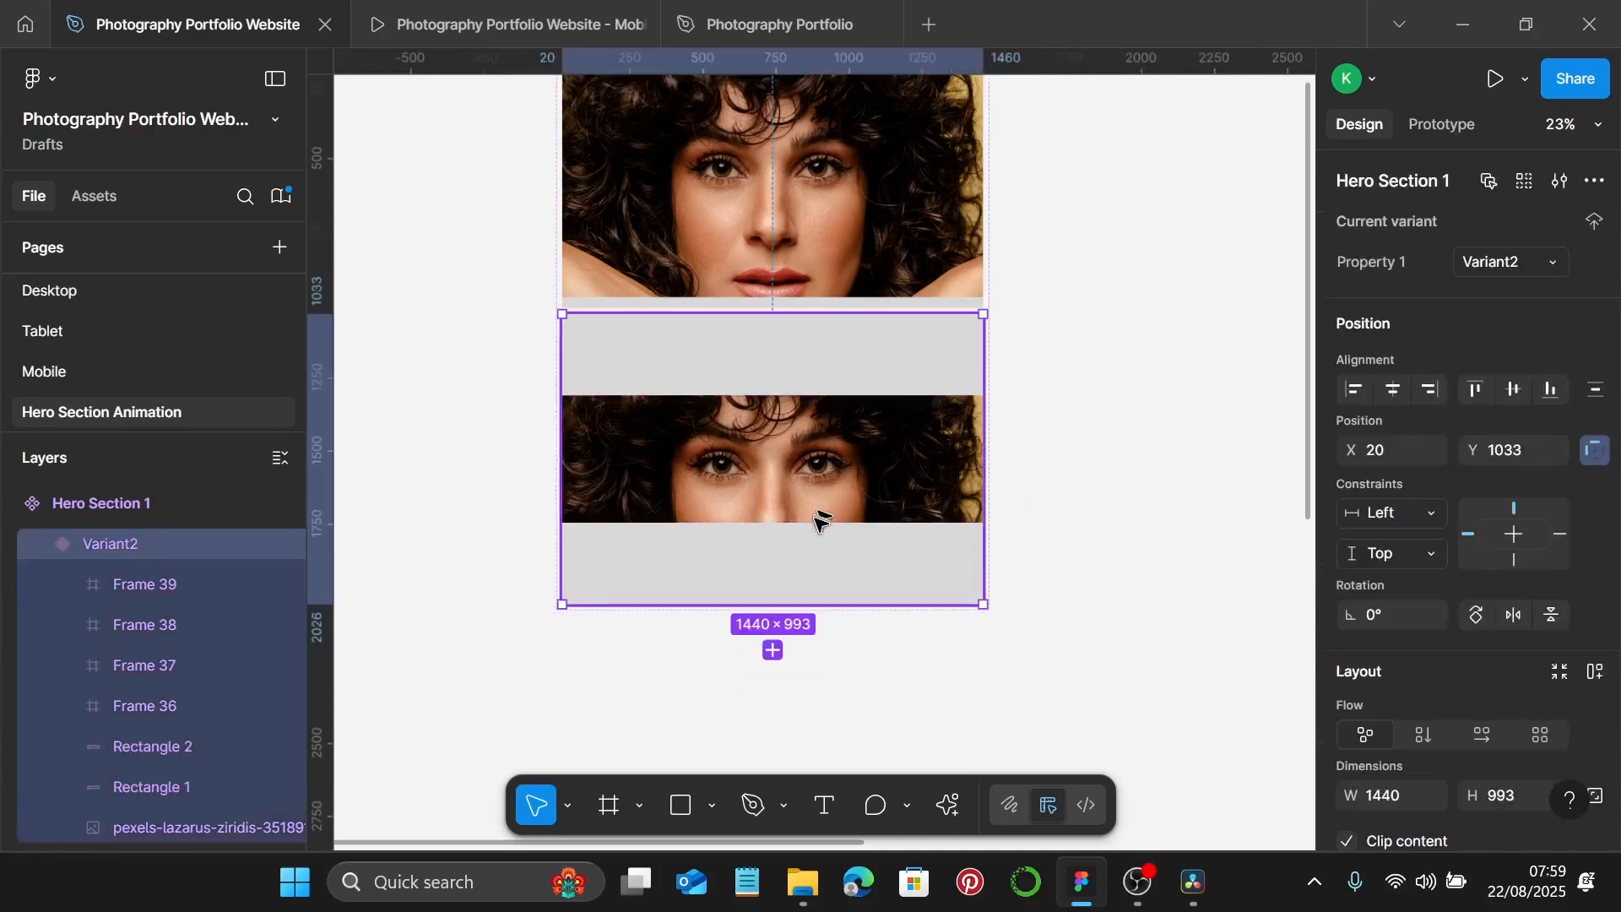
{"action": "left_click", "coordinate": [774, 650]}
{"action": "scroll", "coordinate": [811, 515], "scroll_direction": "down", "scroll_amount": 3}
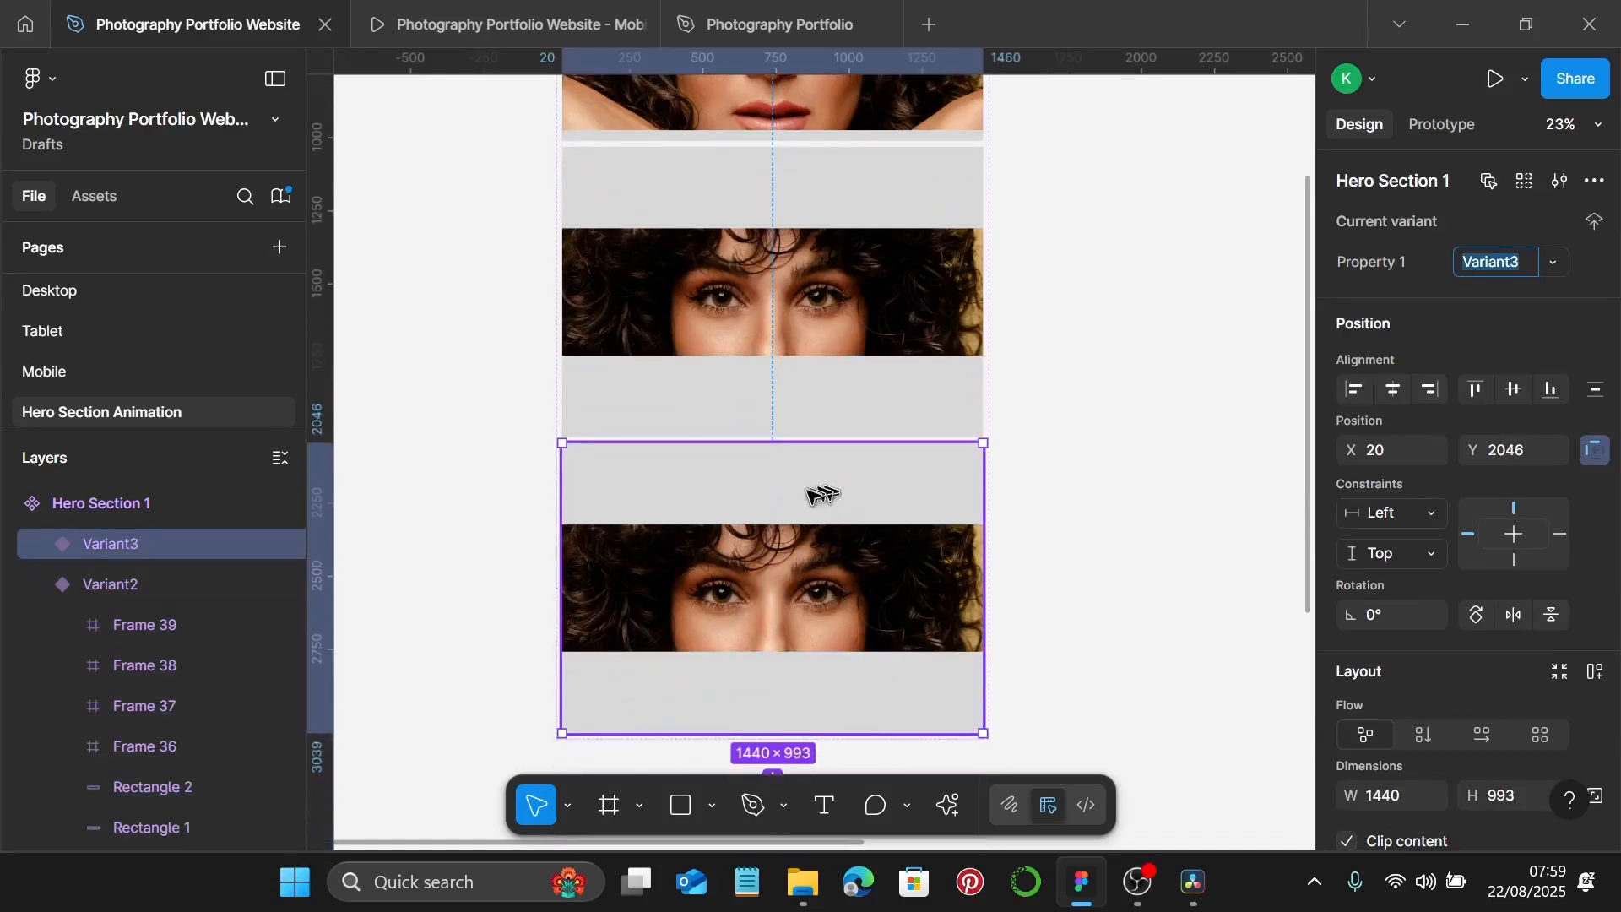
In Variant3, slide the button group inside Frame 39 straight left to X 0 so both buttons fill the frame.
{"action": "left_click", "coordinate": [42, 583]}
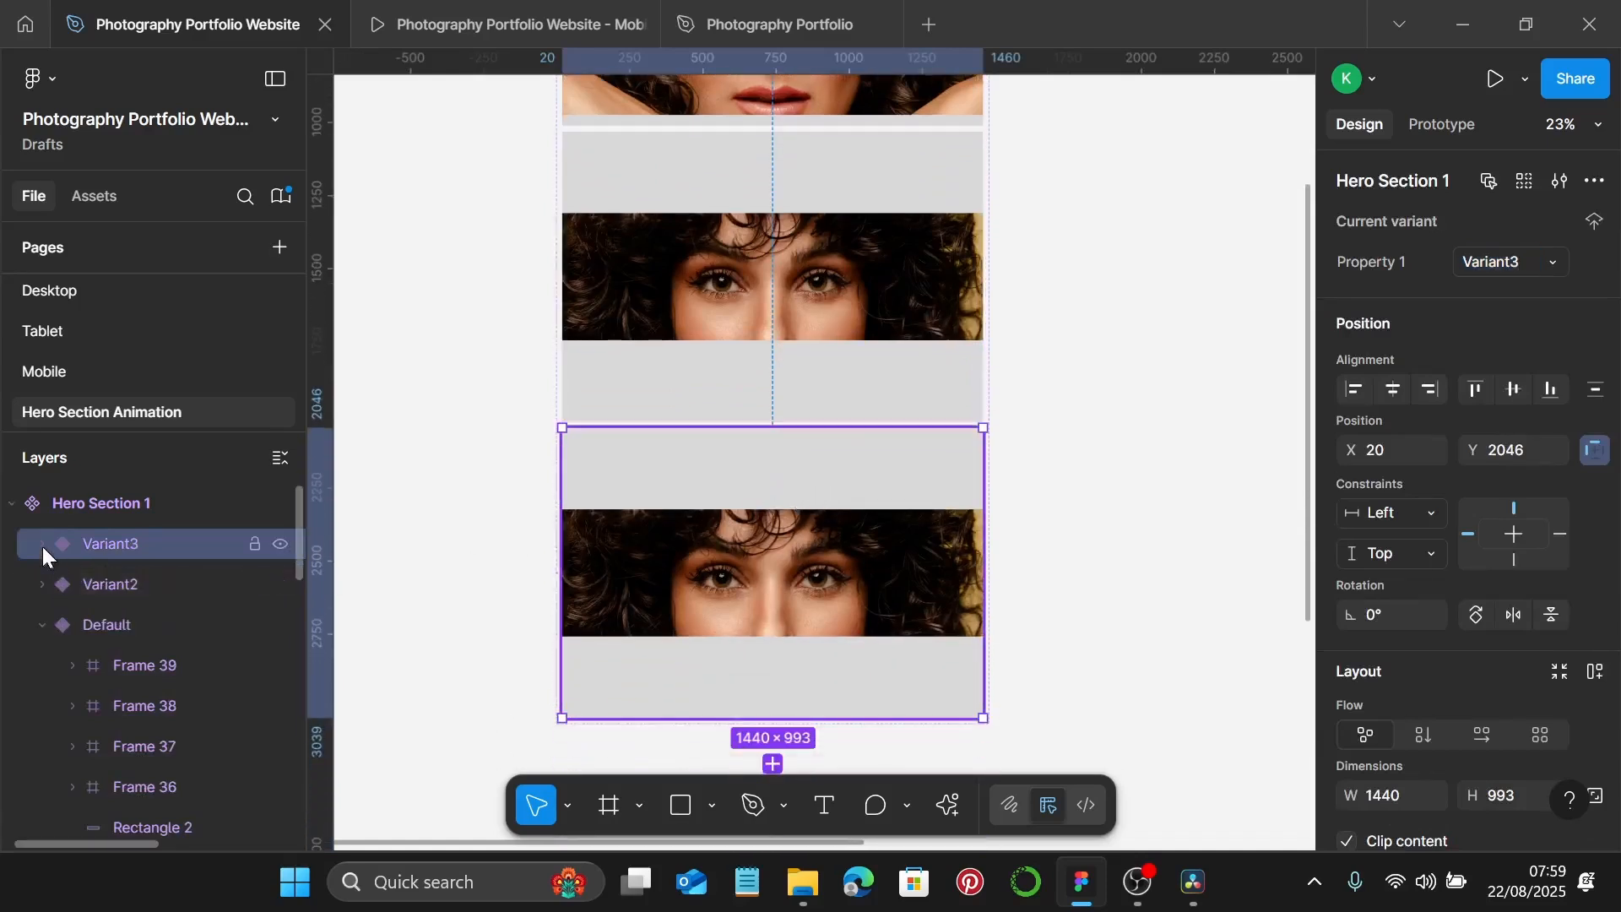
{"action": "left_click", "coordinate": [42, 544]}
{"action": "left_click", "coordinate": [138, 579]}
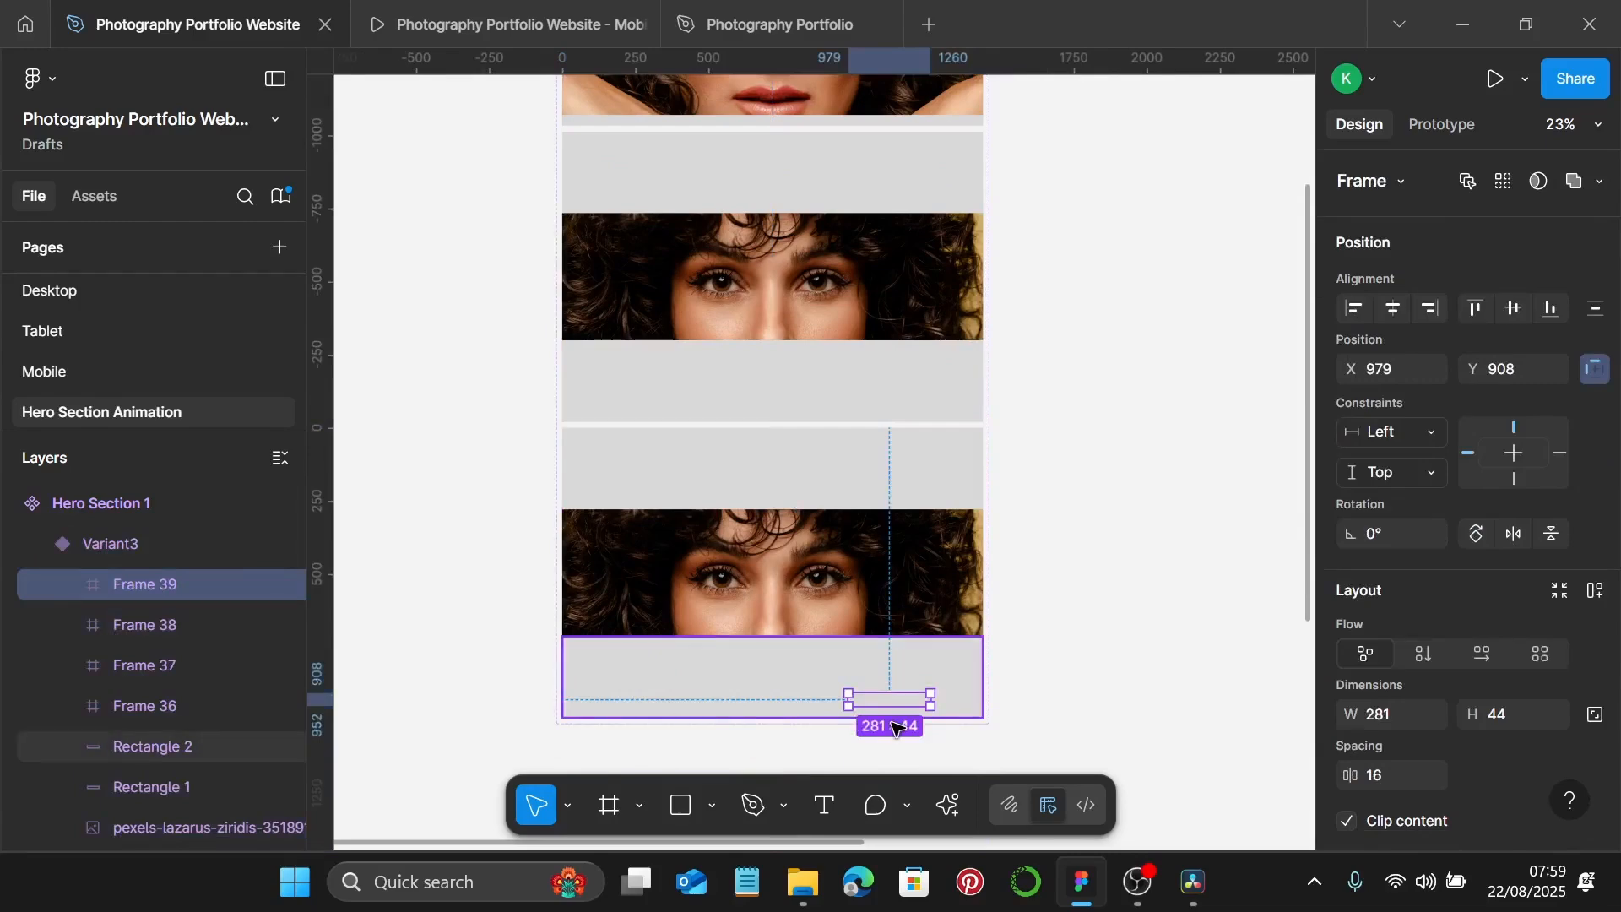
{"action": "scroll", "coordinate": [811, 687], "scroll_direction": "up", "scroll_amount": 5}
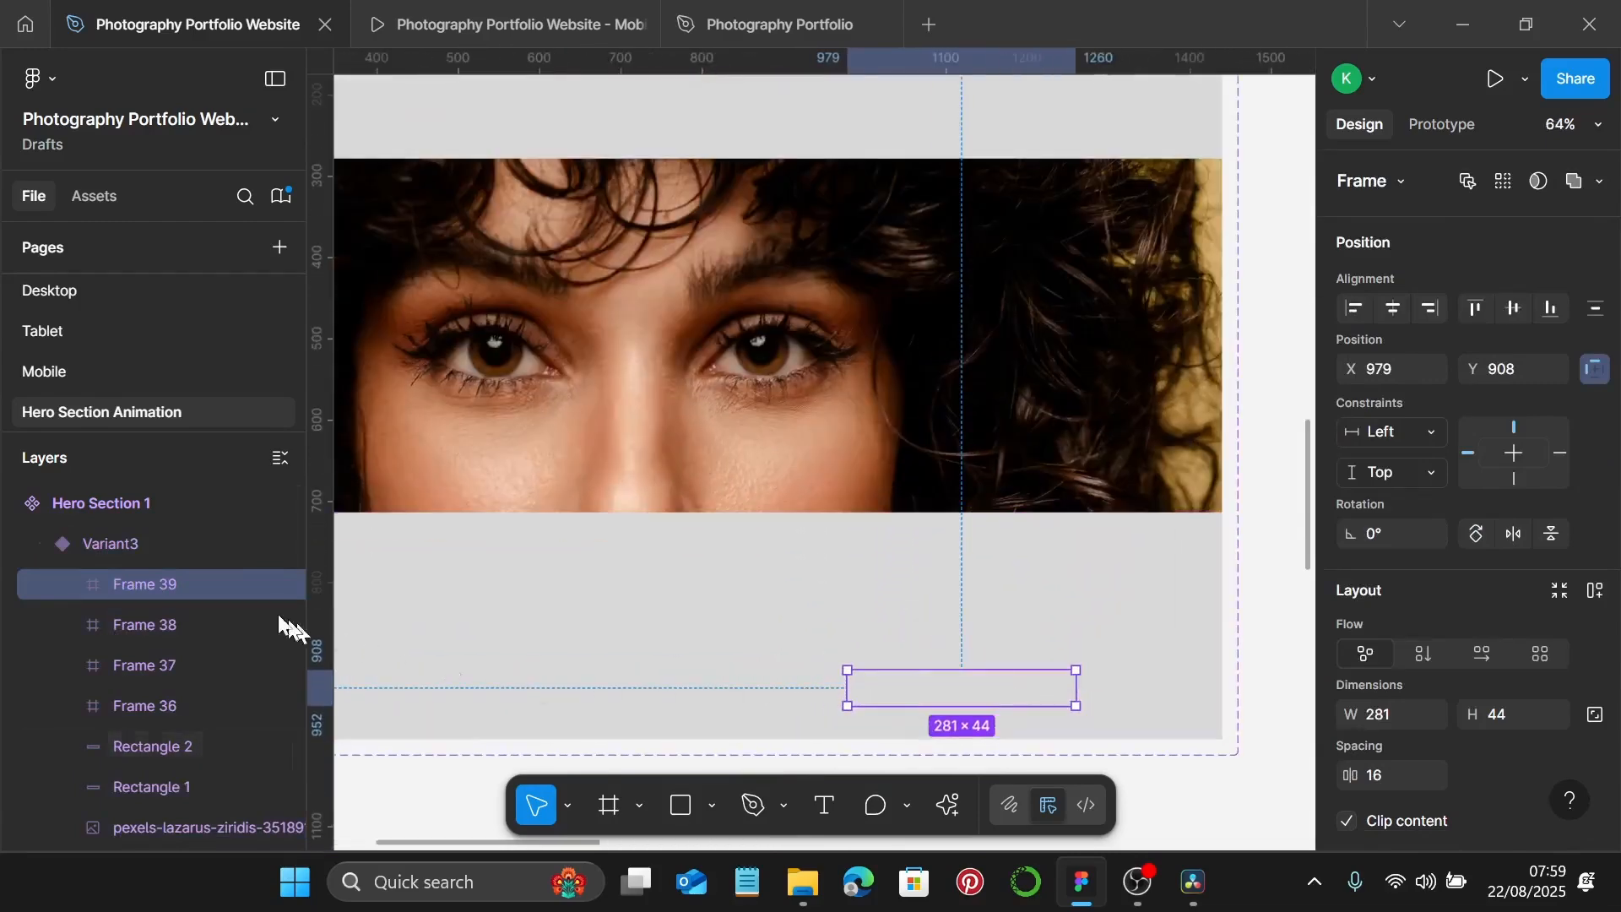
{"action": "left_click", "coordinate": [72, 583]}
{"action": "left_click", "coordinate": [154, 625]}
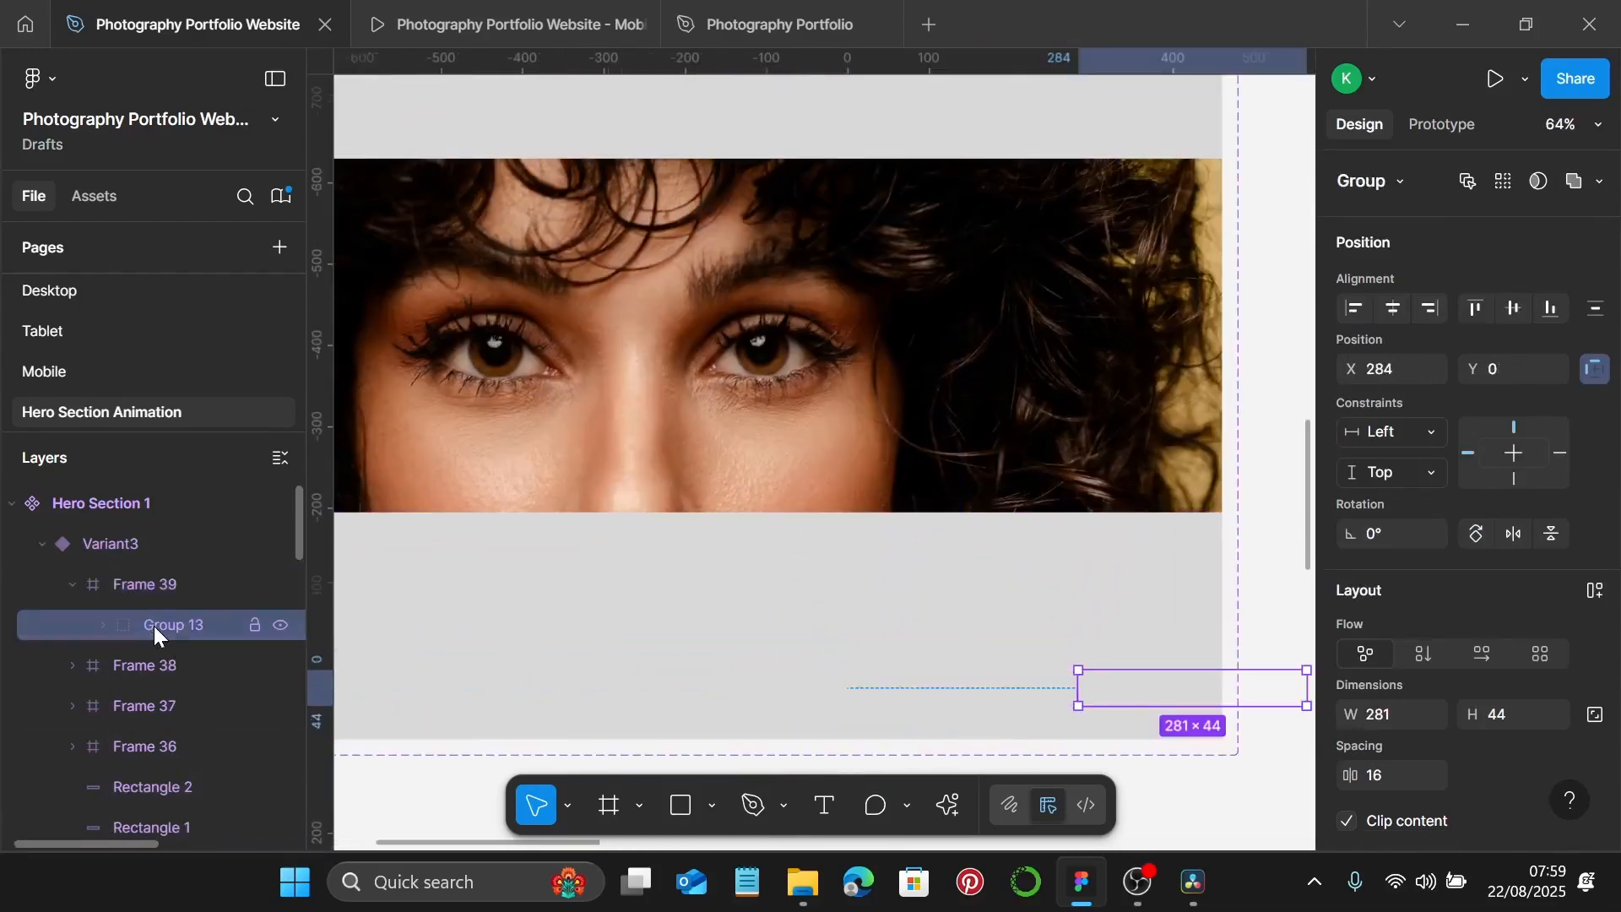
{"action": "key", "text": "Left"}
{"action": "key", "text": "Left"}
{"action": "key", "text": "Left"}
{"action": "key", "text": "Left"}
{"action": "key", "text": "Left"}
{"action": "key", "text": "Left"}
{"action": "key", "text": "Left"}
{"action": "key", "text": "Left"}
{"action": "key", "text": "Left"}
{"action": "key", "text": "Left"}
{"action": "key", "text": "Left"}
{"action": "key", "text": "Left"}
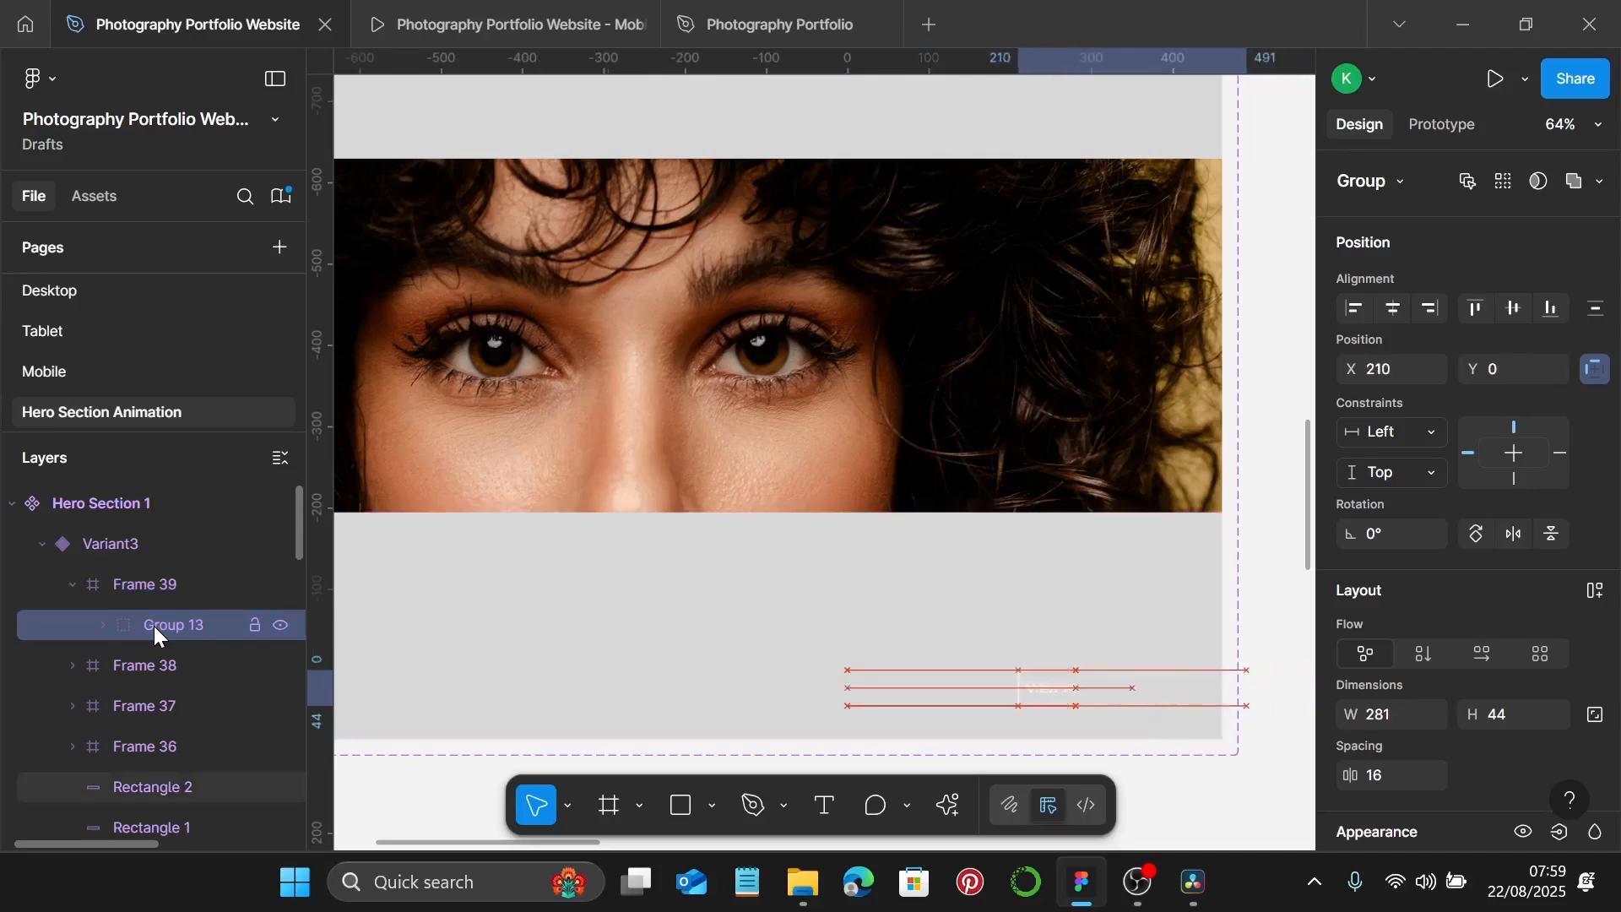
{"action": "key", "text": "Left"}
{"action": "key", "text": "Left"}
{"action": "key", "text": "Left"}
{"action": "key", "text": "Left"}
{"action": "key", "text": "Left"}
{"action": "key", "text": "Left"}
{"action": "key", "text": "Left"}
{"action": "key", "text": "Left"}
{"action": "key", "text": "Left"}
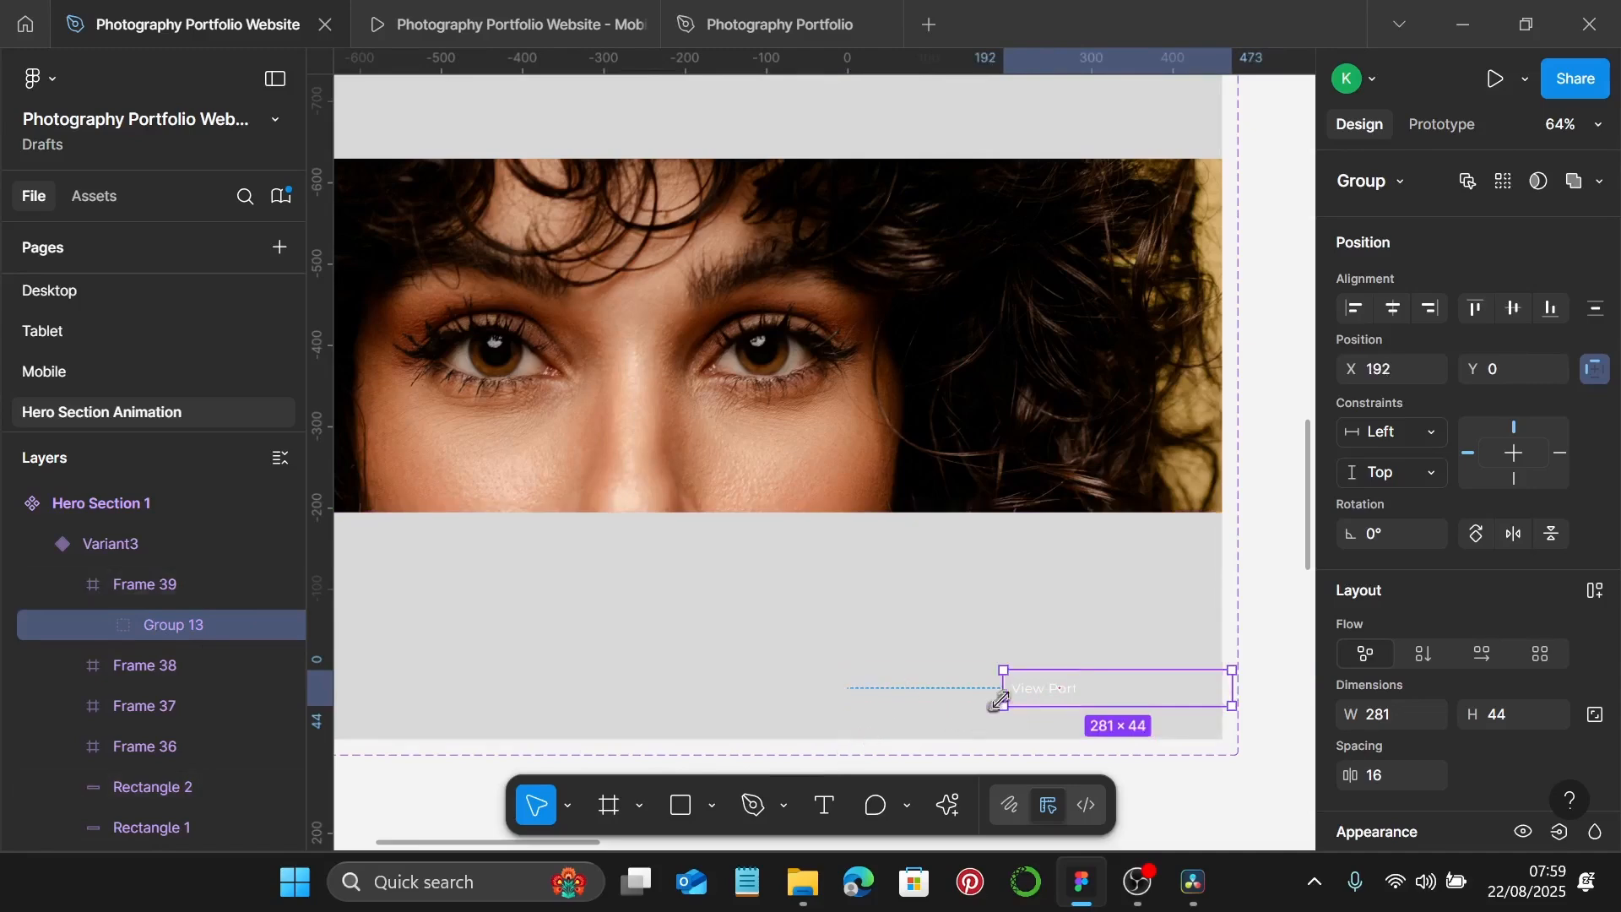
{"action": "left_click_drag", "start_coordinate": [1030, 688], "coordinate": [874, 694]}
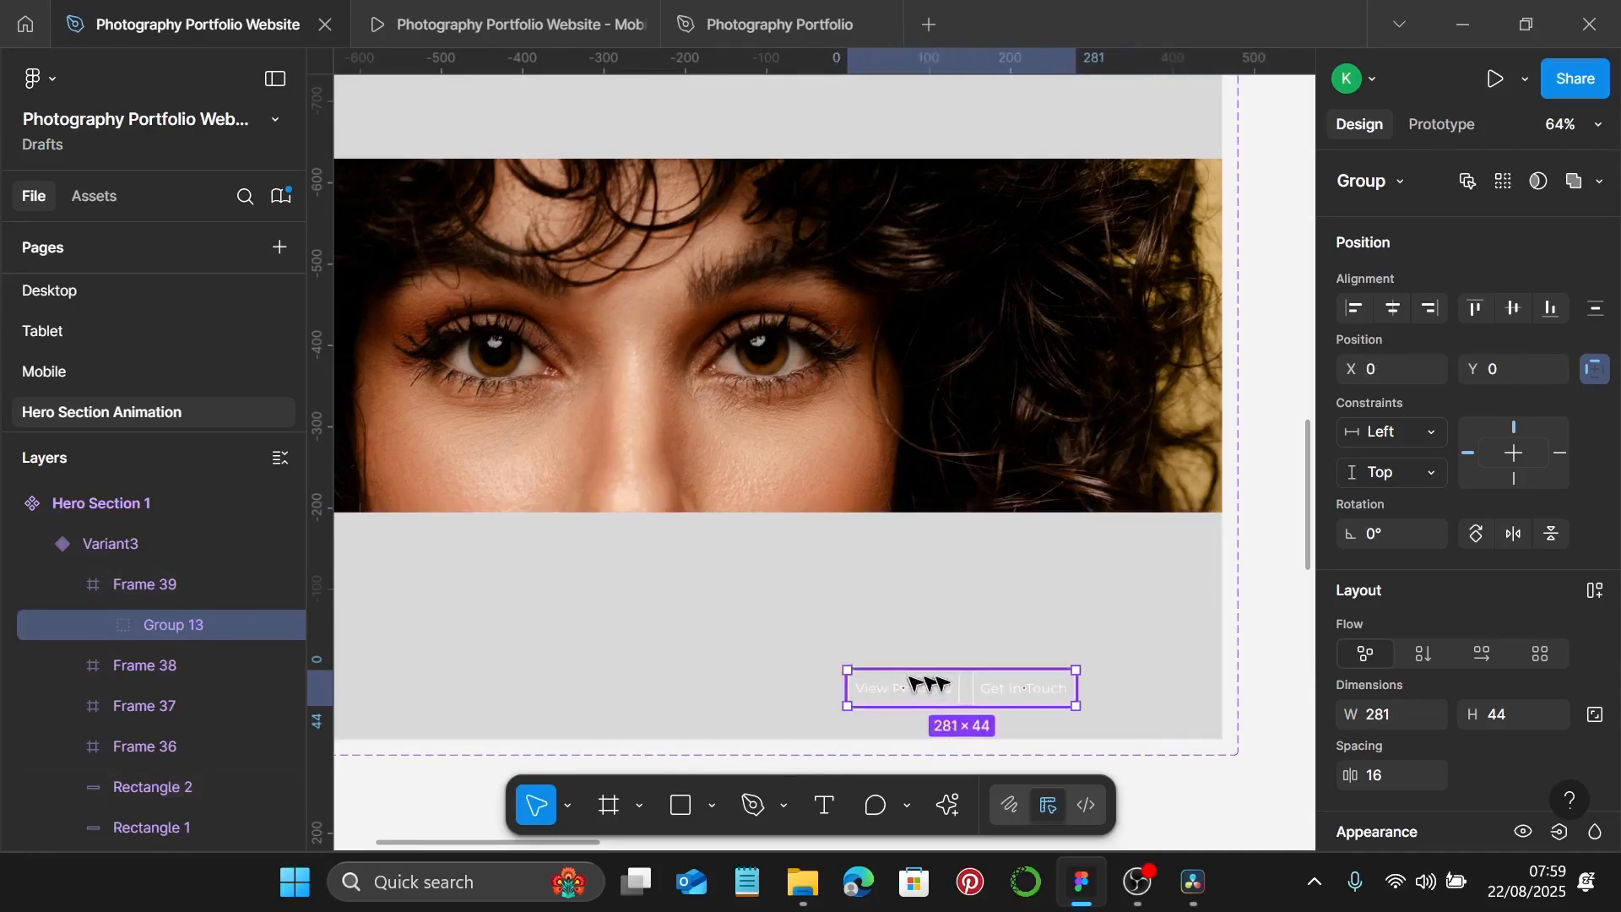
In Variant3's Frame 38, slide the "Every frame tells a story—let's create yours together." text straight left to X 0.
{"action": "left_click", "coordinate": [73, 584]}
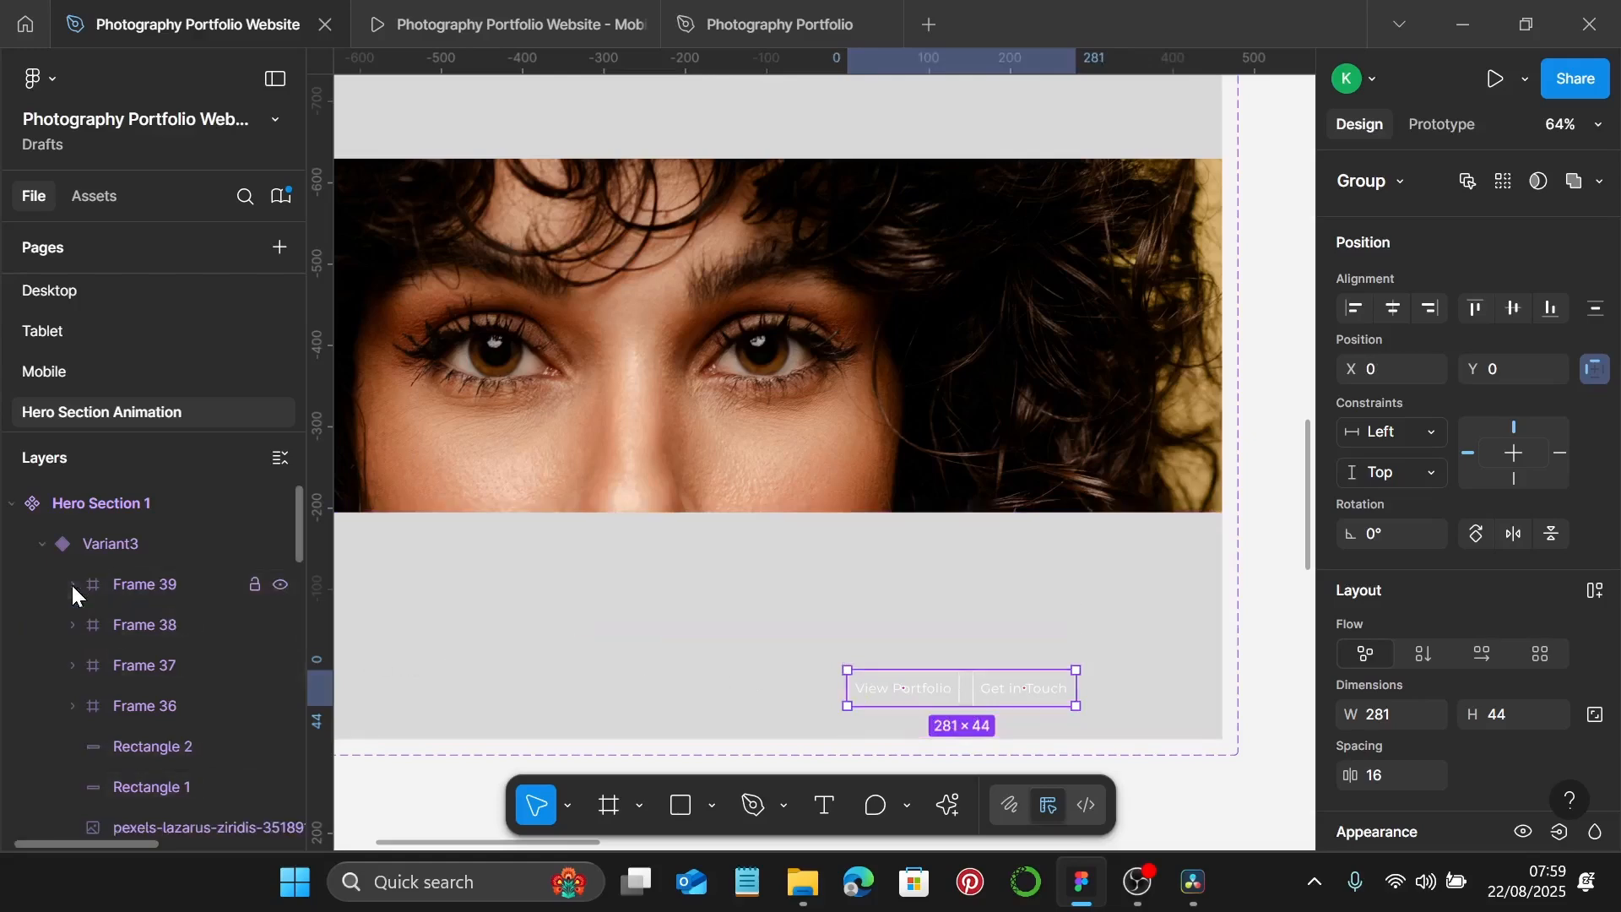
{"action": "left_click", "coordinate": [71, 626]}
{"action": "left_click", "coordinate": [152, 666]}
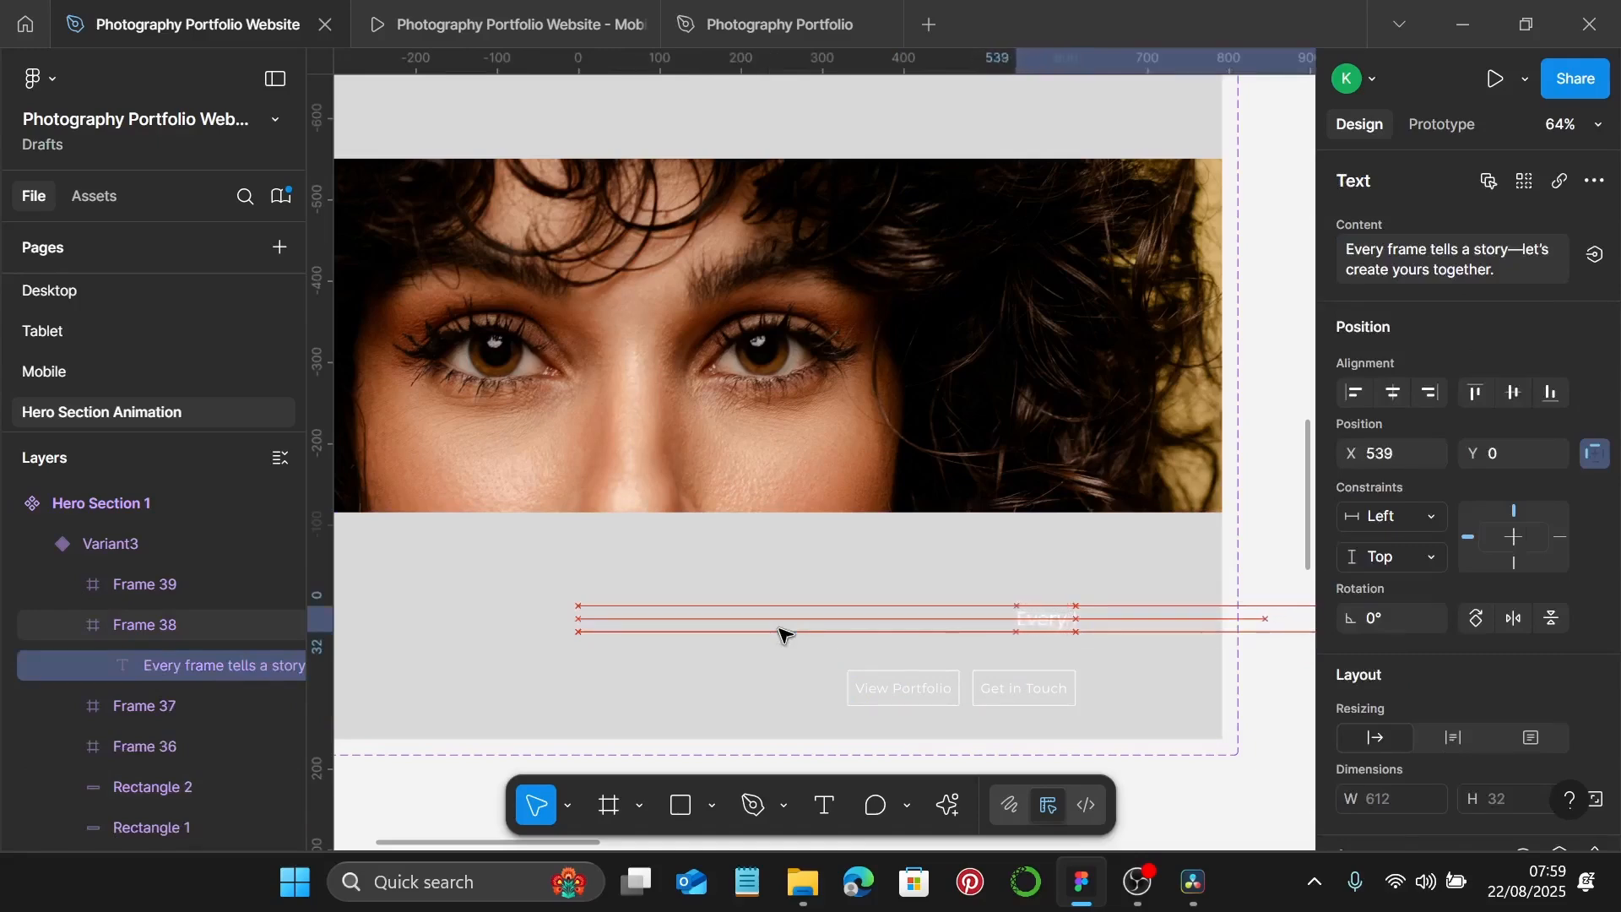
{"action": "left_click_drag", "start_coordinate": [778, 634], "coordinate": [629, 624]}
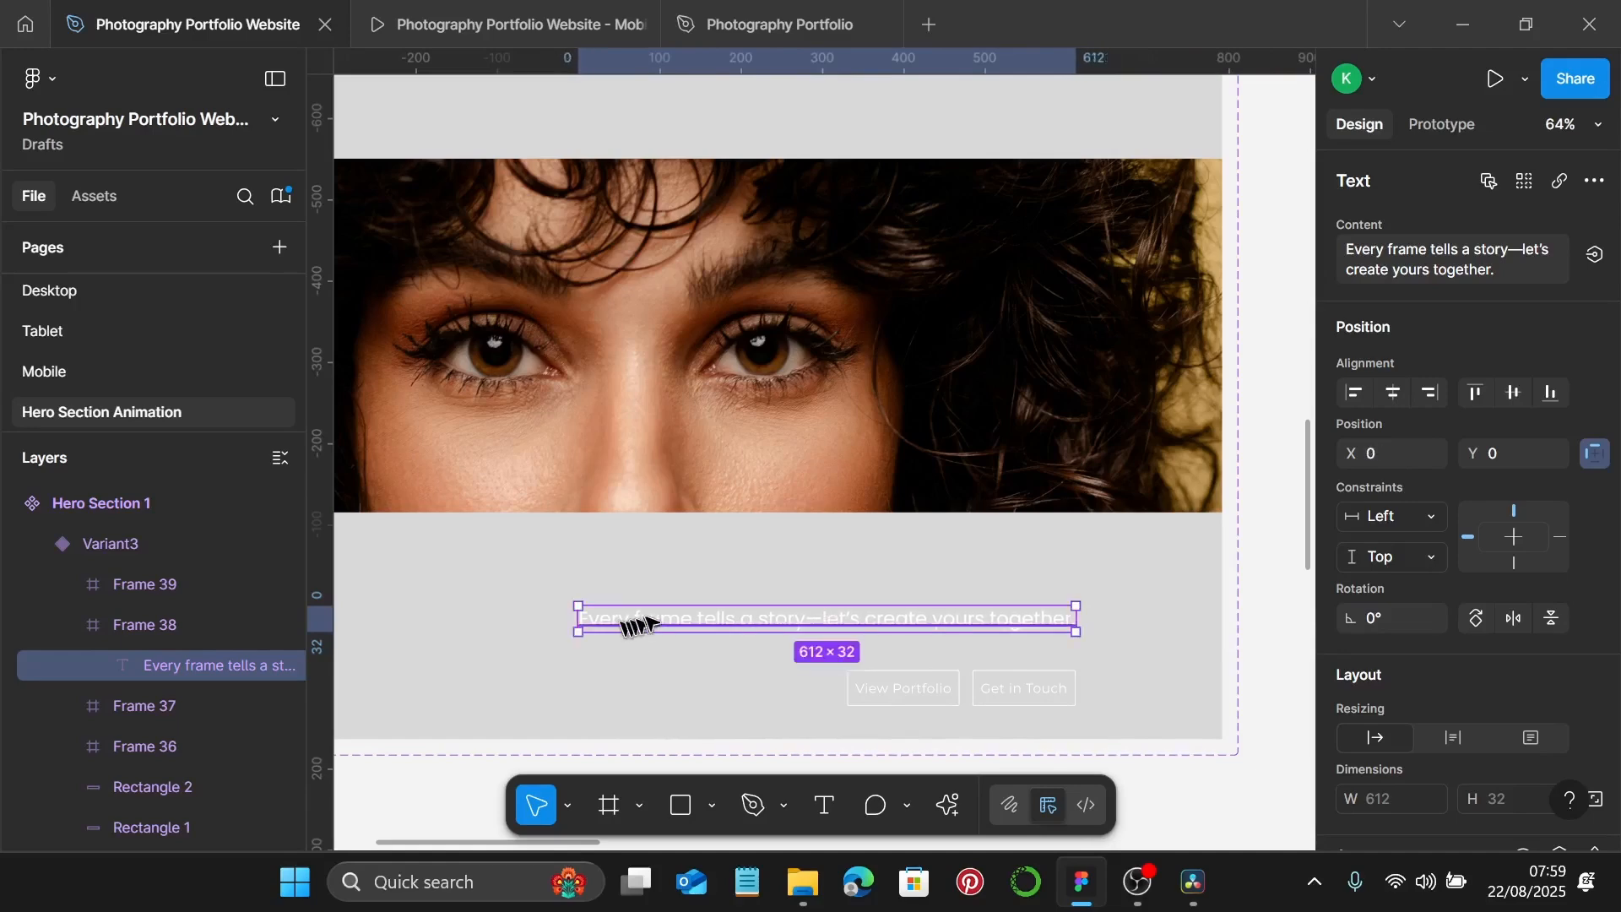
In Variant3's Frame 37, slide the "Through Lenses" heading straight left to X 0.
{"action": "left_click", "coordinate": [73, 706]}
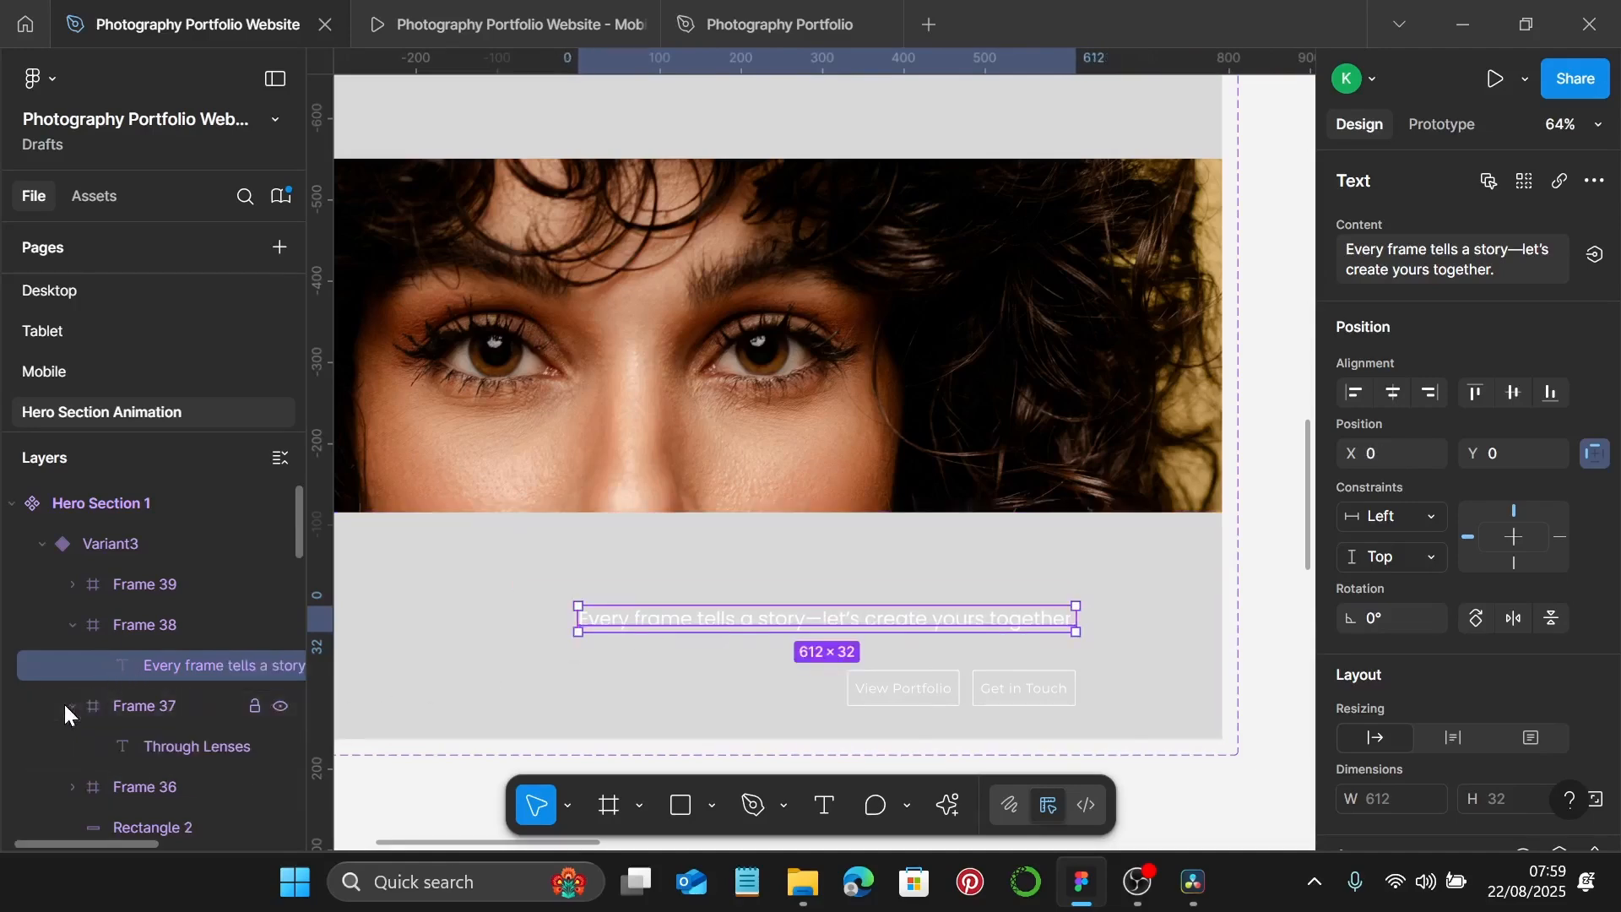
{"action": "left_click", "coordinate": [72, 625]}
{"action": "left_click", "coordinate": [151, 701]}
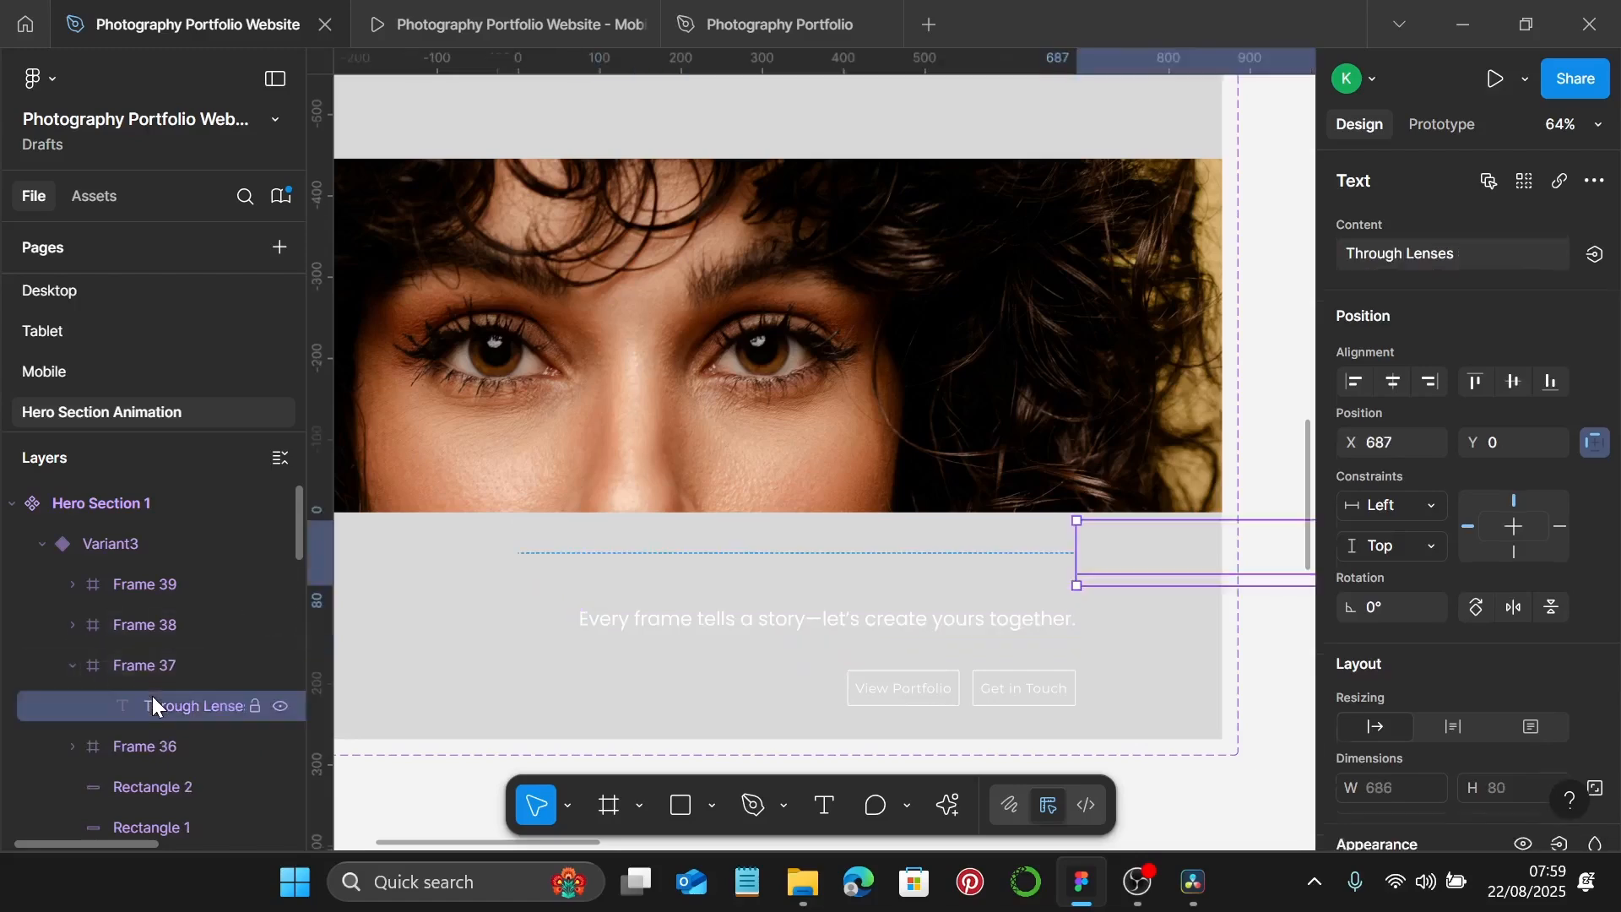
{"action": "left_click_drag", "start_coordinate": [759, 530], "coordinate": [758, 530]}
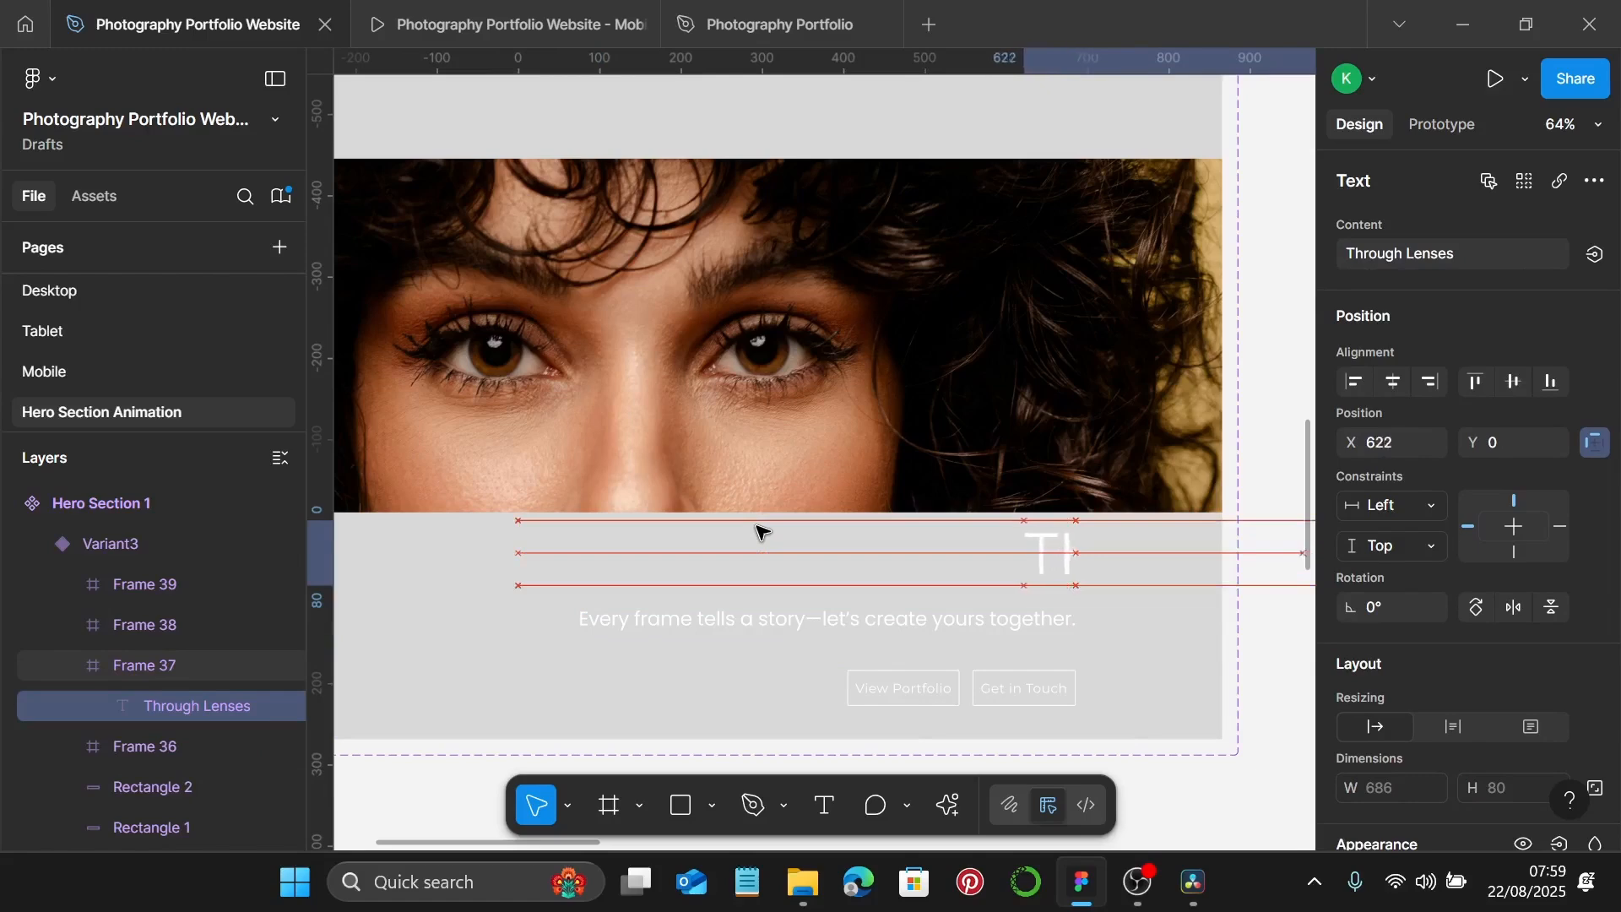
{"action": "left_click_drag", "start_coordinate": [760, 530], "coordinate": [760, 530]}
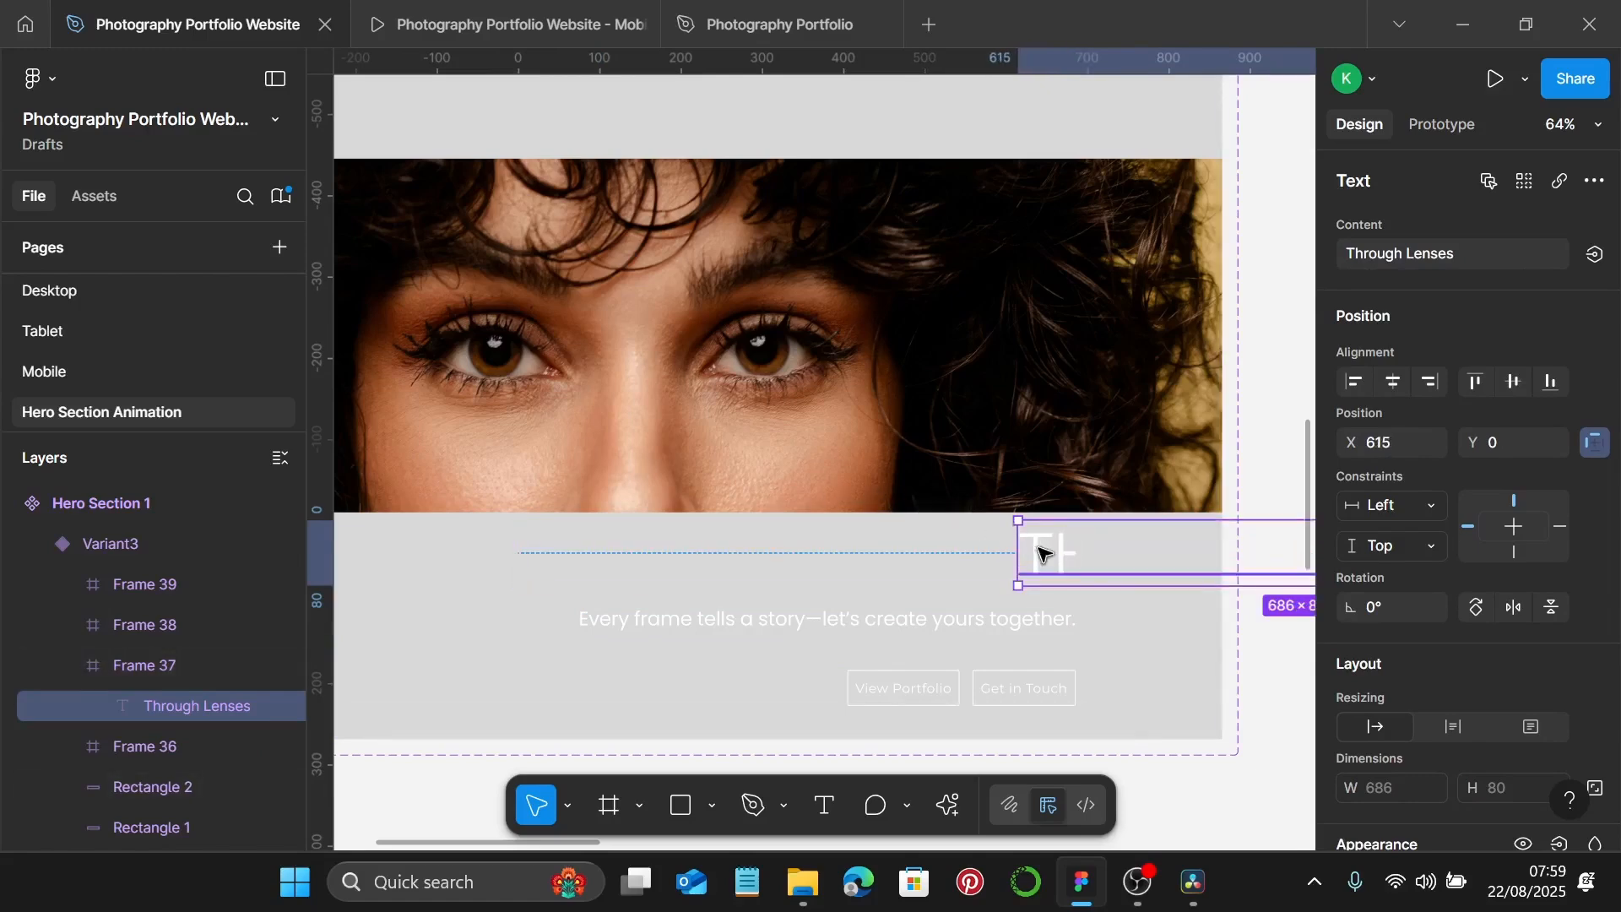
{"action": "left_click_drag", "start_coordinate": [1042, 550], "coordinate": [821, 550]}
{"action": "left_click_drag", "start_coordinate": [1005, 556], "coordinate": [731, 572]}
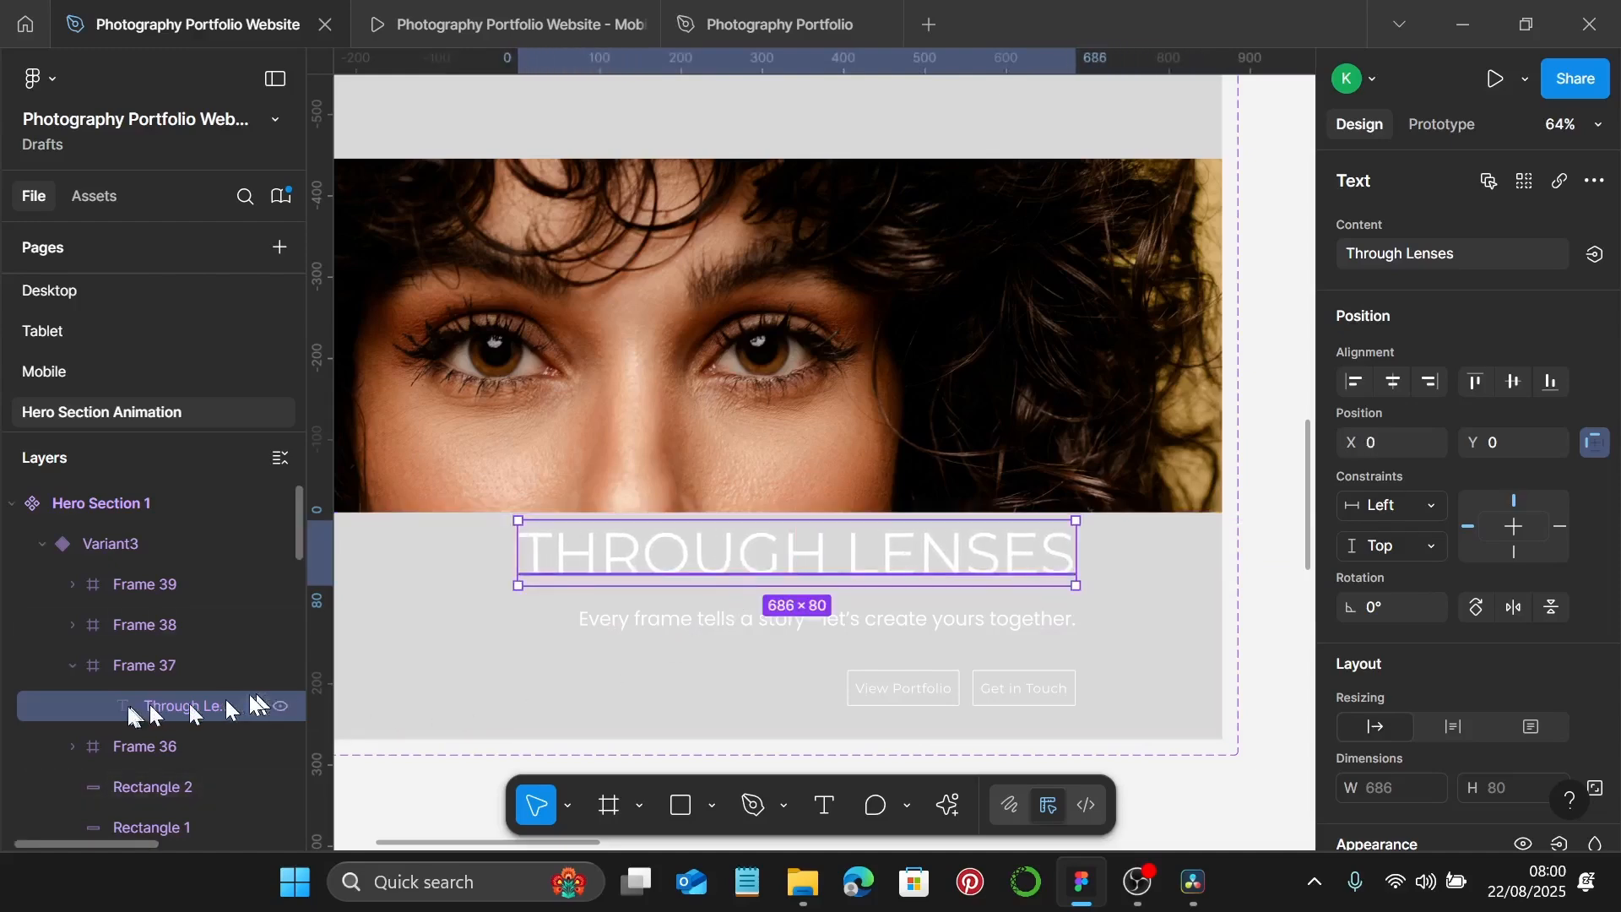
In Variant3's Frame 36, slide the "Capturing Stories" heading straight right to X 0.
{"action": "left_click", "coordinate": [68, 667]}
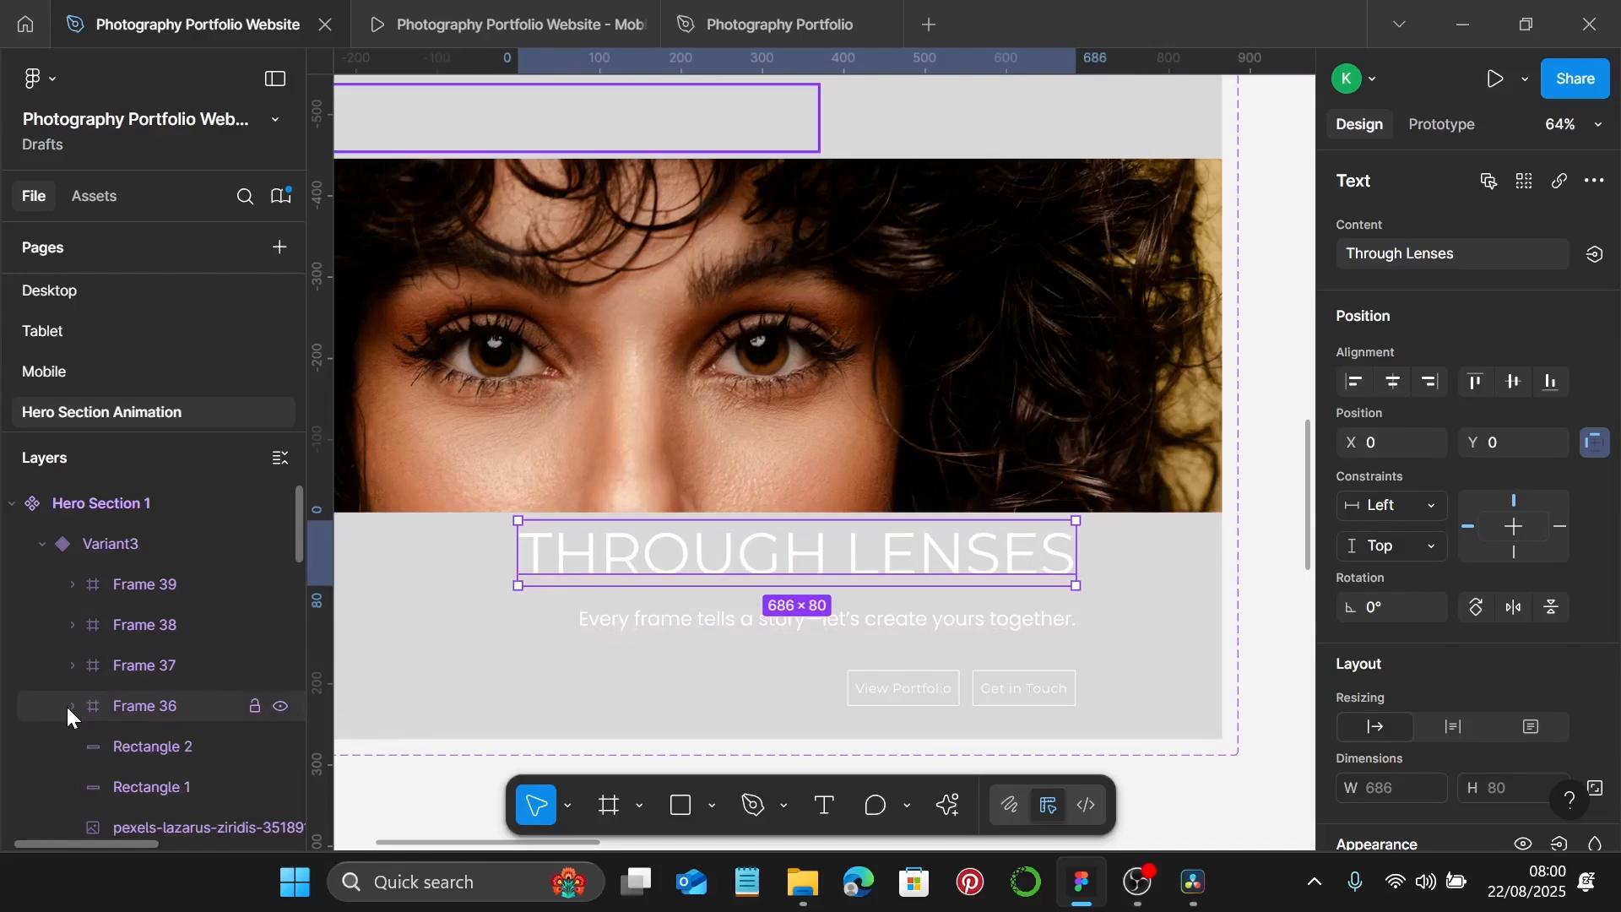
{"action": "left_click", "coordinate": [69, 707]}
{"action": "scroll", "coordinate": [165, 651], "scroll_direction": "down", "scroll_amount": 2}
{"action": "left_click", "coordinate": [174, 625]}
{"action": "scroll", "coordinate": [676, 422], "scroll_direction": "up", "scroll_amount": 5}
{"action": "scroll", "coordinate": [676, 422], "scroll_direction": "left", "scroll_amount": 4}
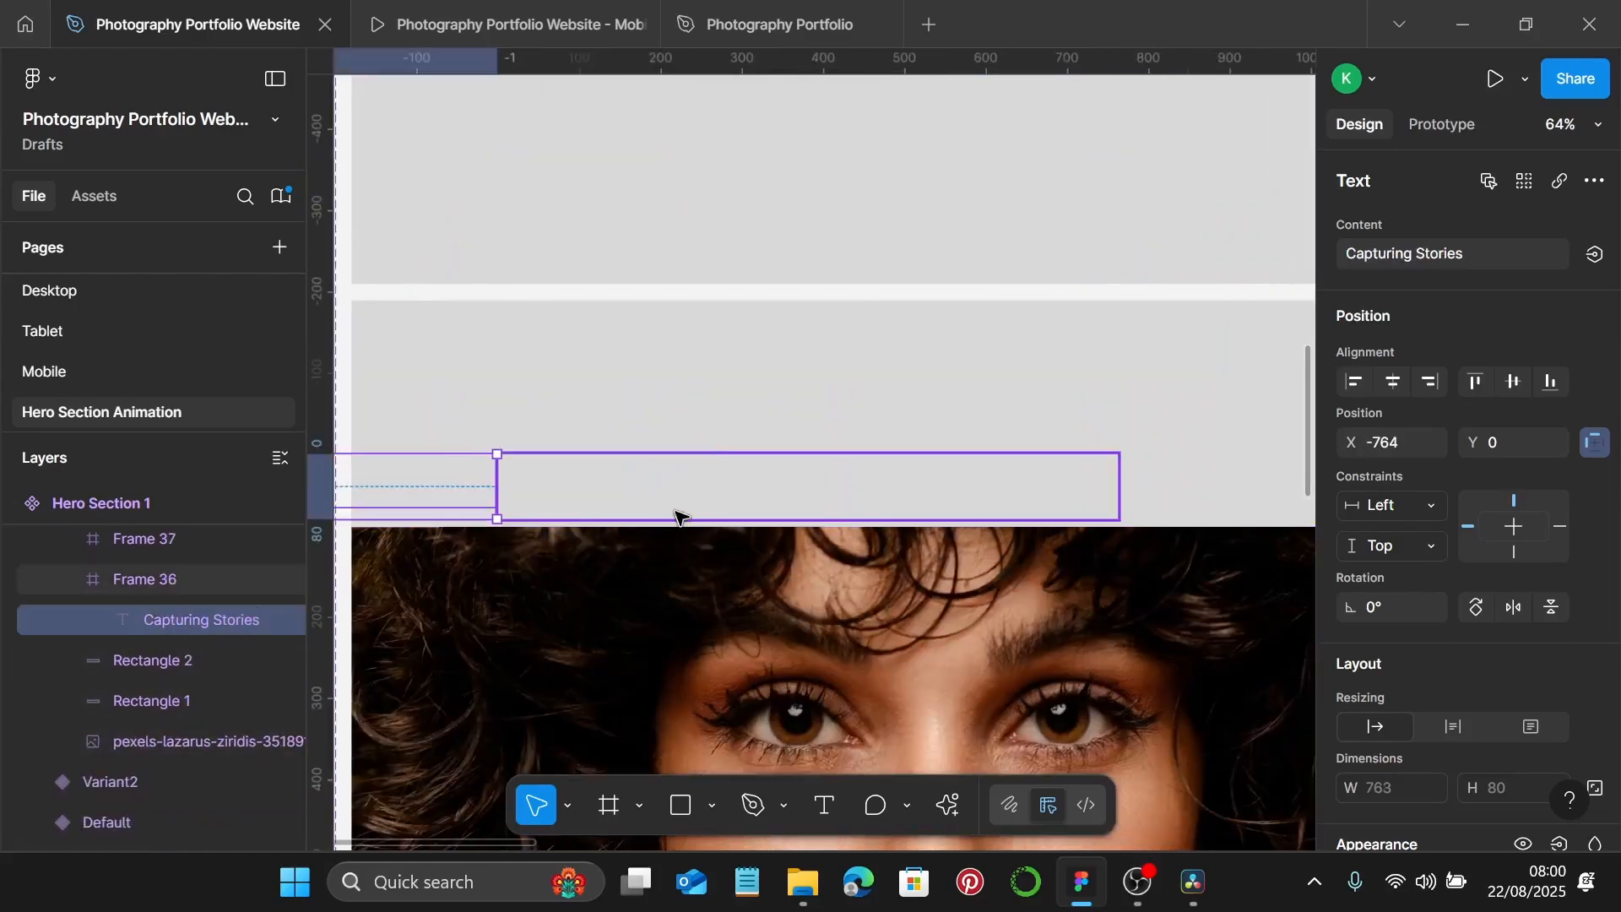
{"action": "key", "text": "Right"}
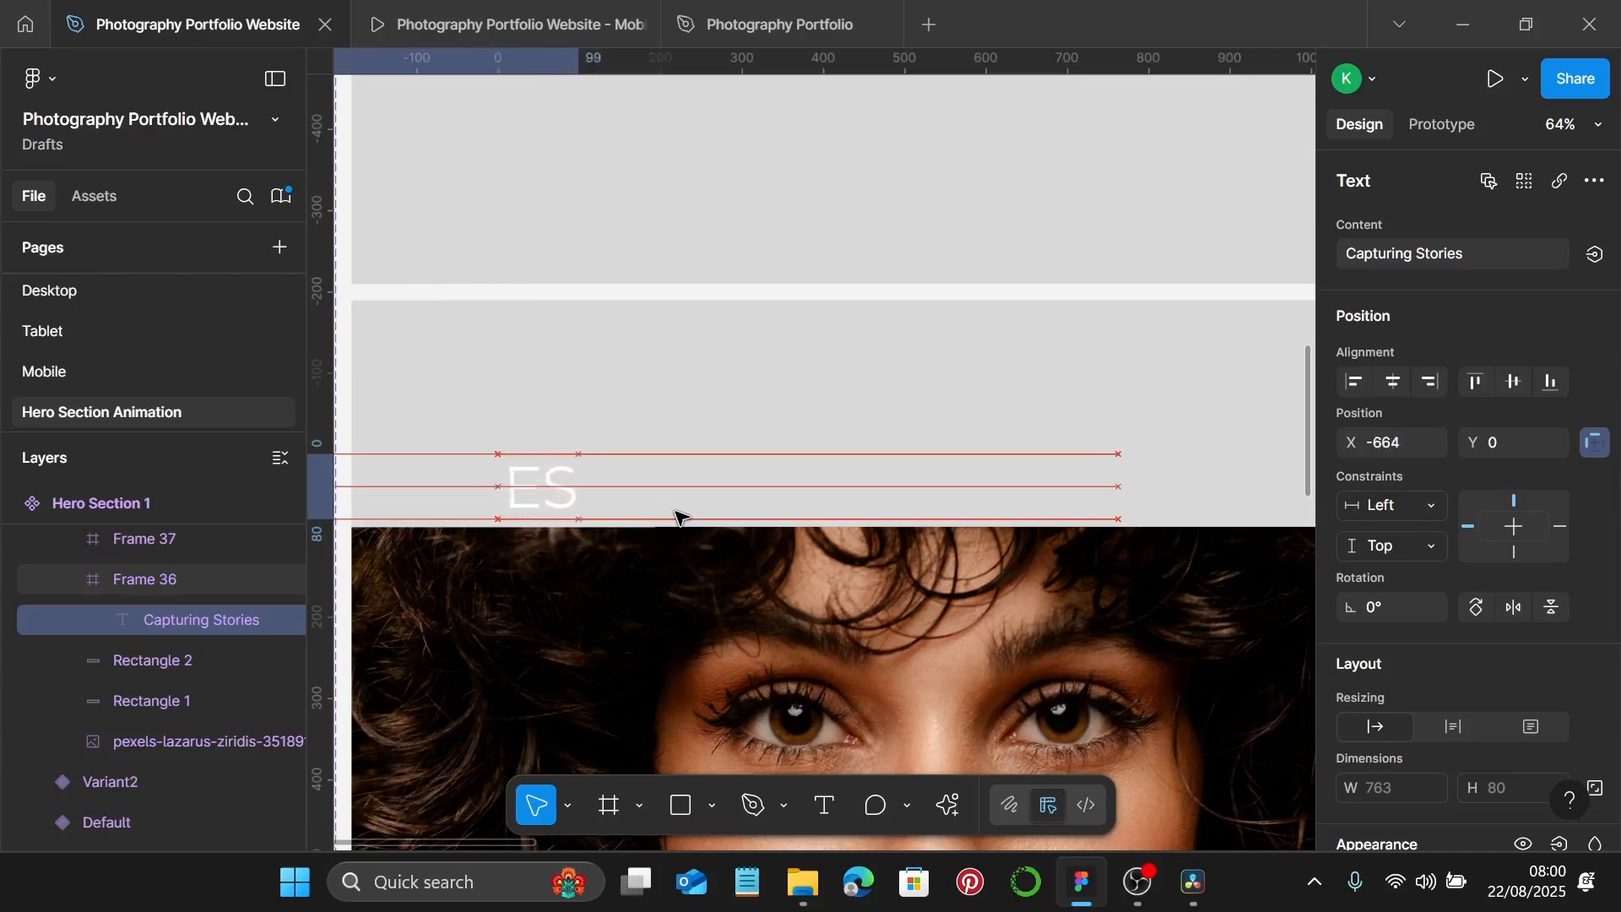
{"action": "key", "text": "Right"}
{"action": "key", "text": "Right"}
{"action": "key", "text": "Right"}
{"action": "key", "text": "Right"}
{"action": "key", "text": "Right"}
{"action": "key", "text": "Right"}
{"action": "key", "text": "Right"}
{"action": "key", "text": "Right"}
{"action": "key", "text": "Right"}
{"action": "key", "text": "Right"}
{"action": "key", "text": "Right"}
{"action": "key", "text": "Right"}
{"action": "key", "text": "Right"}
{"action": "key", "text": "Right"}
{"action": "key", "text": "Right"}
{"action": "key", "text": "Right"}
{"action": "key", "text": "Right"}
{"action": "key", "text": "Right"}
{"action": "key", "text": "Right"}
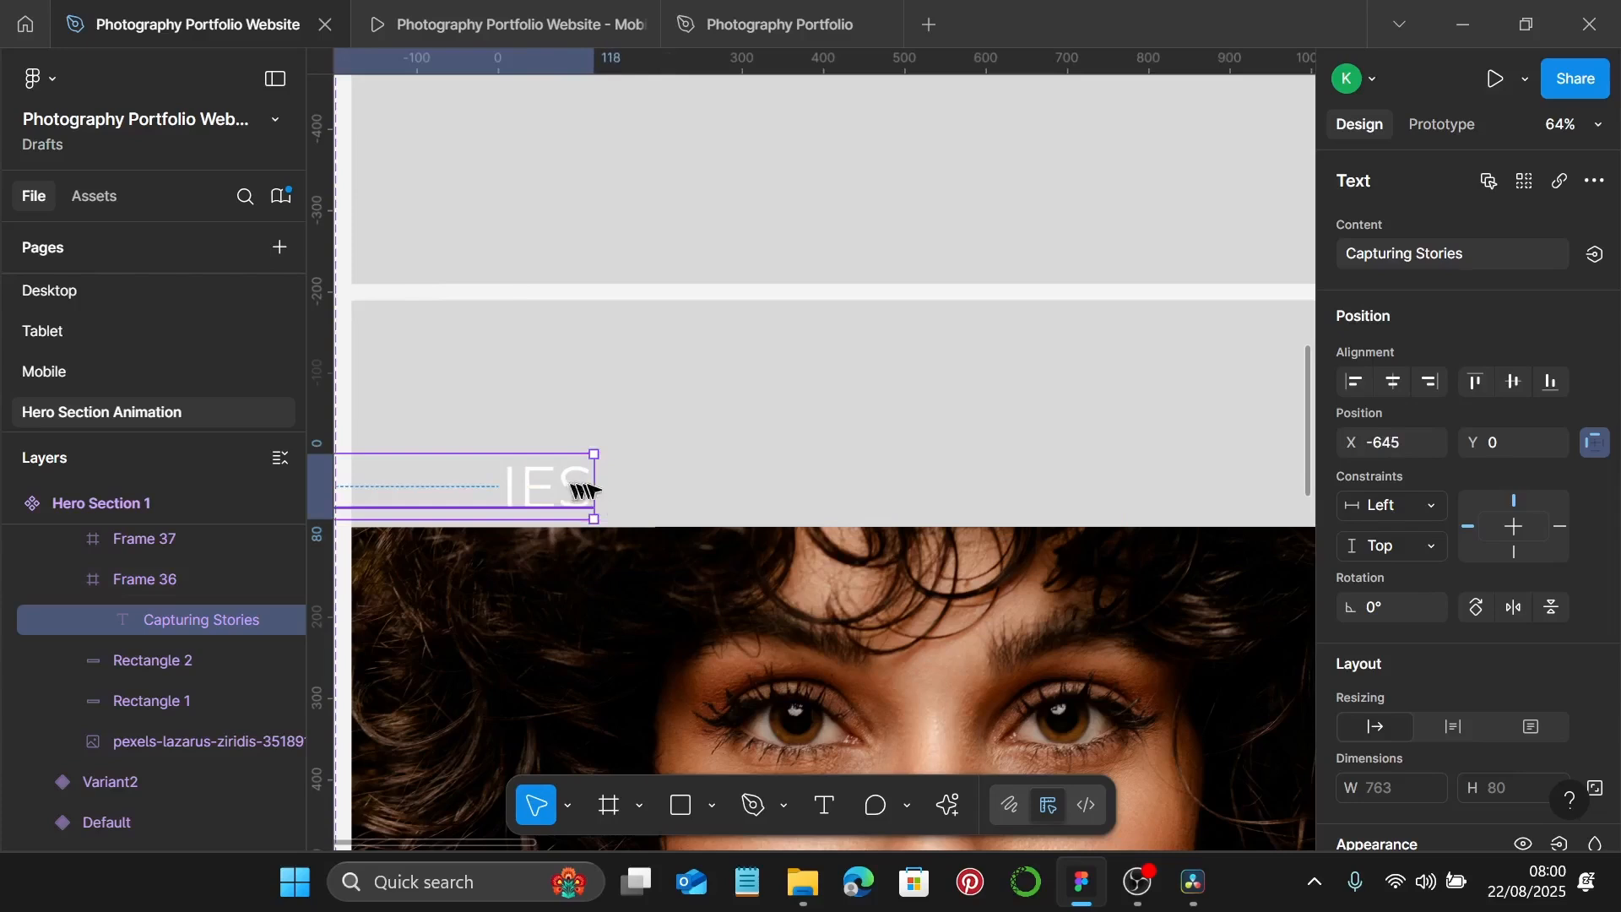
{"action": "left_click_drag", "start_coordinate": [589, 490], "coordinate": [981, 477]}
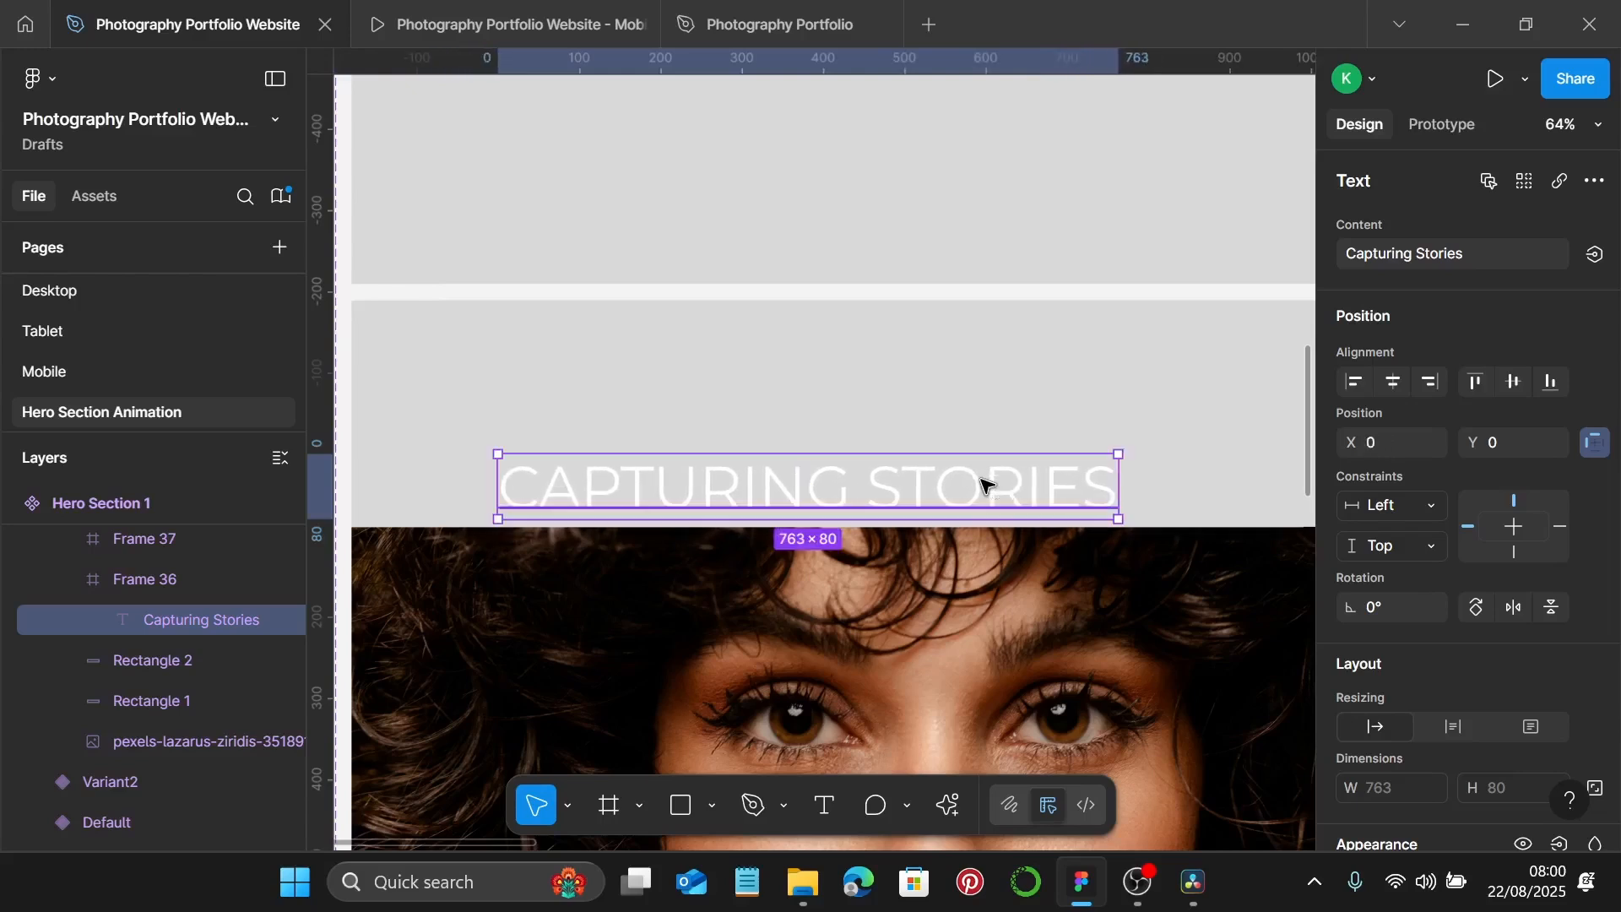
Enlarge the portrait photo inside its 1440 × 917 crop frame in the Default variant of Hero Section 1.
{"action": "scroll", "coordinate": [983, 484], "scroll_direction": "down", "scroll_amount": 2}
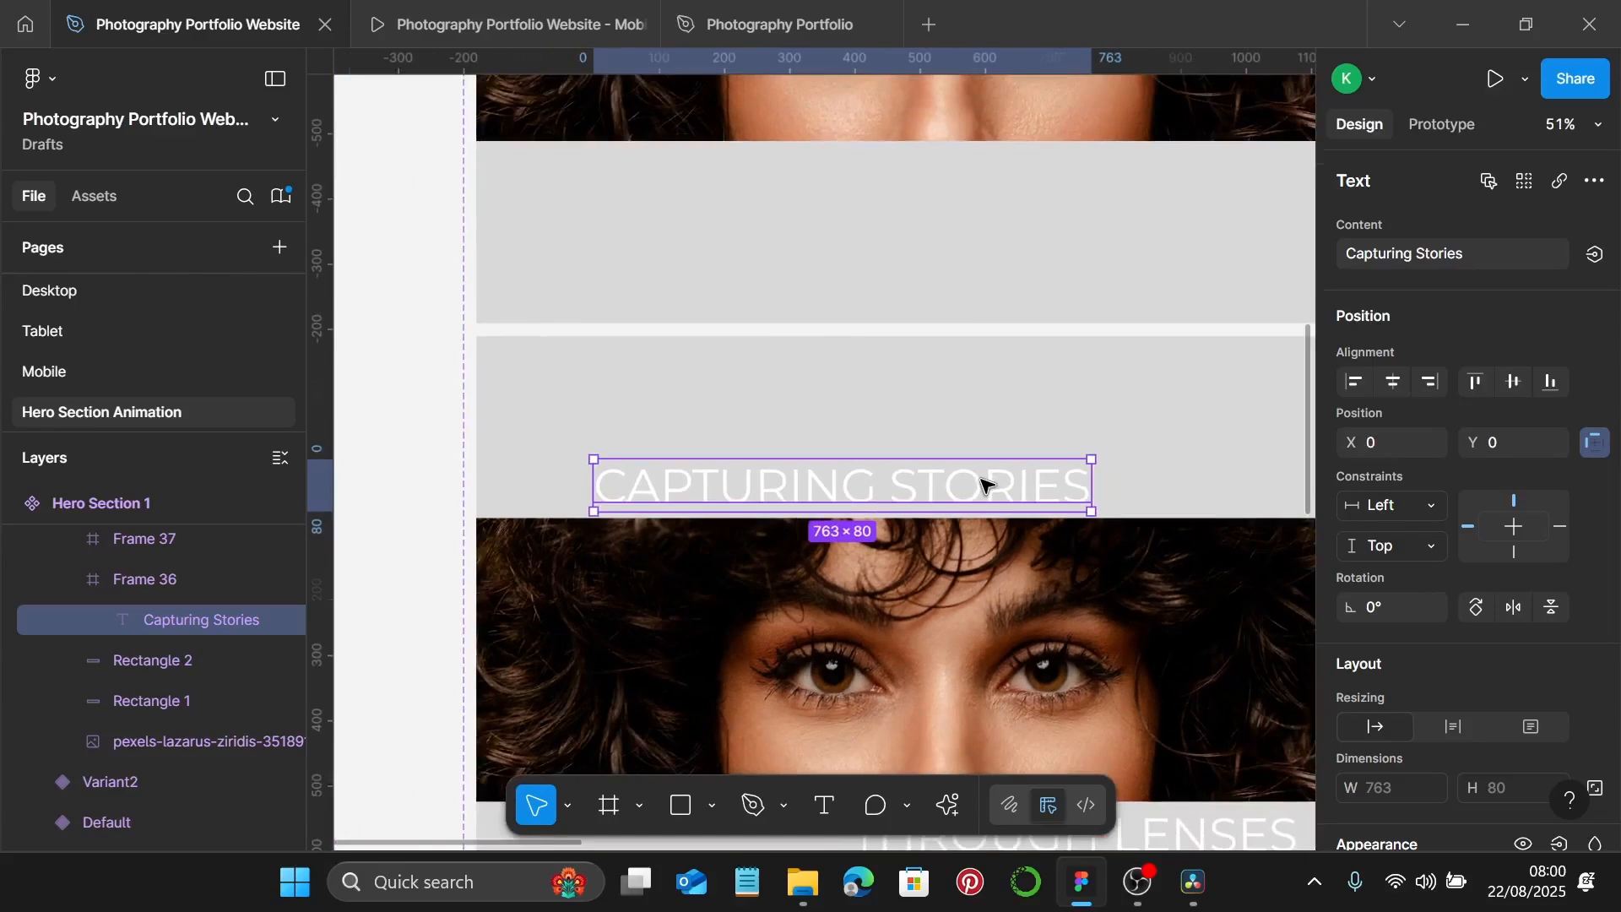
{"action": "scroll", "coordinate": [984, 486], "scroll_direction": "down", "scroll_amount": 5}
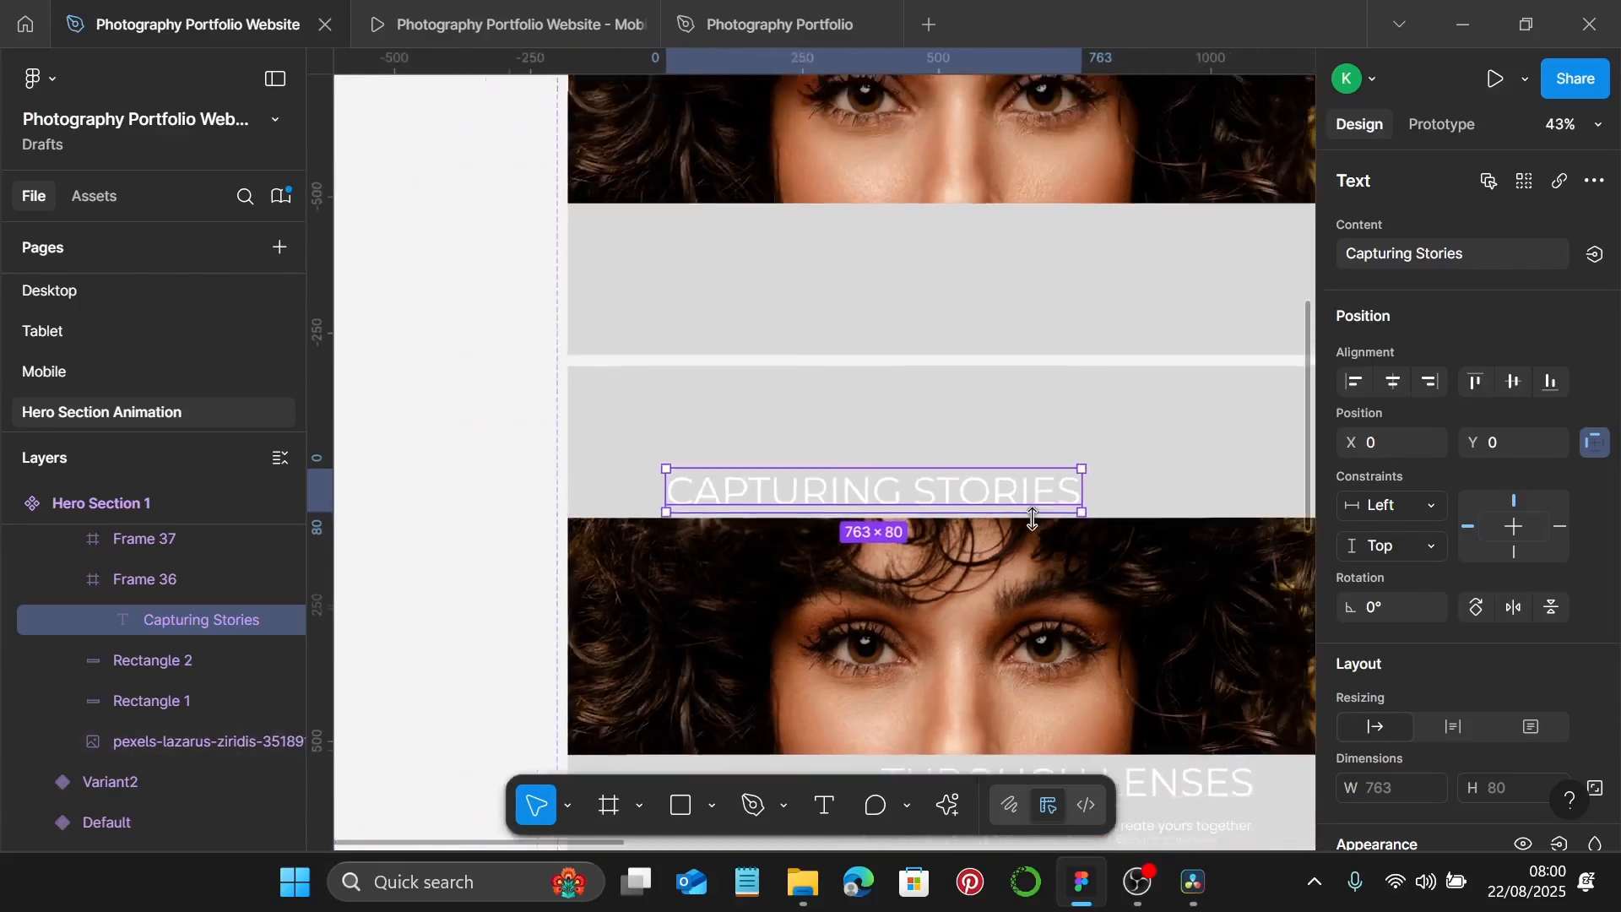
{"action": "scroll", "coordinate": [1033, 519], "scroll_direction": "down", "scroll_amount": 5}
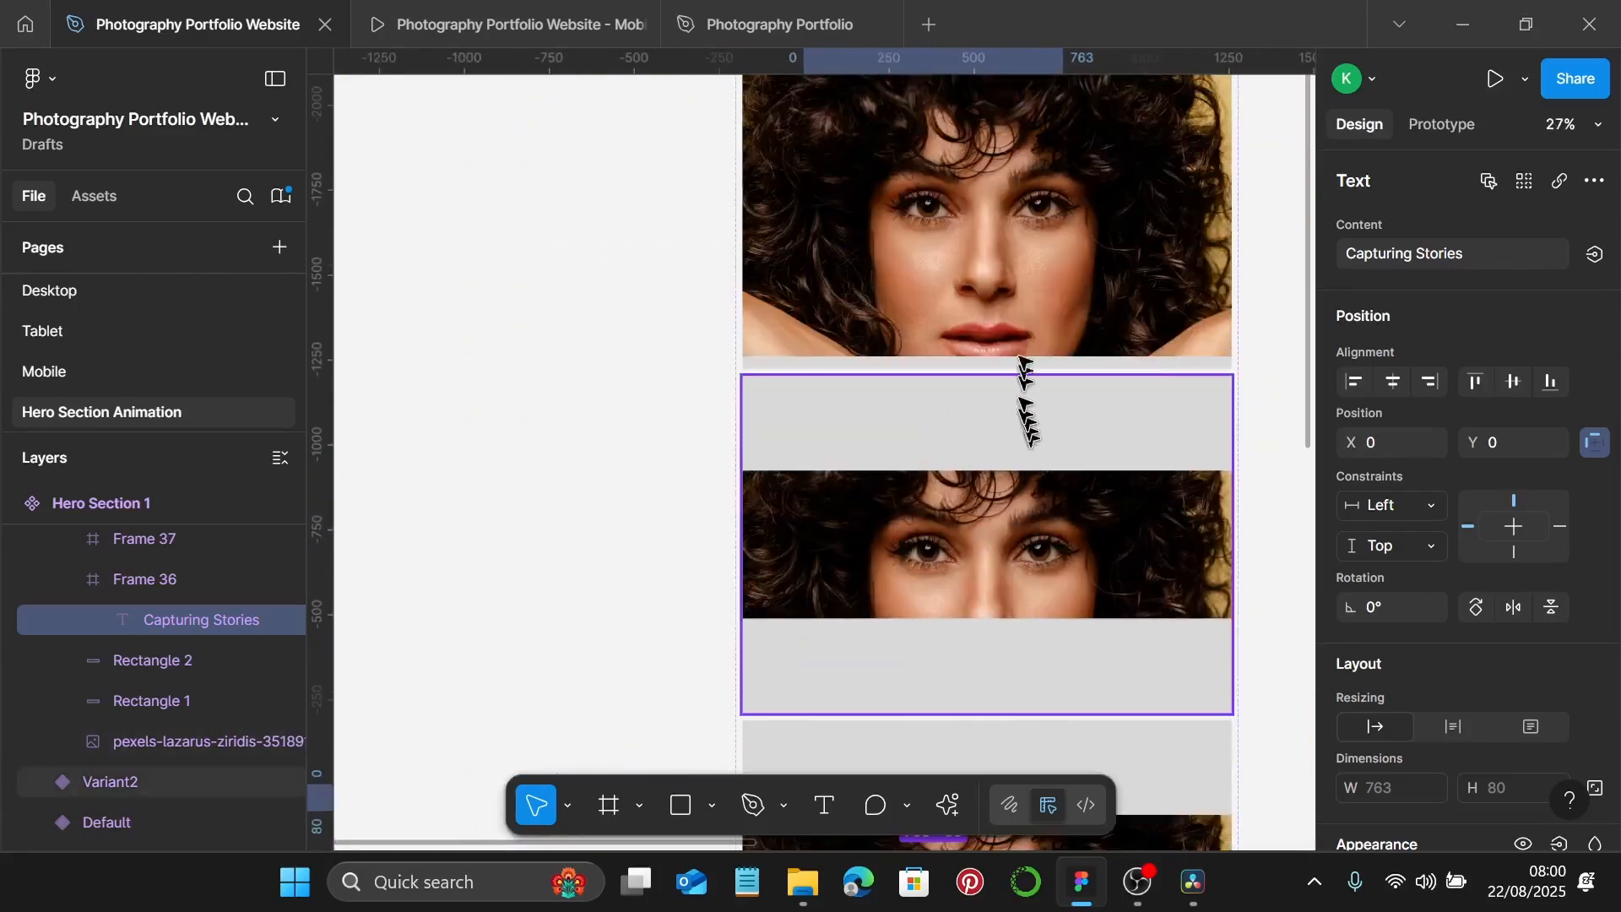
{"action": "left_click", "coordinate": [1018, 287]}
{"action": "scroll", "coordinate": [1014, 292], "scroll_direction": "down", "scroll_amount": 2}
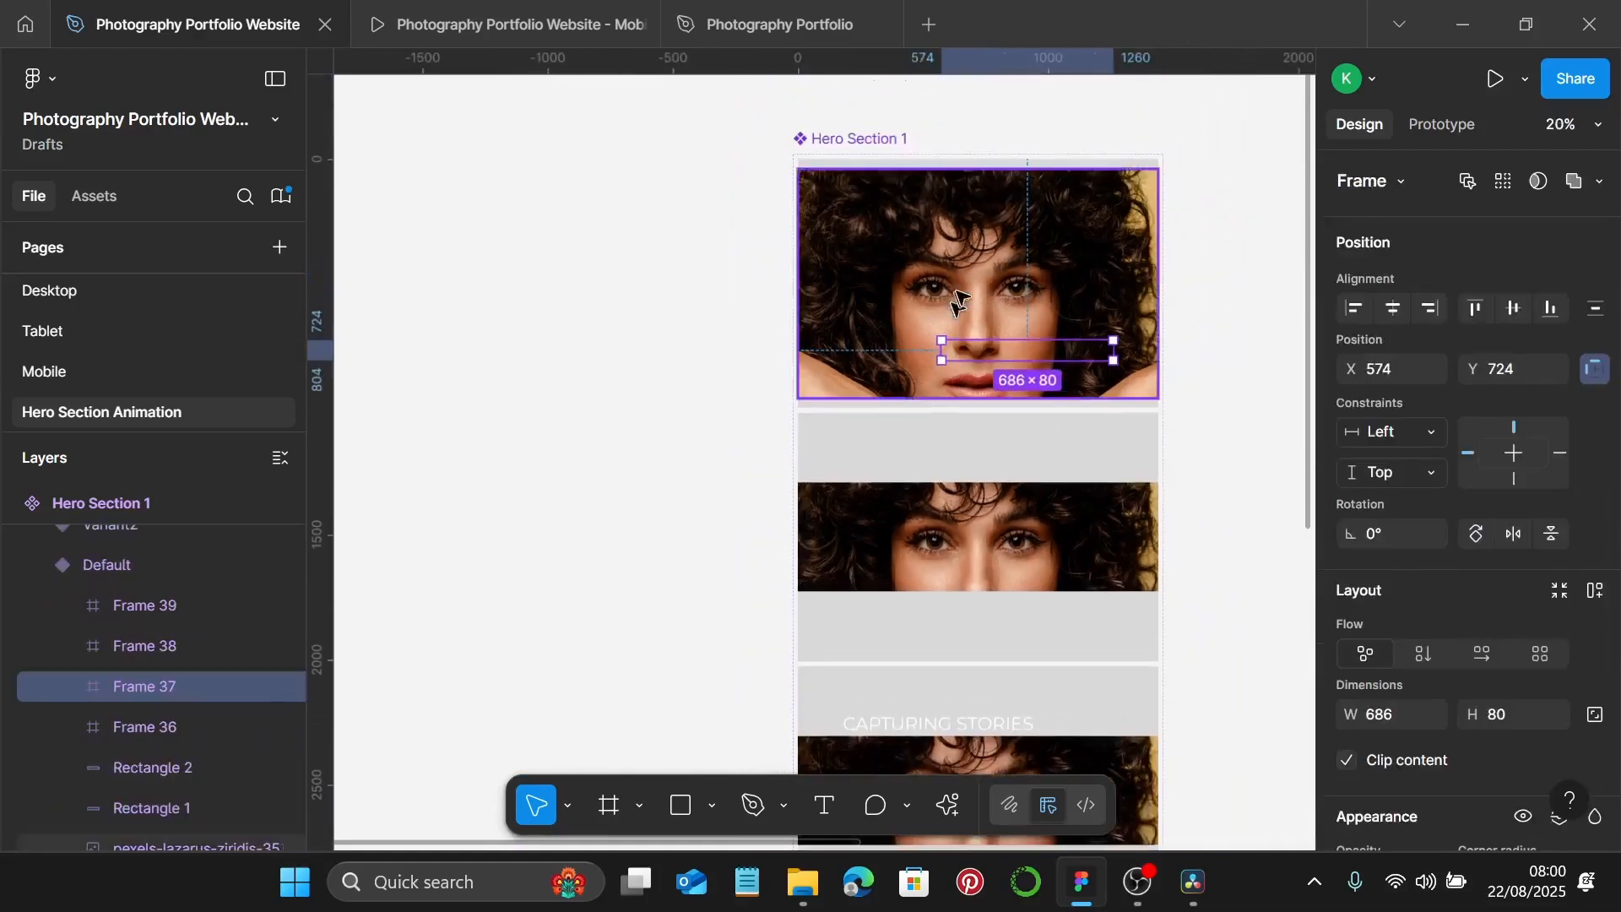
{"action": "left_click", "coordinate": [949, 300]}
{"action": "double_click", "coordinate": [958, 289]}
{"action": "scroll", "coordinate": [958, 289], "scroll_direction": "right", "scroll_amount": 5}
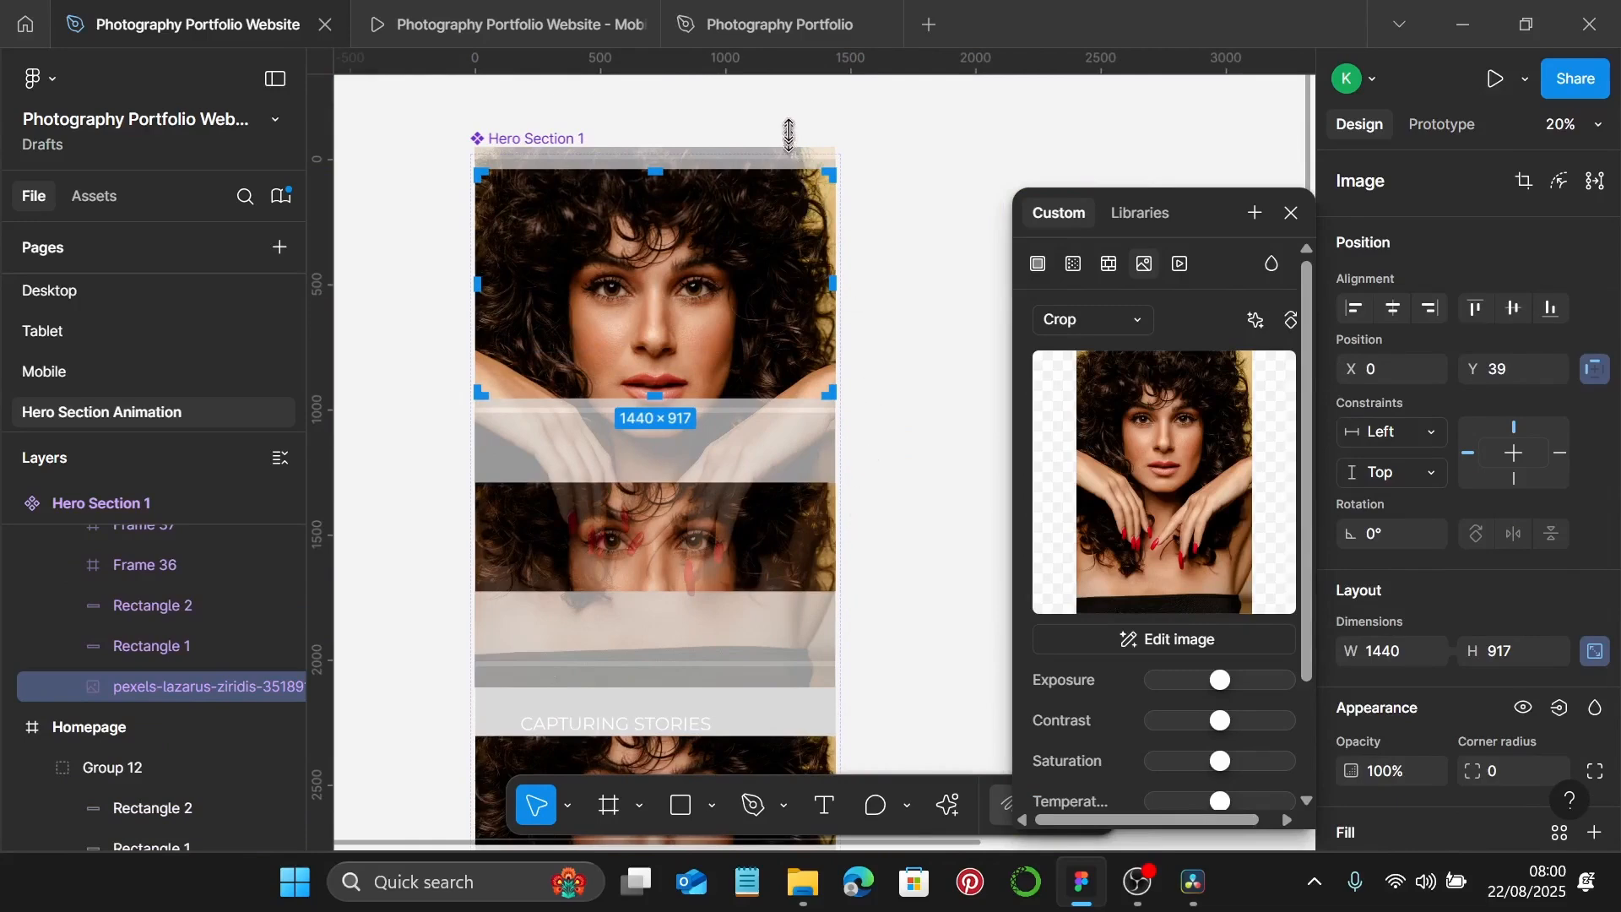
{"action": "left_click_drag", "start_coordinate": [789, 135], "coordinate": [787, 113]}
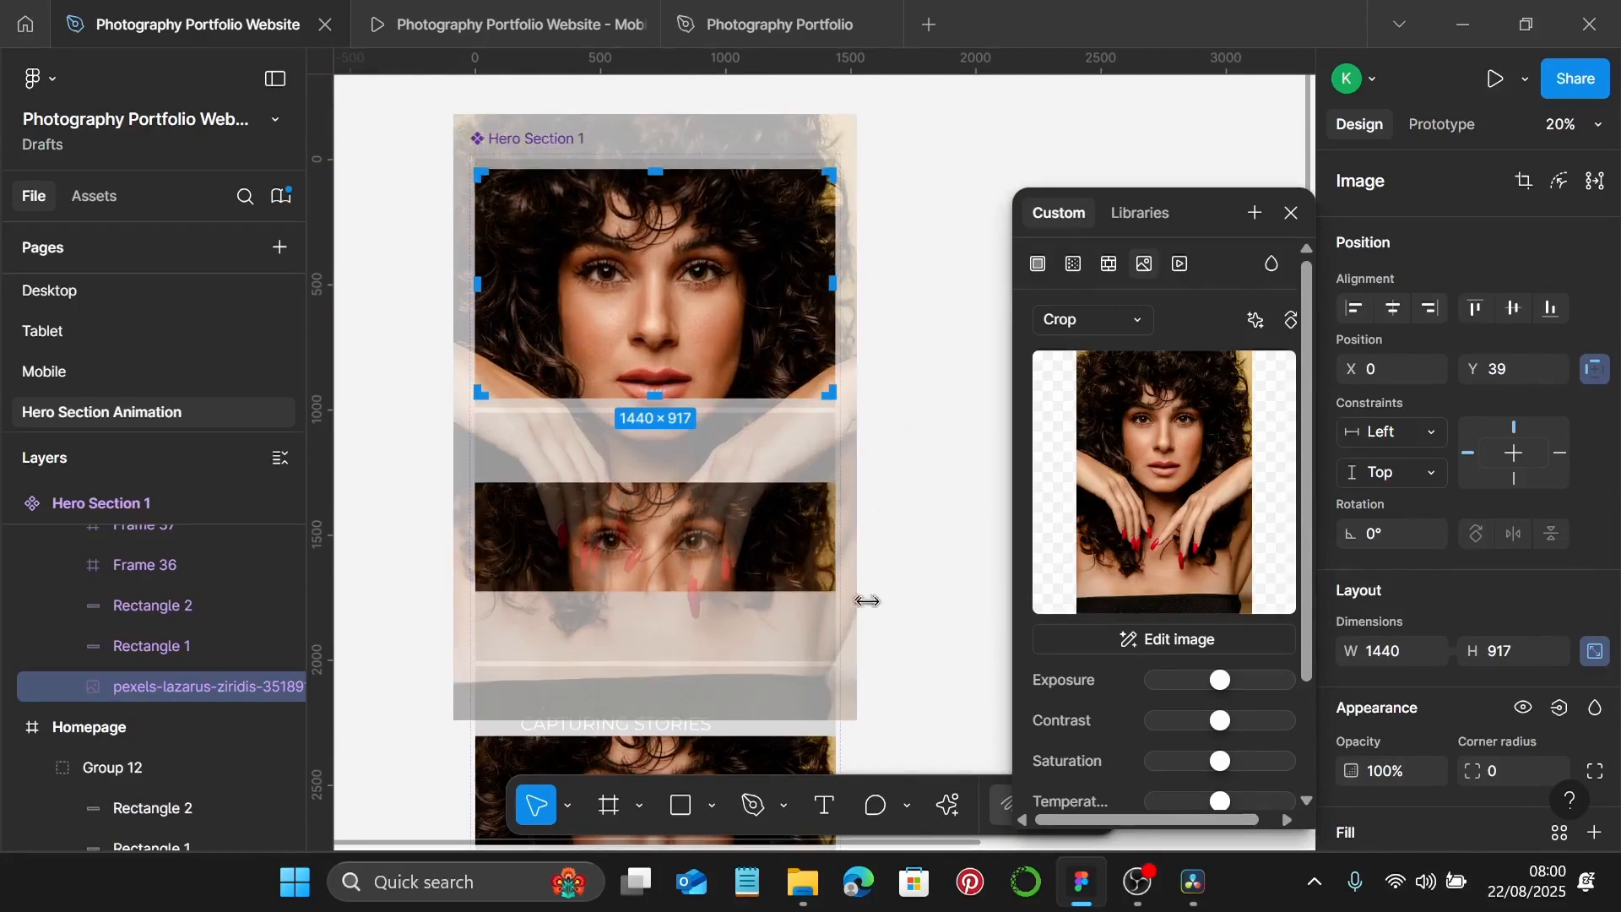
{"action": "left_click_drag", "start_coordinate": [865, 601], "coordinate": [920, 631]}
{"action": "left_click_drag", "start_coordinate": [883, 362], "coordinate": [984, 404]}
Fine-tune the enlarged portrait's scale and position within the Default variant's crop so the face is centred, and finish cropping.
{"action": "scroll", "coordinate": [883, 363], "scroll_direction": "up", "scroll_amount": 2}
{"action": "scroll", "coordinate": [883, 363], "scroll_direction": "up", "scroll_amount": 2}
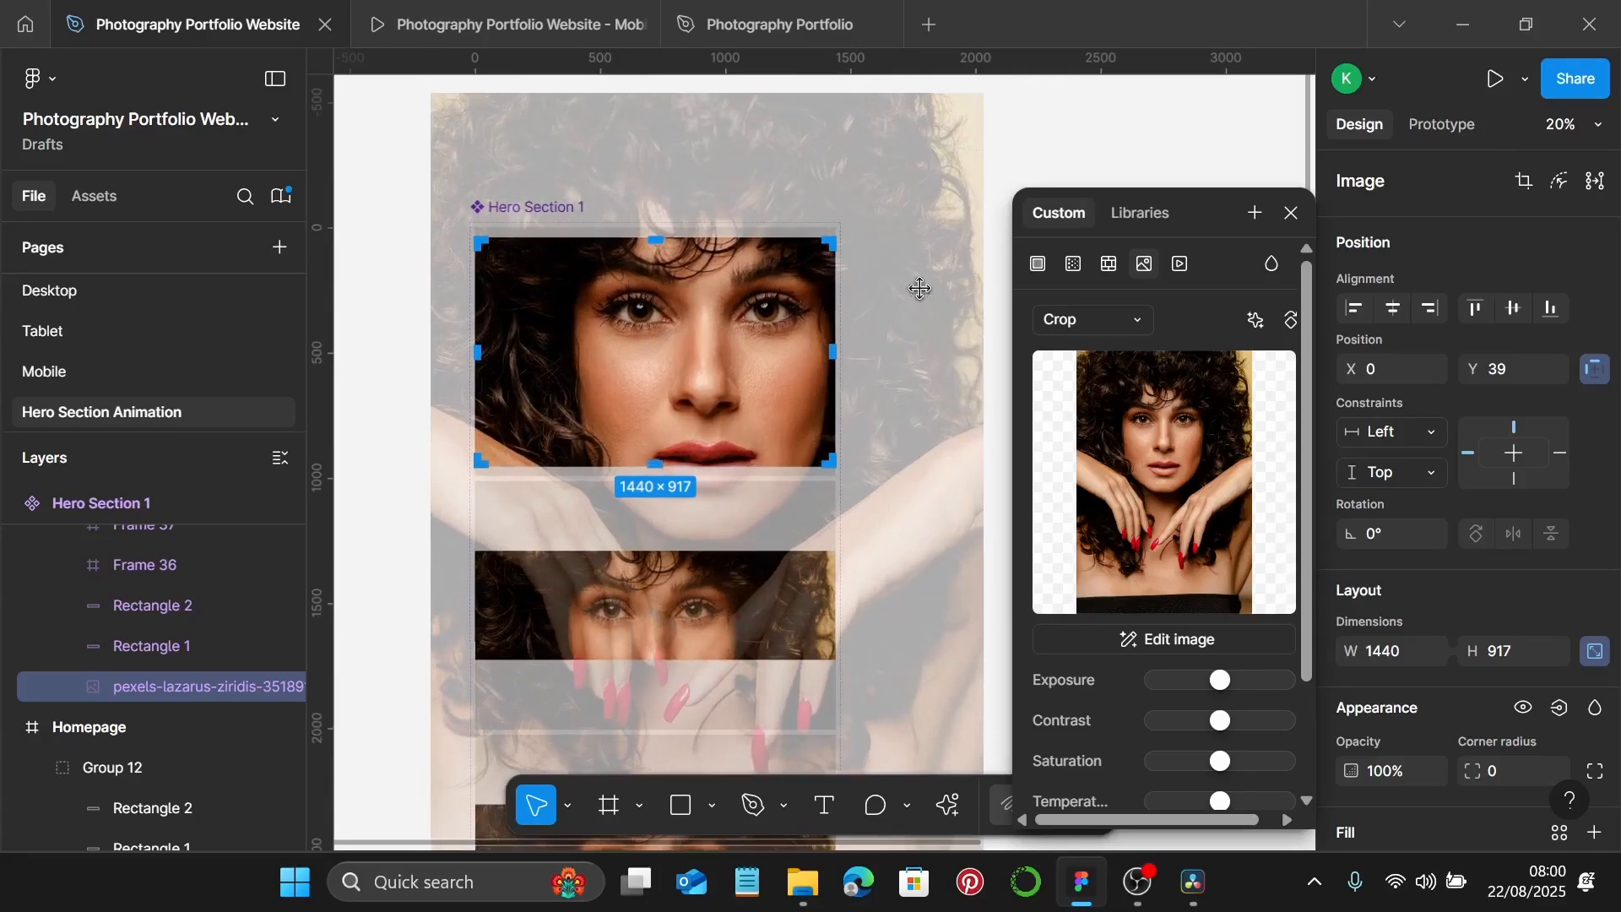
{"action": "left_click_drag", "start_coordinate": [921, 289], "coordinate": [871, 351]}
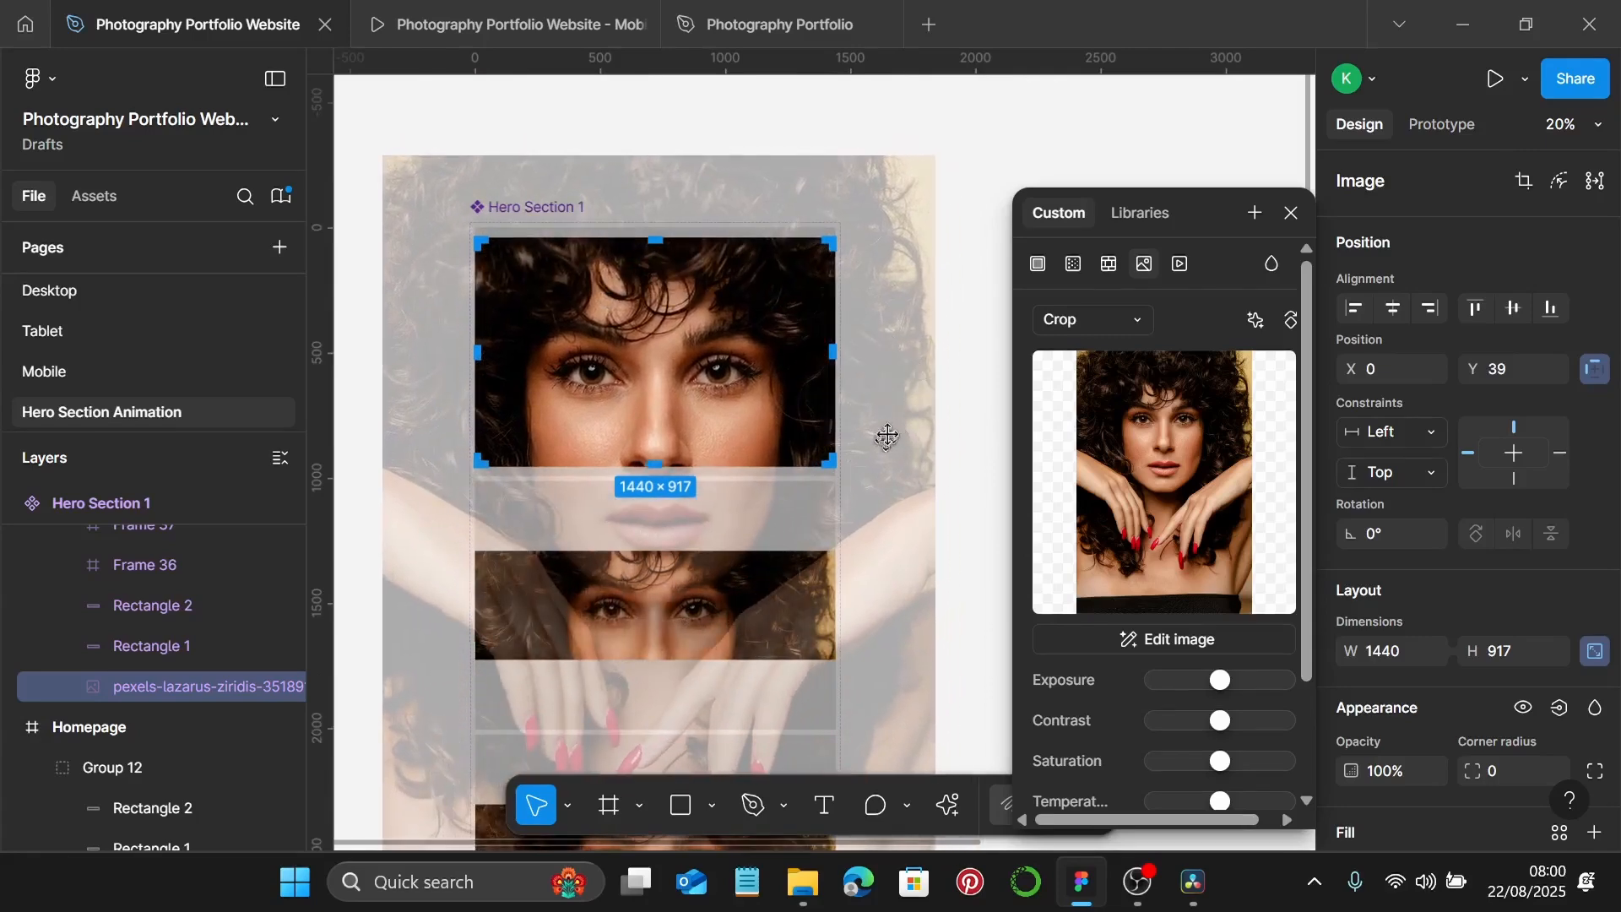
{"action": "left_click_drag", "start_coordinate": [887, 437], "coordinate": [900, 357]}
{"action": "key", "text": "ctrl+z"}
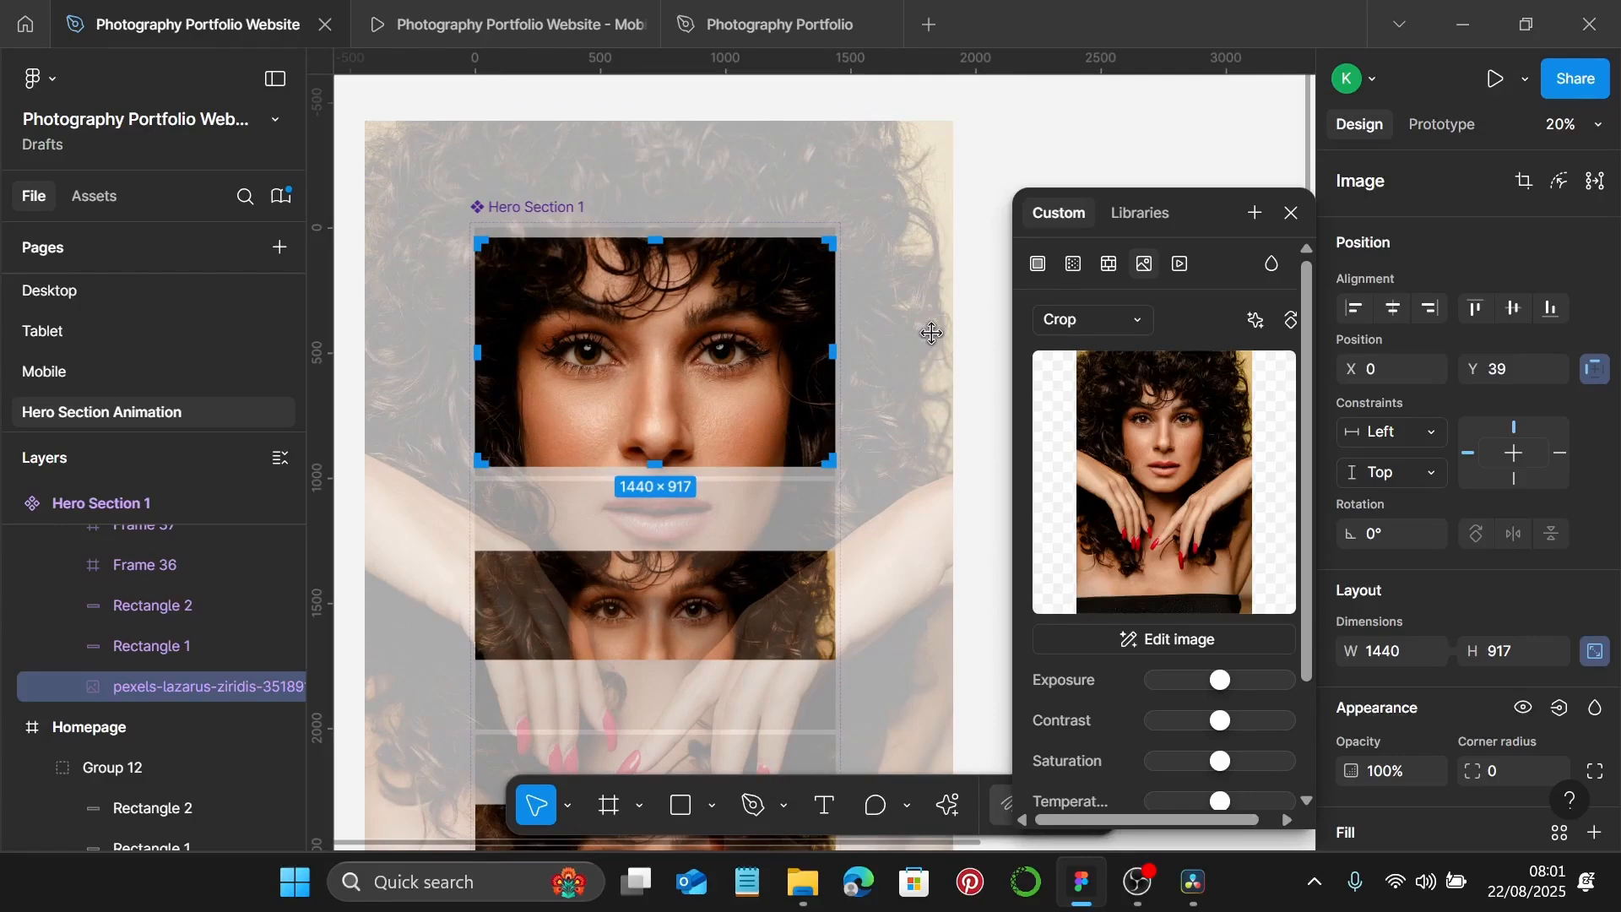
{"action": "key", "text": "Escape"}
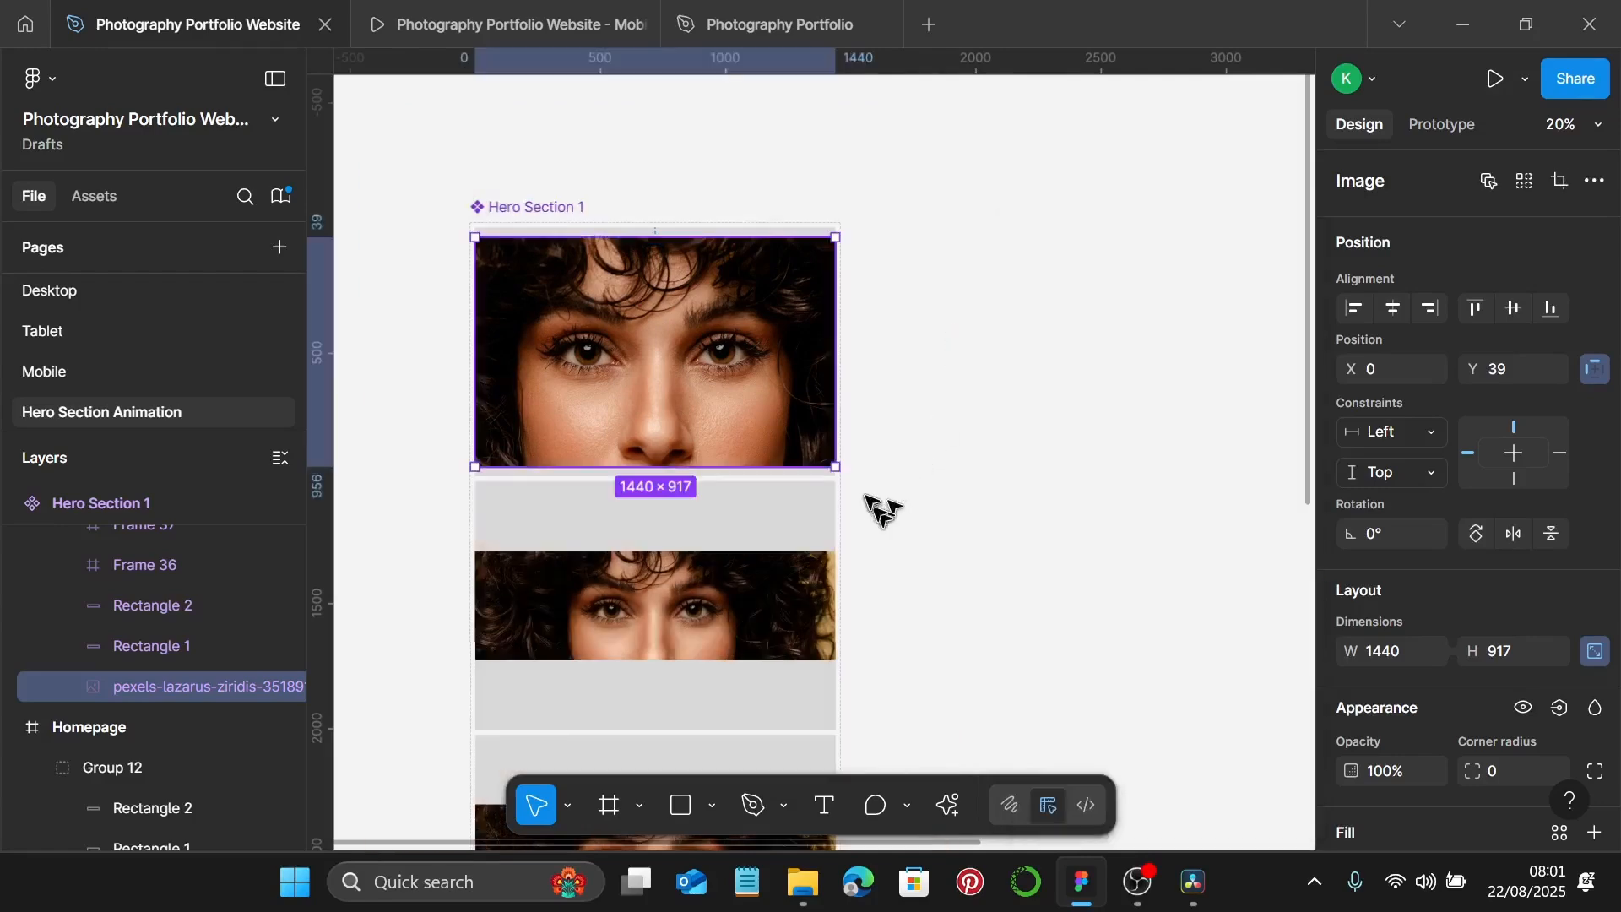
Compare the portrait's crop in the Default variant with the images in Variant2 and Variant3.
{"action": "scroll", "coordinate": [870, 498], "scroll_direction": "down", "scroll_amount": 2}
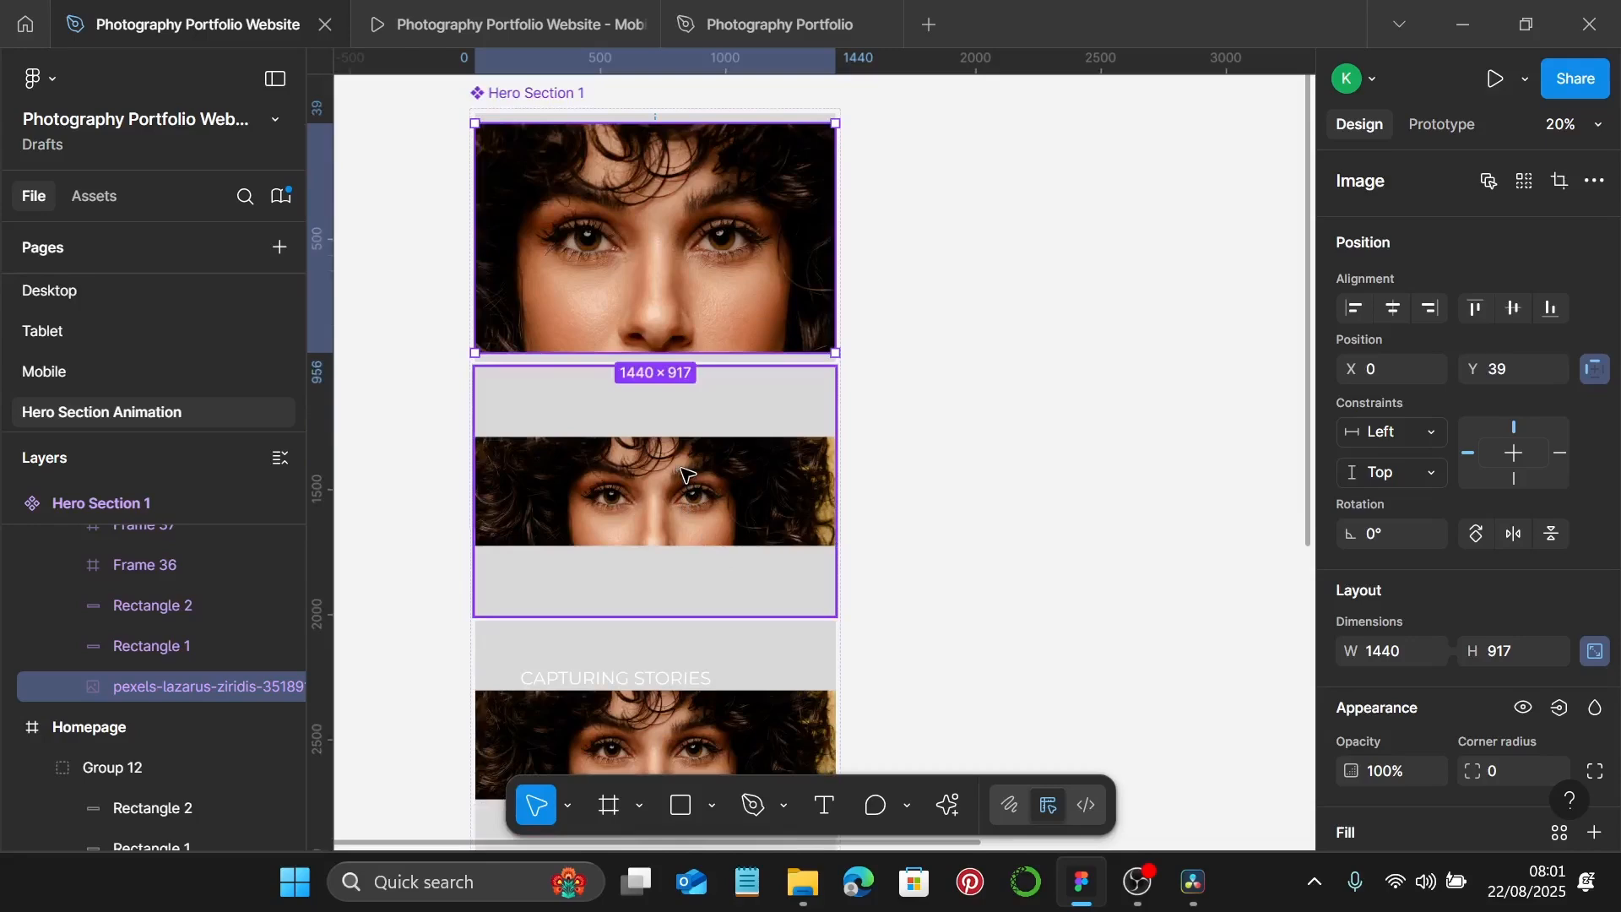
{"action": "scroll", "coordinate": [689, 473], "scroll_direction": "down", "scroll_amount": 1}
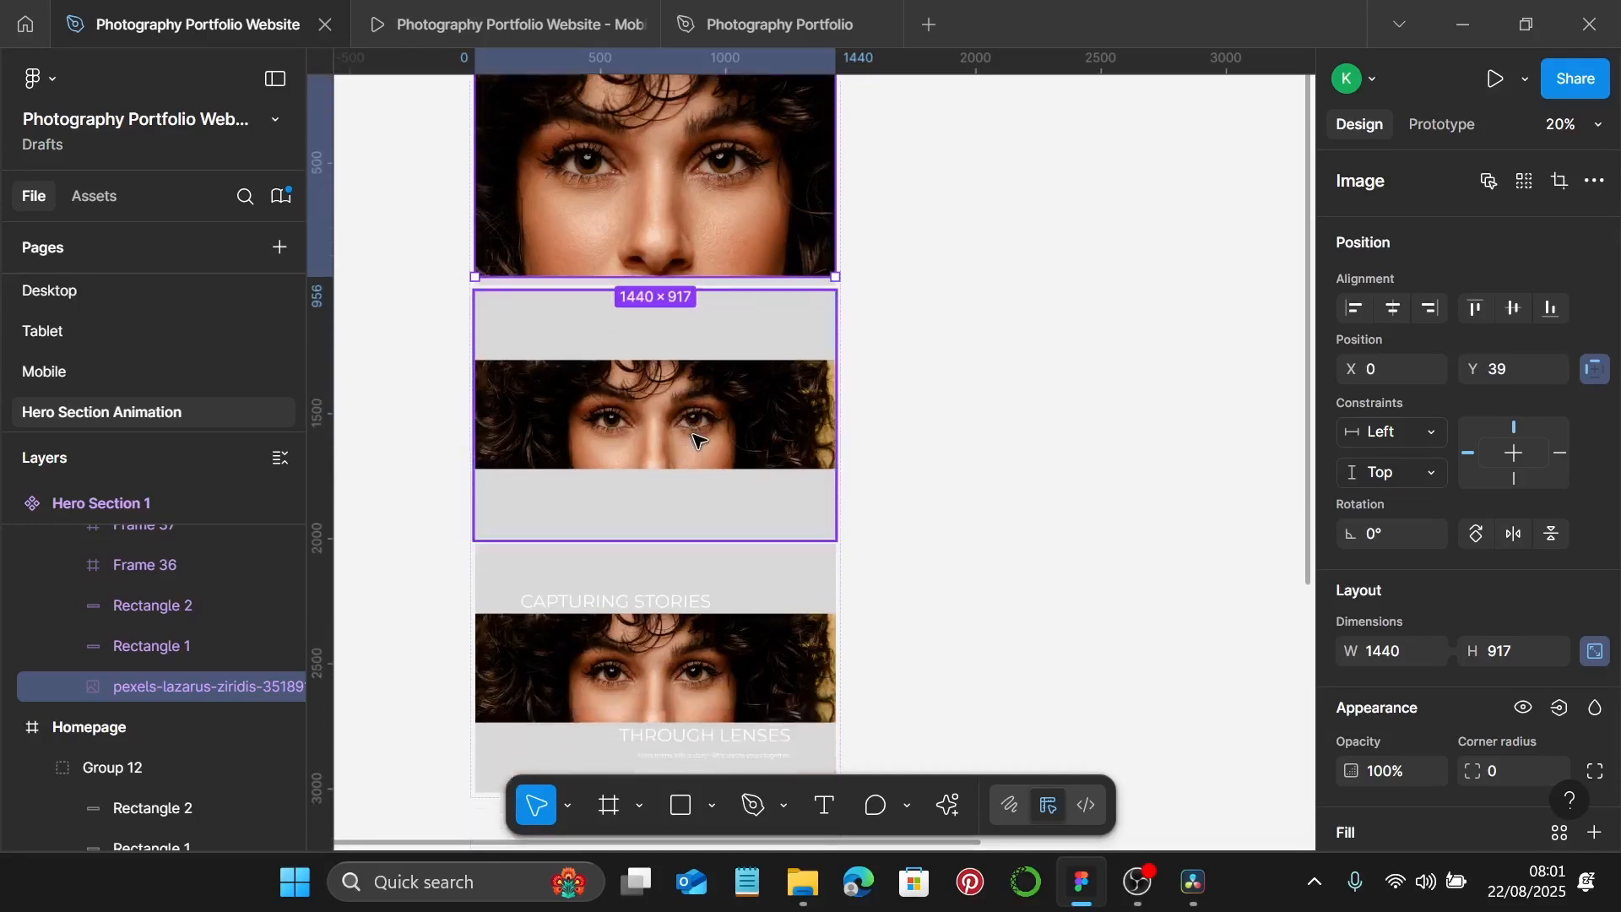
{"action": "double_click", "coordinate": [696, 439]}
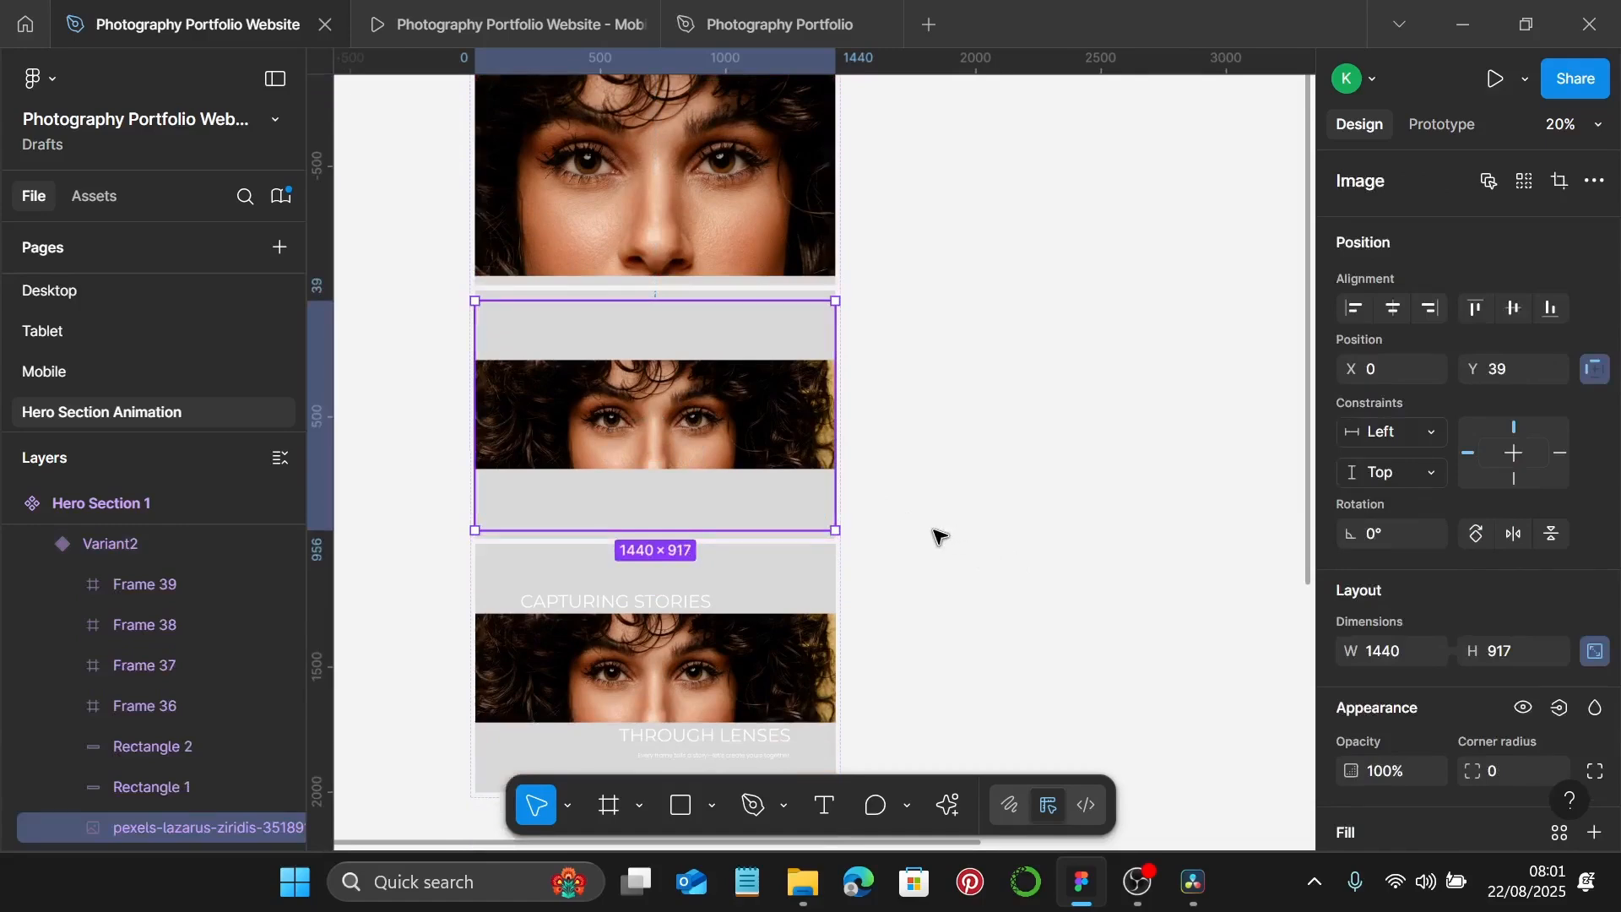
{"action": "scroll", "coordinate": [917, 439], "scroll_direction": "down", "scroll_amount": 2}
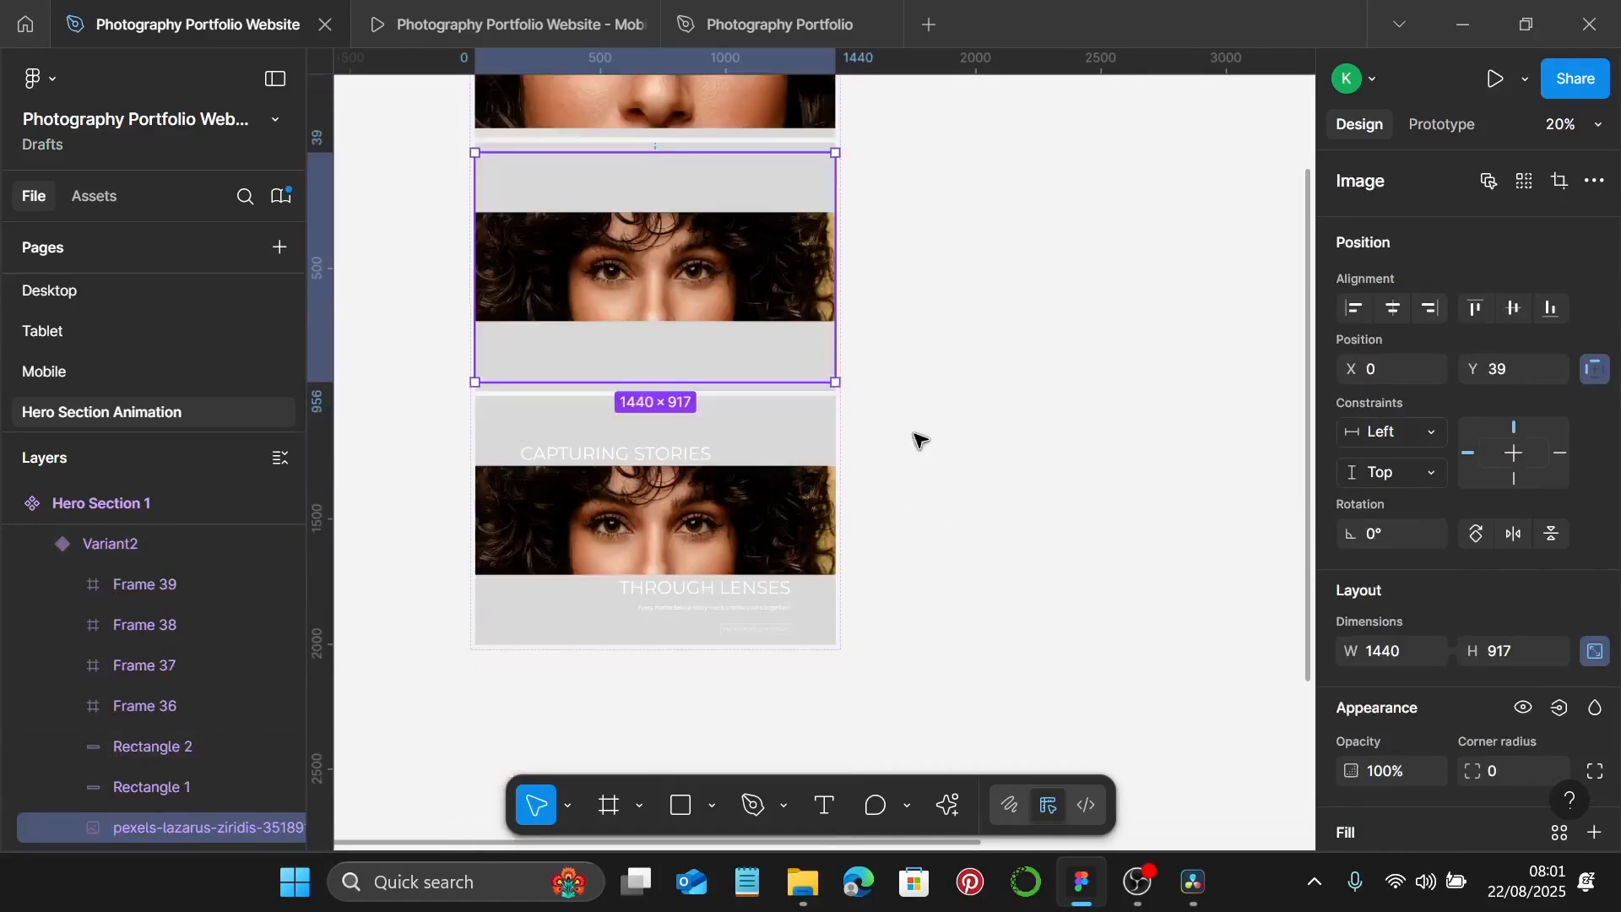
{"action": "left_click", "coordinate": [891, 490]}
{"action": "scroll", "coordinate": [889, 493], "scroll_direction": "up", "scroll_amount": 4}
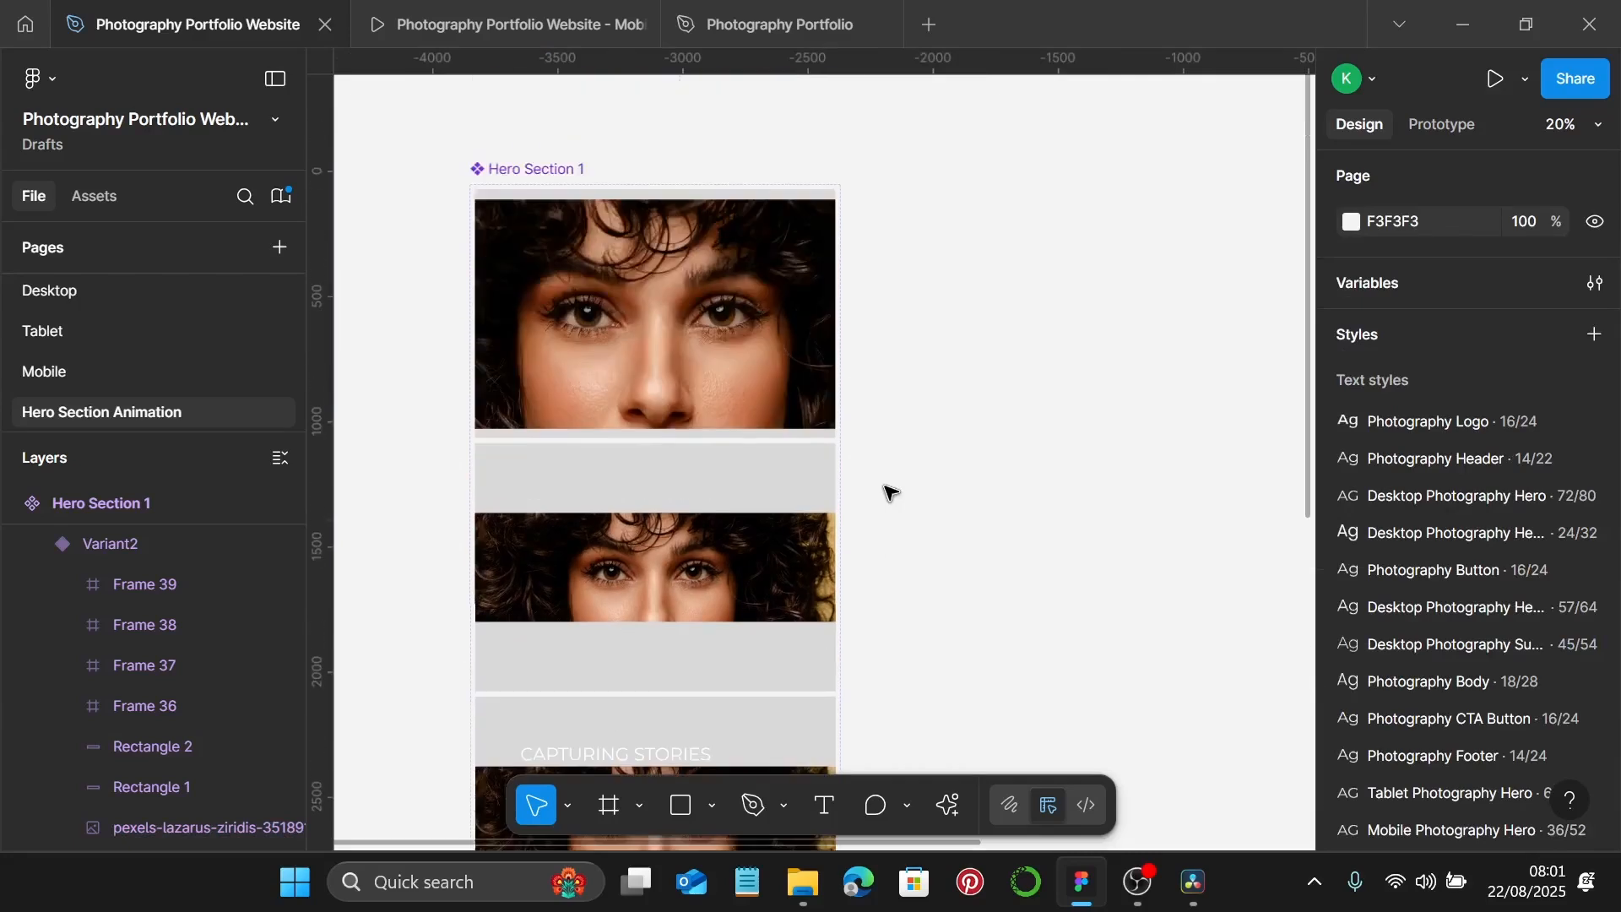
{"action": "left_click", "coordinate": [744, 466]}
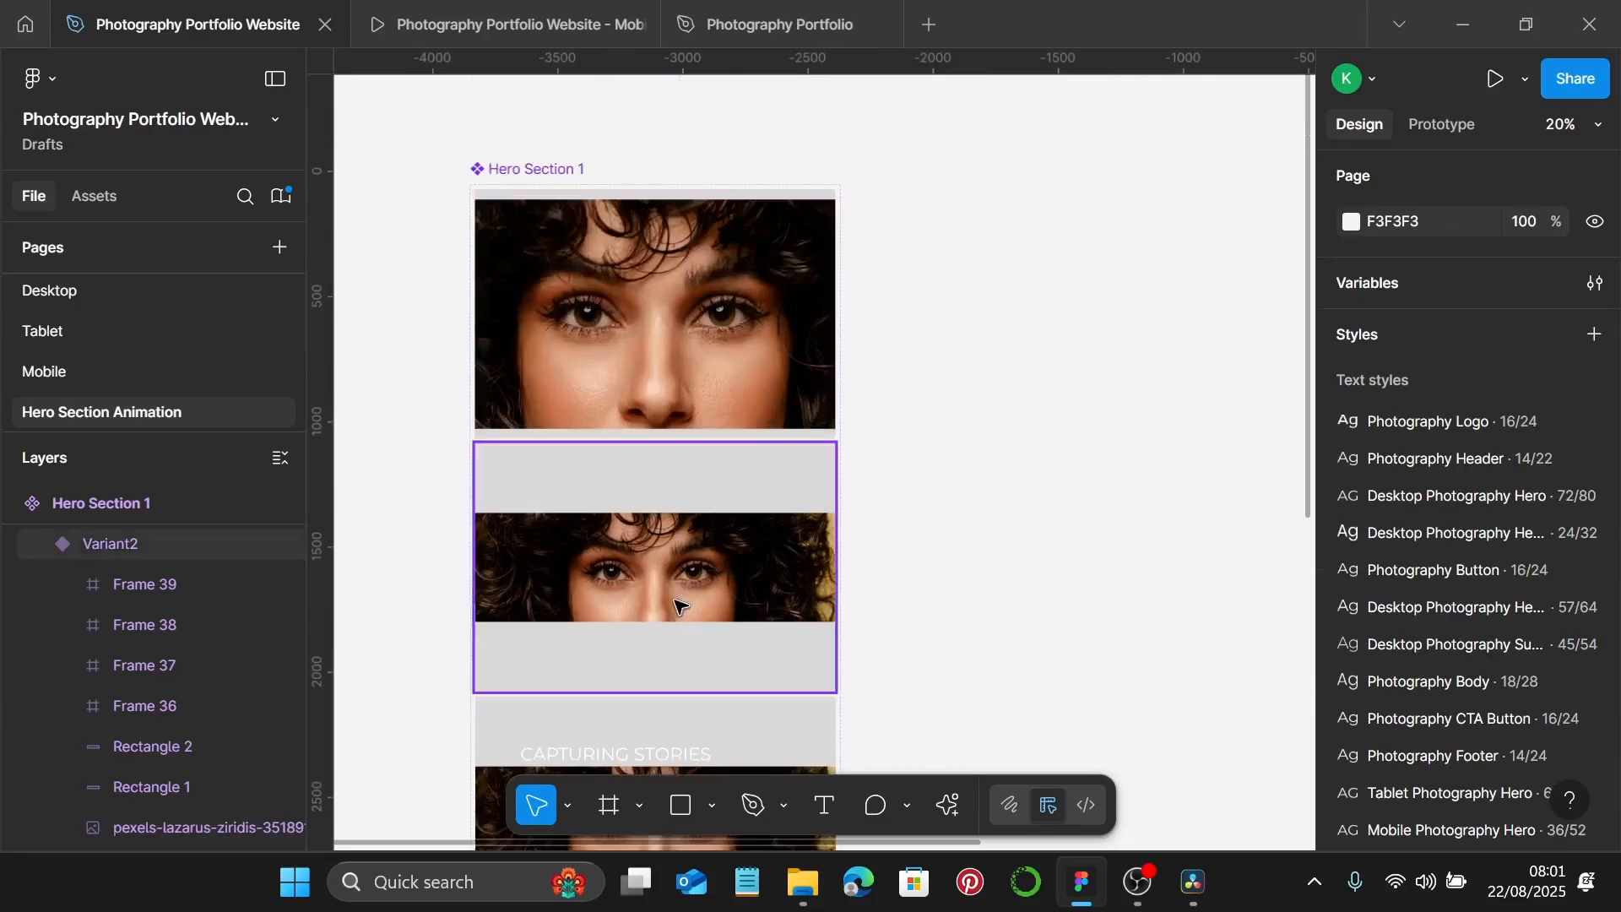
{"action": "scroll", "coordinate": [676, 604], "scroll_direction": "down", "scroll_amount": 3}
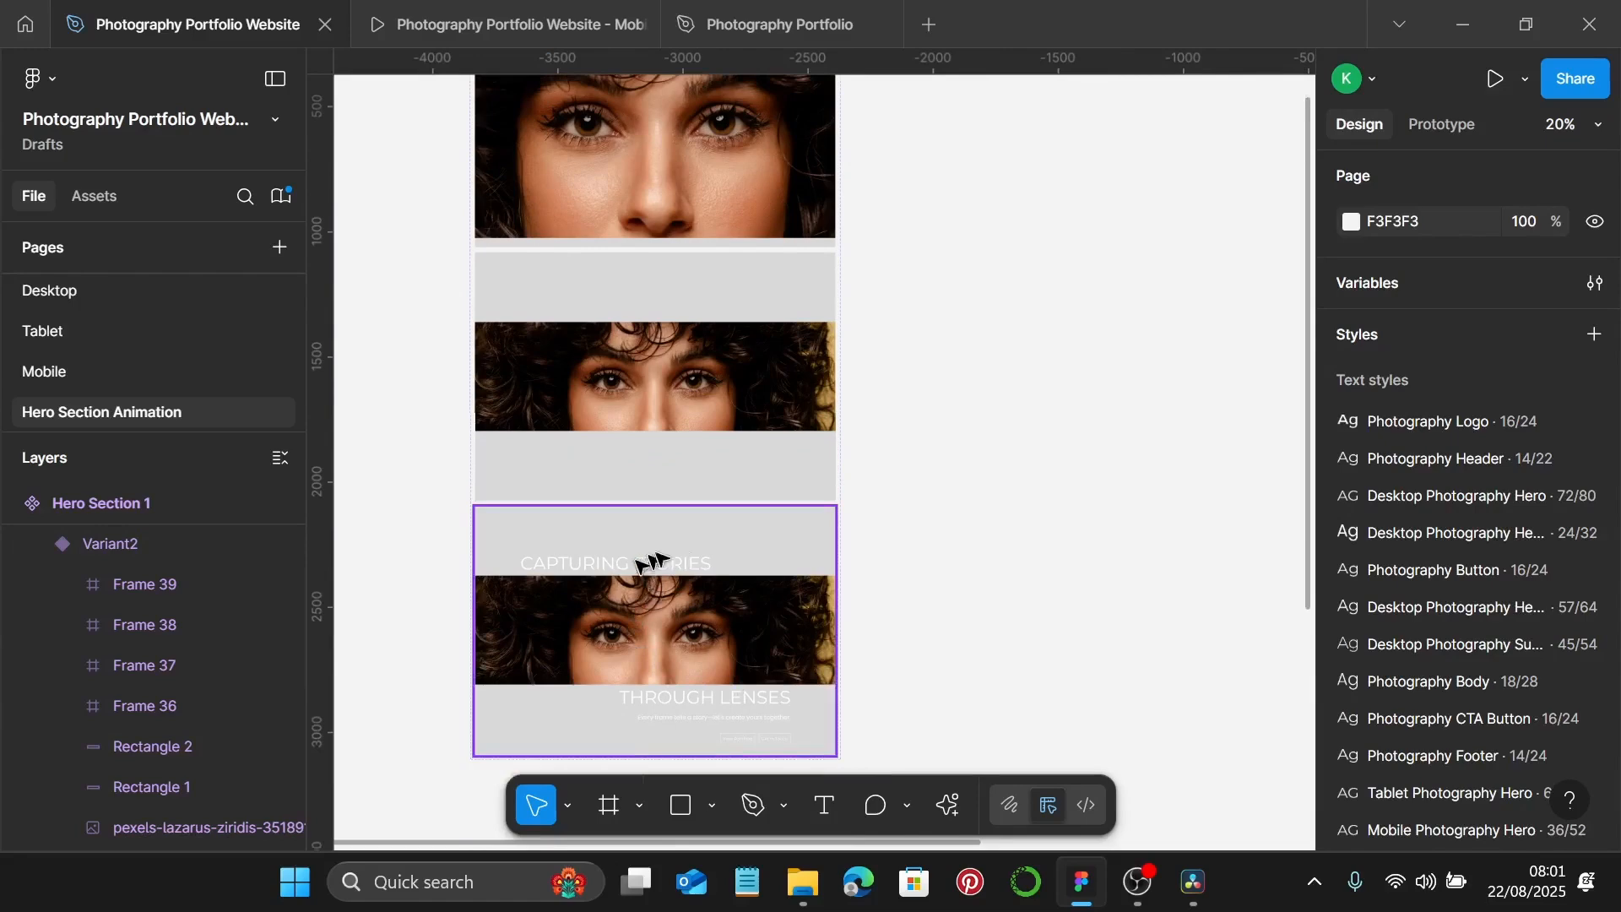
{"action": "scroll", "coordinate": [935, 380], "scroll_direction": "up", "scroll_amount": 2}
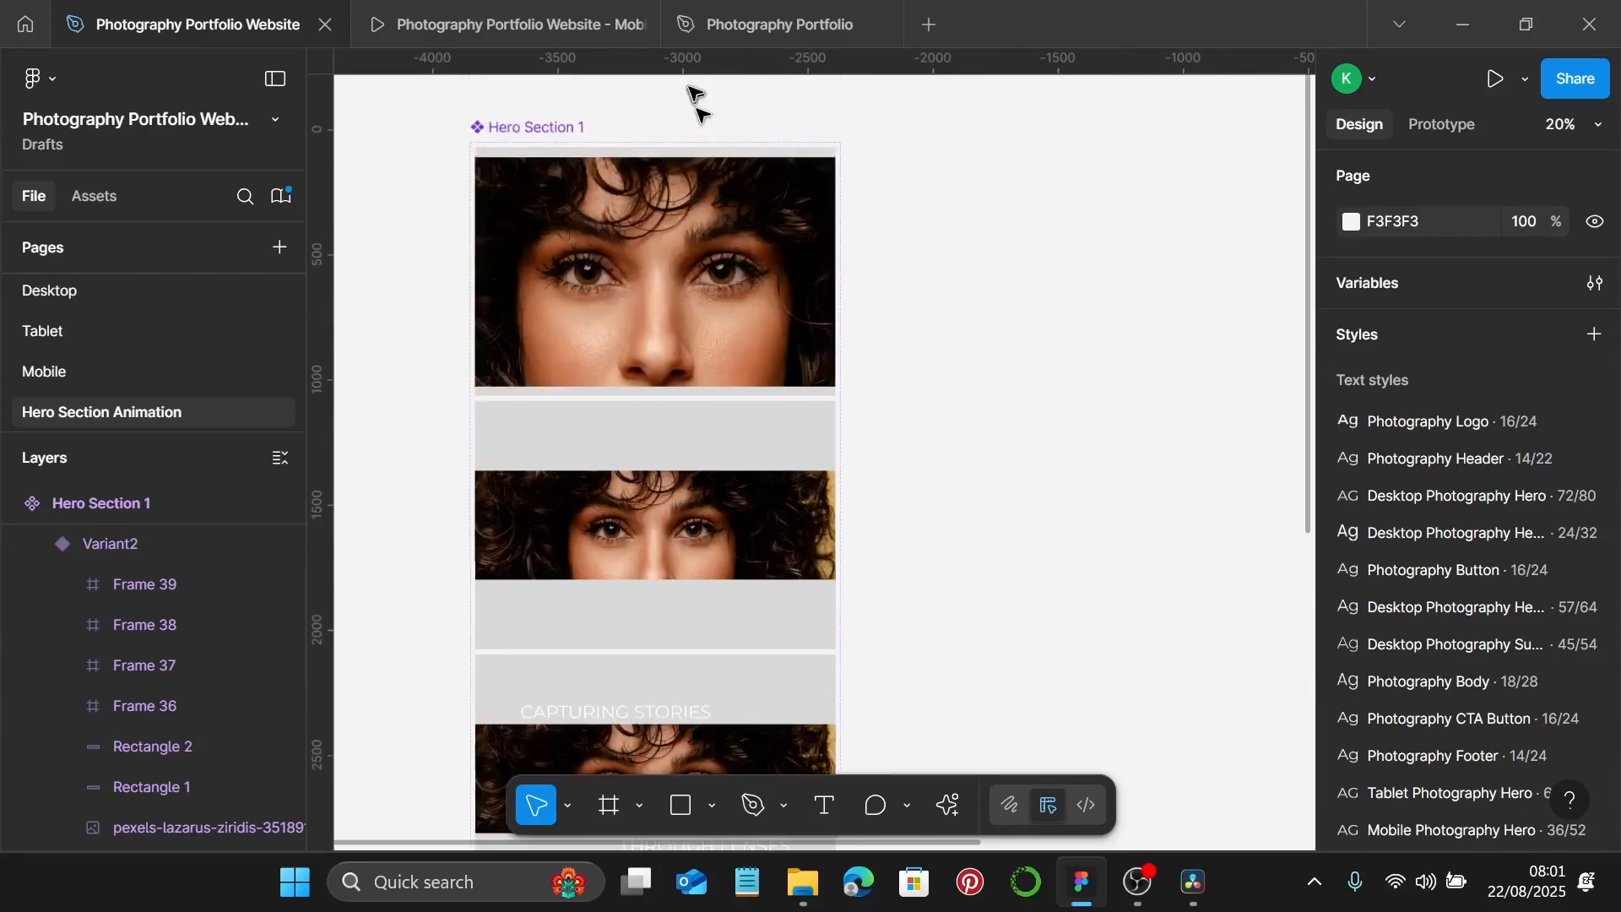
Apply the Photography Color 1 style as the fill of Rectangle 1 and Rectangle 2 in the Default variant.
{"action": "scroll", "coordinate": [692, 97], "scroll_direction": "up", "scroll_amount": 2}
{"action": "left_click", "coordinate": [690, 154]}
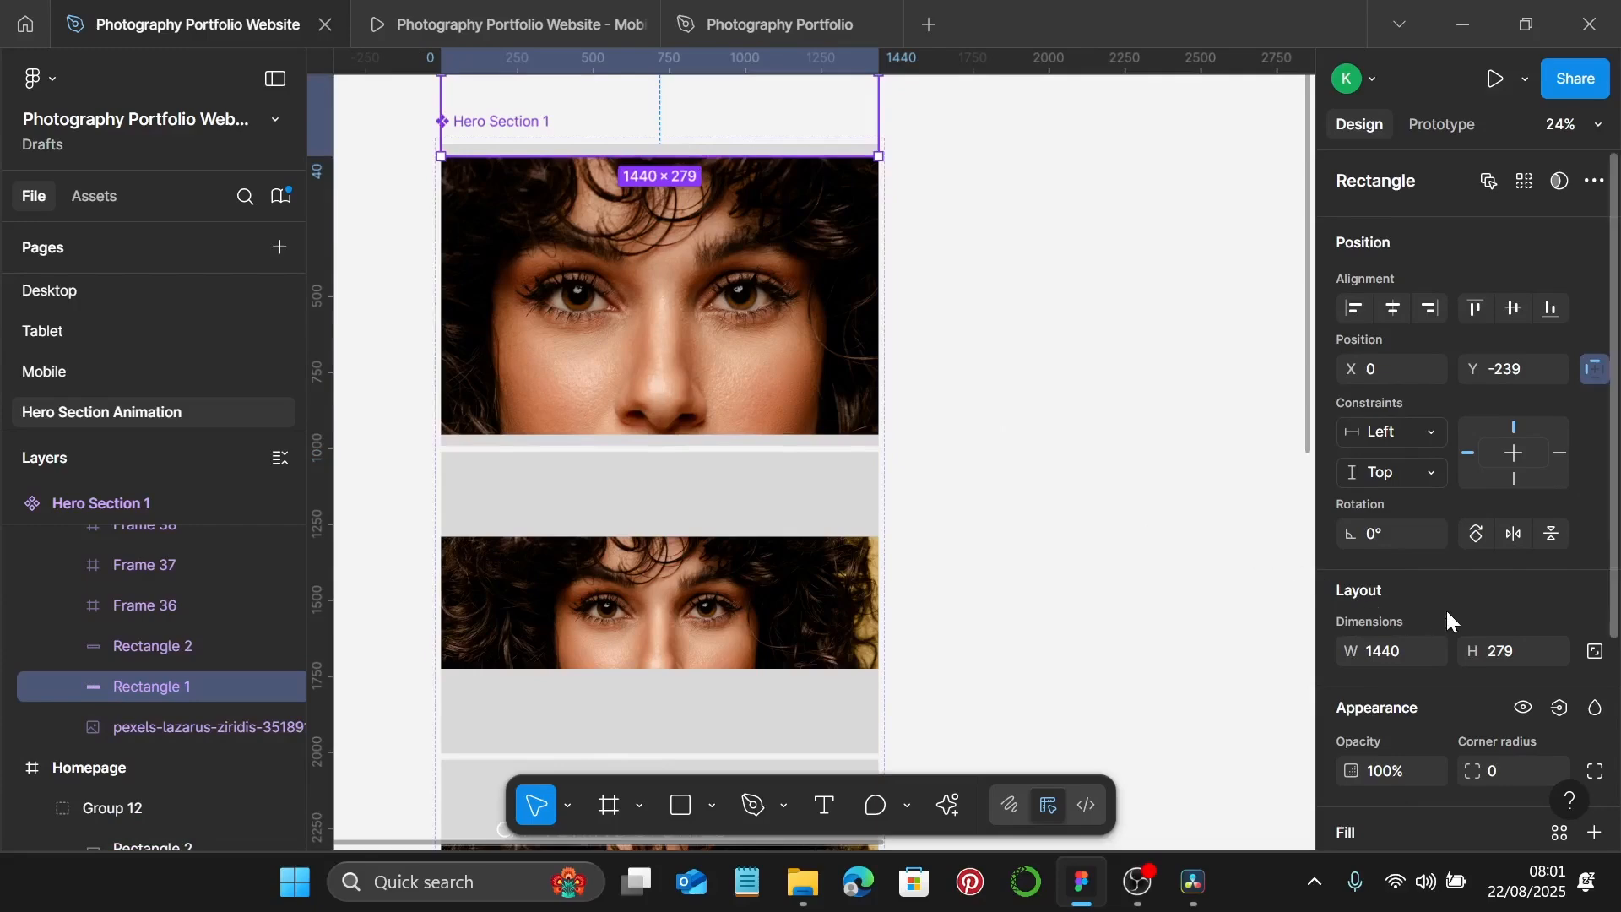
{"action": "scroll", "coordinate": [1446, 608], "scroll_direction": "down", "scroll_amount": 3}
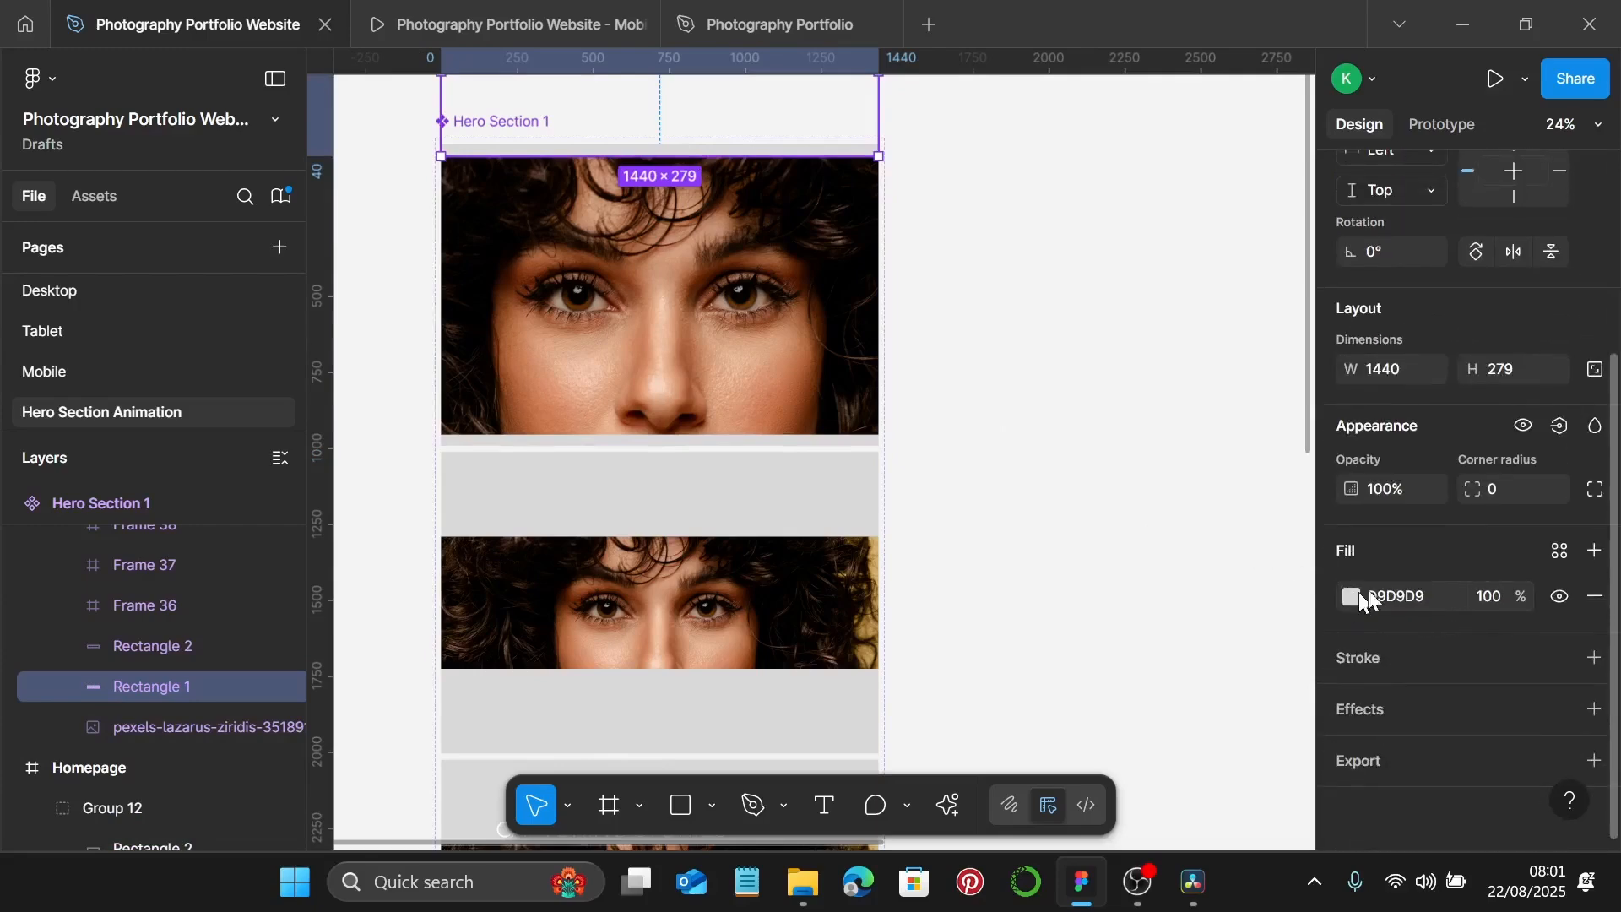
{"action": "left_click", "coordinate": [1563, 551]}
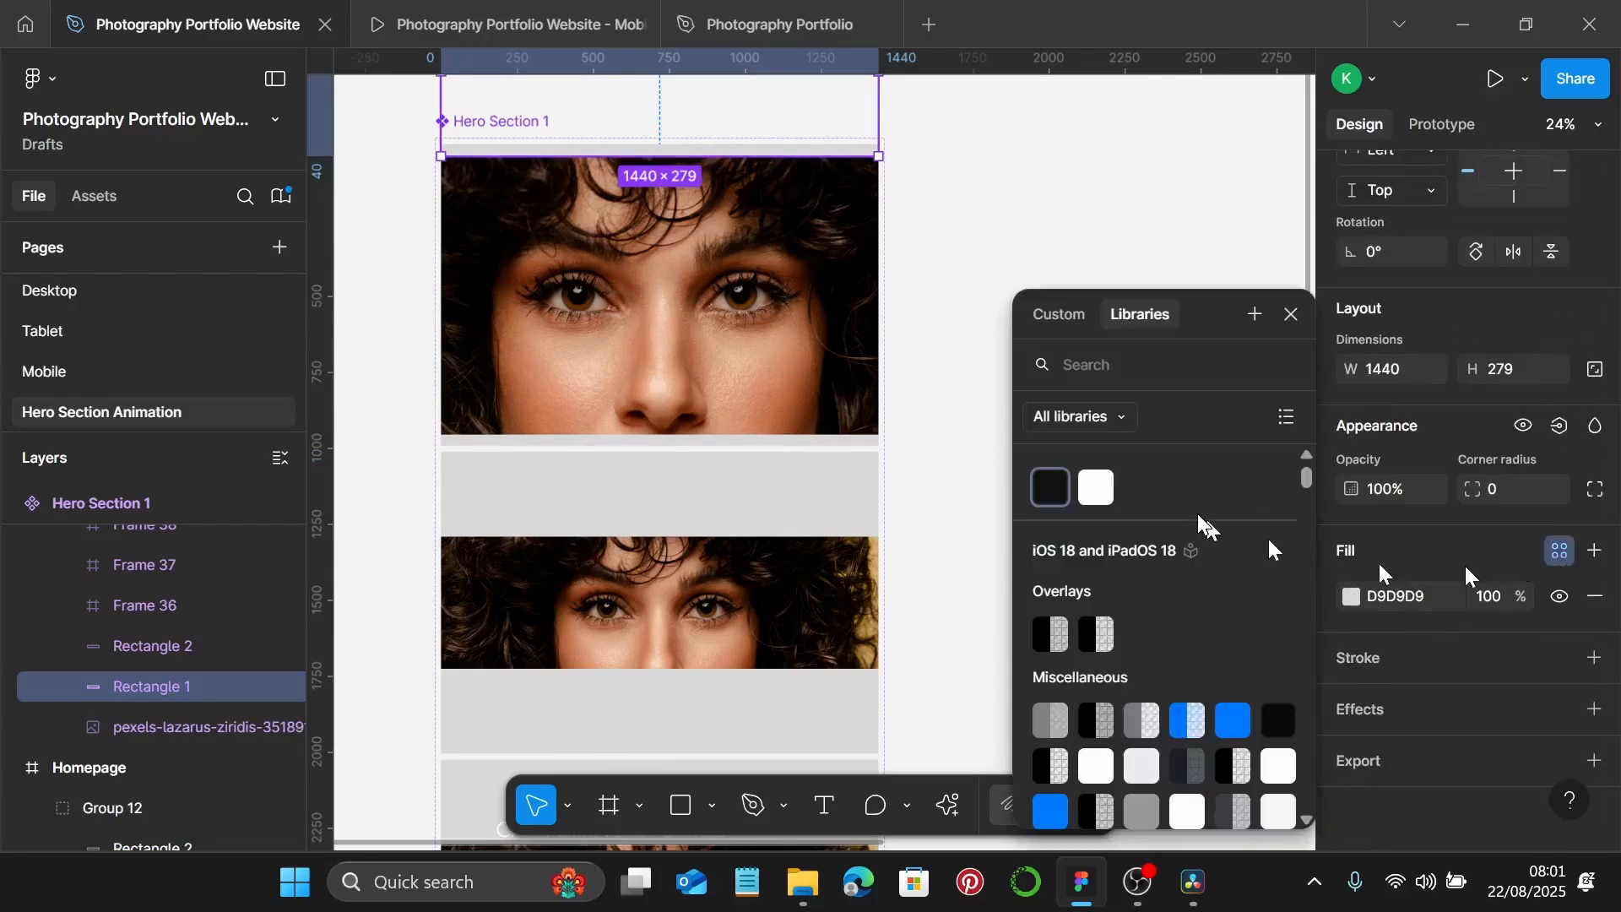
{"action": "left_click", "coordinate": [1055, 490]}
{"action": "left_click", "coordinate": [743, 441]}
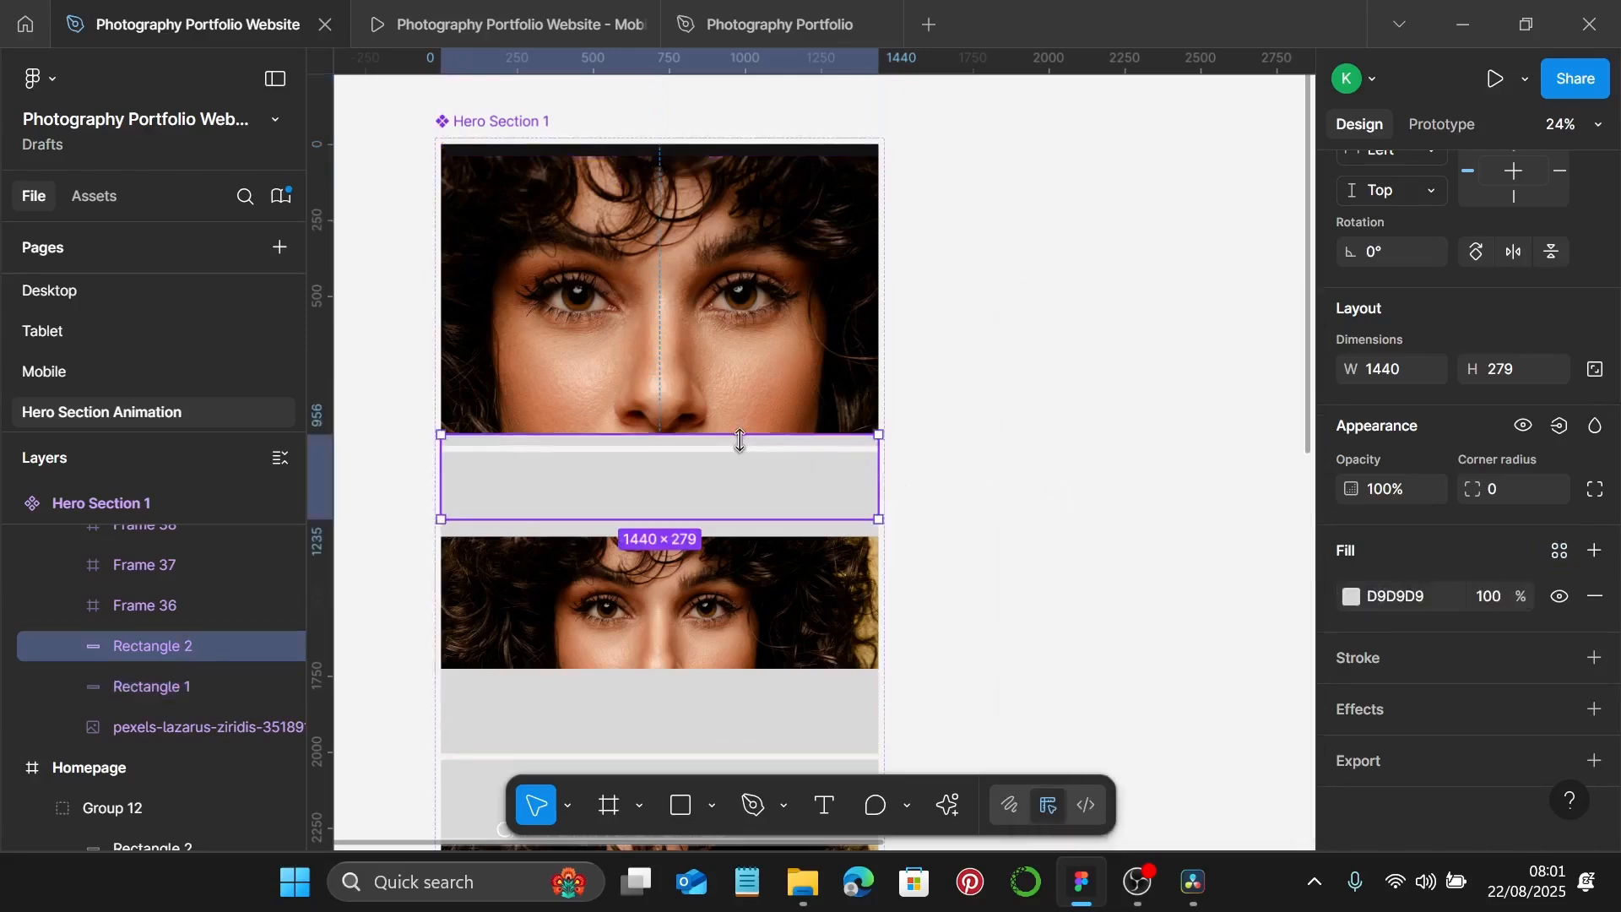
{"action": "left_click", "coordinate": [1561, 550]}
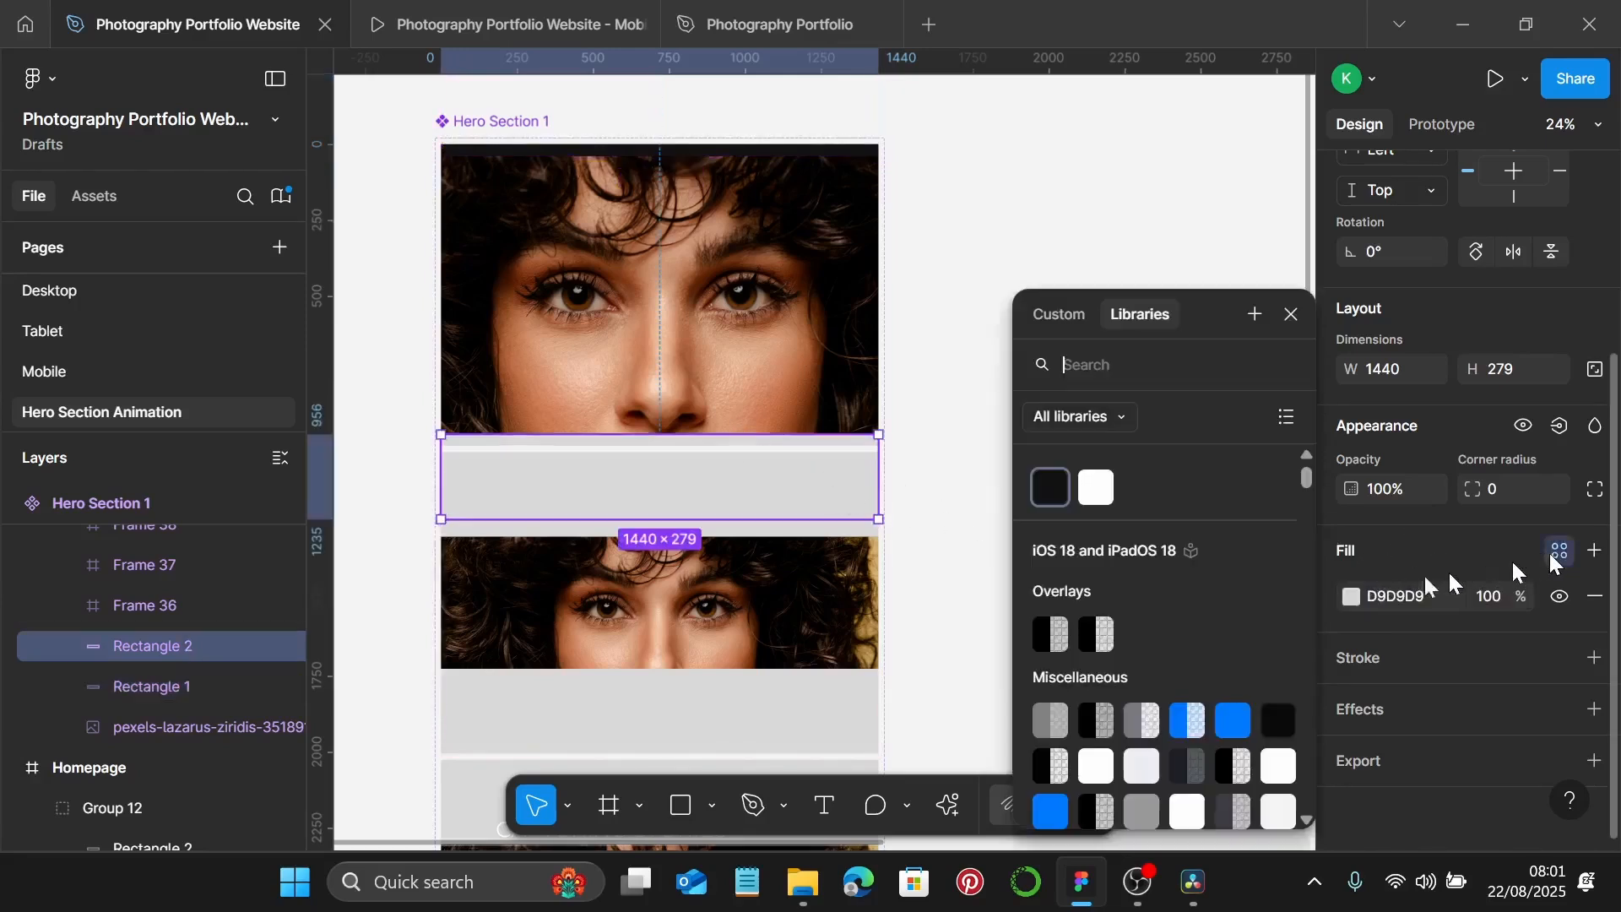
{"action": "left_click", "coordinate": [1066, 494]}
Apply the Photography Color 1 fill style to Variant2's Rectangle 1 and Rectangle 2, above and below the visible image strip.
{"action": "scroll", "coordinate": [1061, 502], "scroll_direction": "down", "scroll_amount": 2}
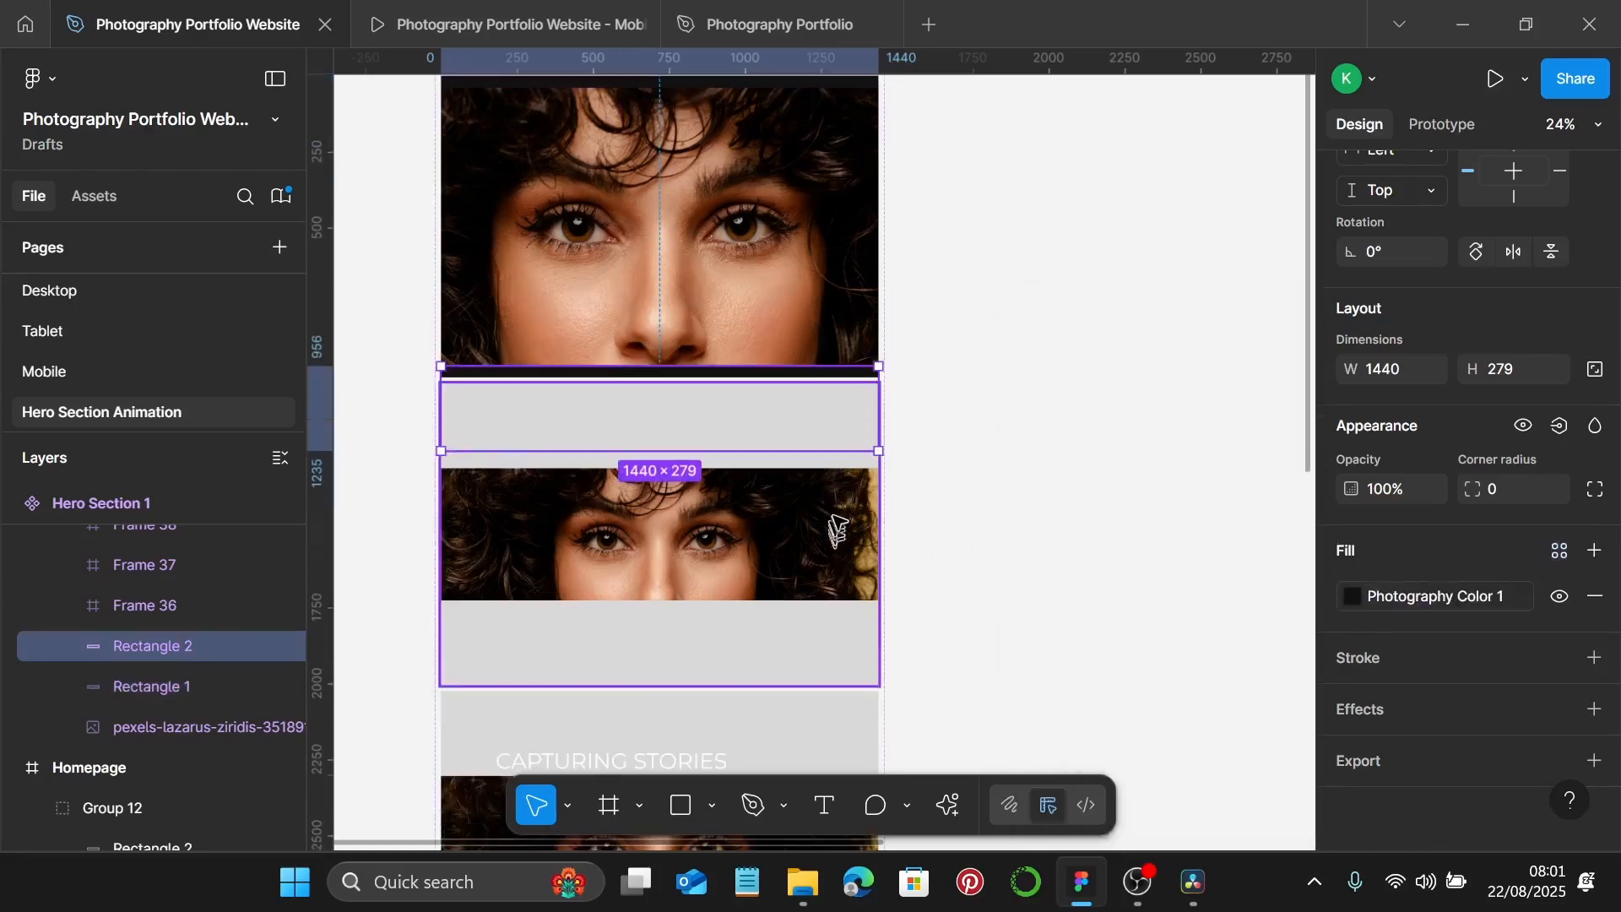
{"action": "left_click", "coordinate": [817, 469]}
{"action": "left_click", "coordinate": [799, 464]}
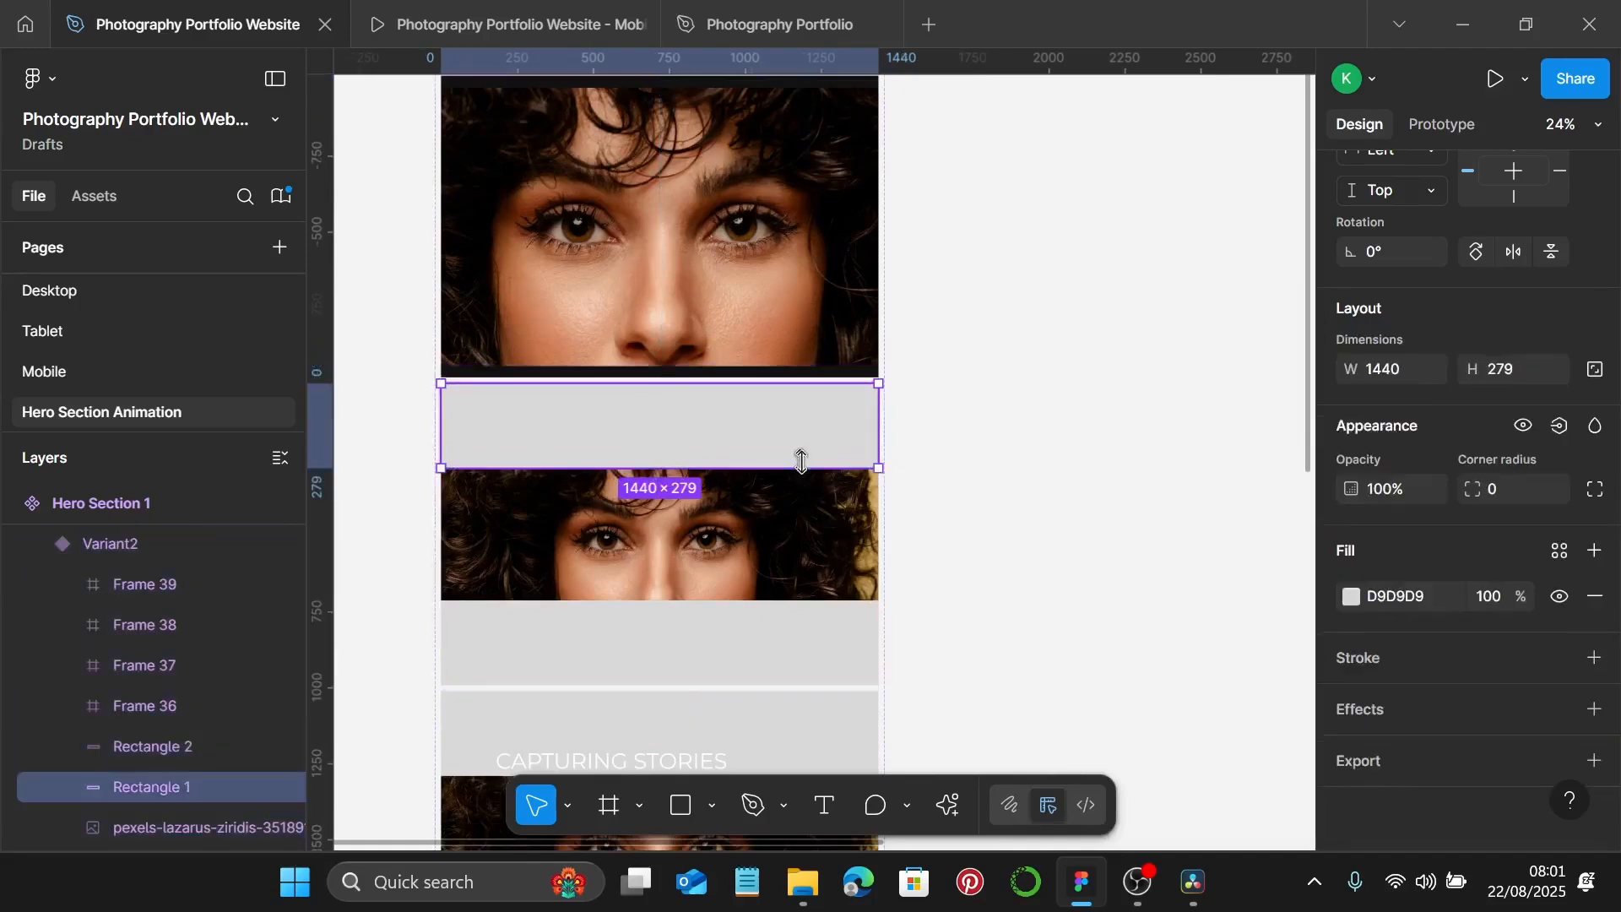
{"action": "left_click", "coordinate": [1558, 550]}
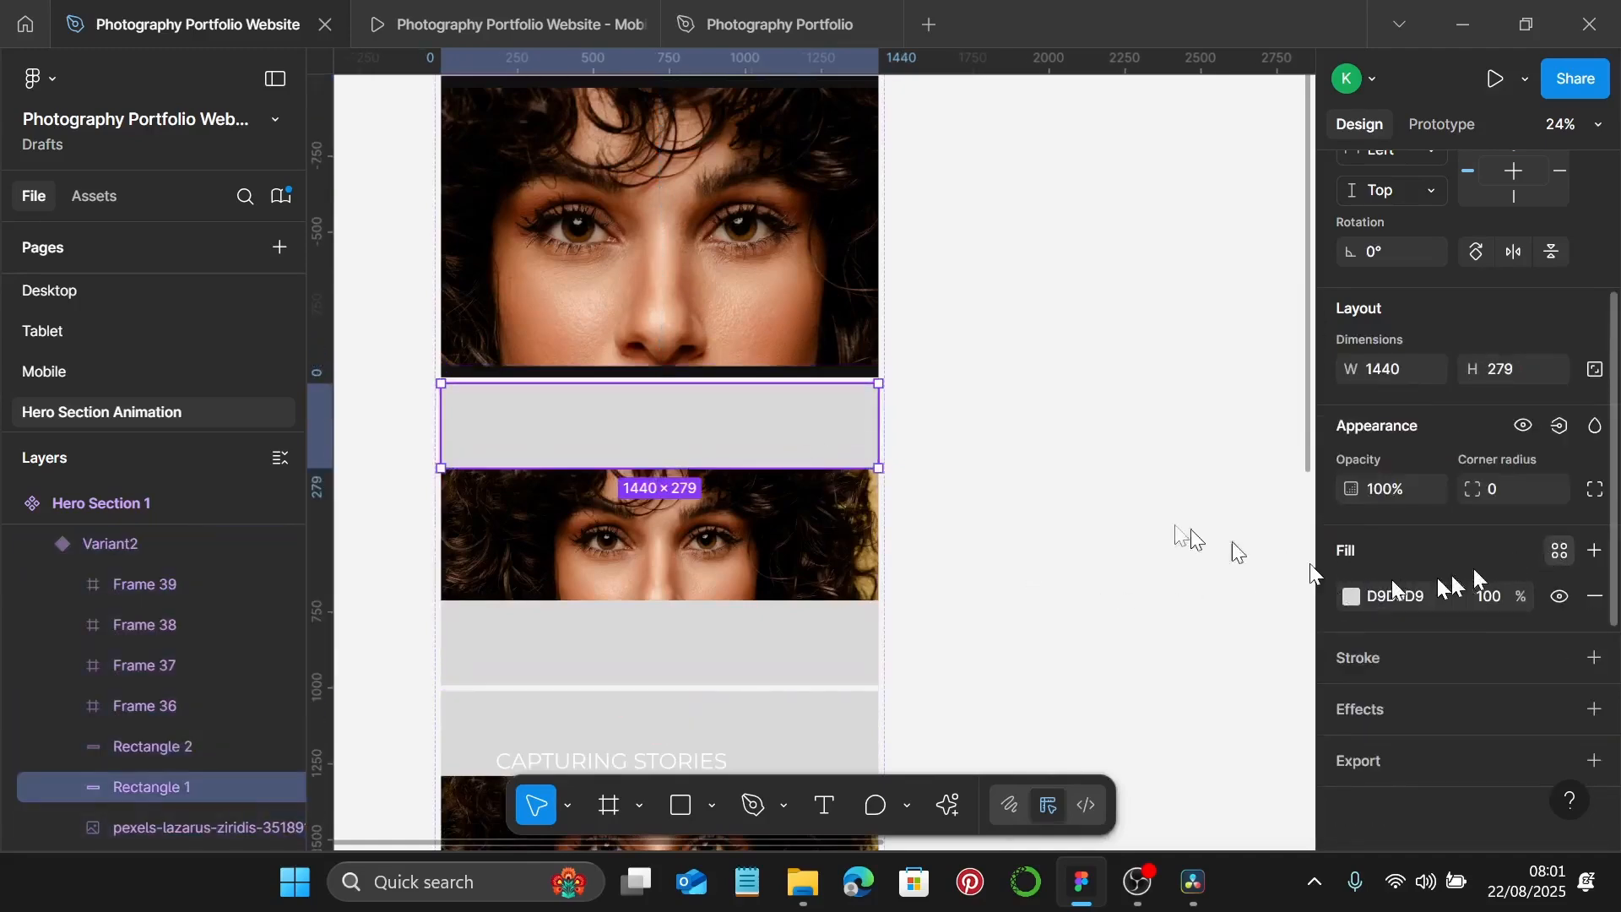
{"action": "left_click", "coordinate": [1039, 485]}
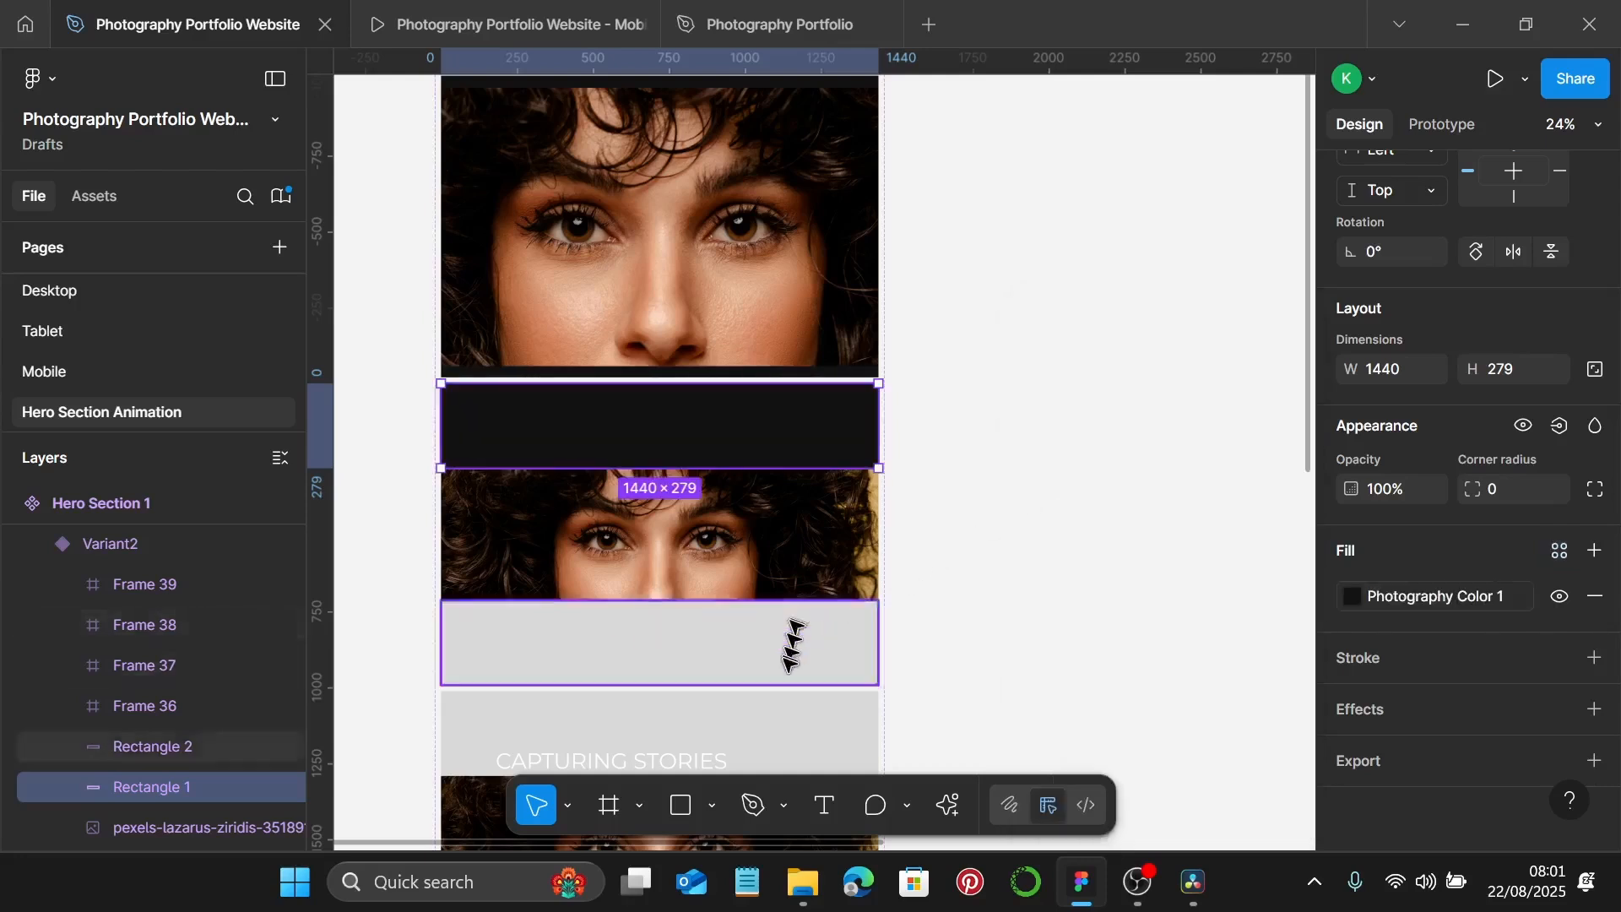
{"action": "left_click", "coordinate": [847, 662]}
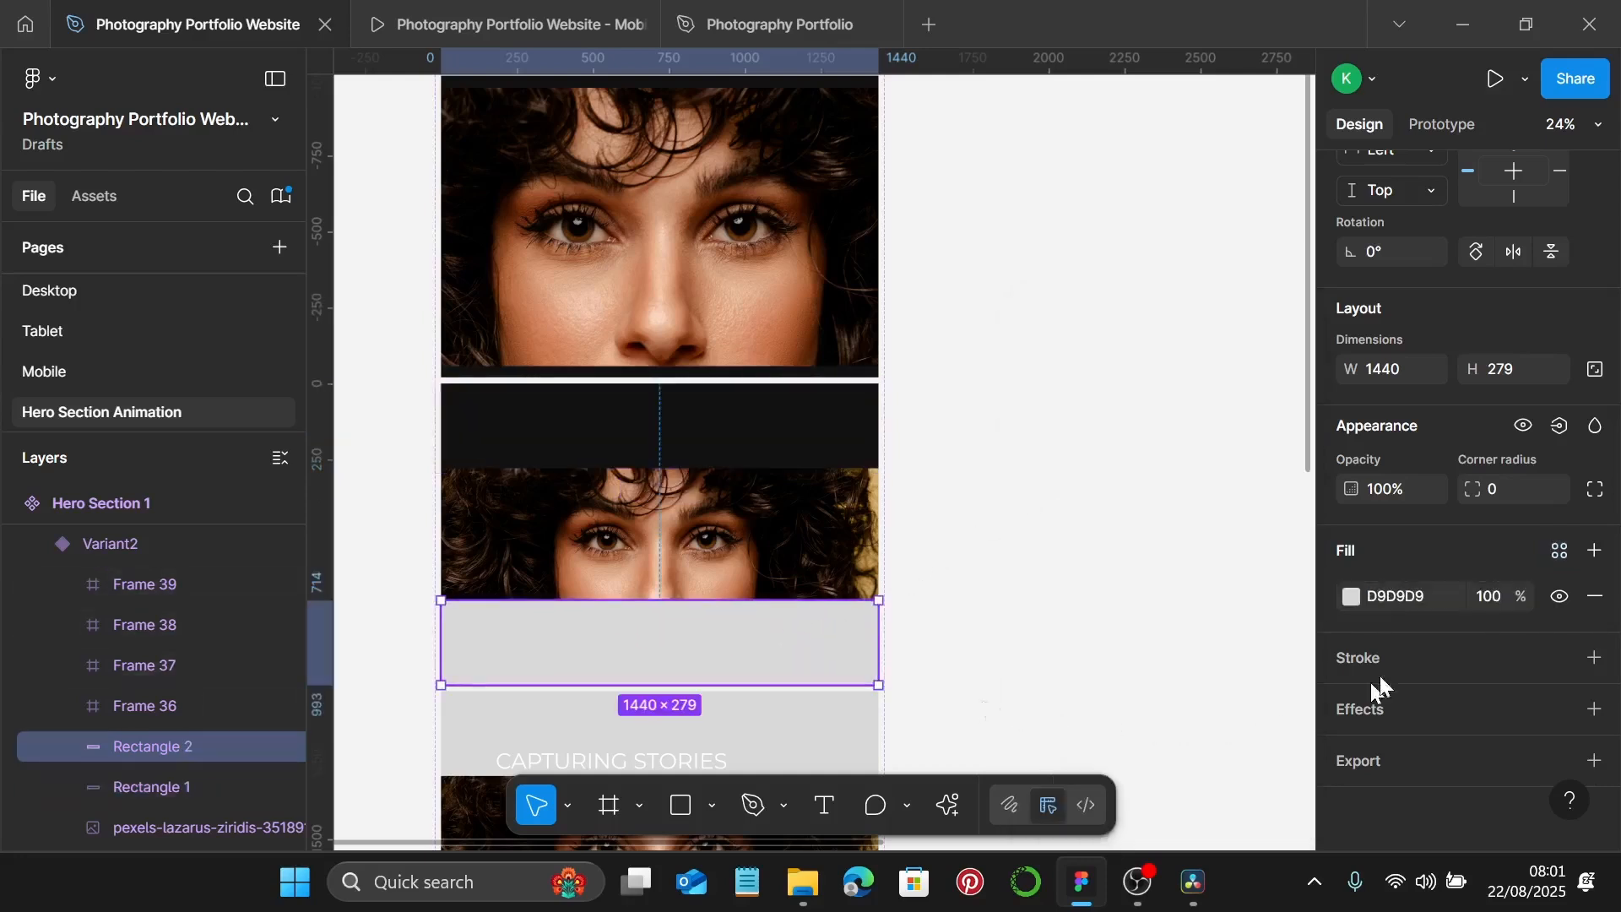
{"action": "left_click", "coordinate": [1563, 555]}
{"action": "left_click", "coordinate": [1051, 487]}
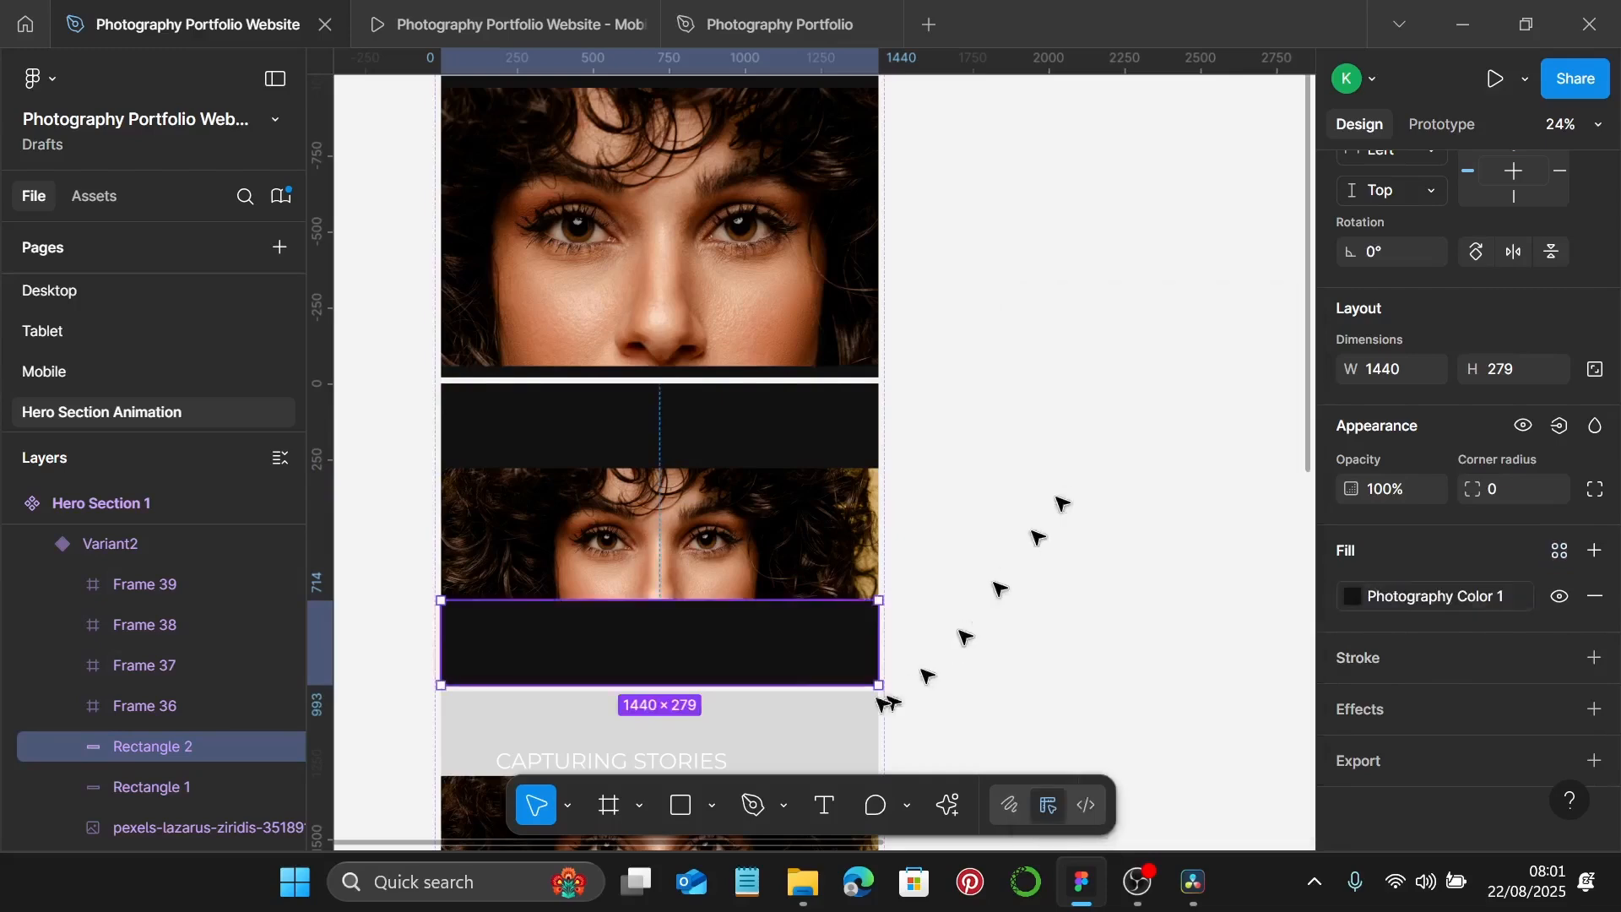
Apply the Photography Color 1 fill style to Variant3's Rectangle 1 and Rectangle 2, behind the headings and buttons.
{"action": "scroll", "coordinate": [760, 623], "scroll_direction": "down", "scroll_amount": 6}
{"action": "left_click", "coordinate": [843, 261]}
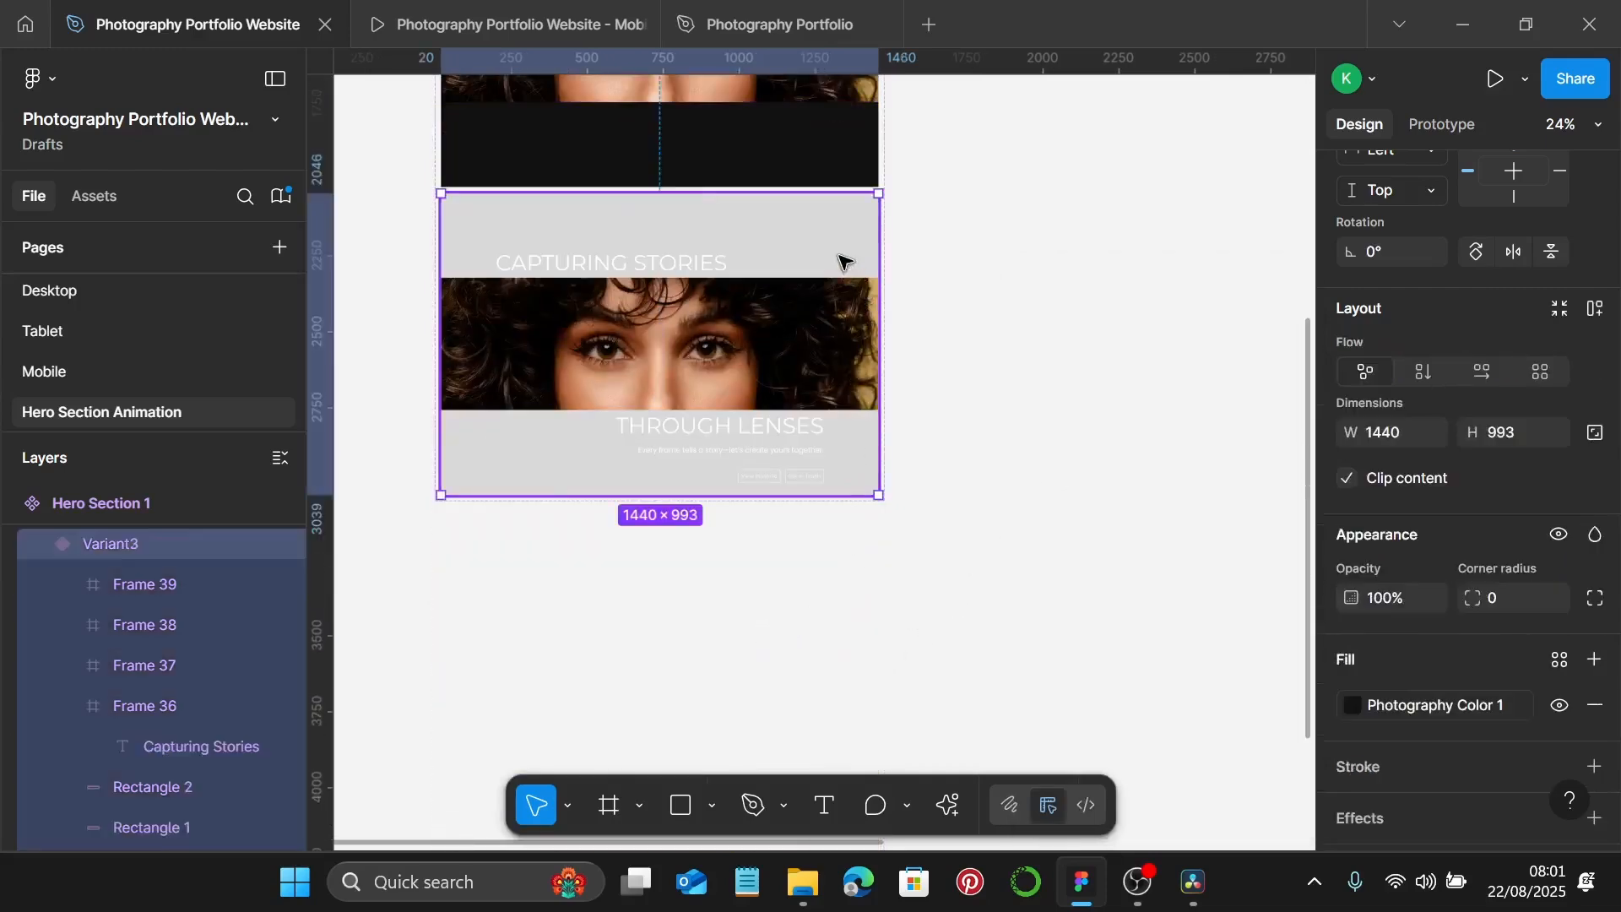
{"action": "left_click", "coordinate": [843, 263]}
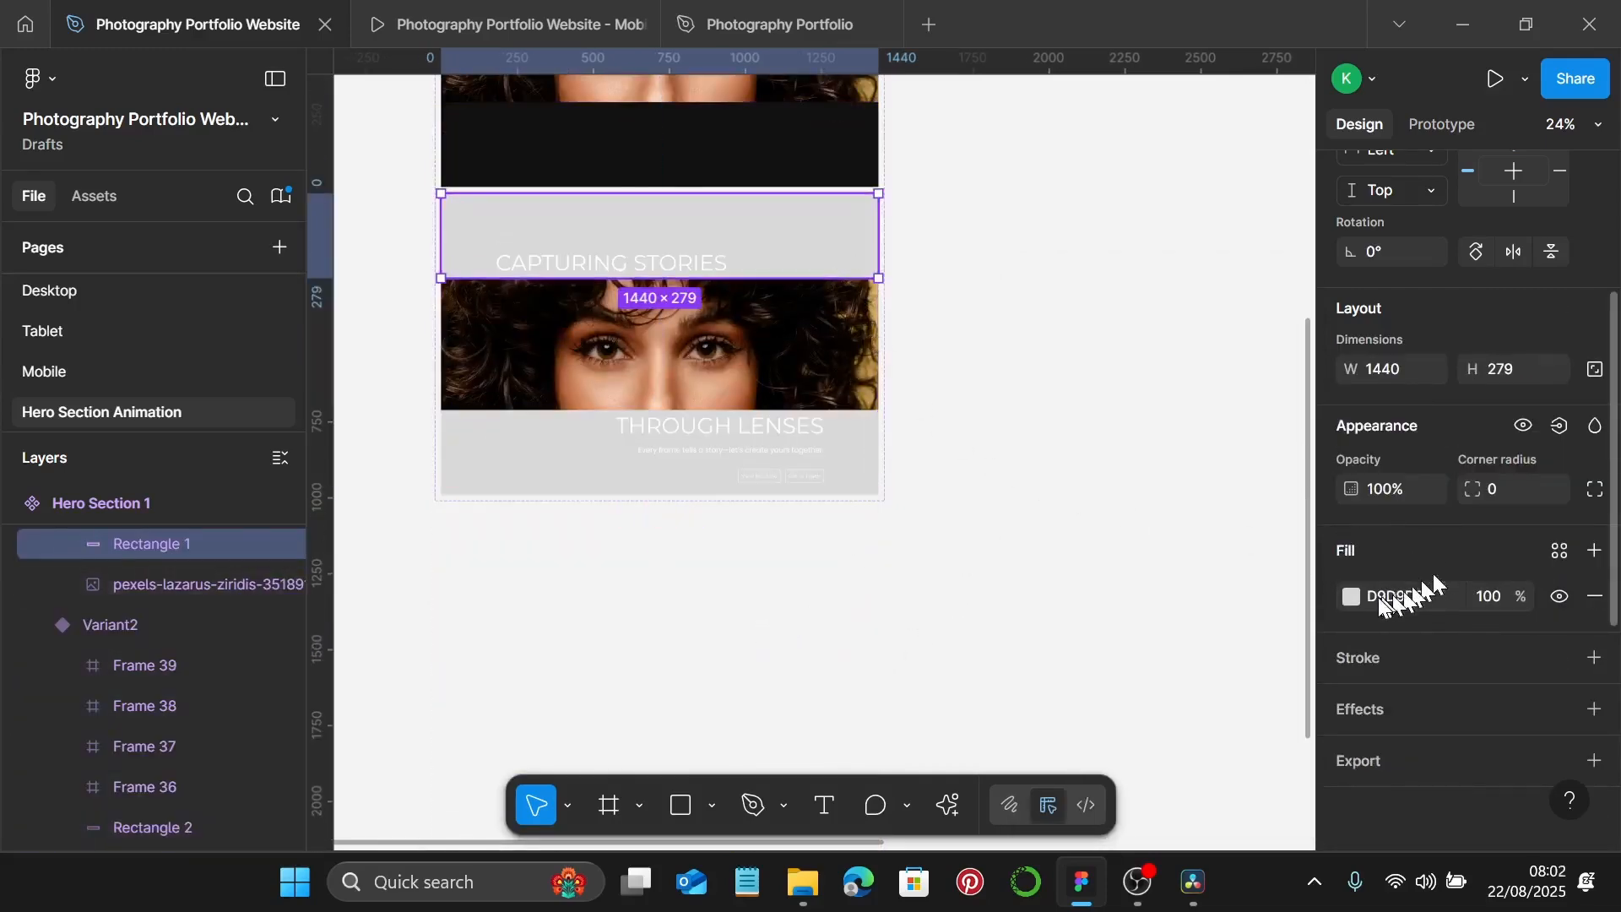
{"action": "left_click", "coordinate": [1352, 596]}
{"action": "left_click", "coordinate": [1561, 551]}
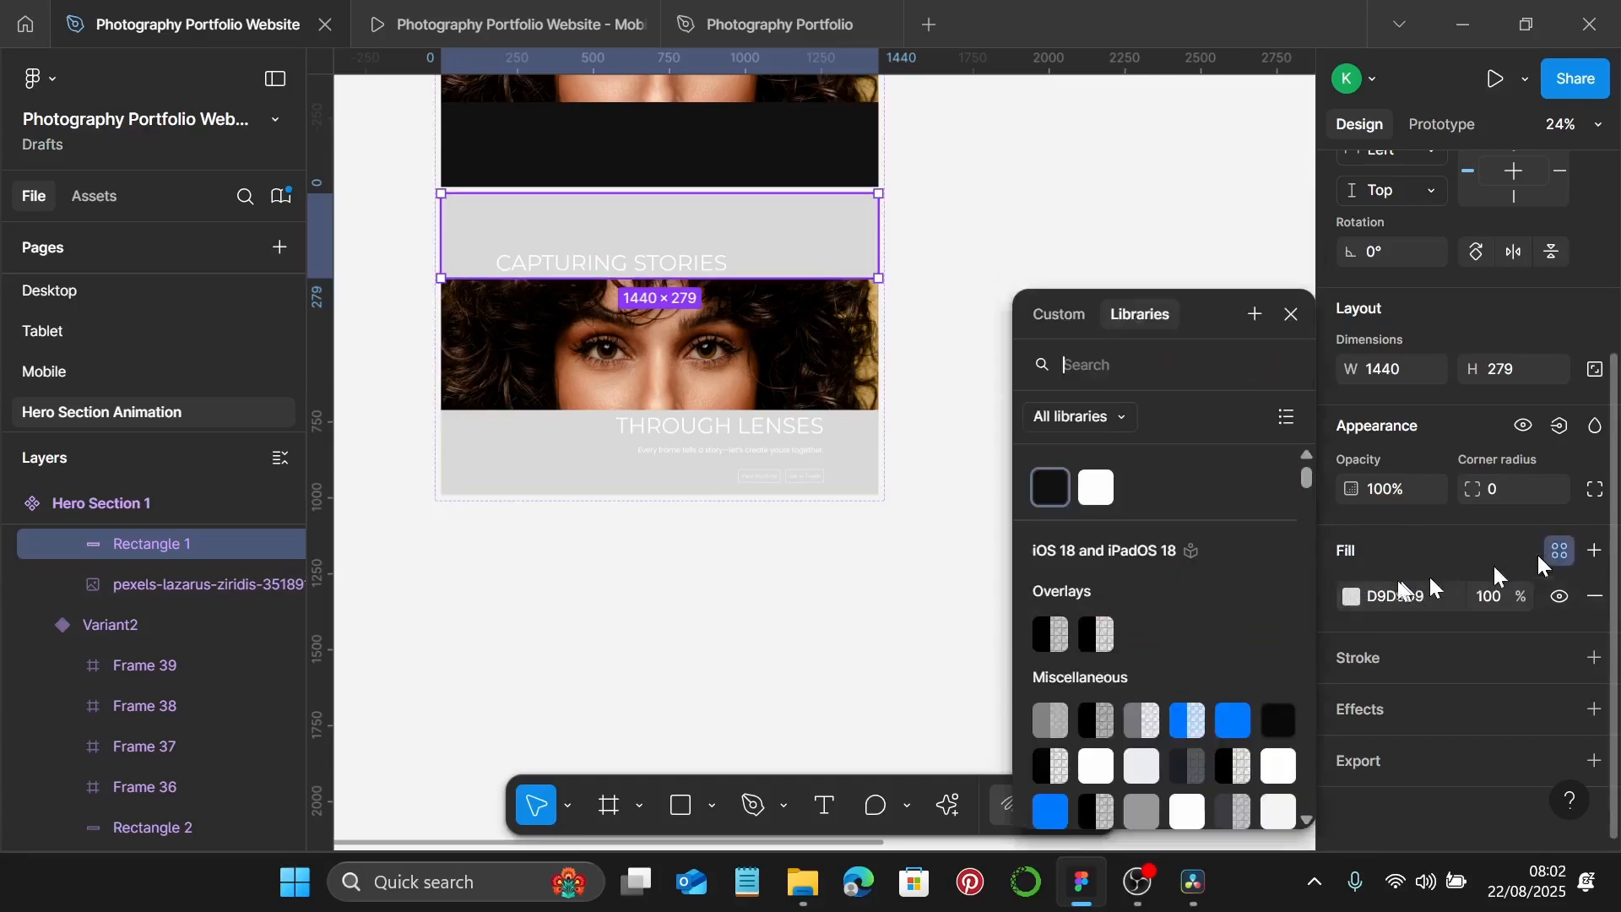
{"action": "left_click_drag", "start_coordinate": [1048, 568], "coordinate": [1039, 511]}
{"action": "left_click", "coordinate": [1038, 444]}
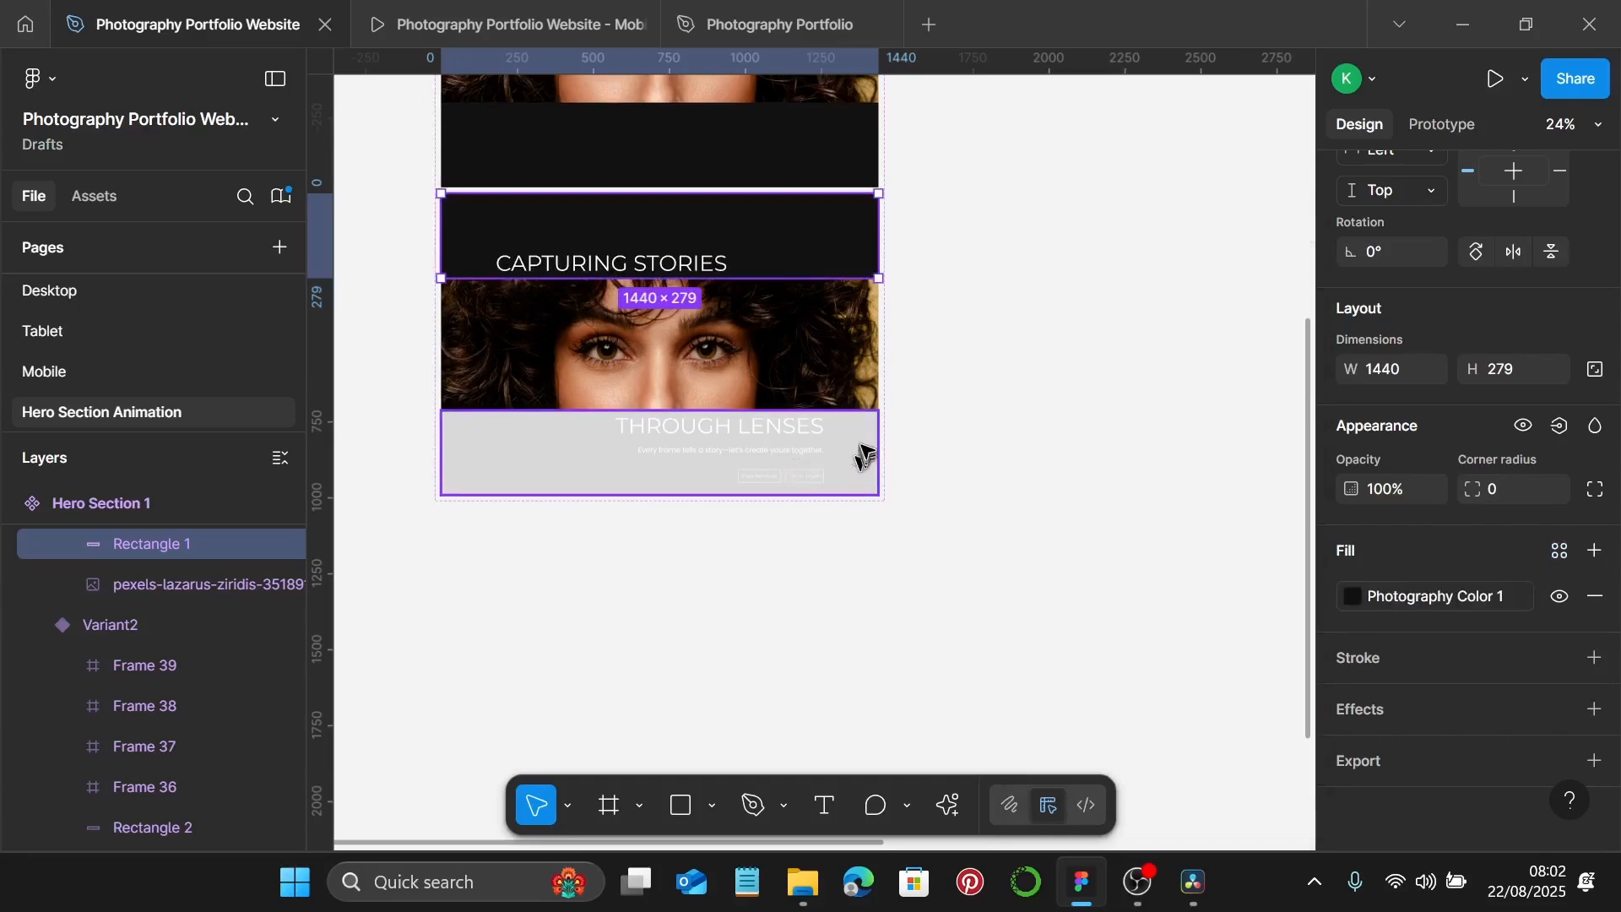
{"action": "left_click", "coordinate": [860, 444]}
{"action": "left_click", "coordinate": [1564, 554]}
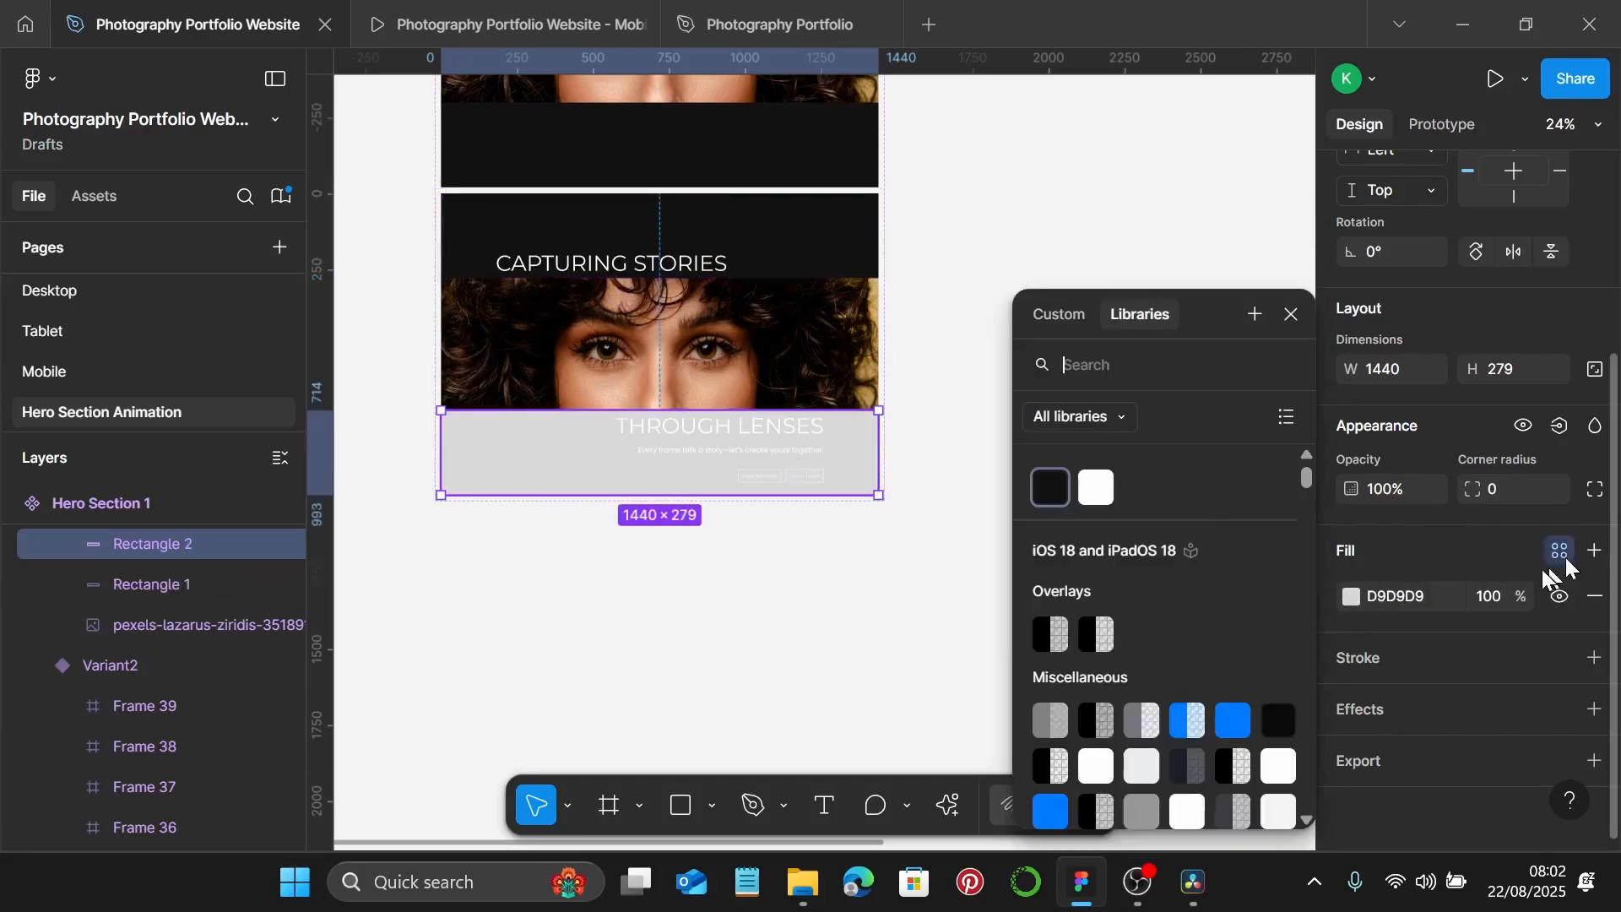
{"action": "left_click", "coordinate": [1055, 490]}
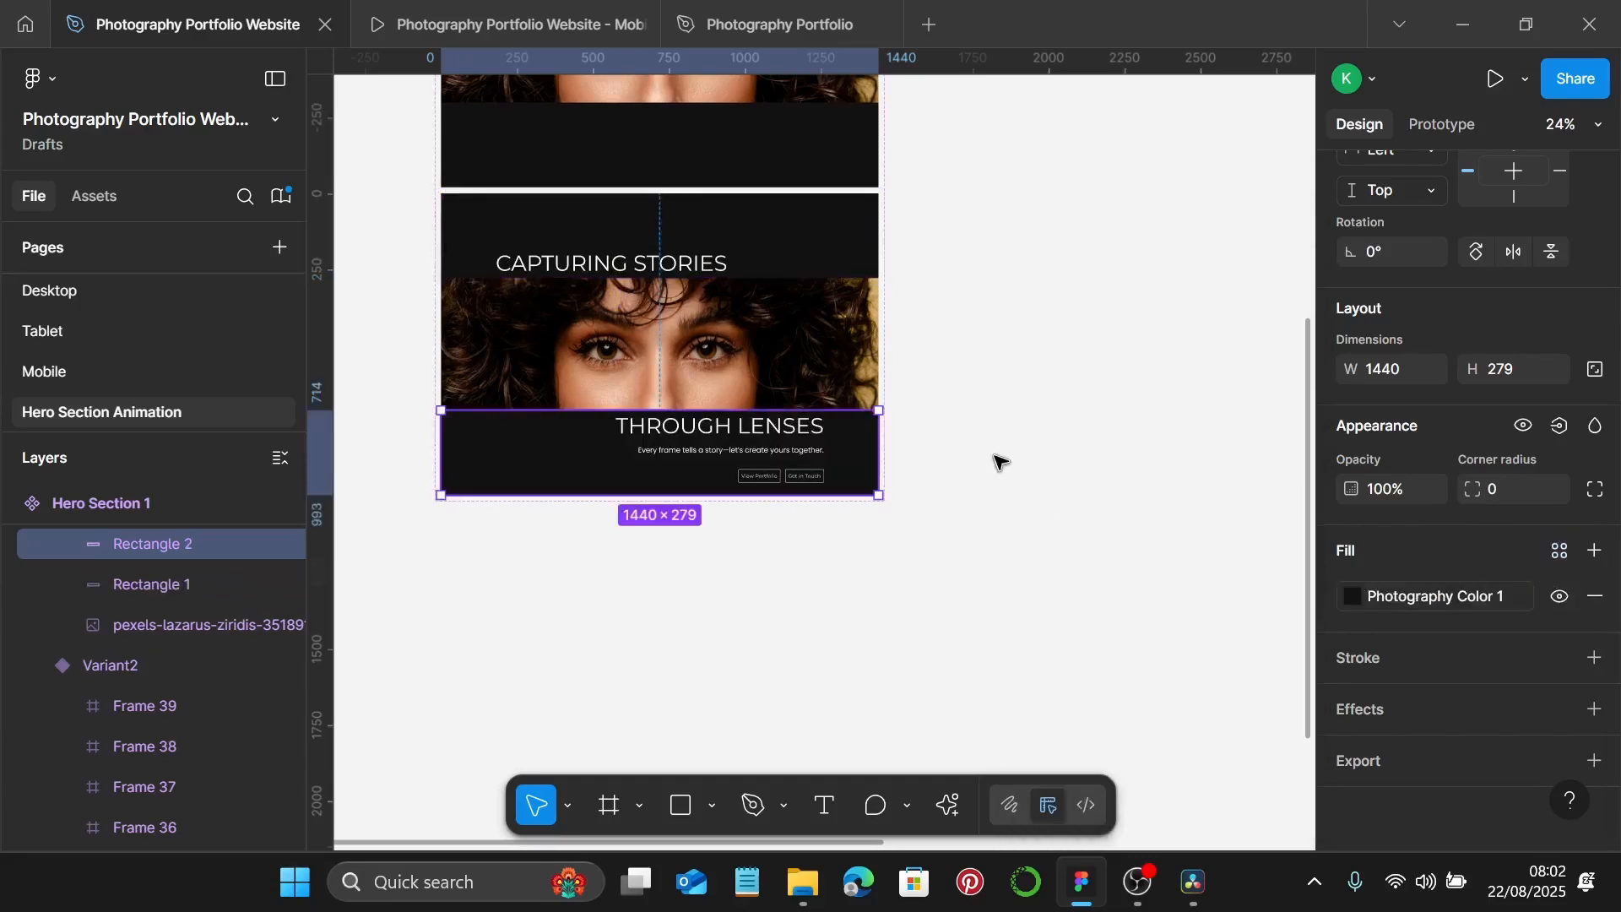
Connect the Default variant of Hero Section 1 to Variant2 with a prototype interaction.
{"action": "left_click", "coordinate": [990, 406]}
{"action": "scroll", "coordinate": [986, 380], "scroll_direction": "down", "scroll_amount": 3}
{"action": "scroll", "coordinate": [1009, 367], "scroll_direction": "up", "scroll_amount": 2}
{"action": "scroll", "coordinate": [1005, 355], "scroll_direction": "up", "scroll_amount": 2}
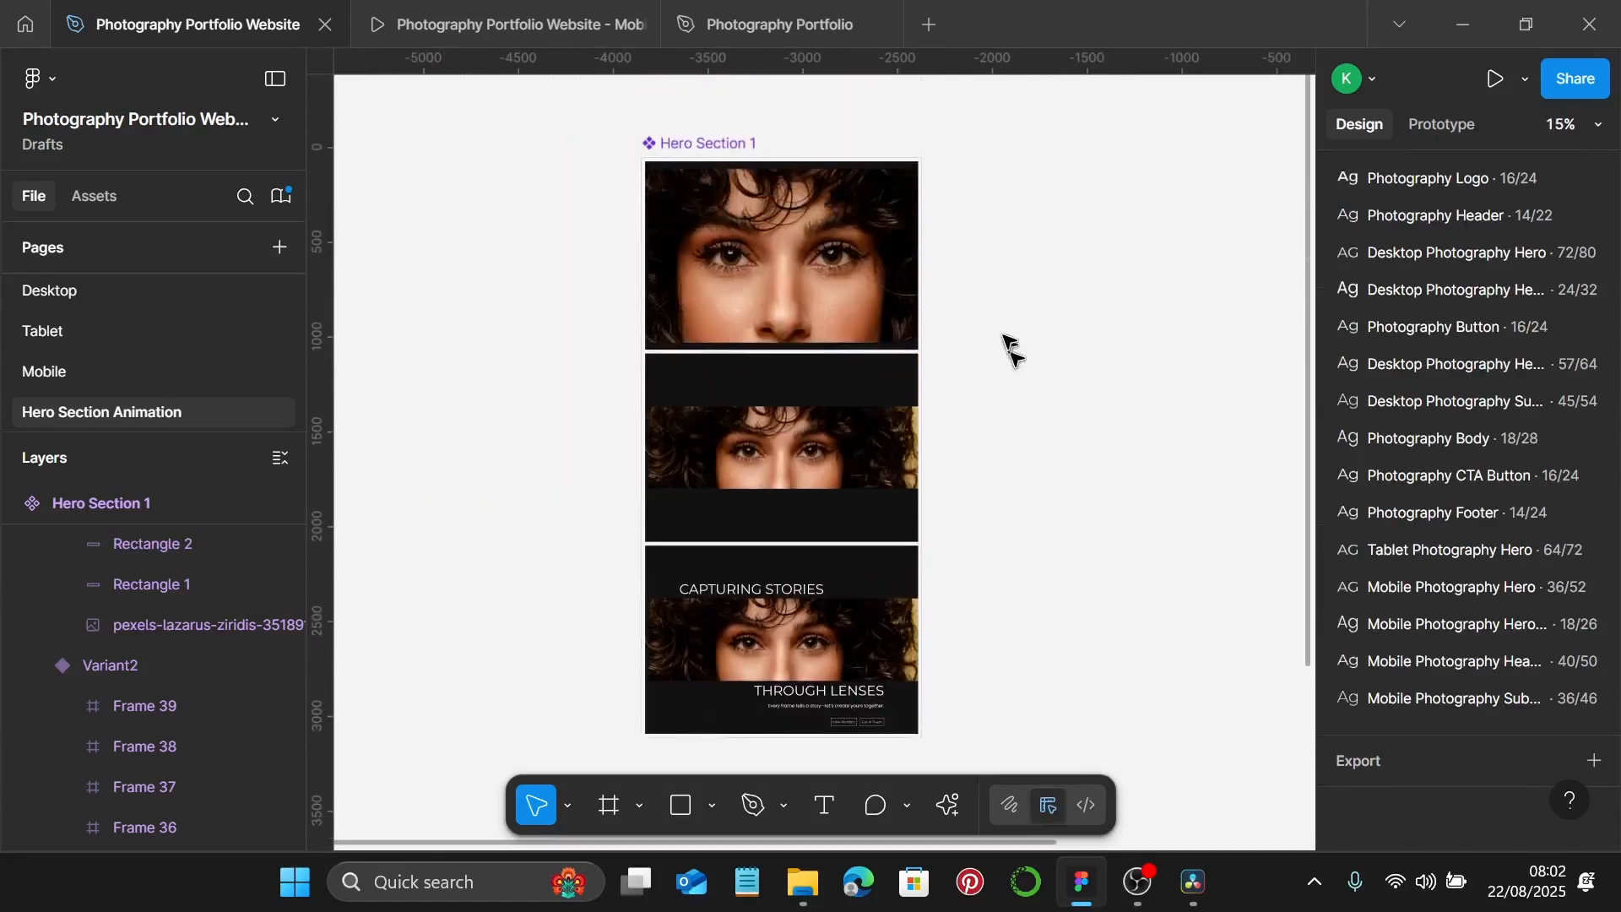
{"action": "scroll", "coordinate": [958, 206], "scroll_direction": "up", "scroll_amount": 2}
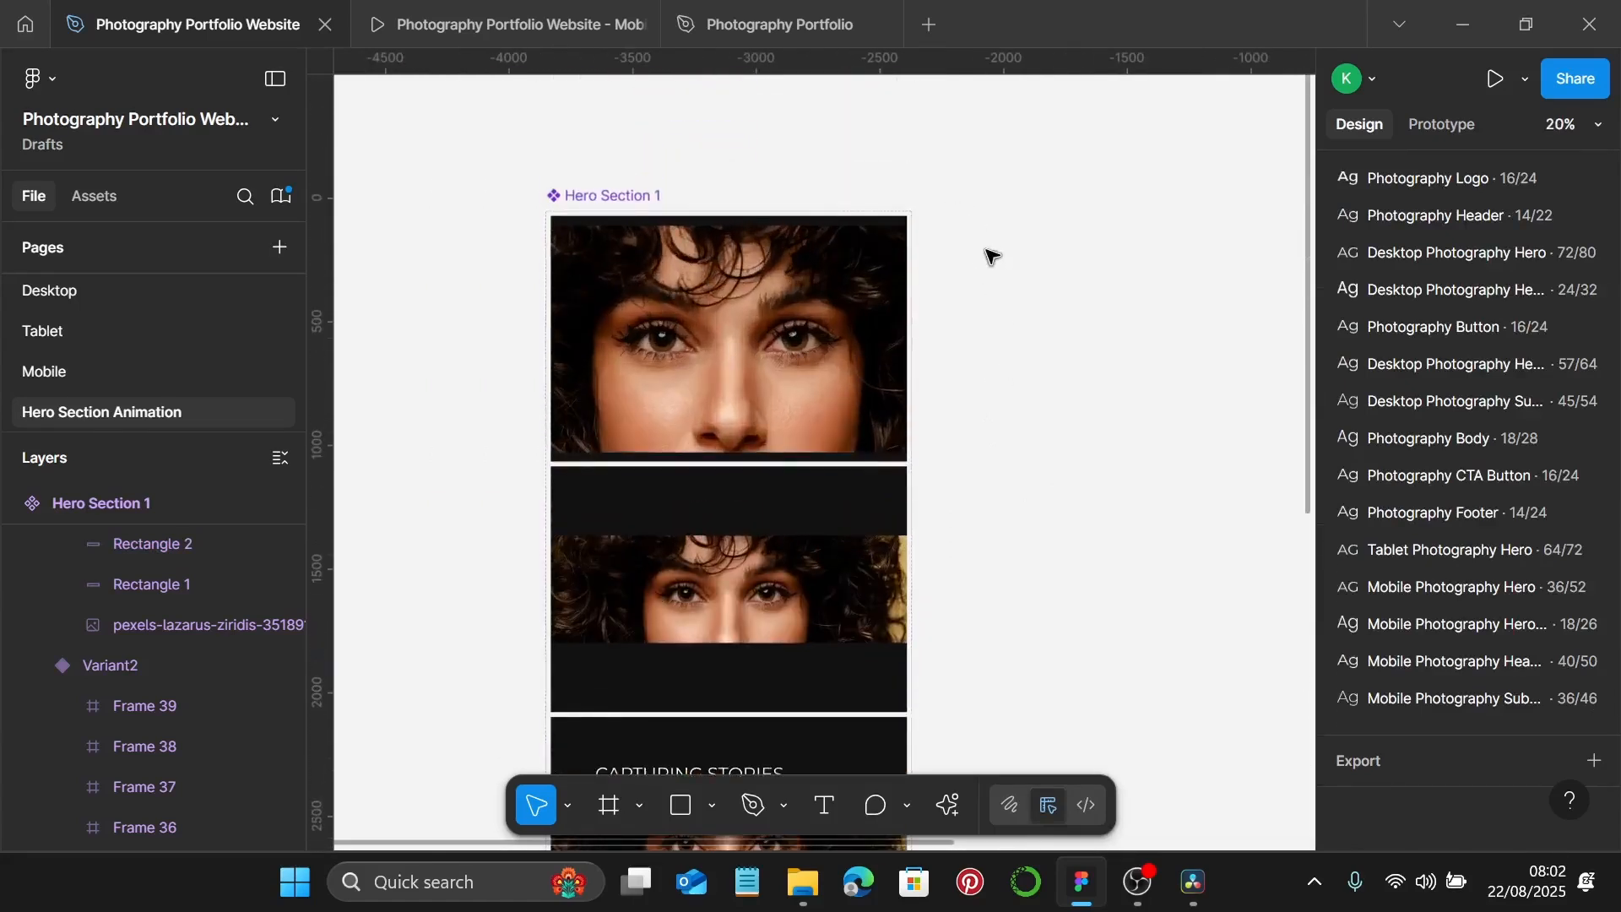
{"action": "left_click", "coordinate": [668, 376]}
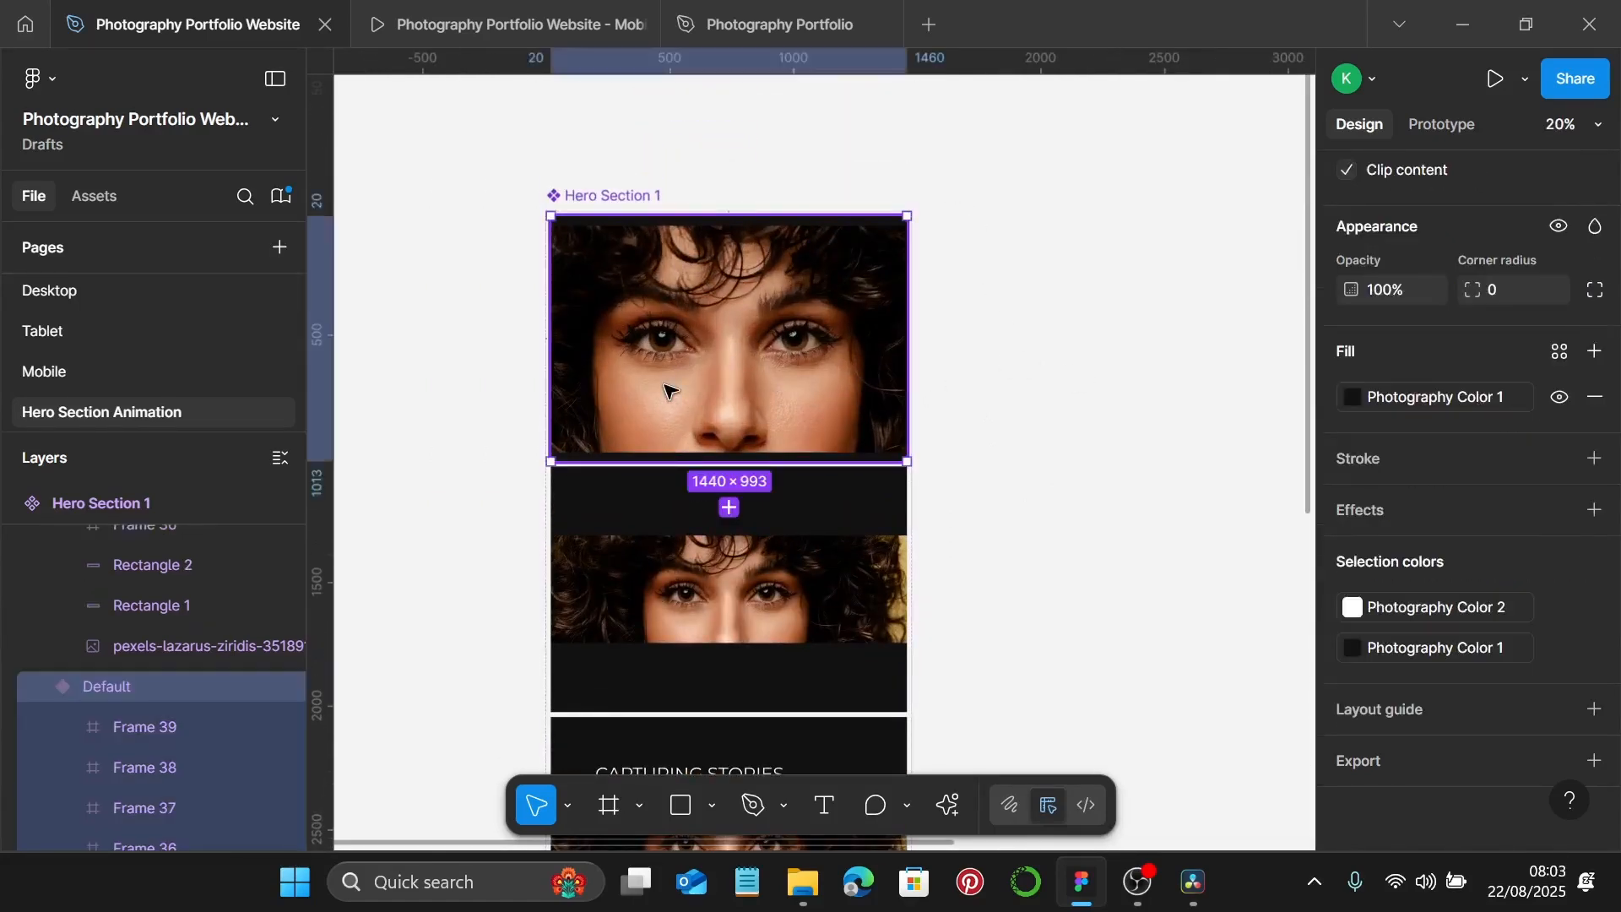
{"action": "left_click", "coordinate": [1425, 123]}
{"action": "scroll", "coordinate": [789, 453], "scroll_direction": "up", "scroll_amount": 6}
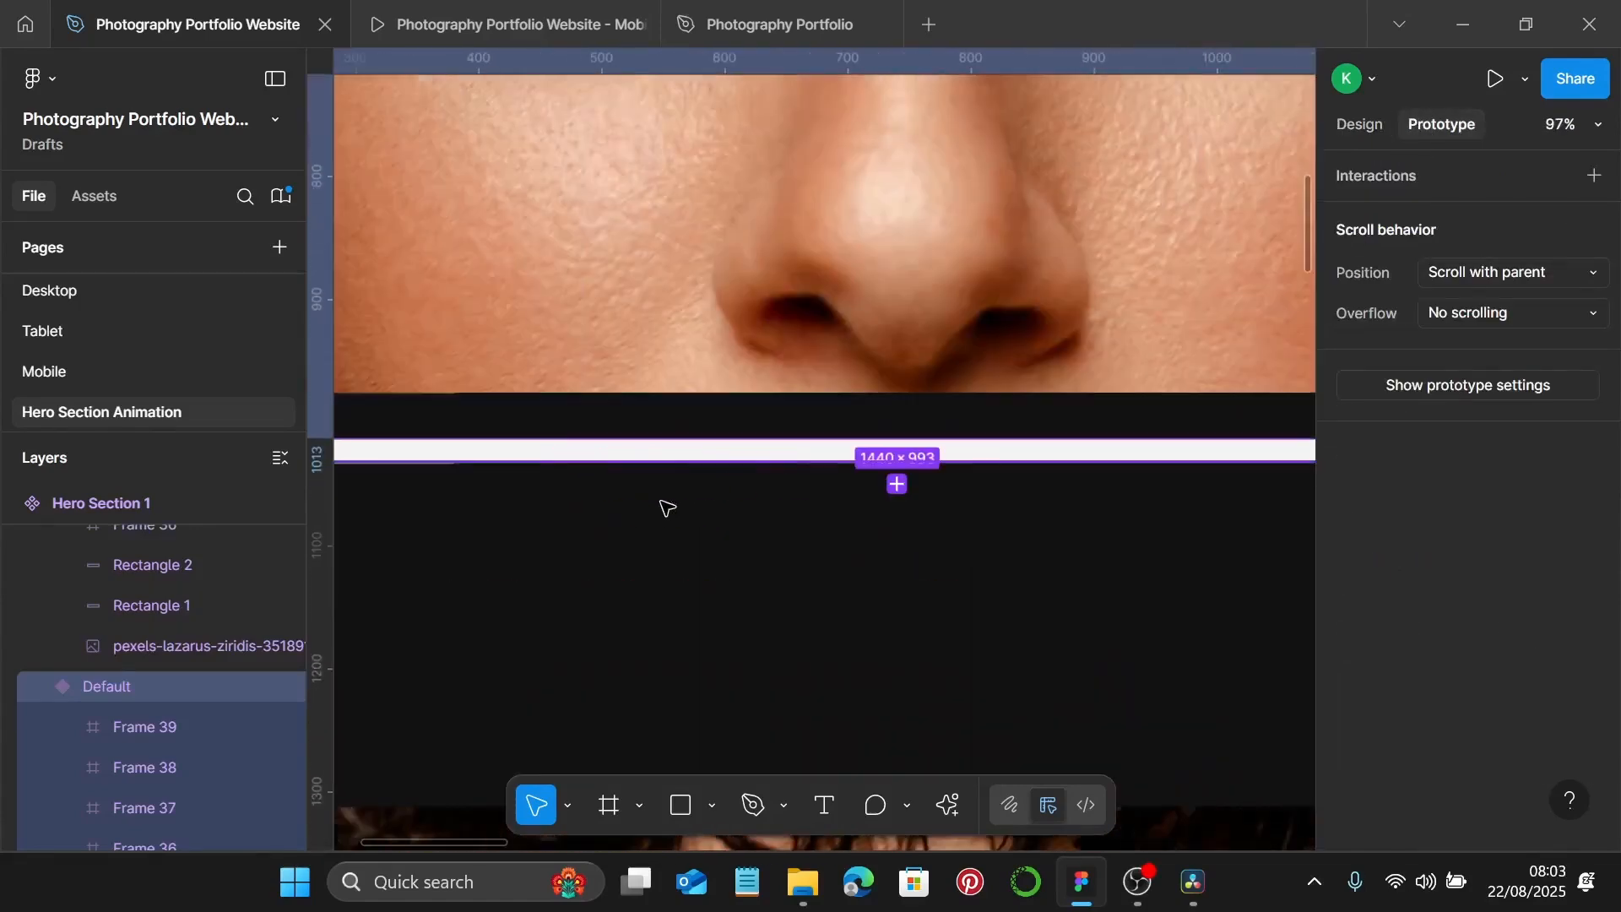
{"action": "scroll", "coordinate": [667, 507], "scroll_direction": "down", "scroll_amount": 3}
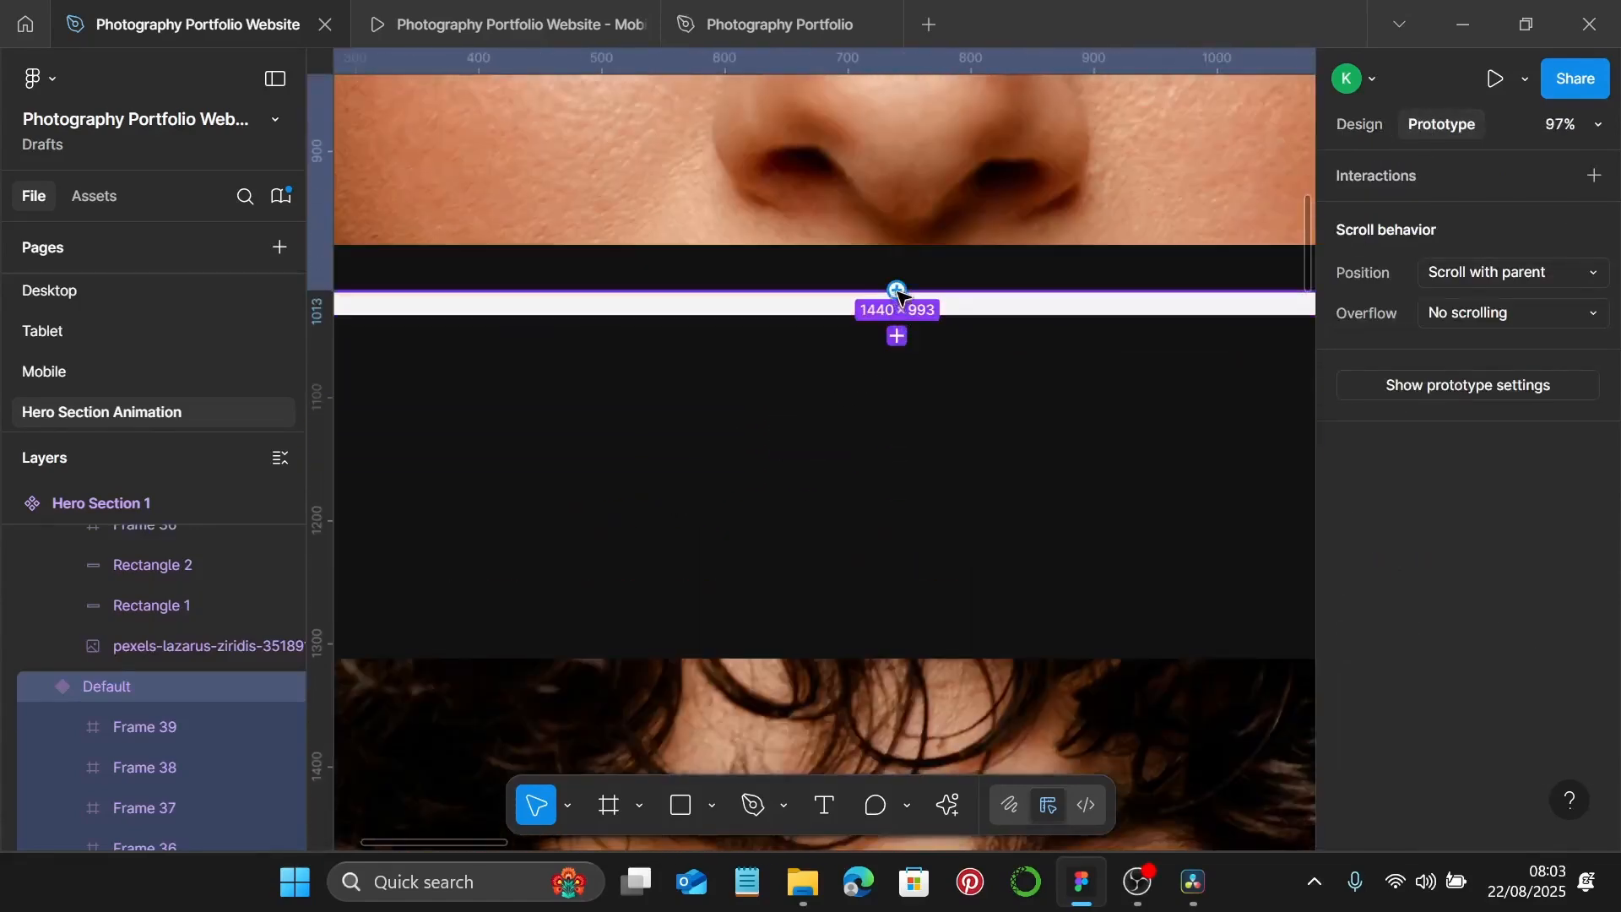
{"action": "left_click_drag", "start_coordinate": [898, 290], "coordinate": [904, 592]}
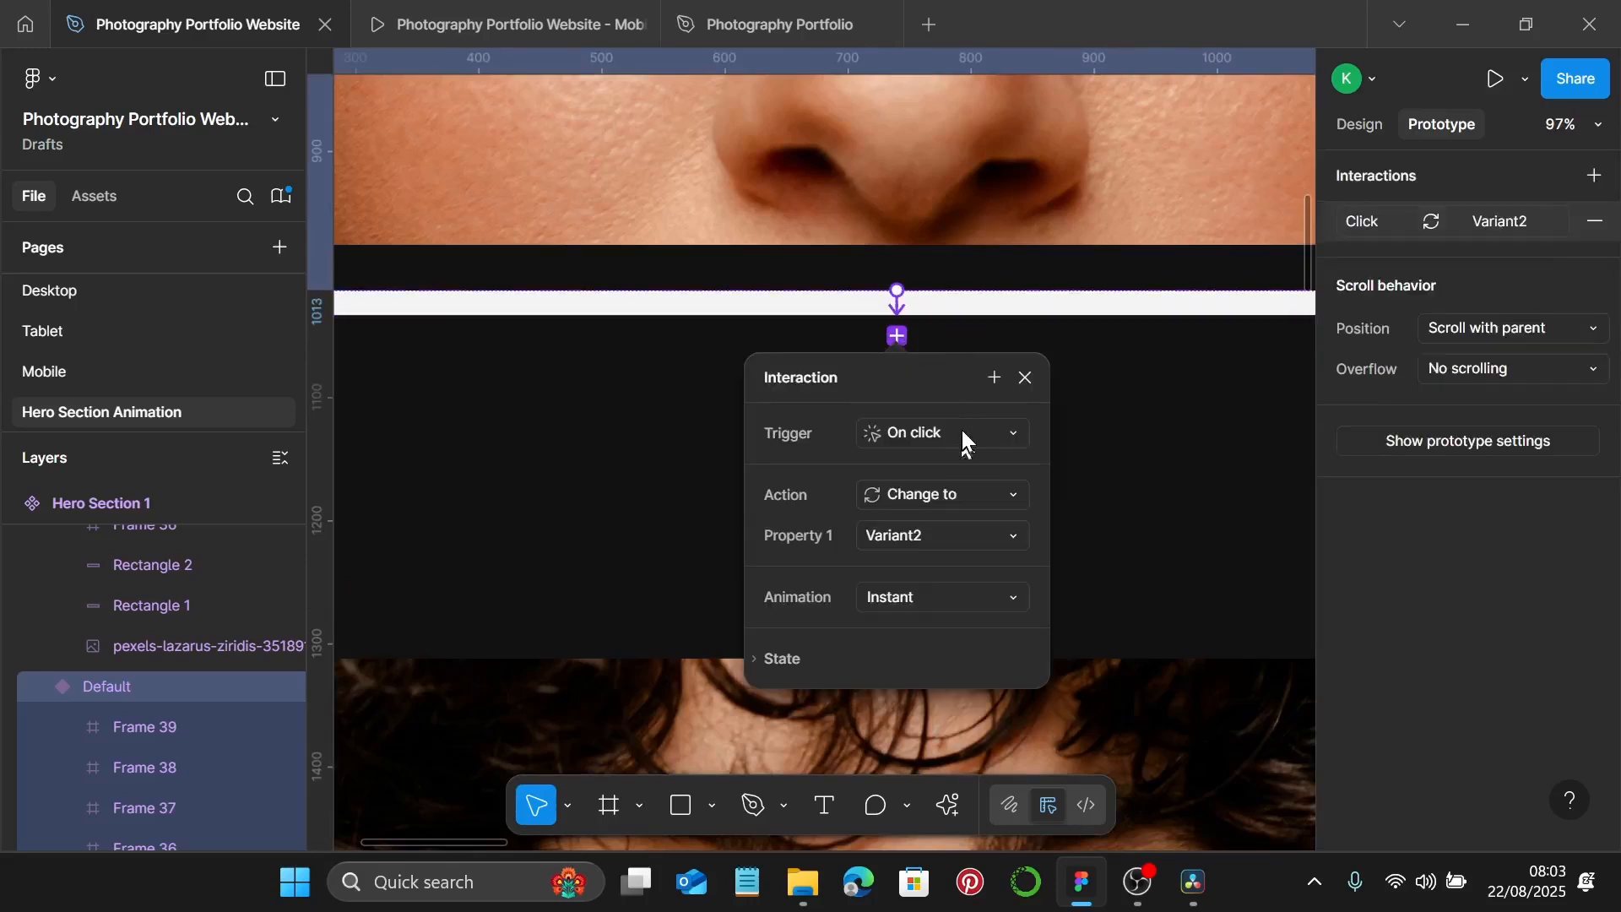
Set the Default-to-Variant2 interaction to trigger After delay with a 1 ms delay.
{"action": "left_click", "coordinate": [962, 434]}
{"action": "scroll", "coordinate": [975, 755], "scroll_direction": "down", "scroll_amount": 2}
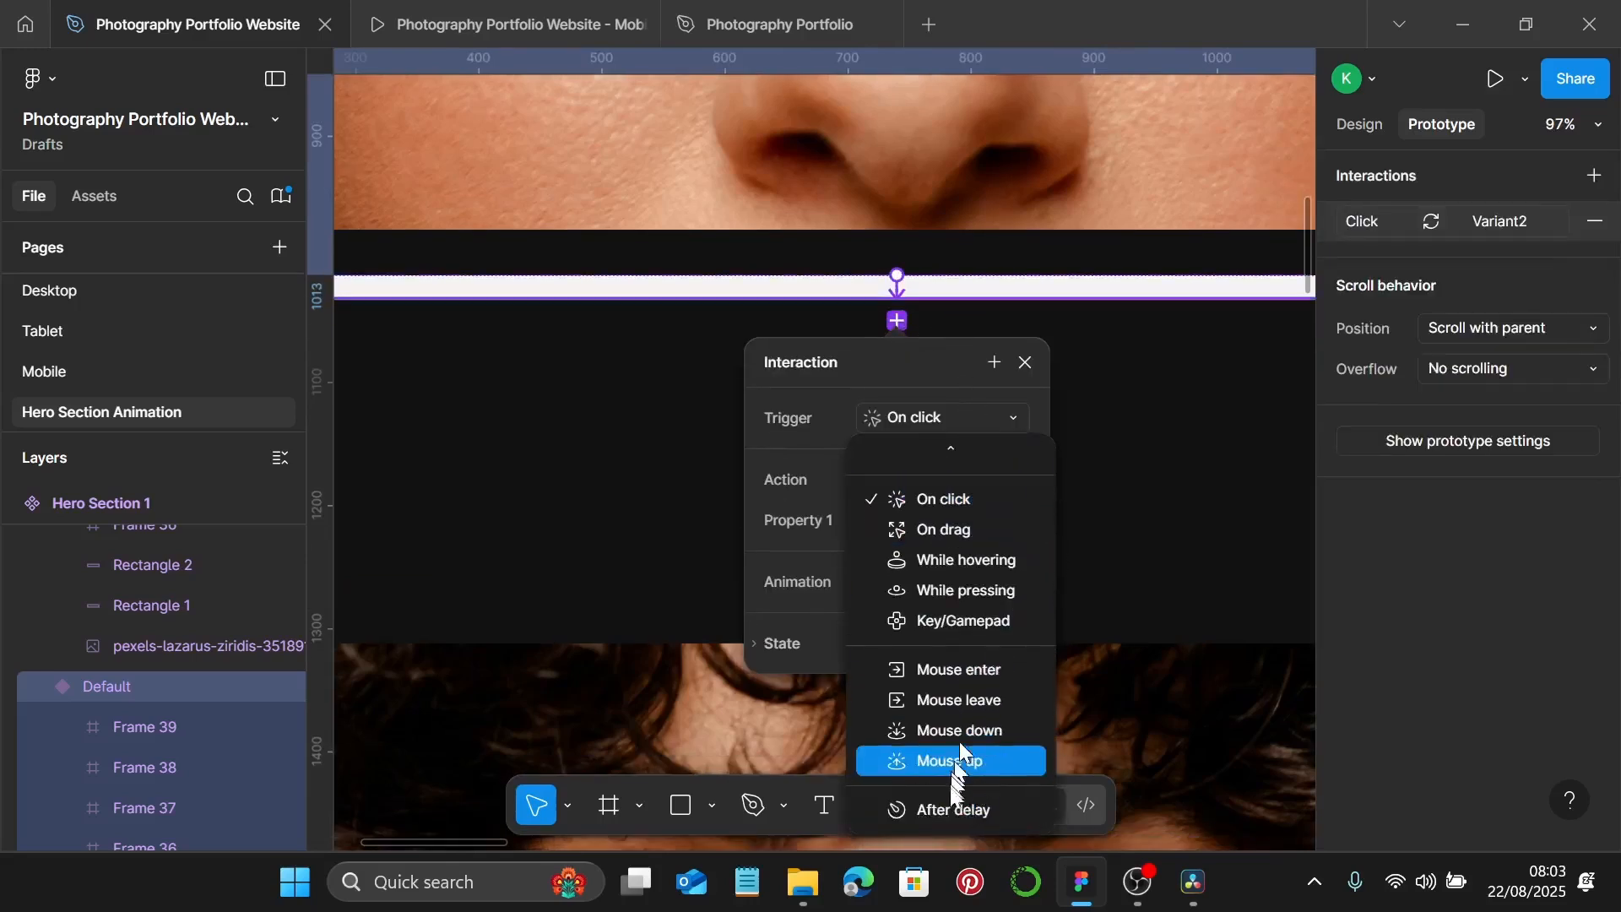
{"action": "left_click", "coordinate": [952, 804]}
{"action": "left_click", "coordinate": [965, 459]}
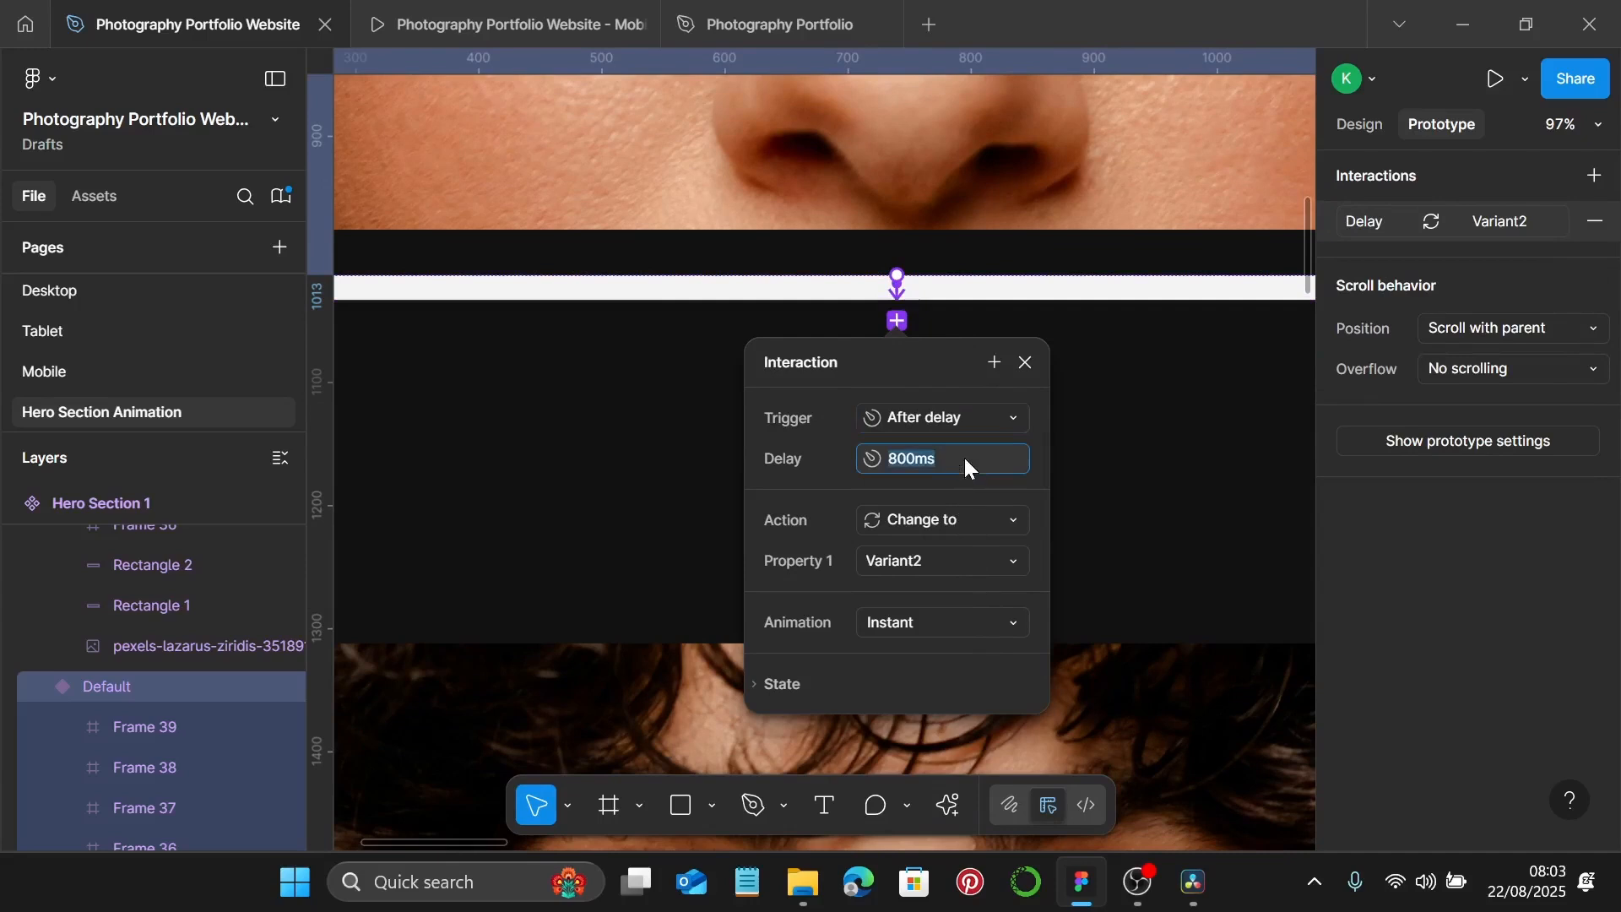
{"action": "type", "text": "1"}
{"action": "key", "text": "Return"}
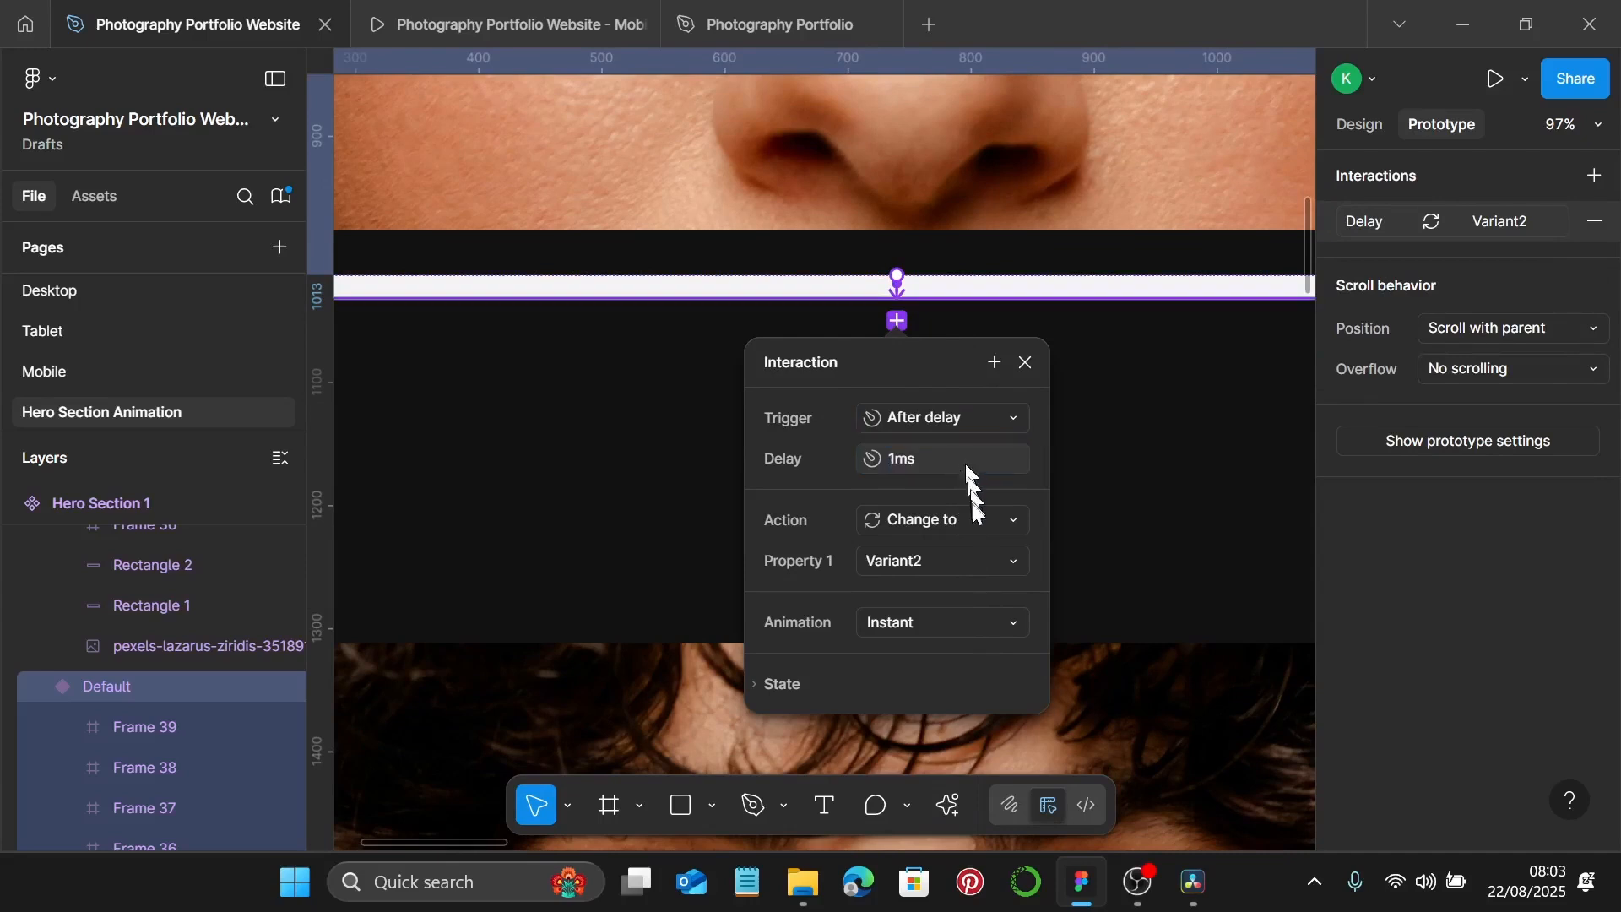
Give the Default-to-Variant2 transition a Smart animate animation with an Ease in and out curve and a 2000 ms duration.
{"action": "left_click", "coordinate": [993, 625]}
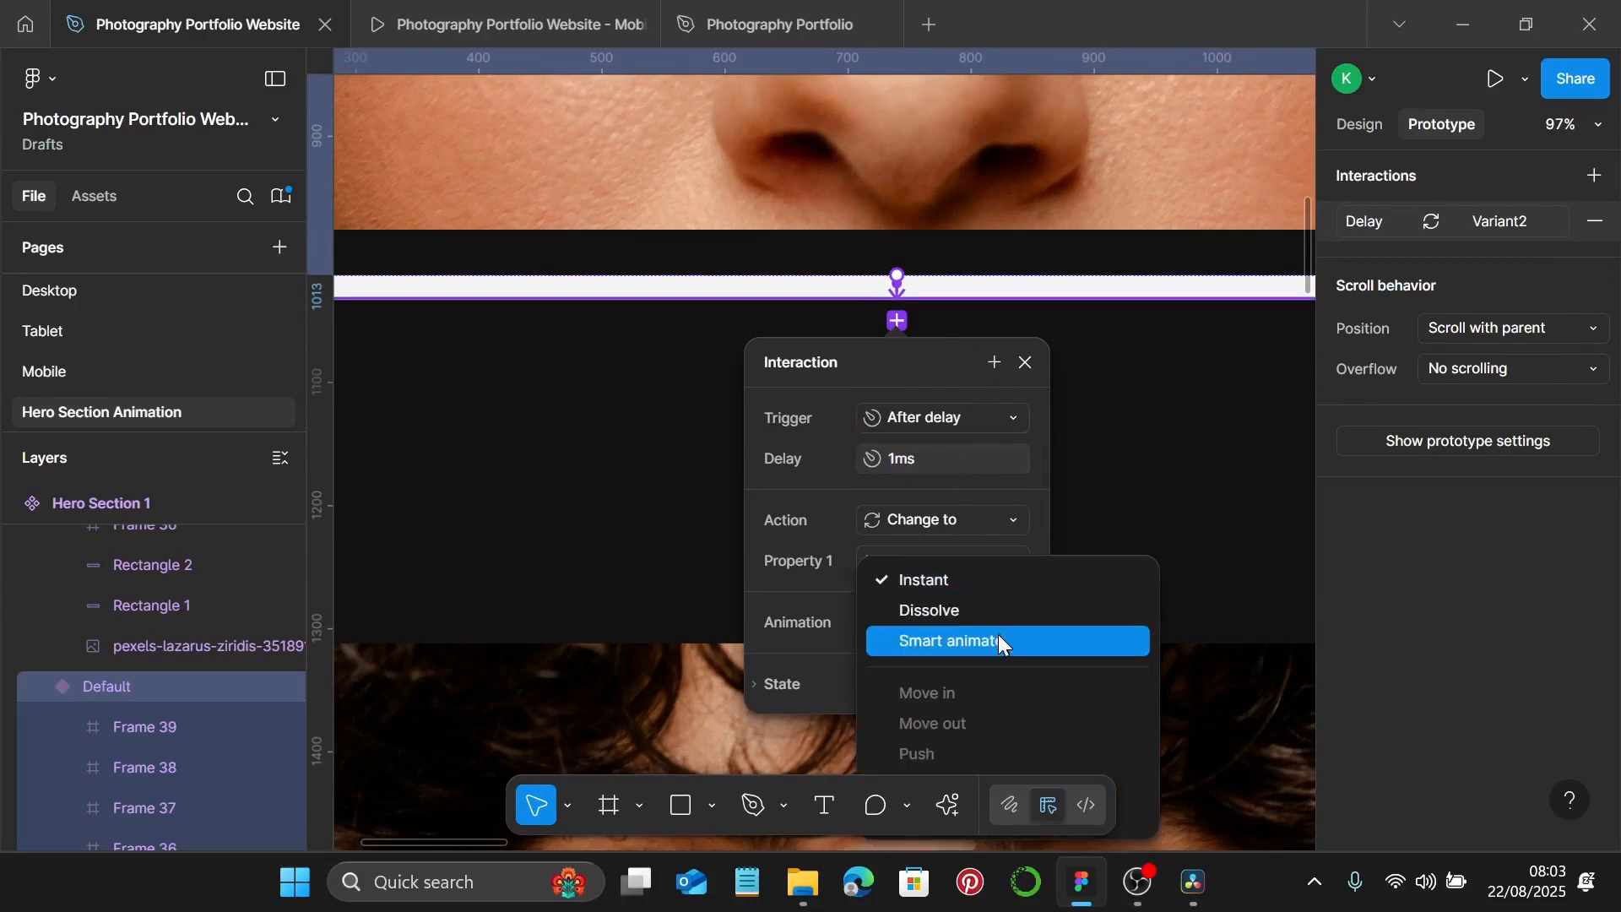
{"action": "left_click", "coordinate": [998, 635]}
{"action": "scroll", "coordinate": [999, 636], "scroll_direction": "down", "scroll_amount": 1}
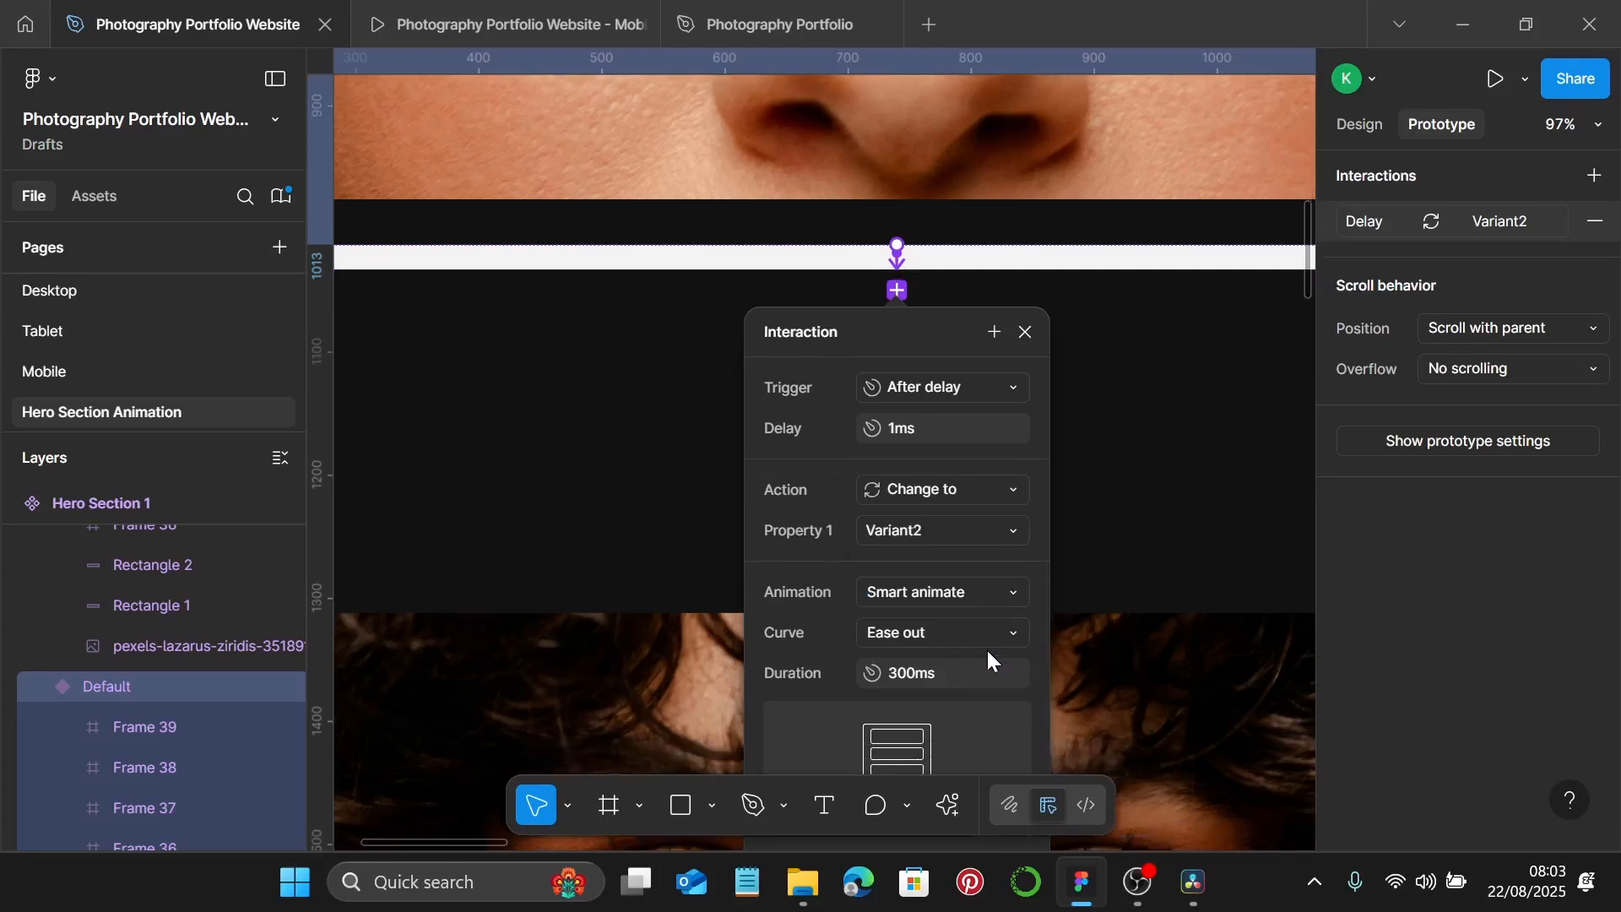
{"action": "left_click", "coordinate": [986, 633]}
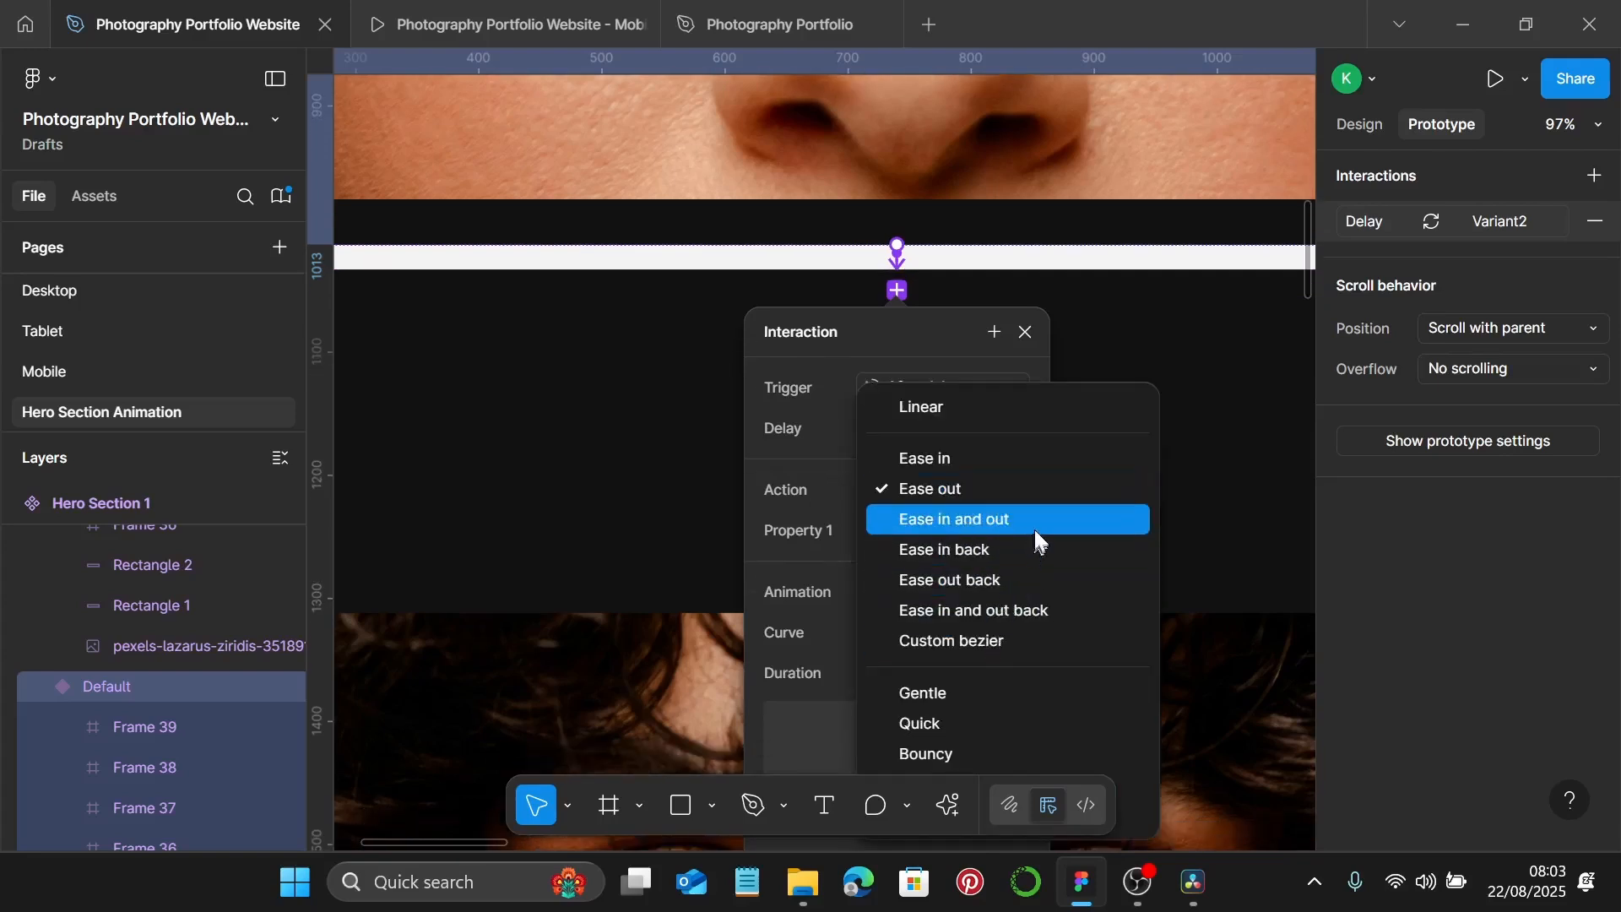
{"action": "left_click", "coordinate": [1037, 537]}
{"action": "left_click", "coordinate": [983, 671]}
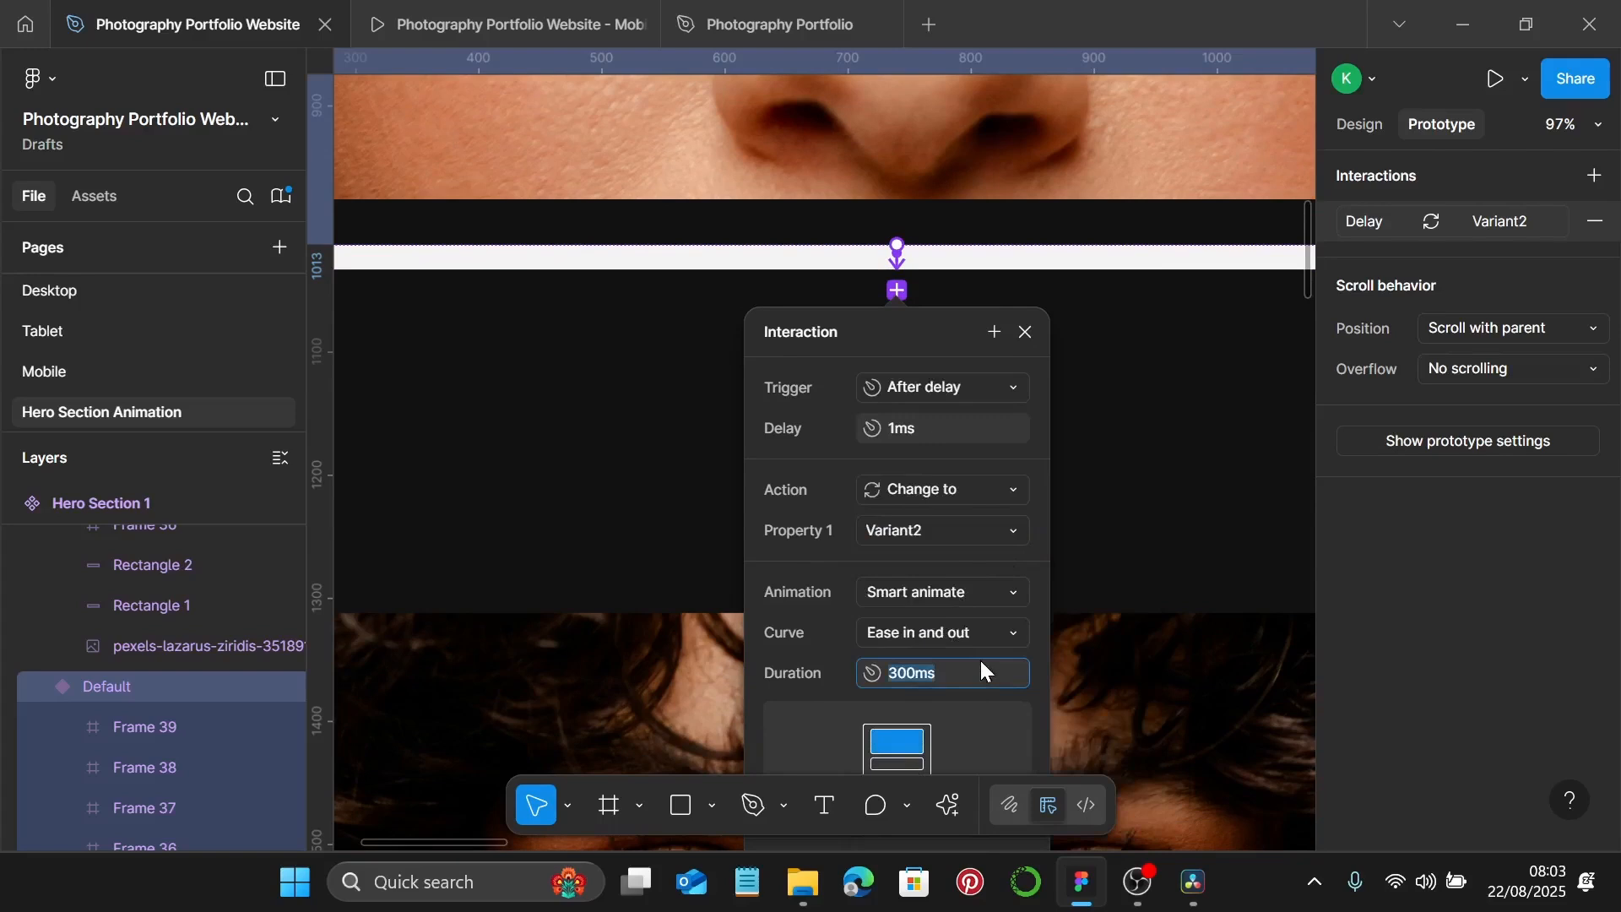
{"action": "type", "text": "2000"}
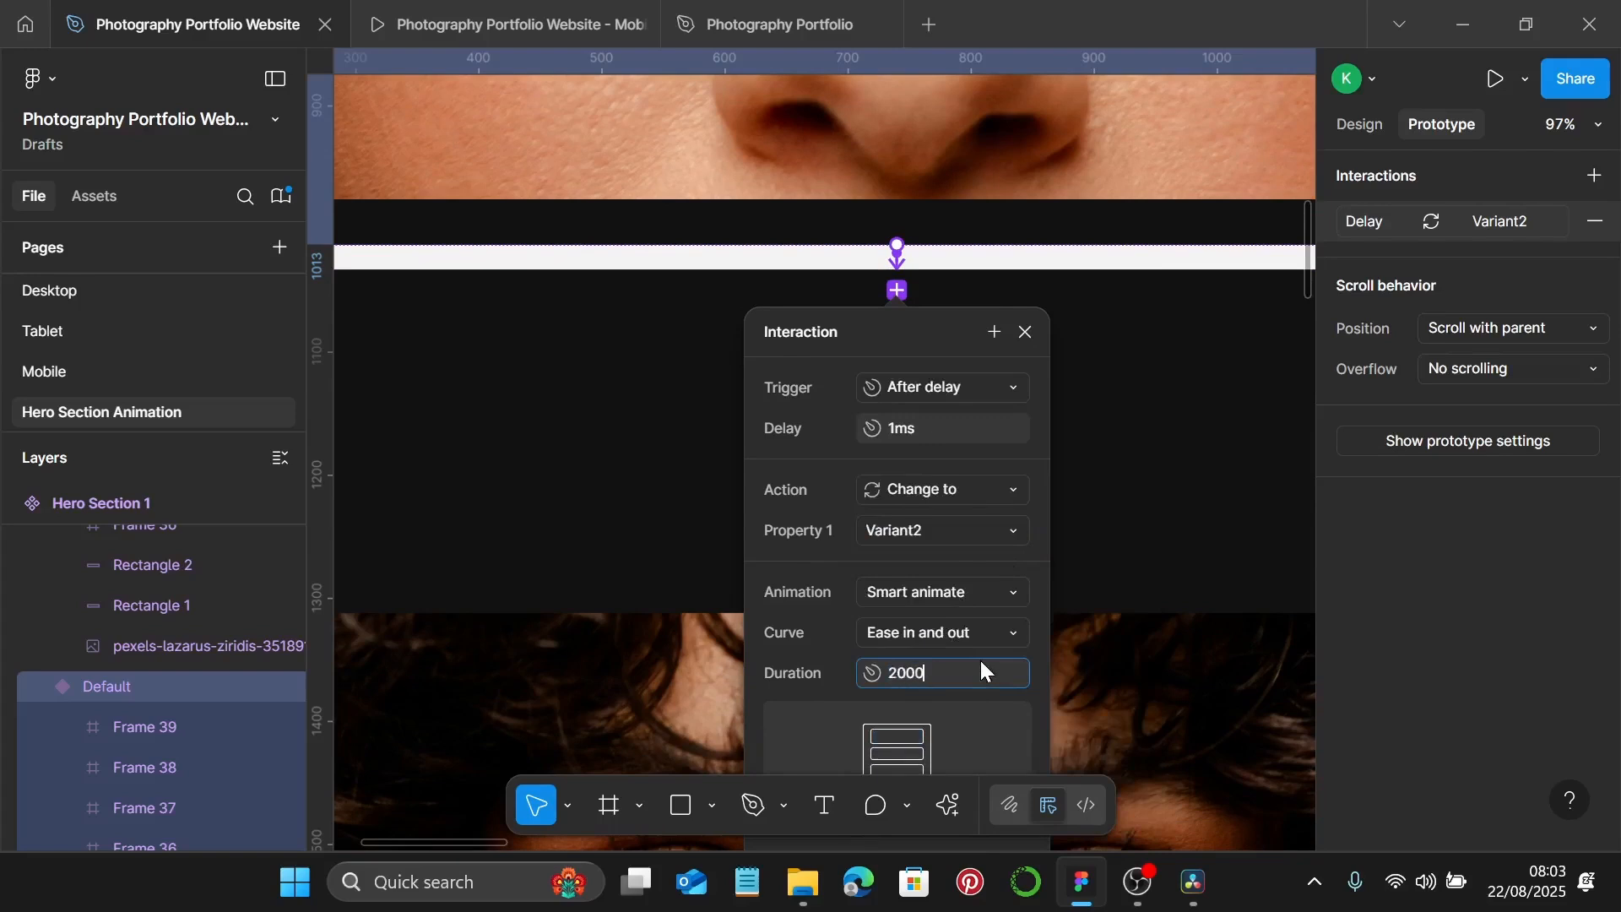
{"action": "key", "text": "Return"}
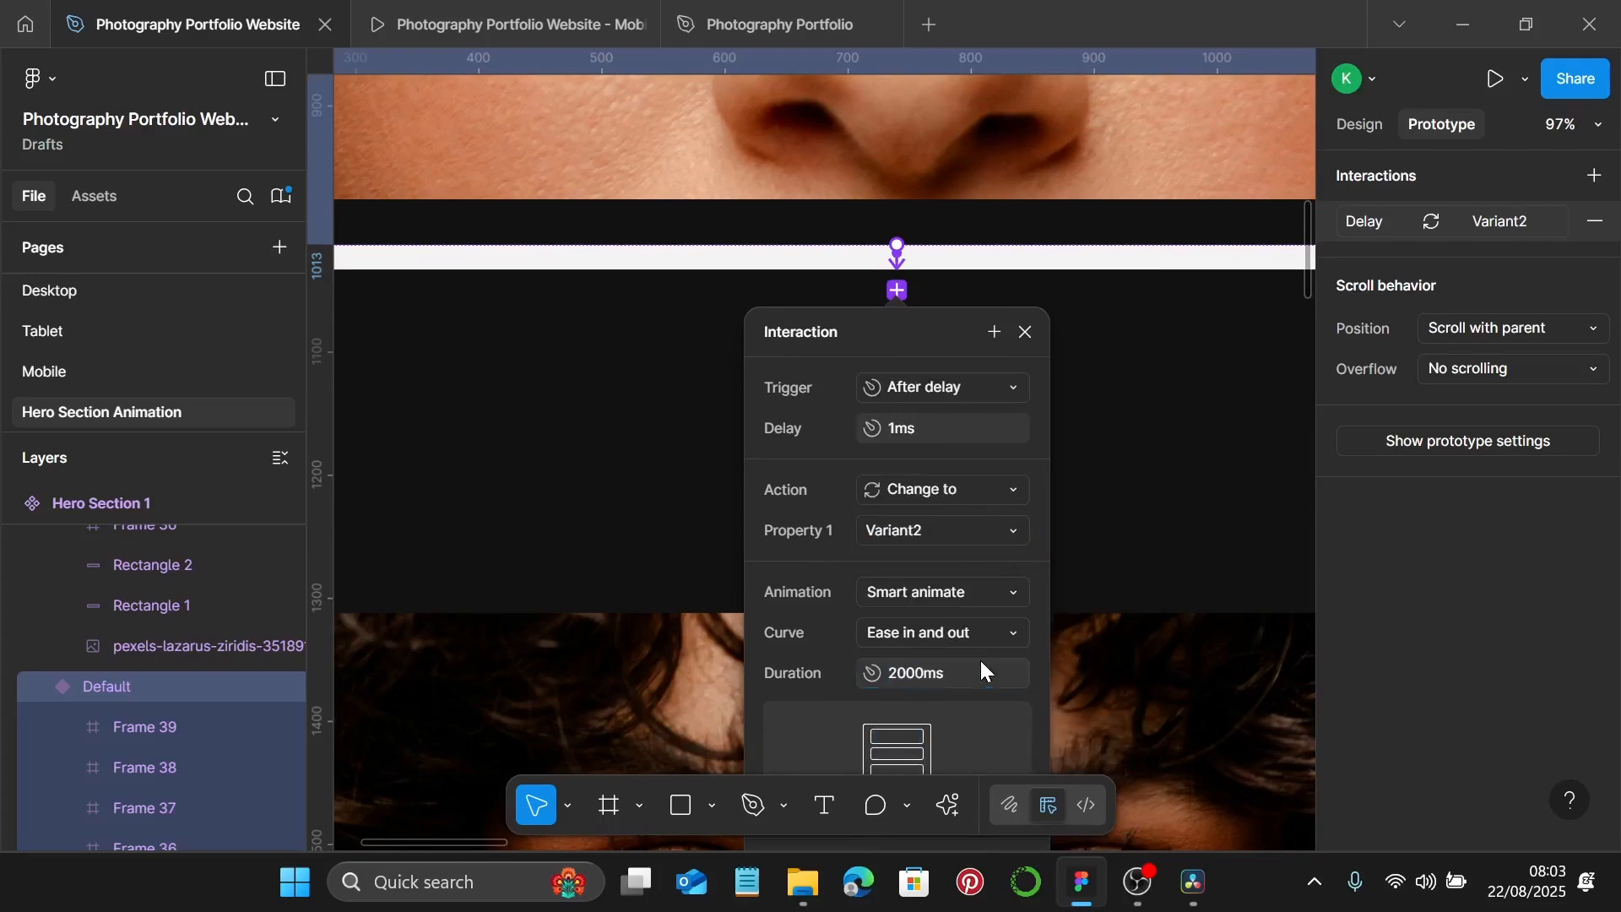
Connect Variant2 to Variant3 with a prototype interaction.
{"action": "left_click", "coordinate": [1103, 488]}
{"action": "scroll", "coordinate": [1103, 485], "scroll_direction": "down", "scroll_amount": 5}
{"action": "scroll", "coordinate": [1101, 485], "scroll_direction": "down", "scroll_amount": 5}
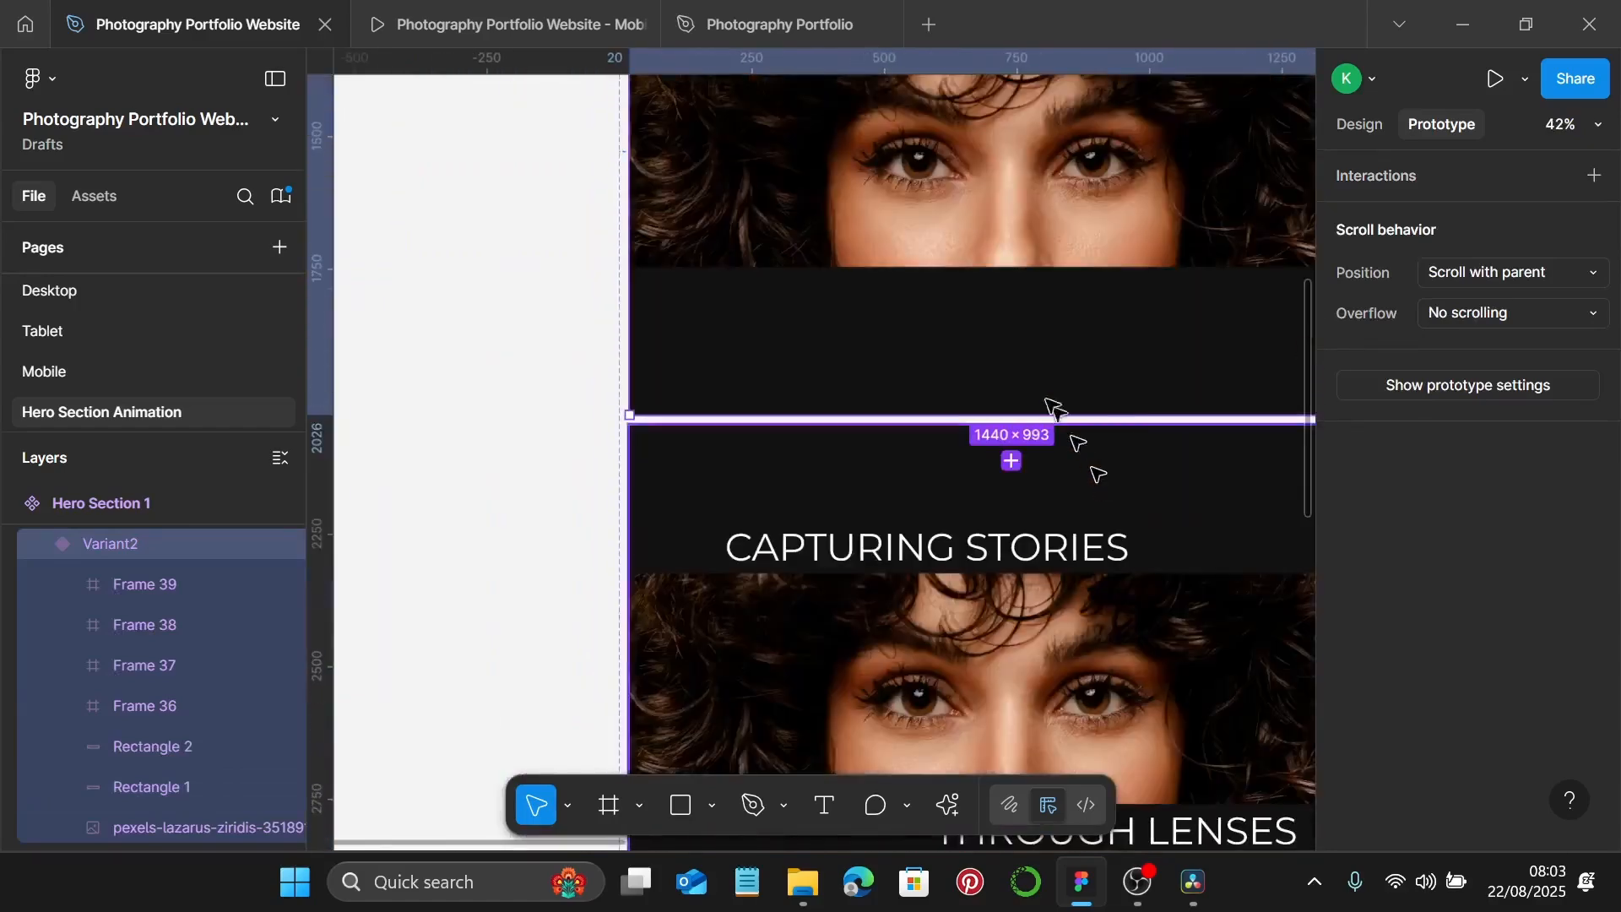
{"action": "scroll", "coordinate": [1053, 407], "scroll_direction": "up", "scroll_amount": 5}
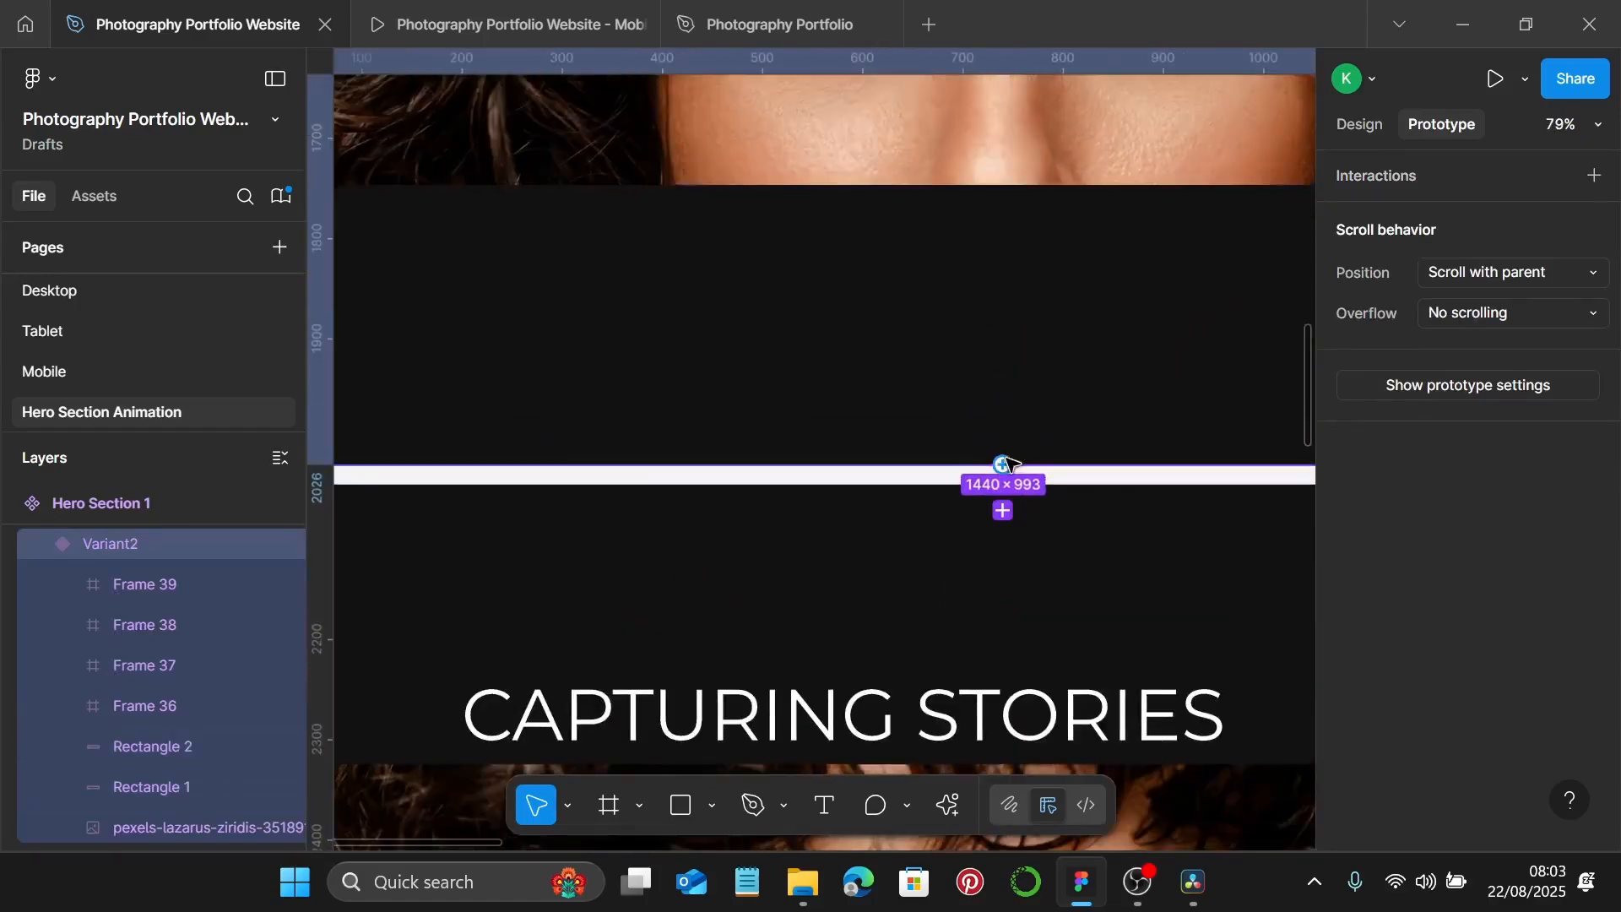
{"action": "left_click", "coordinate": [1003, 510]}
Set the Variant2-to-Variant3 interaction to trigger After delay with a 1 ms delay.
{"action": "left_click", "coordinate": [1061, 426]}
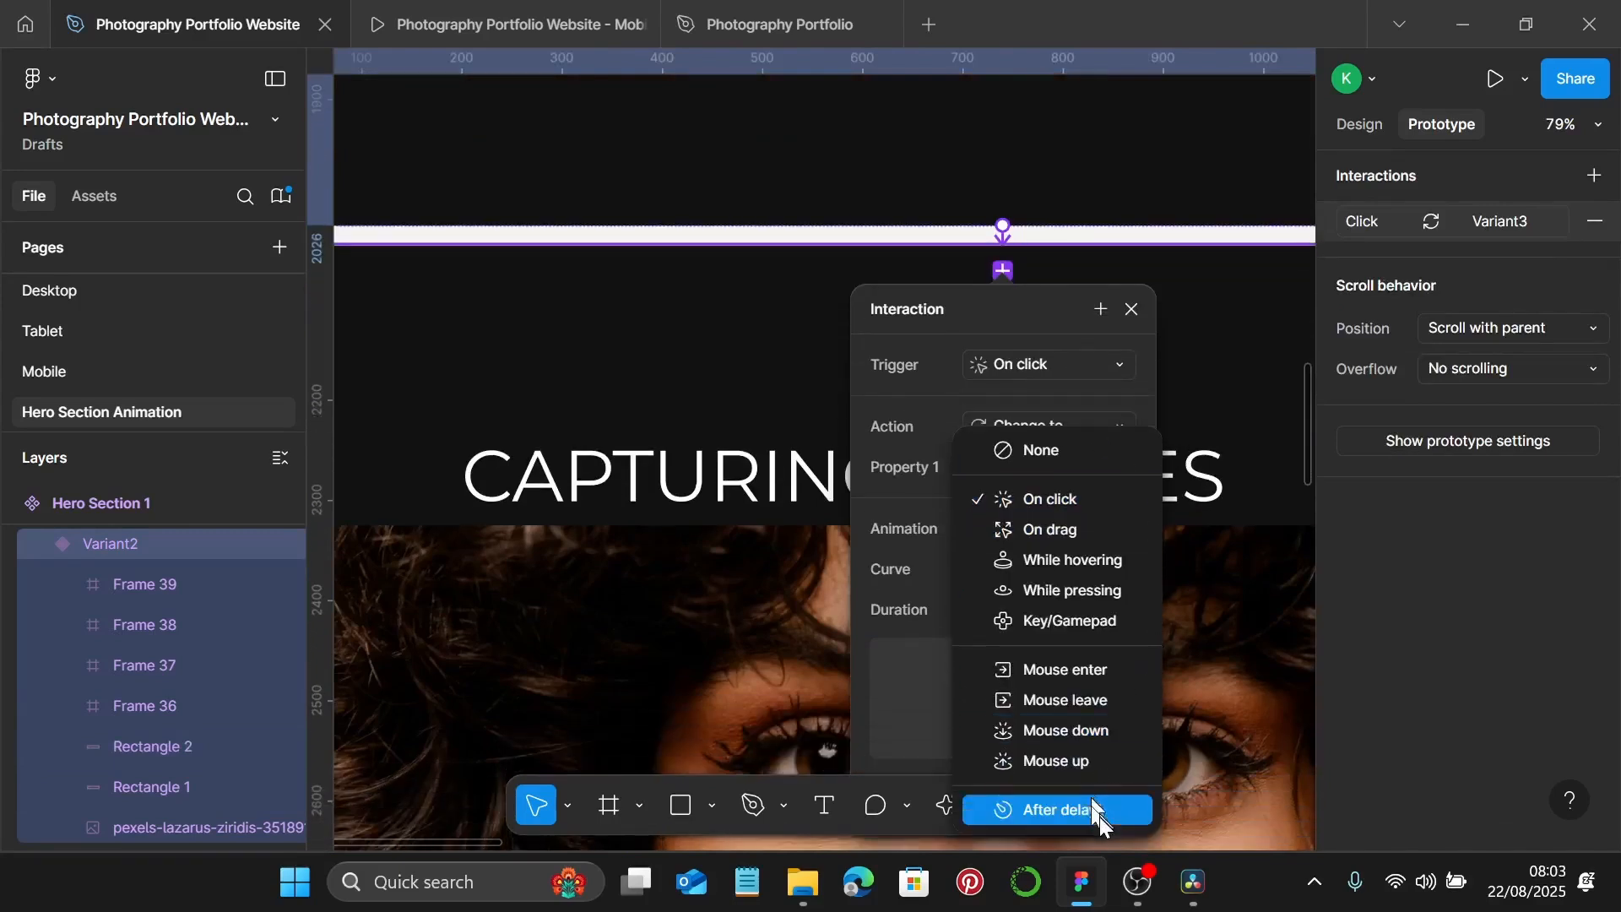
{"action": "left_click", "coordinate": [1098, 811]}
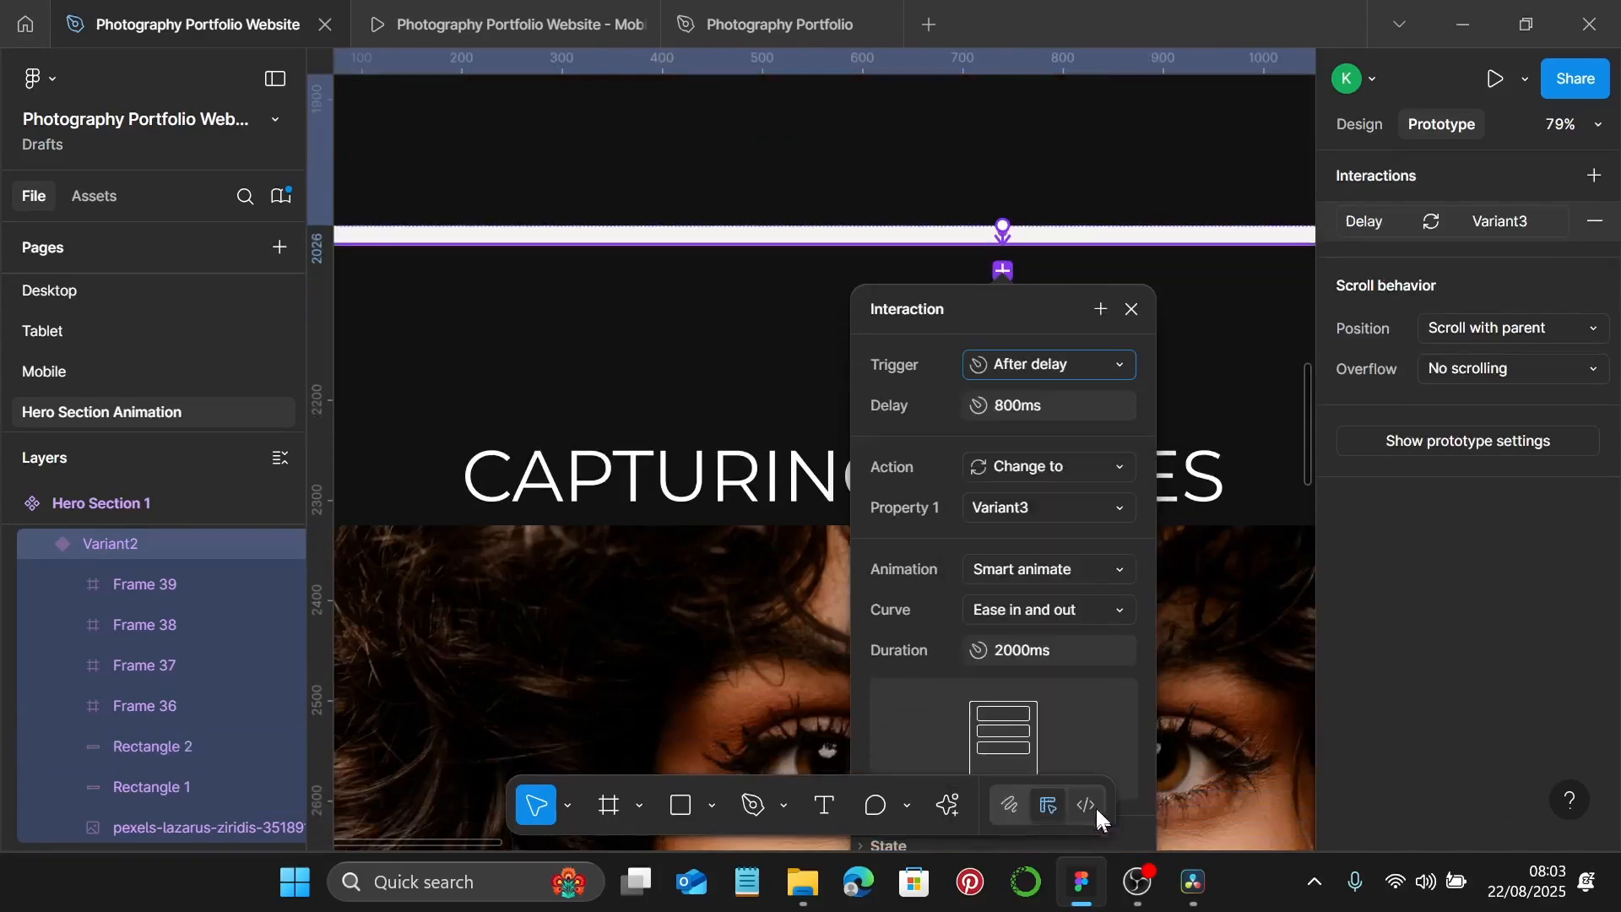
{"action": "left_click", "coordinate": [1086, 415]}
{"action": "type", "text": "1"}
{"action": "key", "text": "Return"}
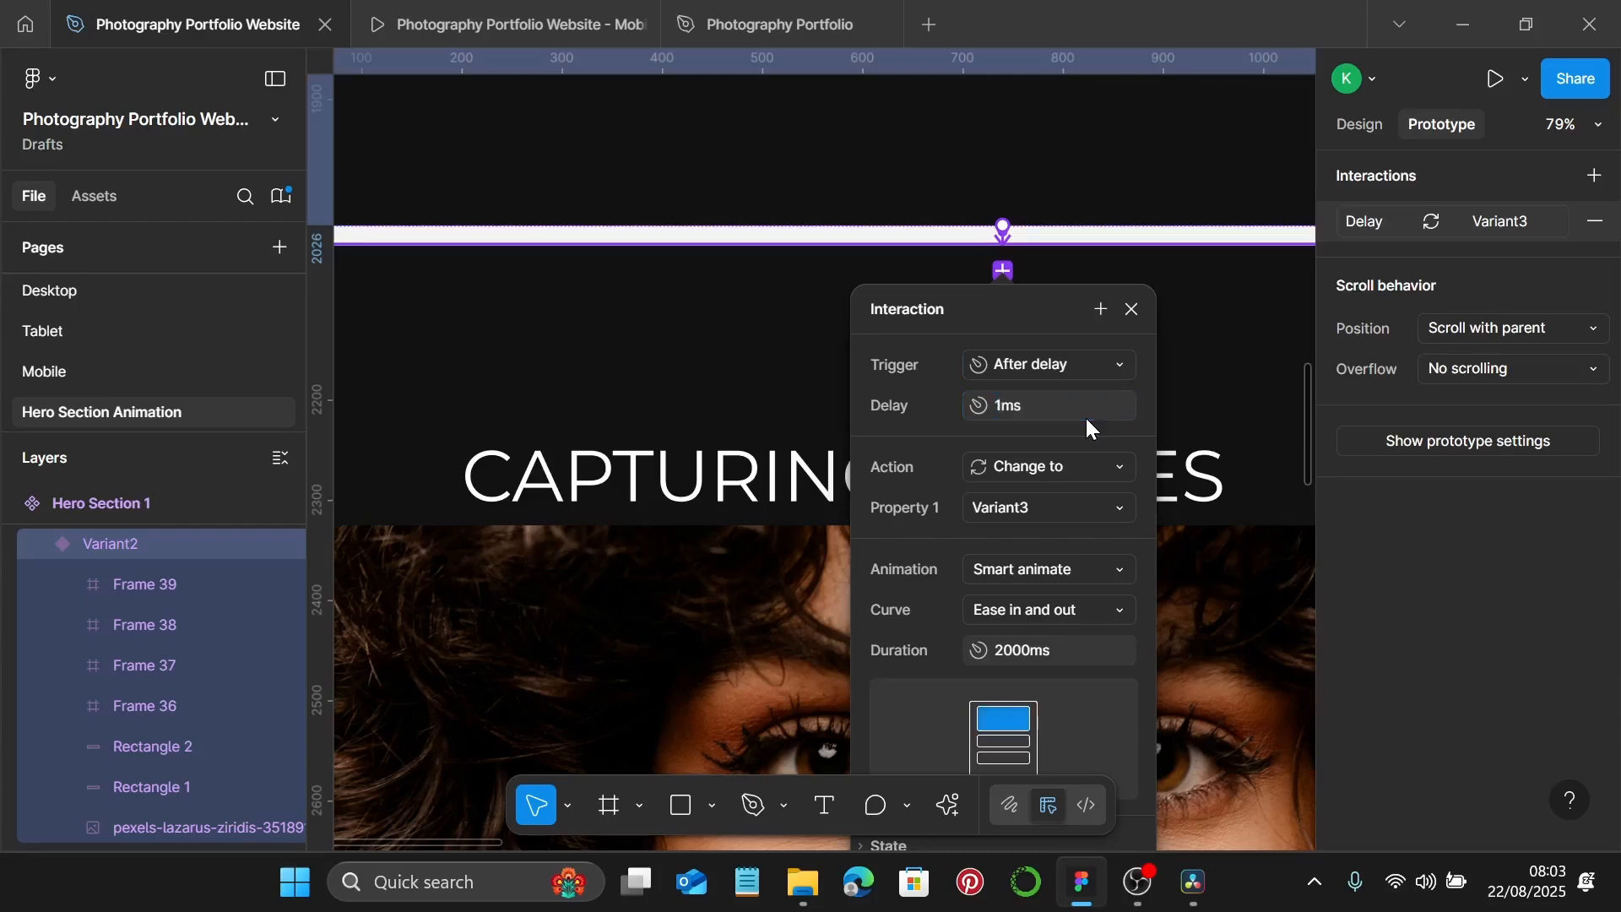
{"action": "left_click", "coordinate": [1169, 533]}
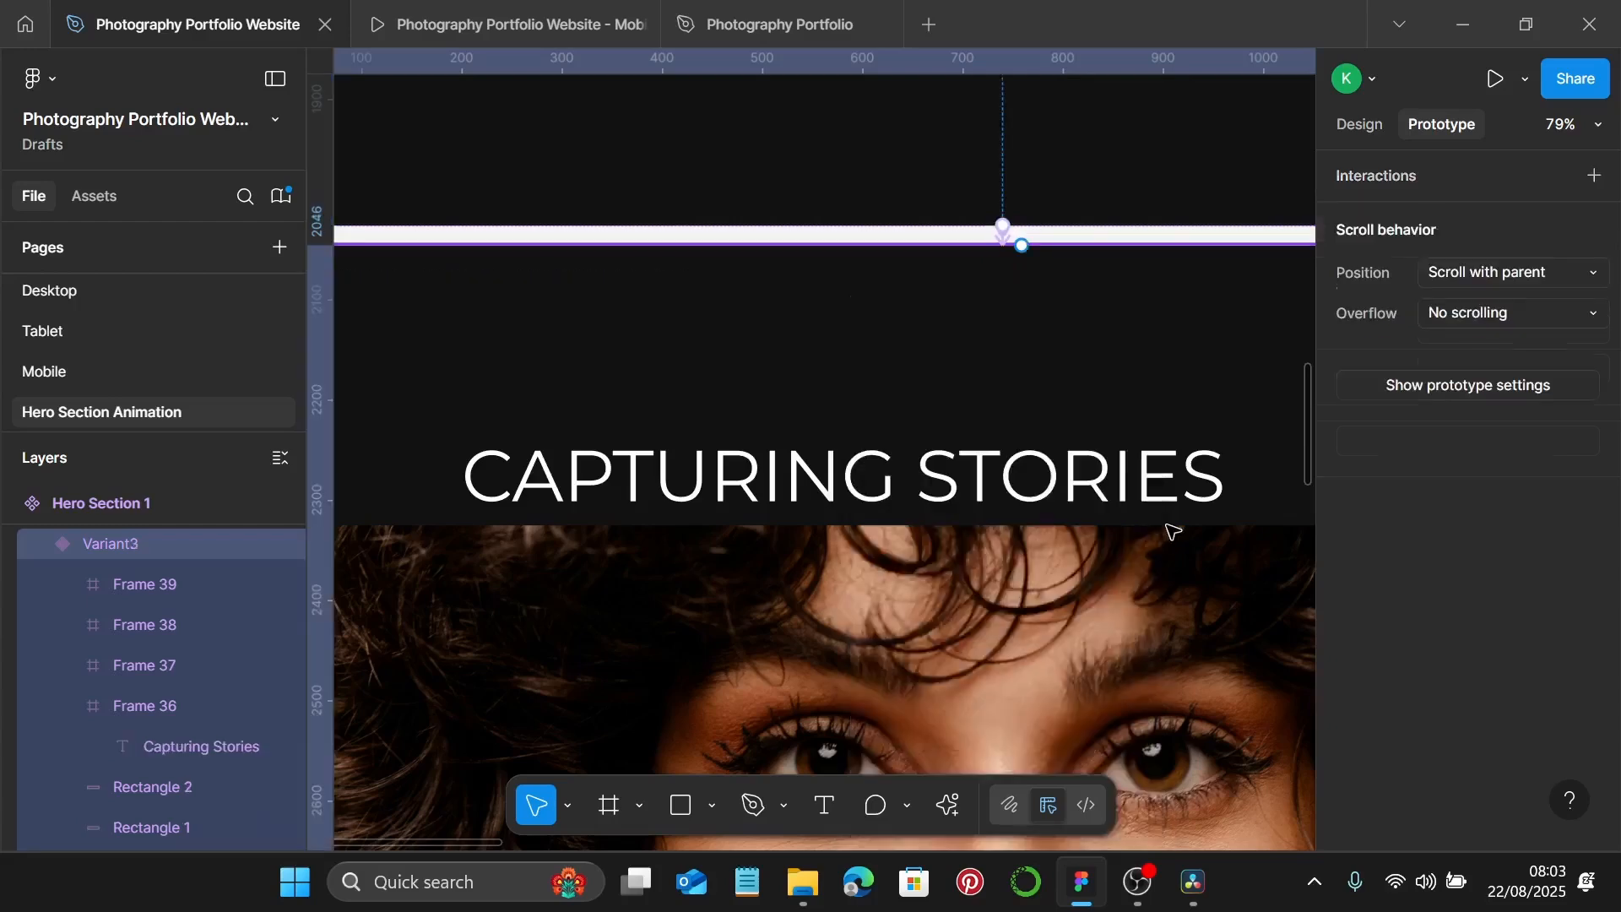
Create an instance of the Default variant outside the Hero Section 1 component set and cut it to the clipboard.
{"action": "scroll", "coordinate": [1173, 530], "scroll_direction": "down", "scroll_amount": 4}
{"action": "scroll", "coordinate": [1171, 530], "scroll_direction": "down", "scroll_amount": 2}
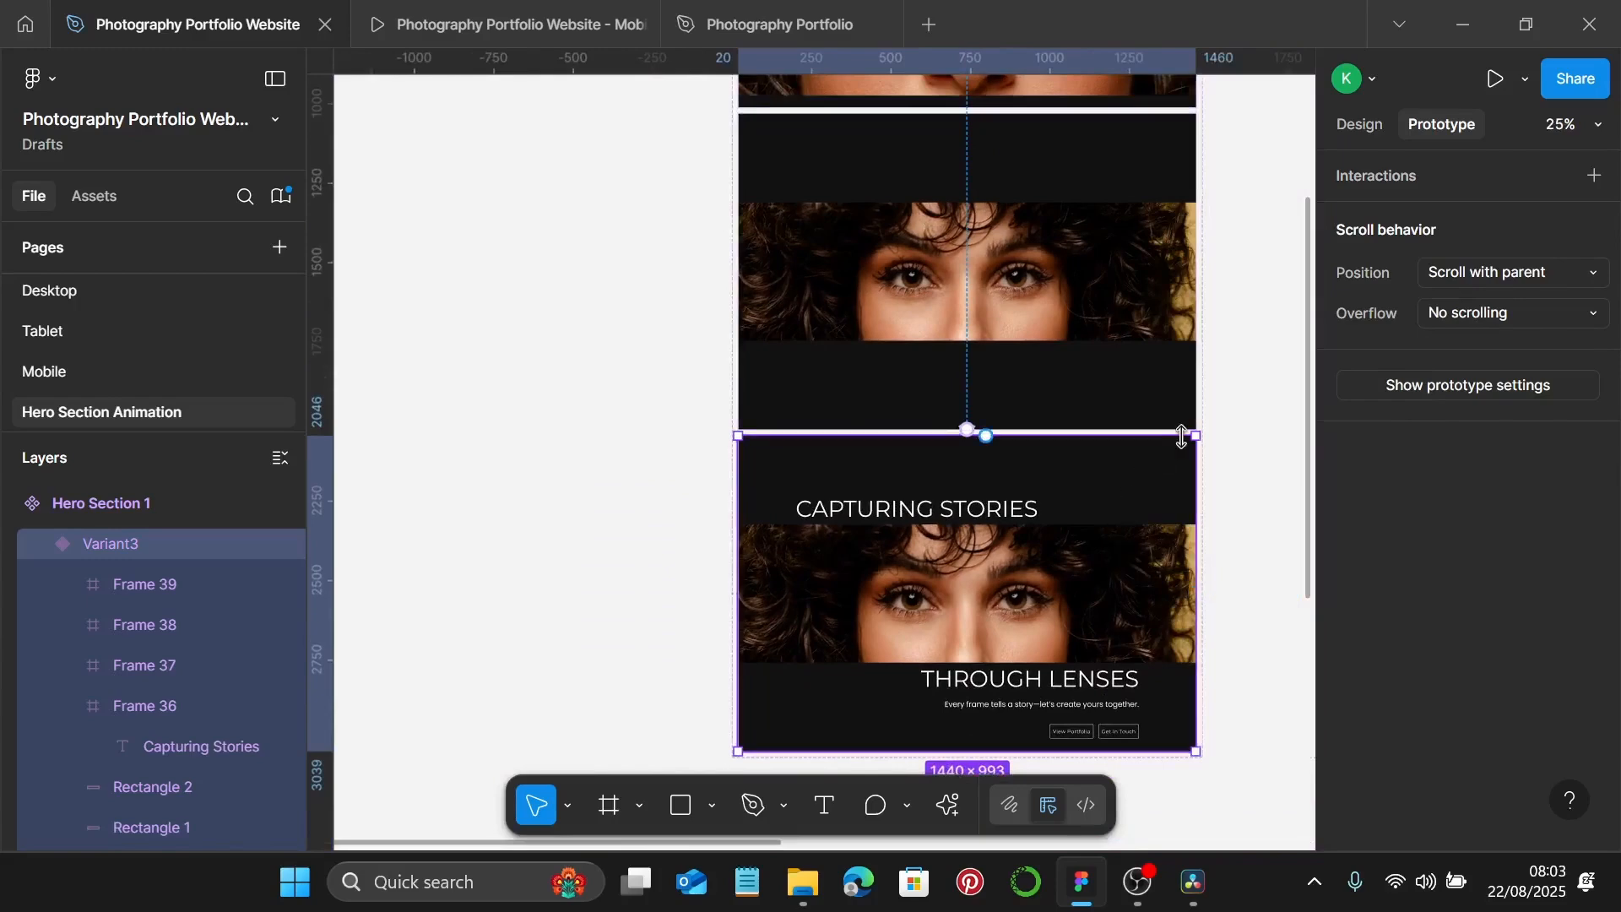
{"action": "scroll", "coordinate": [1181, 436], "scroll_direction": "right", "scroll_amount": 1}
{"action": "left_click", "coordinate": [1191, 409]}
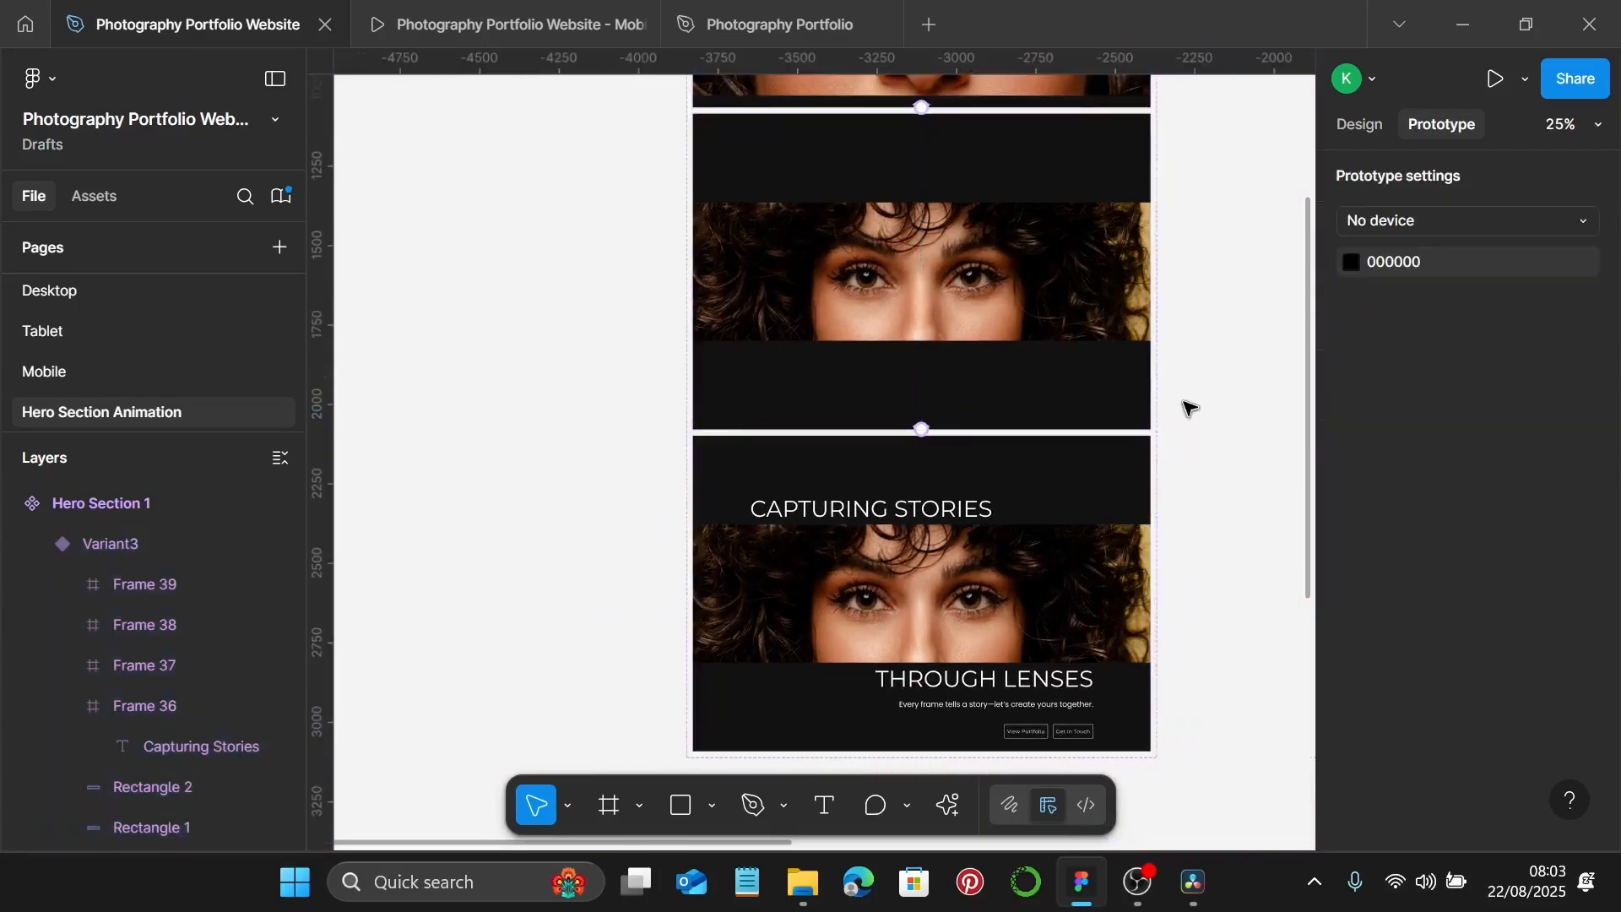
{"action": "scroll", "coordinate": [1191, 409], "scroll_direction": "right", "scroll_amount": 1}
{"action": "scroll", "coordinate": [1191, 408], "scroll_direction": "up", "scroll_amount": 4}
{"action": "scroll", "coordinate": [1191, 409], "scroll_direction": "down", "scroll_amount": 2}
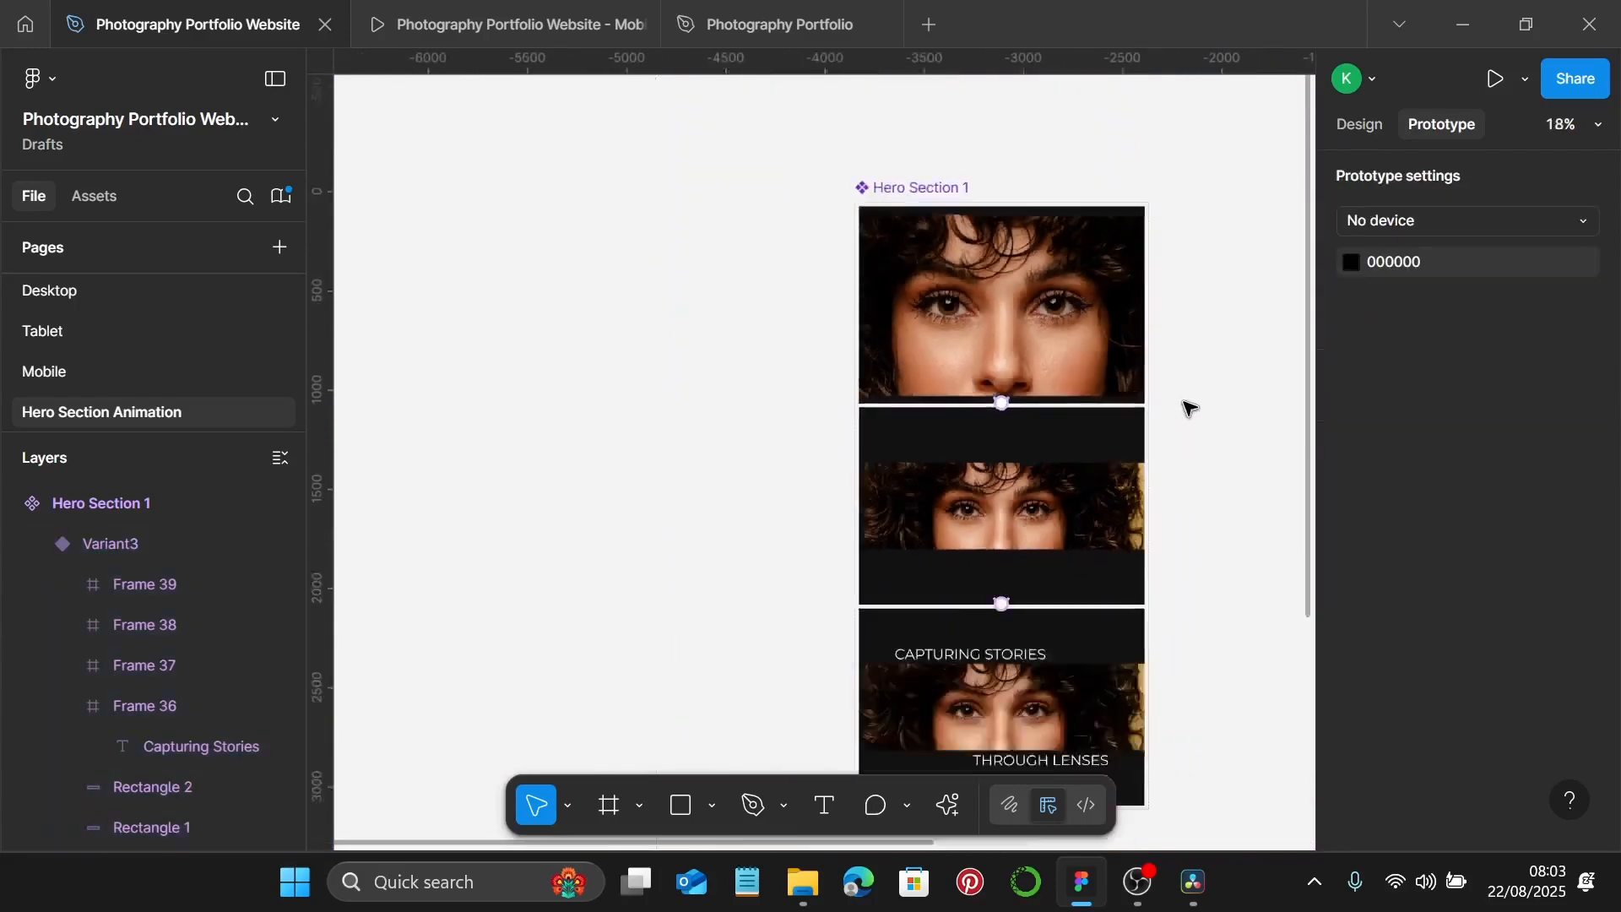
{"action": "scroll", "coordinate": [1191, 409], "scroll_direction": "down", "scroll_amount": 2}
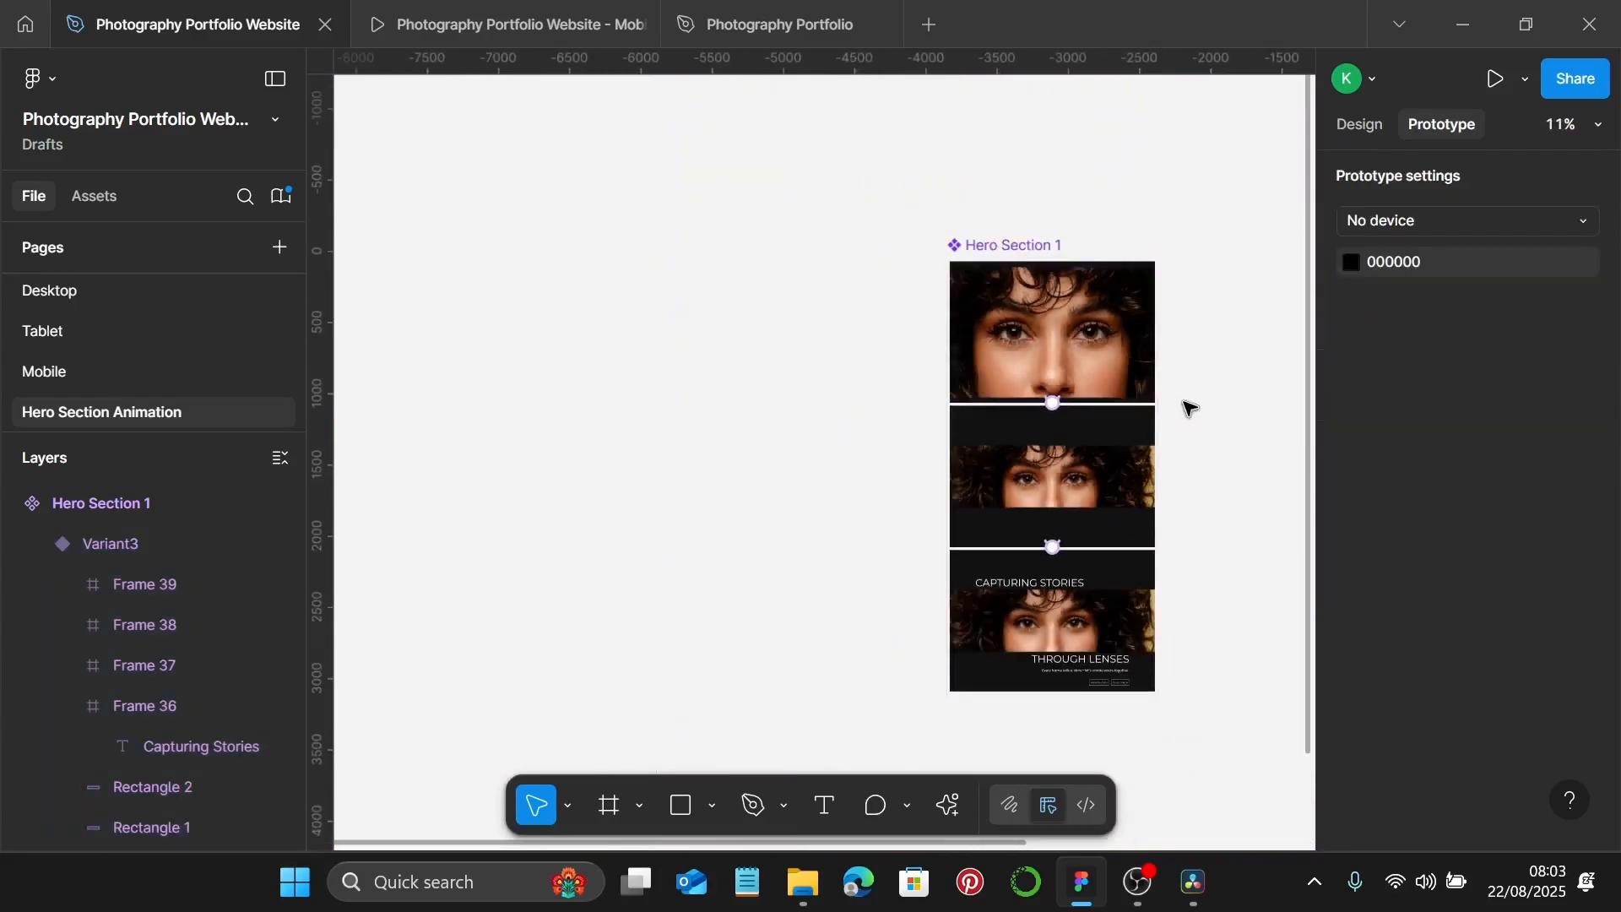
{"action": "left_click", "coordinate": [1361, 125]}
{"action": "left_click", "coordinate": [1037, 353]}
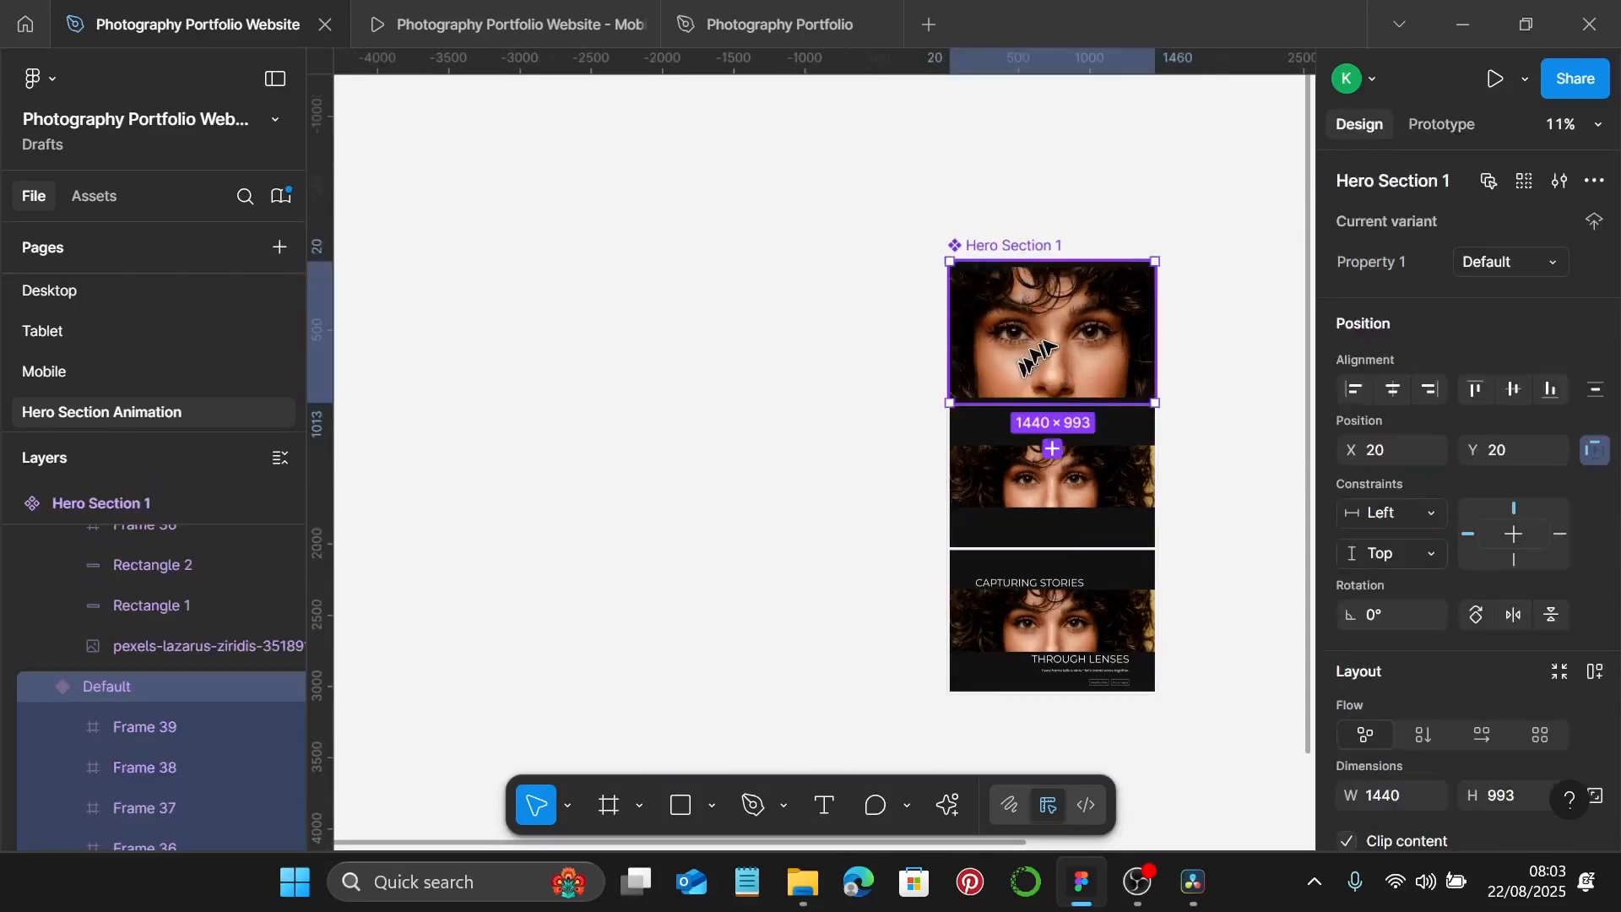
{"action": "left_click_drag", "start_coordinate": [1047, 337], "coordinate": [832, 346]}
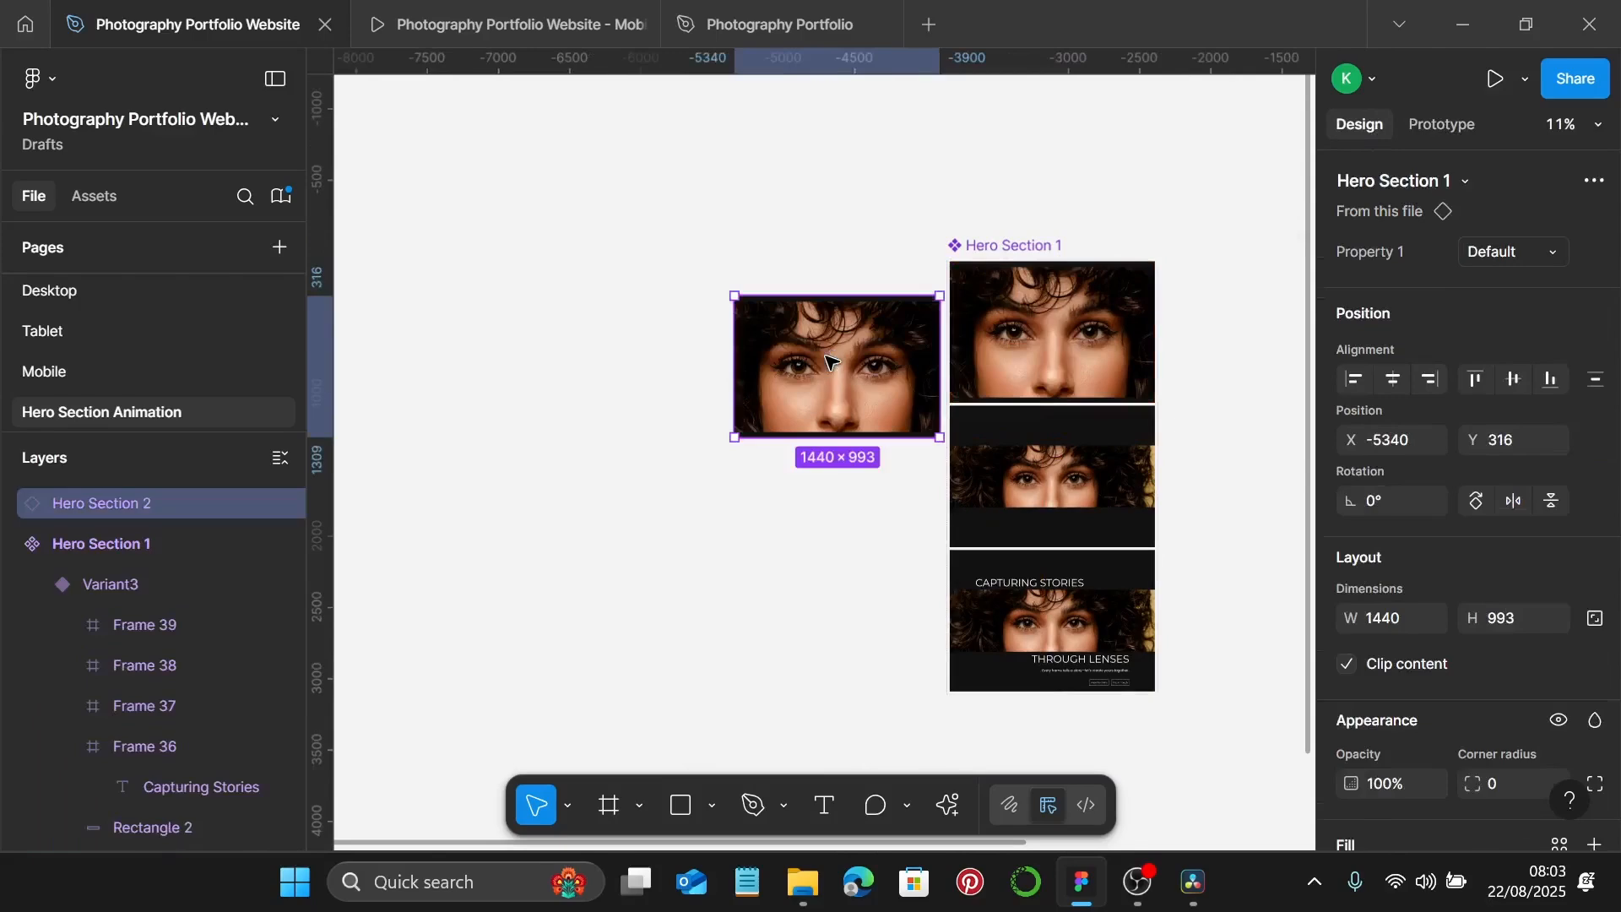
{"action": "key", "text": "Delete"}
{"action": "scroll", "coordinate": [831, 346], "scroll_direction": "right", "scroll_amount": 5}
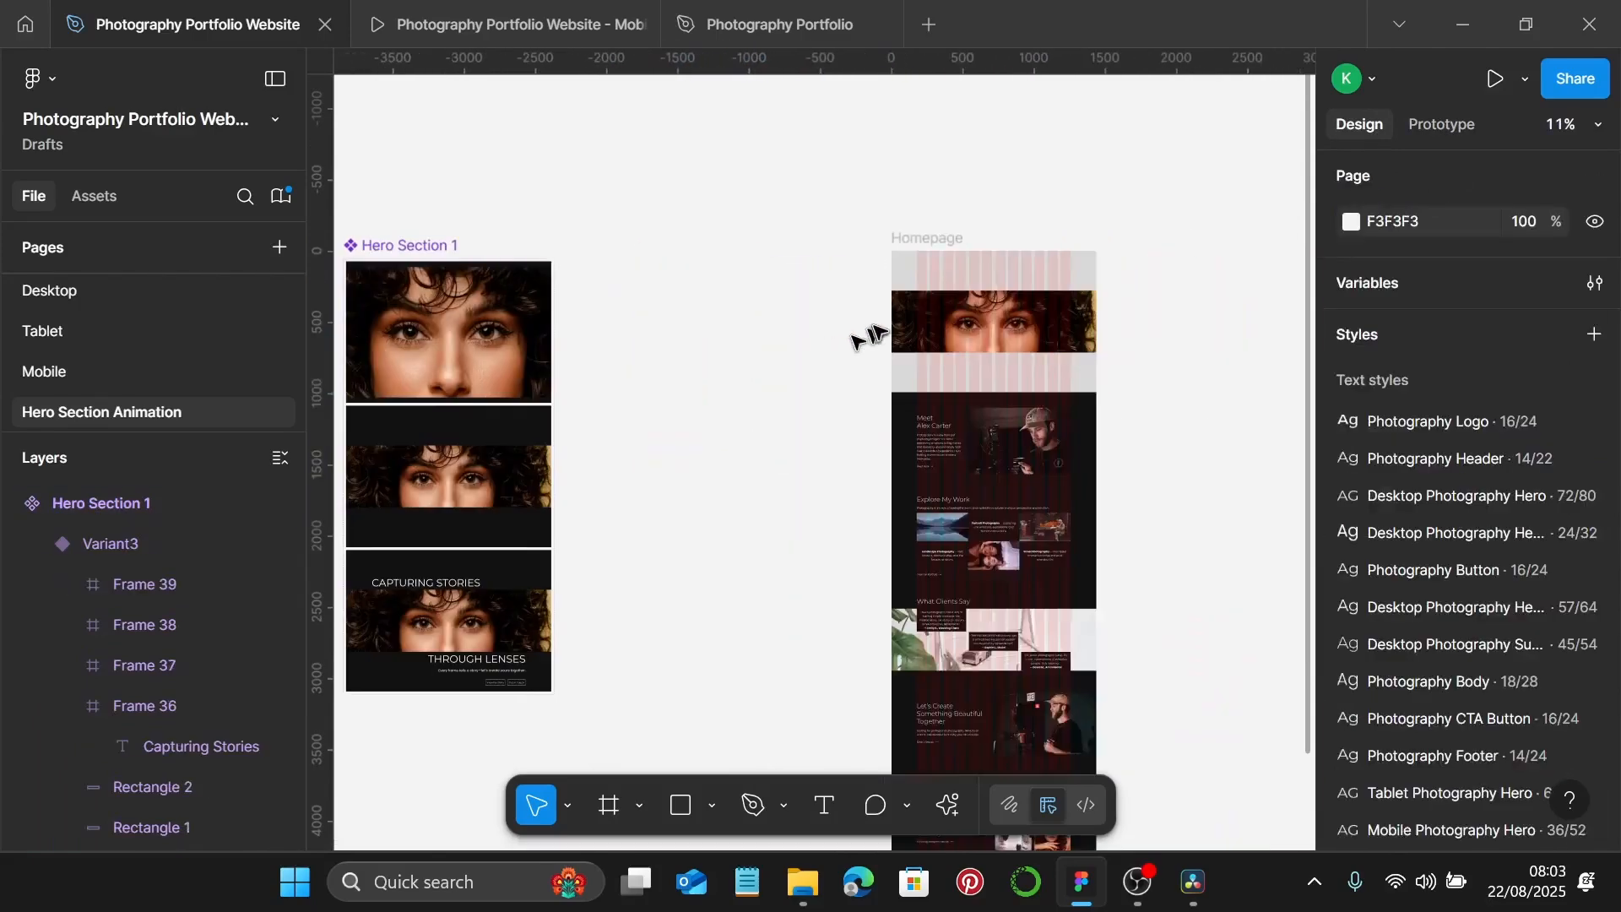
Replace the Homepage frame's existing hero content with the cut Hero Section instance and send it behind the navigation header.
{"action": "left_click", "coordinate": [946, 331]}
{"action": "key", "text": "ctrl+shift+r"}
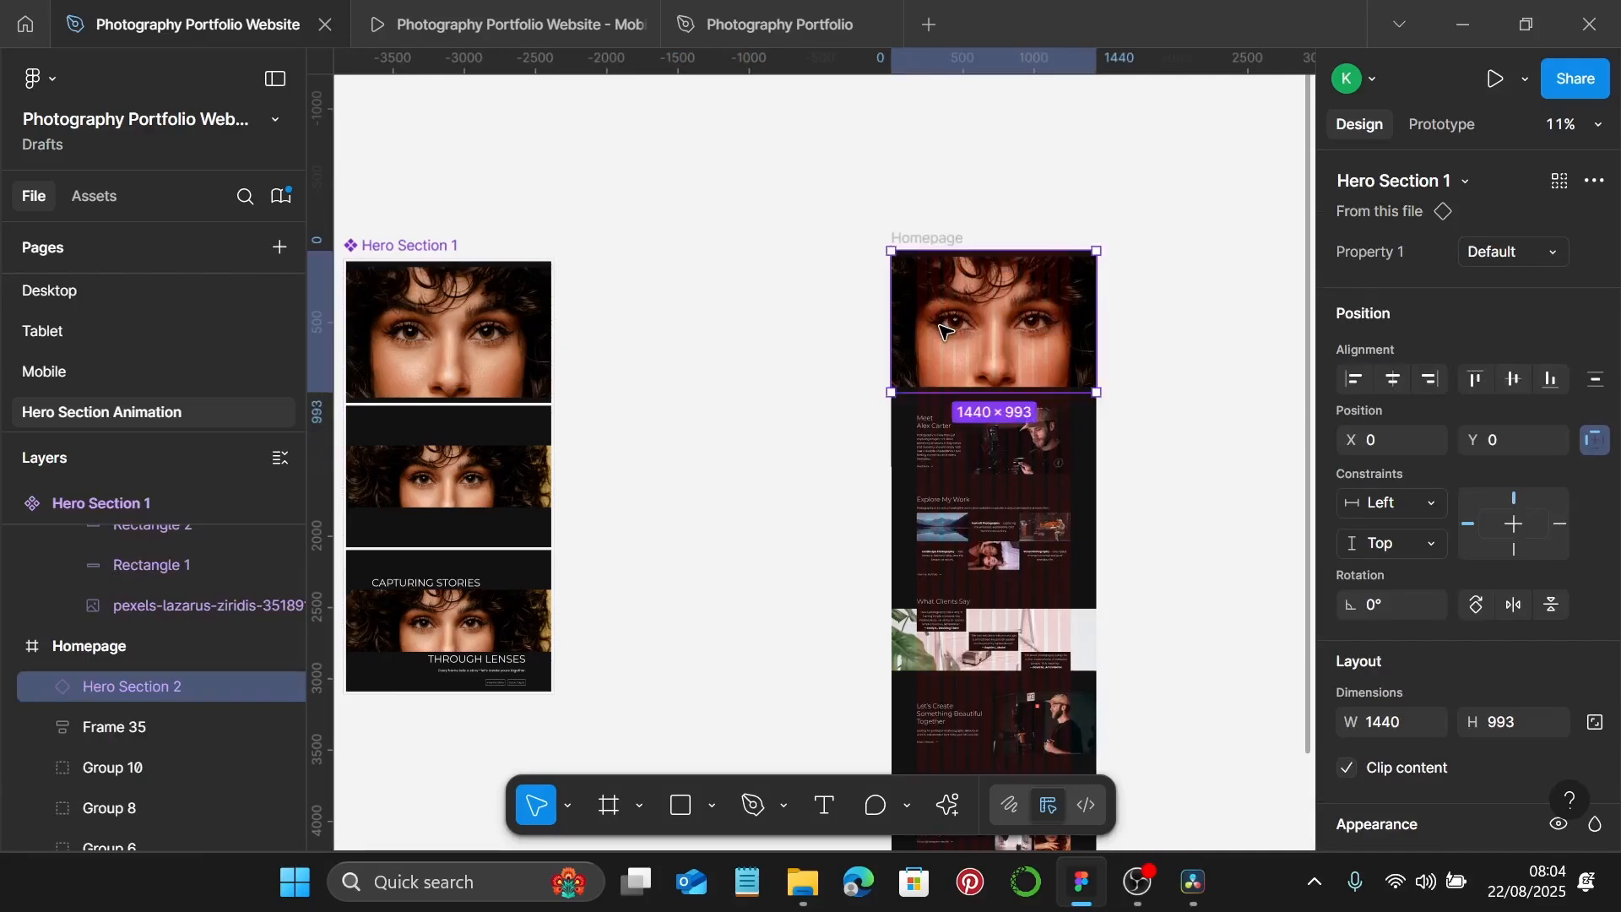
{"action": "key", "text": "bracketleft"}
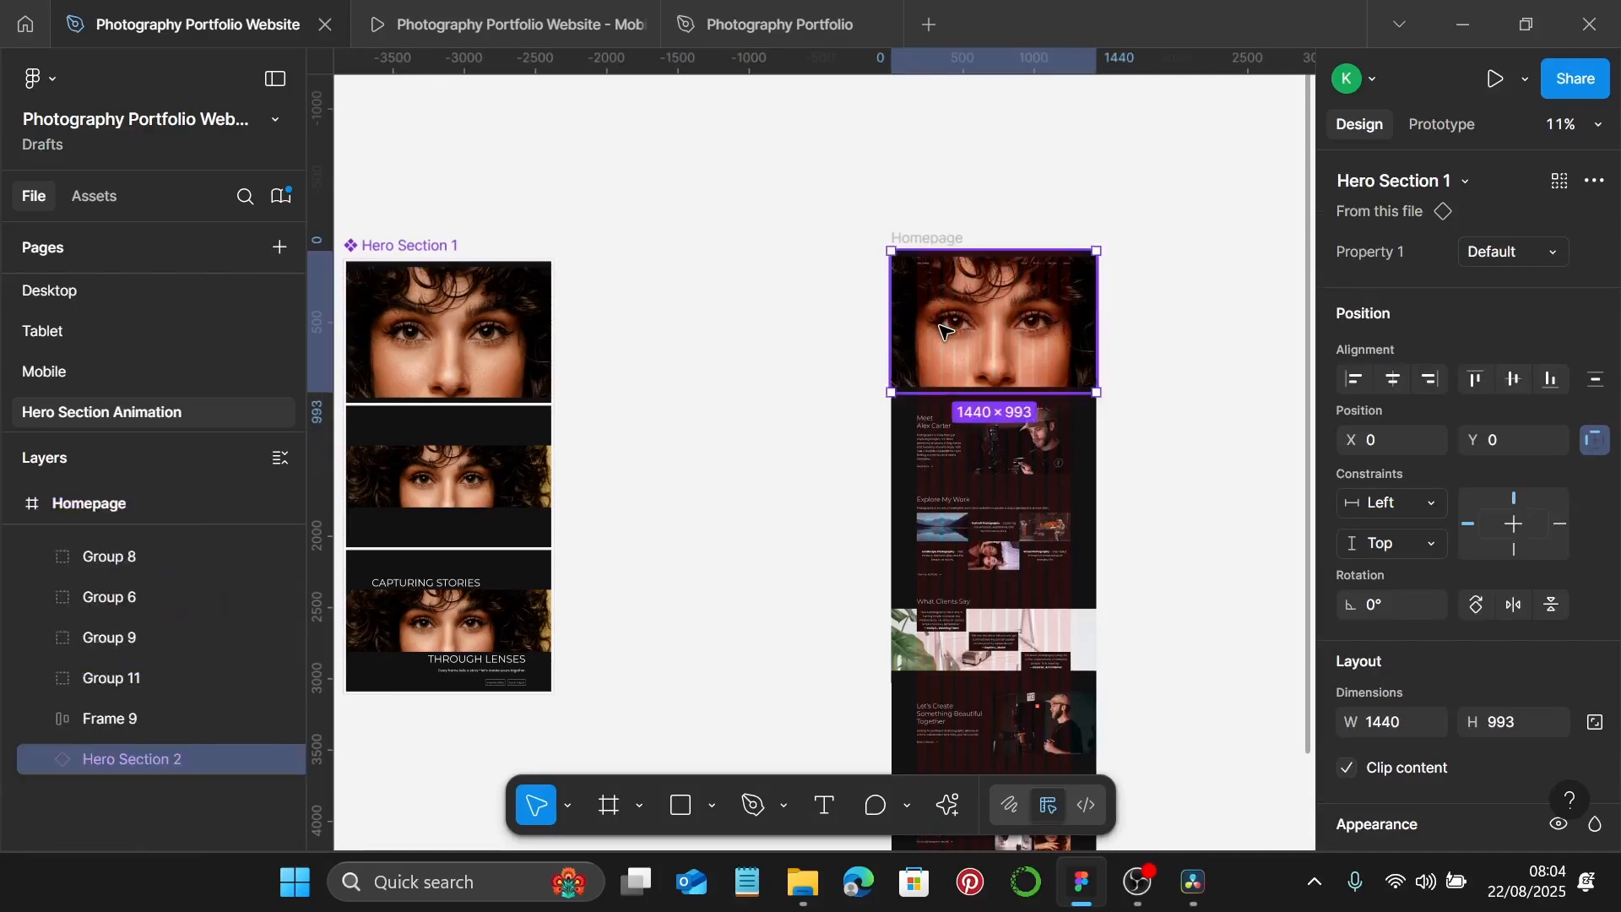
{"action": "scroll", "coordinate": [1021, 269], "scroll_direction": "up", "scroll_amount": 5}
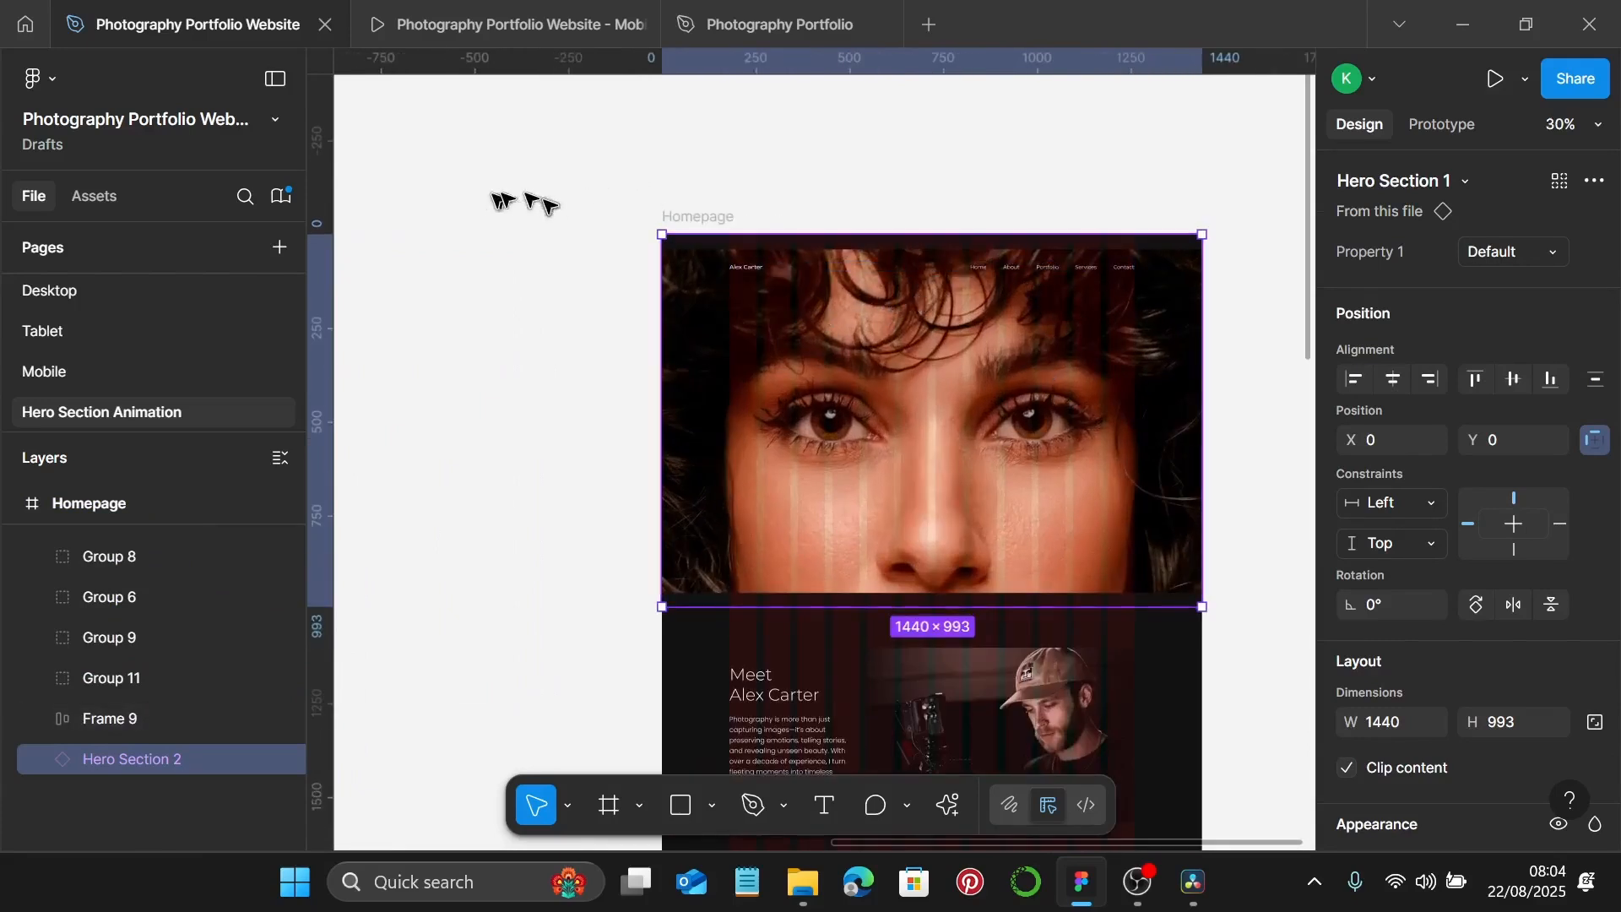
Close the old mobile prototype preview and present the Homepage frame in a new preview scaled to Fit width.
{"action": "left_click", "coordinate": [633, 24]}
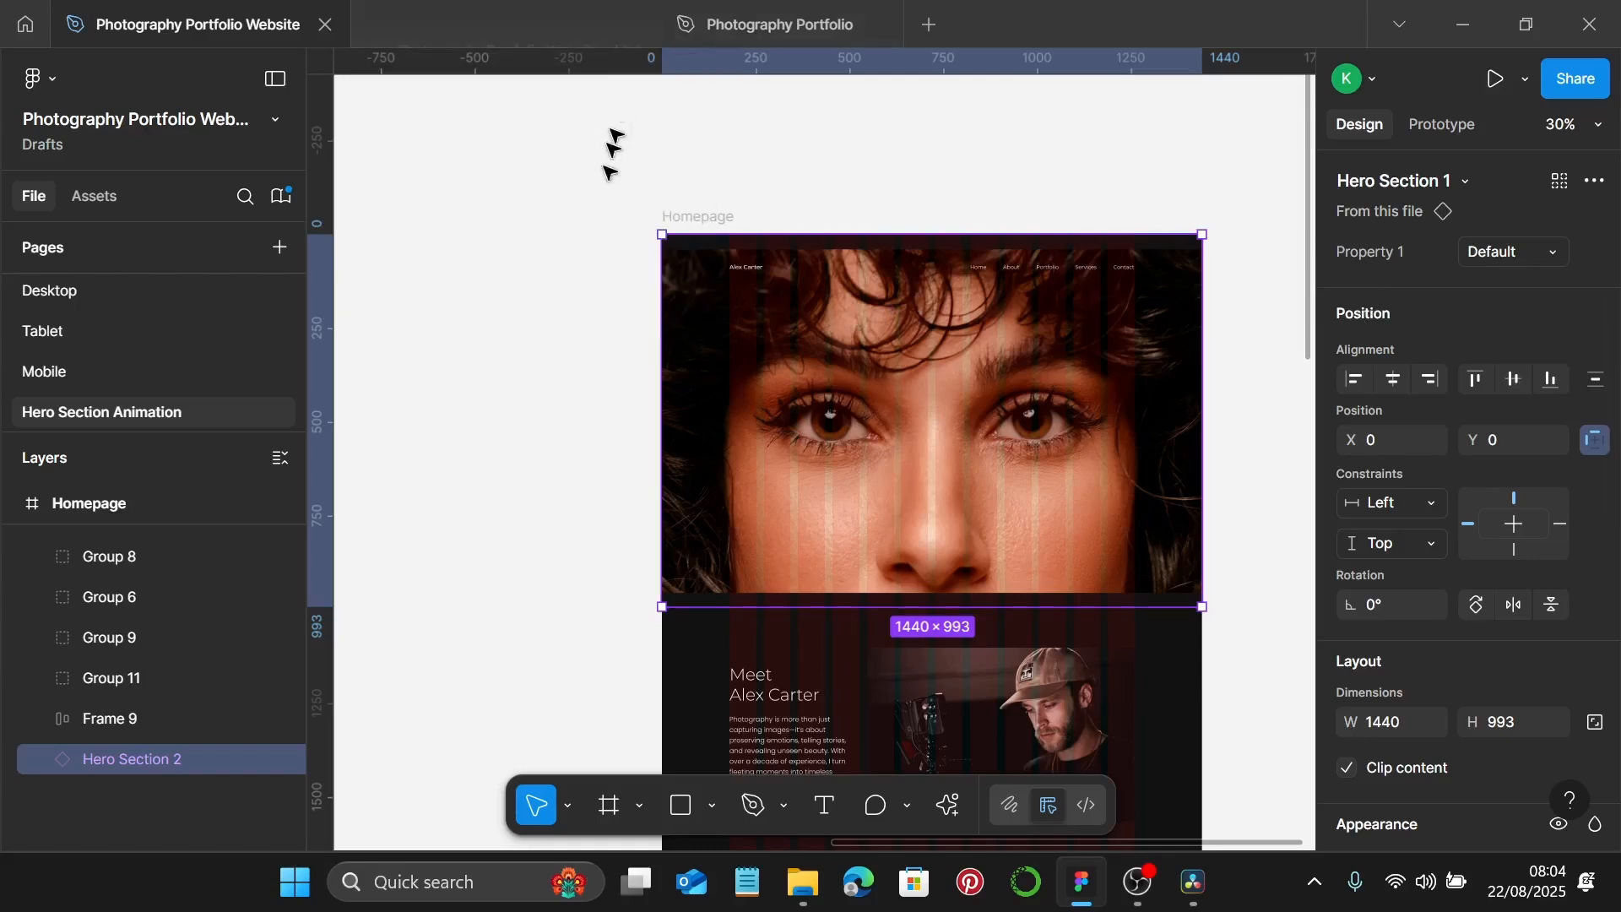
{"action": "left_click", "coordinate": [723, 218]}
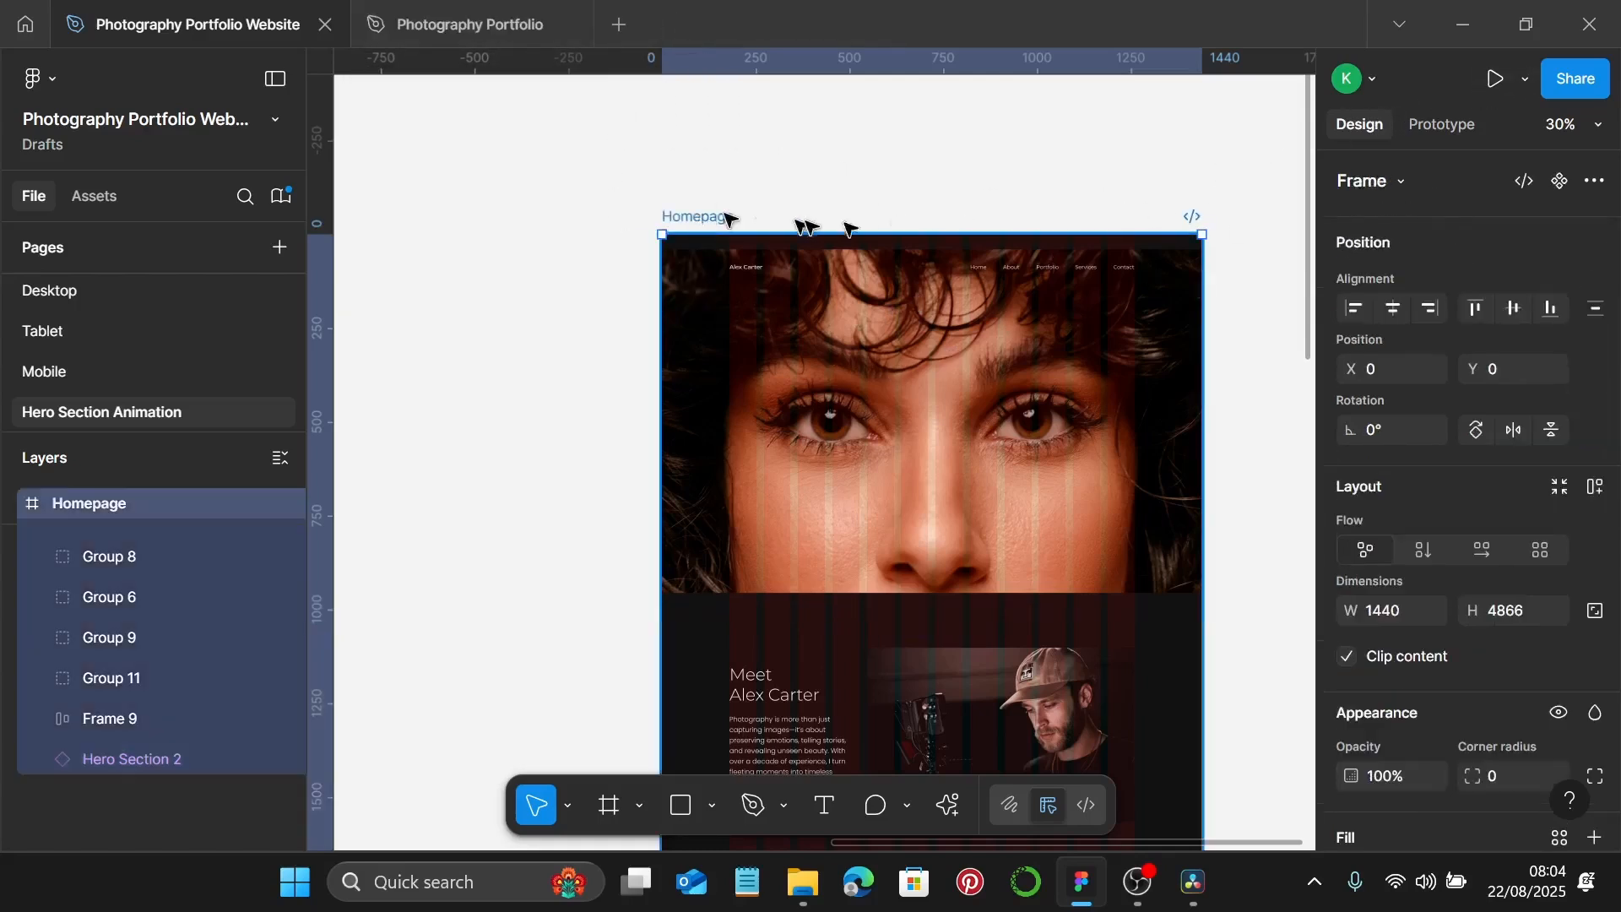
{"action": "left_click", "coordinate": [1493, 80]}
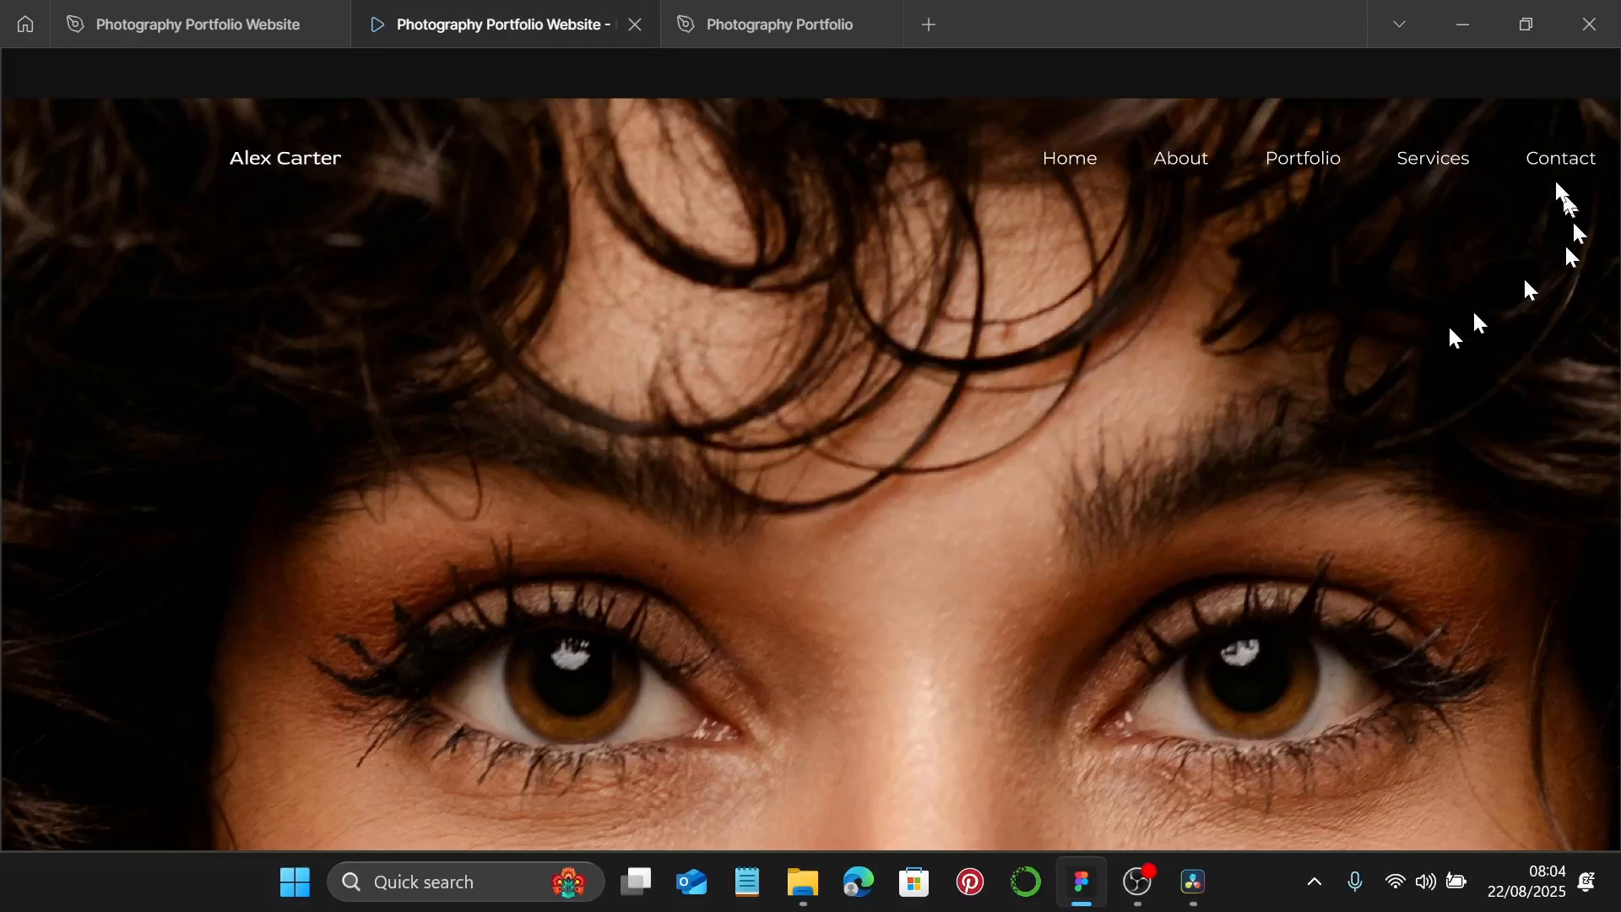
{"action": "left_click", "coordinate": [1530, 76]}
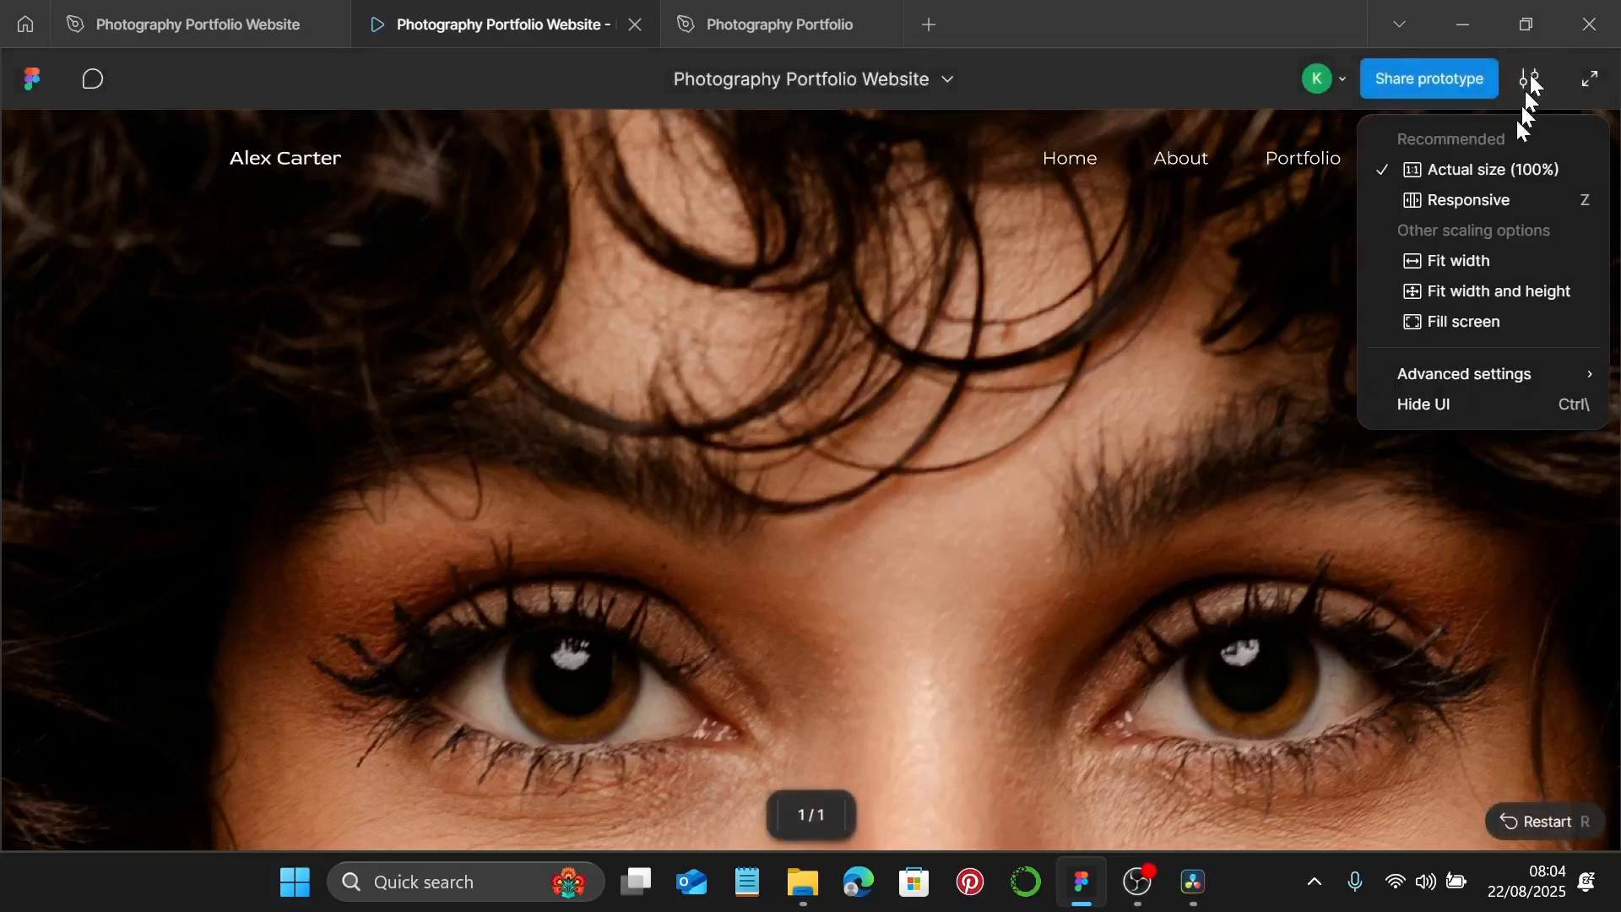
{"action": "left_click", "coordinate": [1506, 261]}
Examine the hero section animation by scrolling the Homepage preview up and down, and restart the prototype to replay it.
{"action": "scroll", "coordinate": [1096, 439], "scroll_direction": "down", "scroll_amount": 2}
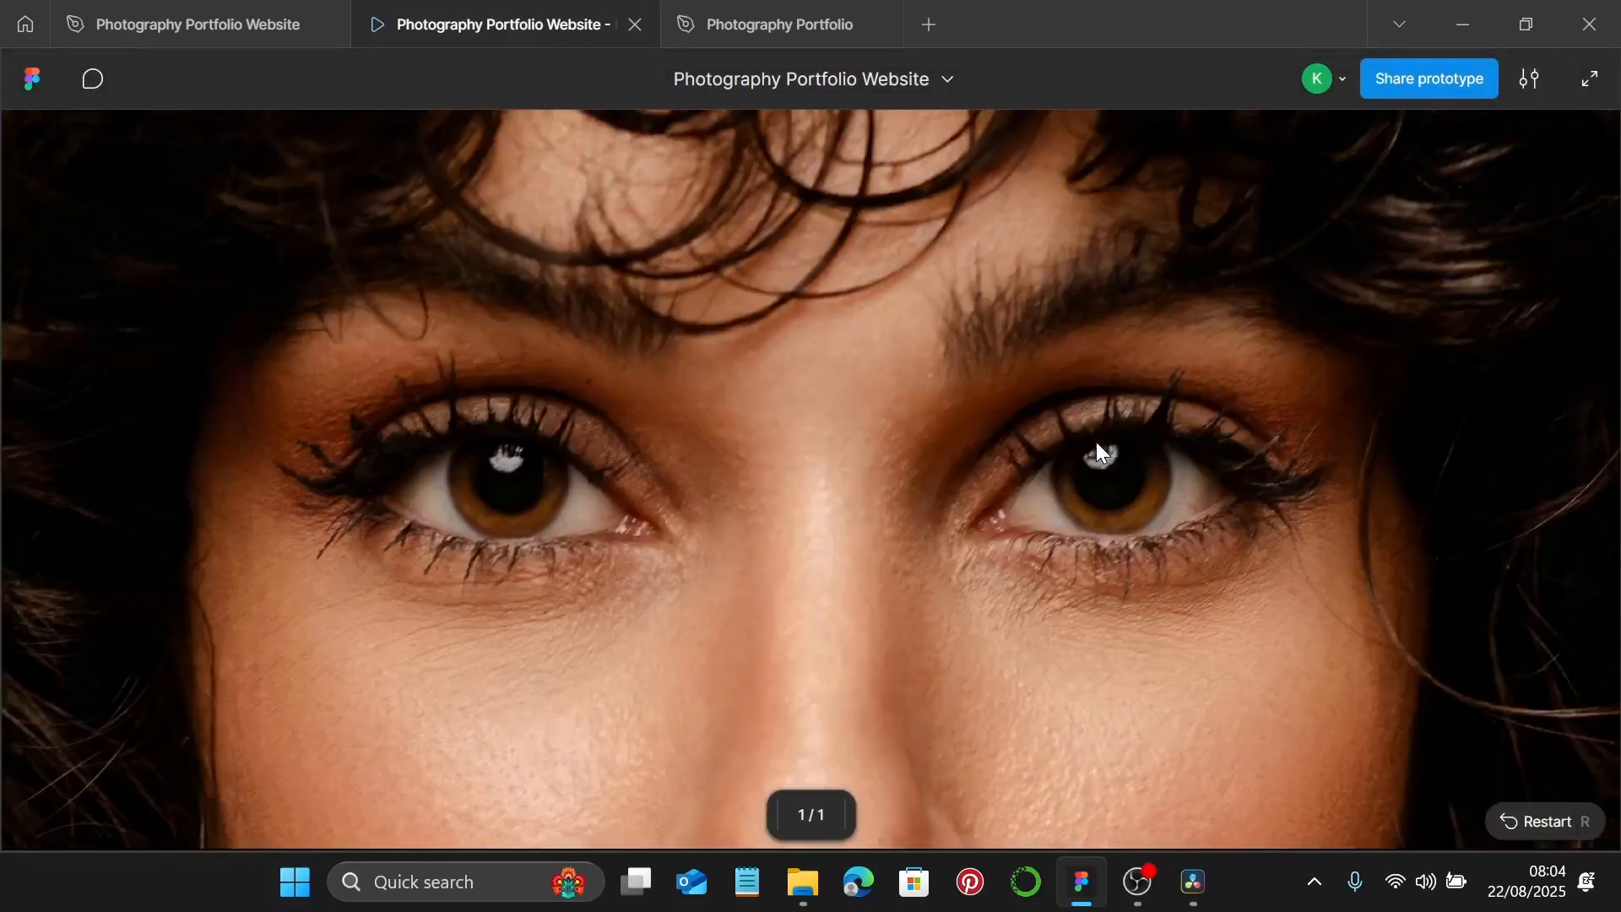
{"action": "scroll", "coordinate": [1096, 438], "scroll_direction": "up", "scroll_amount": 2}
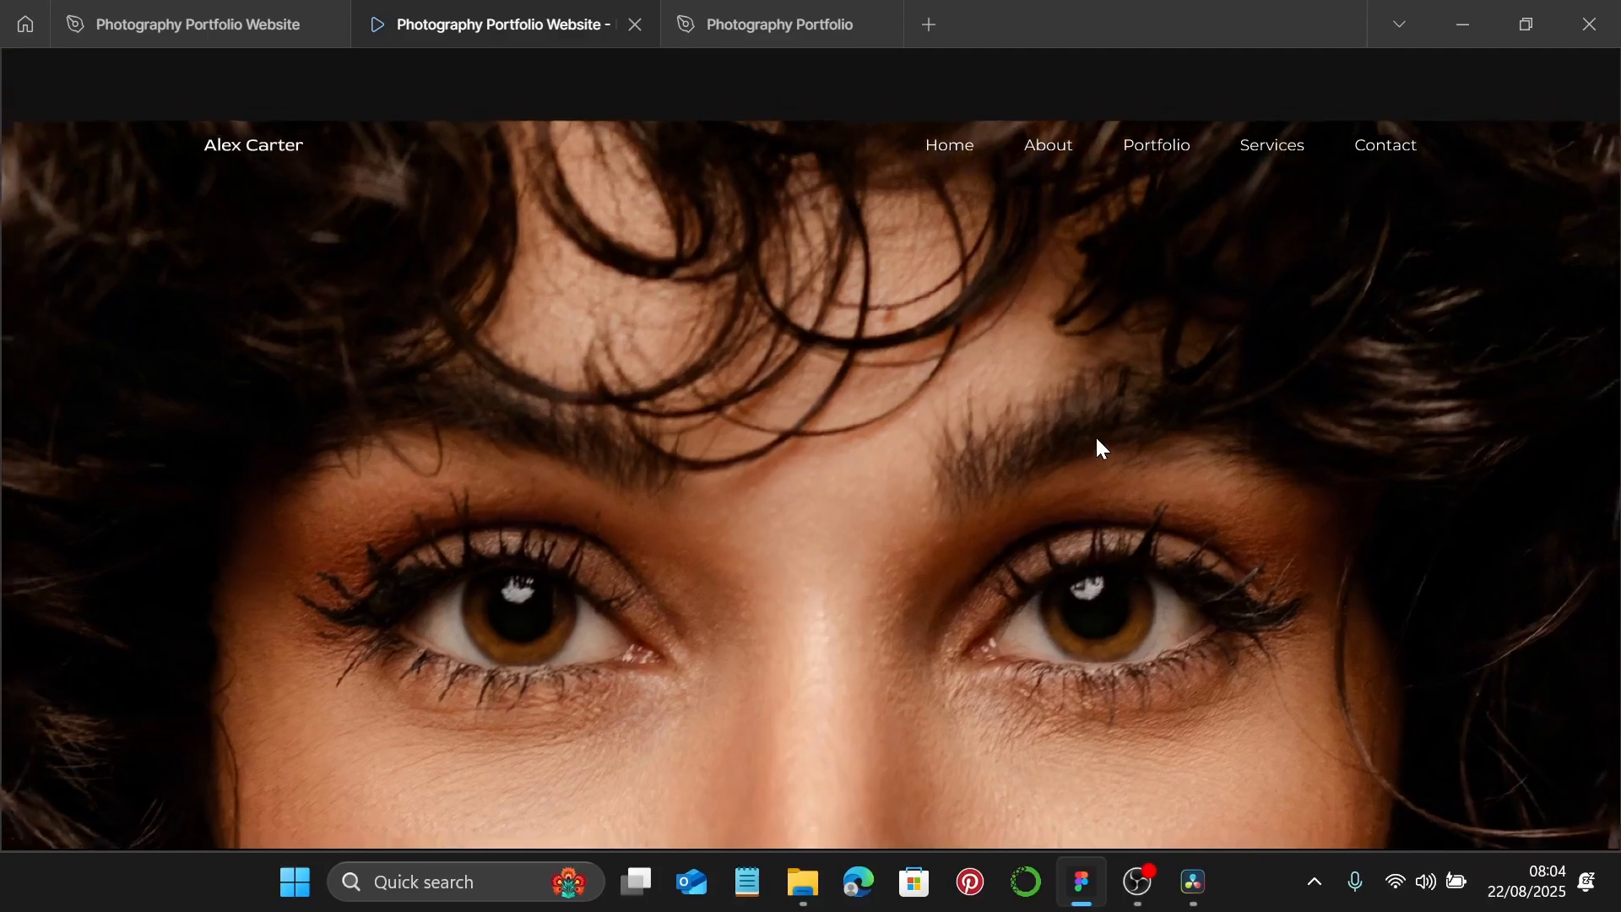
{"action": "scroll", "coordinate": [1096, 436], "scroll_direction": "down", "scroll_amount": 2}
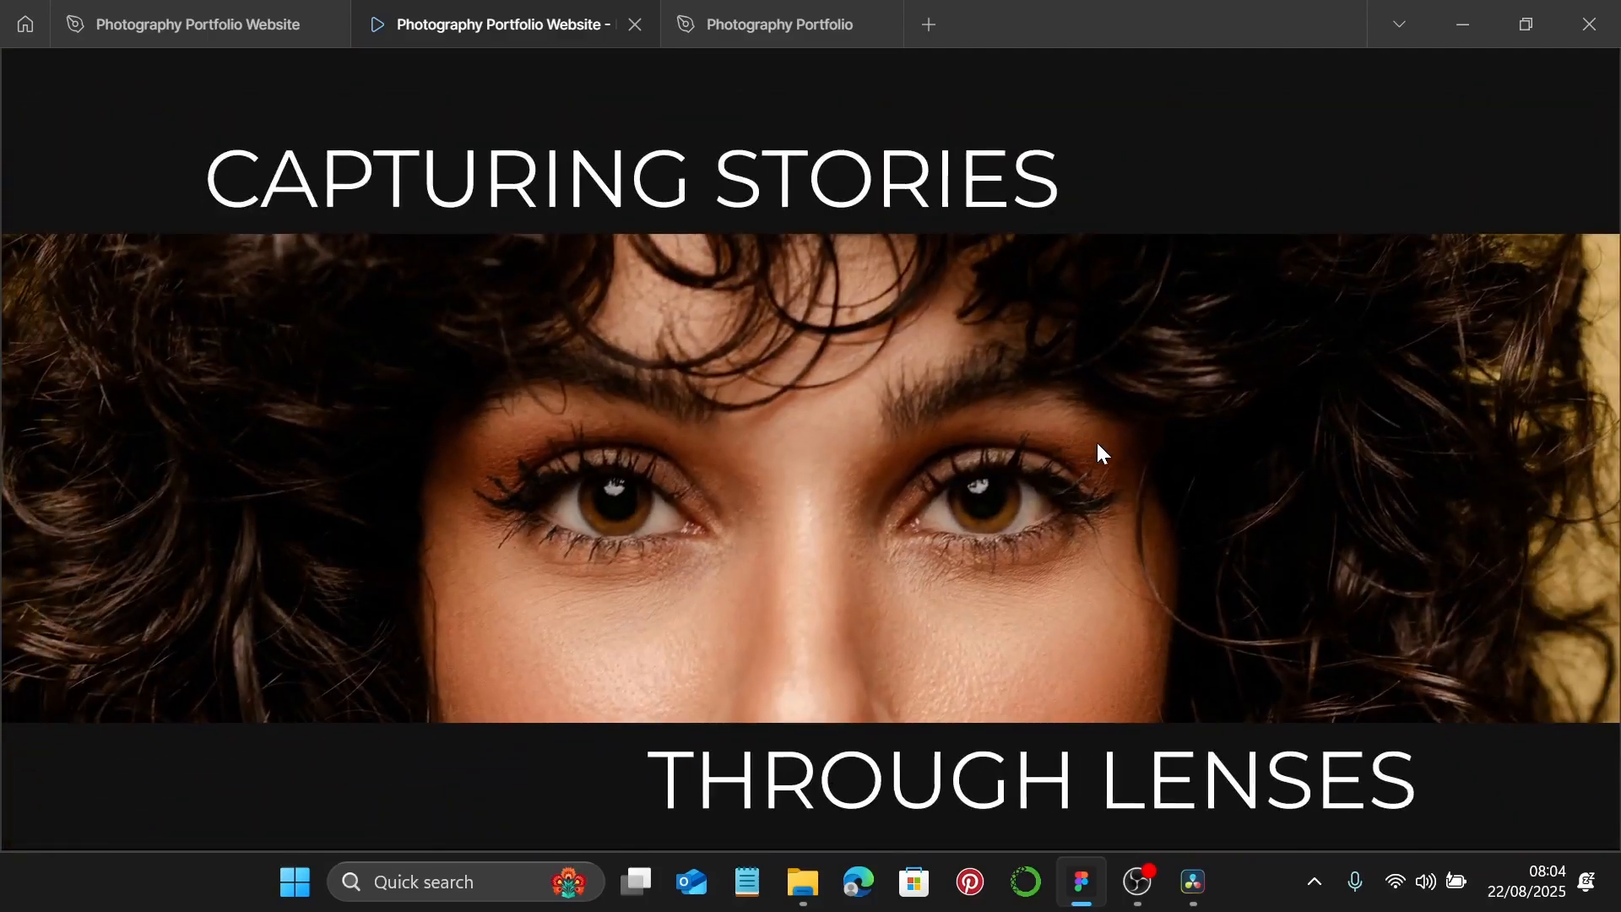
{"action": "scroll", "coordinate": [1096, 439], "scroll_direction": "down", "scroll_amount": 4}
{"action": "scroll", "coordinate": [1191, 667], "scroll_direction": "up", "scroll_amount": 5}
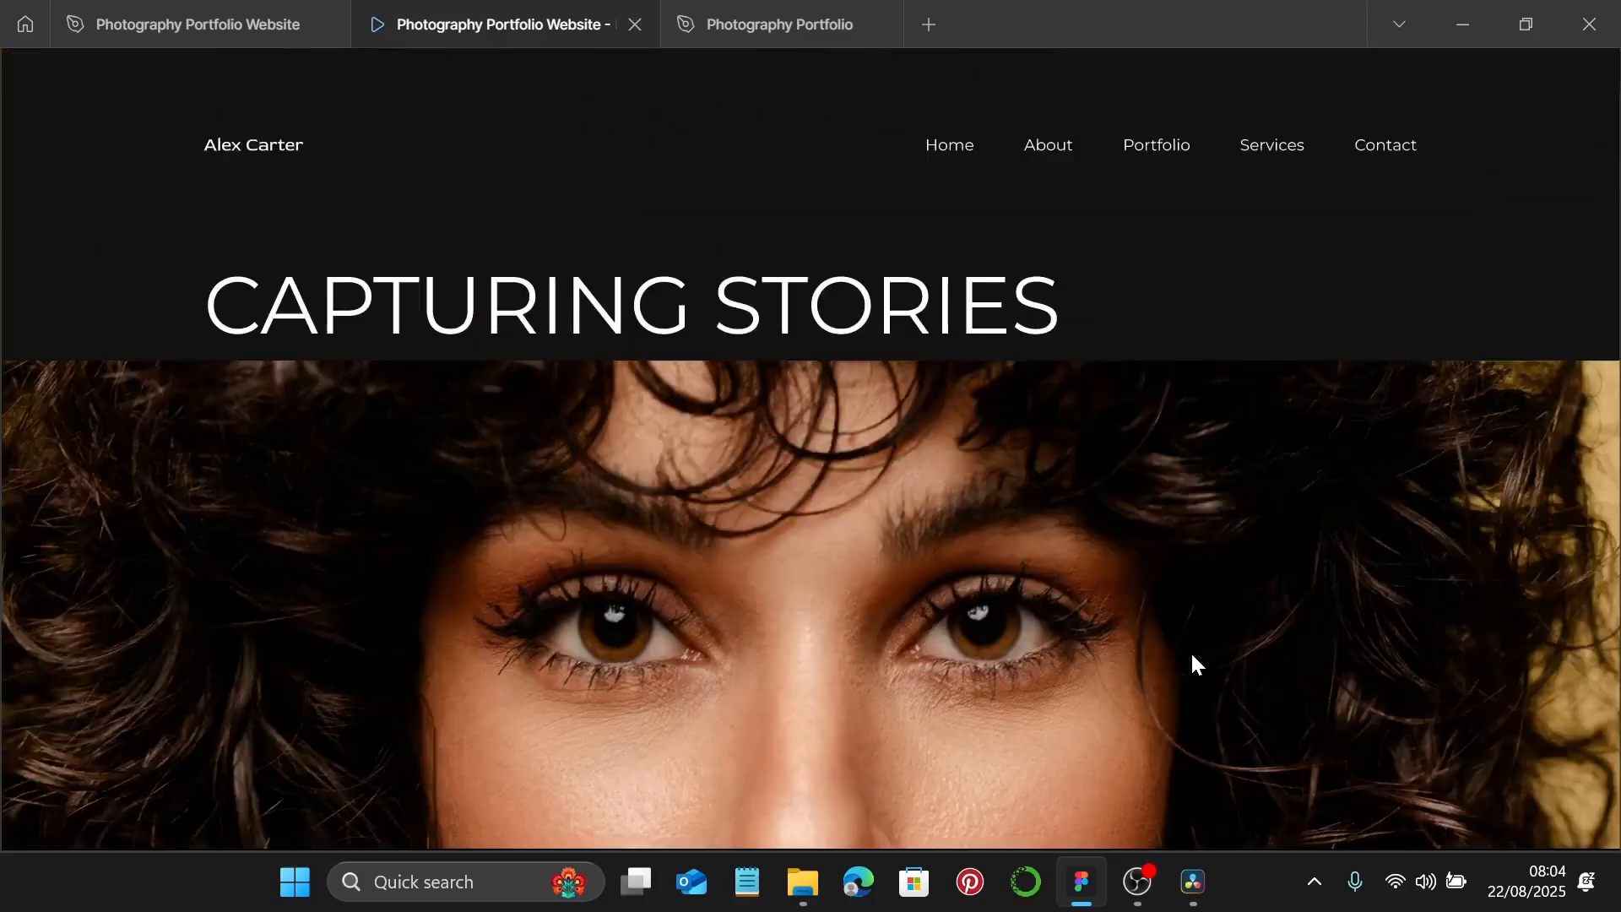
{"action": "scroll", "coordinate": [1193, 663], "scroll_direction": "down", "scroll_amount": 1}
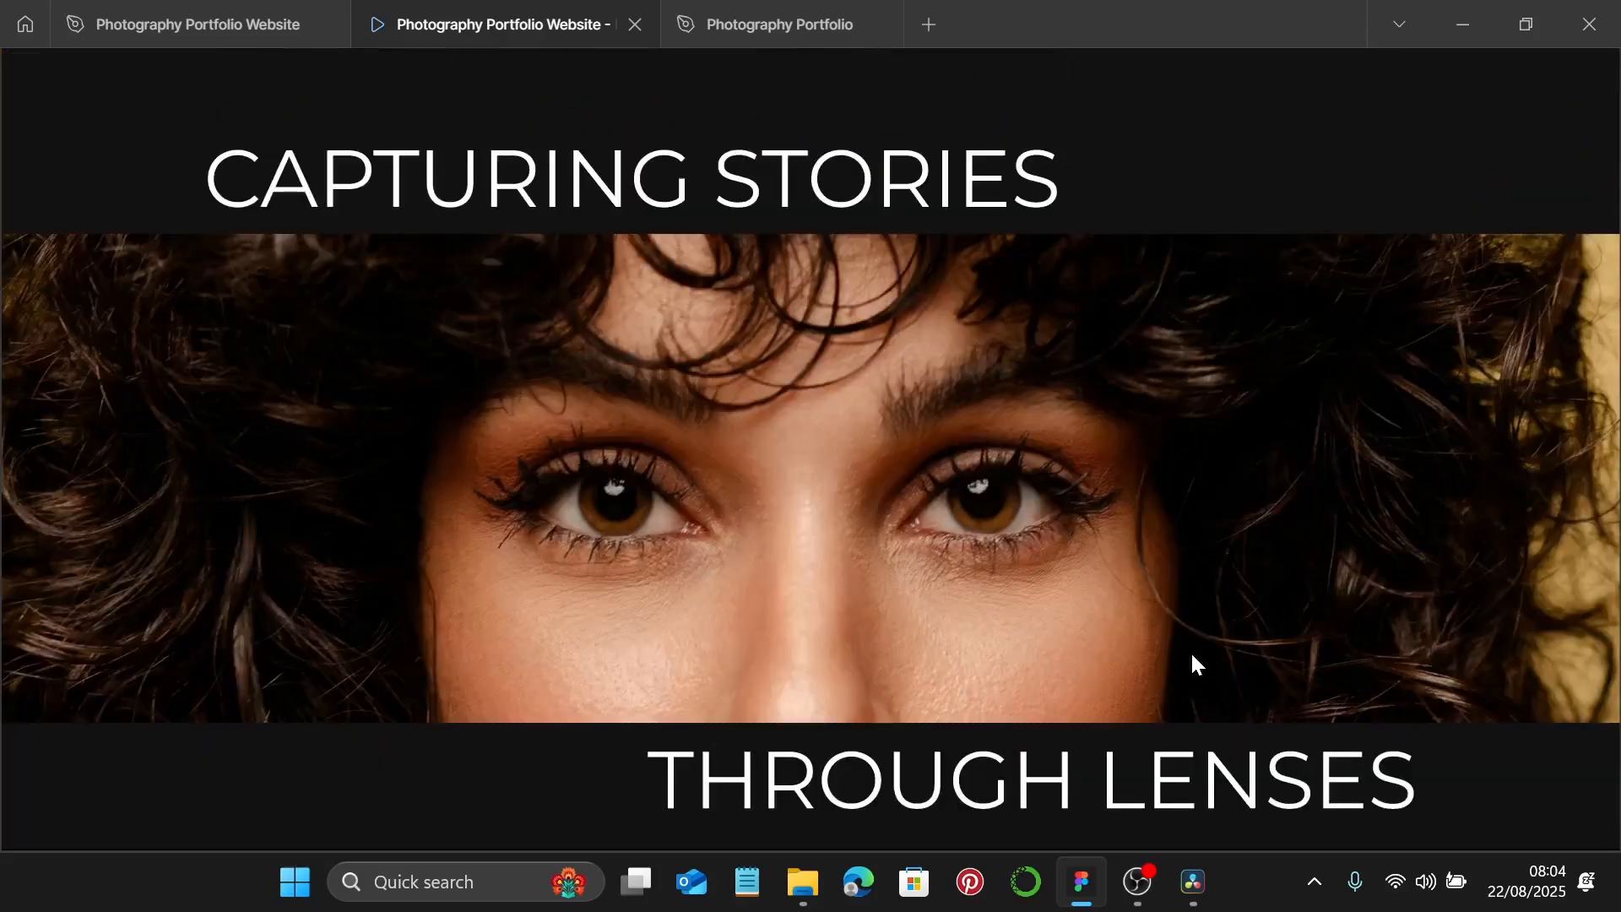
{"action": "key", "text": "r"}
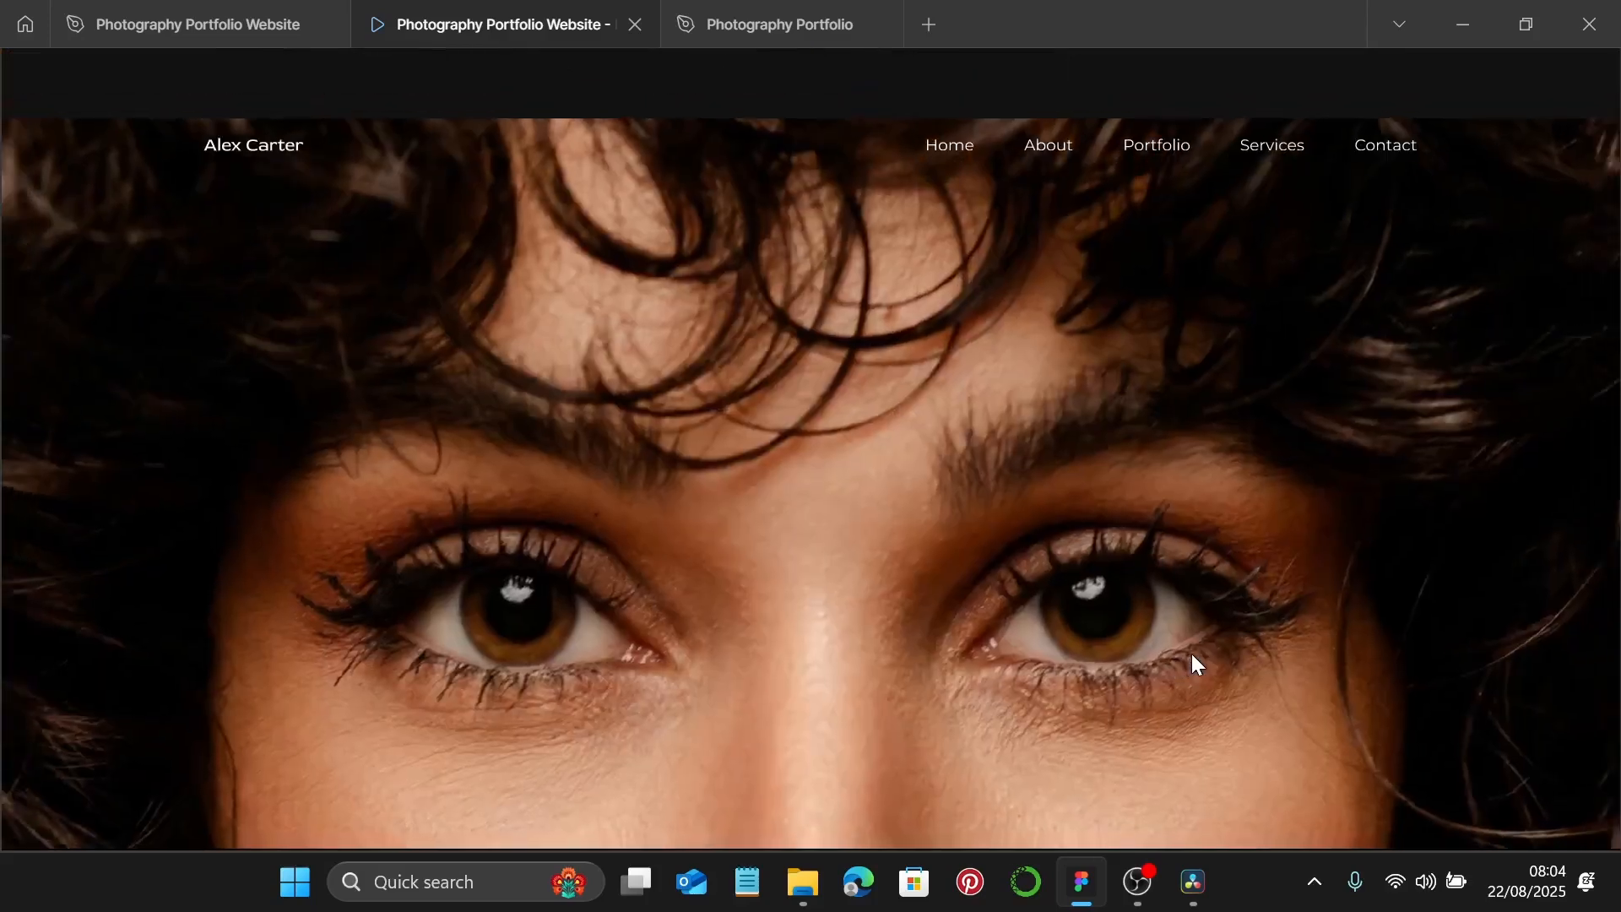
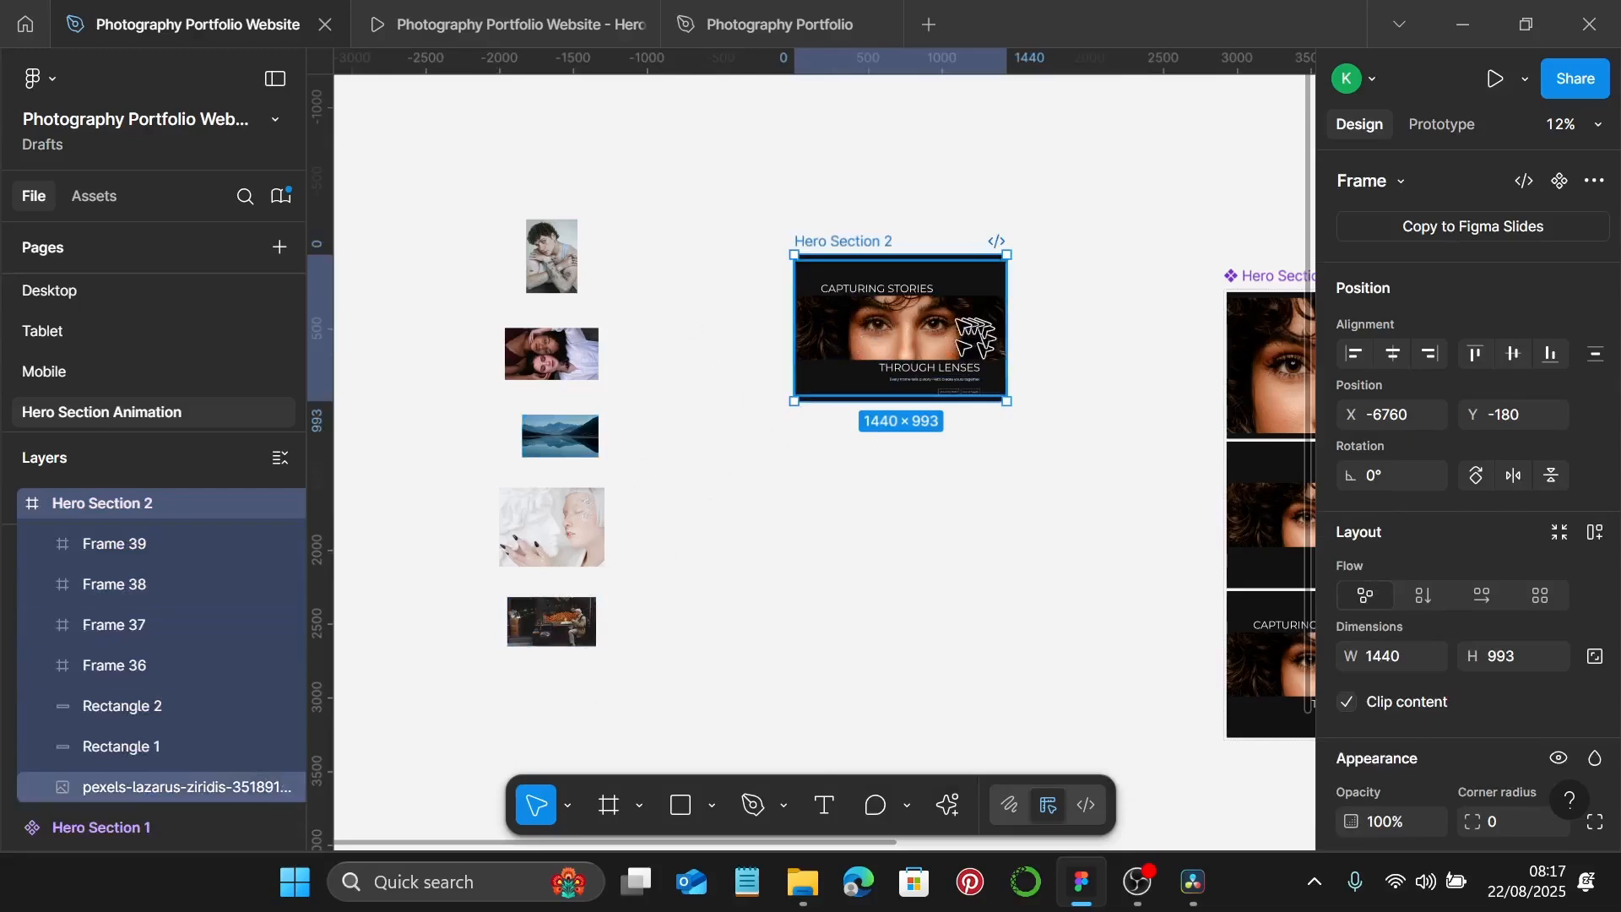
Crop the top and bottom of the portrait image in Hero Section 2 to about 1440 × 615.
{"action": "scroll", "coordinate": [895, 328], "scroll_direction": "up", "scroll_amount": 5, "text": "ctrl"}
{"action": "double_click", "coordinate": [814, 352]}
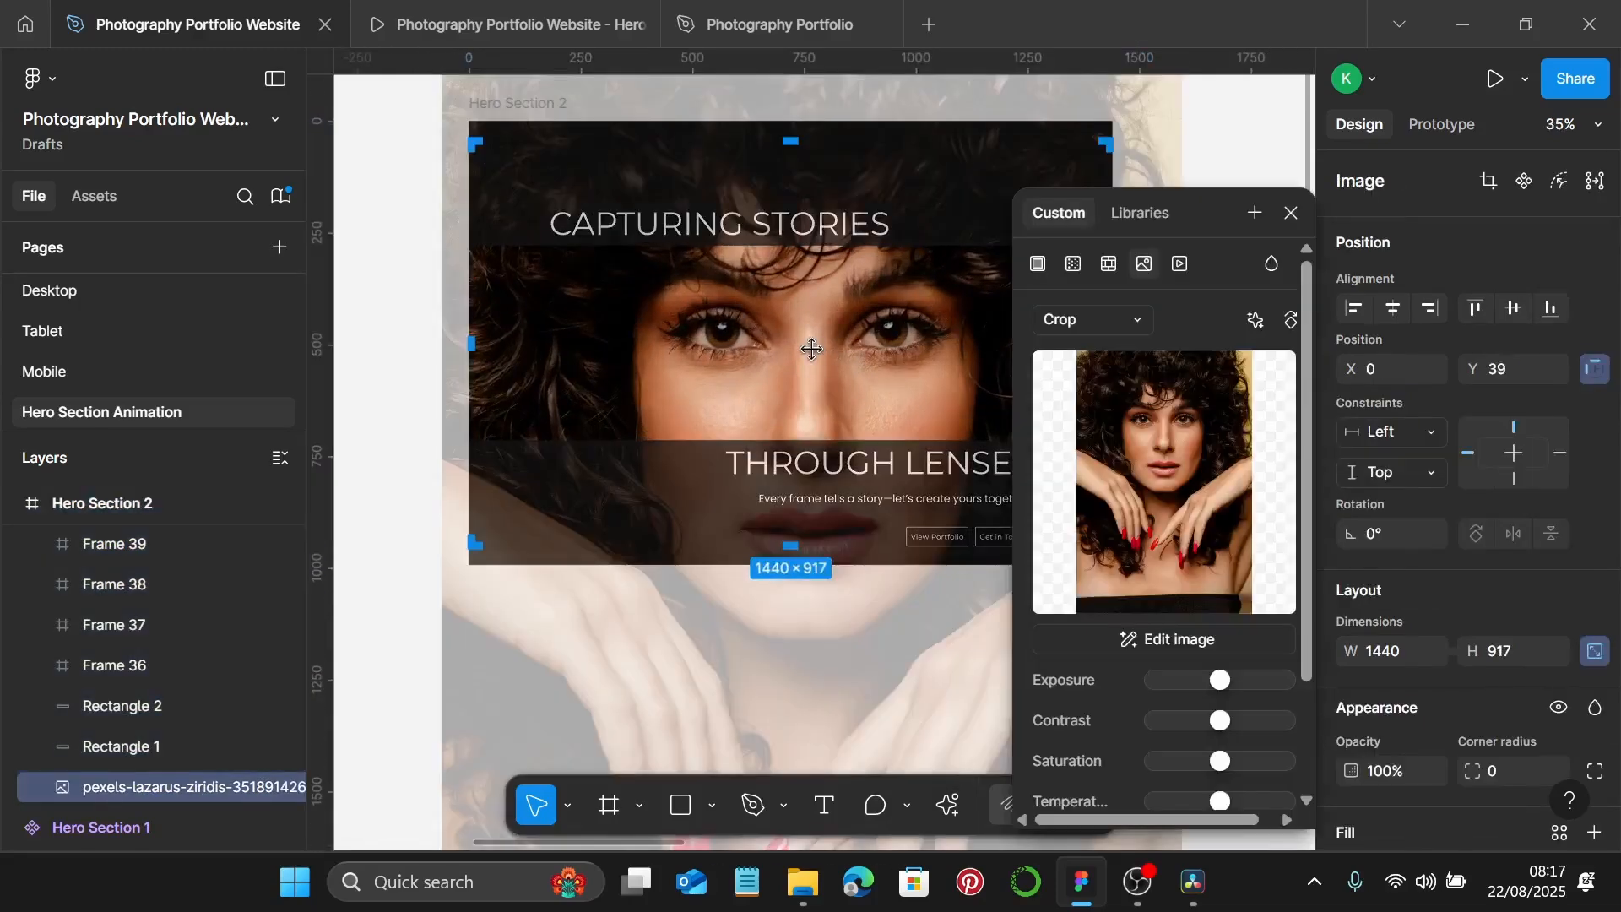
{"action": "scroll", "coordinate": [812, 349], "scroll_direction": "up", "scroll_amount": 1}
{"action": "left_click_drag", "start_coordinate": [802, 152], "coordinate": [802, 219]}
{"action": "left_click_drag", "start_coordinate": [803, 563], "coordinate": [807, 500]}
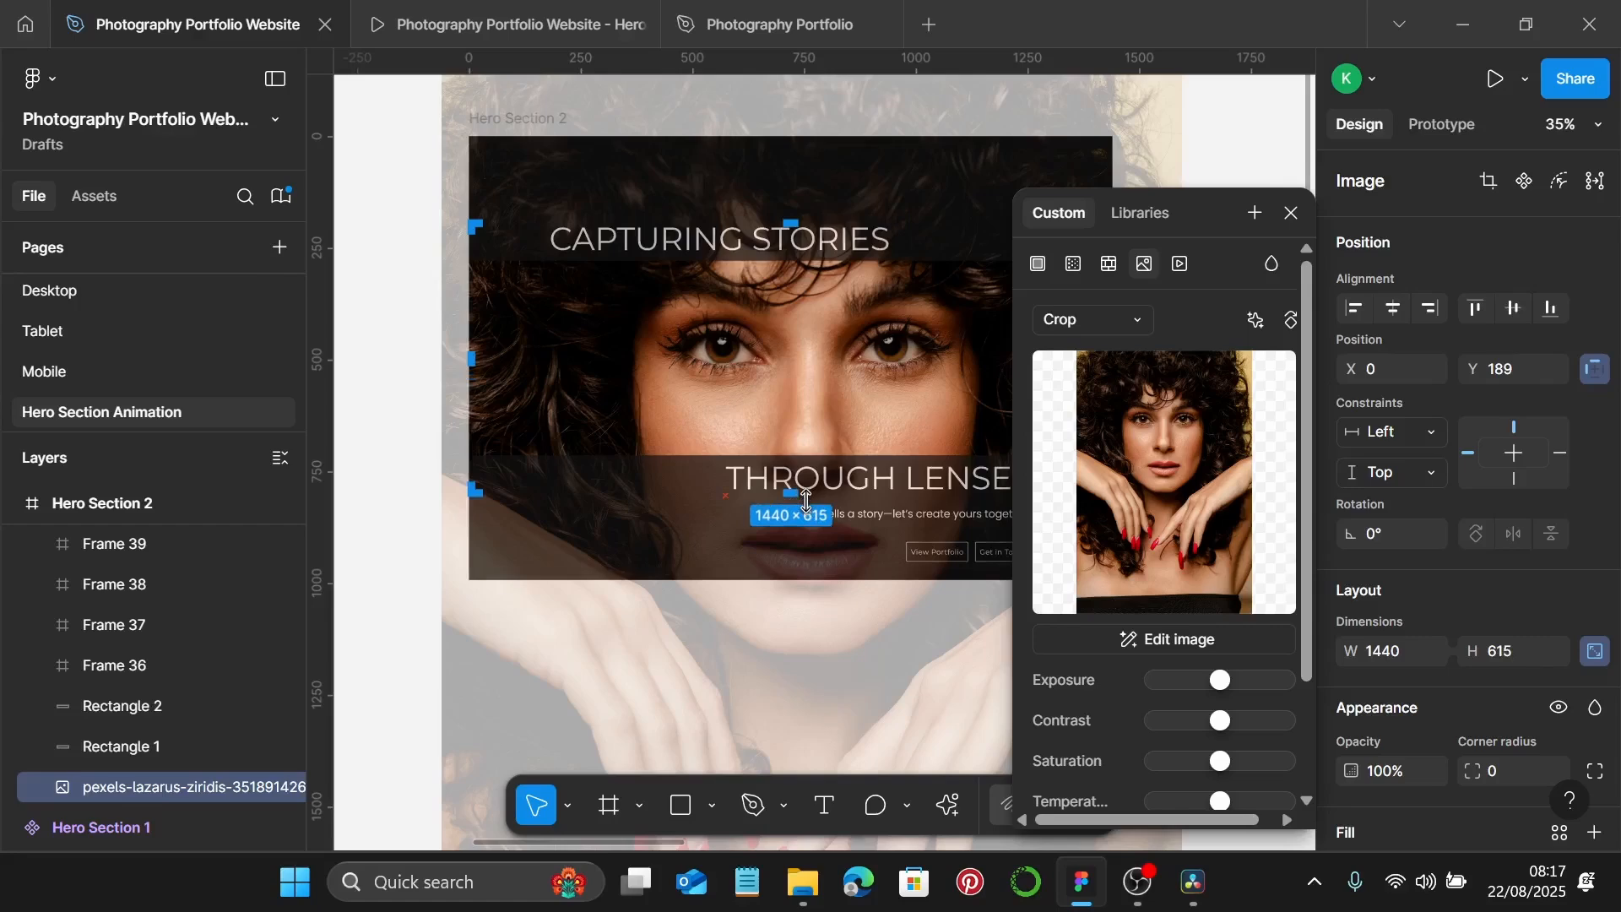
Extend the bottom and top crop edges of the Hero Section 2 portrait slightly to make it 1440 × 625.
{"action": "scroll", "coordinate": [806, 501], "scroll_direction": "up", "scroll_amount": 10}
{"action": "left_click_drag", "start_coordinate": [680, 449], "coordinate": [685, 478]}
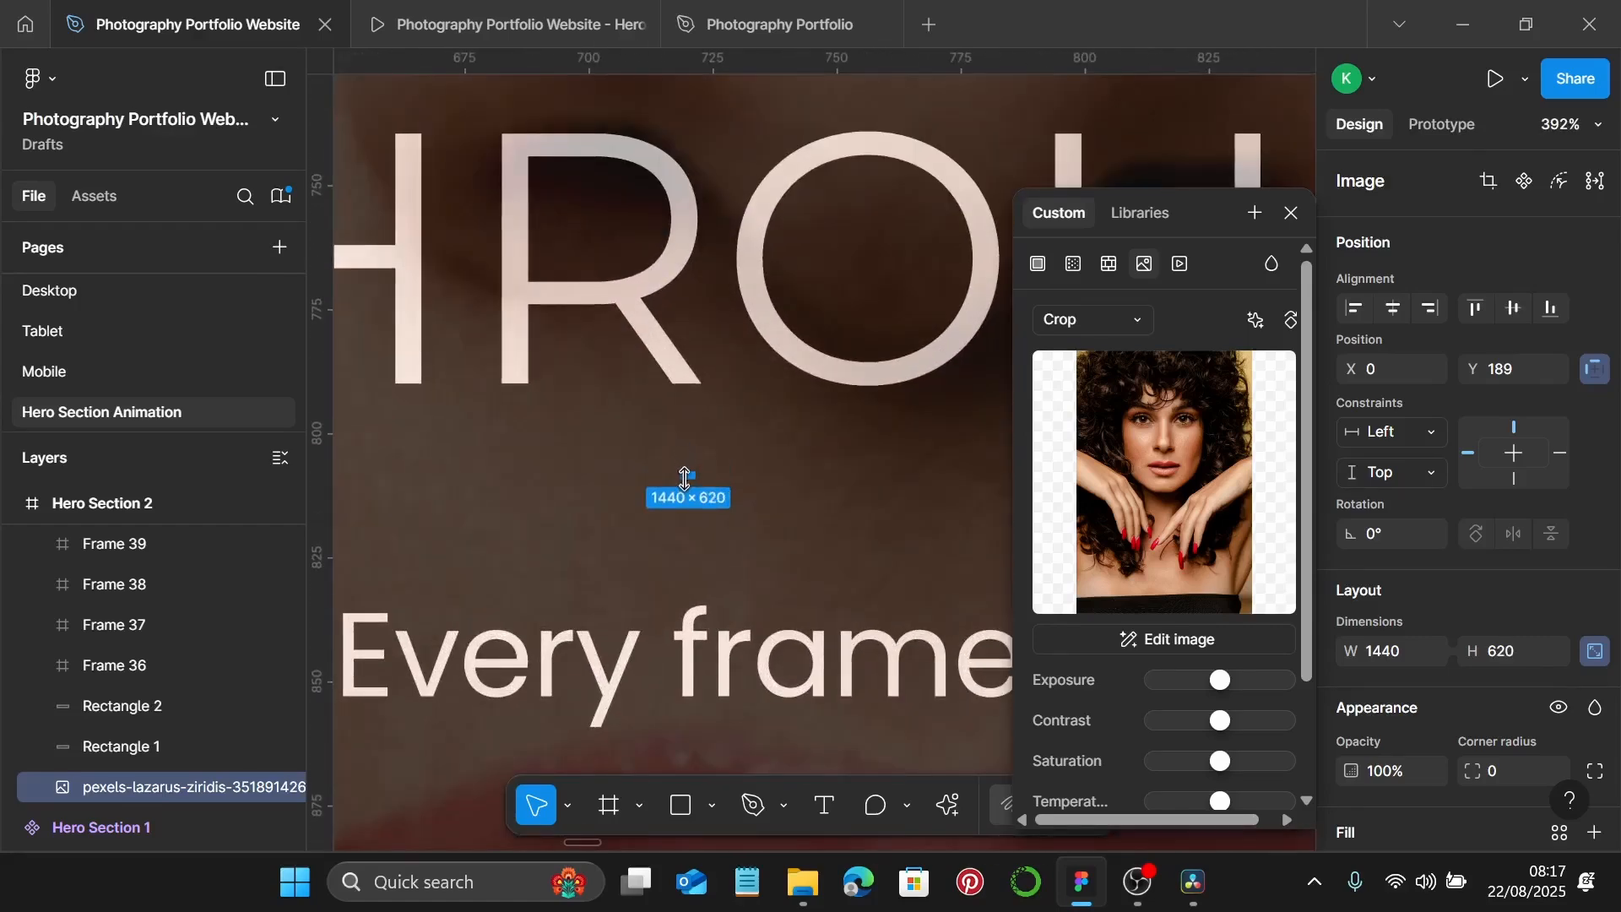
{"action": "scroll", "coordinate": [684, 478], "scroll_direction": "down", "scroll_amount": 7}
{"action": "scroll", "coordinate": [683, 475], "scroll_direction": "up", "scroll_amount": 7}
{"action": "scroll", "coordinate": [691, 540], "scroll_direction": "up", "scroll_amount": 3}
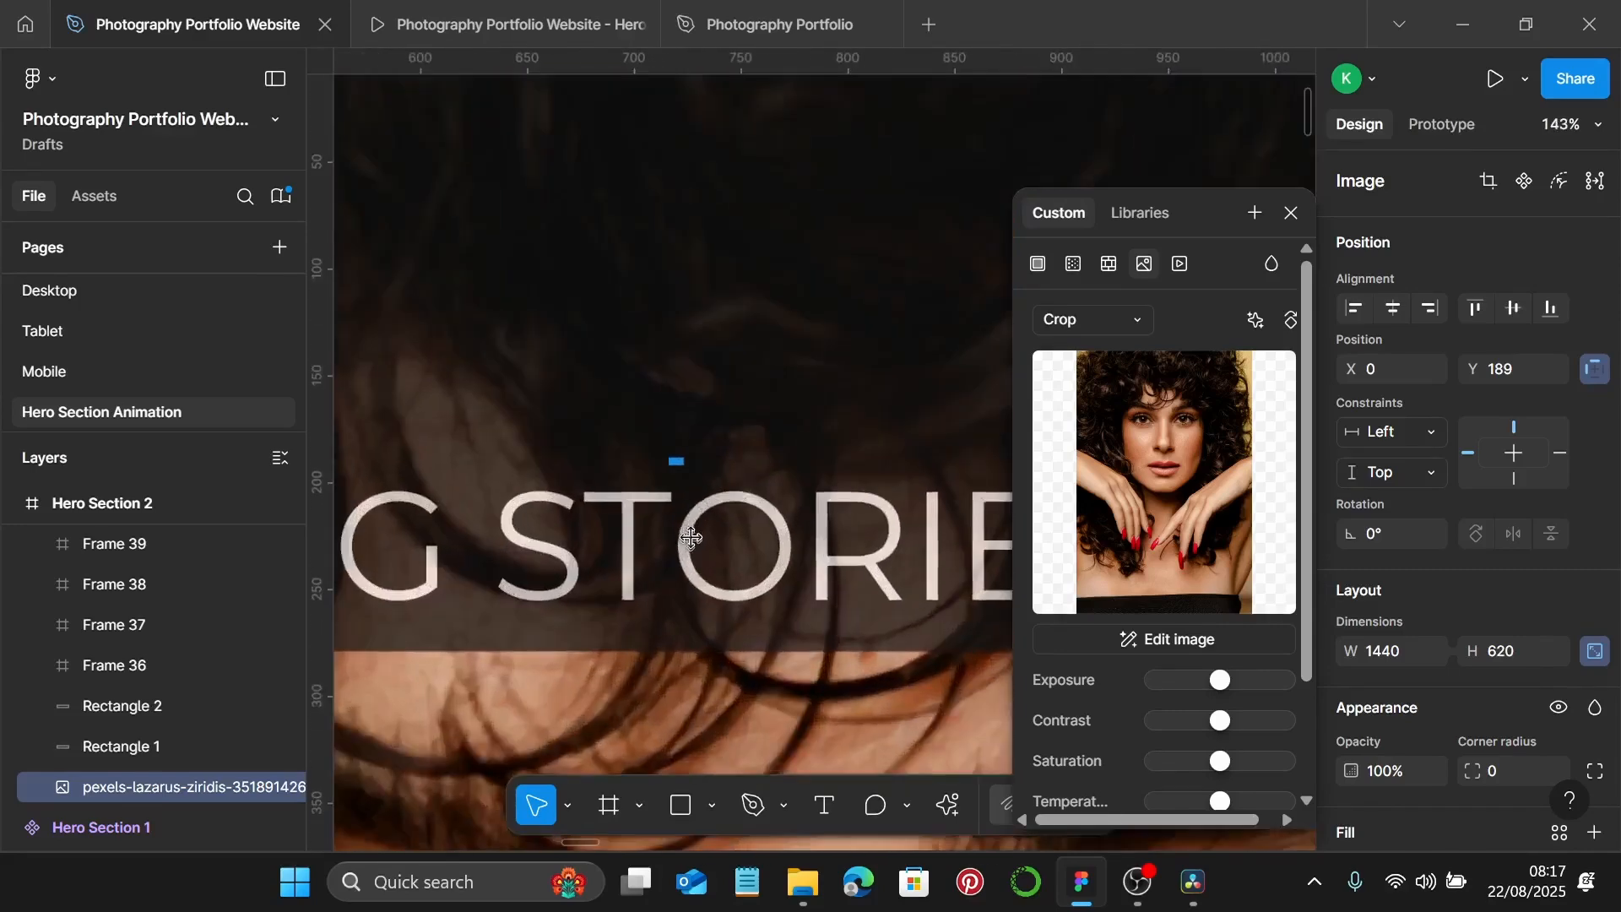
{"action": "scroll", "coordinate": [691, 541], "scroll_direction": "up", "scroll_amount": 4}
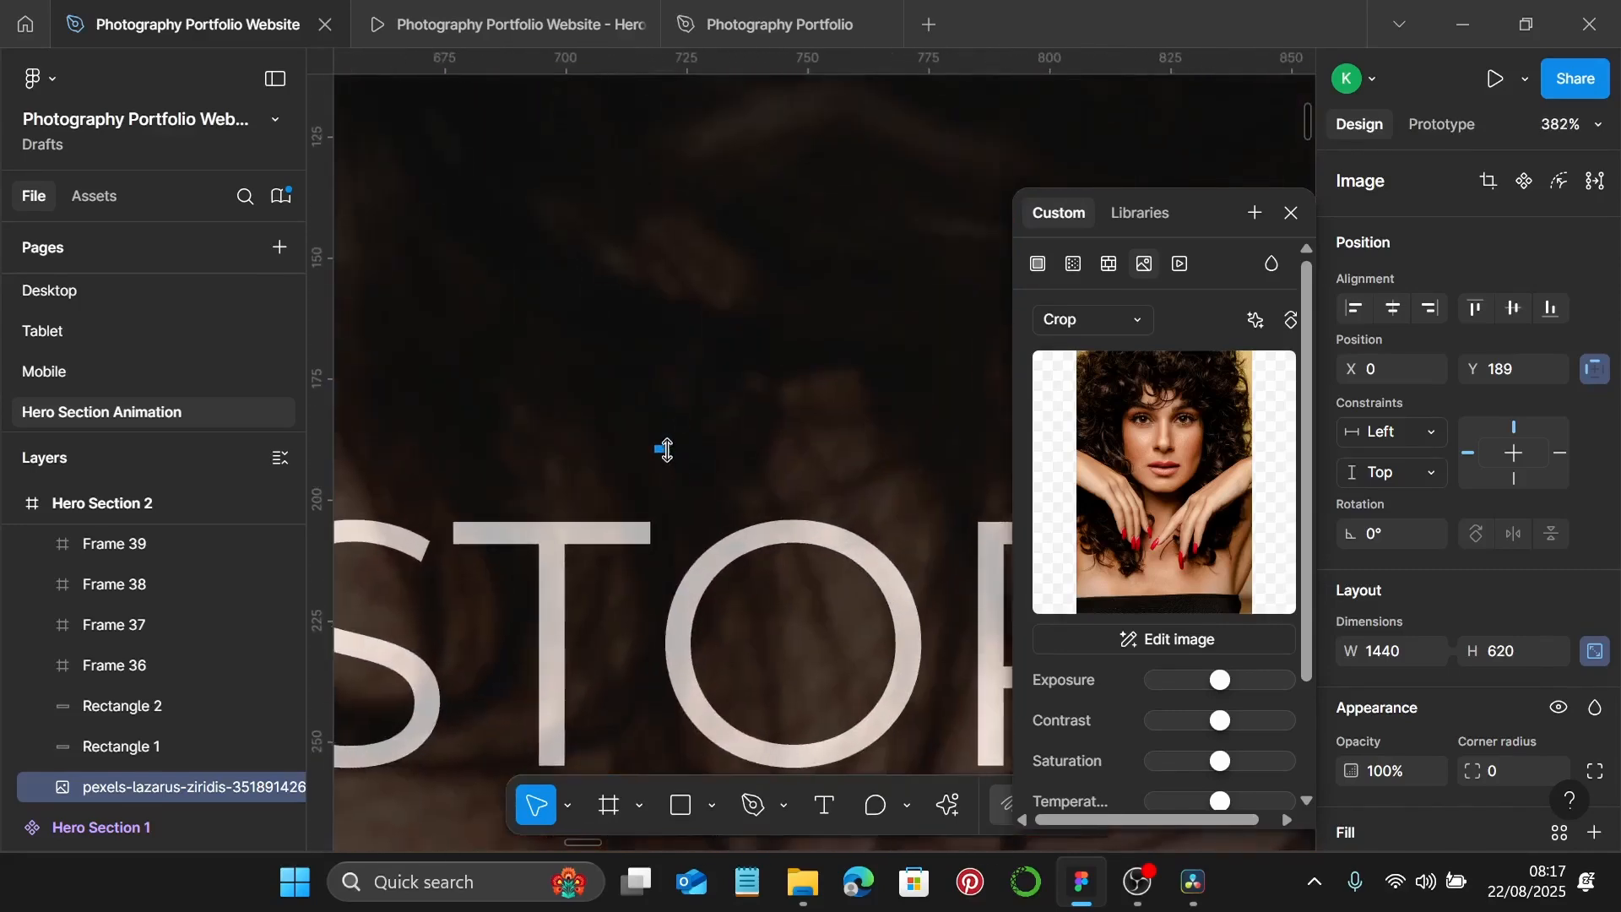
{"action": "left_click_drag", "start_coordinate": [671, 438], "coordinate": [671, 428]}
{"action": "scroll", "coordinate": [671, 421], "scroll_direction": "down", "scroll_amount": 10}
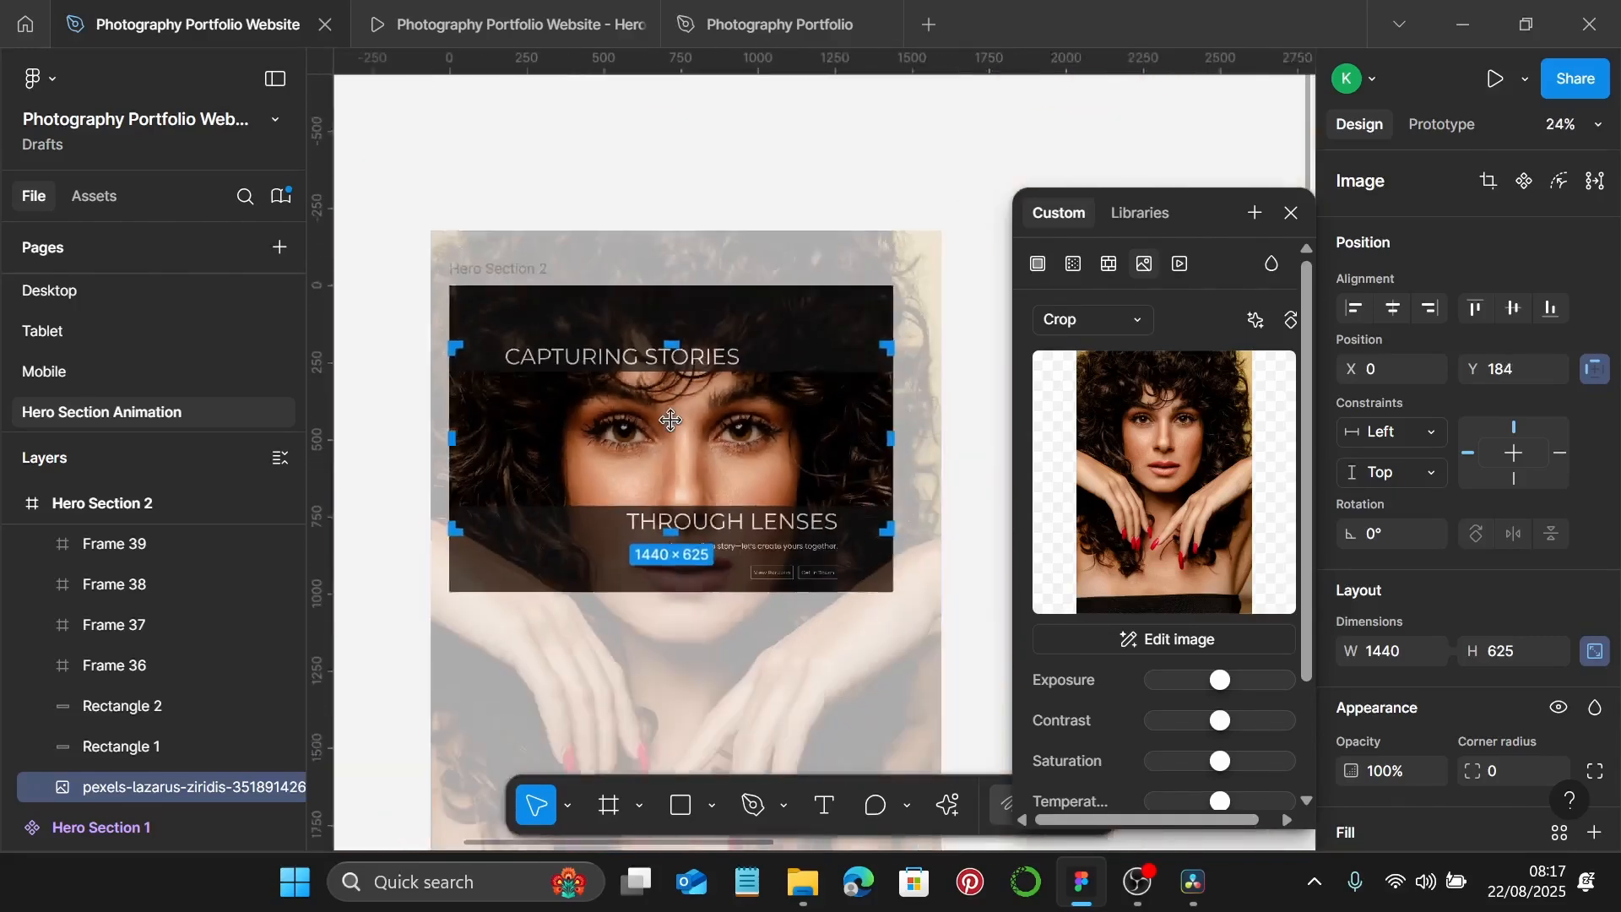
Shrink the portrait picture inside its Hero Section 2 crop and reposition it so the eyes sit in the visible band.
{"action": "scroll", "coordinate": [672, 420], "scroll_direction": "down", "scroll_amount": 1}
{"action": "left_click_drag", "start_coordinate": [937, 592], "coordinate": [890, 581]}
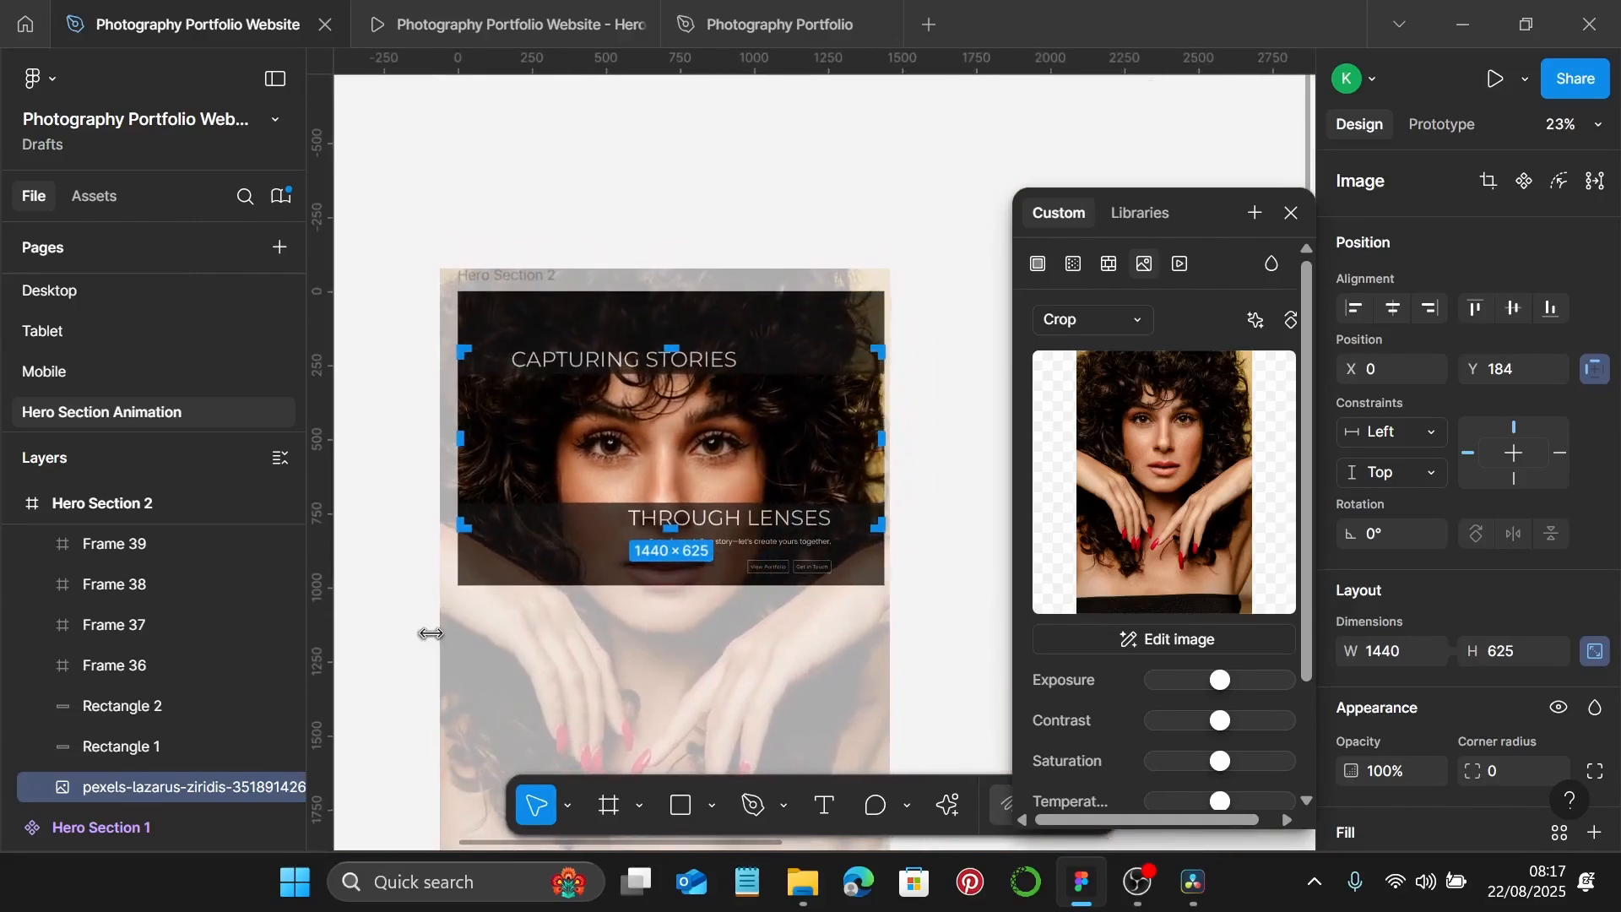
{"action": "left_click_drag", "start_coordinate": [436, 634], "coordinate": [456, 631]}
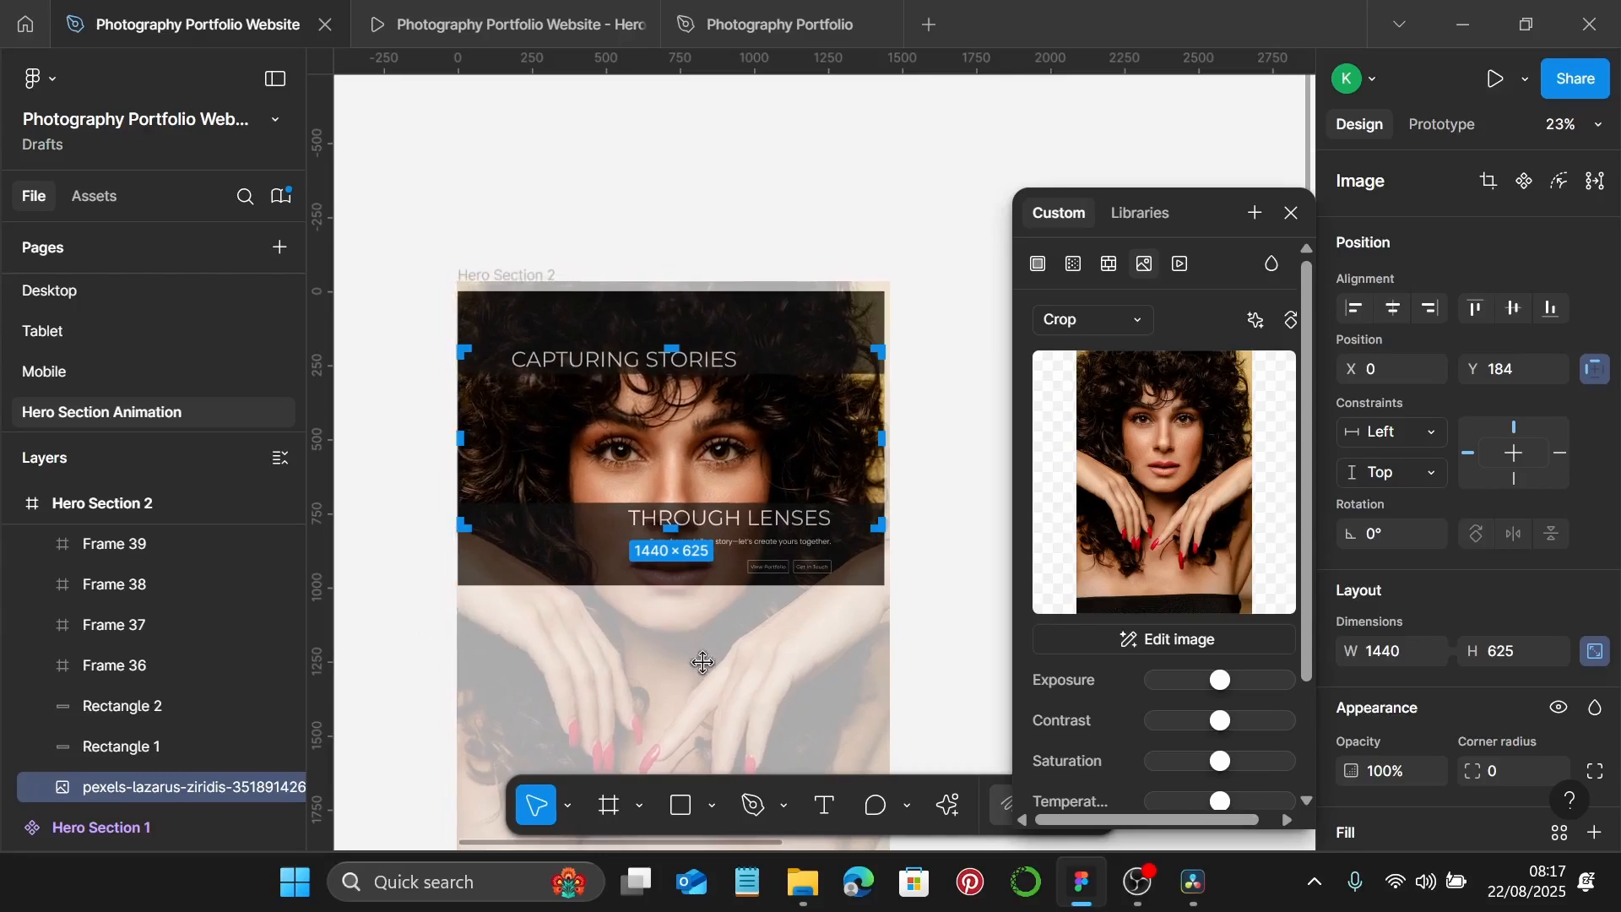
{"action": "left_click_drag", "start_coordinate": [703, 658], "coordinate": [705, 653]}
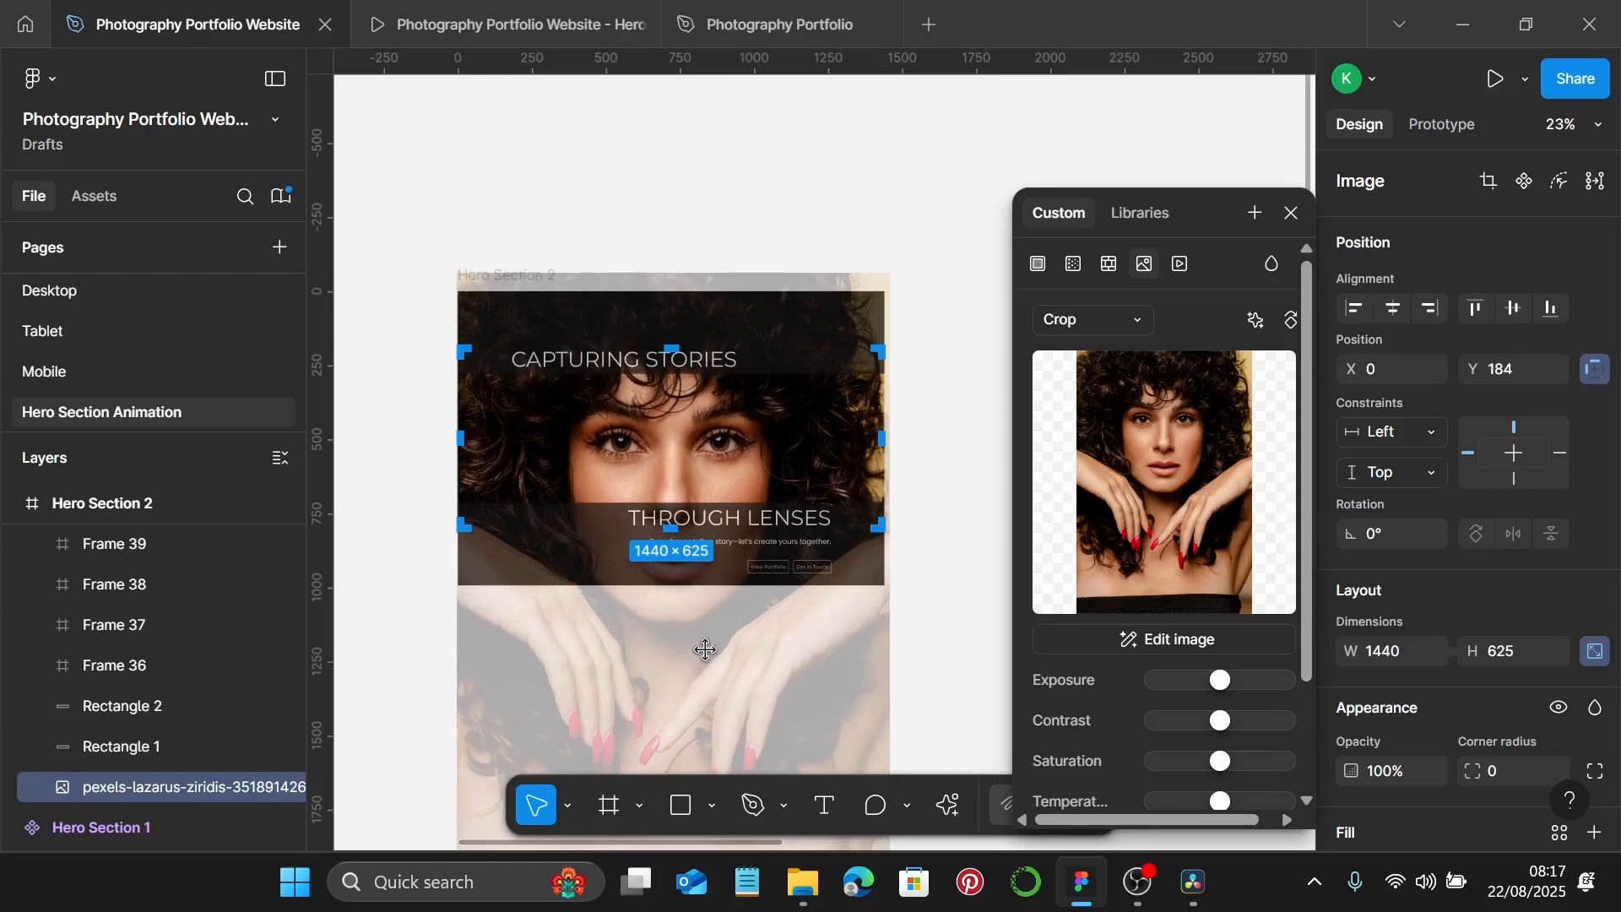
{"action": "key", "text": "Escape"}
{"action": "left_click", "coordinate": [1050, 569]}
Set the width of all five photos beside Hero Section 2 to 1440.
{"action": "scroll", "coordinate": [1025, 577], "scroll_direction": "down", "scroll_amount": 2}
{"action": "scroll", "coordinate": [1024, 578], "scroll_direction": "left", "scroll_amount": 2}
{"action": "scroll", "coordinate": [1024, 578], "scroll_direction": "down", "scroll_amount": 2}
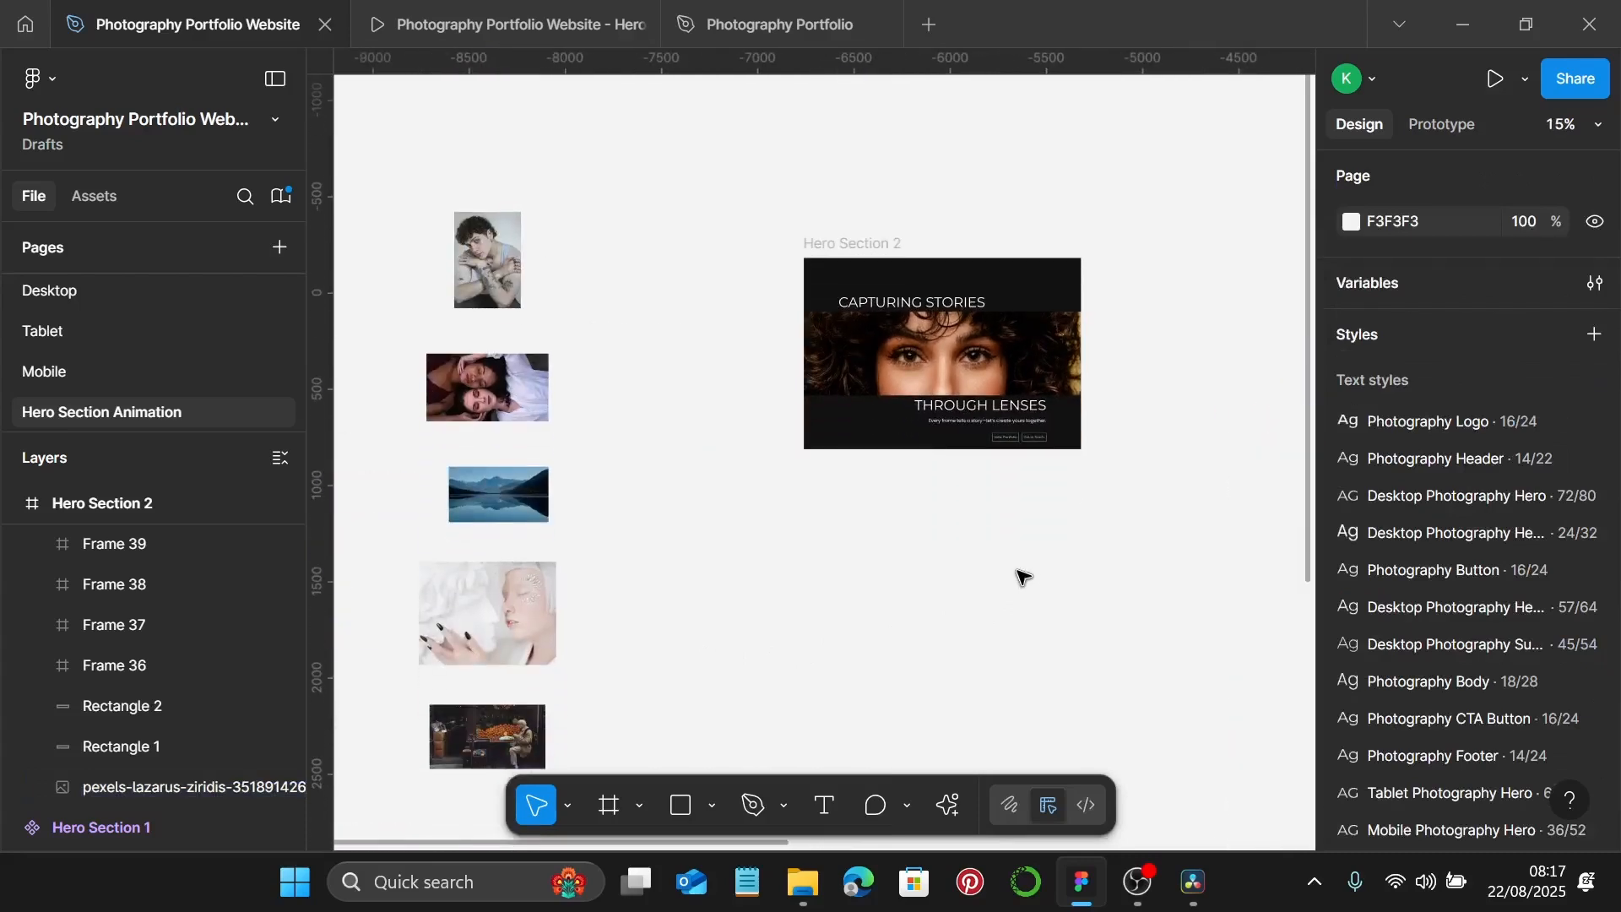
{"action": "scroll", "coordinate": [543, 315], "scroll_direction": "left", "scroll_amount": 2}
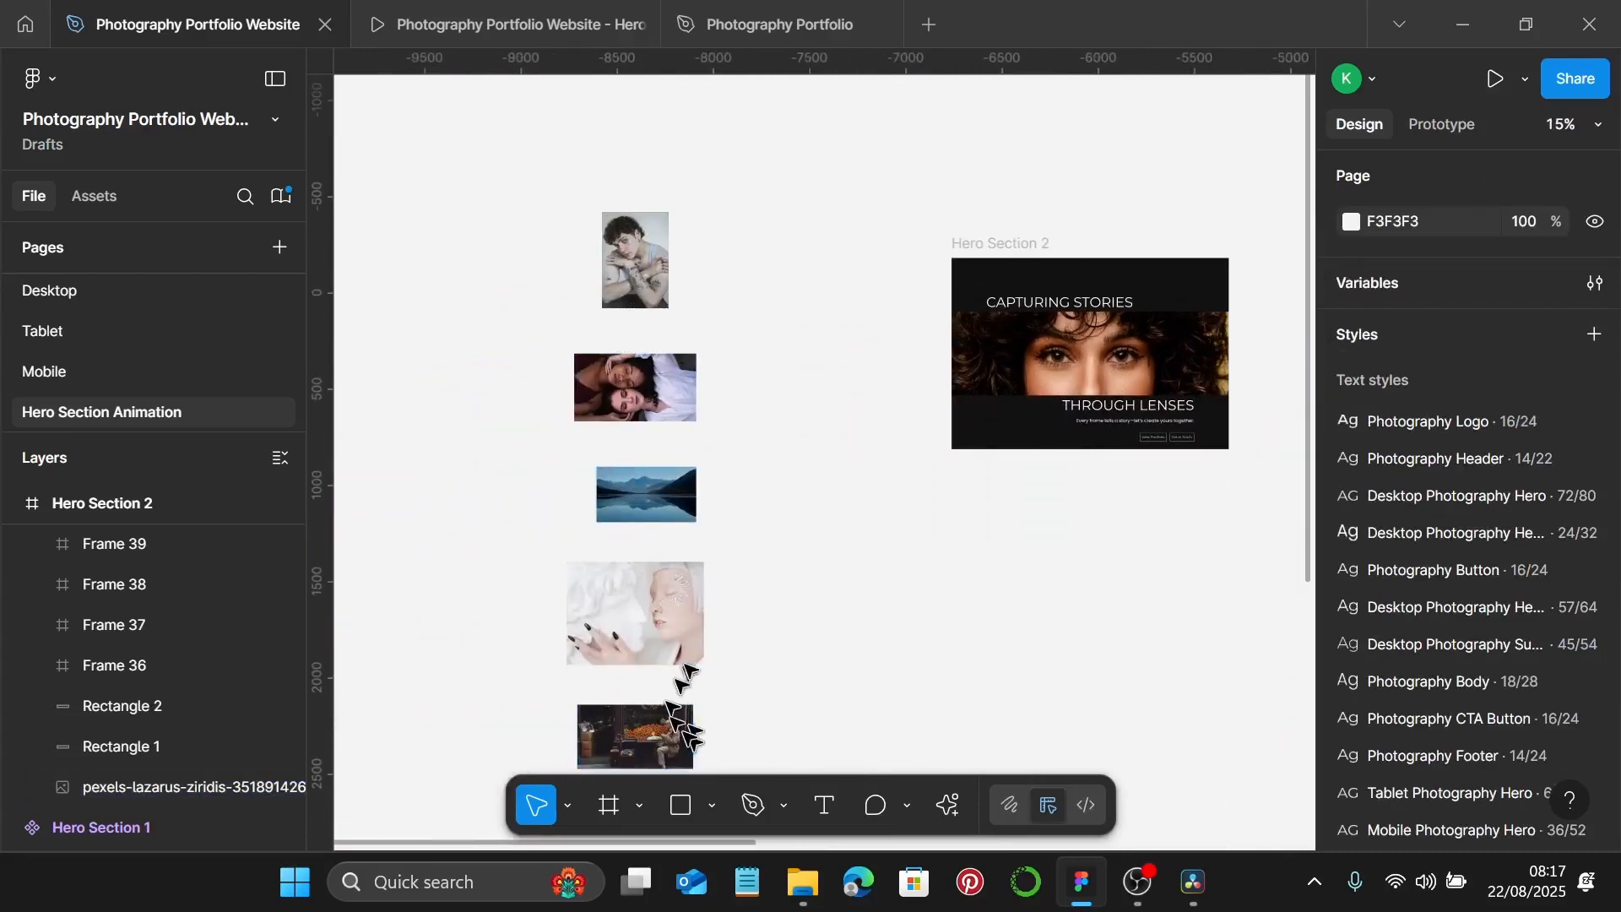
{"action": "scroll", "coordinate": [682, 680], "scroll_direction": "down", "scroll_amount": 1}
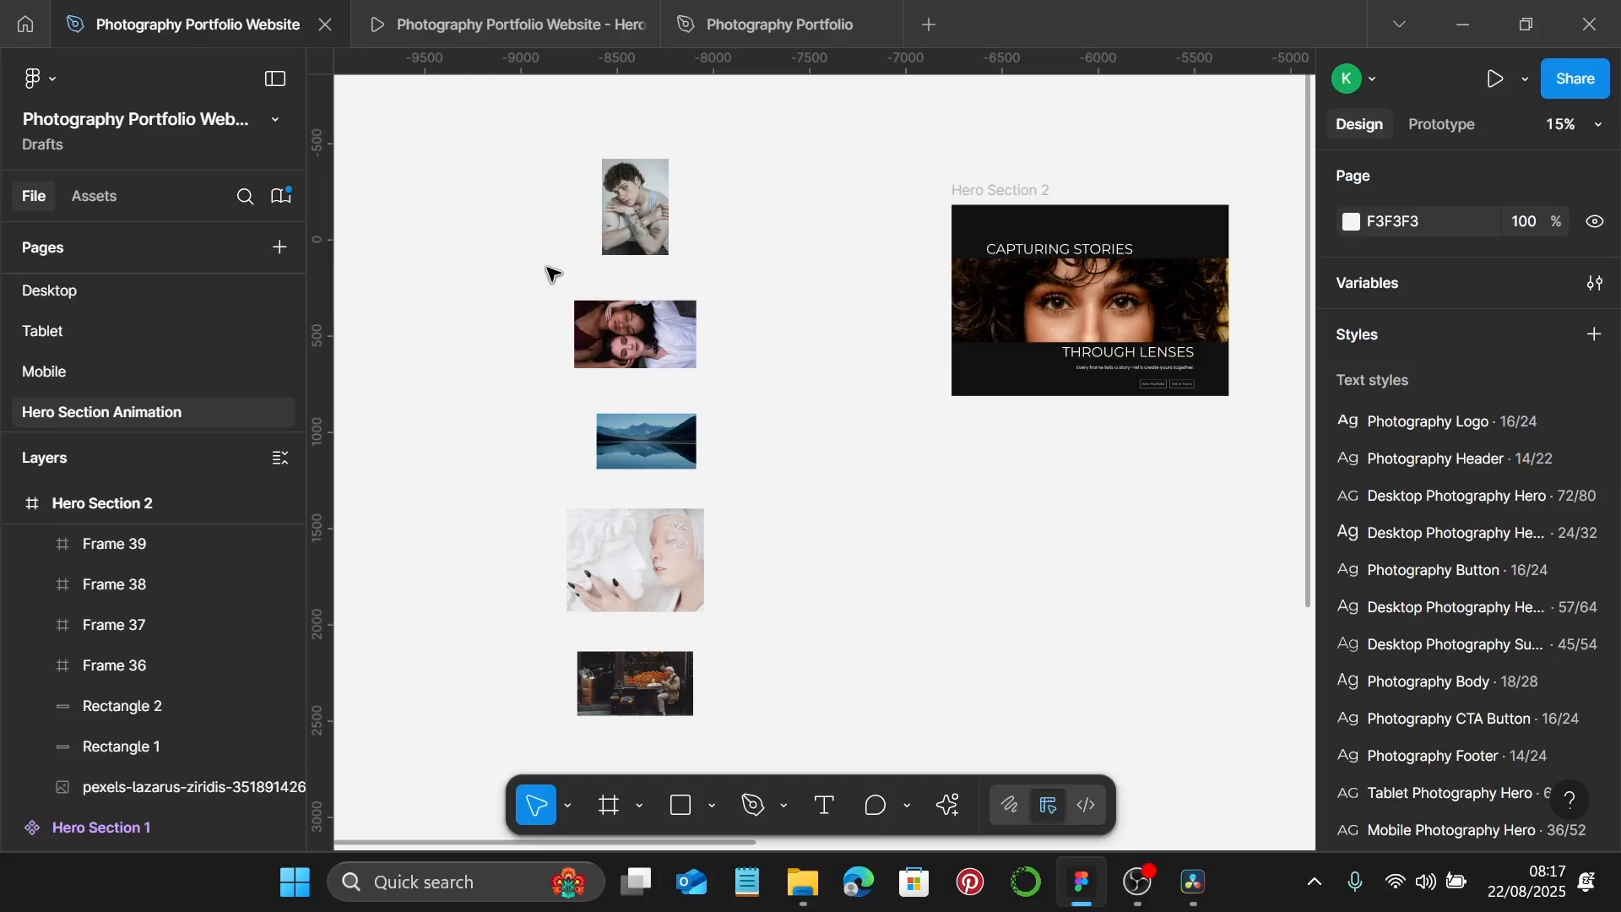
{"action": "left_click_drag", "start_coordinate": [422, 137], "coordinate": [899, 672]}
{"action": "scroll", "coordinate": [900, 672], "scroll_direction": "up", "scroll_amount": 4}
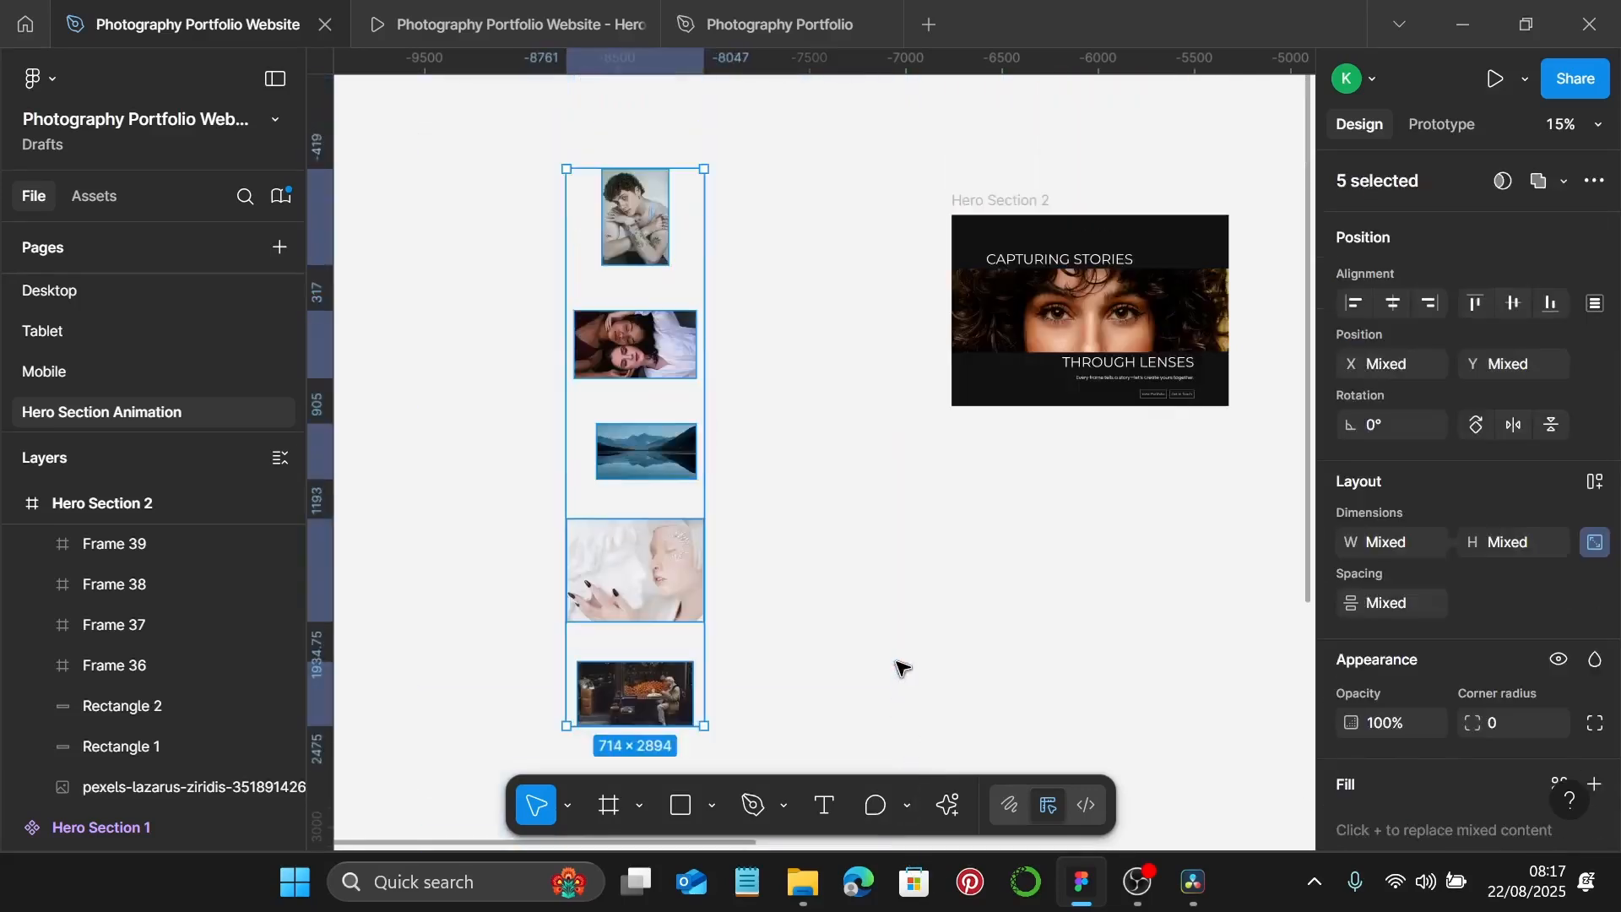
{"action": "left_click", "coordinate": [1406, 550]}
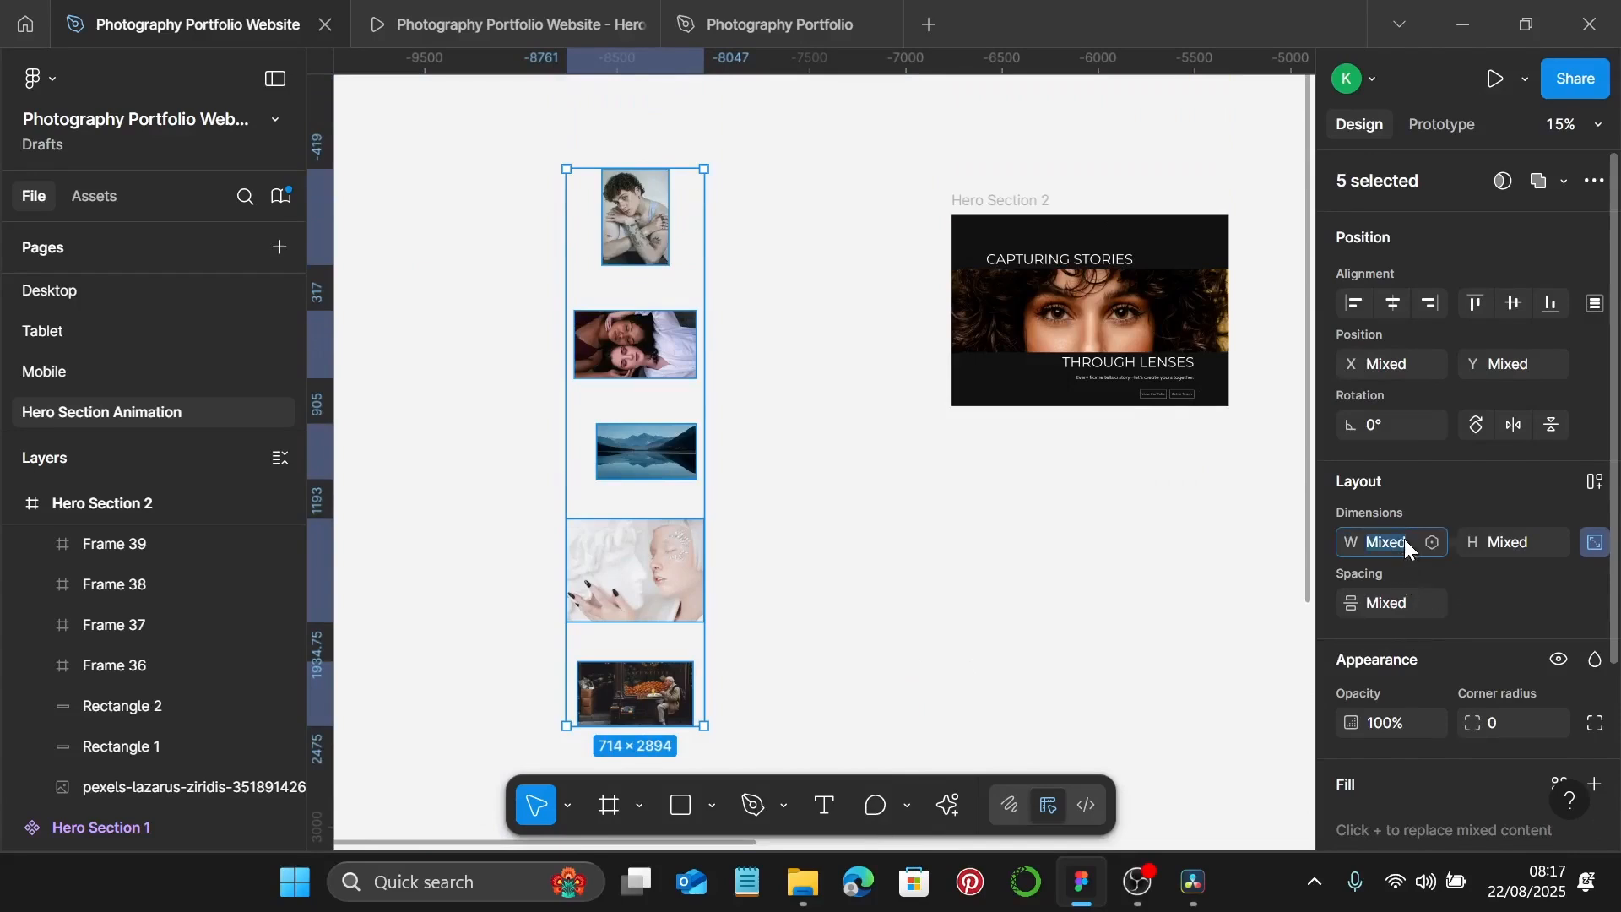
{"action": "type", "text": "1440"}
{"action": "key", "text": "Return"}
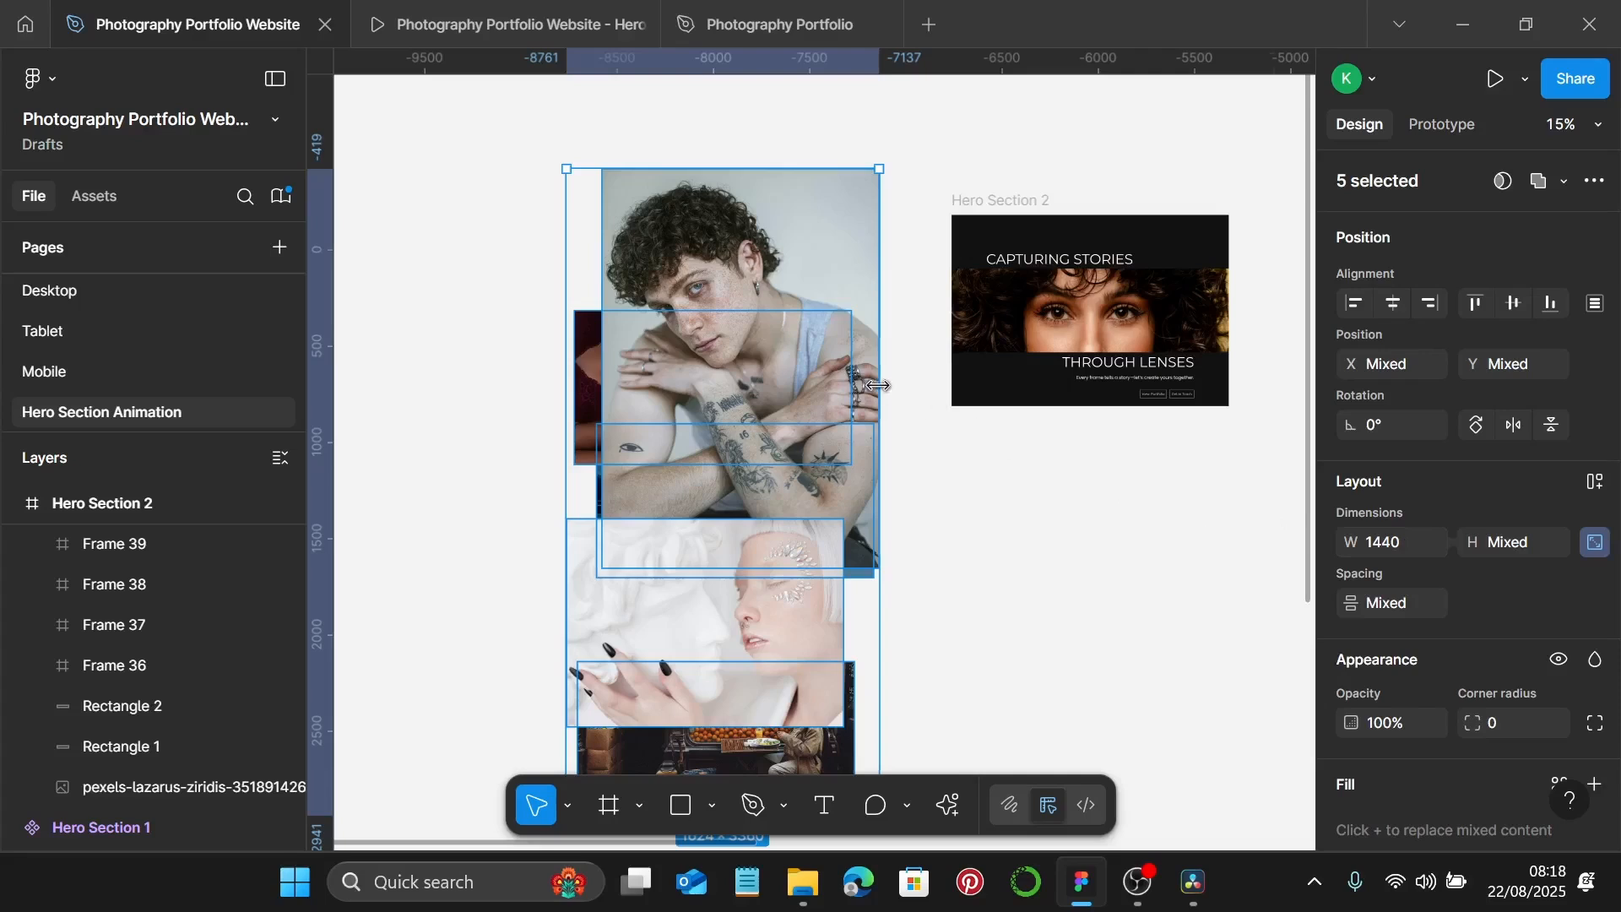
{"action": "scroll", "coordinate": [878, 386], "scroll_direction": "down", "scroll_amount": 1}
{"action": "scroll", "coordinate": [878, 386], "scroll_direction": "up", "scroll_amount": 1}
Separate the curly-haired man's portrait, the two women's photo and the three lower photos vertically so they stop overlapping one another.
{"action": "left_click", "coordinate": [778, 307]}
{"action": "left_click_drag", "start_coordinate": [773, 342], "coordinate": [750, 128]}
{"action": "scroll", "coordinate": [762, 264], "scroll_direction": "down", "scroll_amount": 3}
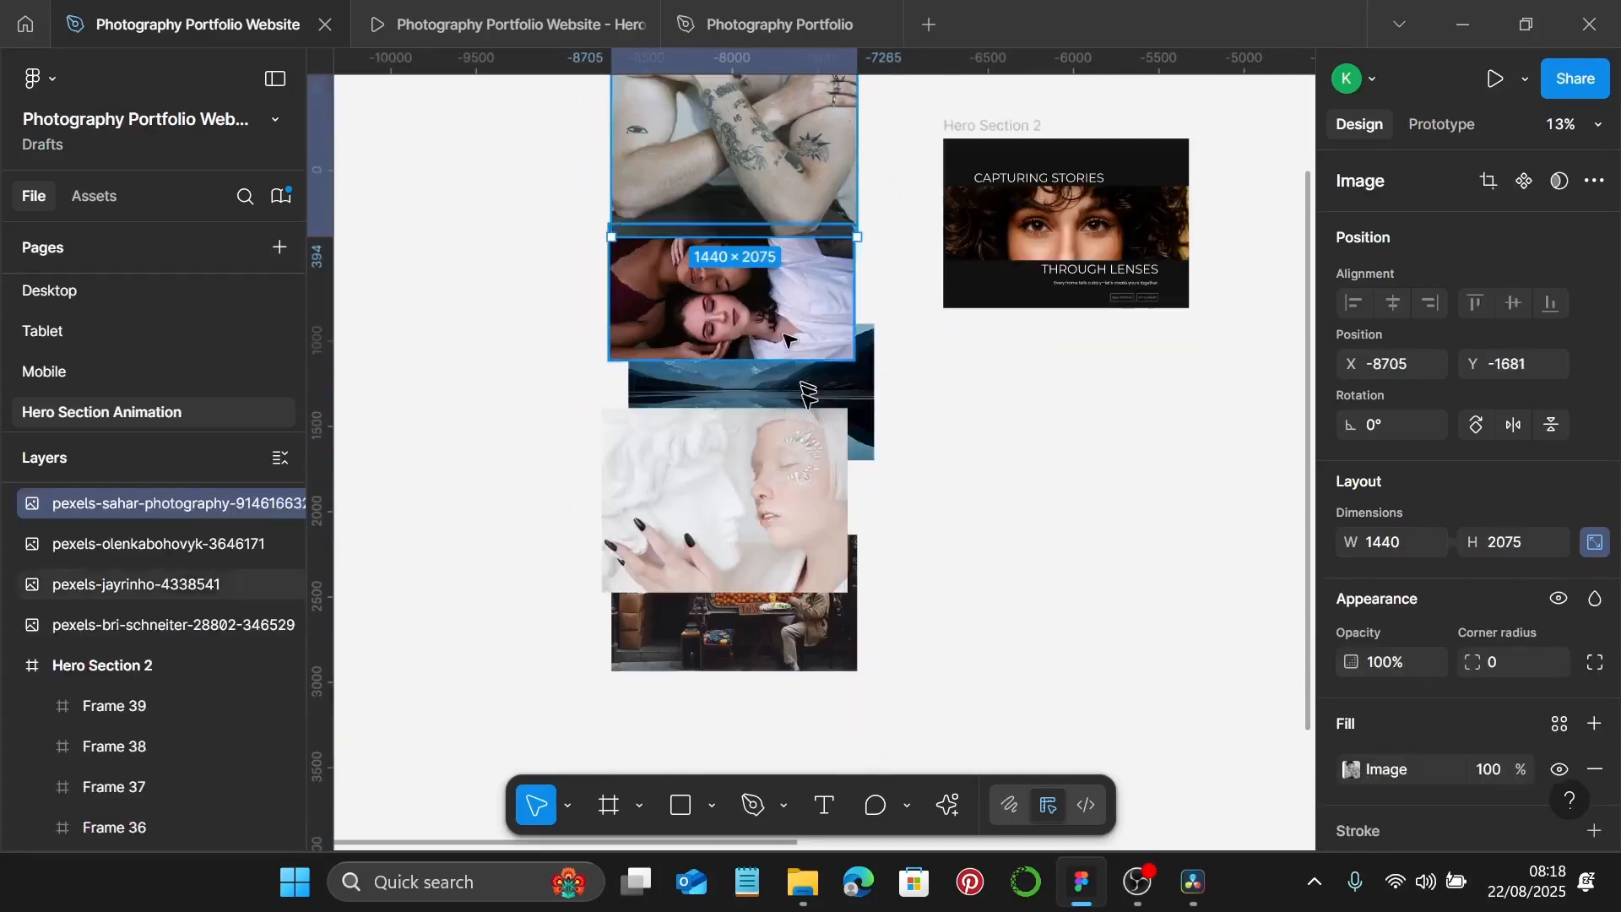
{"action": "left_click", "coordinate": [765, 608], "text": "shift"}
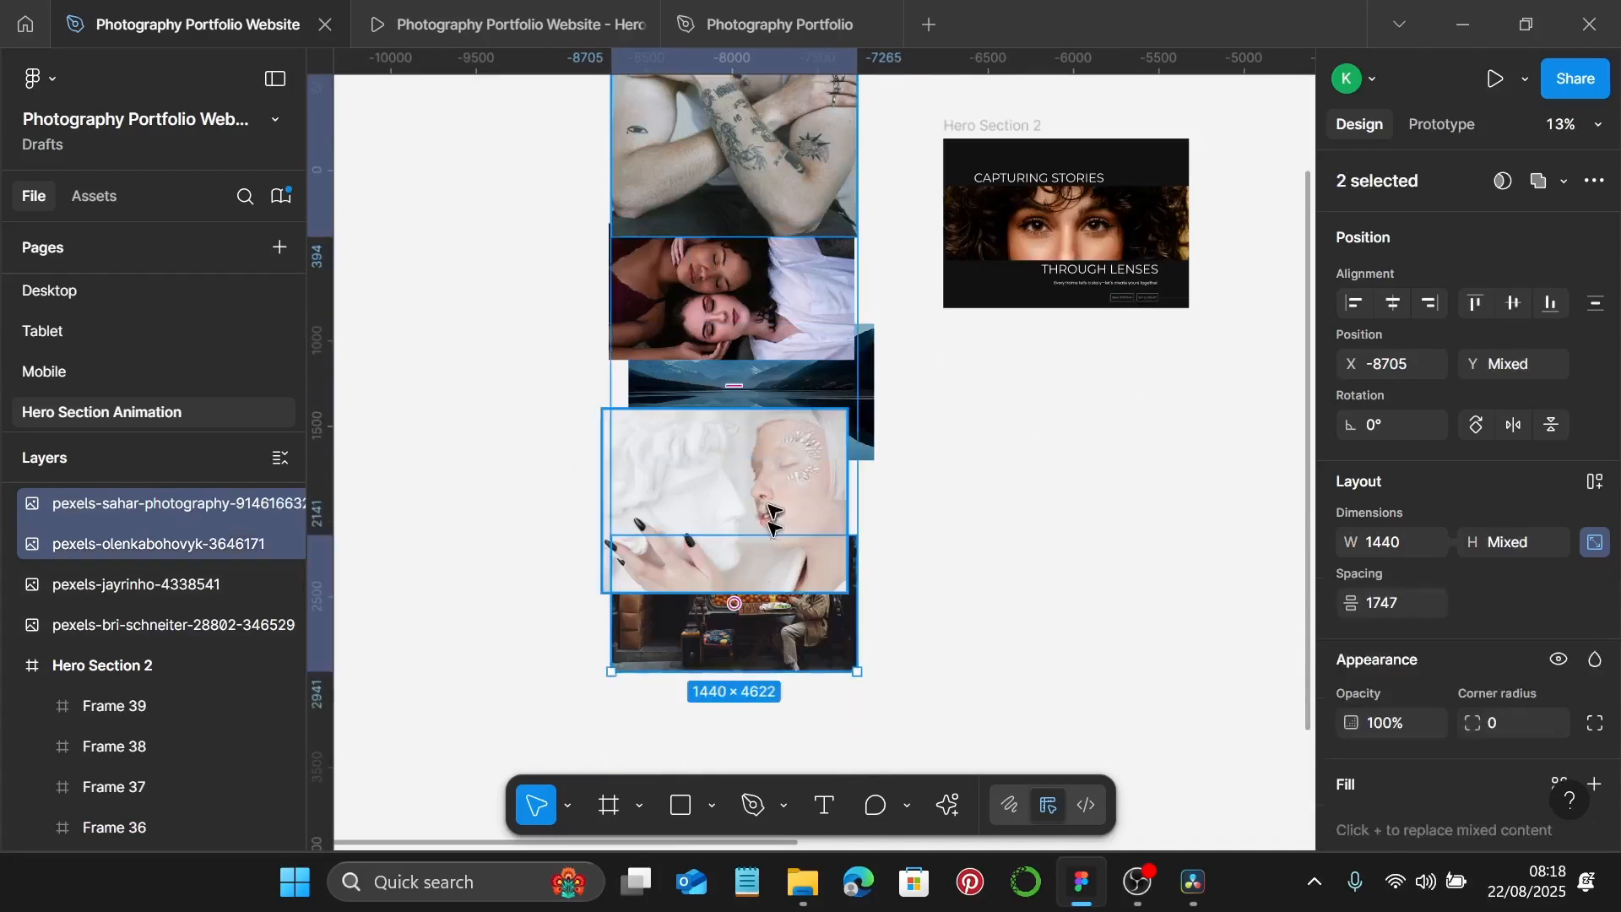
{"action": "left_click", "coordinate": [767, 507], "text": "shift"}
{"action": "left_click", "coordinate": [836, 380]}
{"action": "left_click", "coordinate": [759, 498], "text": "shift"}
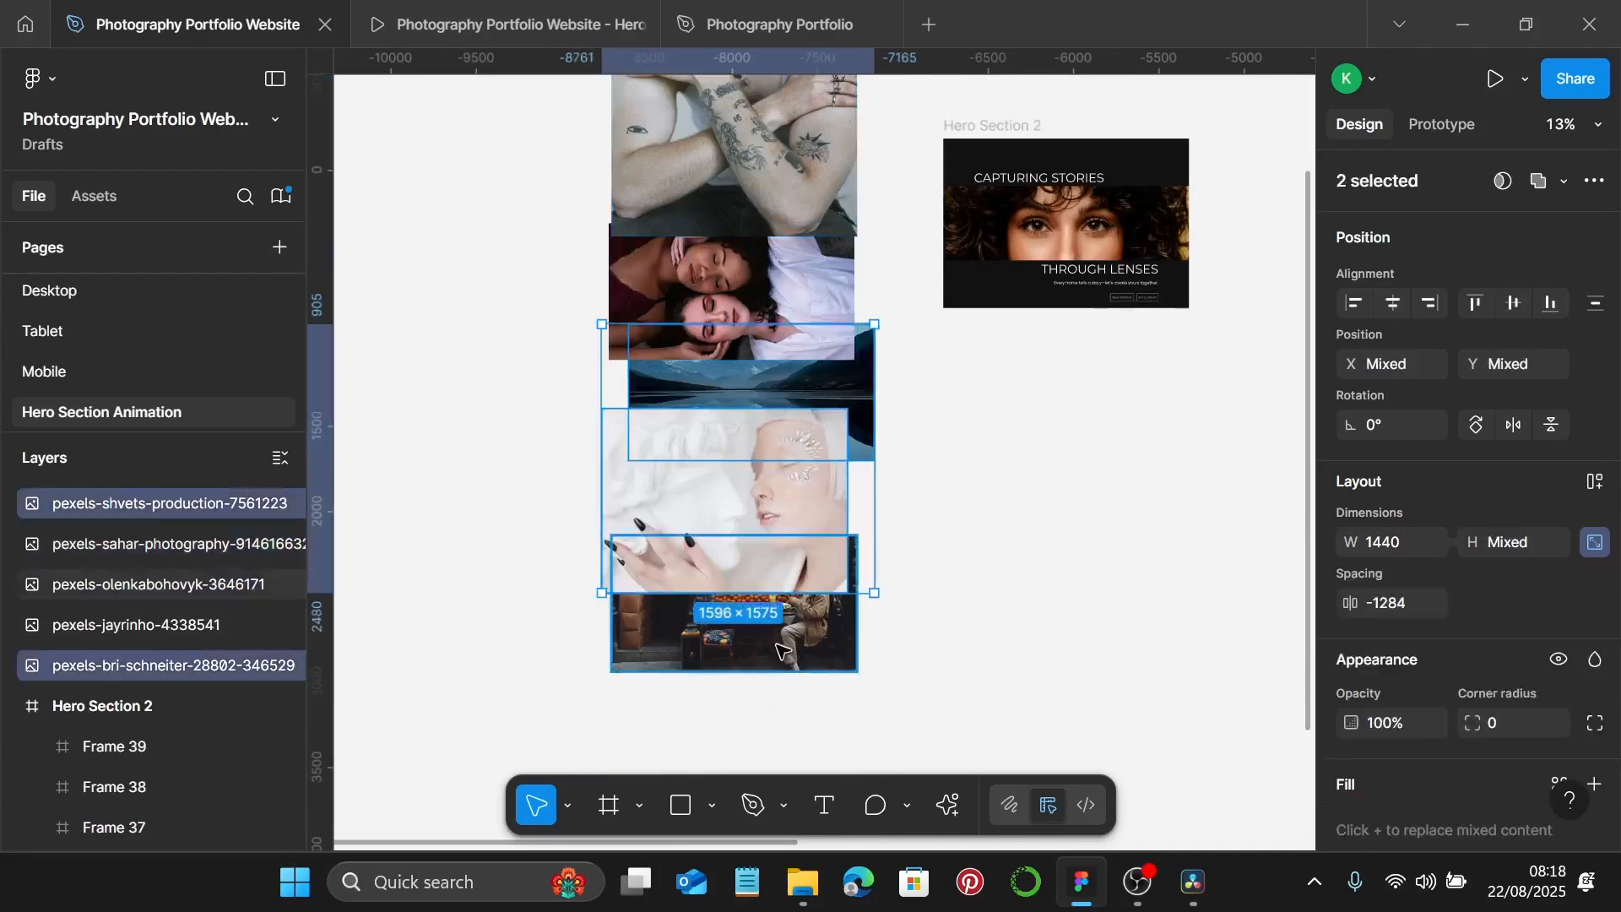
{"action": "left_click", "coordinate": [785, 654], "text": "shift"}
{"action": "left_click_drag", "start_coordinate": [800, 536], "coordinate": [801, 627]}
{"action": "left_click", "coordinate": [781, 357]}
{"action": "left_click_drag", "start_coordinate": [781, 357], "coordinate": [783, 372]}
Crop the curly-haired man's portrait from its top and bottom edges to 1440 × 625.
{"action": "scroll", "coordinate": [790, 363], "scroll_direction": "up", "scroll_amount": 6}
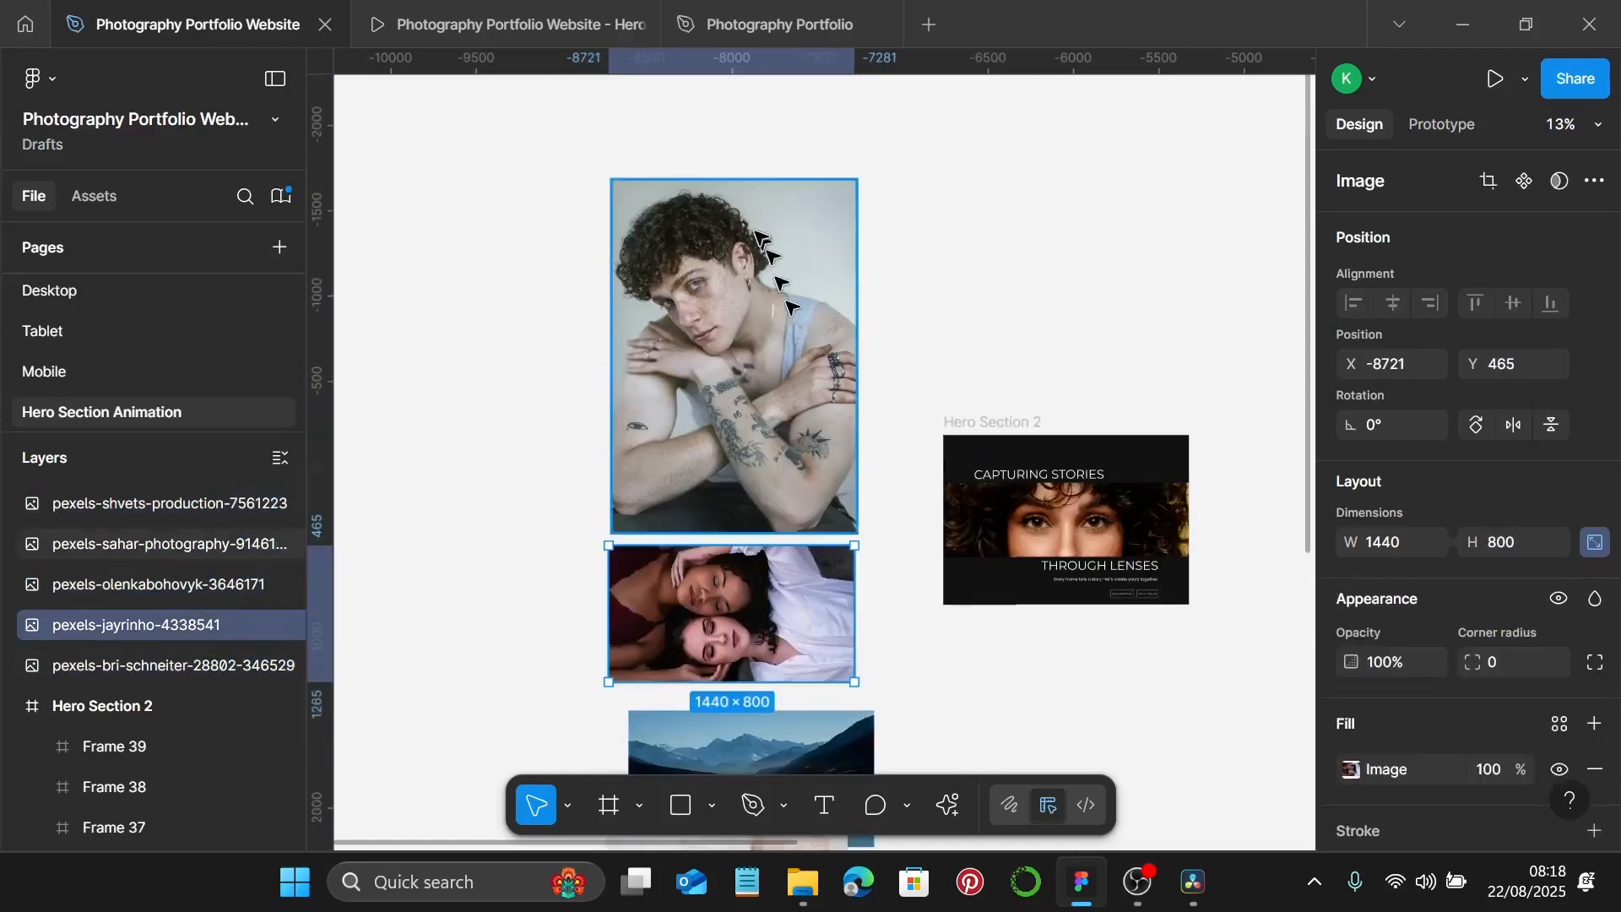
{"action": "scroll", "coordinate": [752, 253], "scroll_direction": "up", "scroll_amount": 4}
{"action": "double_click", "coordinate": [720, 320]}
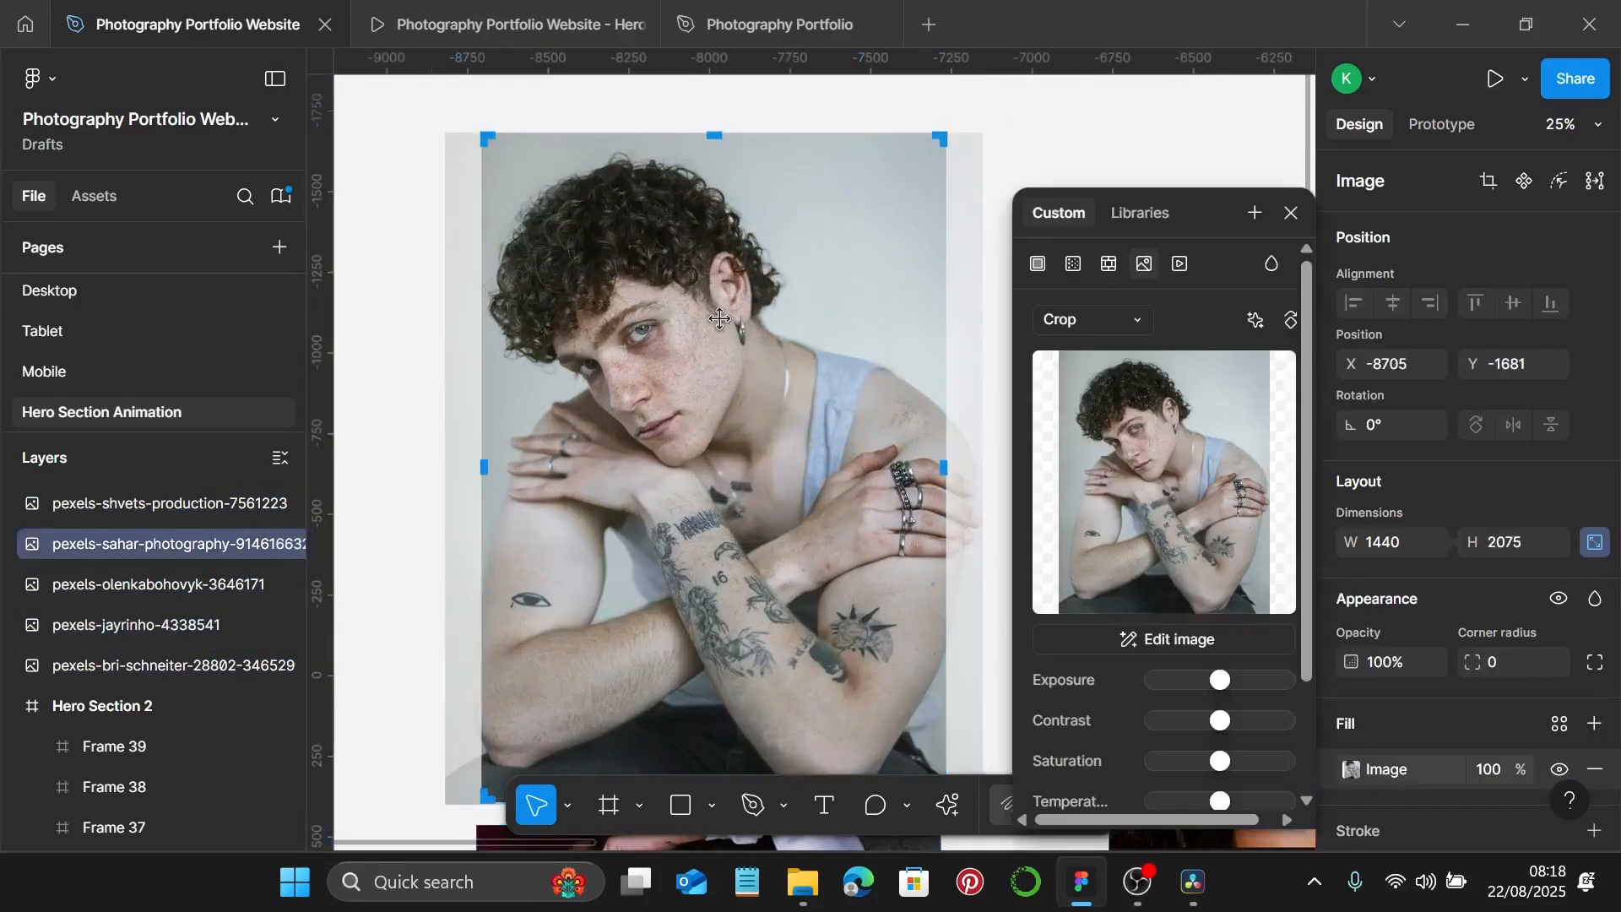
{"action": "left_click_drag", "start_coordinate": [716, 135], "coordinate": [711, 181]}
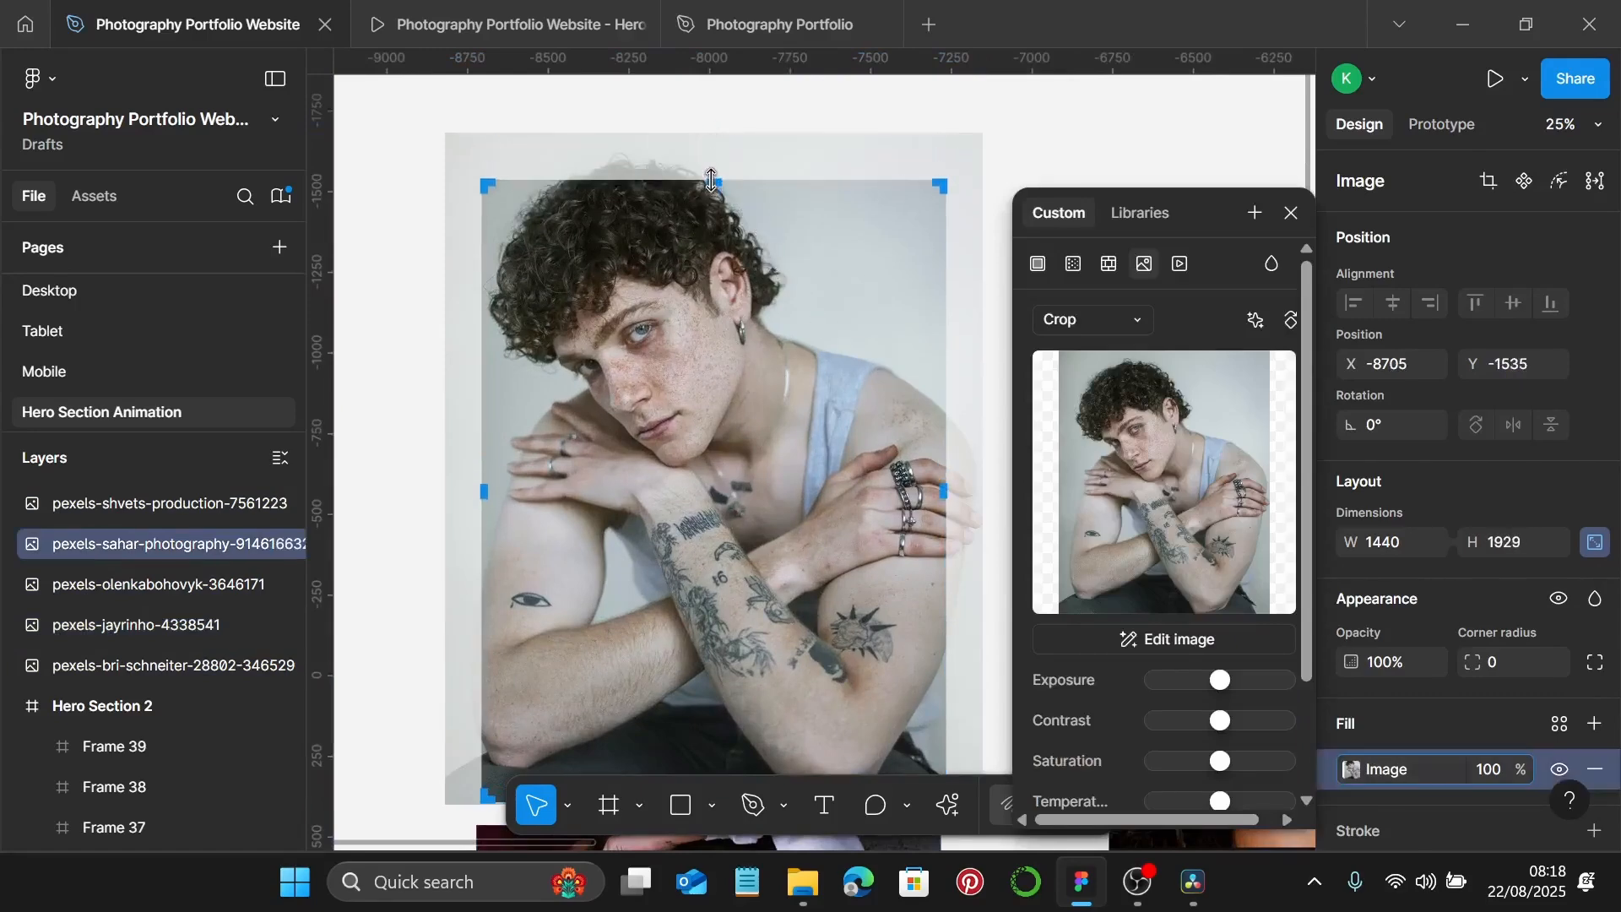
{"action": "scroll", "coordinate": [727, 221], "scroll_direction": "down", "scroll_amount": 5}
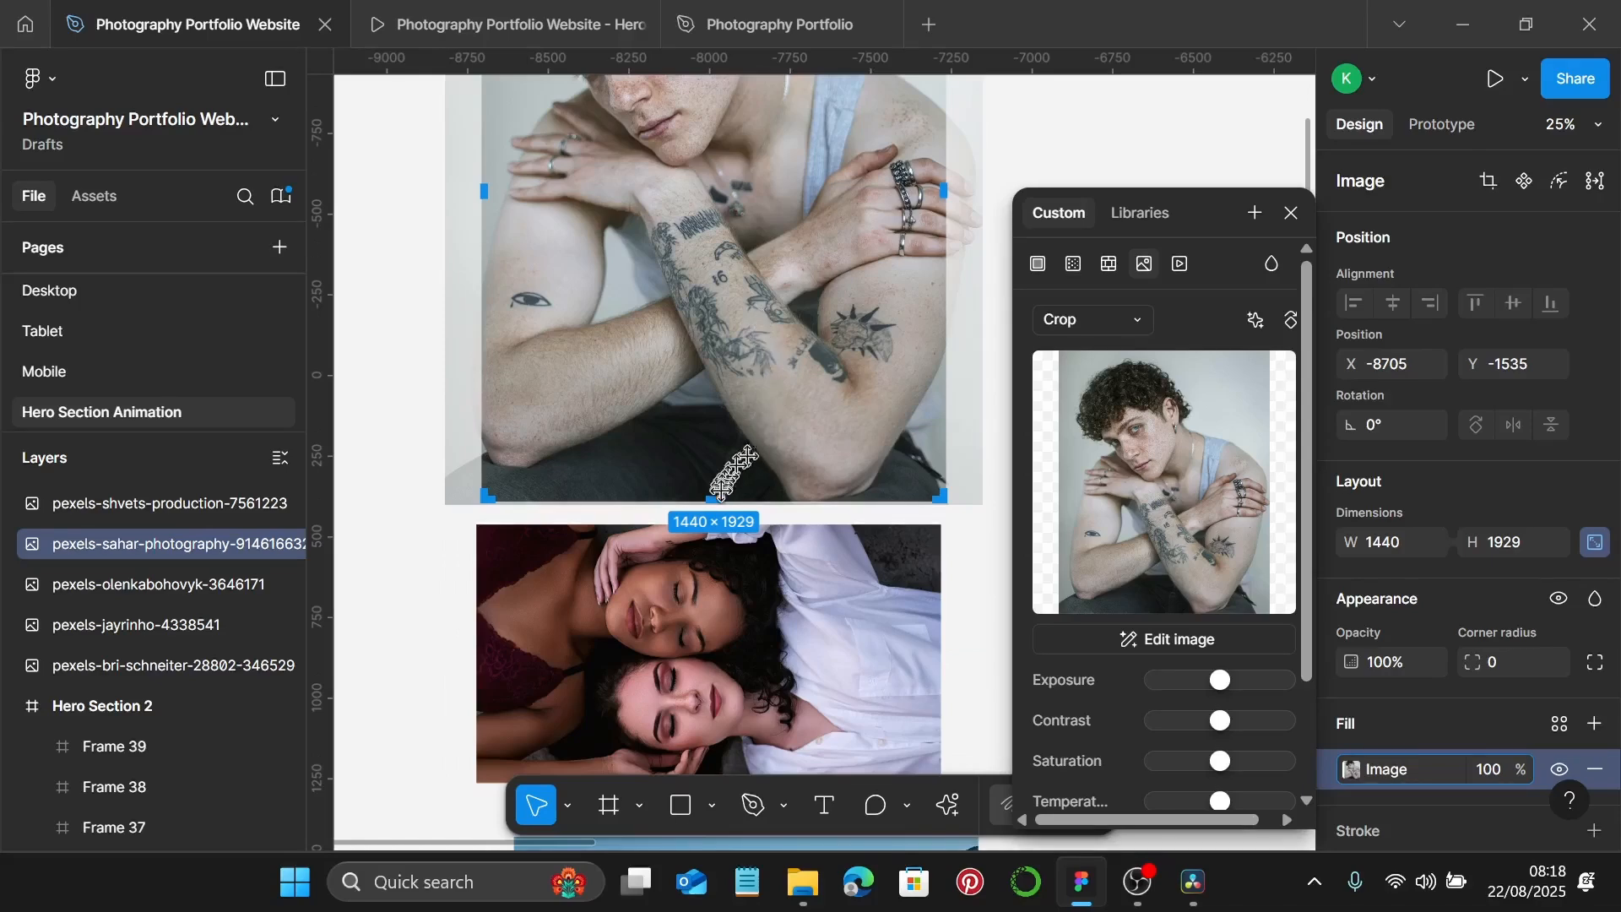
{"action": "left_click_drag", "start_coordinate": [717, 498], "coordinate": [717, 208]}
{"action": "scroll", "coordinate": [718, 228], "scroll_direction": "up", "scroll_amount": 5}
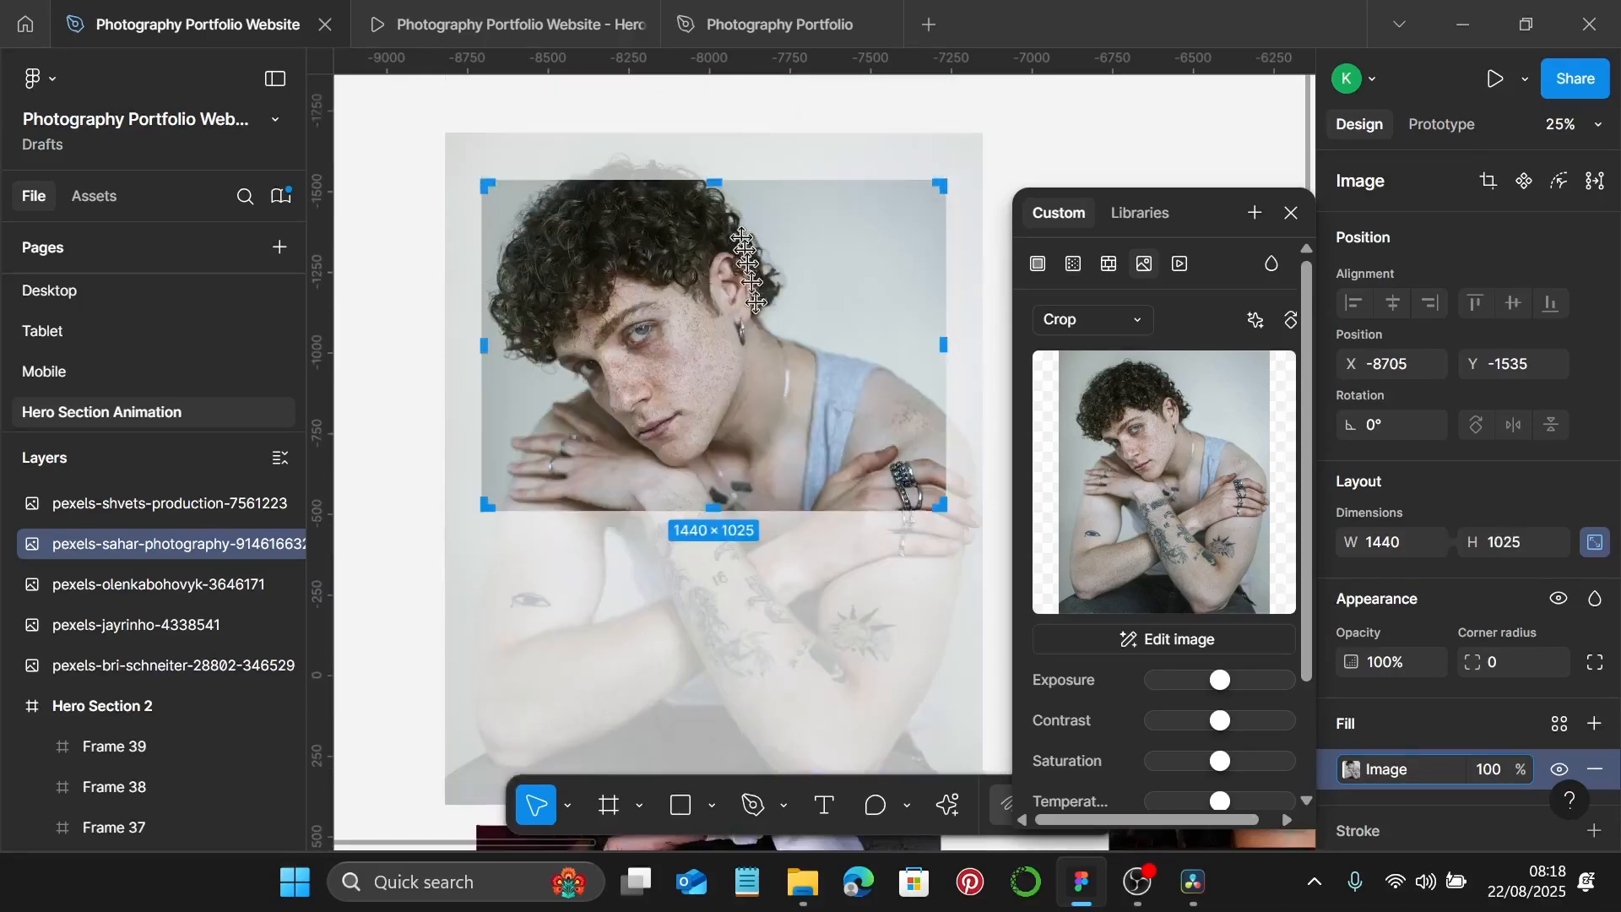
{"action": "left_click_drag", "start_coordinate": [725, 498], "coordinate": [659, 309]}
{"action": "scroll", "coordinate": [729, 397], "scroll_direction": "up", "scroll_amount": 5}
{"action": "scroll", "coordinate": [659, 311], "scroll_direction": "down", "scroll_amount": 5}
{"action": "scroll", "coordinate": [659, 311], "scroll_direction": "down", "scroll_amount": 3}
{"action": "scroll", "coordinate": [663, 313], "scroll_direction": "up", "scroll_amount": 1}
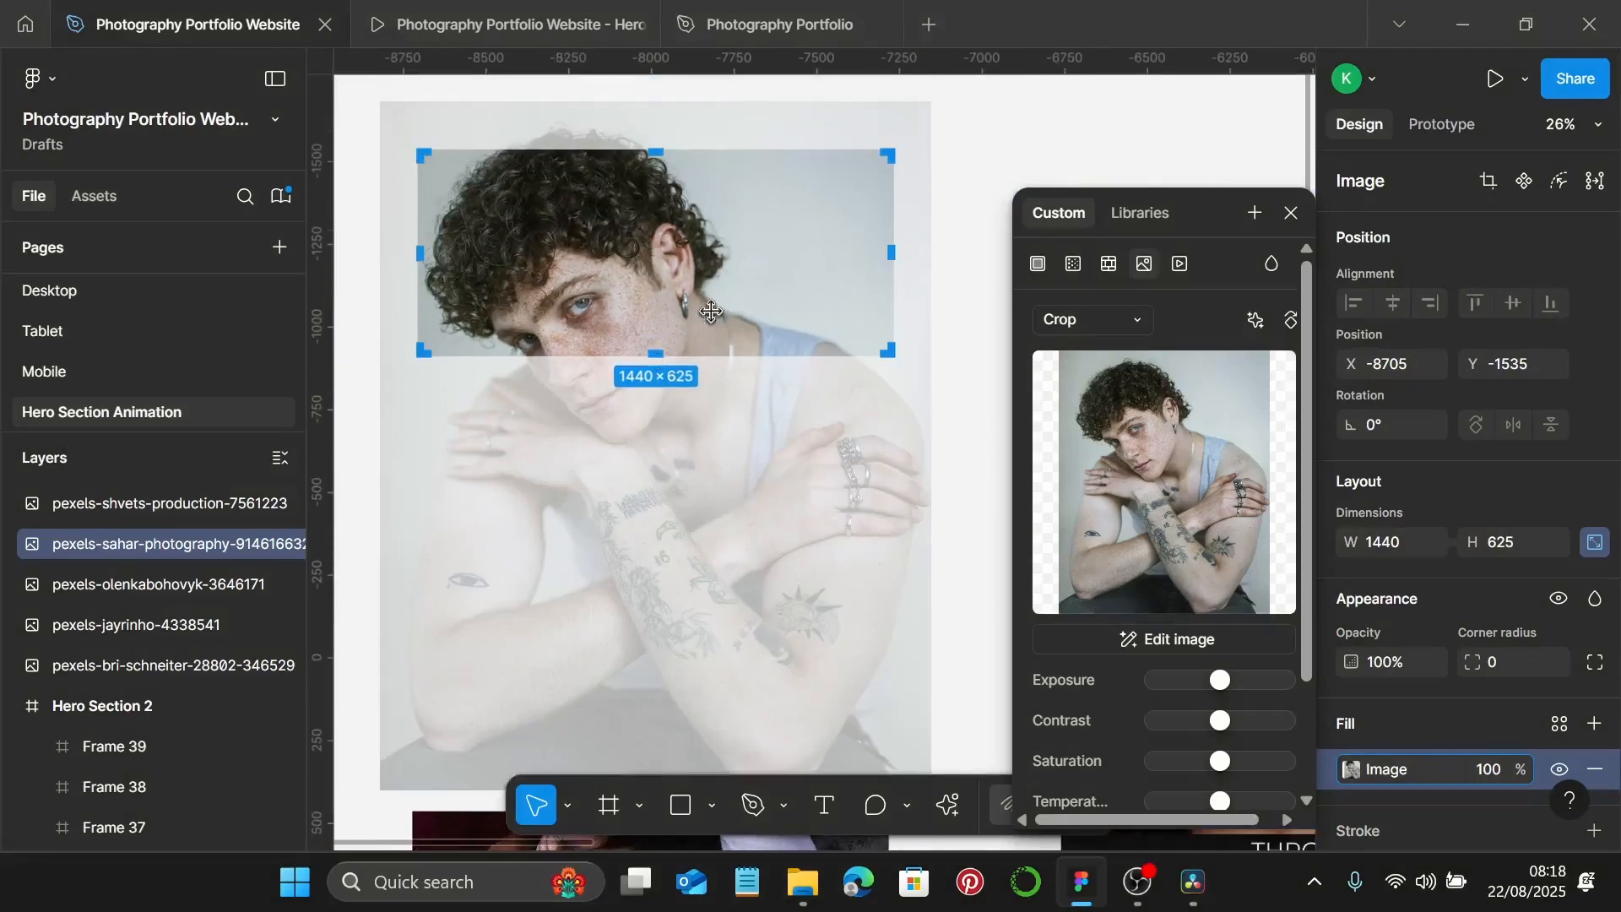
Shift the curly-haired man's photo up within its crop area and scale it down to nearly the crop's width.
{"action": "left_click_drag", "start_coordinate": [711, 309], "coordinate": [719, 278]}
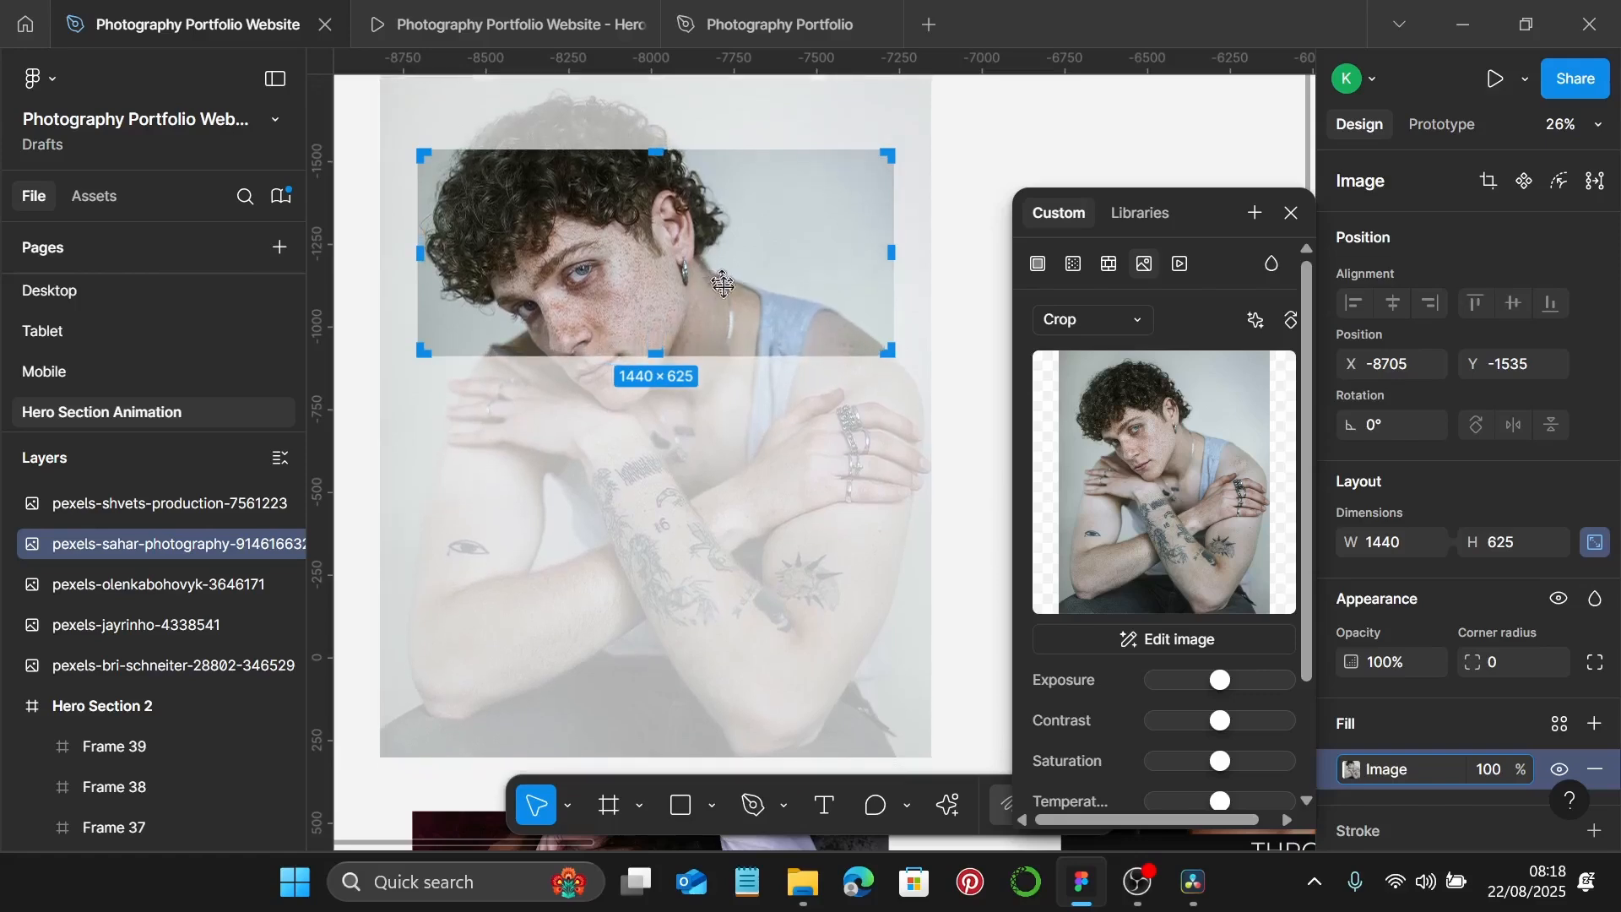
{"action": "left_click_drag", "start_coordinate": [931, 451], "coordinate": [897, 463]}
{"action": "left_click_drag", "start_coordinate": [381, 474], "coordinate": [411, 467]}
{"action": "left_click_drag", "start_coordinate": [650, 284], "coordinate": [1441, 886]}
{"action": "key", "text": "ctrl+z"}
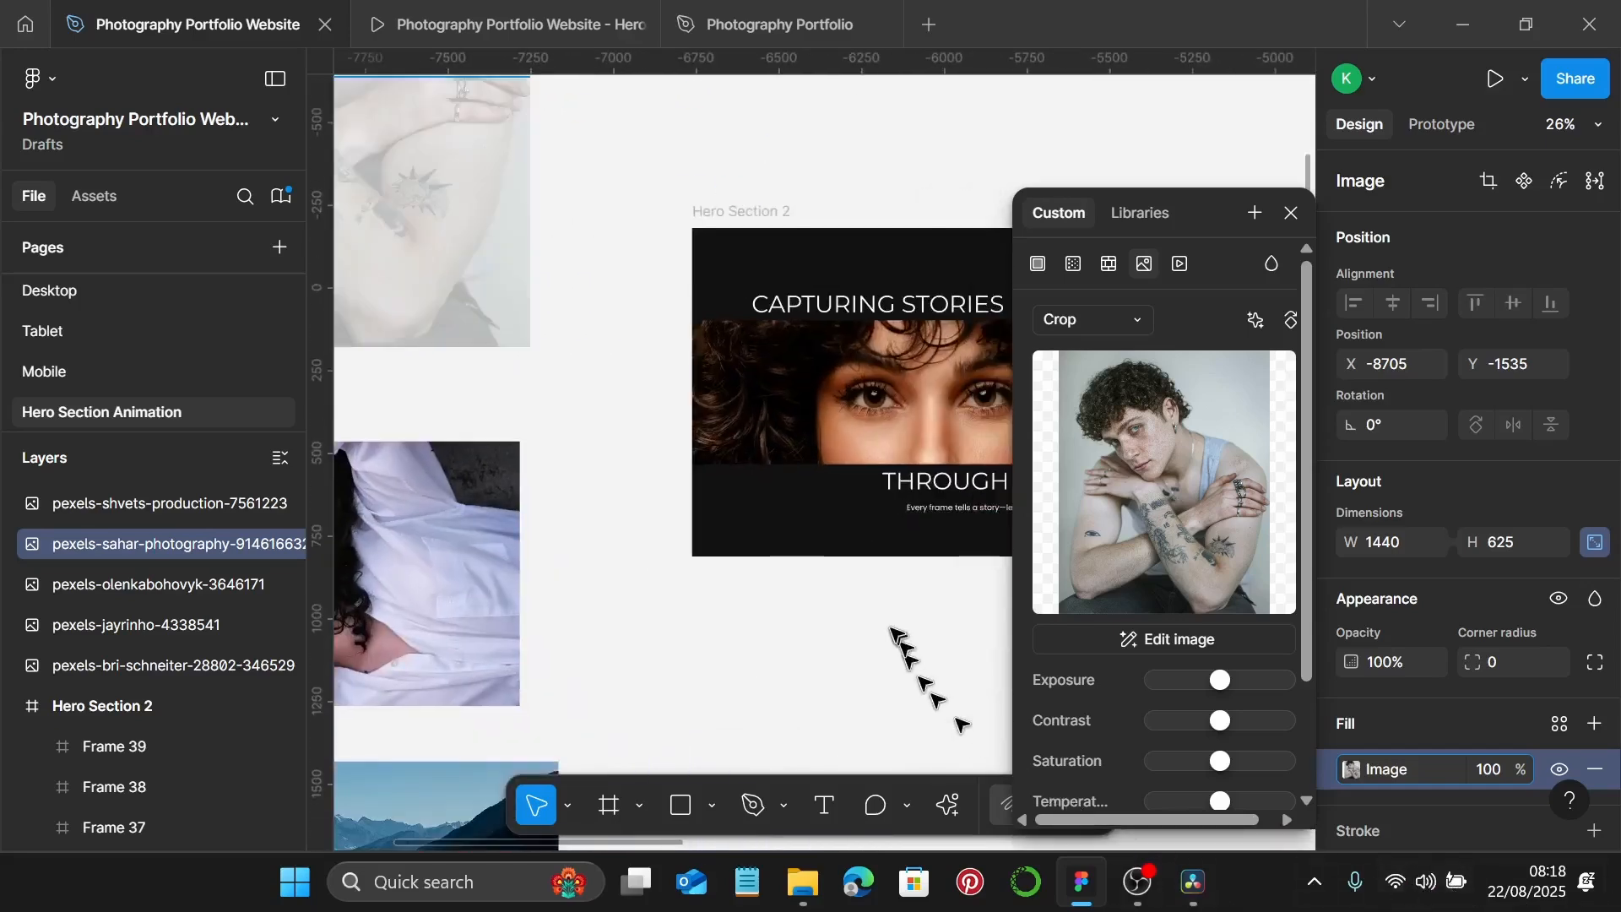
Nudge the curly-haired man's photo slightly higher within its crop area and finish cropping.
{"action": "scroll", "coordinate": [819, 565], "scroll_direction": "down", "scroll_amount": 3}
{"action": "scroll", "coordinate": [803, 540], "scroll_direction": "up", "scroll_amount": 3}
{"action": "scroll", "coordinate": [534, 461], "scroll_direction": "left", "scroll_amount": 2}
{"action": "scroll", "coordinate": [530, 465], "scroll_direction": "up", "scroll_amount": 5}
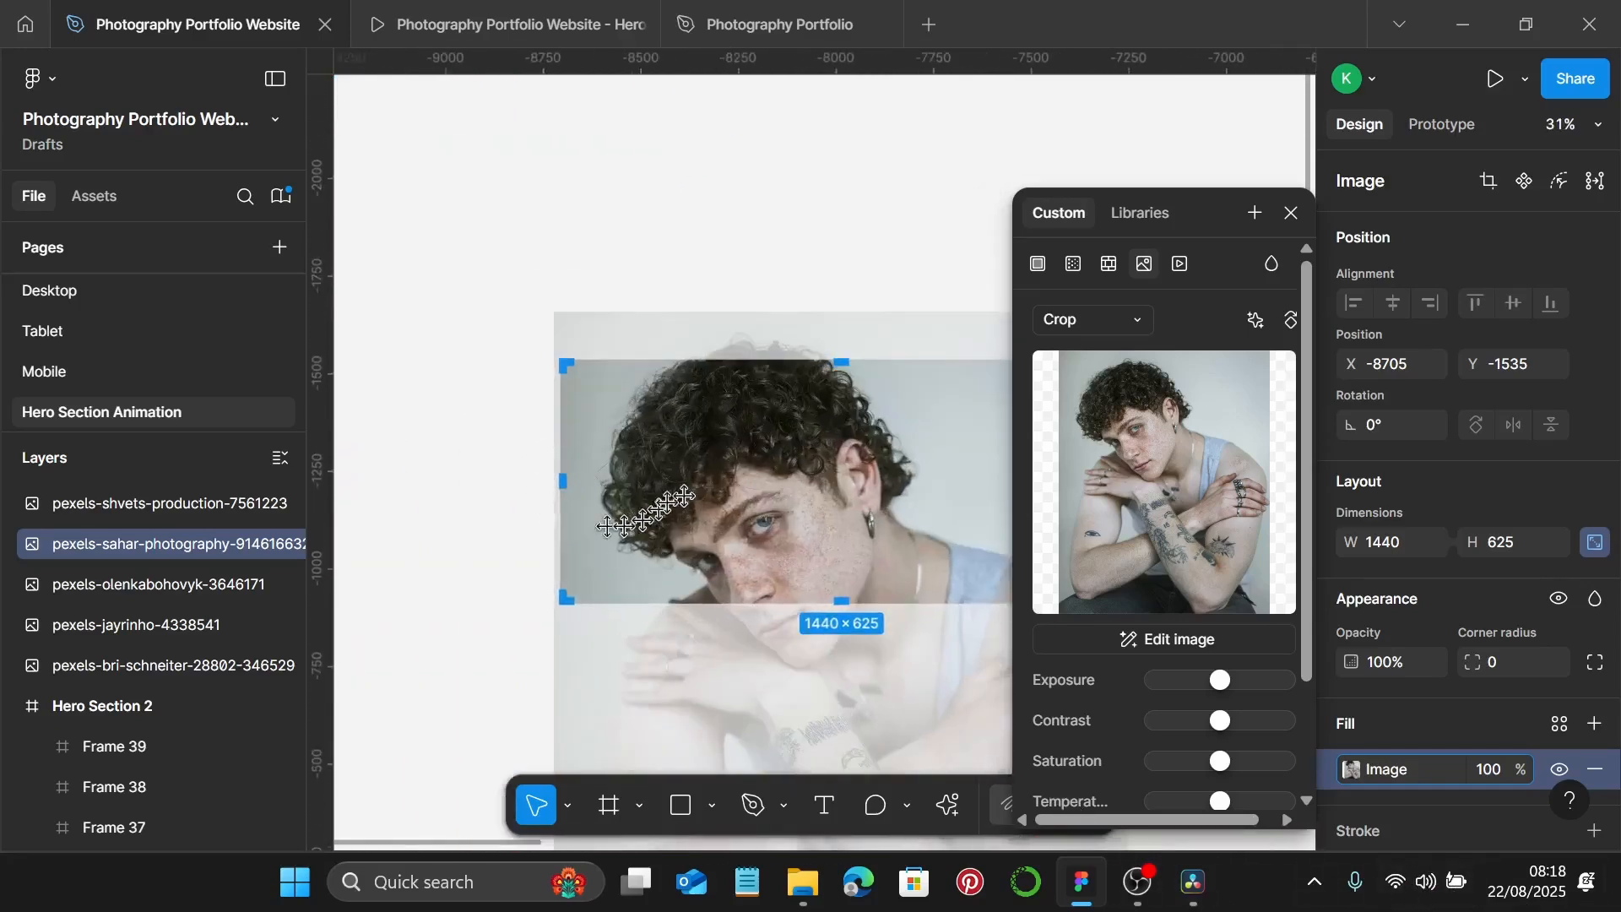
{"action": "scroll", "coordinate": [699, 485], "scroll_direction": "down", "scroll_amount": 1}
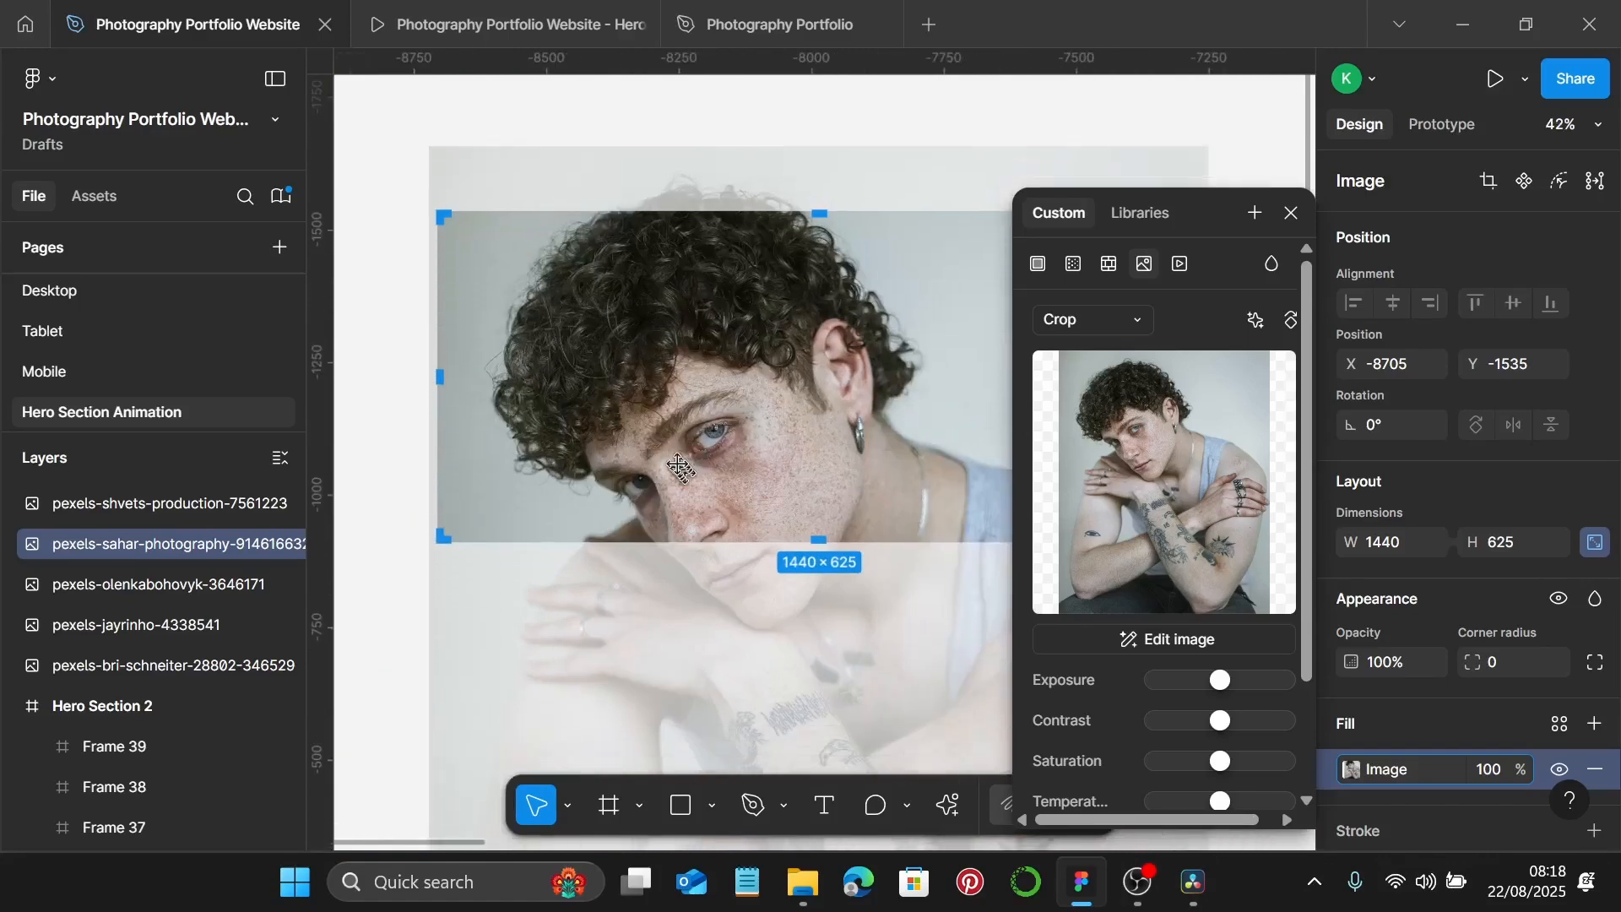
{"action": "scroll", "coordinate": [684, 465], "scroll_direction": "right", "scroll_amount": 2}
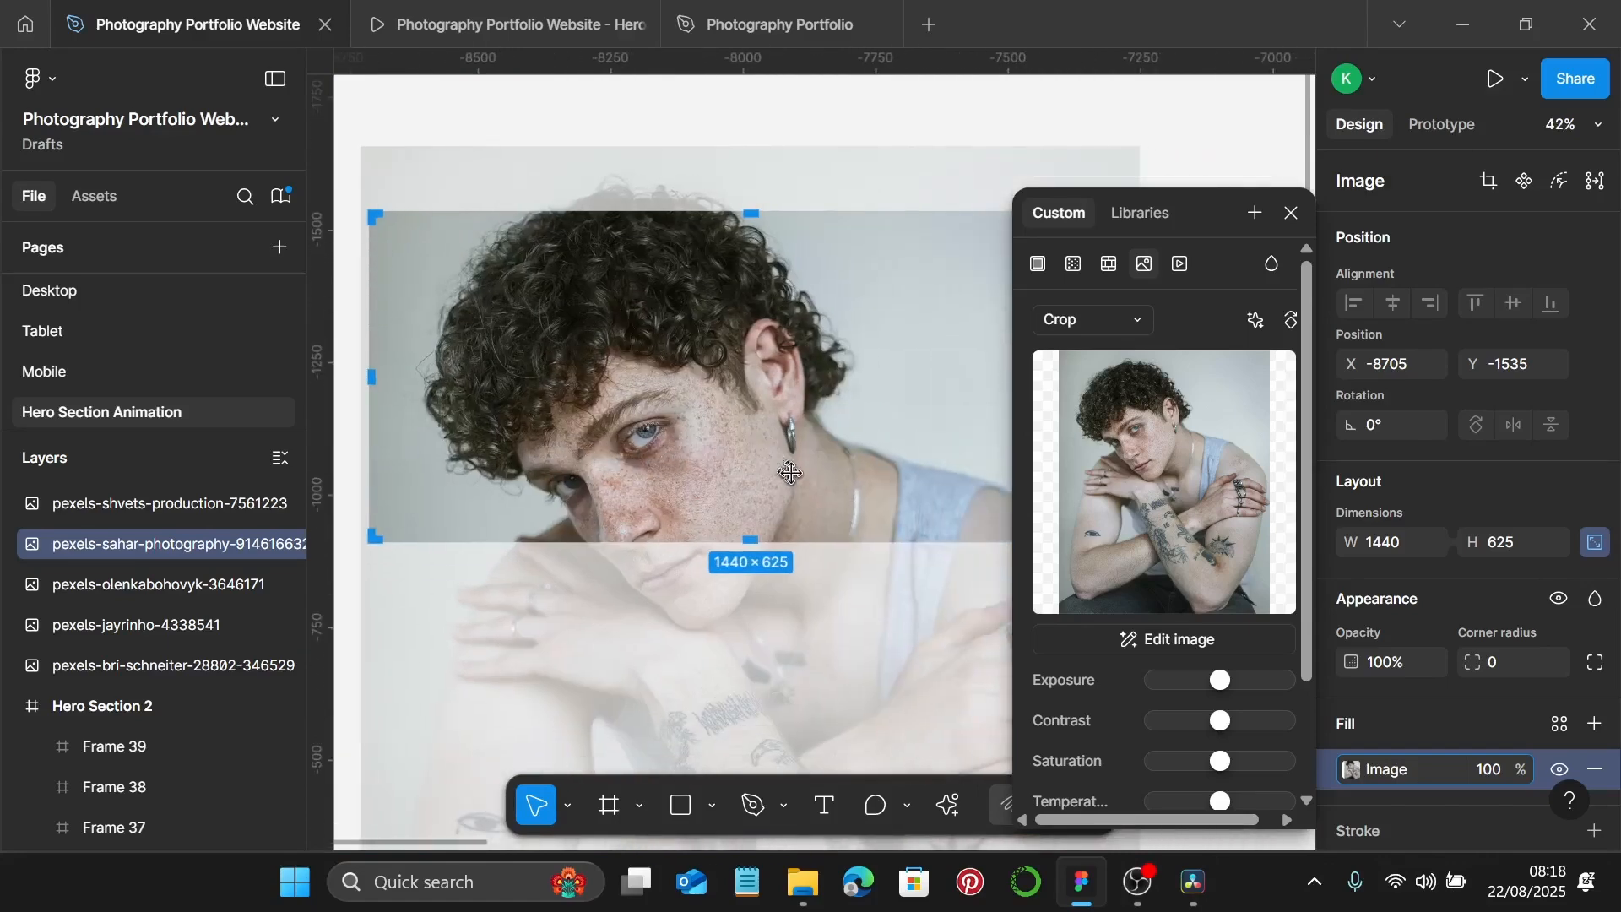
{"action": "left_click_drag", "start_coordinate": [791, 473], "coordinate": [791, 463]}
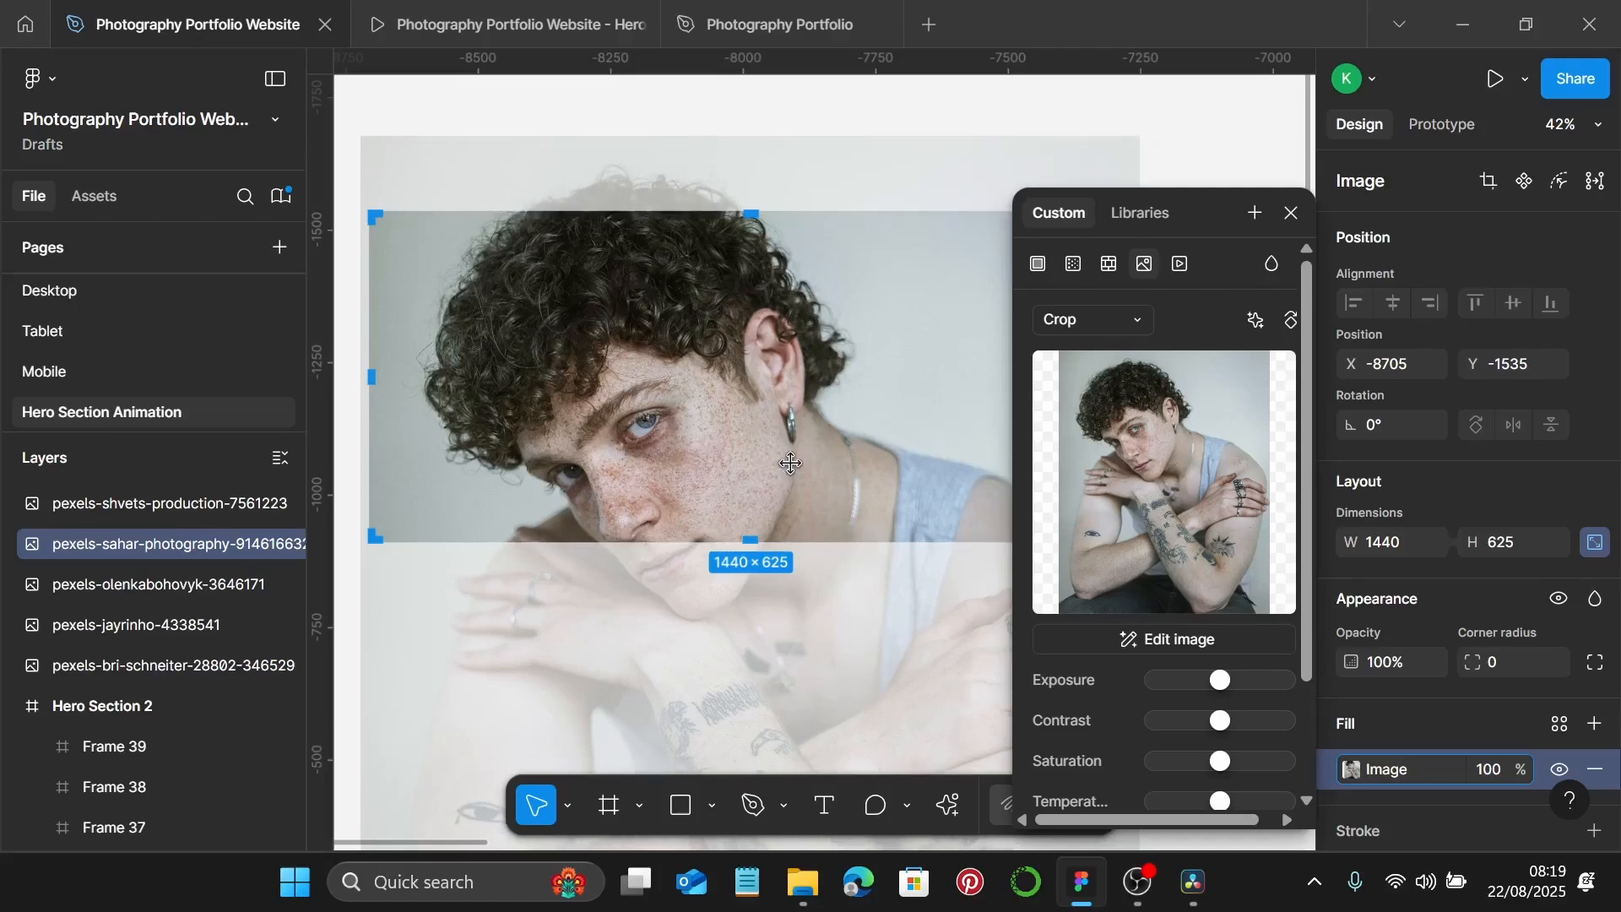
{"action": "key", "text": "Escape"}
Move the photo of the two women up below the man's portrait, to X -8705, Y -265.
{"action": "scroll", "coordinate": [801, 477], "scroll_direction": "down", "scroll_amount": 4}
{"action": "scroll", "coordinate": [800, 481], "scroll_direction": "down", "scroll_amount": 3}
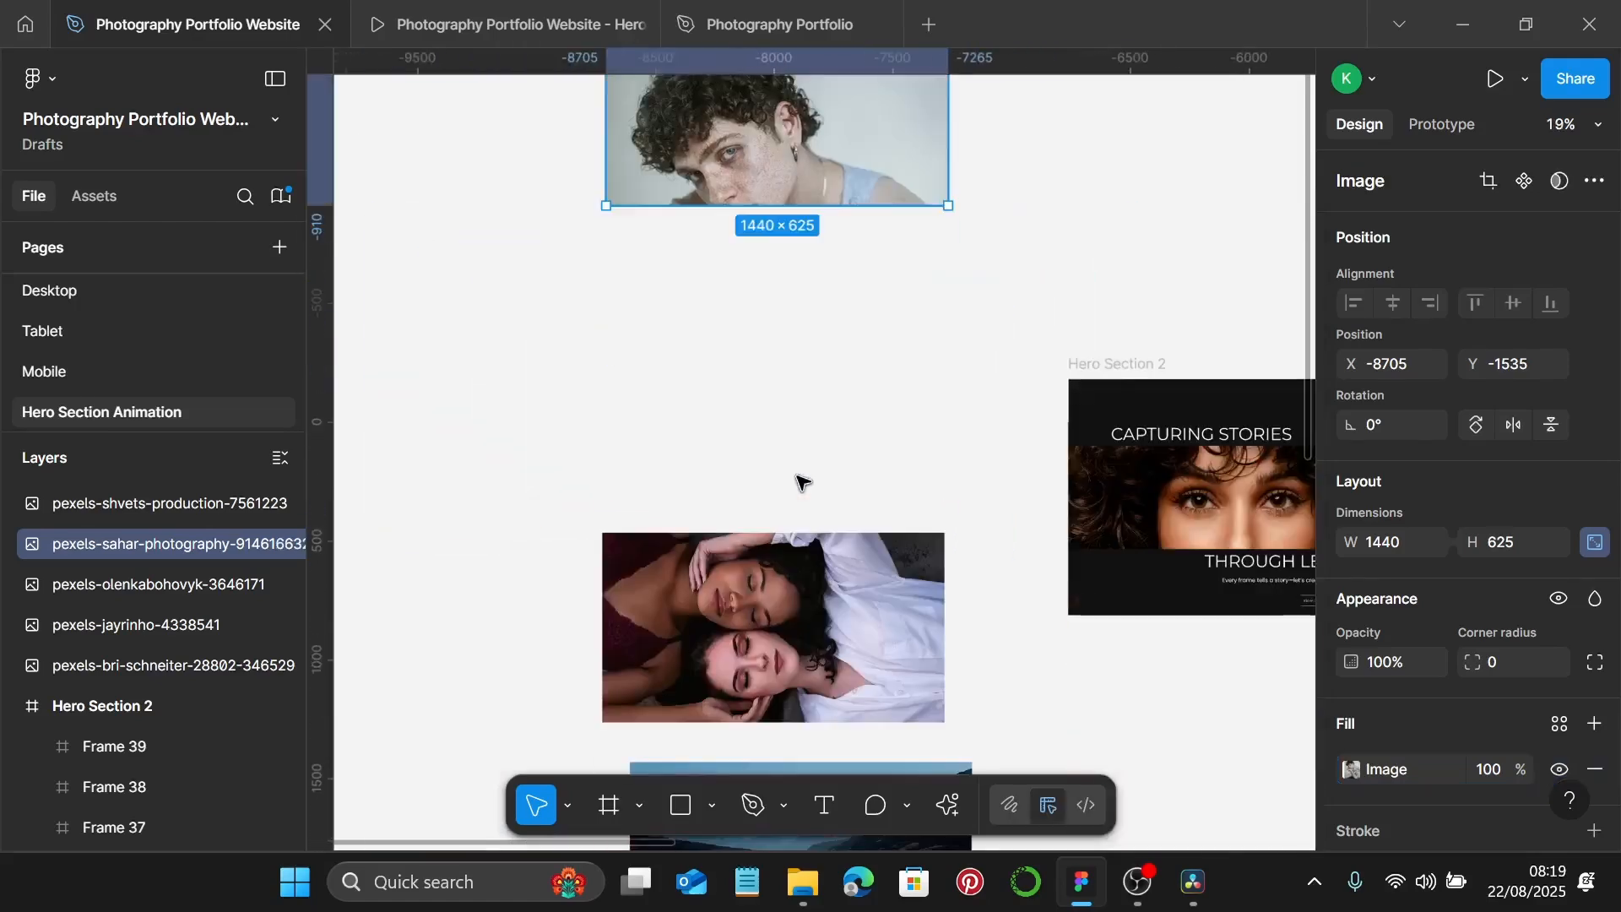
{"action": "left_click", "coordinate": [798, 600]}
{"action": "left_click_drag", "start_coordinate": [790, 663], "coordinate": [785, 490]}
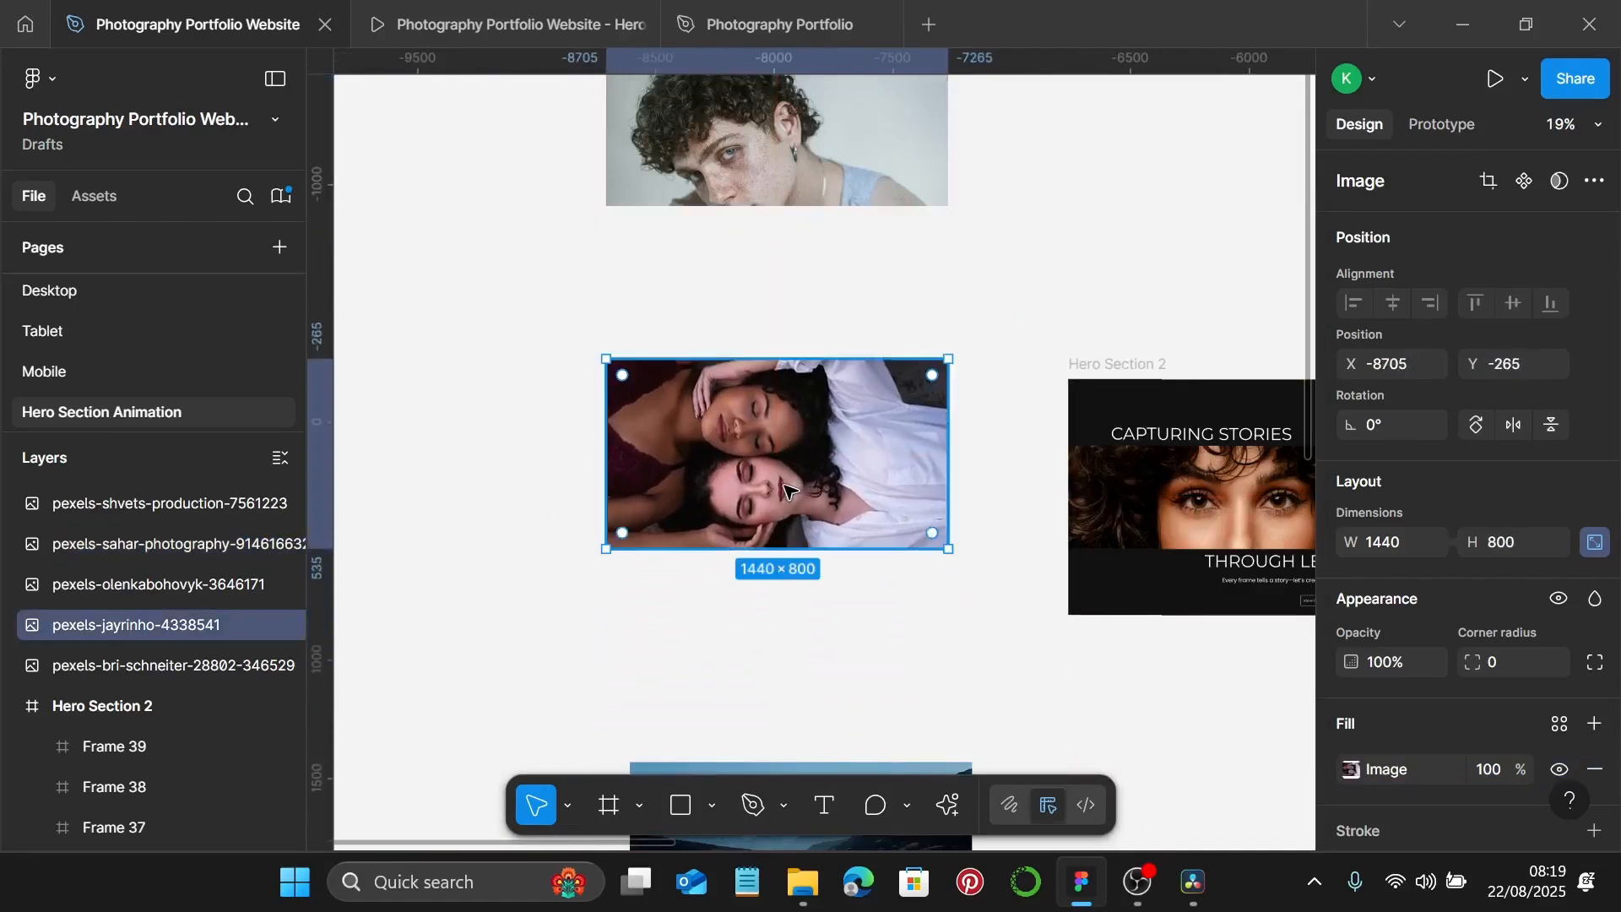
Crop the photo of the two women to 1440 × 625 from above and below, and shift the picture up within the crop.
{"action": "double_click", "coordinate": [785, 489]}
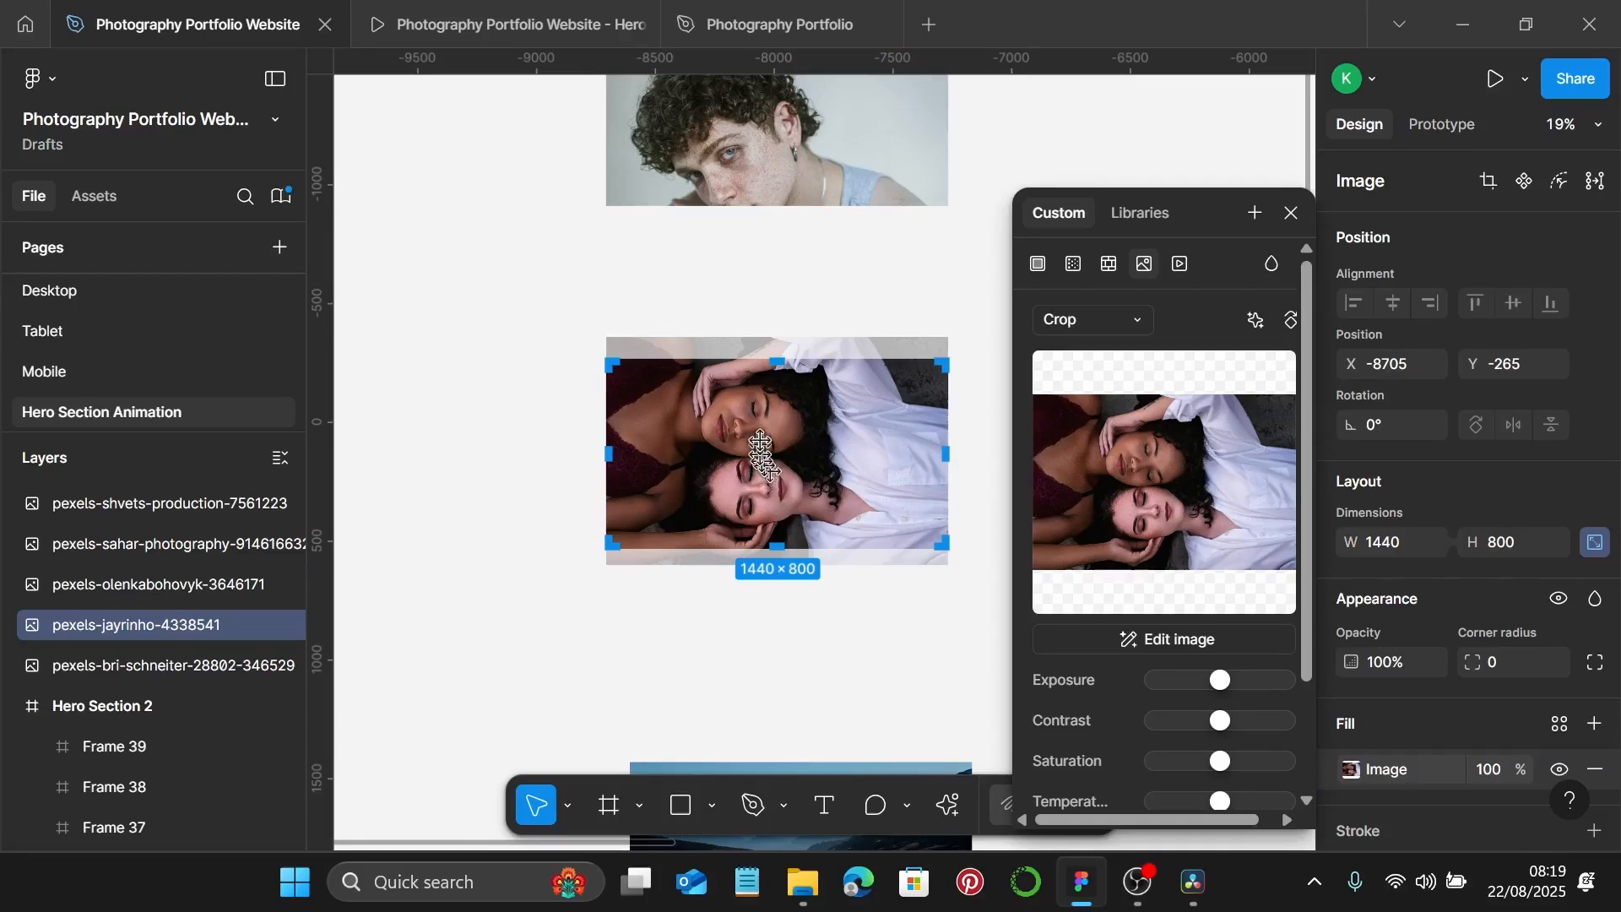
{"action": "scroll", "coordinate": [766, 441], "scroll_direction": "up", "scroll_amount": 2}
{"action": "left_click_drag", "start_coordinate": [775, 351], "coordinate": [776, 360]}
{"action": "left_click_drag", "start_coordinate": [773, 566], "coordinate": [822, 500]}
{"action": "scroll", "coordinate": [775, 539], "scroll_direction": "up", "scroll_amount": 10}
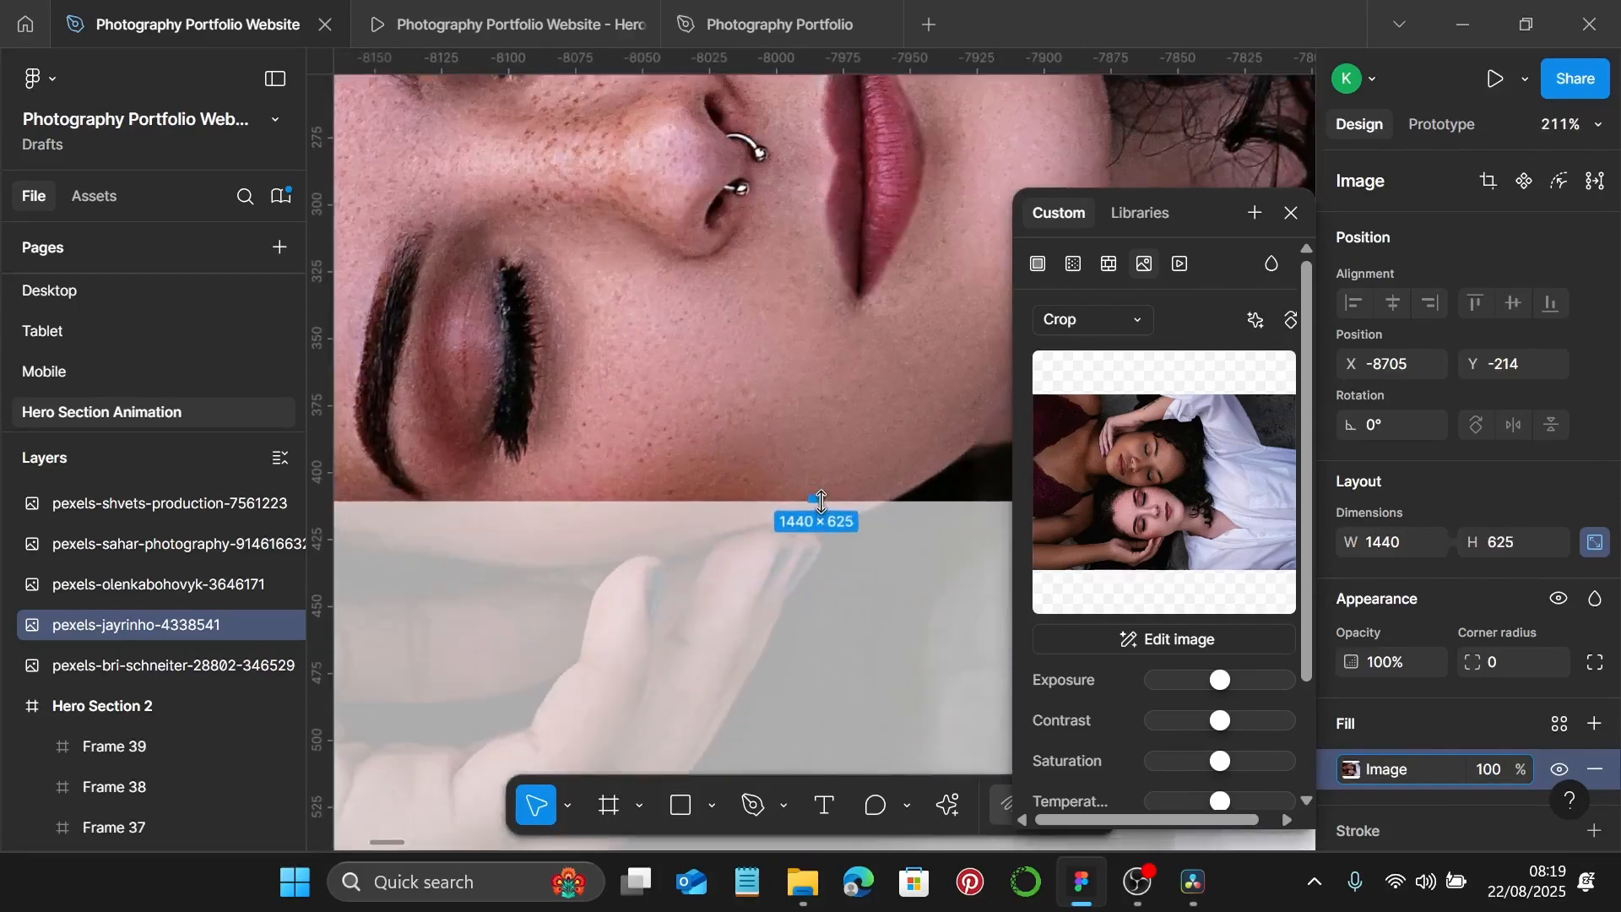
{"action": "scroll", "coordinate": [821, 500], "scroll_direction": "down", "scroll_amount": 8}
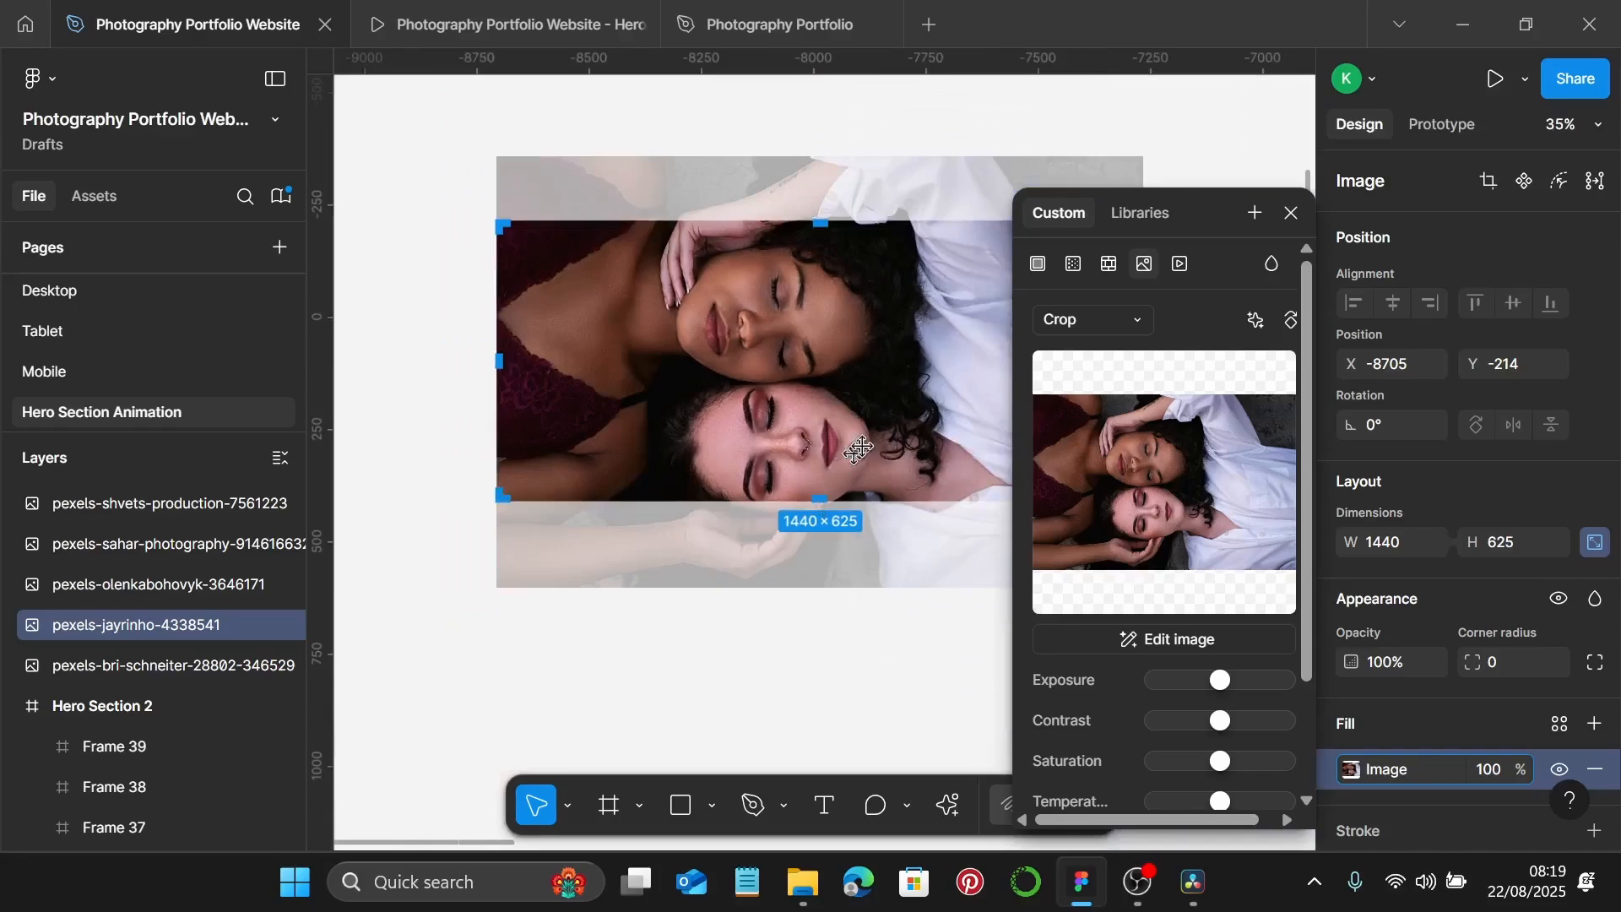
{"action": "left_click_drag", "start_coordinate": [863, 445], "coordinate": [867, 419]}
{"action": "key", "text": "Escape"}
Move the mountain lake photo up, closer to the photo of the two women, to about X -8661, Y 941.
{"action": "scroll", "coordinate": [866, 418], "scroll_direction": "down", "scroll_amount": 5}
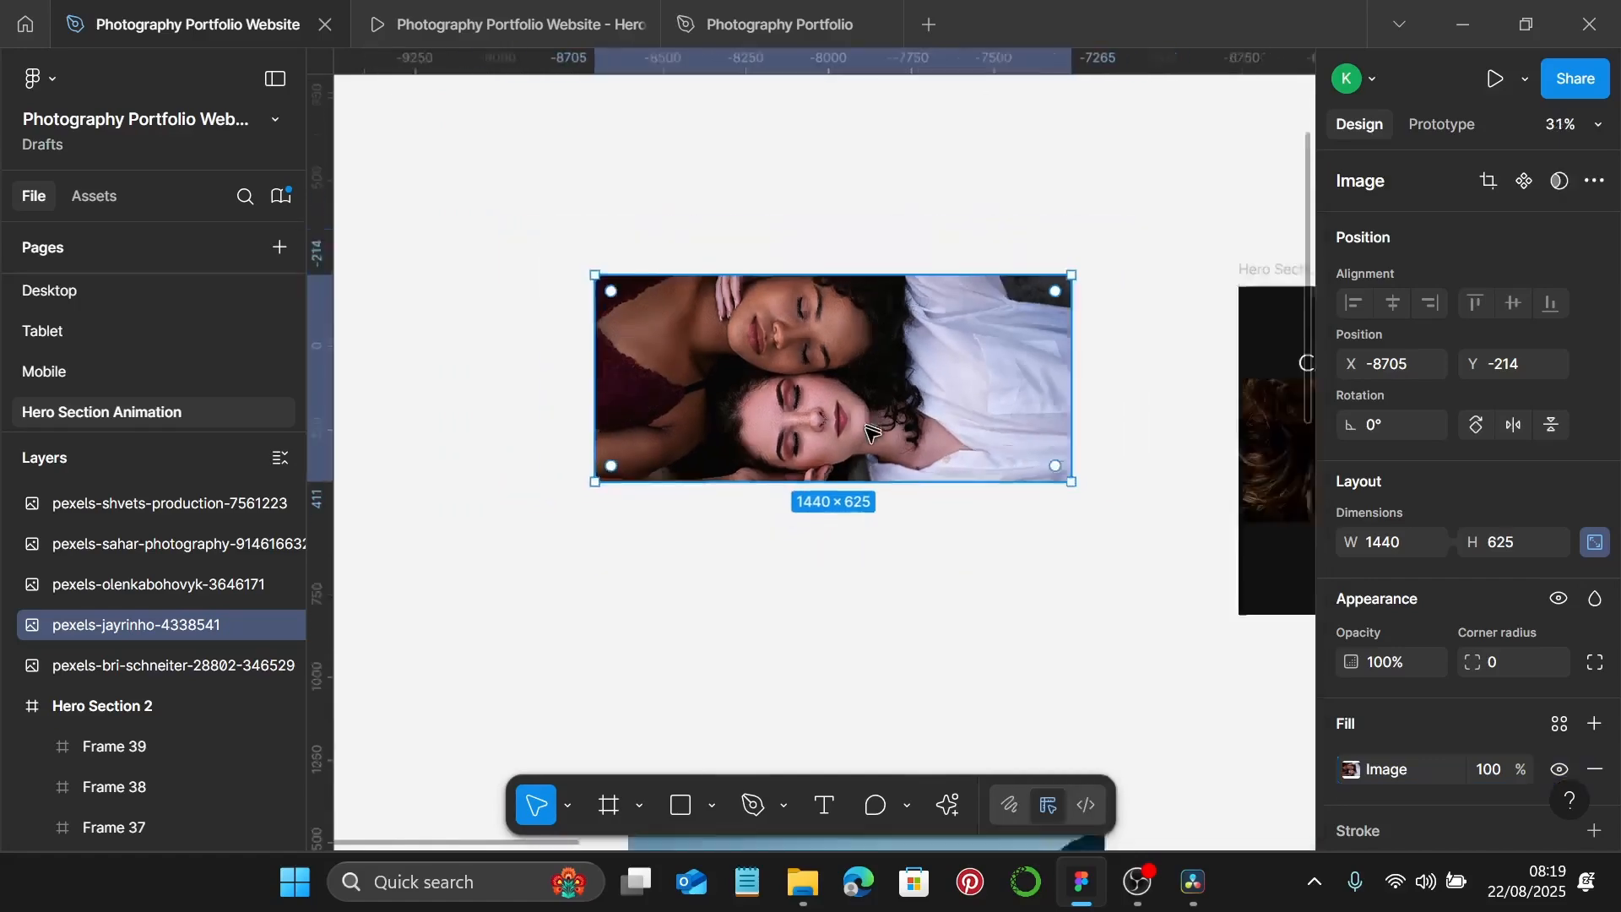
{"action": "scroll", "coordinate": [870, 447], "scroll_direction": "down", "scroll_amount": 3}
{"action": "scroll", "coordinate": [867, 414], "scroll_direction": "up", "scroll_amount": 3}
{"action": "left_click", "coordinate": [868, 384]}
{"action": "left_click_drag", "start_coordinate": [868, 384], "coordinate": [863, 267]}
Crop the mountain lake photo to 1440 × 625 by trimming its upper and lower edges.
{"action": "double_click", "coordinate": [862, 267]}
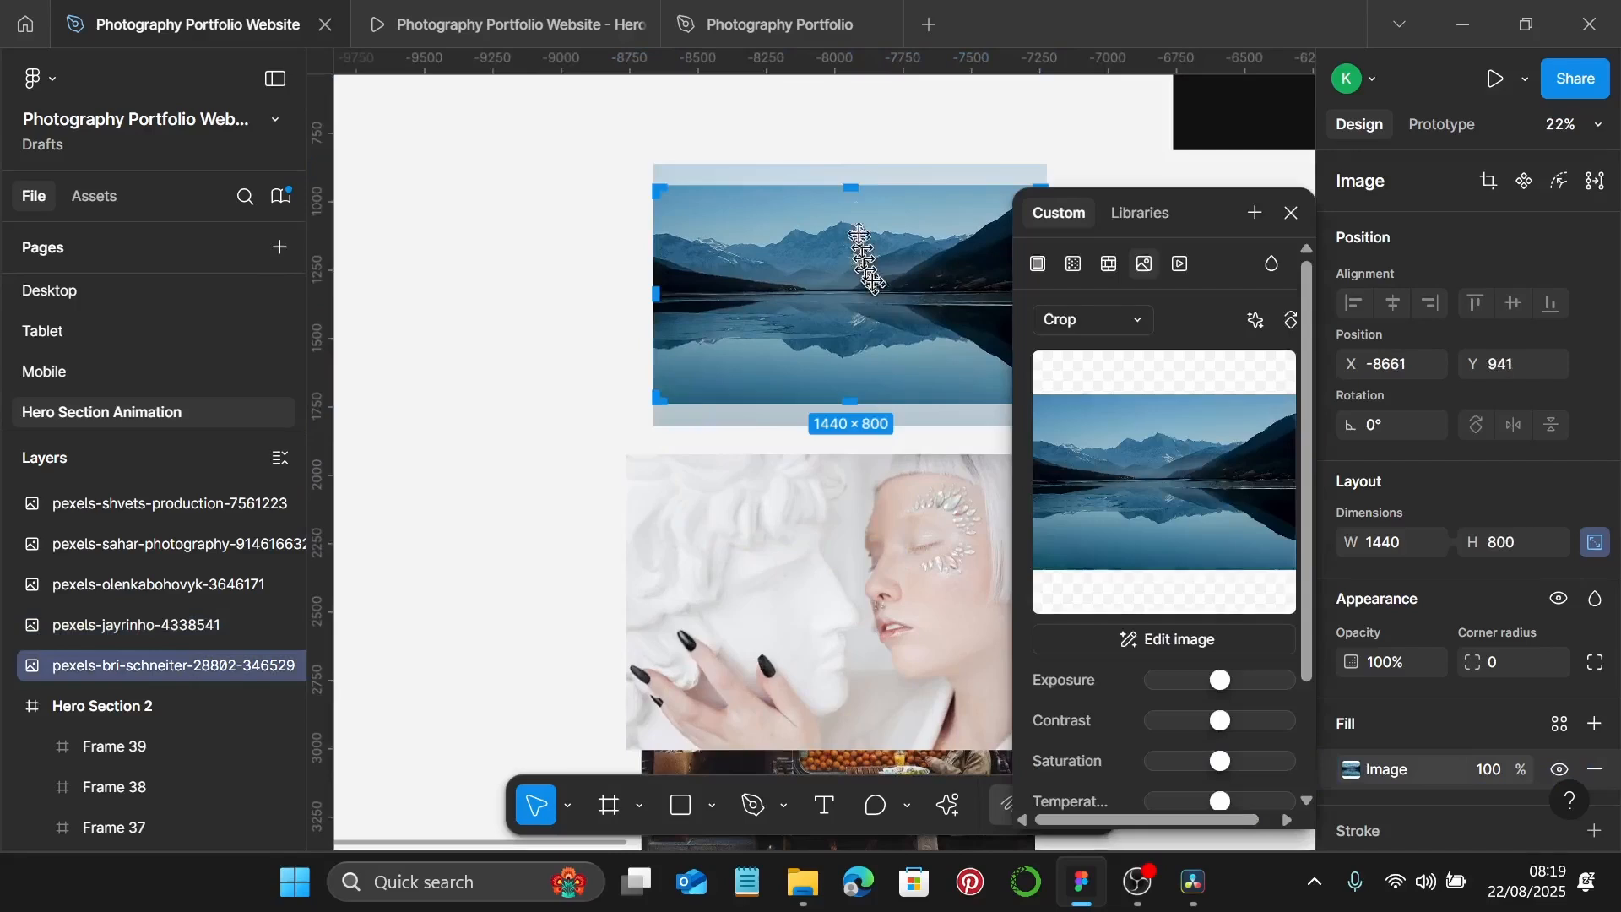
{"action": "left_click_drag", "start_coordinate": [850, 184], "coordinate": [851, 221]}
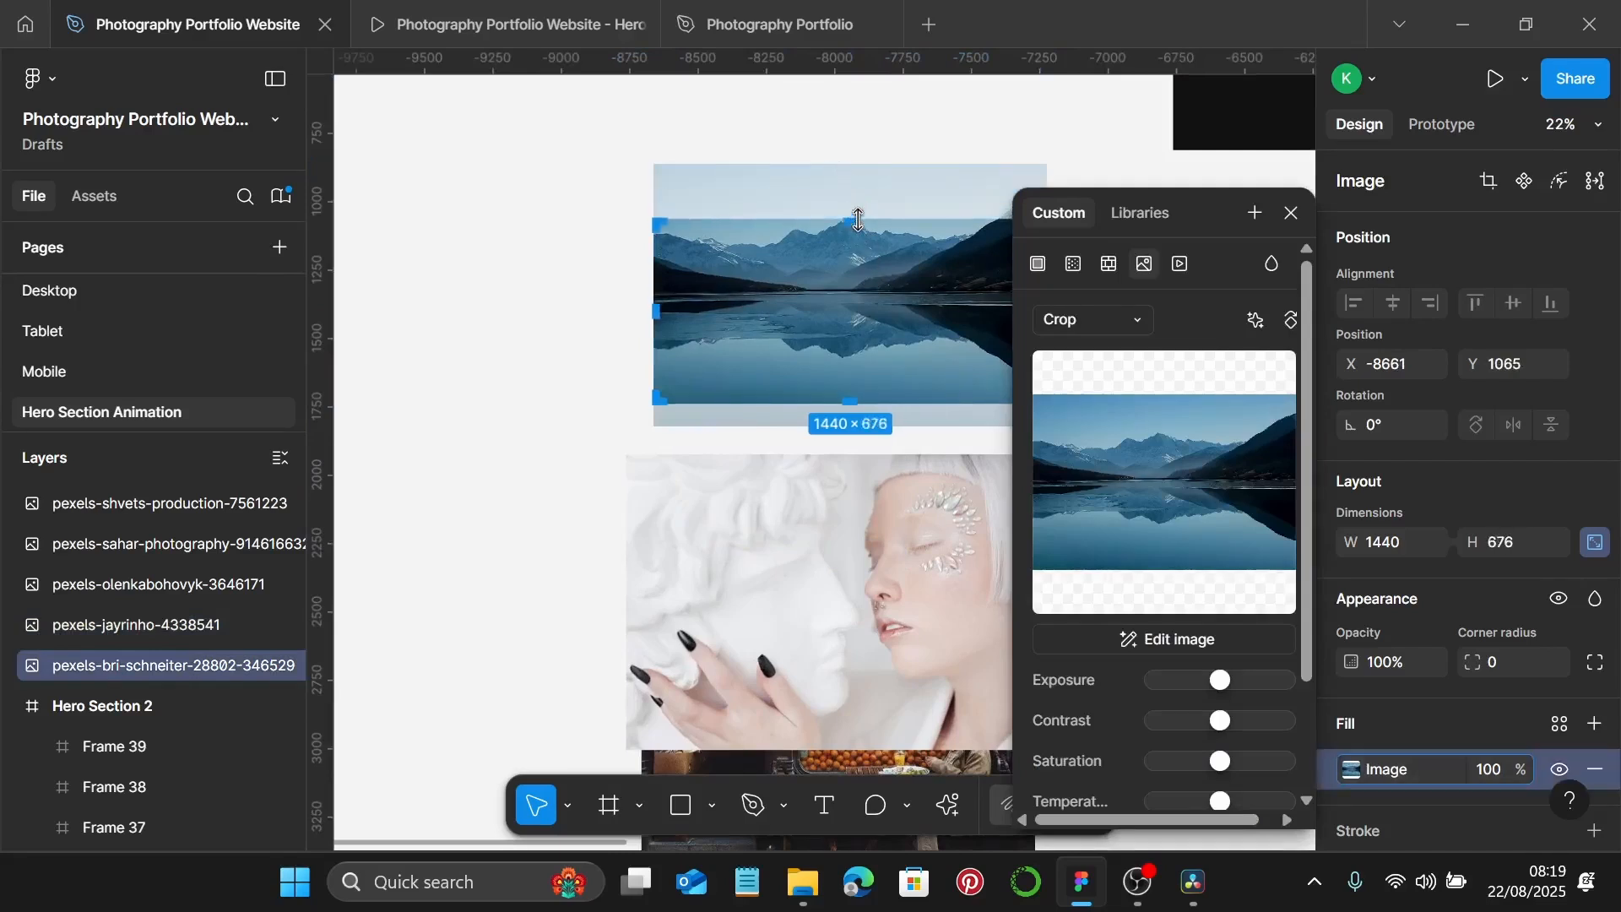
{"action": "left_click_drag", "start_coordinate": [856, 402], "coordinate": [858, 468]}
{"action": "scroll", "coordinate": [853, 374], "scroll_direction": "up", "scroll_amount": 5}
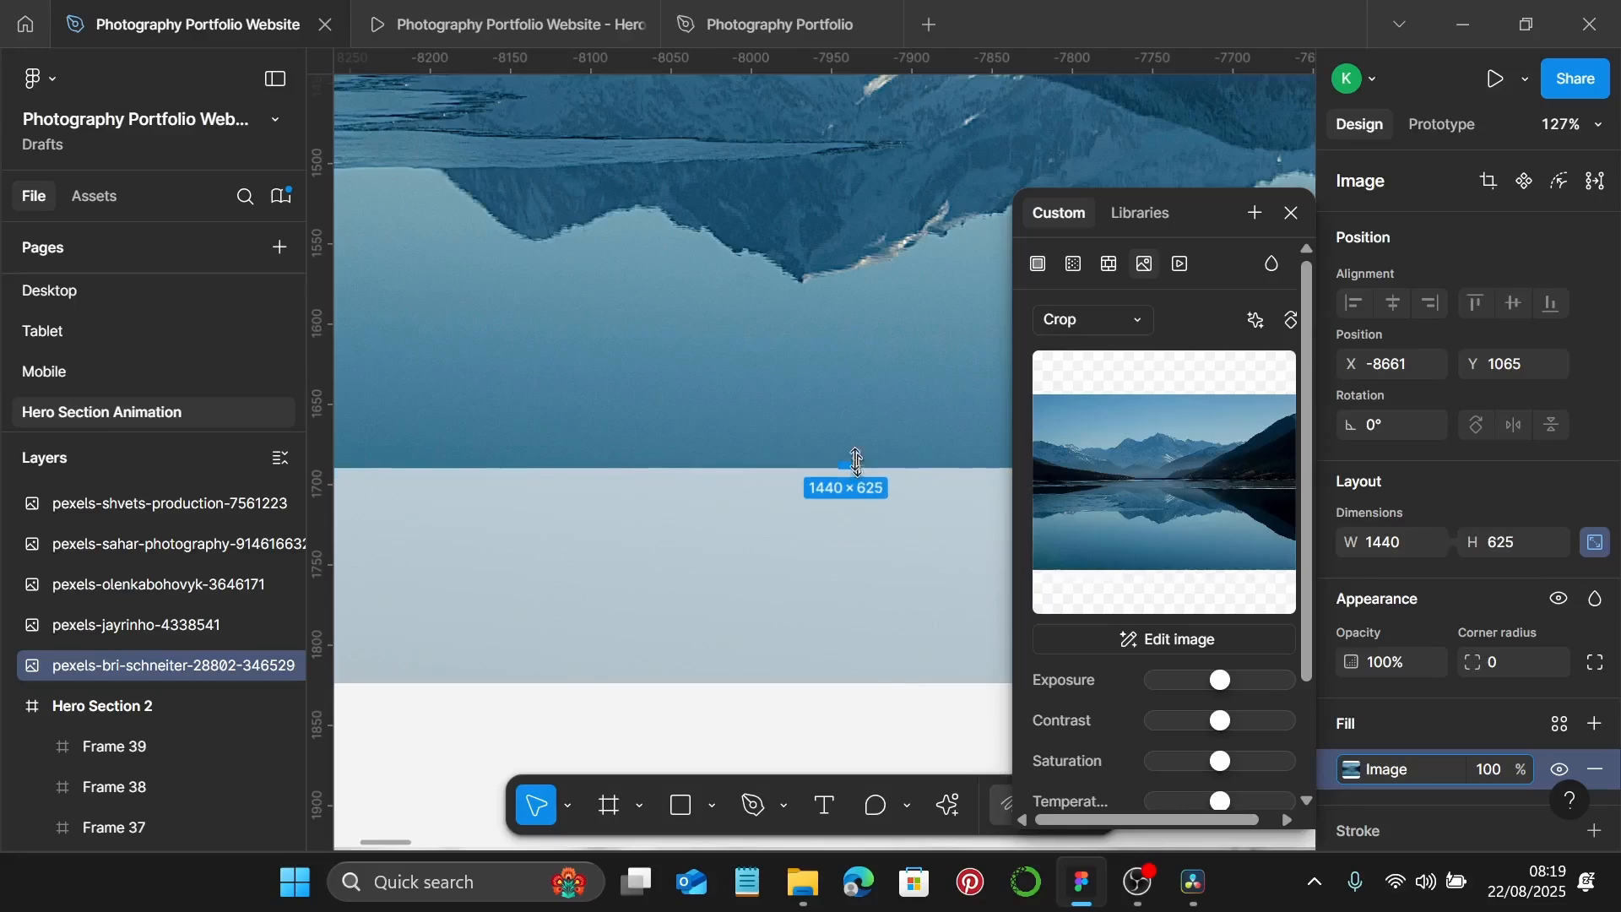
{"action": "scroll", "coordinate": [858, 469], "scroll_direction": "down", "scroll_amount": 6}
{"action": "mouse_move", "coordinate": [905, 351]}
{"action": "left_mouse_down"}
{"action": "mouse_move", "coordinate": [904, 333]}
{"action": "mouse_move", "coordinate": [907, 353]}
{"action": "left_mouse_up"}
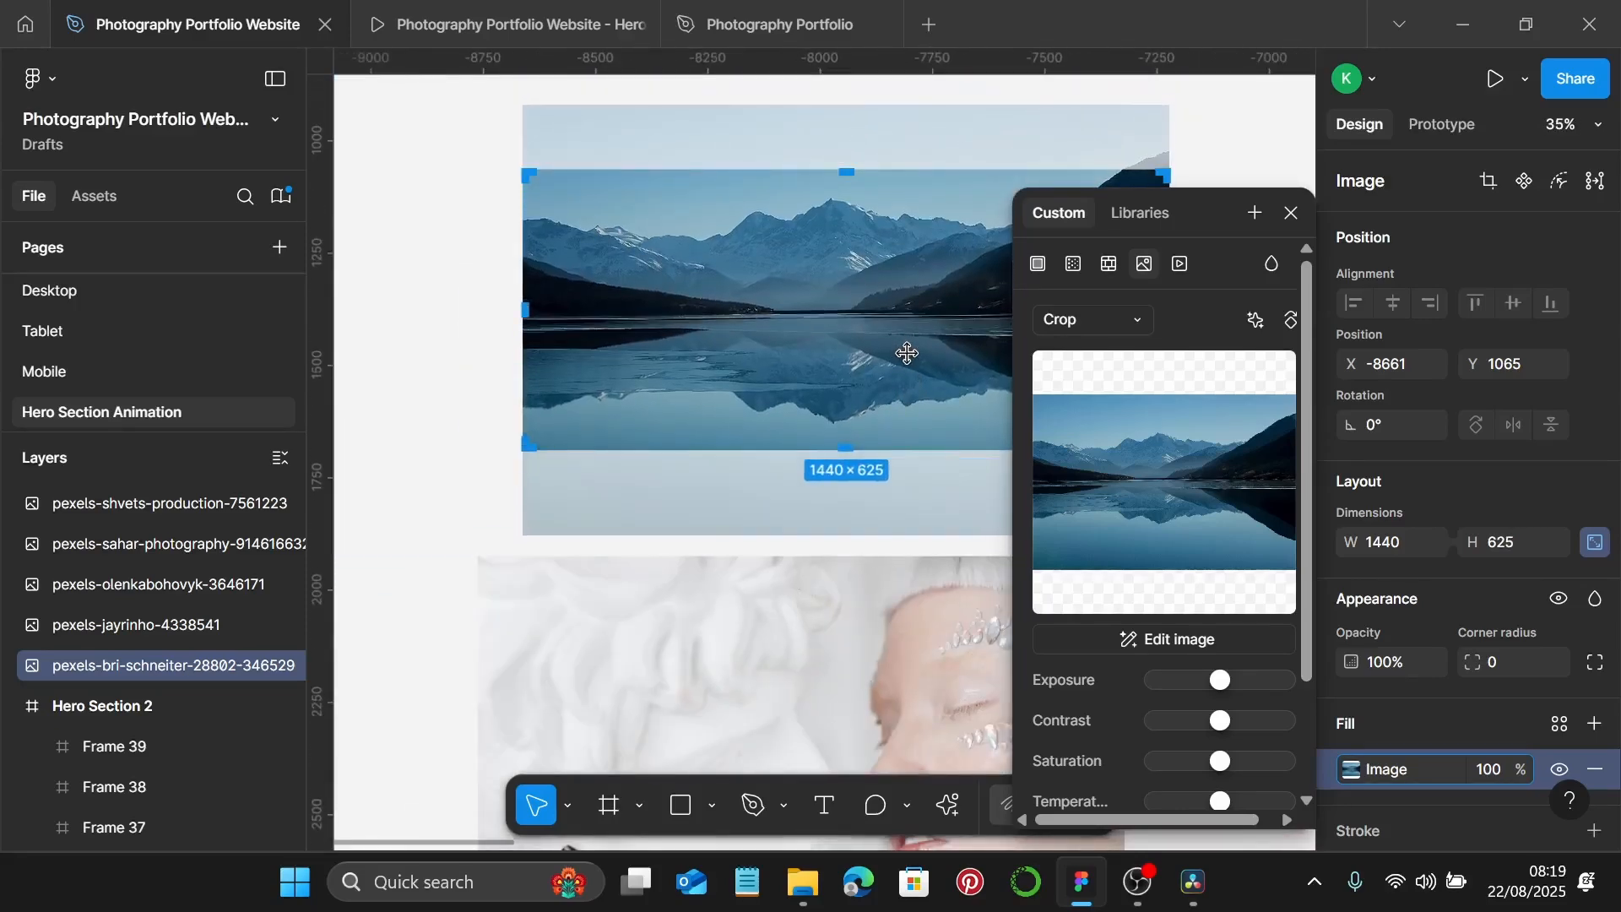
{"action": "key", "text": "Escape"}
Crop the photo of the statue and the woman's face to 1440 × 625 by trimming its upper and lower edges.
{"action": "scroll", "coordinate": [908, 353], "scroll_direction": "down", "scroll_amount": 2, "text": "ctrl"}
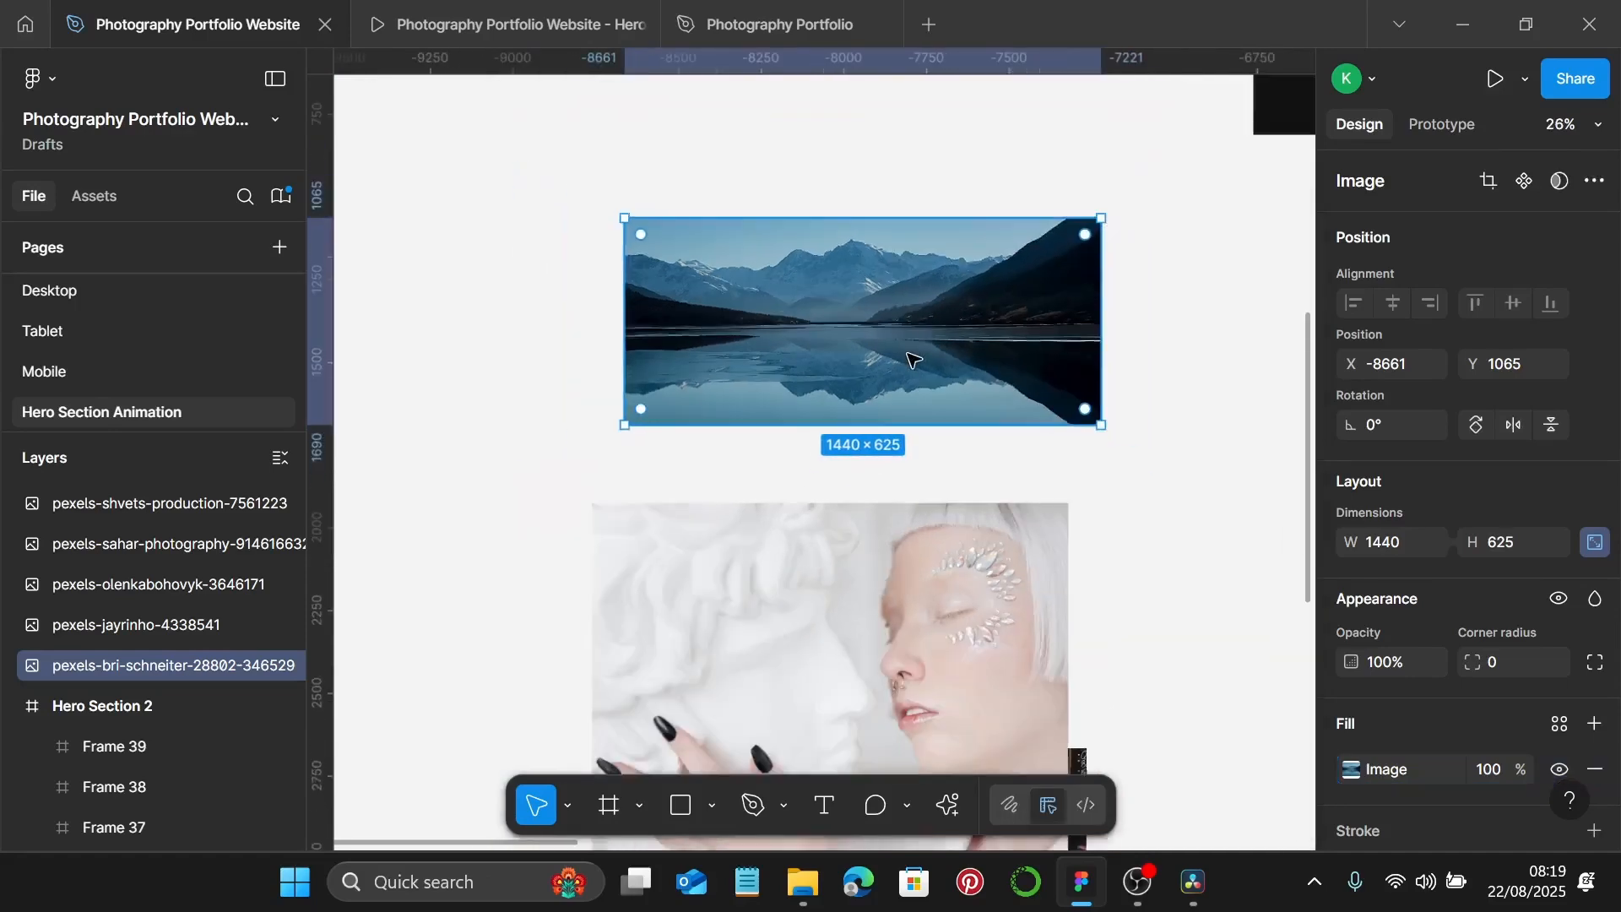
{"action": "scroll", "coordinate": [879, 464], "scroll_direction": "down", "scroll_amount": 3}
{"action": "double_click", "coordinate": [874, 480]}
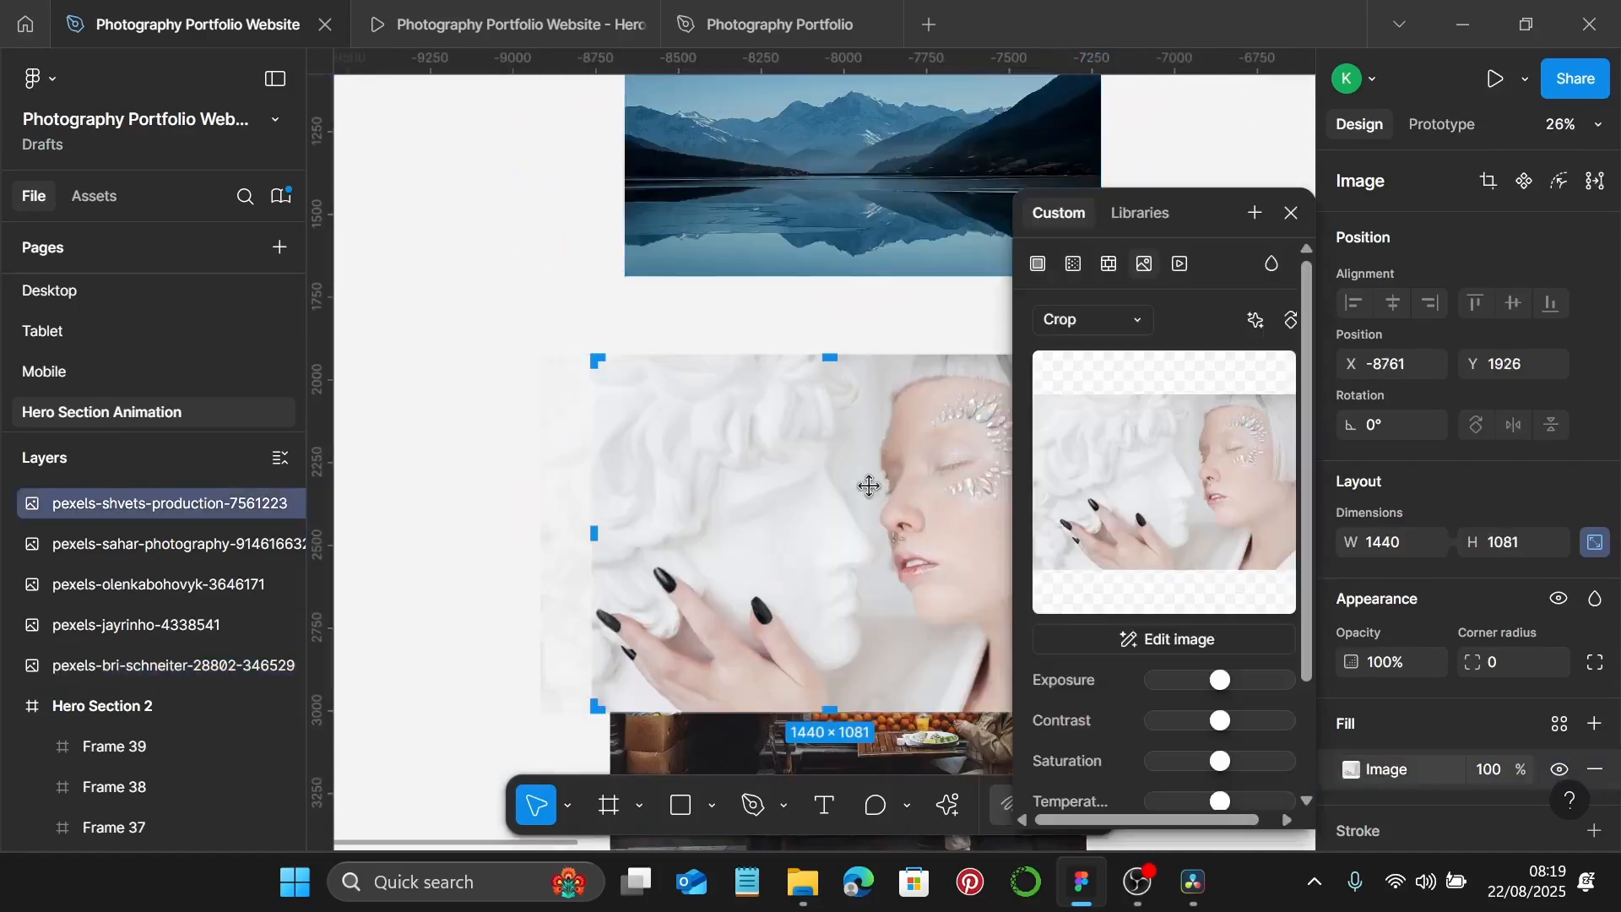
{"action": "left_click_drag", "start_coordinate": [830, 365], "coordinate": [830, 386]}
{"action": "left_click_drag", "start_coordinate": [832, 711], "coordinate": [844, 585]}
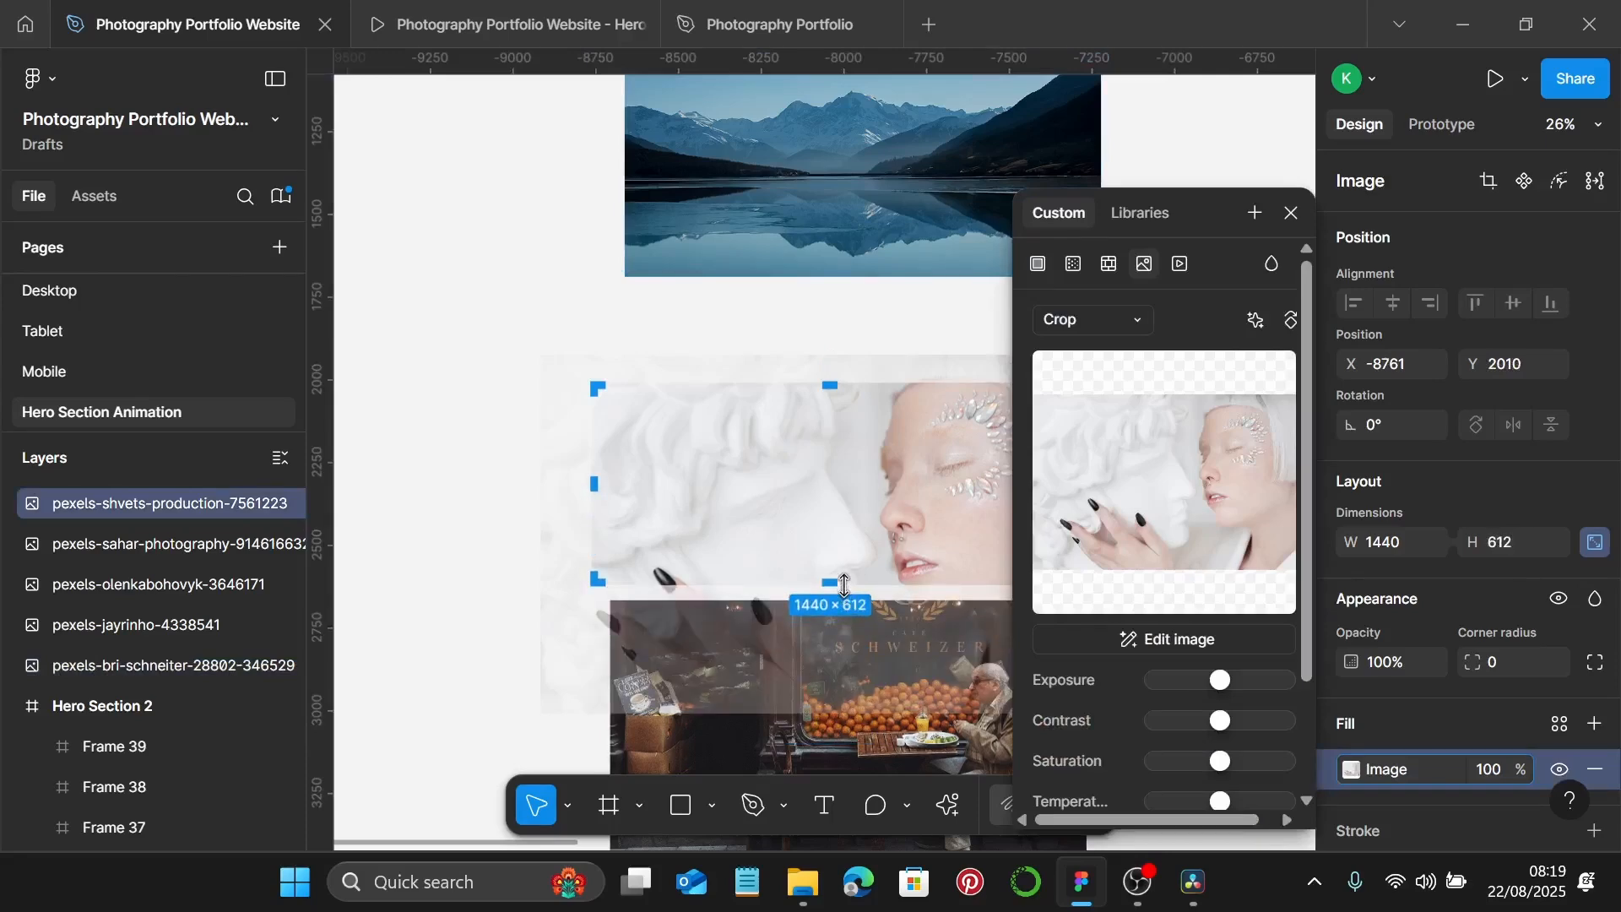
{"action": "scroll", "coordinate": [845, 585], "scroll_direction": "up", "scroll_amount": 10, "text": "ctrl"}
{"action": "left_click_drag", "start_coordinate": [828, 519], "coordinate": [845, 586]}
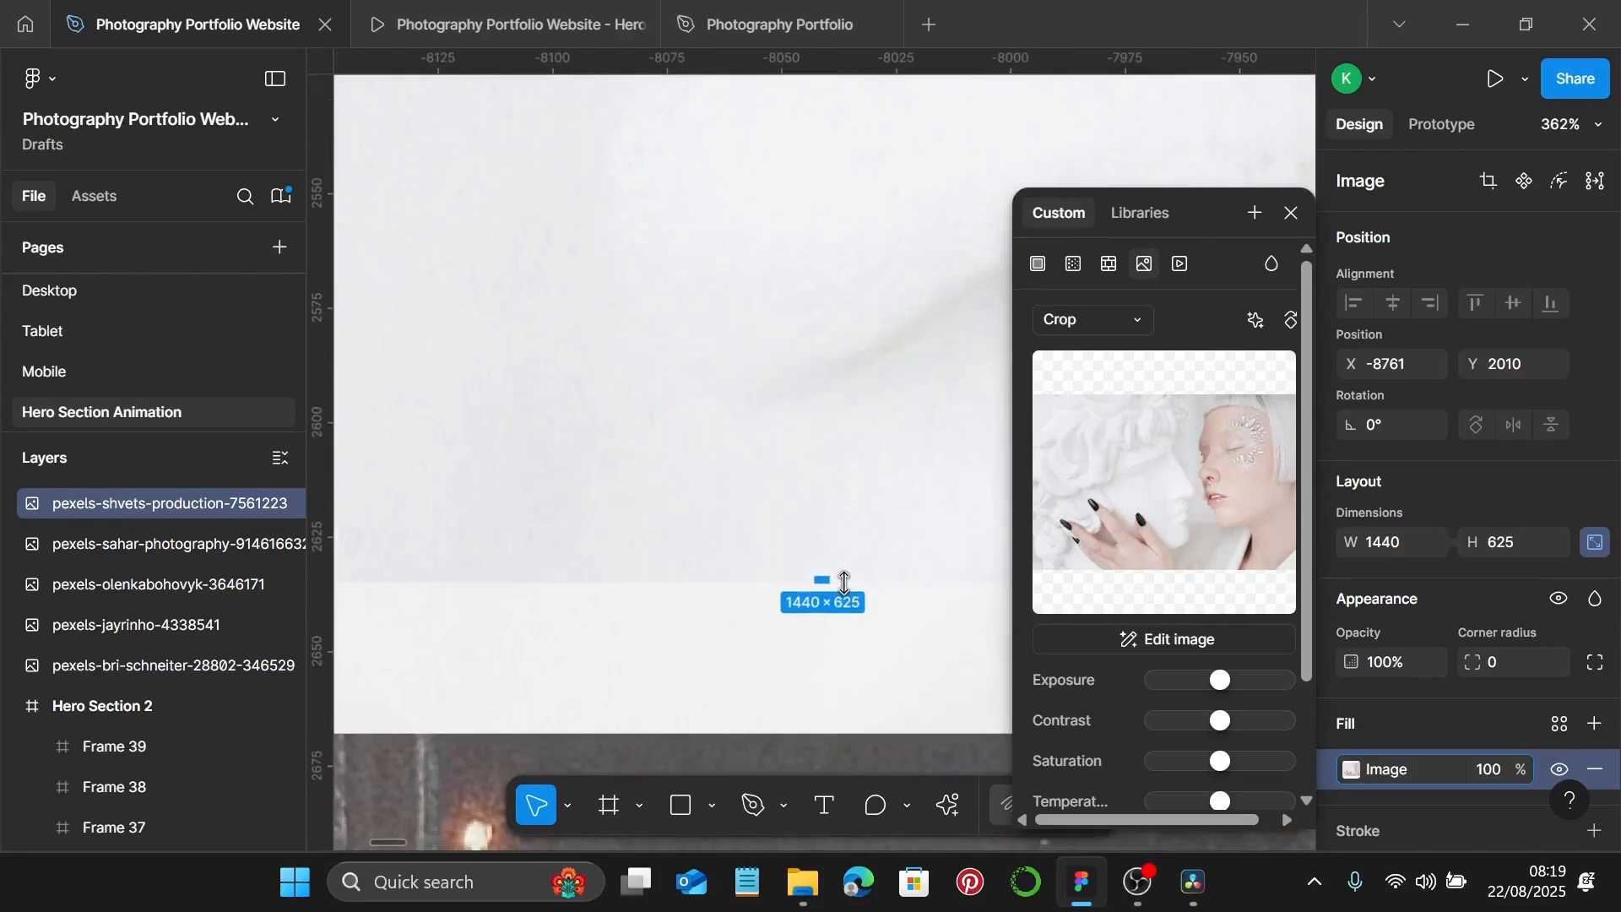
Scale the statue photo down within its crop area to nearly the crop's width and finish cropping.
{"action": "scroll", "coordinate": [845, 585], "scroll_direction": "down", "scroll_amount": 10, "text": "ctrl"}
{"action": "scroll", "coordinate": [844, 583], "scroll_direction": "down", "scroll_amount": 1, "text": "ctrl"}
{"action": "scroll", "coordinate": [845, 583], "scroll_direction": "right", "scroll_amount": 5}
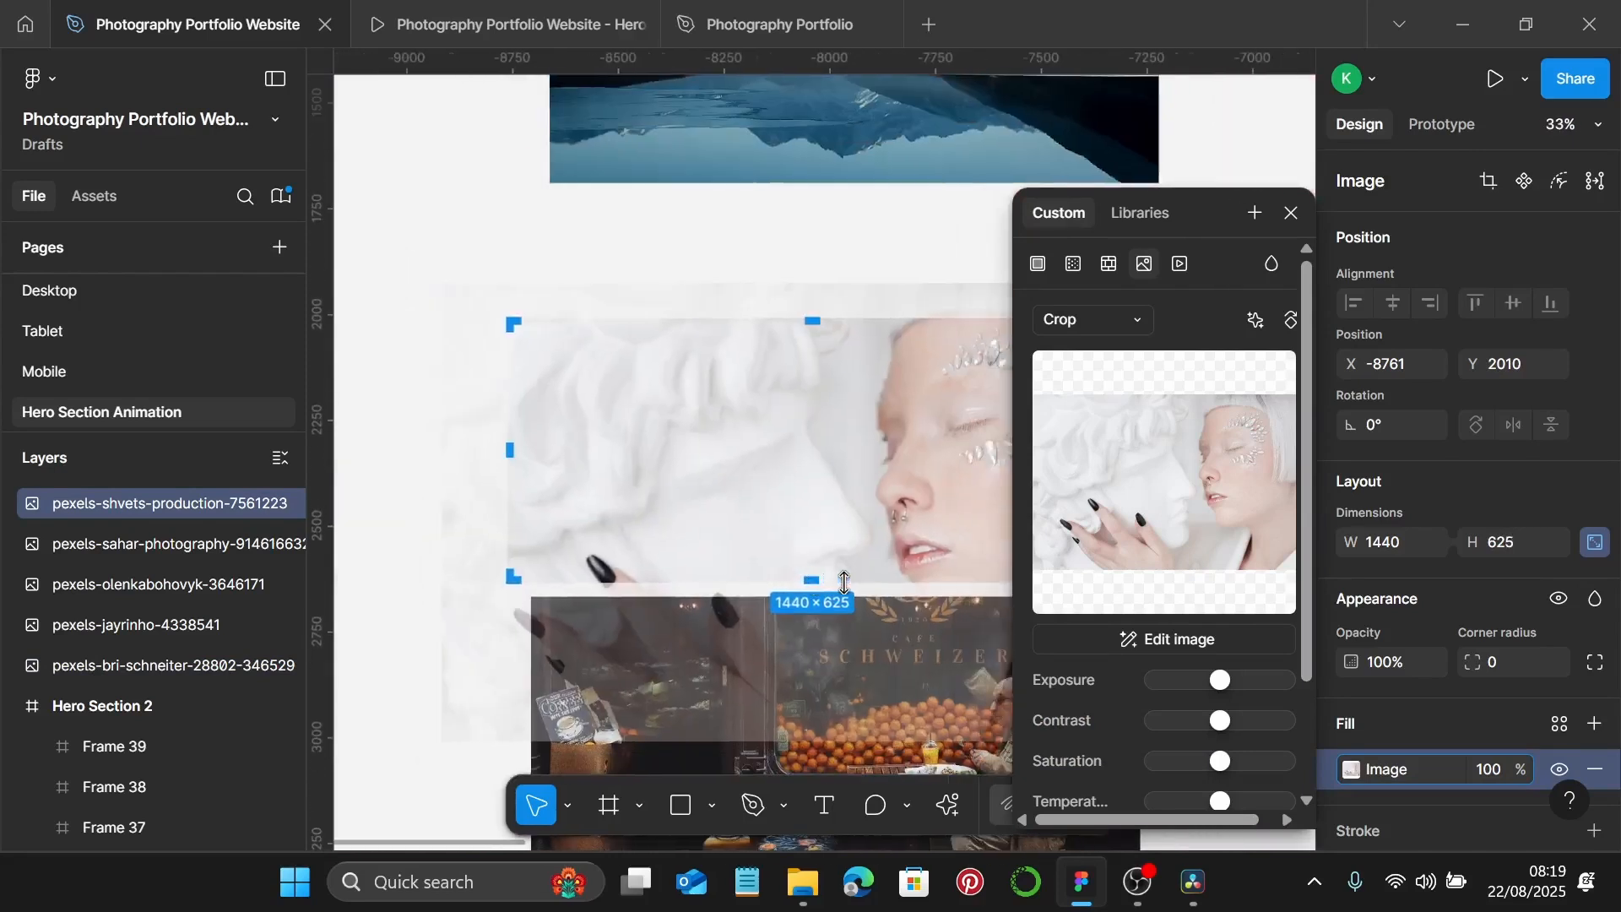
{"action": "scroll", "coordinate": [842, 579], "scroll_direction": "down", "scroll_amount": 1, "text": "ctrl"}
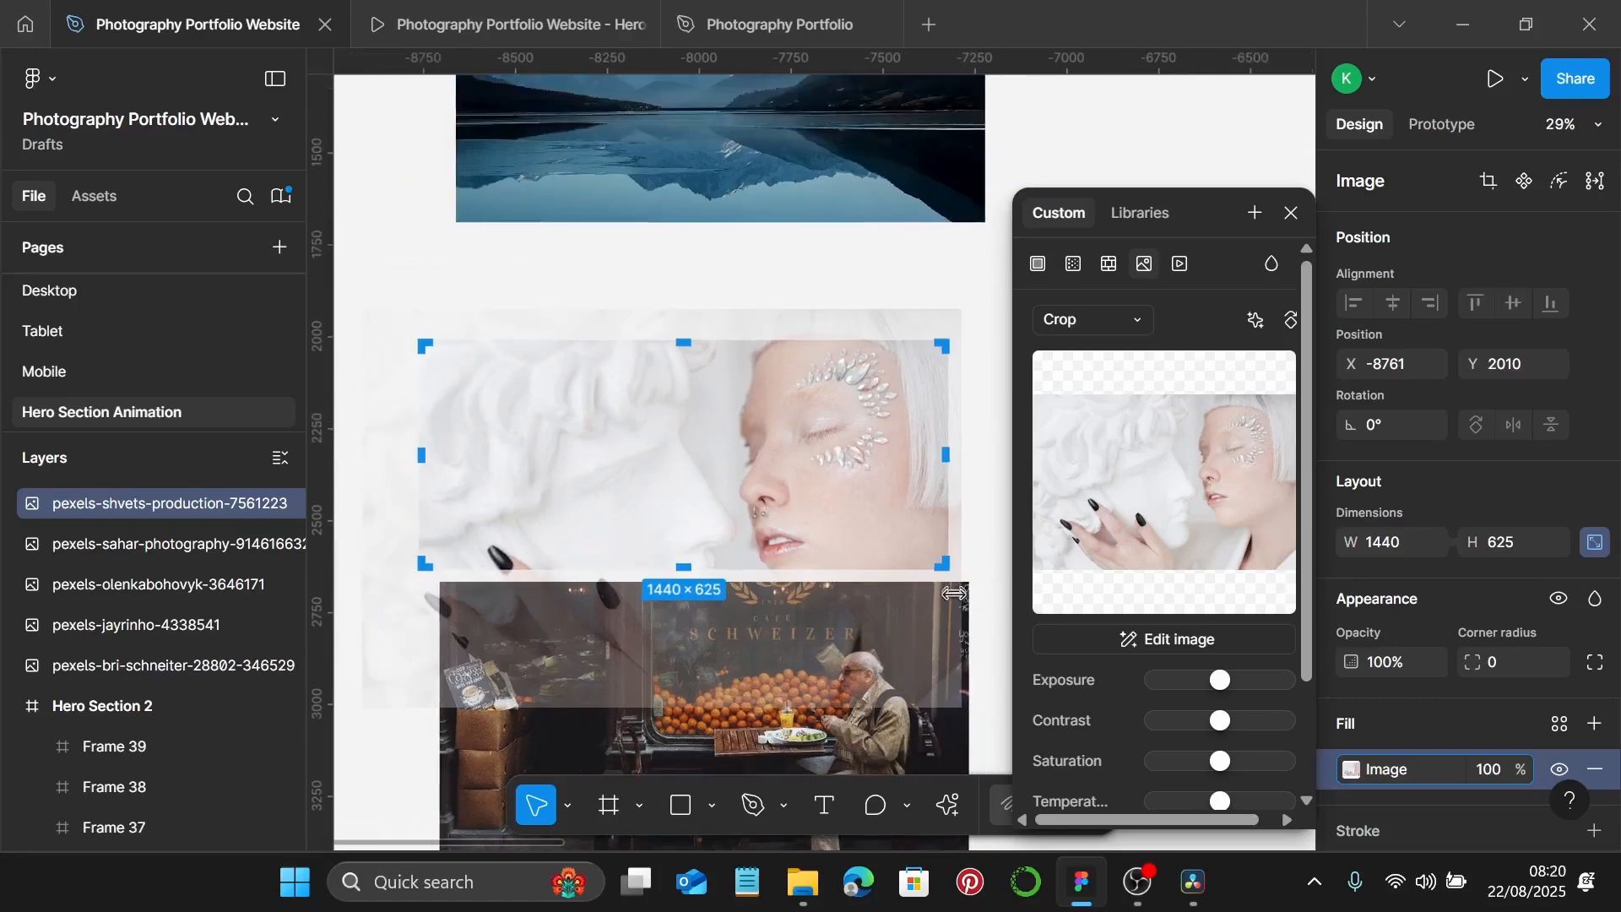
{"action": "left_click_drag", "start_coordinate": [952, 595], "coordinate": [943, 596]}
{"action": "left_click_drag", "start_coordinate": [364, 616], "coordinate": [408, 619]}
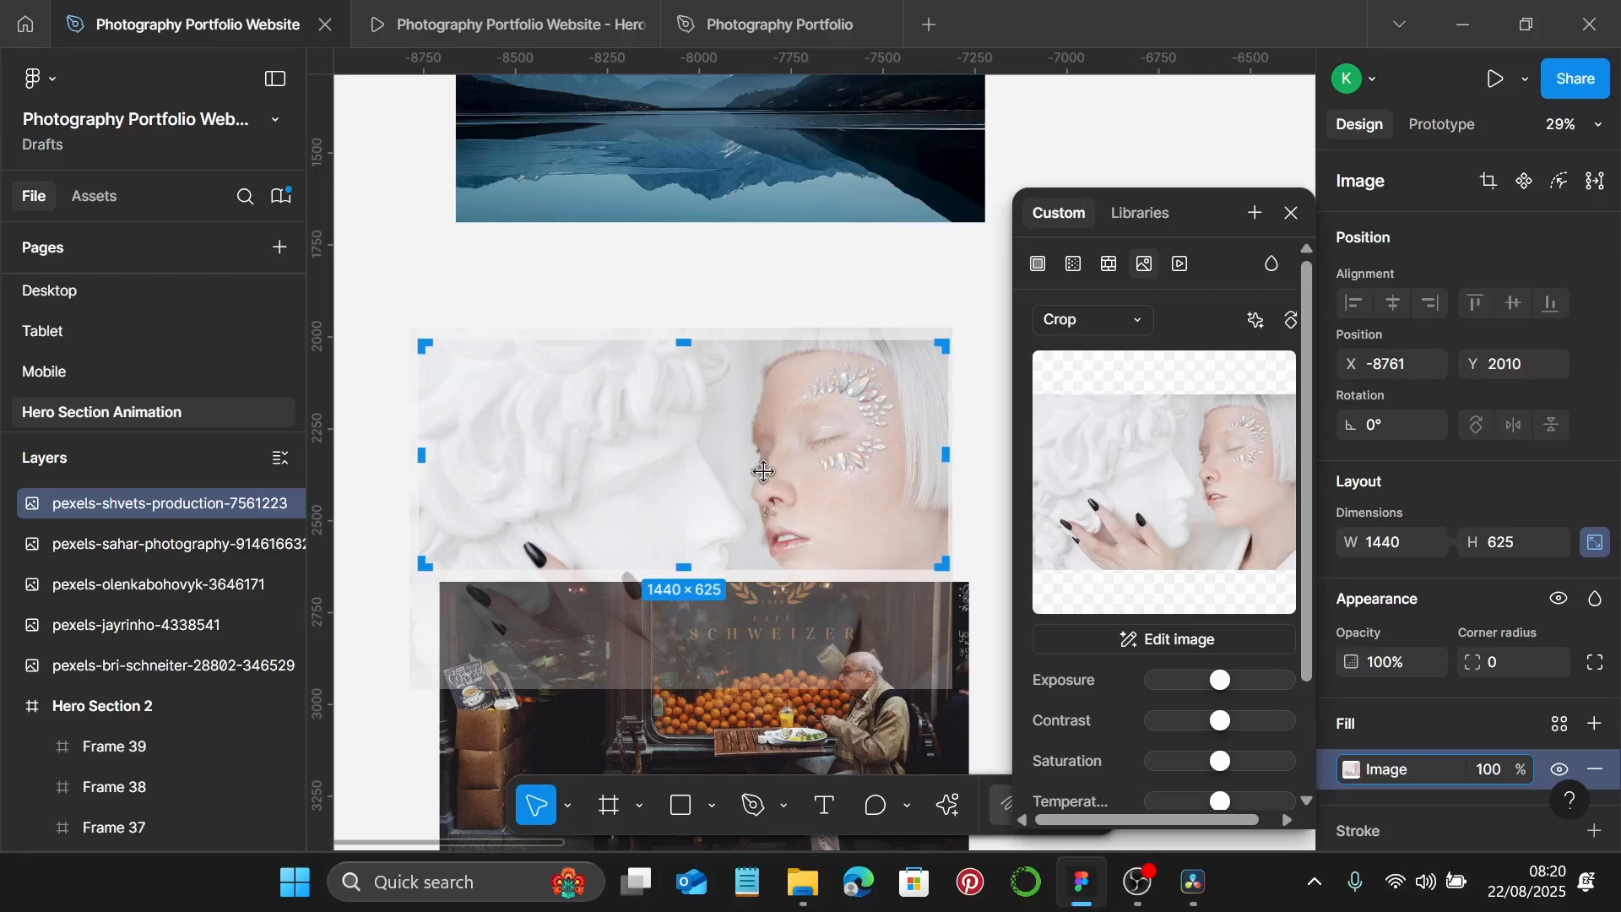
{"action": "key", "text": "Escape"}
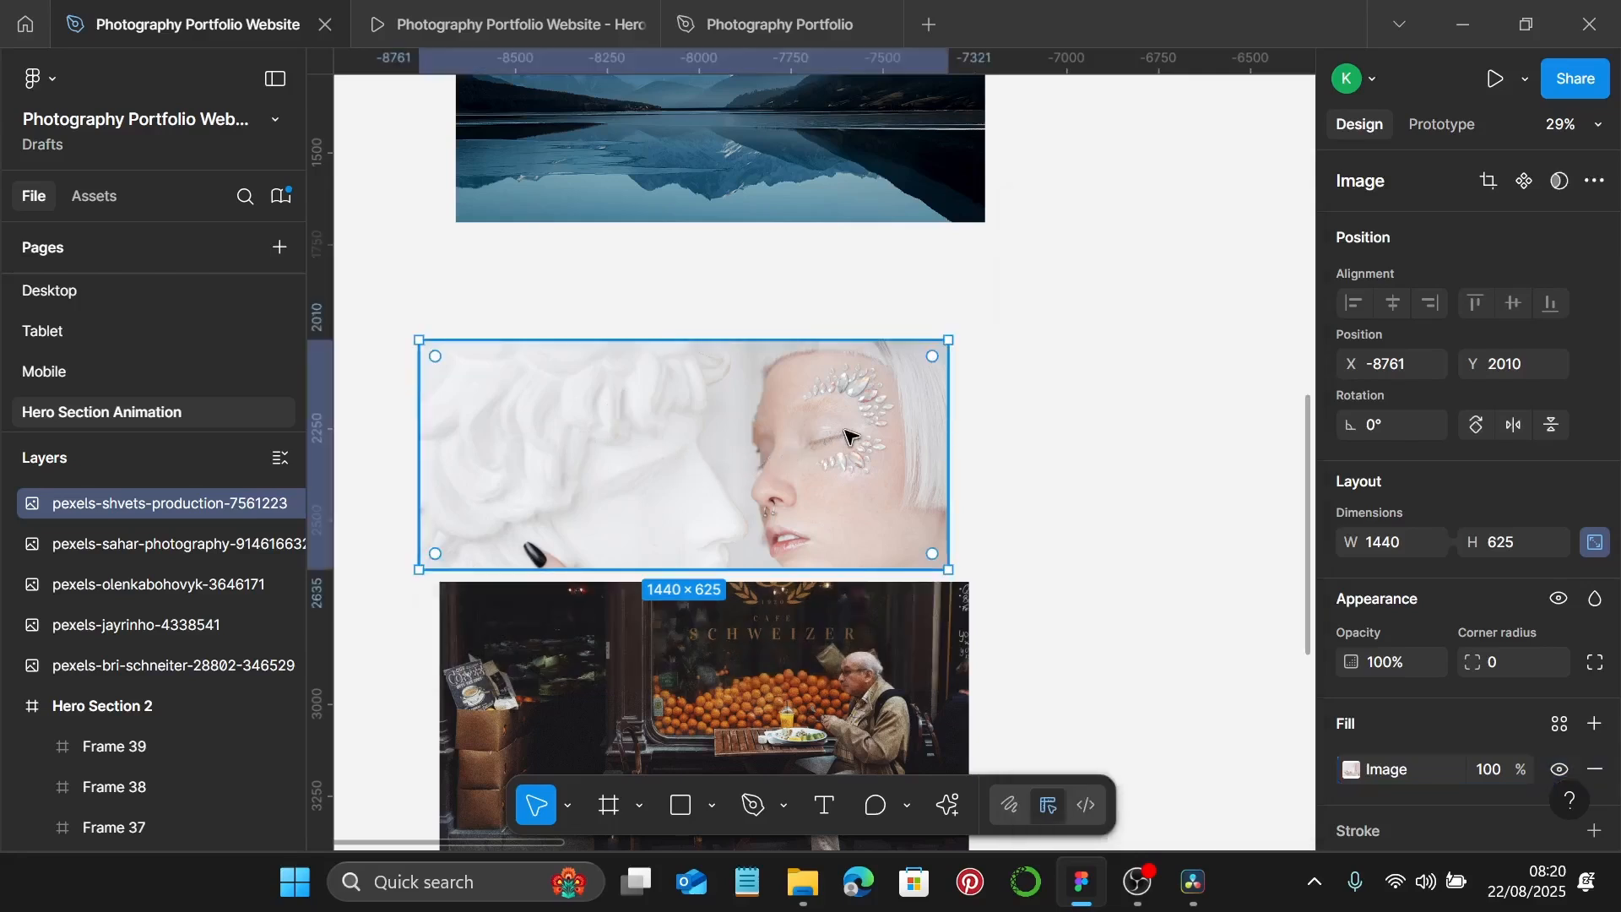
Crop the photo of the man seated outside the café to 1440 × 625 by trimming its upper and lower edges.
{"action": "scroll", "coordinate": [845, 431], "scroll_direction": "down", "scroll_amount": 5}
{"action": "left_click", "coordinate": [785, 408]}
{"action": "double_click", "coordinate": [785, 409]}
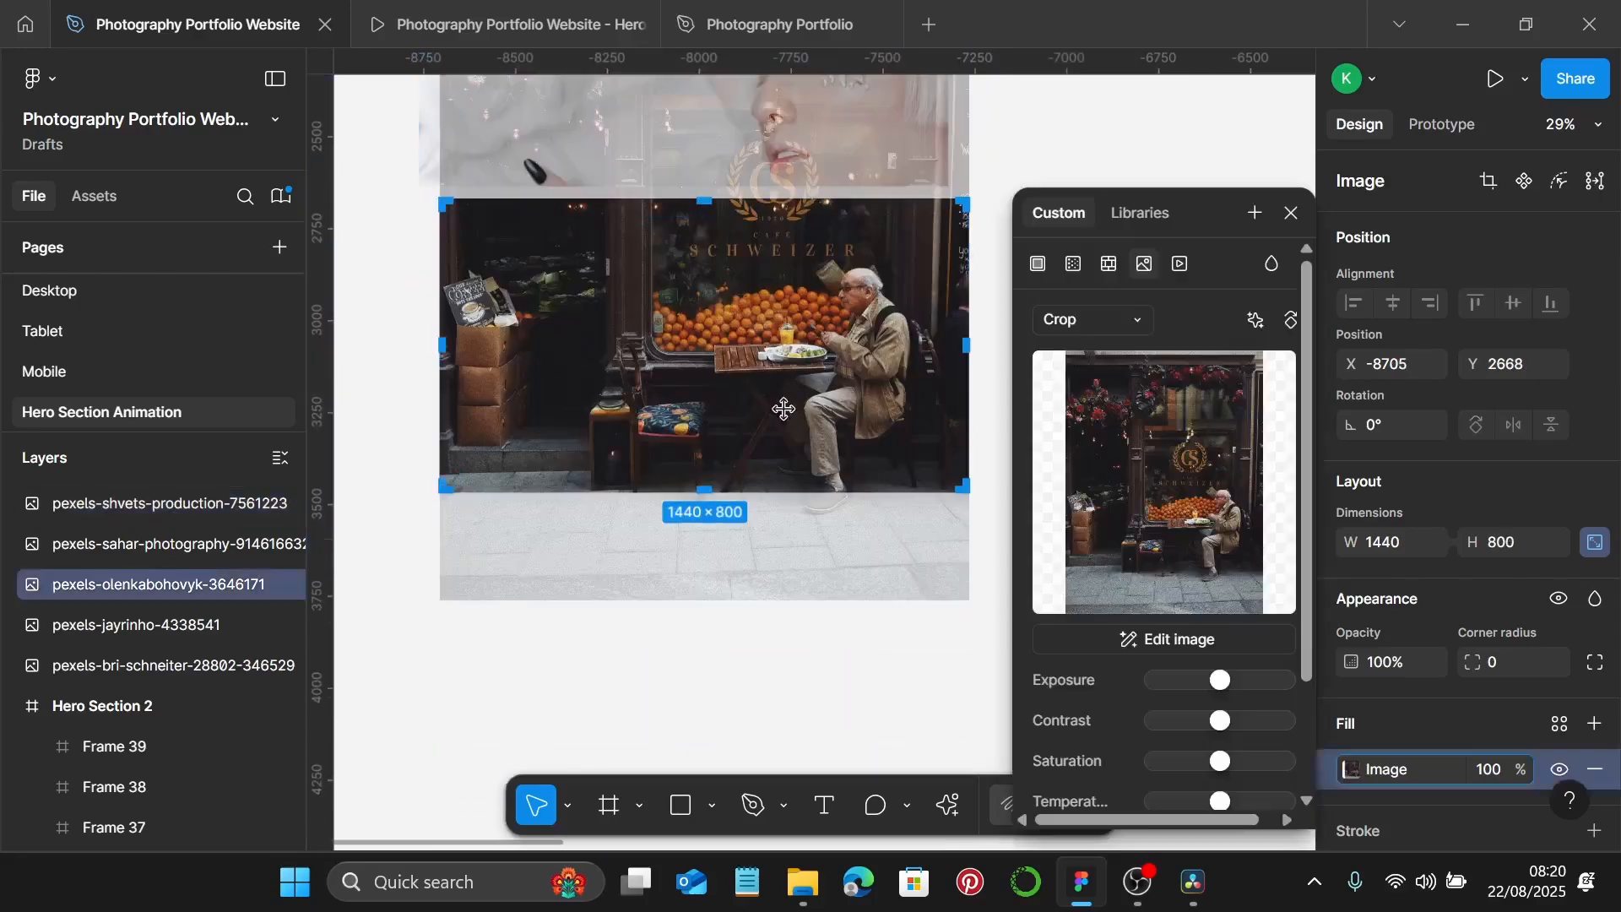
{"action": "left_click_drag", "start_coordinate": [714, 203], "coordinate": [713, 239]}
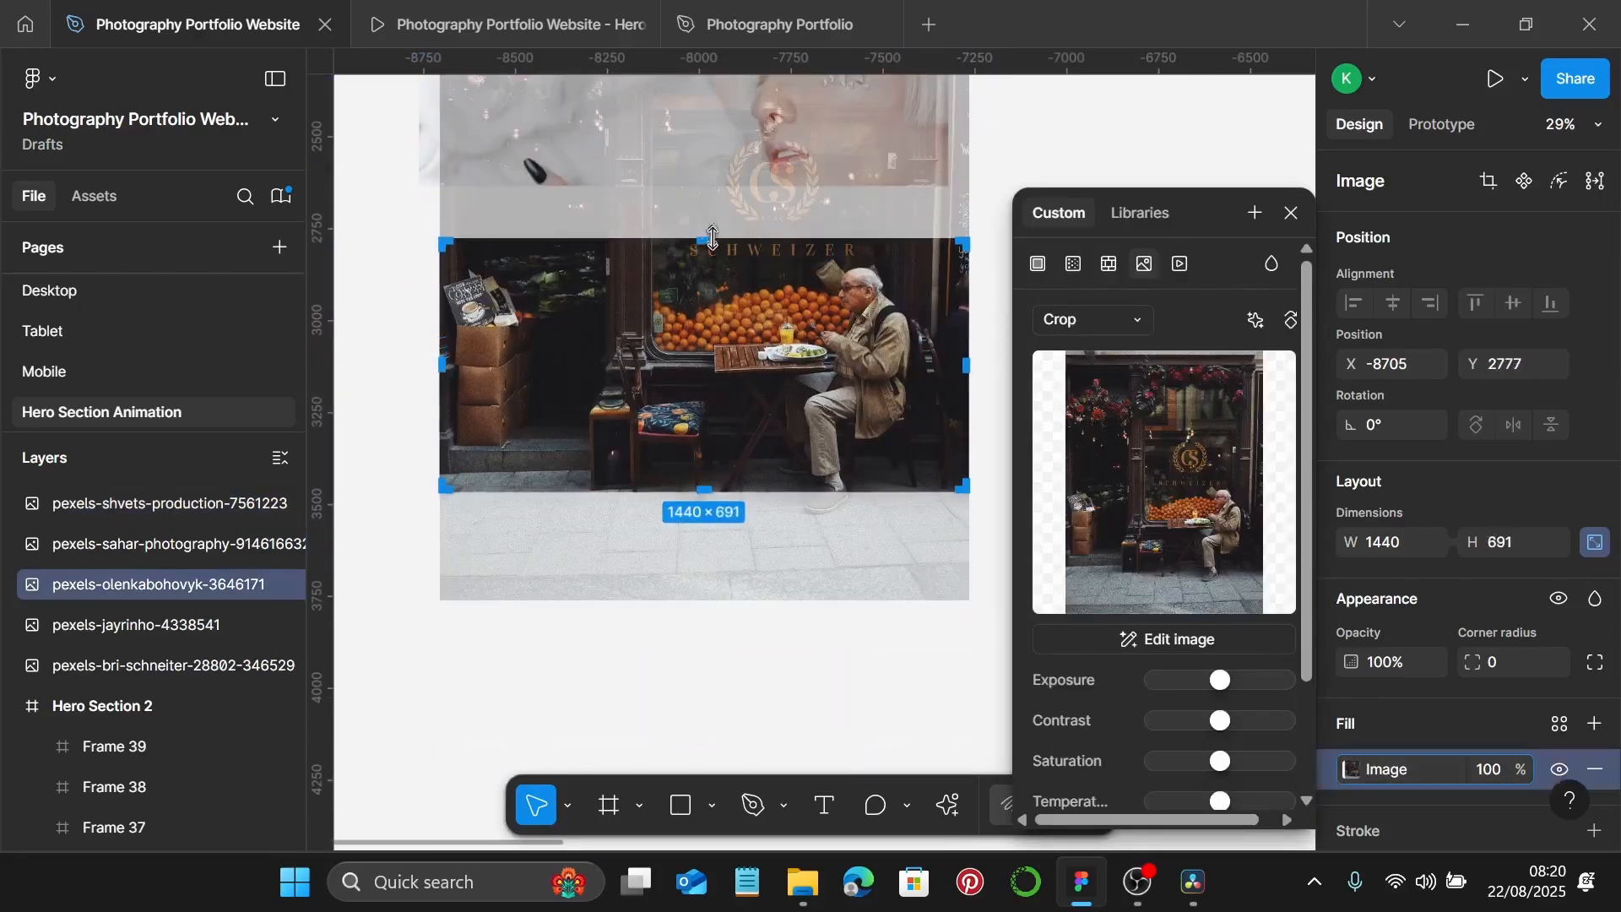
{"action": "left_click_drag", "start_coordinate": [704, 486], "coordinate": [704, 465]}
{"action": "scroll", "coordinate": [705, 465], "scroll_direction": "up", "scroll_amount": 10}
{"action": "scroll", "coordinate": [704, 464], "scroll_direction": "up", "scroll_amount": 10}
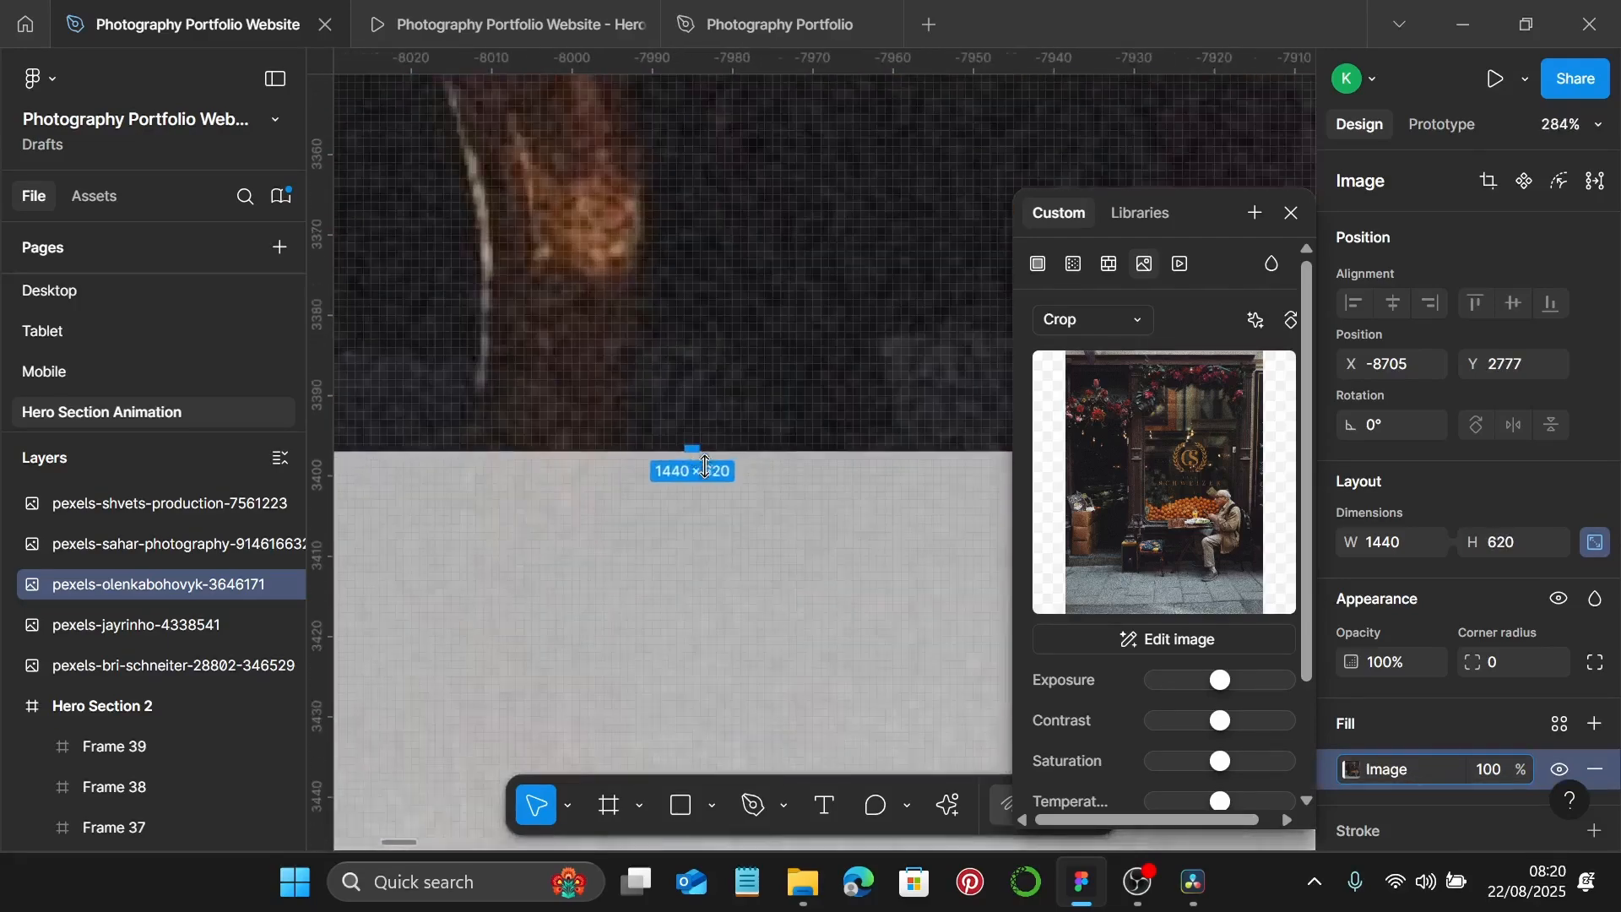
{"action": "left_click_drag", "start_coordinate": [680, 438], "coordinate": [687, 507]}
{"action": "scroll", "coordinate": [688, 508], "scroll_direction": "down", "scroll_amount": 10}
{"action": "scroll", "coordinate": [687, 507], "scroll_direction": "down", "scroll_amount": 5}
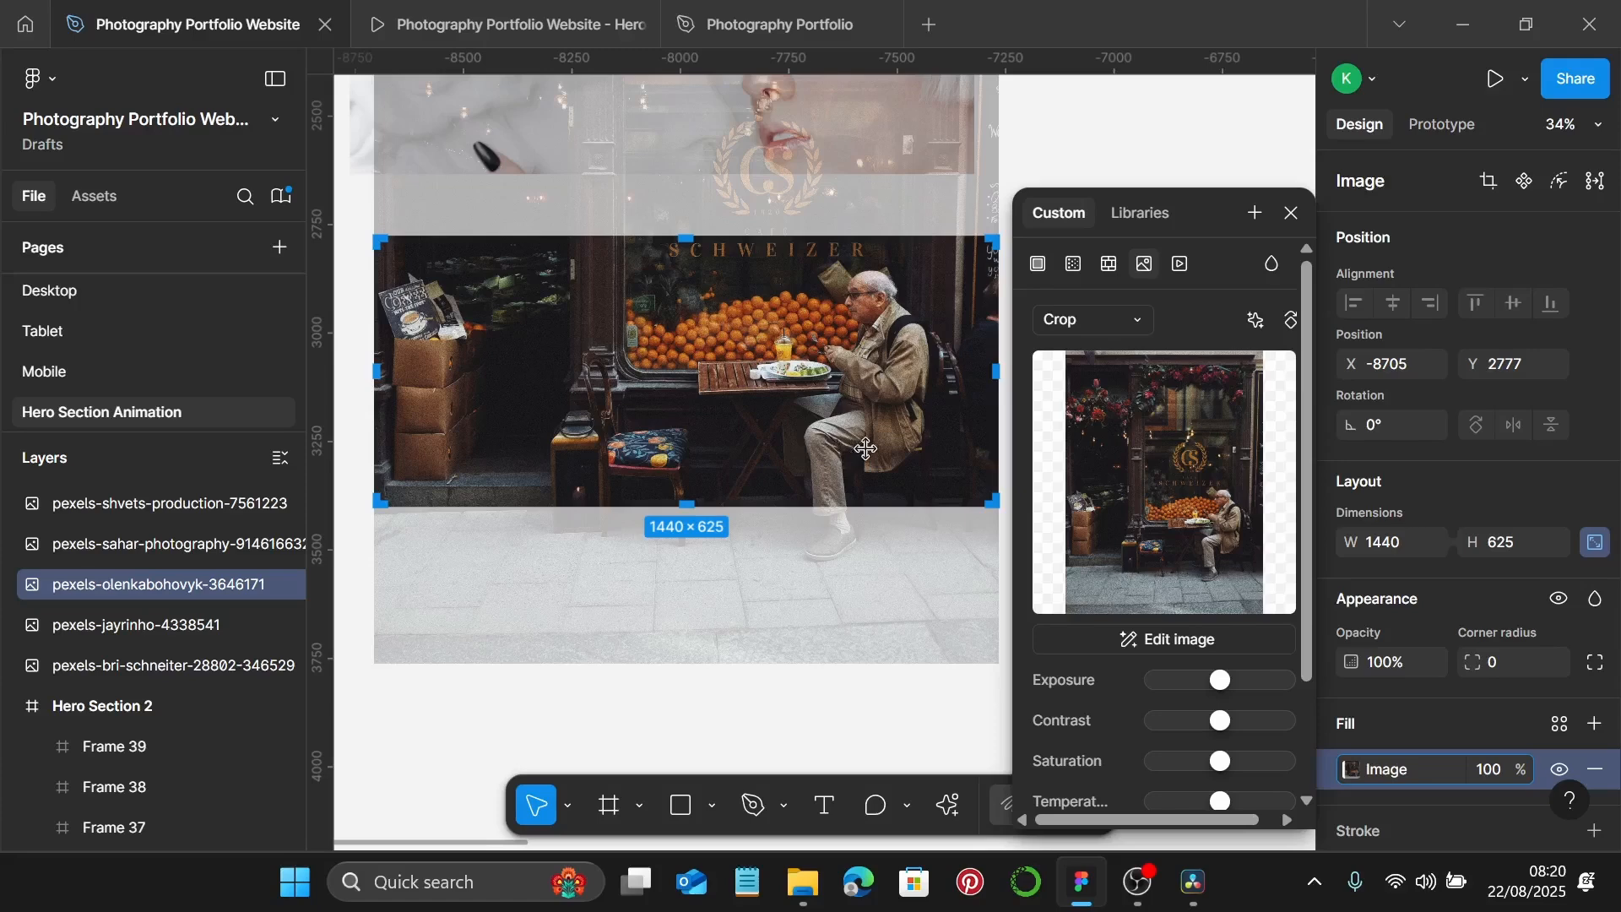
{"action": "key", "text": "Return"}
Convert the Hero Section 2 frame into a component.
{"action": "scroll", "coordinate": [1078, 459], "scroll_direction": "down", "scroll_amount": 5}
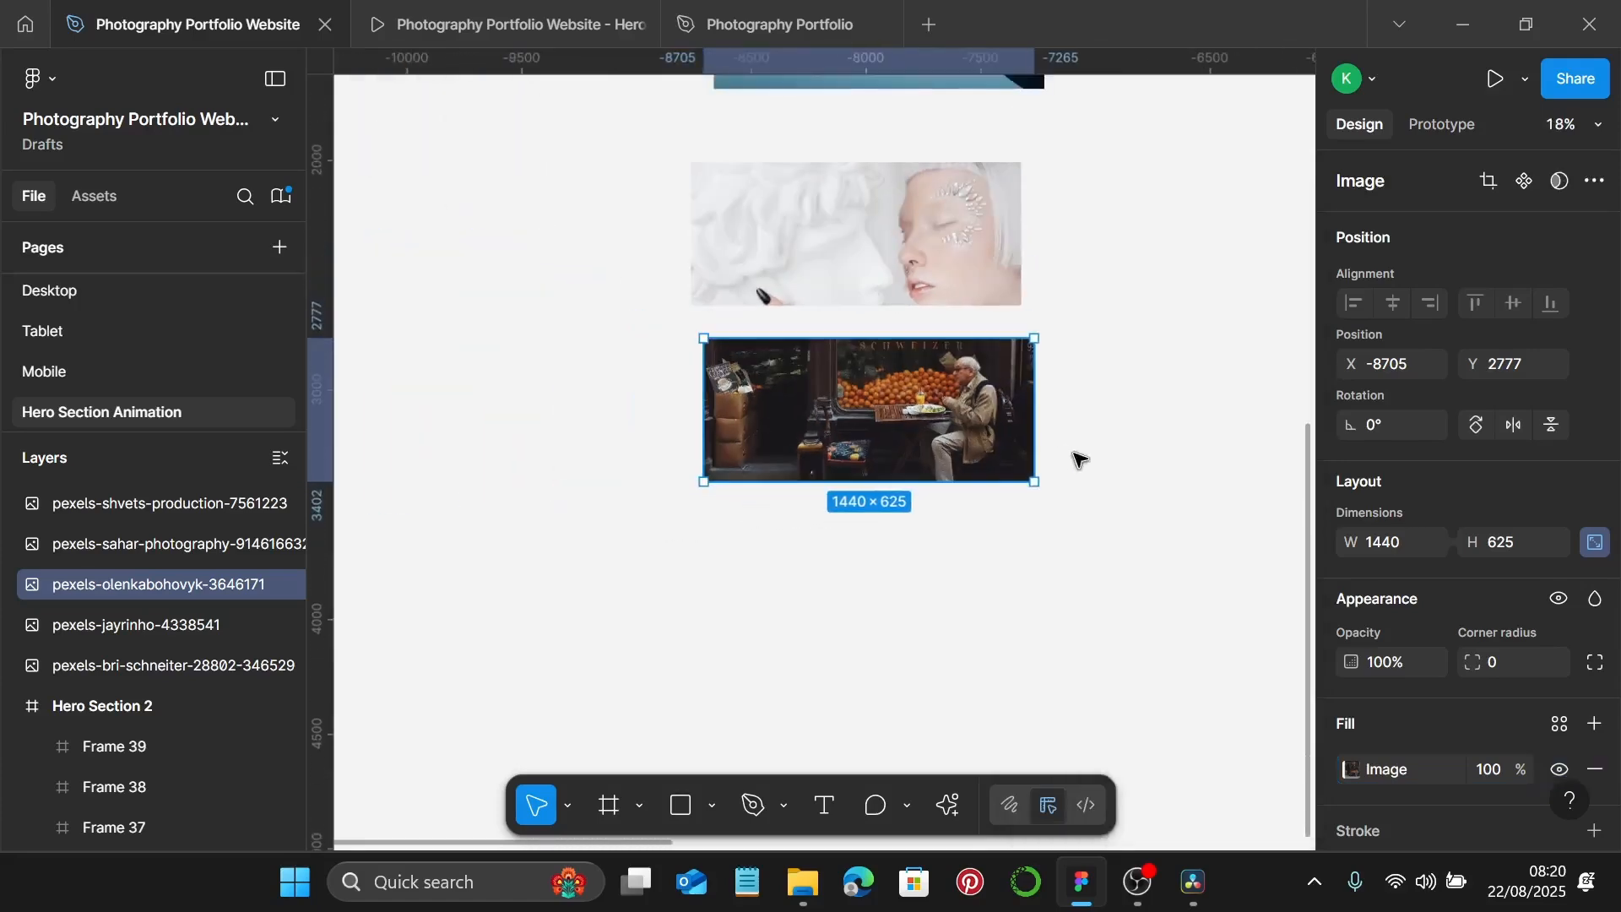
{"action": "scroll", "coordinate": [1080, 460], "scroll_direction": "right", "scroll_amount": 5}
{"action": "scroll", "coordinate": [1080, 461], "scroll_direction": "down", "scroll_amount": 5}
{"action": "scroll", "coordinate": [1078, 460], "scroll_direction": "up", "scroll_amount": 4}
{"action": "scroll", "coordinate": [1018, 380], "scroll_direction": "up", "scroll_amount": 3}
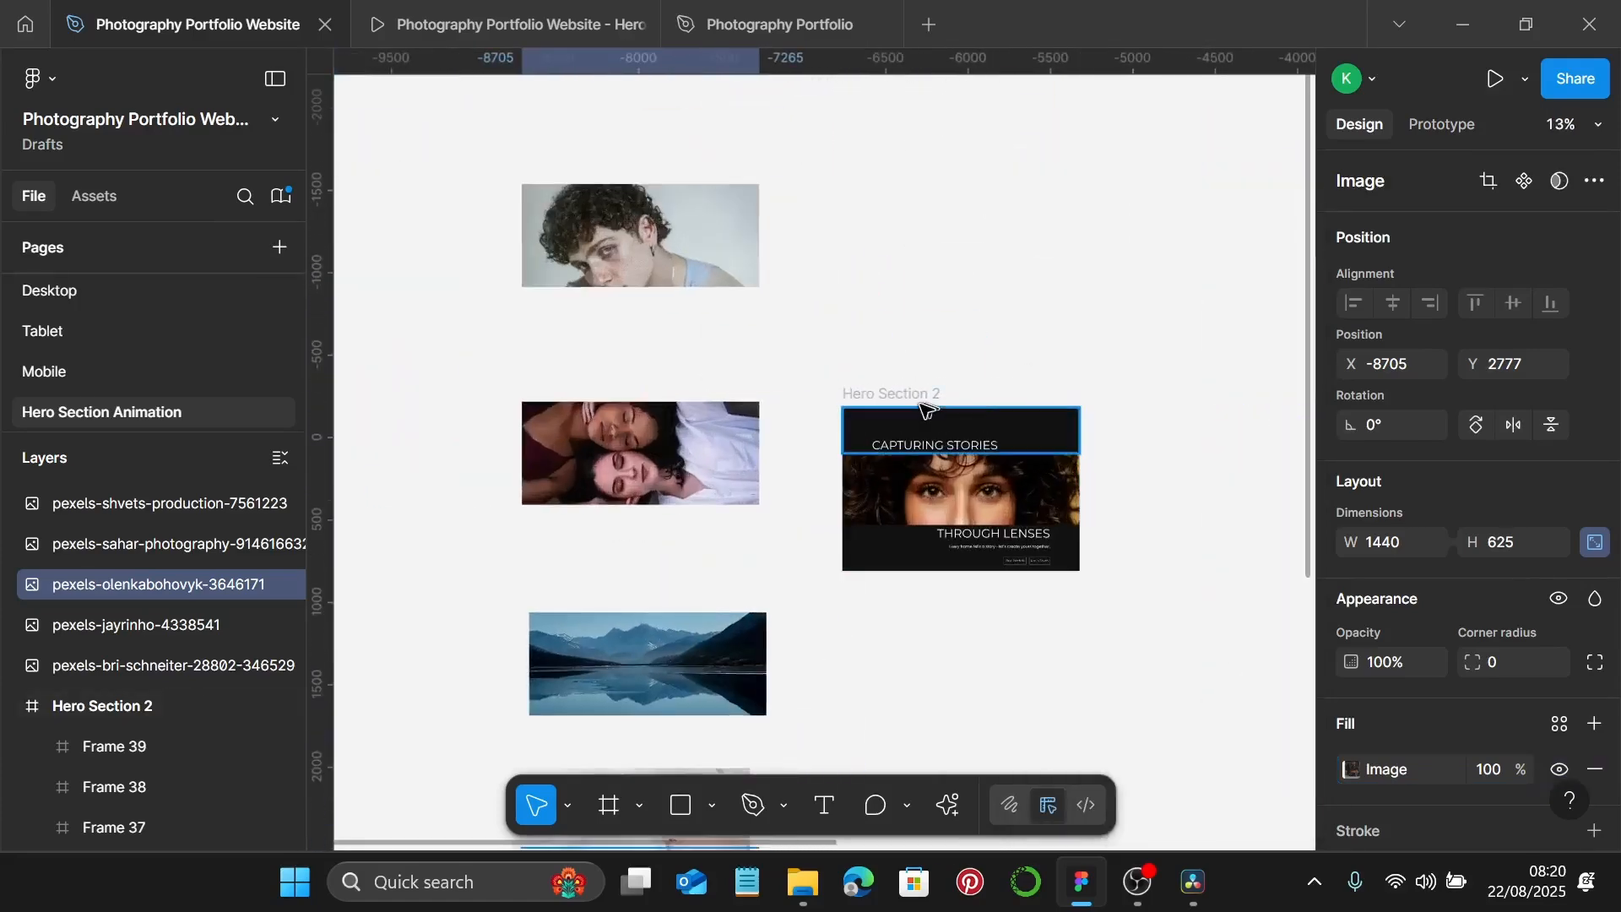
{"action": "left_click", "coordinate": [926, 393]}
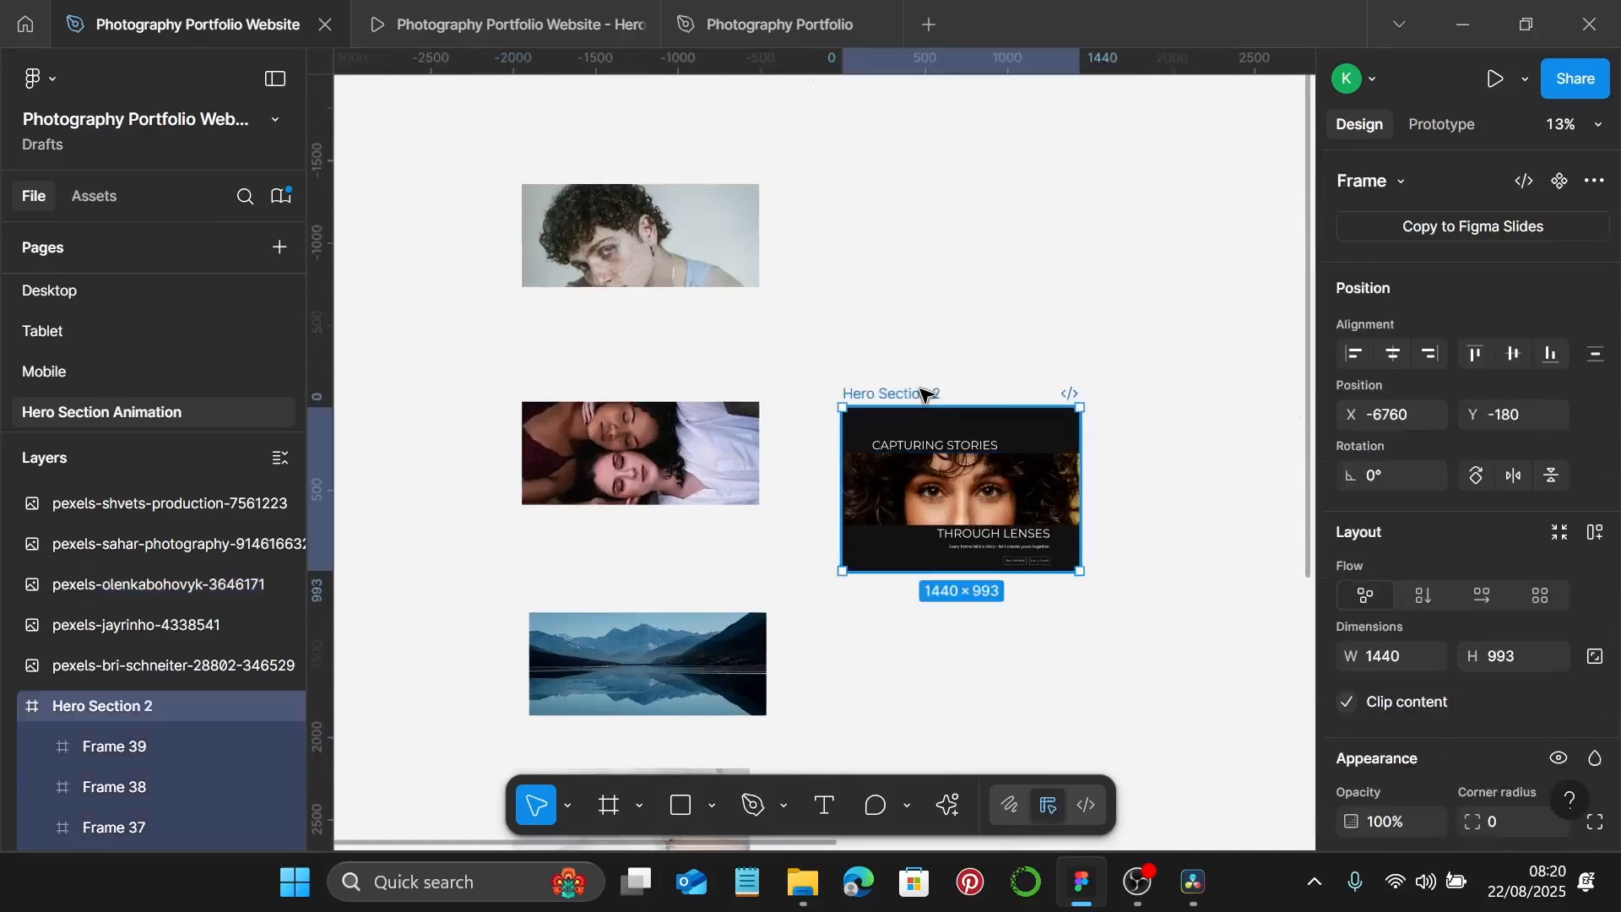
{"action": "key", "text": "ctrl+alt+k"}
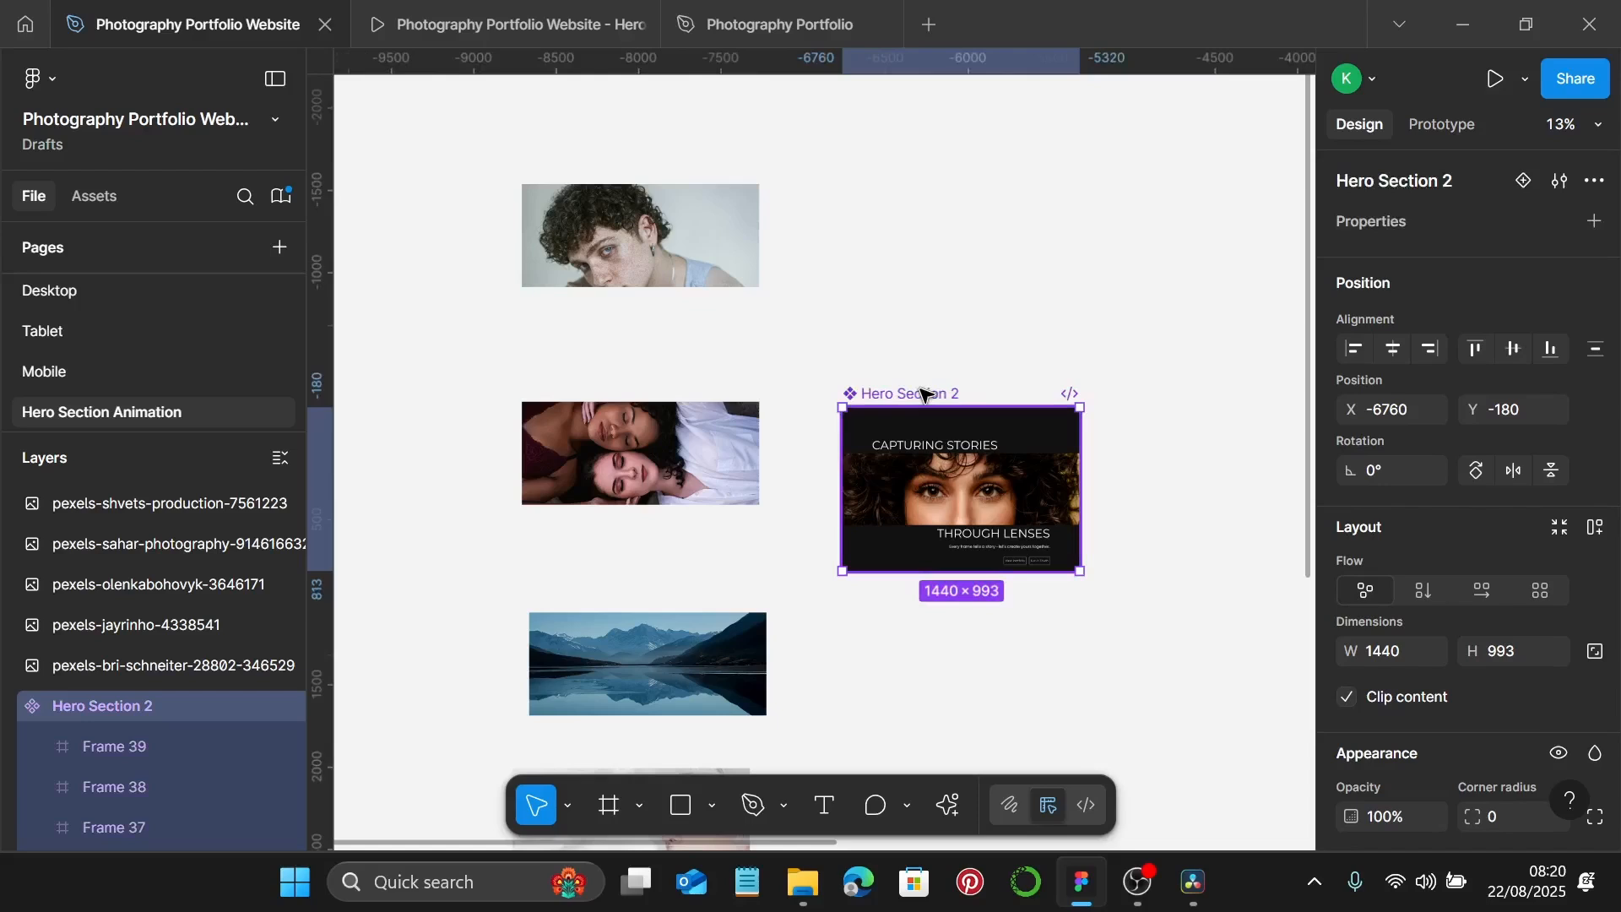
Move the Hero Section 2 component up on the canvas and add a second variant to it.
{"action": "left_click_drag", "start_coordinate": [910, 394], "coordinate": [927, 224]}
{"action": "left_click", "coordinate": [1524, 180]}
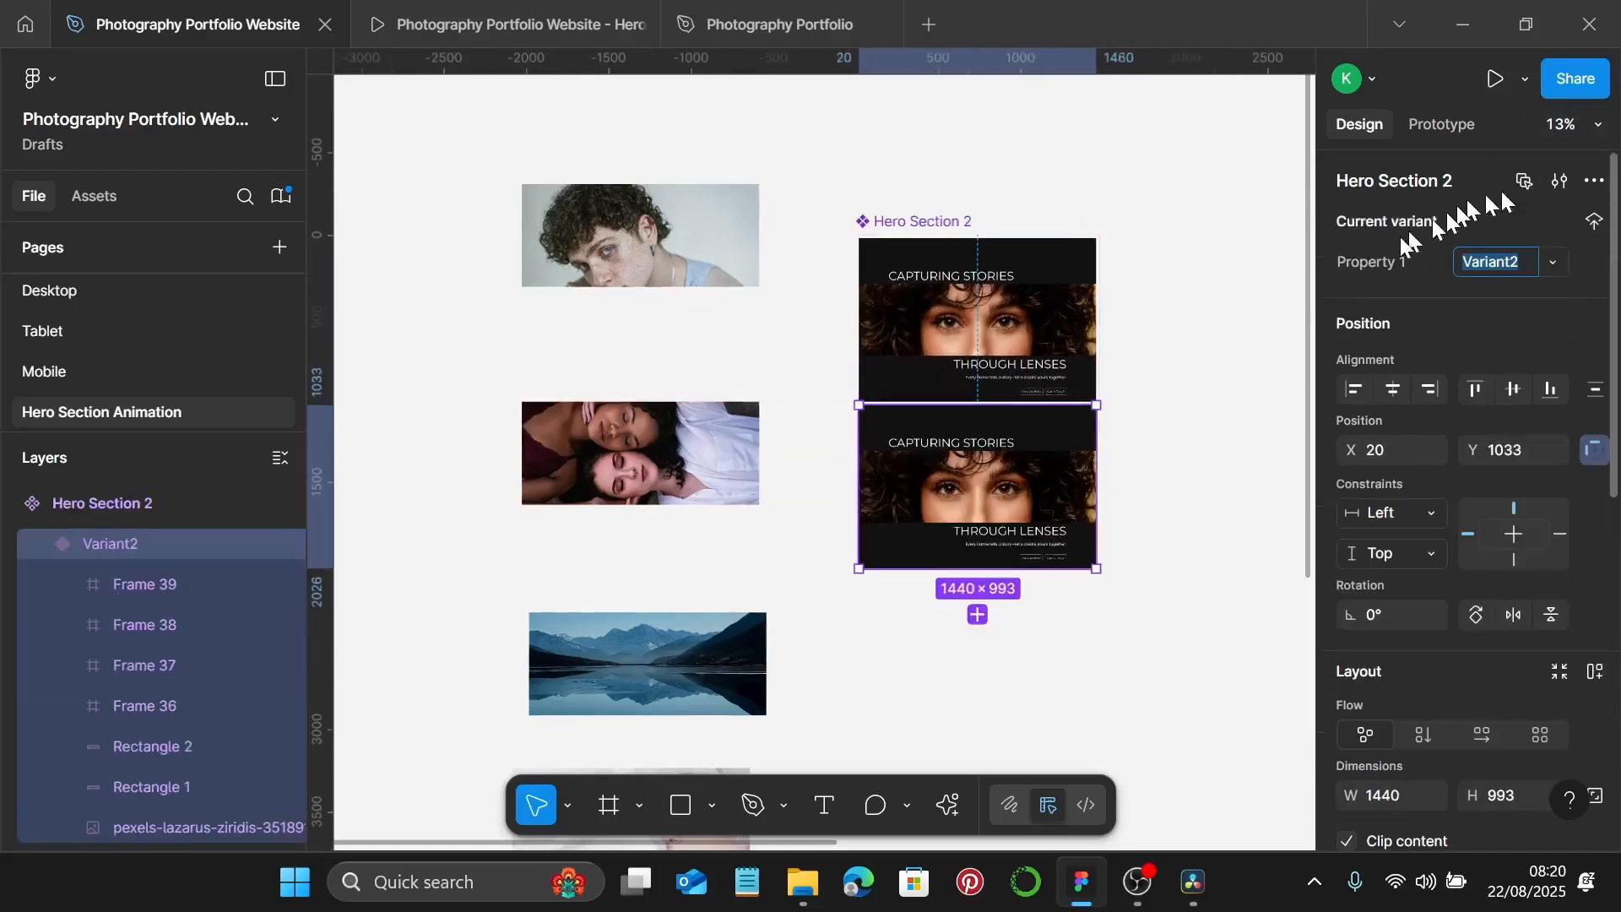
Enlarge the curly-haired woman's photo within its crop area in the second Hero Section 2 variant.
{"action": "scroll", "coordinate": [1050, 481], "scroll_direction": "down", "scroll_amount": 1}
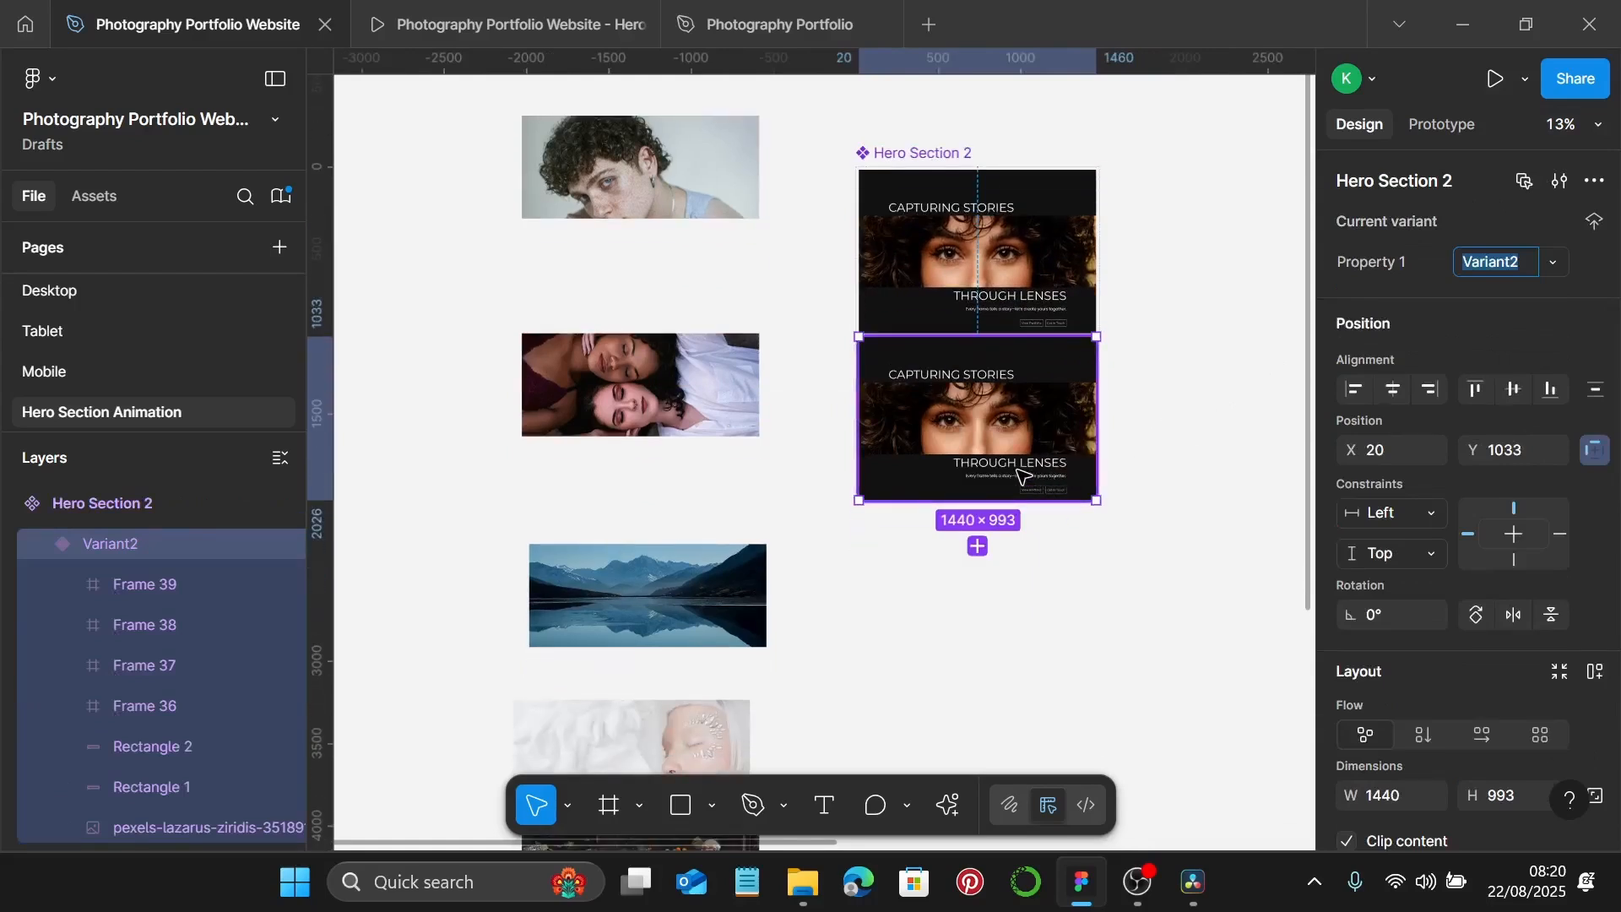
{"action": "double_click", "coordinate": [1026, 414]}
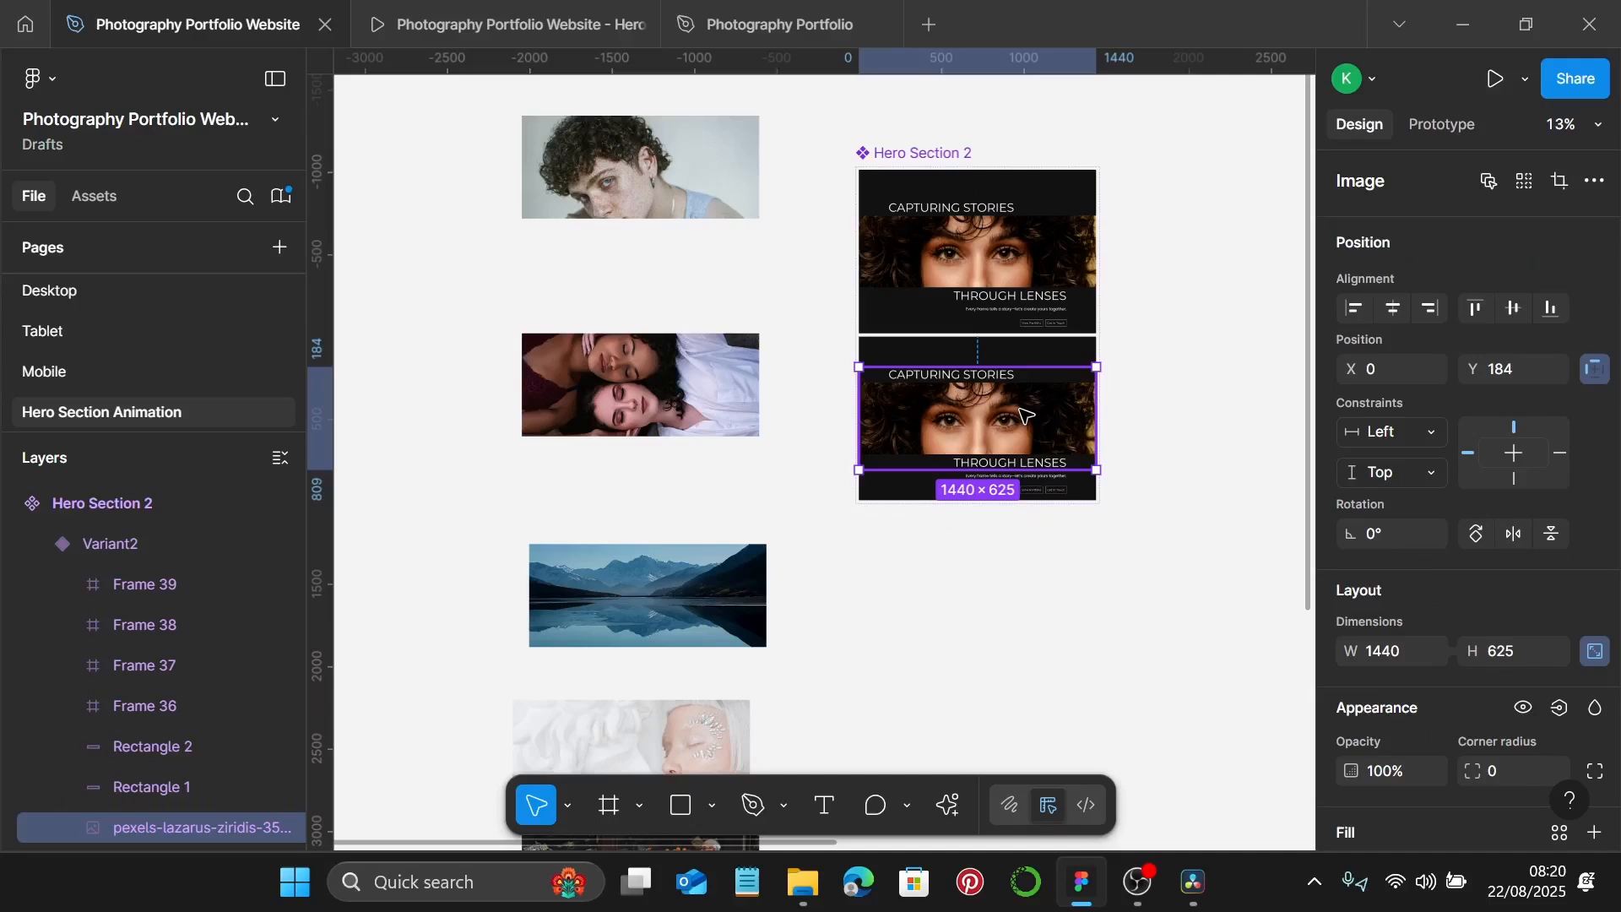
{"action": "double_click", "coordinate": [1020, 411]}
{"action": "scroll", "coordinate": [1020, 408], "scroll_direction": "right", "scroll_amount": 2}
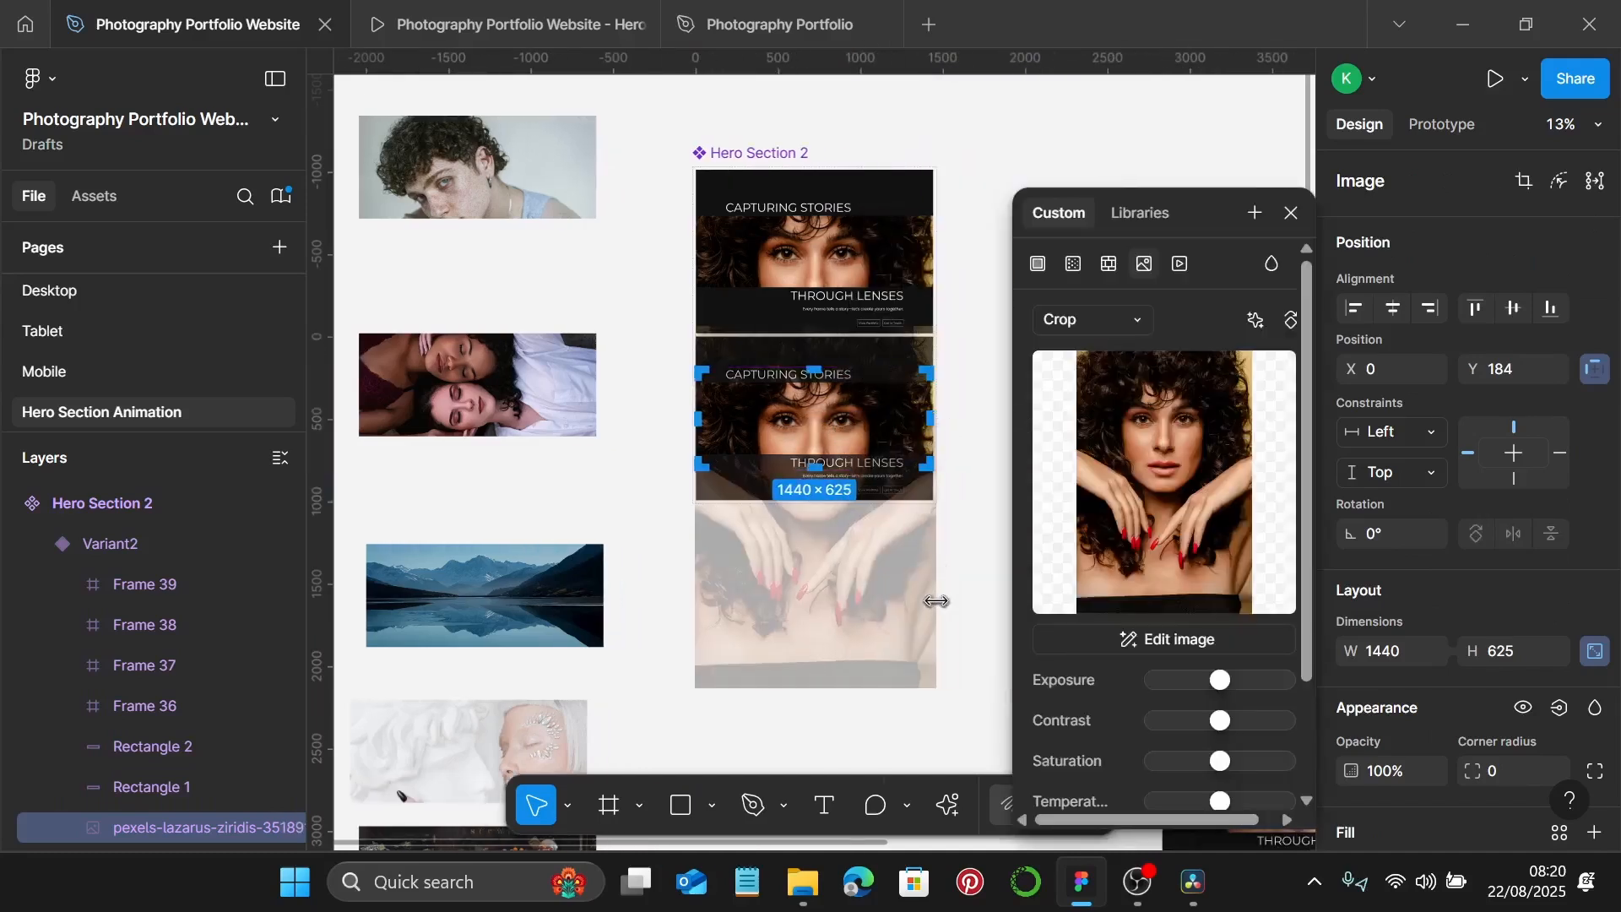
{"action": "scroll", "coordinate": [937, 601], "scroll_direction": "right", "scroll_amount": 1}
{"action": "left_click_drag", "start_coordinate": [874, 605], "coordinate": [927, 615]}
{"action": "scroll", "coordinate": [902, 607], "scroll_direction": "up", "scroll_amount": 1}
{"action": "scroll", "coordinate": [901, 606], "scroll_direction": "up", "scroll_amount": 3}
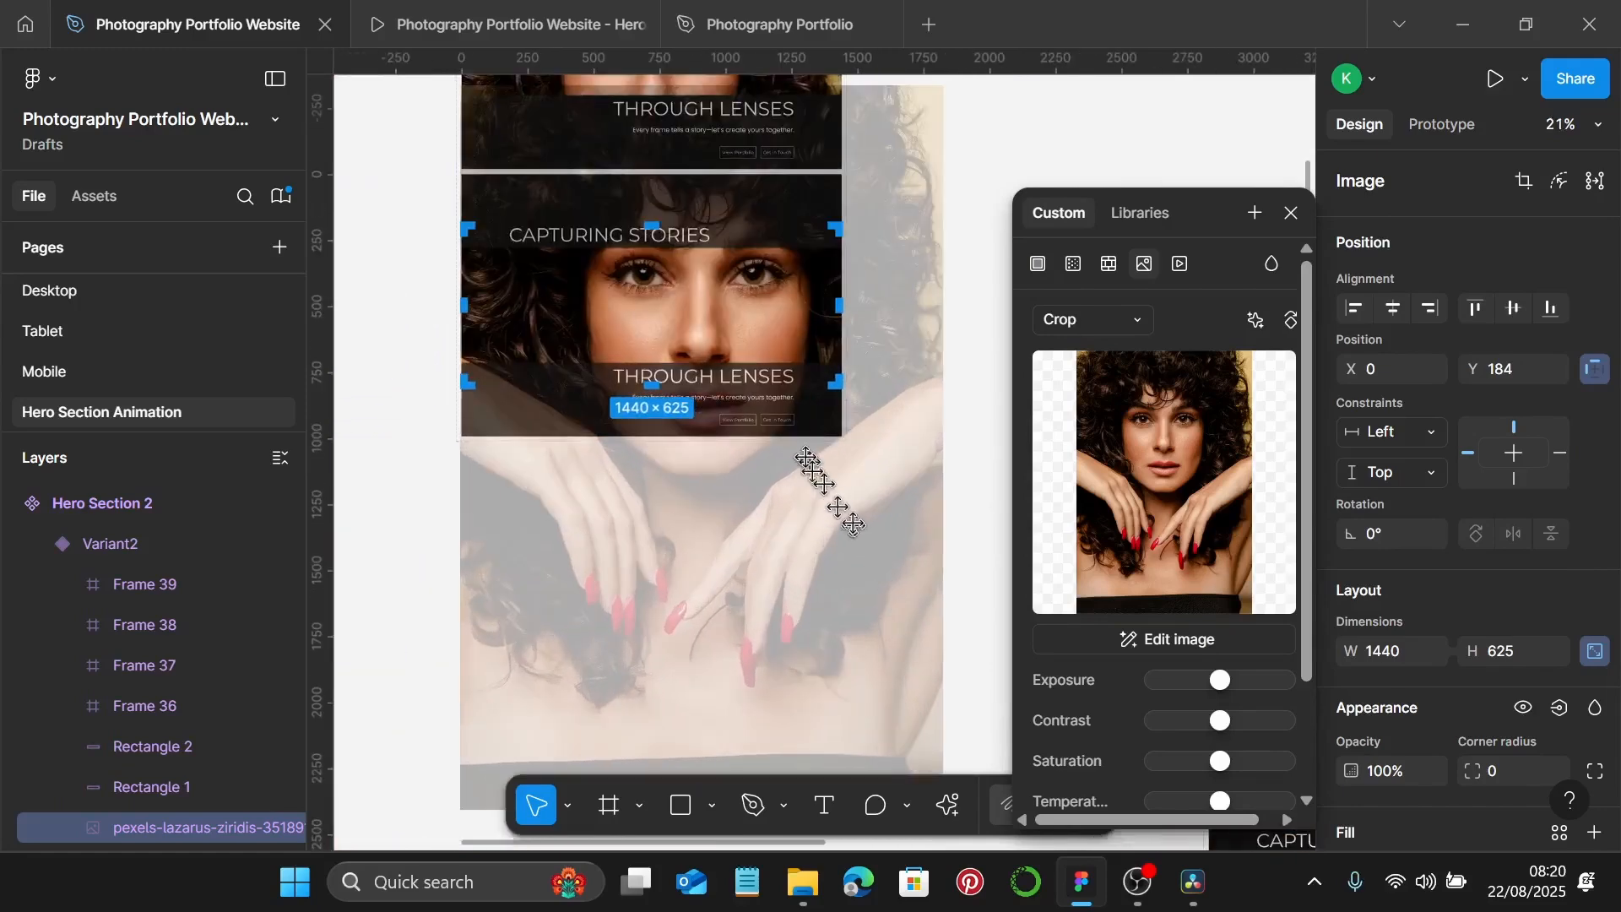
{"action": "left_click_drag", "start_coordinate": [947, 589], "coordinate": [930, 595]}
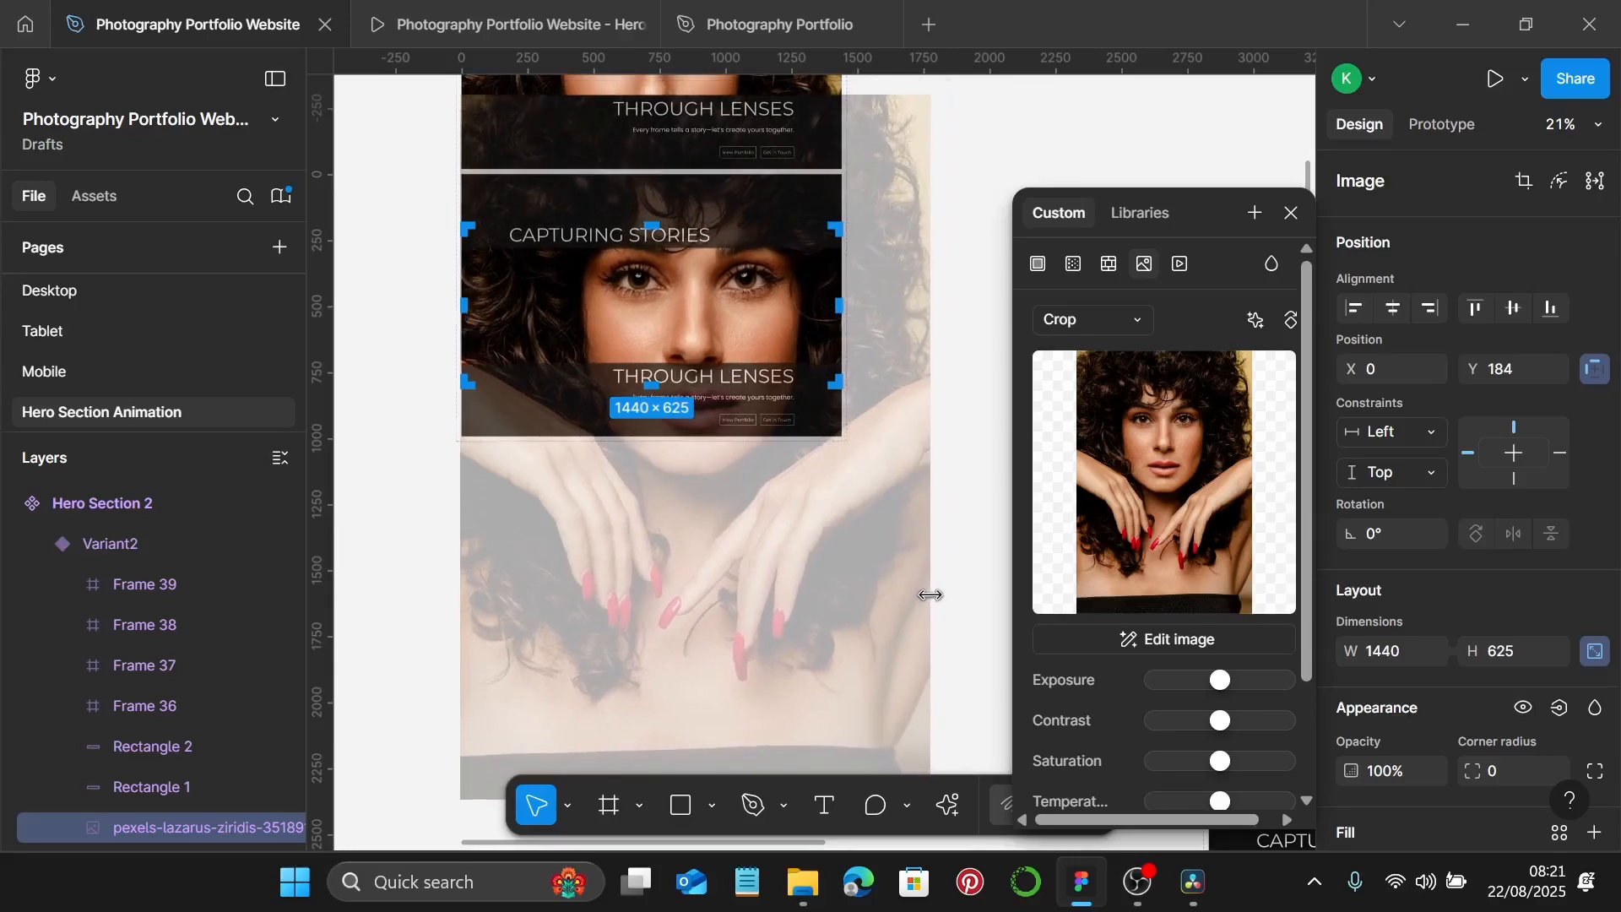
Shift the woman's photo slightly down within the second variant's crop area and finish cropping.
{"action": "scroll", "coordinate": [638, 485], "scroll_direction": "up", "scroll_amount": 2}
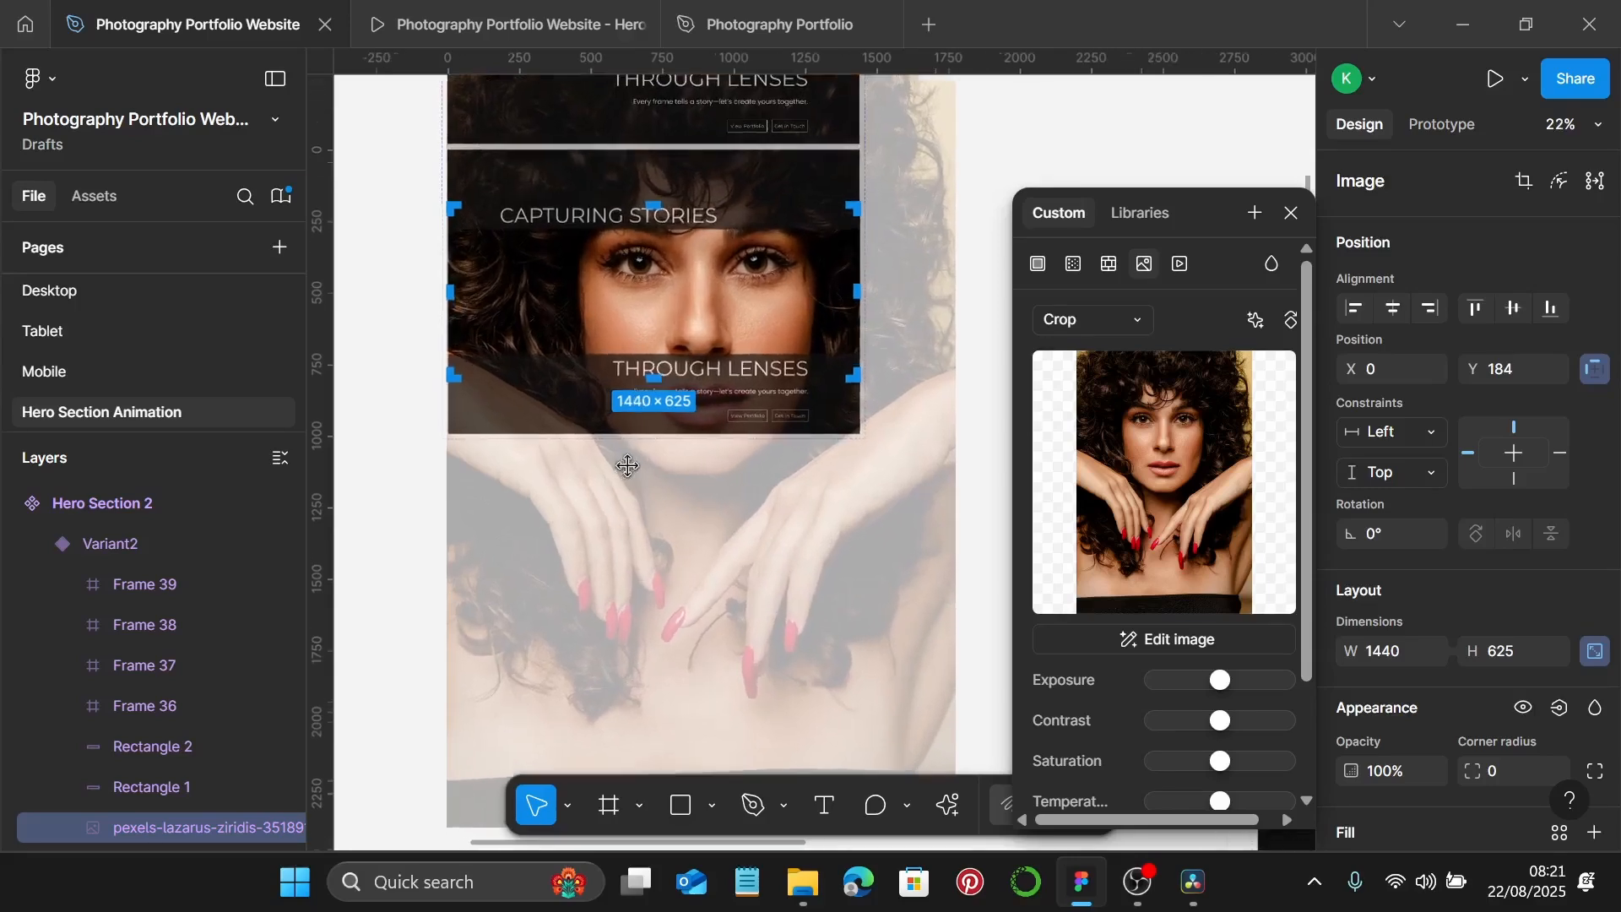
{"action": "left_click_drag", "start_coordinate": [749, 287], "coordinate": [739, 311]}
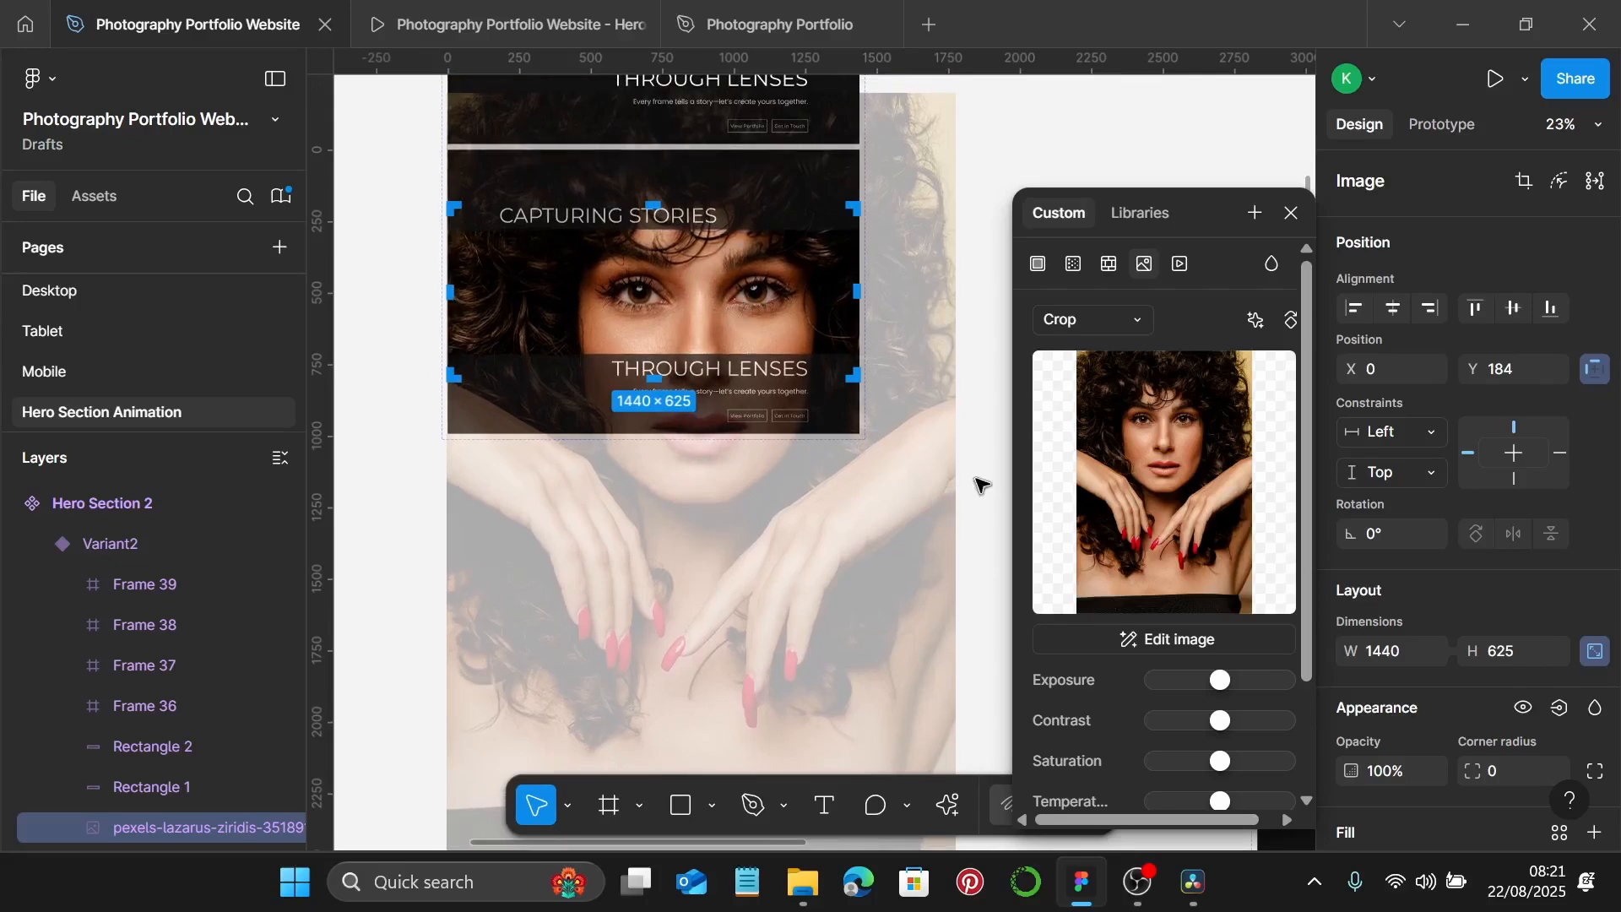
{"action": "key", "text": "Escape"}
Add a third variant below the second one in the Hero Section 2 component.
{"action": "scroll", "coordinate": [984, 486], "scroll_direction": "down", "scroll_amount": 3}
{"action": "scroll", "coordinate": [980, 472], "scroll_direction": "up", "scroll_amount": 1}
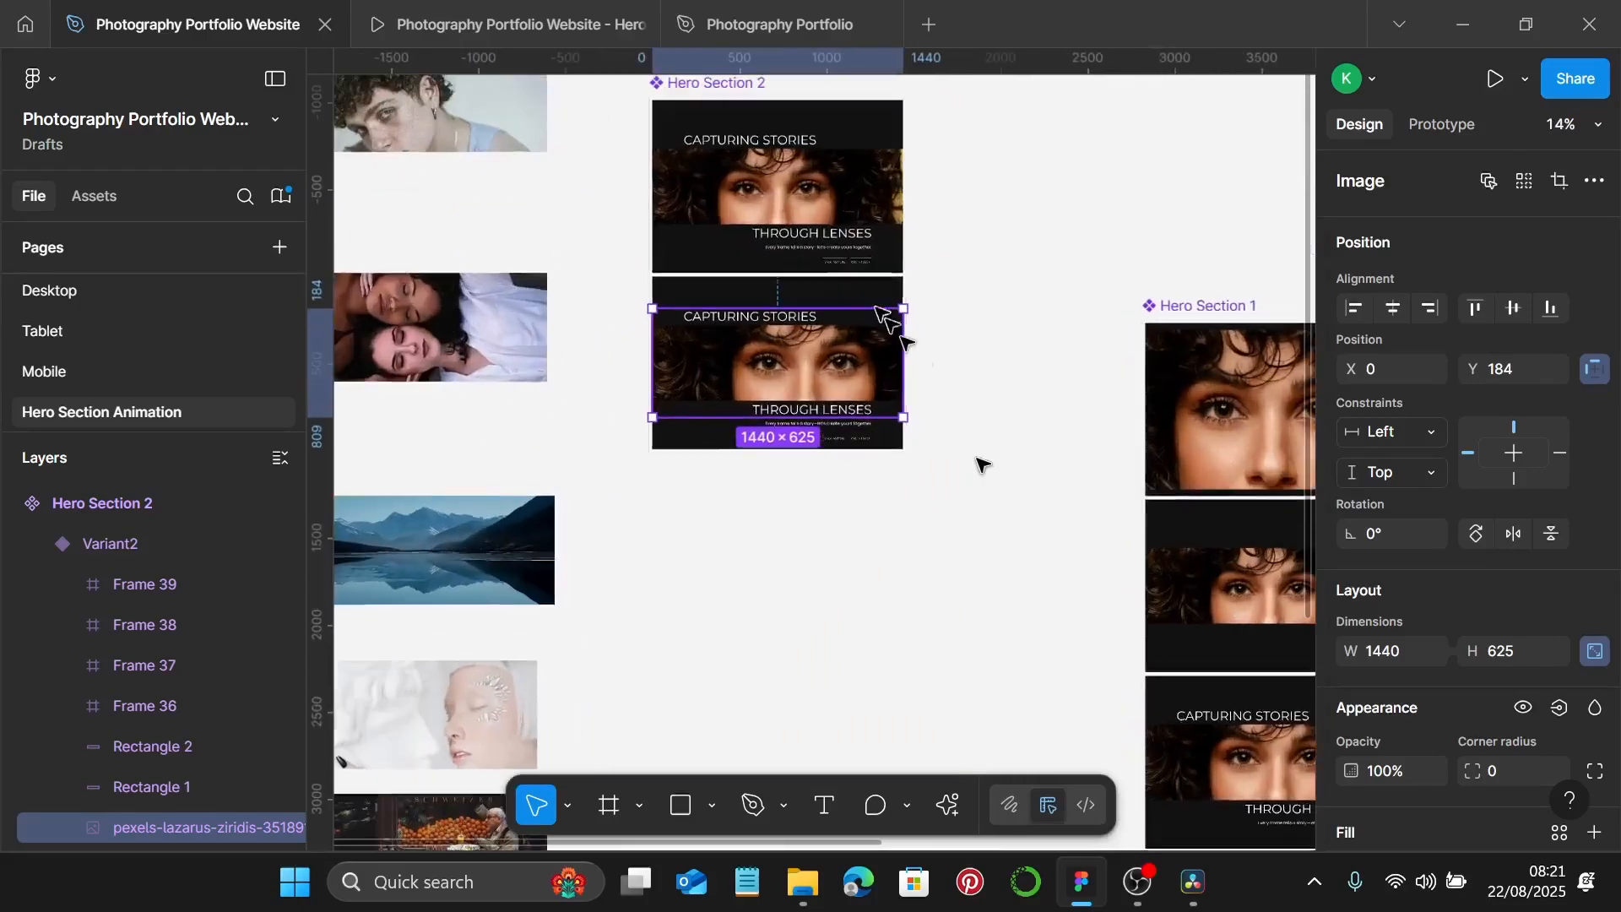
{"action": "left_click", "coordinate": [834, 456]}
{"action": "left_click", "coordinate": [815, 401]}
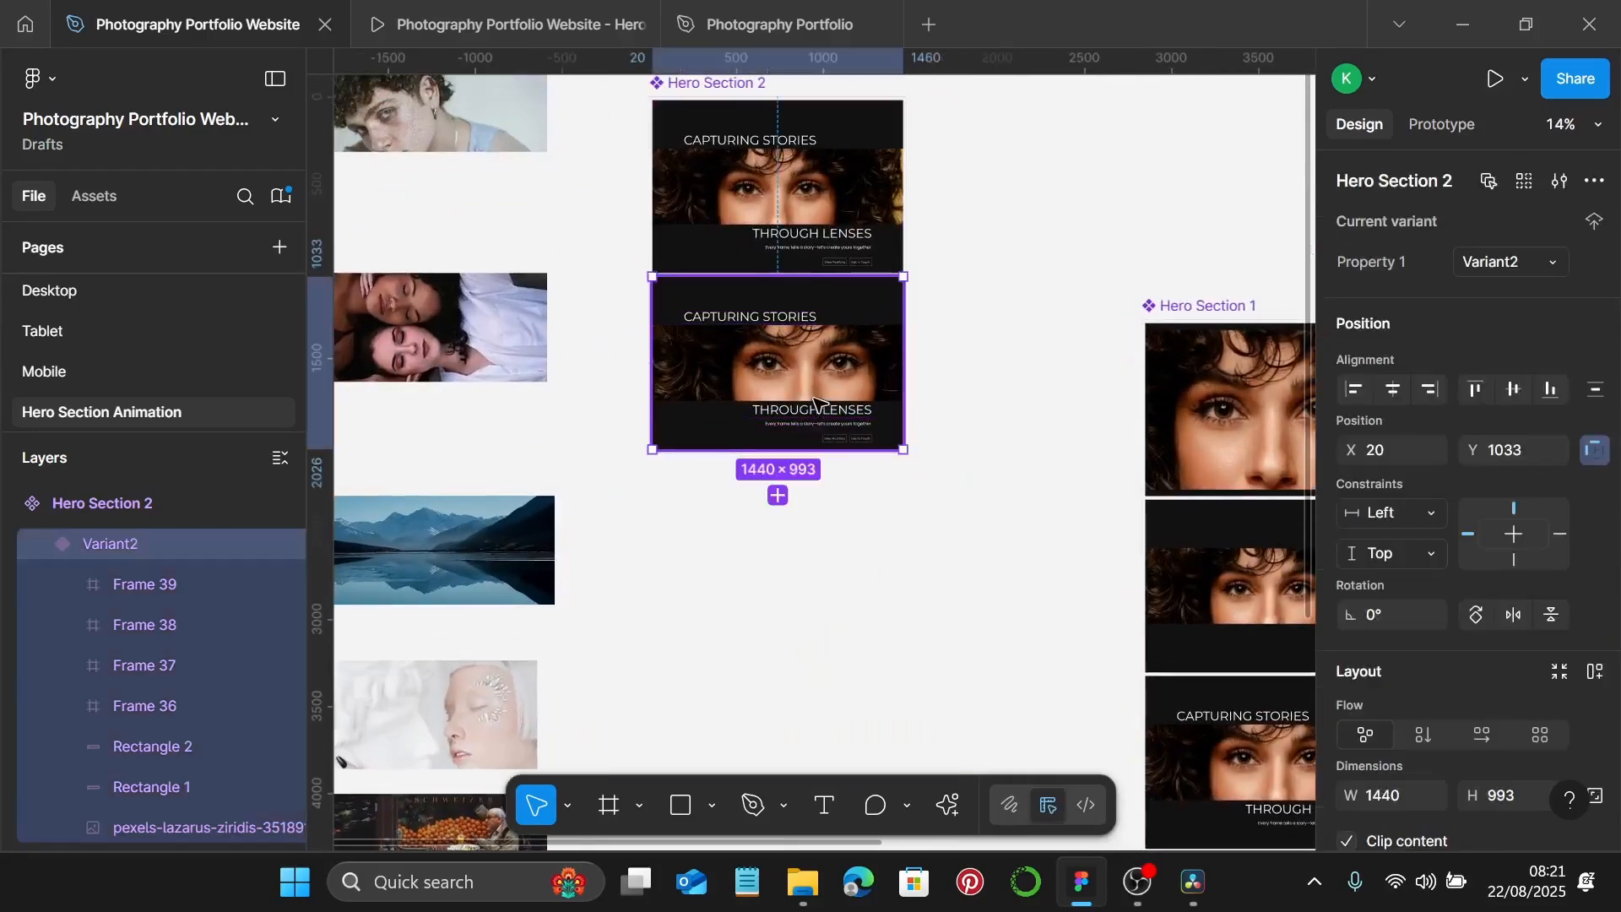
{"action": "left_click", "coordinate": [778, 496]}
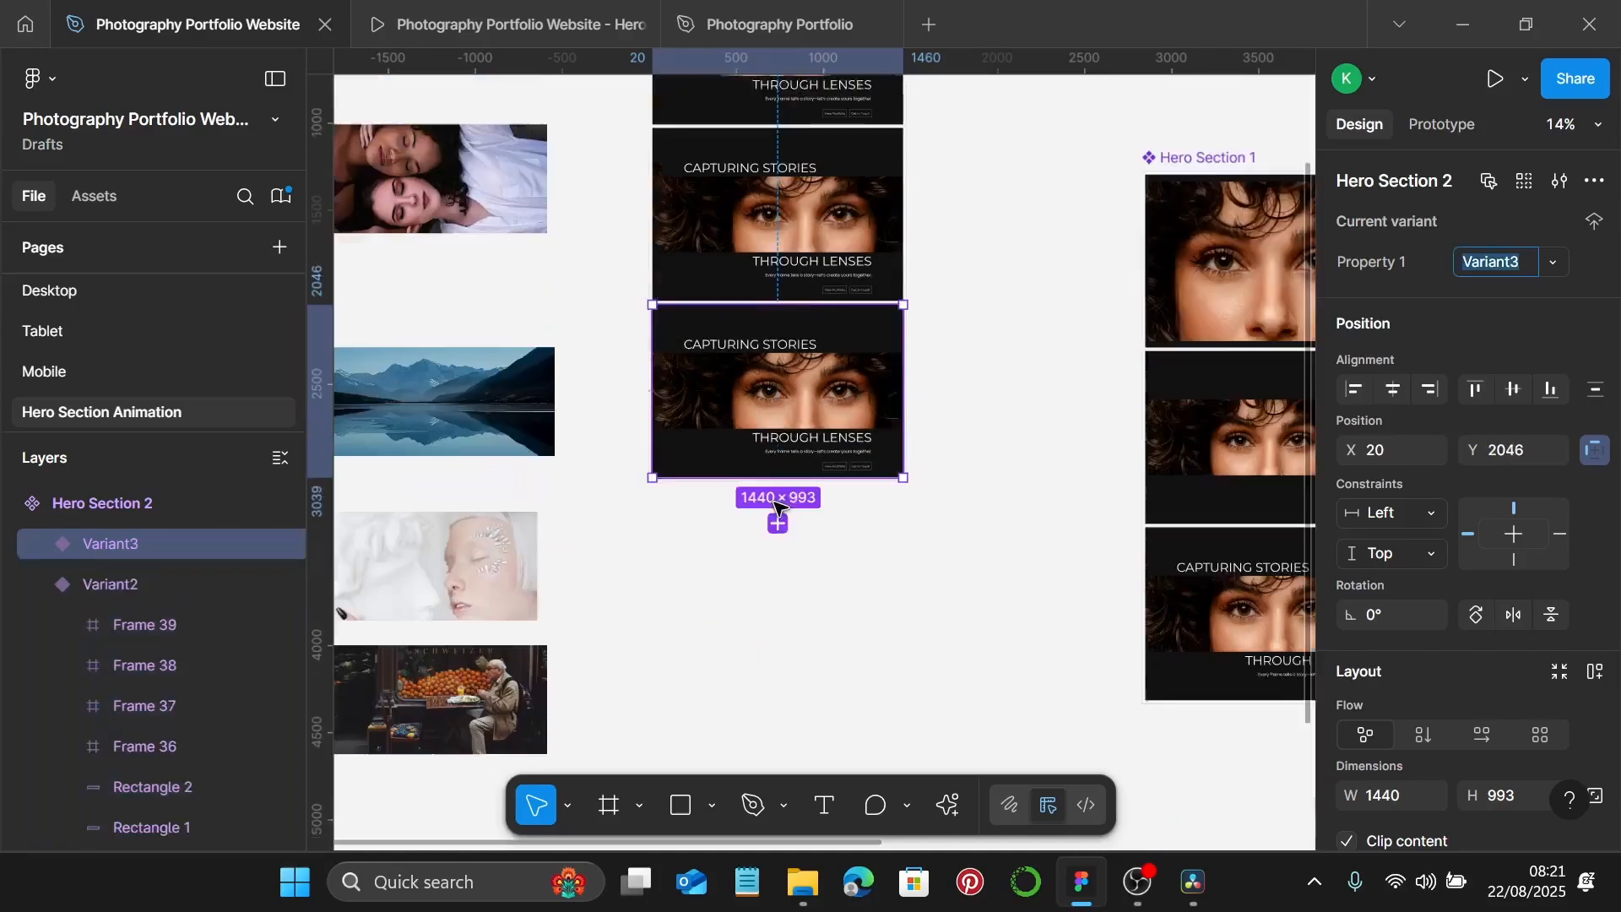
Cut the standalone curly-haired man photo from the canvas and replace the woman's image in the third variant with it.
{"action": "scroll", "coordinate": [799, 502], "scroll_direction": "up", "scroll_amount": 4}
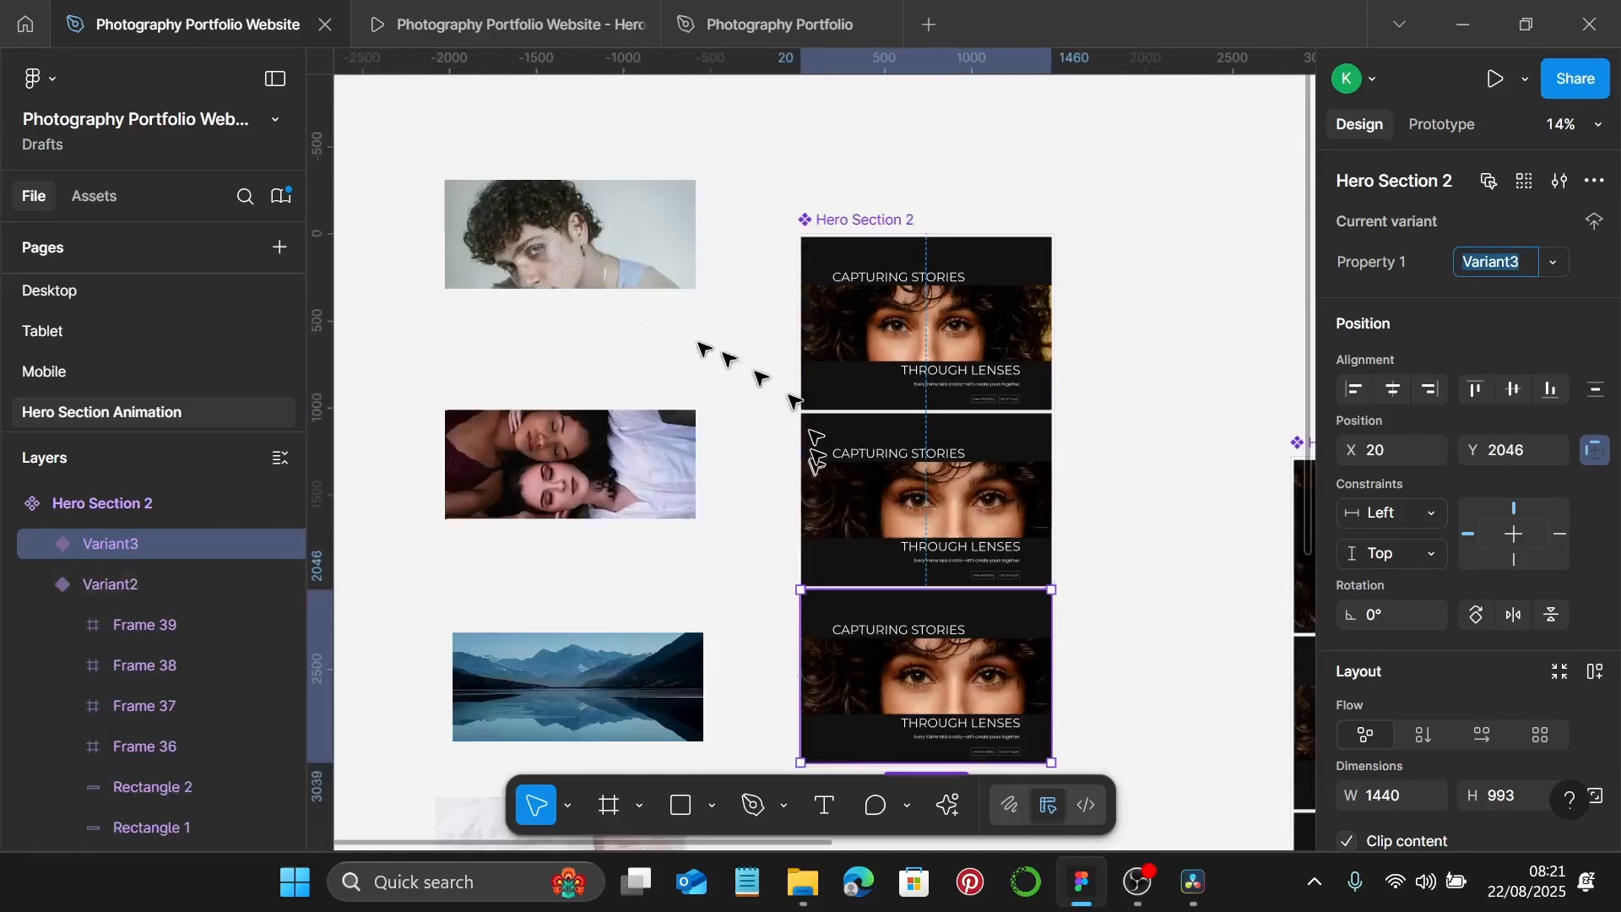
{"action": "left_click", "coordinate": [516, 247]}
{"action": "key", "text": "Delete"}
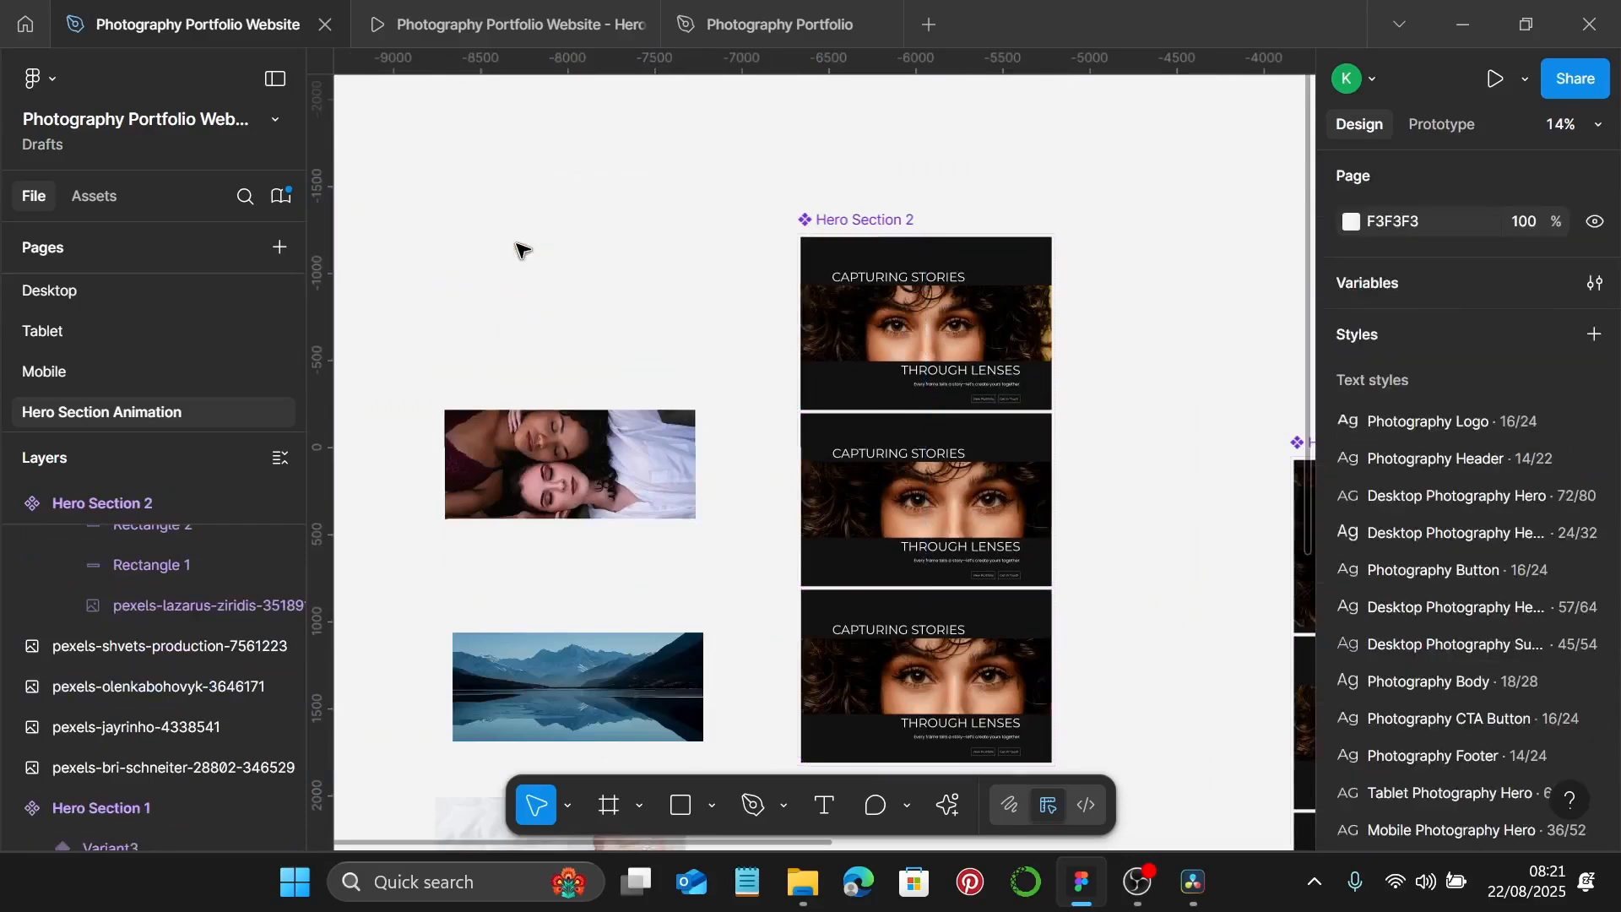
{"action": "scroll", "coordinate": [517, 248], "scroll_direction": "down", "scroll_amount": 4}
{"action": "left_click", "coordinate": [970, 384]}
{"action": "left_click", "coordinate": [969, 384]}
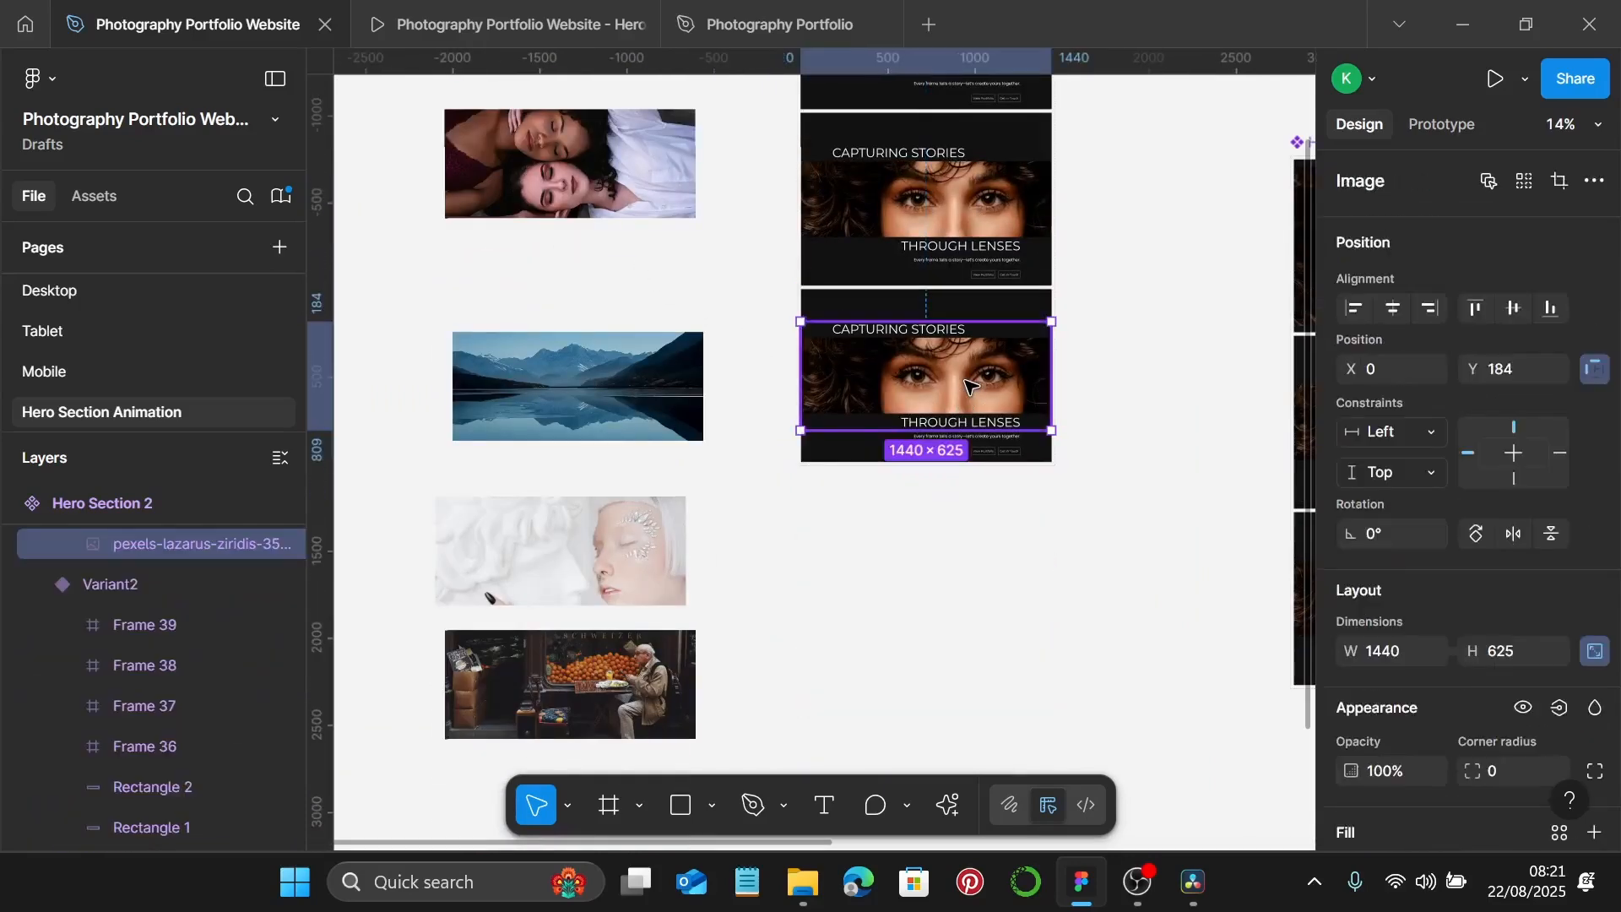
{"action": "key", "text": "ctrl+shift+r"}
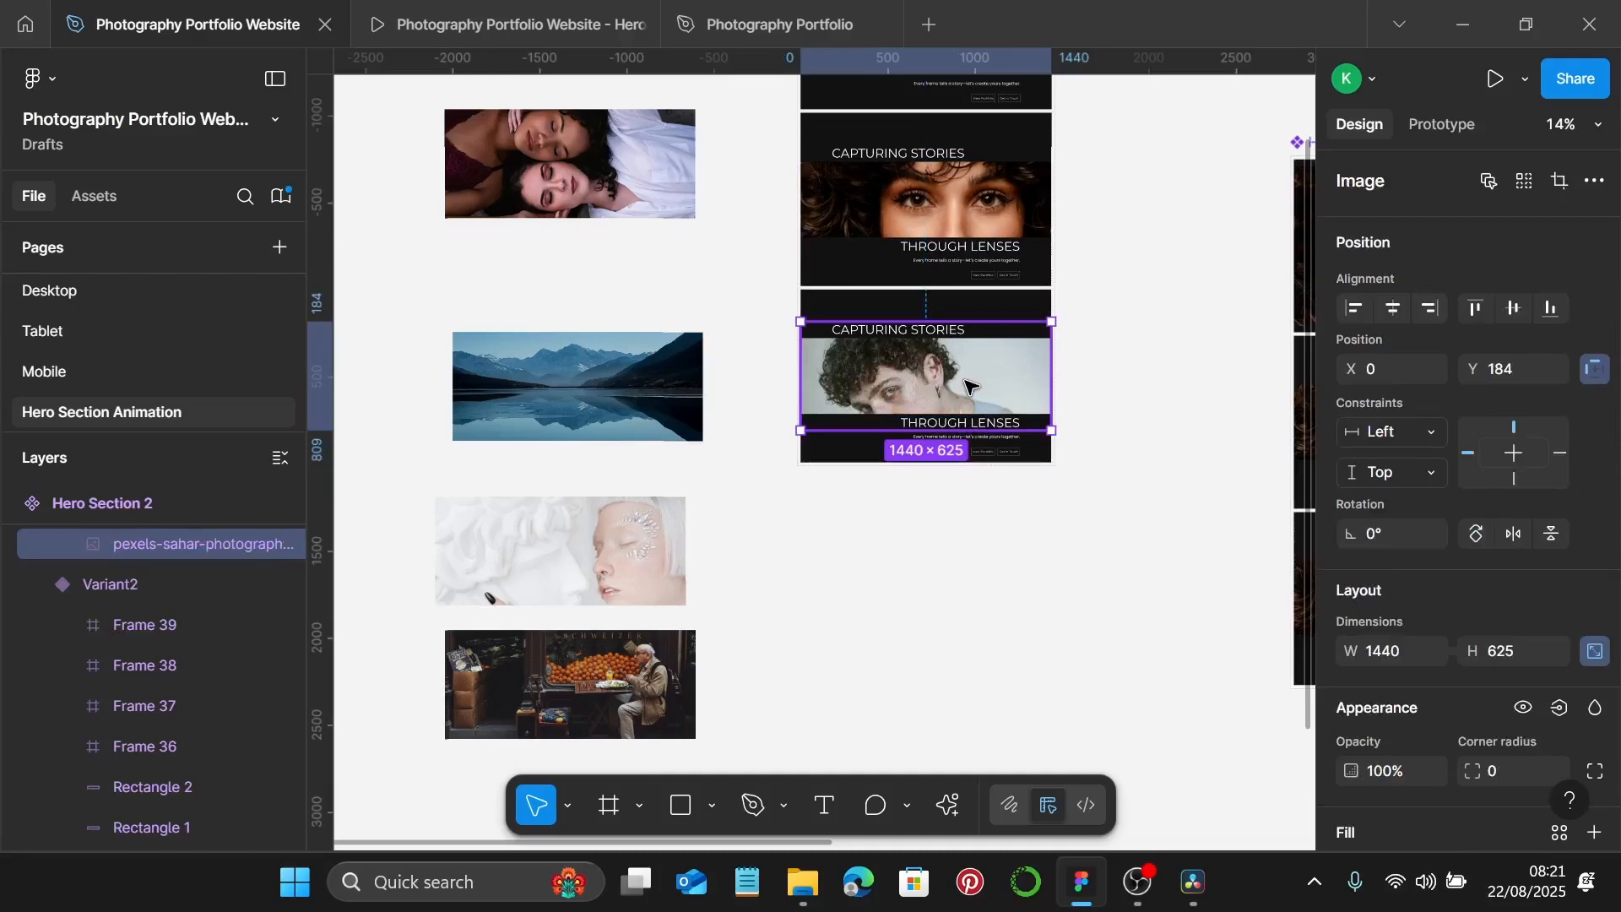
Move the man's photo slightly up within the third variant's crop area and finish cropping.
{"action": "scroll", "coordinate": [969, 384], "scroll_direction": "up", "scroll_amount": 3, "text": "ctrl"}
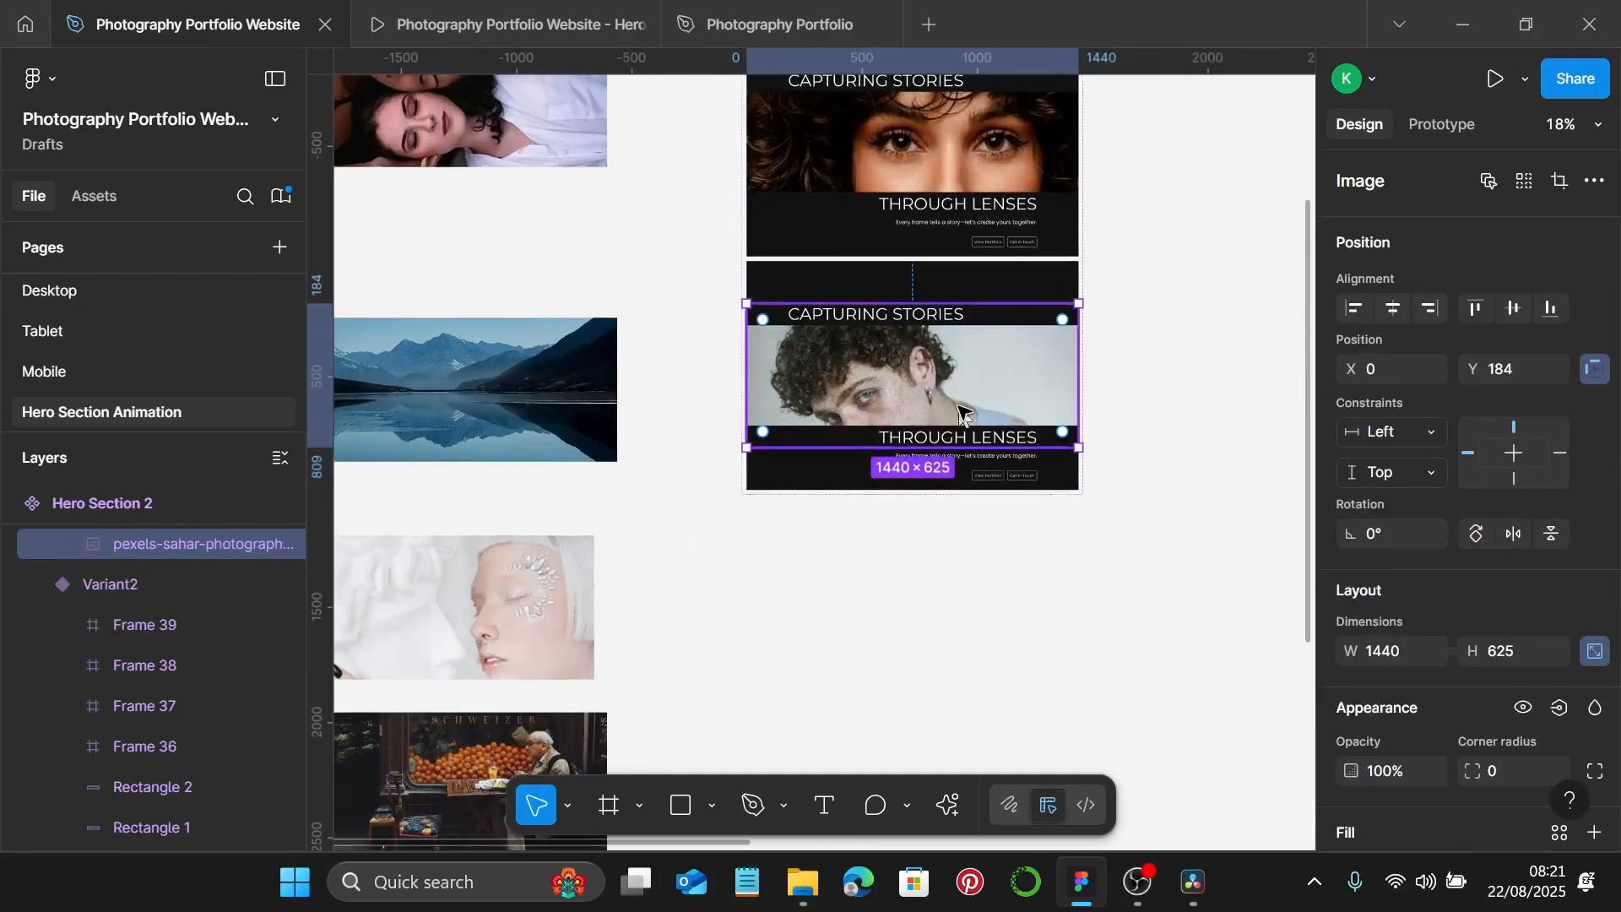
{"action": "scroll", "coordinate": [961, 412], "scroll_direction": "up", "scroll_amount": 2, "text": "ctrl"}
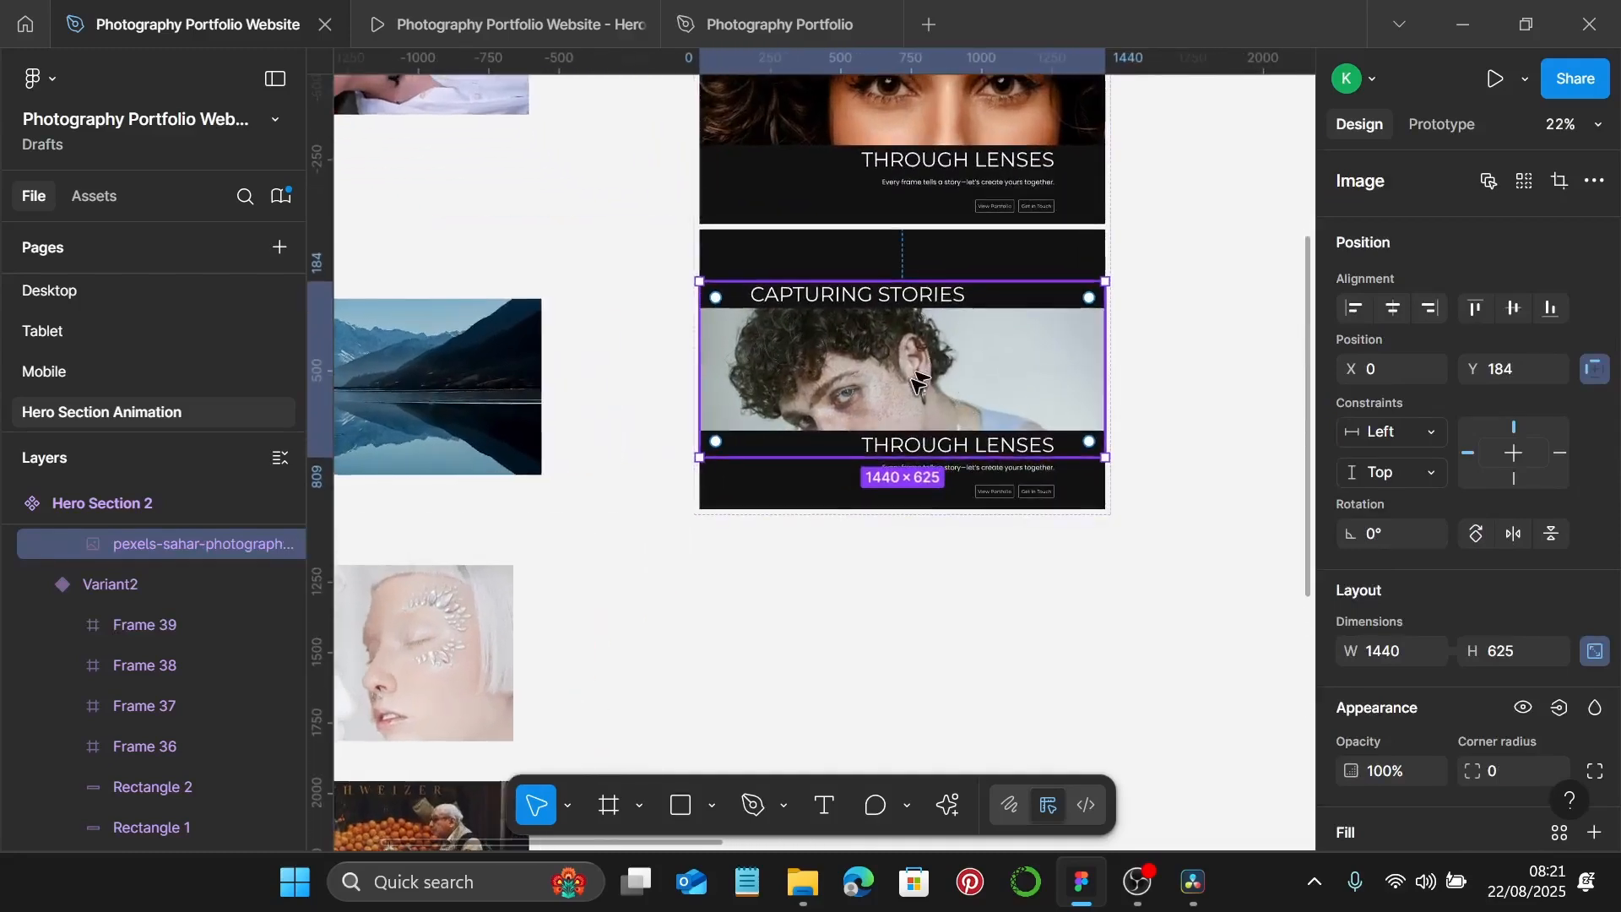
{"action": "scroll", "coordinate": [919, 380], "scroll_direction": "up", "scroll_amount": 2, "text": "ctrl"}
{"action": "double_click", "coordinate": [936, 415]}
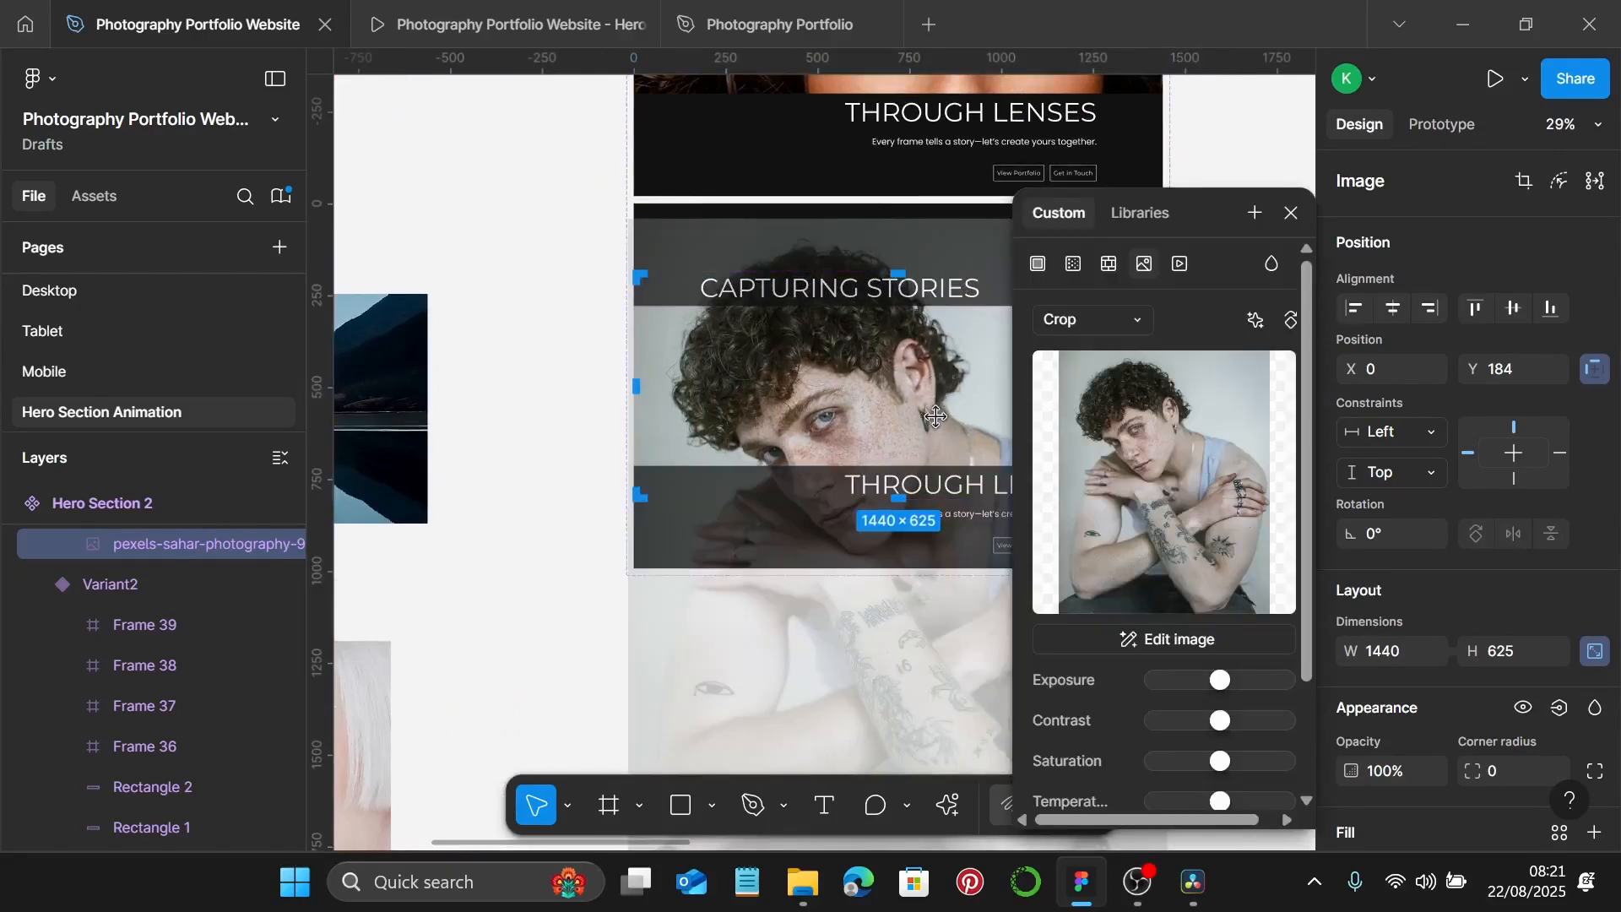
{"action": "left_click_drag", "start_coordinate": [936, 422], "coordinate": [937, 394]}
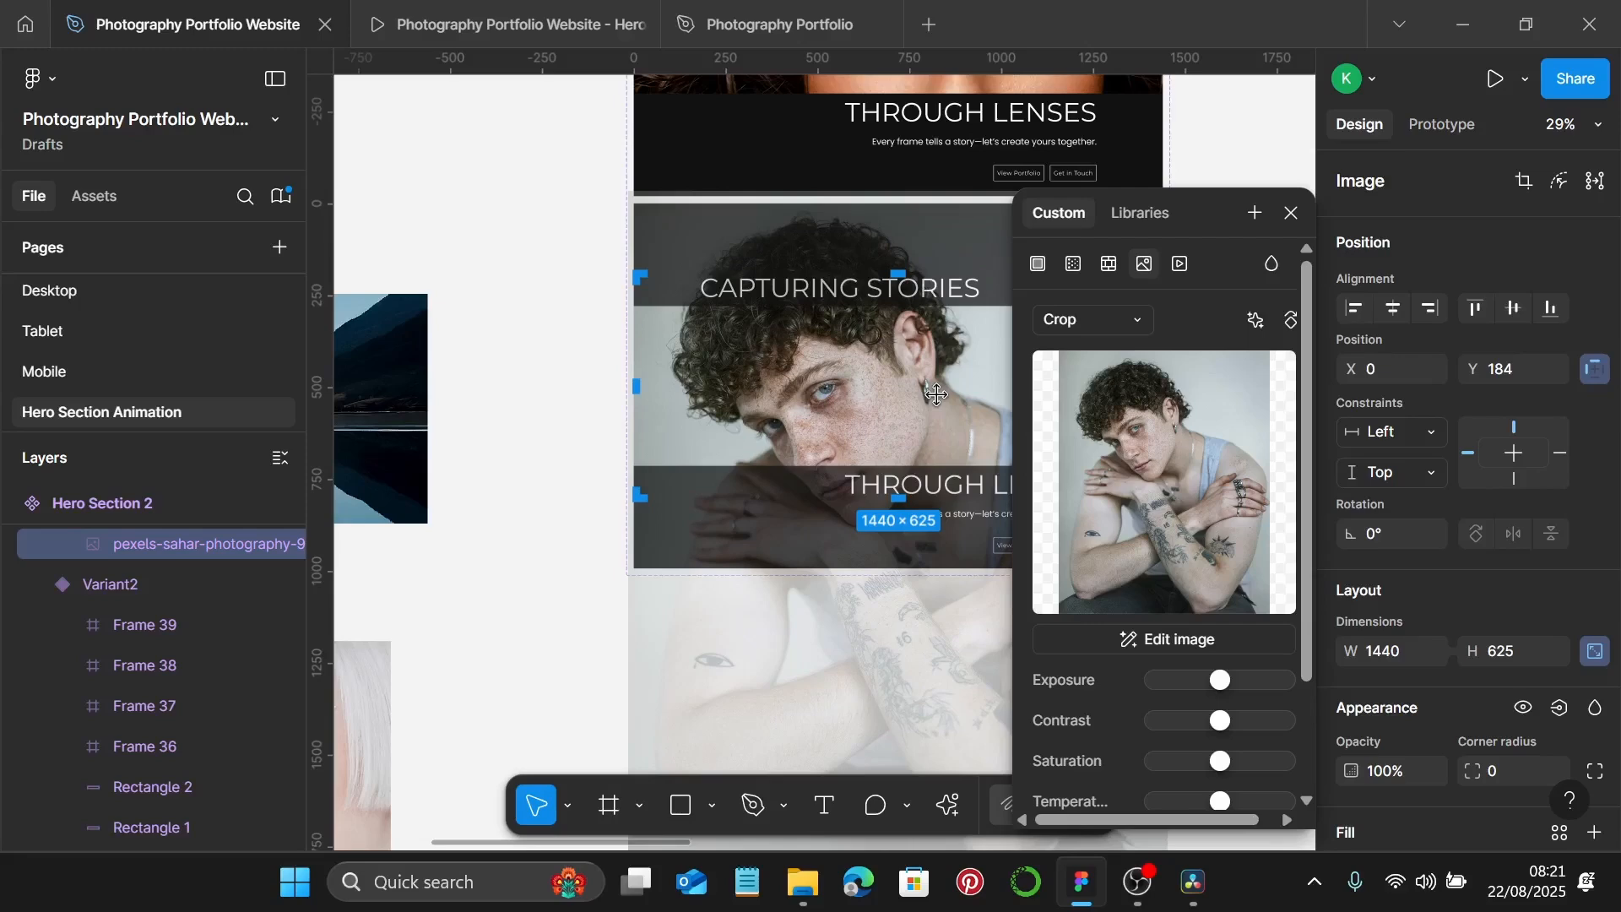
{"action": "key", "text": "Escape"}
Add a fourth variant below the third one in the Hero Section 2 component.
{"action": "scroll", "coordinate": [957, 442], "scroll_direction": "down", "scroll_amount": 3}
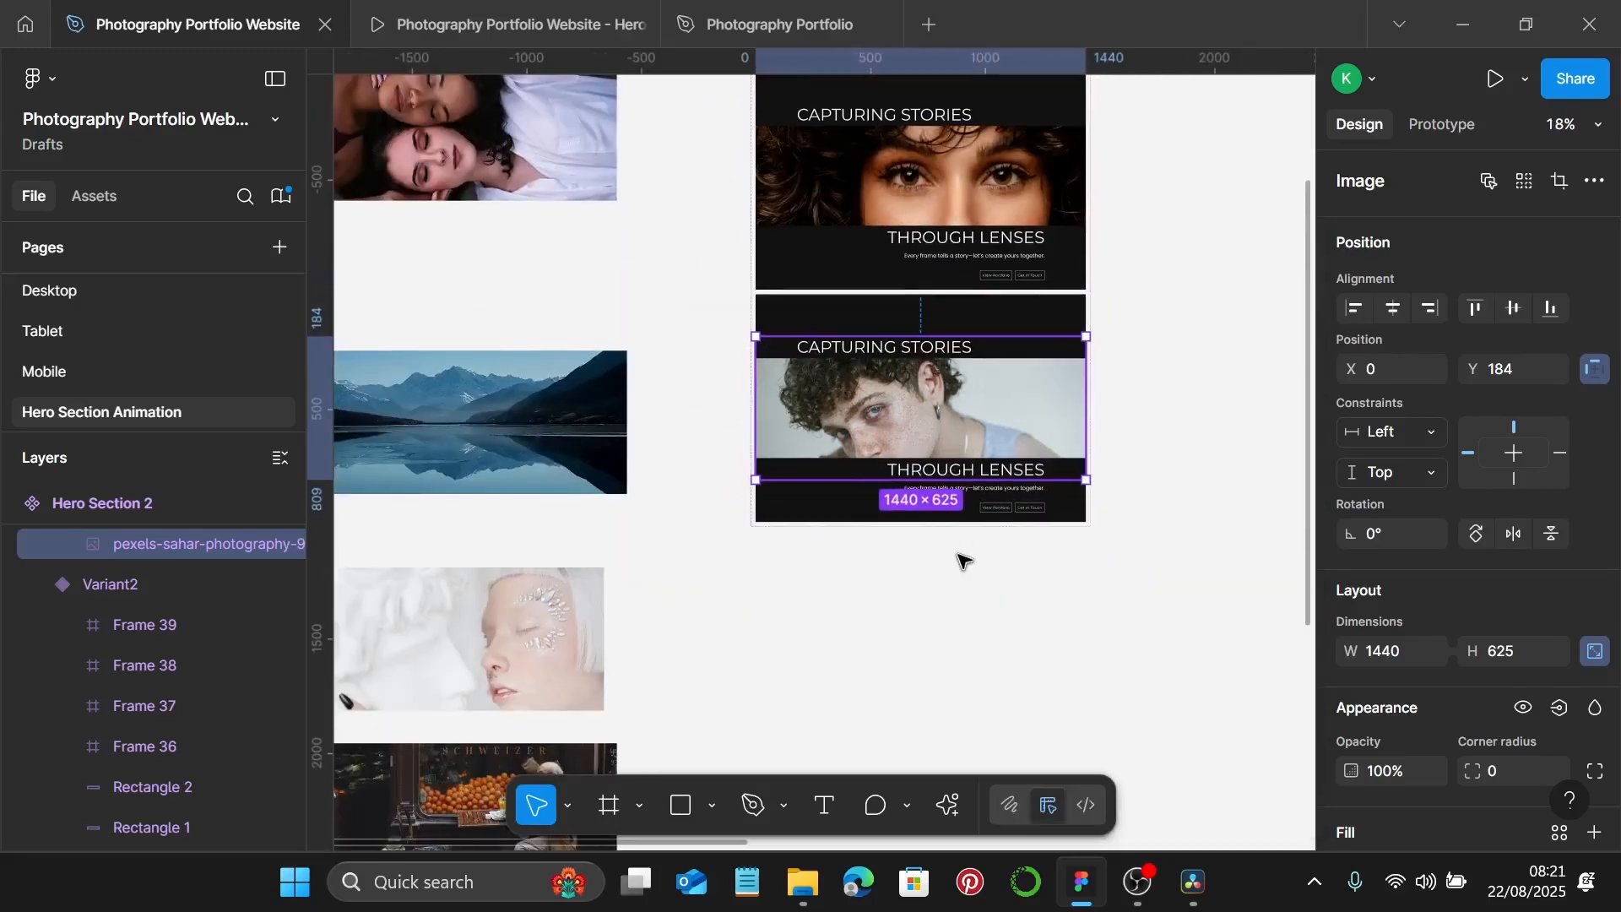
{"action": "left_click", "coordinate": [957, 560]}
{"action": "left_click", "coordinate": [938, 511]}
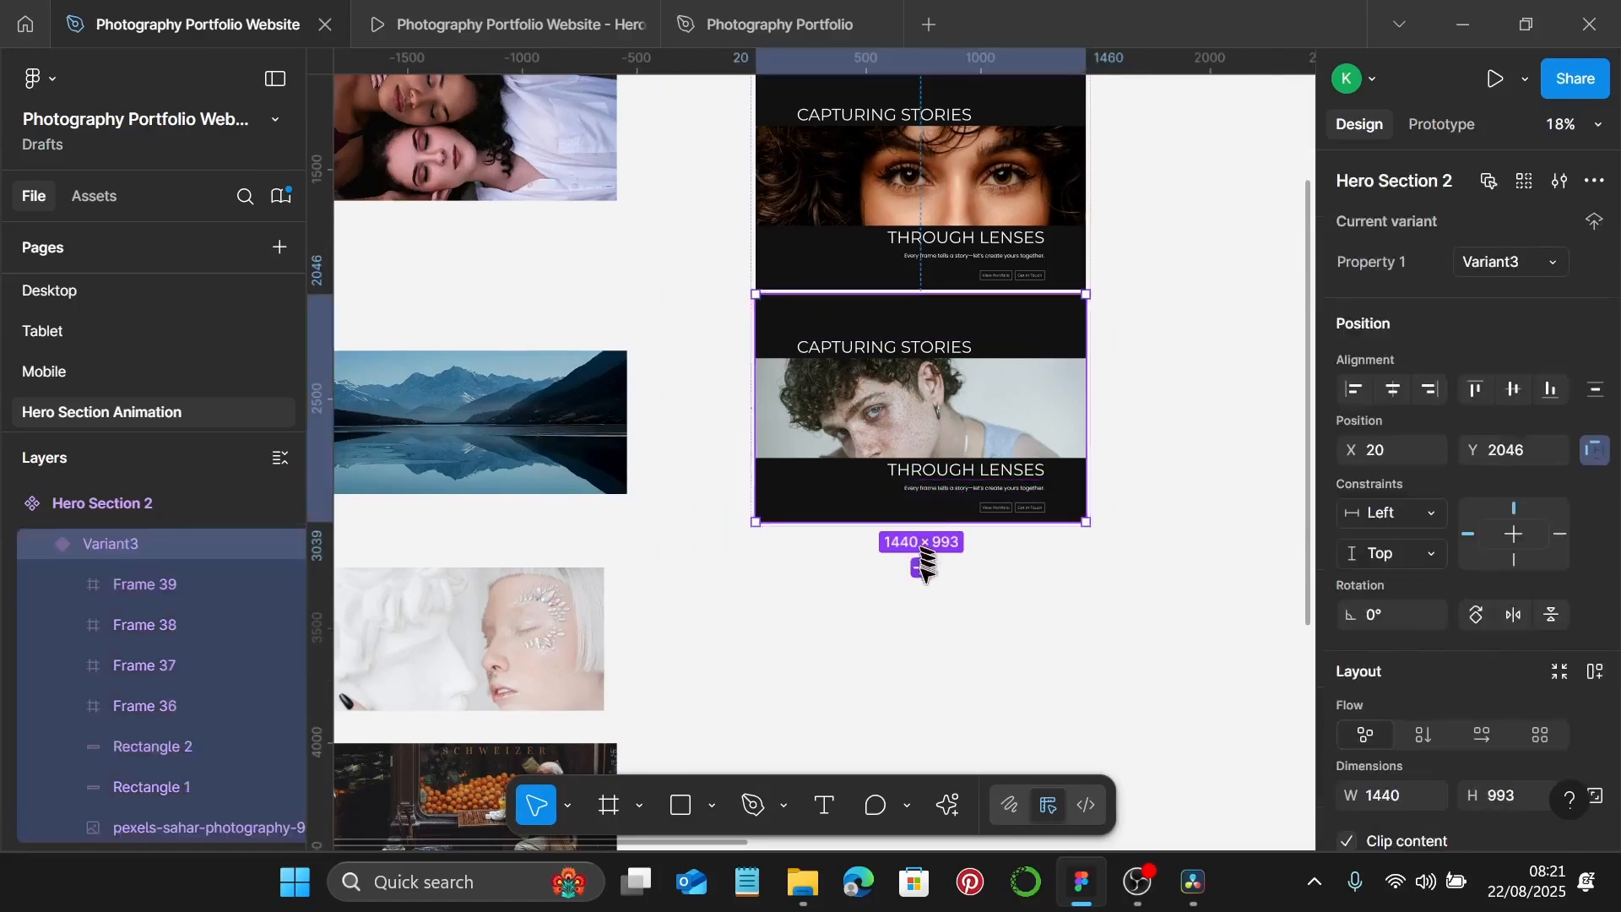
{"action": "left_click", "coordinate": [920, 568]}
Enlarge the man's photo within its crop area in the fourth variant.
{"action": "scroll", "coordinate": [924, 646], "scroll_direction": "down", "scroll_amount": 2}
{"action": "scroll", "coordinate": [970, 536], "scroll_direction": "up", "scroll_amount": 3}
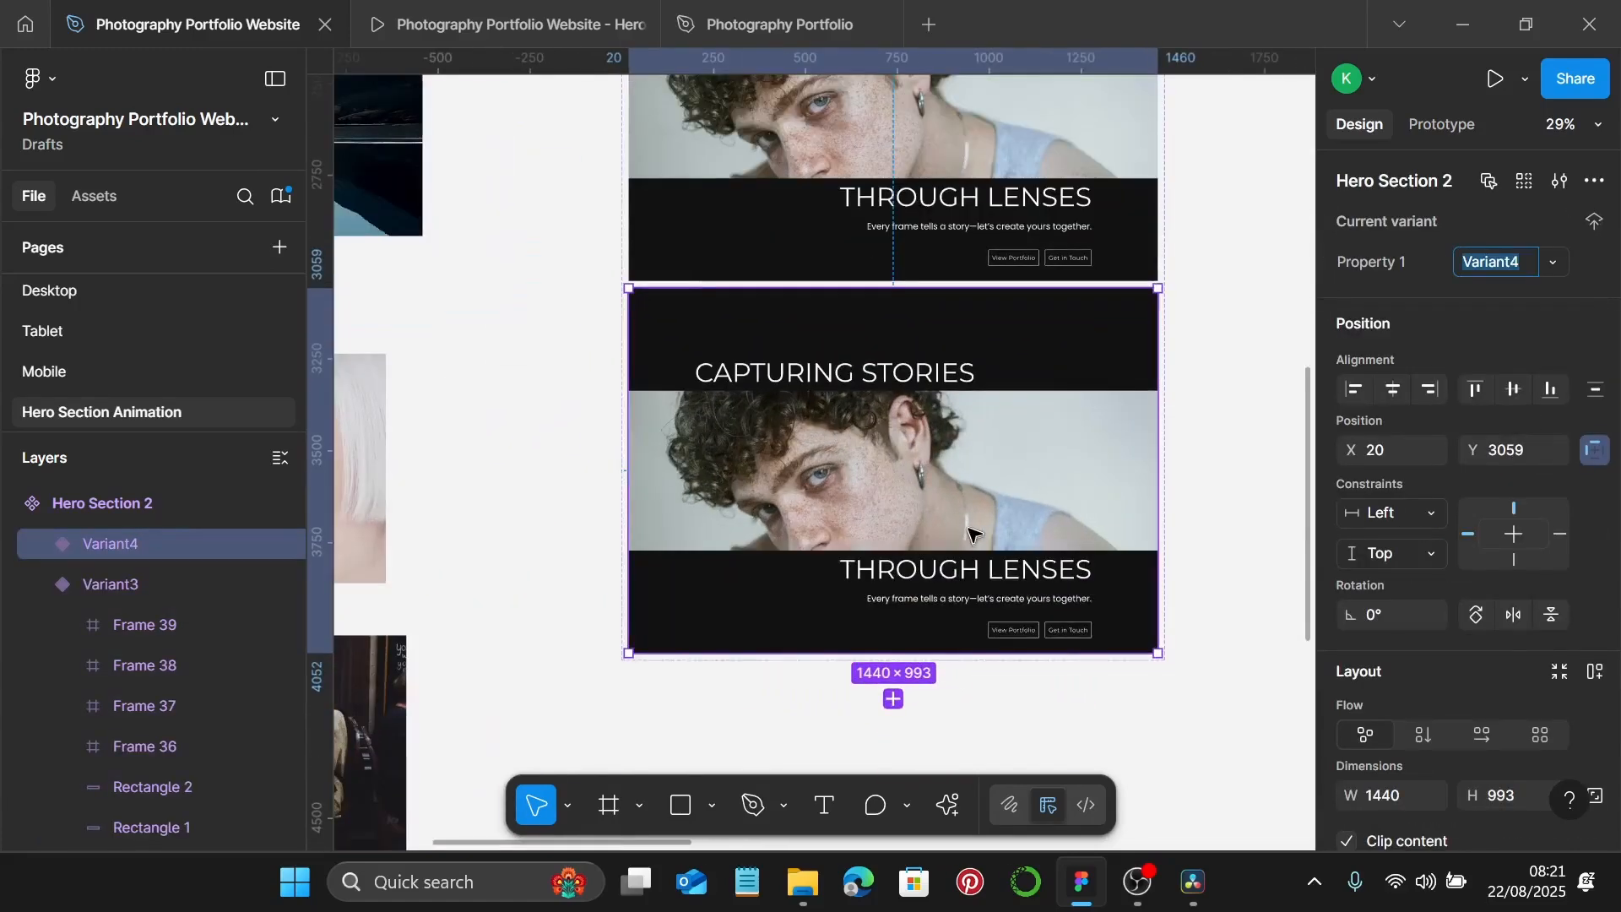
{"action": "double_click", "coordinate": [971, 525]}
{"action": "double_click", "coordinate": [967, 517]}
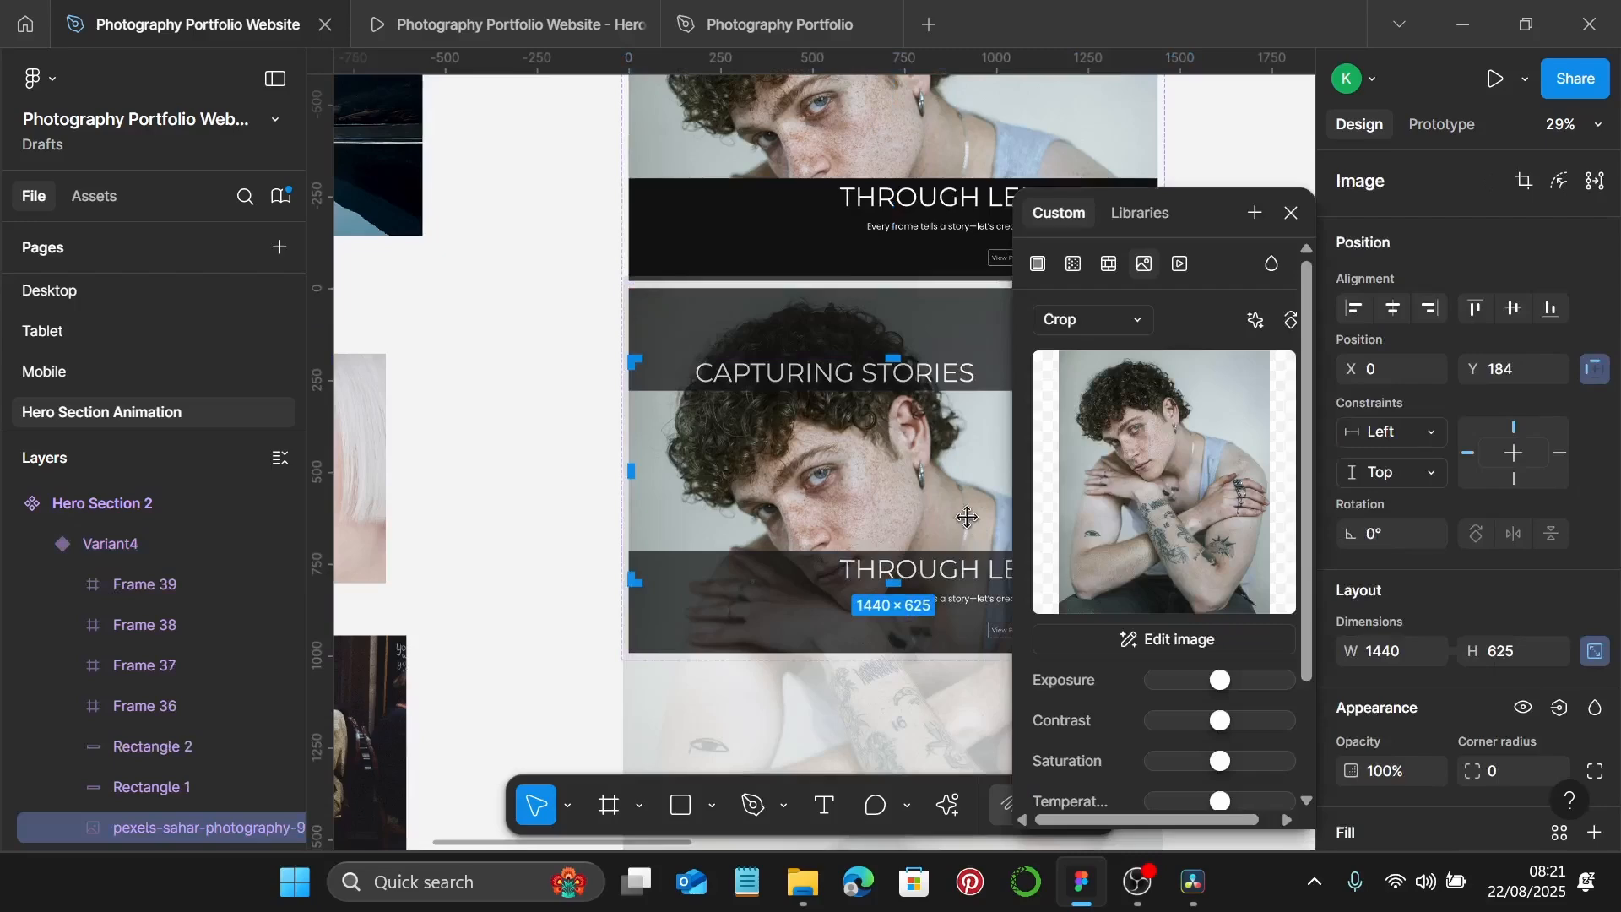
{"action": "scroll", "coordinate": [946, 525], "scroll_direction": "down", "scroll_amount": 5}
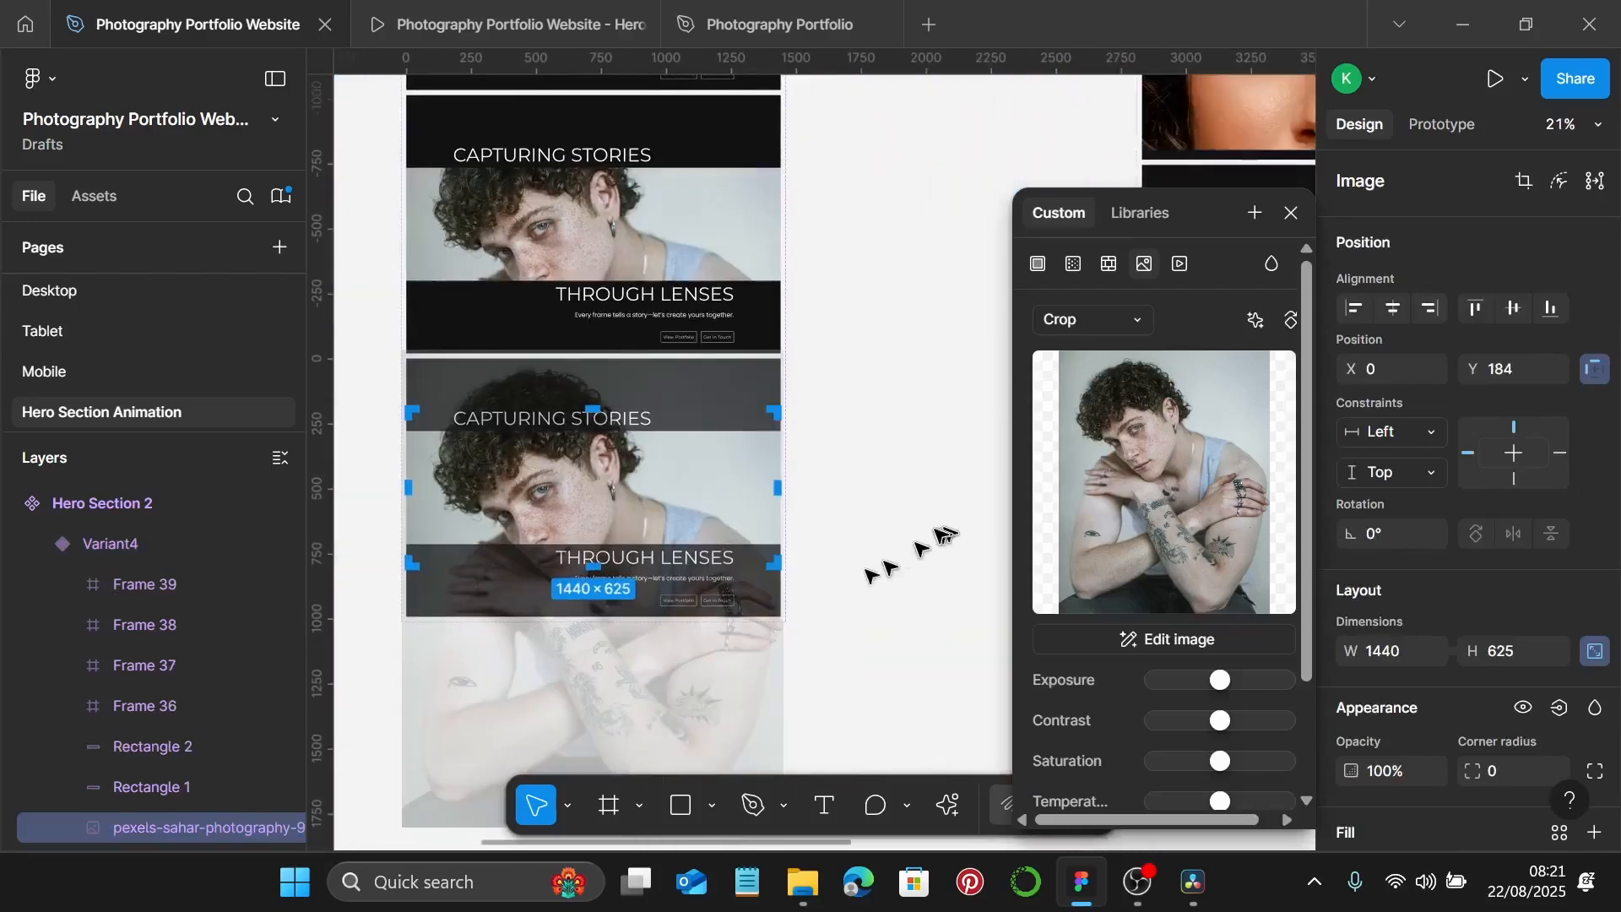
{"action": "scroll", "coordinate": [817, 603], "scroll_direction": "down", "scroll_amount": 2}
{"action": "left_click_drag", "start_coordinate": [791, 610], "coordinate": [841, 624]}
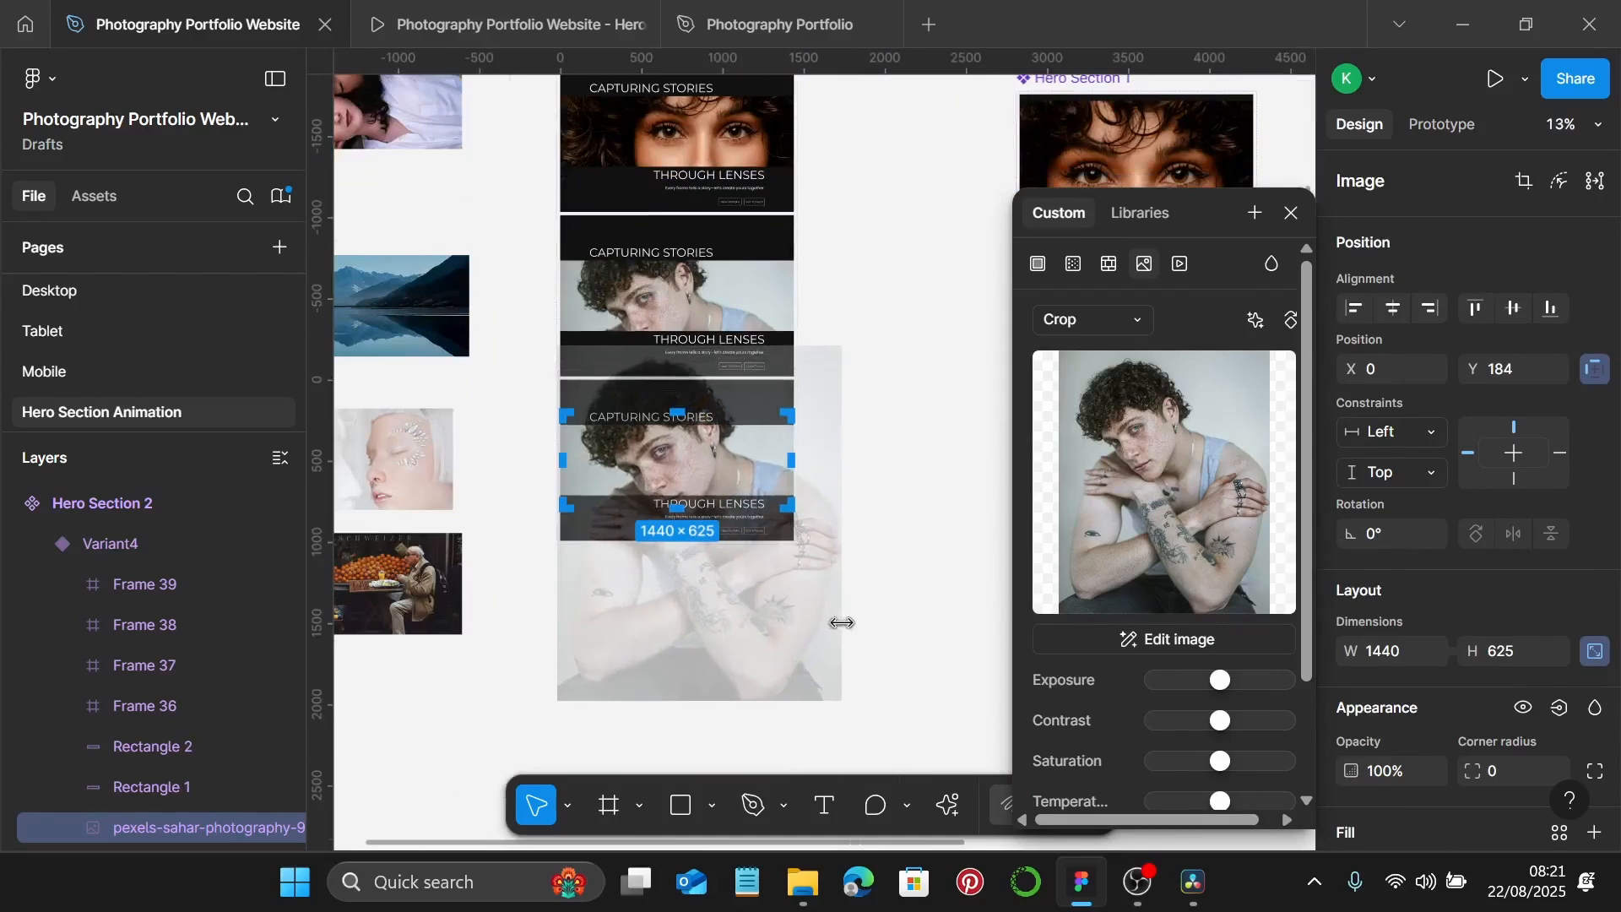
Shift the man's photo left and up within the fourth variant's crop area, scaling it up slightly more.
{"action": "scroll", "coordinate": [680, 469], "scroll_direction": "up", "scroll_amount": 3}
{"action": "left_click_drag", "start_coordinate": [691, 467], "coordinate": [620, 475]}
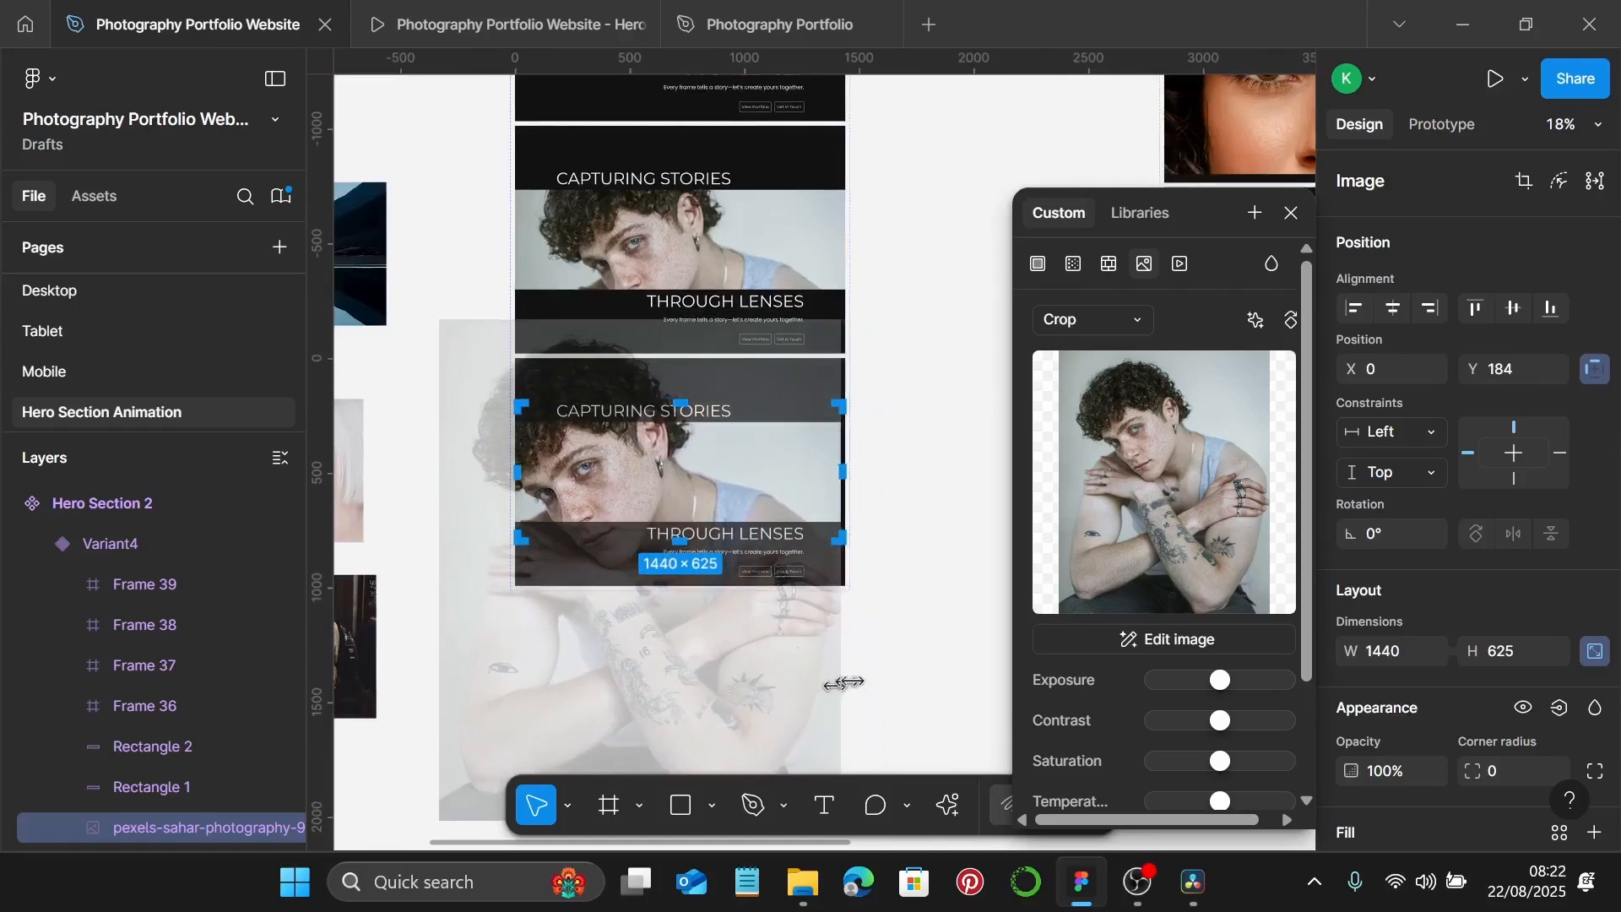
{"action": "left_click_drag", "start_coordinate": [847, 672], "coordinate": [853, 673]}
{"action": "scroll", "coordinate": [807, 677], "scroll_direction": "up", "scroll_amount": 5}
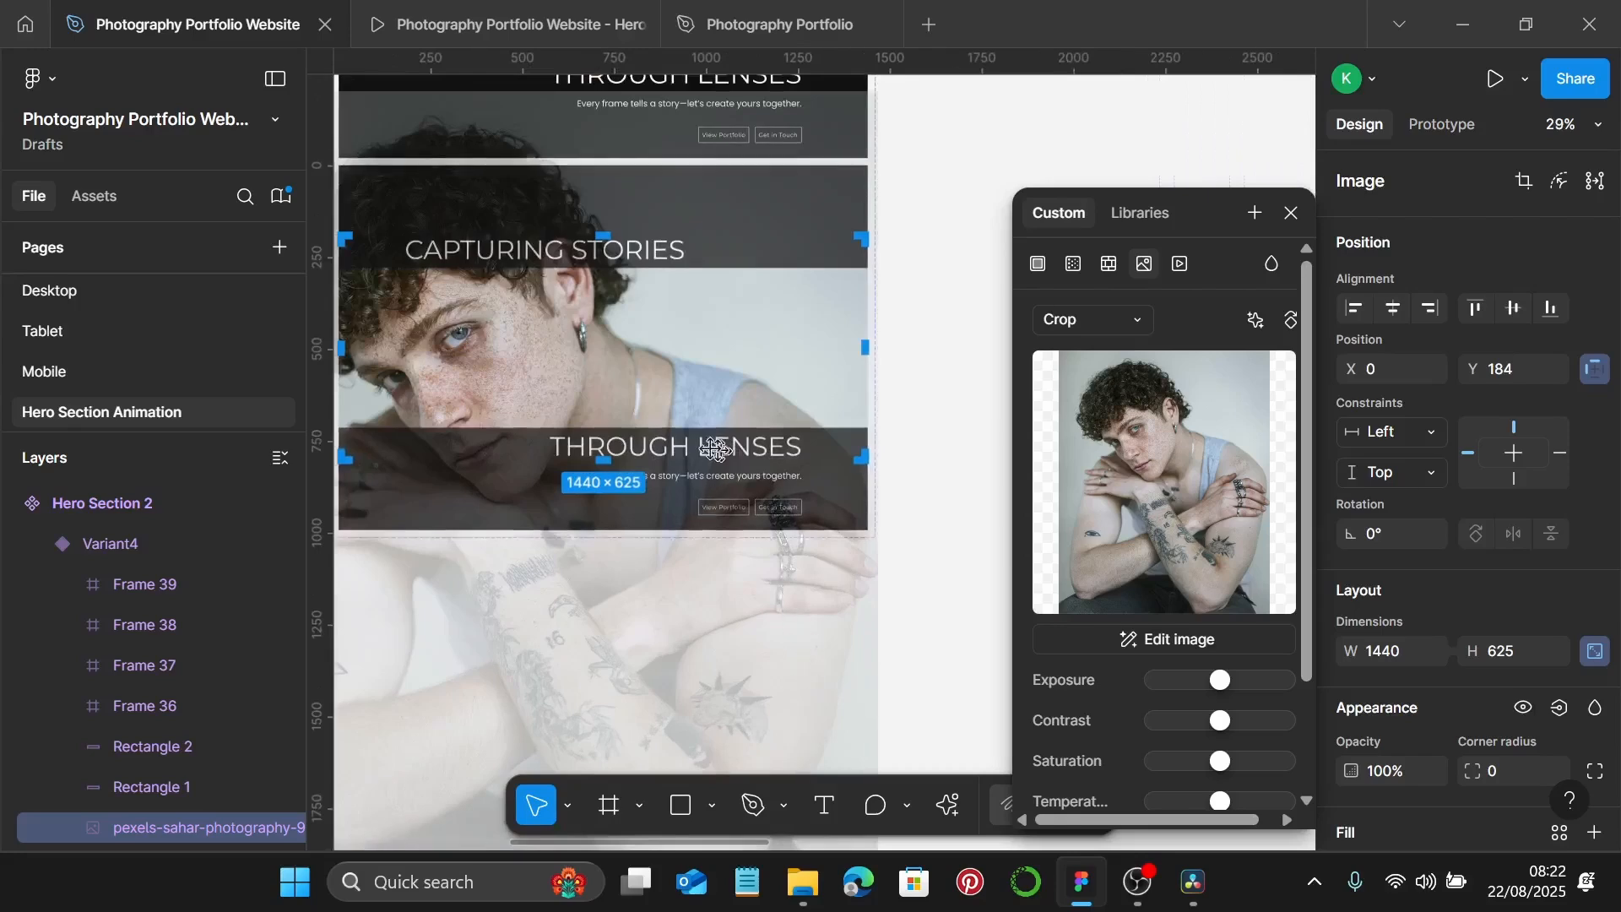
{"action": "scroll", "coordinate": [720, 451], "scroll_direction": "left", "scroll_amount": 4}
{"action": "left_click_drag", "start_coordinate": [887, 349], "coordinate": [886, 315]}
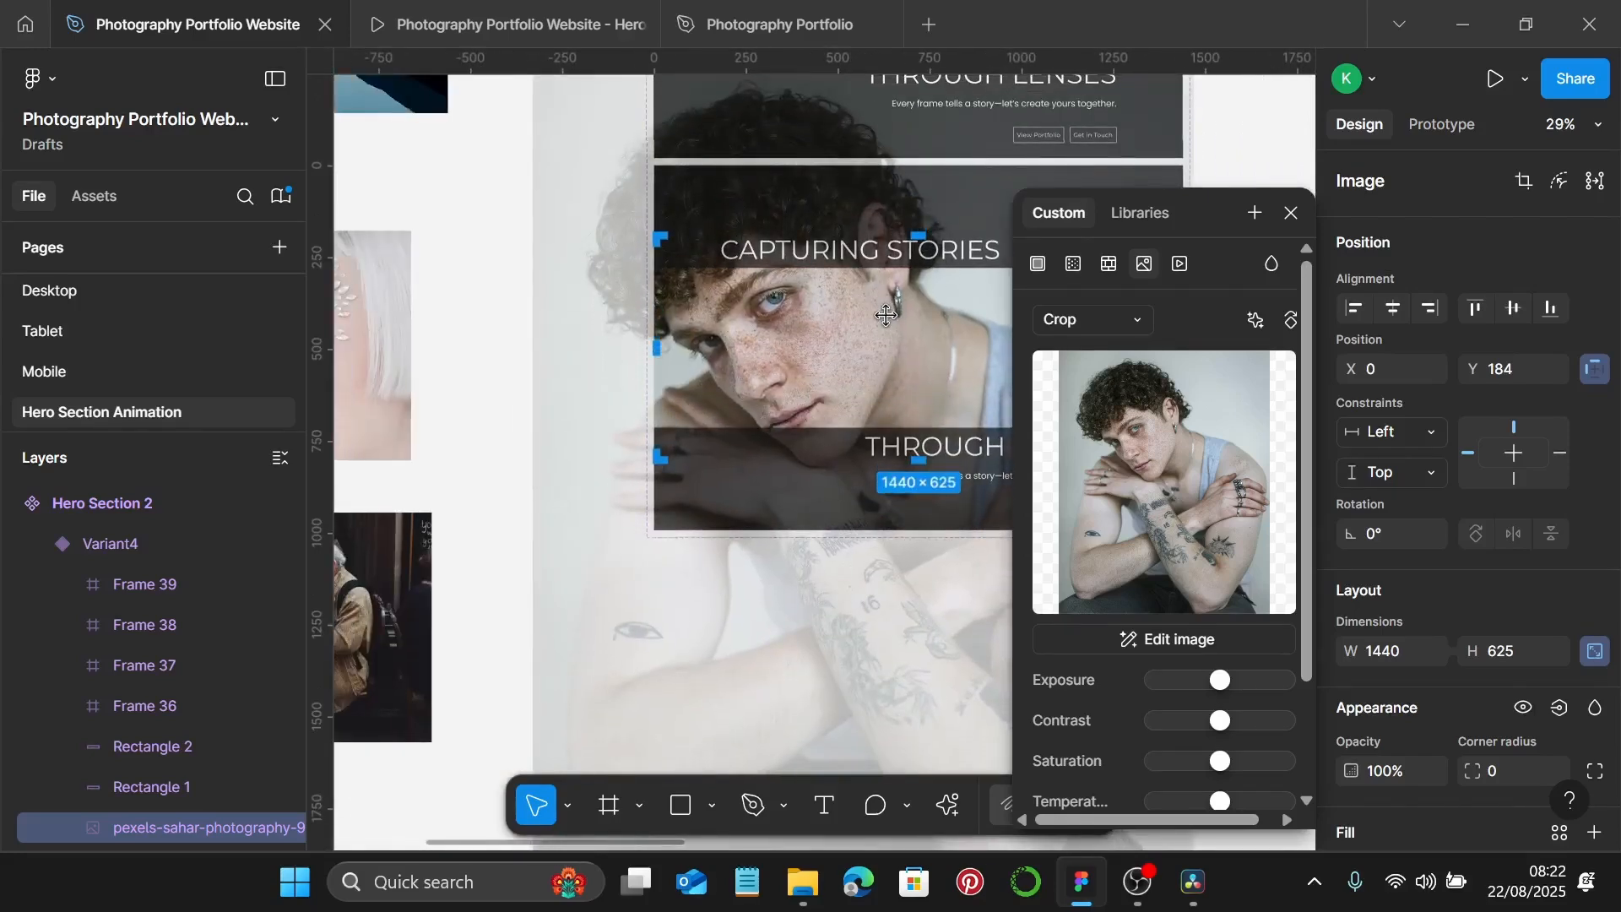
Scale the man's photo down slightly from its left edge, nudge it down within the fourth variant's crop and finish cropping.
{"action": "scroll", "coordinate": [886, 315], "scroll_direction": "right", "scroll_amount": 3}
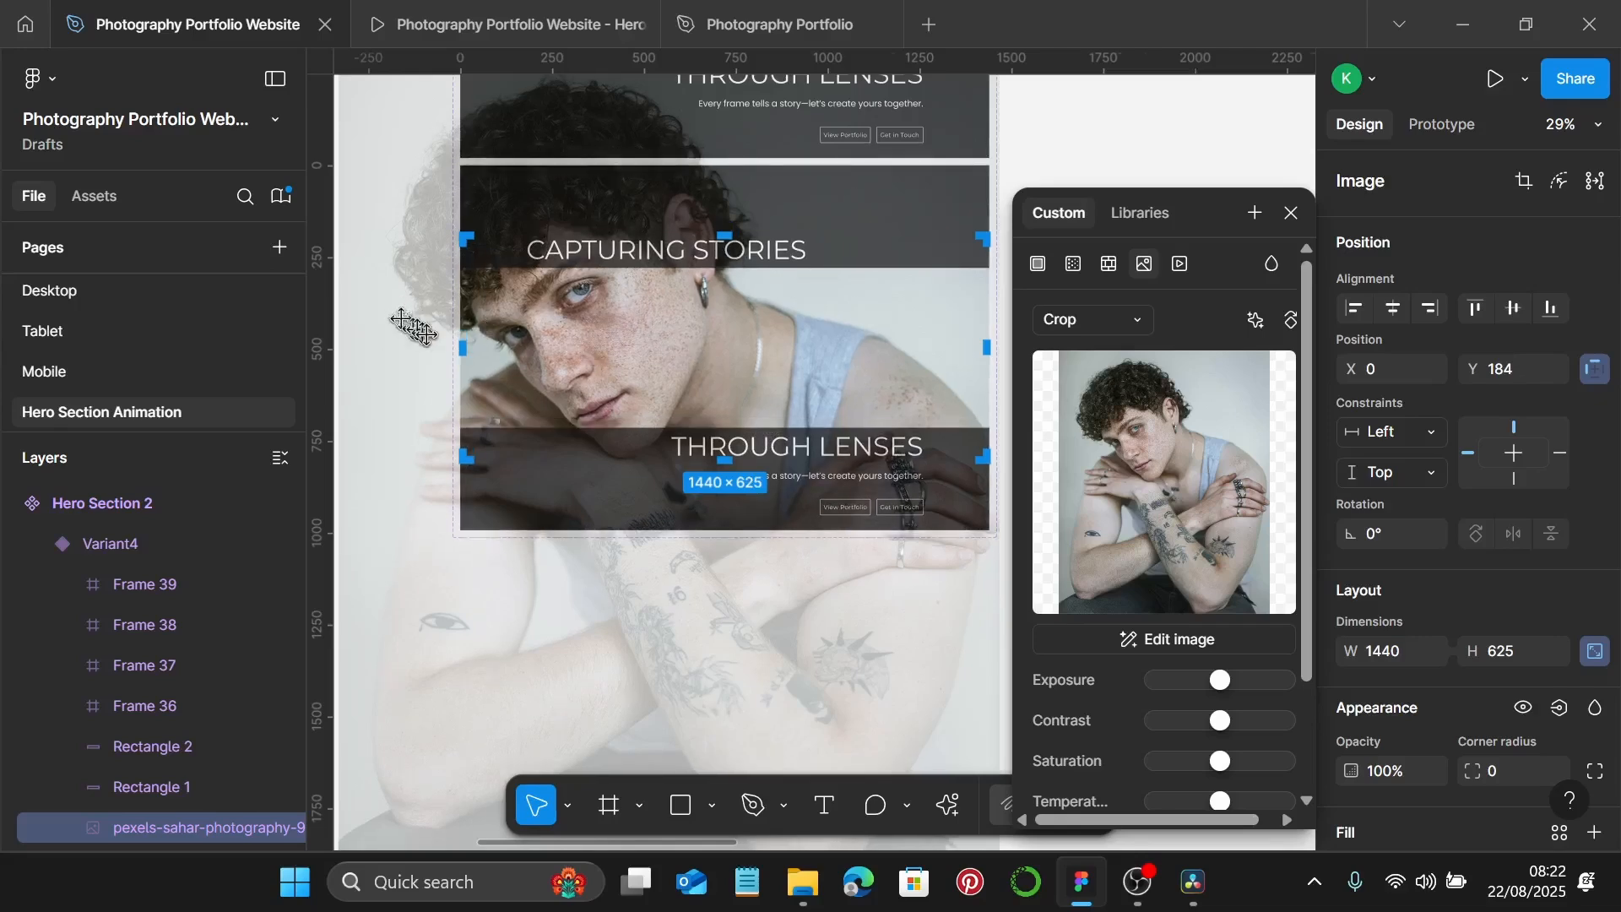
{"action": "scroll", "coordinate": [416, 327], "scroll_direction": "left", "scroll_amount": 1}
{"action": "left_click_drag", "start_coordinate": [396, 318], "coordinate": [410, 319]}
{"action": "left_click_drag", "start_coordinate": [659, 322], "coordinate": [660, 327]}
{"action": "key", "text": "Return"}
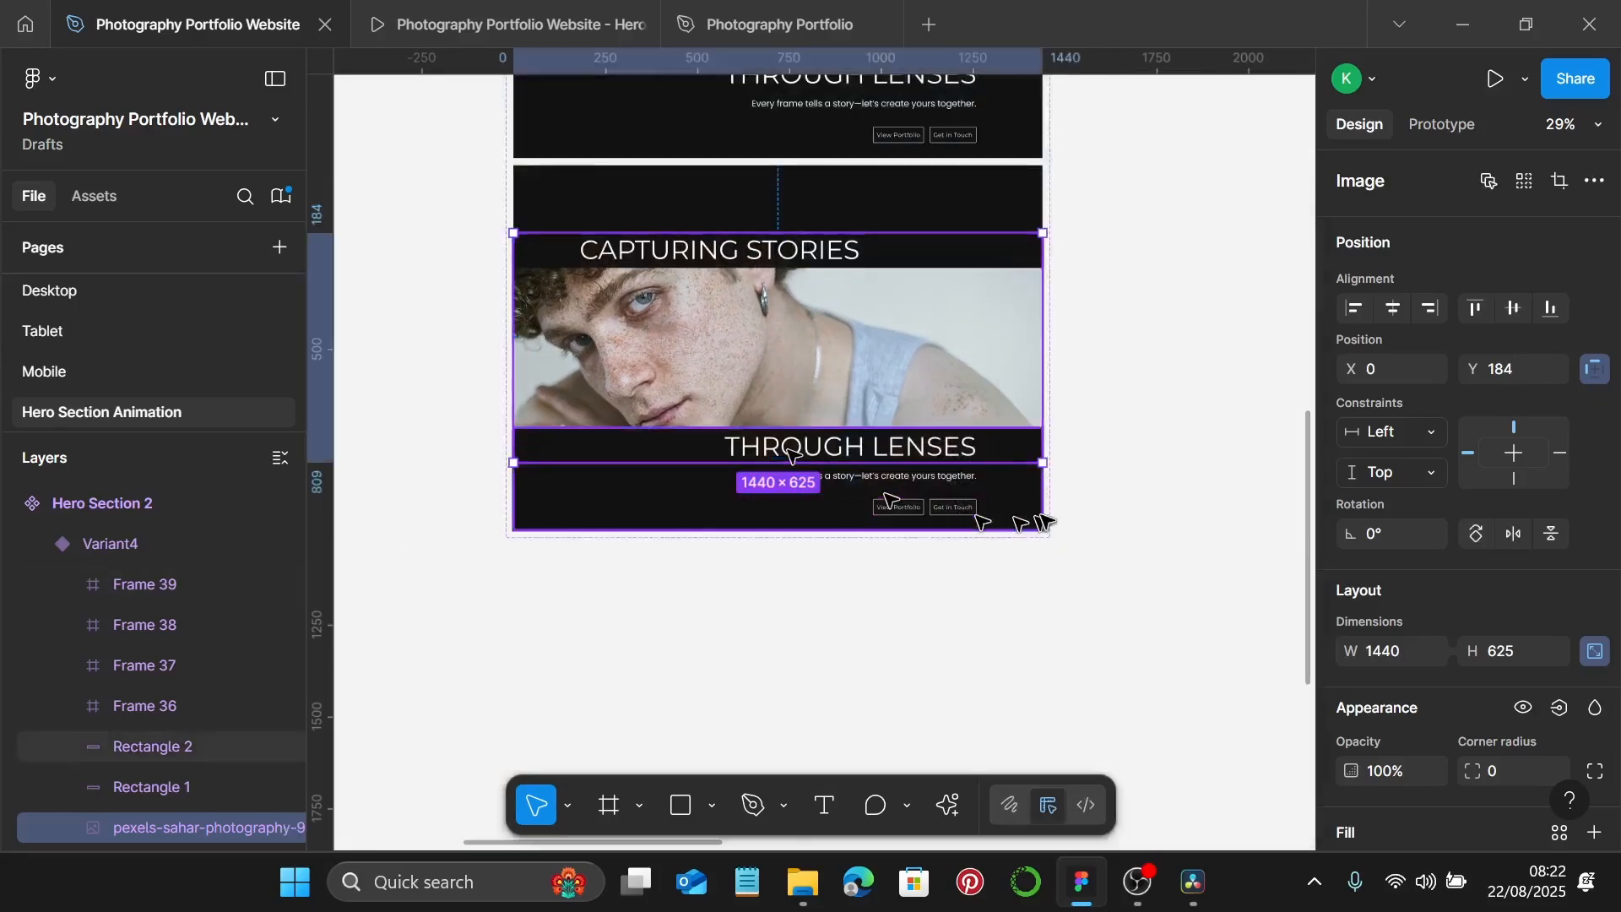
Review the Hero Section 2 variants in order, from the default one to the fourth.
{"action": "scroll", "coordinate": [985, 518], "scroll_direction": "down", "scroll_amount": 5}
{"action": "left_click", "coordinate": [1115, 594]}
{"action": "scroll", "coordinate": [1090, 557], "scroll_direction": "up", "scroll_amount": 5}
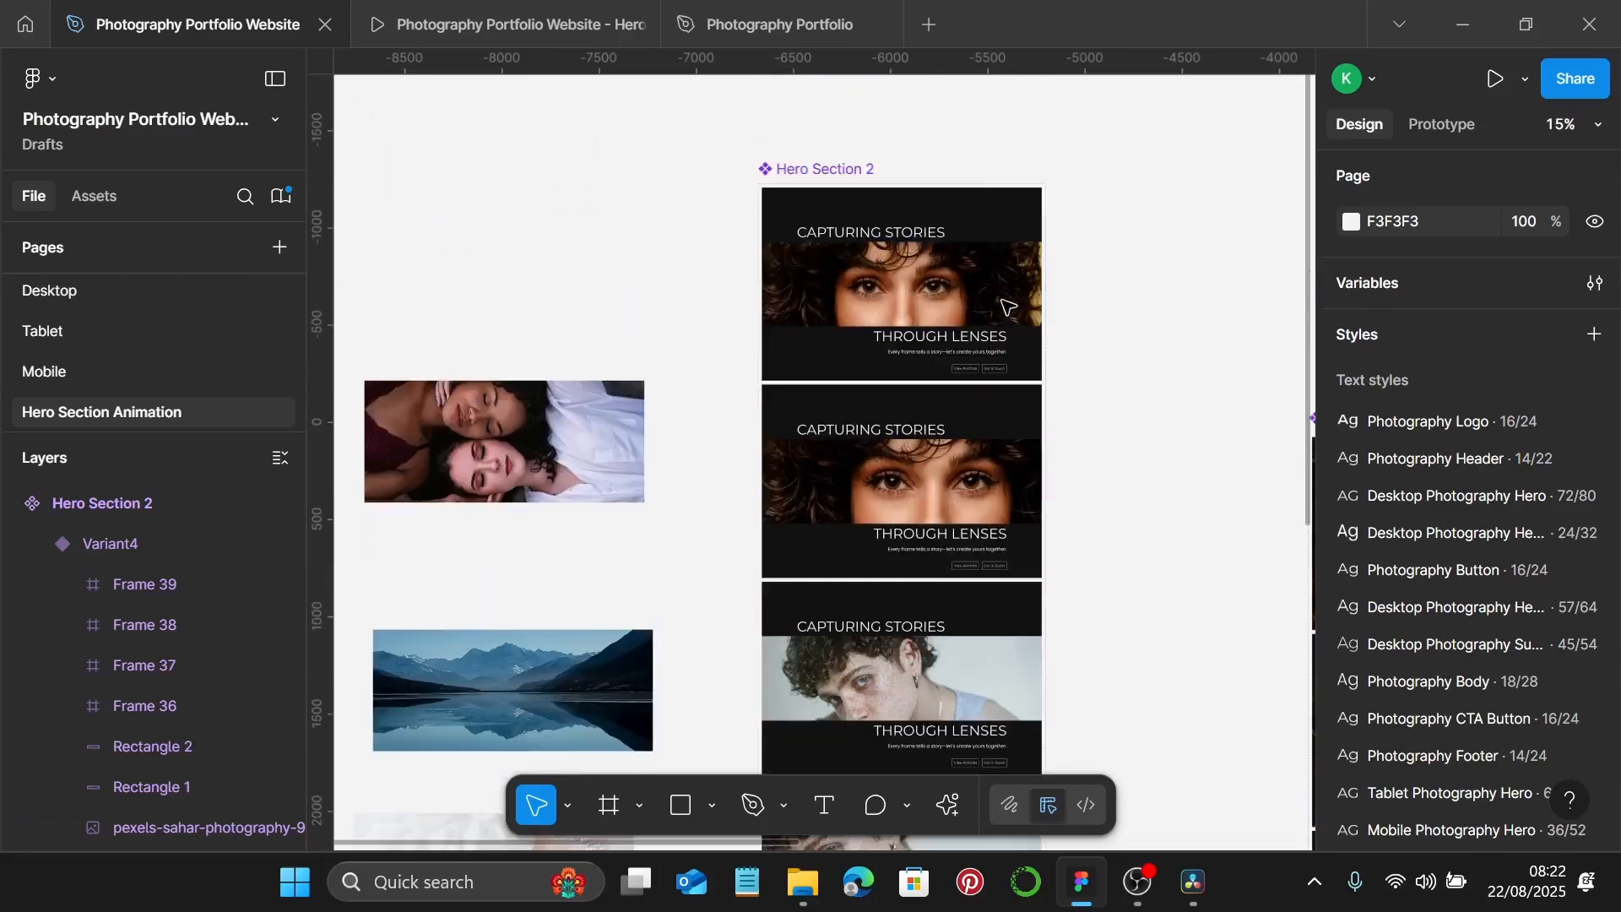
{"action": "left_click", "coordinate": [974, 285]}
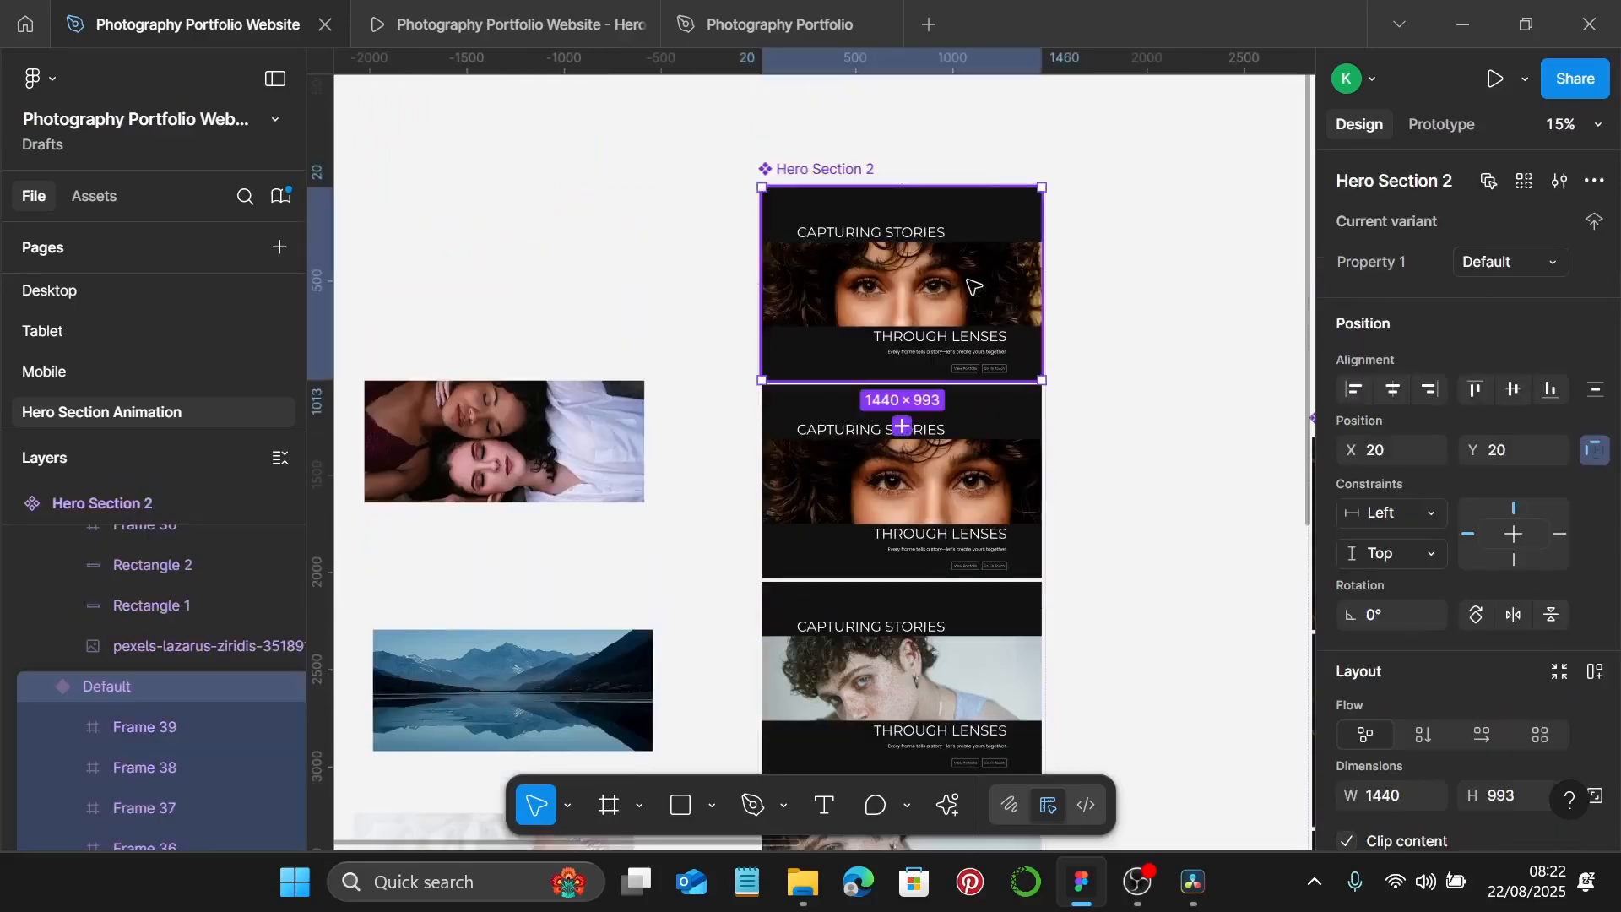
{"action": "left_click", "coordinate": [933, 481]}
{"action": "scroll", "coordinate": [933, 481], "scroll_direction": "down", "scroll_amount": 3}
{"action": "left_click", "coordinate": [936, 448]}
{"action": "scroll", "coordinate": [939, 448], "scroll_direction": "down", "scroll_amount": 3}
{"action": "scroll", "coordinate": [937, 450], "scroll_direction": "down", "scroll_amount": 1}
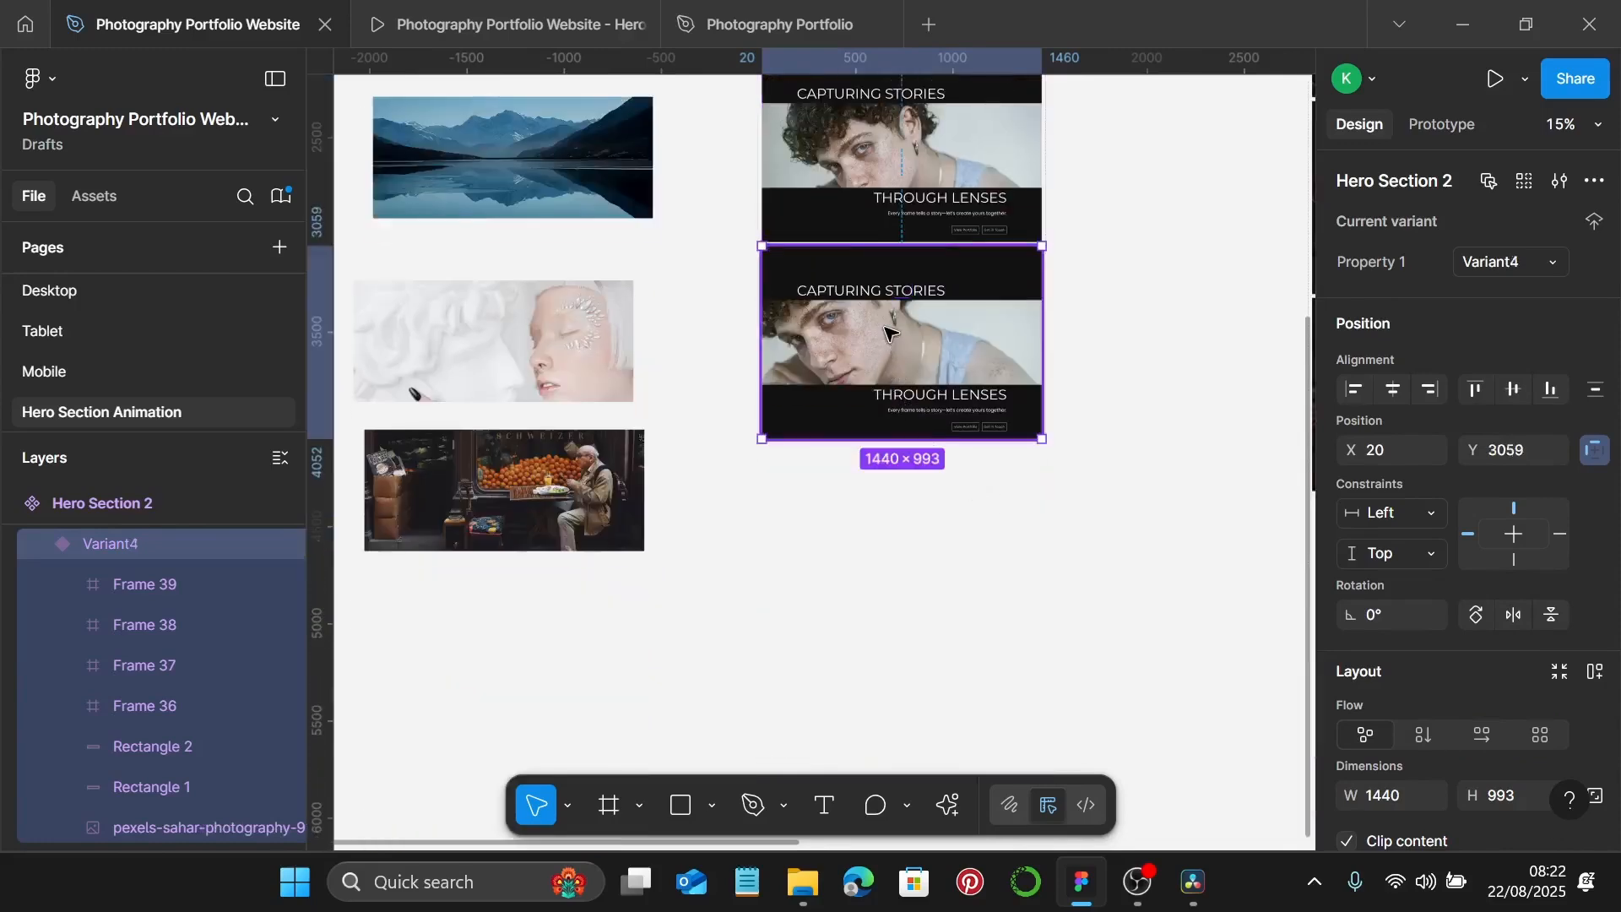
Add a fifth variant below the fourth one in the Hero Section 2 component.
{"action": "left_click", "coordinate": [1084, 470]}
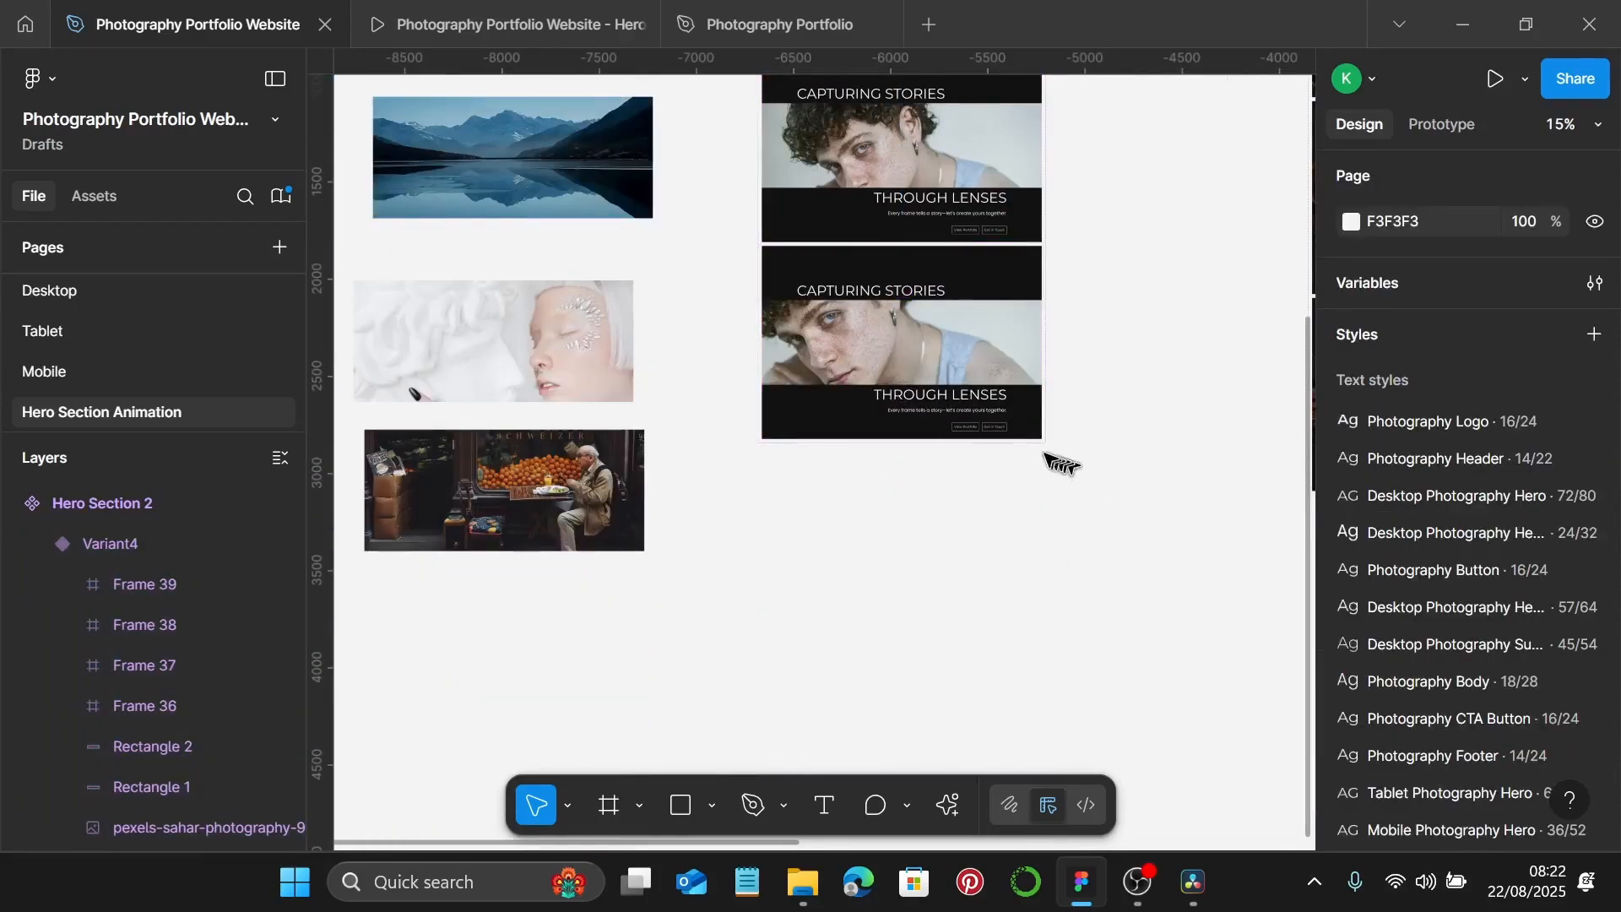
{"action": "left_click", "coordinate": [963, 397]}
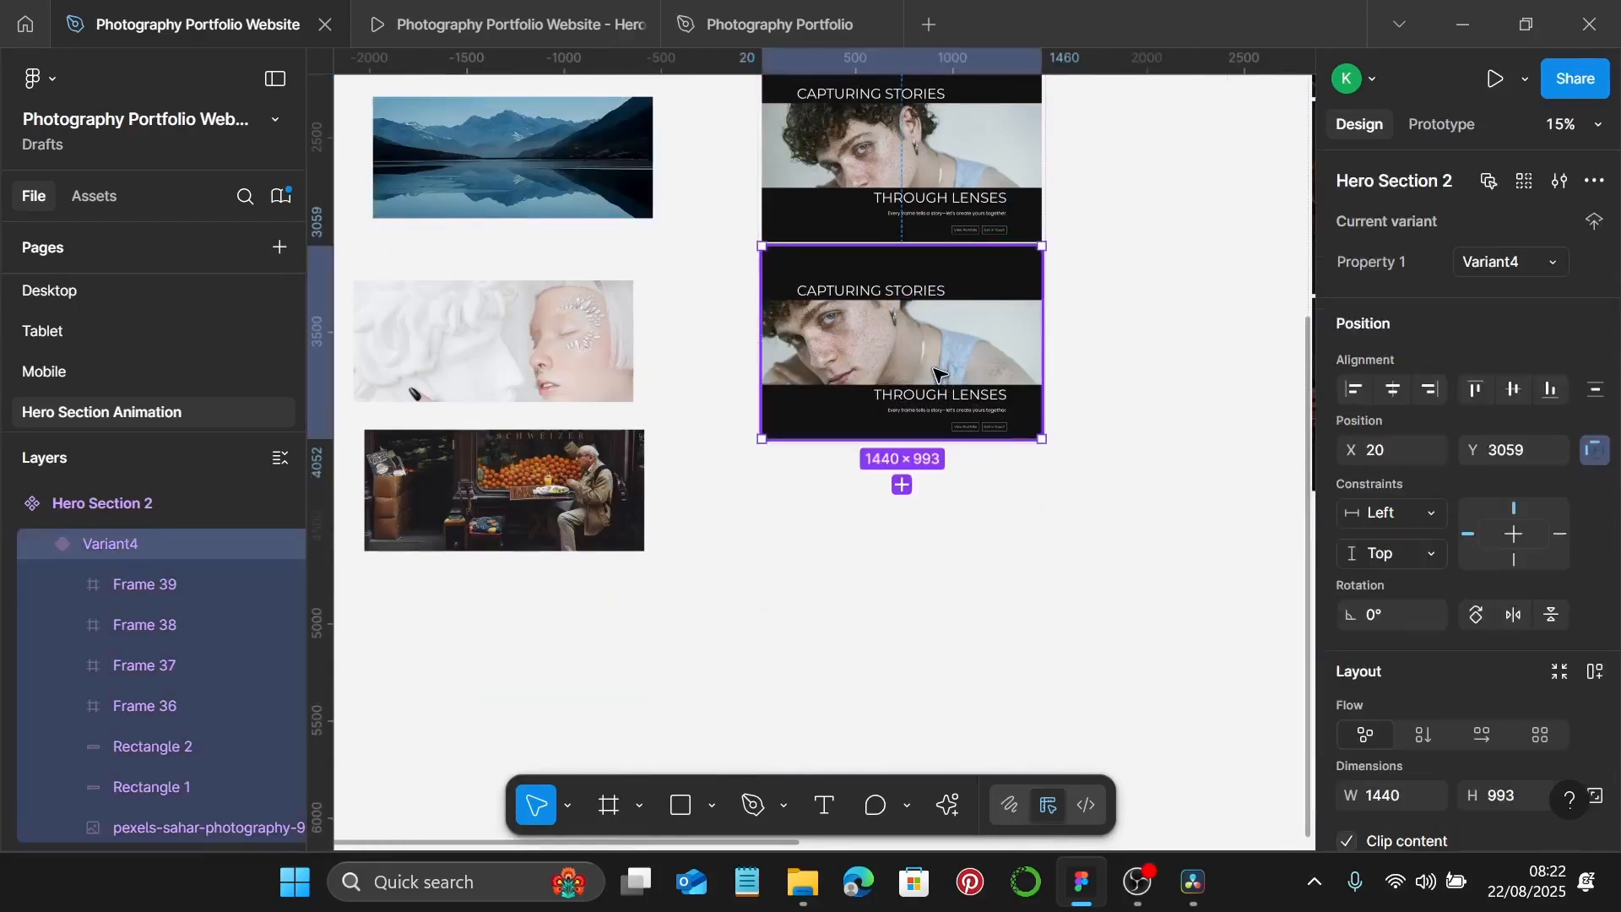
{"action": "left_click", "coordinate": [901, 484]}
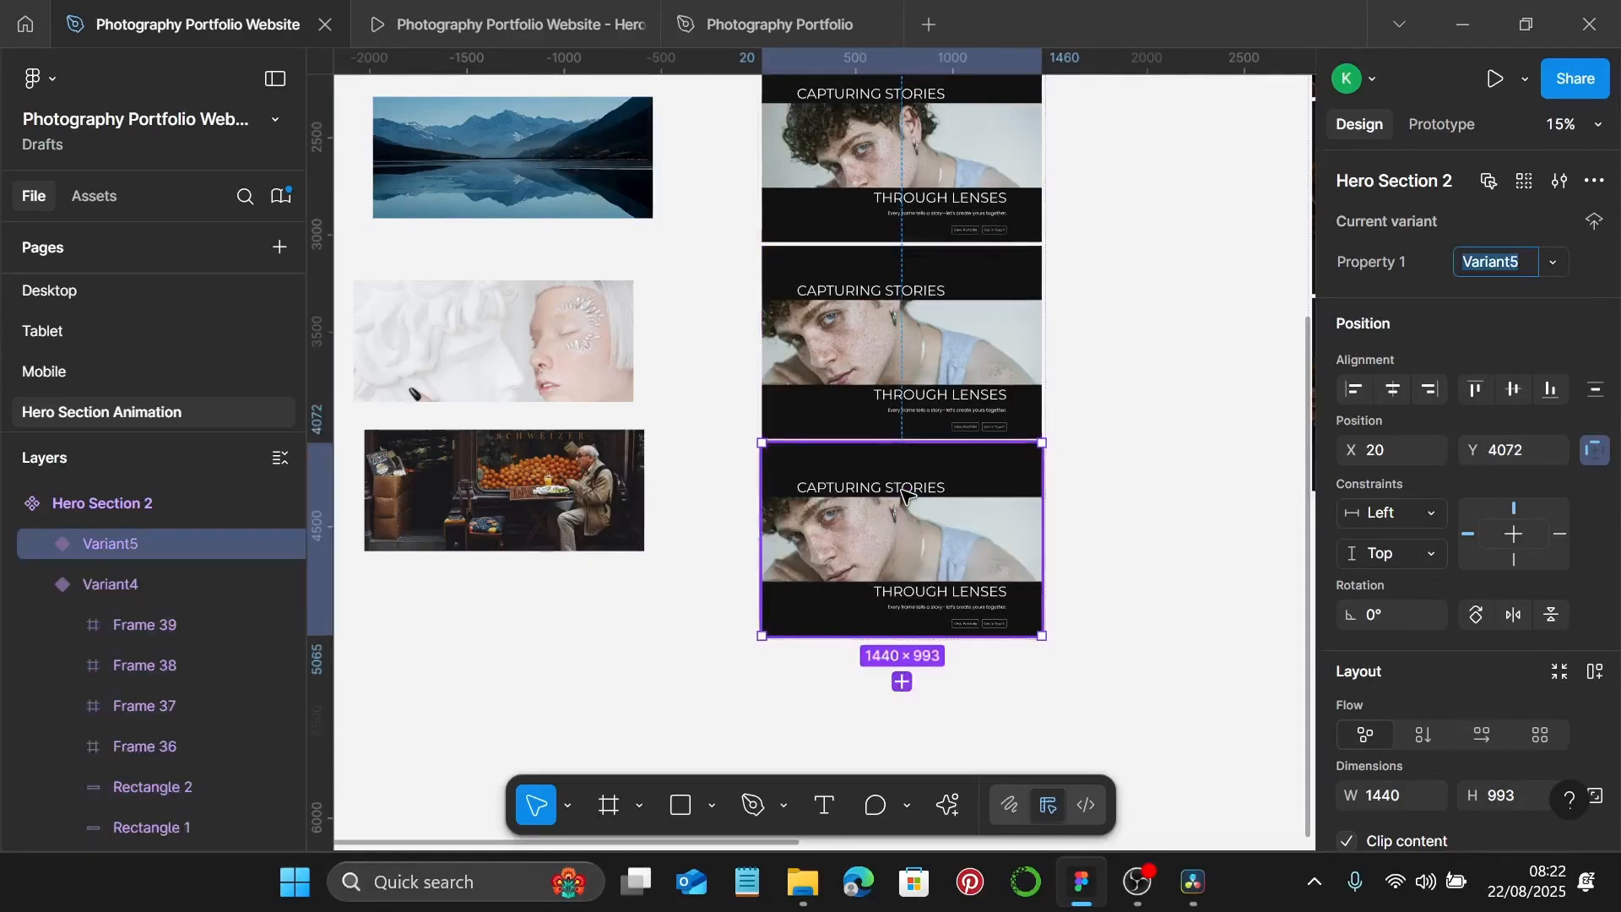
Cut the loose photo of the two women and paste it in place of the man's photo in the fifth Hero Section 2 variant.
{"action": "scroll", "coordinate": [903, 490], "scroll_direction": "down", "scroll_amount": 5}
{"action": "scroll", "coordinate": [902, 494], "scroll_direction": "up", "scroll_amount": 3}
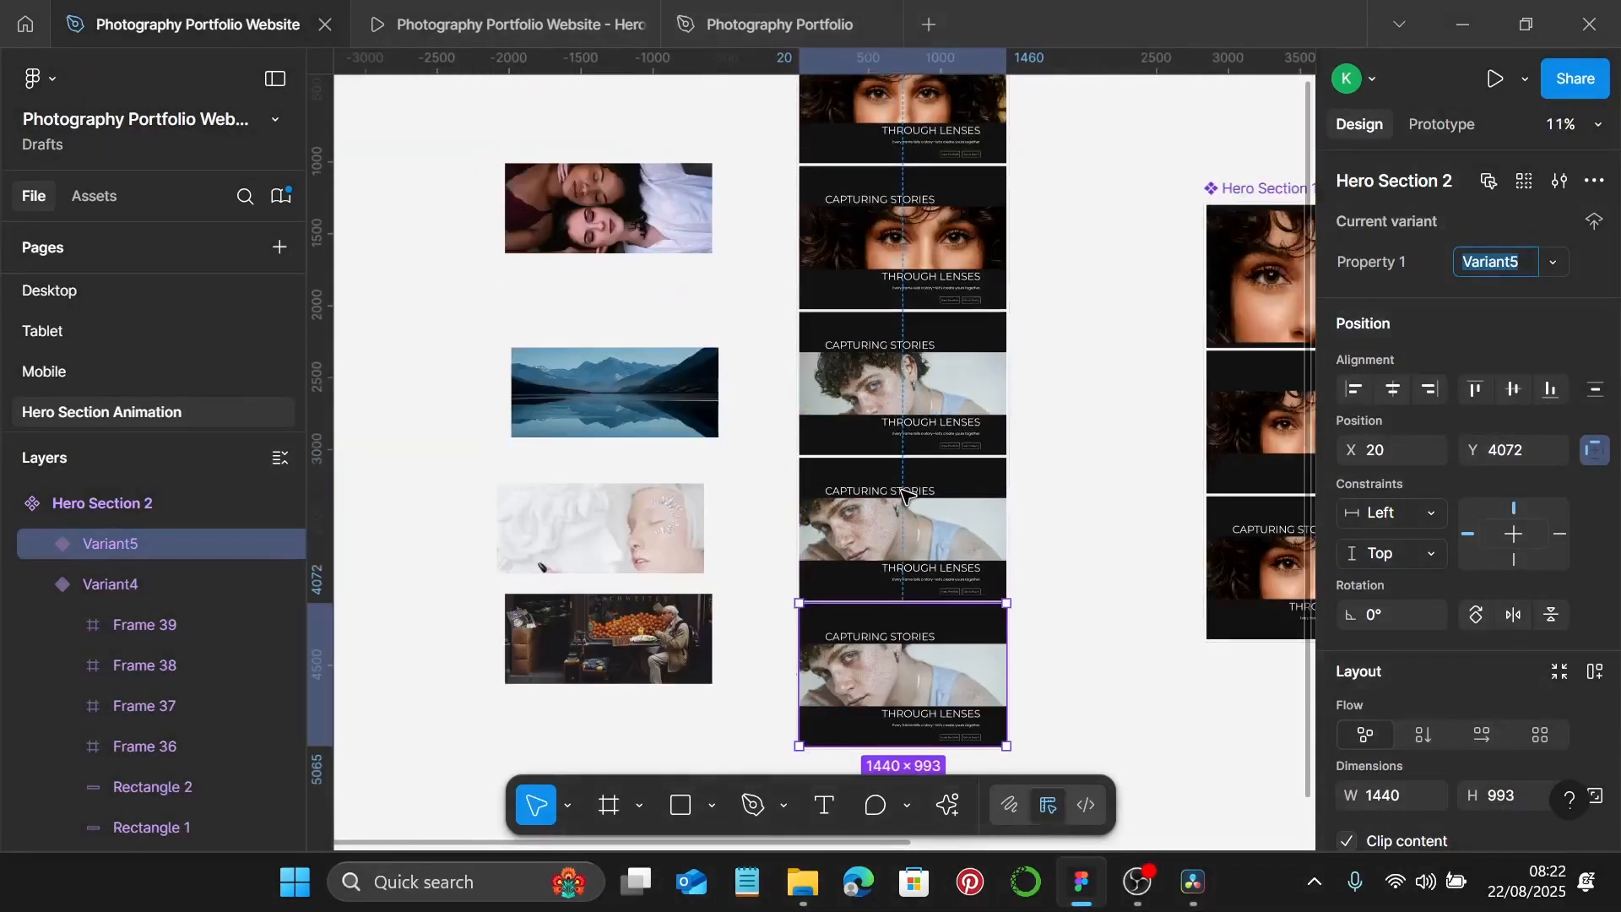
{"action": "left_click", "coordinate": [646, 233]}
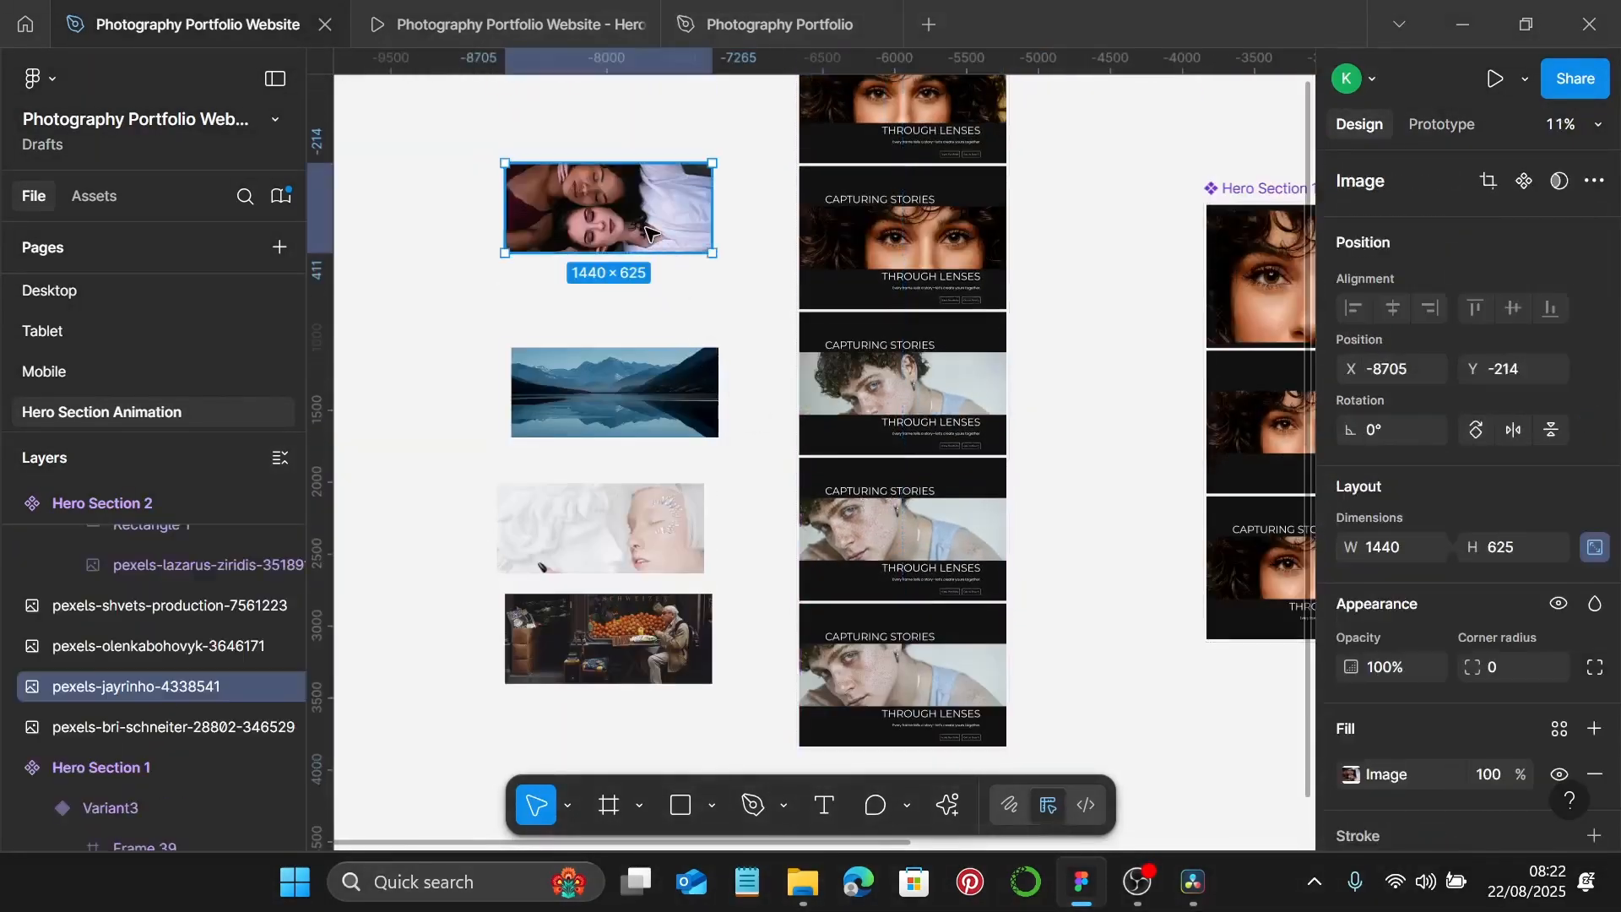
{"action": "key", "text": "Delete"}
{"action": "scroll", "coordinate": [815, 261], "scroll_direction": "down", "scroll_amount": 4}
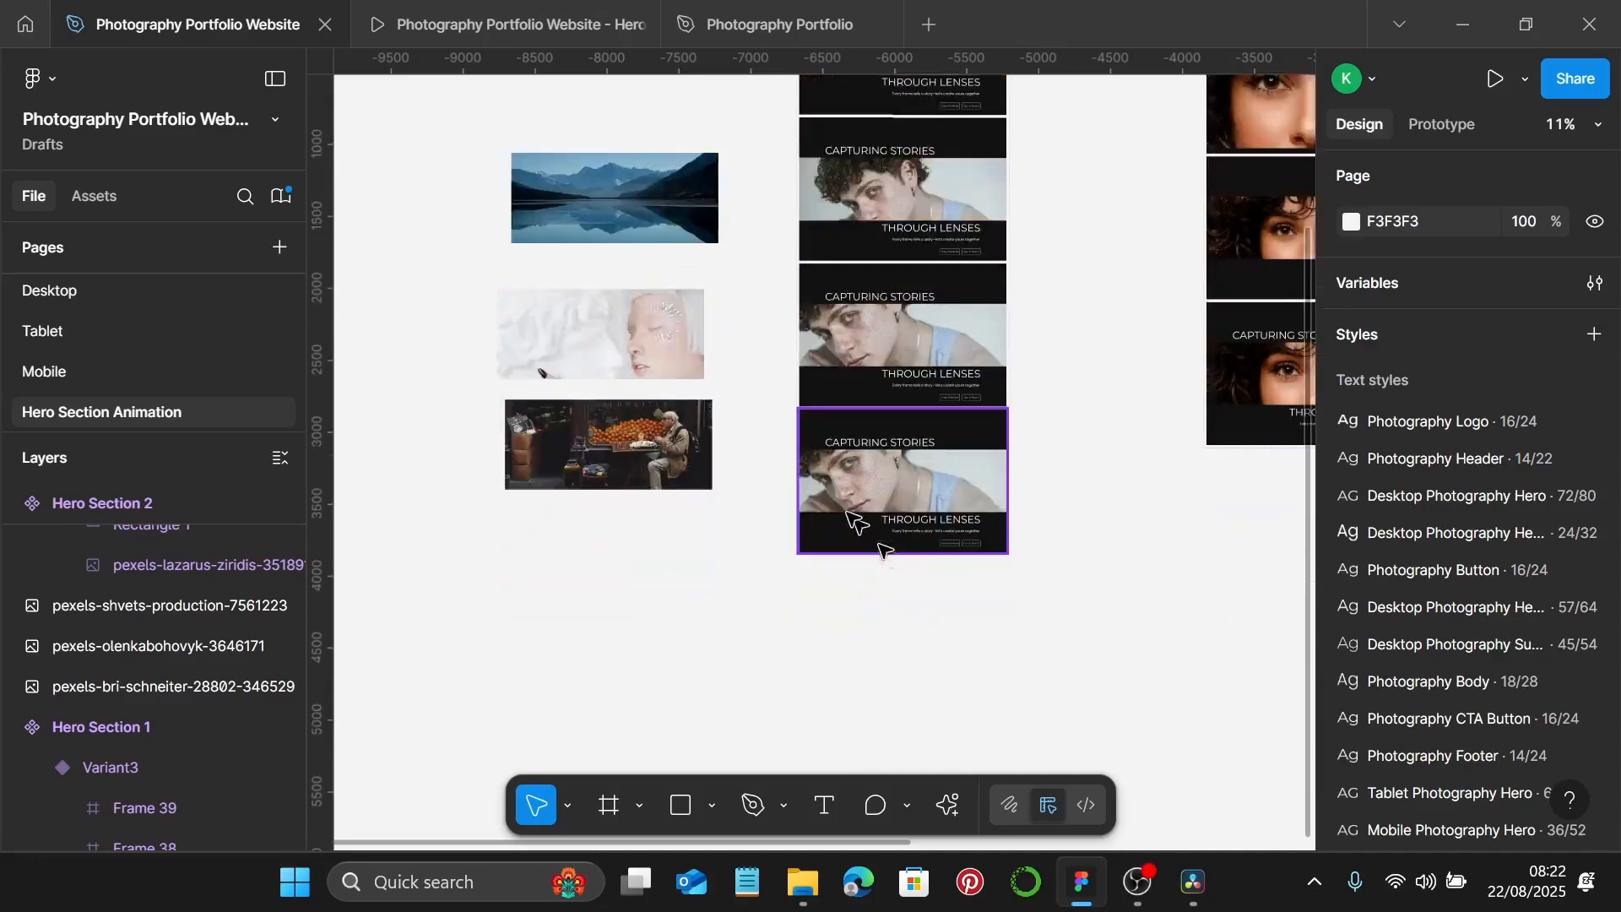
{"action": "scroll", "coordinate": [881, 500], "scroll_direction": "up", "scroll_amount": 5}
{"action": "left_click", "coordinate": [881, 493]}
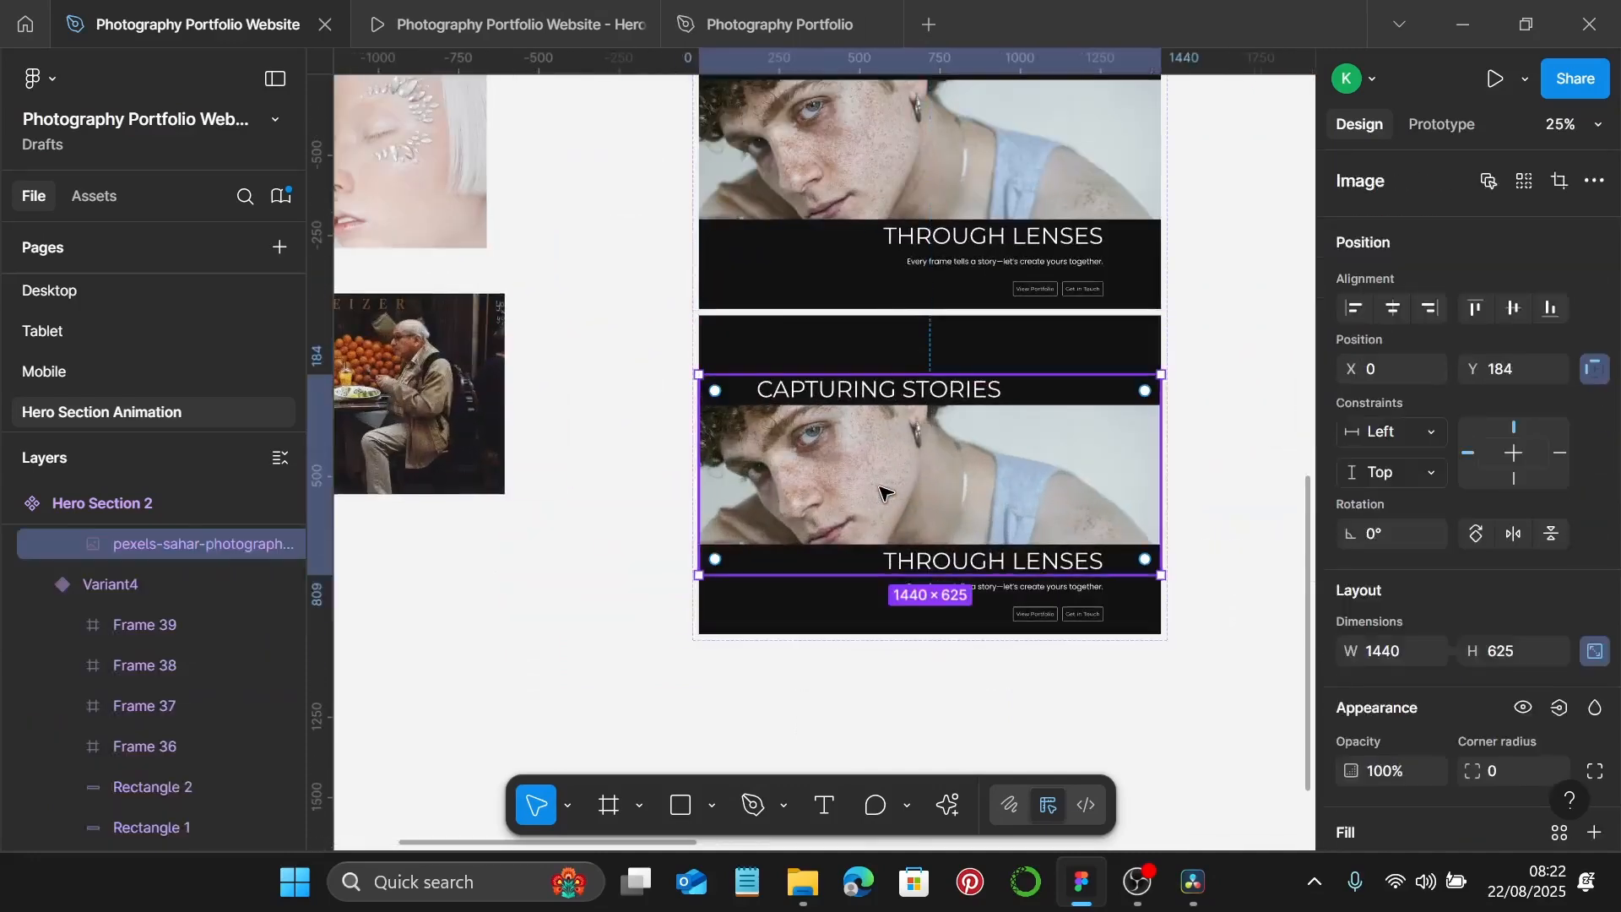
{"action": "key", "text": "ctrl+shift+r"}
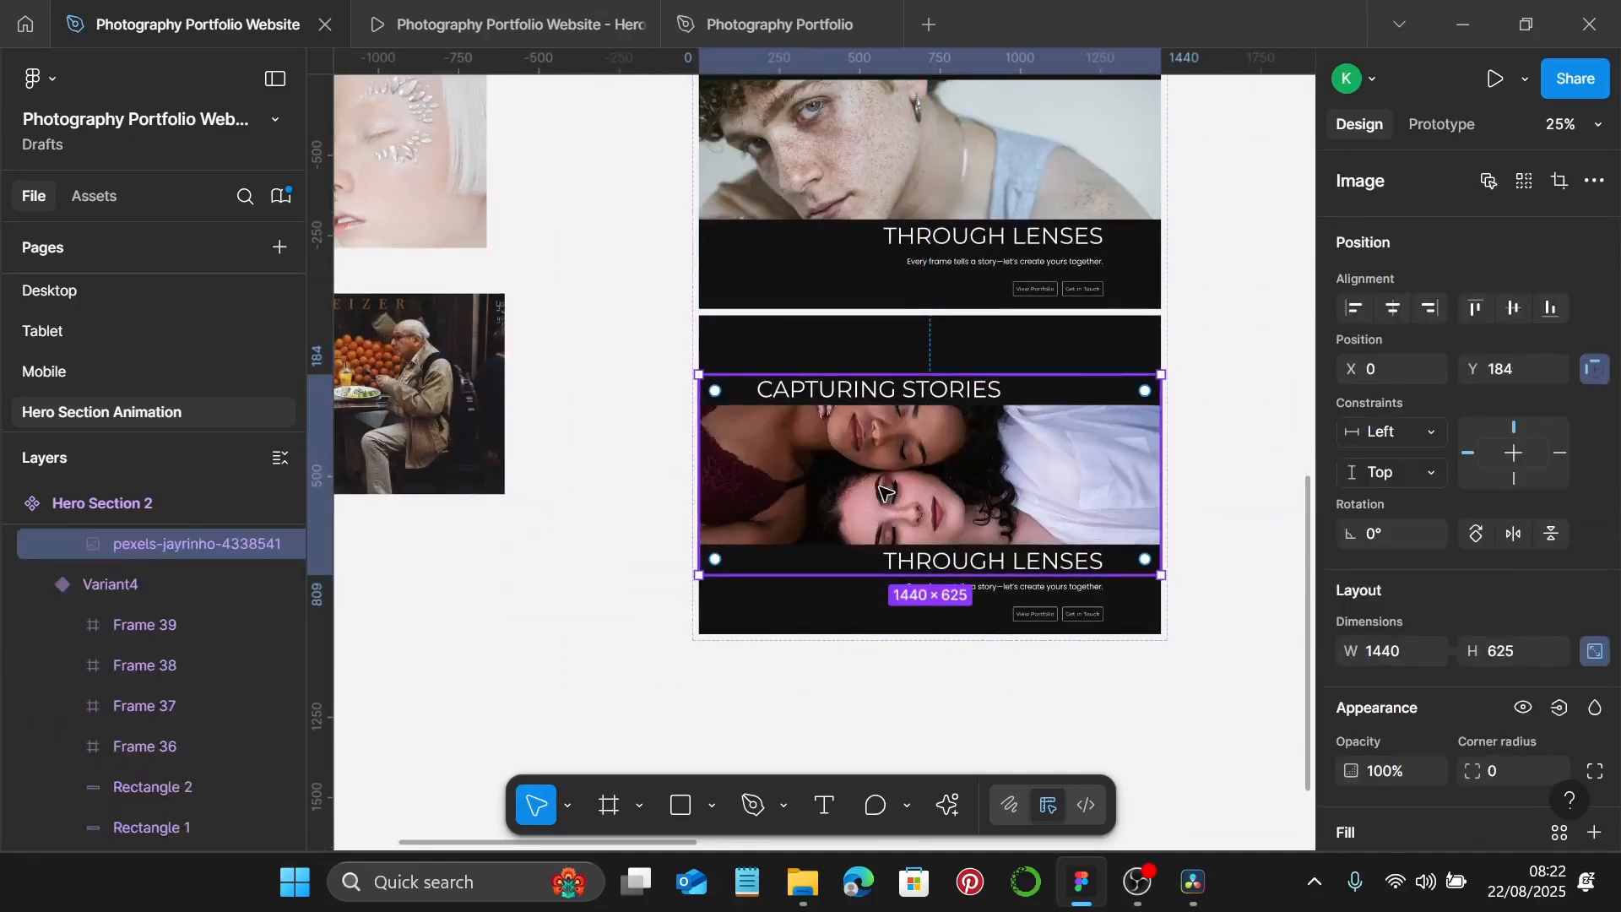
{"action": "scroll", "coordinate": [880, 492], "scroll_direction": "down", "scroll_amount": 1}
{"action": "scroll", "coordinate": [957, 498], "scroll_direction": "down", "scroll_amount": 1}
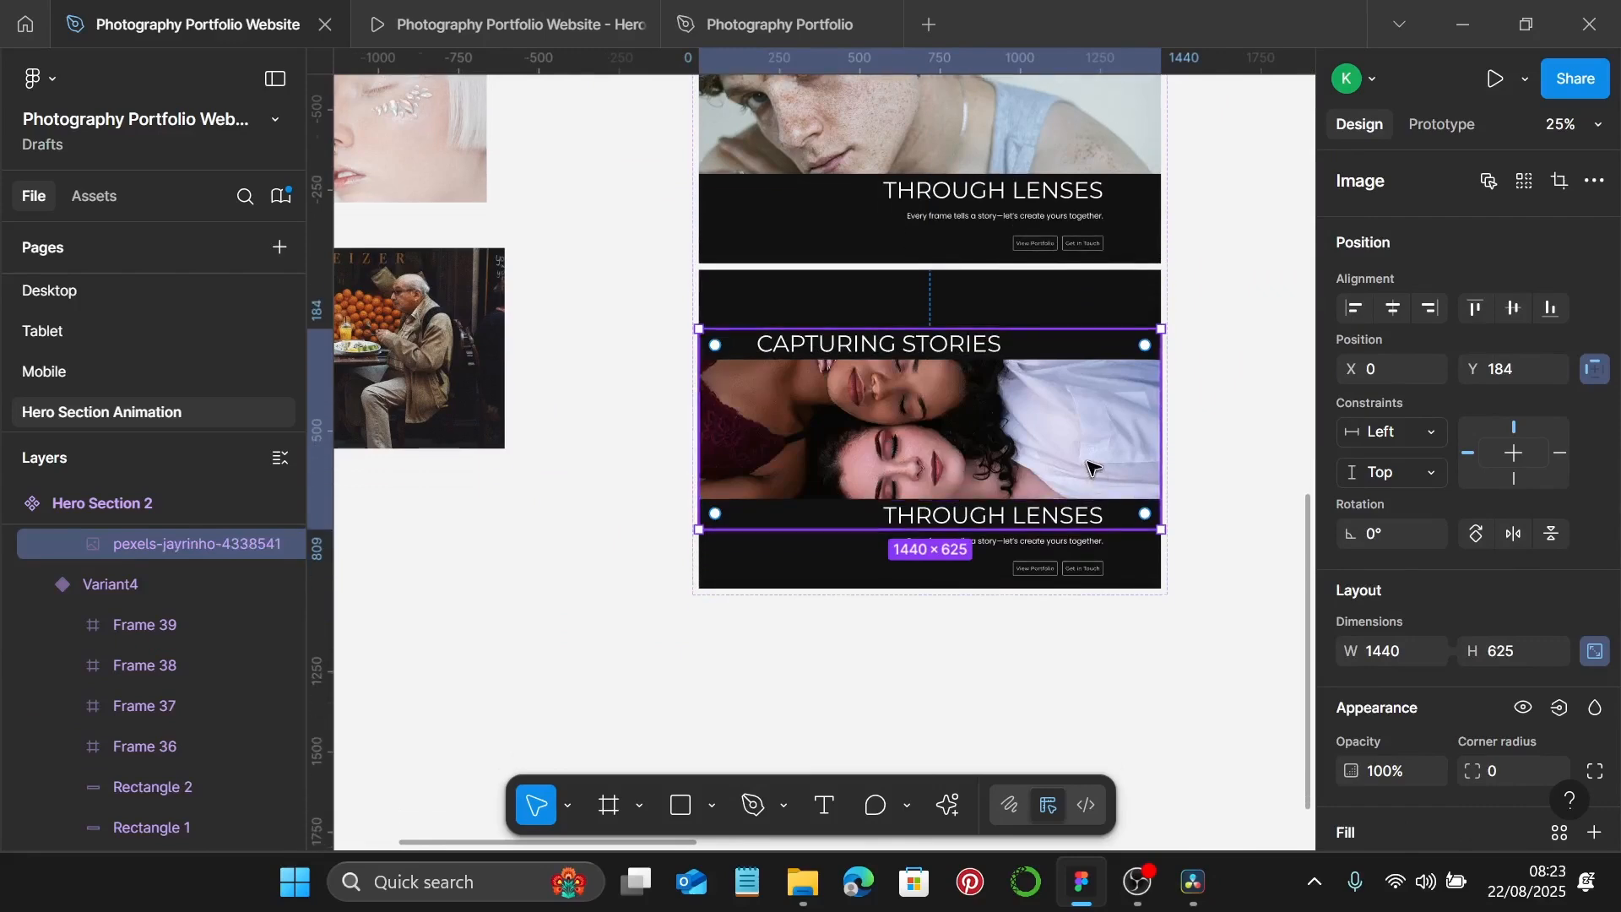
{"action": "scroll", "coordinate": [1090, 481], "scroll_direction": "down", "scroll_amount": 2}
Add a sixth variant below the fifth one in the Hero Section 2 component.
{"action": "left_click", "coordinate": [997, 618]}
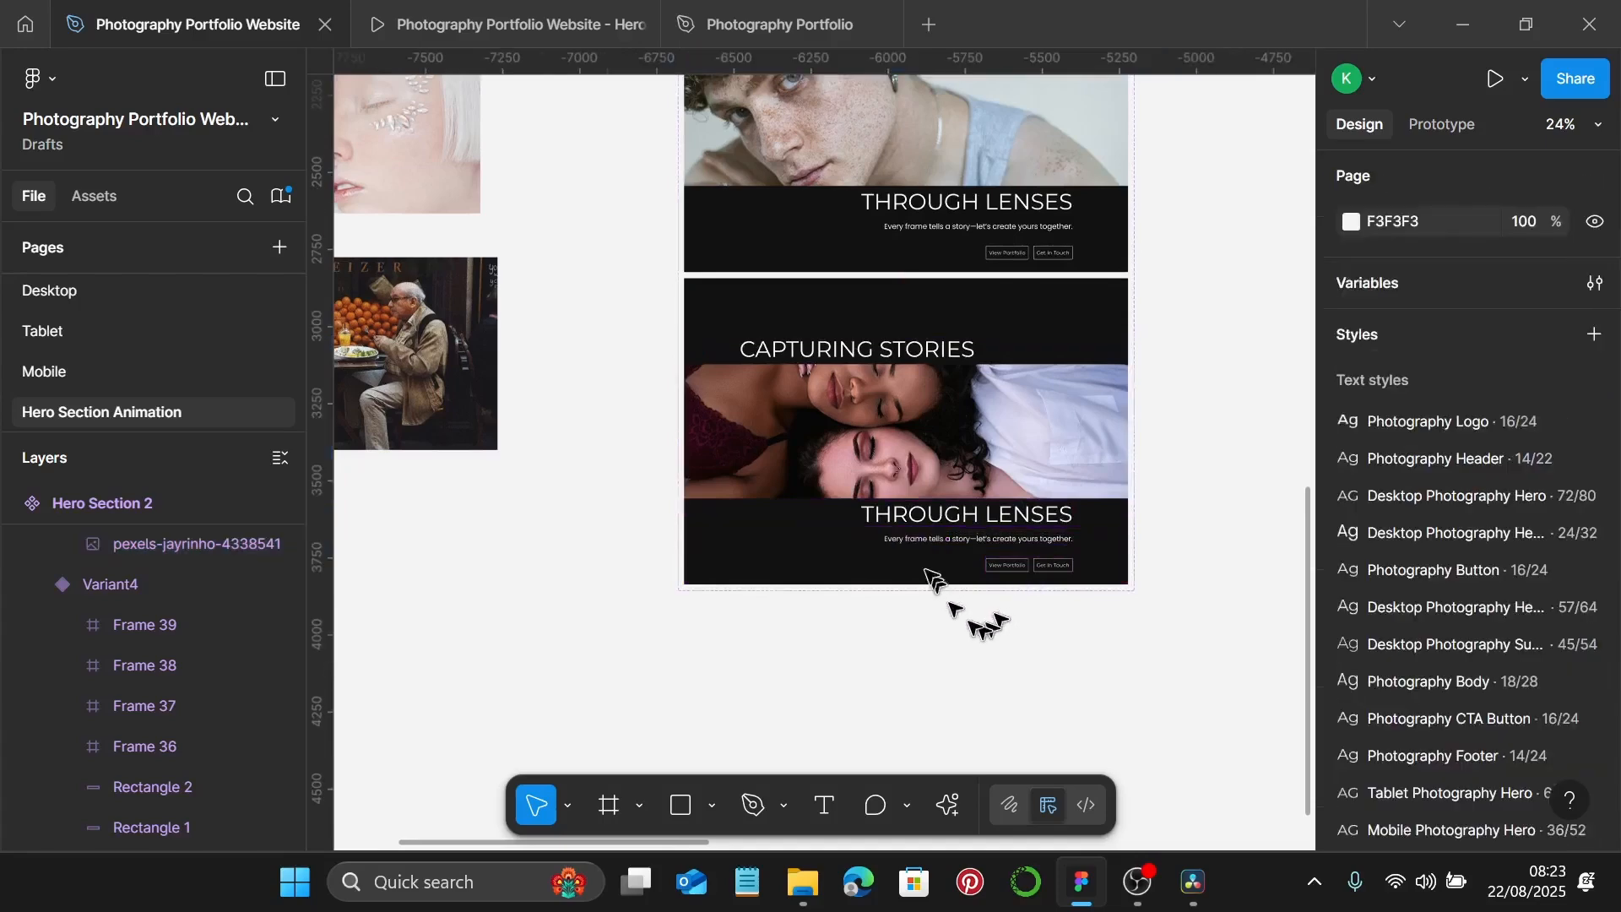
{"action": "left_click", "coordinate": [917, 547]}
{"action": "scroll", "coordinate": [915, 542], "scroll_direction": "down", "scroll_amount": 1}
{"action": "left_click", "coordinate": [909, 549]}
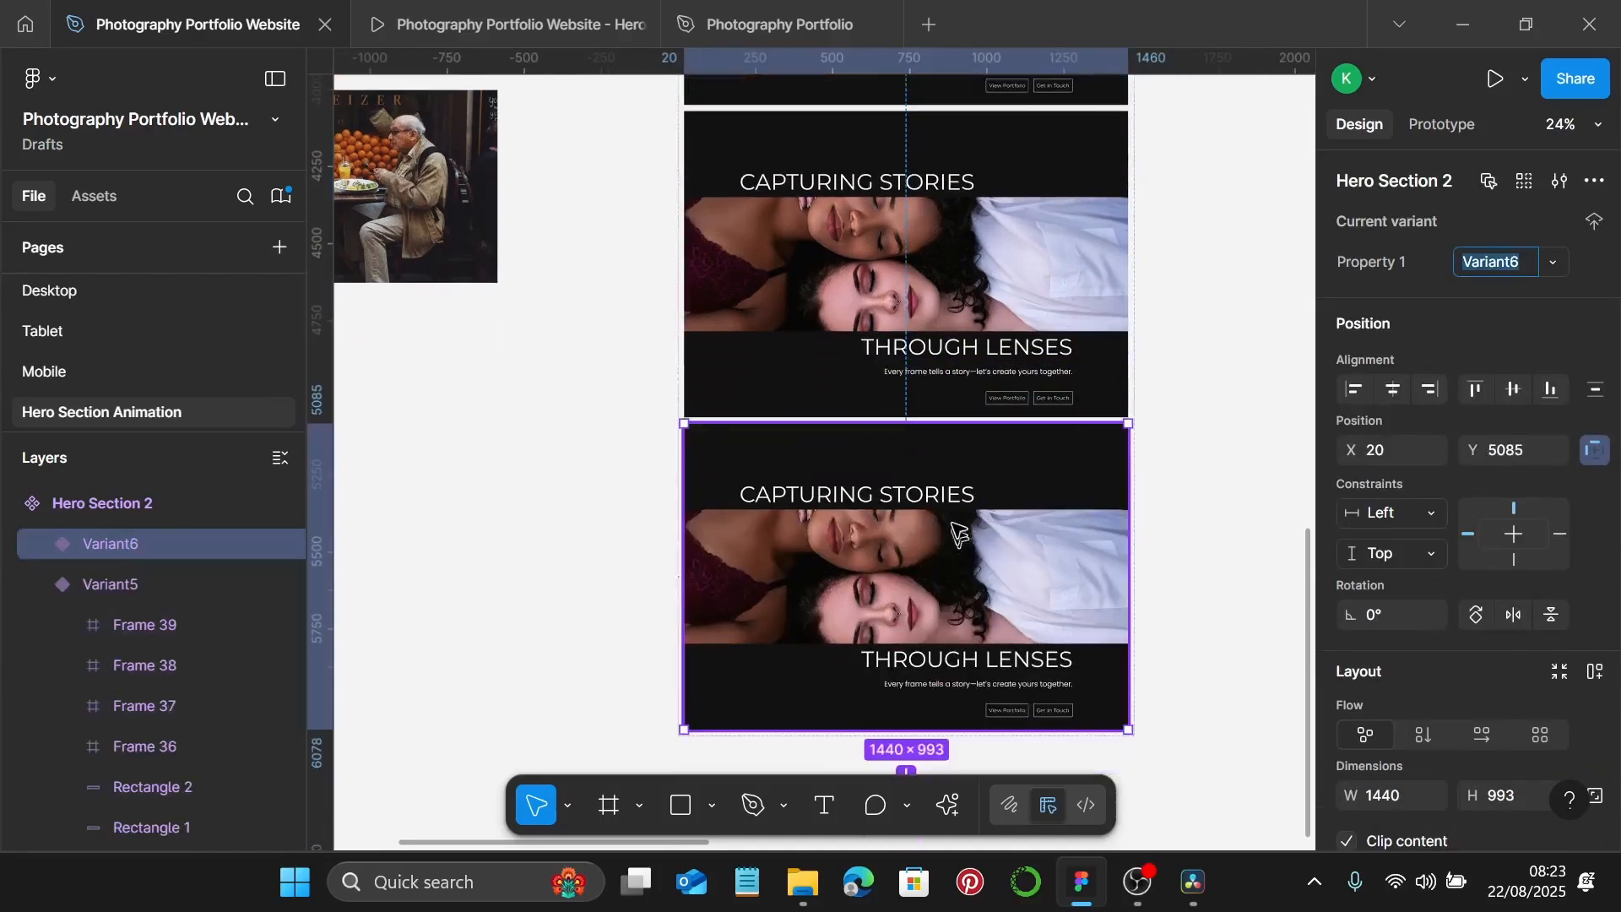
Open the sixth variant's photo of the two women for cropping and scale it up around its centre, beyond the crop area.
{"action": "left_click", "coordinate": [946, 570]}
{"action": "double_click", "coordinate": [948, 572]}
{"action": "scroll", "coordinate": [934, 565], "scroll_direction": "right", "scroll_amount": 1}
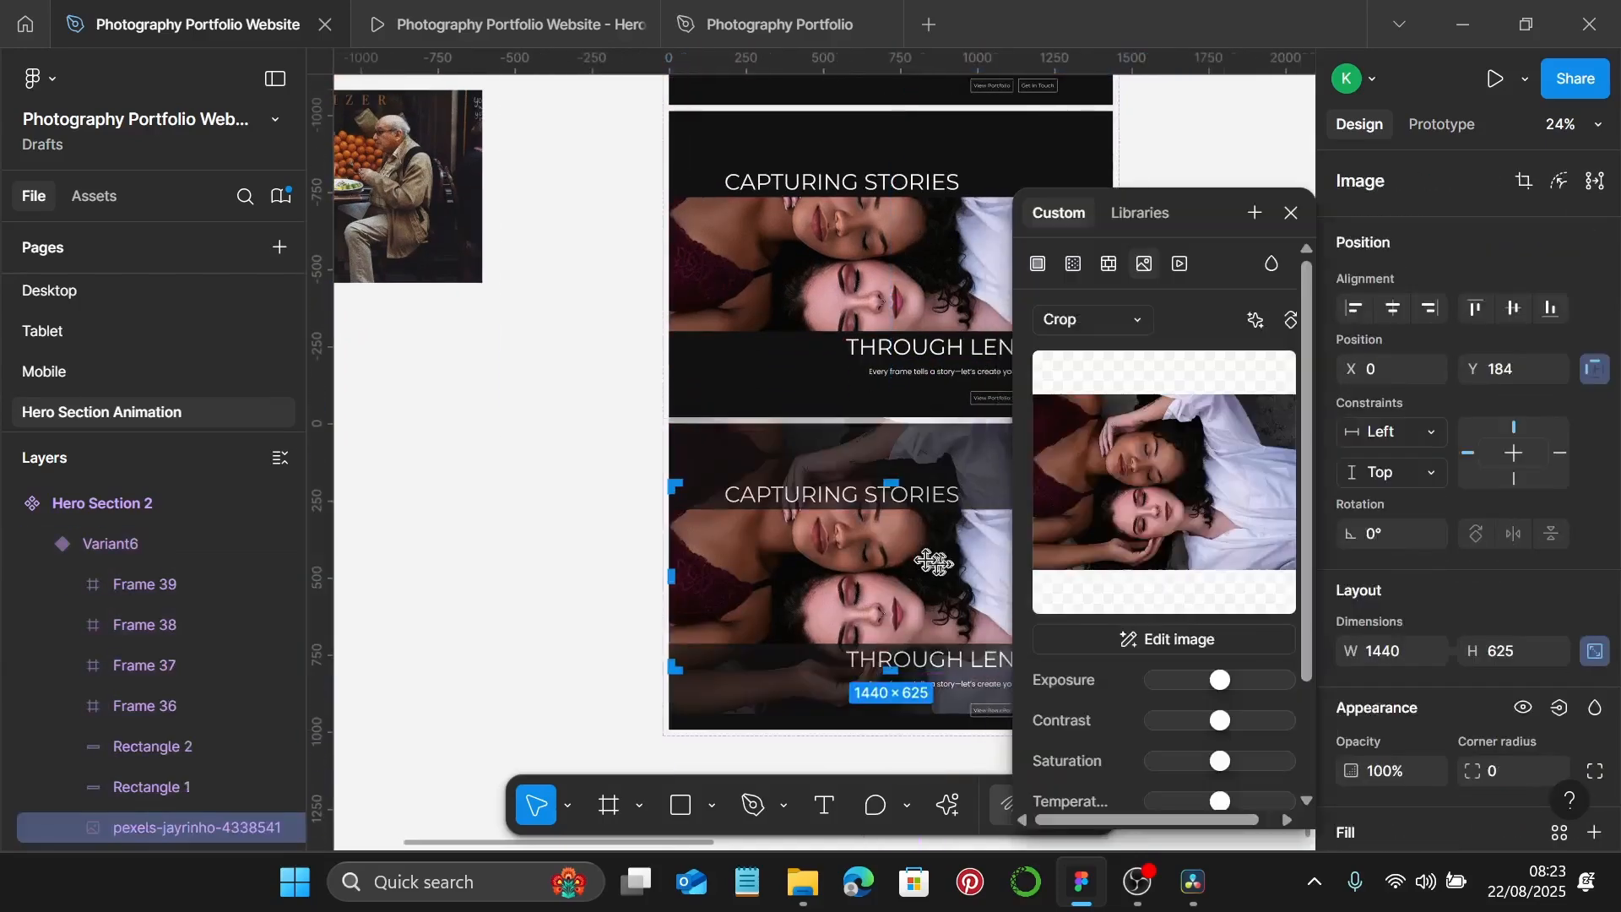
{"action": "scroll", "coordinate": [908, 565], "scroll_direction": "down", "scroll_amount": 4}
{"action": "scroll", "coordinate": [870, 560], "scroll_direction": "right", "scroll_amount": 2}
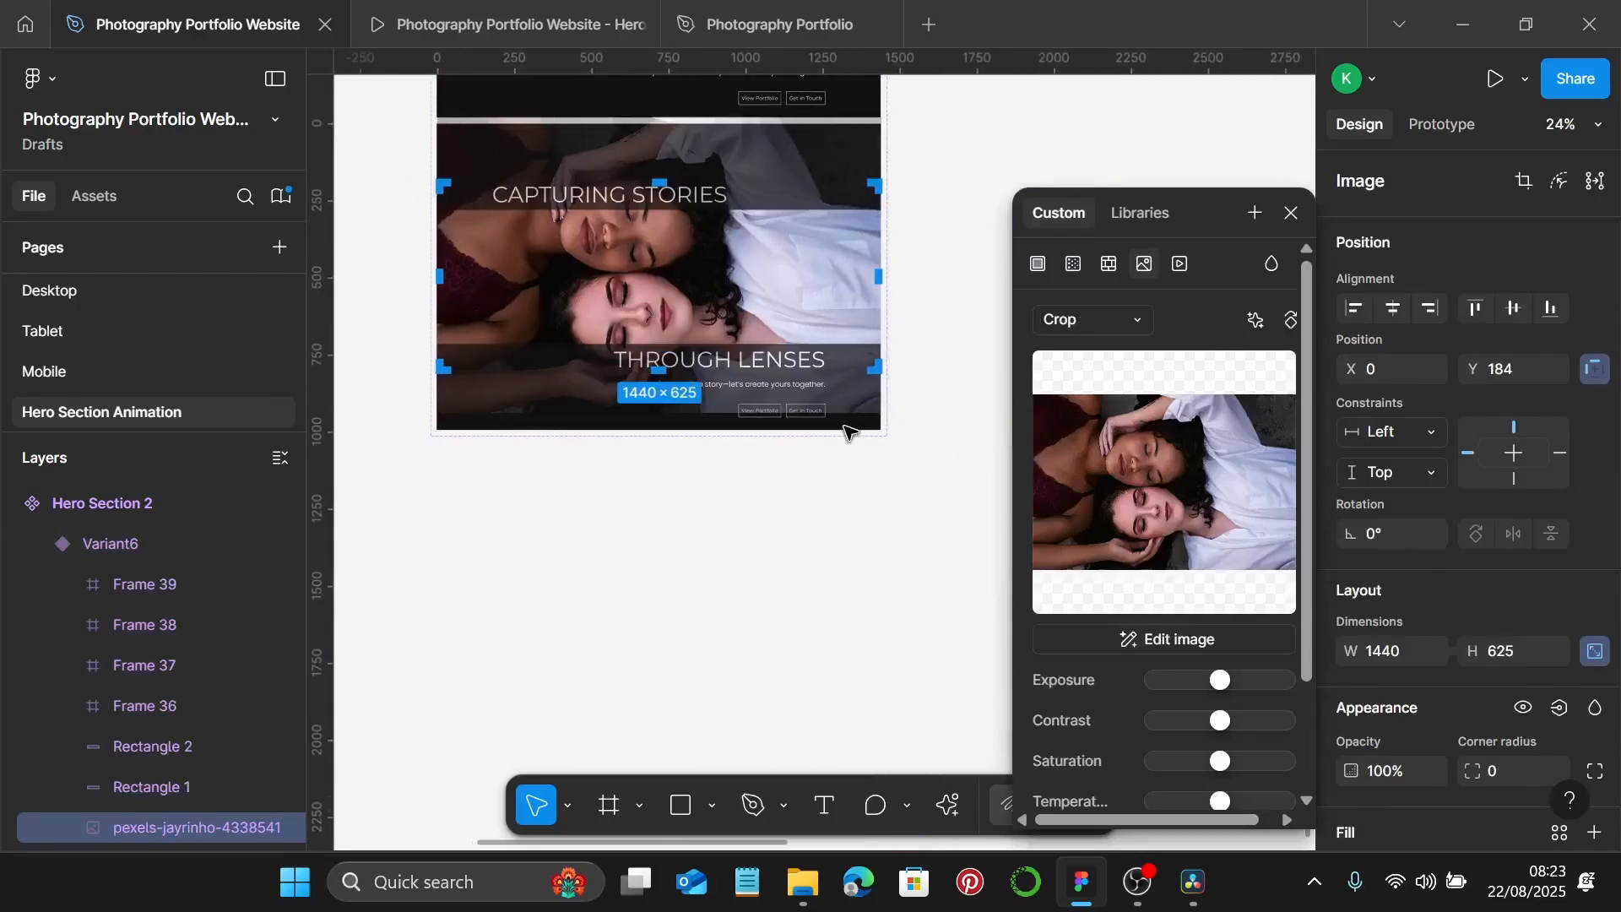
{"action": "left_click_drag", "start_coordinate": [873, 401], "coordinate": [940, 435]}
{"action": "scroll", "coordinate": [785, 344], "scroll_direction": "up", "scroll_amount": 1}
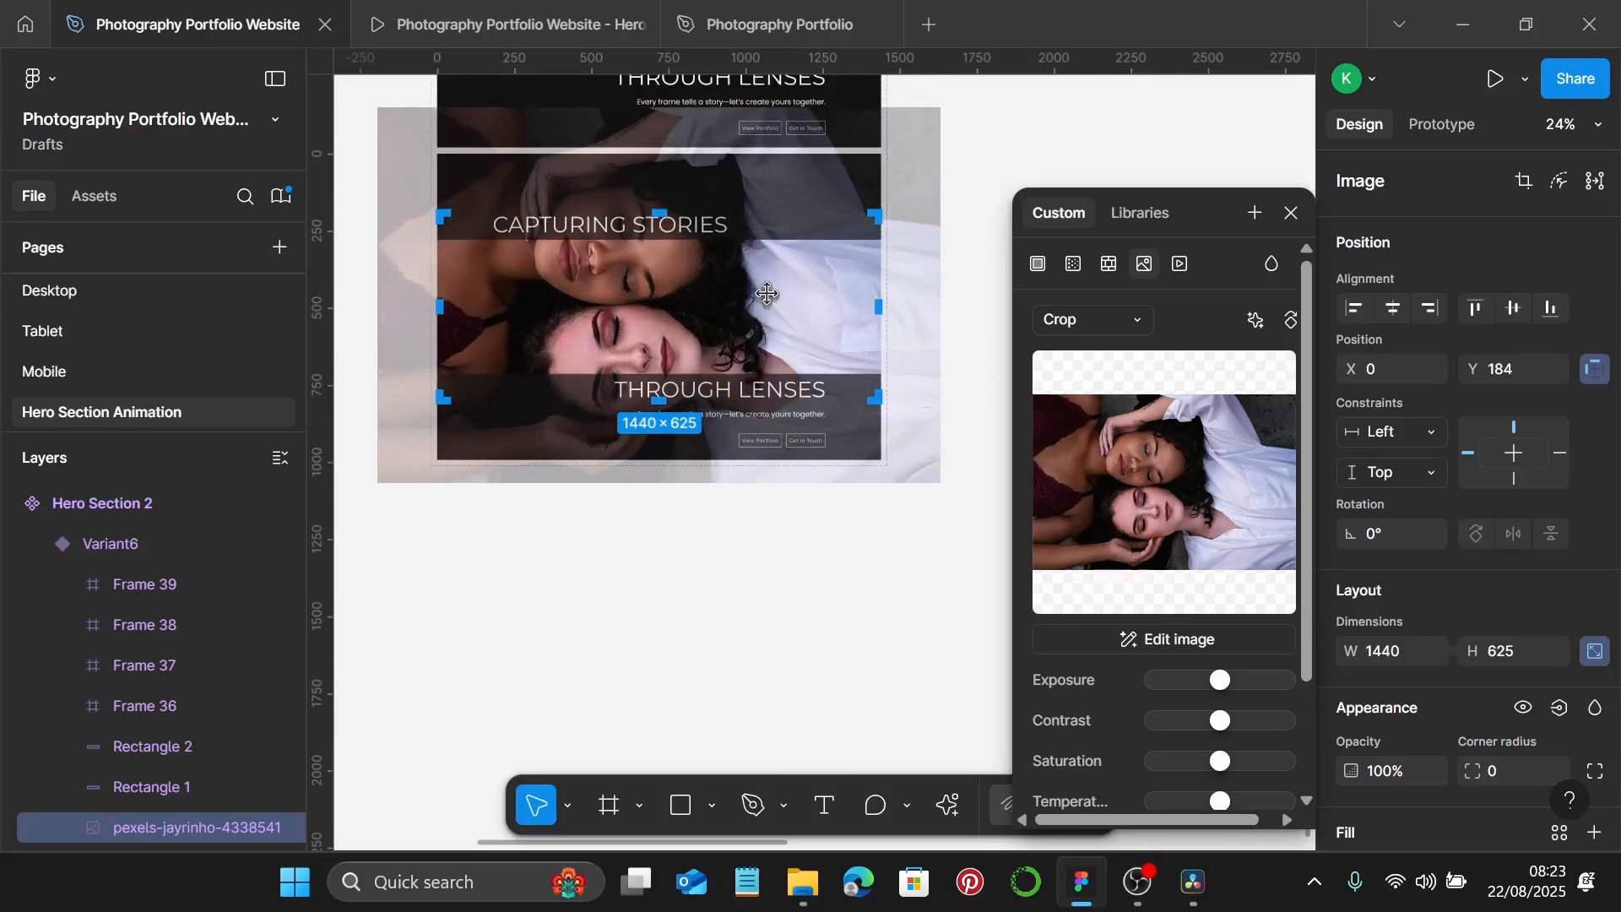
Fine-tune the two women's photo within the sixth variant's crop with small moves and slight centred rescaling, and finish cropping.
{"action": "left_click_drag", "start_coordinate": [771, 294], "coordinate": [770, 290]}
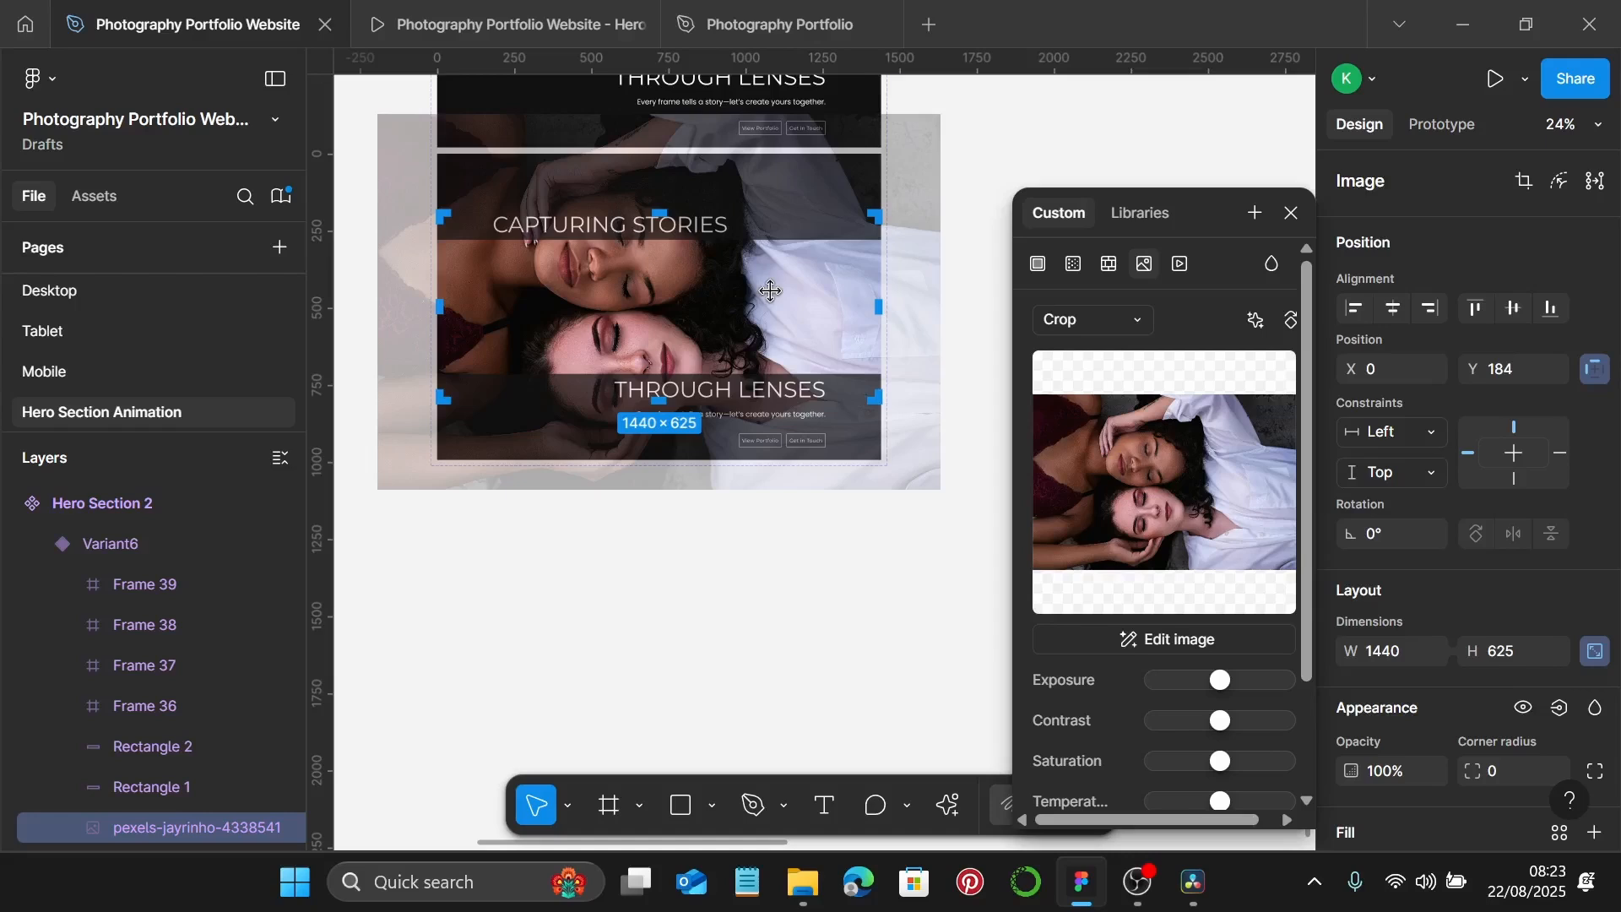
{"action": "left_click_drag", "start_coordinate": [938, 429], "coordinate": [951, 430]}
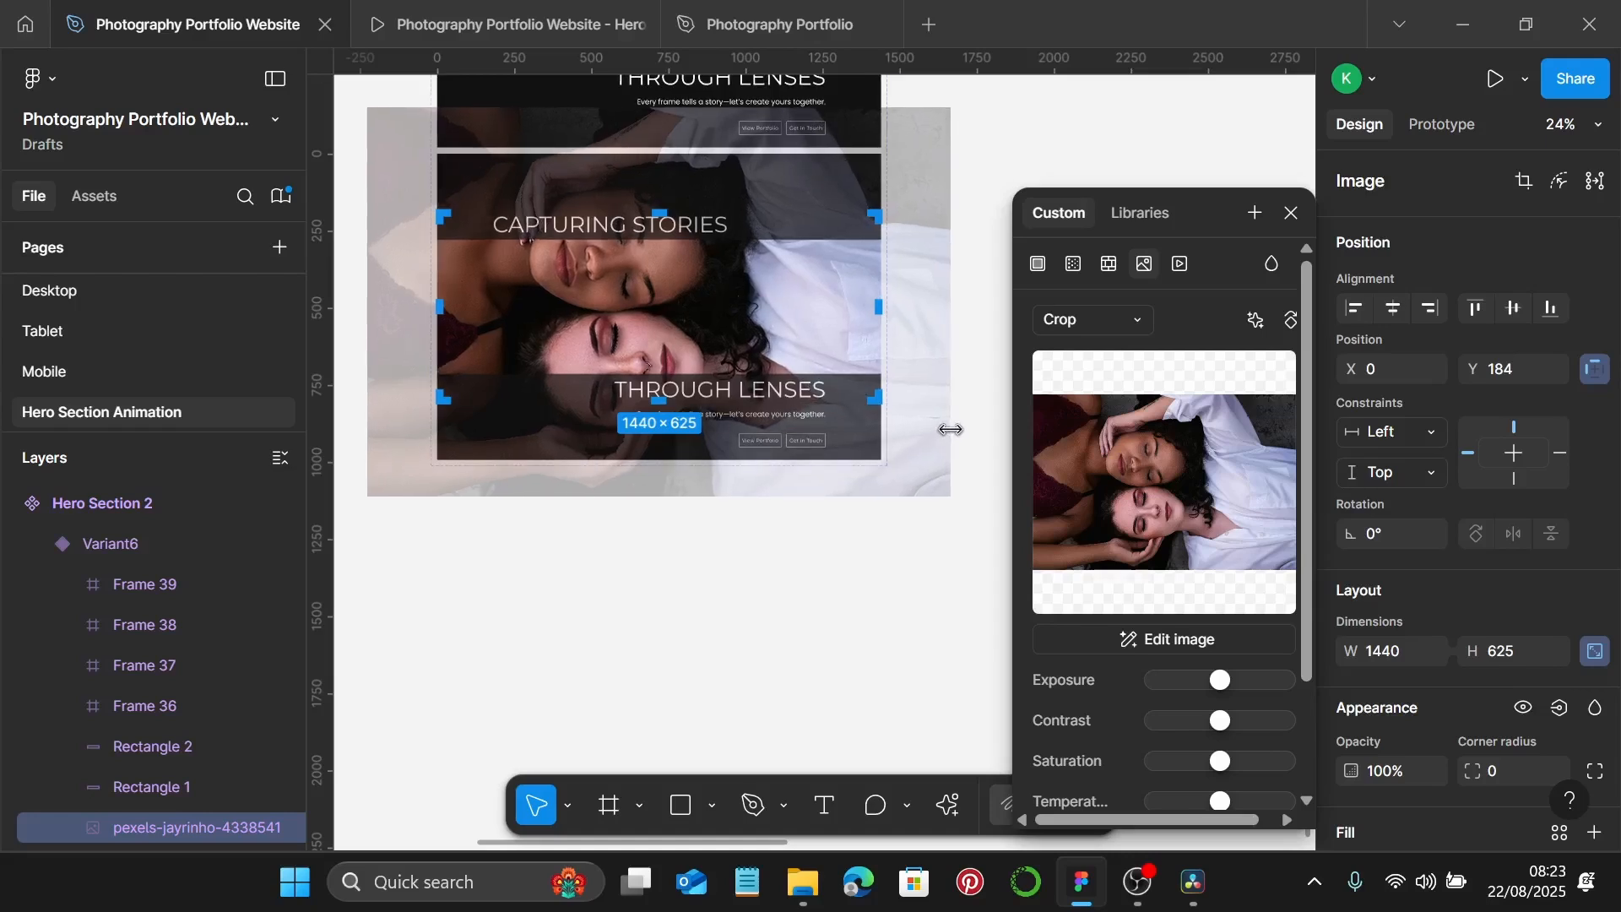
{"action": "left_click_drag", "start_coordinate": [700, 313], "coordinate": [699, 319]}
{"action": "left_click_drag", "start_coordinate": [438, 497], "coordinate": [444, 488]}
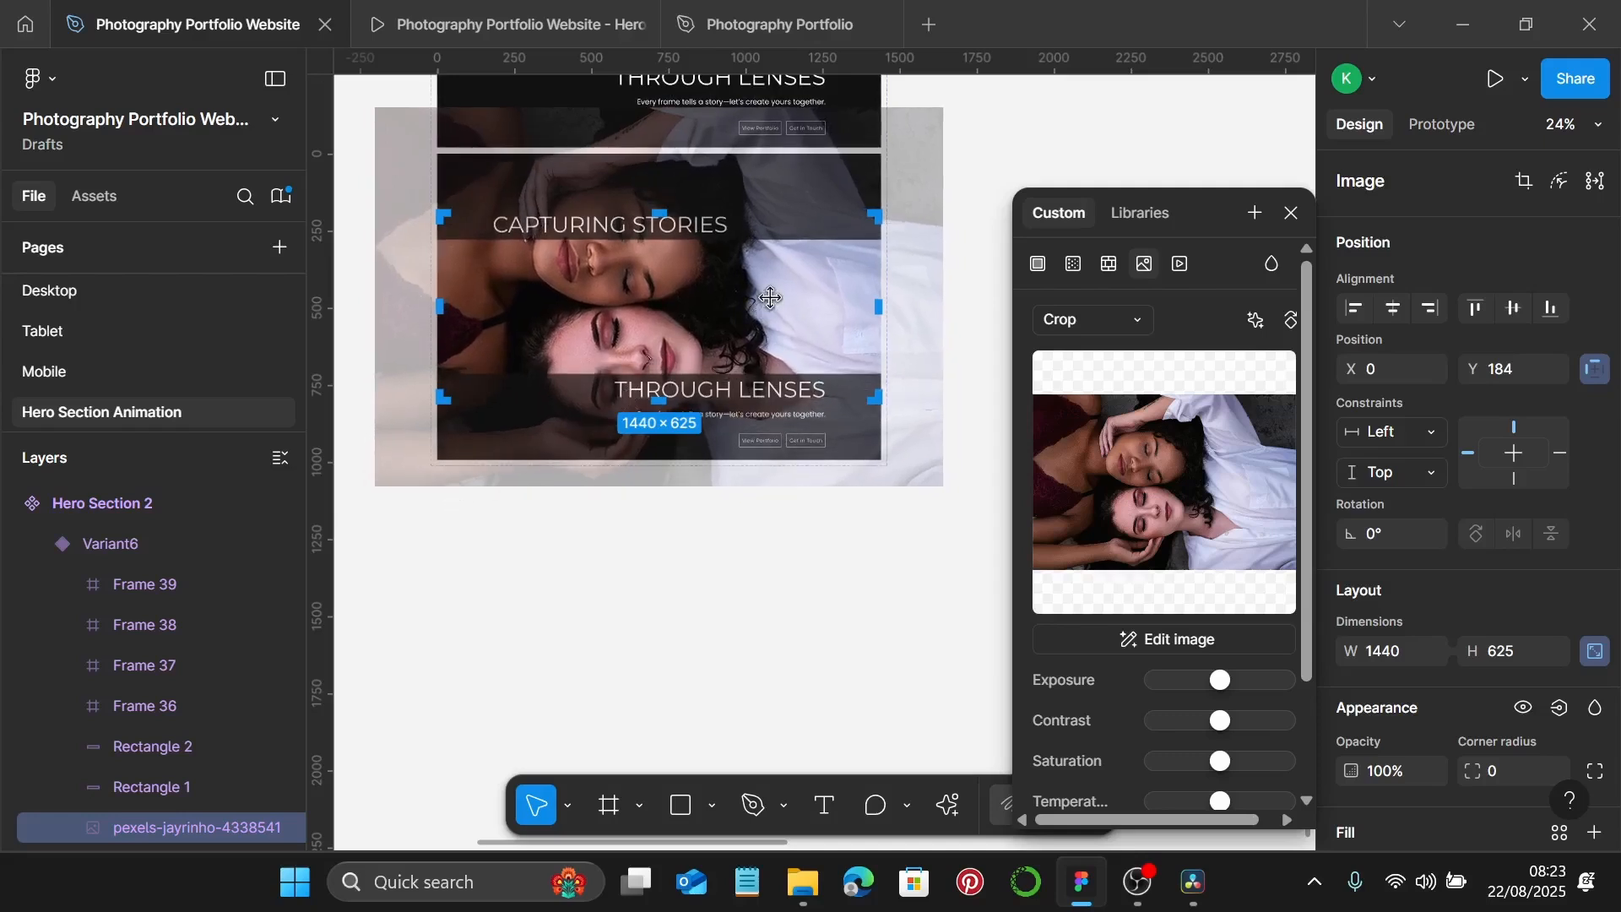
{"action": "key", "text": "Escape"}
Add a seventh variant below the sixth one in the Hero Section 2 component.
{"action": "scroll", "coordinate": [884, 459], "scroll_direction": "down", "scroll_amount": 2}
{"action": "left_click", "coordinate": [818, 533]}
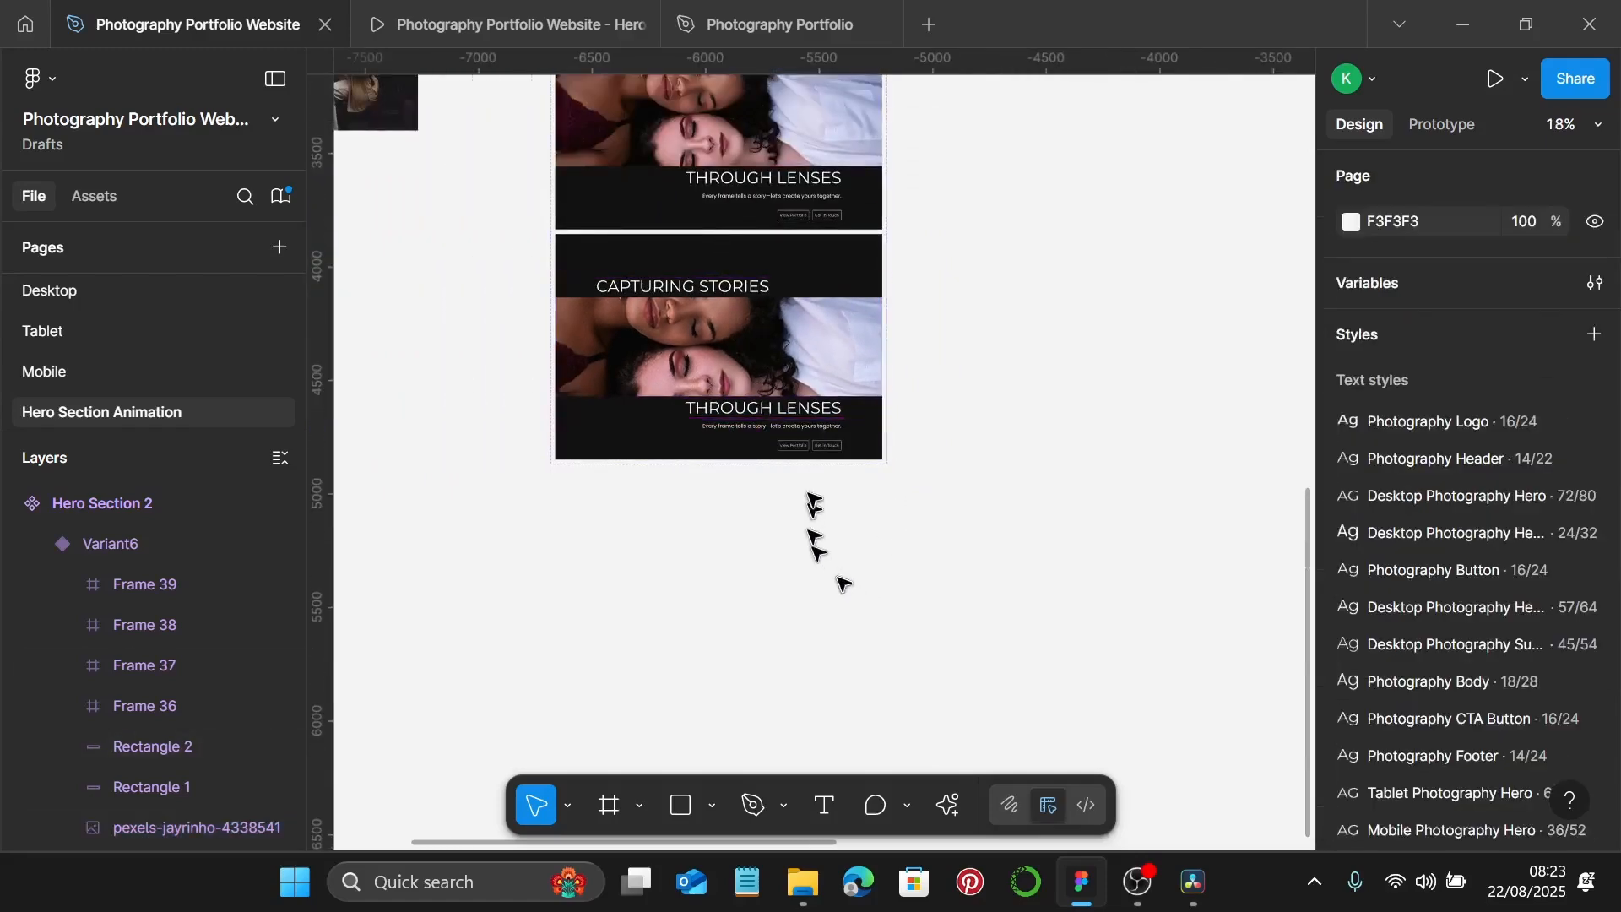
{"action": "left_click", "coordinate": [754, 400]}
{"action": "left_click", "coordinate": [719, 506]}
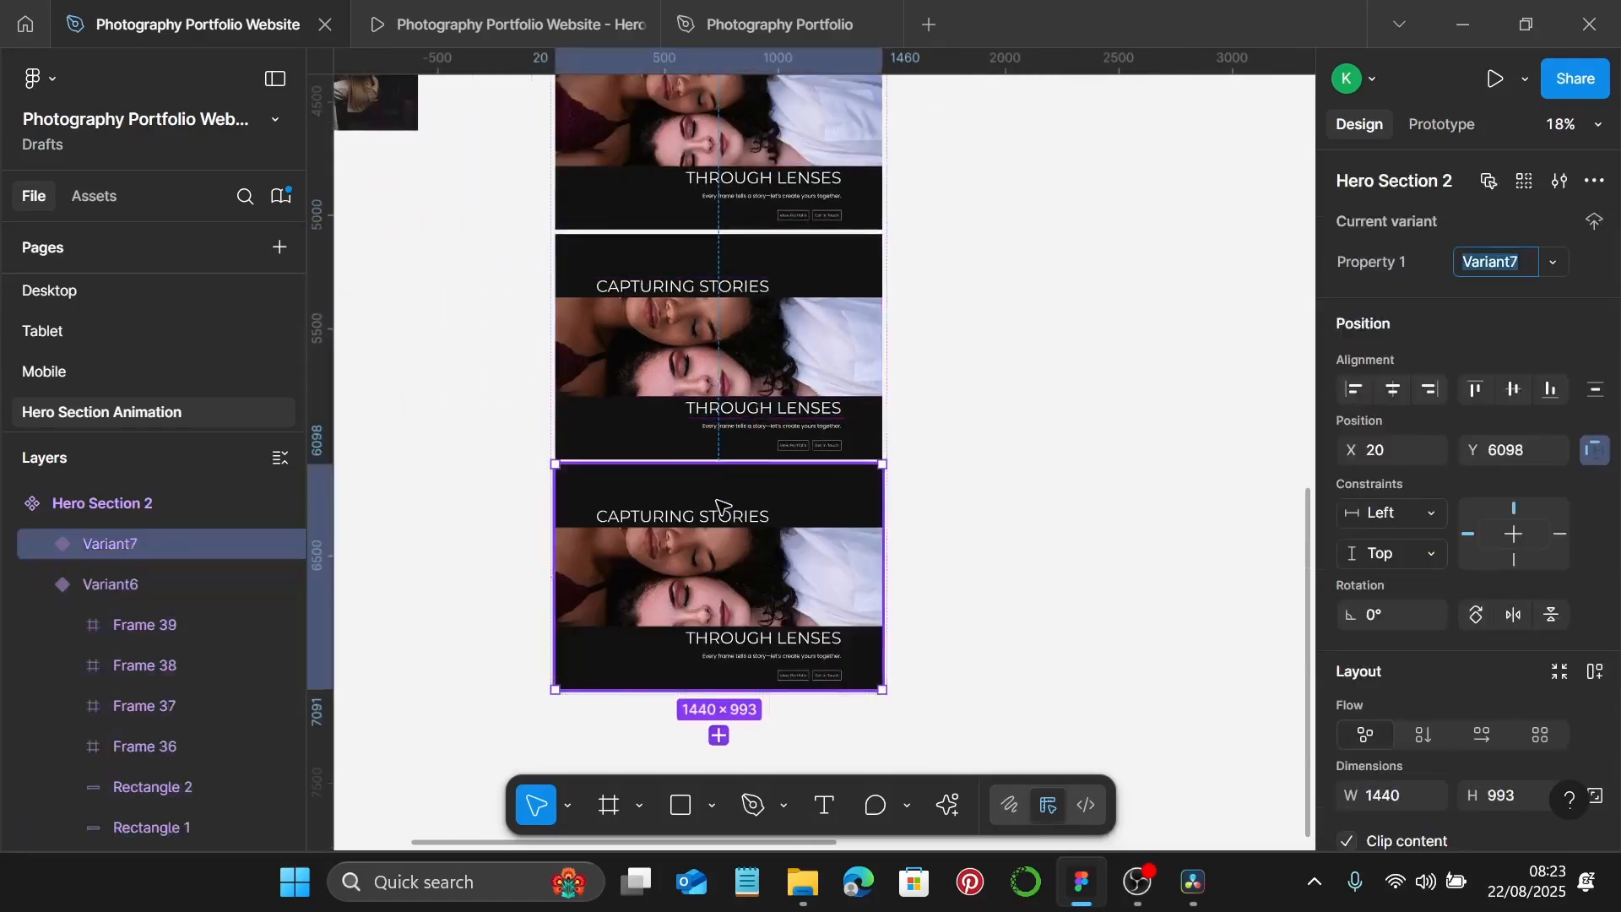
Cut the loose mountain lake photo and paste it in place of the two women's photo in the seventh variant.
{"action": "scroll", "coordinate": [720, 505], "scroll_direction": "down", "scroll_amount": 3}
{"action": "scroll", "coordinate": [722, 505], "scroll_direction": "up", "scroll_amount": 6}
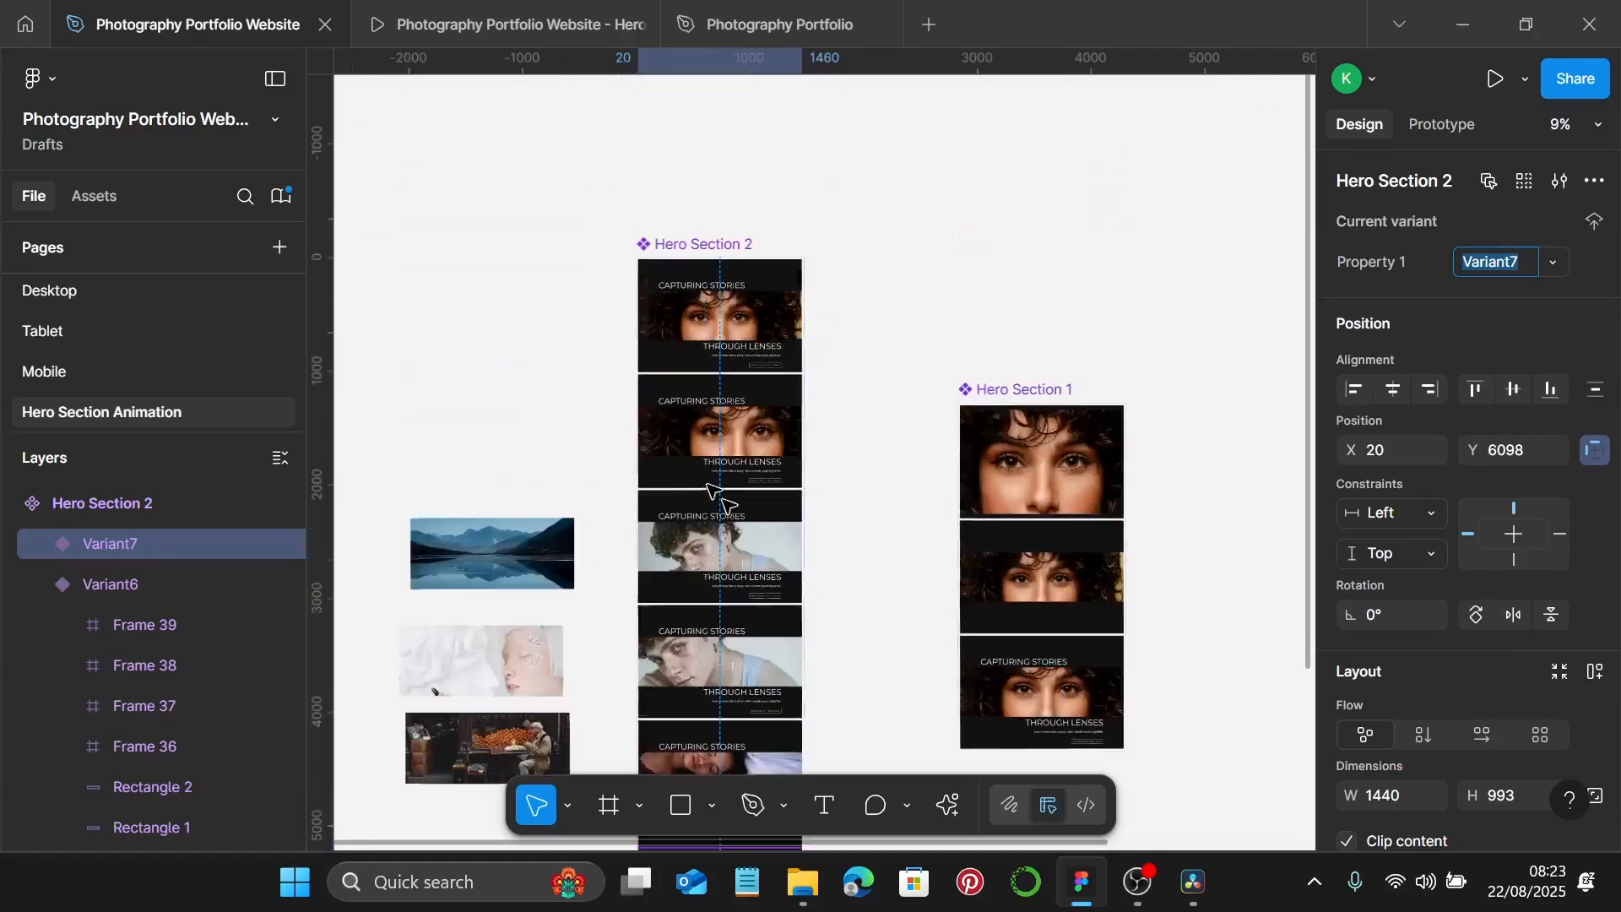
{"action": "left_click", "coordinate": [514, 555]}
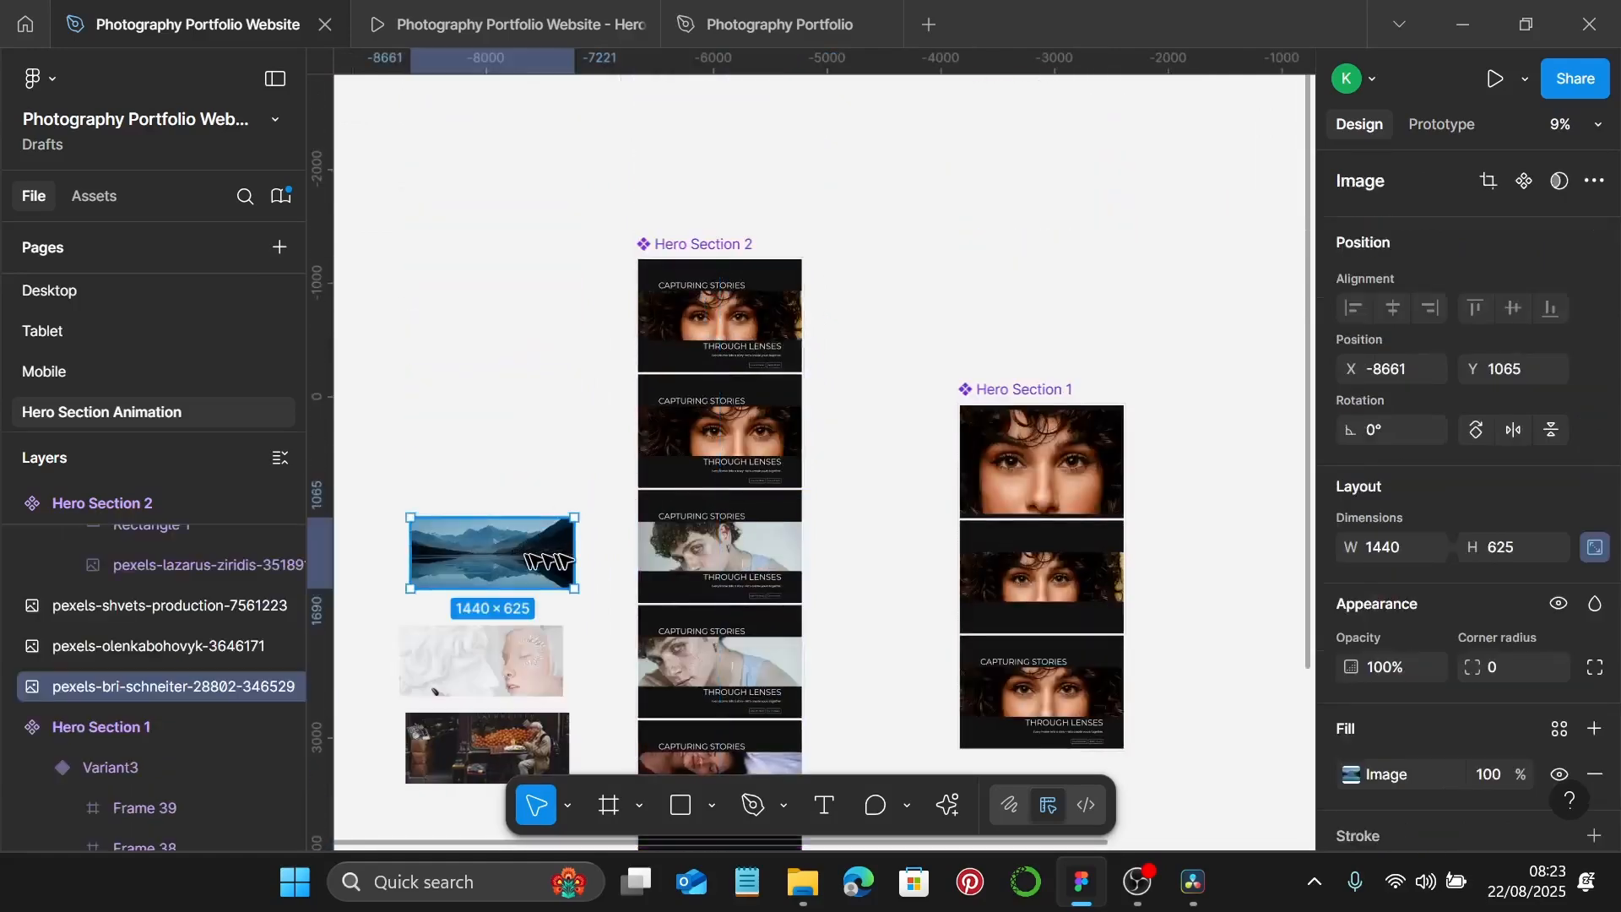
{"action": "key", "text": "Delete"}
{"action": "scroll", "coordinate": [781, 534], "scroll_direction": "down", "scroll_amount": 3}
{"action": "scroll", "coordinate": [781, 534], "scroll_direction": "down", "scroll_amount": 4}
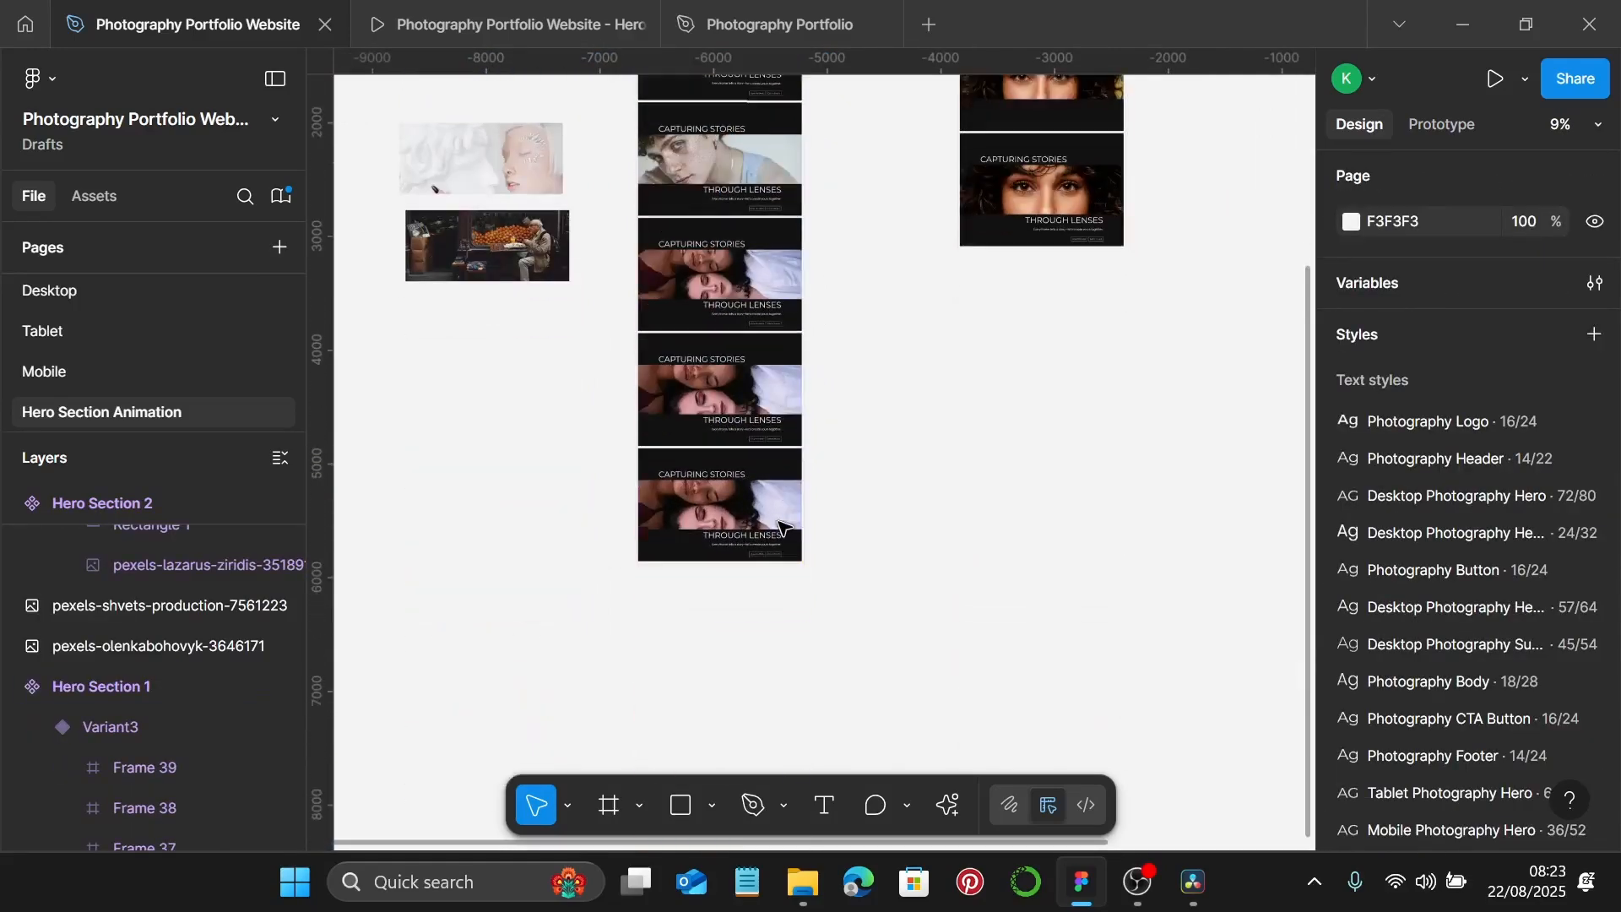
{"action": "scroll", "coordinate": [760, 532], "scroll_direction": "up", "scroll_amount": 3}
{"action": "left_click", "coordinate": [740, 530]}
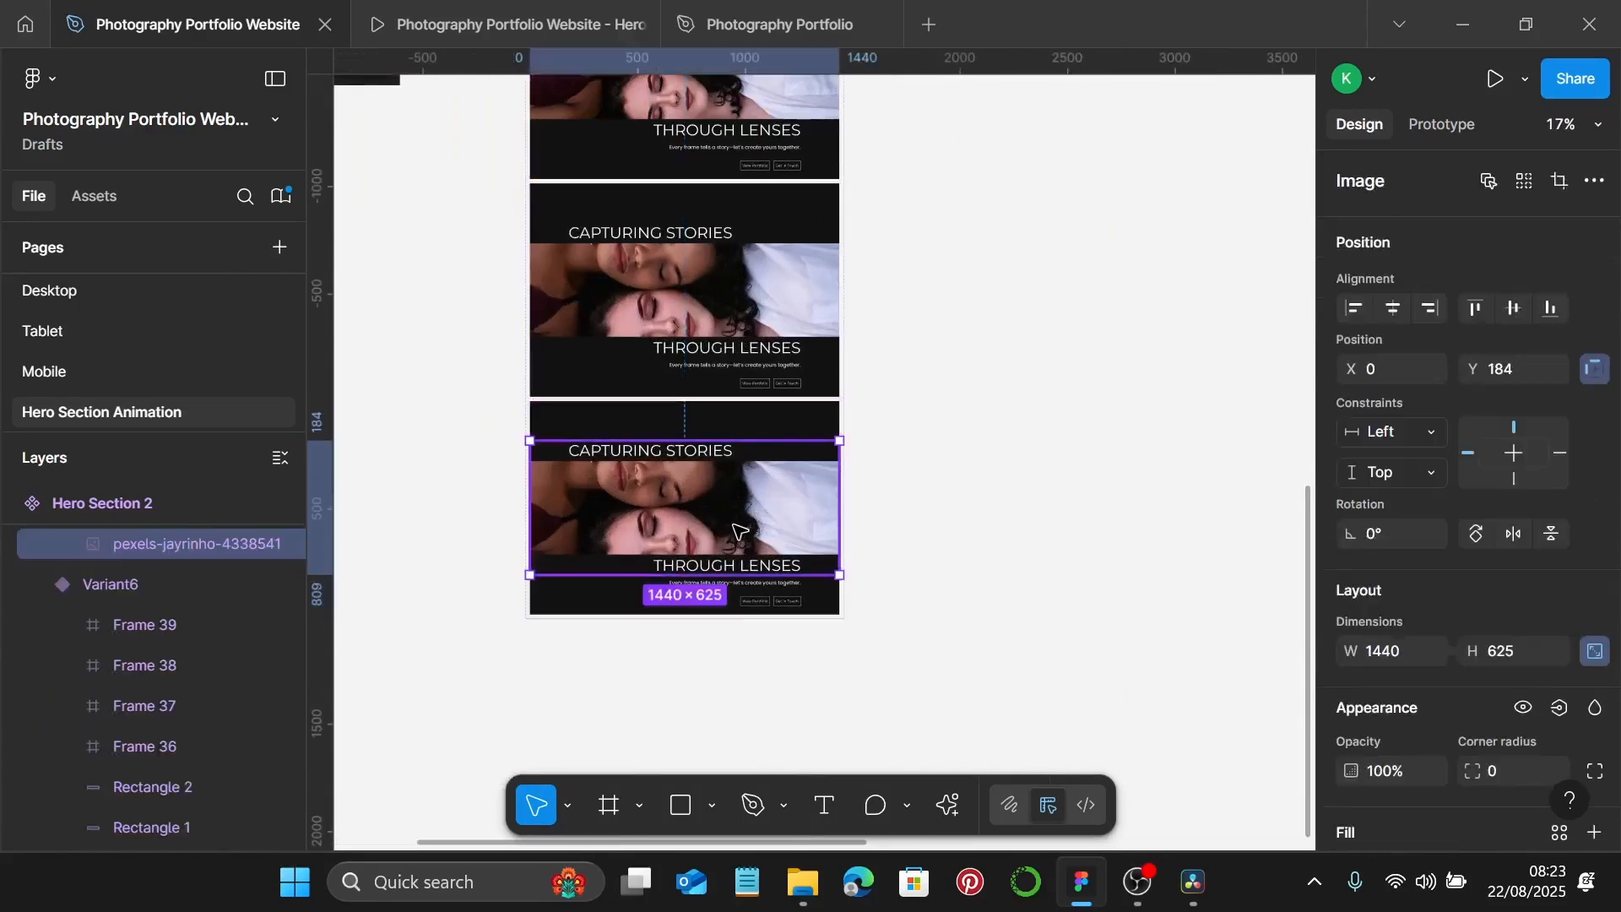
{"action": "key", "text": "ctrl+shift+r"}
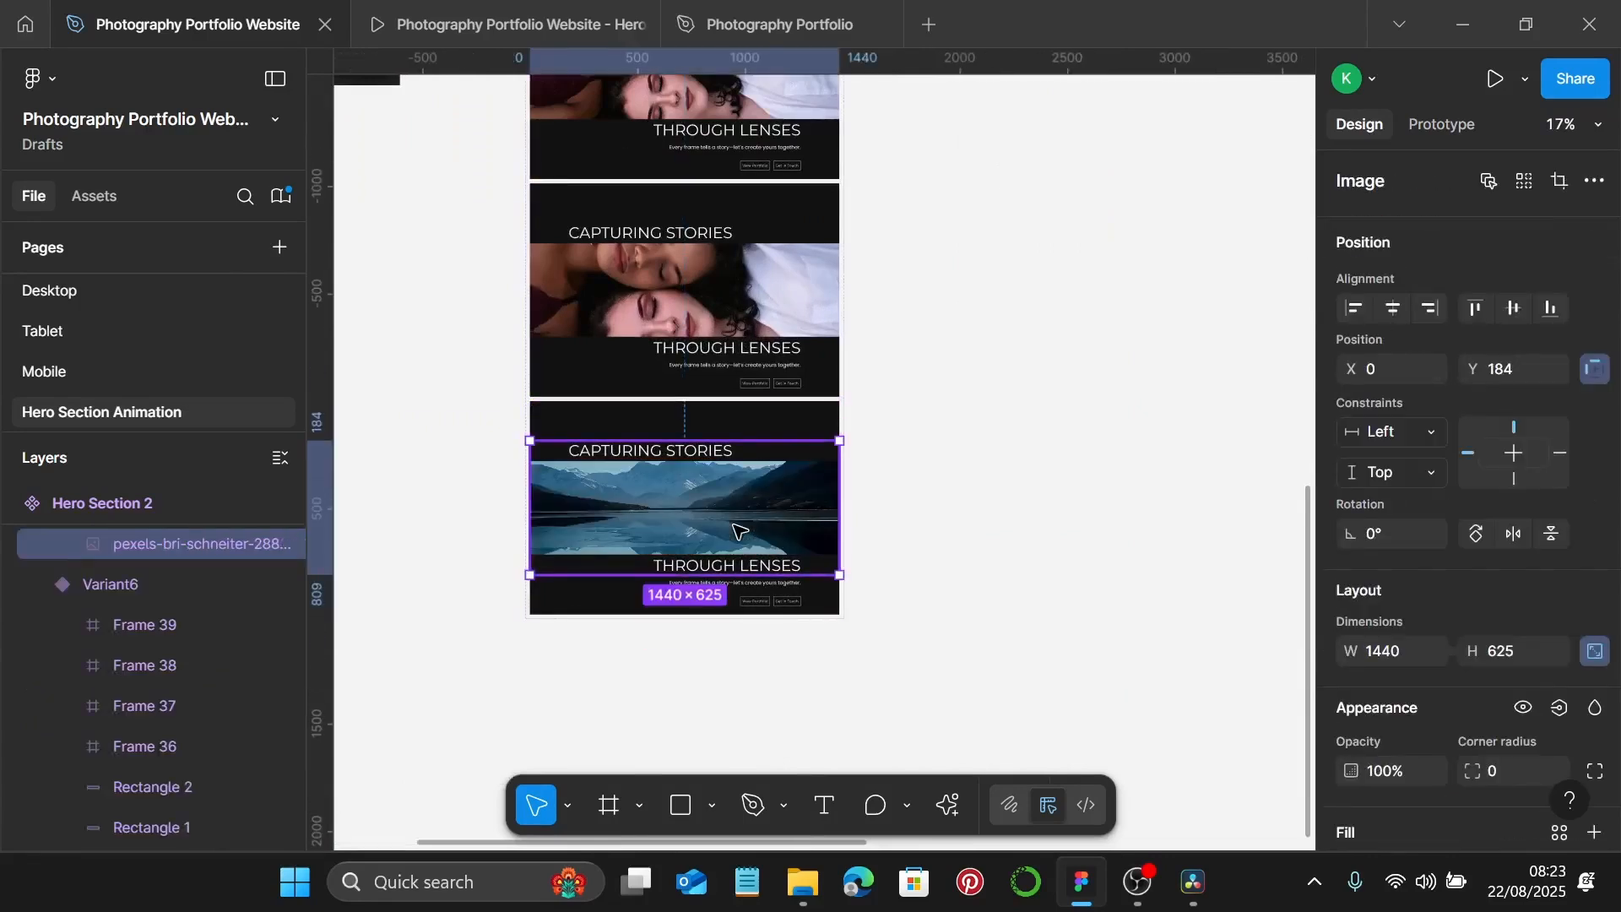
{"action": "scroll", "coordinate": [738, 527], "scroll_direction": "down", "scroll_amount": 1}
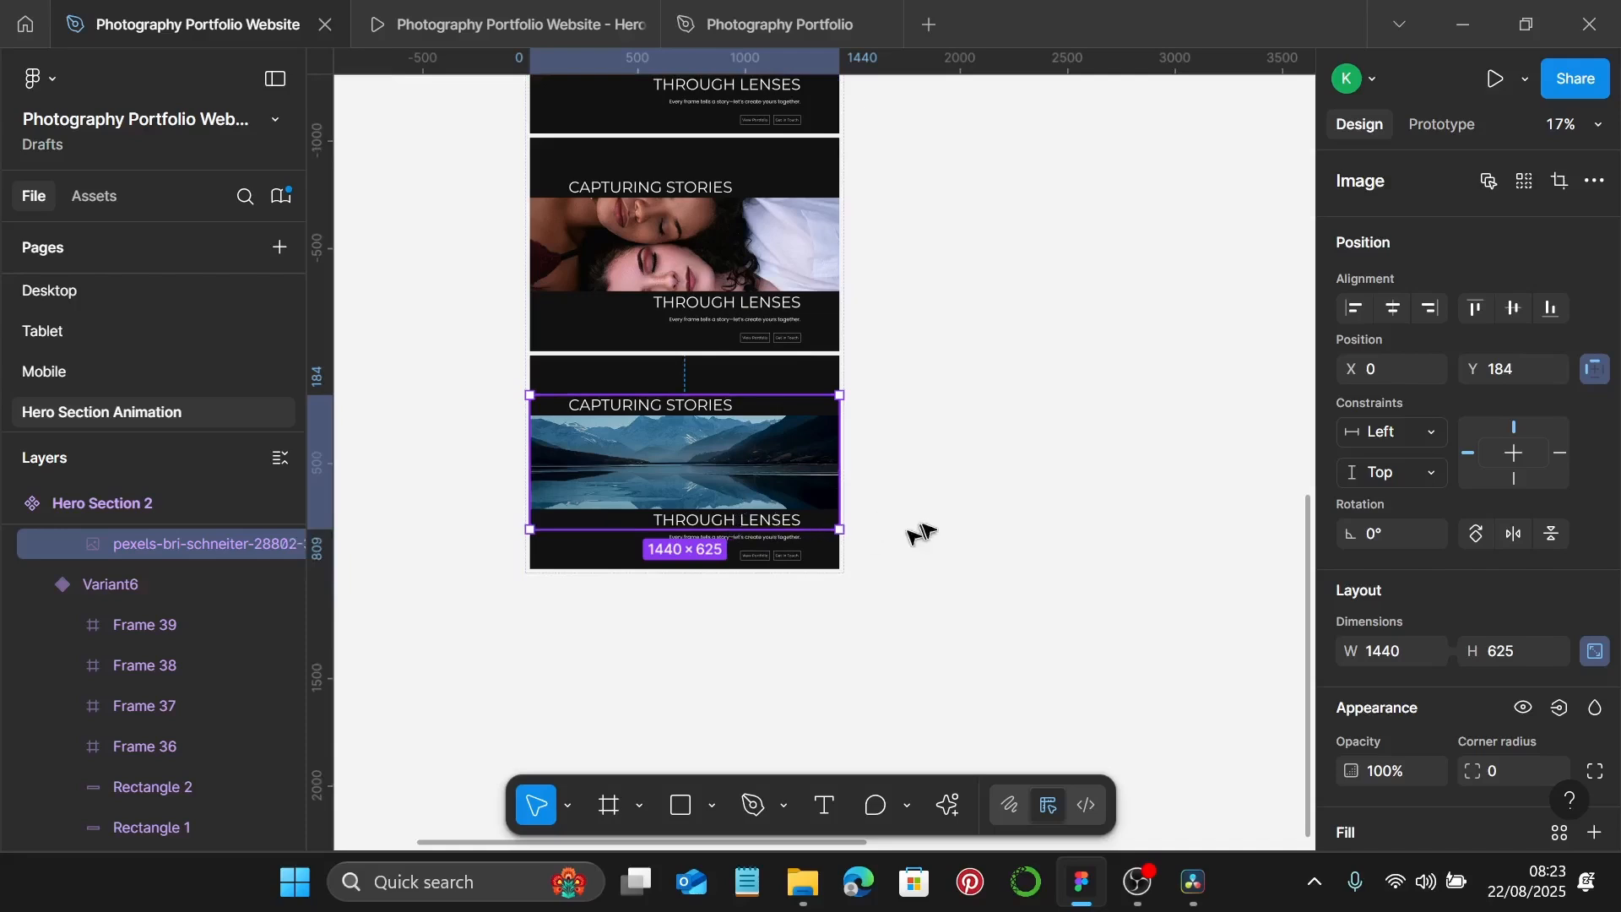
Add an eighth variant below the seventh one in the Hero Section 2 component.
{"action": "left_click", "coordinate": [962, 504]}
{"action": "scroll", "coordinate": [963, 504], "scroll_direction": "down", "scroll_amount": 2}
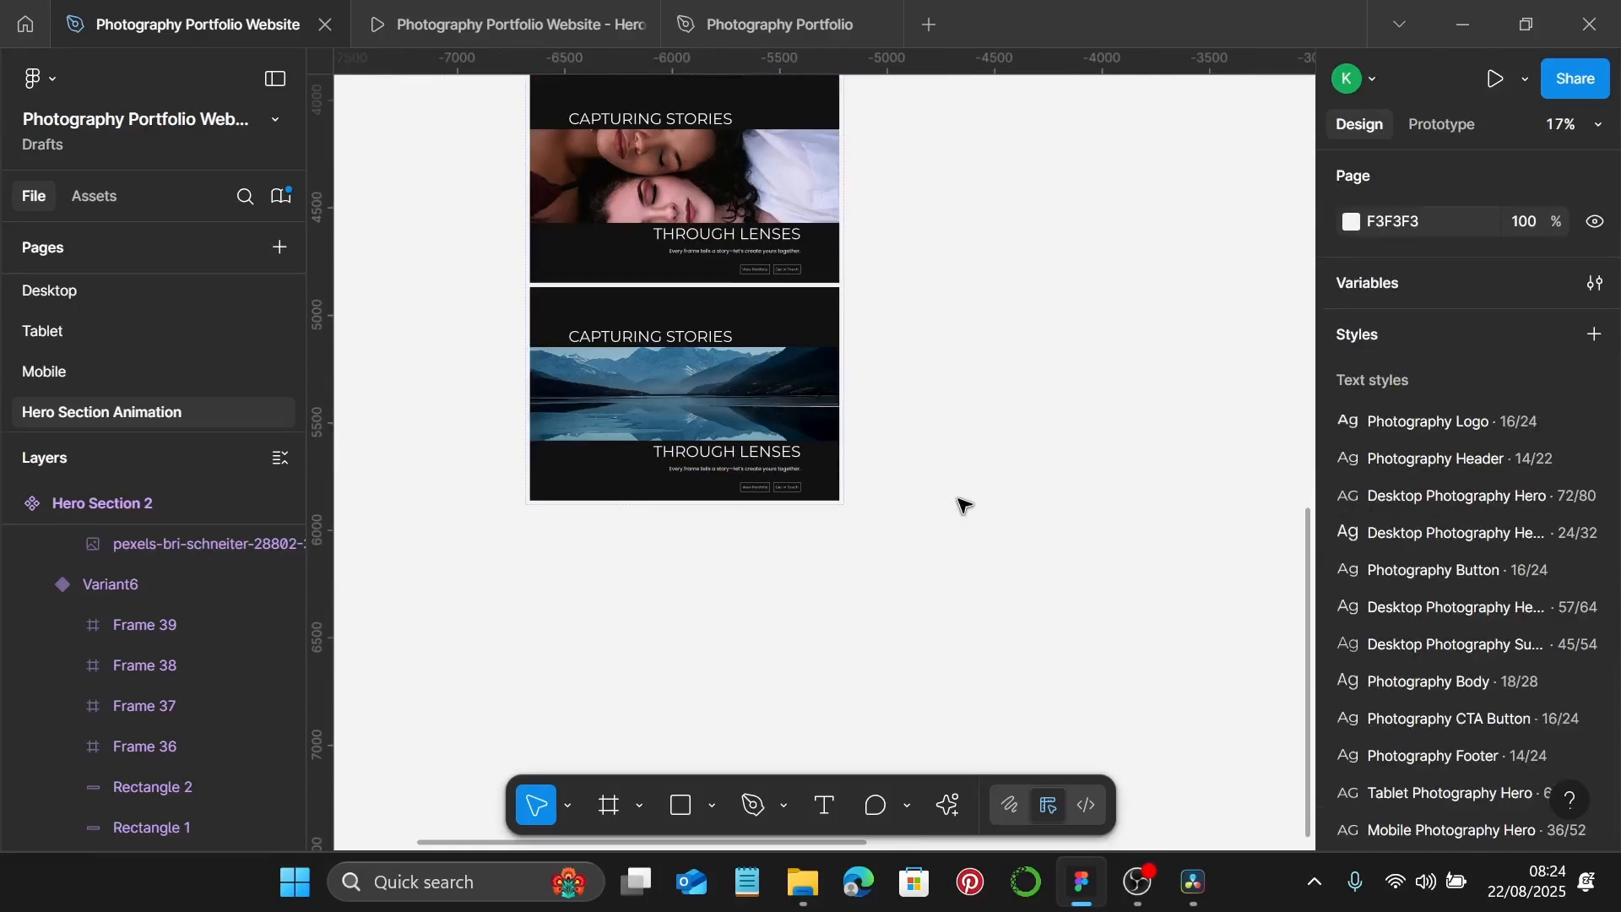
{"action": "left_click", "coordinate": [597, 391]}
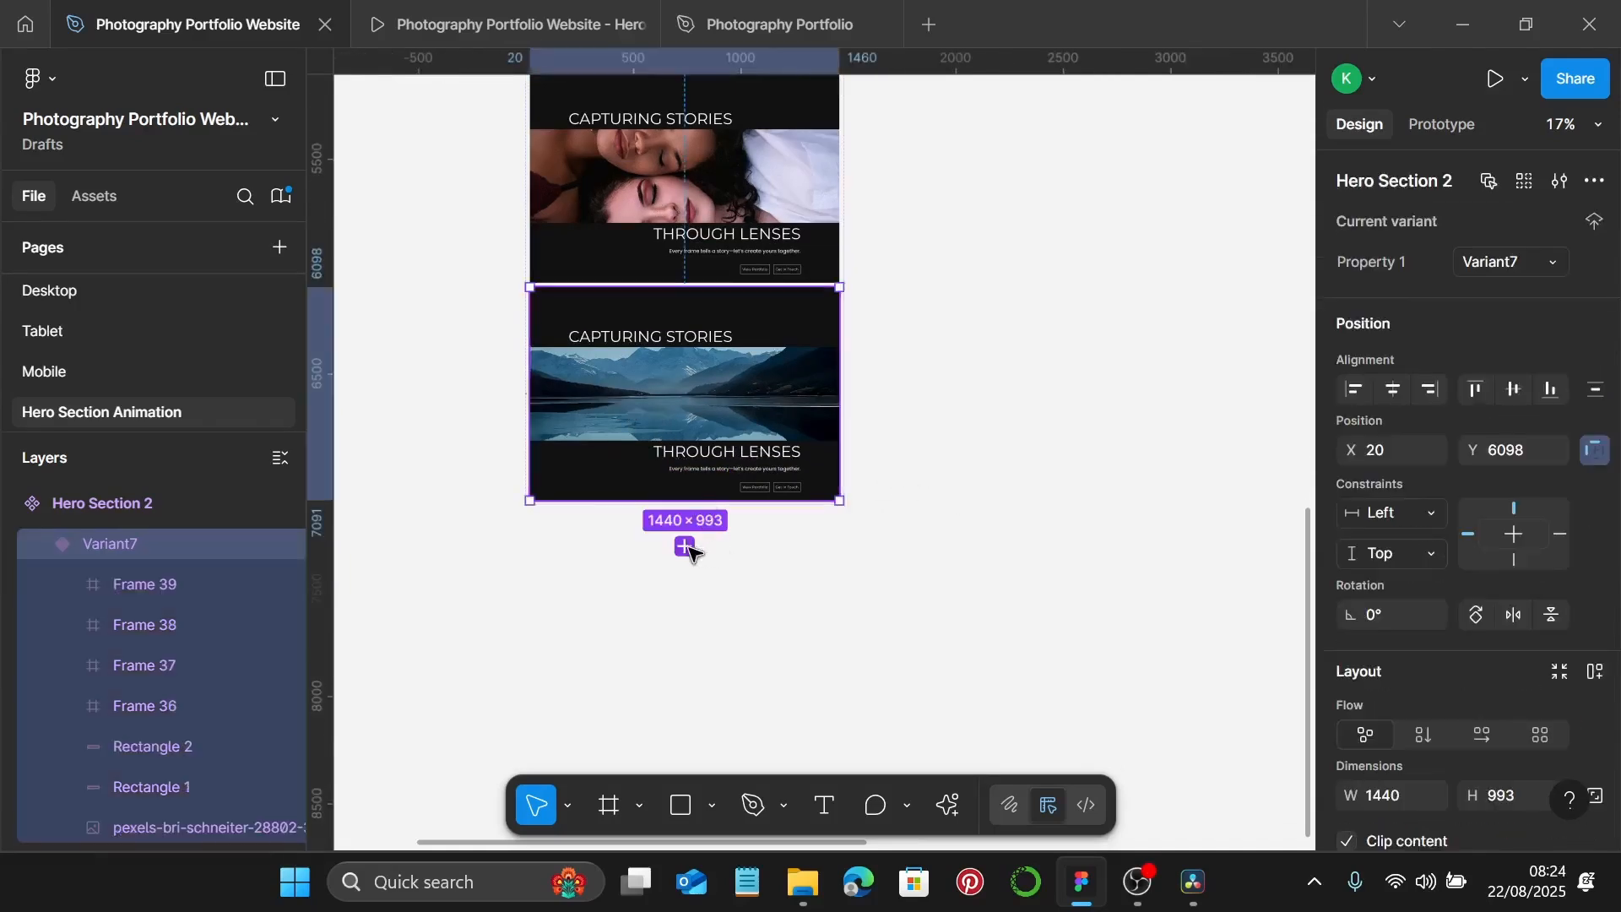
{"action": "left_click", "coordinate": [684, 548]}
{"action": "scroll", "coordinate": [690, 553], "scroll_direction": "down", "scroll_amount": 2}
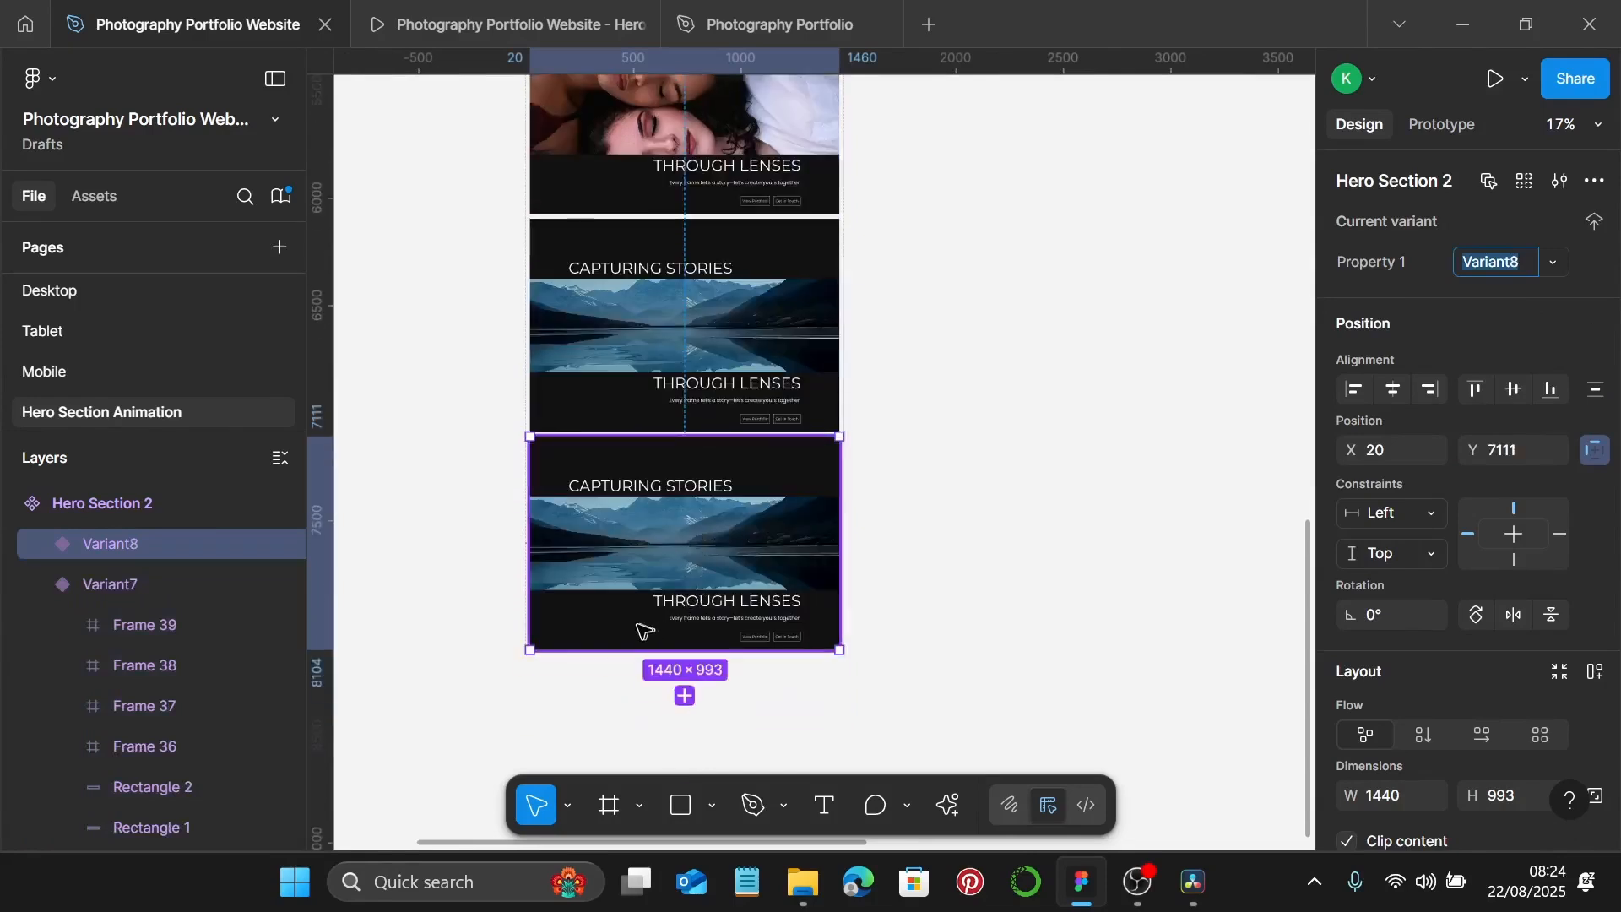
{"action": "scroll", "coordinate": [647, 625], "scroll_direction": "down", "scroll_amount": 1}
{"action": "scroll", "coordinate": [654, 598], "scroll_direction": "down", "scroll_amount": 2}
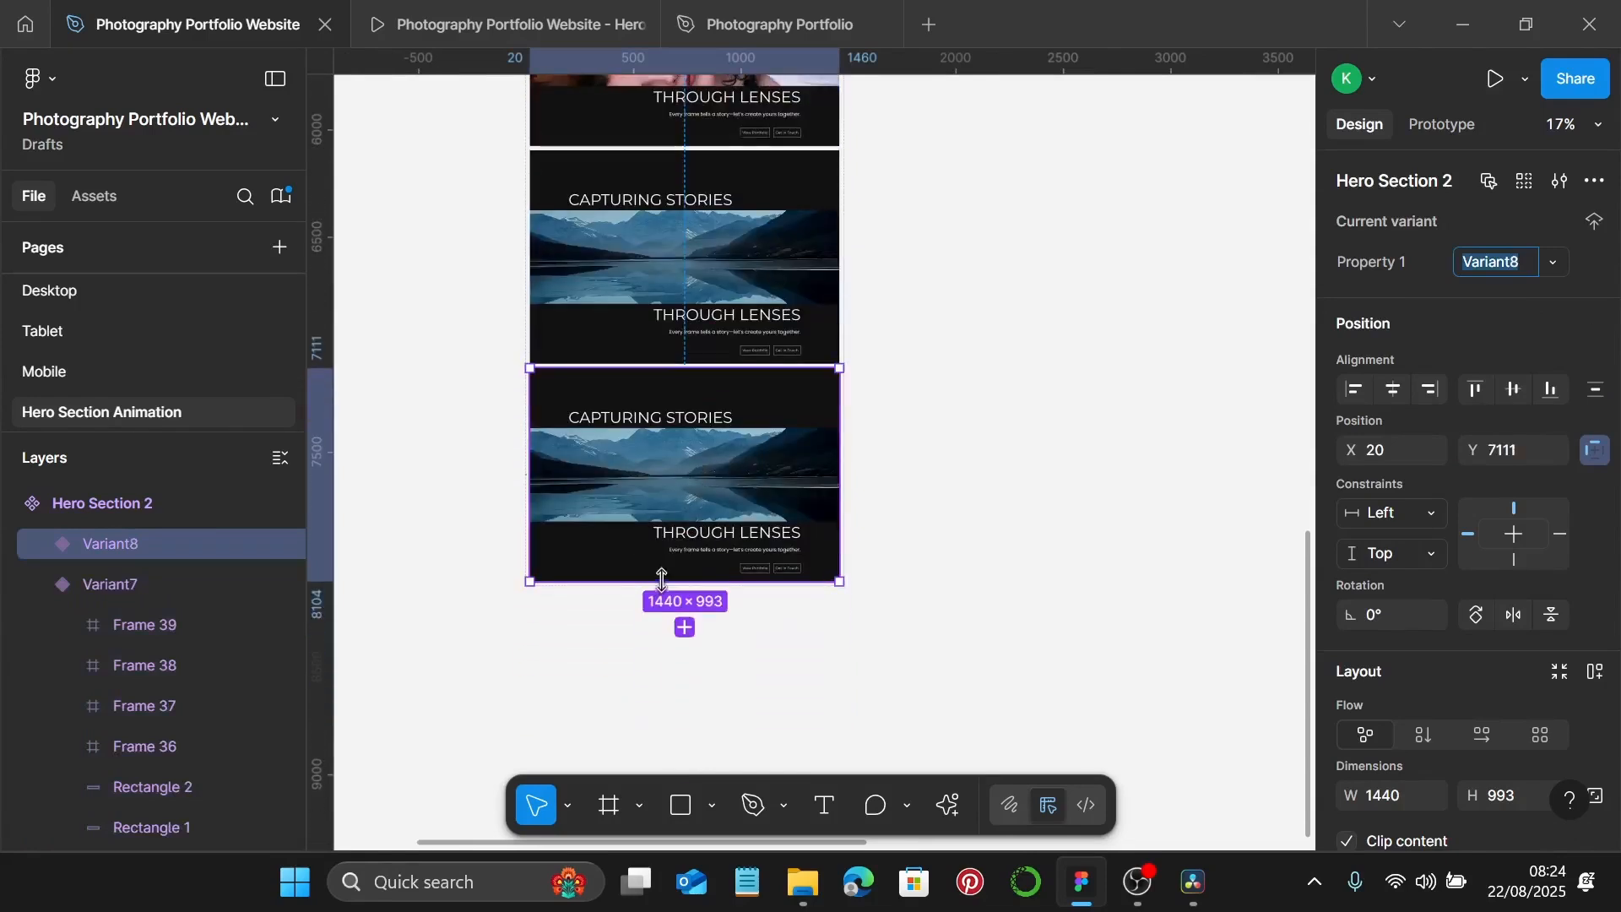
Open the eighth variant's mountain lake photo for cropping and scale it up around its centre, beyond the crop area.
{"action": "double_click", "coordinate": [695, 494]}
{"action": "scroll", "coordinate": [698, 493], "scroll_direction": "up", "scroll_amount": 1}
{"action": "double_click", "coordinate": [698, 490]}
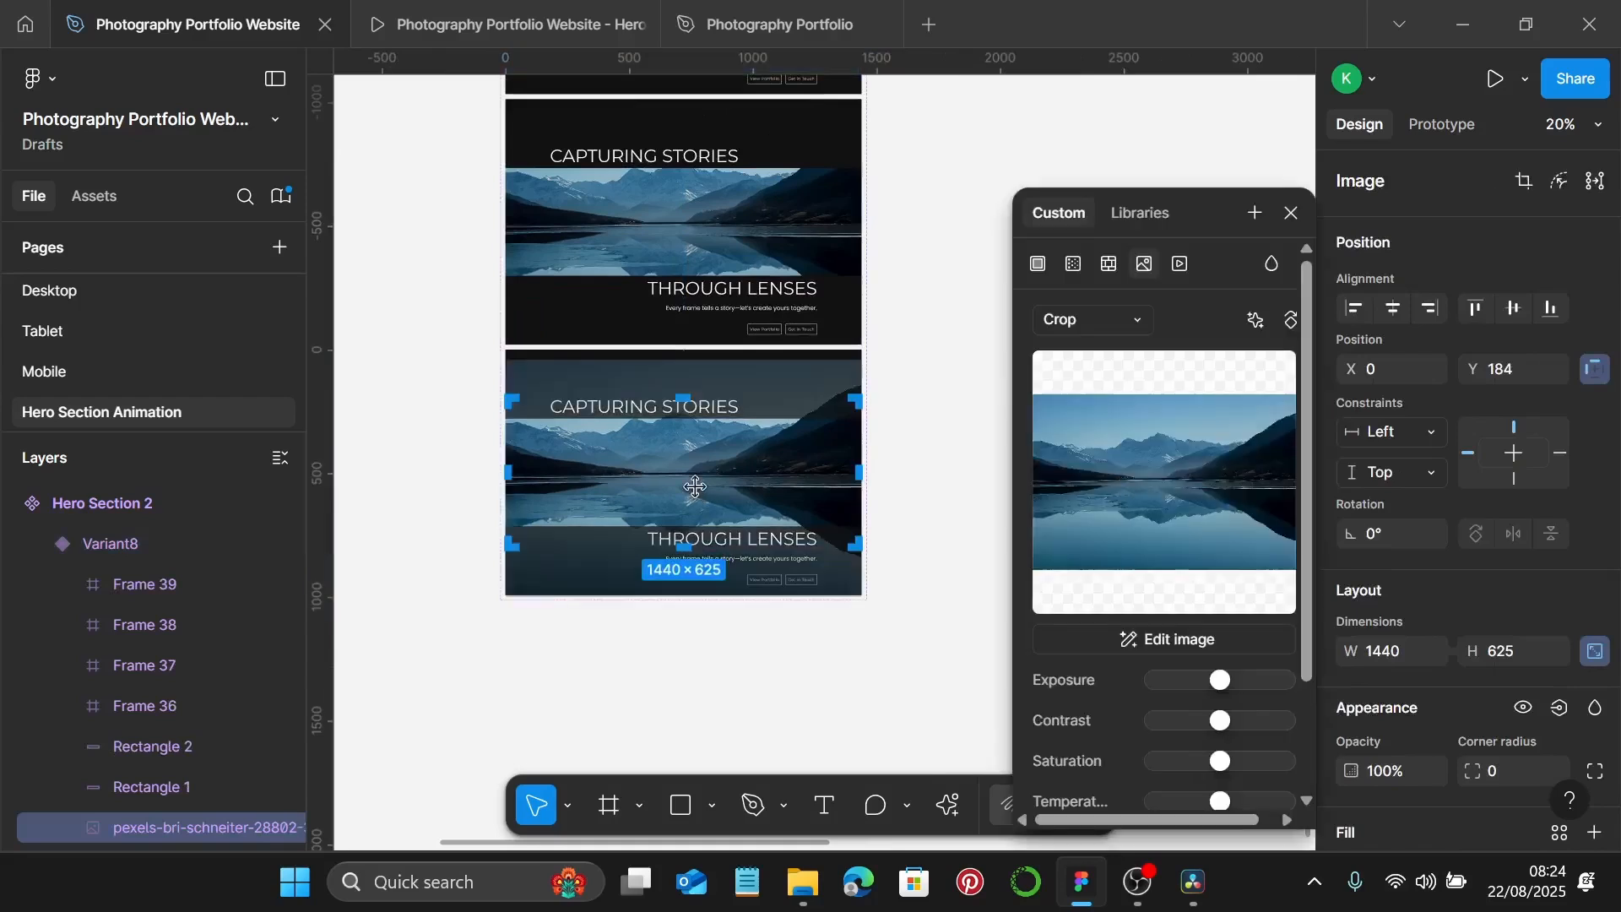
{"action": "left_click_drag", "start_coordinate": [536, 581], "coordinate": [504, 666]}
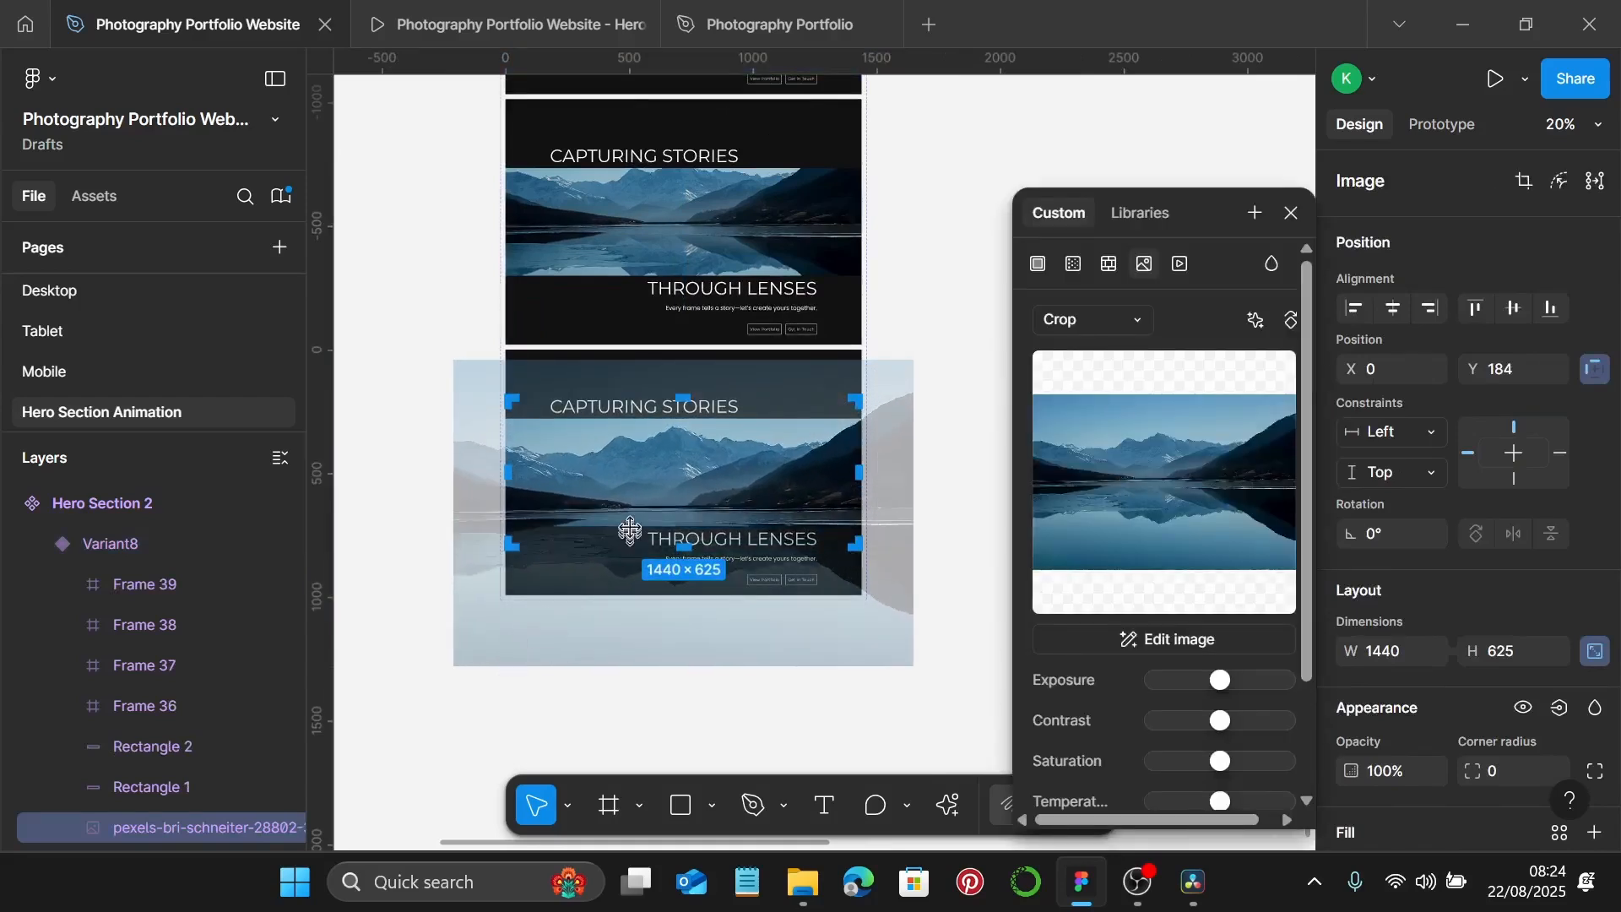
Shift the lake photo right within the eighth variant's crop, scale it up slightly from its lower-left corner and finish cropping.
{"action": "left_click_drag", "start_coordinate": [591, 500], "coordinate": [638, 490]}
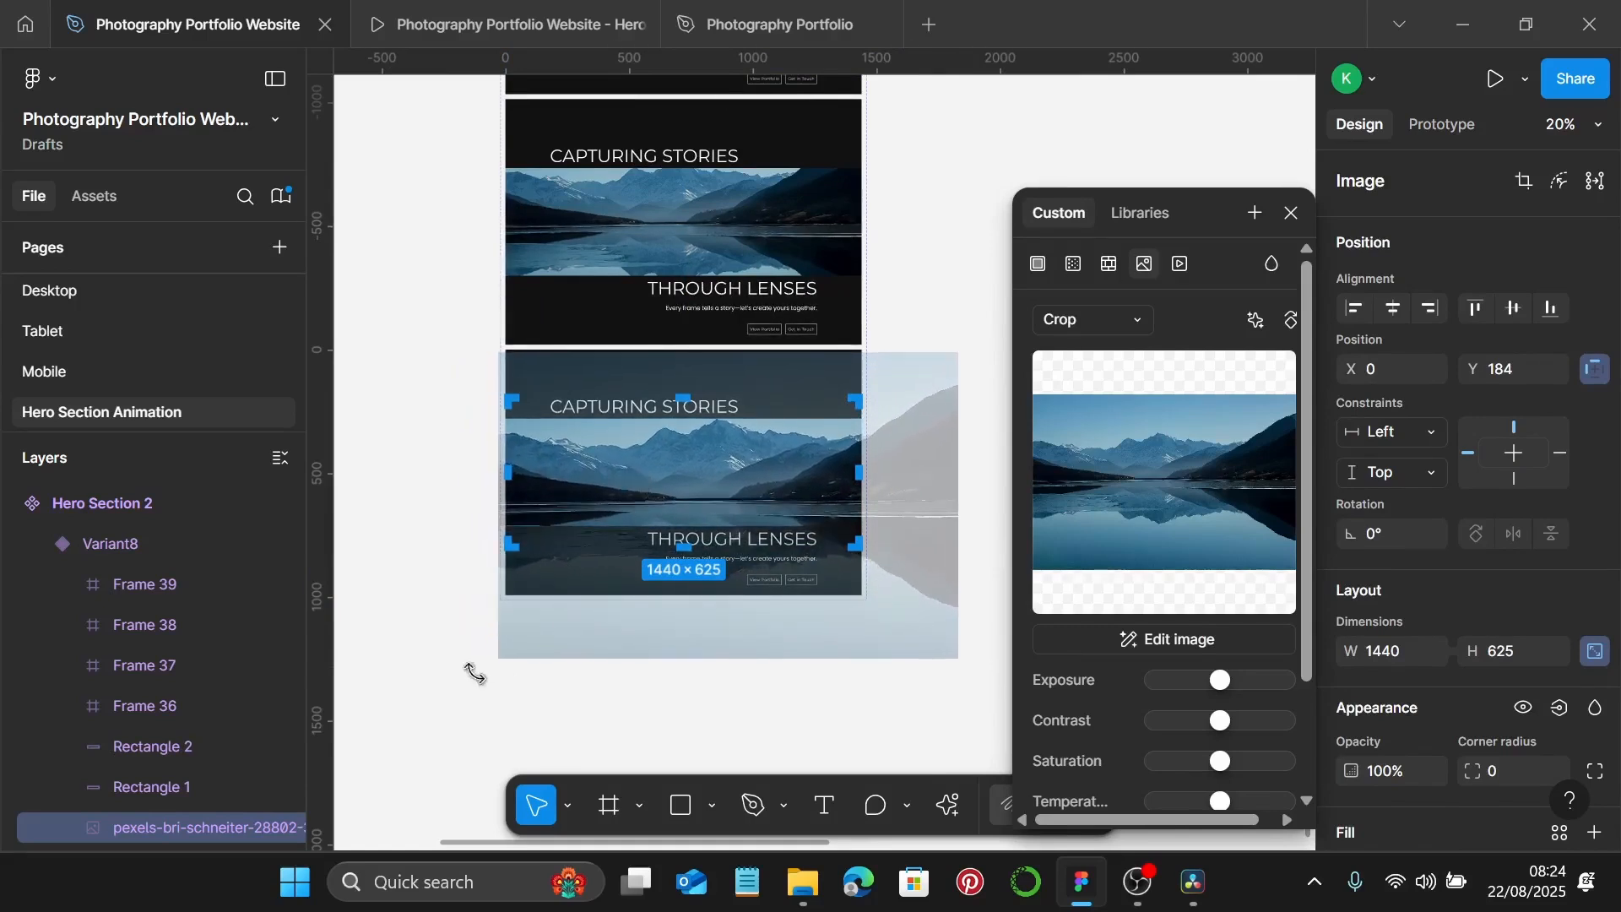
{"action": "left_click_drag", "start_coordinate": [503, 665], "coordinate": [480, 666]}
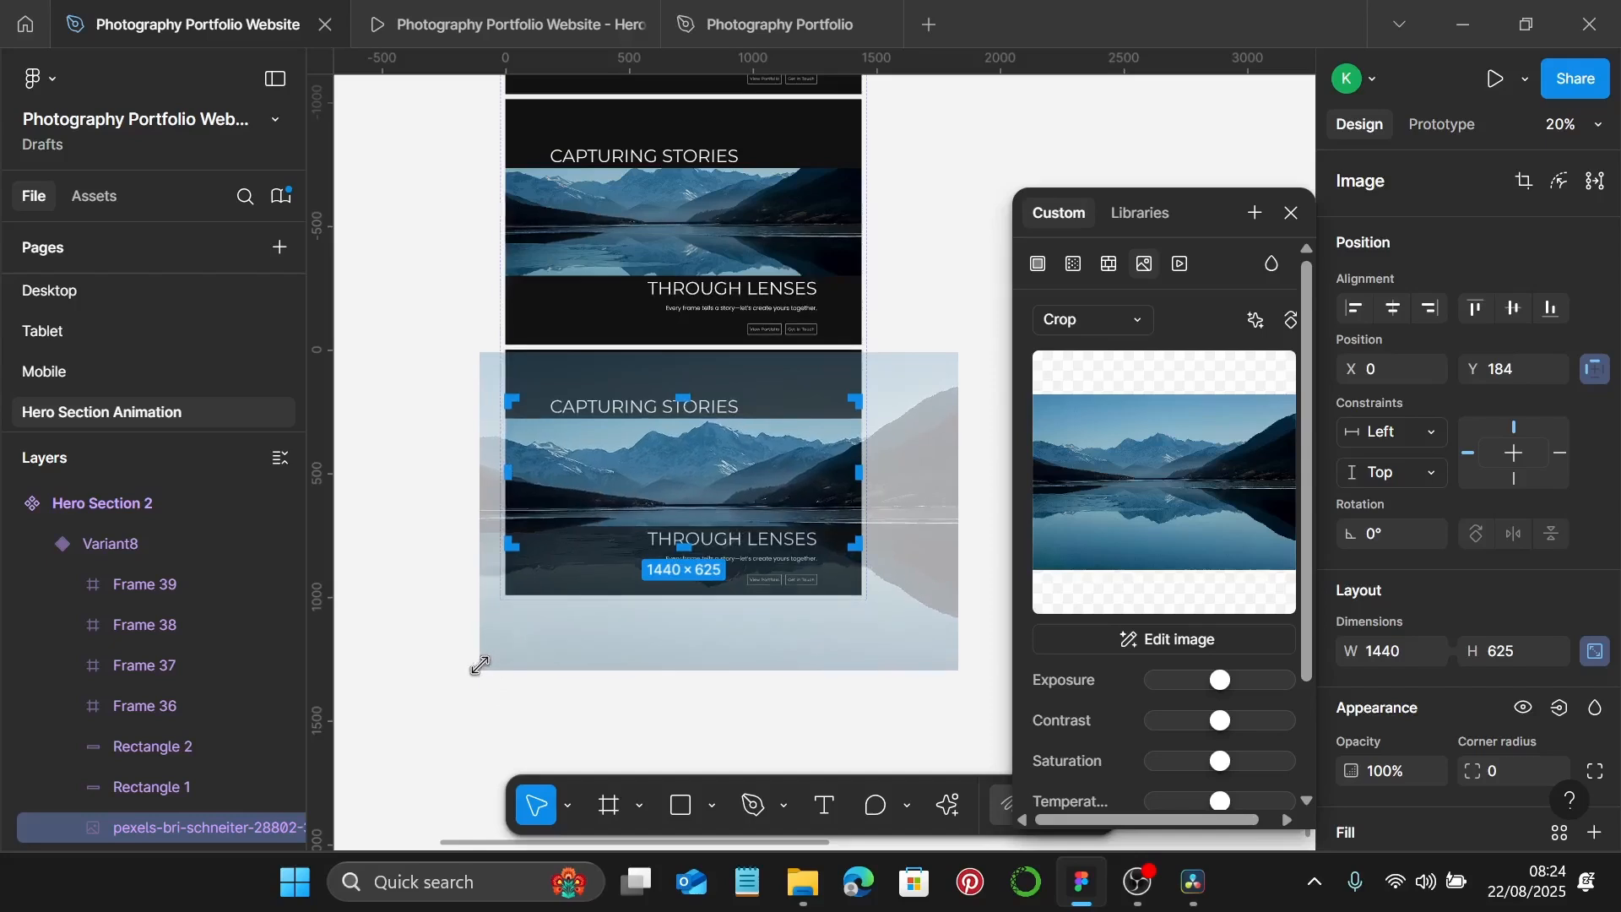
{"action": "left_click_drag", "start_coordinate": [559, 478], "coordinate": [580, 482]}
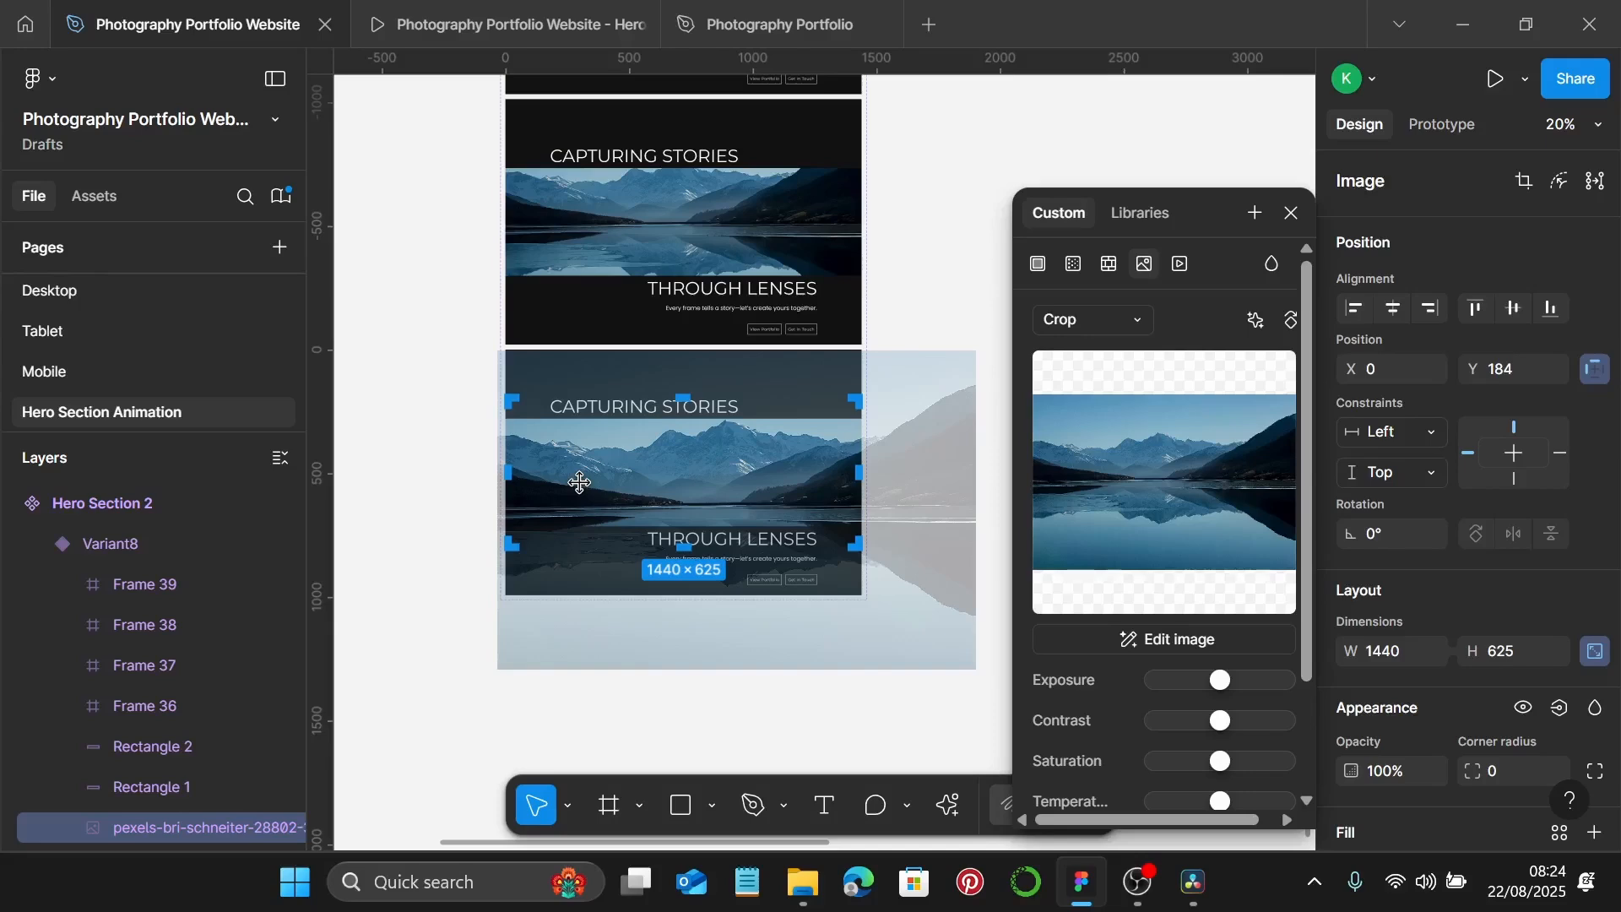
{"action": "key", "text": "Return"}
Add a ninth variant below the eighth one in the Hero Section 2 component.
{"action": "scroll", "coordinate": [736, 635], "scroll_direction": "down", "scroll_amount": 3}
{"action": "left_click", "coordinate": [772, 738]}
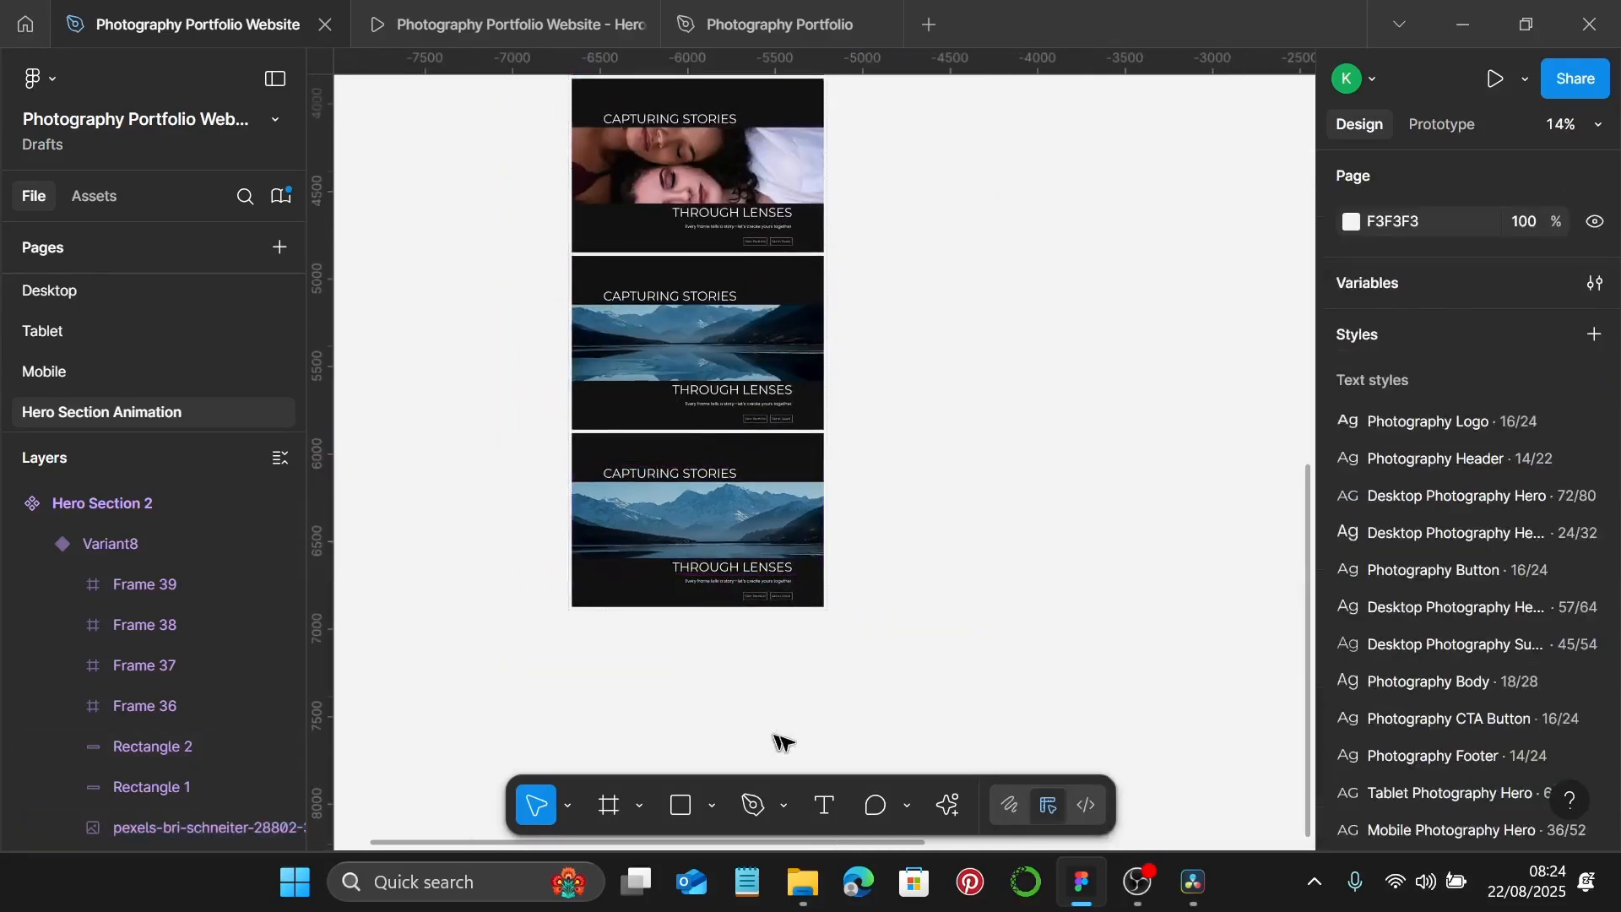
{"action": "left_click", "coordinate": [698, 578]}
{"action": "scroll", "coordinate": [697, 583], "scroll_direction": "down", "scroll_amount": 1}
{"action": "left_click", "coordinate": [696, 585]}
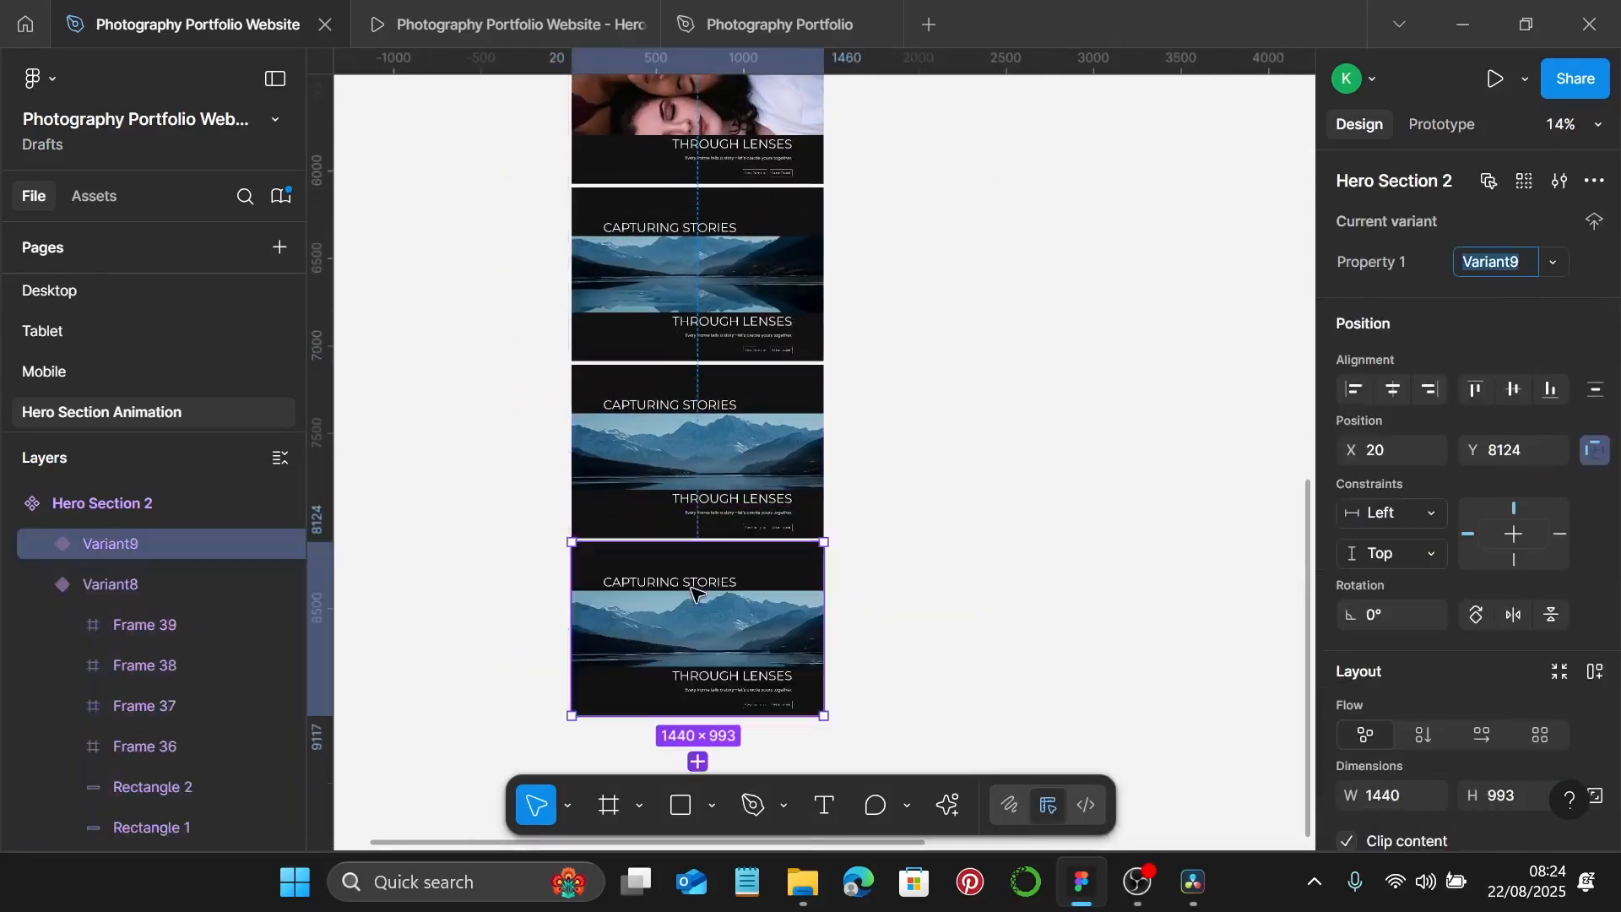
Cut the loose pale face photo from the canvas and paste it in place of the ninth variant's lake photo.
{"action": "scroll", "coordinate": [697, 582], "scroll_direction": "down", "scroll_amount": 4}
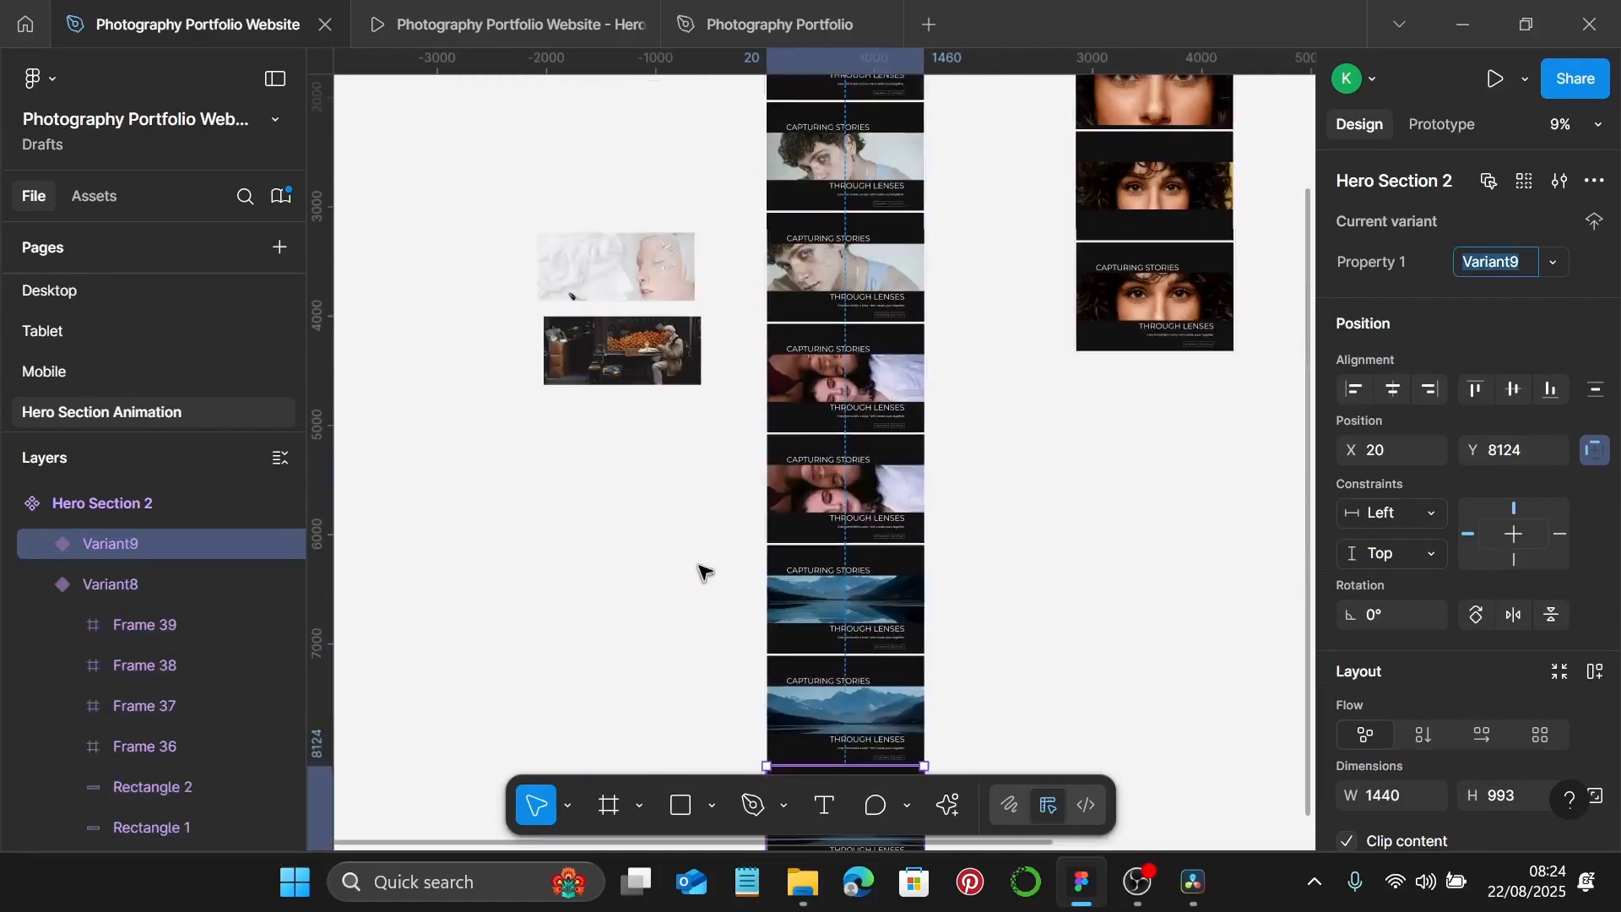
{"action": "left_click", "coordinate": [639, 270]}
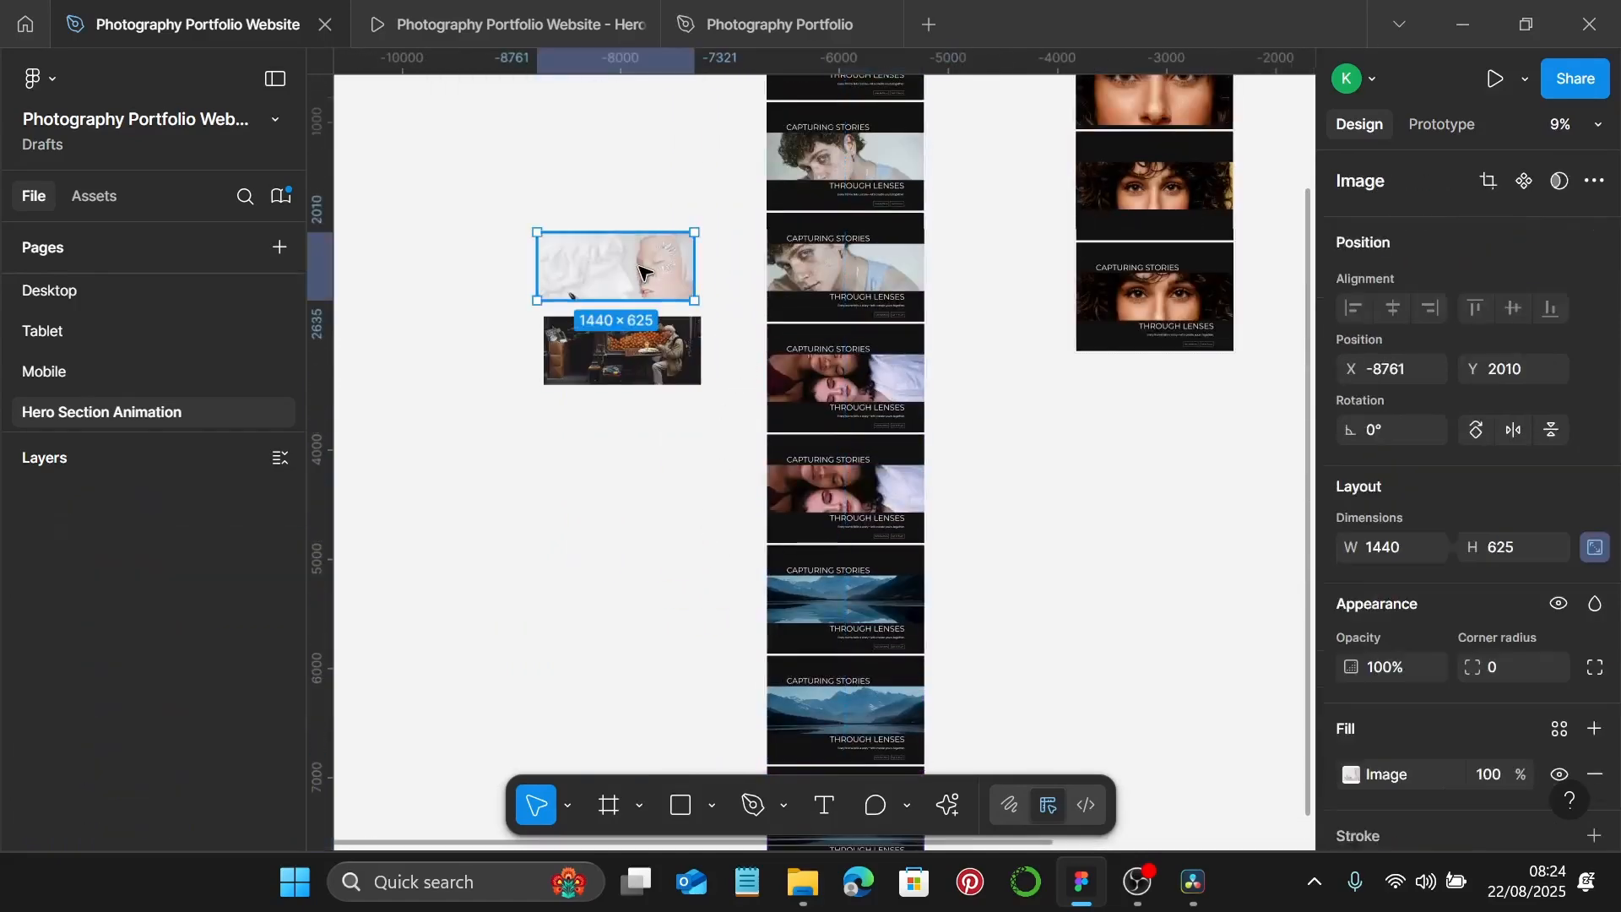
{"action": "key", "text": "Delete"}
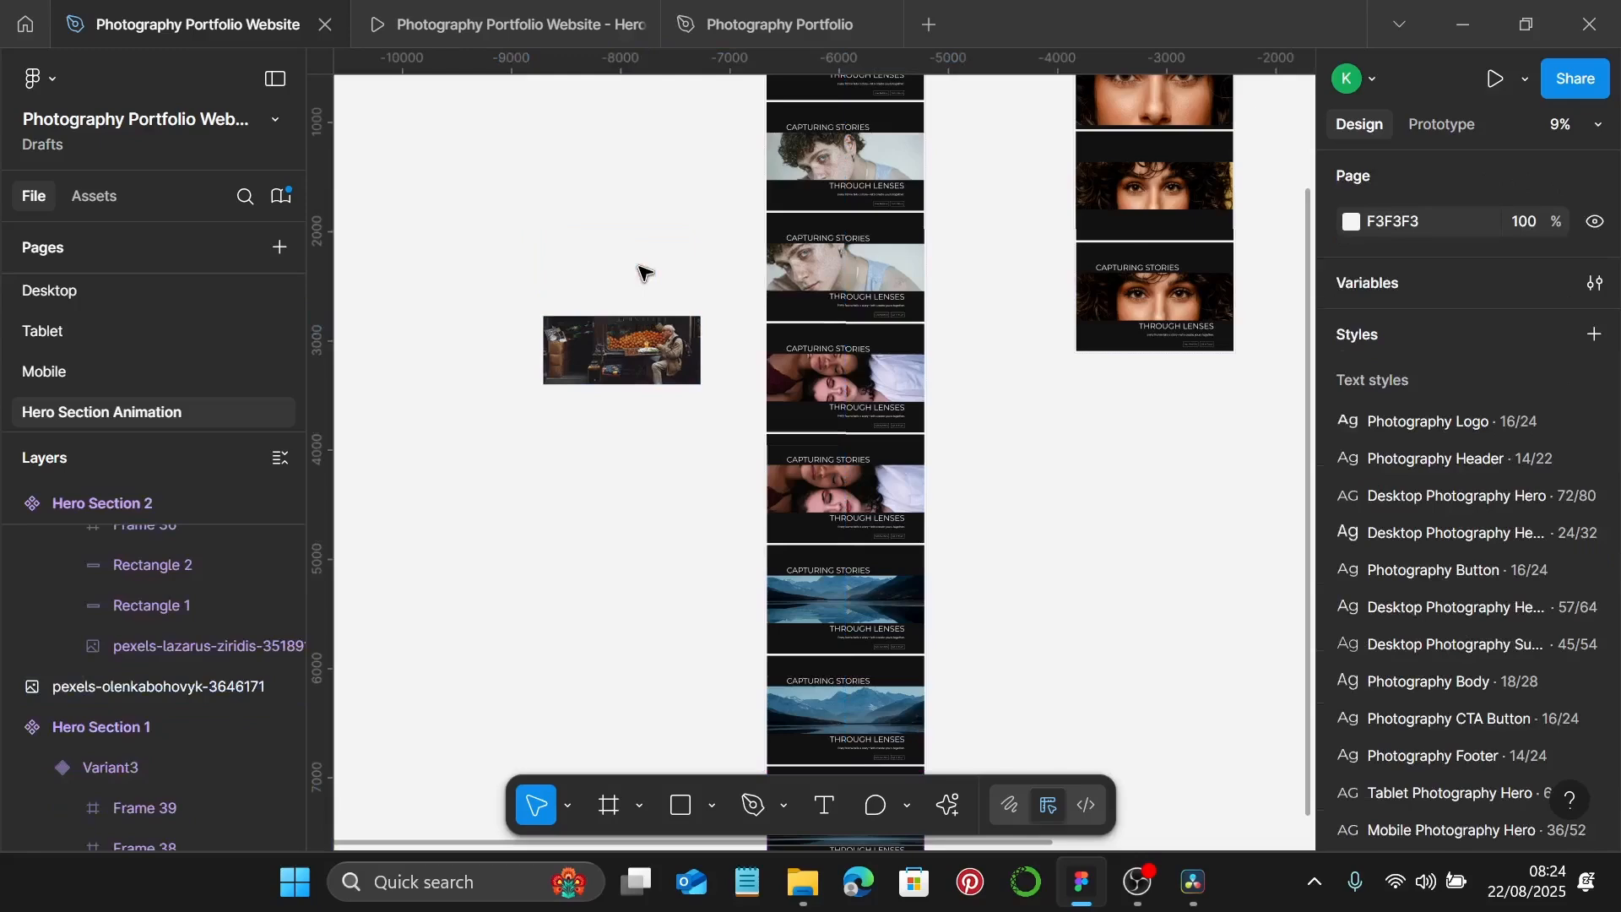
{"action": "scroll", "coordinate": [727, 348], "scroll_direction": "down", "scroll_amount": 5}
{"action": "scroll", "coordinate": [884, 536], "scroll_direction": "up", "scroll_amount": 3, "text": "ctrl"}
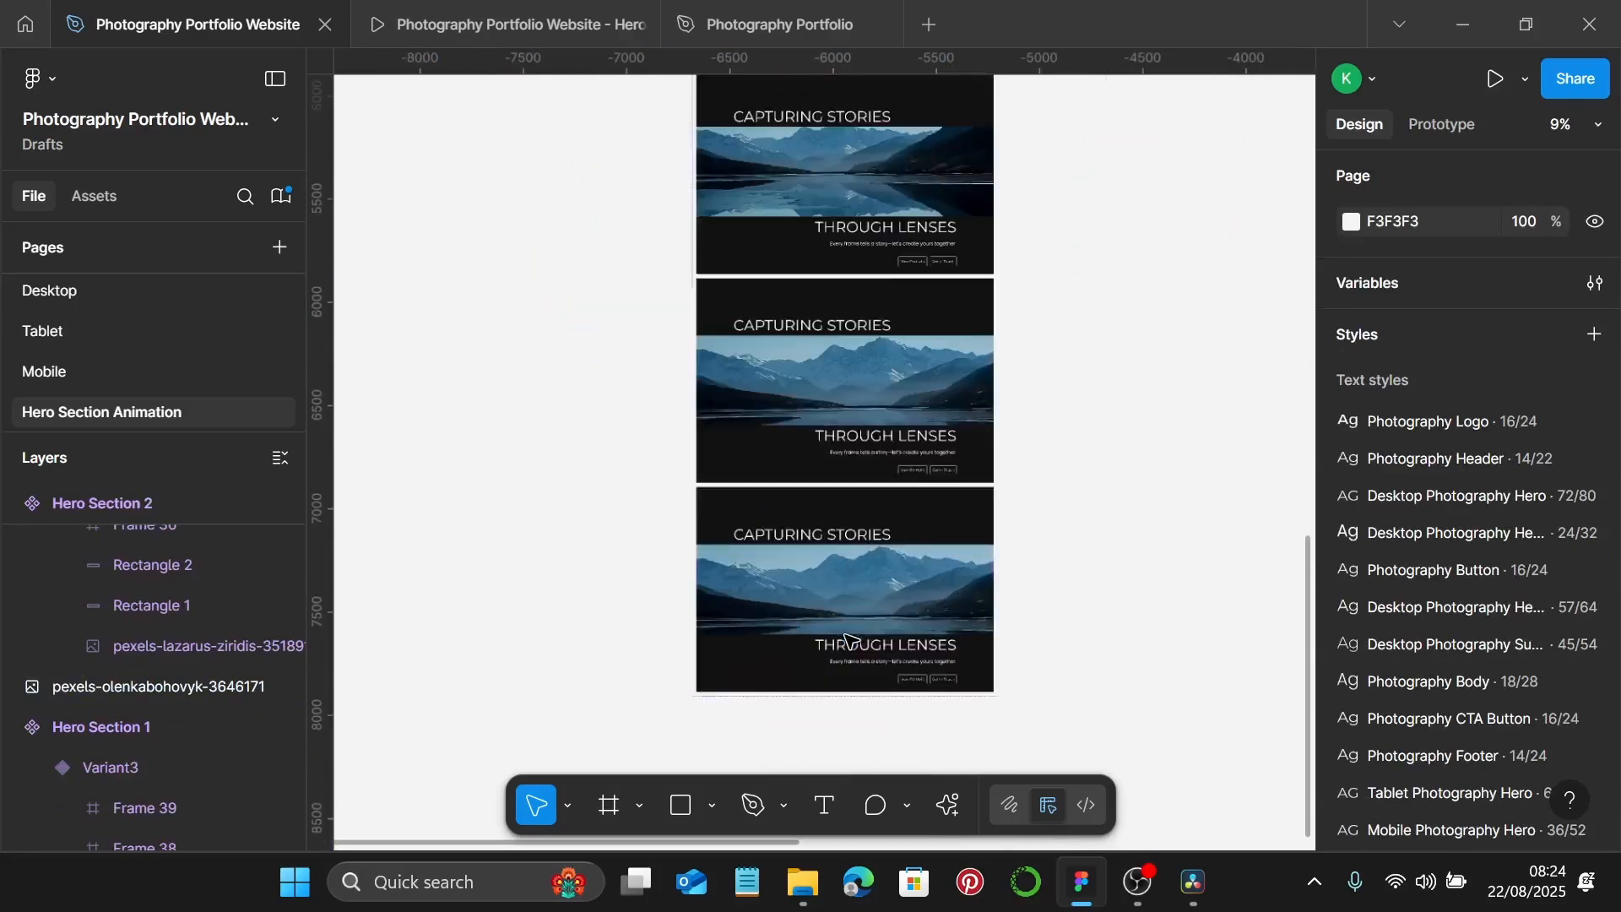
{"action": "left_click", "coordinate": [857, 589]}
{"action": "left_click", "coordinate": [855, 587]}
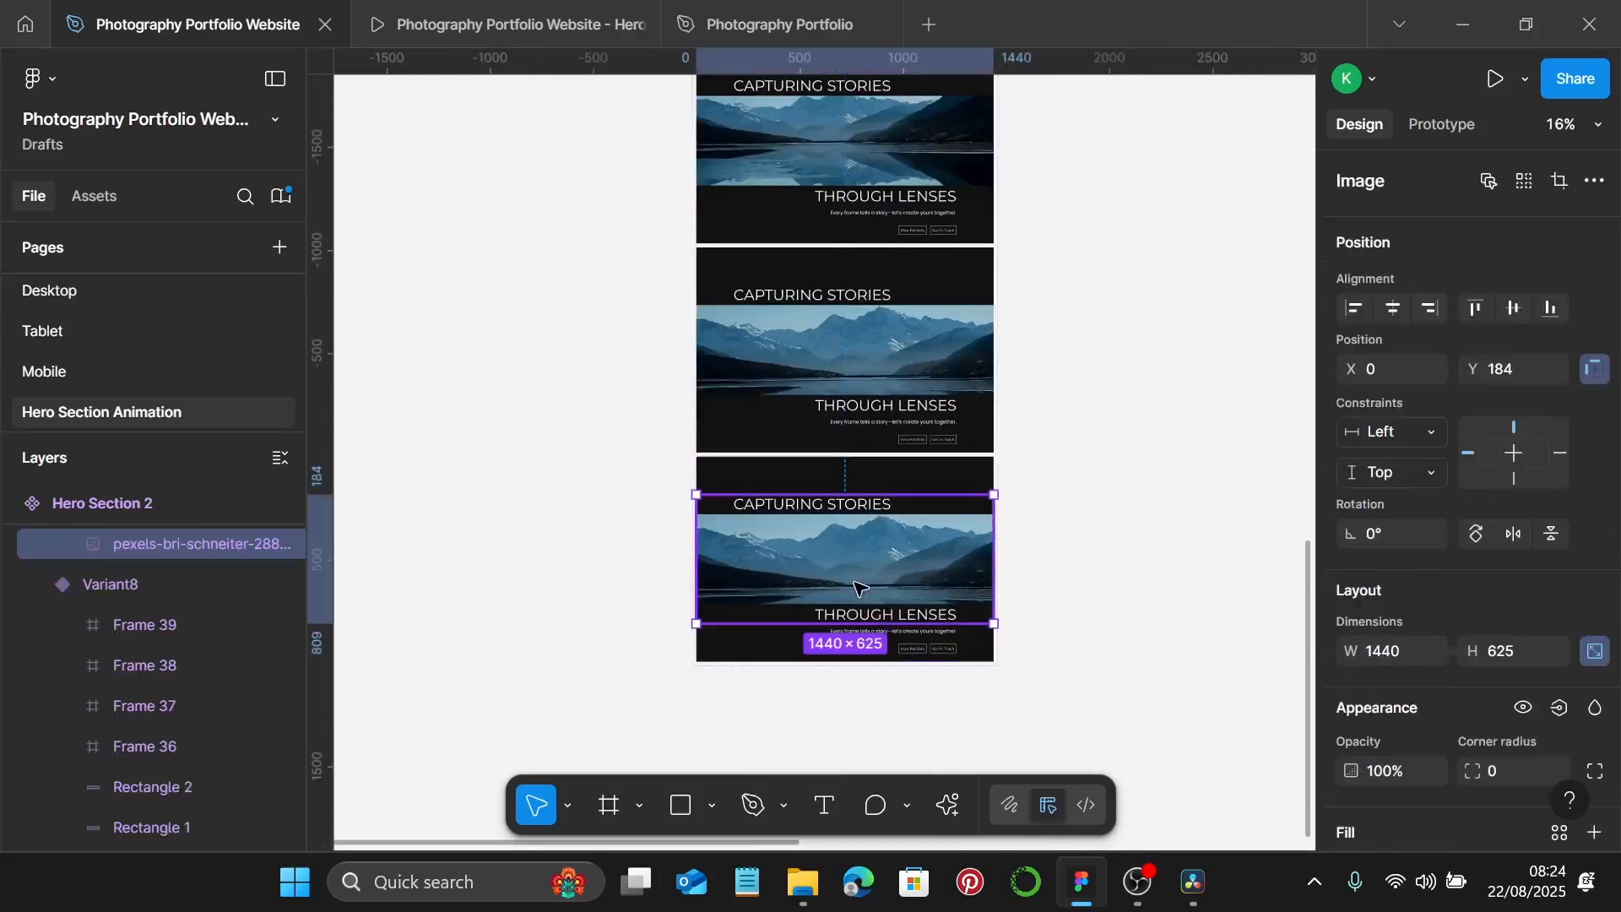
{"action": "key", "text": "ctrl+shift+r"}
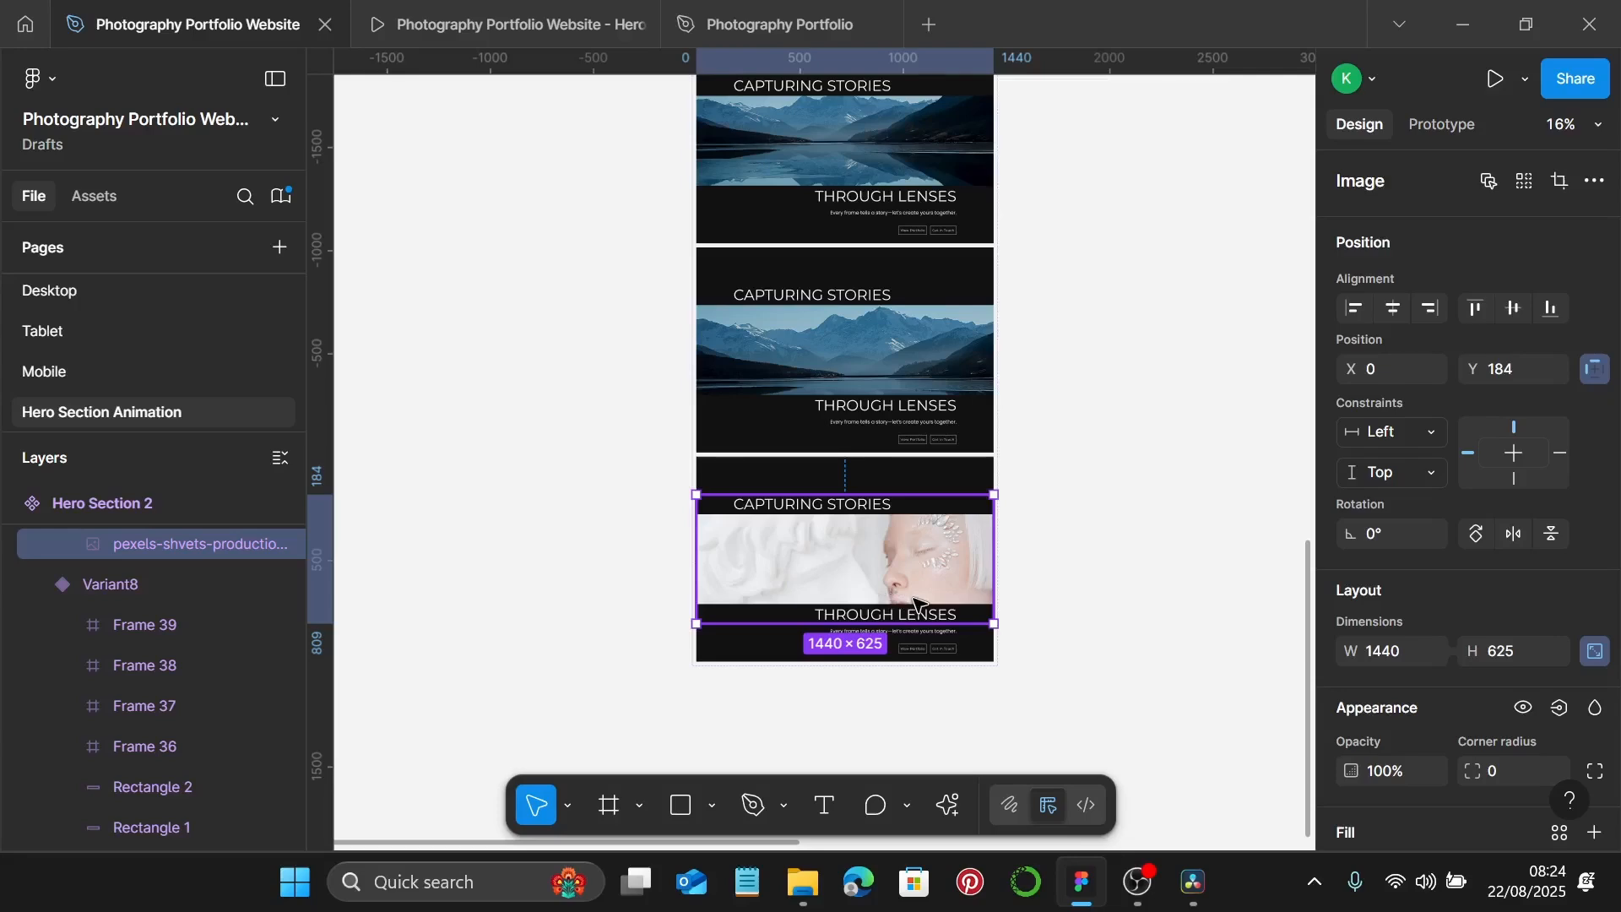
Open the ninth variant's face photo for cropping, shift it up within the crop area and finish cropping.
{"action": "scroll", "coordinate": [903, 591], "scroll_direction": "up", "scroll_amount": 1}
{"action": "double_click", "coordinate": [892, 575]}
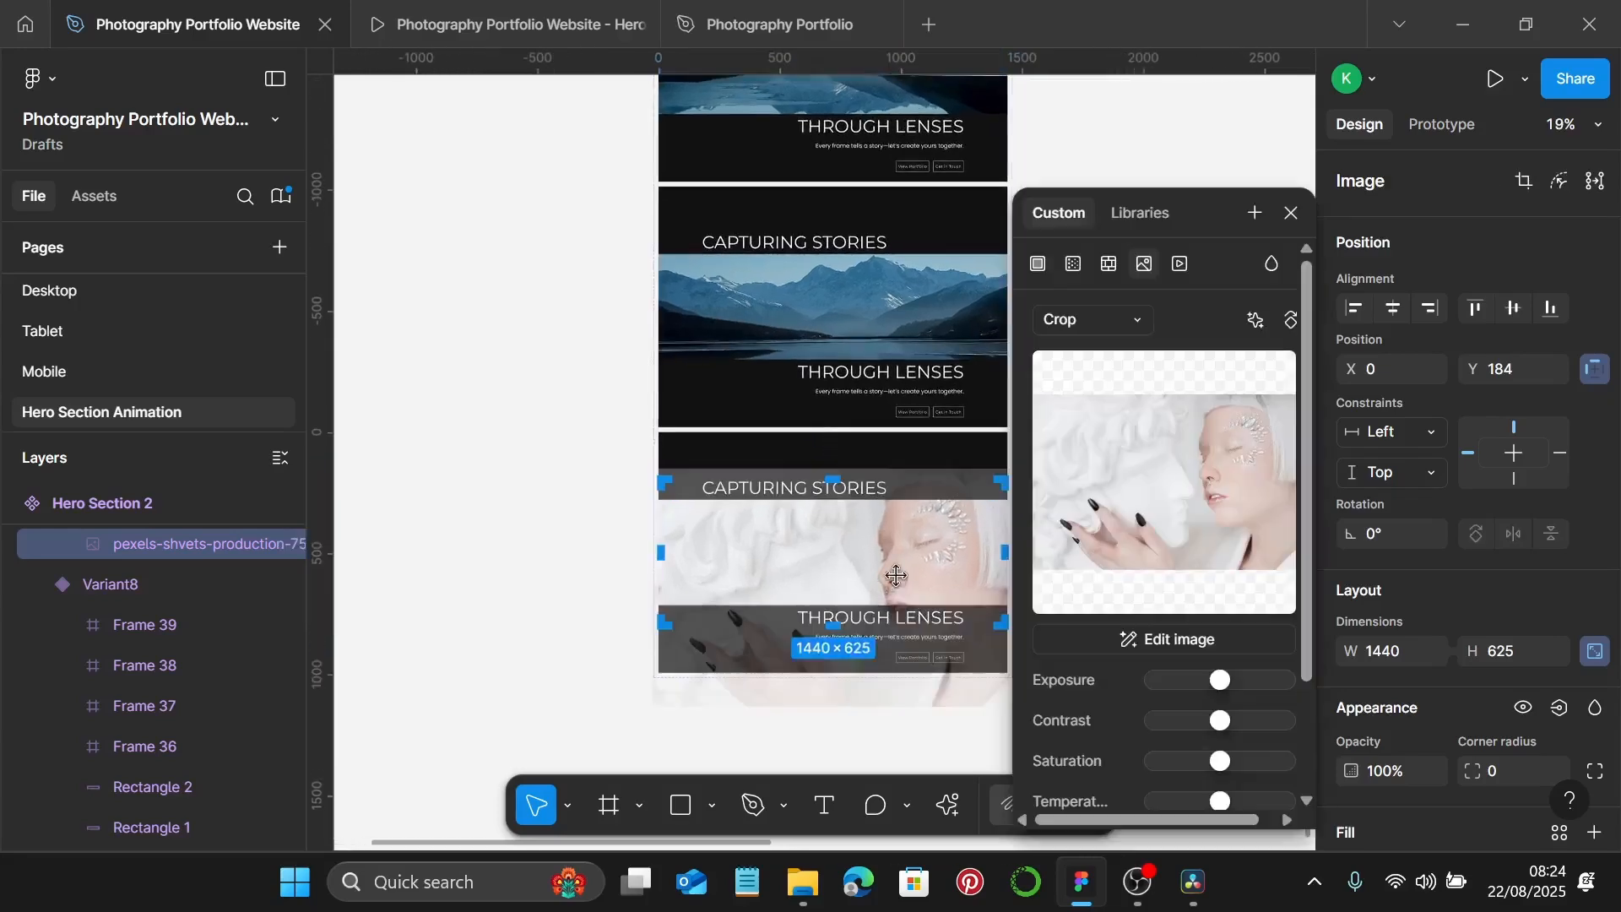
{"action": "scroll", "coordinate": [896, 576], "scroll_direction": "up", "scroll_amount": 1}
{"action": "scroll", "coordinate": [897, 576], "scroll_direction": "up", "scroll_amount": 1}
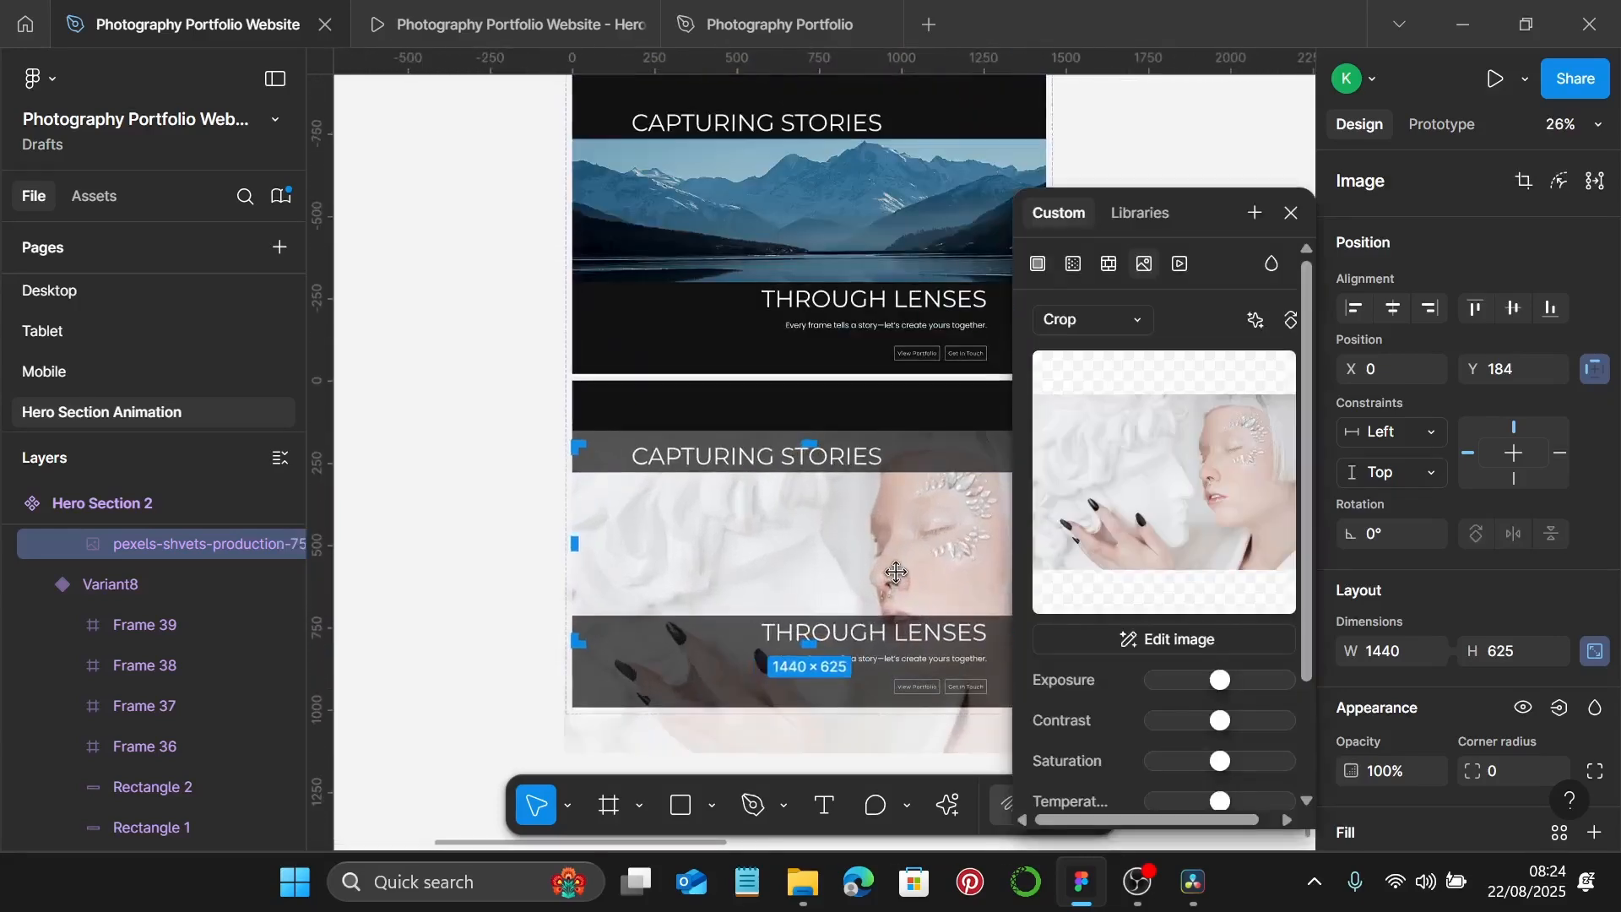
{"action": "left_click_drag", "start_coordinate": [896, 570], "coordinate": [884, 550]}
{"action": "scroll", "coordinate": [884, 550], "scroll_direction": "right", "scroll_amount": 2}
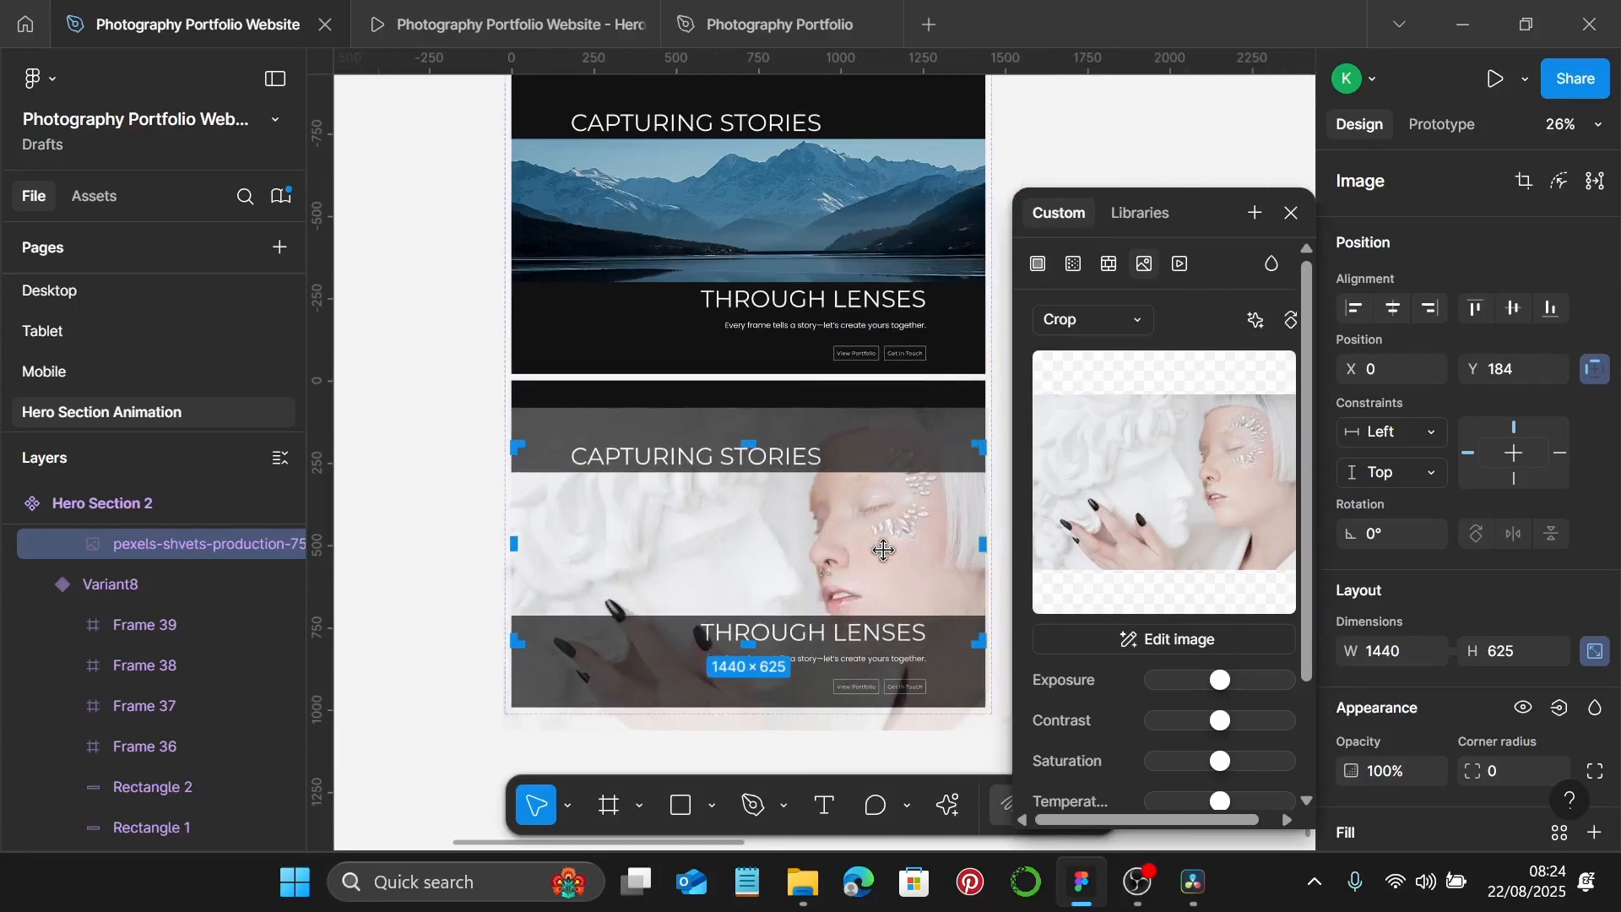
{"action": "key", "text": "Escape"}
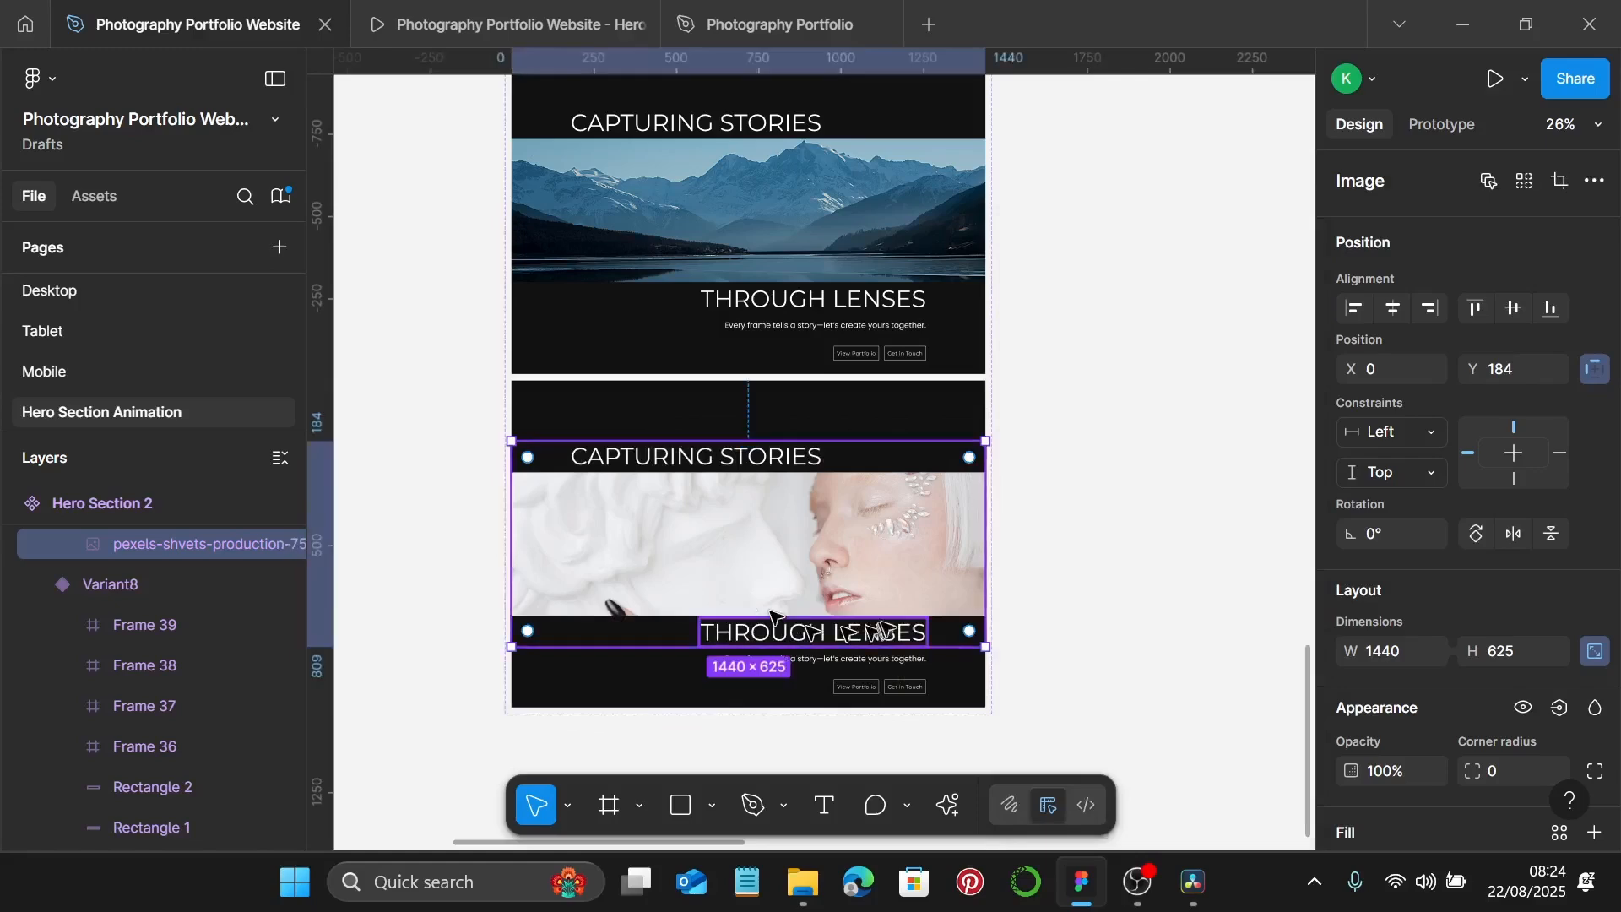
Add a tenth variant below the ninth one in the Hero Section 2 component.
{"action": "scroll", "coordinate": [929, 605], "scroll_direction": "down", "scroll_amount": 1}
{"action": "left_click", "coordinate": [1152, 608]}
{"action": "left_click", "coordinate": [731, 629]}
{"action": "scroll", "coordinate": [731, 608], "scroll_direction": "down", "scroll_amount": 4}
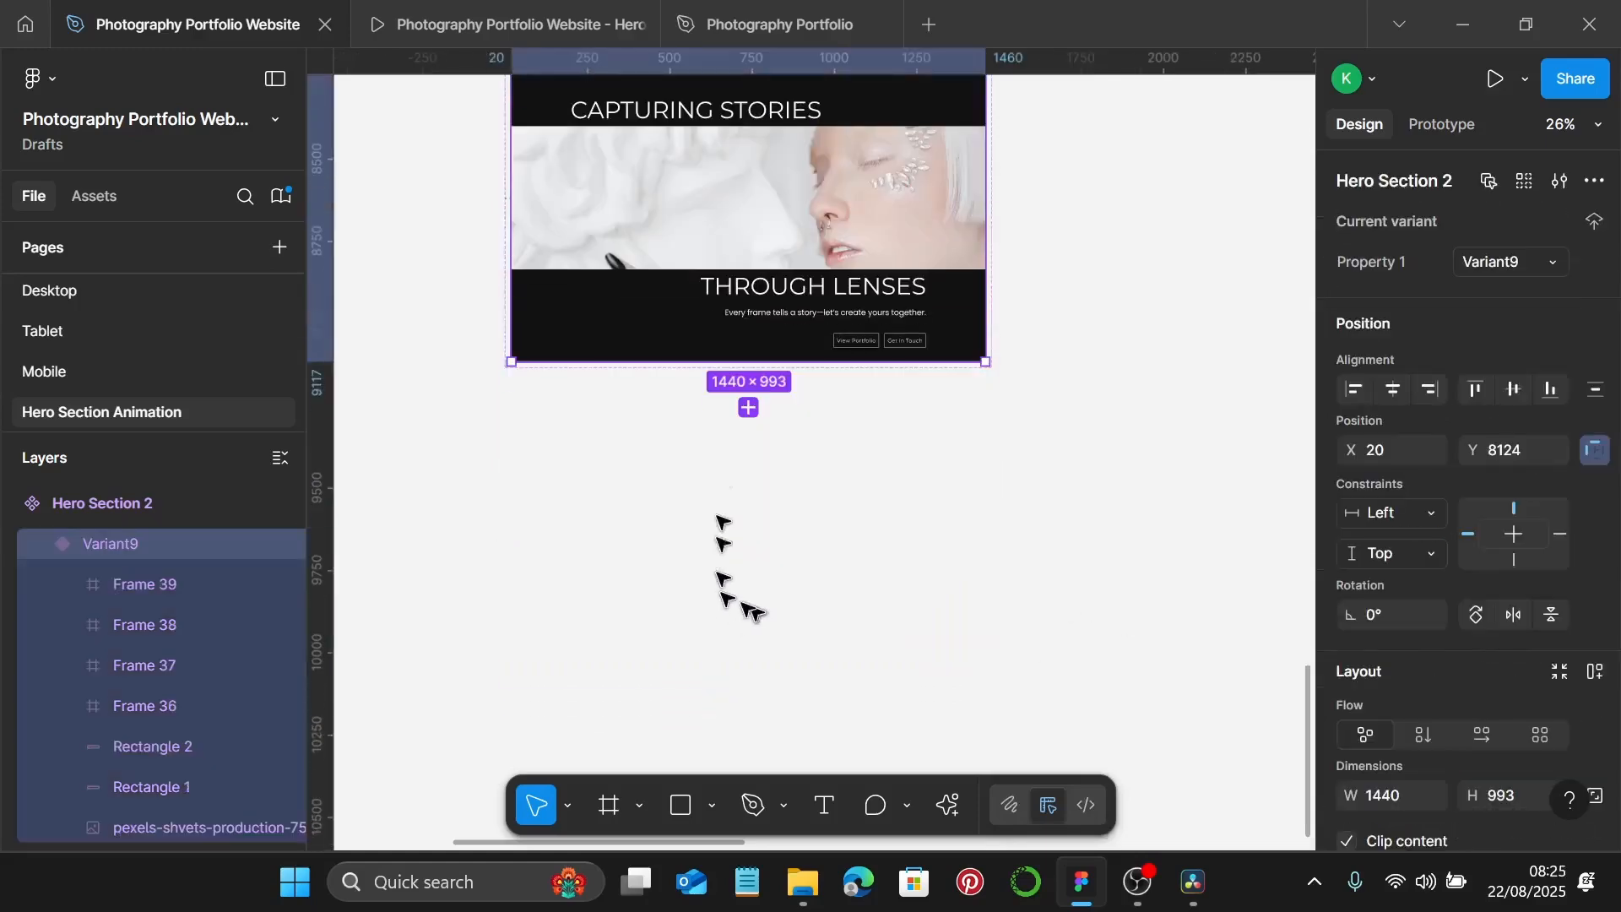
{"action": "key", "text": "ctrl+d"}
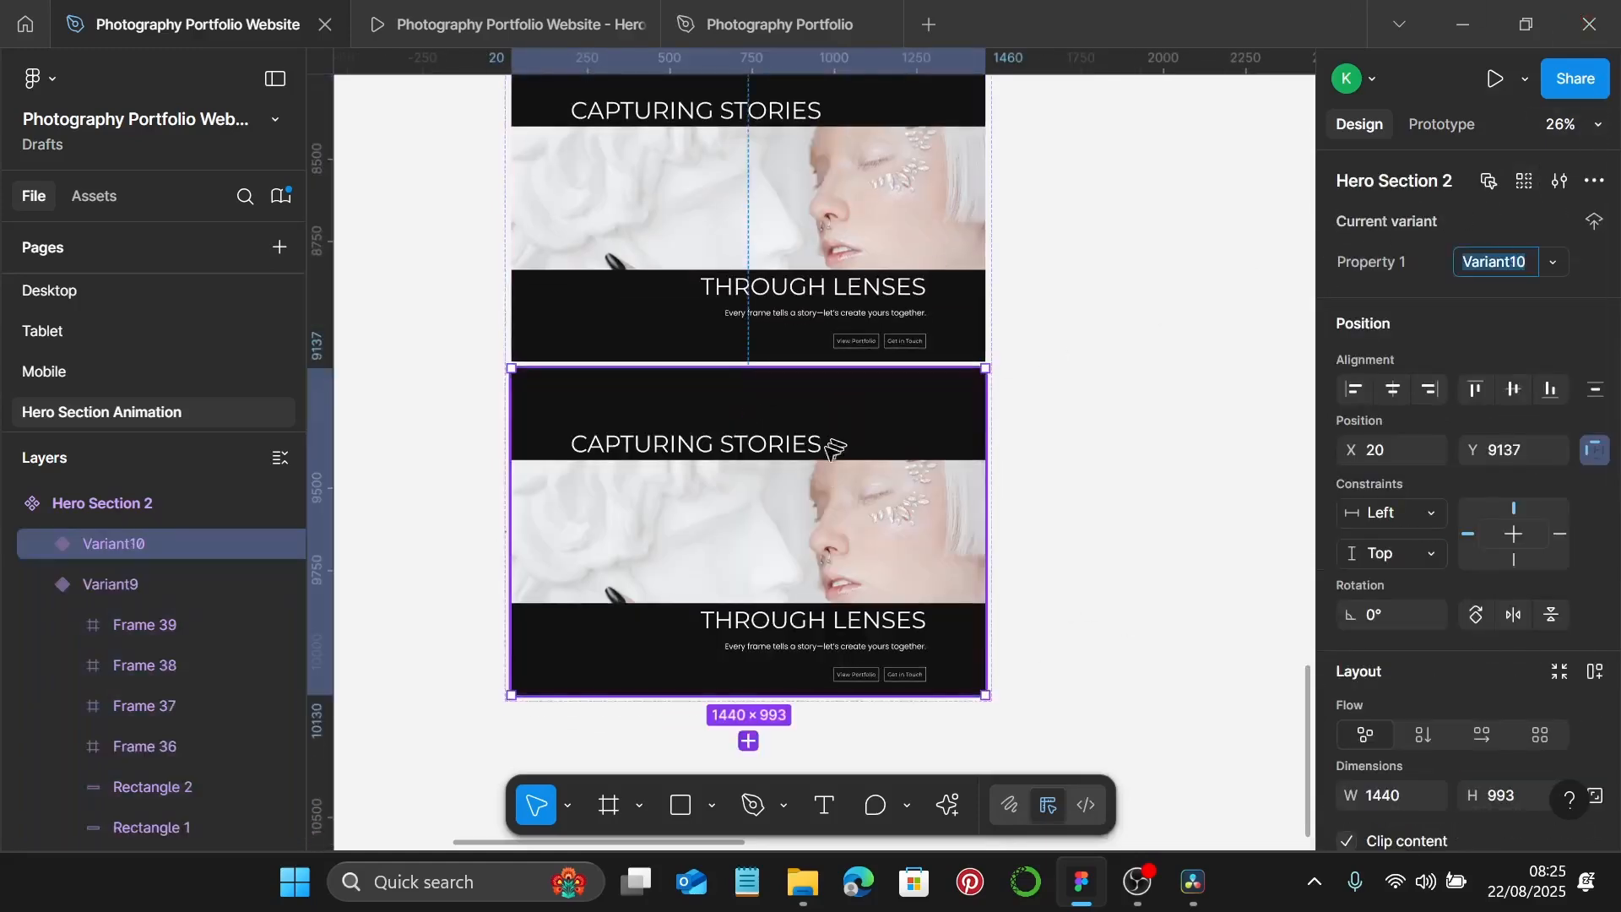
Open the tenth variant's face photo for cropping and scale it up well beyond the crop area.
{"action": "double_click", "coordinate": [844, 506]}
{"action": "double_click", "coordinate": [841, 500]}
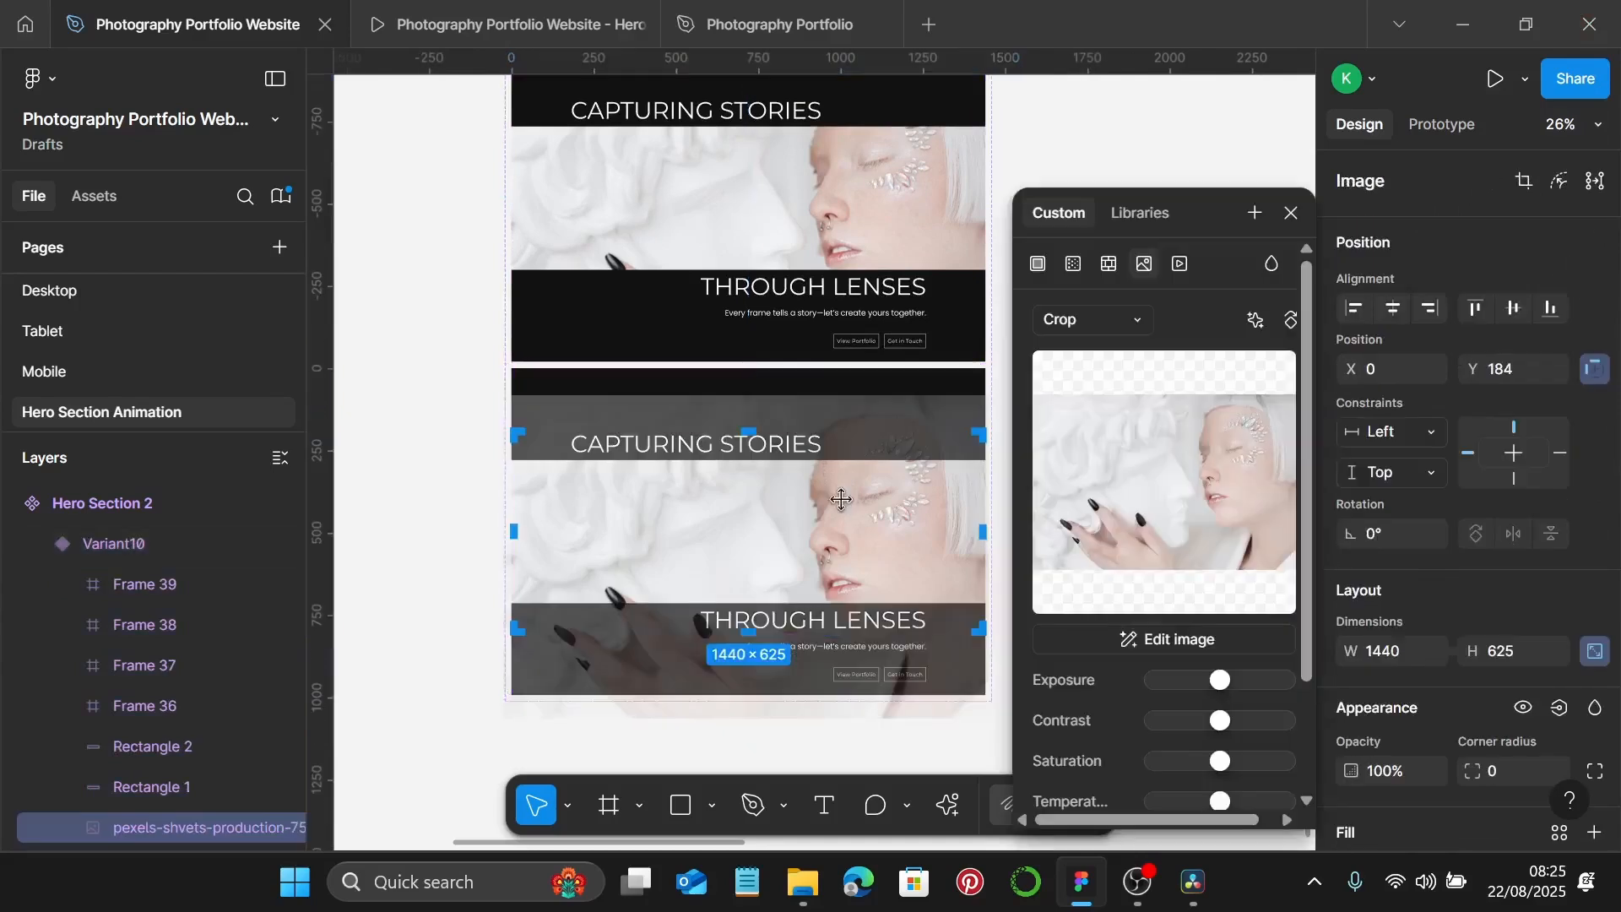
{"action": "scroll", "coordinate": [842, 500], "scroll_direction": "down", "scroll_amount": 1}
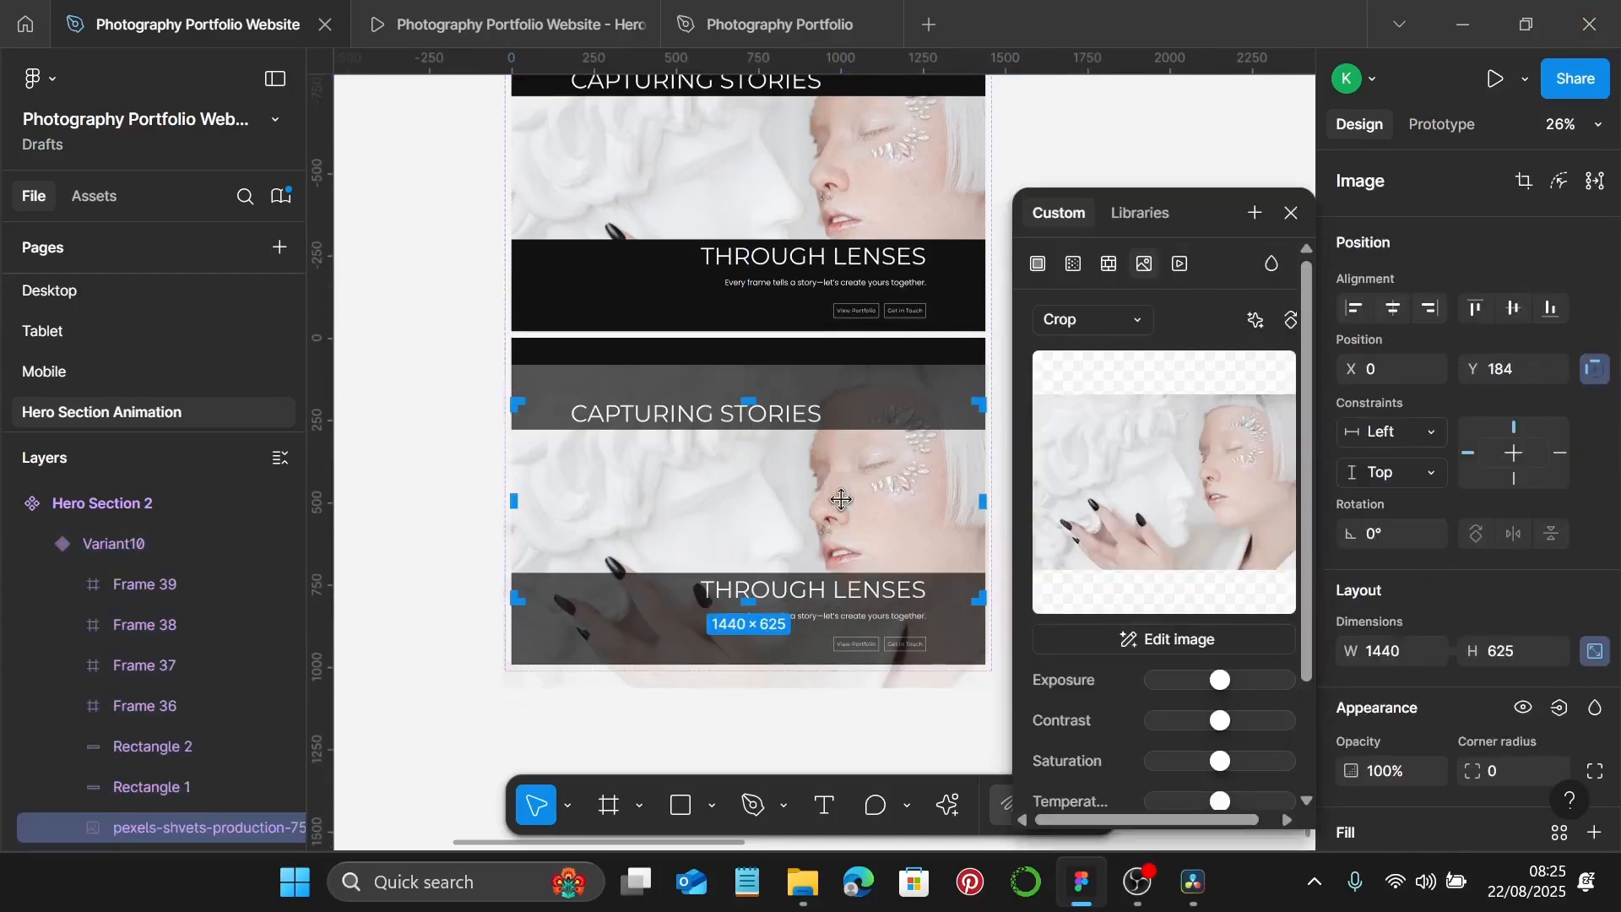
{"action": "scroll", "coordinate": [842, 500], "scroll_direction": "down", "scroll_amount": 3}
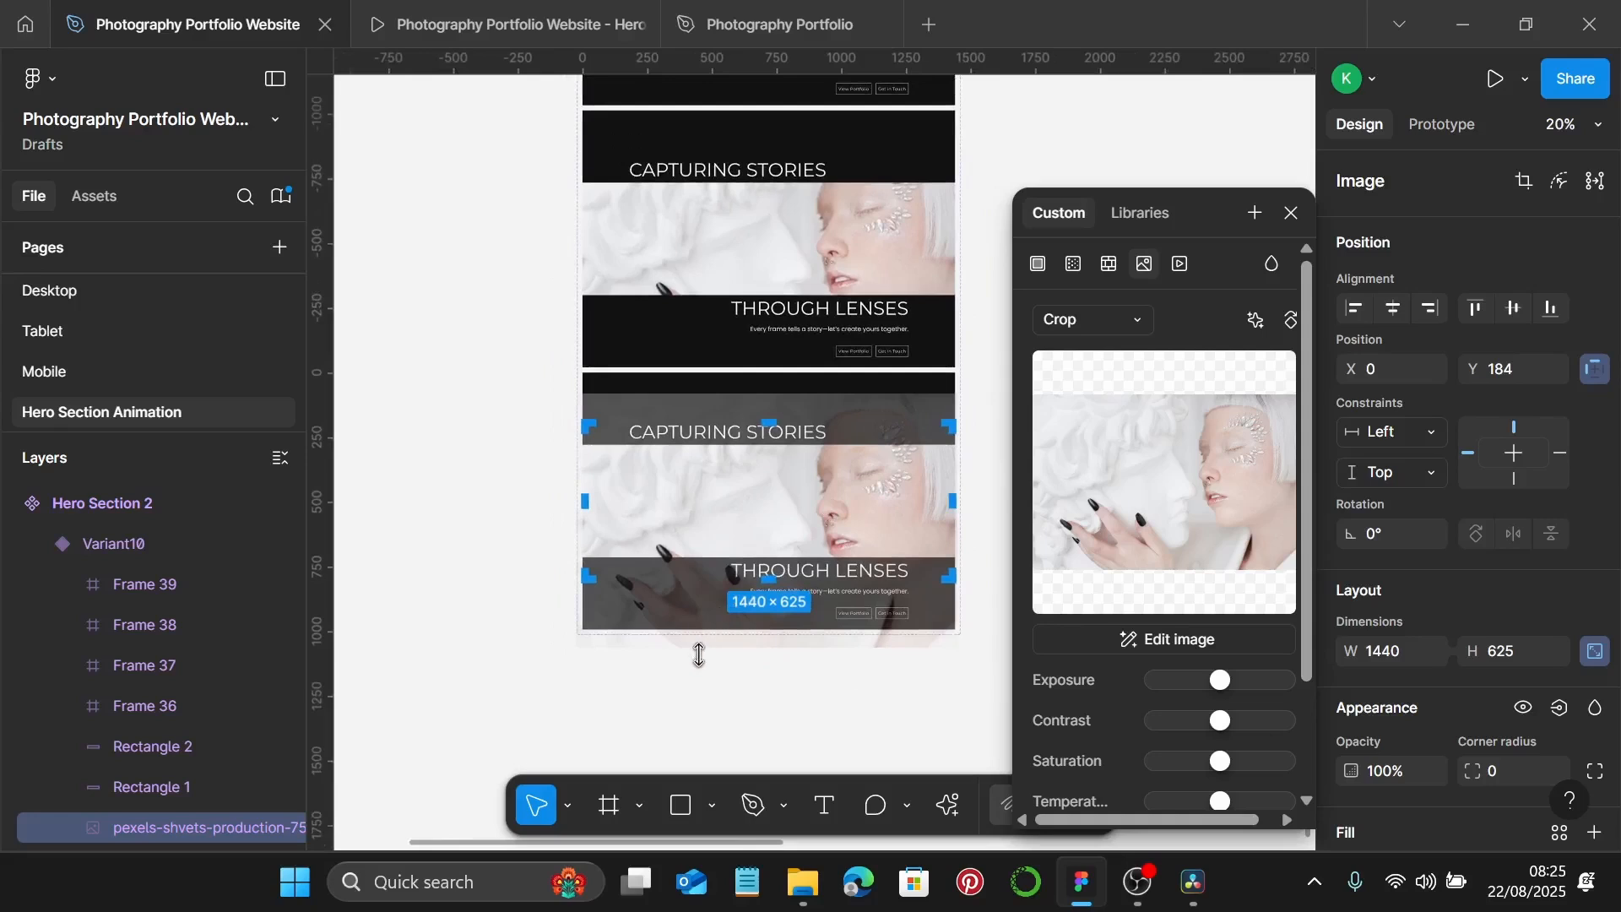
{"action": "left_click_drag", "start_coordinate": [690, 645], "coordinate": [682, 701]}
{"action": "left_click_drag", "start_coordinate": [873, 507], "coordinate": [847, 503]}
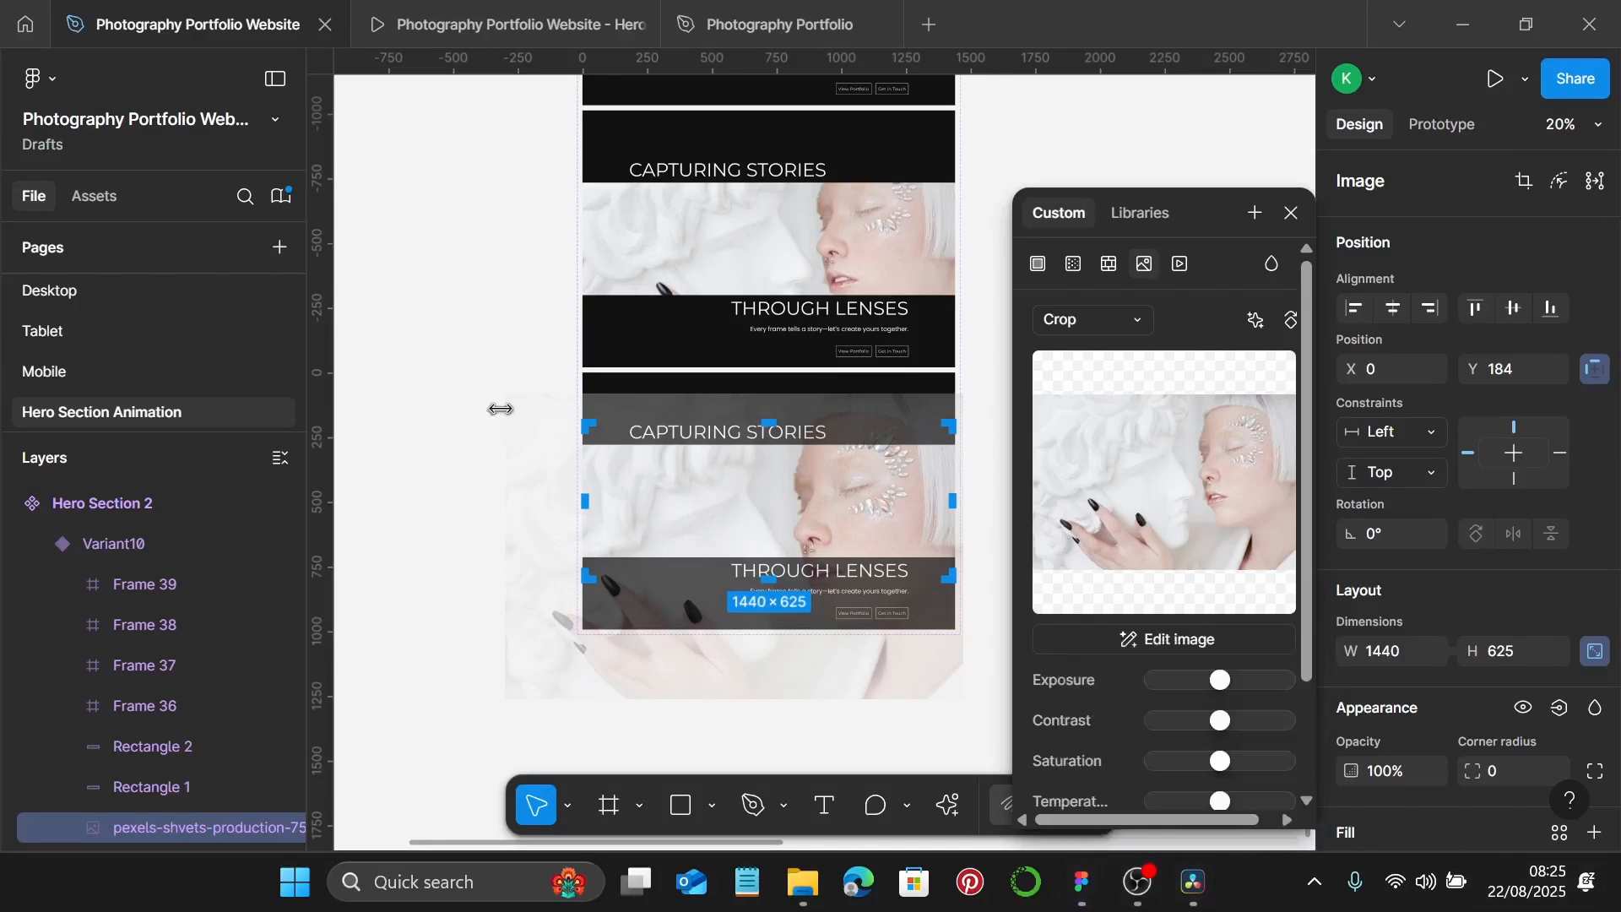
{"action": "left_click_drag", "start_coordinate": [510, 386], "coordinate": [506, 381]}
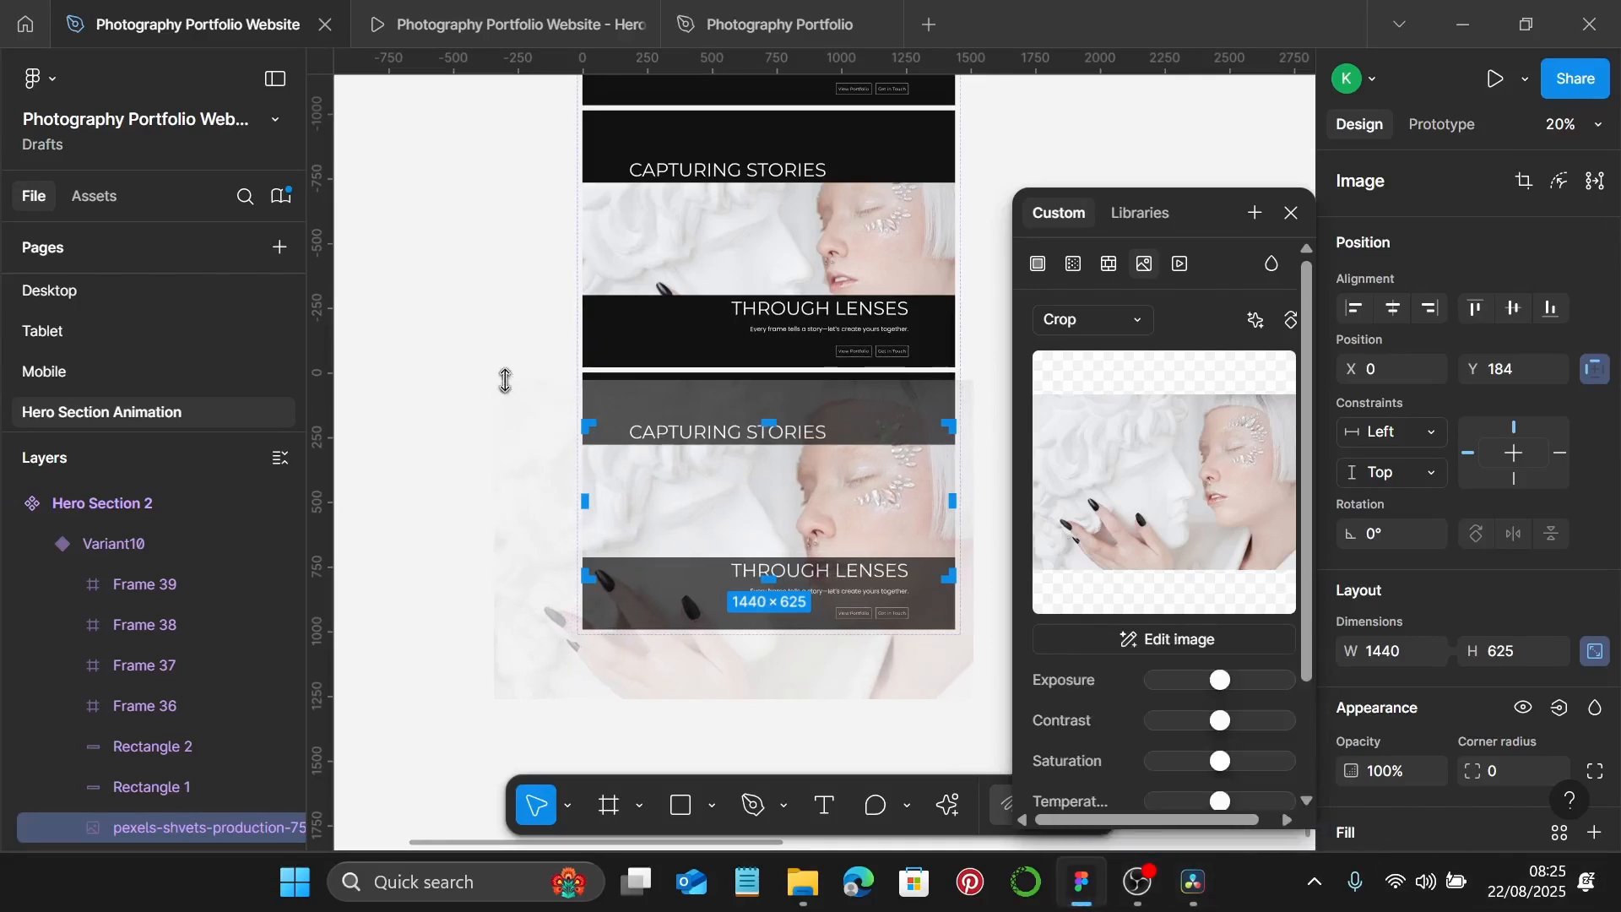
Shift the enlarged face photo slightly left within the tenth variant's crop area and finish cropping.
{"action": "mouse_move", "coordinate": [791, 500]}
{"action": "left_mouse_down"}
{"action": "mouse_move", "coordinate": [781, 492]}
{"action": "mouse_move", "coordinate": [785, 507]}
{"action": "left_mouse_up"}
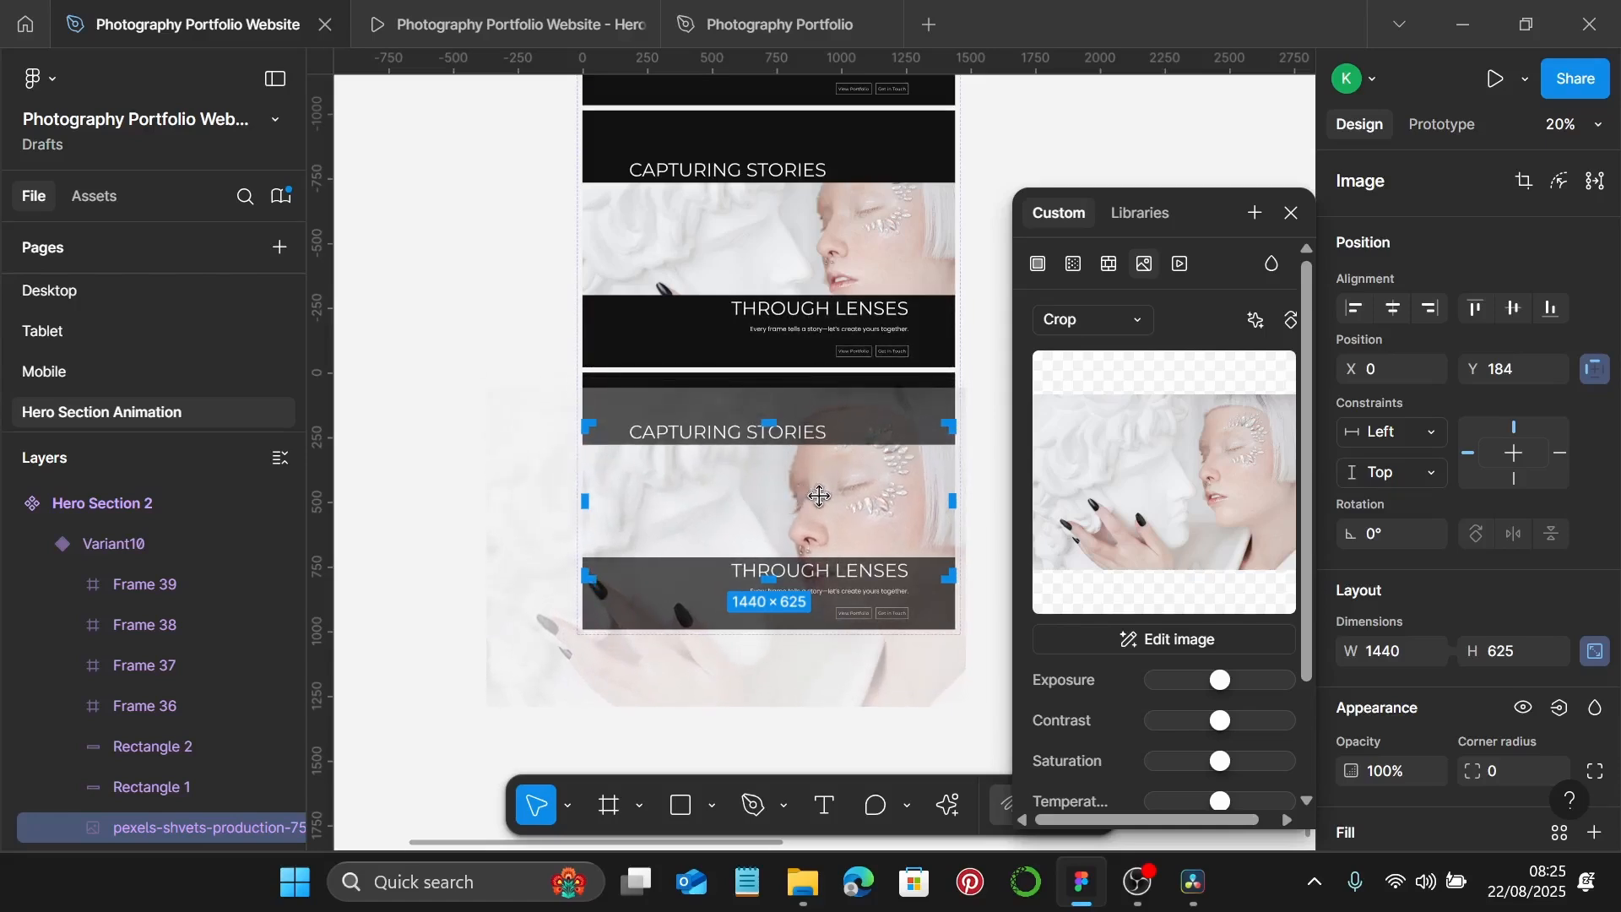
{"action": "left_click_drag", "start_coordinate": [819, 497], "coordinate": [817, 491]}
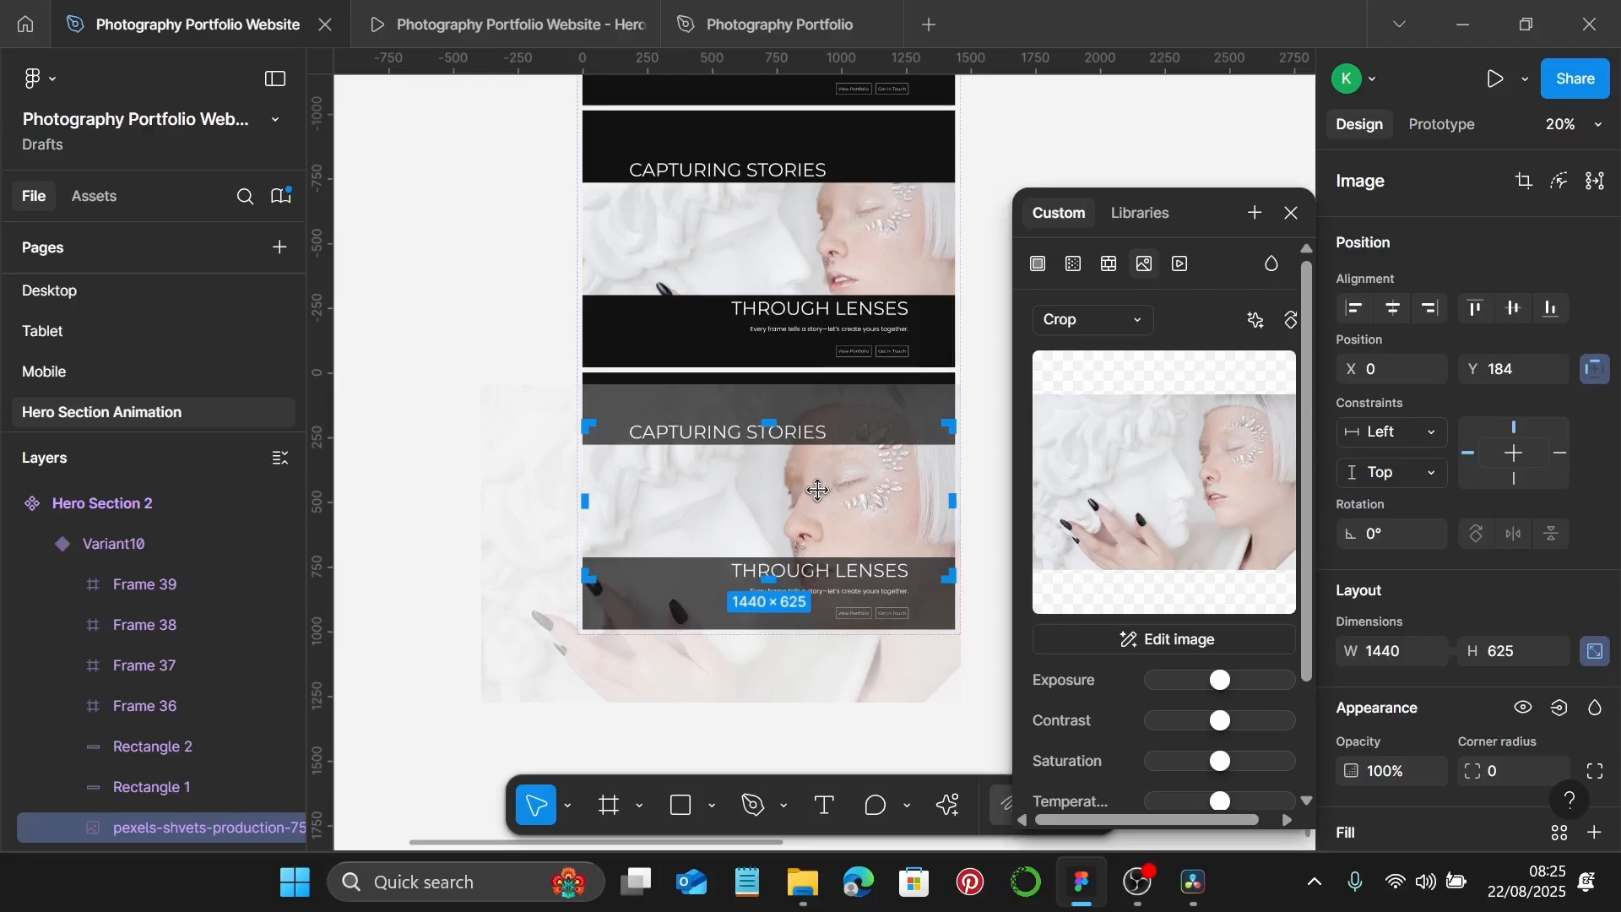
{"action": "key", "text": "Return"}
{"action": "scroll", "coordinate": [817, 491], "scroll_direction": "down", "scroll_amount": 2}
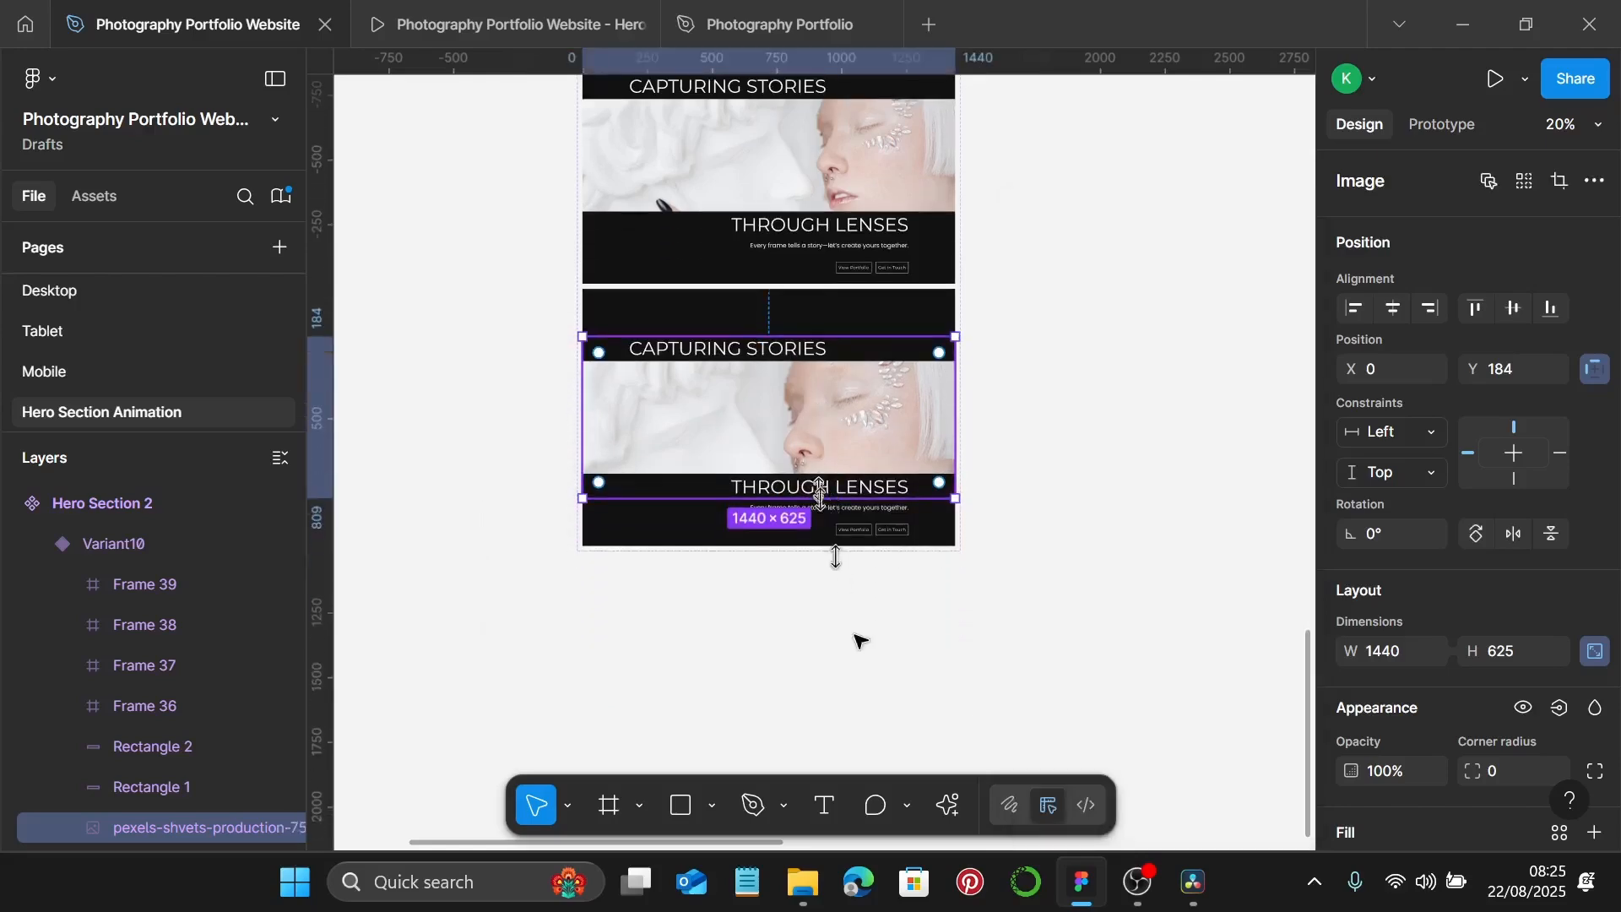
Add an eleventh variant below the tenth one in the Hero Section 2 component.
{"action": "left_click", "coordinate": [872, 698]}
{"action": "left_click", "coordinate": [794, 483]}
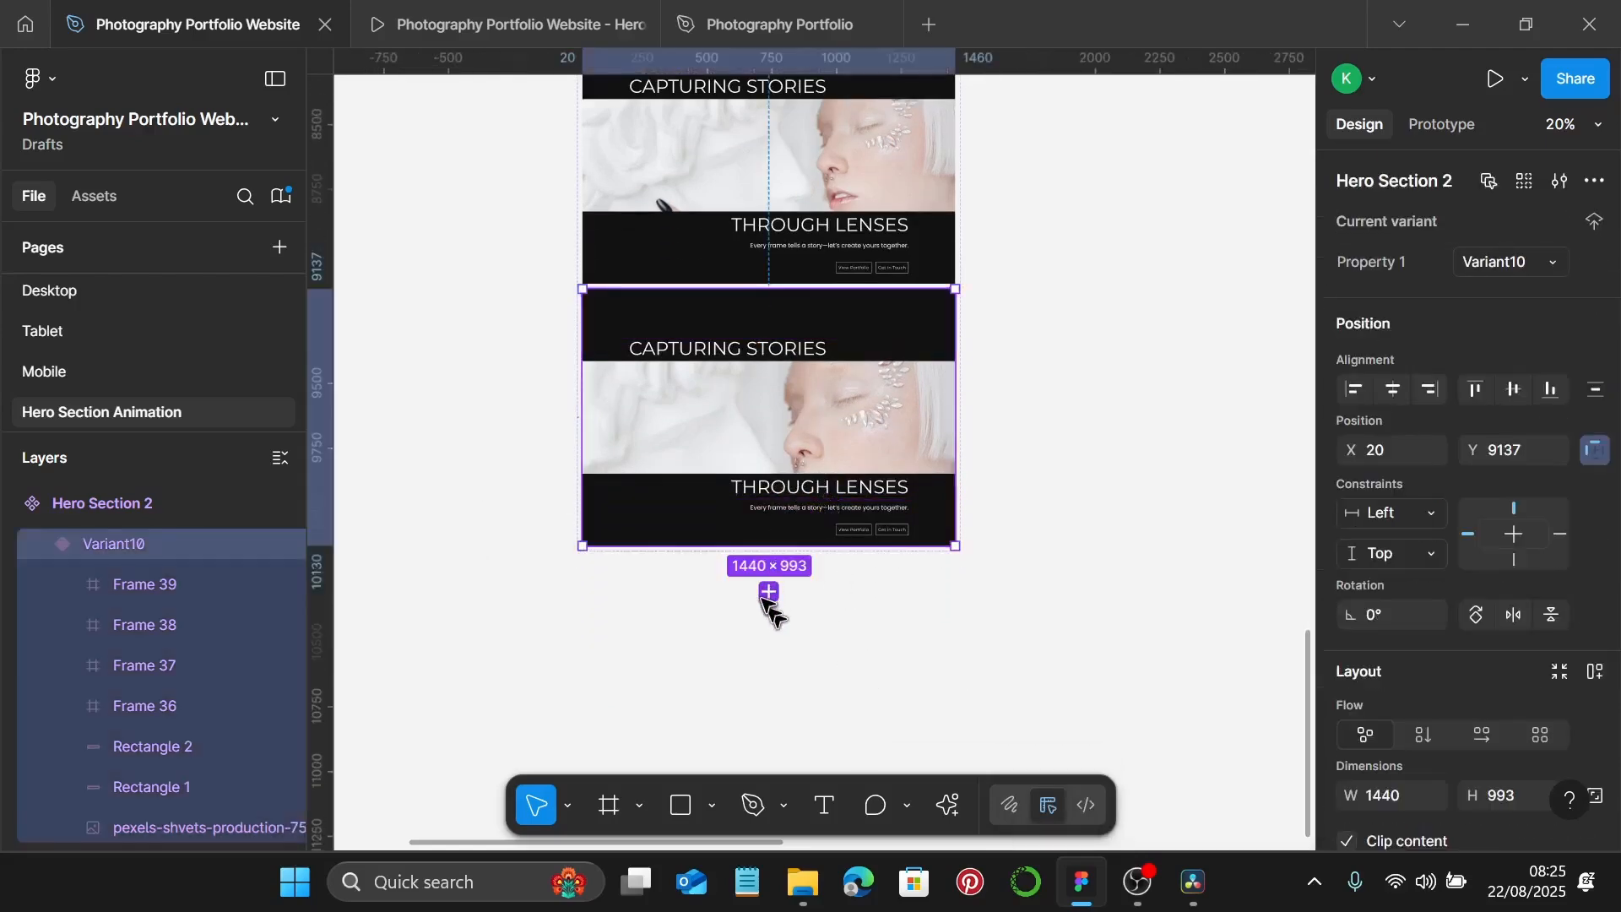
{"action": "left_click", "coordinate": [767, 593]}
Cut the loose orange-stall street photo from the canvas and paste it in place of the eleventh variant's face photo.
{"action": "scroll", "coordinate": [764, 602], "scroll_direction": "down", "scroll_amount": 3}
{"action": "scroll", "coordinate": [764, 601], "scroll_direction": "down", "scroll_amount": 2}
{"action": "scroll", "coordinate": [764, 601], "scroll_direction": "up", "scroll_amount": 4}
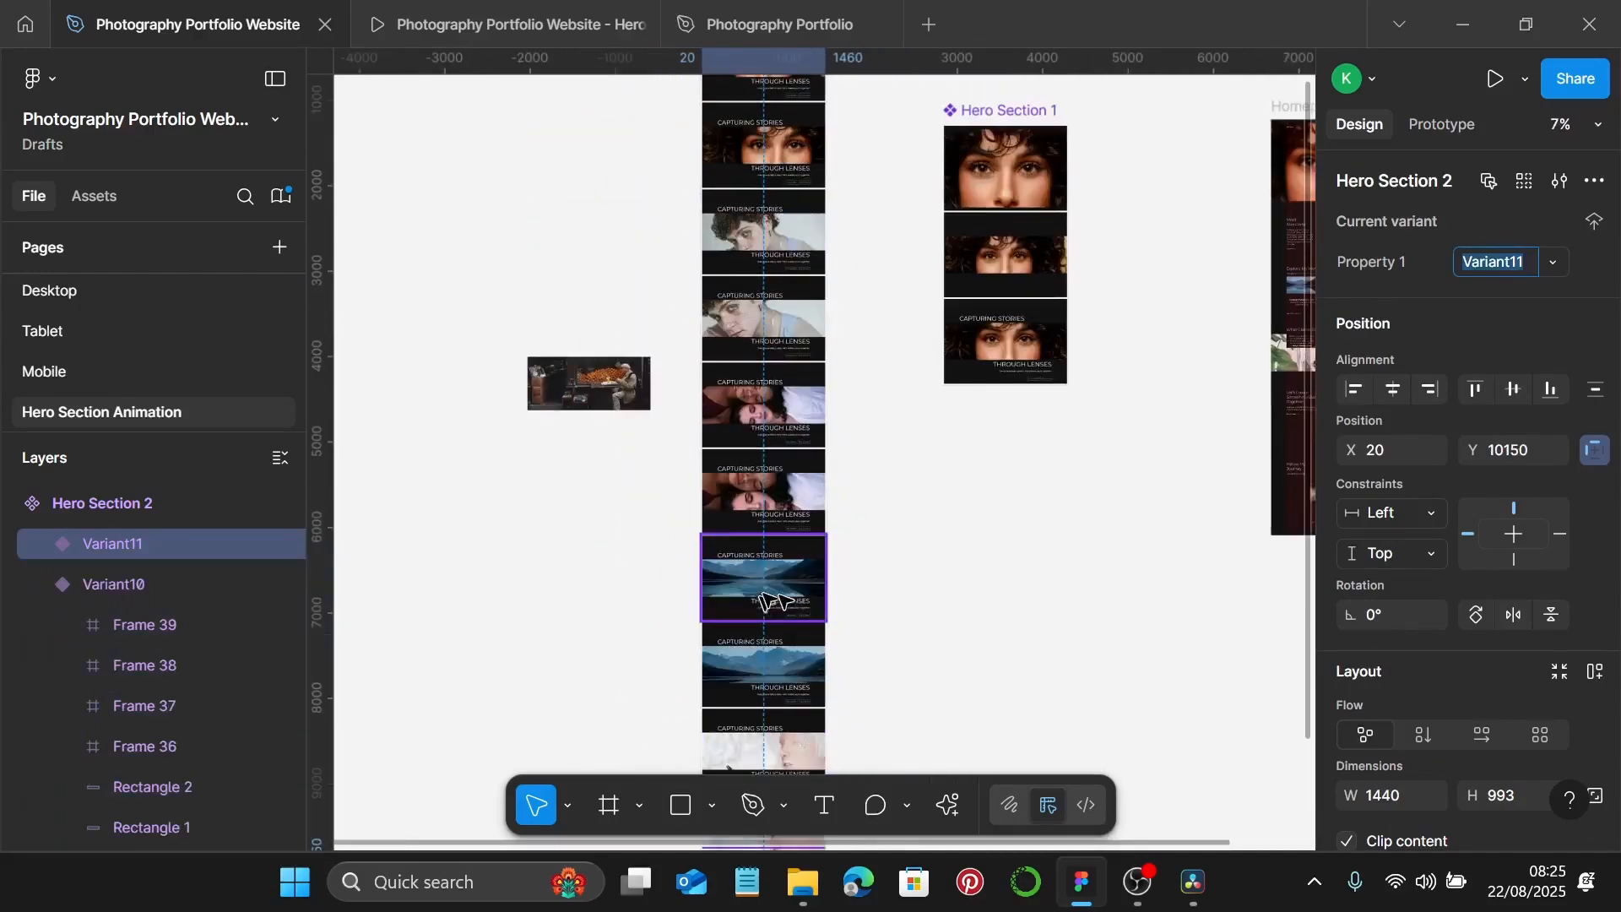
{"action": "left_click", "coordinate": [596, 374]}
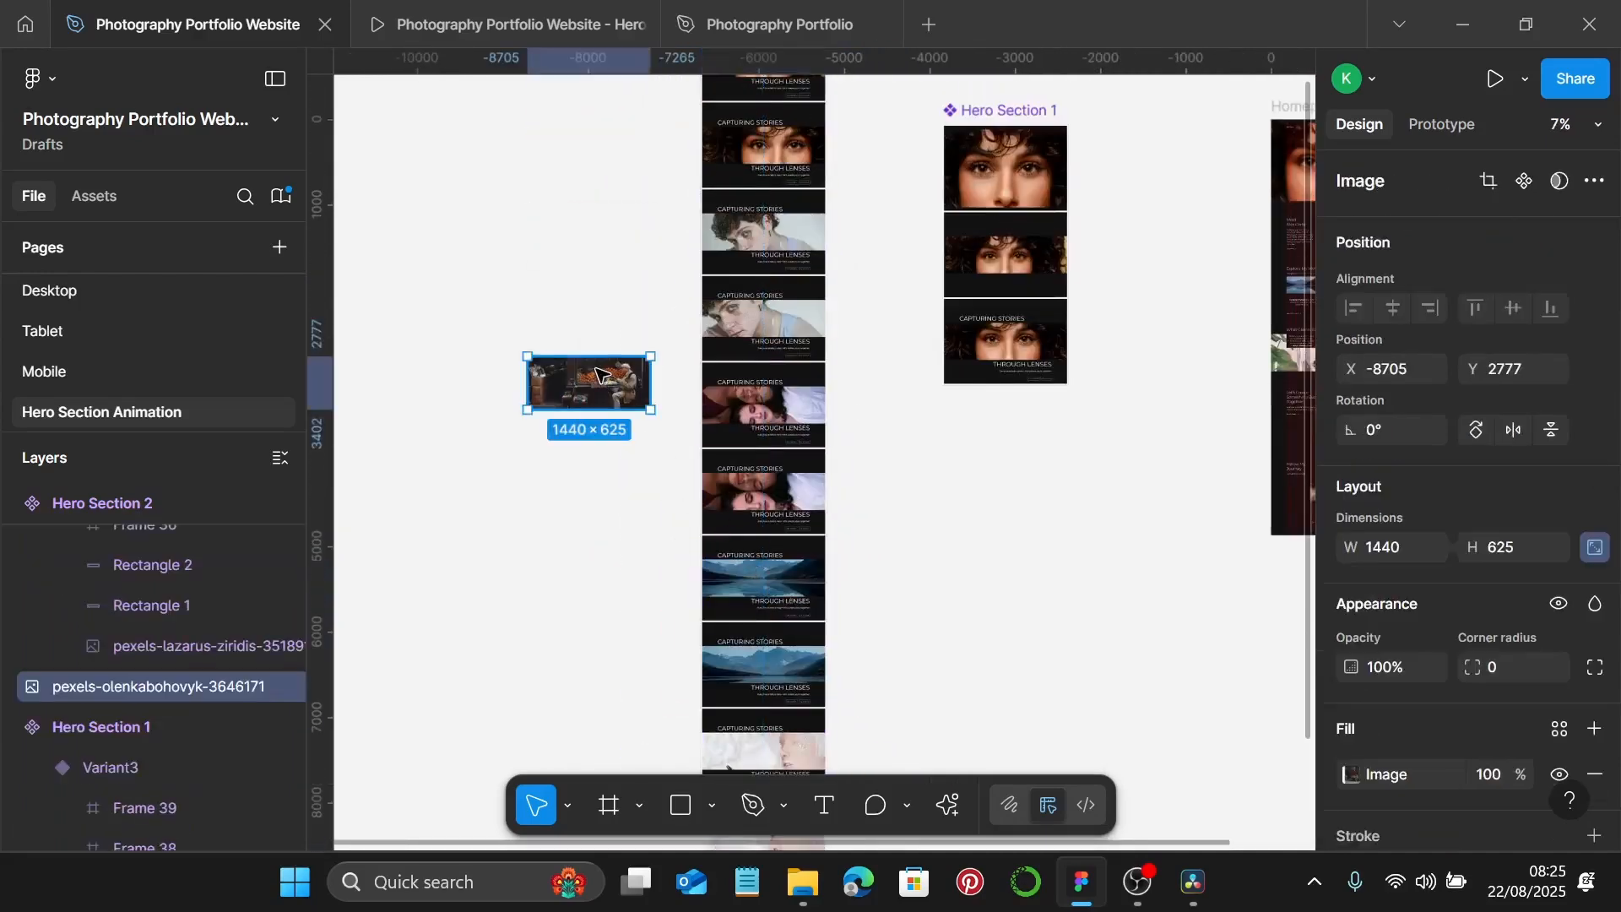
{"action": "key", "text": "Delete"}
{"action": "scroll", "coordinate": [655, 408], "scroll_direction": "down", "scroll_amount": 6}
{"action": "scroll", "coordinate": [786, 372], "scroll_direction": "up", "scroll_amount": 3}
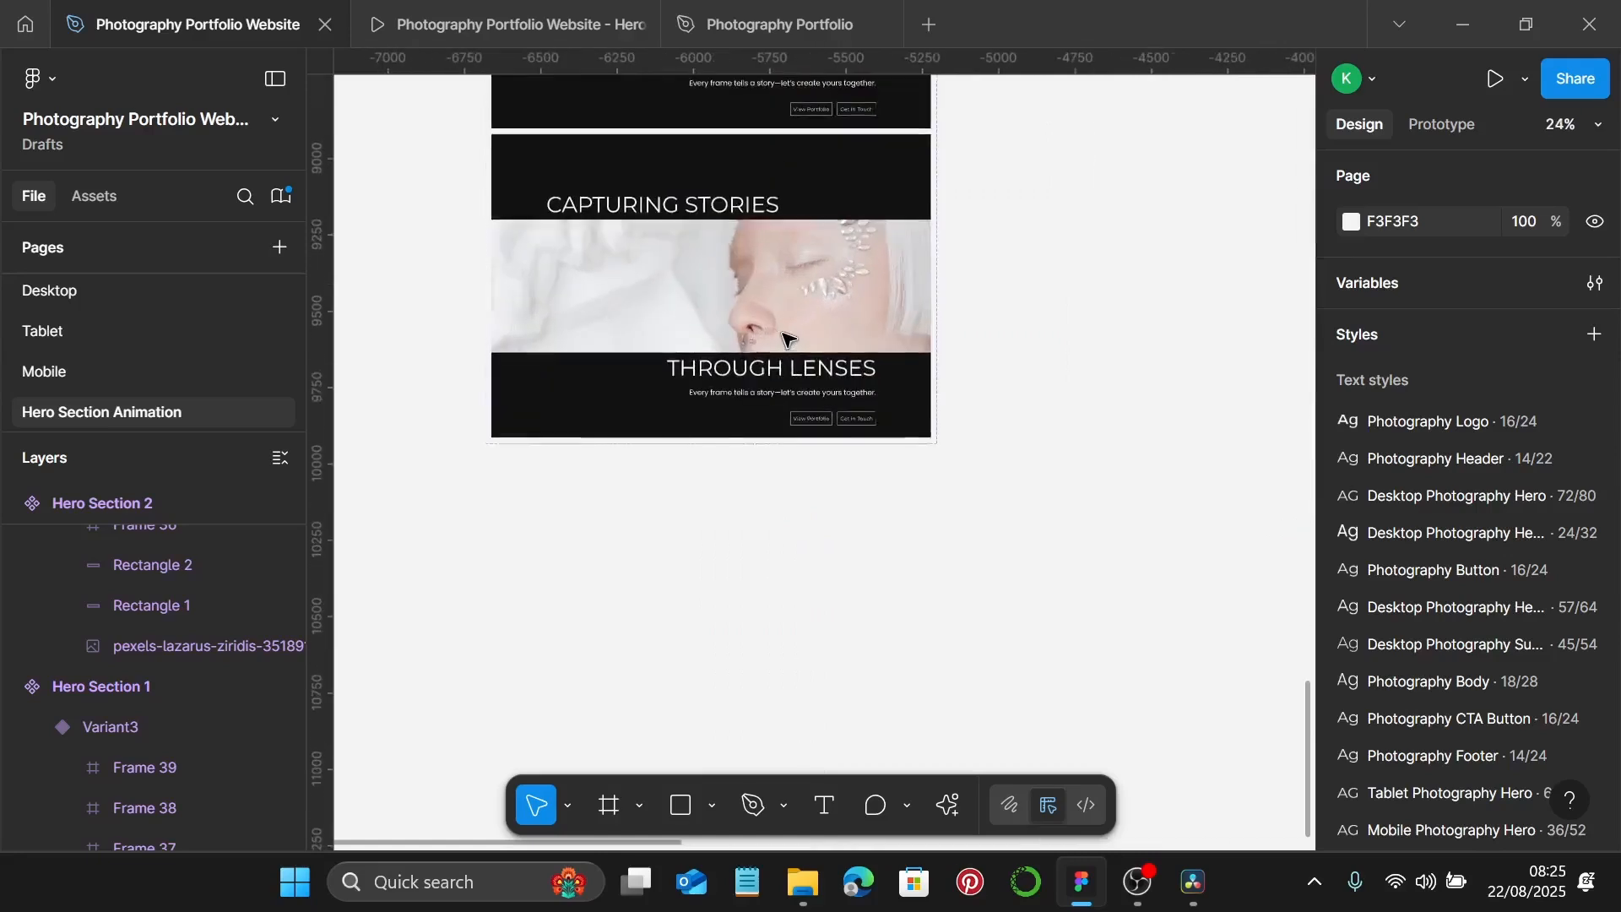
{"action": "left_click", "coordinate": [787, 325]}
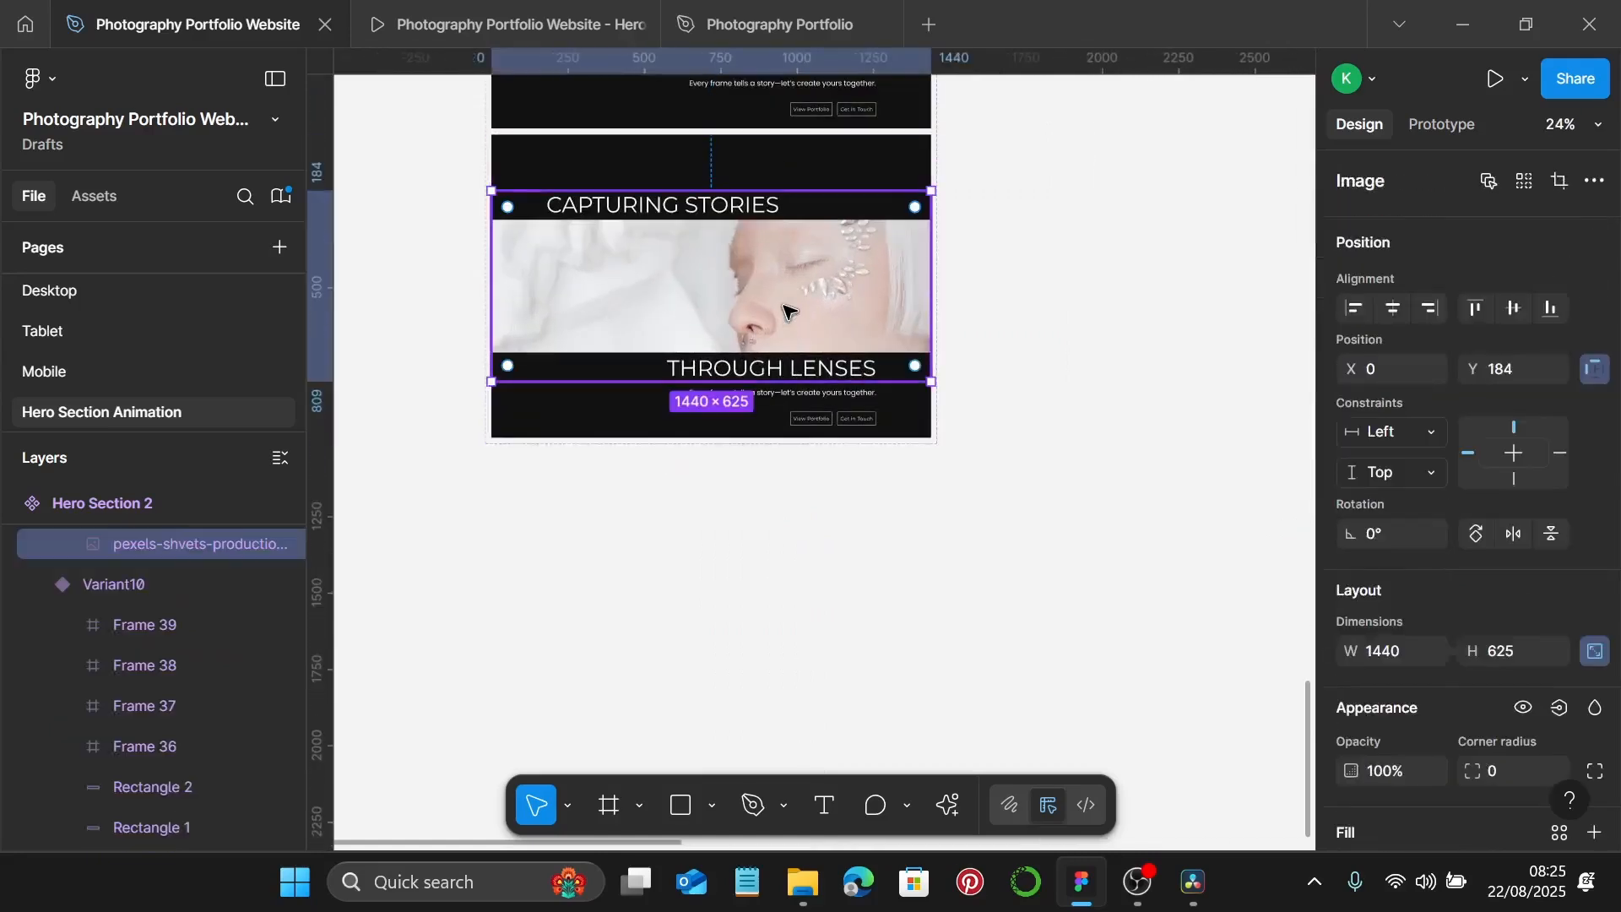
{"action": "key", "text": "ctrl+shift+r"}
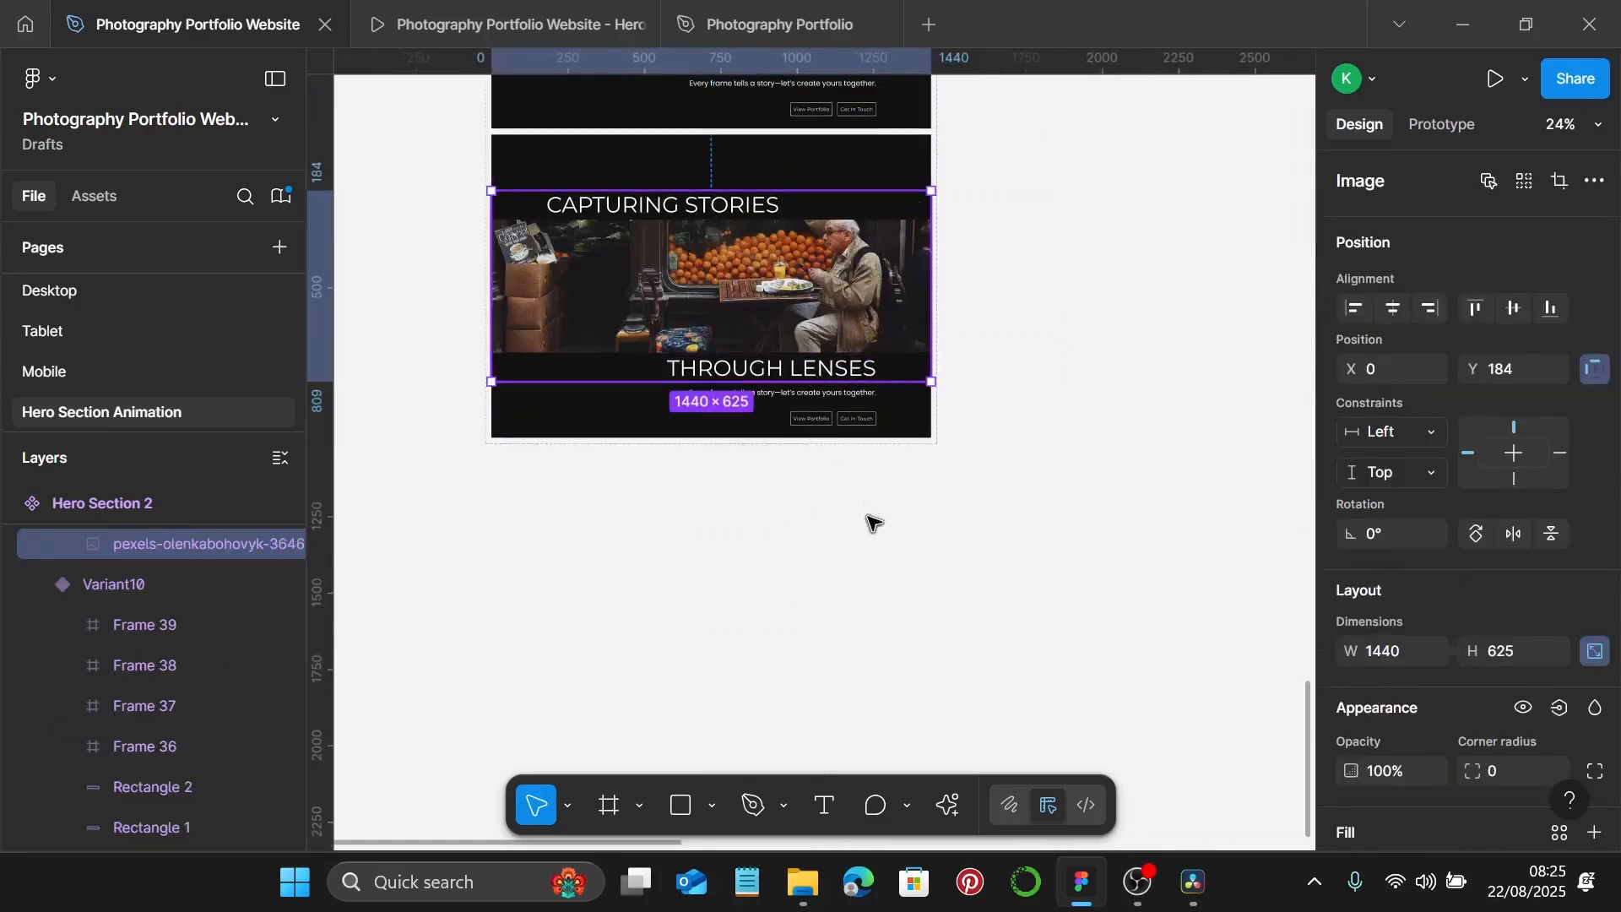
Add a twelfth variant below the eleventh one in the Hero Section 2 component.
{"action": "left_click", "coordinate": [784, 504]}
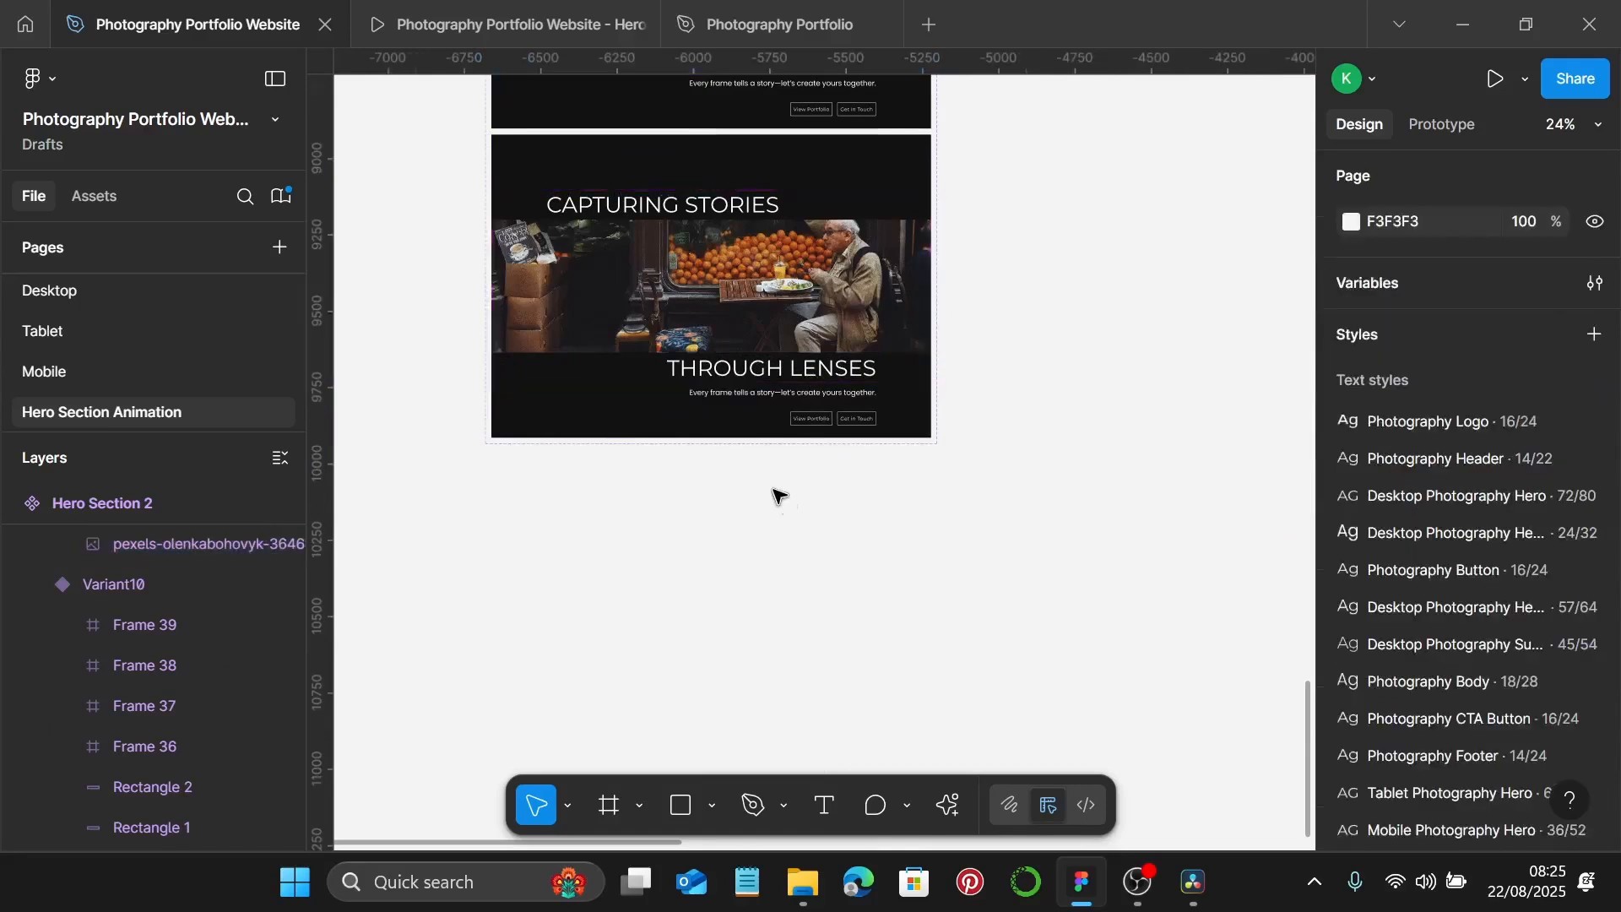
{"action": "left_click", "coordinate": [798, 353]}
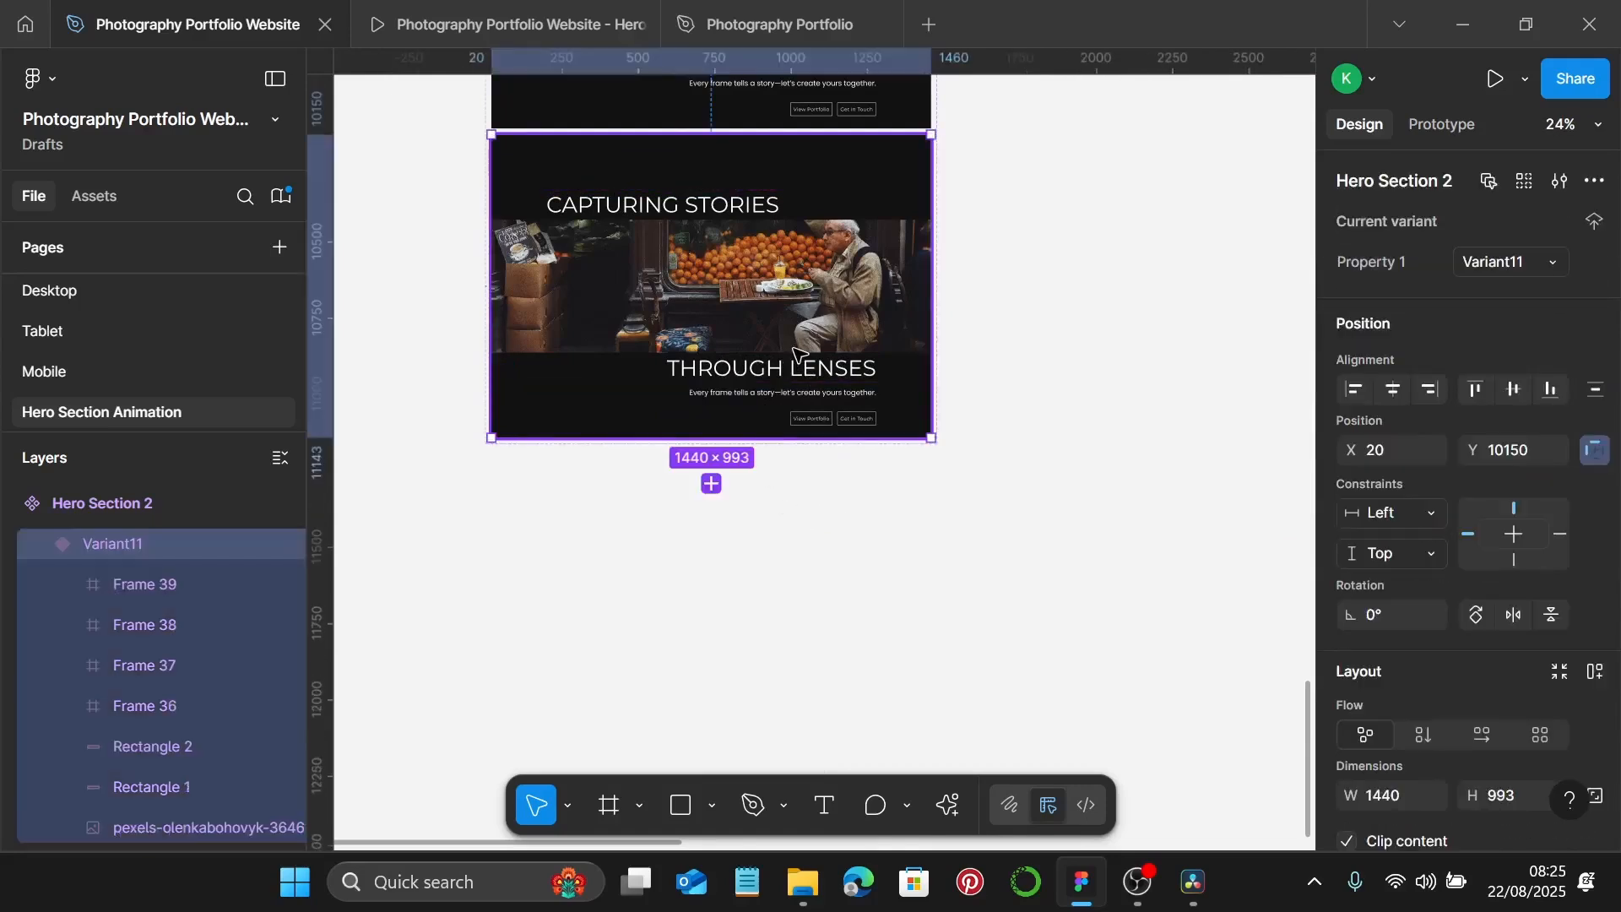
{"action": "left_click", "coordinate": [712, 484]}
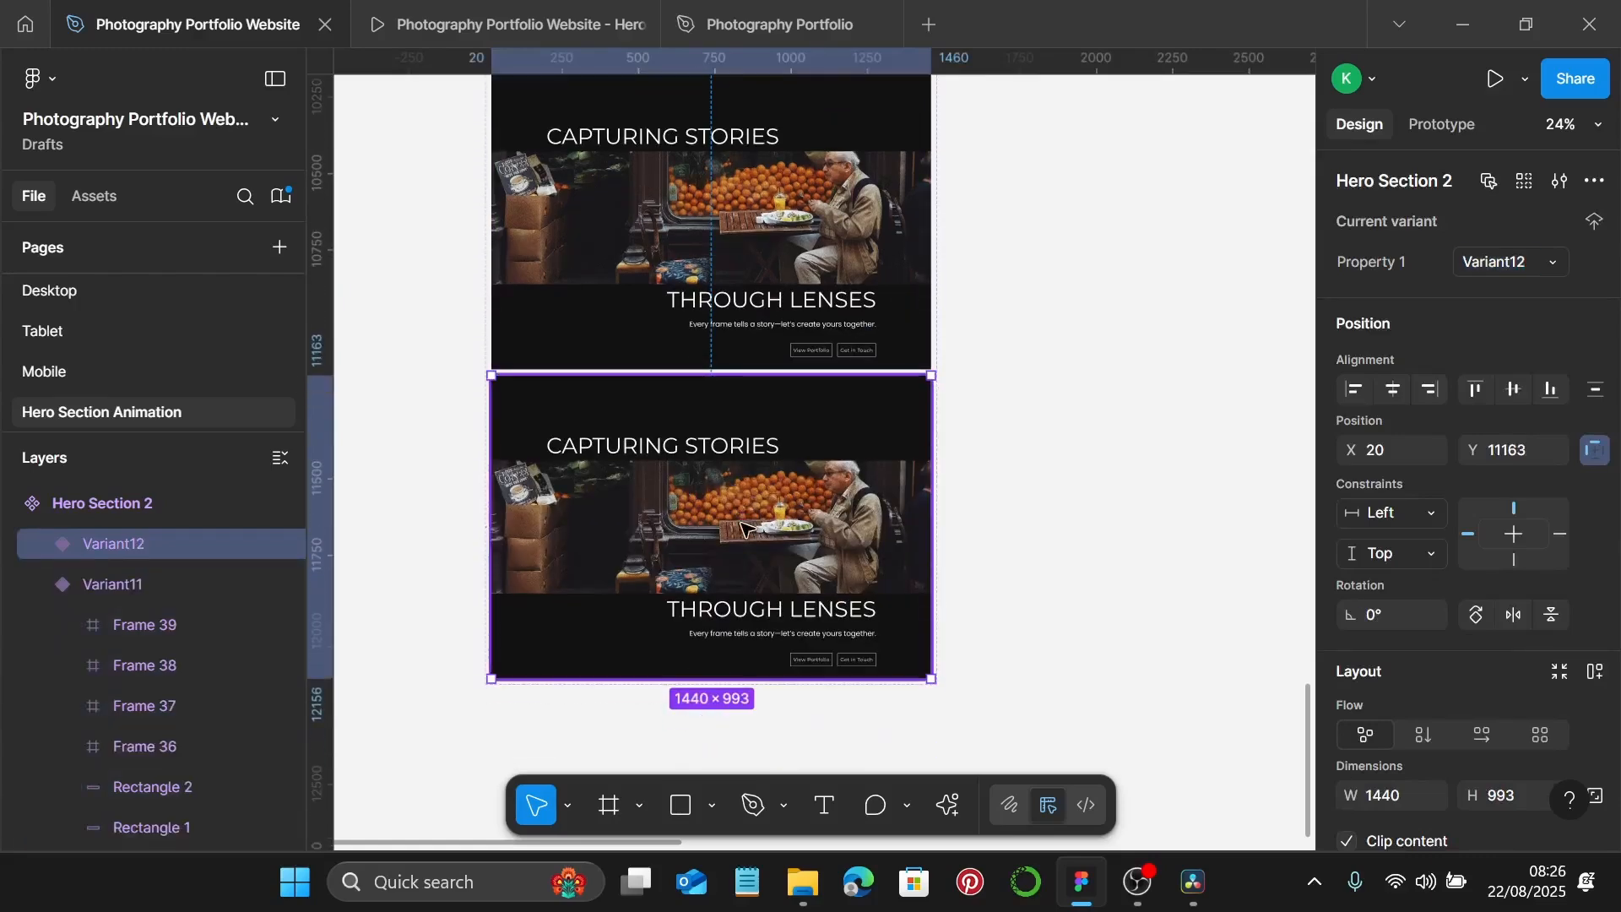
Open the twelfth variant's orange-stall photo for cropping and scale it up from its lower-right corner, beyond the crop area.
{"action": "left_click", "coordinate": [741, 528]}
{"action": "double_click", "coordinate": [742, 528]}
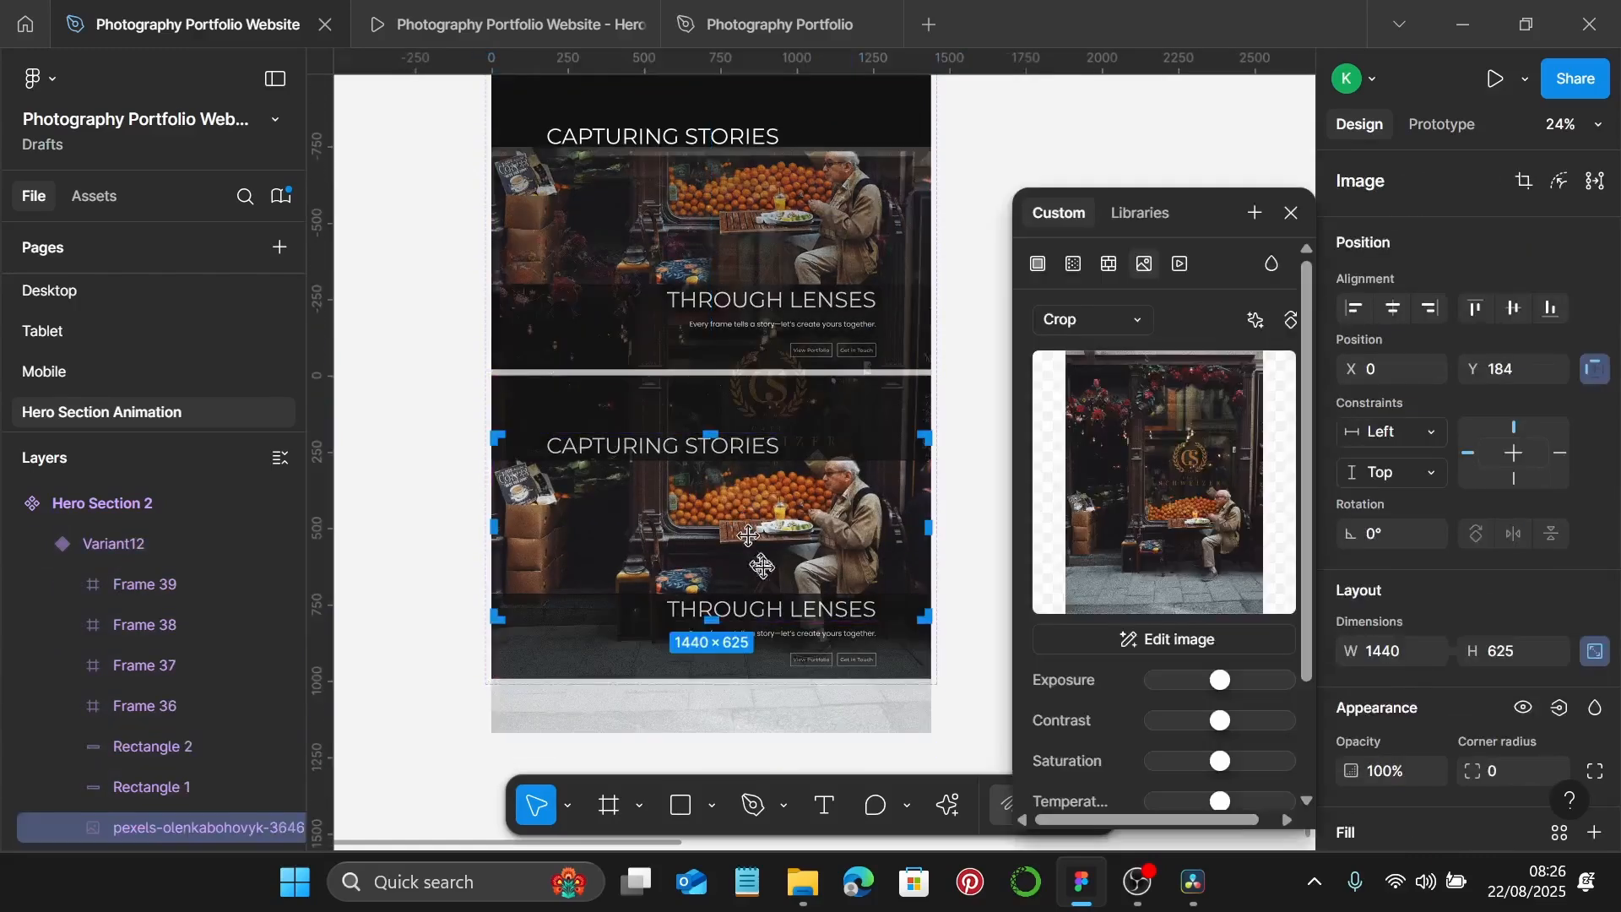
{"action": "scroll", "coordinate": [909, 715], "scroll_direction": "down", "scroll_amount": 3}
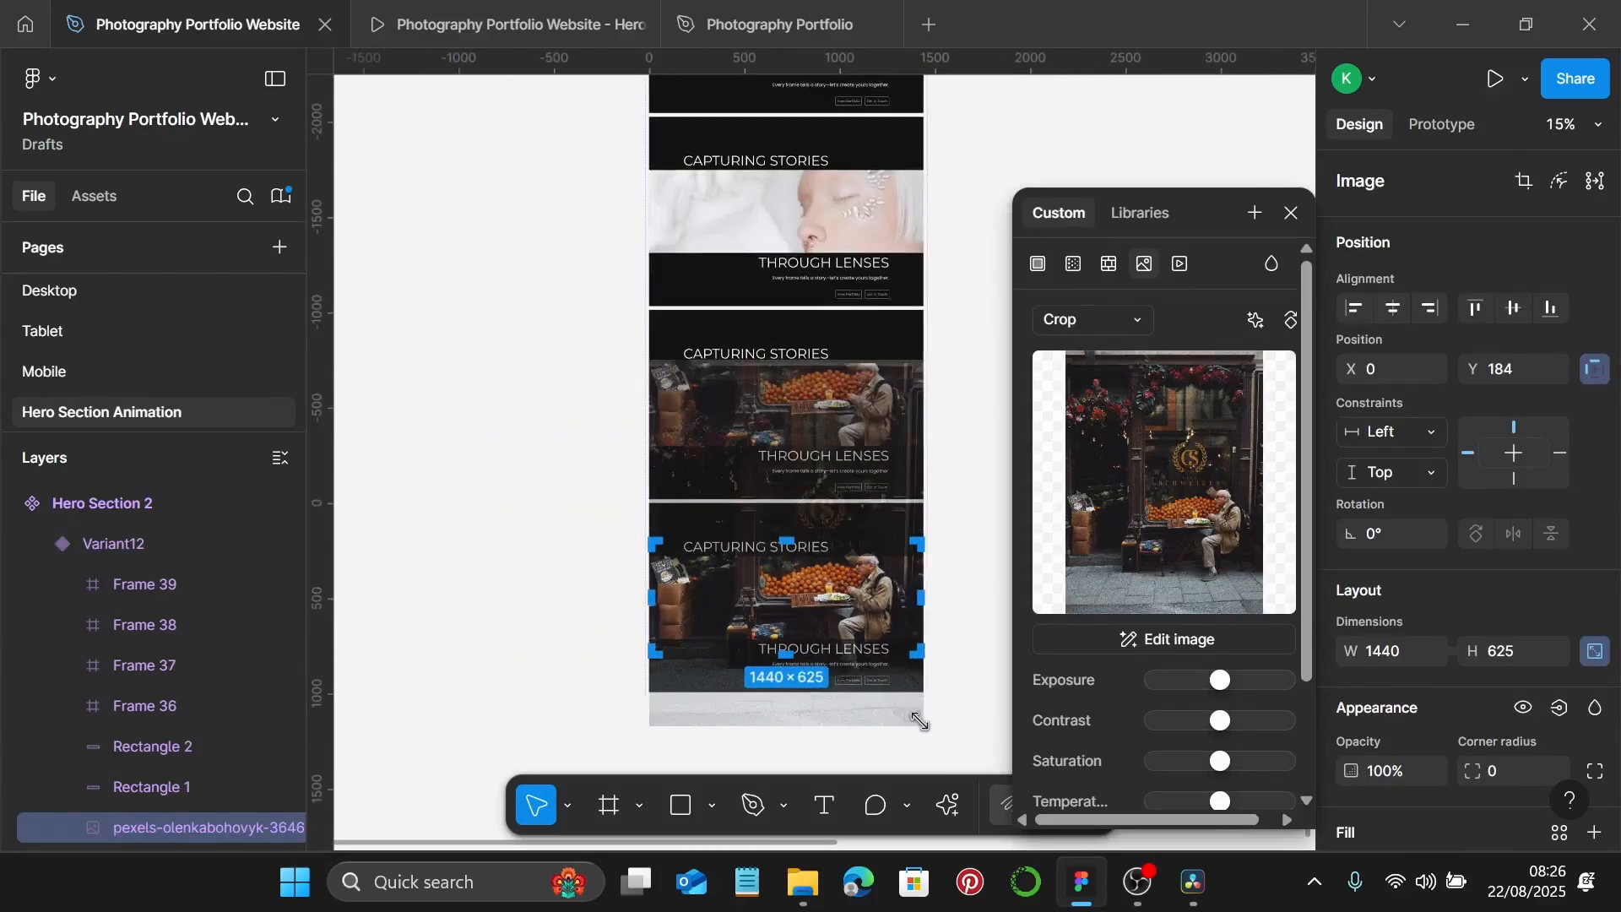
{"action": "left_click_drag", "start_coordinate": [926, 724], "coordinate": [949, 736]}
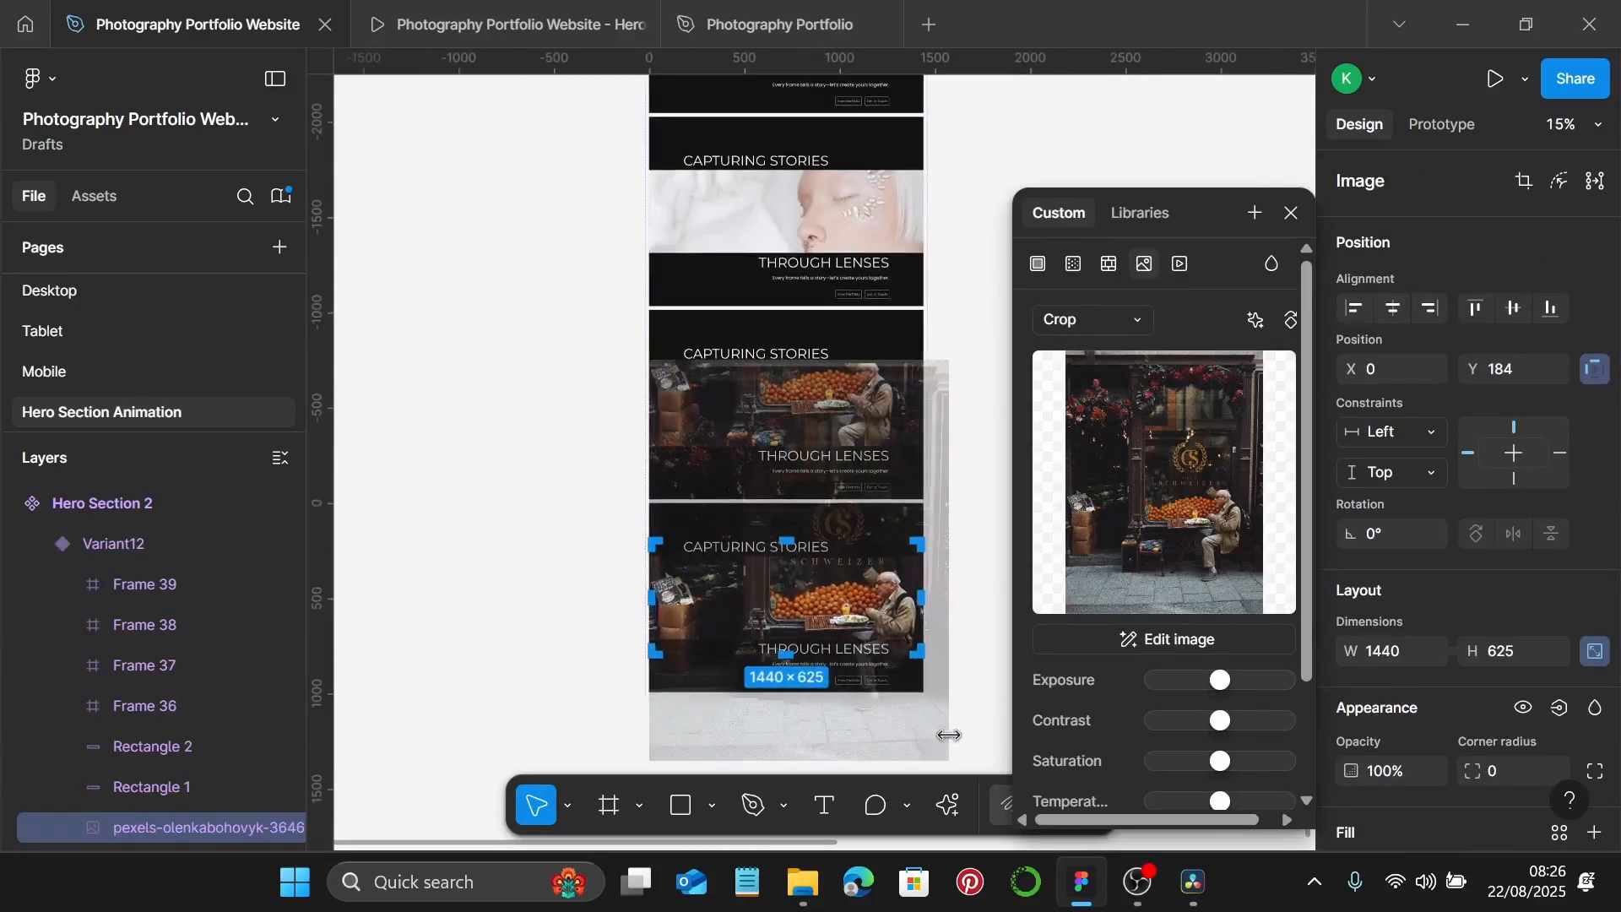
{"action": "scroll", "coordinate": [937, 726], "scroll_direction": "up", "scroll_amount": 3}
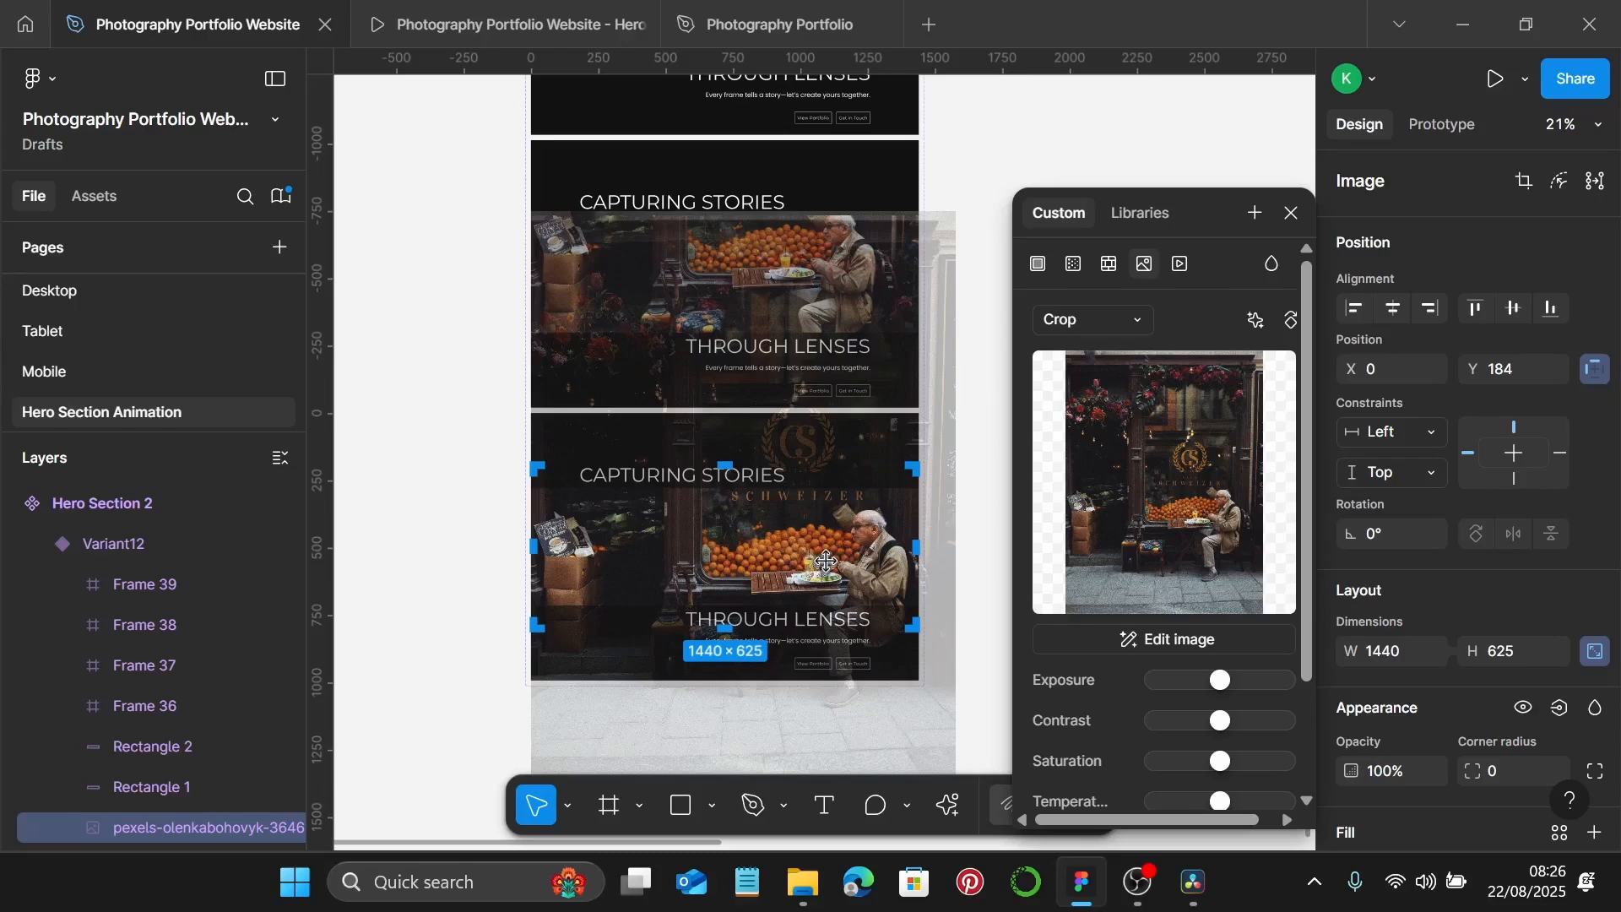
{"action": "scroll", "coordinate": [827, 561], "scroll_direction": "down", "scroll_amount": 1}
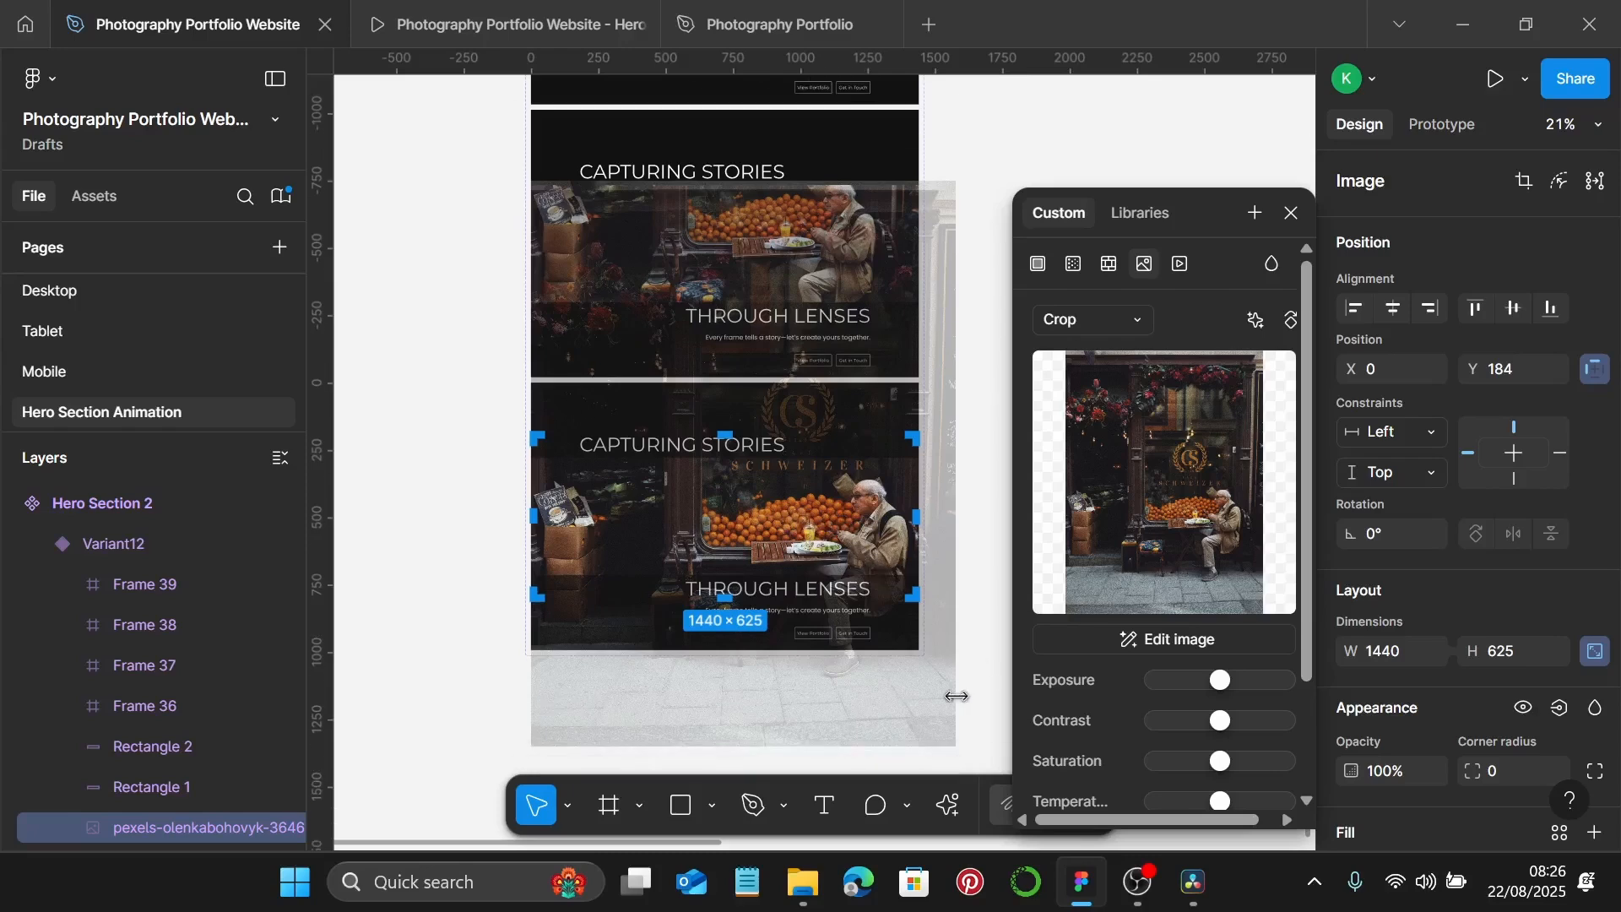
{"action": "scroll", "coordinate": [941, 684], "scroll_direction": "down", "scroll_amount": 2}
{"action": "scroll", "coordinate": [935, 675], "scroll_direction": "down", "scroll_amount": 1}
{"action": "left_click_drag", "start_coordinate": [959, 656], "coordinate": [979, 662]}
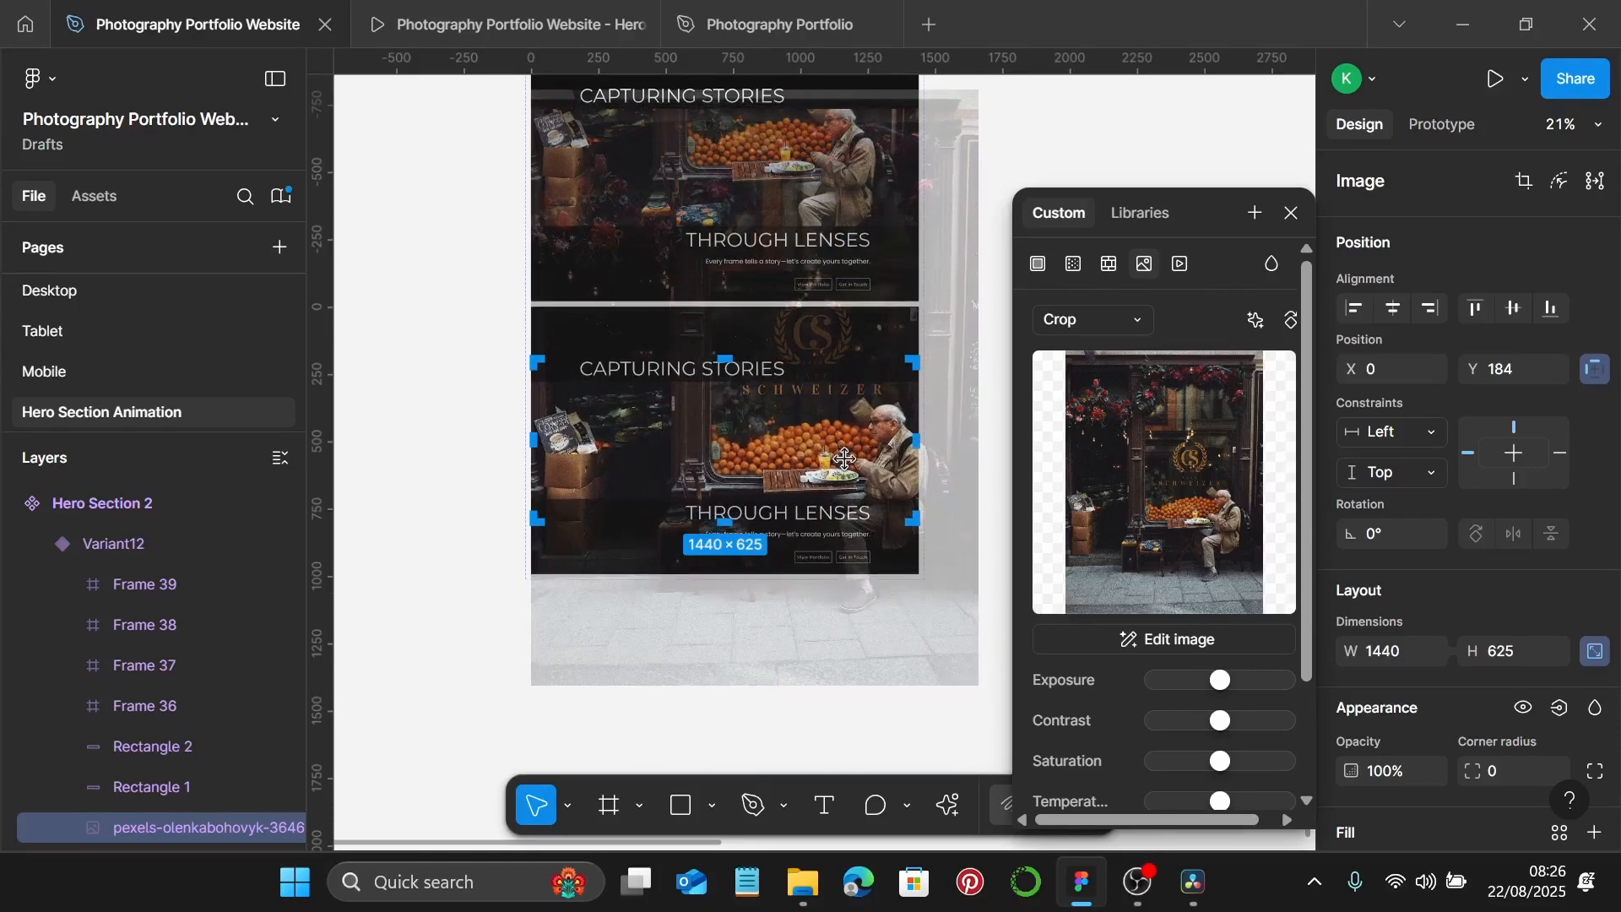
Shift the enlarged orange-stall photo slightly upward within the twelfth variant's crop area and finish cropping.
{"action": "left_click_drag", "start_coordinate": [846, 457], "coordinate": [848, 447]}
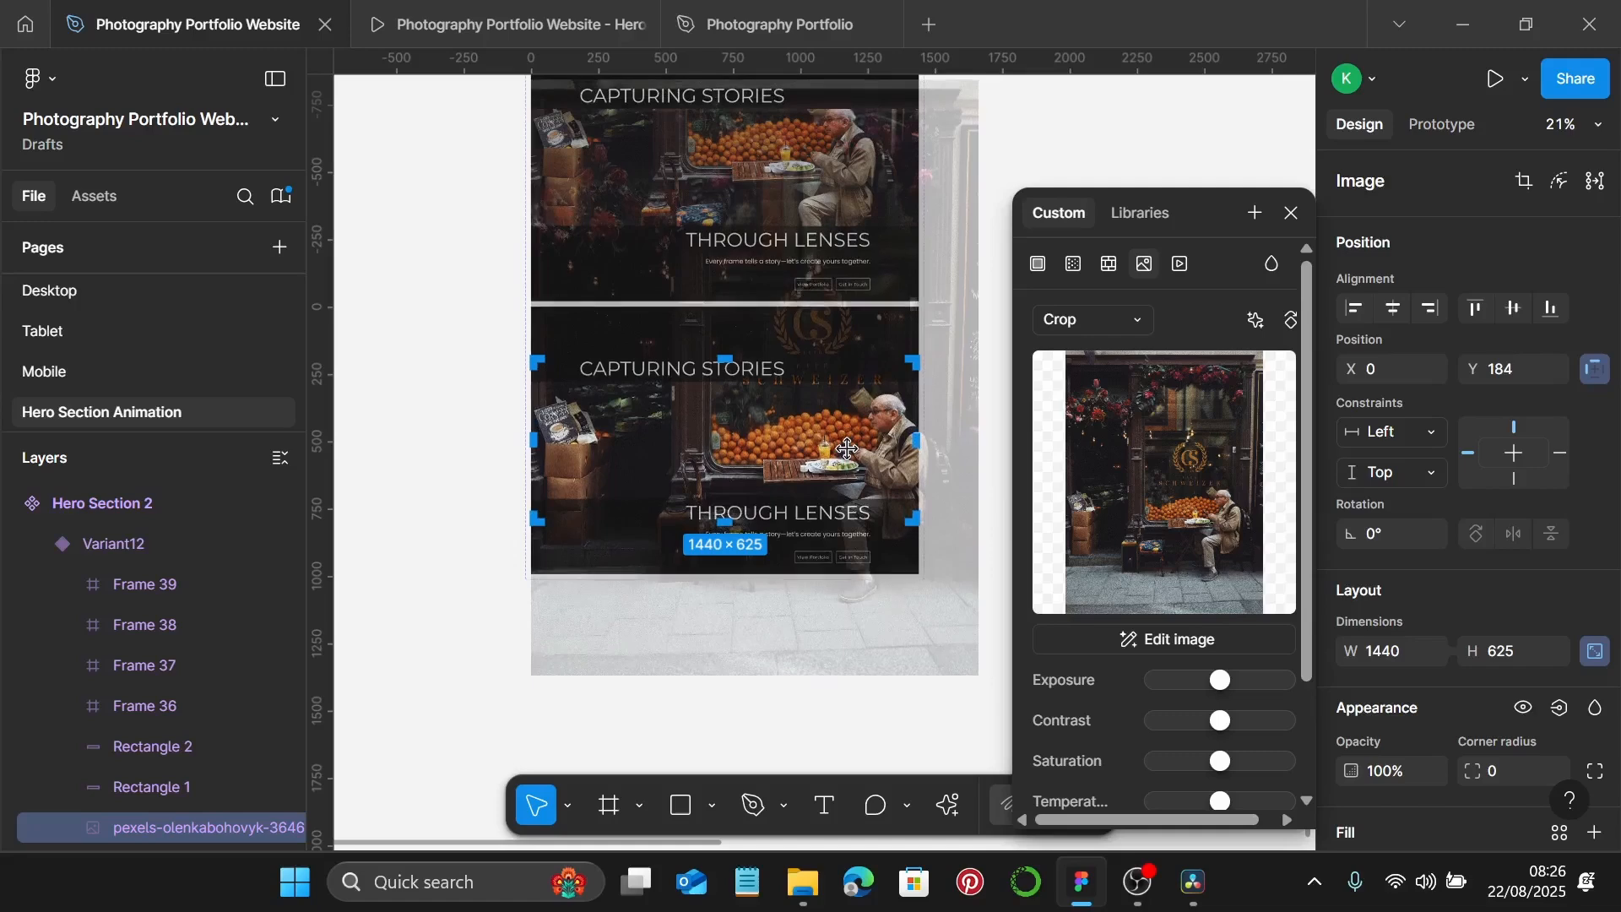
{"action": "key", "text": "Escape"}
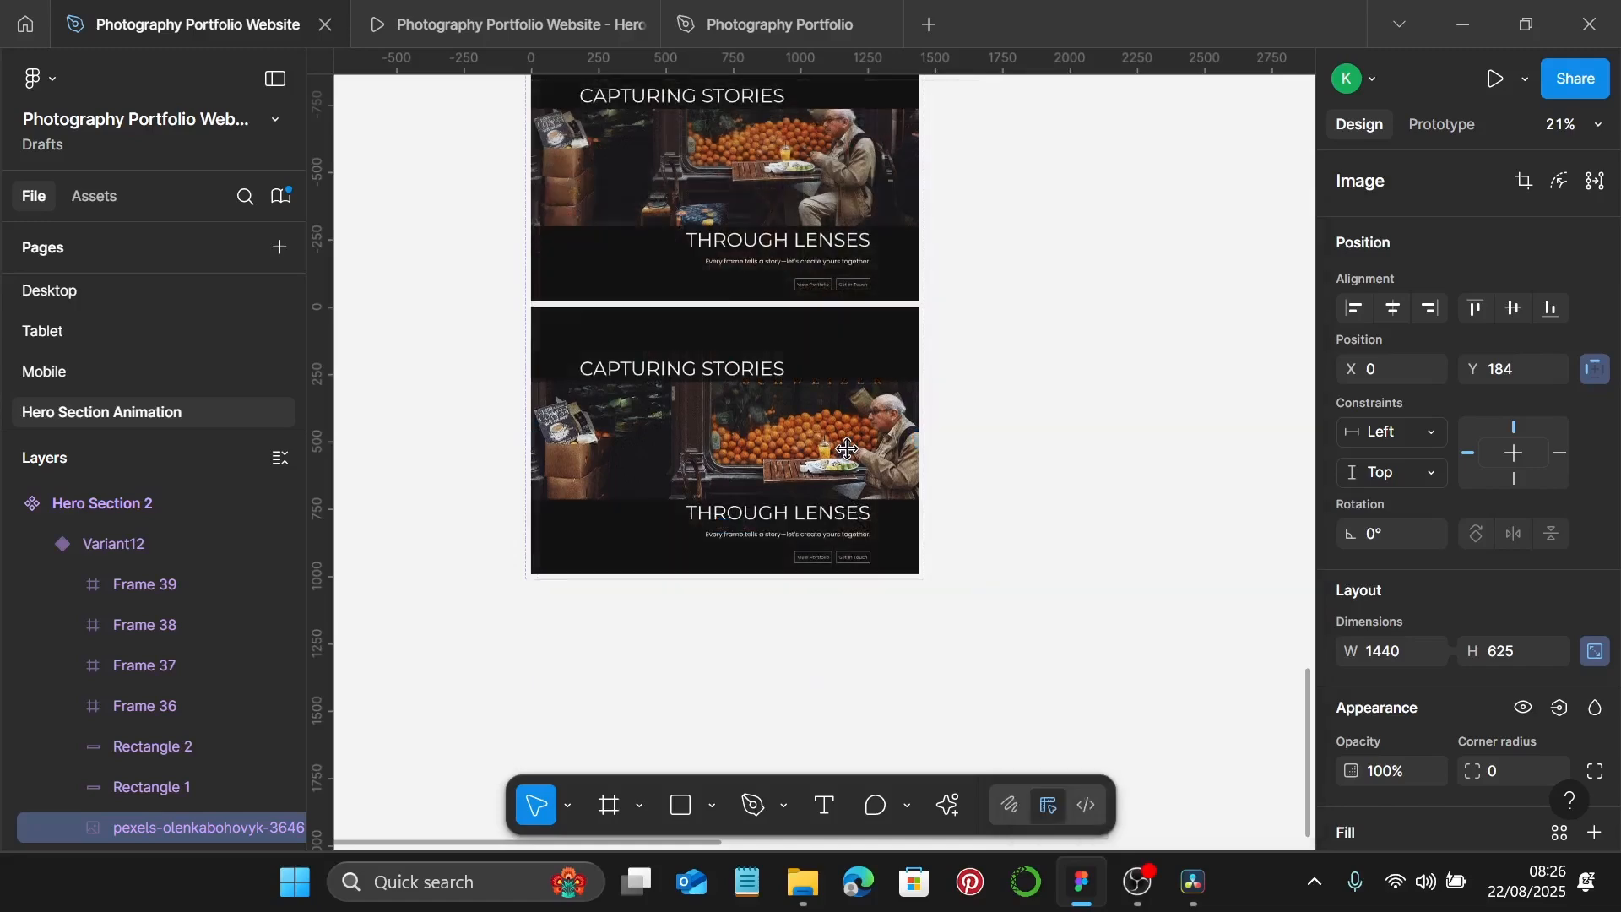
{"action": "scroll", "coordinate": [844, 444], "scroll_direction": "down", "scroll_amount": 4}
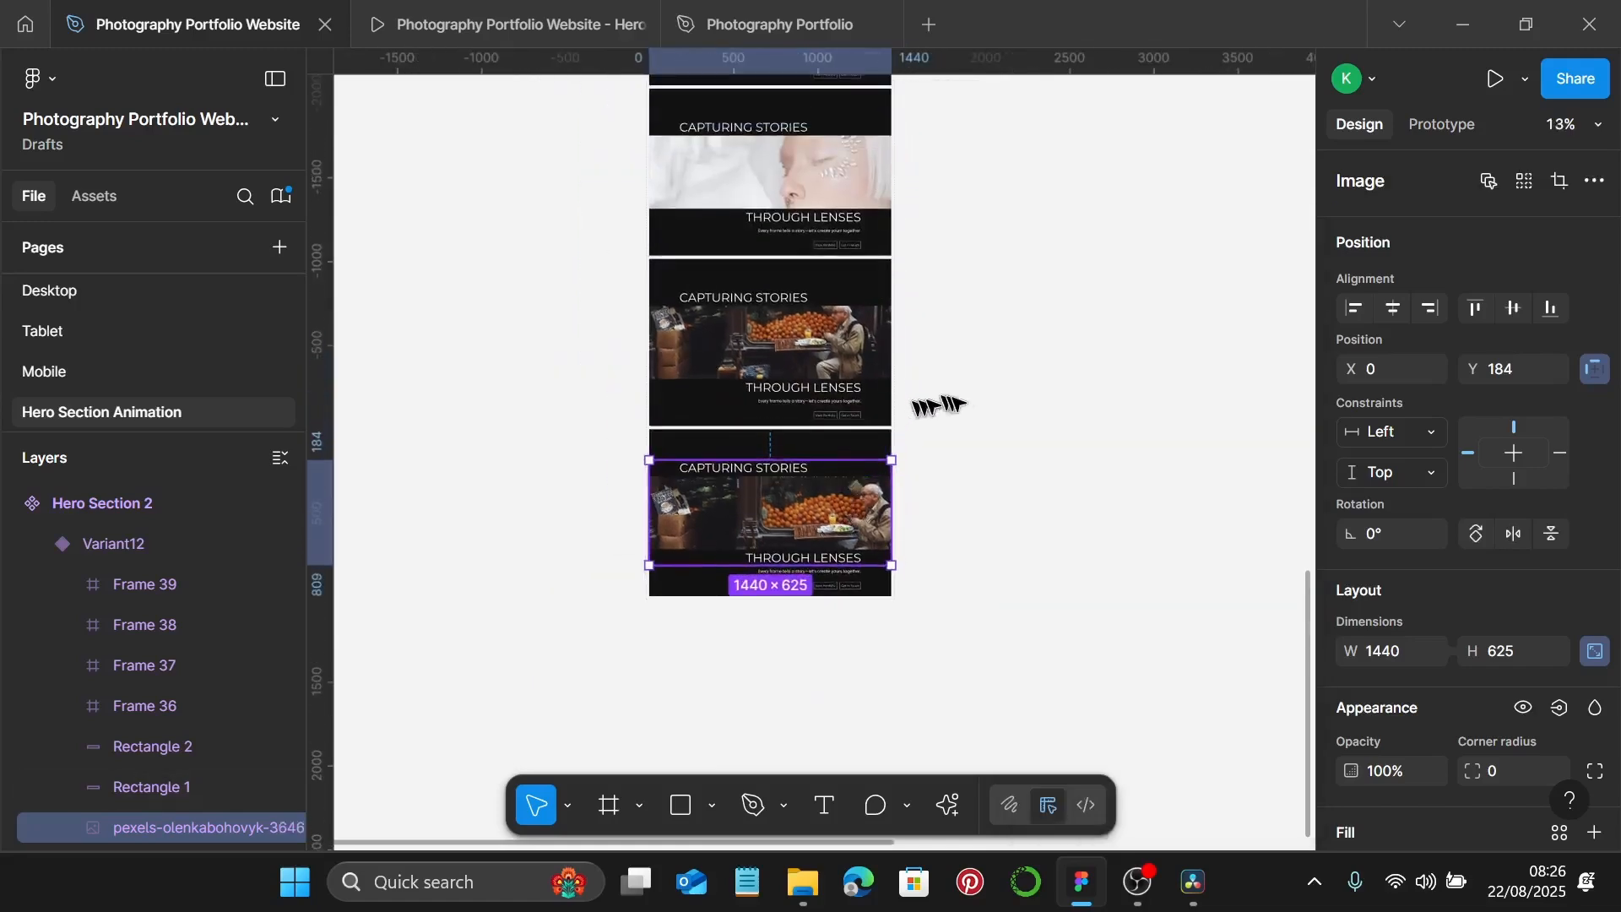
{"action": "left_click", "coordinate": [963, 403]}
Review the Hero Section 2 variants one after another, comparing the normal and enlarged crop of each photo.
{"action": "scroll", "coordinate": [963, 403], "scroll_direction": "up", "scroll_amount": 10}
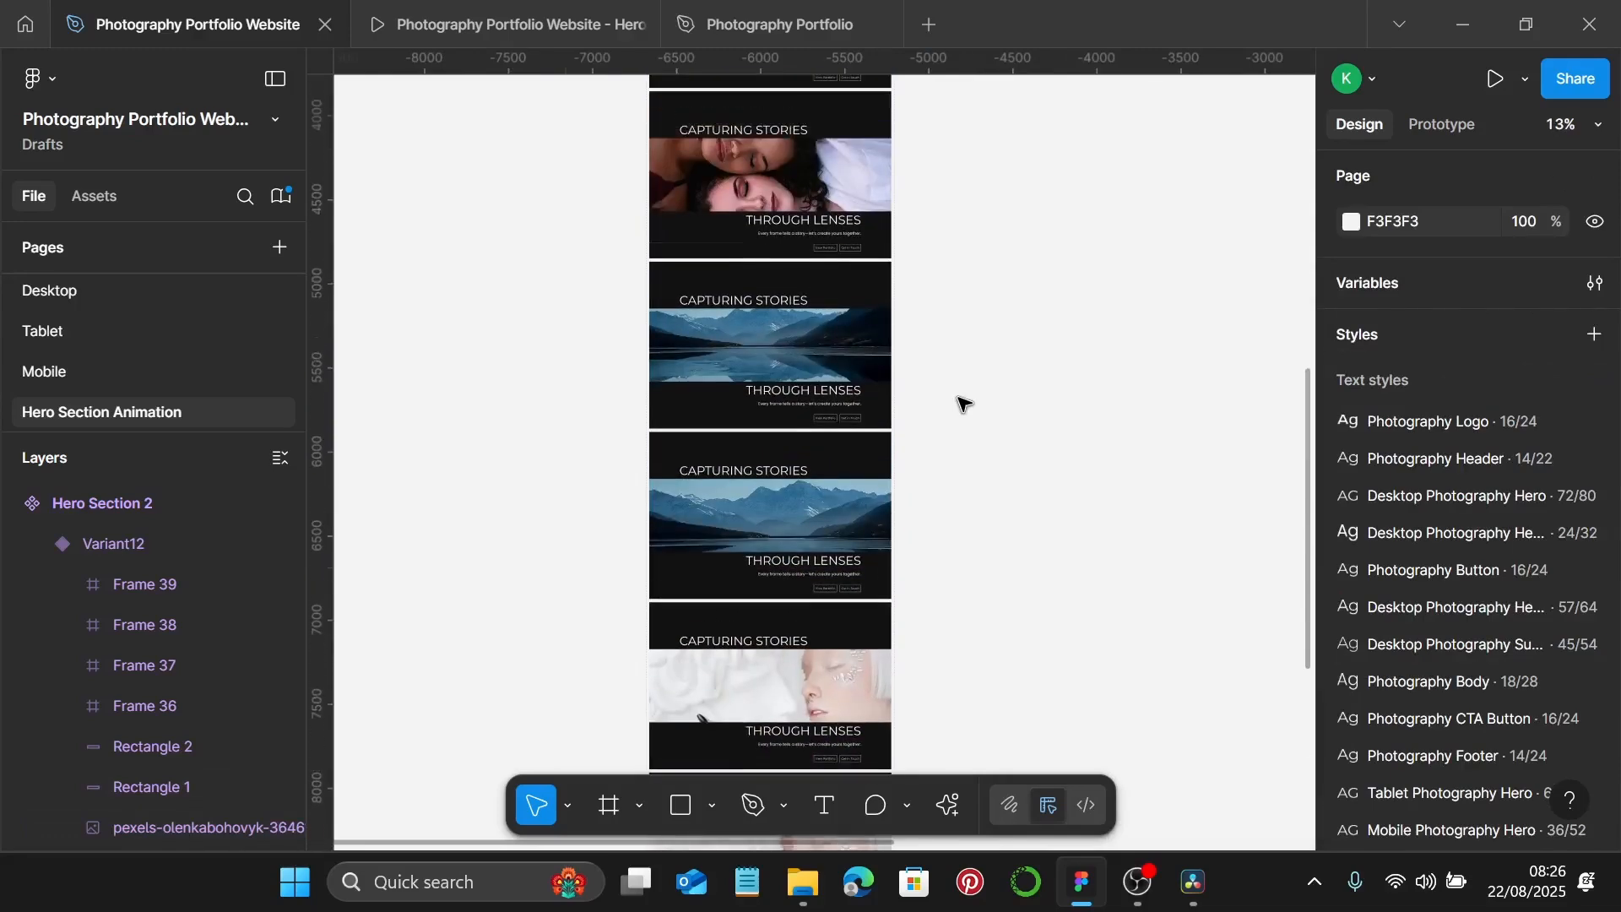
{"action": "scroll", "coordinate": [962, 402], "scroll_direction": "up", "scroll_amount": 6}
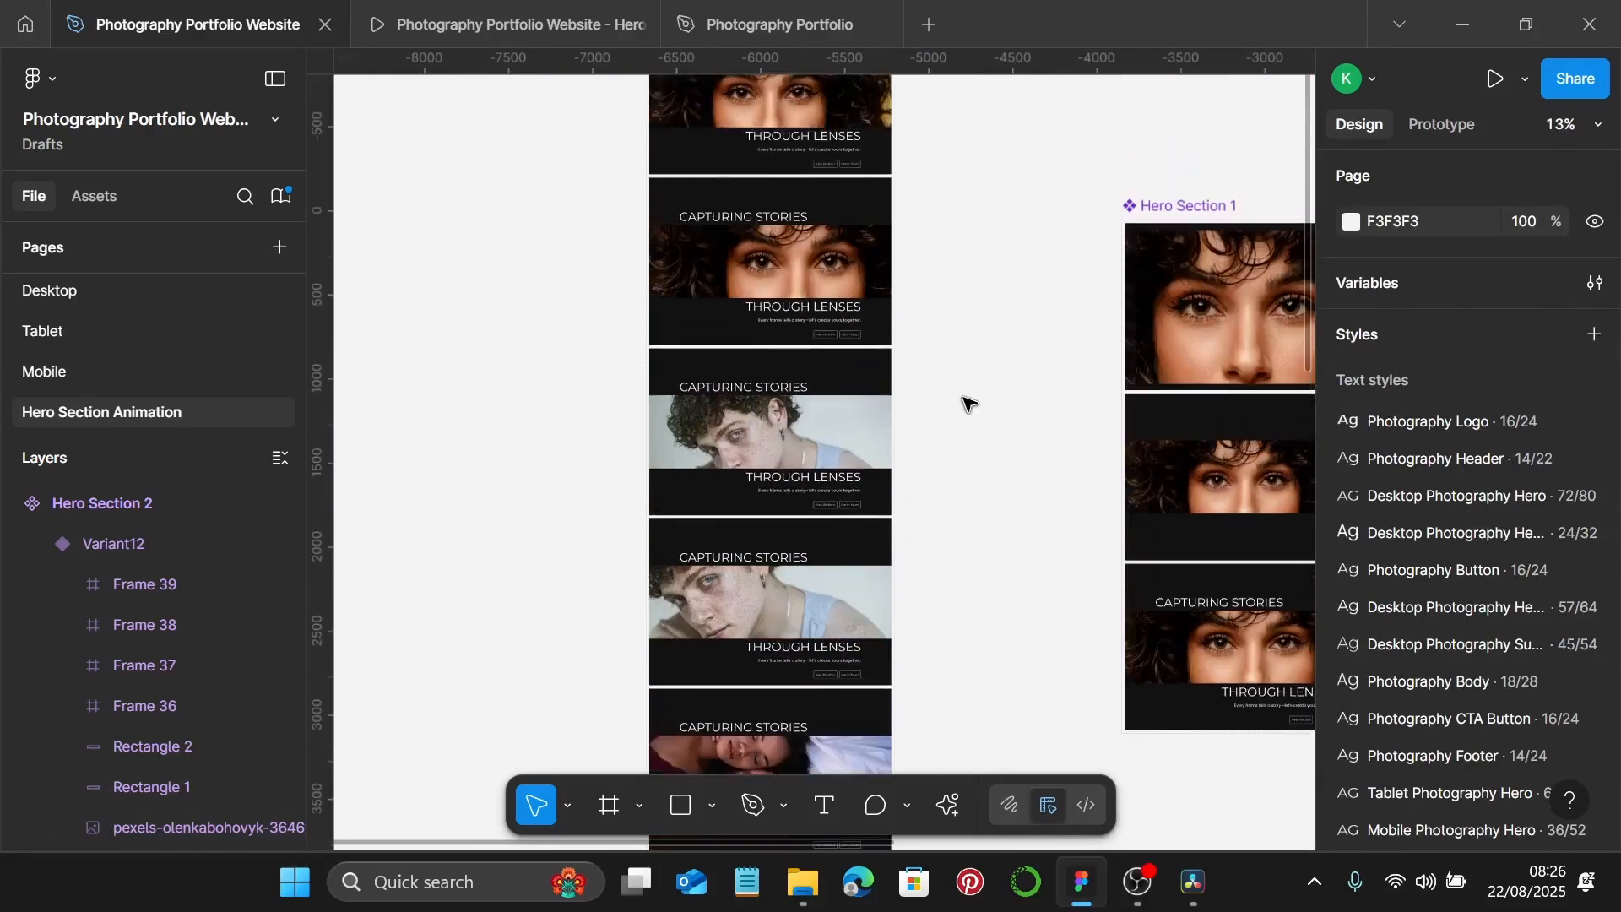
{"action": "scroll", "coordinate": [972, 381], "scroll_direction": "up", "scroll_amount": 1}
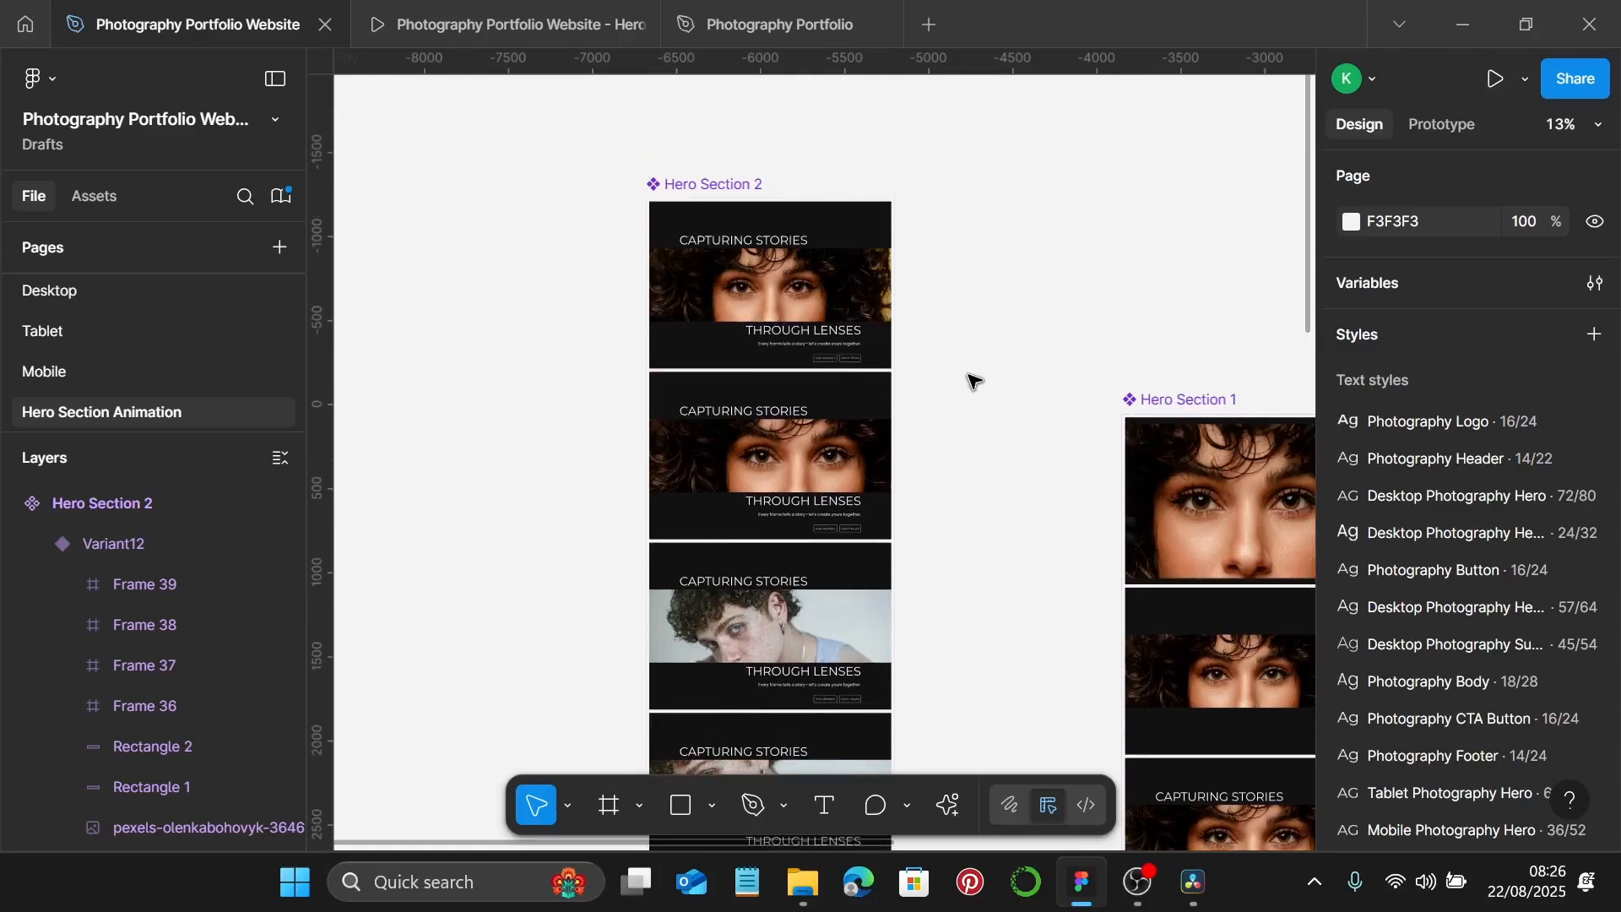
{"action": "scroll", "coordinate": [971, 382], "scroll_direction": "up", "scroll_amount": 1}
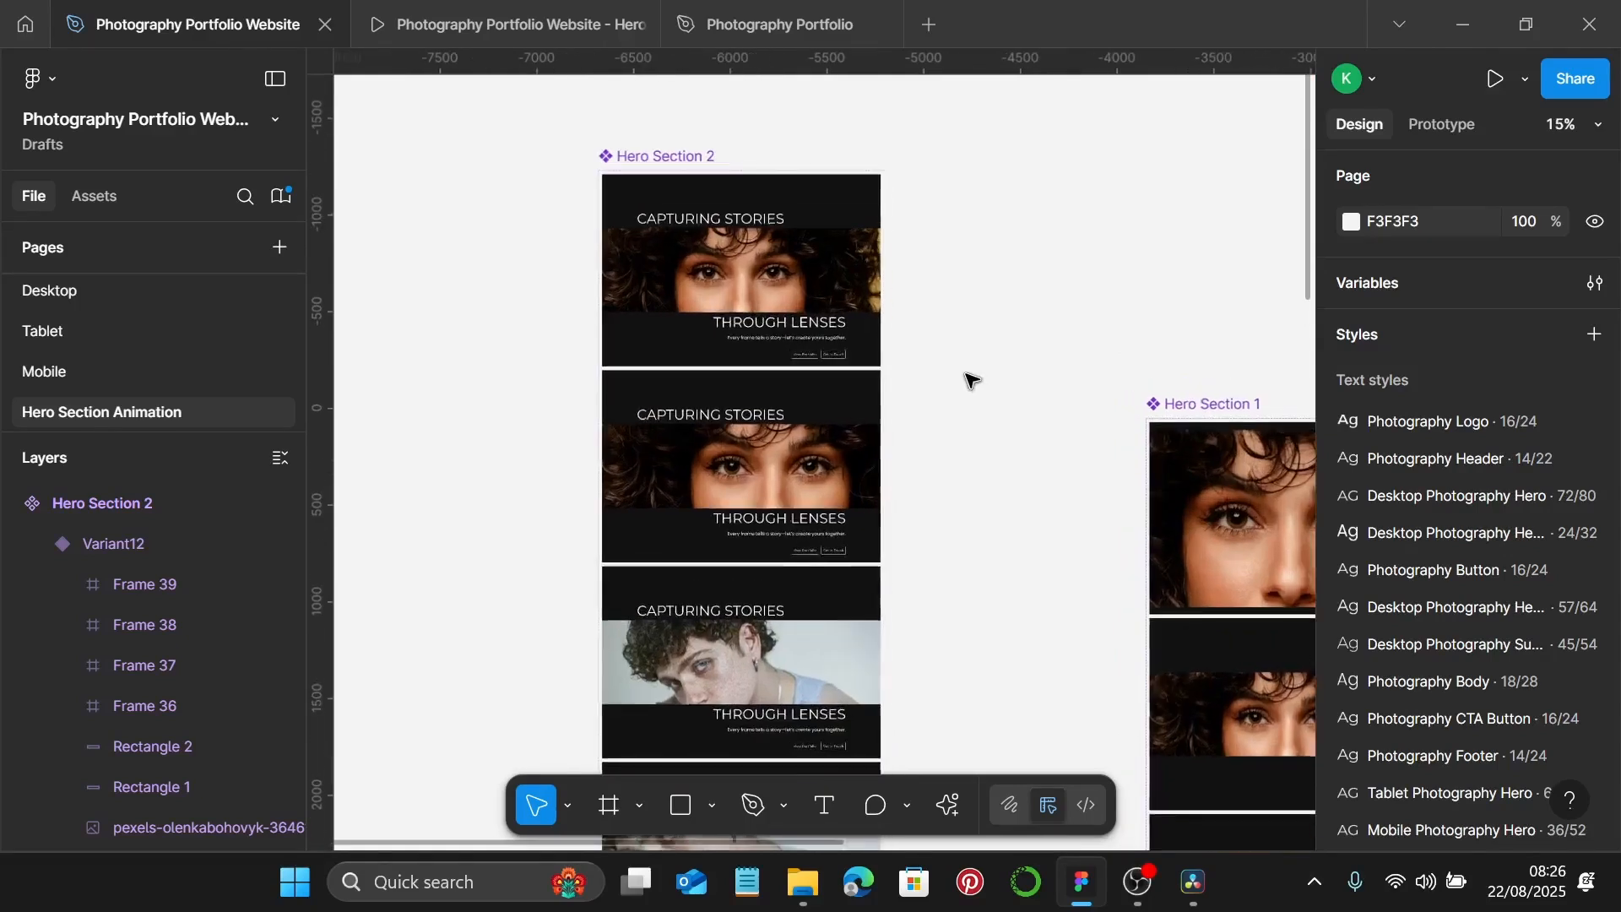
{"action": "left_click", "coordinate": [811, 305]}
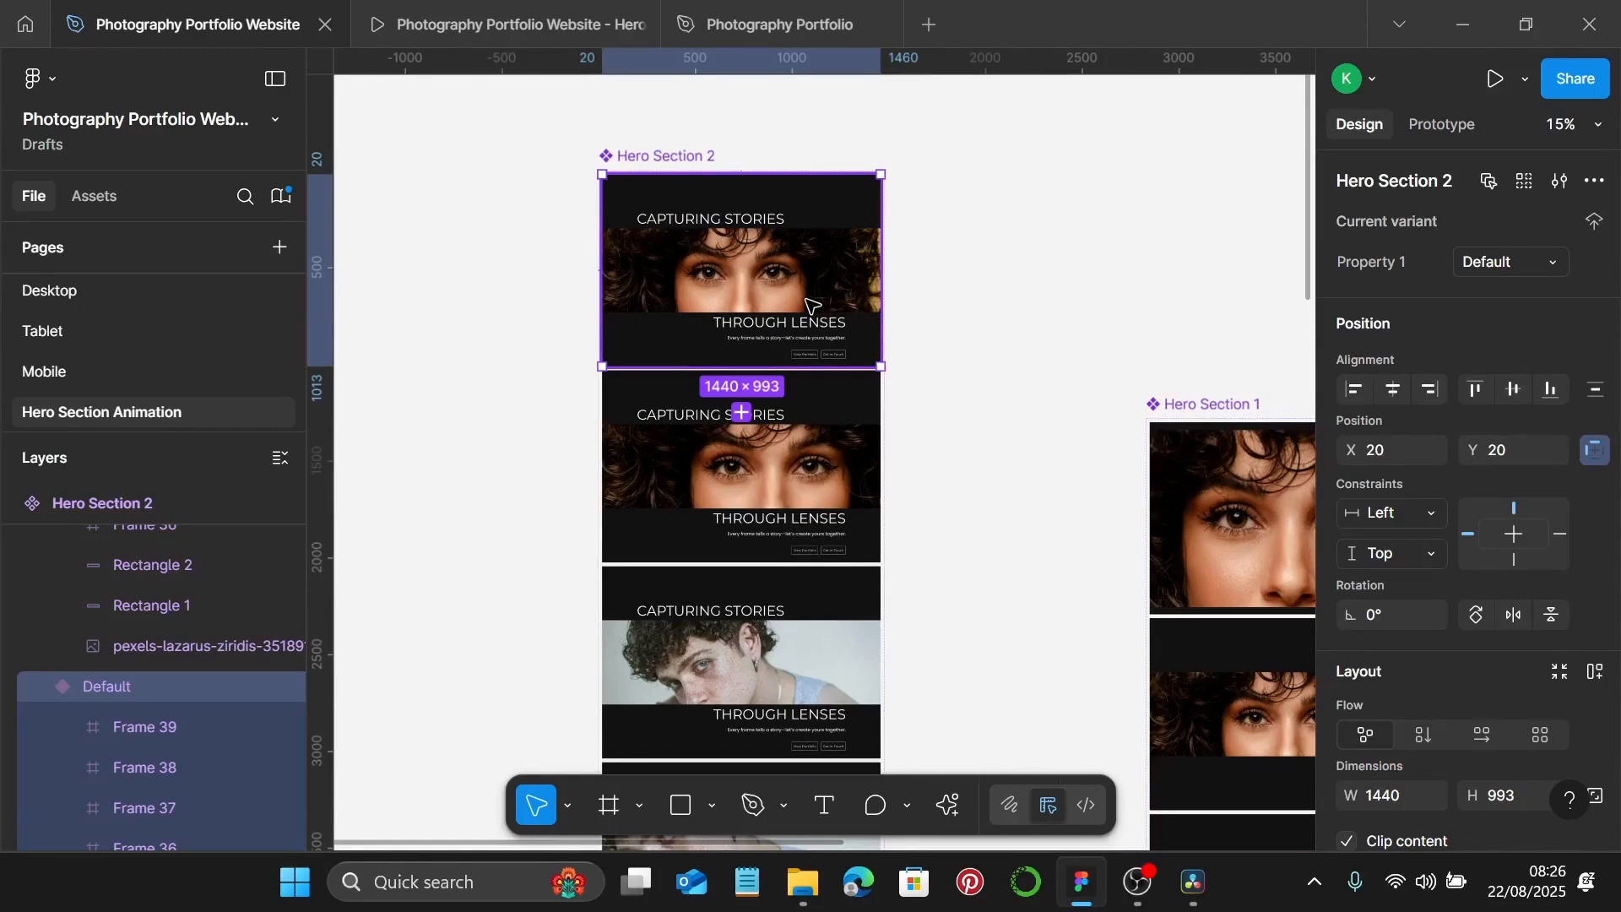
{"action": "left_click", "coordinate": [816, 427]}
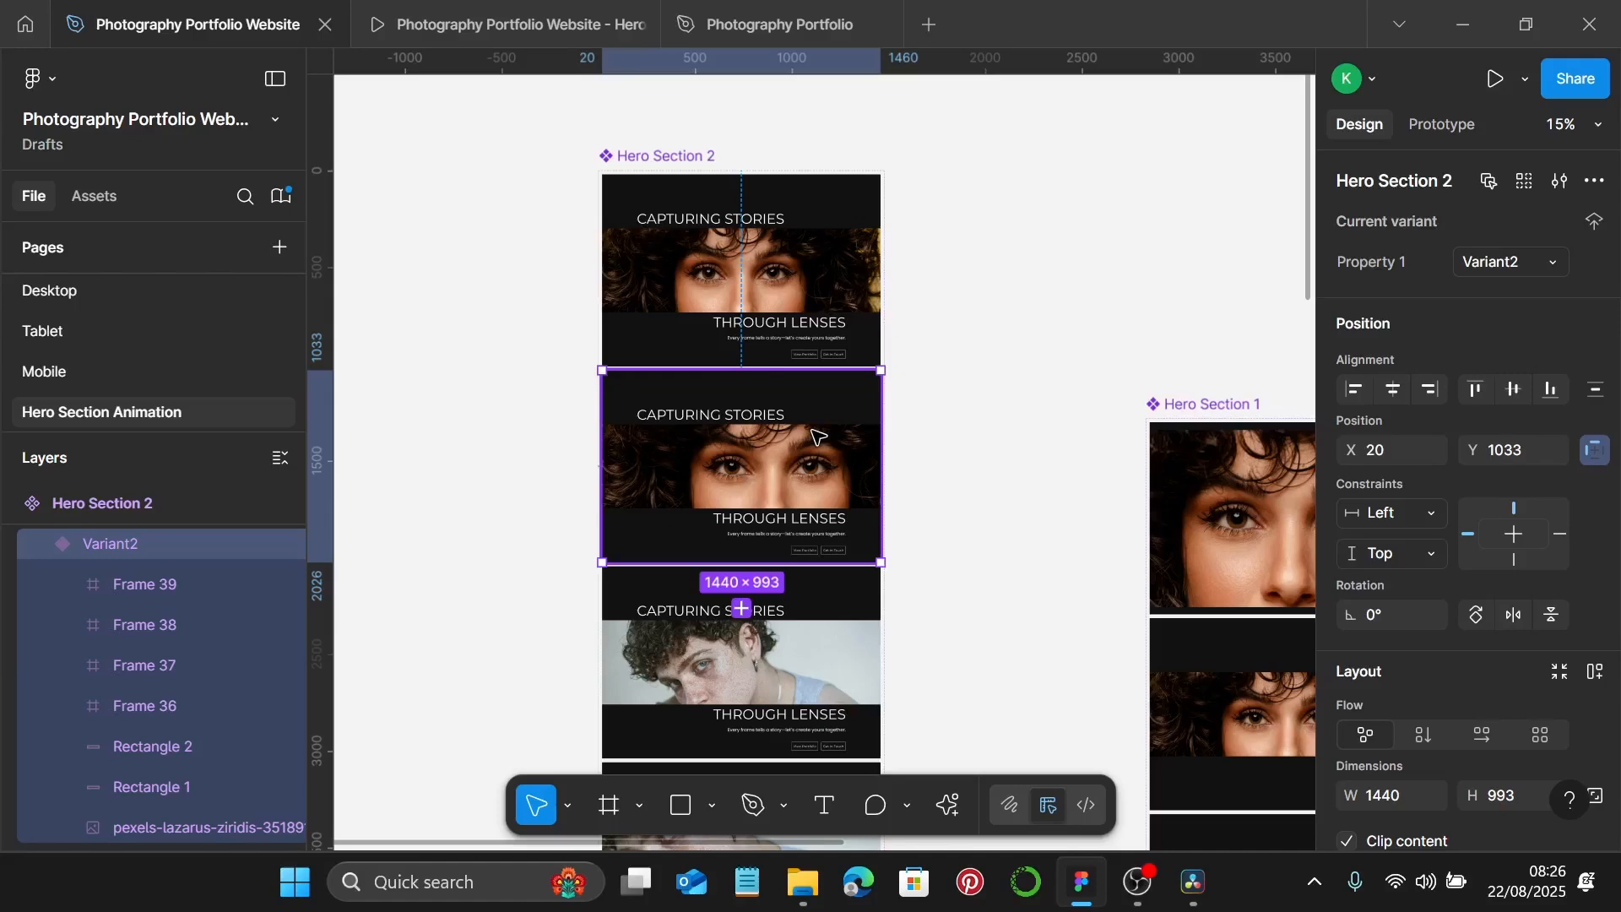
{"action": "scroll", "coordinate": [816, 435], "scroll_direction": "down", "scroll_amount": 1}
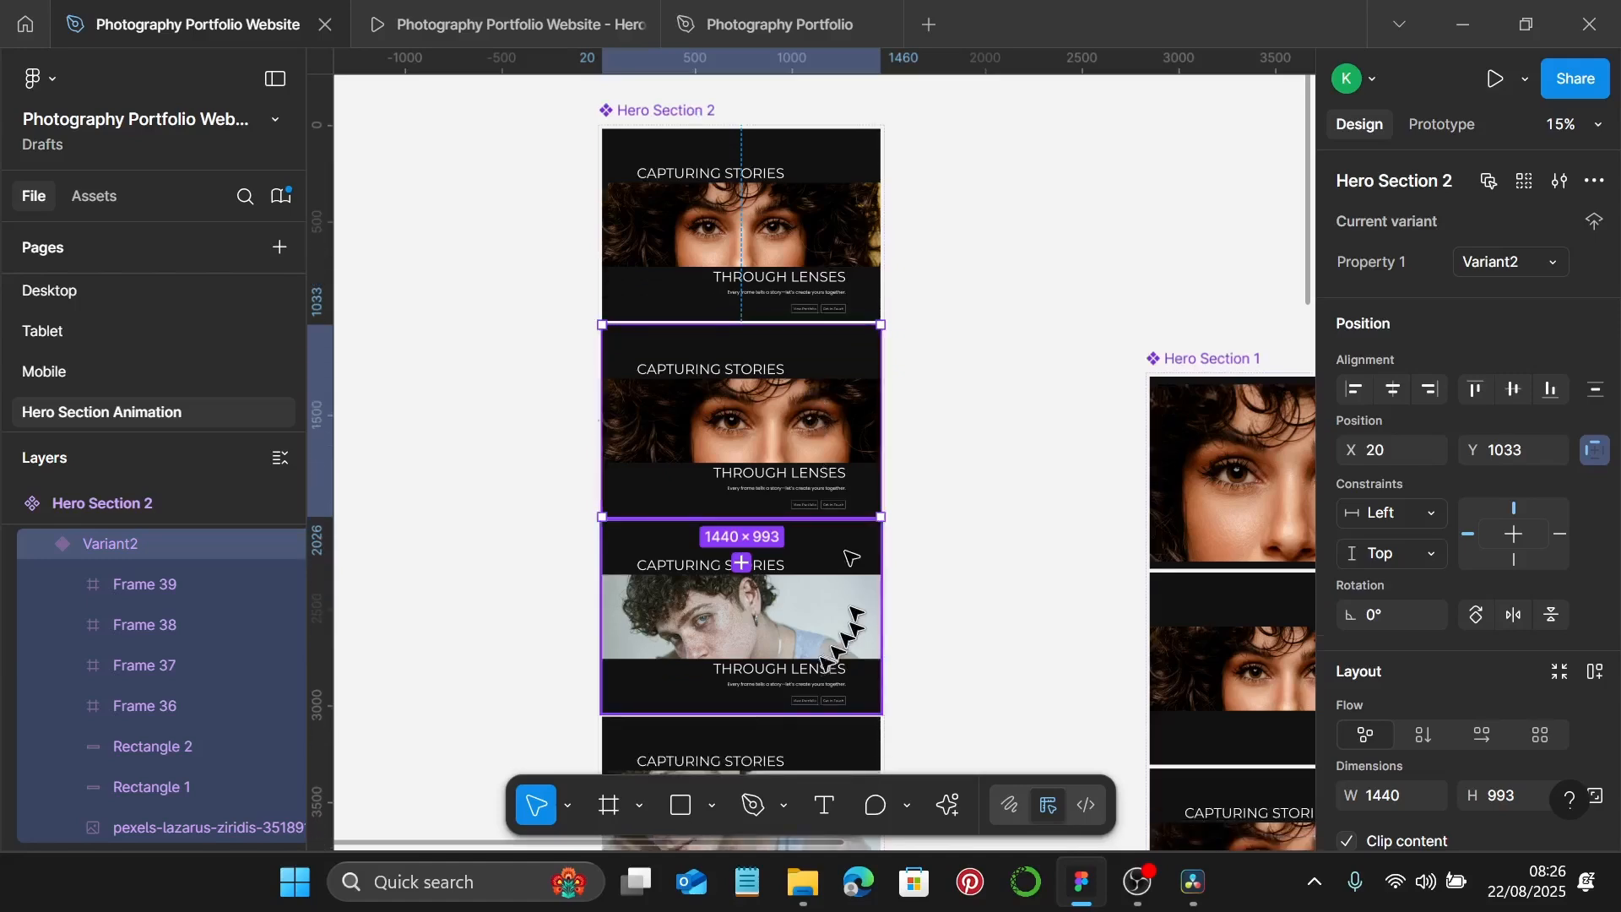
{"action": "left_click", "coordinate": [816, 667]}
{"action": "scroll", "coordinate": [816, 667], "scroll_direction": "down", "scroll_amount": 5}
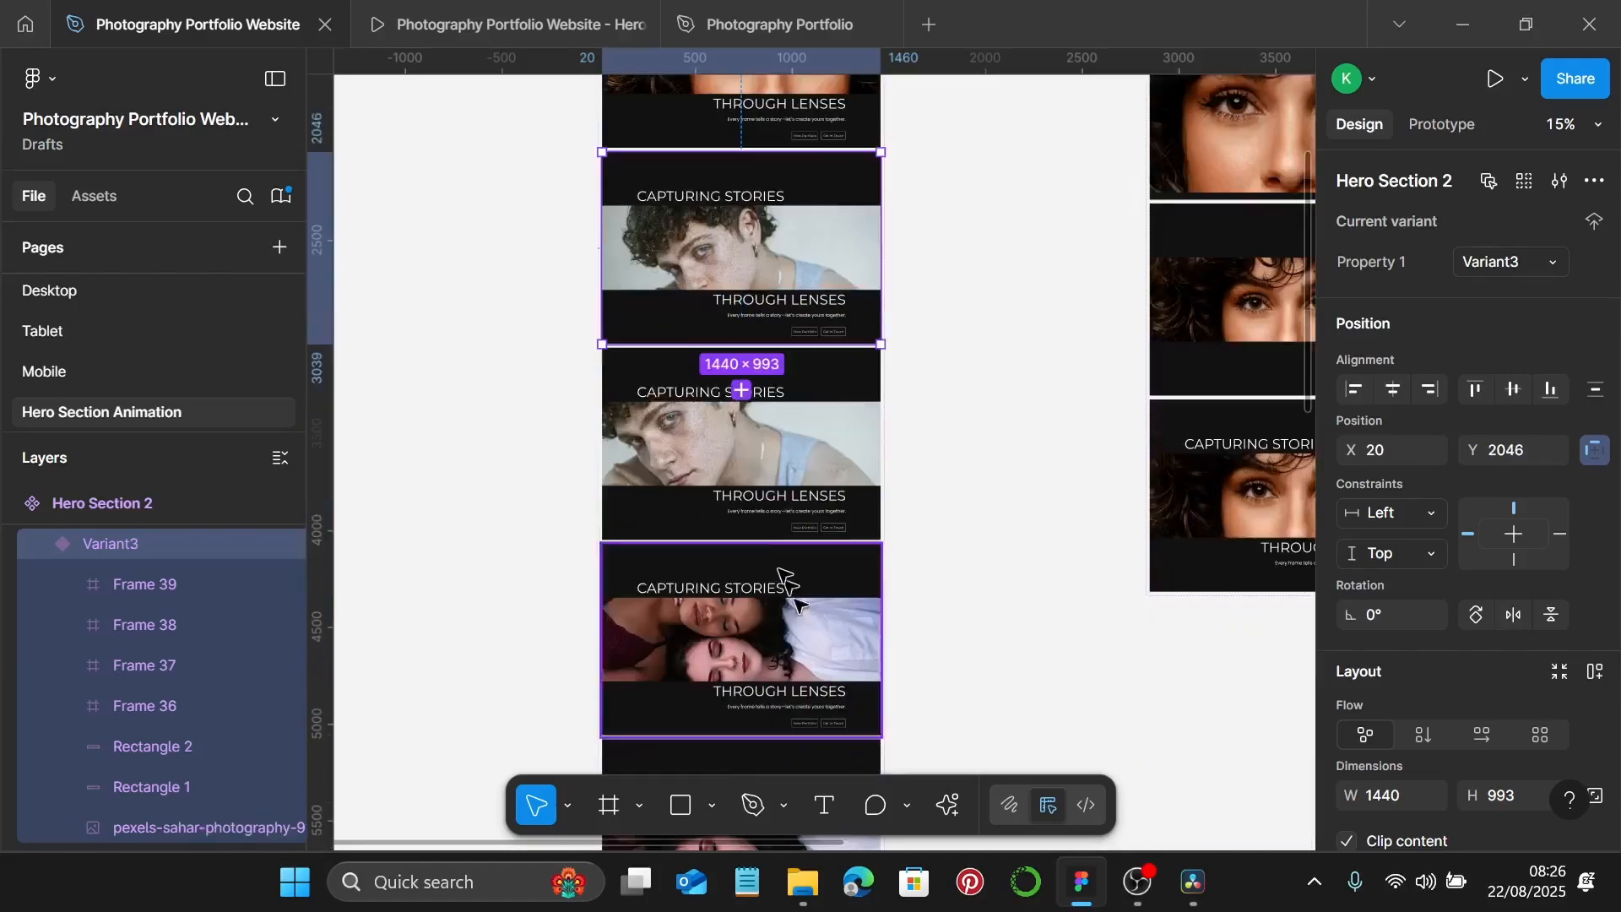
{"action": "left_click", "coordinate": [749, 463]}
{"action": "scroll", "coordinate": [748, 463], "scroll_direction": "down", "scroll_amount": 2}
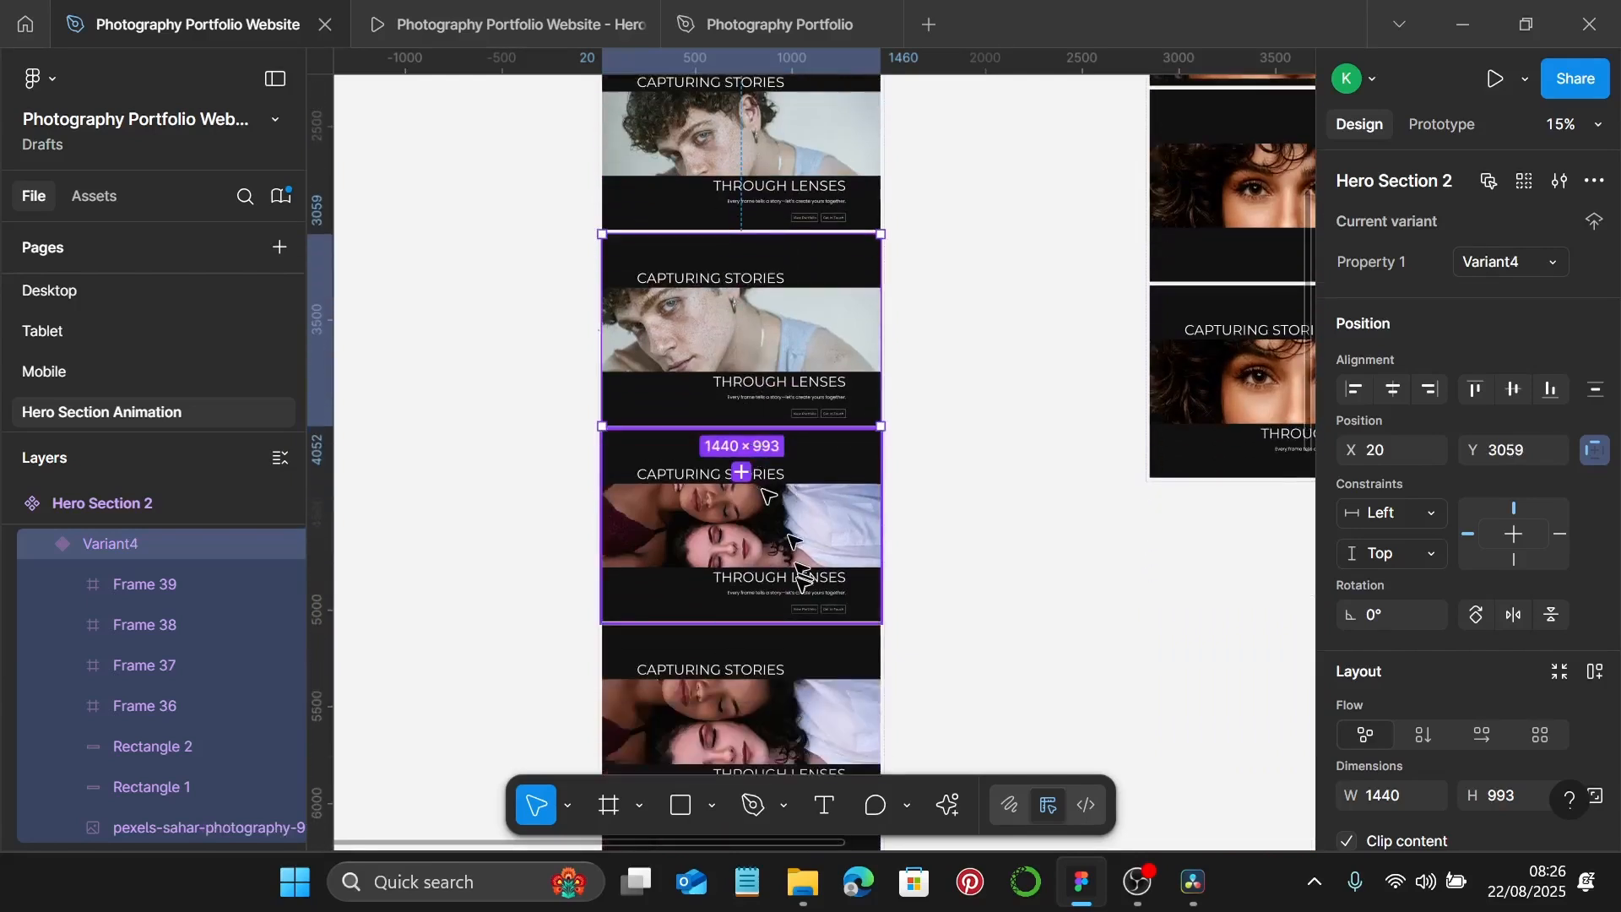
{"action": "left_click", "coordinate": [796, 579]}
{"action": "scroll", "coordinate": [796, 579], "scroll_direction": "down", "scroll_amount": 2}
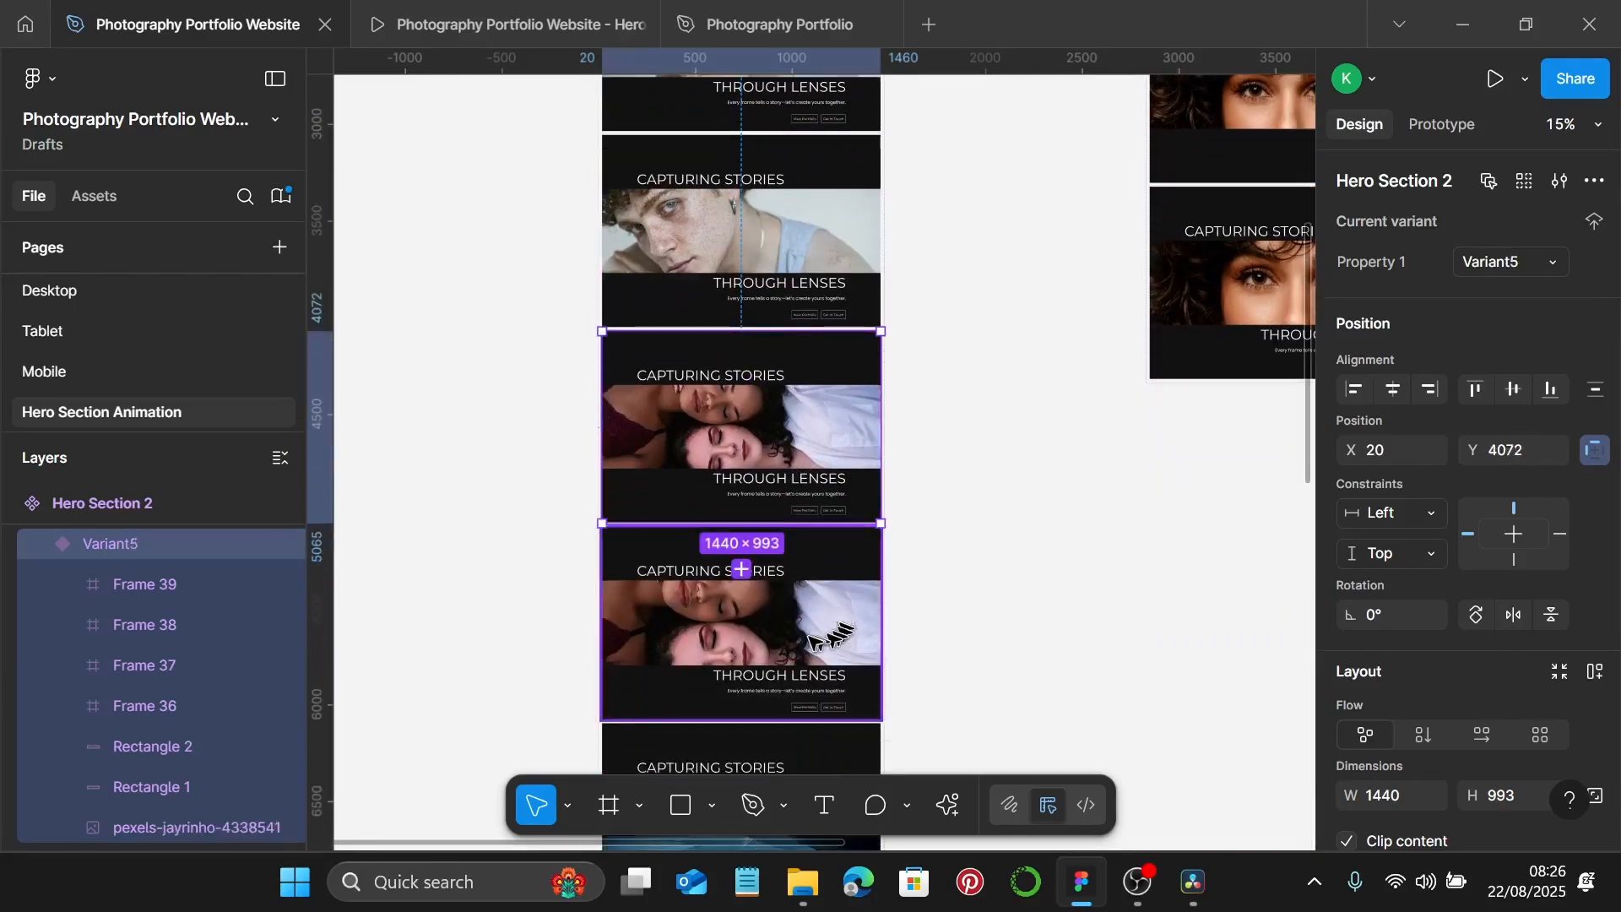
{"action": "left_click", "coordinate": [809, 639]}
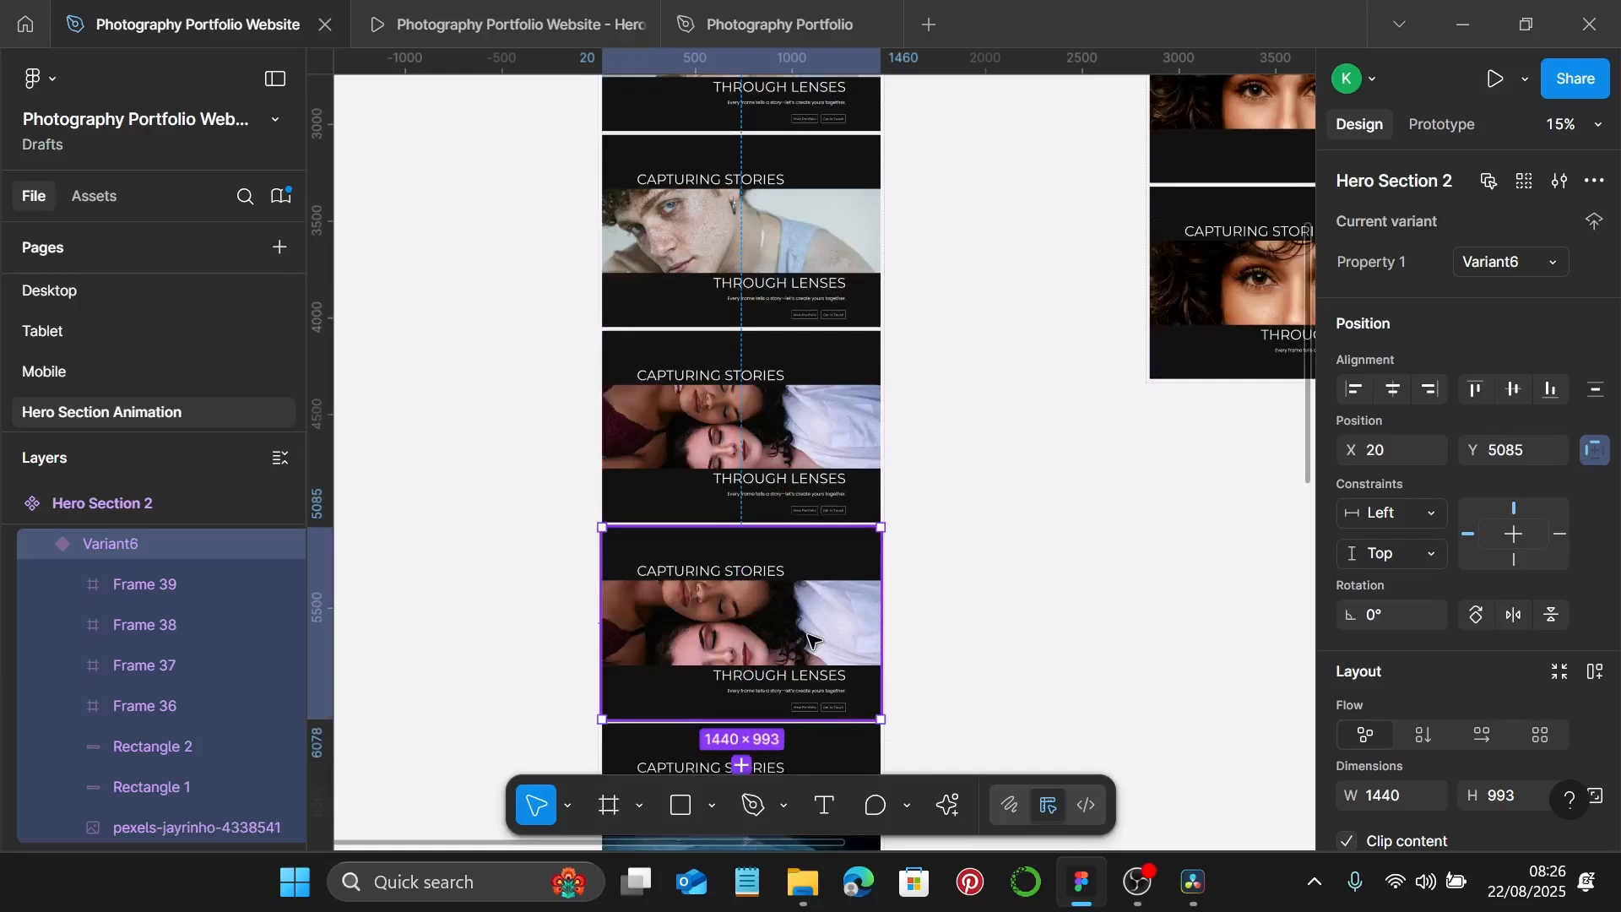
{"action": "scroll", "coordinate": [809, 639], "scroll_direction": "down", "scroll_amount": 3}
{"action": "left_click", "coordinate": [804, 640]}
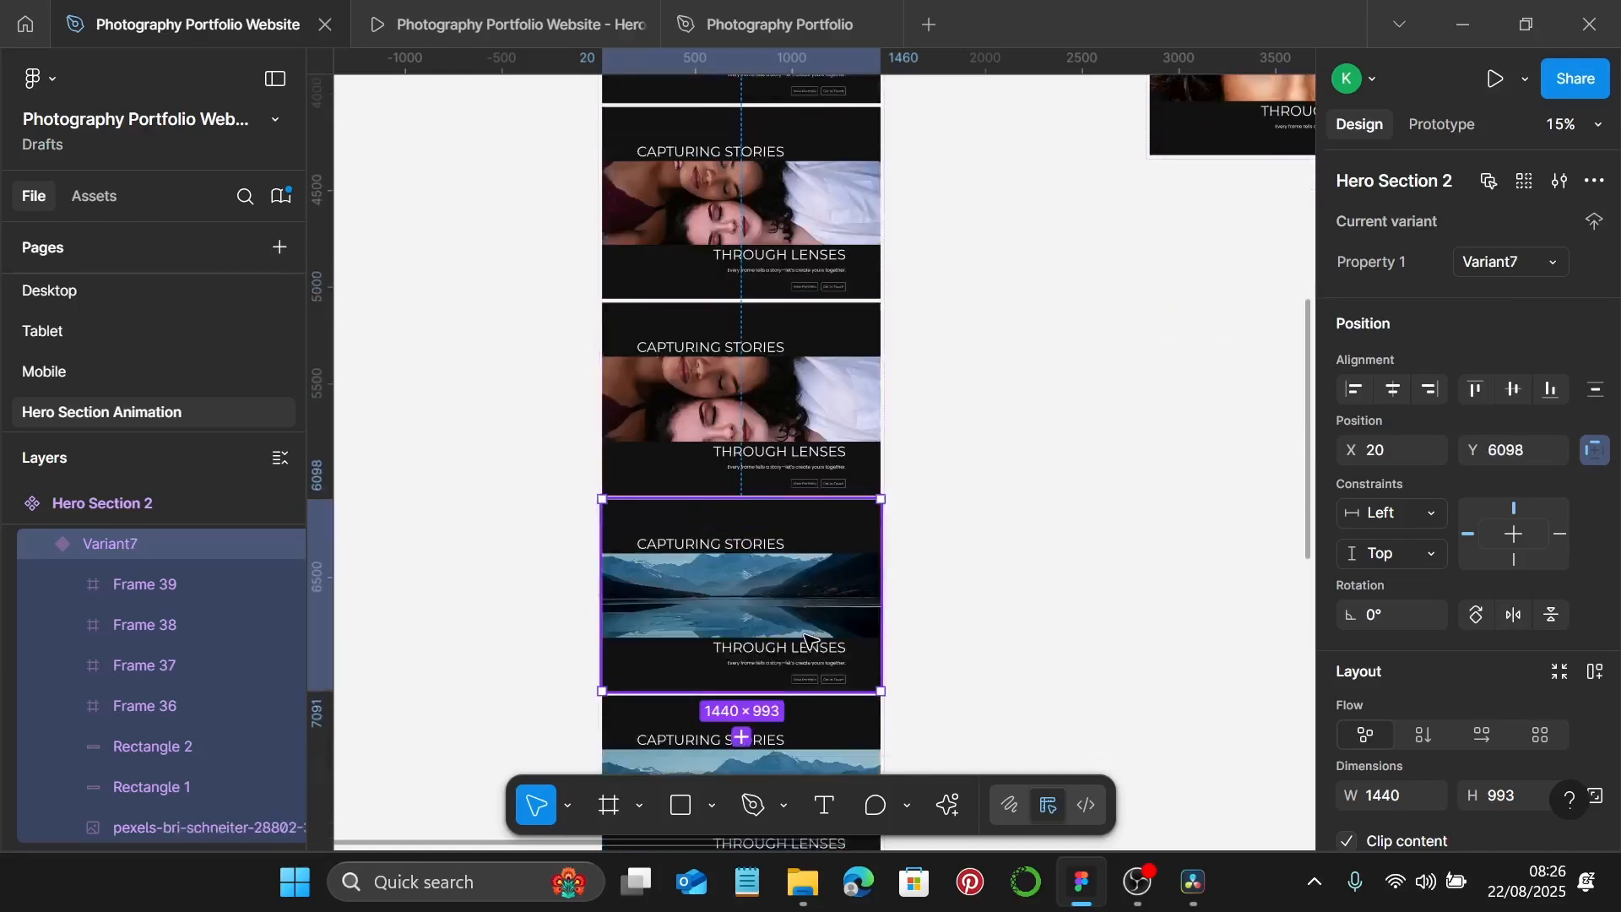
{"action": "scroll", "coordinate": [806, 635], "scroll_direction": "down", "scroll_amount": 2}
{"action": "scroll", "coordinate": [797, 547], "scroll_direction": "down", "scroll_amount": 4}
{"action": "left_click", "coordinate": [748, 464]}
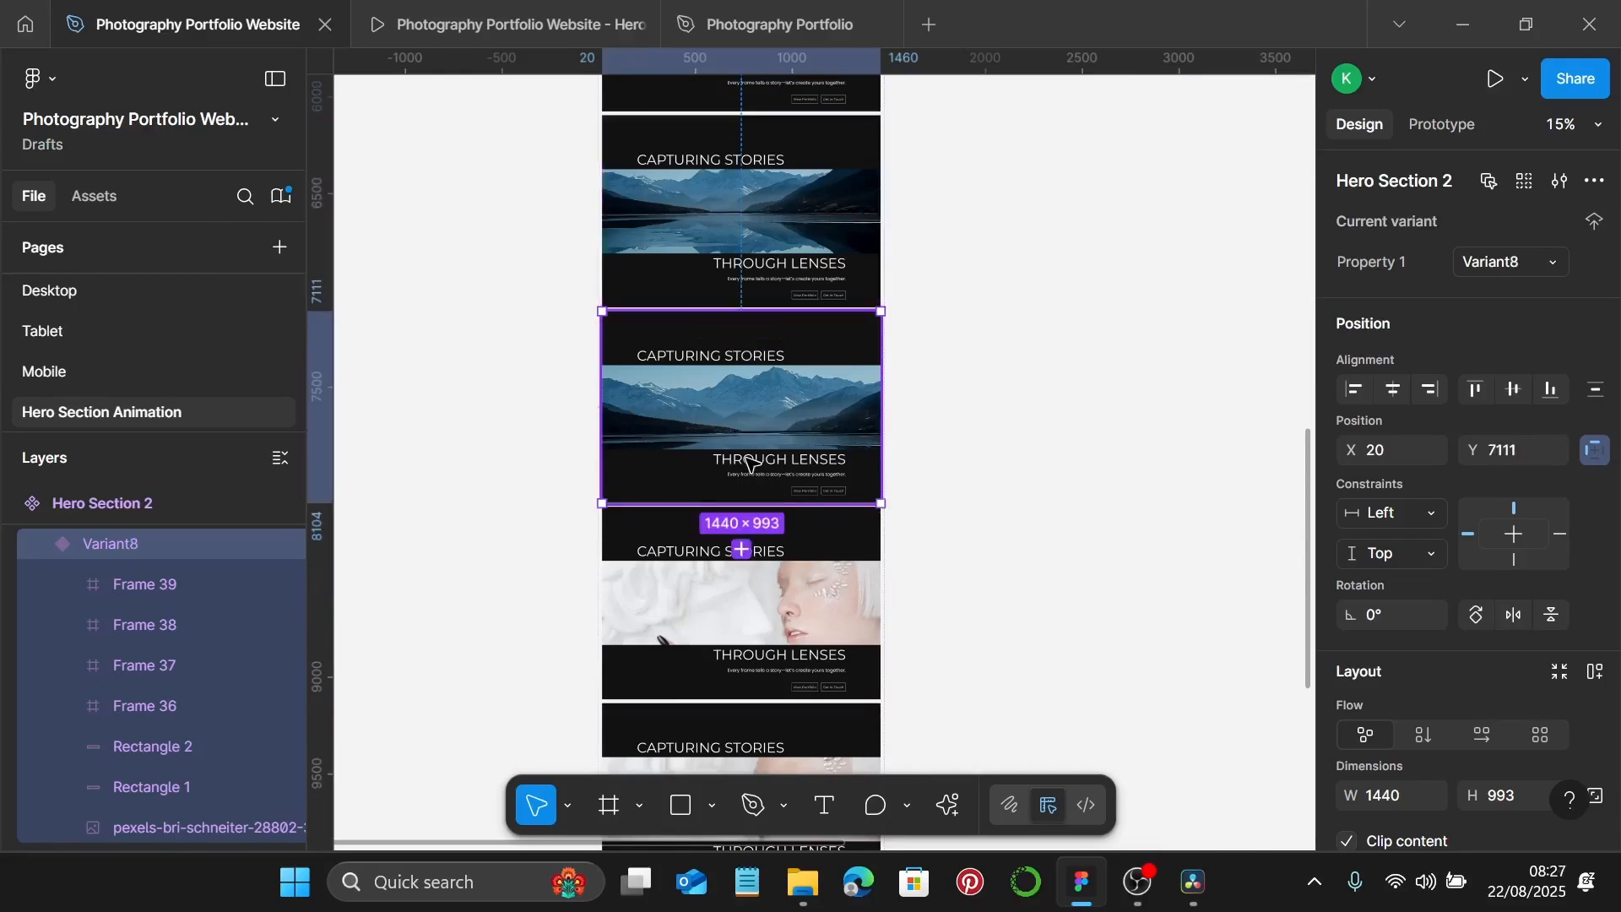
{"action": "scroll", "coordinate": [748, 460], "scroll_direction": "down", "scroll_amount": 4}
{"action": "left_click", "coordinate": [805, 329]}
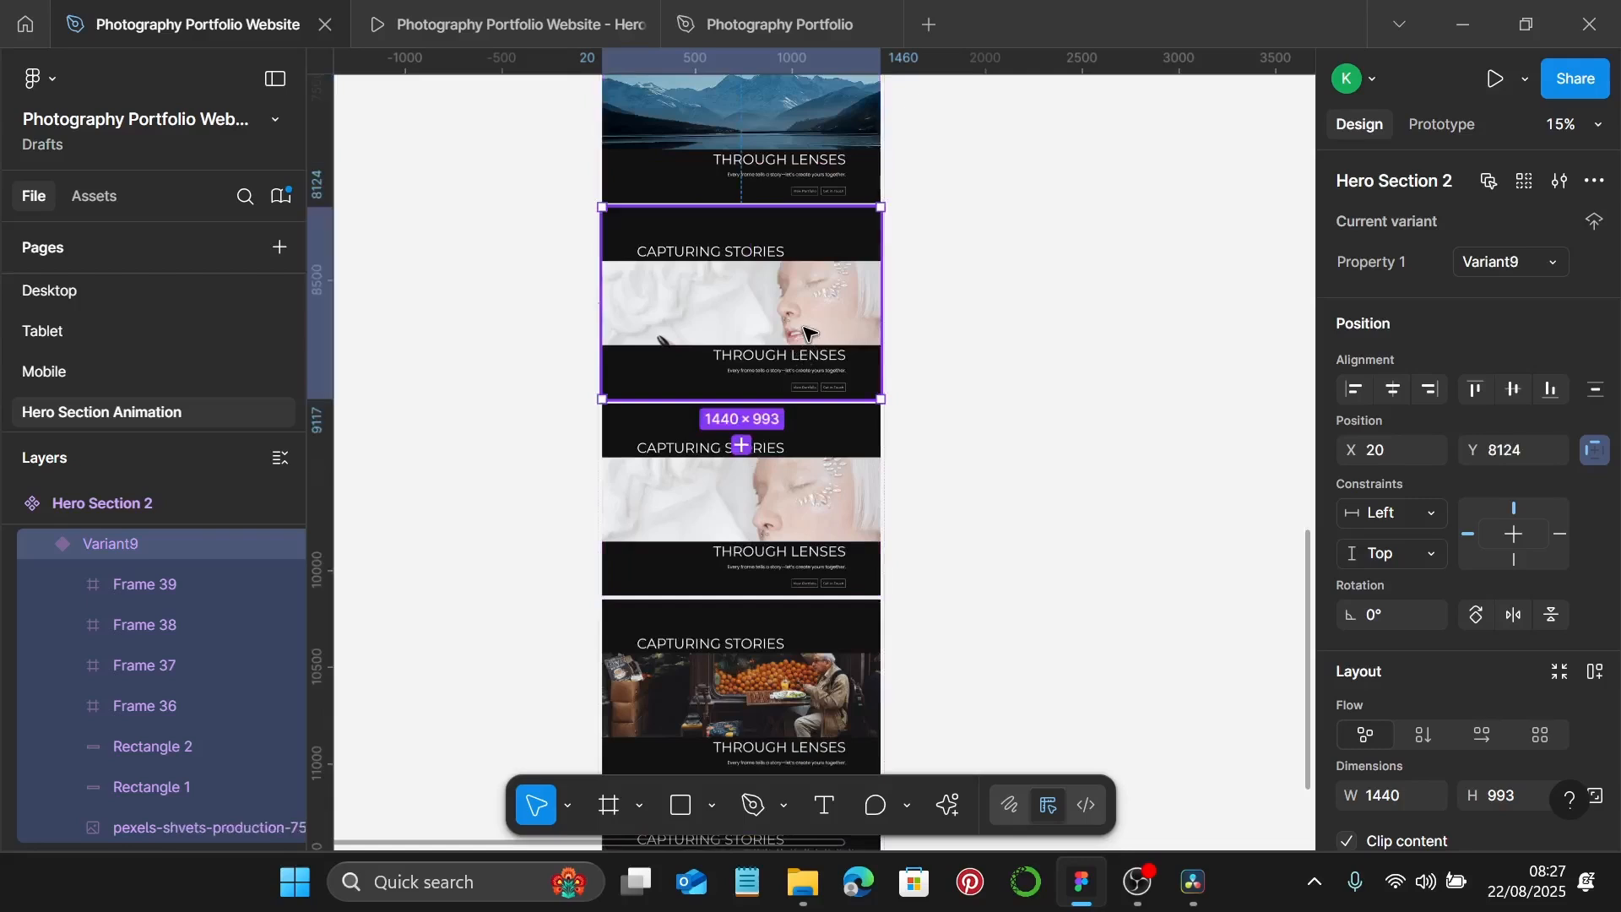
{"action": "left_click", "coordinate": [784, 439]}
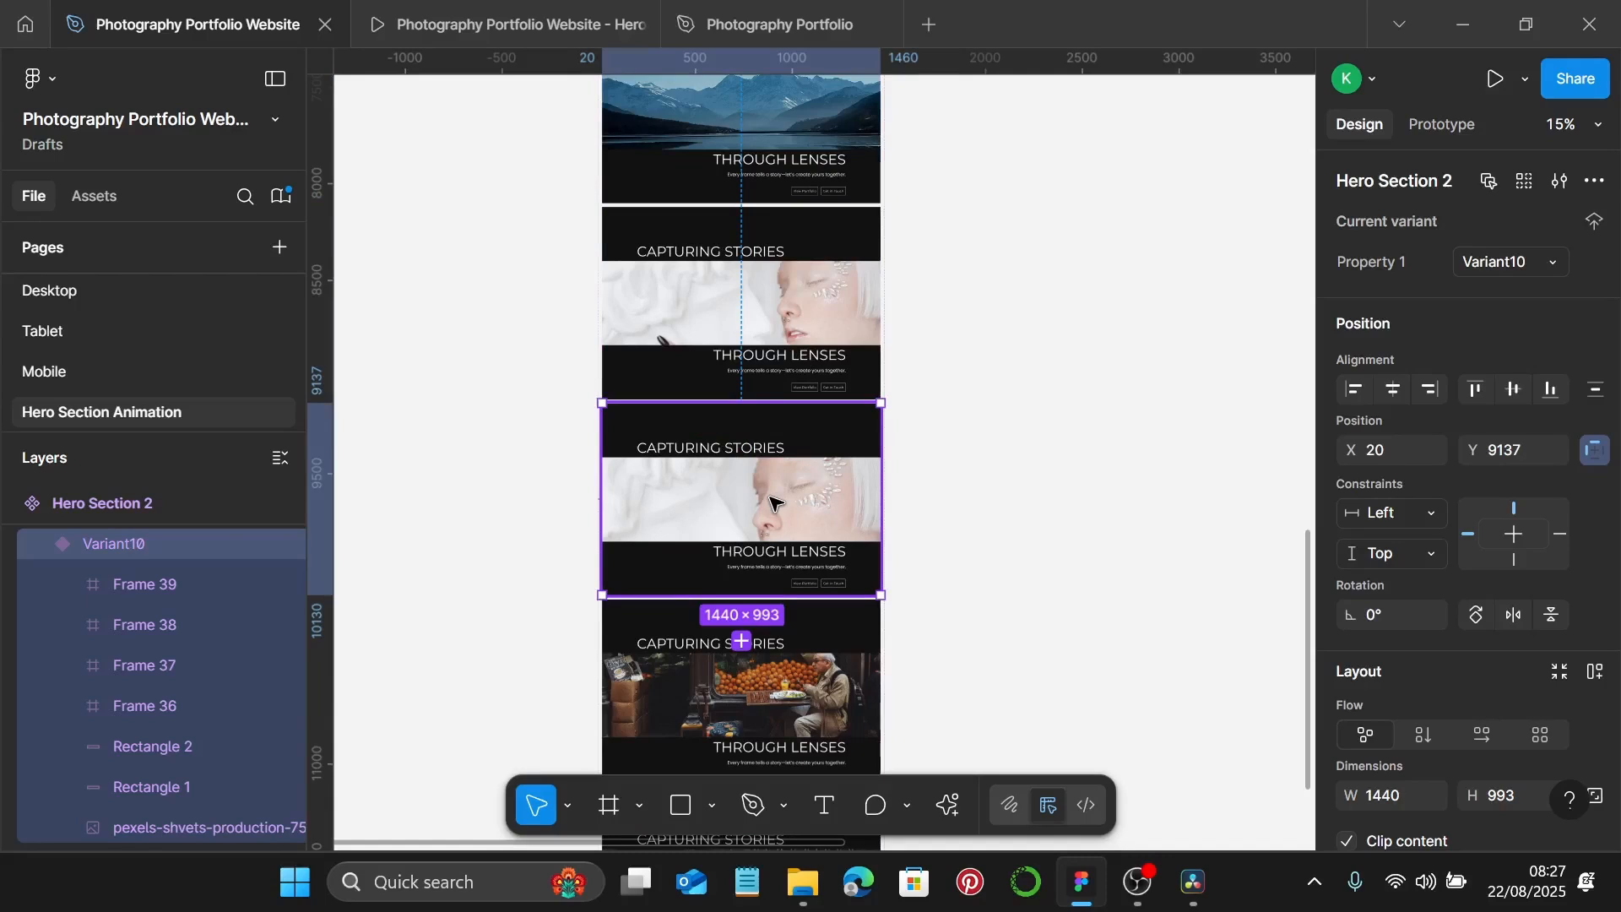
{"action": "scroll", "coordinate": [778, 497], "scroll_direction": "down", "scroll_amount": 1}
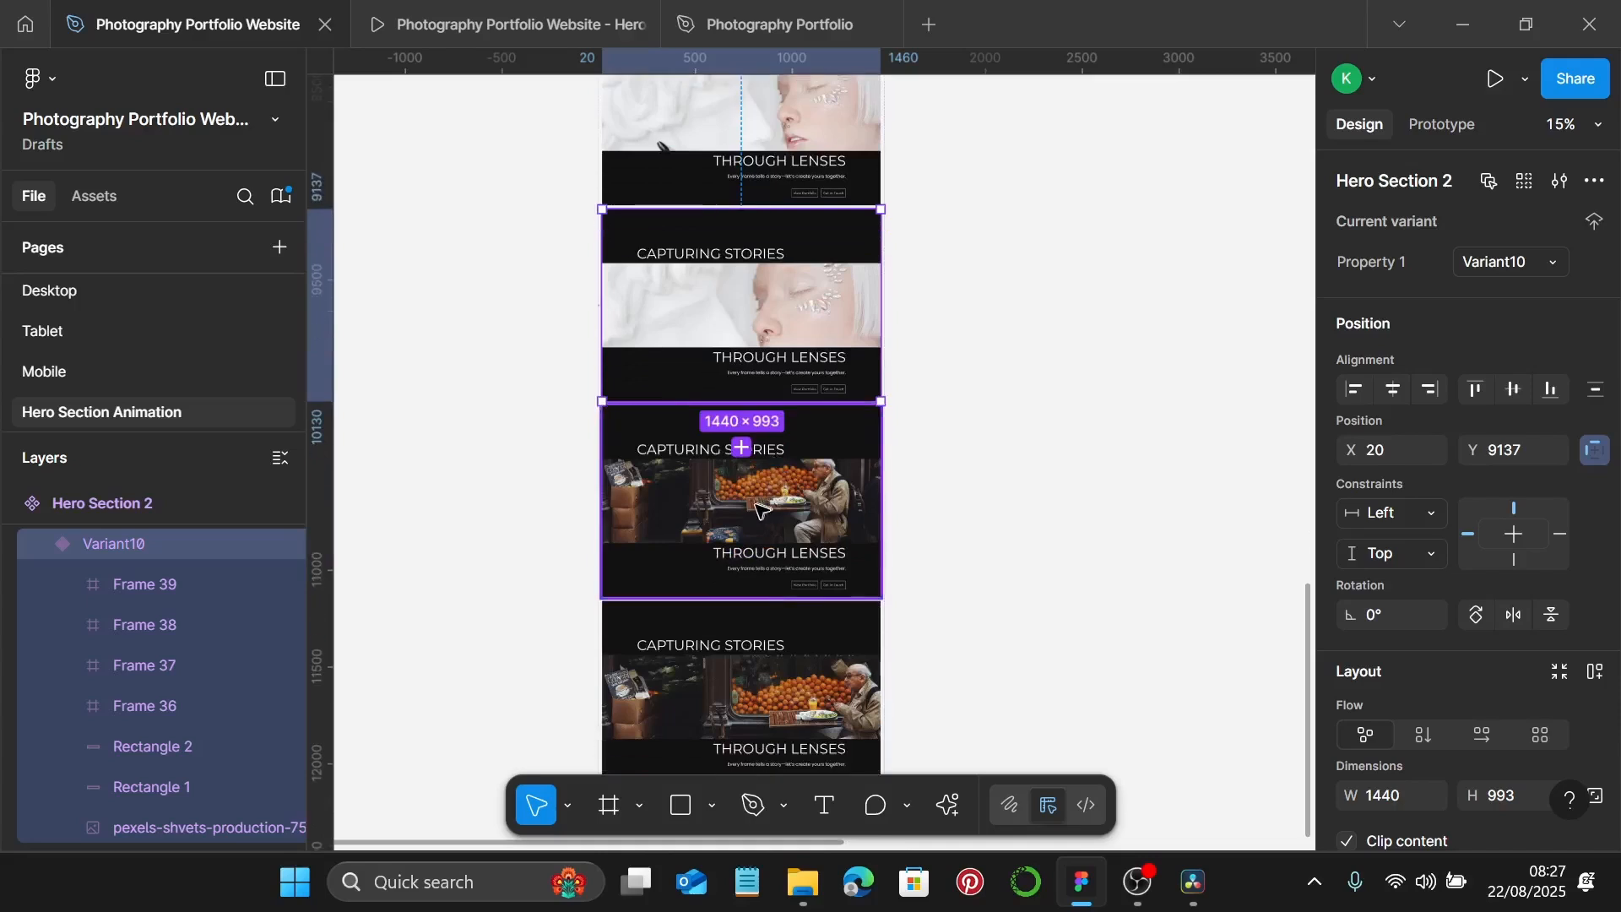
{"action": "left_click", "coordinate": [777, 499]}
{"action": "scroll", "coordinate": [770, 549], "scroll_direction": "down", "scroll_amount": 3}
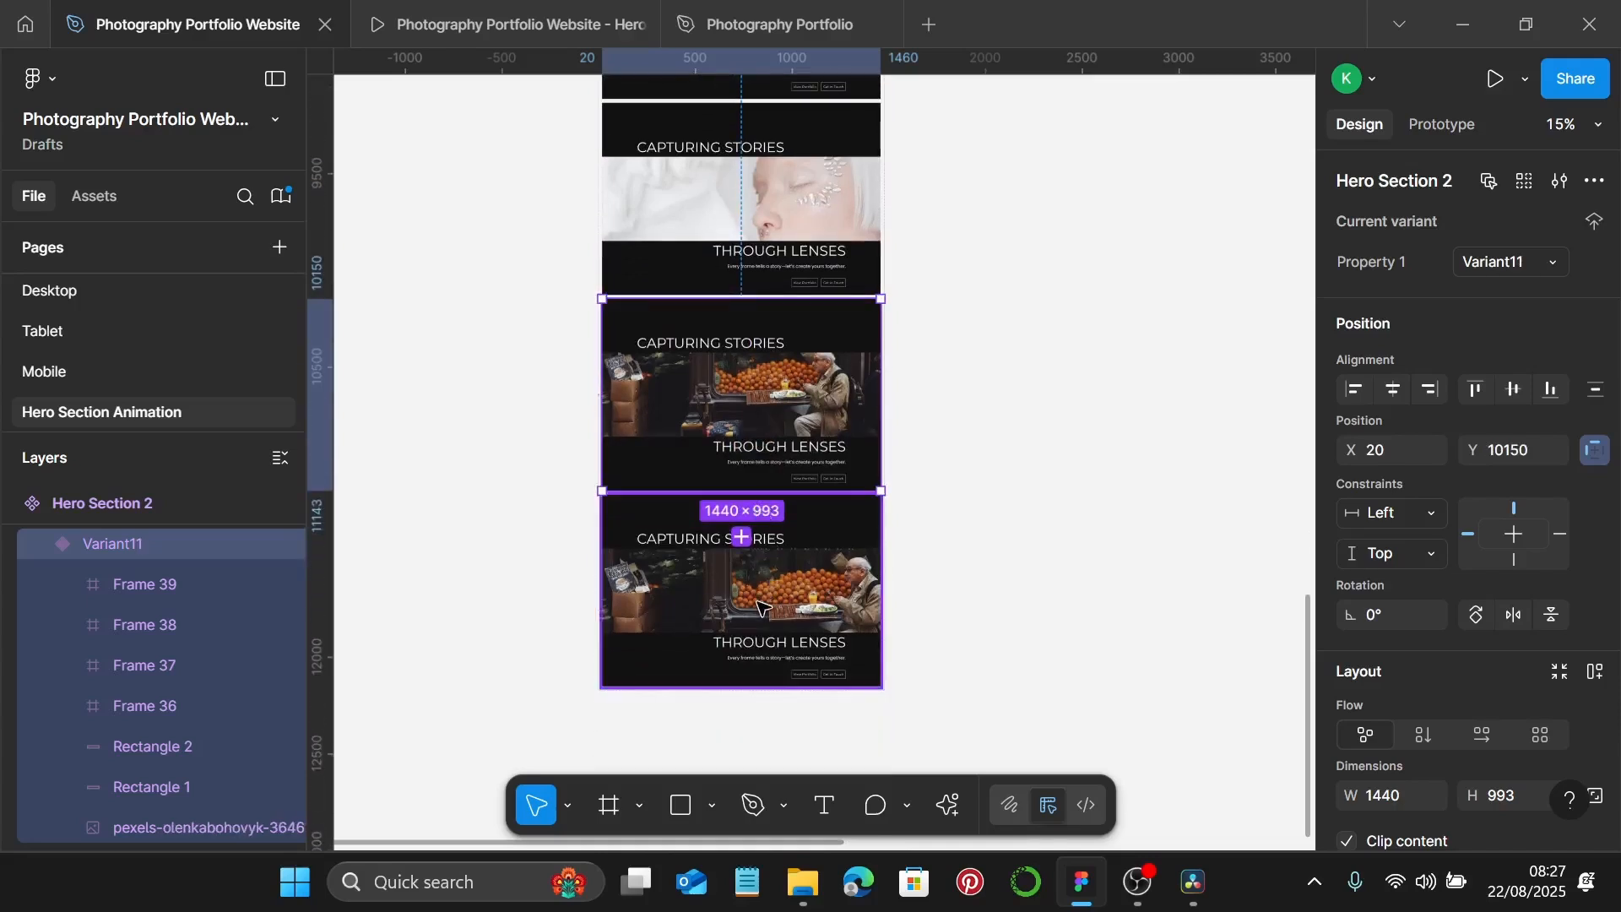
{"action": "left_click", "coordinate": [968, 511]}
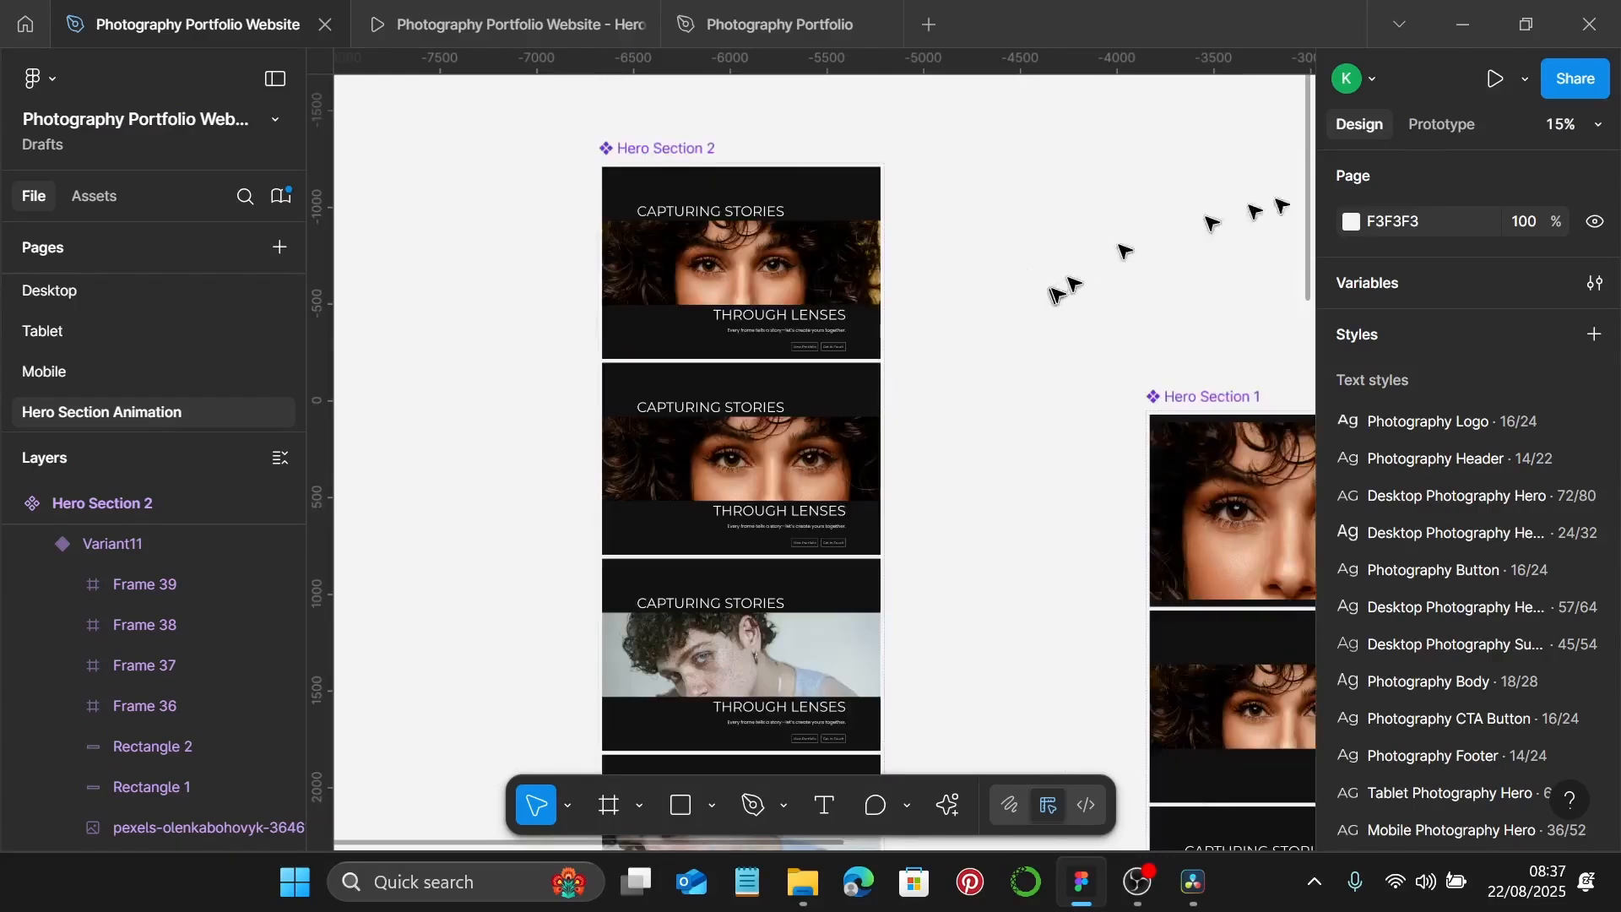
Connect the Default variant of Hero Section 2 to Variant2 with a prototype interaction.
{"action": "left_click", "coordinate": [1439, 123]}
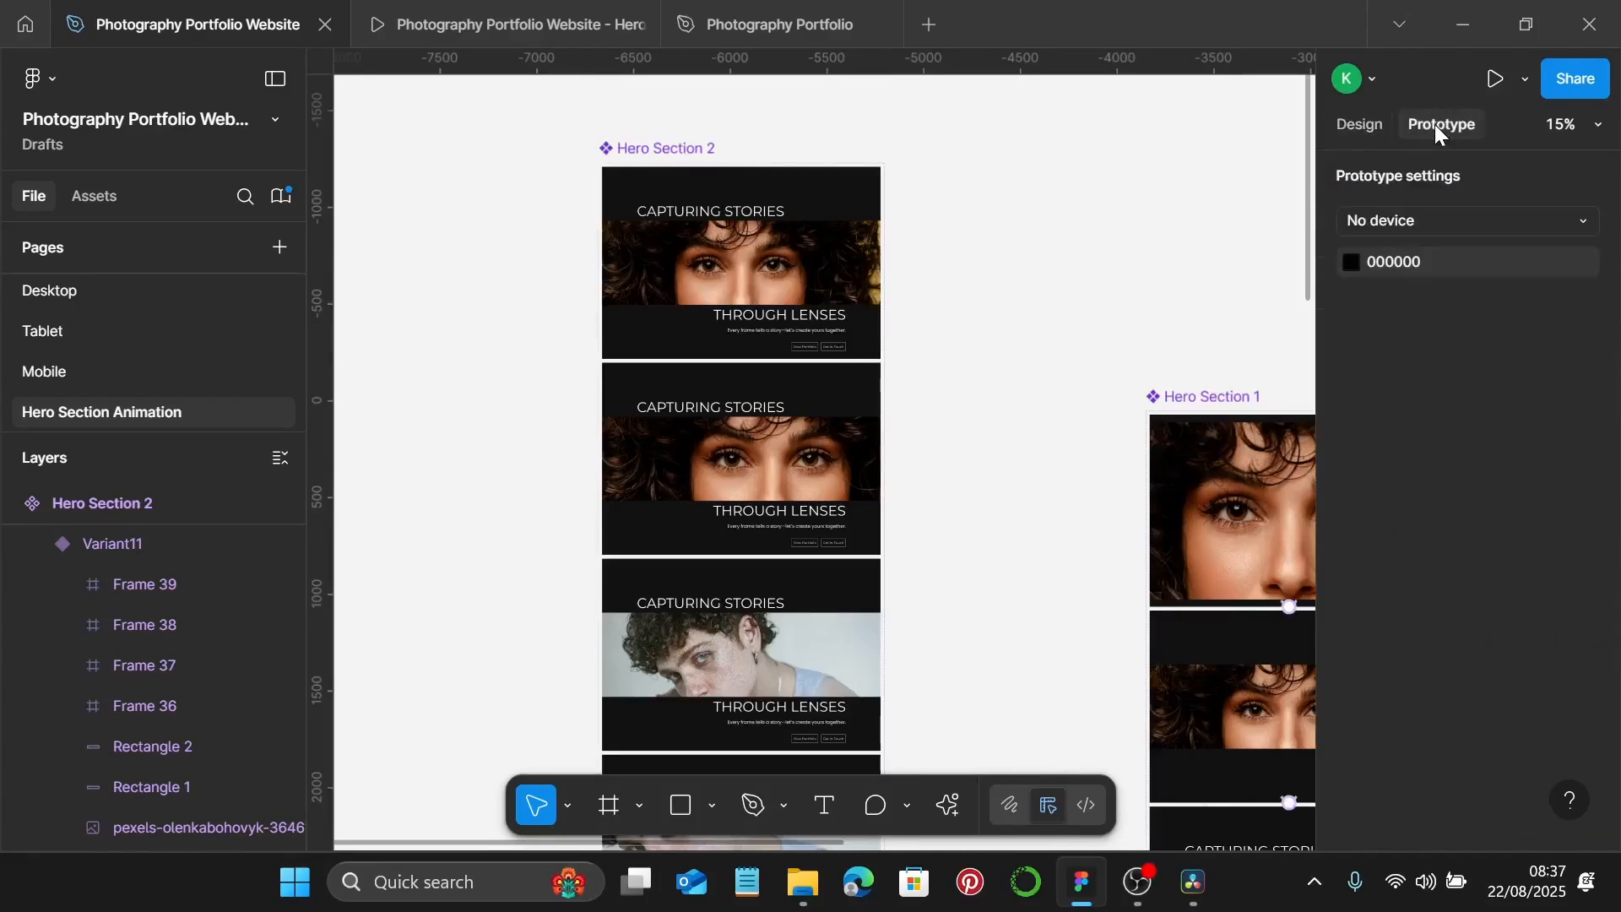
{"action": "left_click", "coordinate": [696, 270]}
{"action": "scroll", "coordinate": [701, 325], "scroll_direction": "up", "scroll_amount": 10}
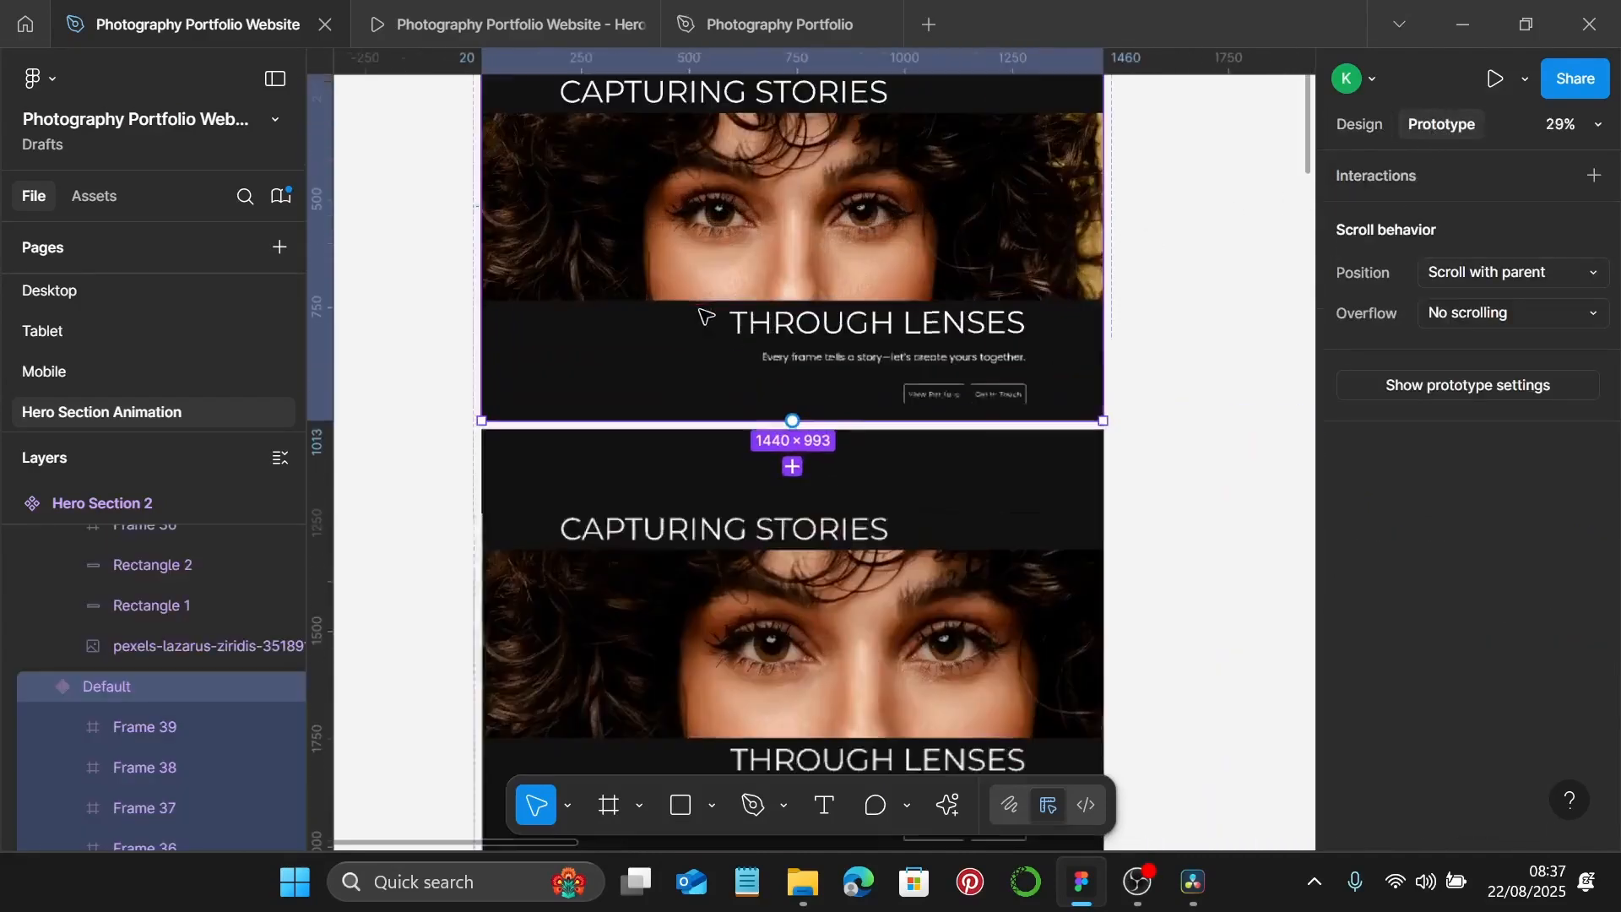
{"action": "scroll", "coordinate": [844, 429], "scroll_direction": "up", "scroll_amount": 8}
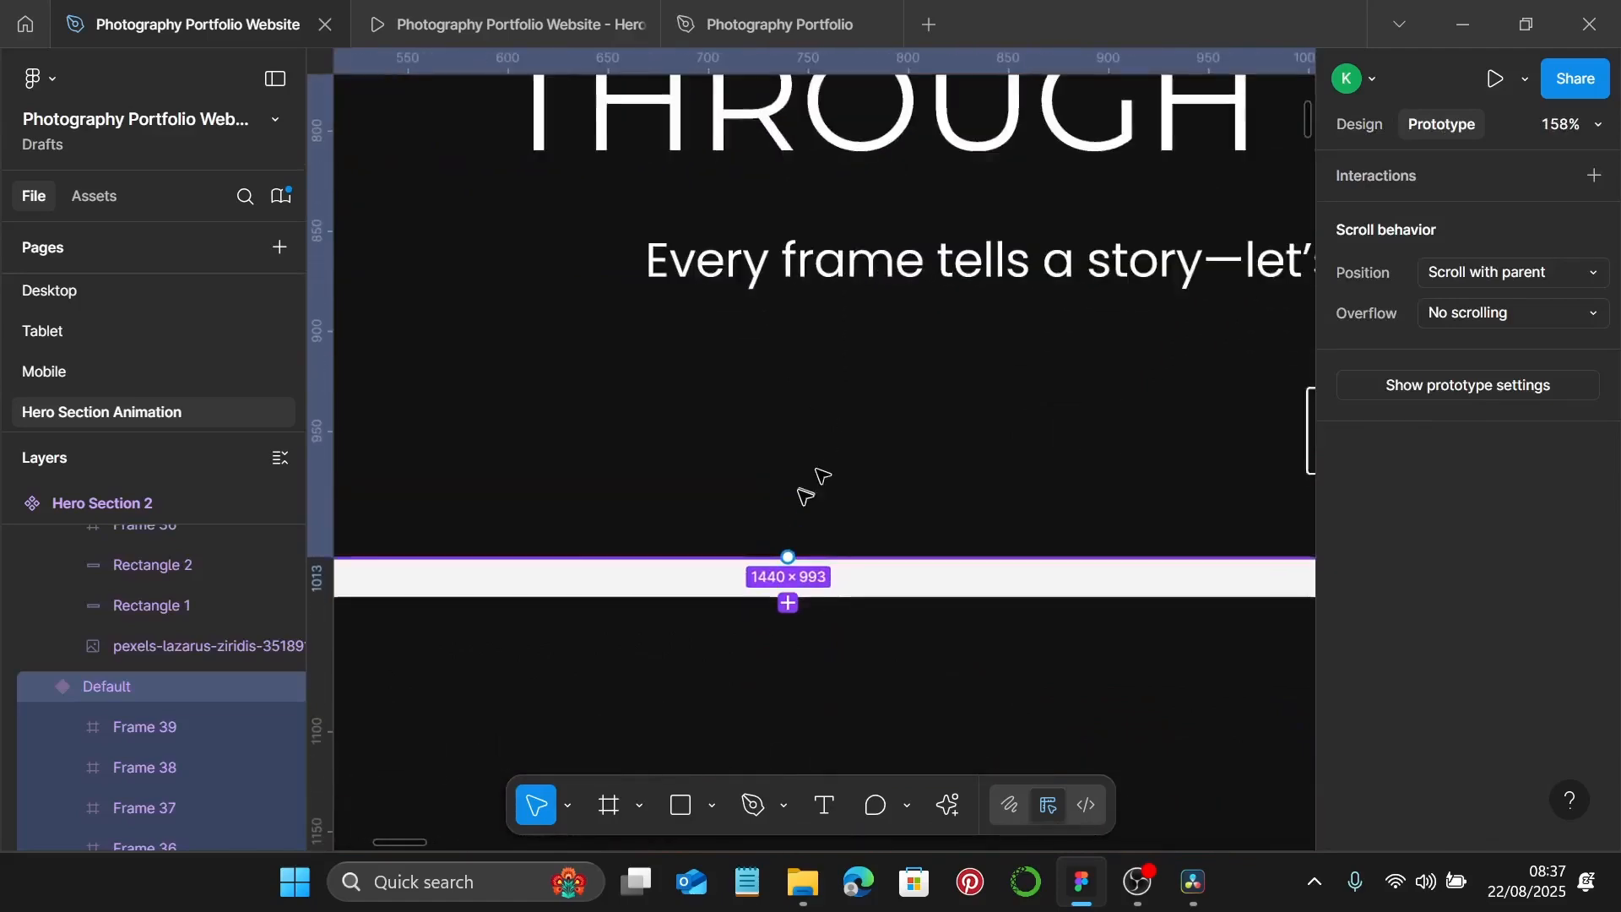
{"action": "left_click_drag", "start_coordinate": [793, 413], "coordinate": [790, 461]}
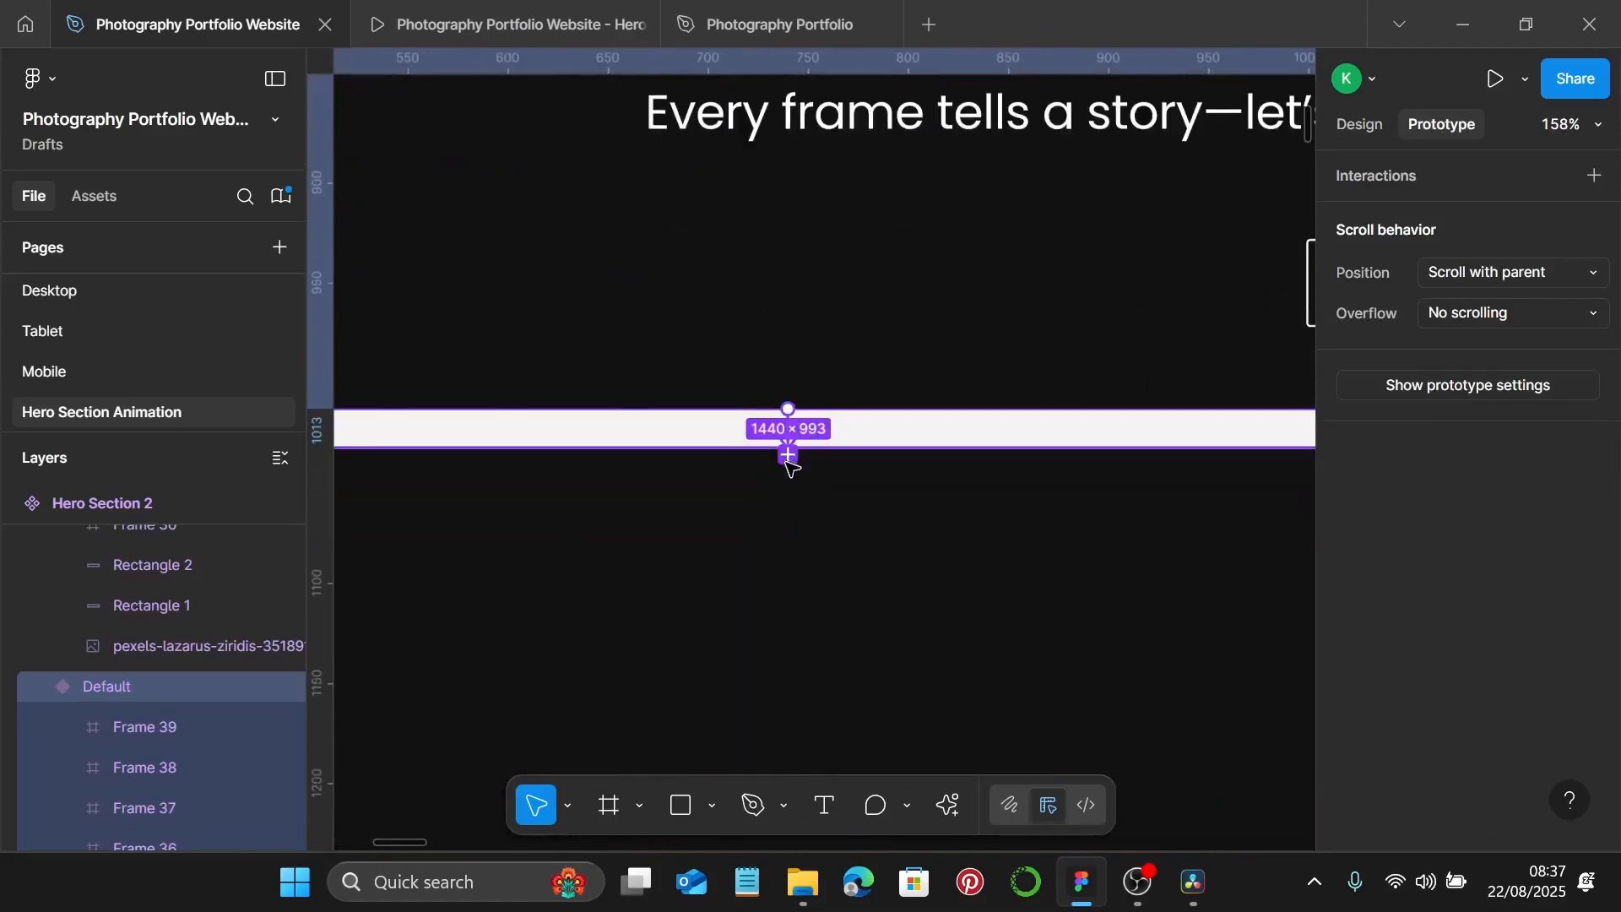
Set the Default-to-Variant2 interaction to trigger after a delay of 1 ms.
{"action": "scroll", "coordinate": [965, 447], "scroll_direction": "down", "scroll_amount": 3}
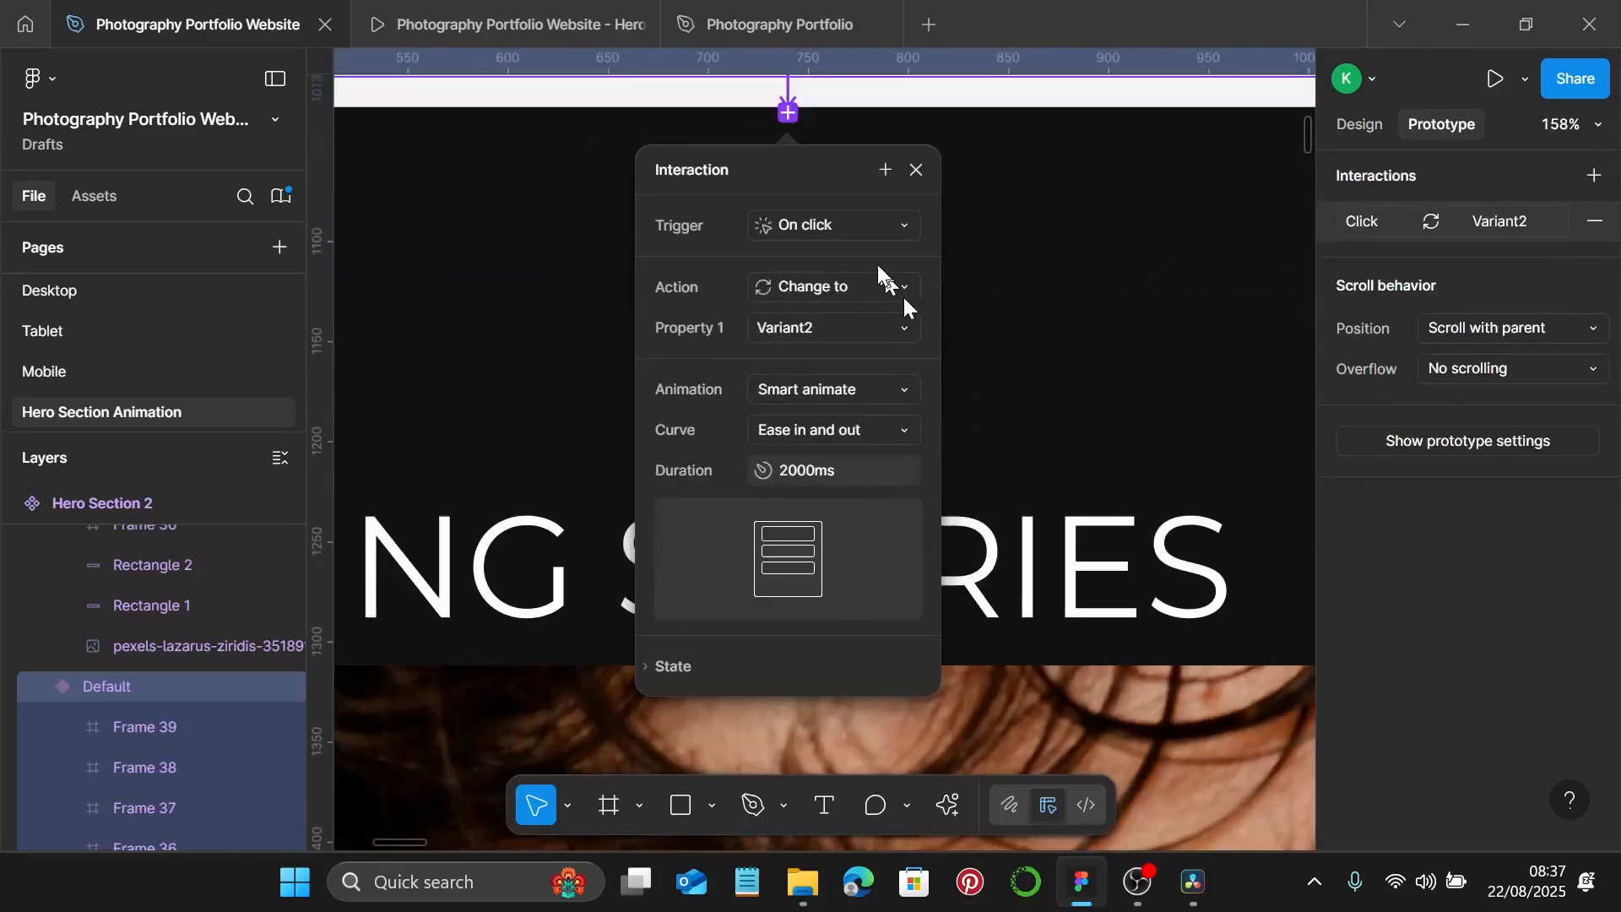
{"action": "left_click", "coordinate": [894, 226]}
{"action": "left_click", "coordinate": [874, 625]}
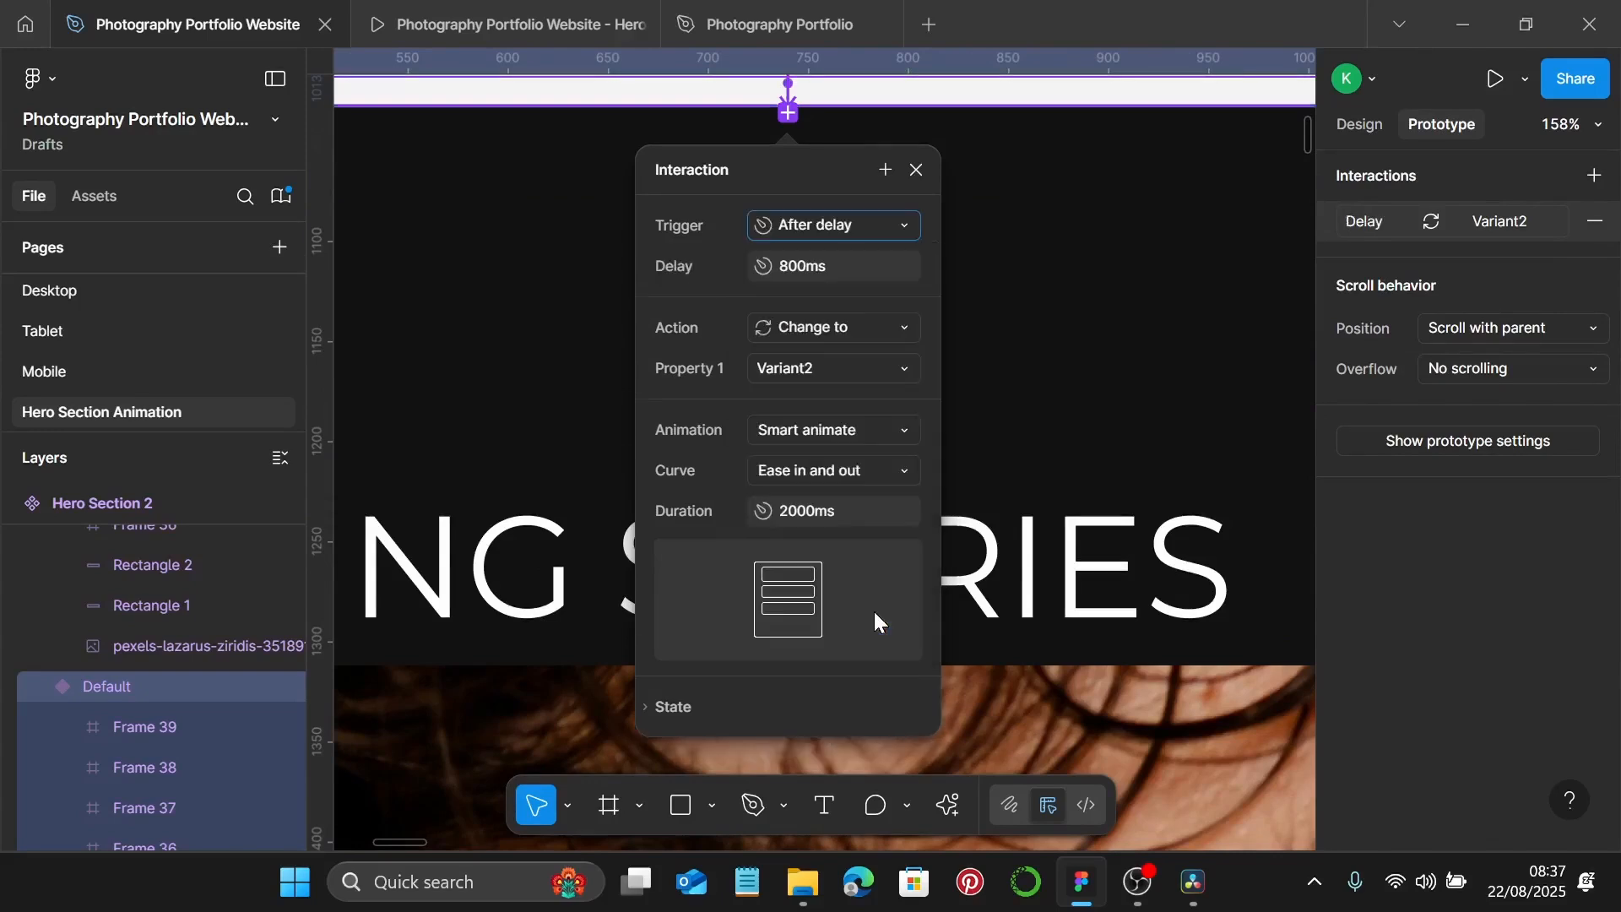
{"action": "left_click", "coordinate": [855, 266]}
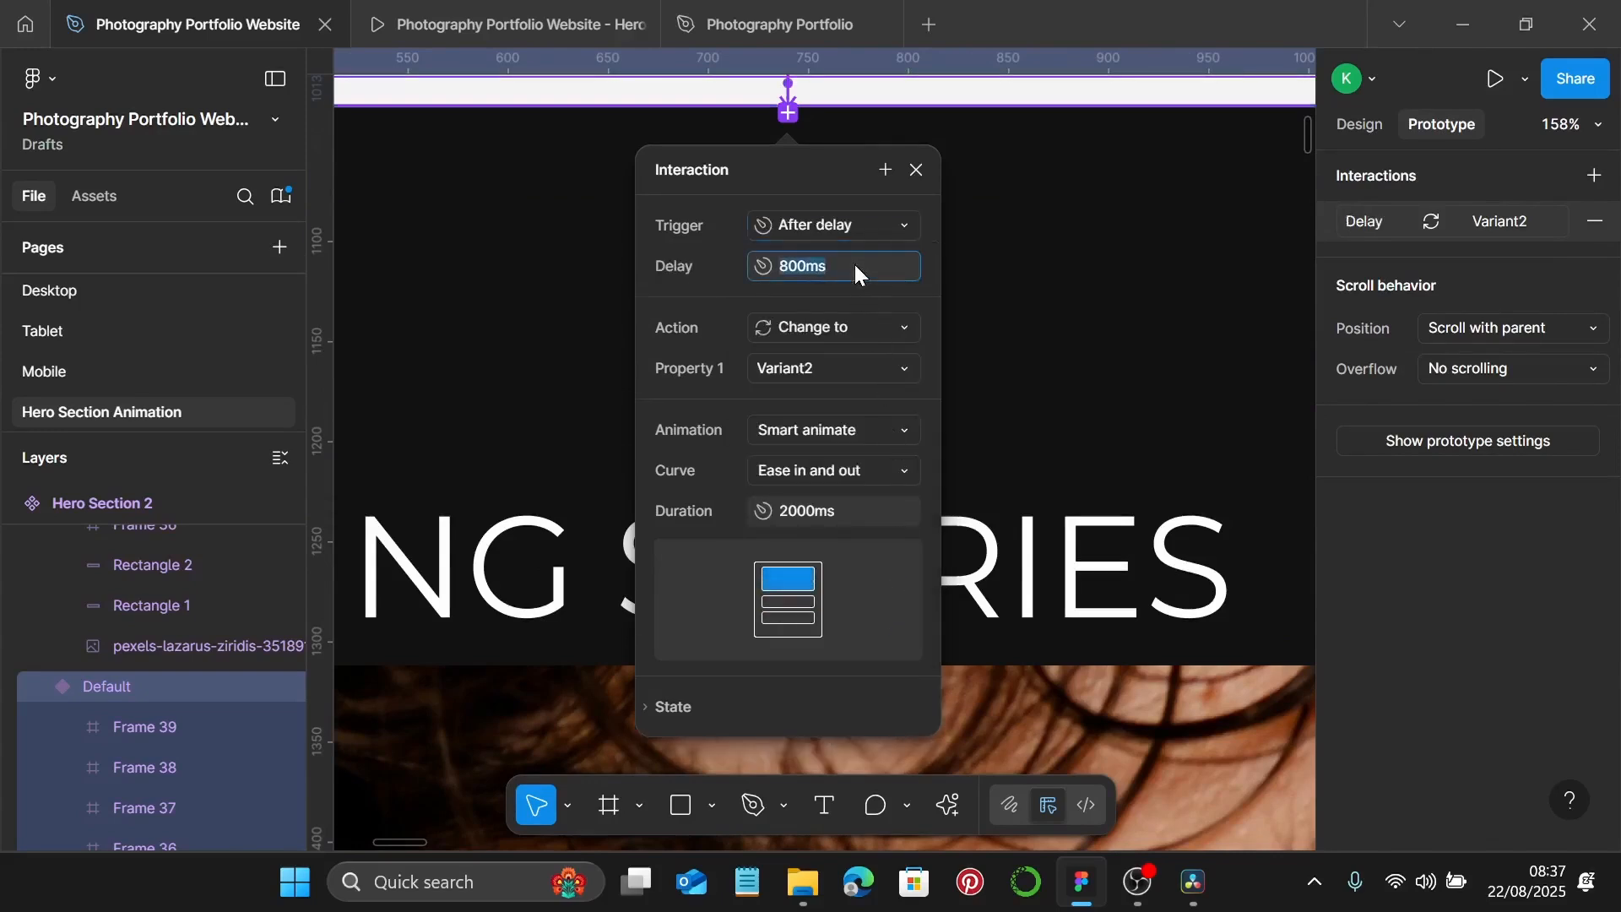
{"action": "type", "text": "1"}
{"action": "key", "text": "Return"}
Give the Default-to-Variant2 animation a Linear curve and a duration of 8000 ms, and close the interaction settings.
{"action": "left_click", "coordinate": [865, 469]}
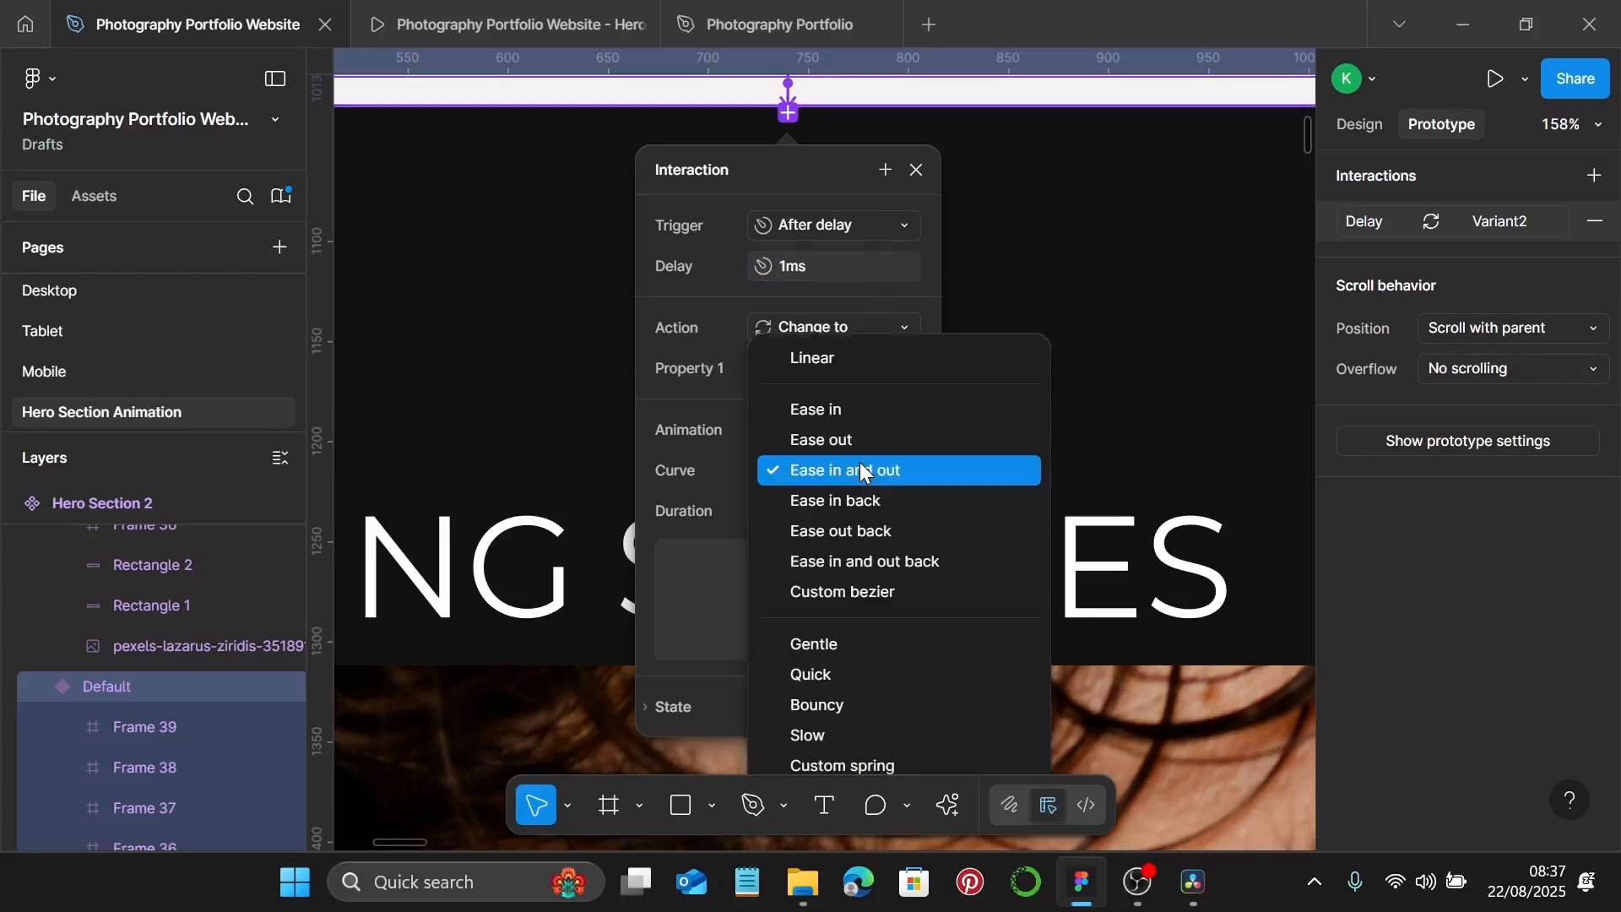
{"action": "left_click", "coordinate": [893, 360]}
{"action": "left_click", "coordinate": [851, 517]}
{"action": "type", "text": "8000"}
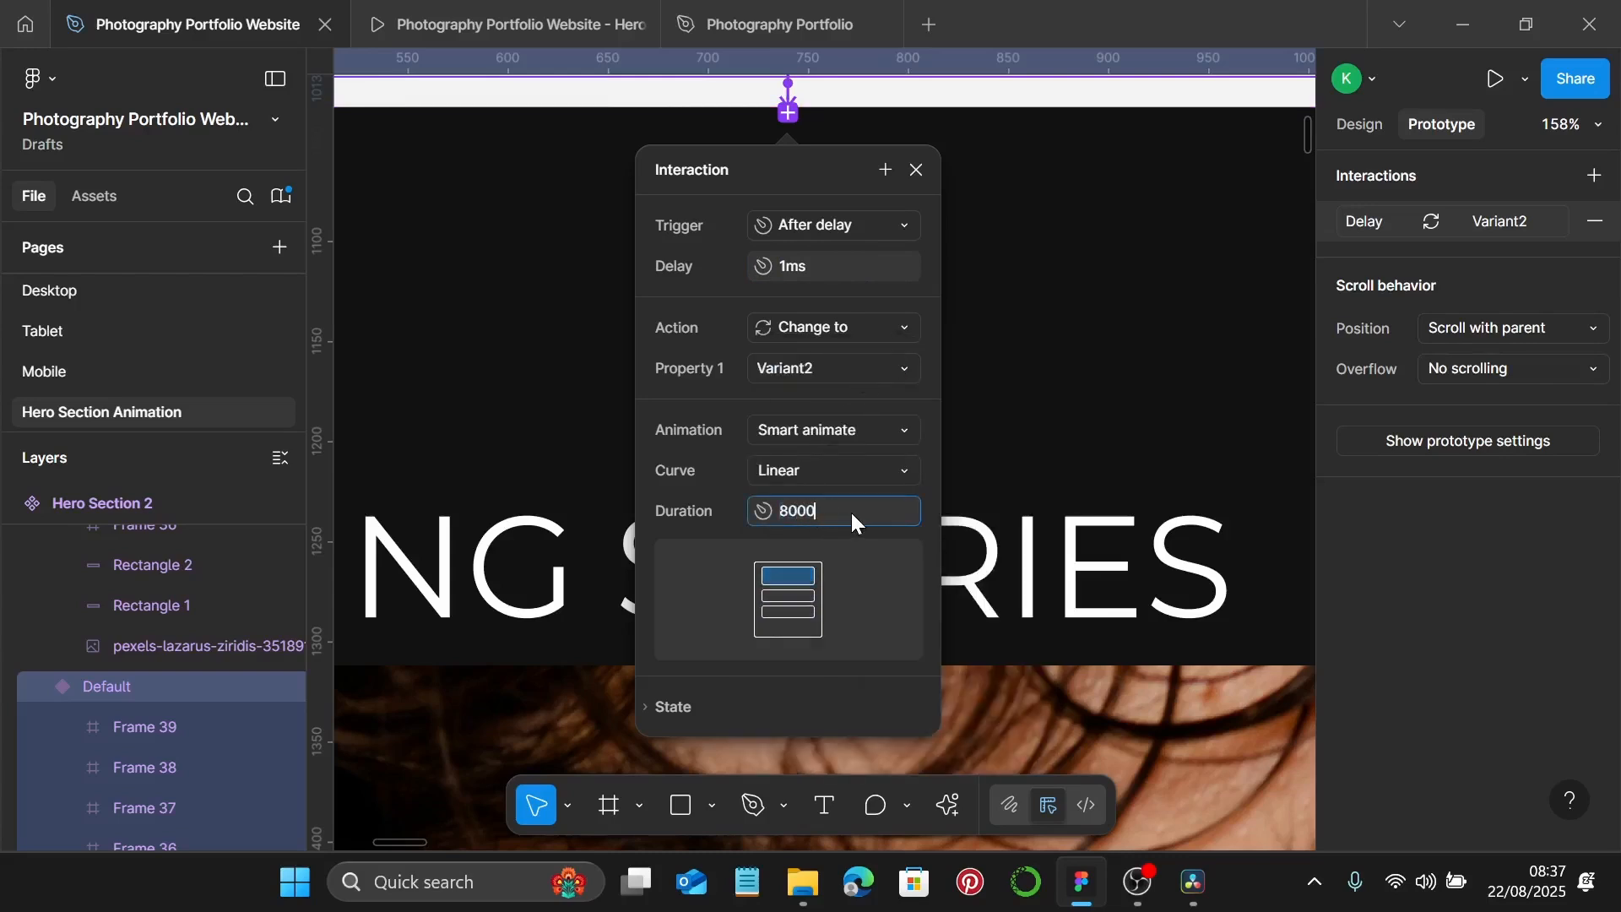
{"action": "key", "text": "Return"}
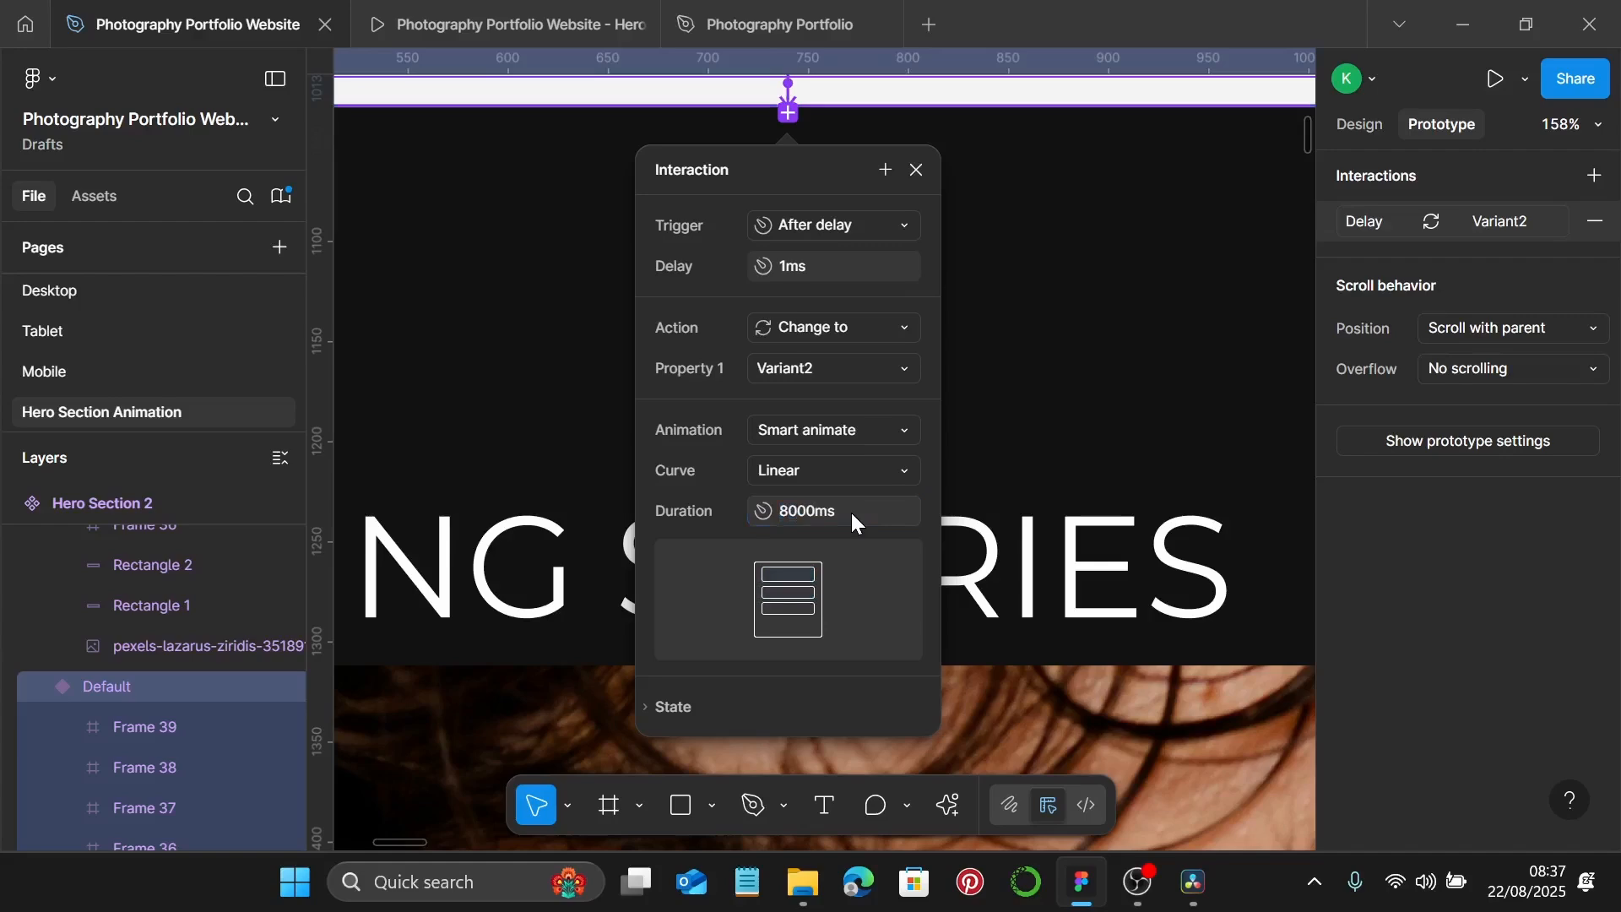
{"action": "left_click", "coordinate": [917, 170]}
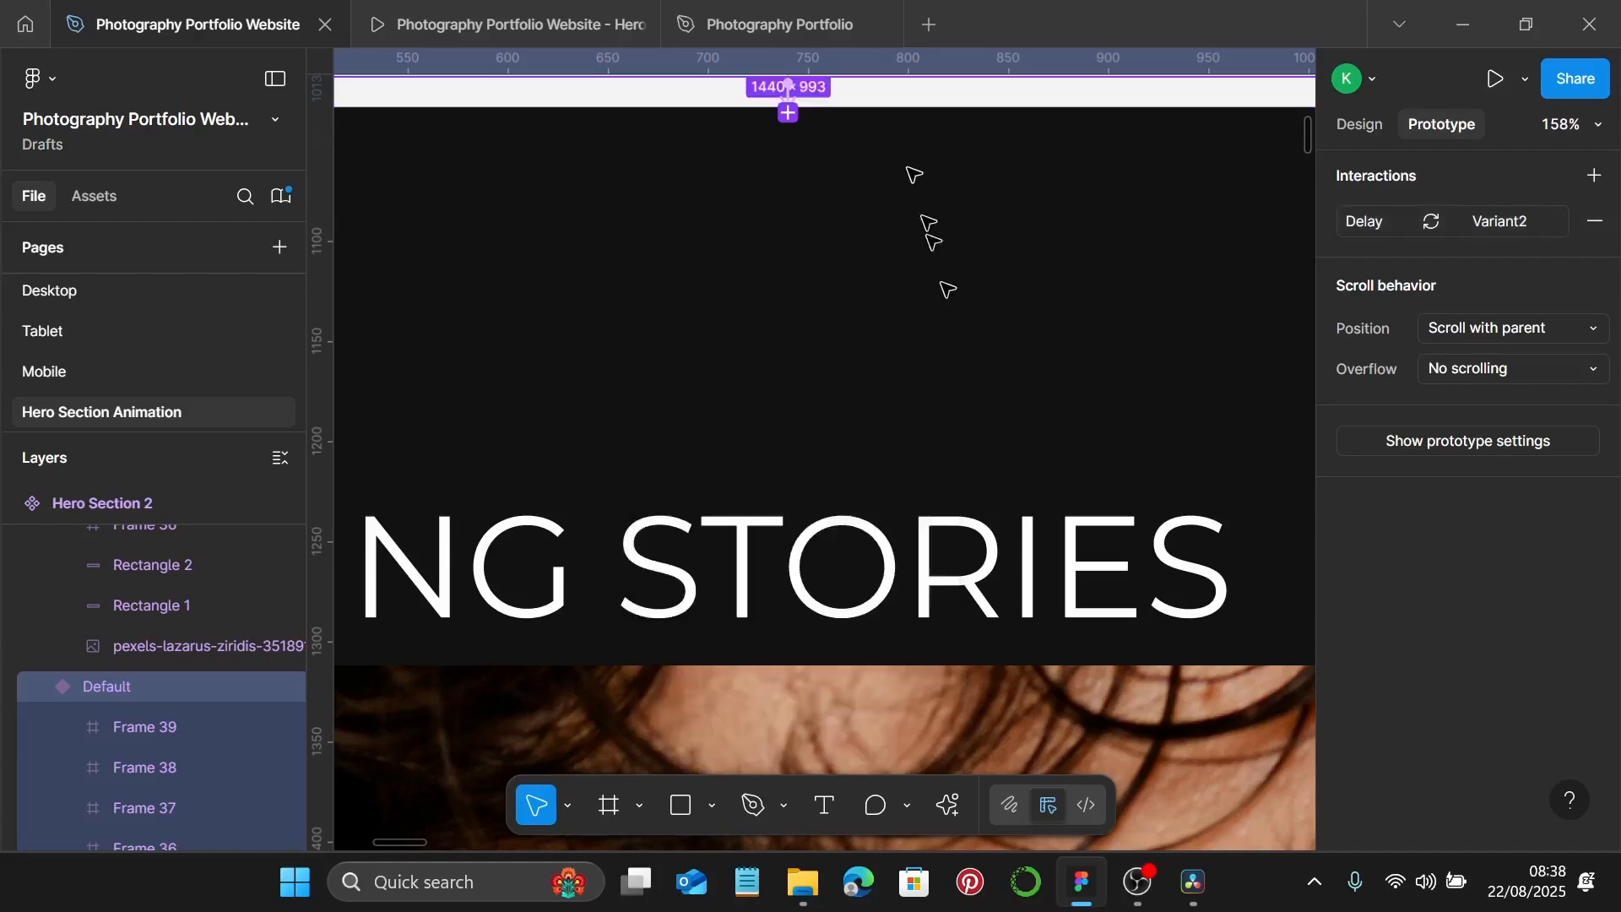
Connect Variant2 of Hero Section 2 to Variant3 with a prototype interaction.
{"action": "scroll", "coordinate": [969, 377], "scroll_direction": "down", "scroll_amount": 5}
{"action": "scroll", "coordinate": [975, 382], "scroll_direction": "down", "scroll_amount": 7}
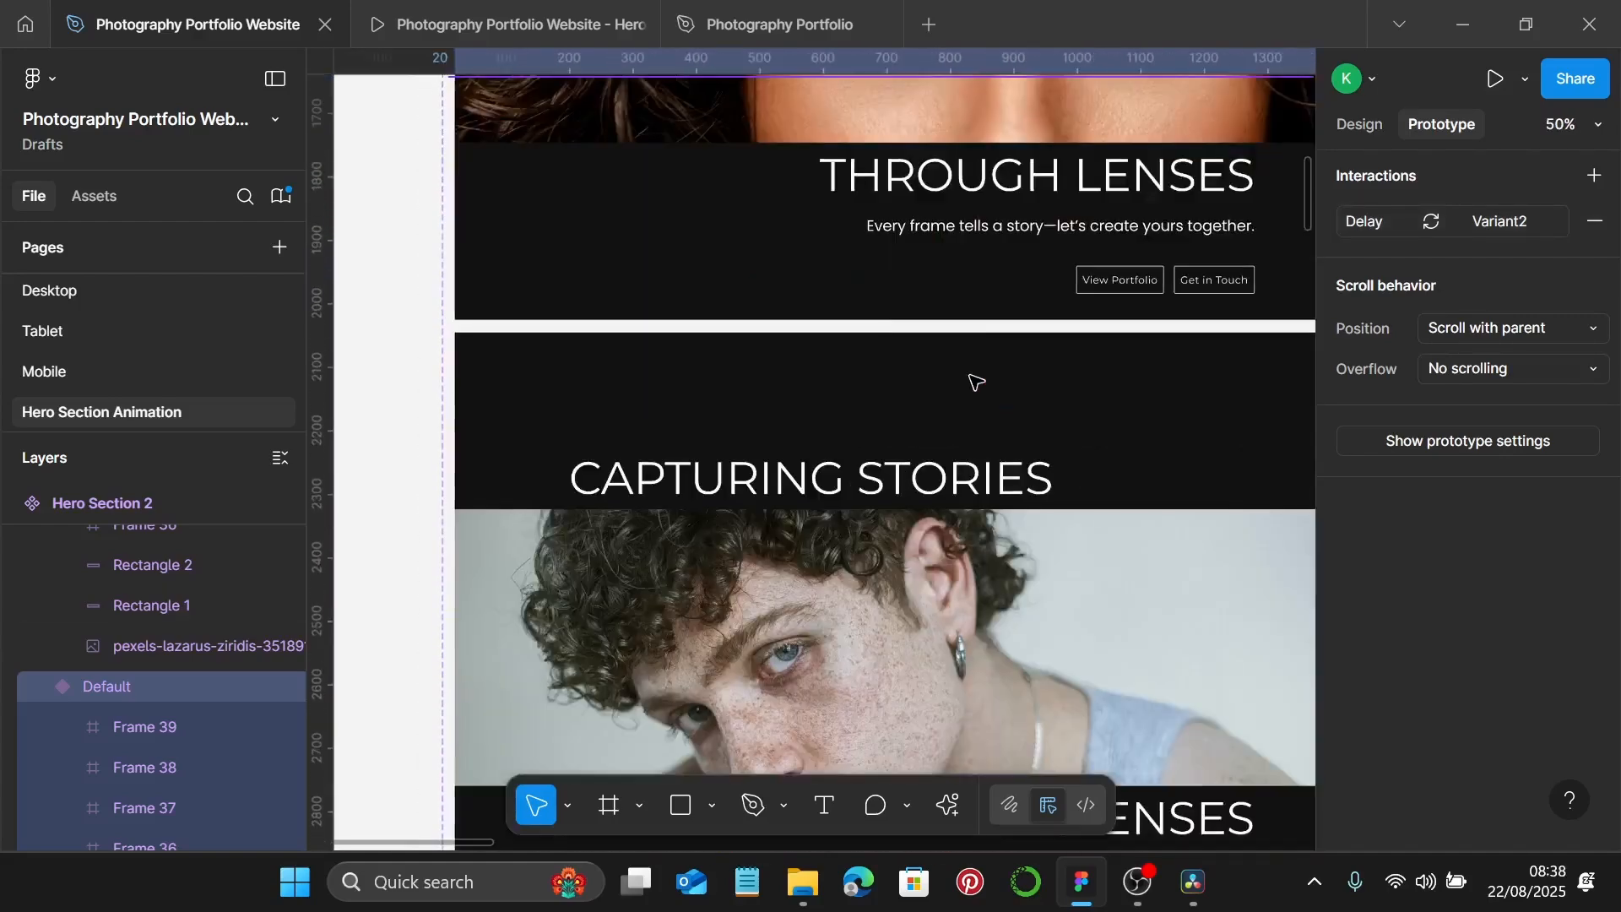
{"action": "scroll", "coordinate": [973, 304], "scroll_direction": "up", "scroll_amount": 3}
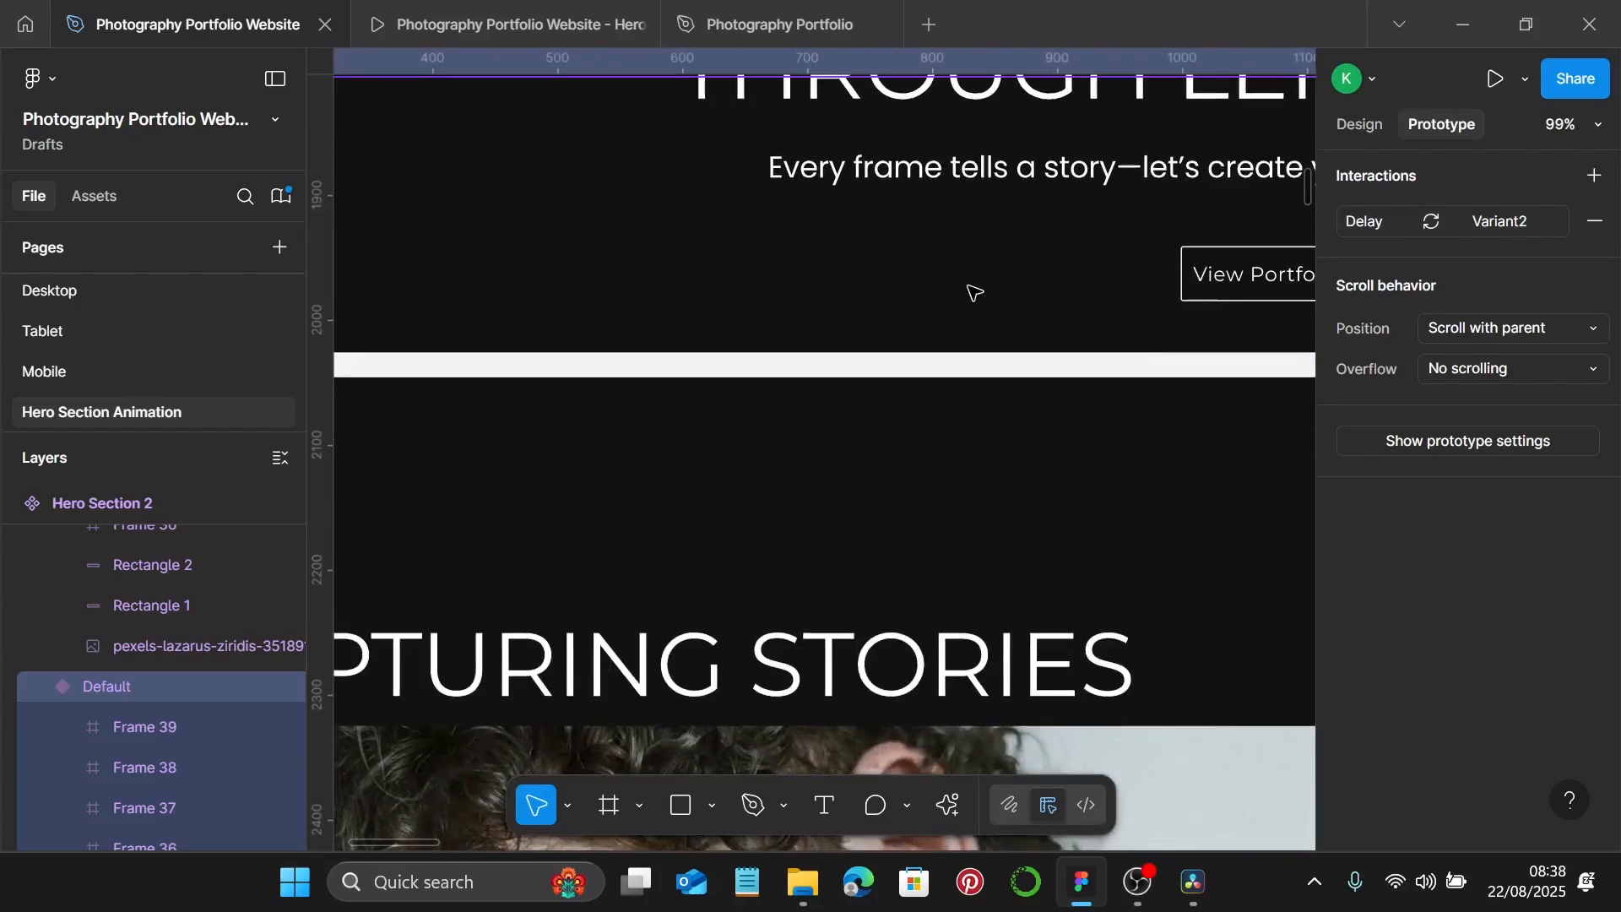
{"action": "left_click", "coordinate": [857, 363]}
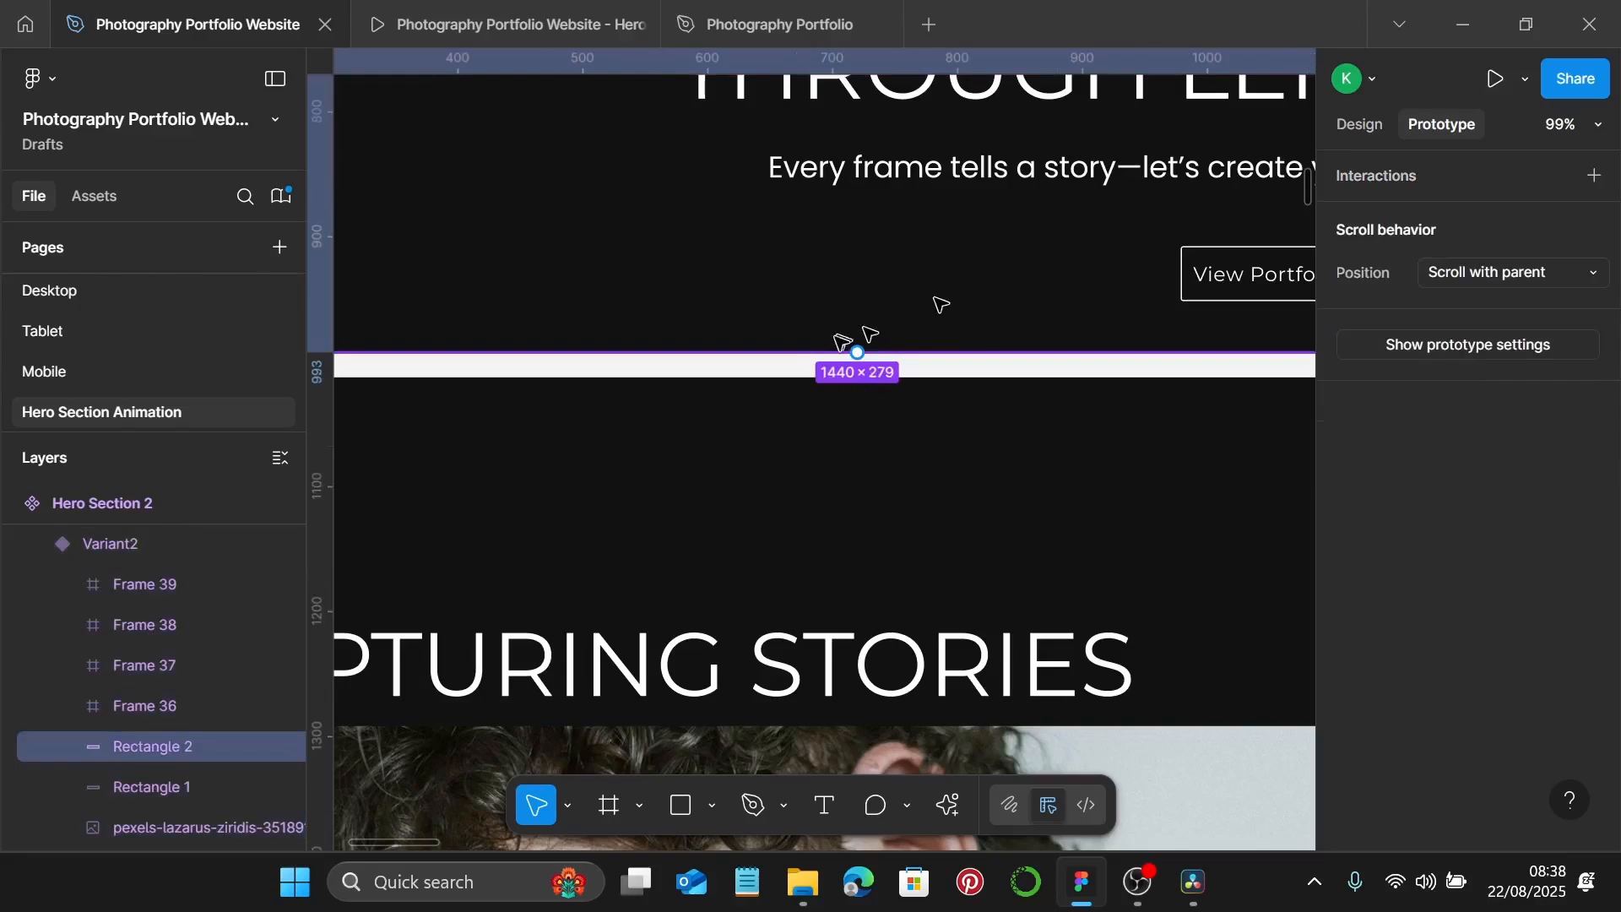
{"action": "left_click", "coordinate": [202, 549]}
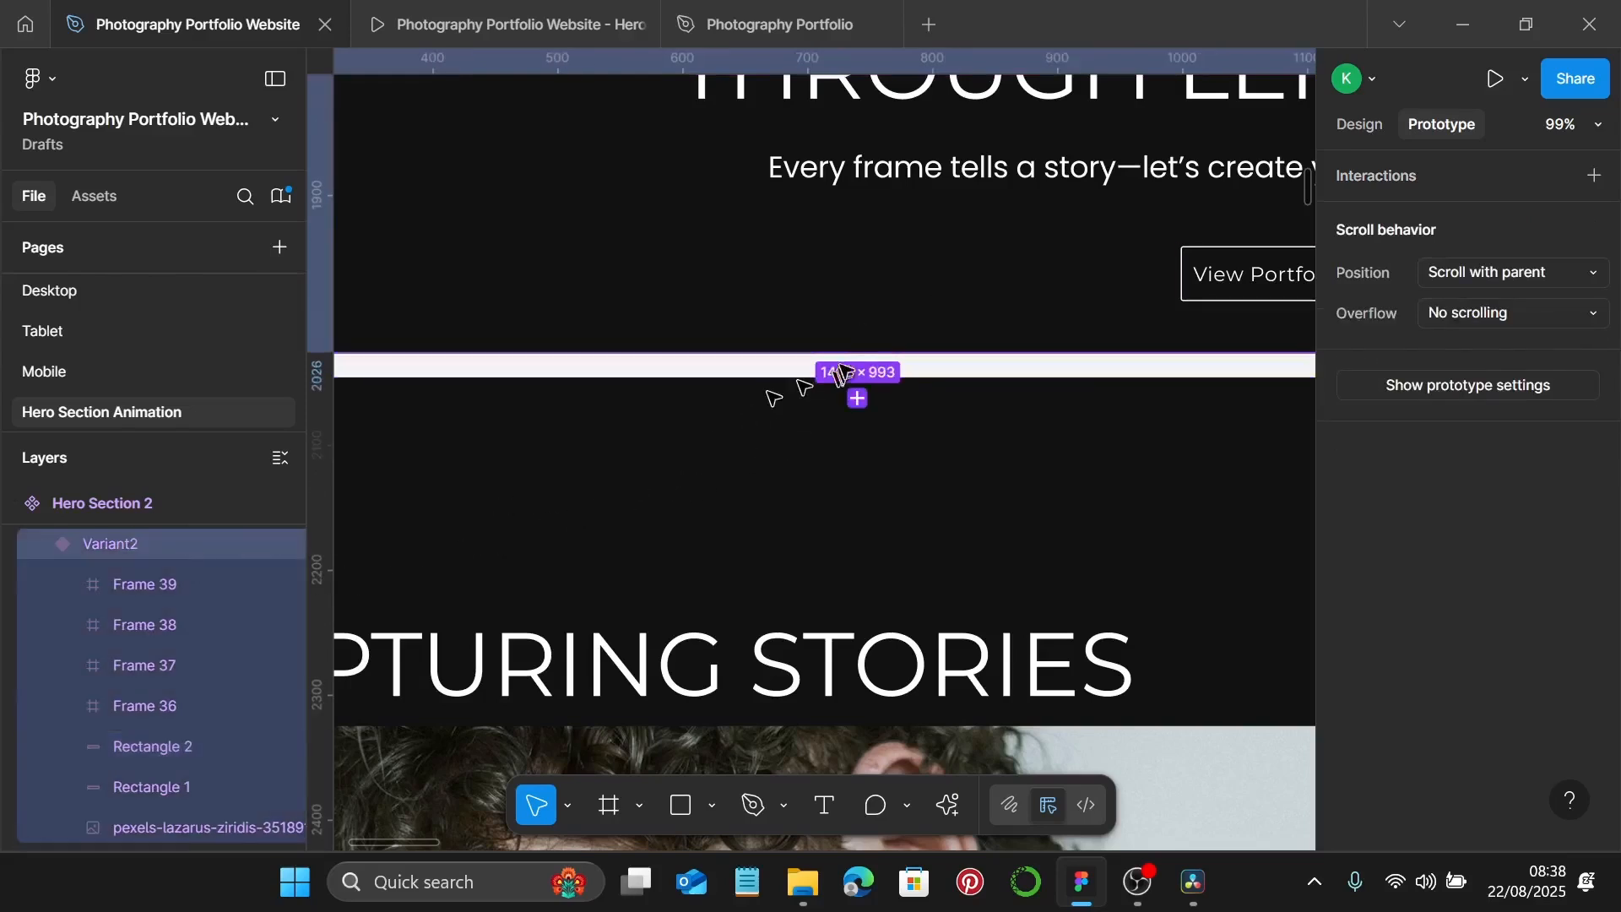
{"action": "left_click", "coordinate": [852, 390]}
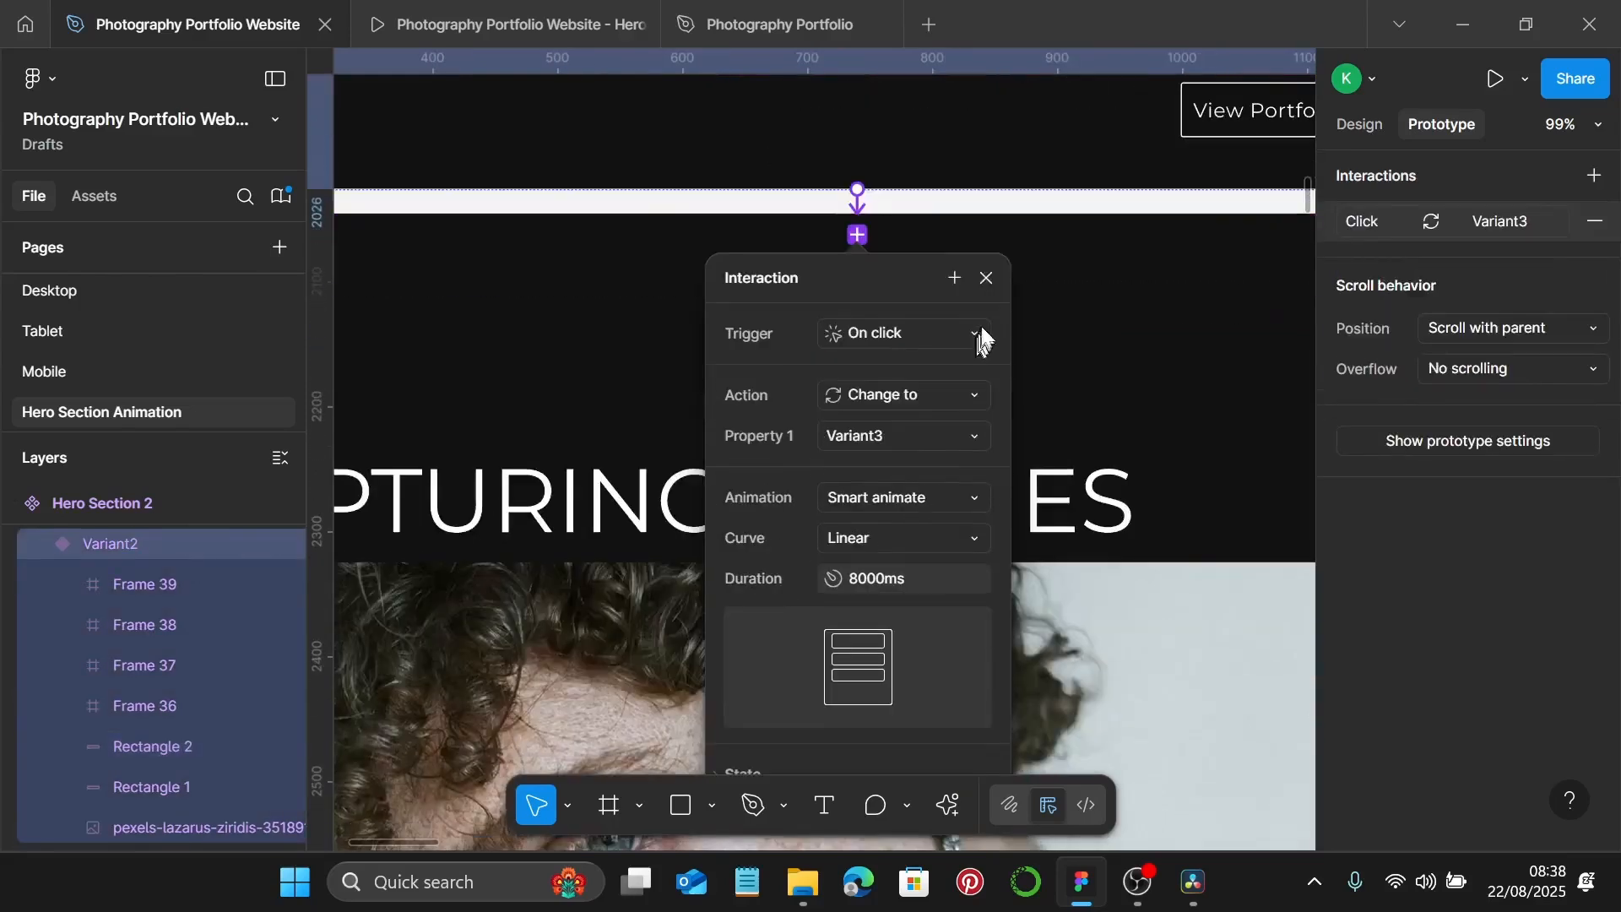
Set the Variant2-to-Variant3 interaction to trigger after a delay of 1 ms.
{"action": "left_click", "coordinate": [963, 338]}
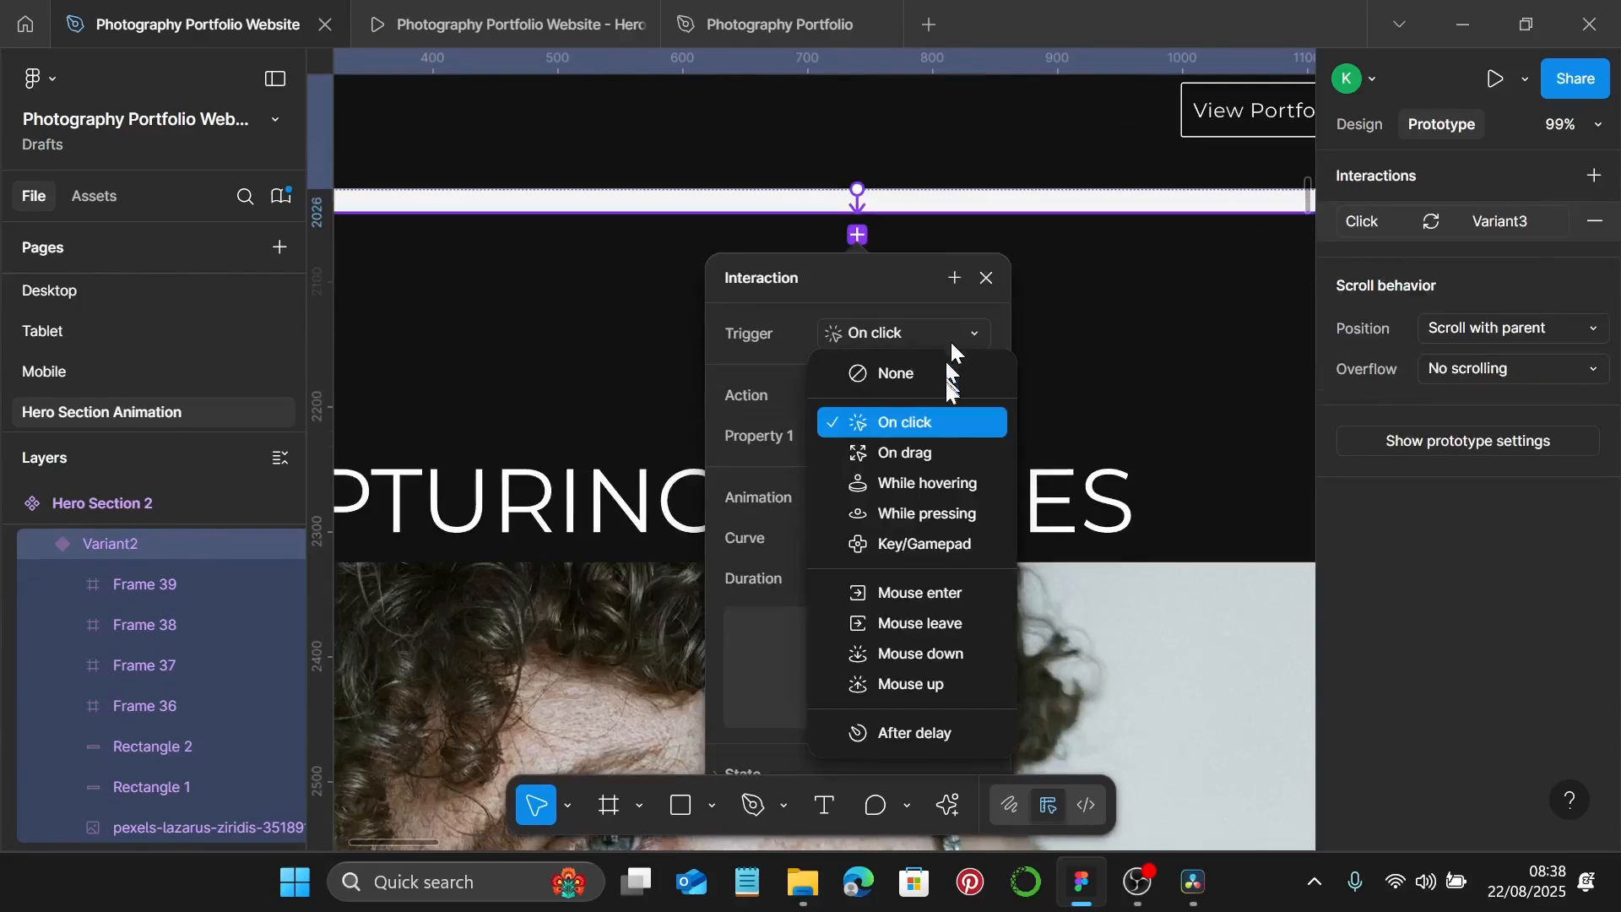
{"action": "left_click", "coordinate": [939, 739]}
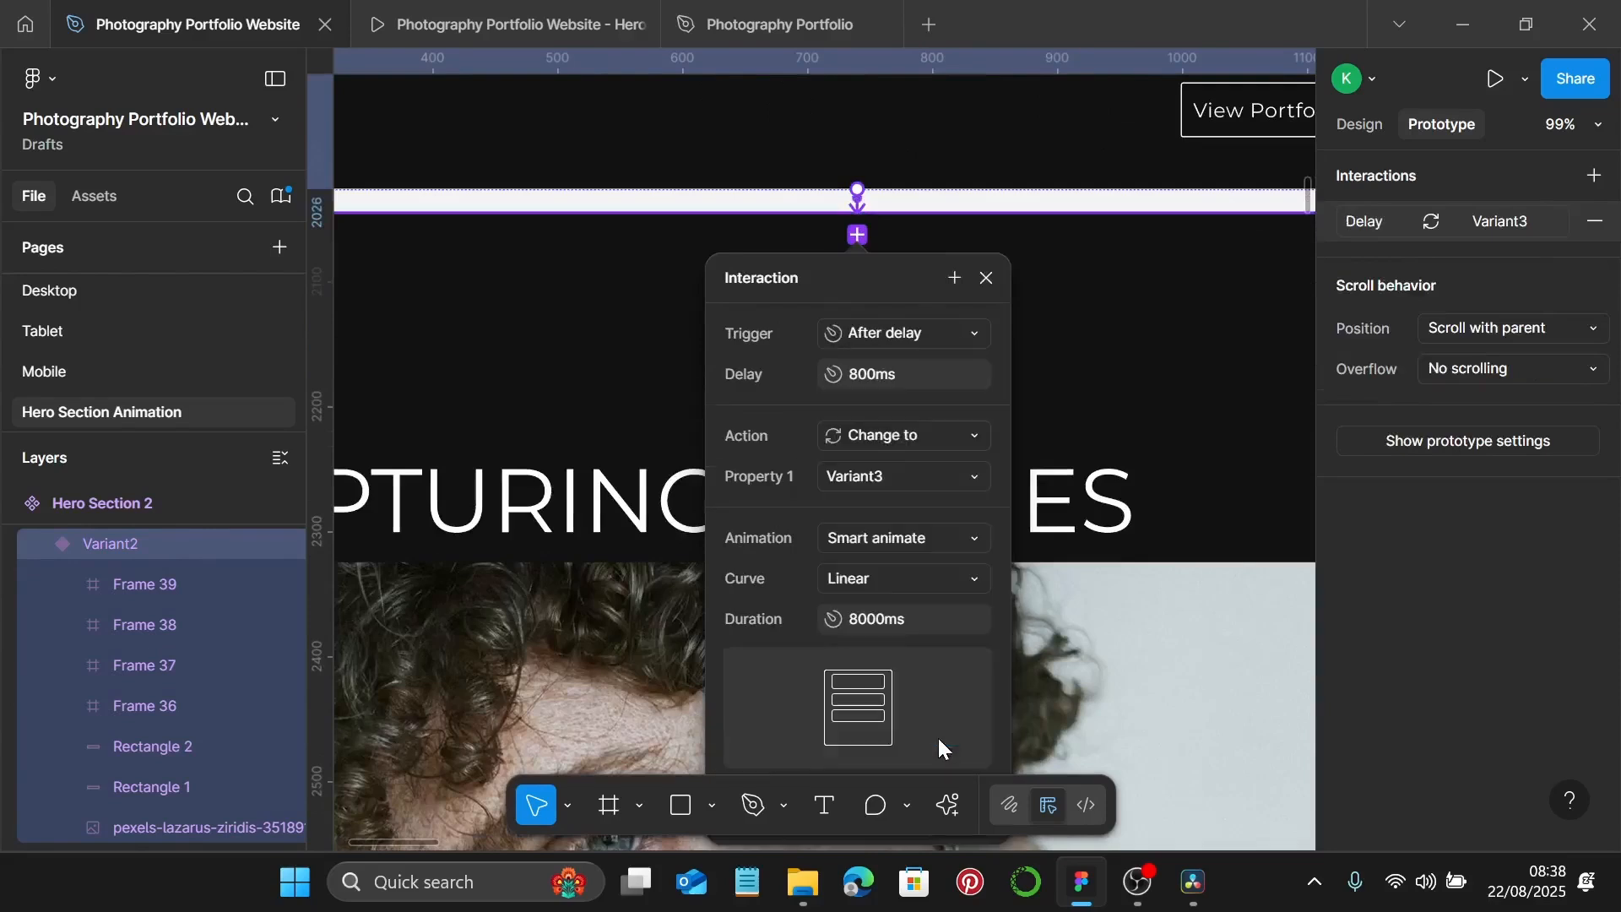
{"action": "left_click", "coordinate": [916, 381]}
{"action": "type", "text": "1"}
{"action": "key", "text": "Return"}
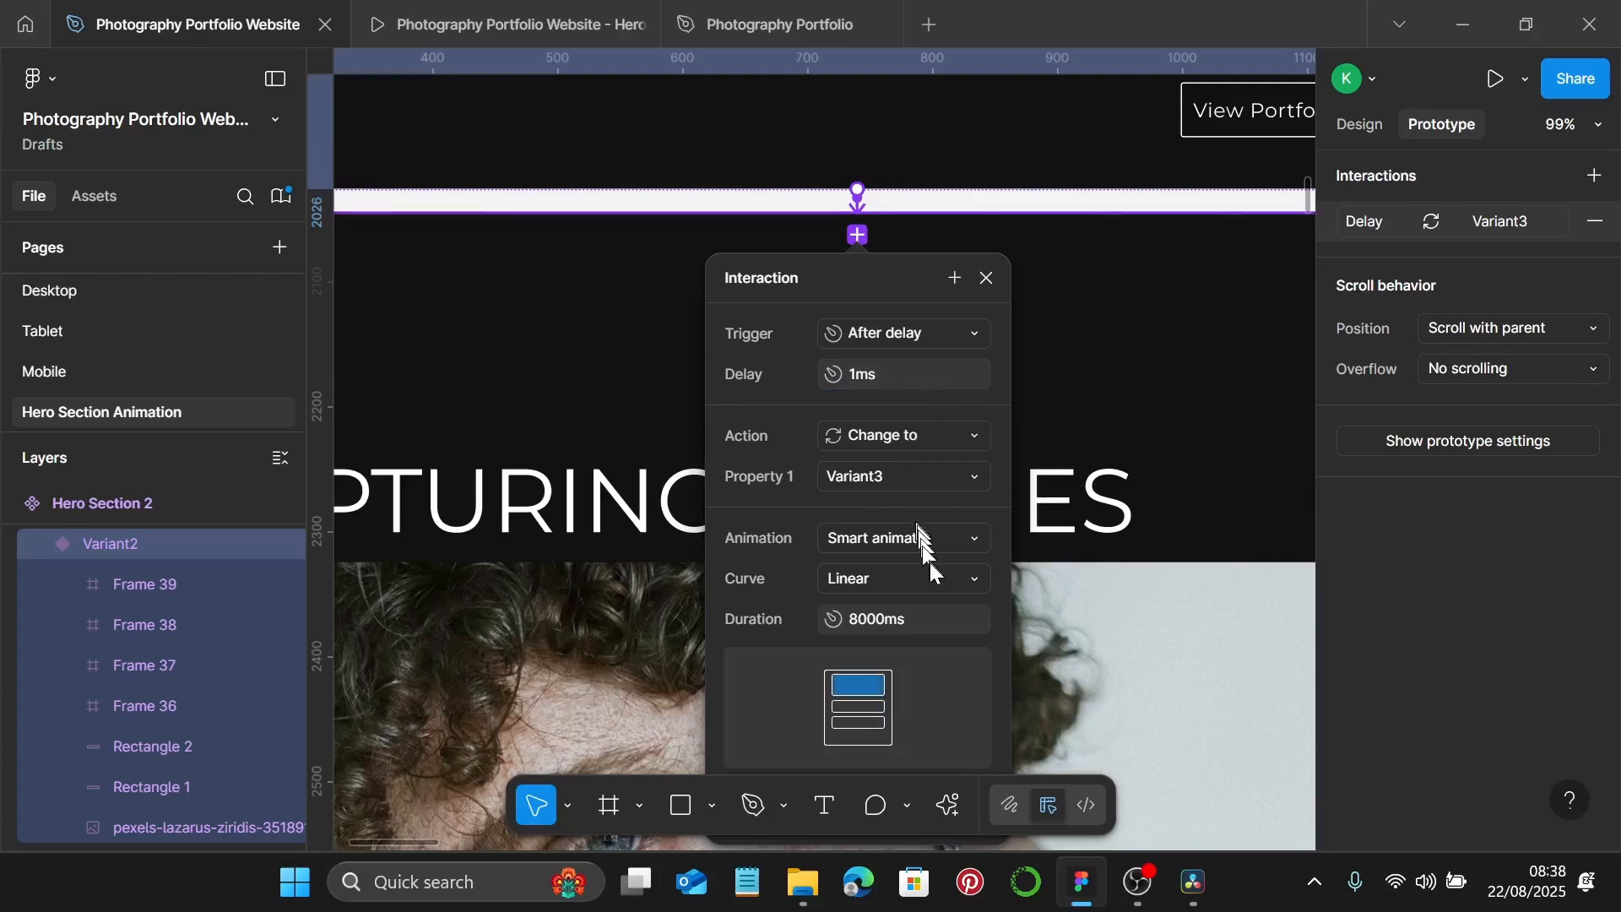
Set the Variant2-to-Variant3 animation duration to 1000 ms and close the interaction settings.
{"action": "left_click", "coordinate": [934, 628]}
{"action": "type", "text": "1000"}
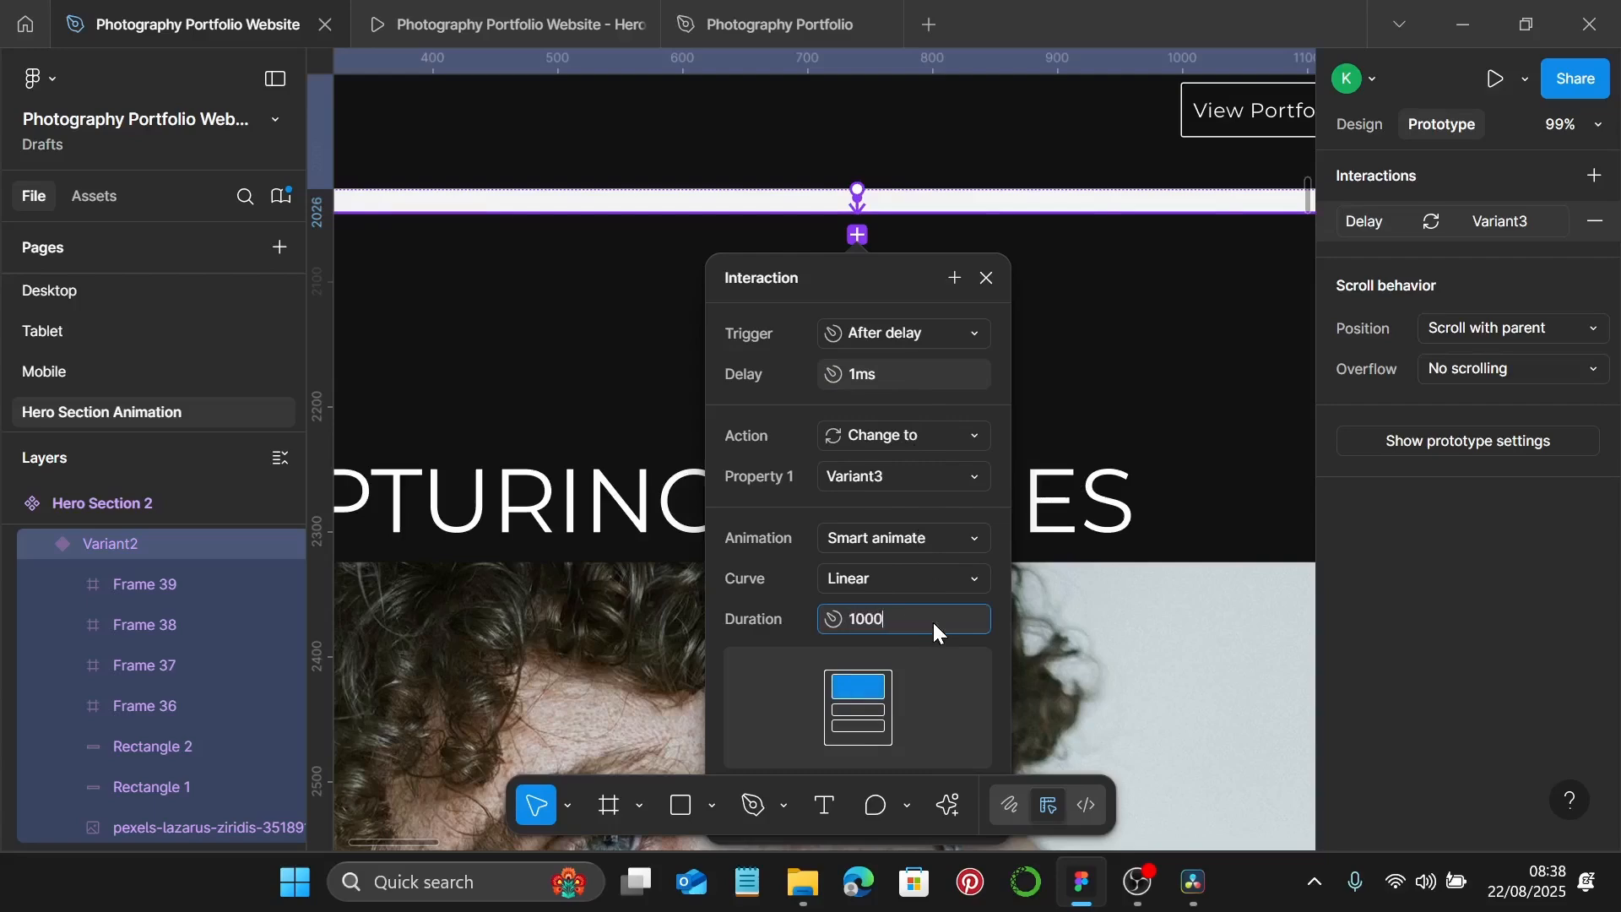
{"action": "key", "text": "Return"}
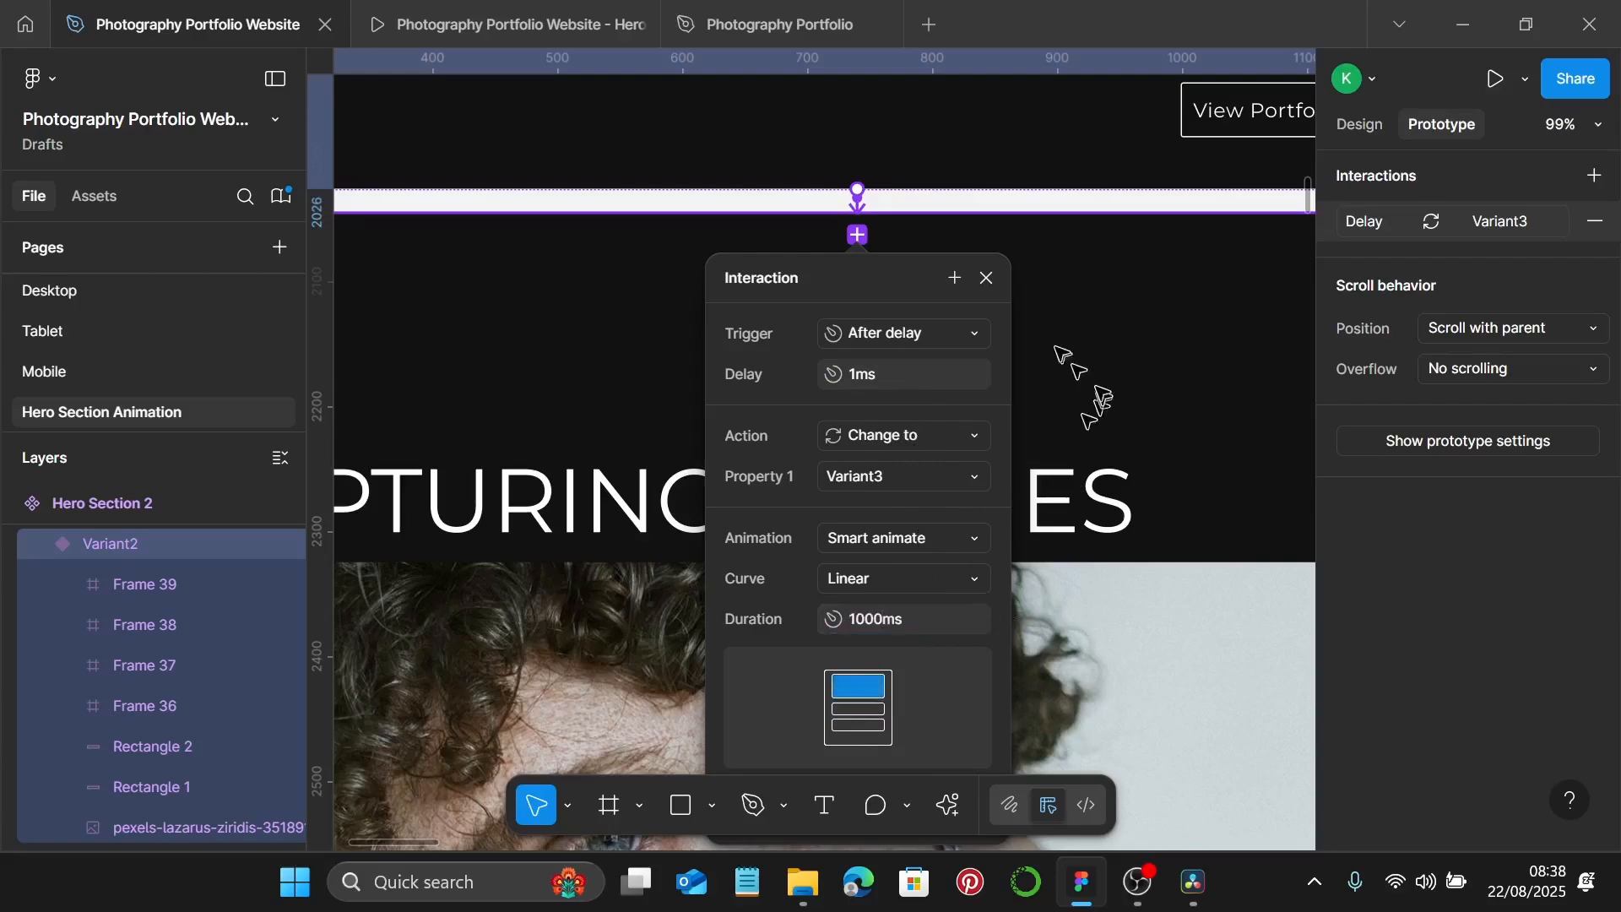
{"action": "left_click", "coordinate": [988, 279]}
Check the order of the Hero Section 2 variants from Variant2 to Variant5 and which photo crop each one shows.
{"action": "scroll", "coordinate": [1000, 291], "scroll_direction": "down", "scroll_amount": 10}
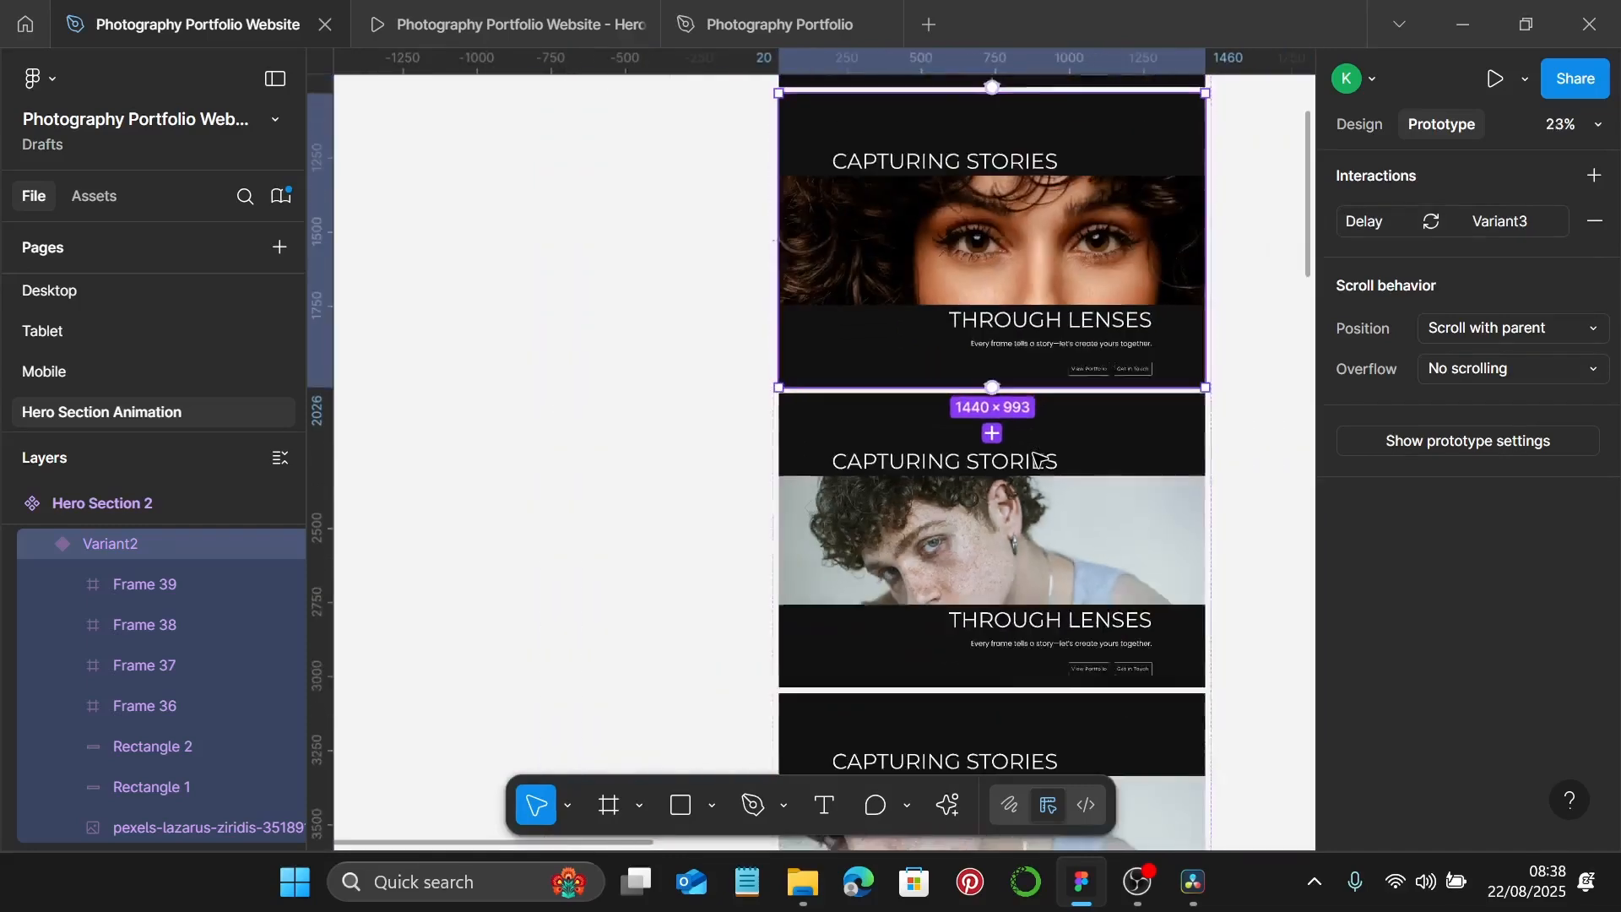
{"action": "left_click", "coordinate": [1088, 253]}
{"action": "left_click", "coordinate": [1058, 511]}
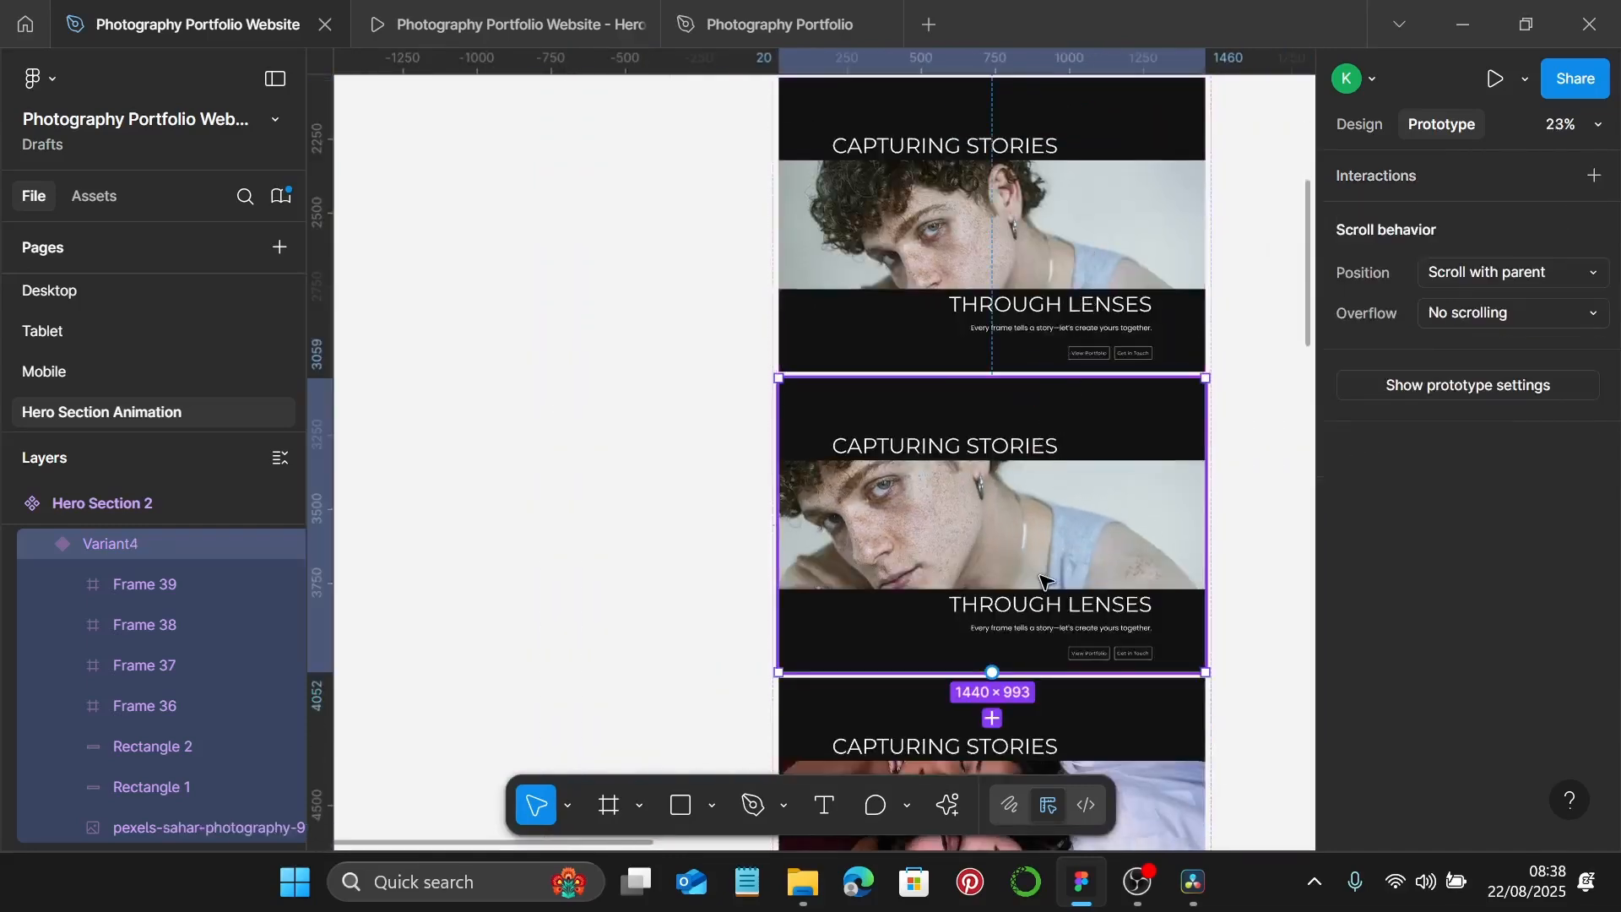
{"action": "scroll", "coordinate": [1045, 581], "scroll_direction": "down", "scroll_amount": 1}
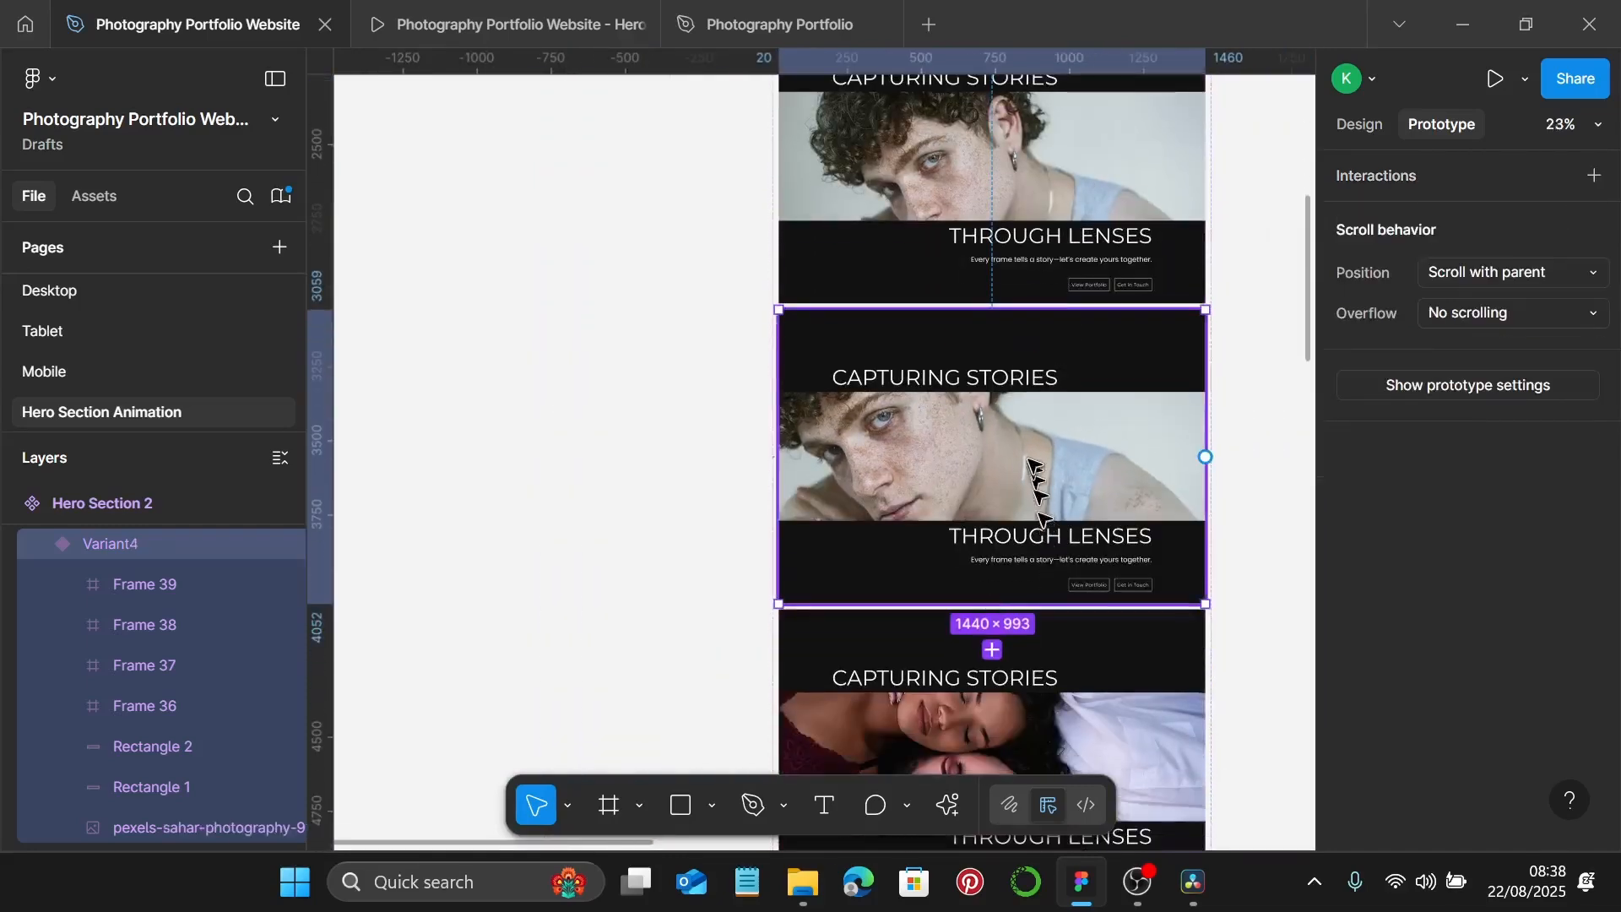
{"action": "left_click", "coordinate": [1024, 705]}
{"action": "scroll", "coordinate": [1083, 342], "scroll_direction": "up", "scroll_amount": 4}
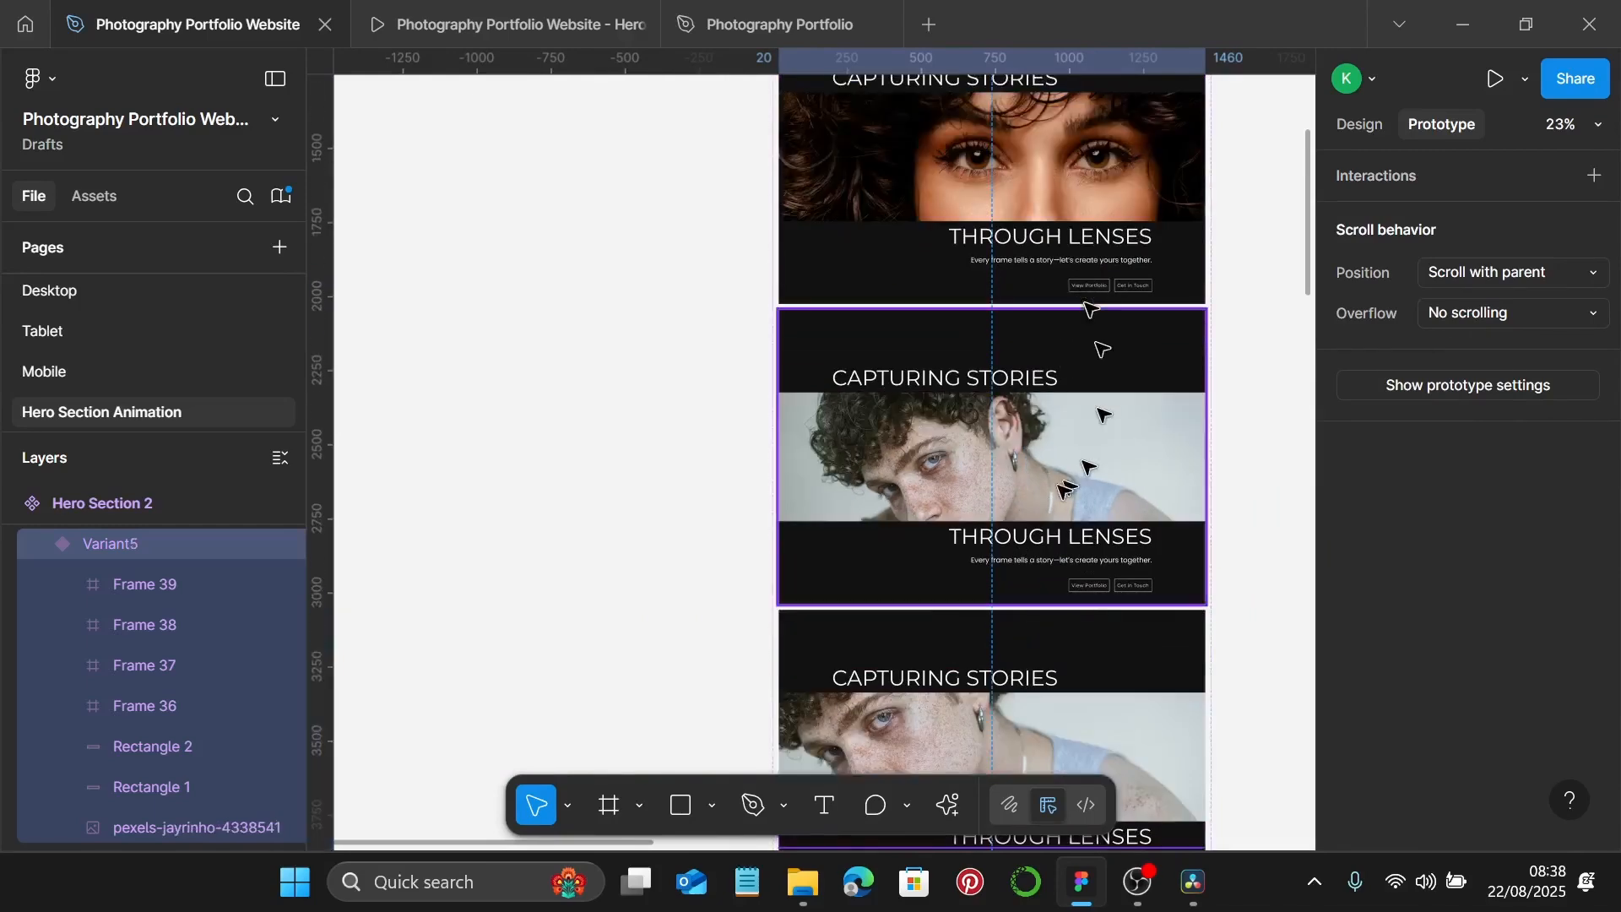
{"action": "scroll", "coordinate": [1057, 477], "scroll_direction": "down", "scroll_amount": 1}
{"action": "scroll", "coordinate": [999, 550], "scroll_direction": "up", "scroll_amount": 4}
Connect Variant3, with the normal crop of the curly-haired man's photo, to Variant4 with a prototype interaction.
{"action": "left_click", "coordinate": [1013, 532]}
{"action": "scroll", "coordinate": [1028, 507], "scroll_direction": "down", "scroll_amount": 2}
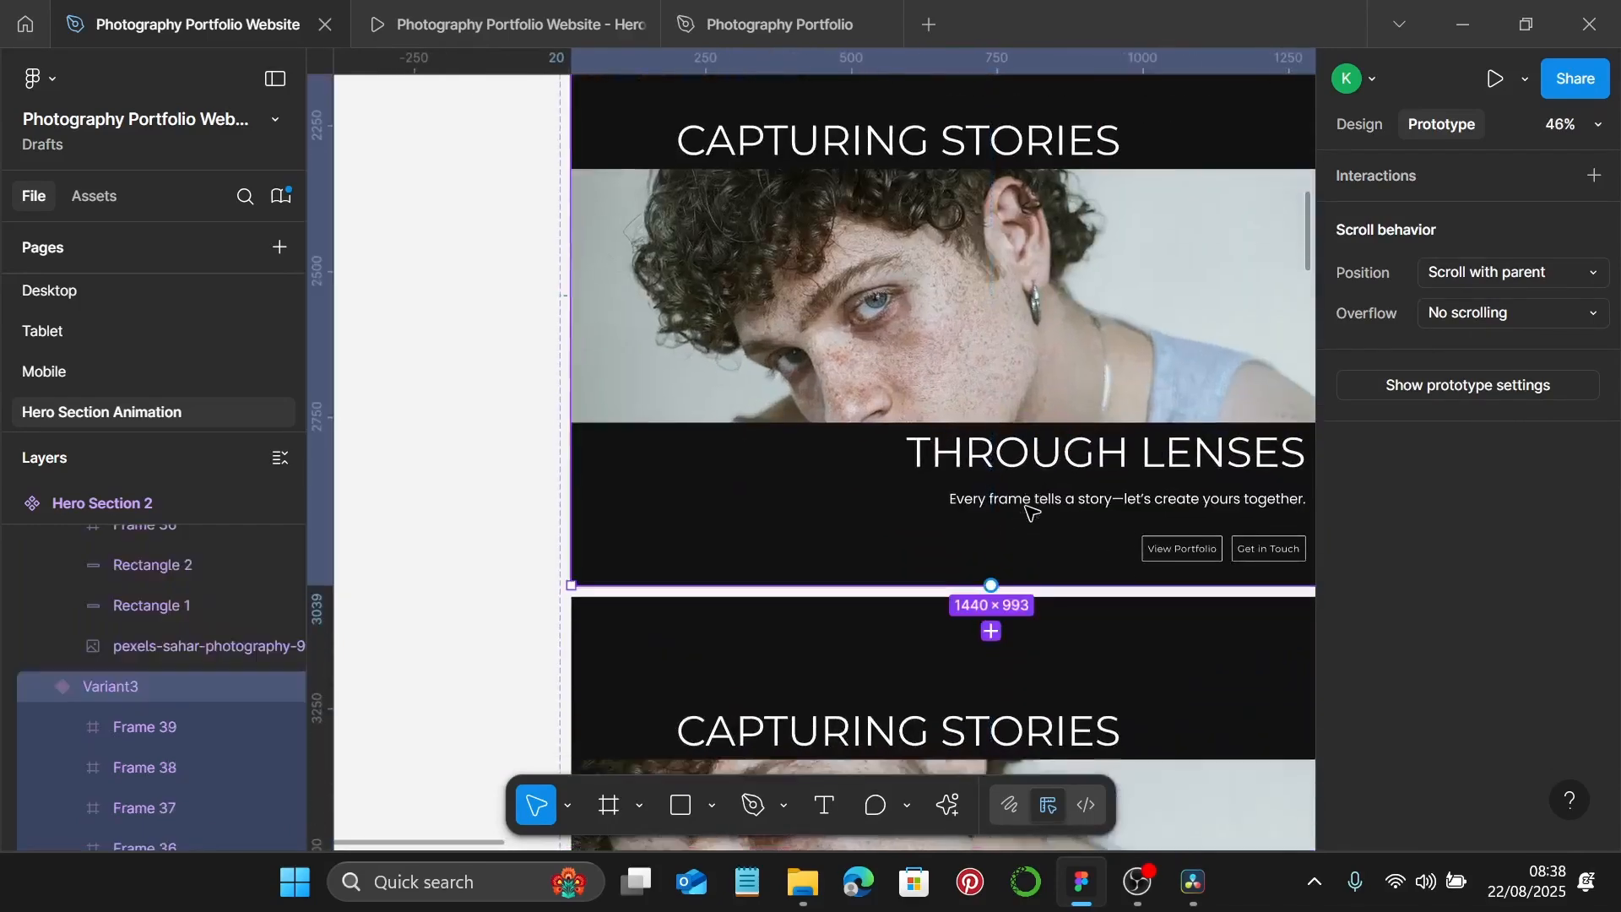
{"action": "scroll", "coordinate": [1034, 463], "scroll_direction": "up", "scroll_amount": 5}
{"action": "scroll", "coordinate": [1034, 463], "scroll_direction": "up", "scroll_amount": 3}
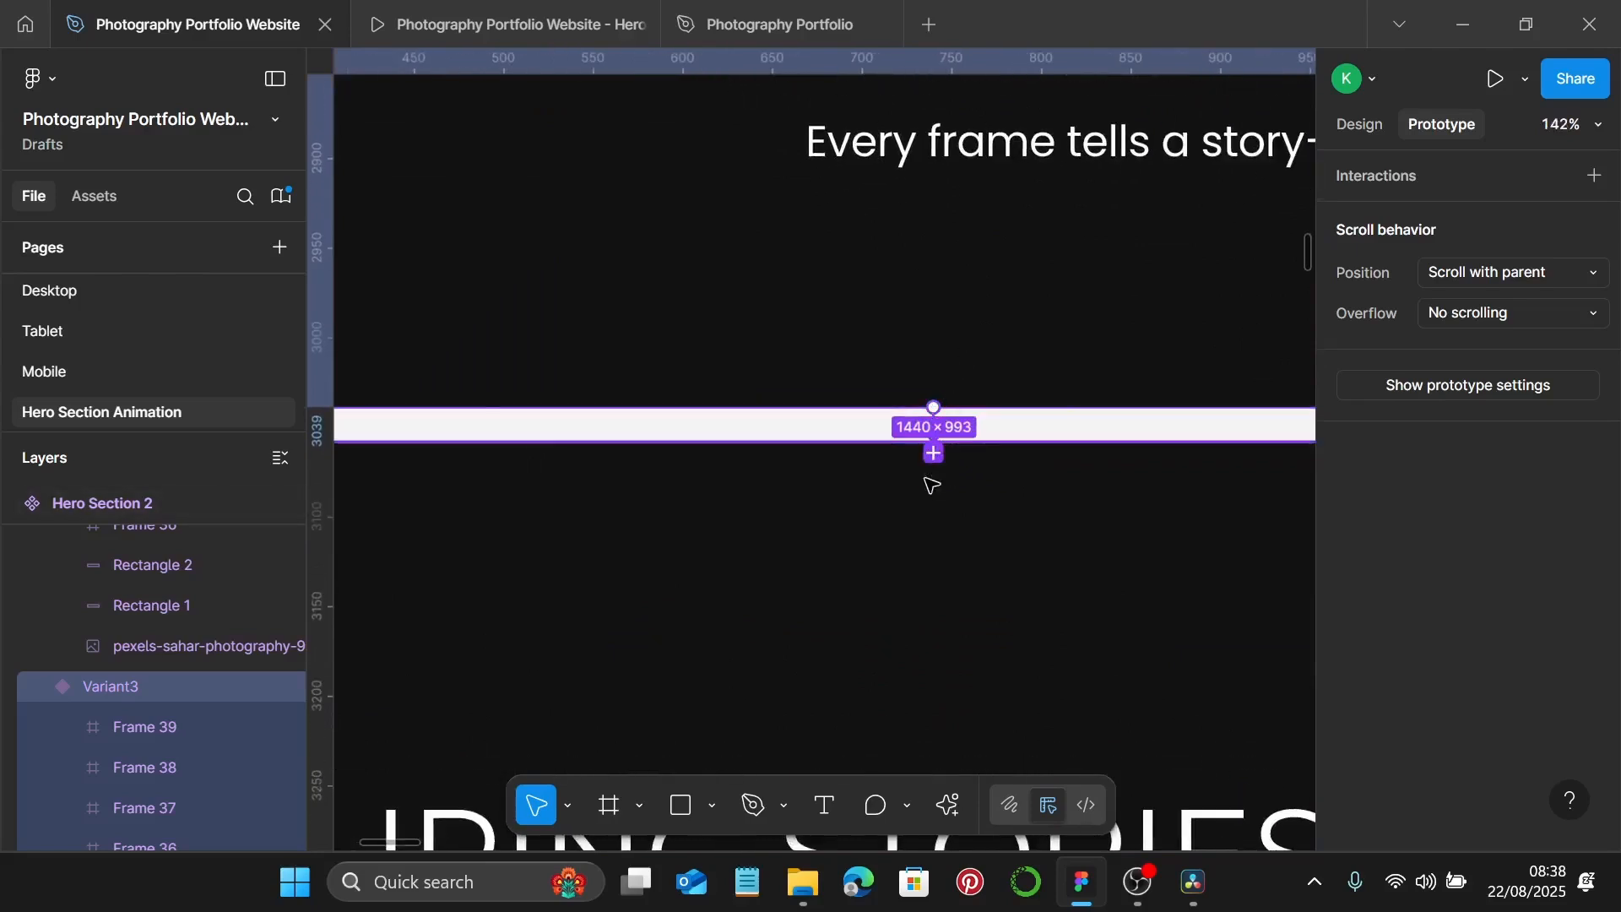
{"action": "left_click", "coordinate": [933, 454]}
Set the Variant3-to-Variant4 interaction to trigger after a delay of 1 ms.
{"action": "scroll", "coordinate": [1014, 427], "scroll_direction": "down", "scroll_amount": 3}
{"action": "left_click", "coordinate": [1032, 266]}
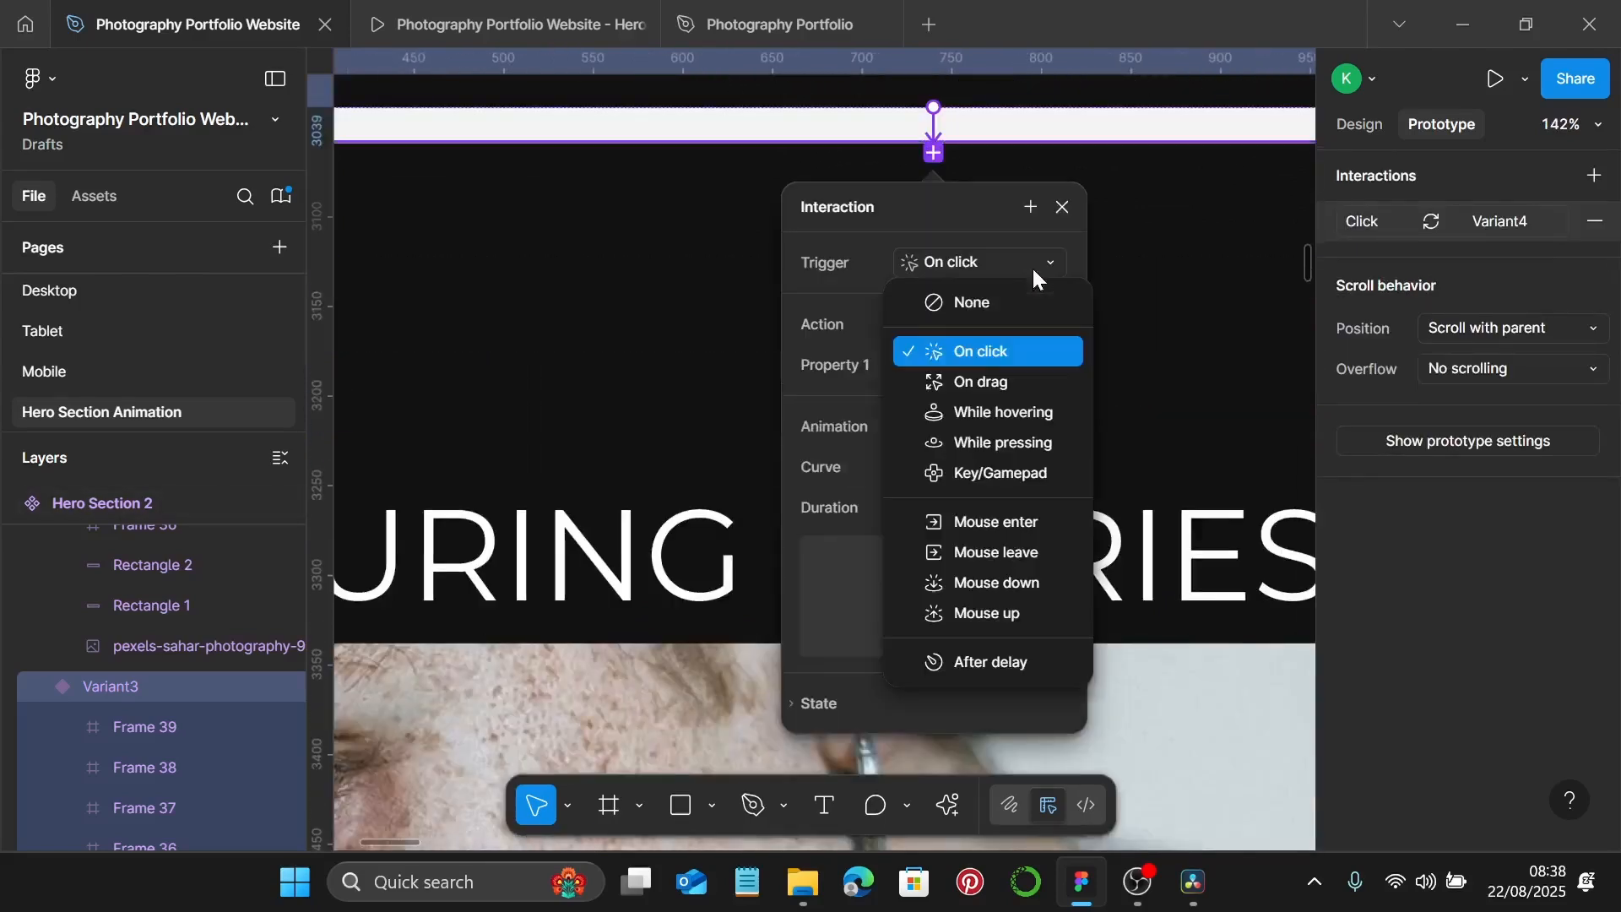
{"action": "left_click", "coordinate": [984, 655]}
{"action": "left_click", "coordinate": [996, 314]}
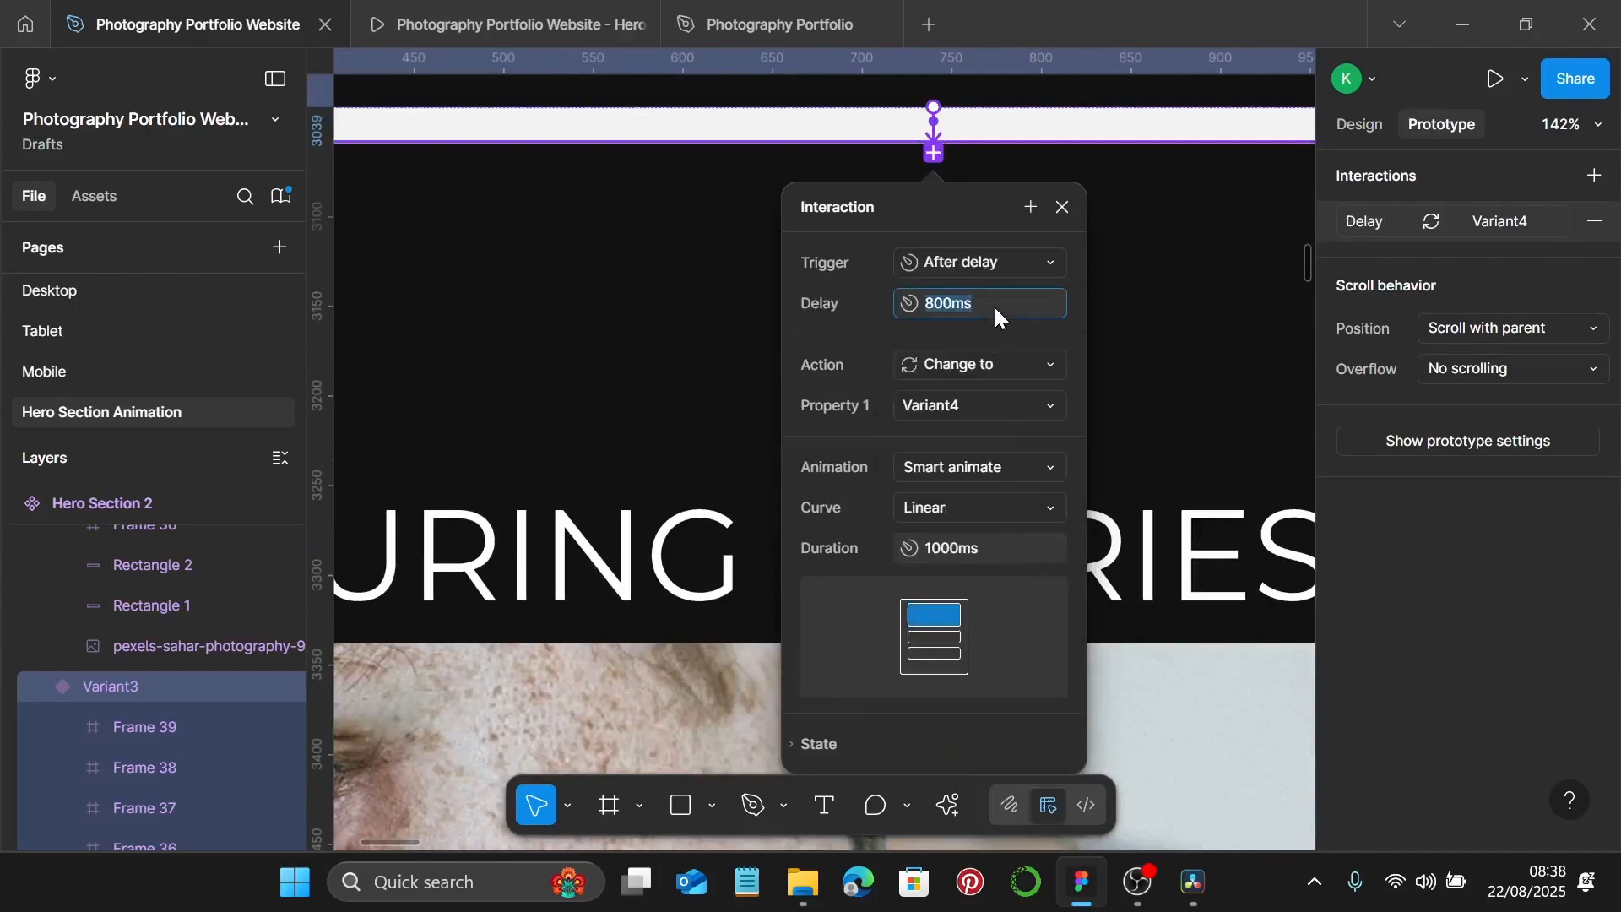
{"action": "type", "text": "1"}
{"action": "key", "text": "Return"}
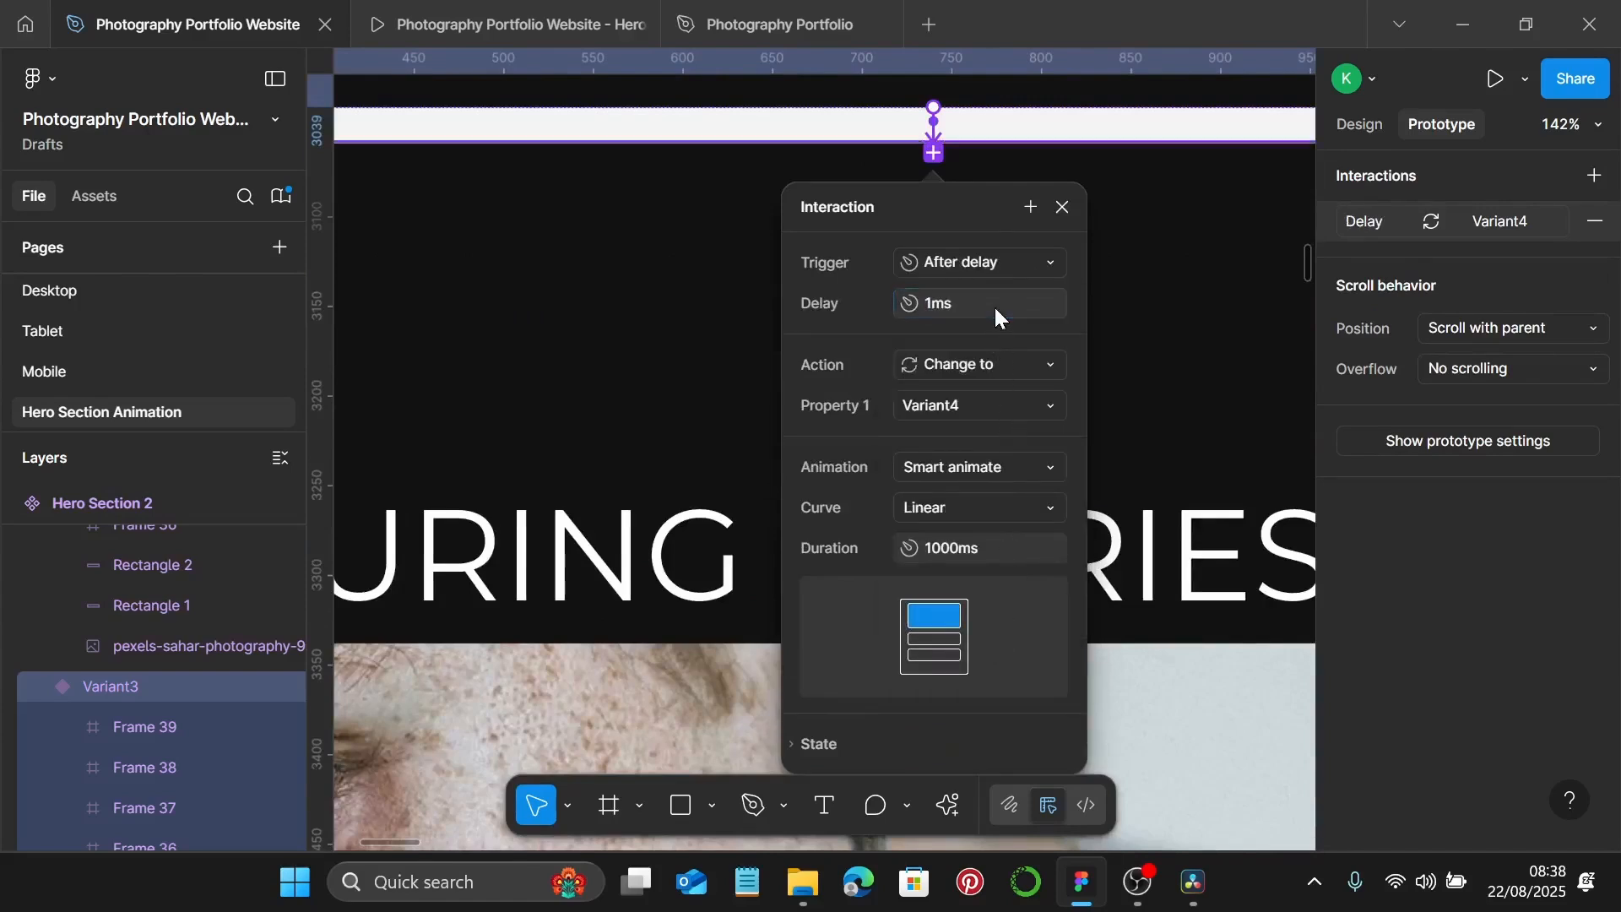
Set the Variant3-to-Variant4 animation duration to 8000 ms and close the interaction settings.
{"action": "left_click", "coordinate": [1020, 546]}
{"action": "type", "text": "8000"}
{"action": "key", "text": "Return"}
{"action": "left_click", "coordinate": [1122, 490]}
Connect Variant4 of Hero Section 2 to Variant5 with a prototype interaction.
{"action": "scroll", "coordinate": [1125, 497], "scroll_direction": "down", "scroll_amount": 5}
{"action": "scroll", "coordinate": [1125, 487], "scroll_direction": "down", "scroll_amount": 5}
{"action": "scroll", "coordinate": [1140, 464], "scroll_direction": "up", "scroll_amount": 3}
{"action": "scroll", "coordinate": [1134, 460], "scroll_direction": "up", "scroll_amount": 2}
{"action": "scroll", "coordinate": [1071, 479], "scroll_direction": "down", "scroll_amount": 2}
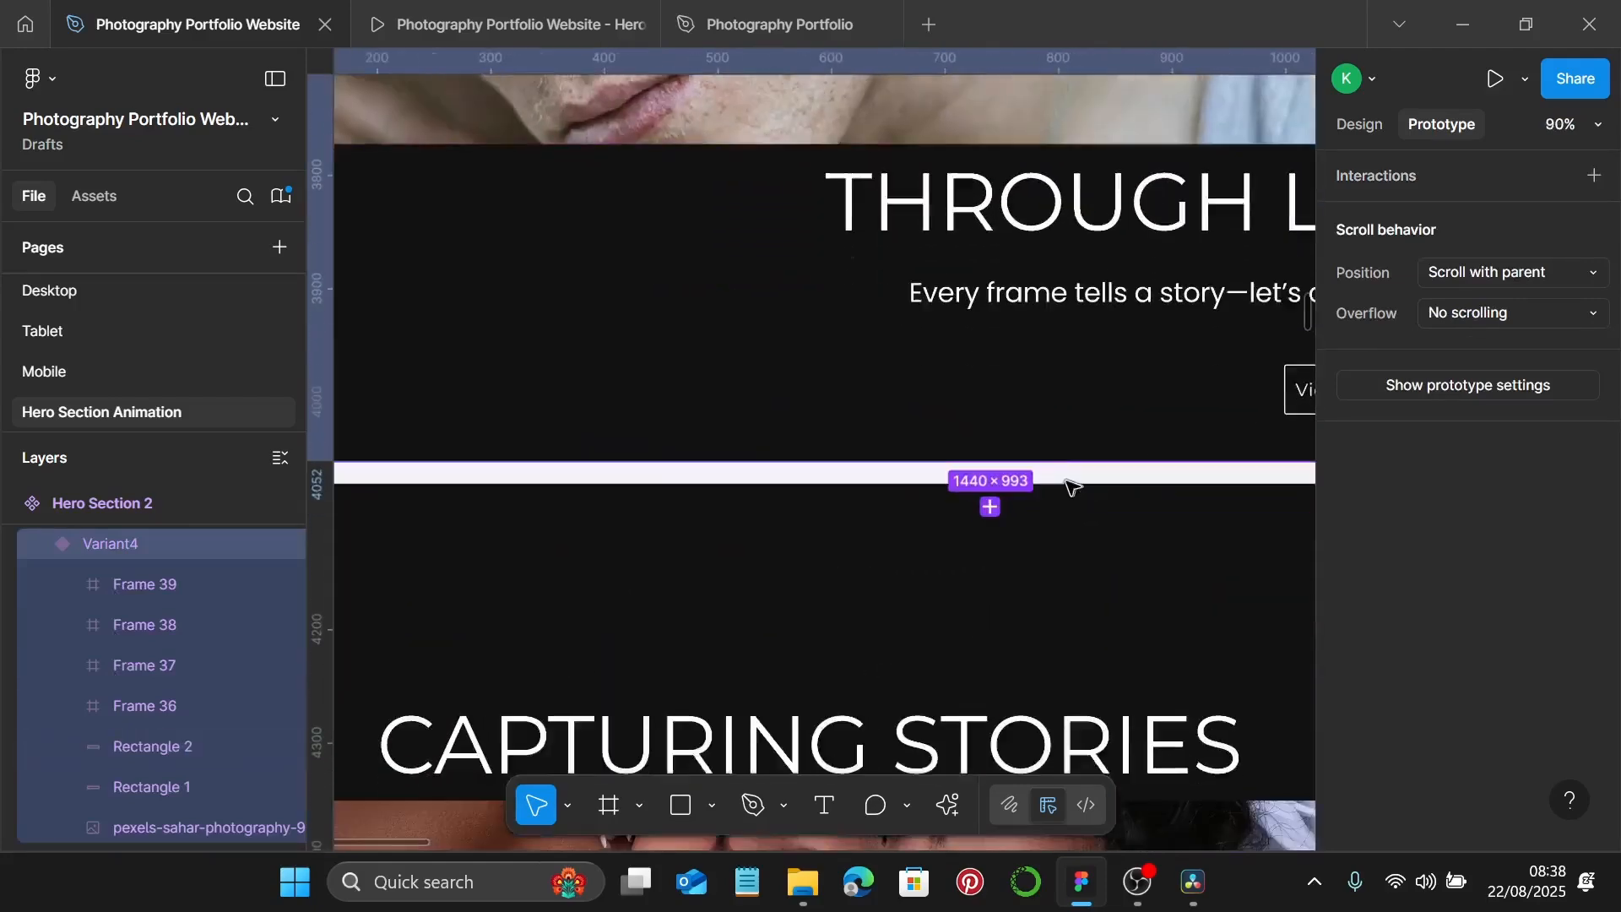
{"action": "scroll", "coordinate": [1038, 439], "scroll_direction": "up", "scroll_amount": 1}
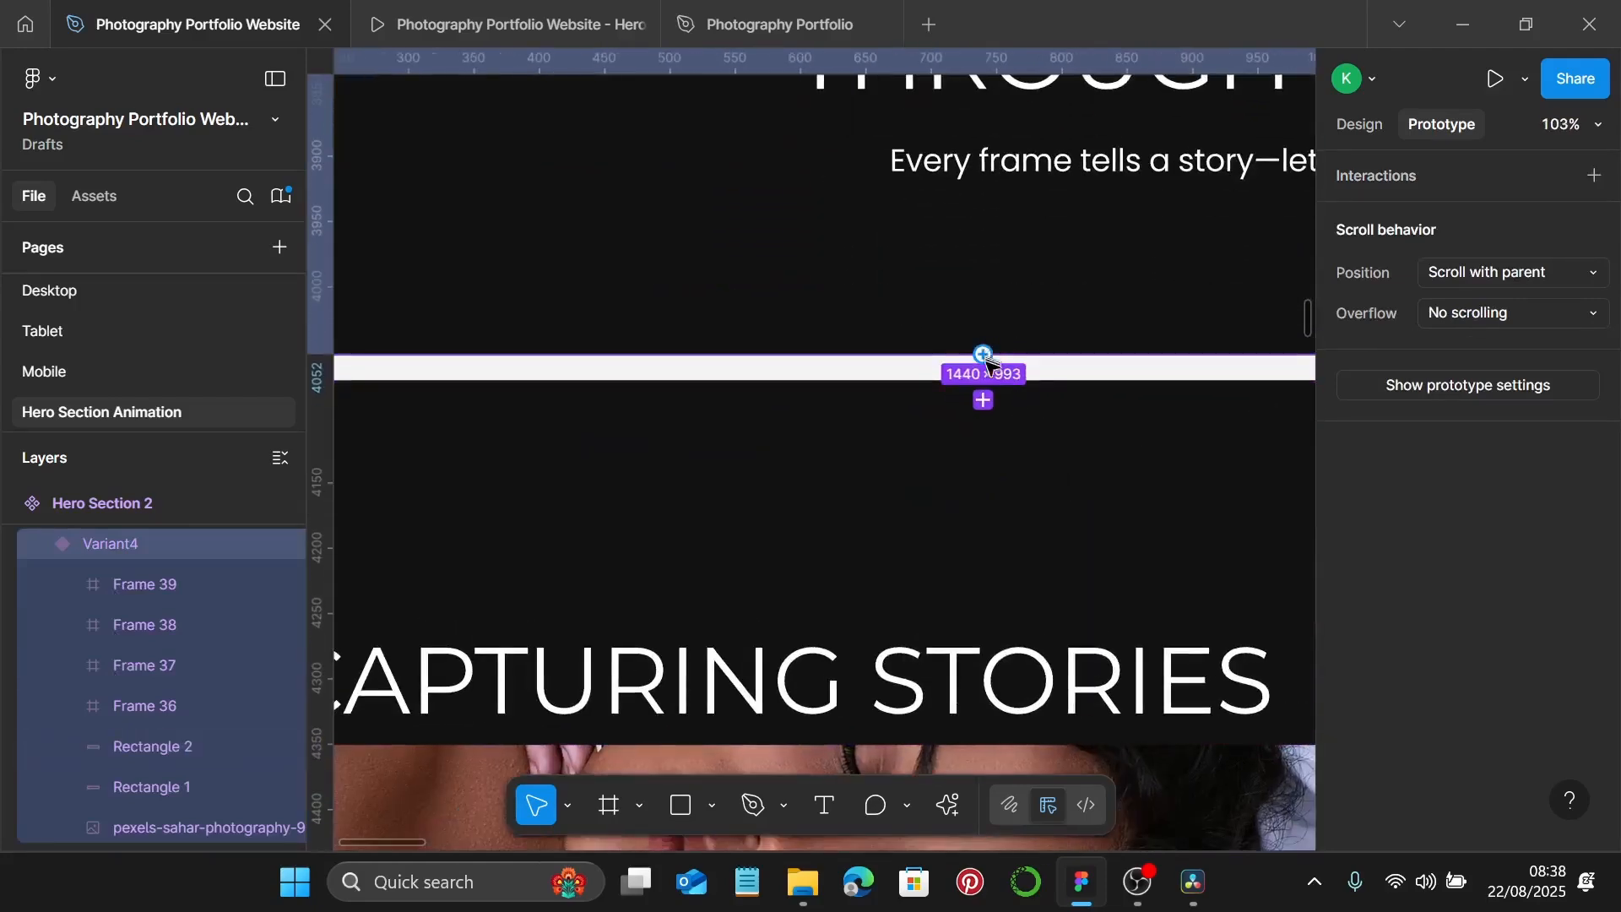
{"action": "left_click", "coordinate": [982, 401]}
Set the Variant4-to-Variant5 interaction to trigger after a delay of 1 ms.
{"action": "left_click", "coordinate": [1057, 451]}
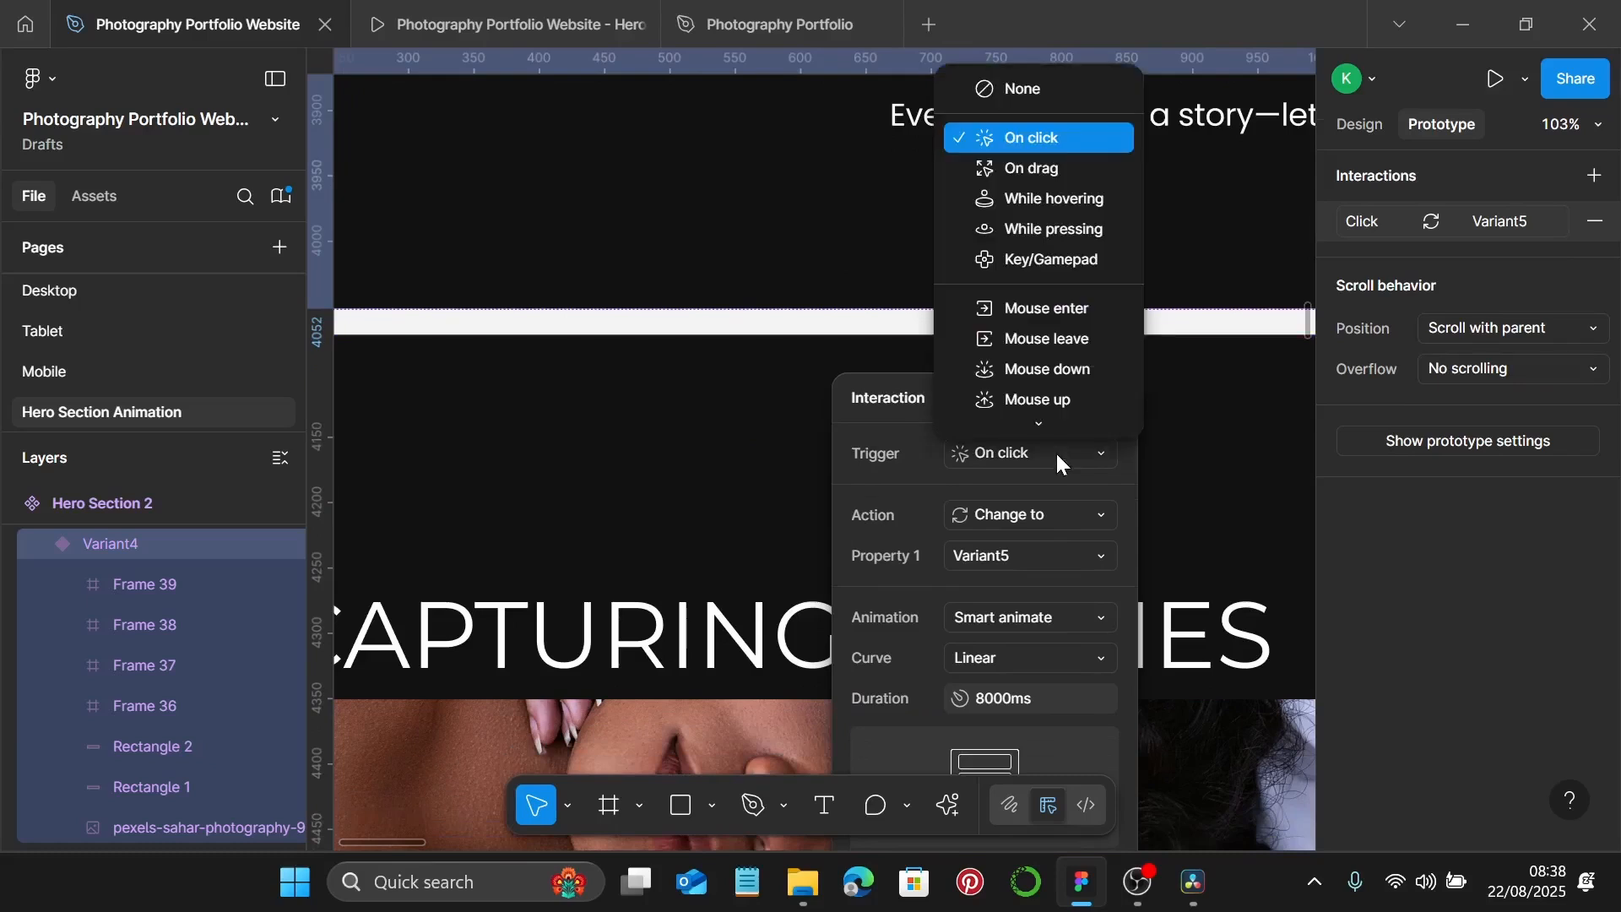
{"action": "scroll", "coordinate": [1058, 451], "scroll_direction": "down", "scroll_amount": 3}
{"action": "scroll", "coordinate": [1068, 755], "scroll_direction": "down", "scroll_amount": 1}
{"action": "left_click", "coordinate": [1076, 716]}
{"action": "left_click", "coordinate": [1073, 360]}
{"action": "type", "text": "1"}
{"action": "key", "text": "Return"}
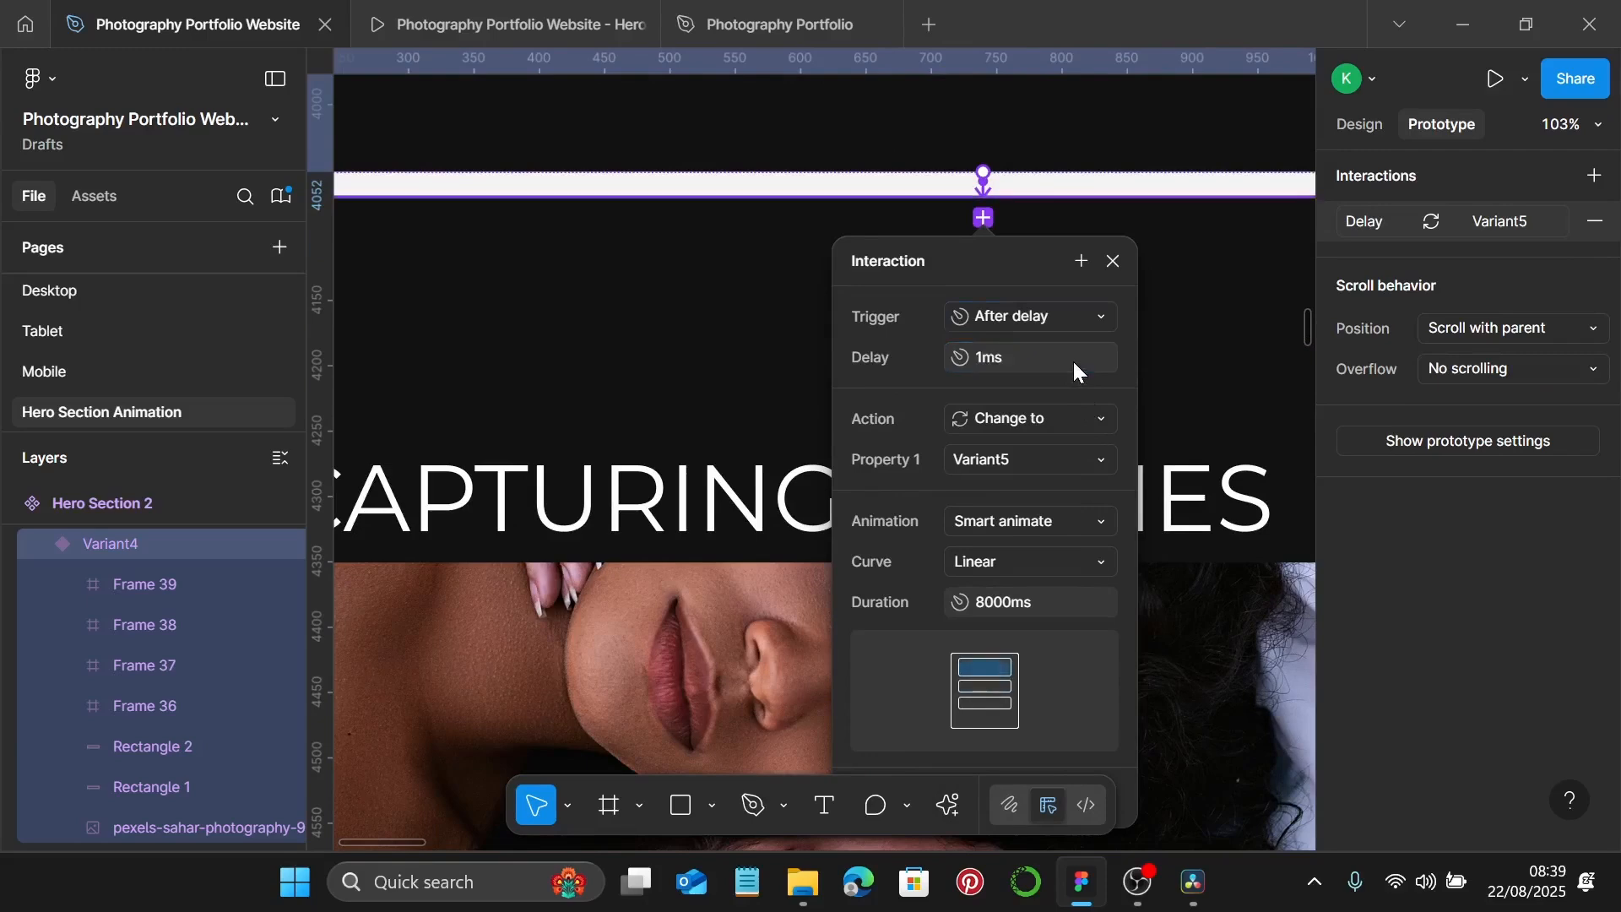
Set the Variant4-to-Variant5 animation duration to 1000 ms and close the interaction settings.
{"action": "left_click", "coordinate": [1053, 602]}
{"action": "type", "text": "1000"}
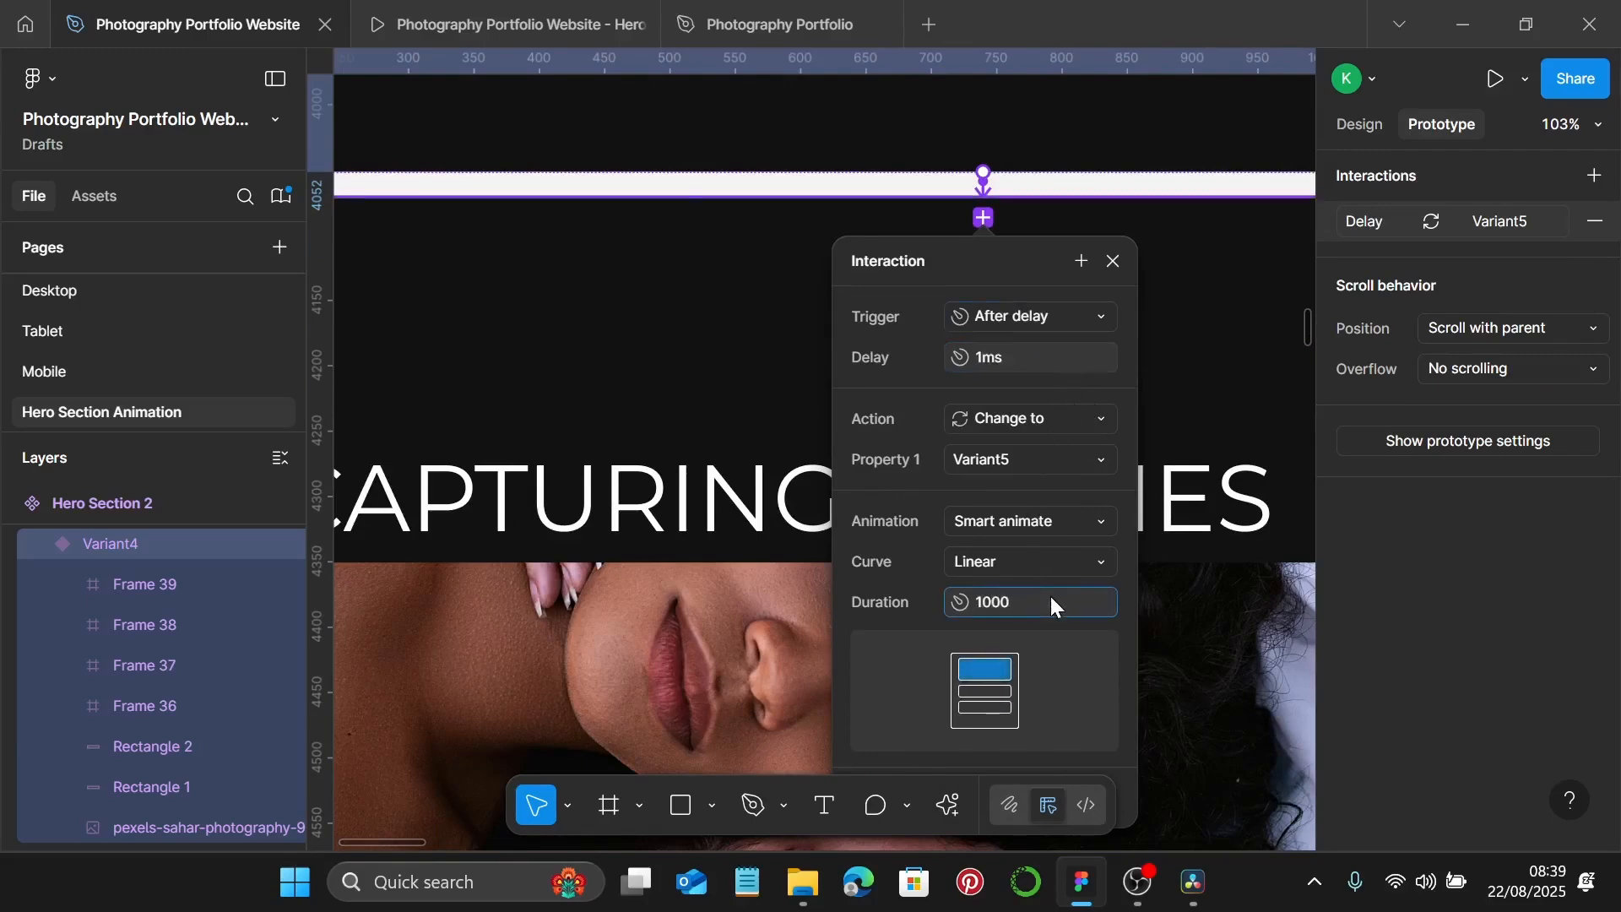
{"action": "key", "text": "Return"}
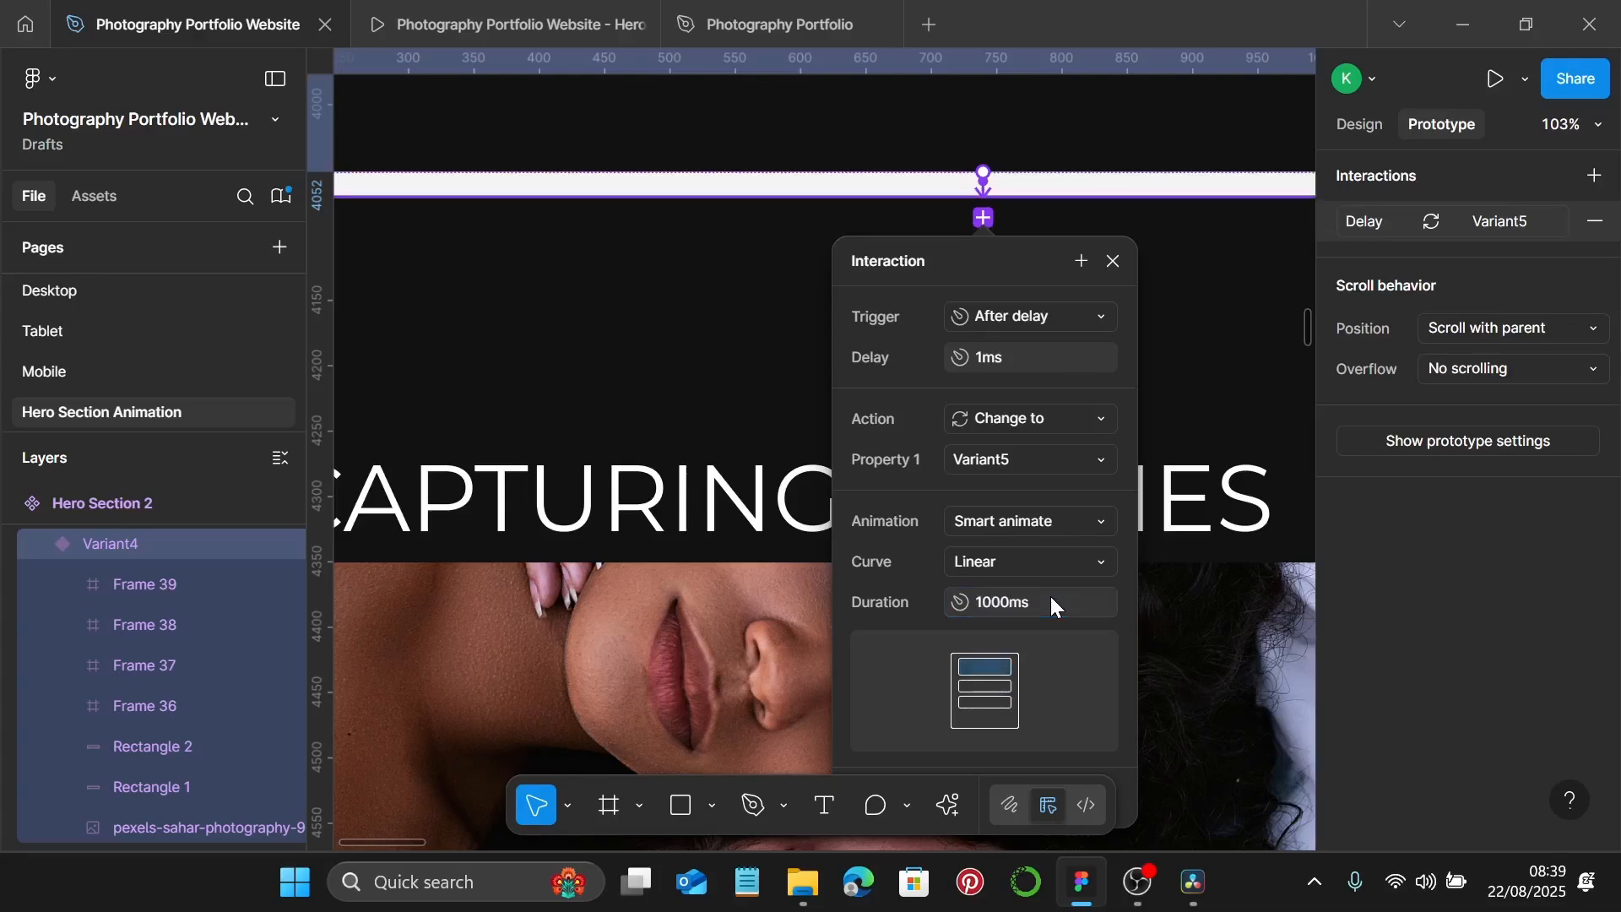
{"action": "left_click", "coordinate": [1192, 468]}
Connect Variant5, with the normal crop of the two women's photo, to Variant6 with a prototype interaction.
{"action": "scroll", "coordinate": [1161, 502], "scroll_direction": "down", "scroll_amount": 3}
{"action": "scroll", "coordinate": [1161, 503], "scroll_direction": "down", "scroll_amount": 1}
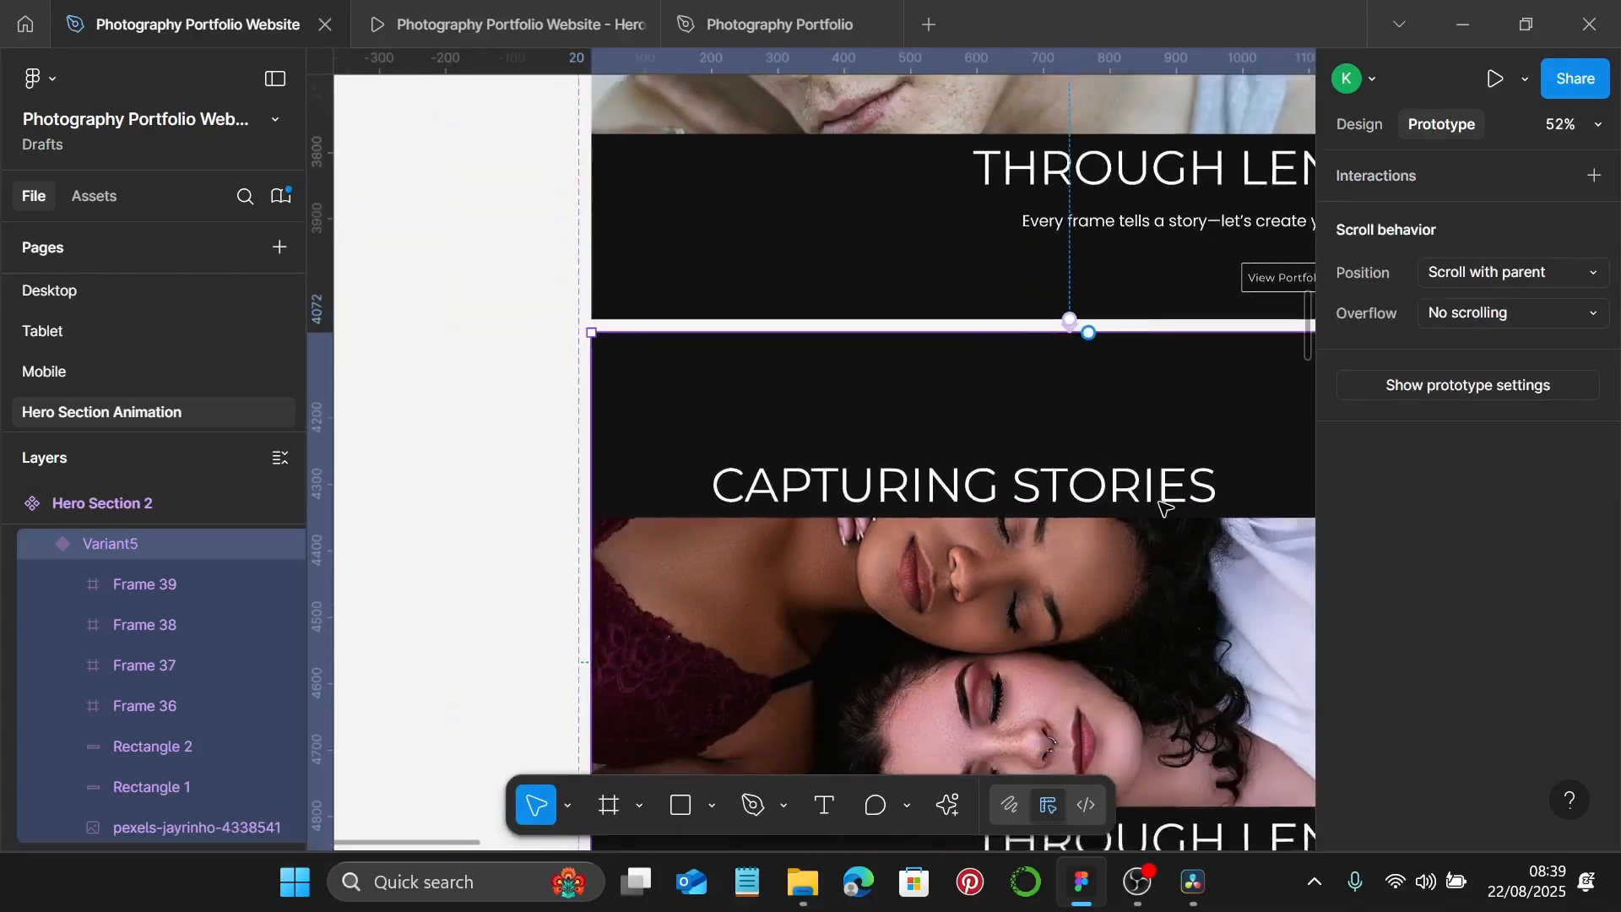
{"action": "scroll", "coordinate": [1162, 505], "scroll_direction": "down", "scroll_amount": 3}
{"action": "scroll", "coordinate": [1165, 506], "scroll_direction": "down", "scroll_amount": 5}
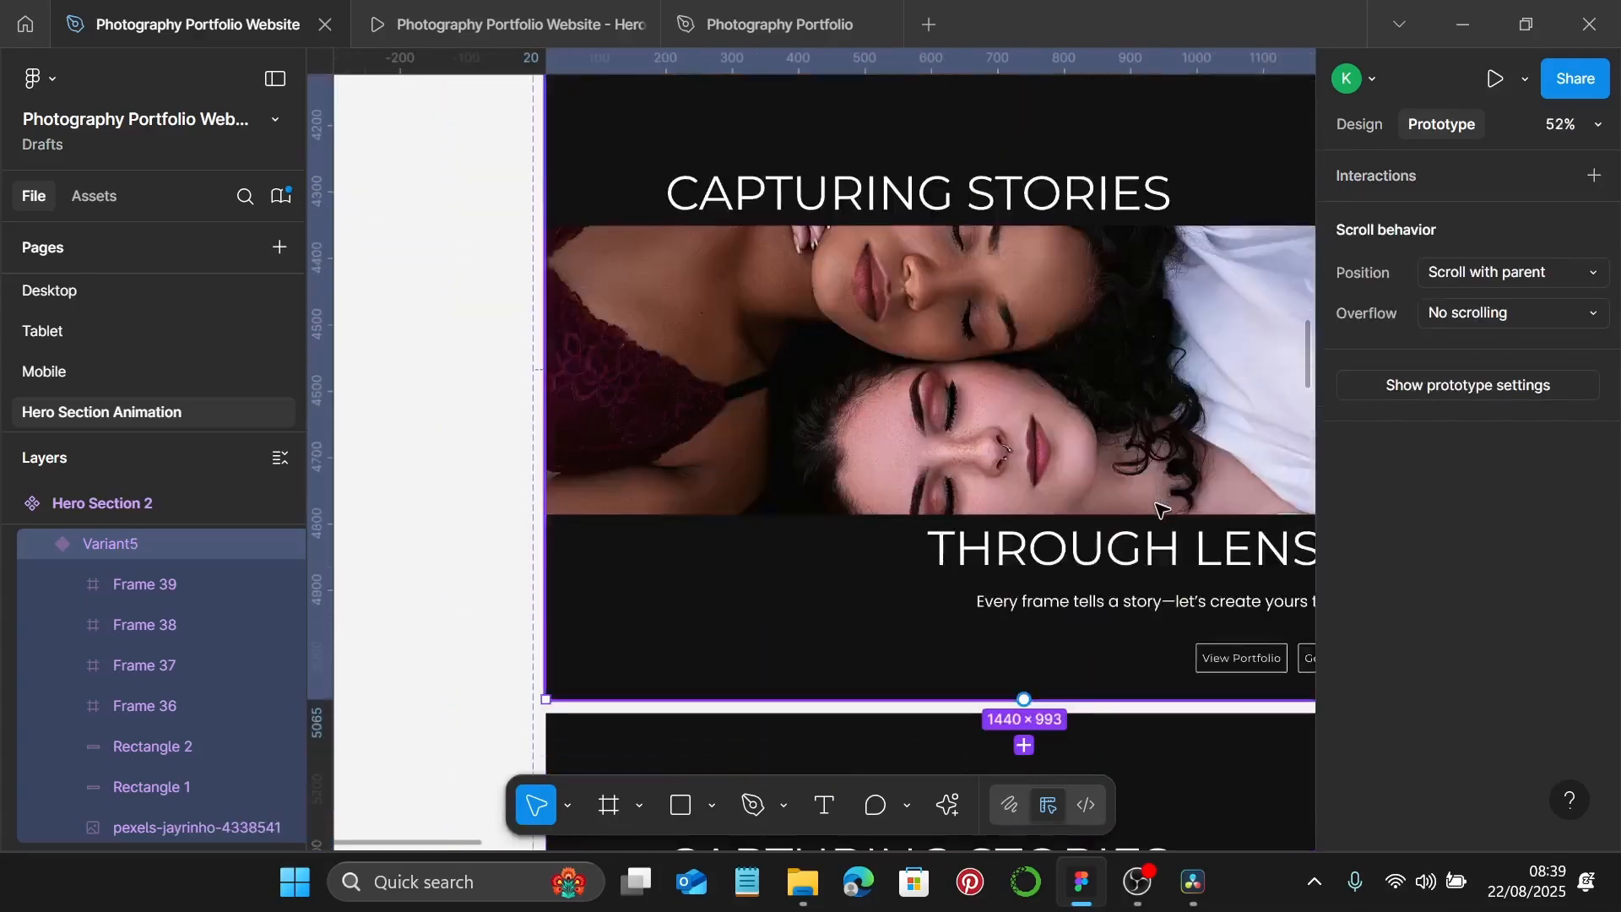
{"action": "scroll", "coordinate": [1078, 510], "scroll_direction": "up", "scroll_amount": 5}
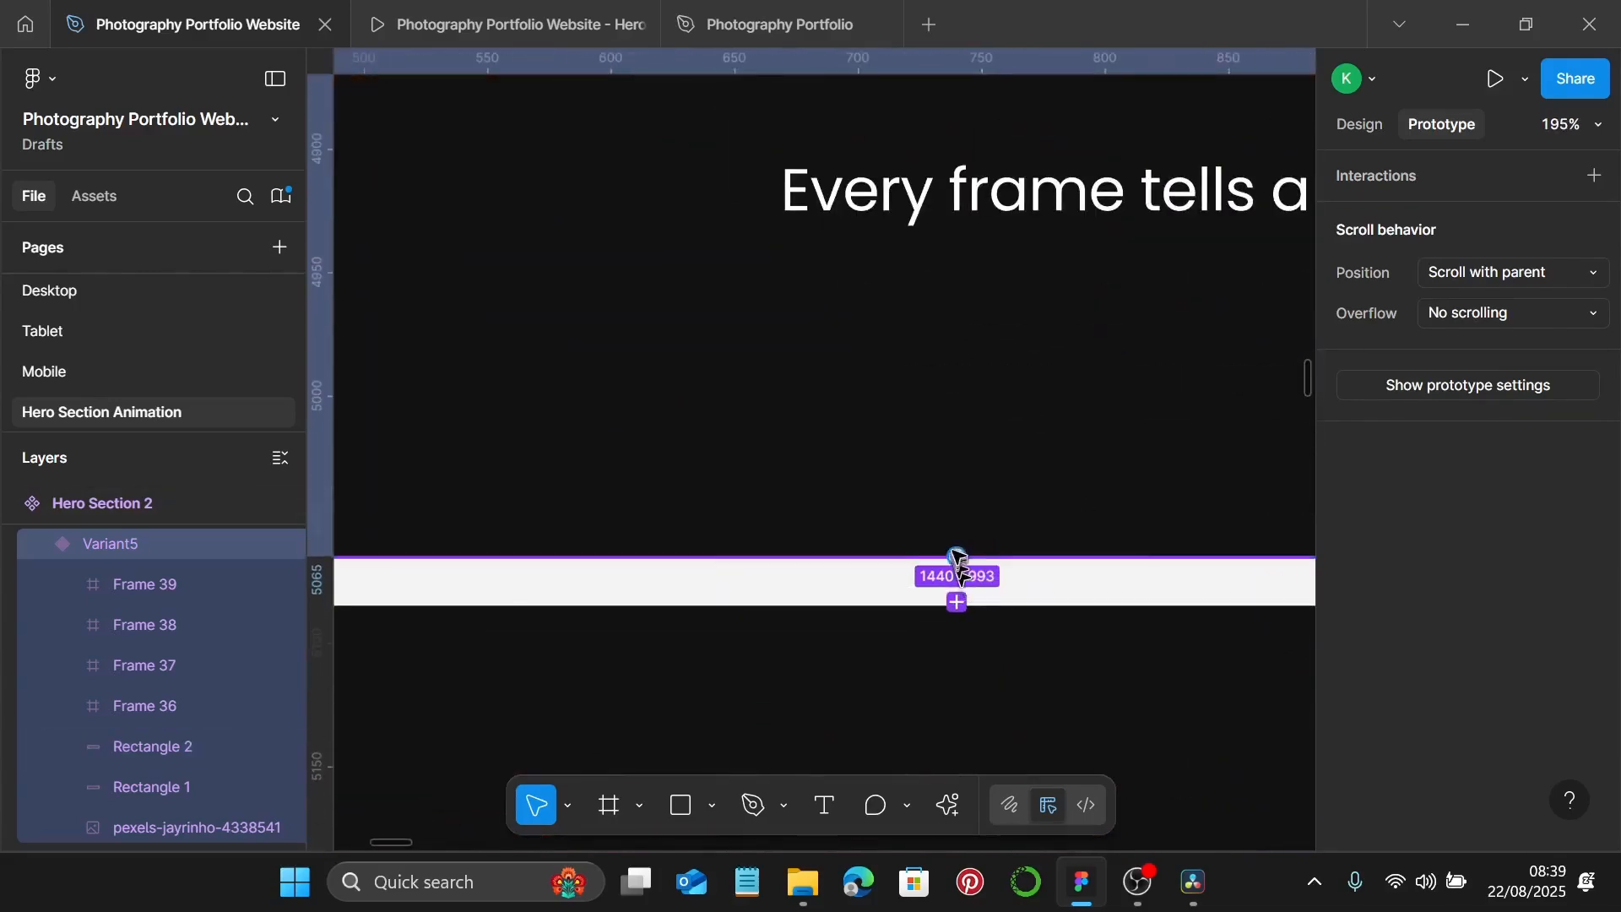
{"action": "left_click", "coordinate": [957, 602]}
Set the Variant5-to-Variant6 interaction to trigger after a delay of 1 ms.
{"action": "scroll", "coordinate": [1052, 519], "scroll_direction": "down", "scroll_amount": 5}
{"action": "scroll", "coordinate": [1088, 503], "scroll_direction": "up", "scroll_amount": 3}
{"action": "scroll", "coordinate": [1098, 481], "scroll_direction": "down", "scroll_amount": 1}
{"action": "left_click", "coordinate": [1109, 448]}
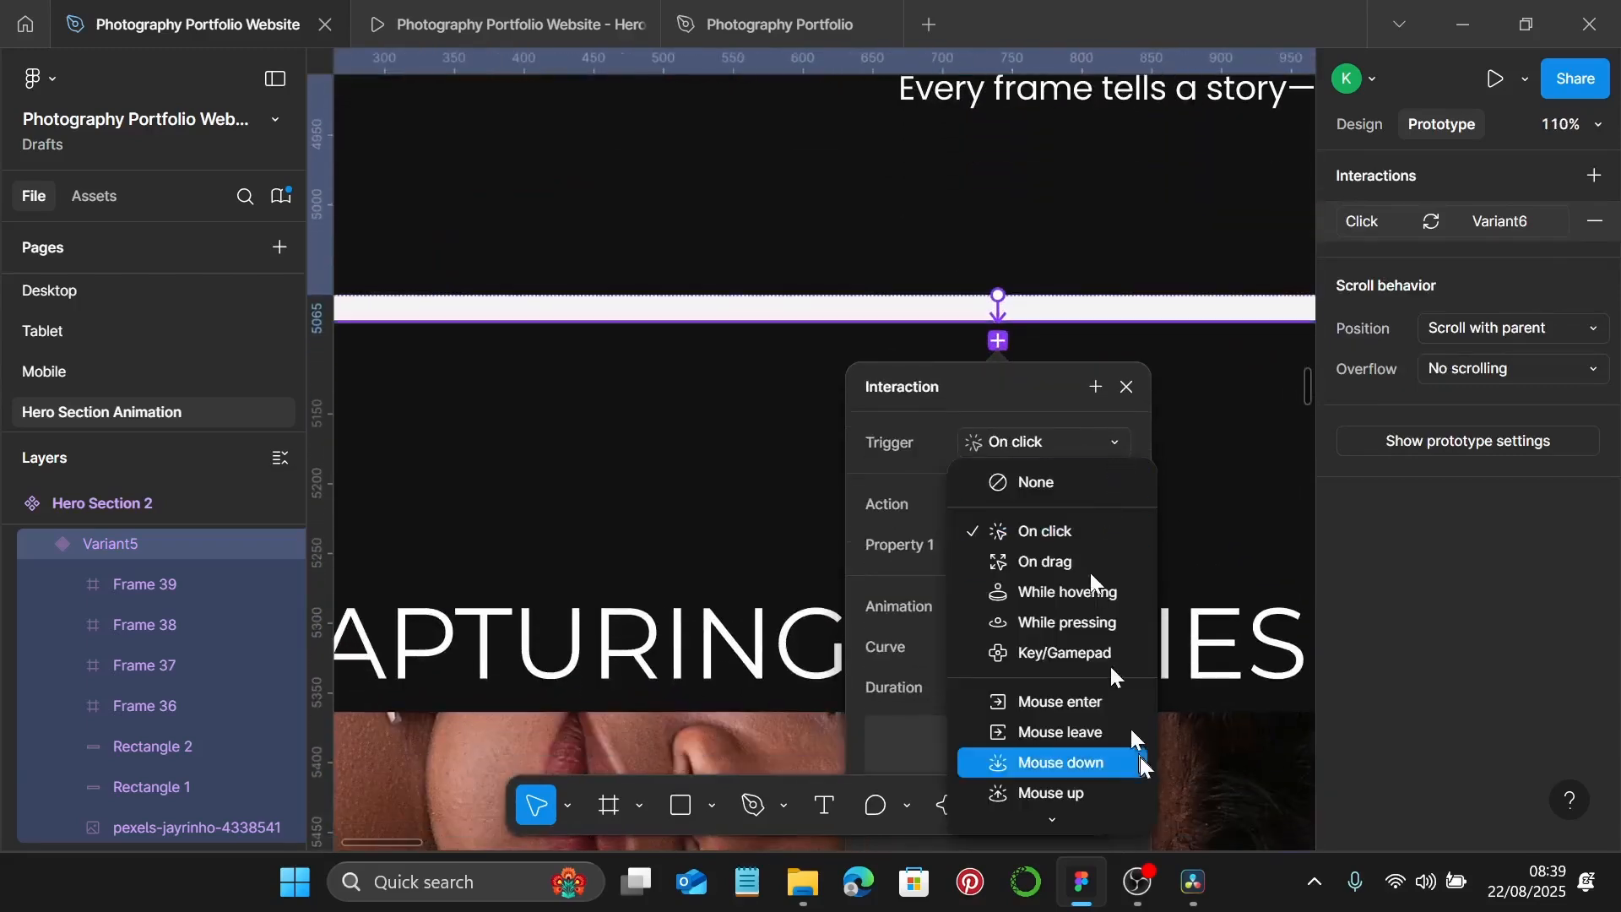
{"action": "scroll", "coordinate": [1105, 744], "scroll_direction": "down", "scroll_amount": 1}
{"action": "scroll", "coordinate": [1086, 785], "scroll_direction": "down", "scroll_amount": 2}
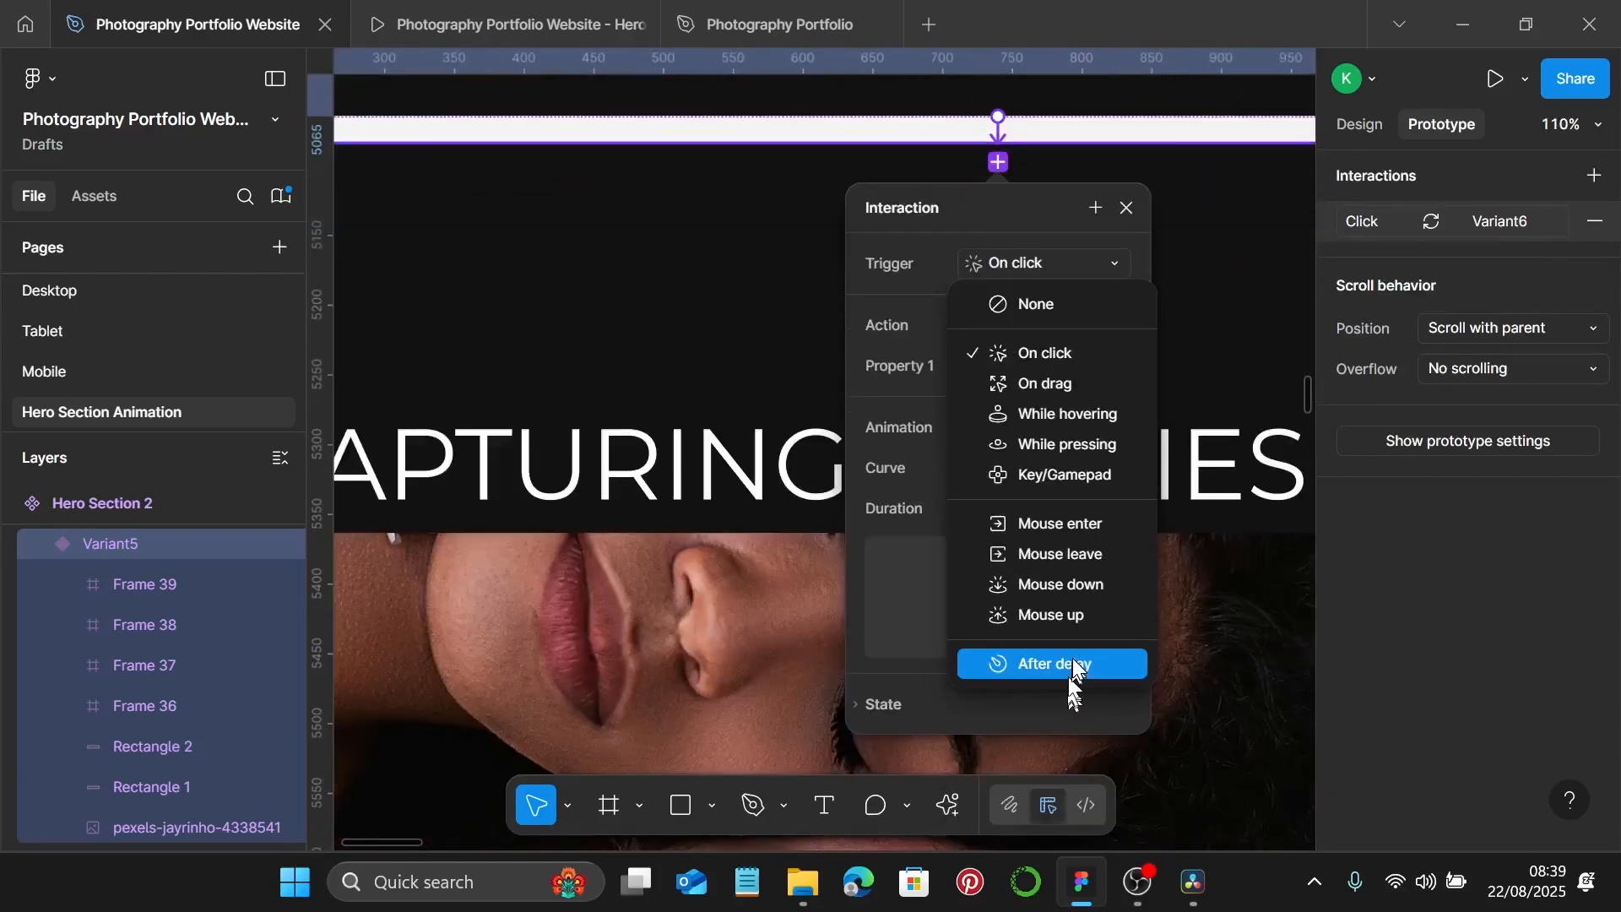
{"action": "left_click", "coordinate": [1070, 661]}
{"action": "left_click", "coordinate": [1074, 299]}
{"action": "type", "text": "1"}
{"action": "key", "text": "Return"}
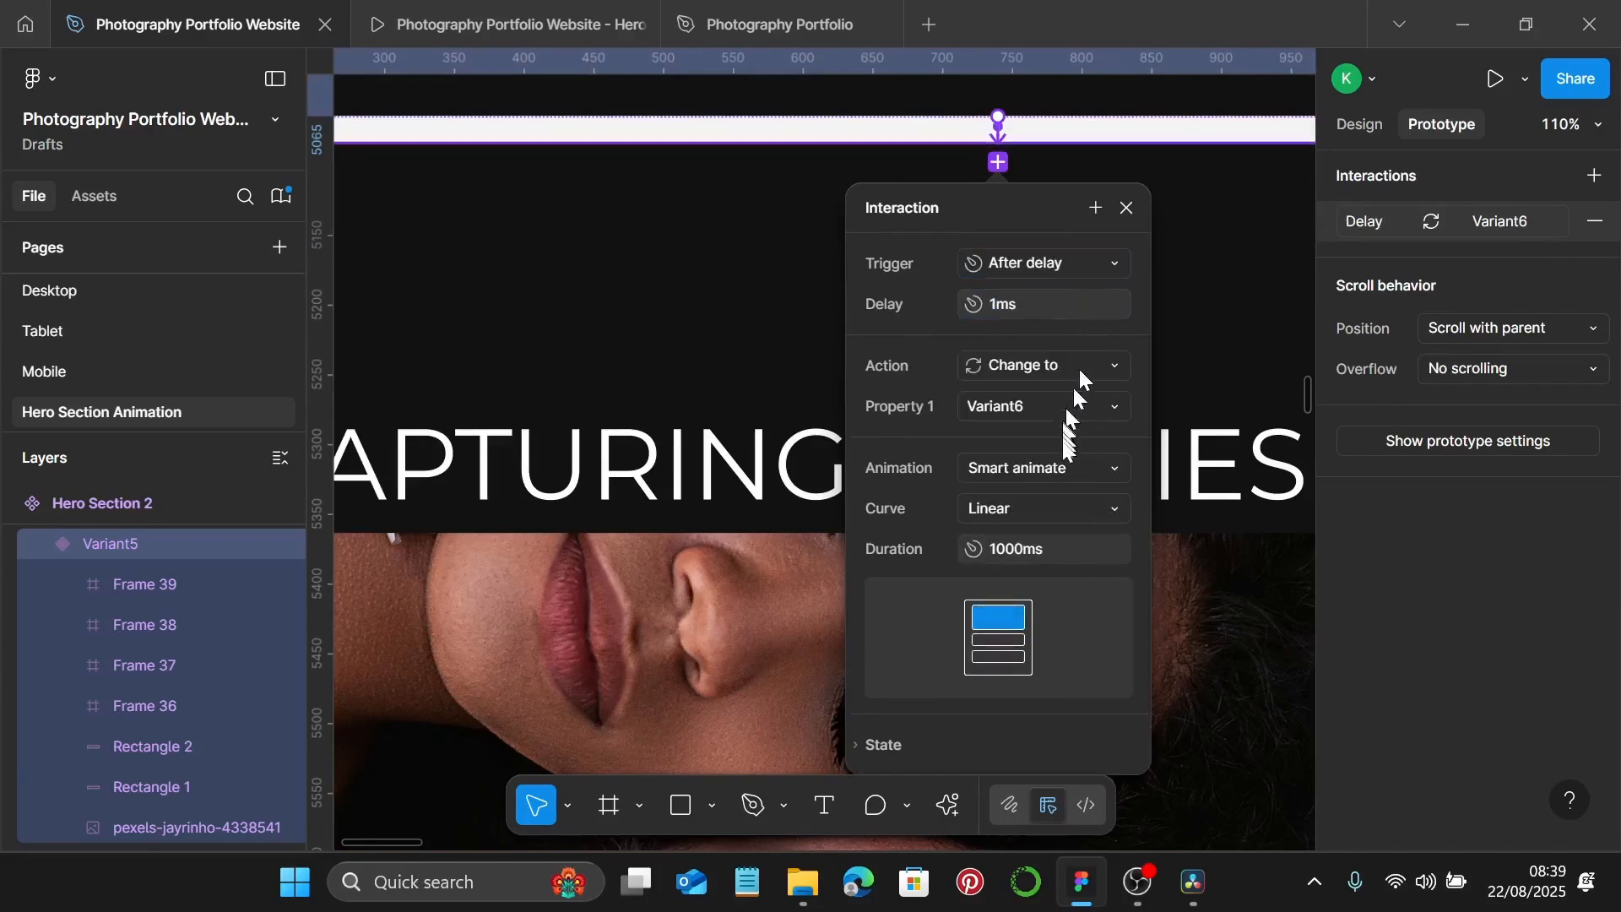
Set the Variant5-to-Variant6 animation duration to 8000 ms and close the interaction settings.
{"action": "type", "text": "8000"}
{"action": "key", "text": "Return"}
{"action": "left_click", "coordinate": [1236, 491]}
Connect Variant6 of Hero Section 2 to Variant7, the mountain lake photo, with a prototype interaction.
{"action": "scroll", "coordinate": [1235, 492], "scroll_direction": "down", "scroll_amount": 5}
{"action": "scroll", "coordinate": [1233, 494], "scroll_direction": "right", "scroll_amount": 2}
{"action": "scroll", "coordinate": [1190, 473], "scroll_direction": "up", "scroll_amount": 3}
{"action": "scroll", "coordinate": [1126, 372], "scroll_direction": "up", "scroll_amount": 3}
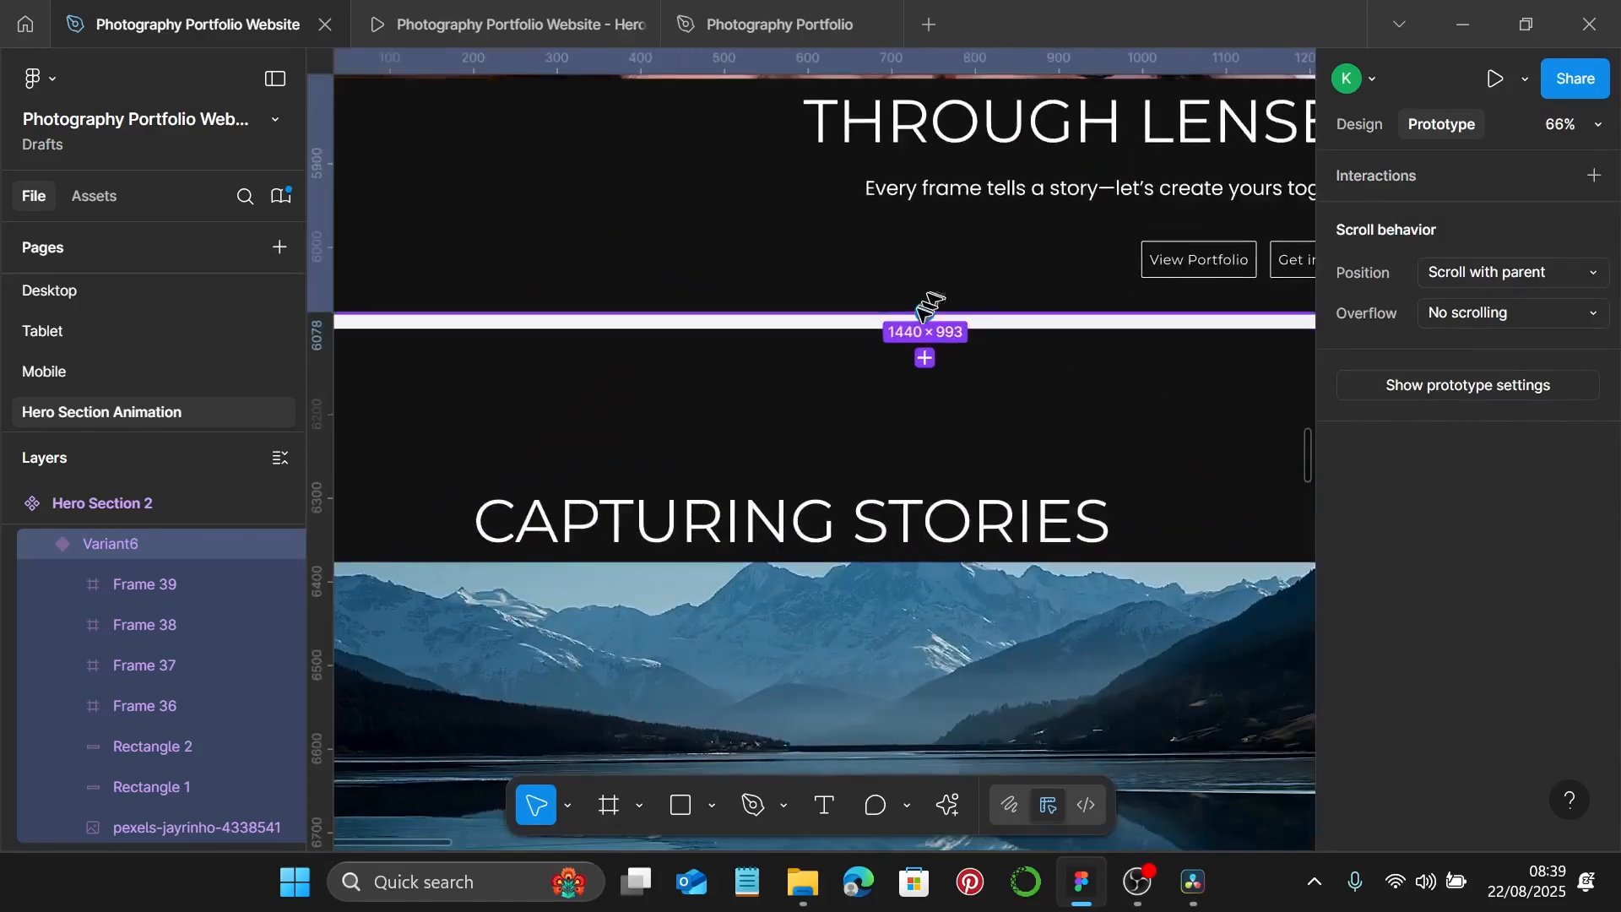
{"action": "left_click_drag", "start_coordinate": [926, 313], "coordinate": [927, 359]}
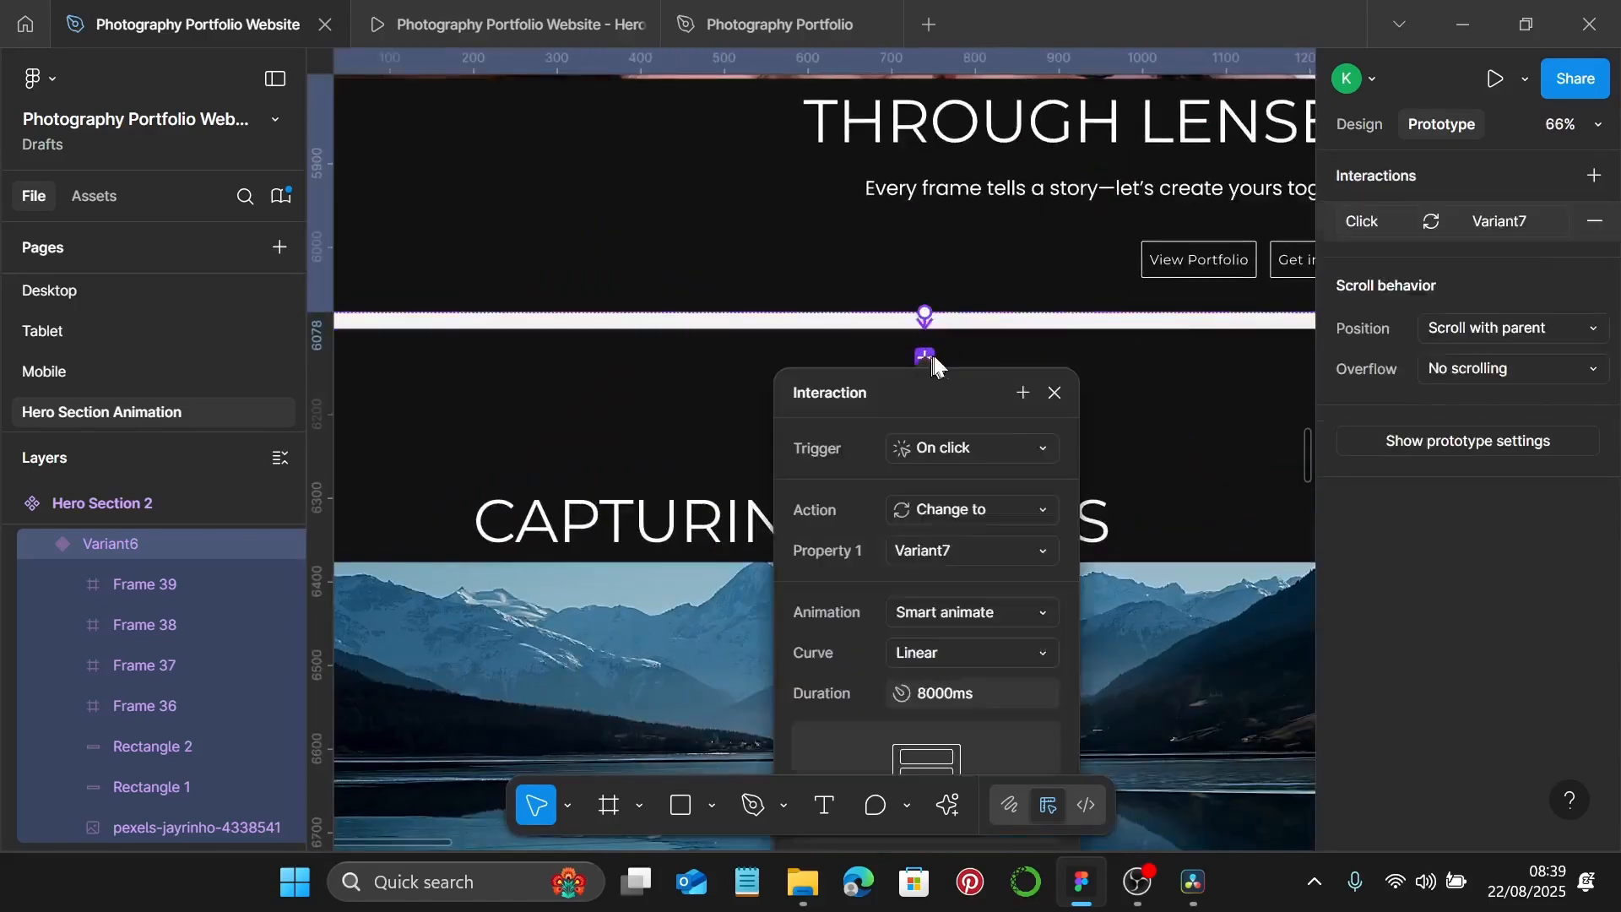
Set the Variant6-to-Variant7 interaction to trigger after a delay of 1 ms.
{"action": "left_click", "coordinate": [982, 456]}
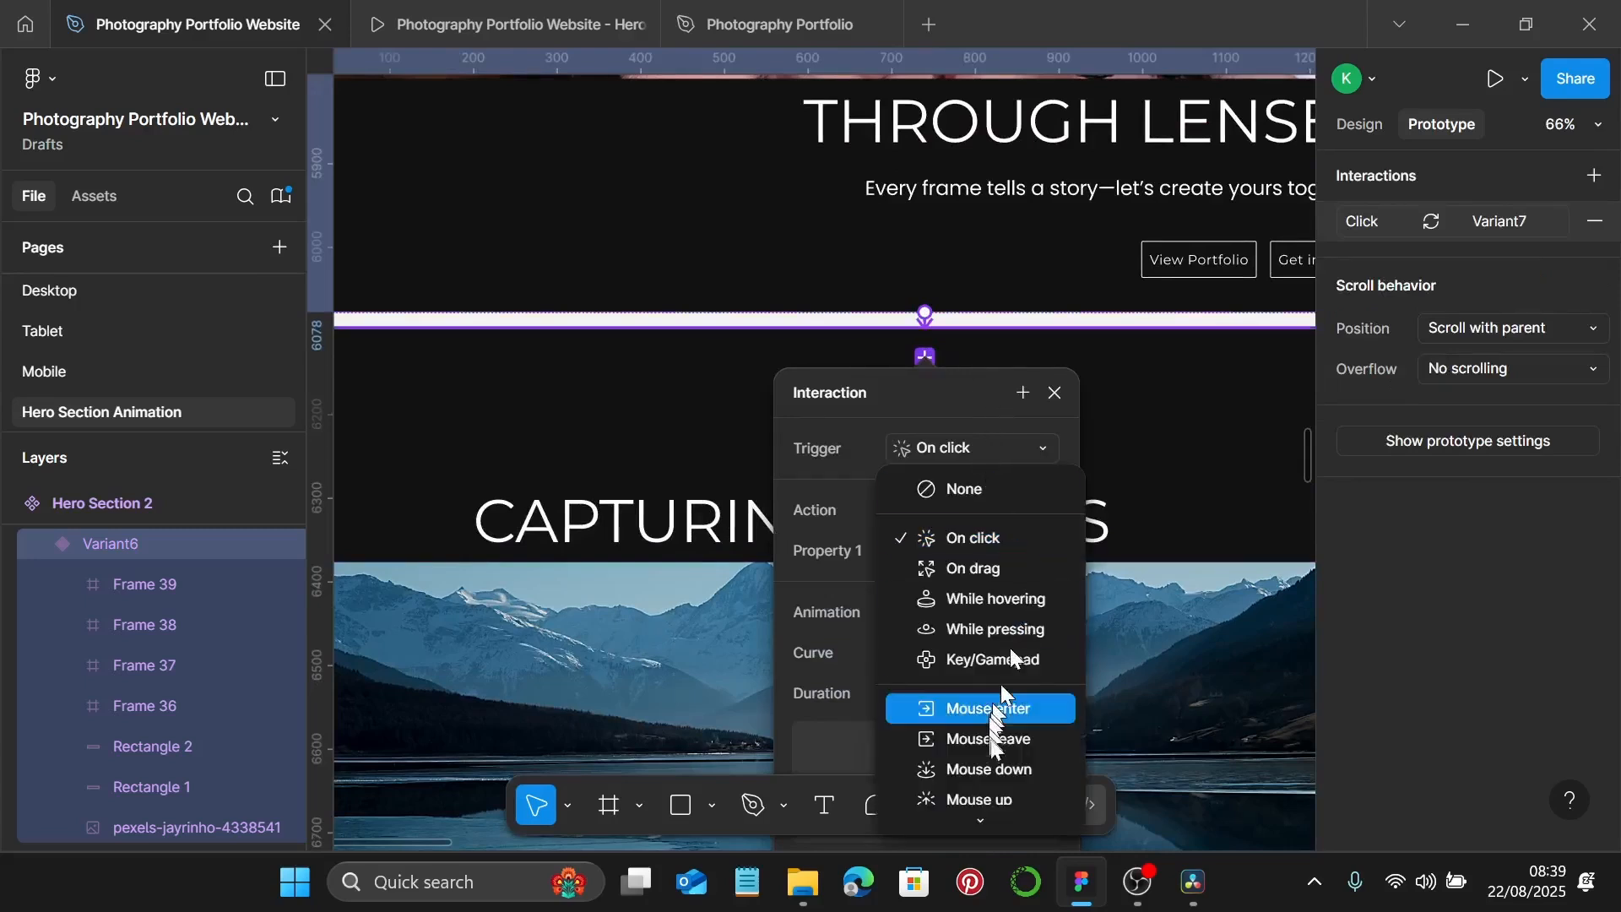
{"action": "scroll", "coordinate": [997, 807], "scroll_direction": "down", "scroll_amount": 1}
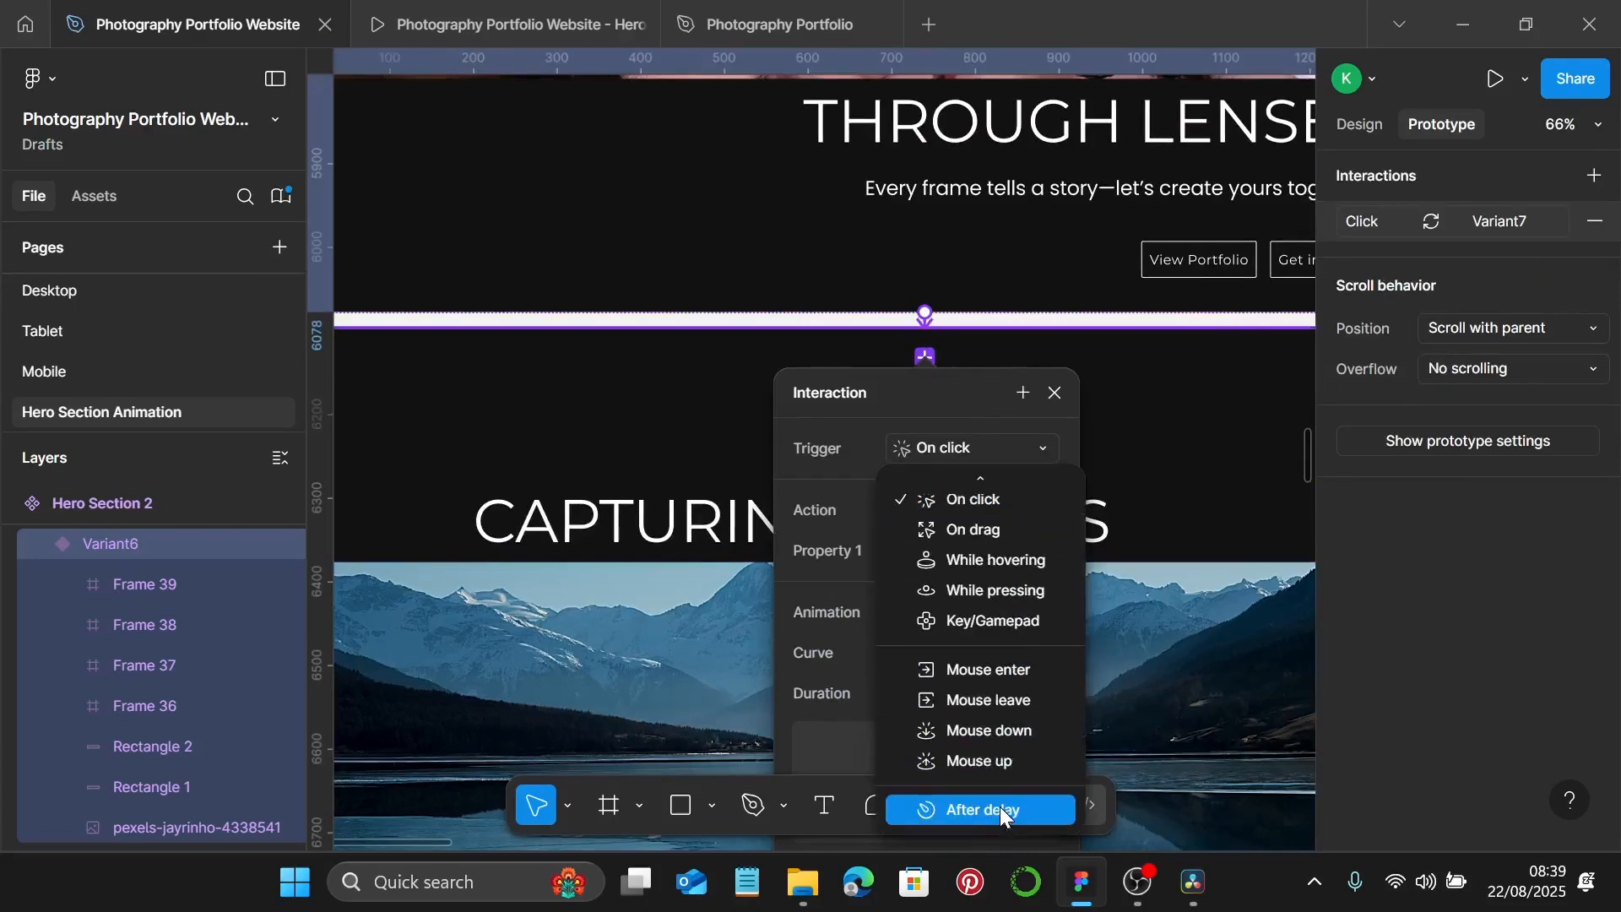
{"action": "left_click", "coordinate": [1000, 808]}
{"action": "left_click", "coordinate": [995, 490]}
{"action": "type", "text": "1"}
{"action": "key", "text": "Return"}
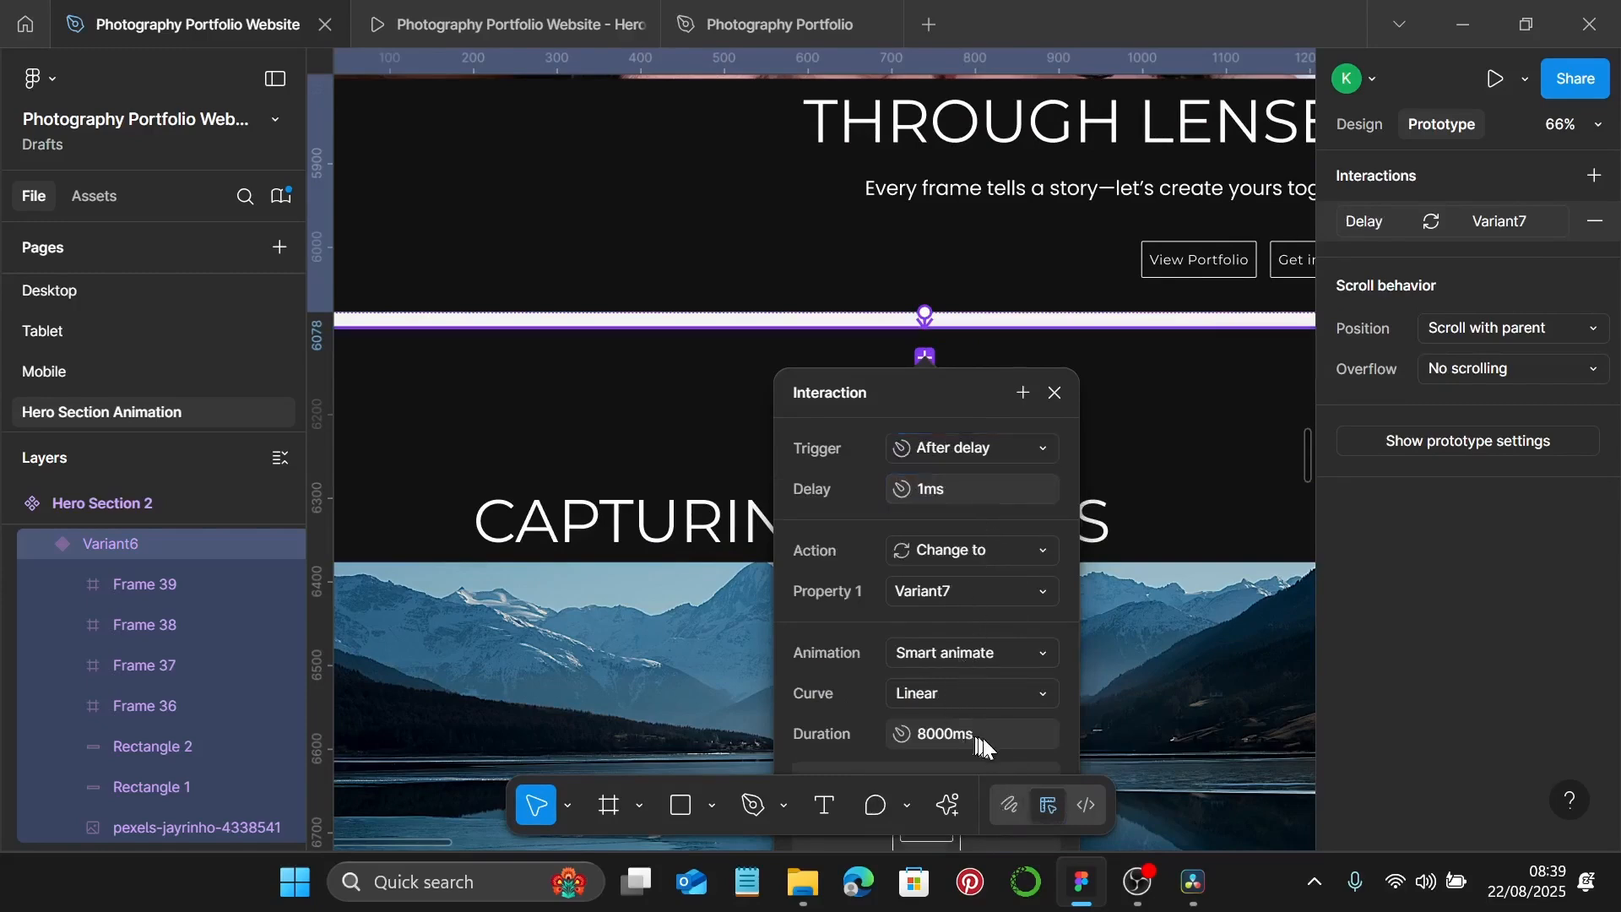
Set the Variant6-to-Variant7 animation duration to 1000 ms and close the interaction settings.
{"action": "type", "text": "1000"}
{"action": "key", "text": "Return"}
{"action": "left_click", "coordinate": [1055, 392]}
Connect Variant7, the first mountain lake photo variant, to Variant8 with a prototype interaction.
{"action": "scroll", "coordinate": [1125, 502], "scroll_direction": "down", "scroll_amount": 3}
{"action": "scroll", "coordinate": [1126, 503], "scroll_direction": "down", "scroll_amount": 3}
{"action": "scroll", "coordinate": [1126, 507], "scroll_direction": "up", "scroll_amount": 3}
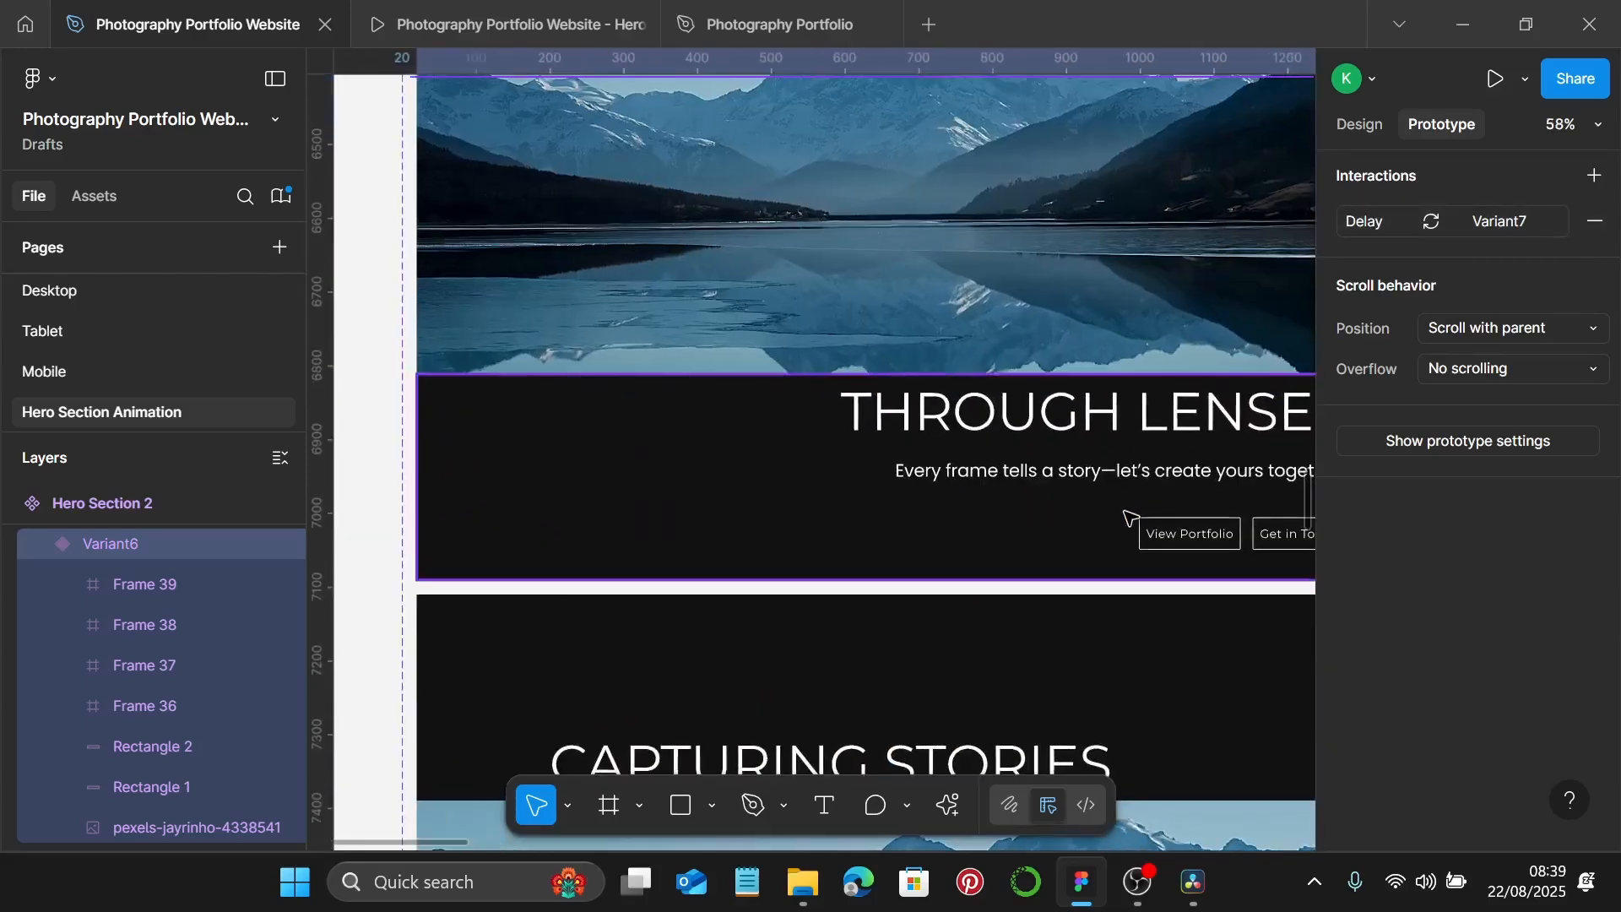
{"action": "scroll", "coordinate": [1126, 512], "scroll_direction": "down", "scroll_amount": 1}
{"action": "left_click", "coordinate": [952, 540]}
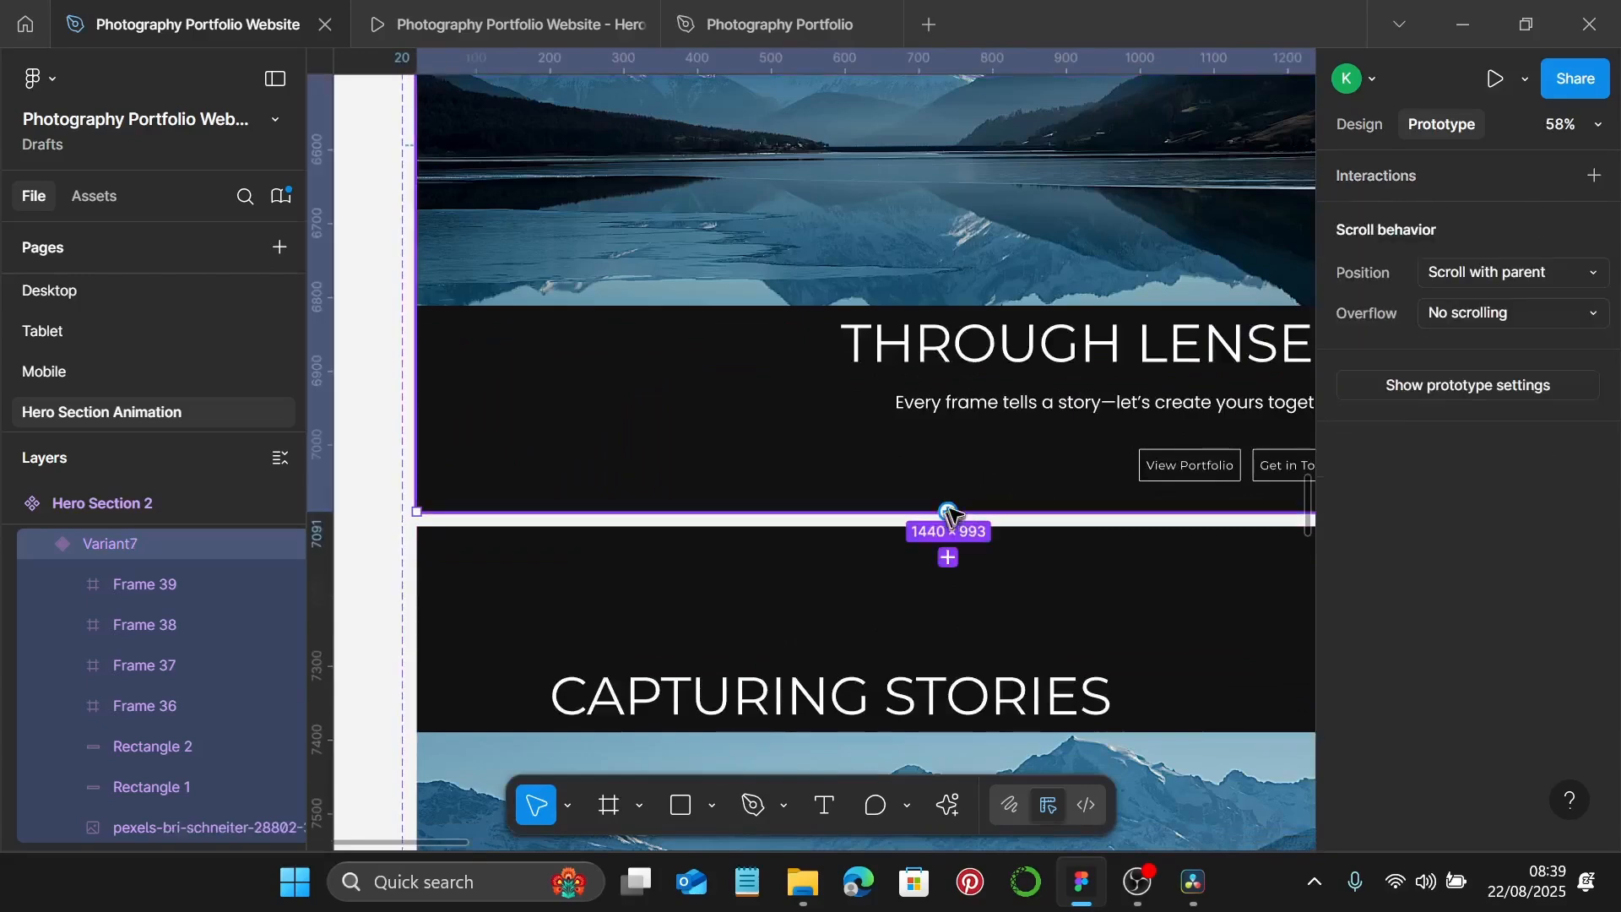
{"action": "left_click", "coordinate": [948, 557]}
{"action": "scroll", "coordinate": [1056, 515], "scroll_direction": "down", "scroll_amount": 3}
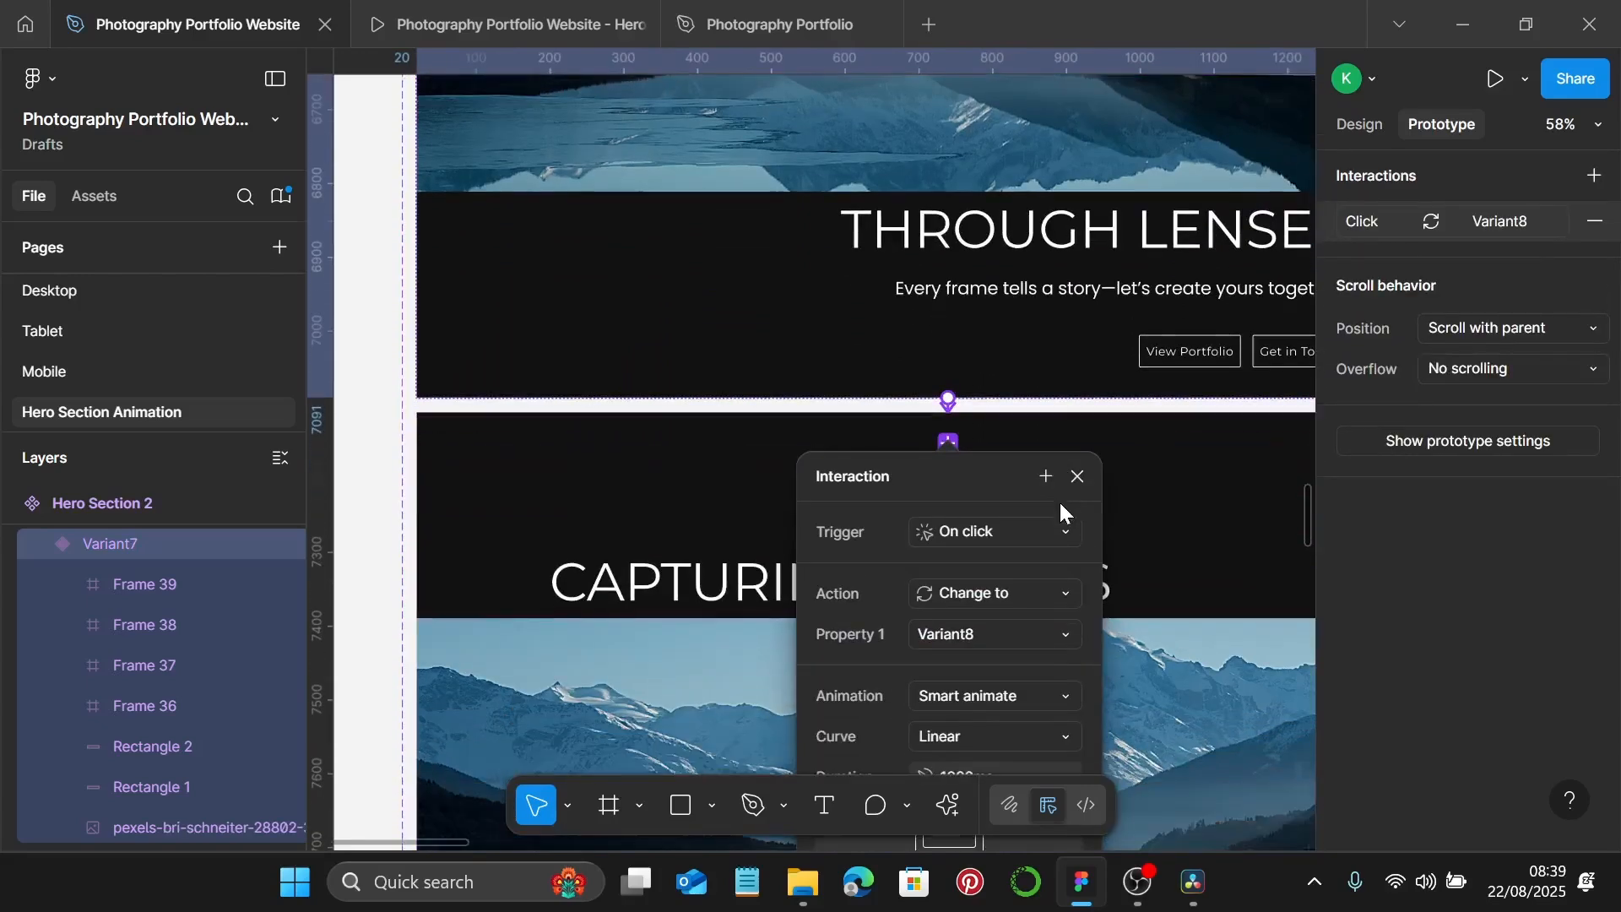
Set the Variant7-to-Variant8 interaction to trigger after a delay of 1 ms.
{"action": "left_click", "coordinate": [1045, 519]}
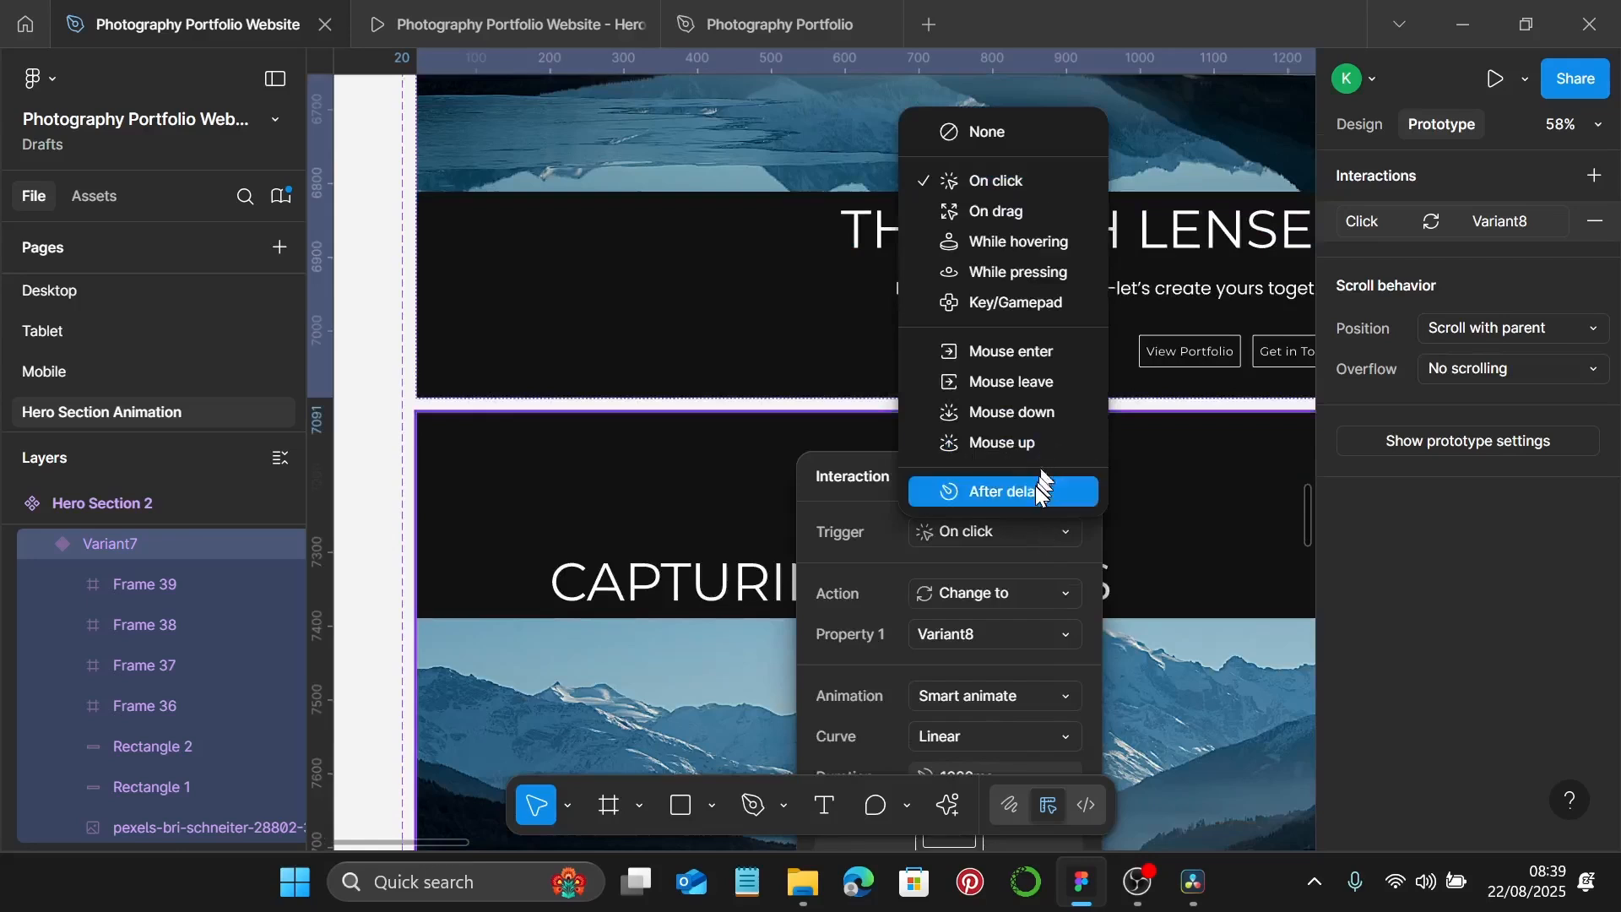
{"action": "left_click", "coordinate": [1036, 490]}
{"action": "type", "text": "1"}
{"action": "key", "text": "Return"}
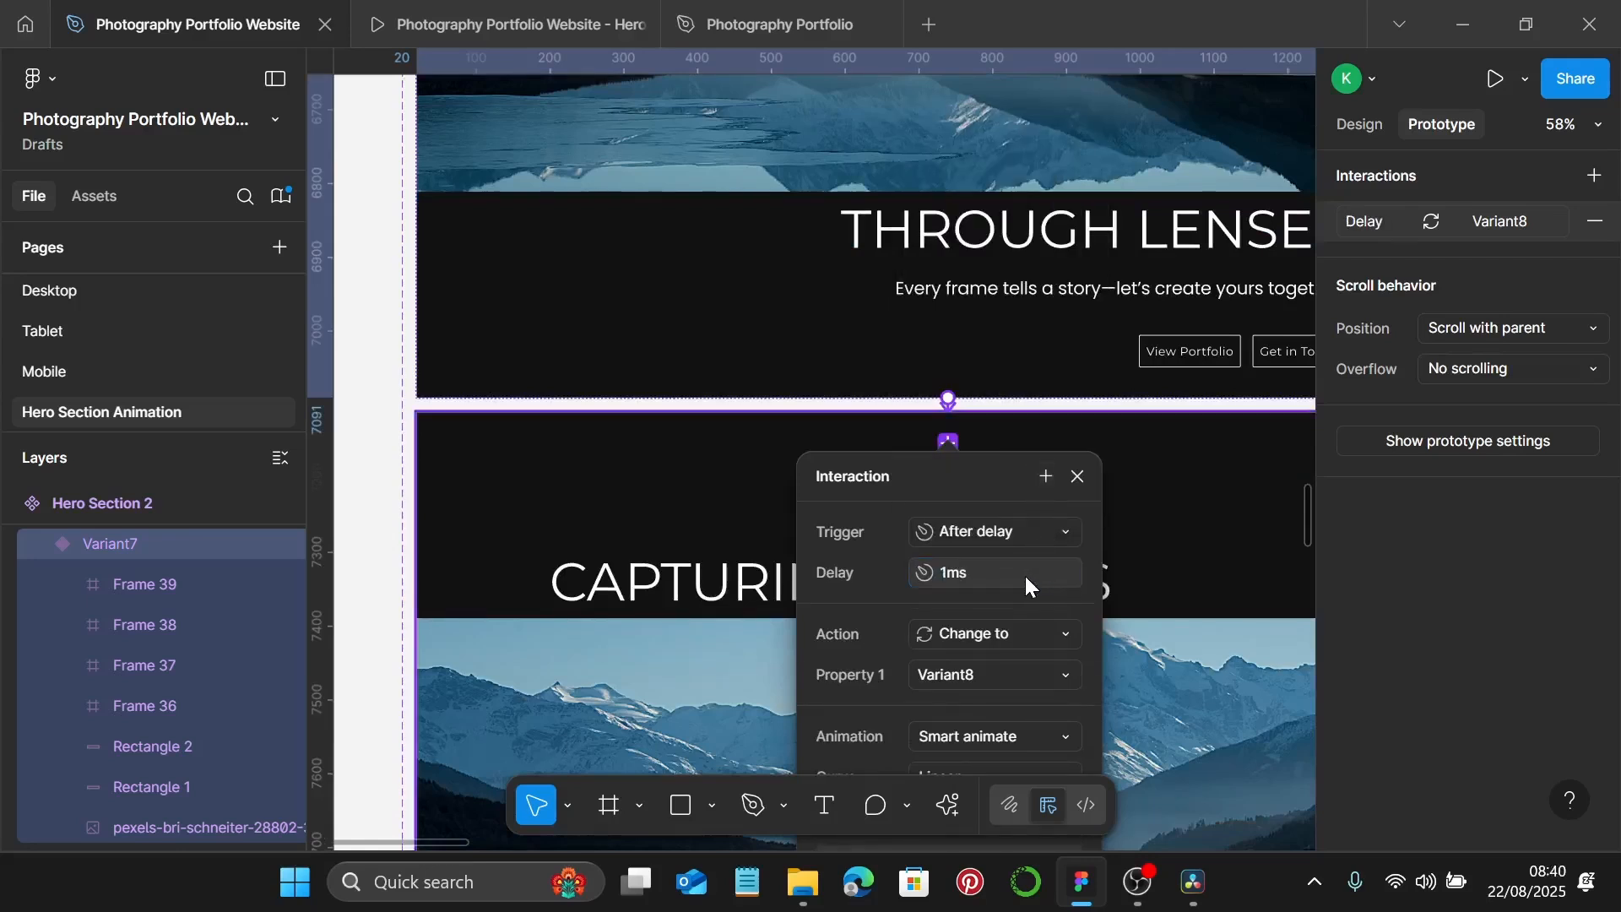
Set the Variant7-to-Variant8 Smart animate duration to 8000 ms.
{"action": "scroll", "coordinate": [1025, 574], "scroll_direction": "down", "scroll_amount": 4}
{"action": "left_click", "coordinate": [1030, 671]}
{"action": "type", "text": "8000"}
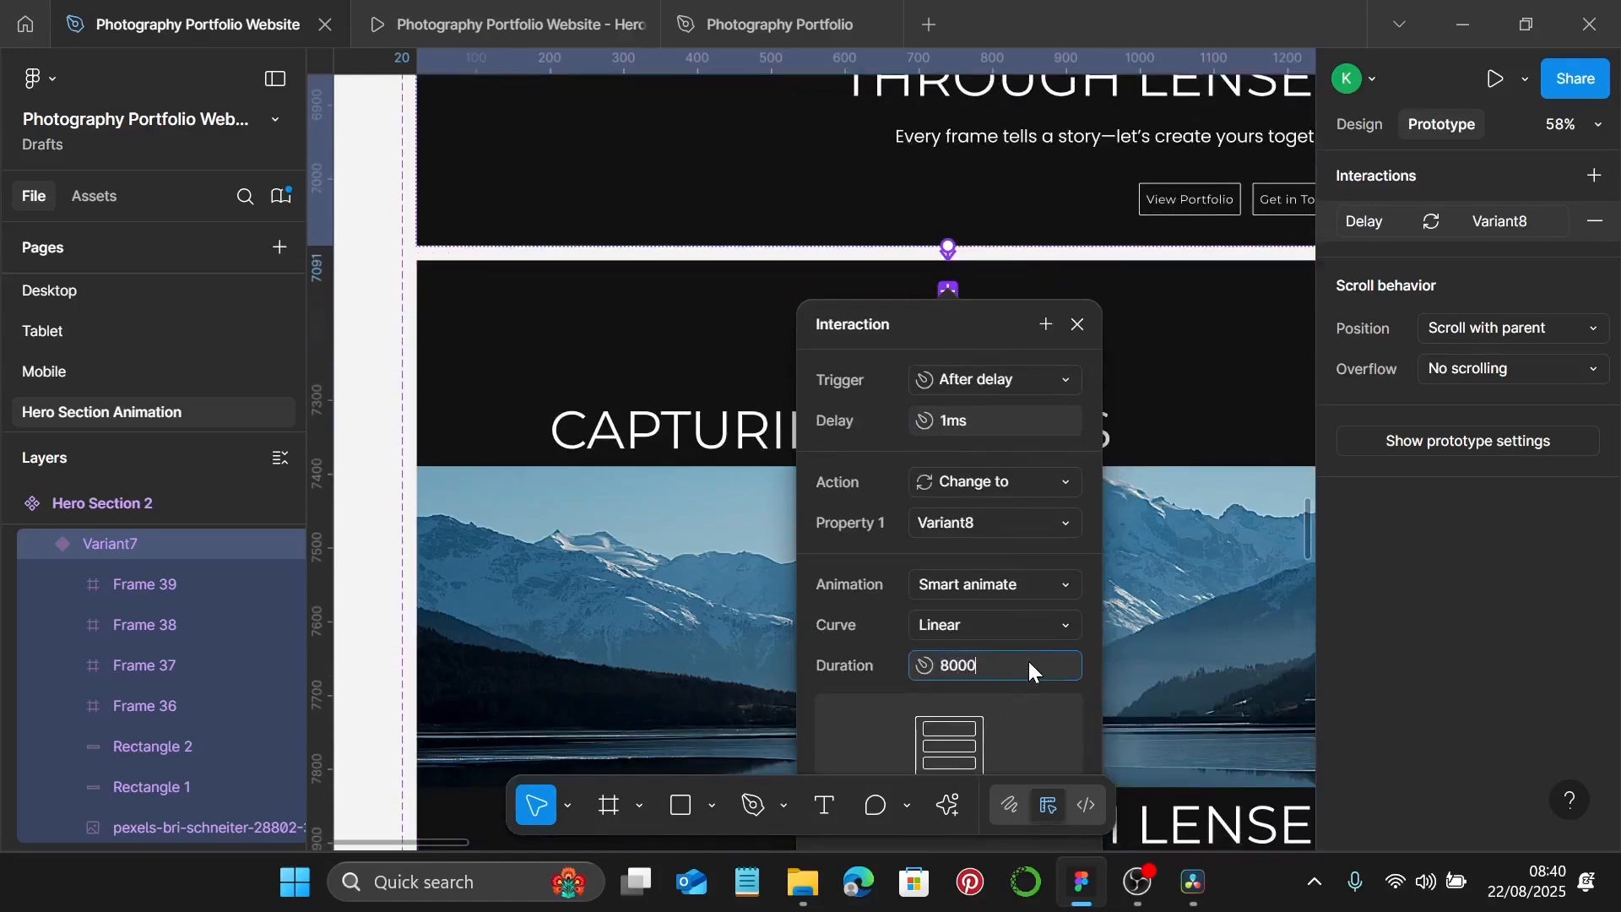
{"action": "key", "text": "Return"}
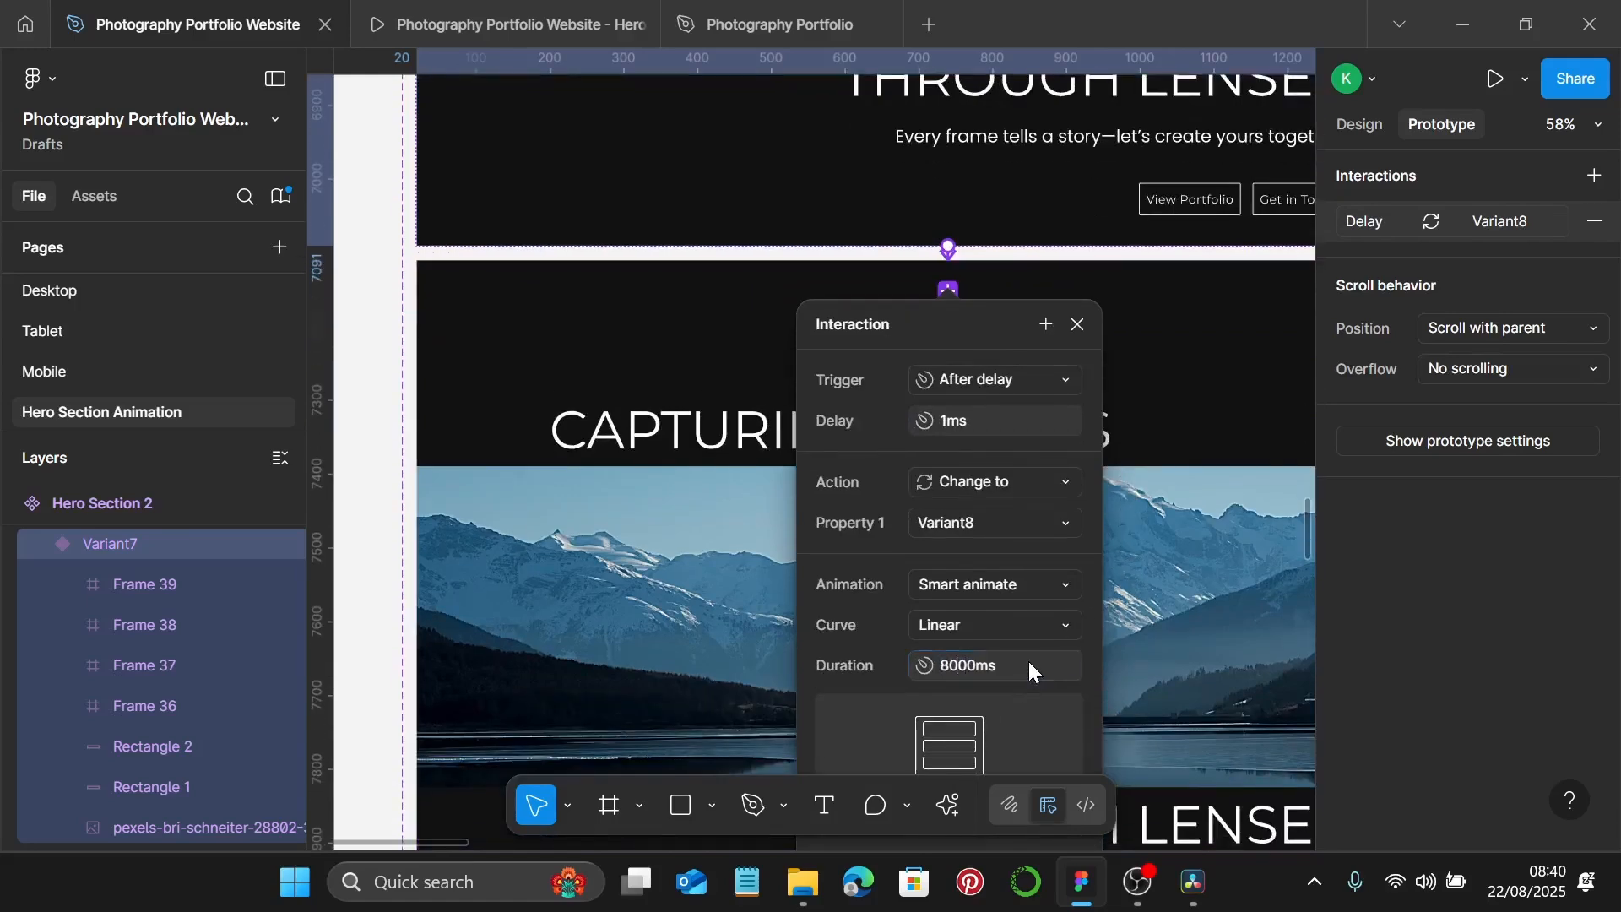
Connect Variant8, the second mountain lake variant, to Variant9, the pale woman's portrait, with a prototype interaction.
{"action": "left_click", "coordinate": [1168, 582]}
{"action": "scroll", "coordinate": [1169, 582], "scroll_direction": "down", "scroll_amount": 3}
{"action": "scroll", "coordinate": [1169, 583], "scroll_direction": "down", "scroll_amount": 4}
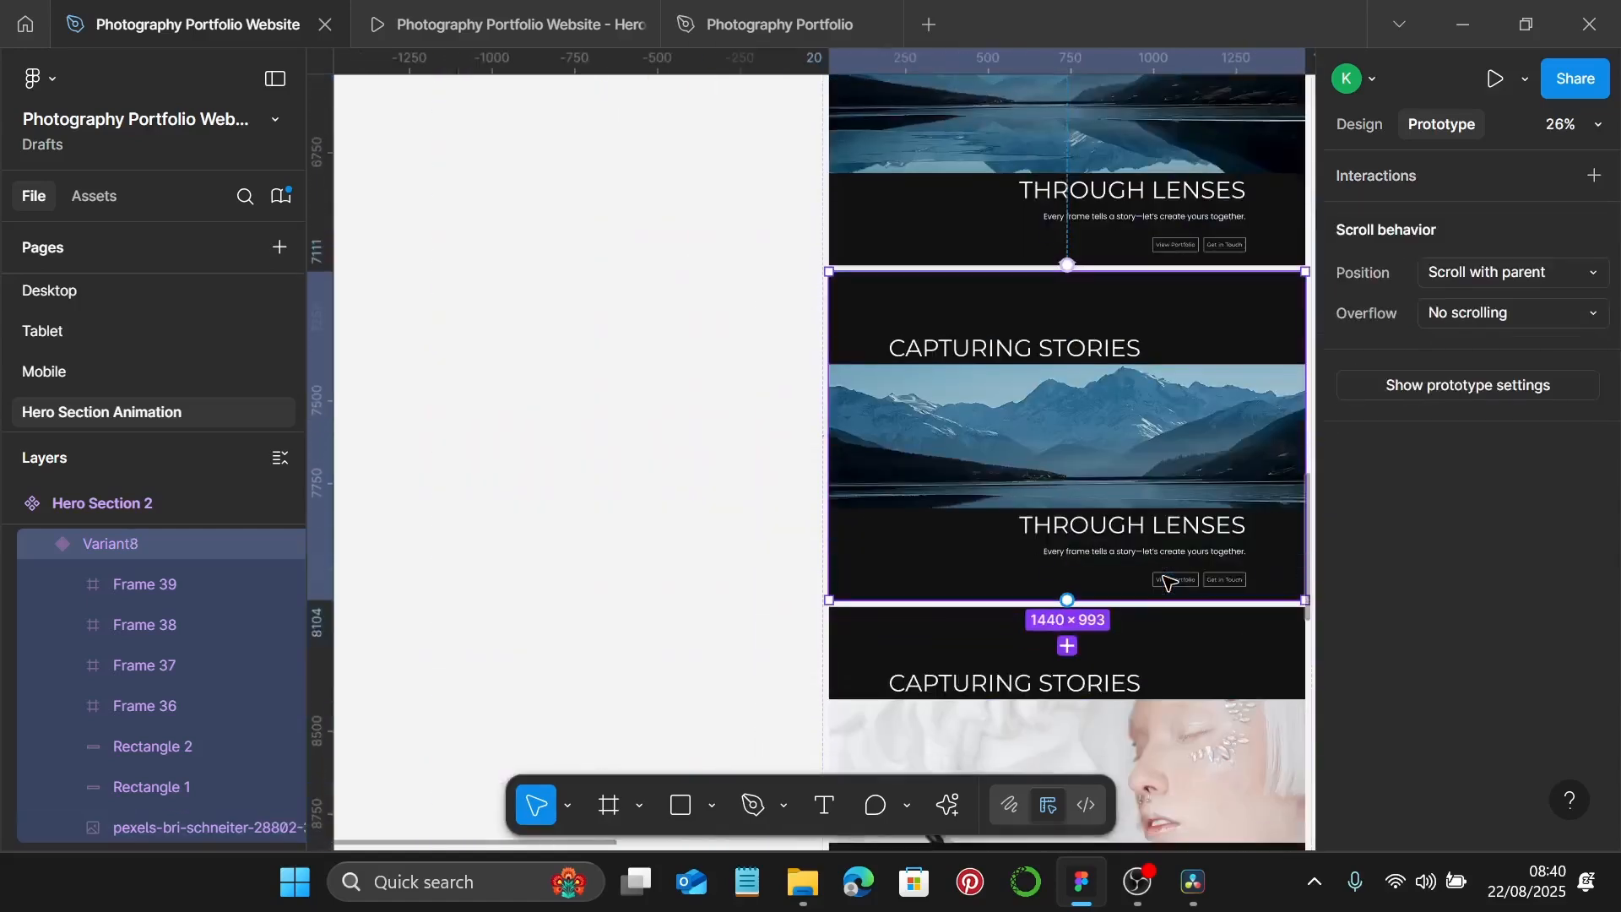
{"action": "scroll", "coordinate": [1165, 575], "scroll_direction": "up", "scroll_amount": 8}
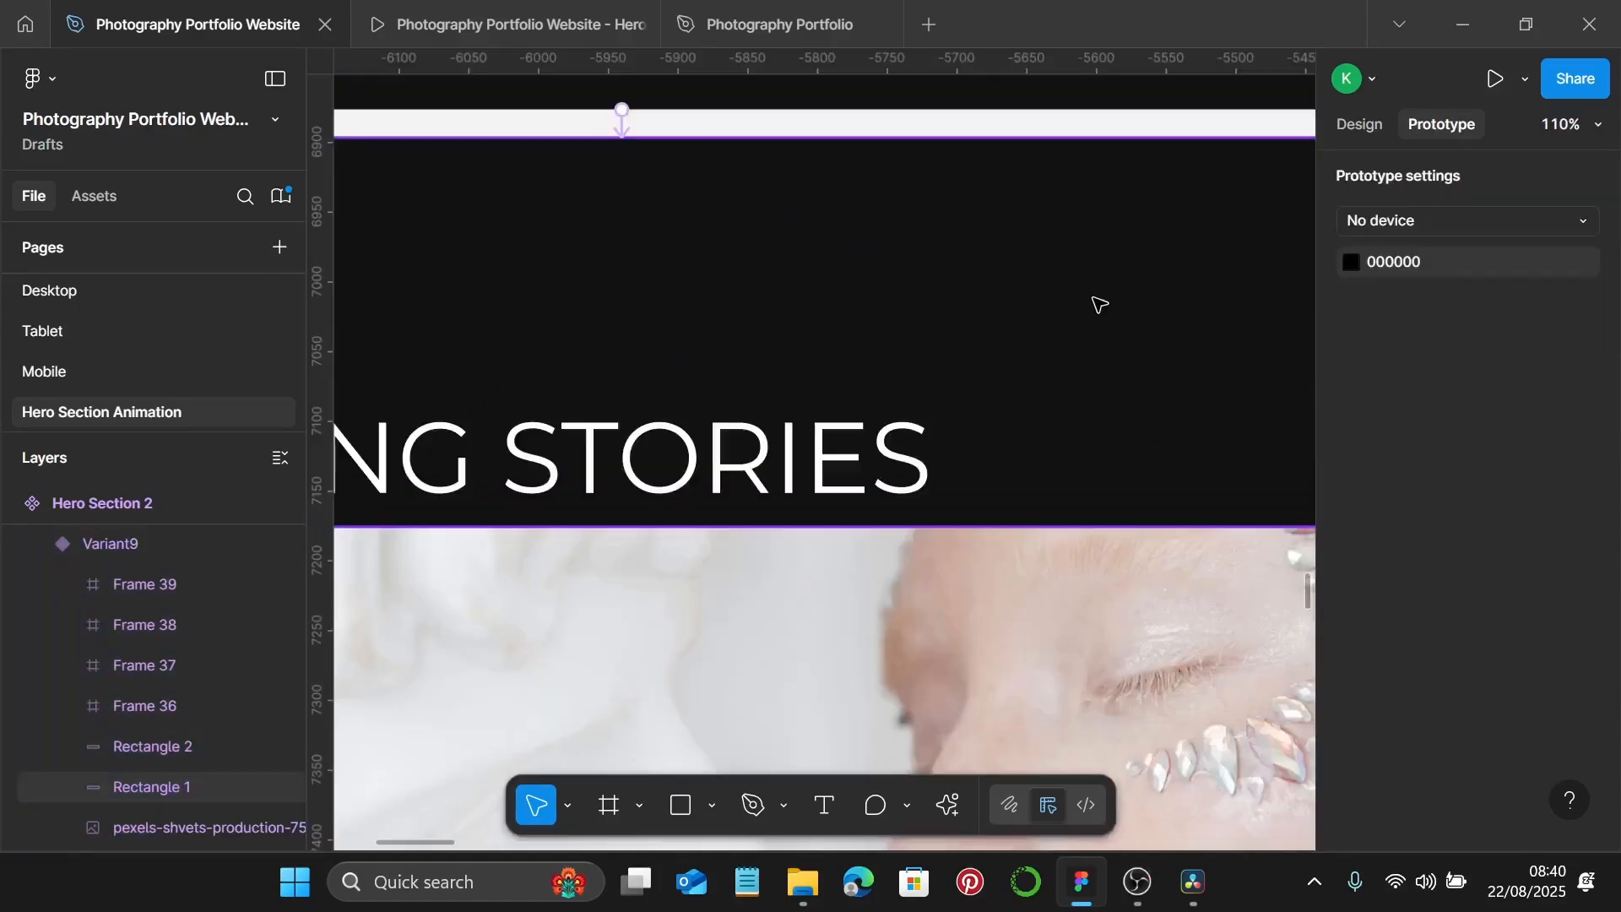
{"action": "scroll", "coordinate": [1098, 304], "scroll_direction": "left", "scroll_amount": 2}
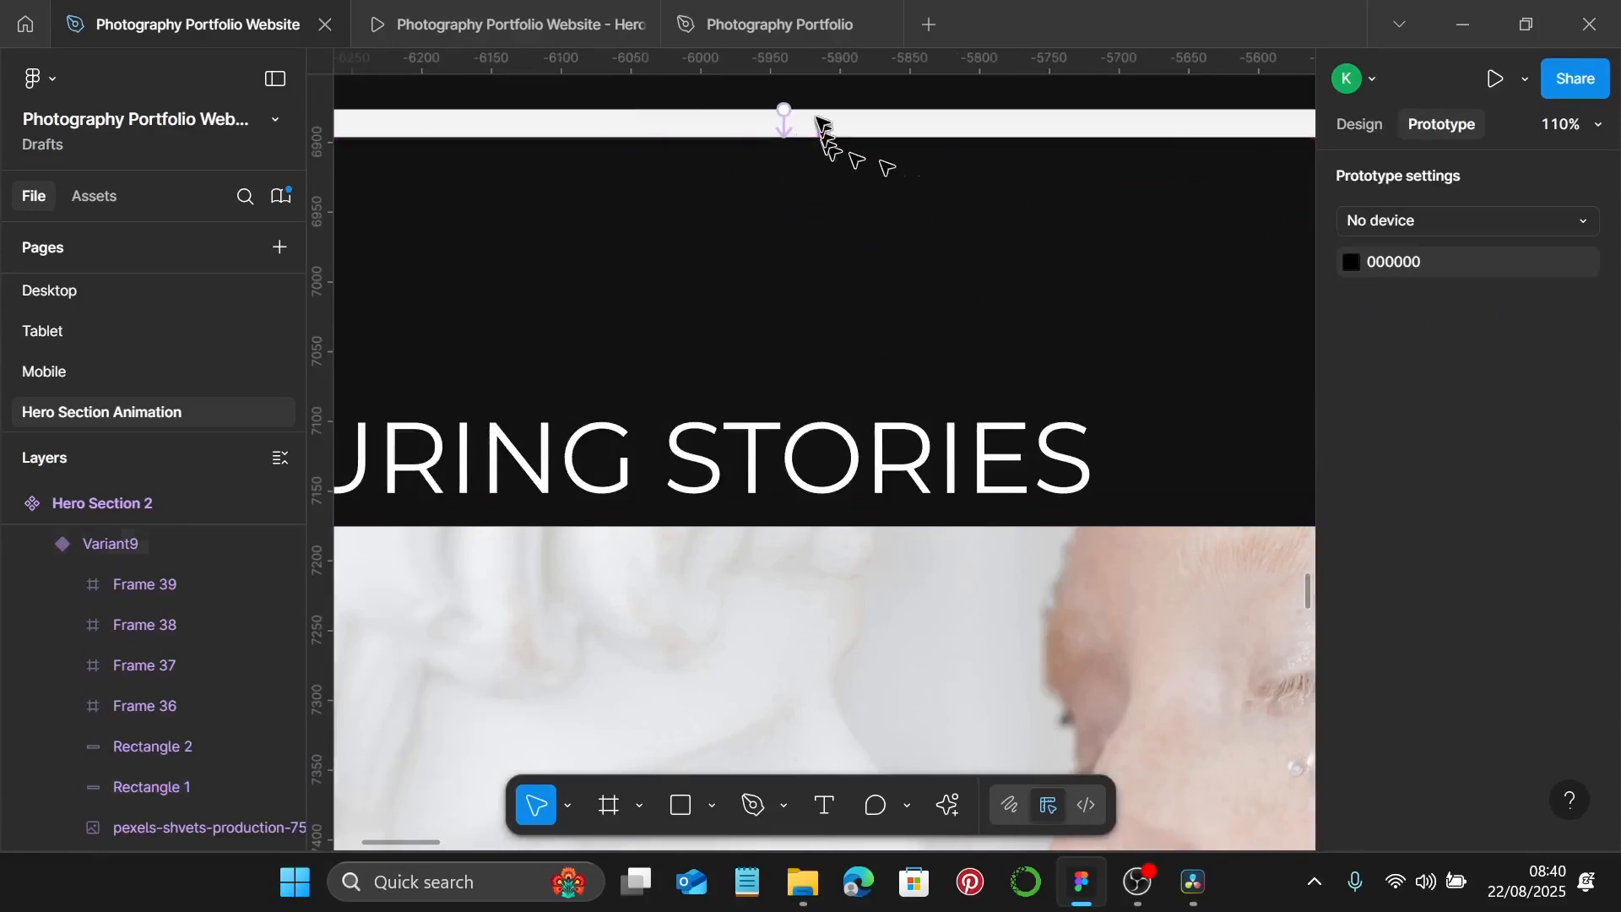
{"action": "left_click", "coordinate": [785, 122]}
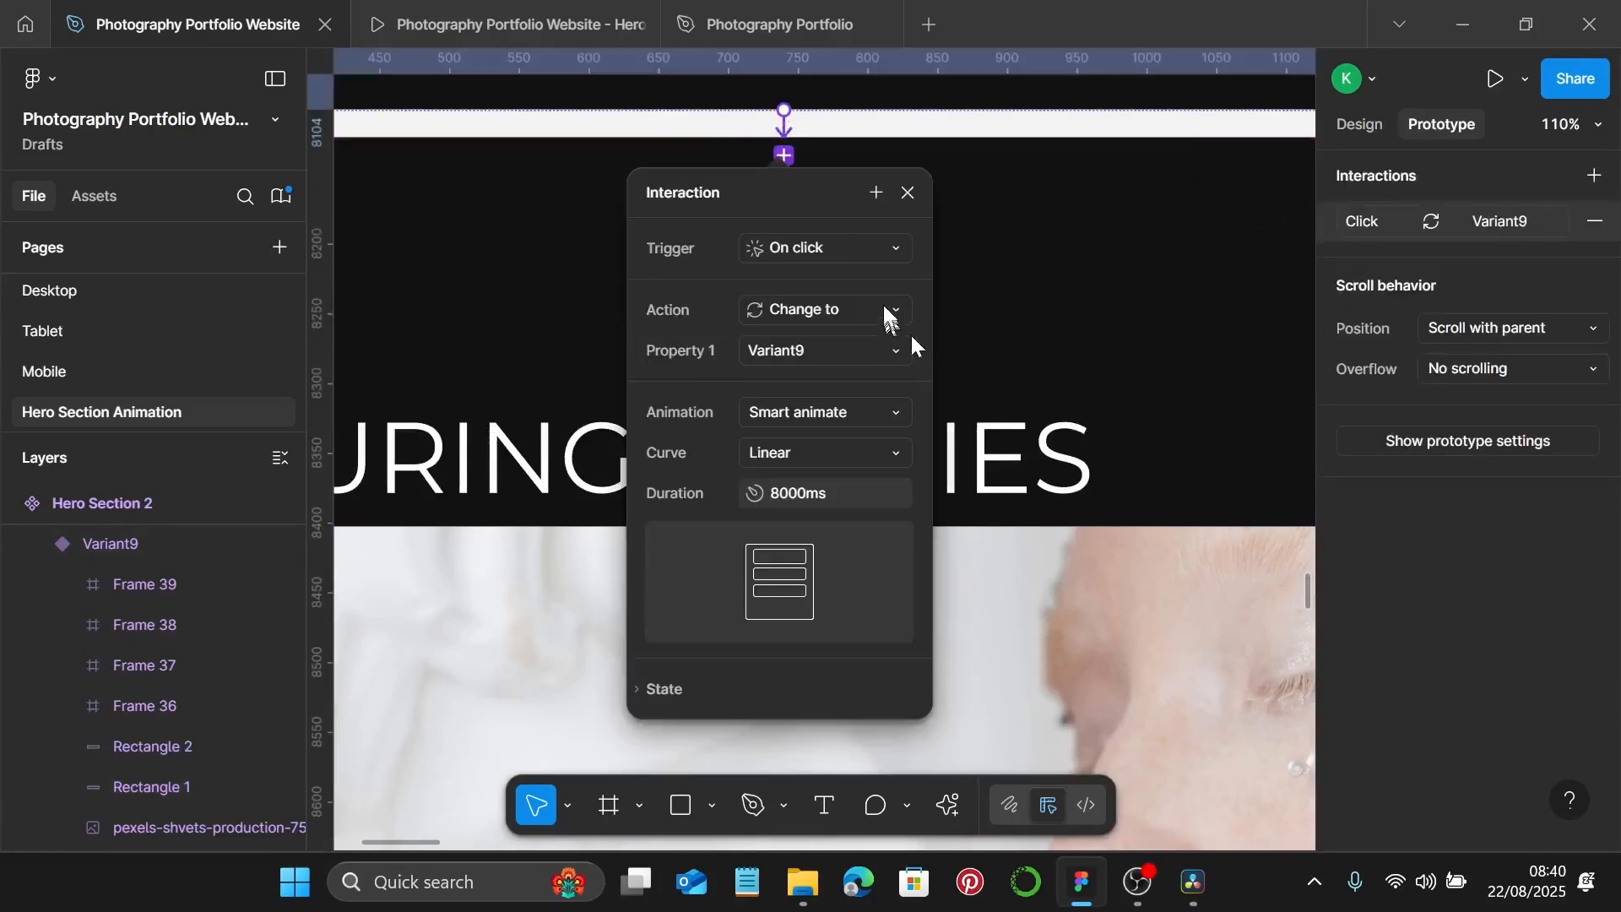
Set the Variant8-to-Variant9 interaction to trigger after a delay of 1 ms.
{"action": "left_click", "coordinate": [896, 250]}
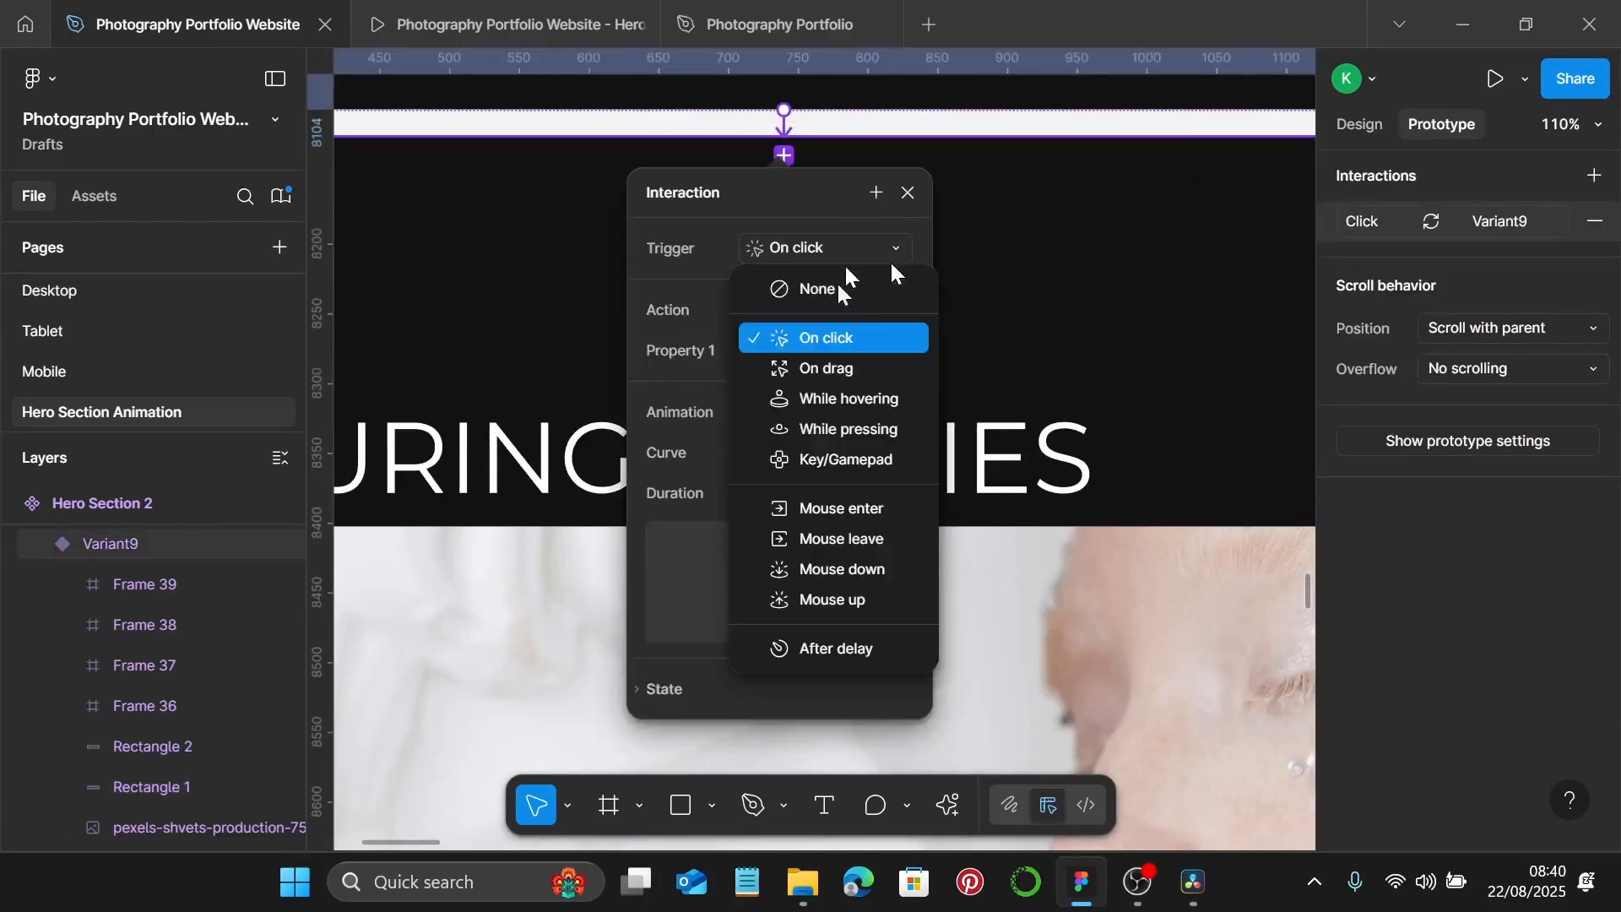
{"action": "left_click", "coordinate": [826, 647]}
{"action": "left_click", "coordinate": [850, 295]}
{"action": "type", "text": "1"}
{"action": "key", "text": "Return"}
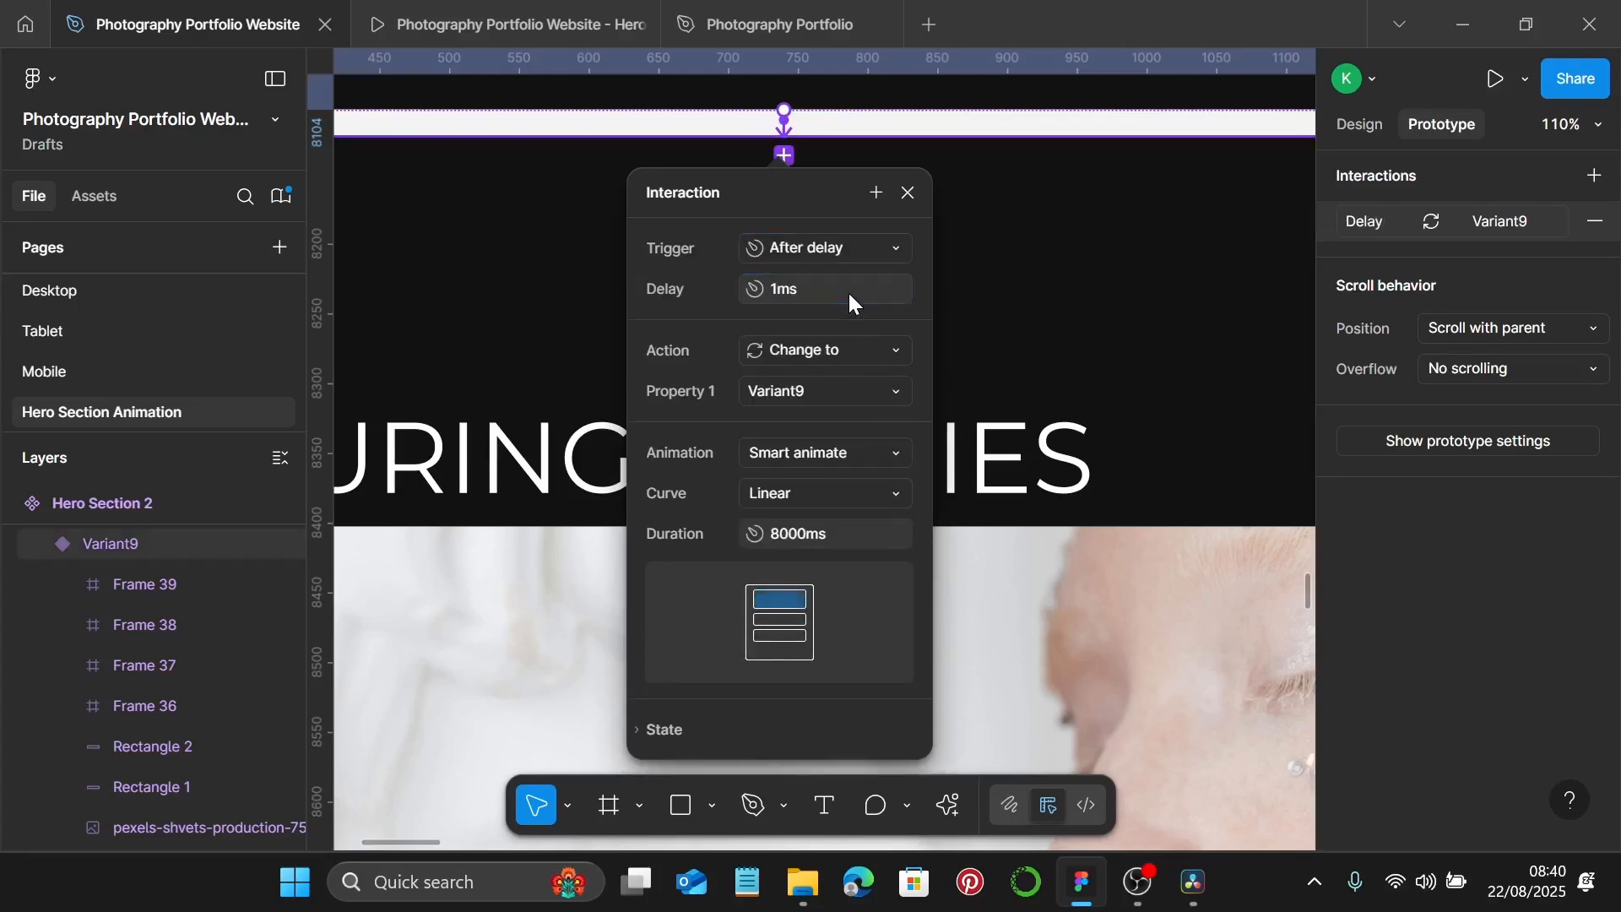
Set the Variant8-to-Variant9 Smart animate duration to 1000 ms.
{"action": "scroll", "coordinate": [1051, 312], "scroll_direction": "down", "scroll_amount": 5}
{"action": "scroll", "coordinate": [1132, 304], "scroll_direction": "up", "scroll_amount": 3}
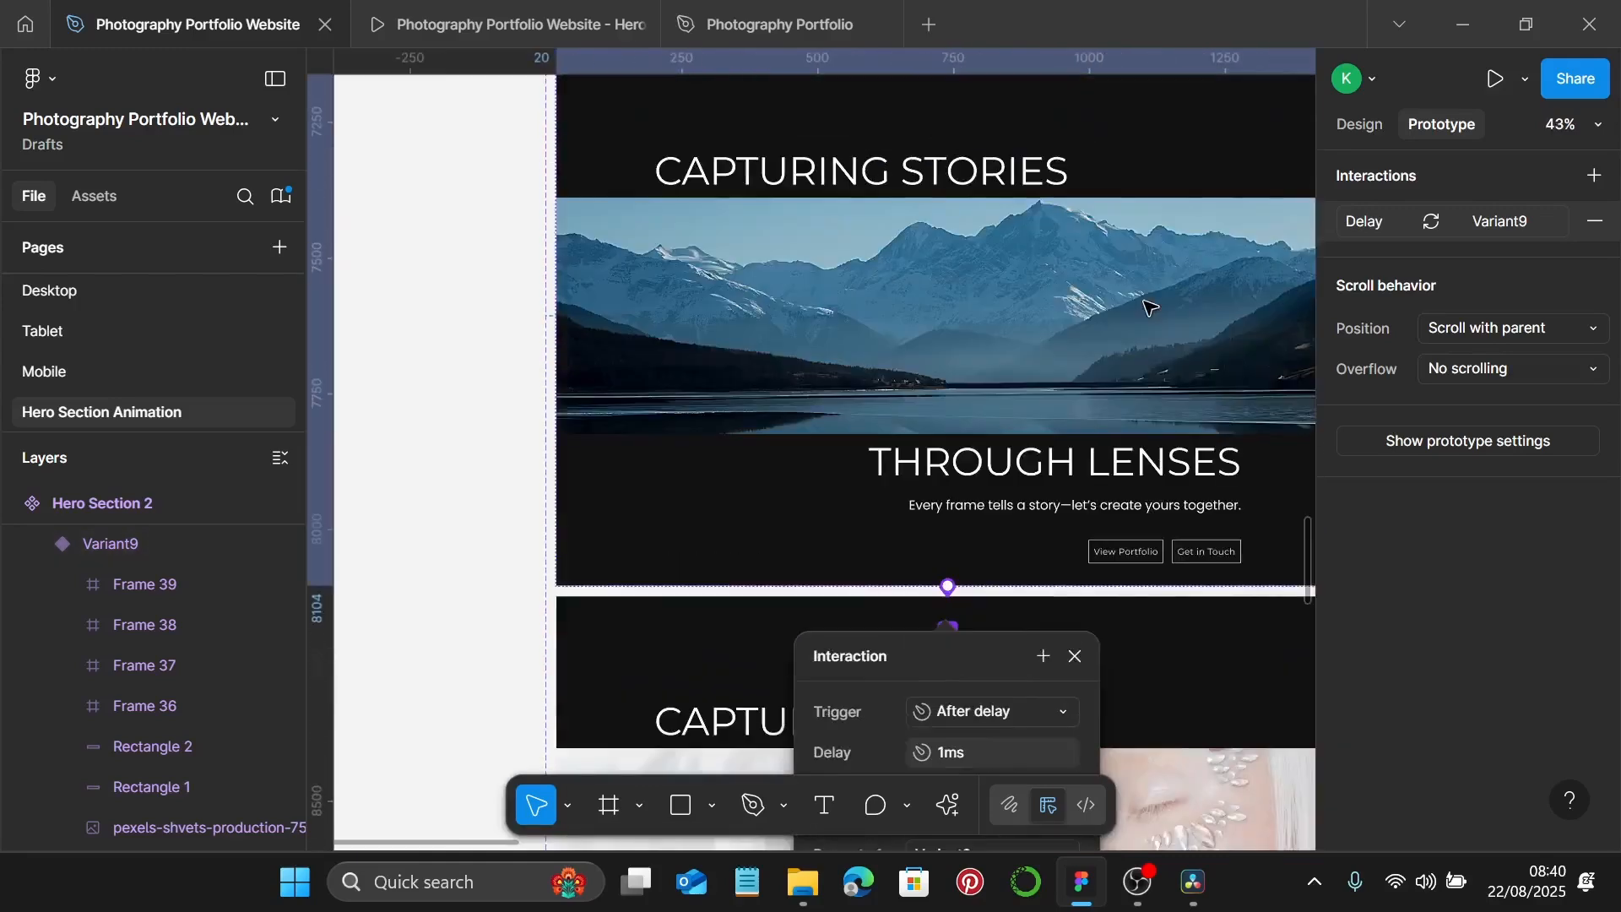
{"action": "scroll", "coordinate": [1148, 304], "scroll_direction": "down", "scroll_amount": 4}
{"action": "scroll", "coordinate": [1084, 575], "scroll_direction": "up", "scroll_amount": 3}
{"action": "left_click", "coordinate": [970, 388]}
{"action": "type", "text": "1000"}
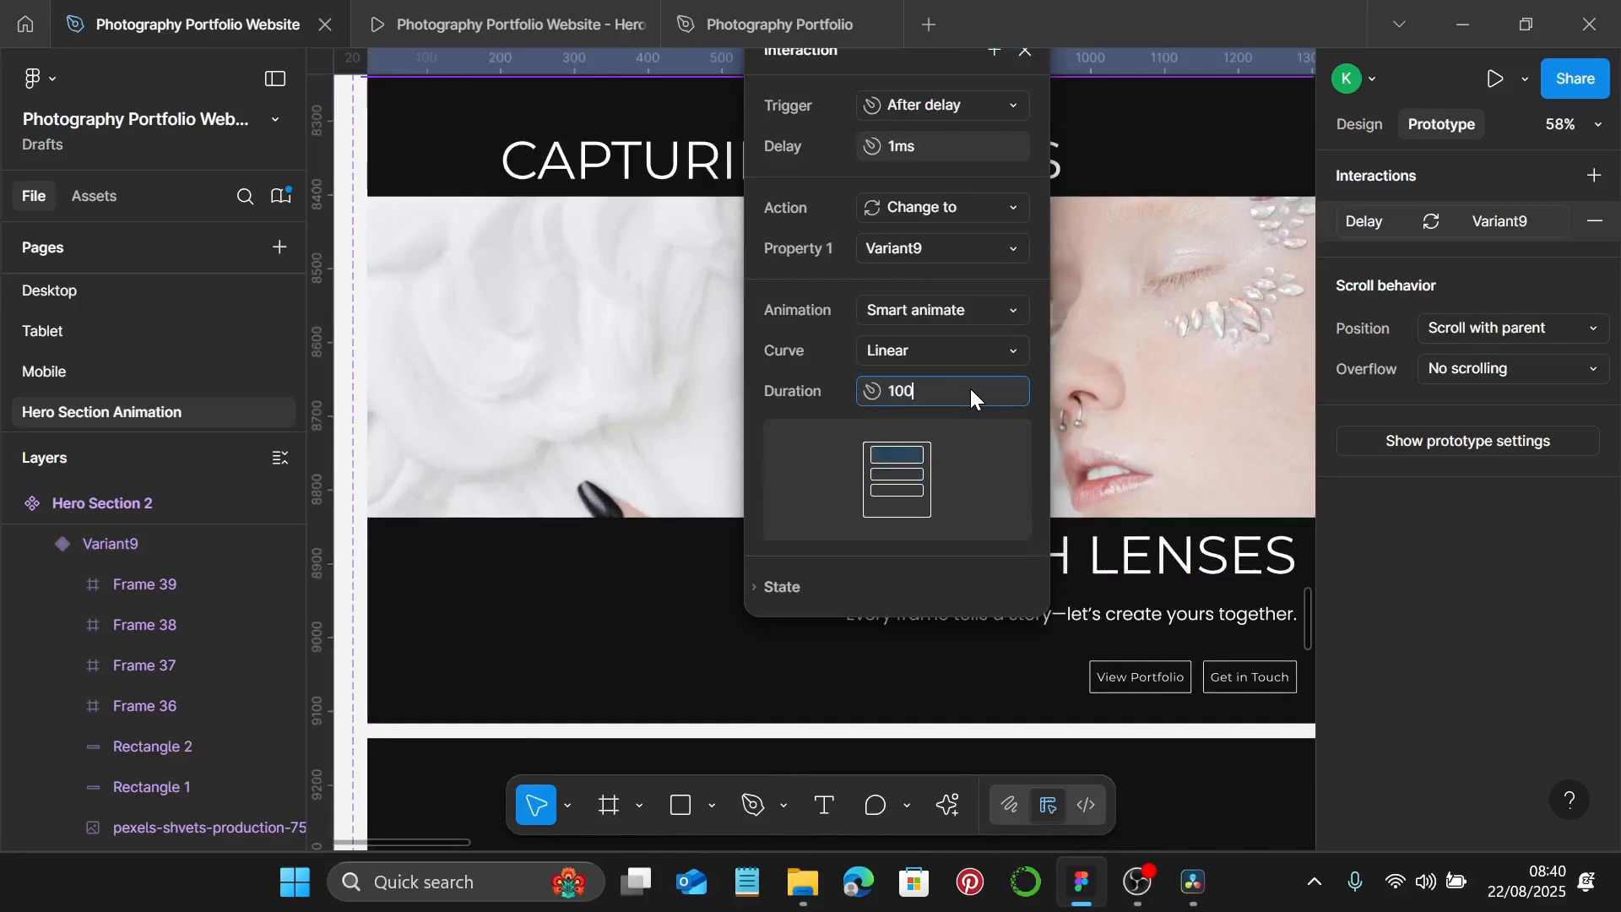
{"action": "key", "text": "Return"}
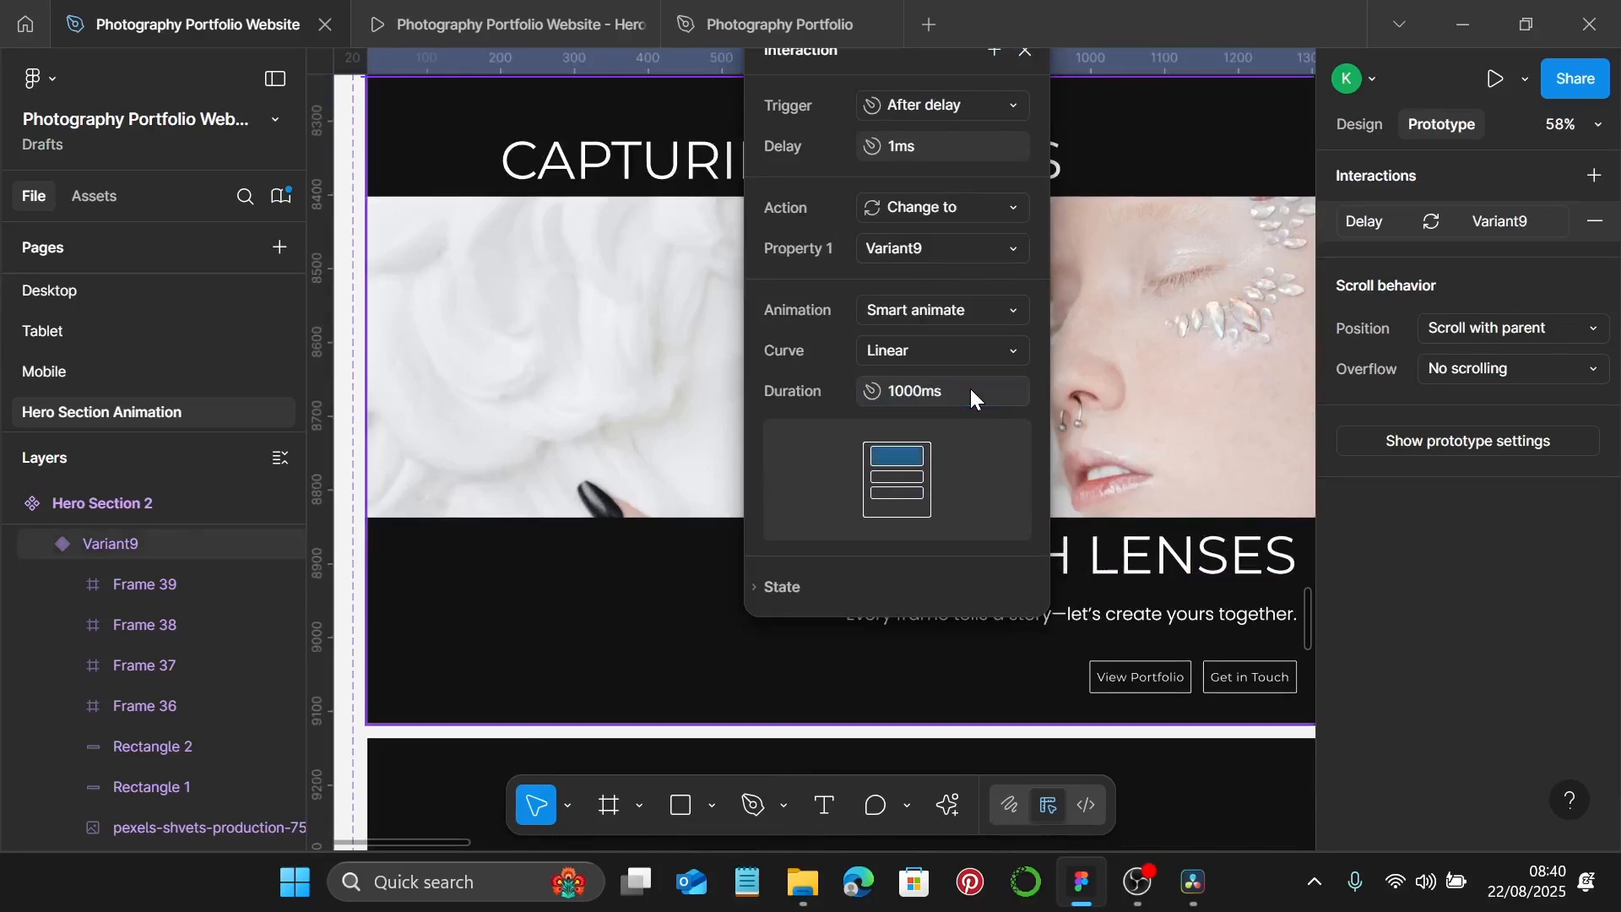
Connect Variant9, the first pale woman's portrait variant, to Variant10 with a prototype interaction.
{"action": "left_click", "coordinate": [1106, 385]}
{"action": "scroll", "coordinate": [1108, 390], "scroll_direction": "down", "scroll_amount": 4}
{"action": "scroll", "coordinate": [1112, 397], "scroll_direction": "down", "scroll_amount": 2}
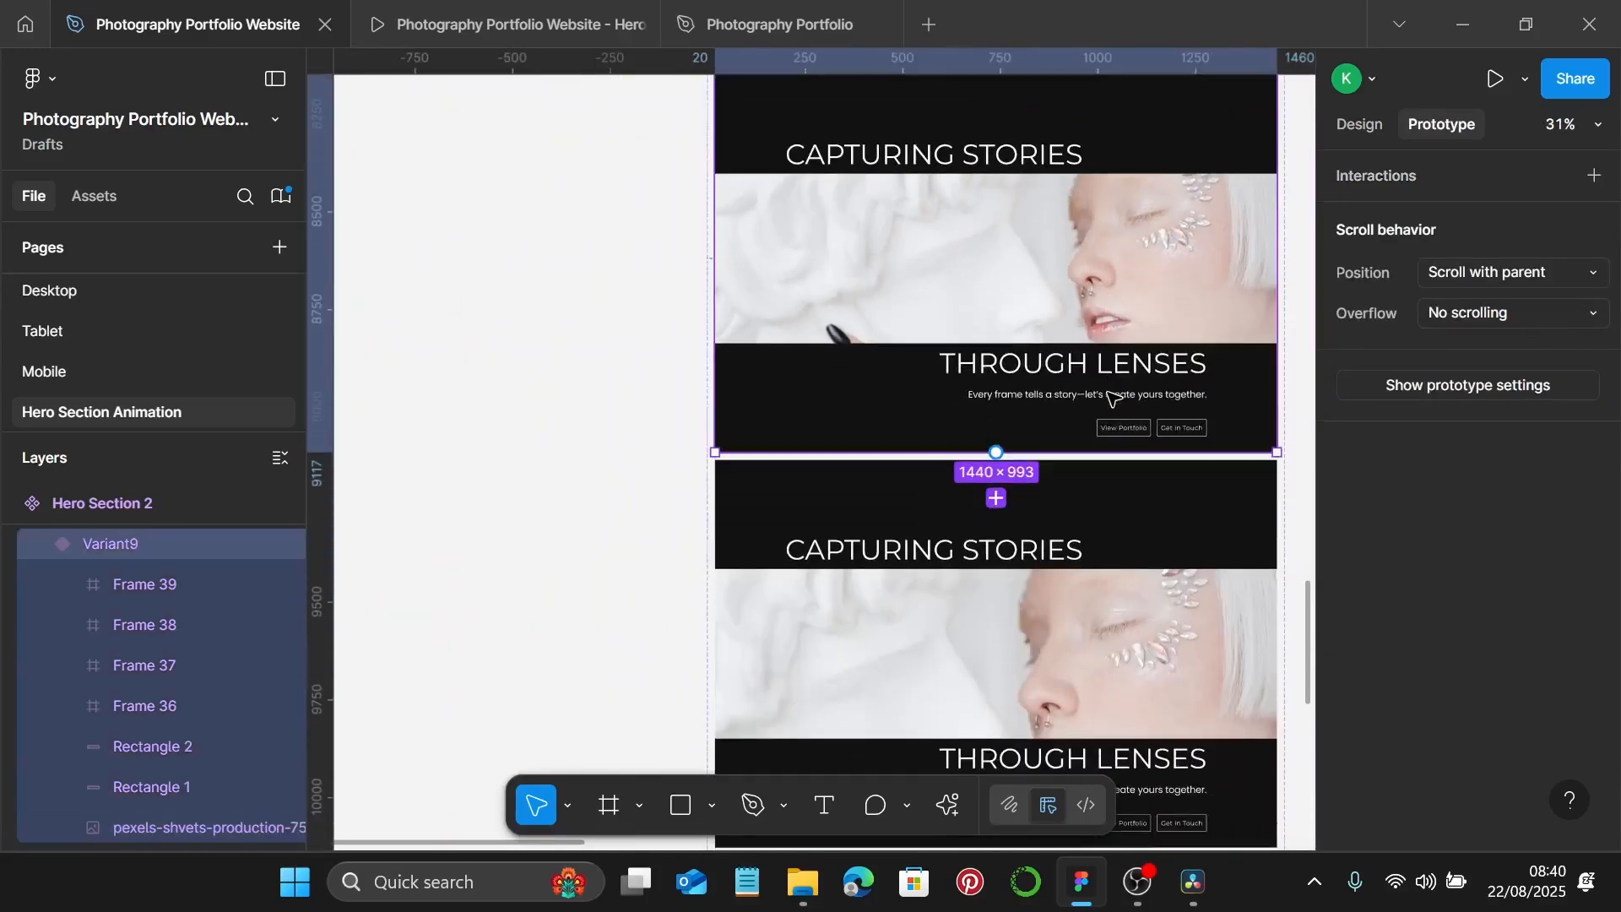
{"action": "scroll", "coordinate": [1093, 475], "scroll_direction": "up", "scroll_amount": 7}
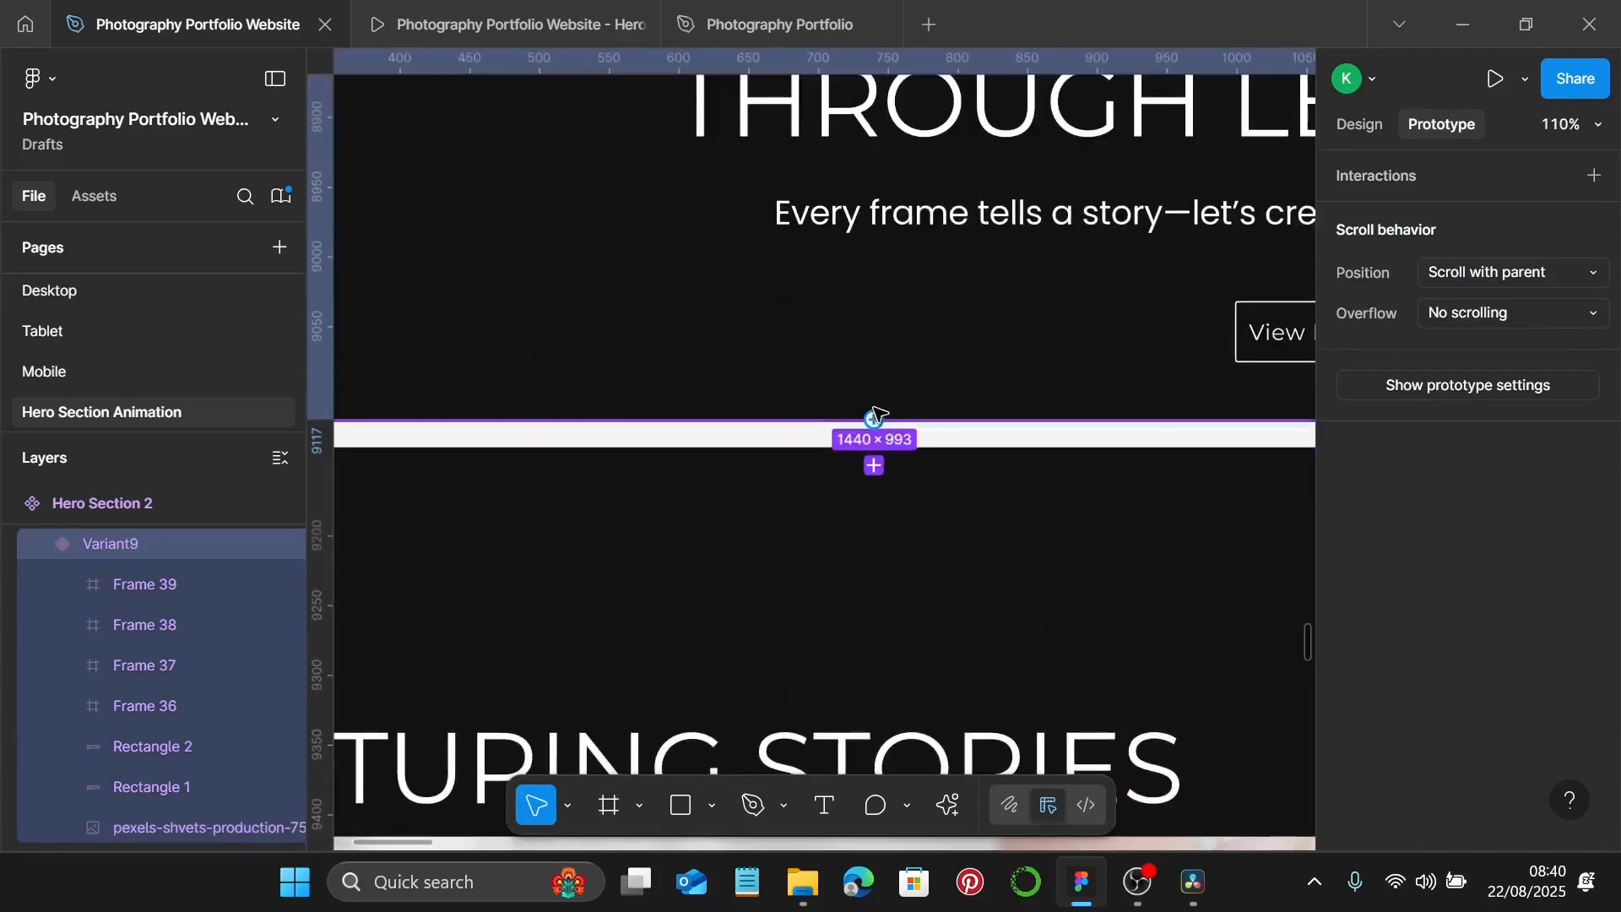
{"action": "left_click", "coordinate": [873, 465]}
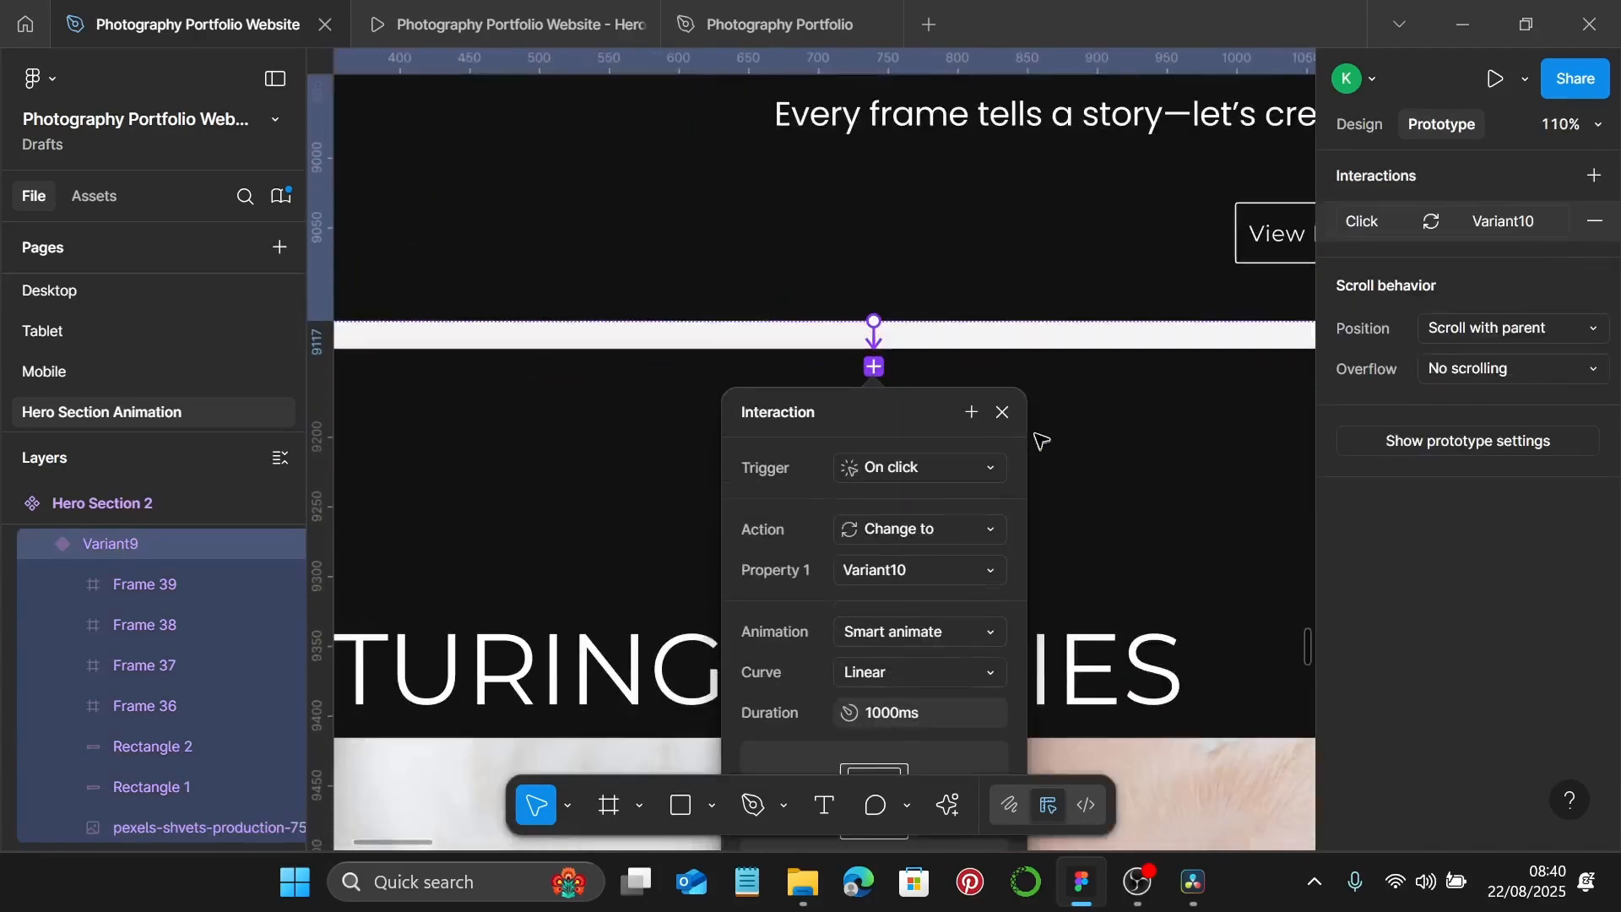
Set the Variant9-to-Variant10 interaction to trigger after a delay of 1 ms.
{"action": "left_click", "coordinate": [980, 467]}
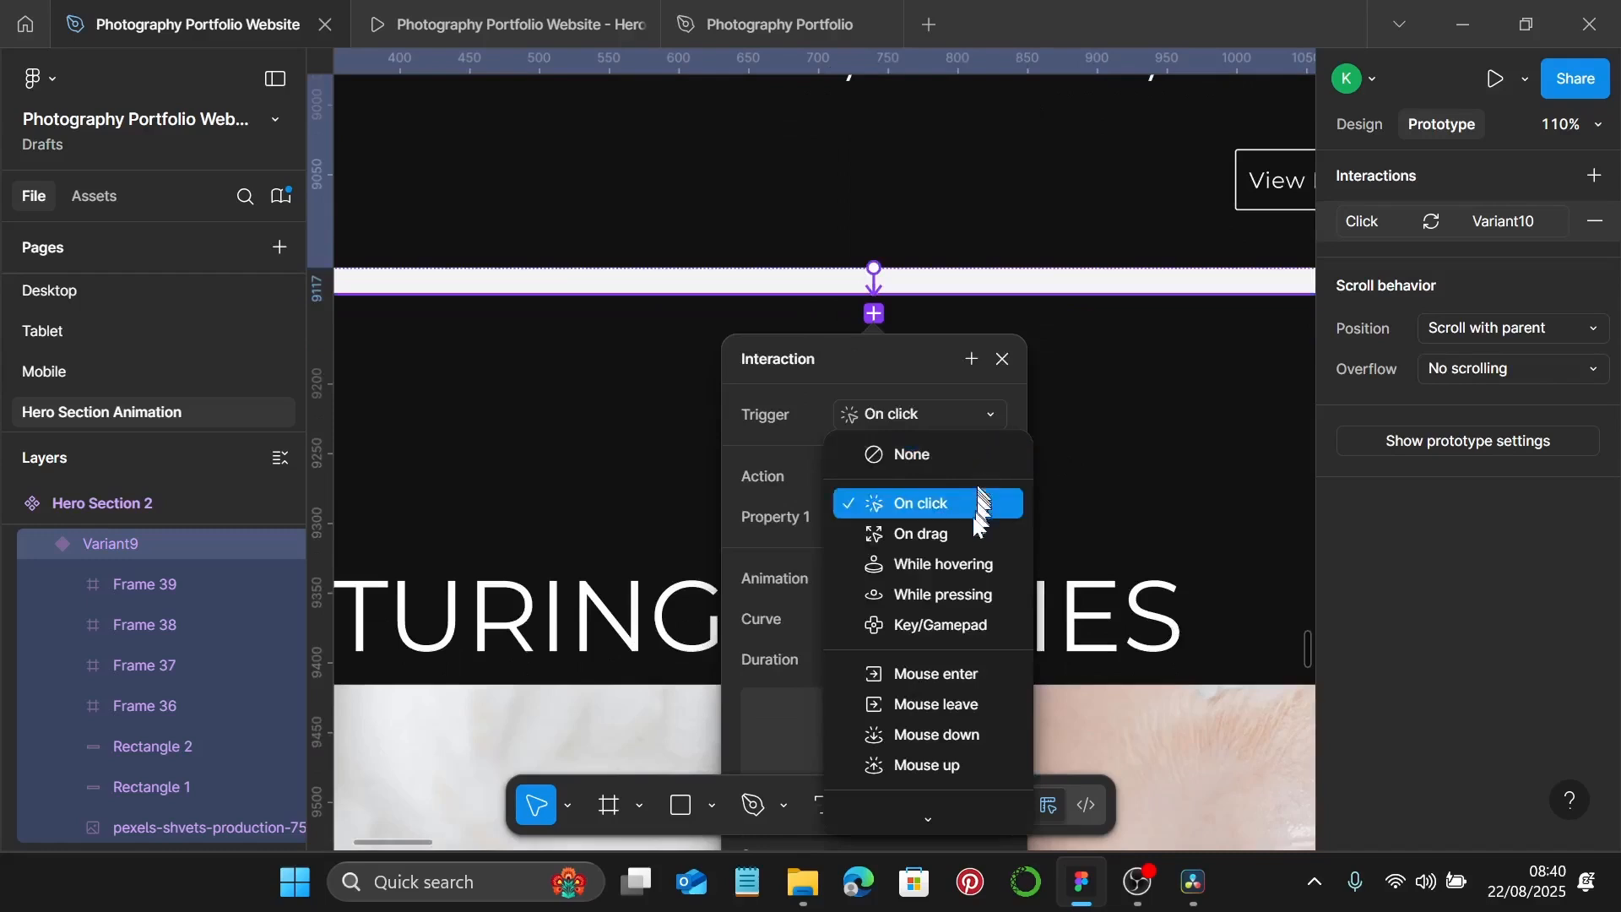
{"action": "scroll", "coordinate": [958, 743], "scroll_direction": "down", "scroll_amount": 2}
{"action": "left_click", "coordinate": [959, 747]}
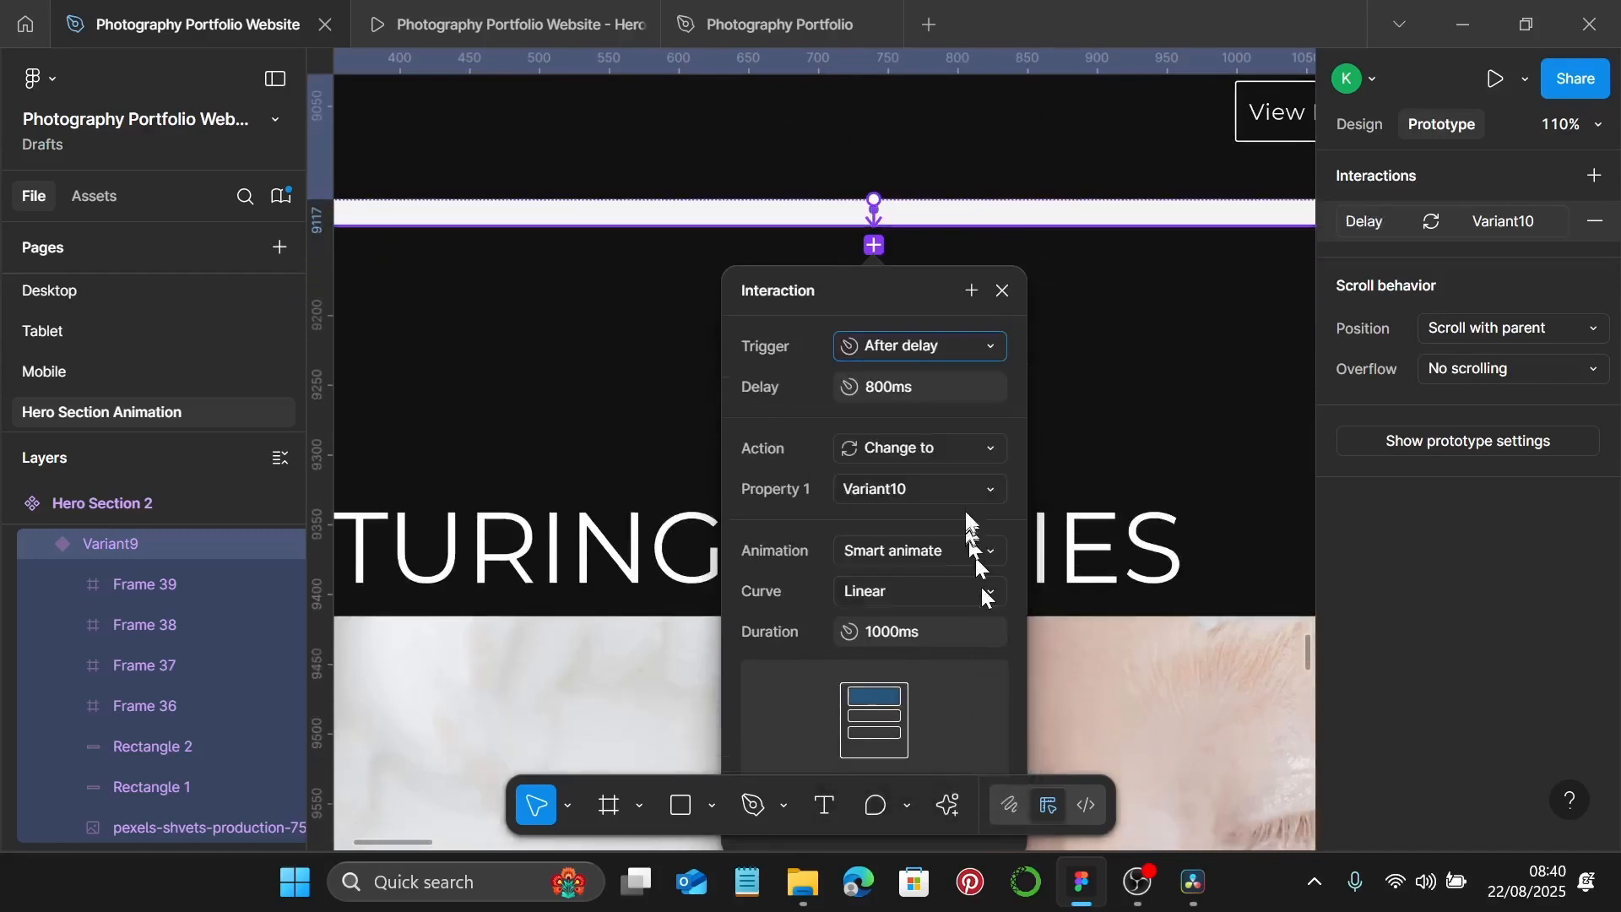
{"action": "left_click", "coordinate": [959, 380]}
{"action": "type", "text": "1"}
{"action": "key", "text": "Return"}
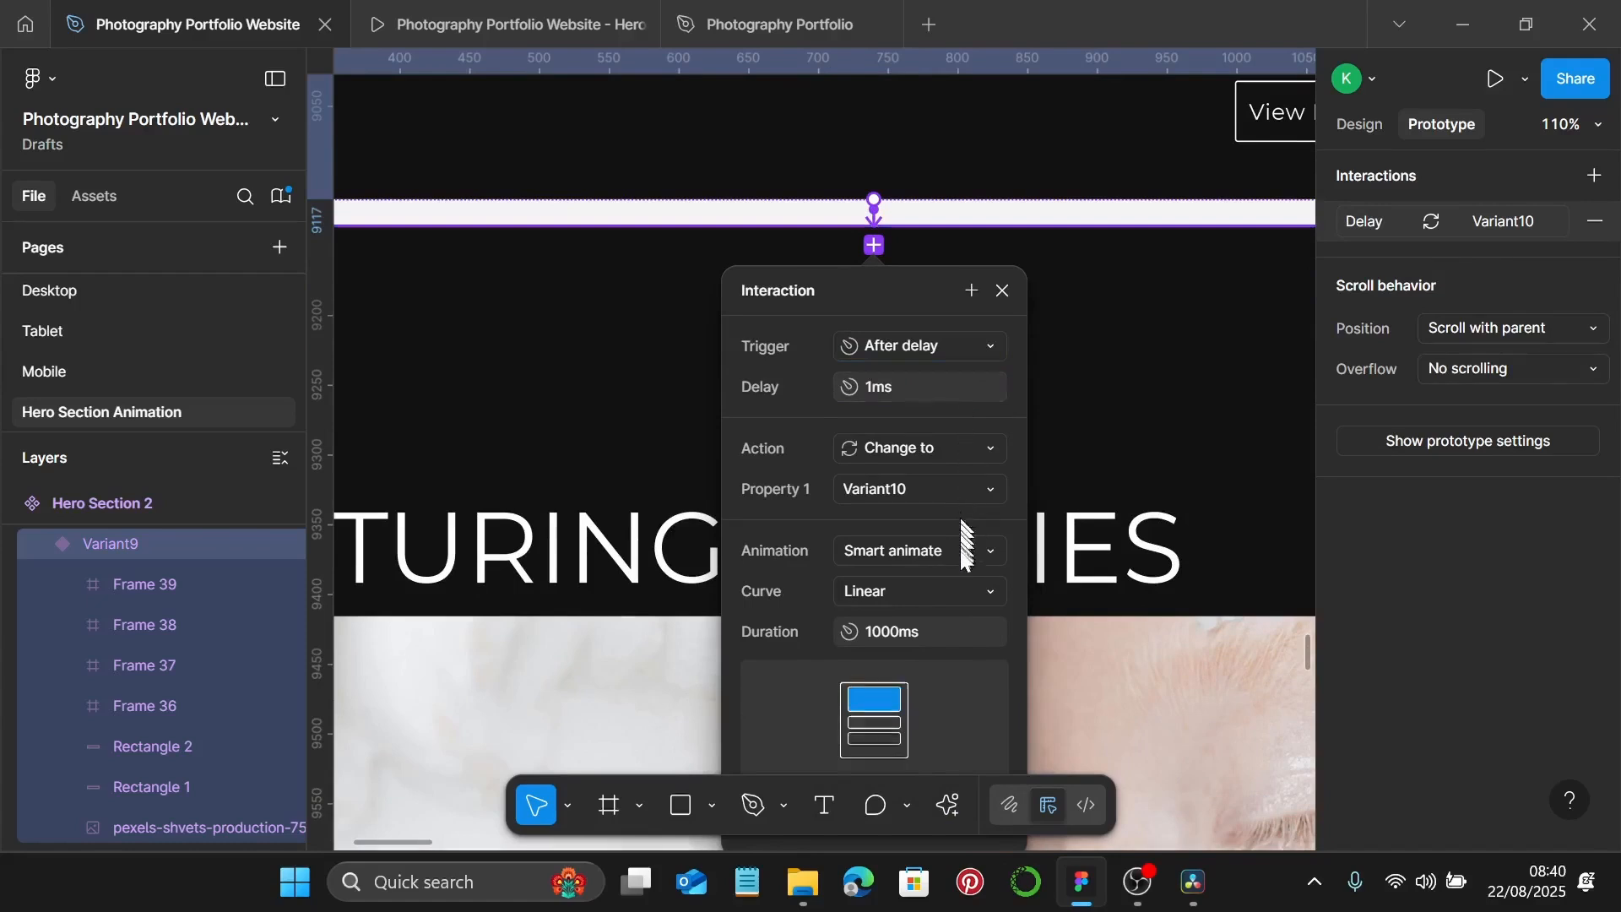
Set the Variant9-to-Variant10 Smart animate duration to 8000 ms.
{"action": "left_click", "coordinate": [975, 625]}
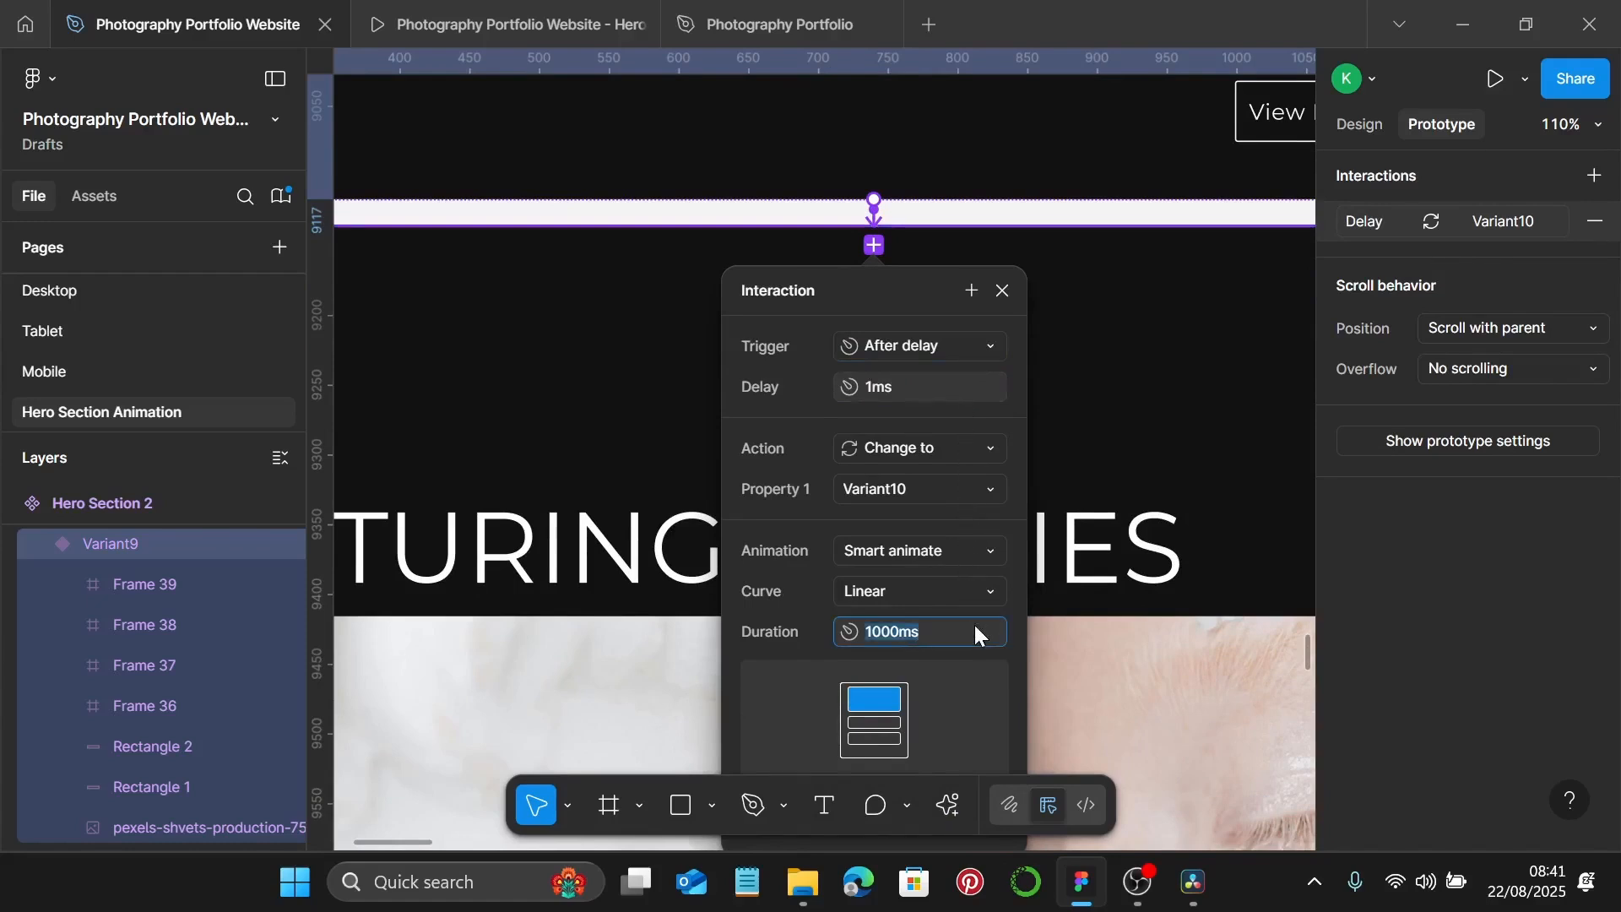
{"action": "type", "text": "8000"}
{"action": "key", "text": "Return"}
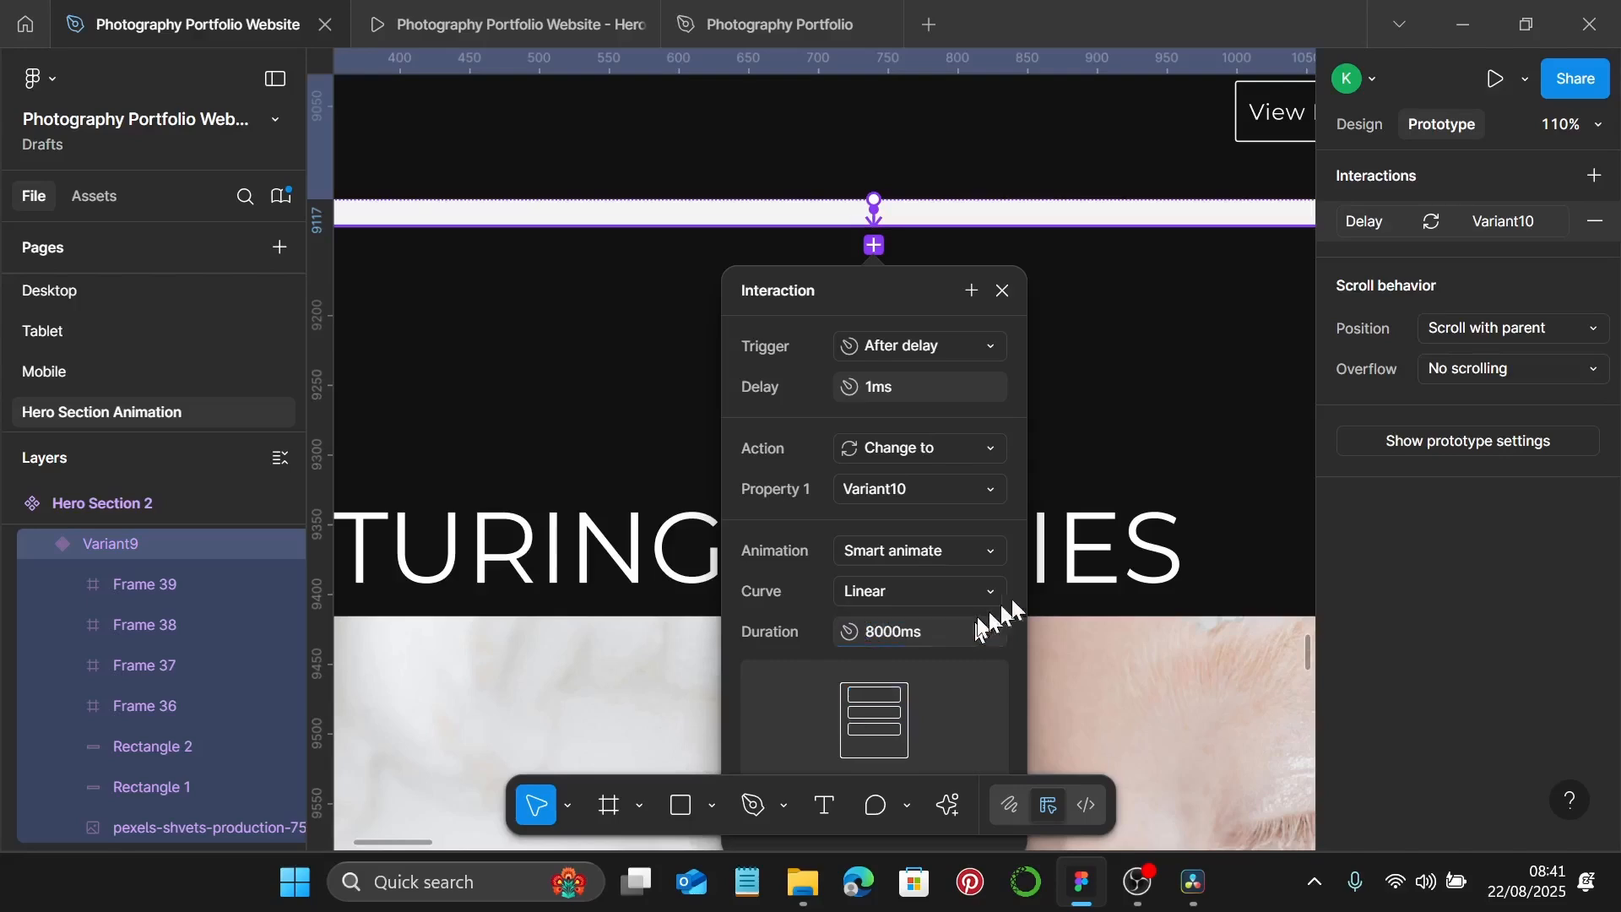
Close the interaction settings and connect Variant10 to Variant11, the photo of the man by the oranges, with a prototype interaction.
{"action": "scroll", "coordinate": [1106, 551], "scroll_direction": "down", "scroll_amount": 5}
{"action": "scroll", "coordinate": [1219, 537], "scroll_direction": "down", "scroll_amount": 3}
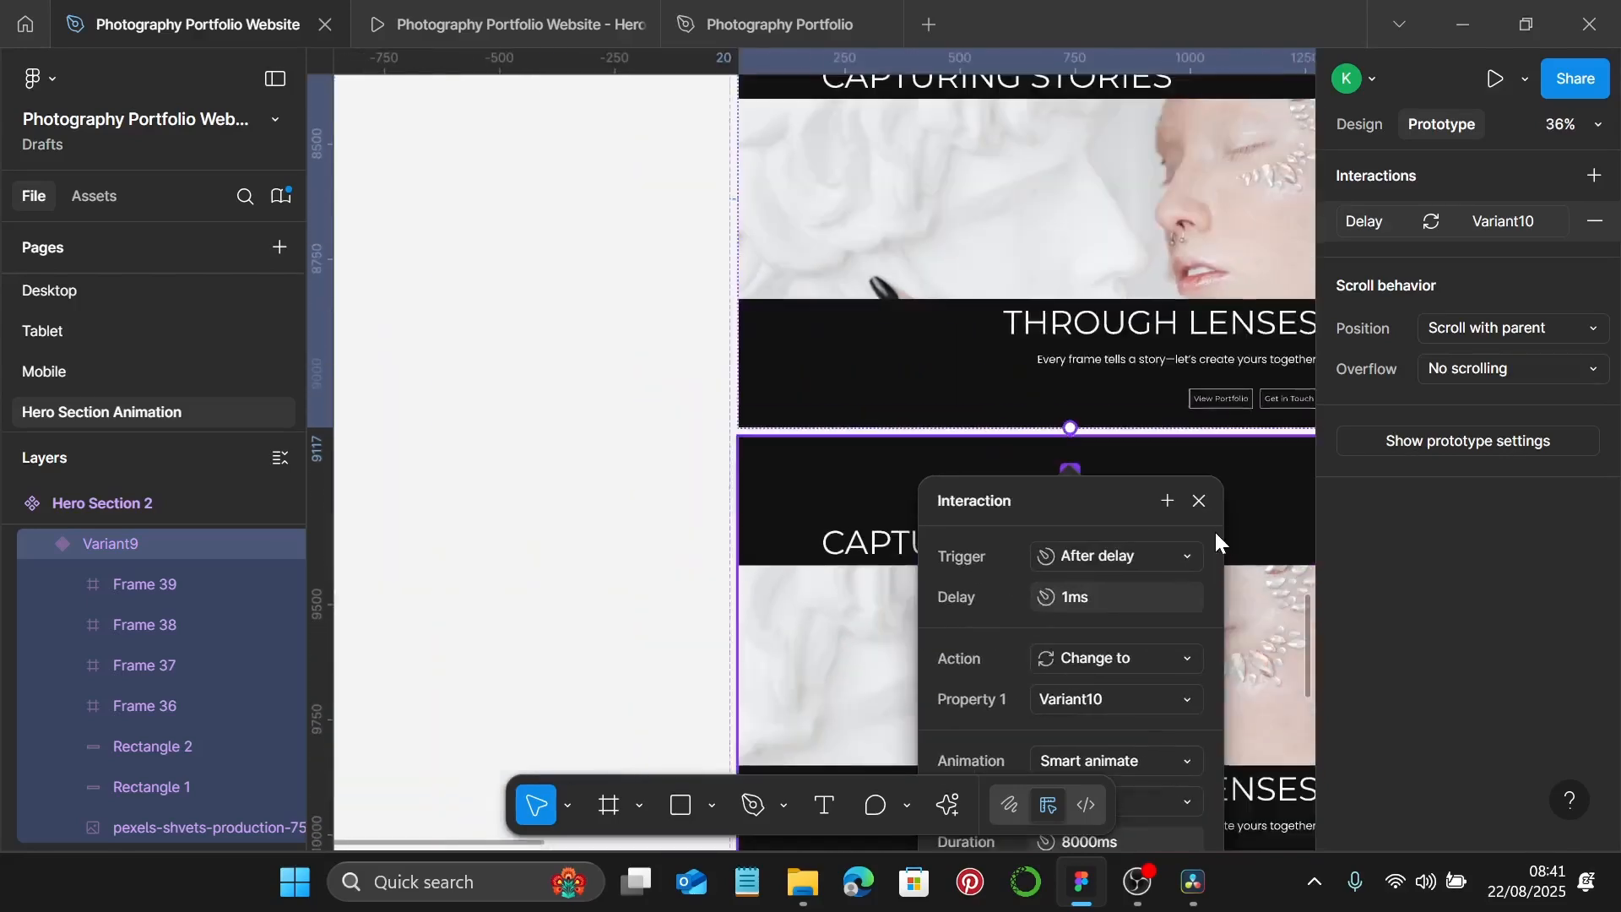
{"action": "left_click", "coordinate": [1250, 532]}
{"action": "left_click", "coordinate": [1250, 532]}
{"action": "scroll", "coordinate": [1216, 517], "scroll_direction": "down", "scroll_amount": 5}
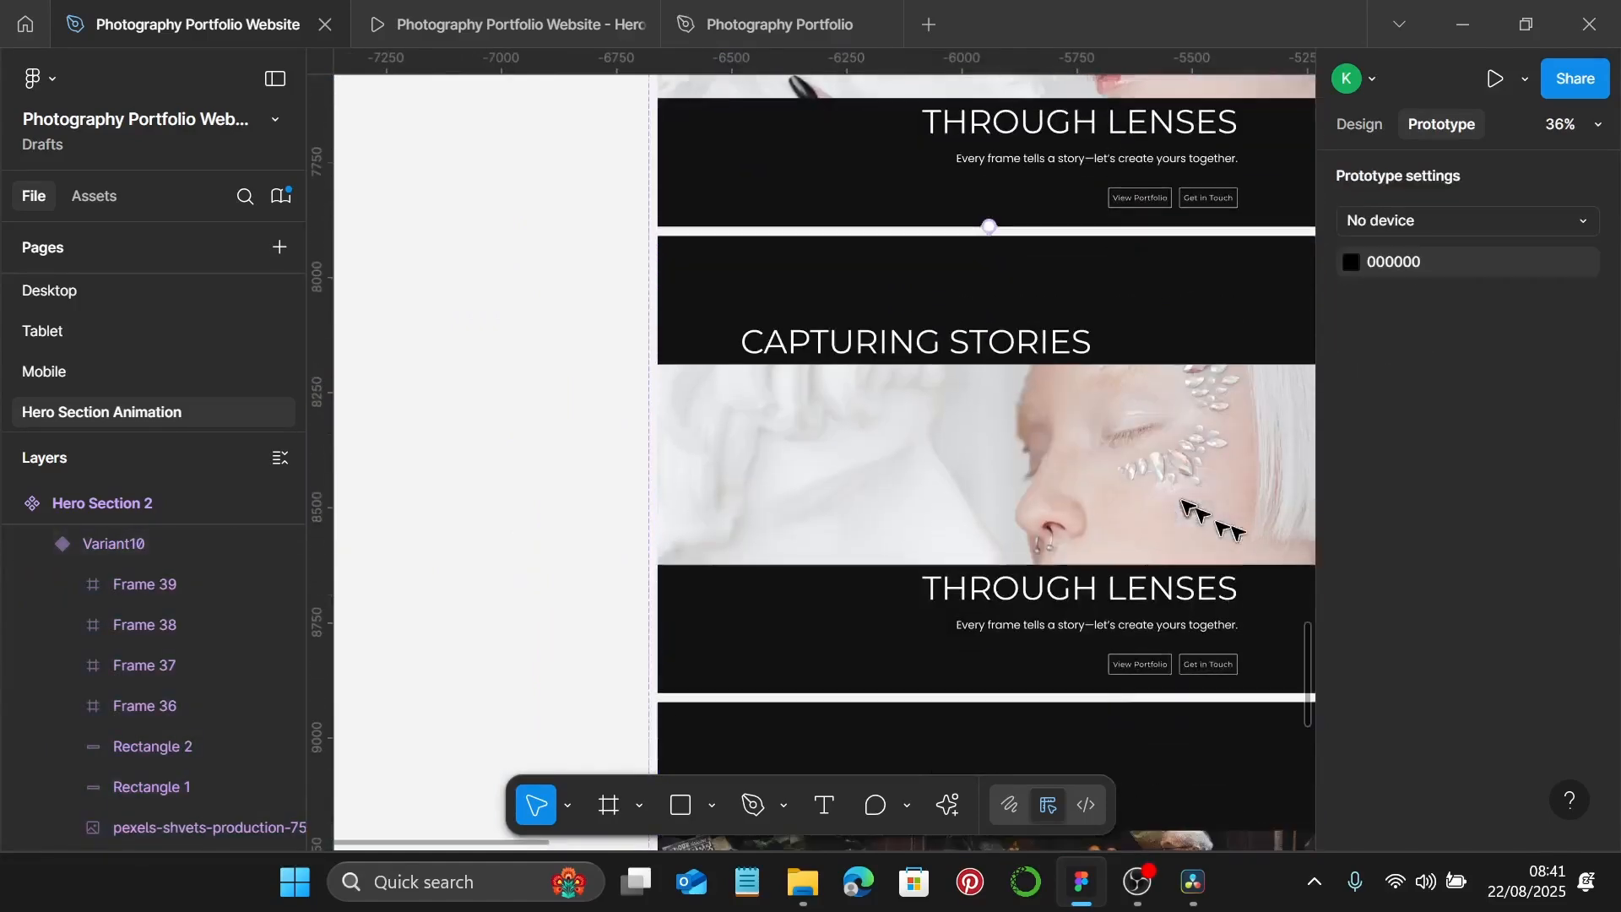
{"action": "scroll", "coordinate": [1162, 499], "scroll_direction": "right", "scroll_amount": 1}
{"action": "scroll", "coordinate": [887, 460], "scroll_direction": "up", "scroll_amount": 4}
{"action": "left_click", "coordinate": [764, 427]}
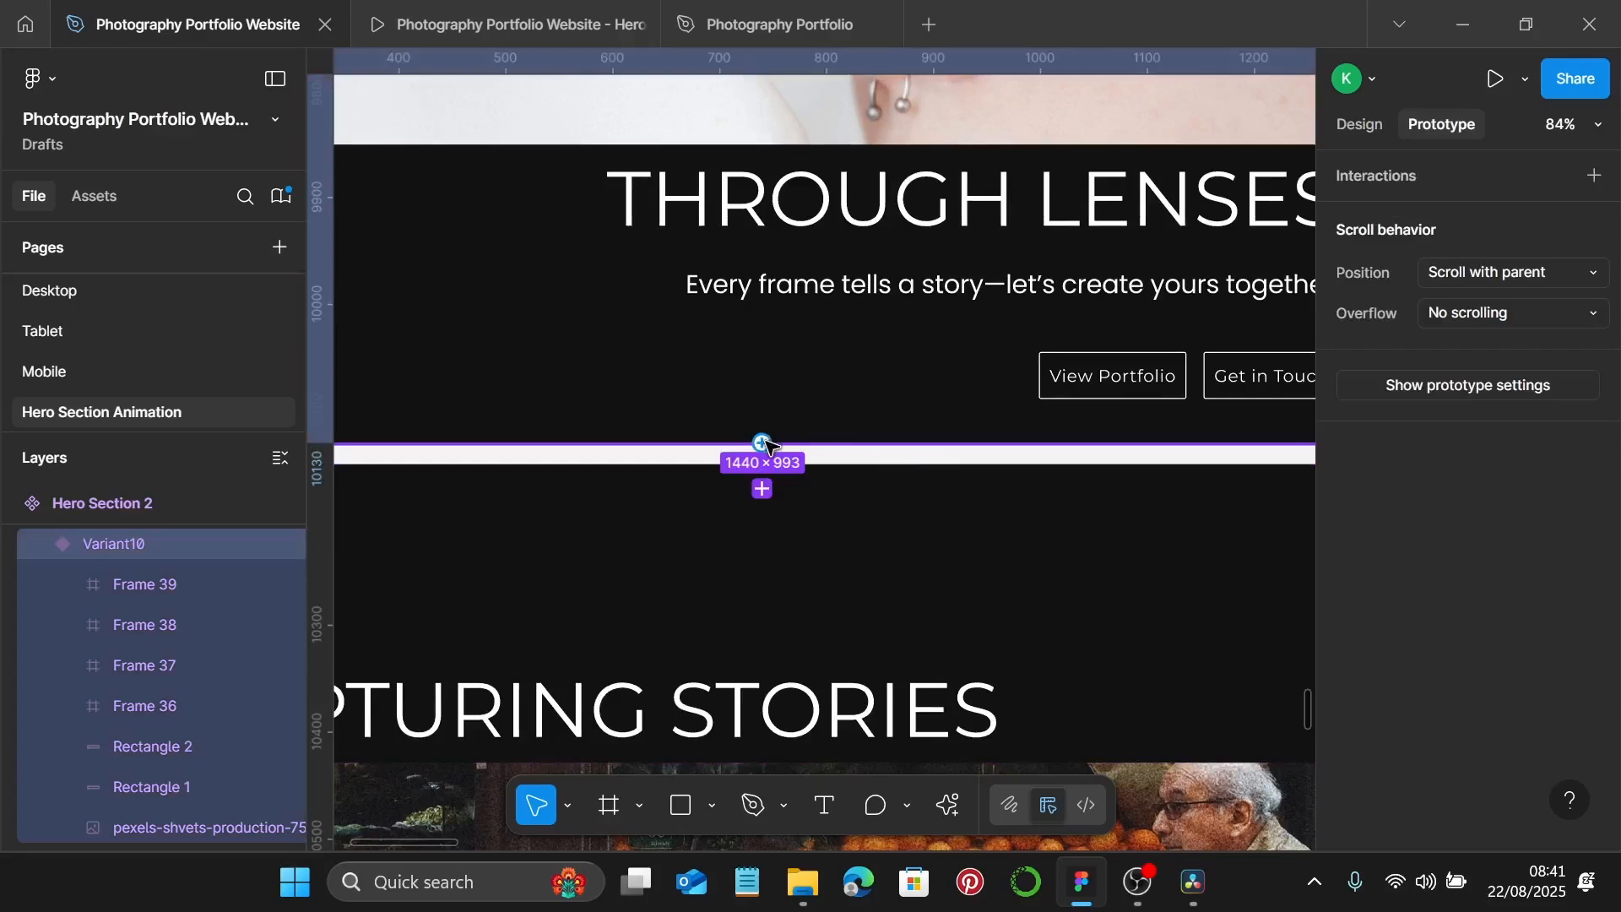
{"action": "left_click", "coordinate": [762, 487]}
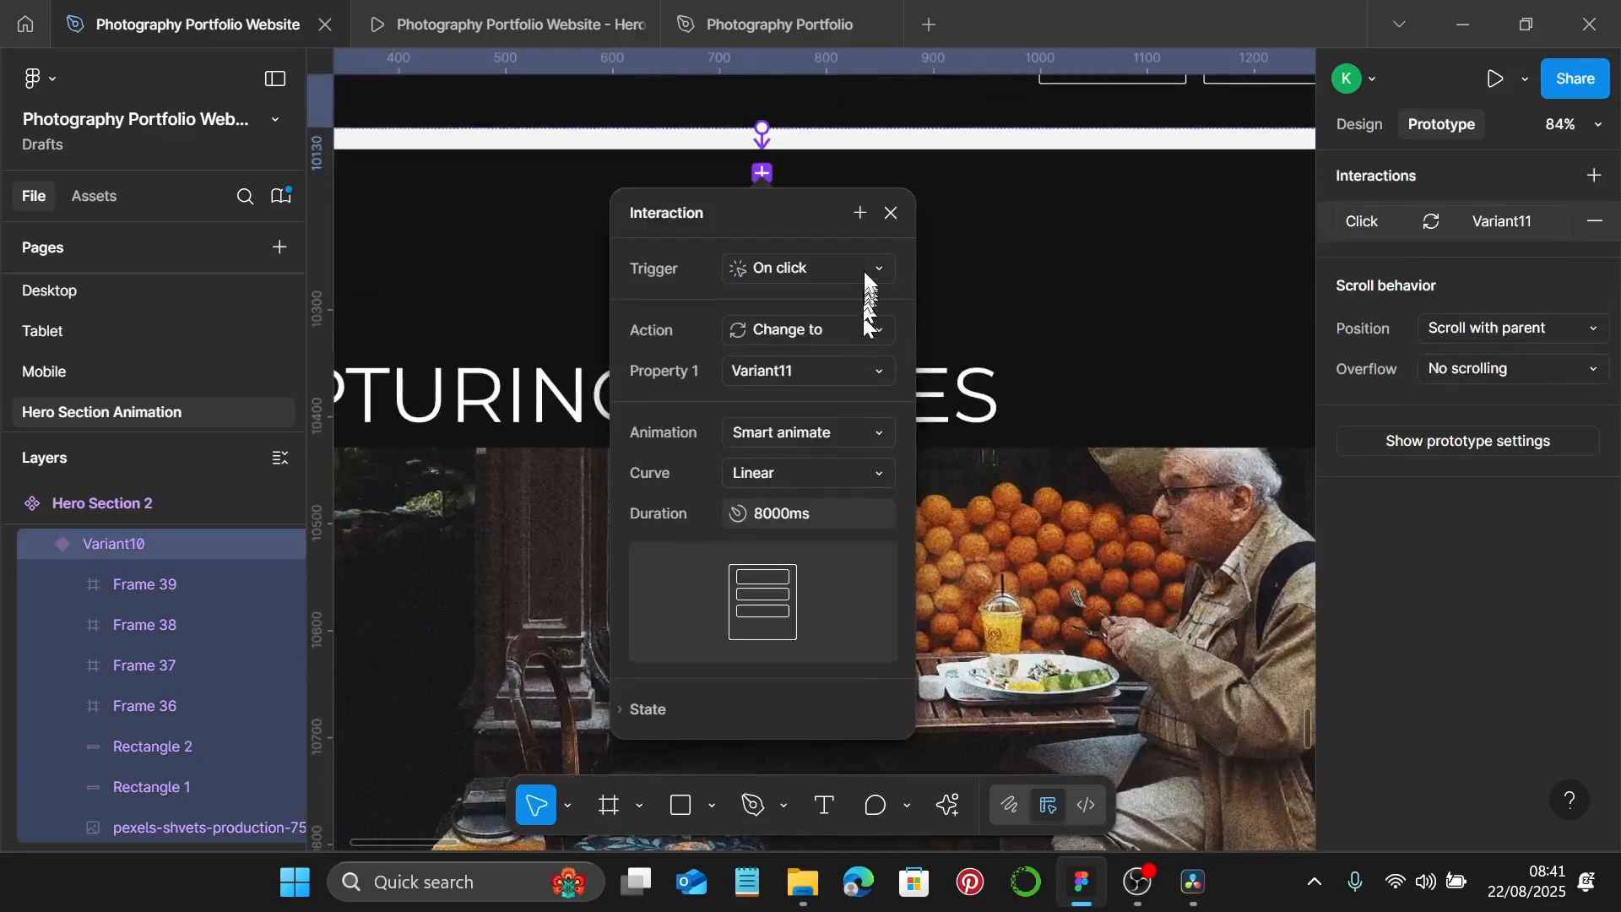
Set the Variant10-to-Variant11 interaction to trigger after a delay of 1 ms.
{"action": "left_click", "coordinate": [854, 271]}
{"action": "left_click", "coordinate": [825, 664]}
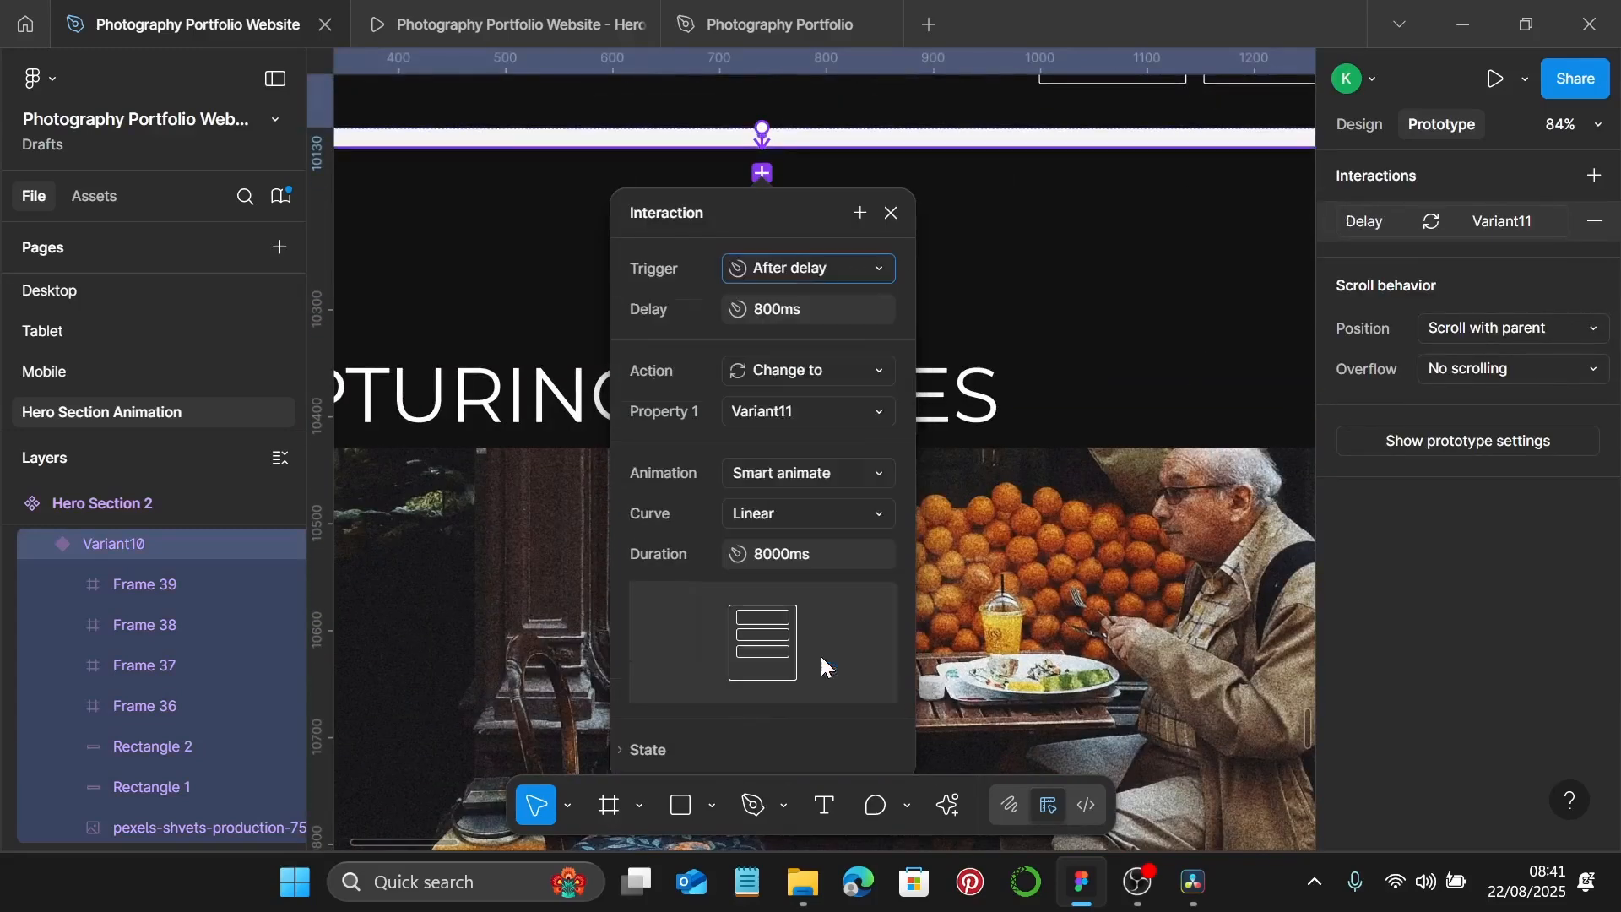
{"action": "left_click", "coordinate": [849, 318]}
{"action": "type", "text": "1"}
{"action": "key", "text": "Return"}
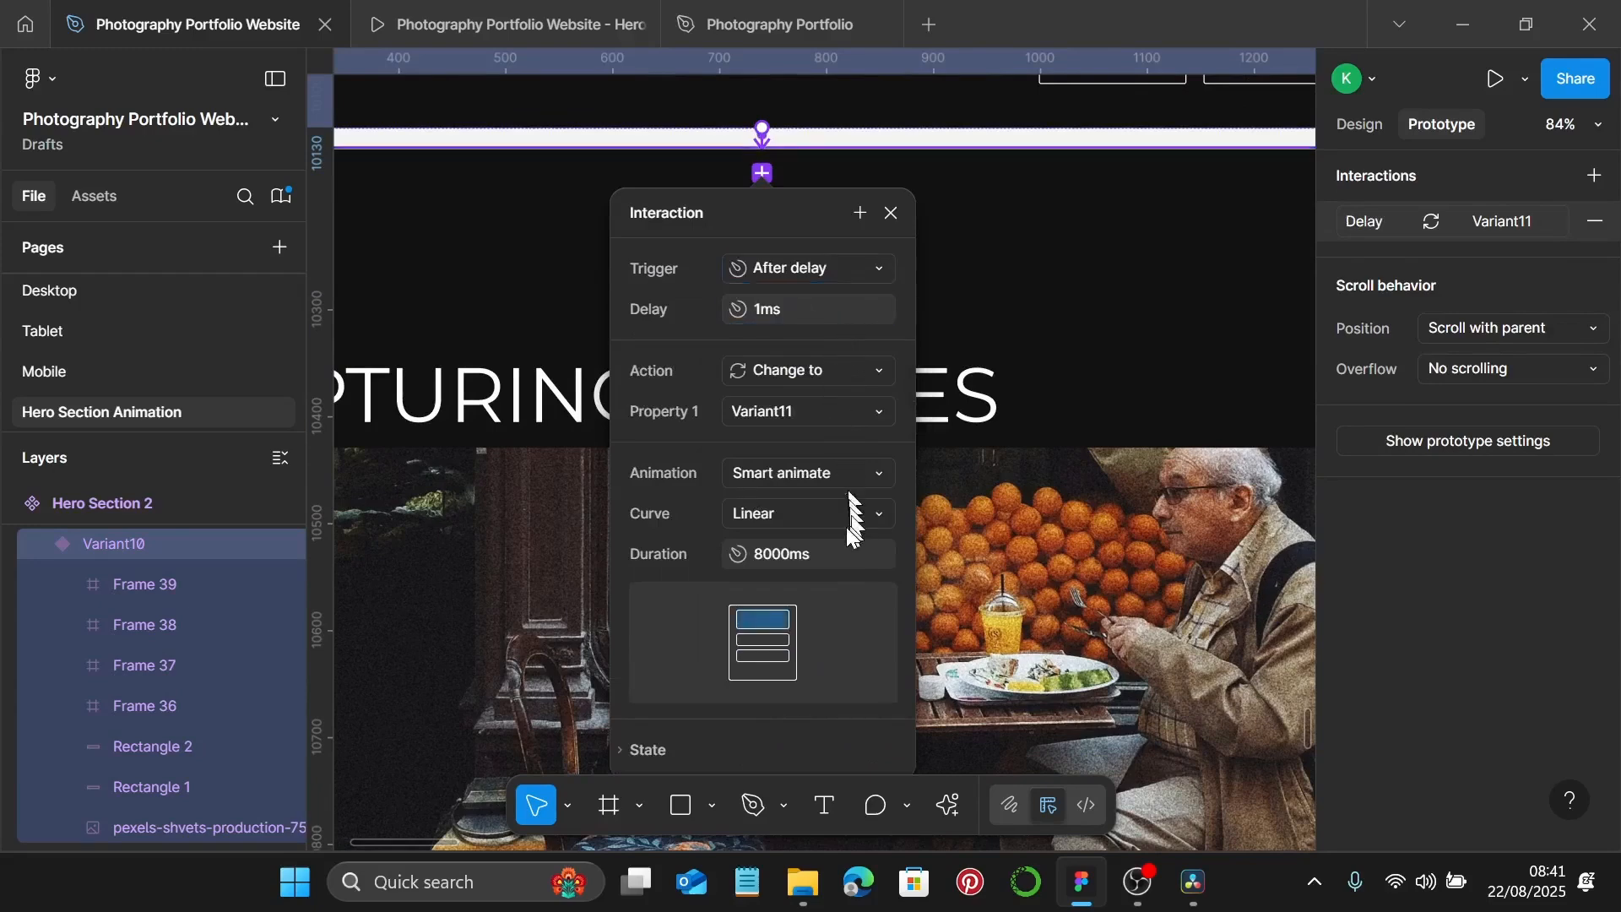
Set the Variant10-to-Variant11 Smart animate duration to 1000 ms.
{"action": "left_click", "coordinate": [844, 554]}
{"action": "type", "text": "1"}
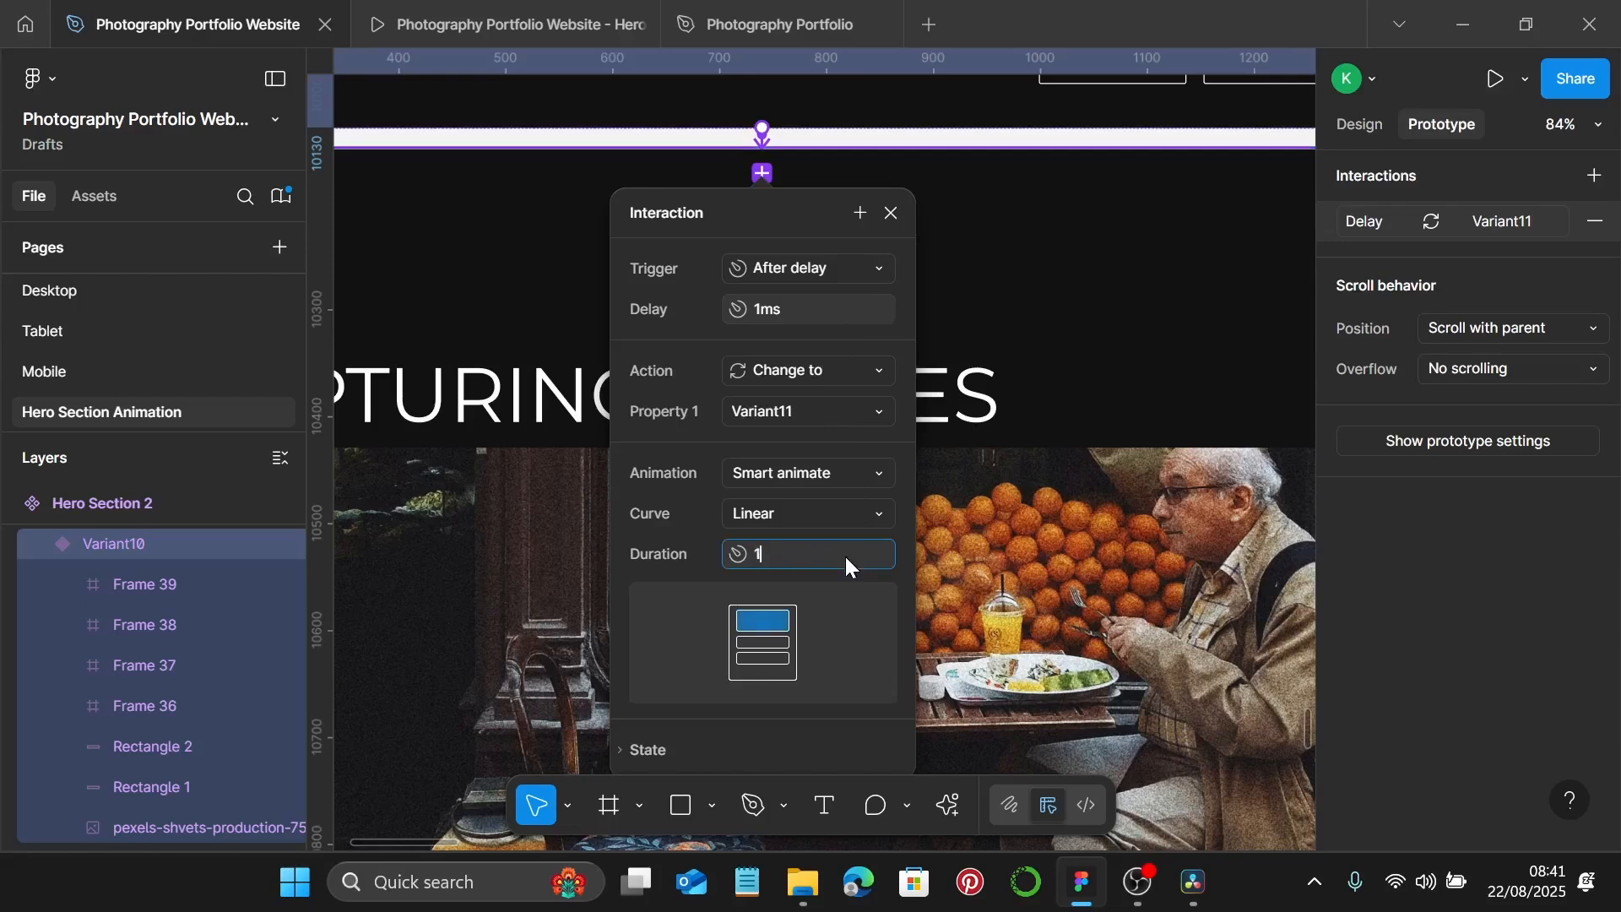
{"action": "type", "text": "000"}
{"action": "key", "text": "Return"}
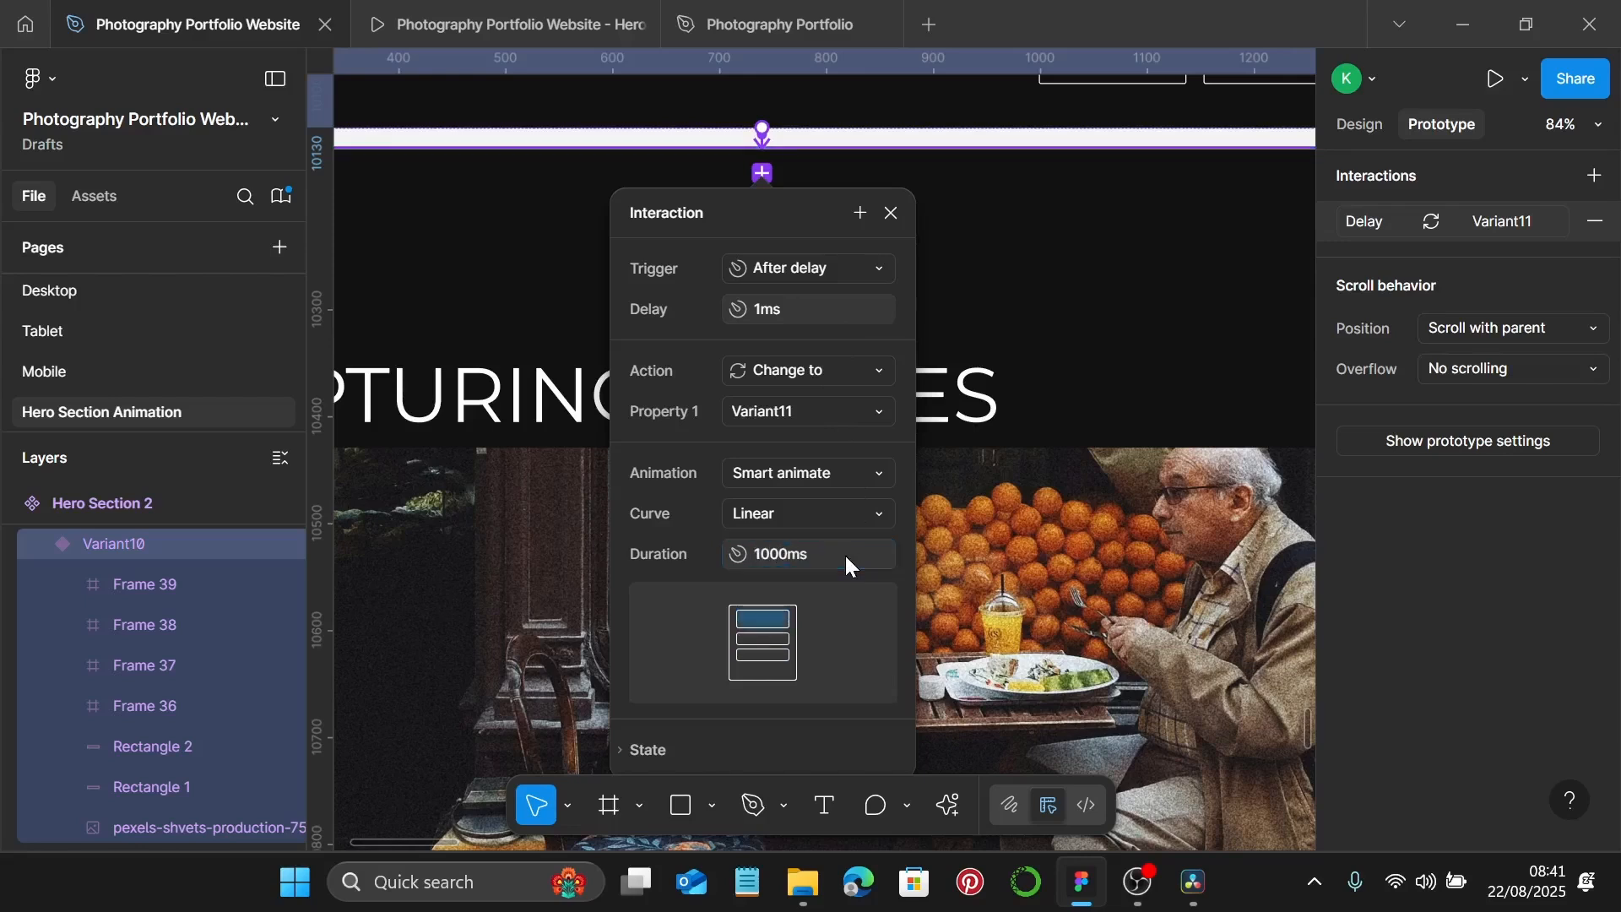
Close the interaction settings and connect Variant11 to Variant12, the last variant, with a prototype interaction.
{"action": "left_click", "coordinate": [893, 213]}
{"action": "scroll", "coordinate": [902, 241], "scroll_direction": "down", "scroll_amount": 3}
{"action": "scroll", "coordinate": [929, 377], "scroll_direction": "up", "scroll_amount": 3}
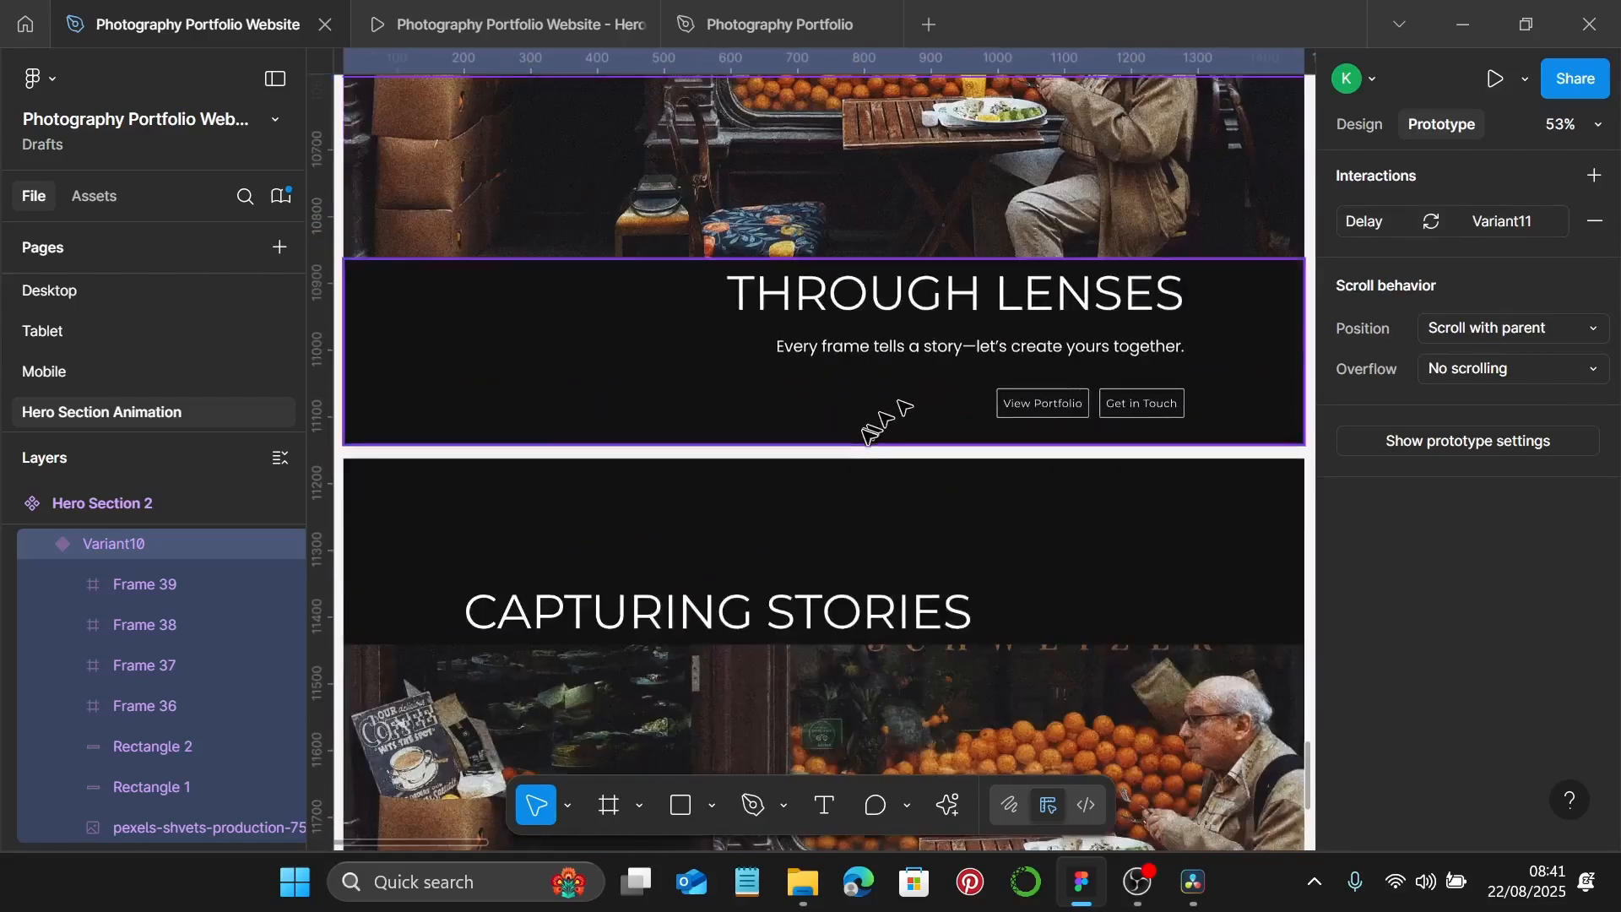
{"action": "scroll", "coordinate": [859, 441], "scroll_direction": "up", "scroll_amount": 4}
{"action": "left_click", "coordinate": [797, 467]}
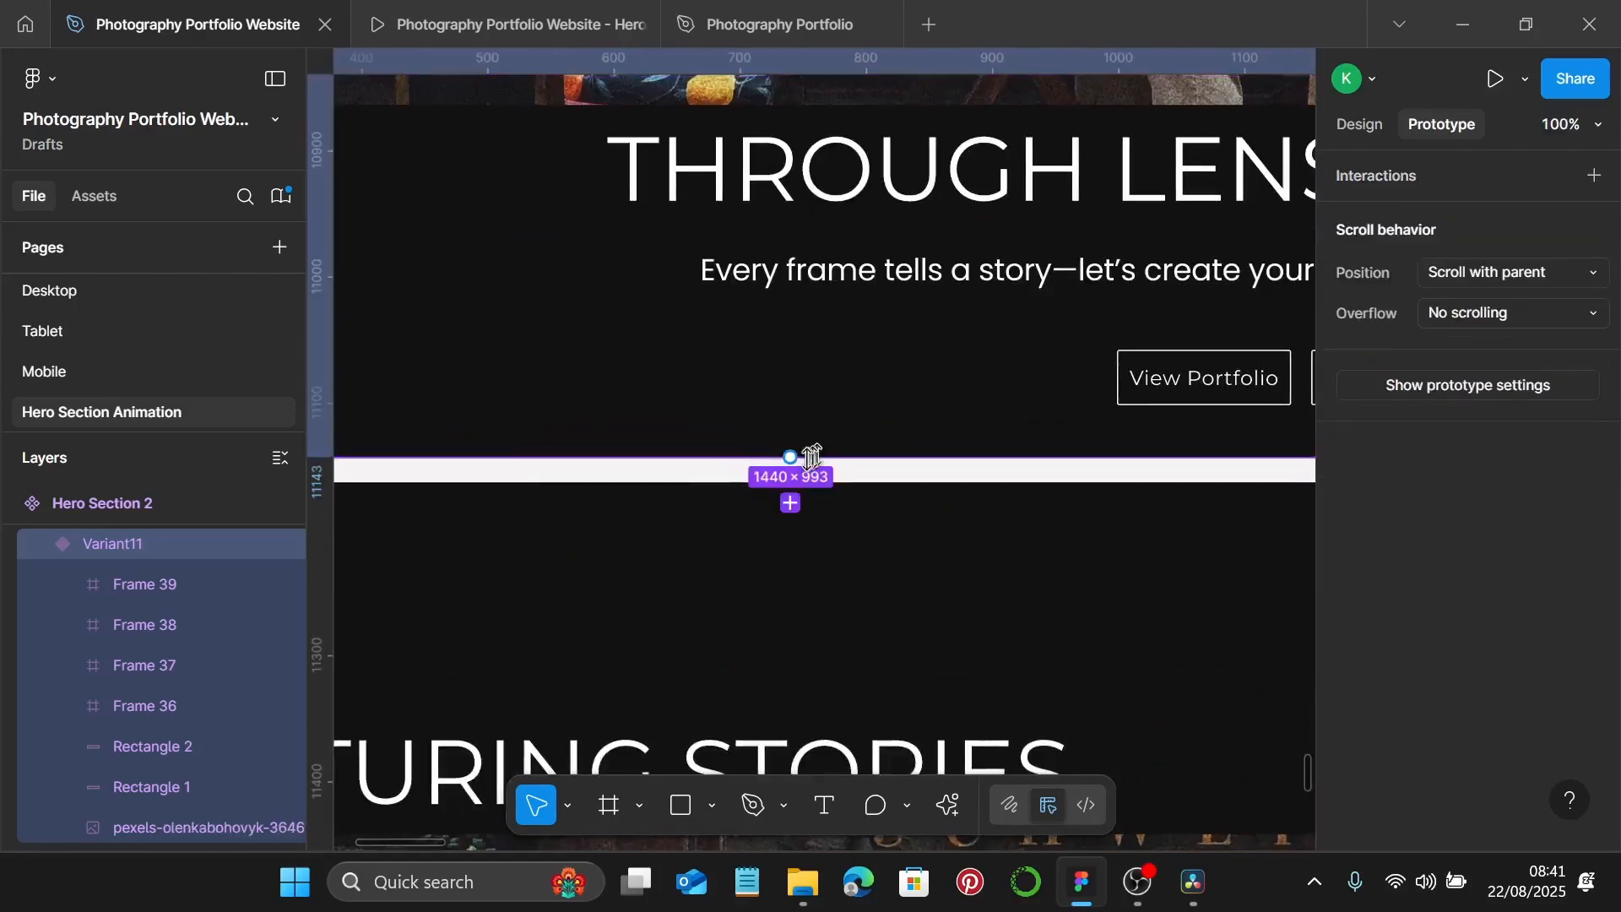
{"action": "left_click", "coordinate": [790, 503]}
{"action": "scroll", "coordinate": [932, 398], "scroll_direction": "down", "scroll_amount": 4}
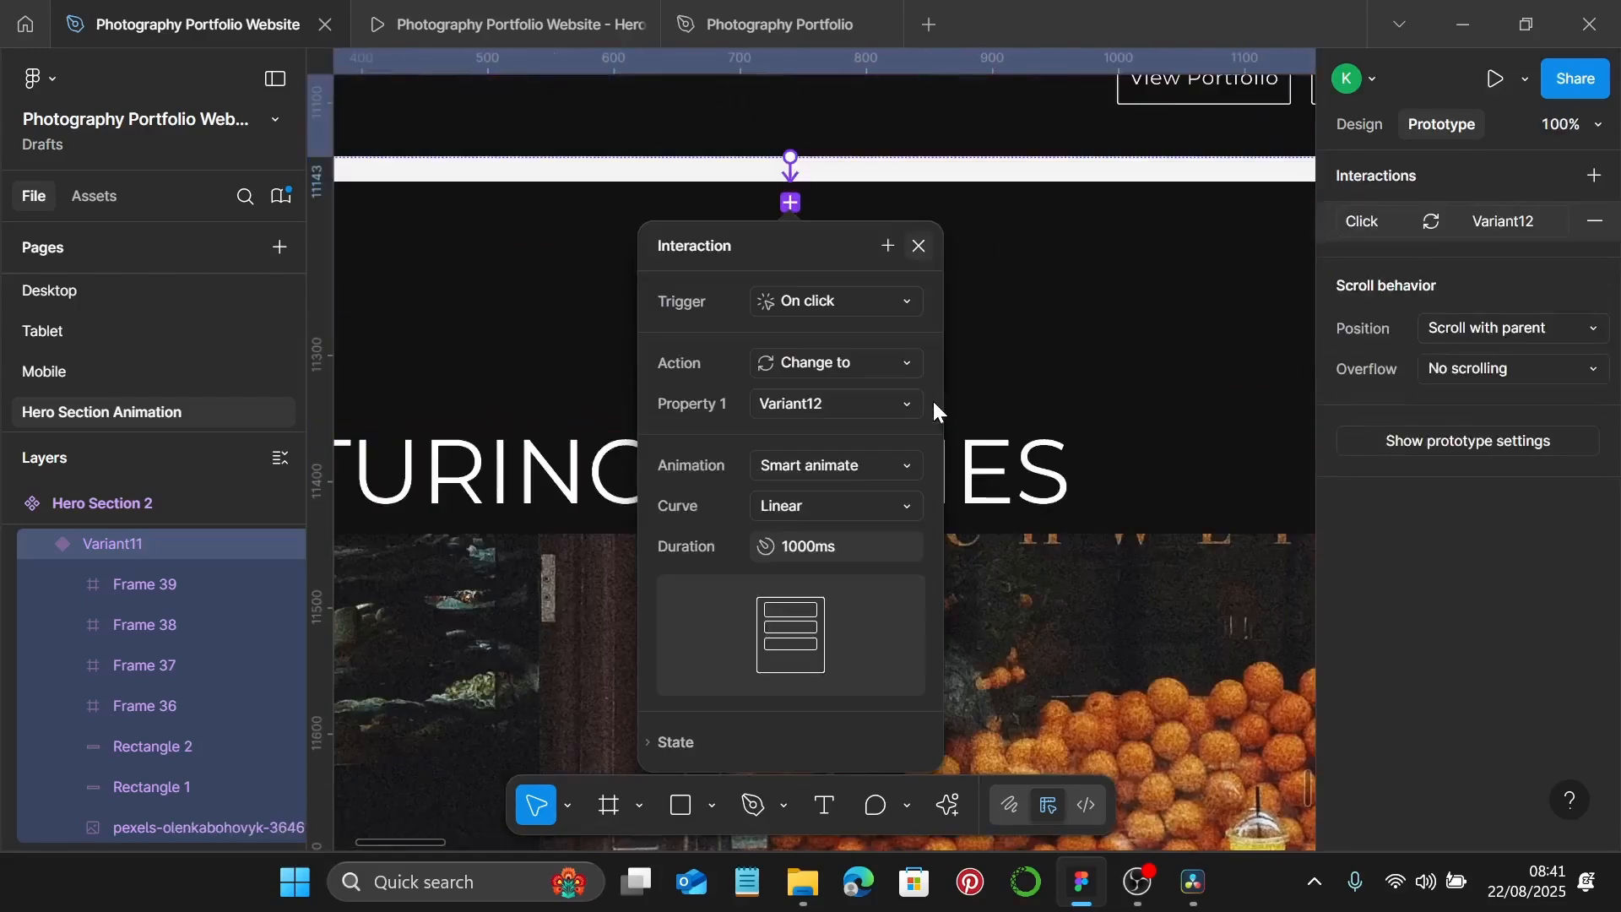
Set the Variant11-to-Variant12 interaction to trigger after a 1 ms delay with a Smart animate duration of 8000 ms.
{"action": "left_click", "coordinate": [884, 305]}
{"action": "left_click", "coordinate": [860, 703]}
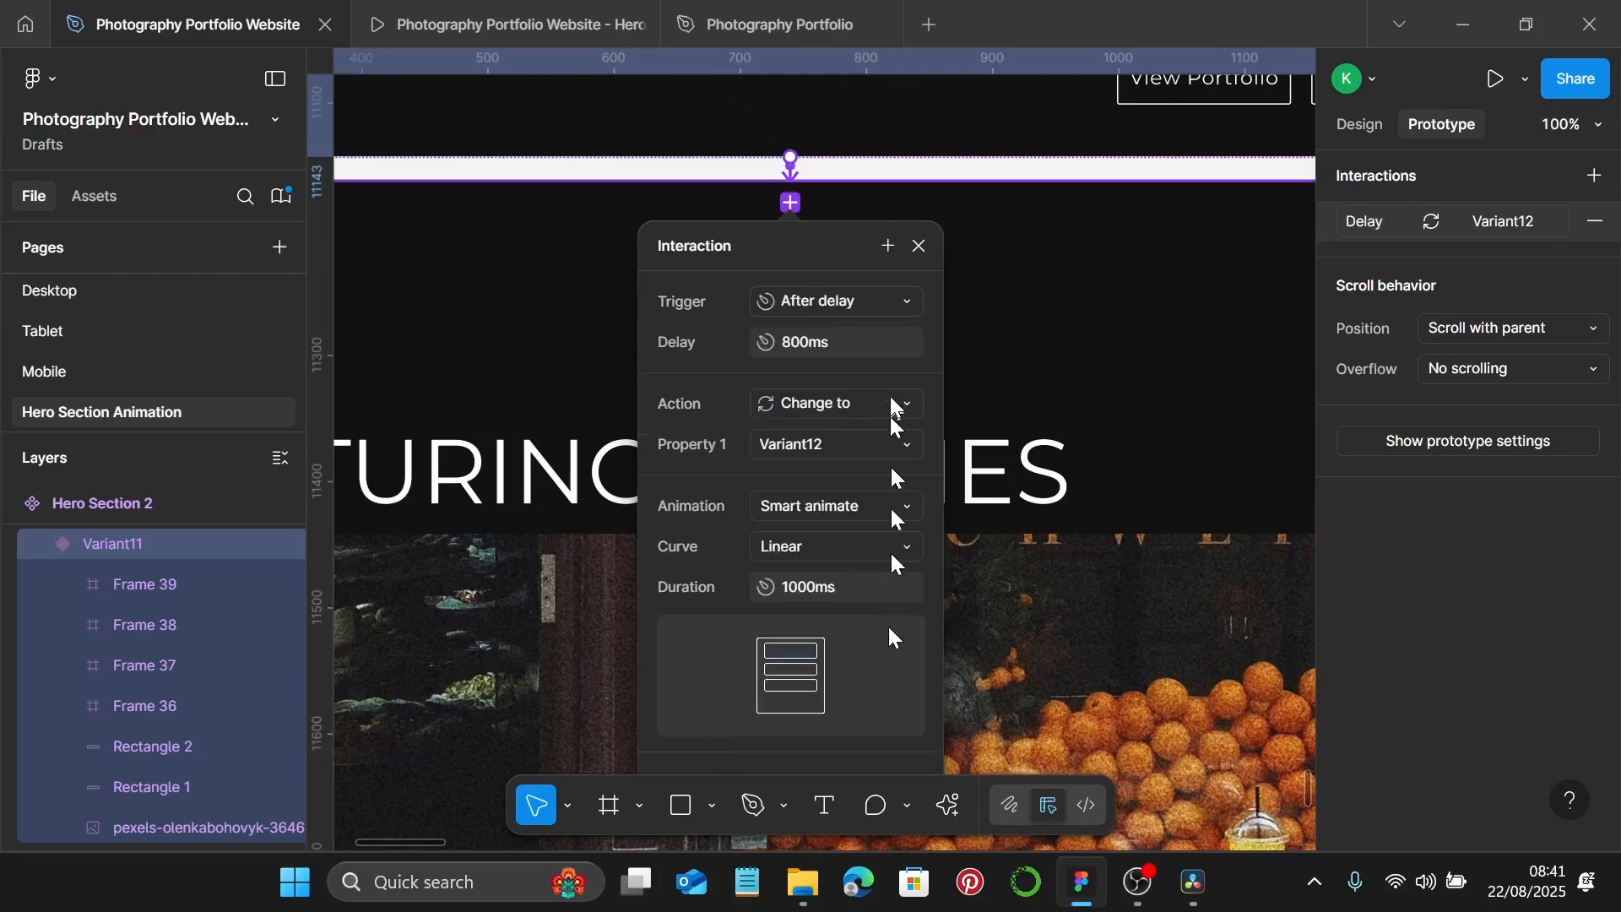
{"action": "left_click", "coordinate": [875, 346]}
{"action": "type", "text": "1"}
{"action": "key", "text": "Return"}
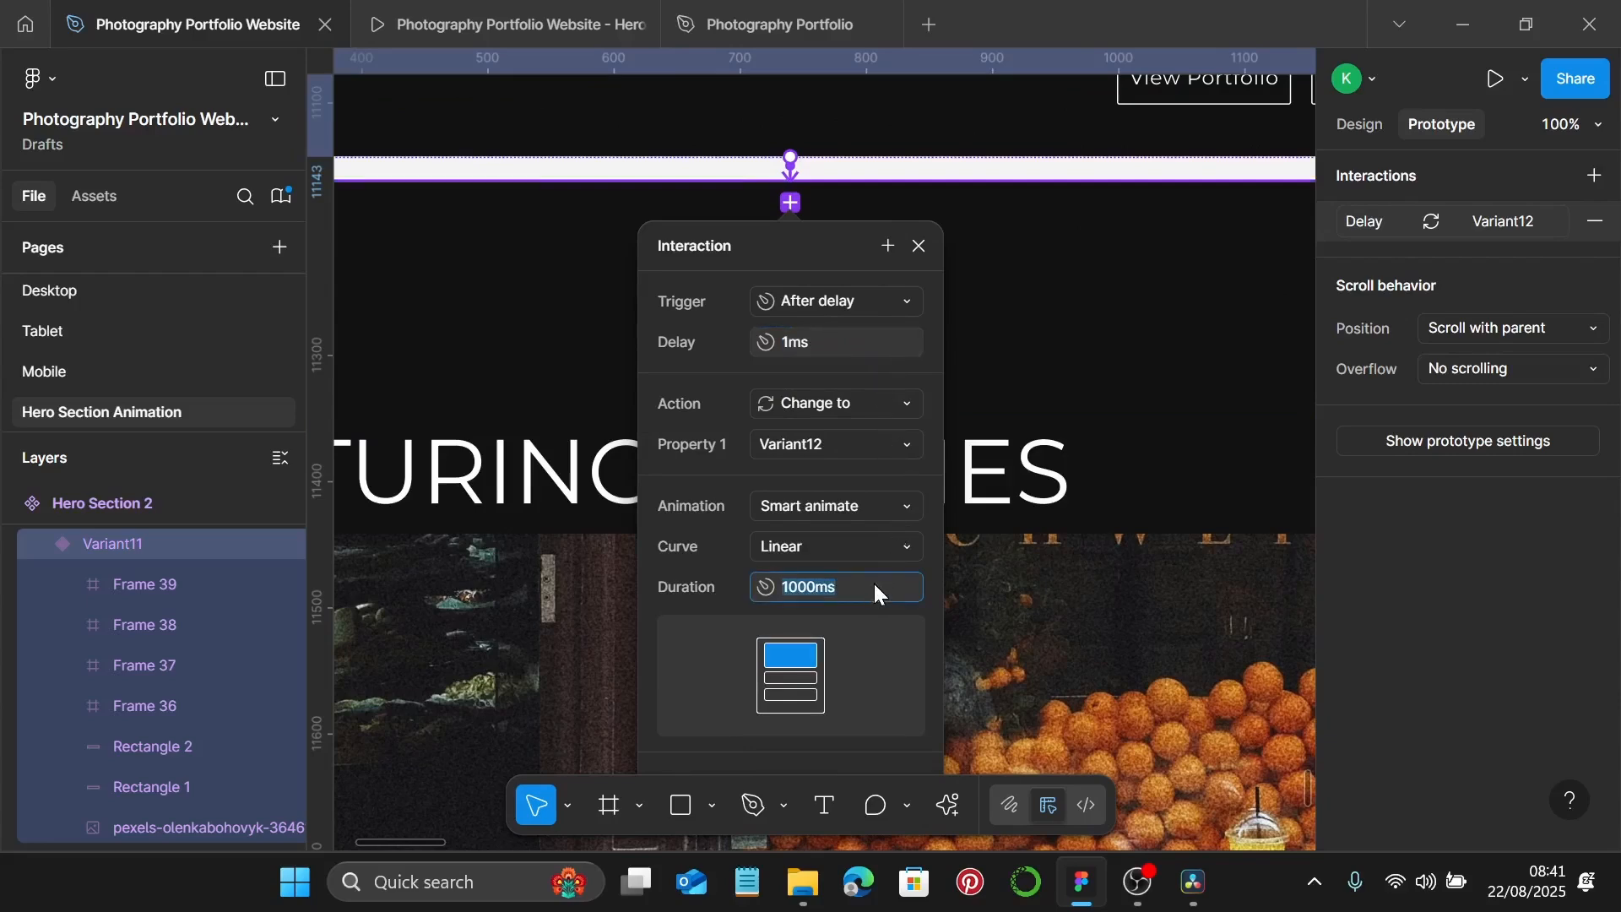
{"action": "type", "text": "8000"}
{"action": "key", "text": "Return"}
Connect Variant12 back to the Default variant at the start of Hero Section 2 with a prototype interaction.
{"action": "scroll", "coordinate": [996, 528], "scroll_direction": "down", "scroll_amount": 10}
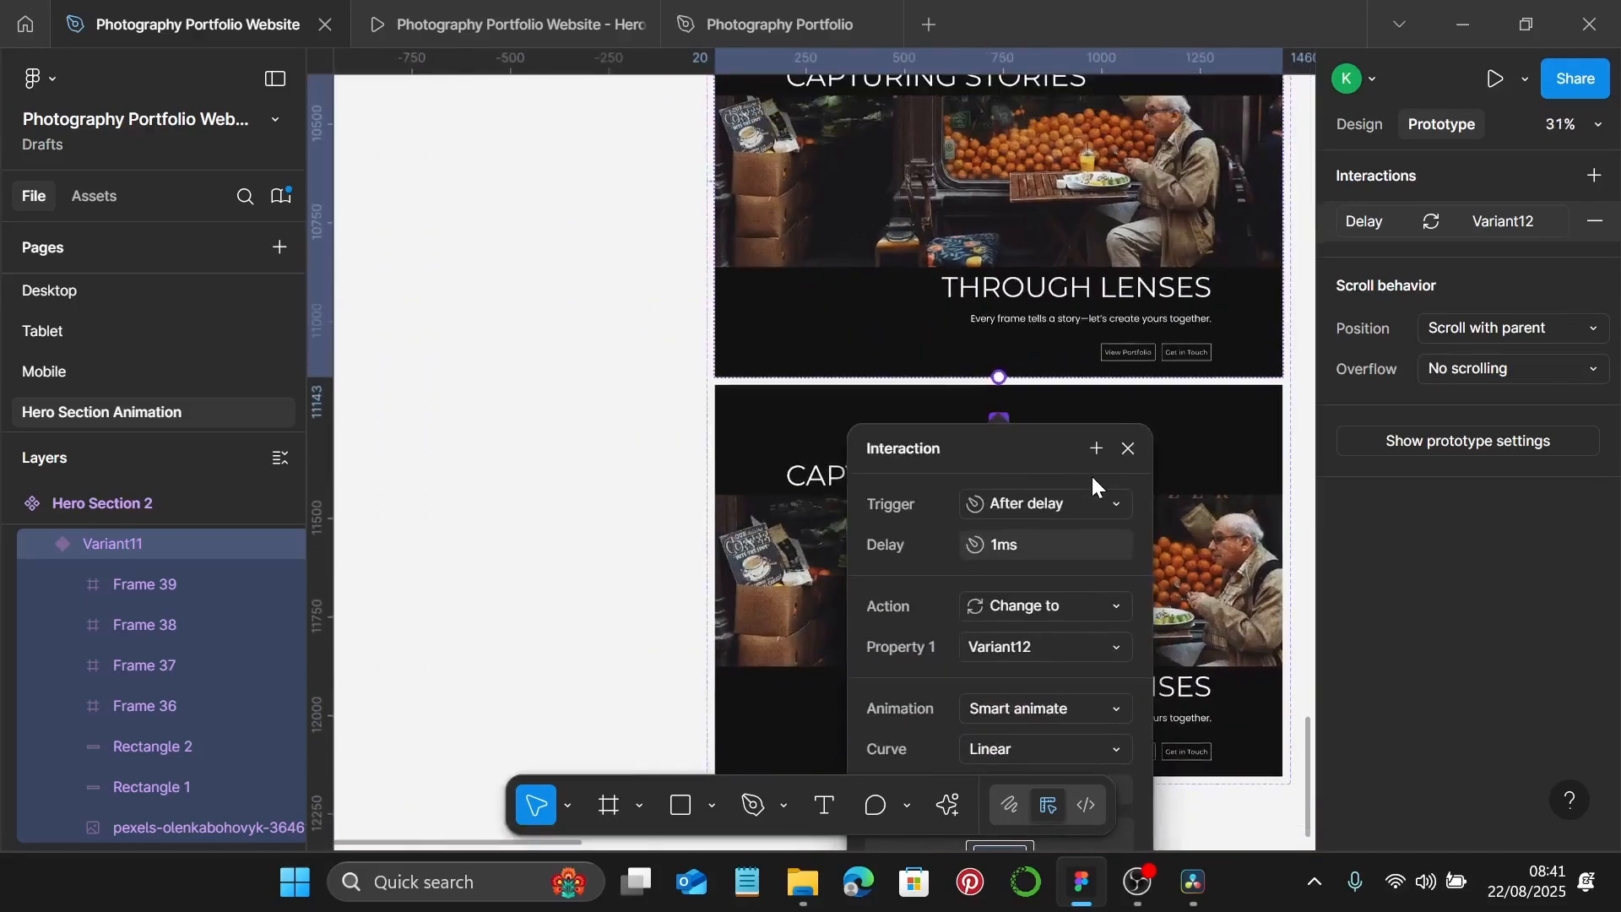
{"action": "left_click", "coordinate": [1222, 496]}
{"action": "scroll", "coordinate": [1225, 507], "scroll_direction": "down", "scroll_amount": 4}
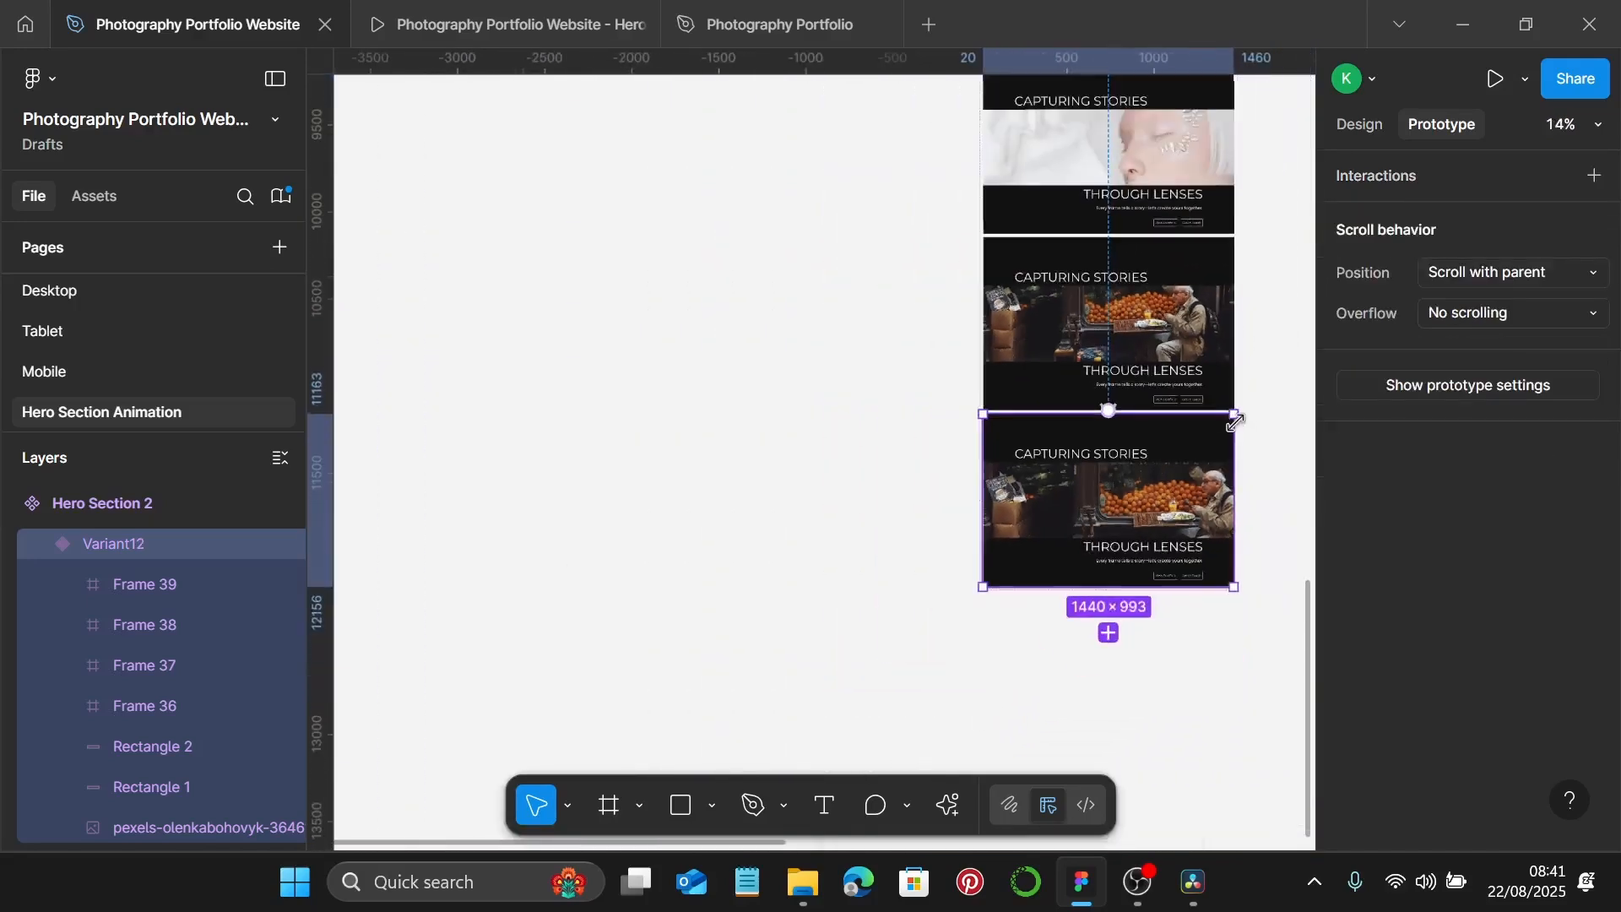
{"action": "scroll", "coordinate": [1222, 440], "scroll_direction": "right", "scroll_amount": 3}
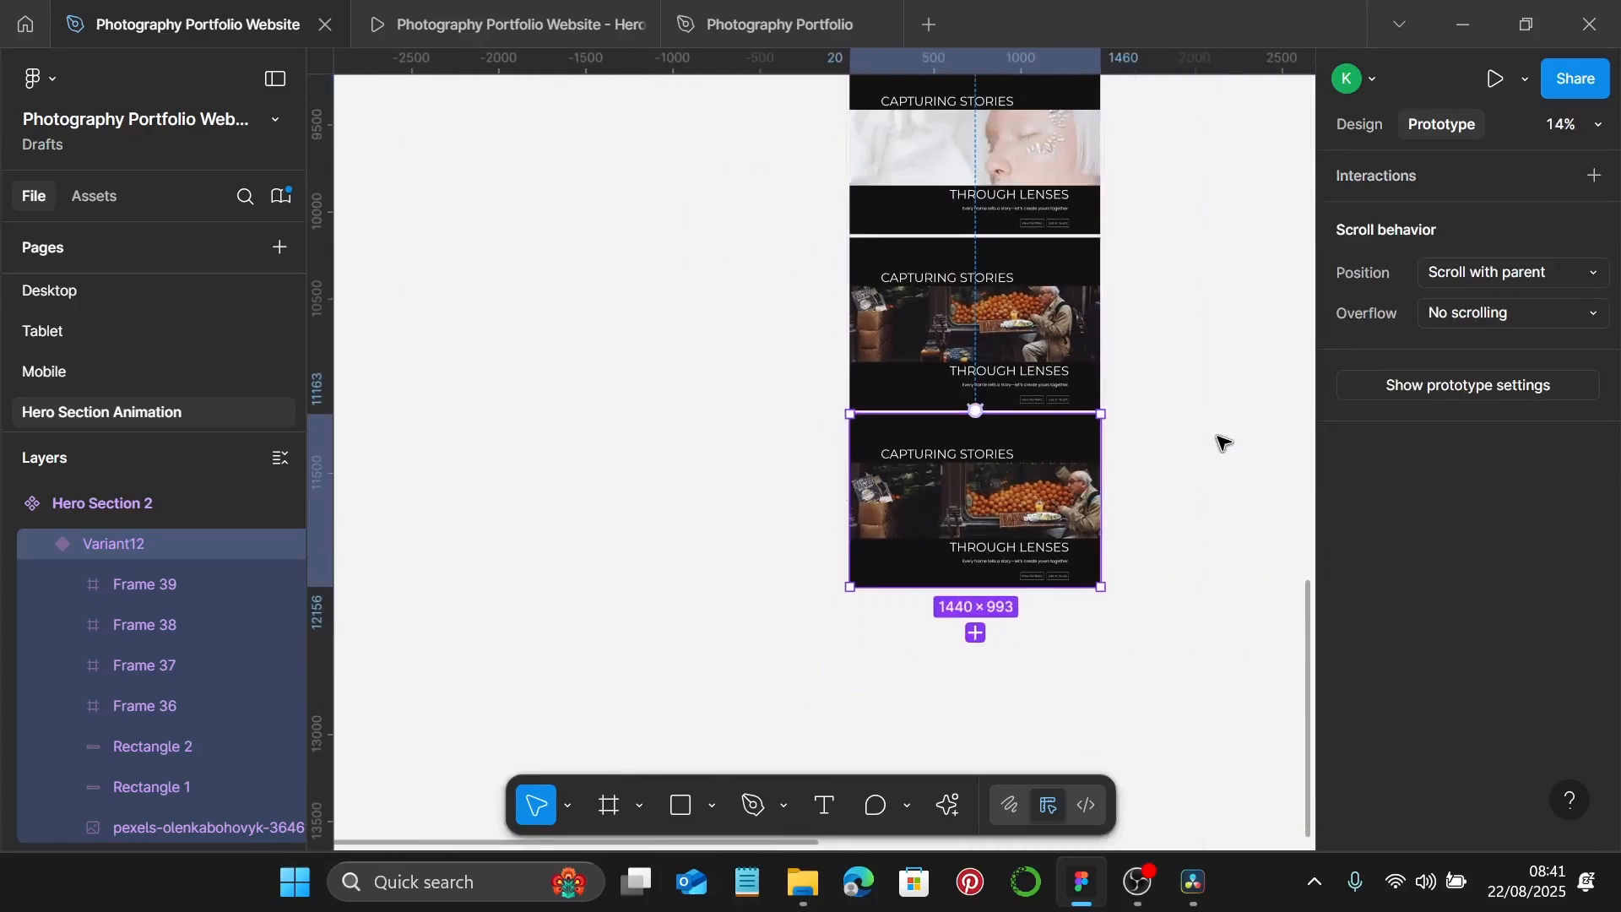
{"action": "scroll", "coordinate": [1111, 398], "scroll_direction": "up", "scroll_amount": 4}
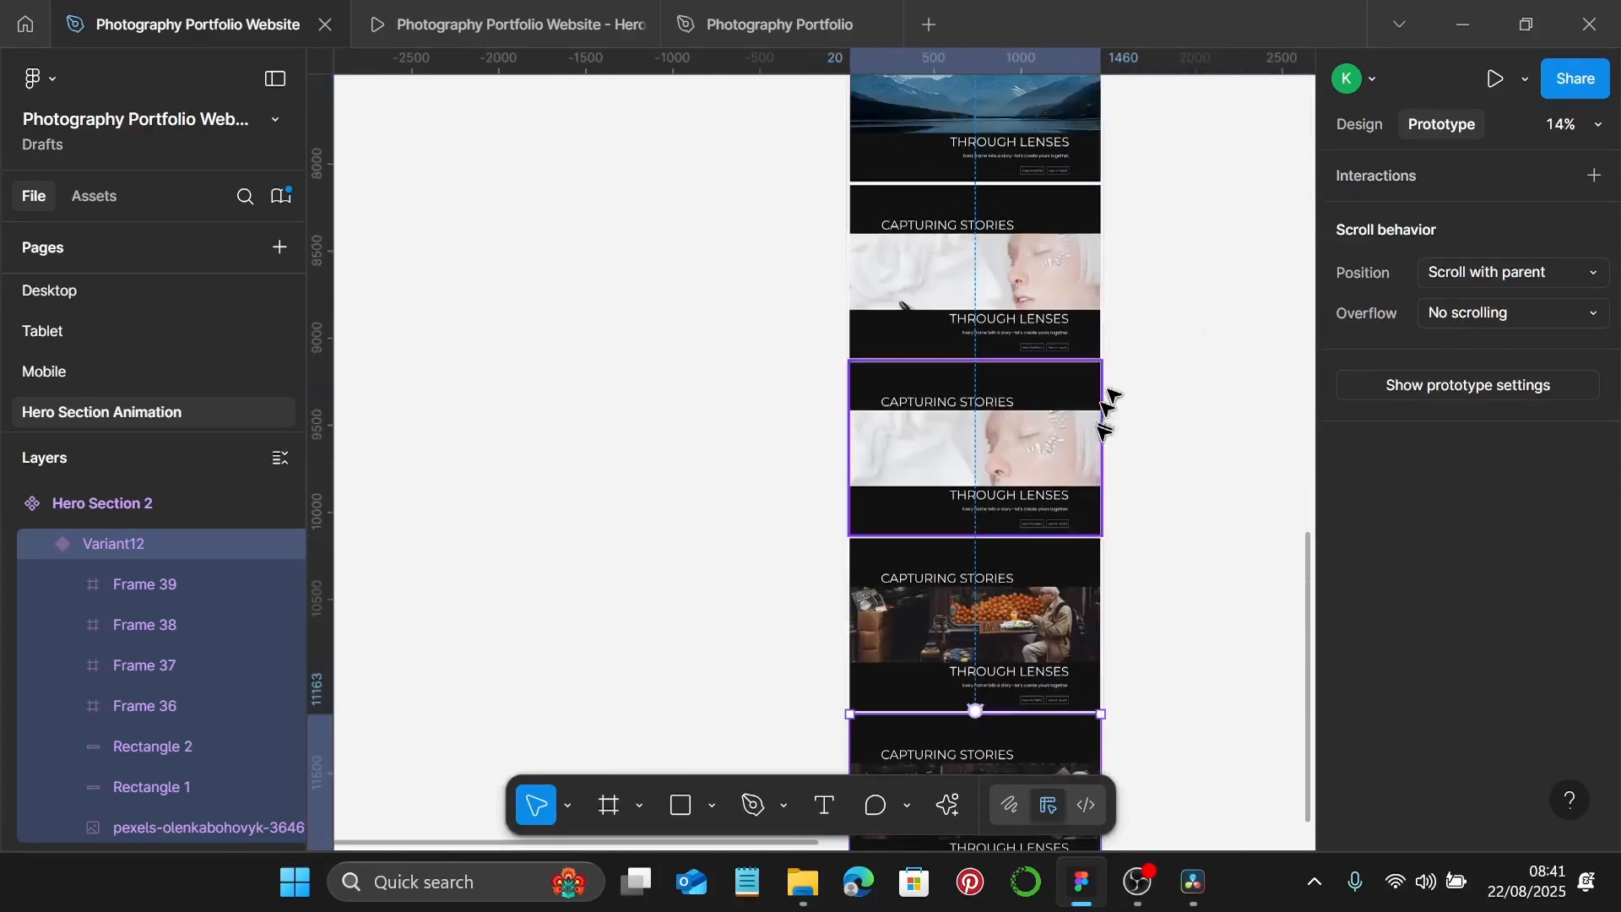
{"action": "left_click_drag", "start_coordinate": [994, 714], "coordinate": [985, 268]}
Set the Variant12-to-Default interaction to trigger after a delay of 1 ms.
{"action": "left_click", "coordinate": [1052, 404]}
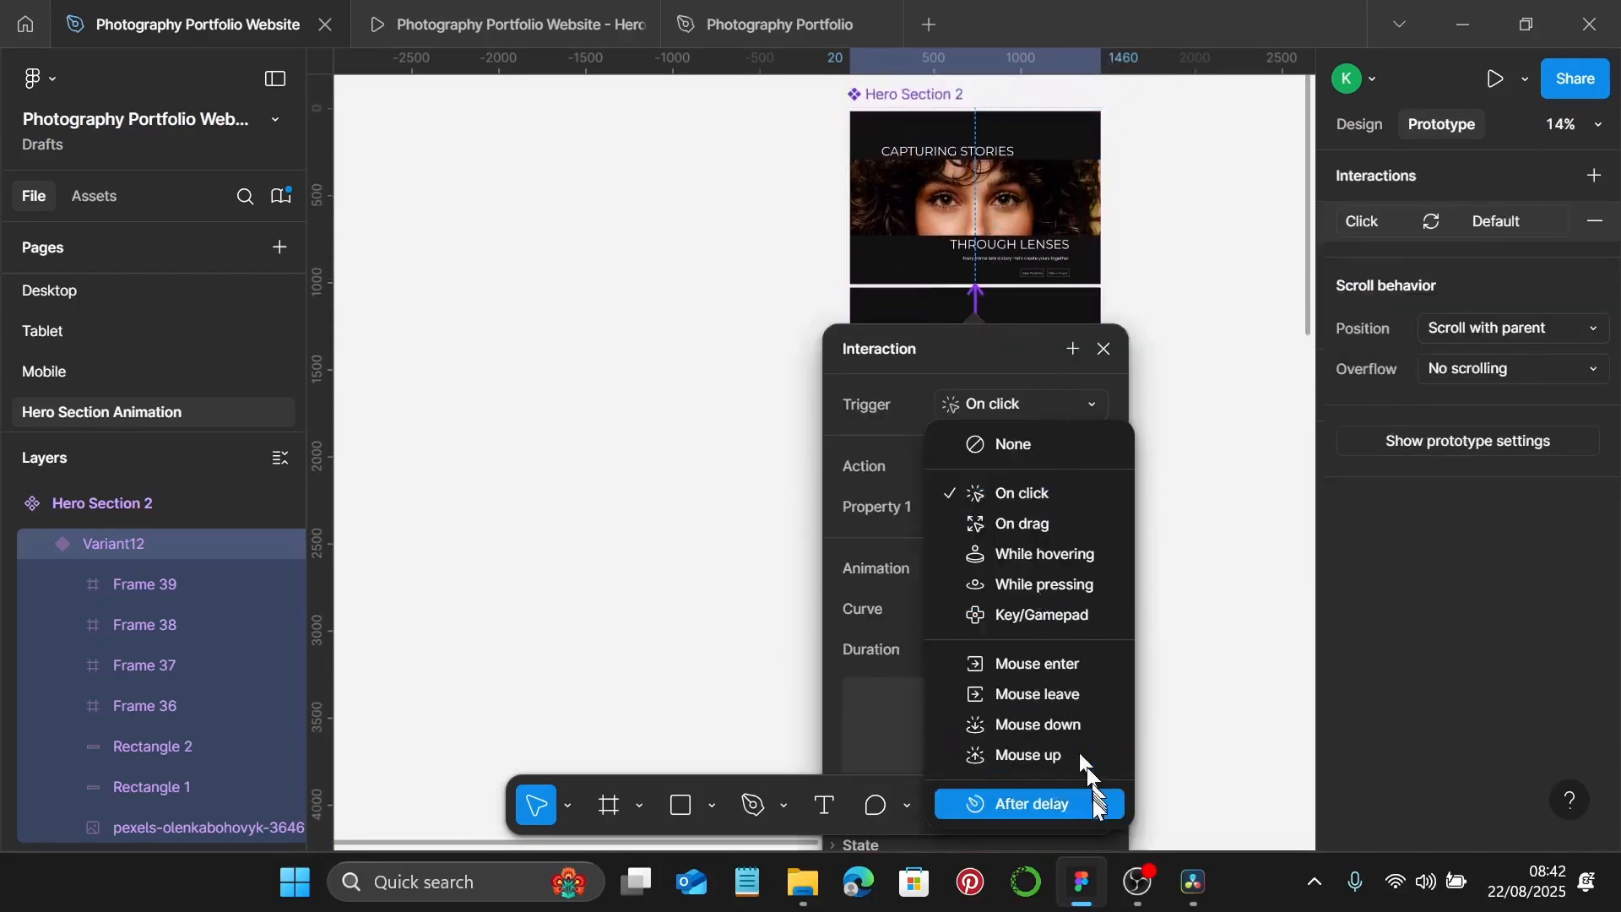
{"action": "left_click", "coordinate": [1093, 799]}
{"action": "left_click", "coordinate": [1054, 443]}
{"action": "key", "text": "ctrl+a"}
{"action": "type", "text": "1"}
{"action": "key", "text": "Return"}
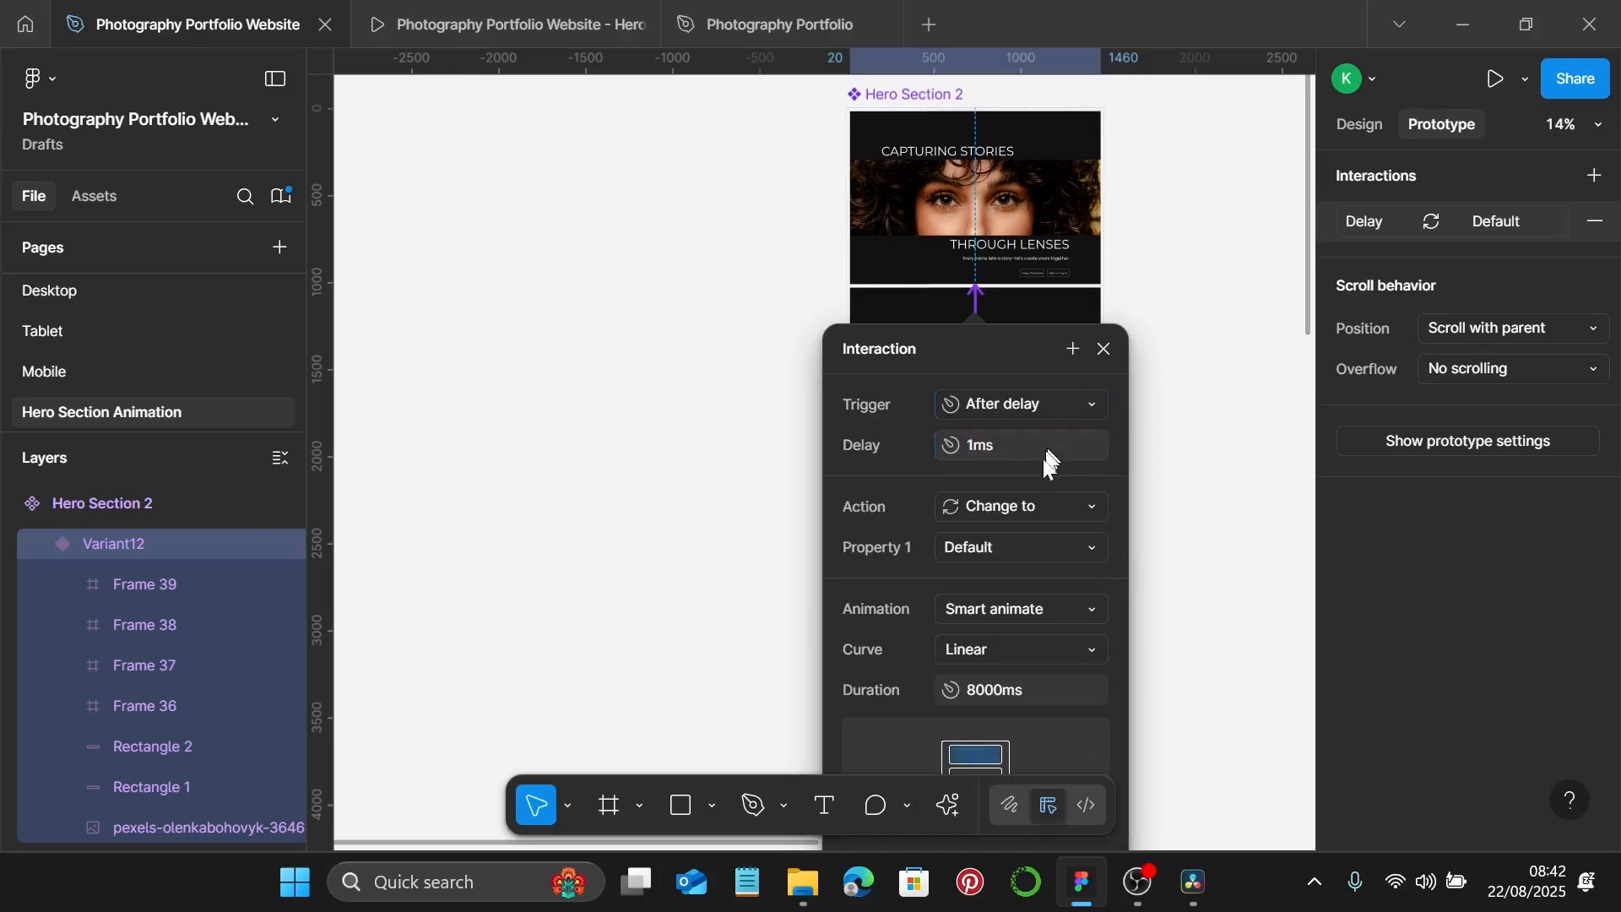
Set the Variant12-to-Default Smart animate duration to 1000 ms and close the interaction settings.
{"action": "left_click", "coordinate": [1037, 685]}
{"action": "key", "text": "ctrl+a"}
{"action": "type", "text": "1000"}
{"action": "key", "text": "Return"}
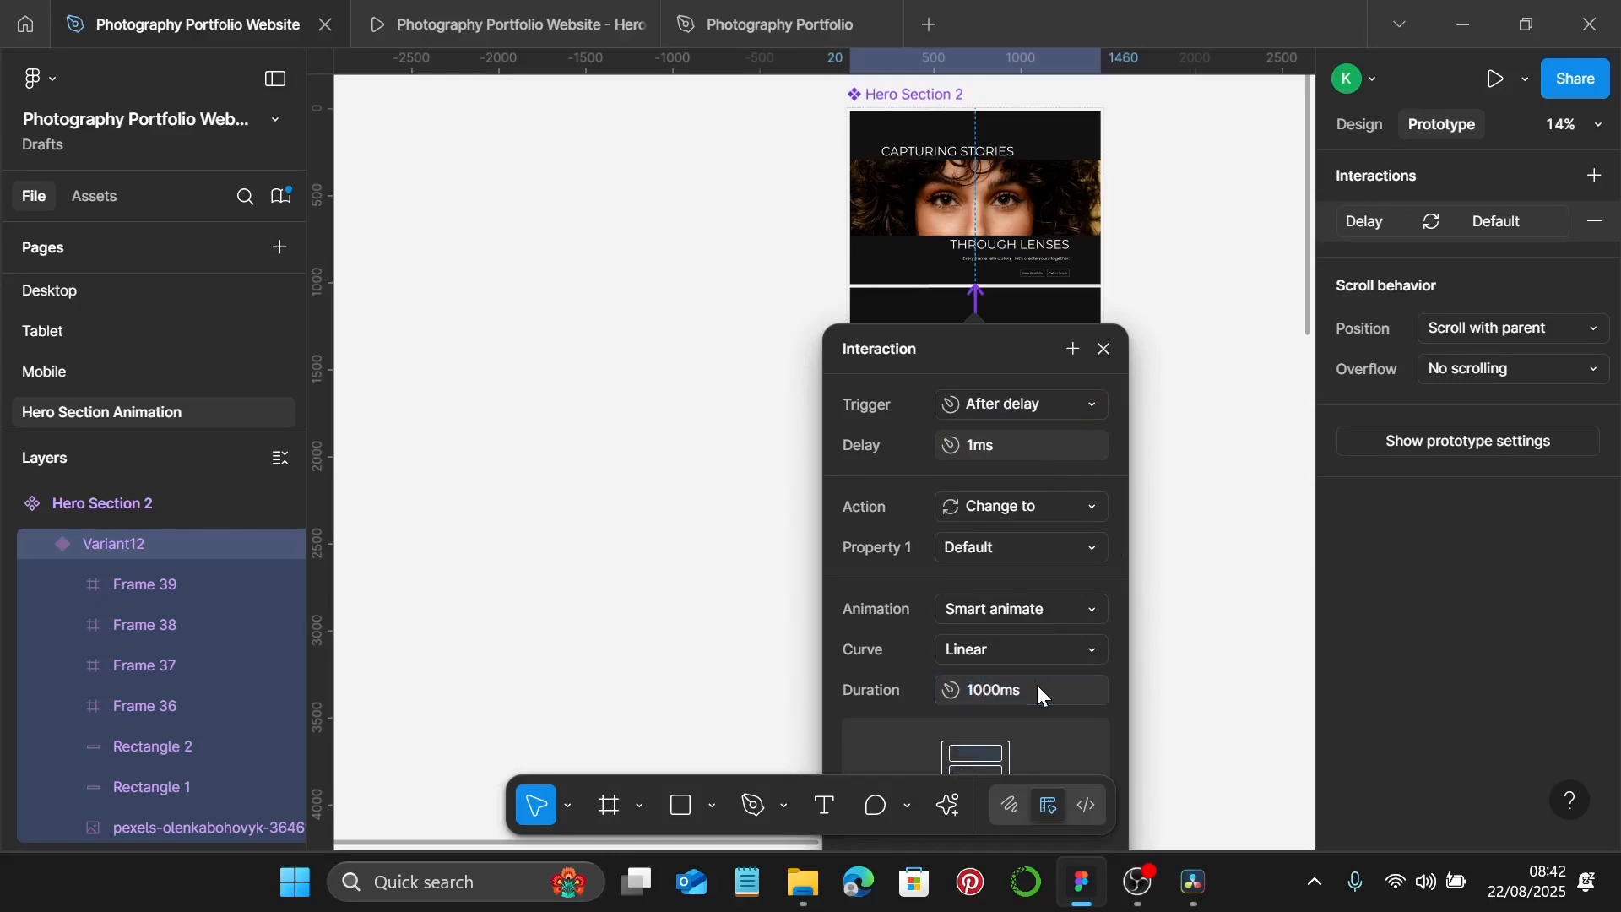
{"action": "left_click", "coordinate": [1210, 291]}
Review the trigger, delay and Smart animate settings of the Default-to-Variant2 interaction.
{"action": "scroll", "coordinate": [1212, 293], "scroll_direction": "up", "scroll_amount": 1}
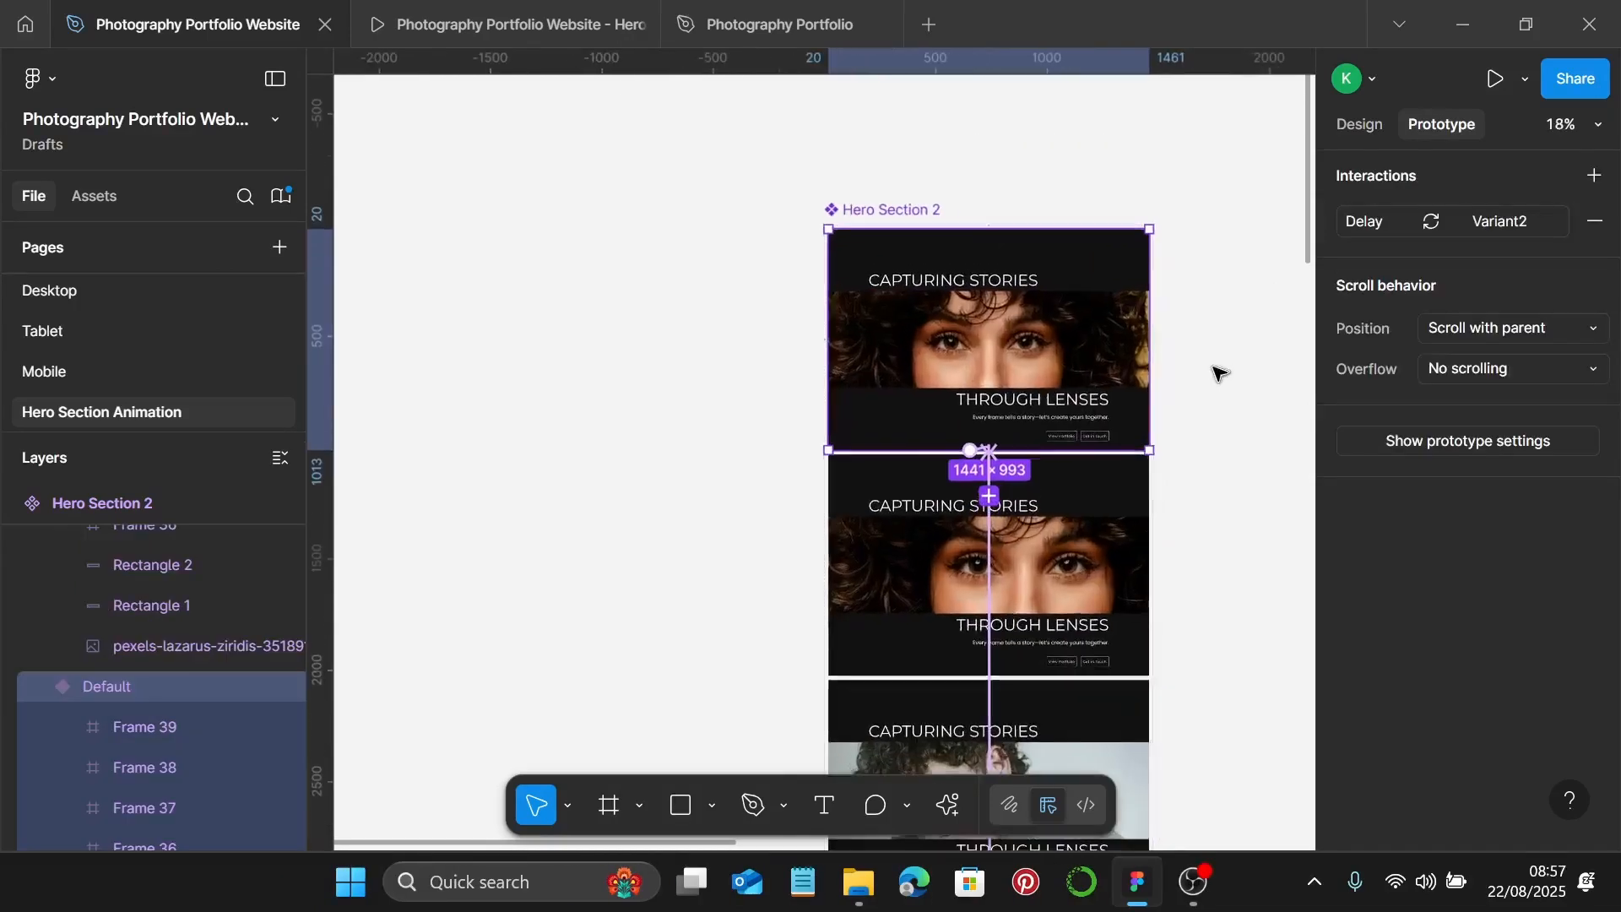
{"action": "scroll", "coordinate": [615, 585], "scroll_direction": "up", "scroll_amount": 10}
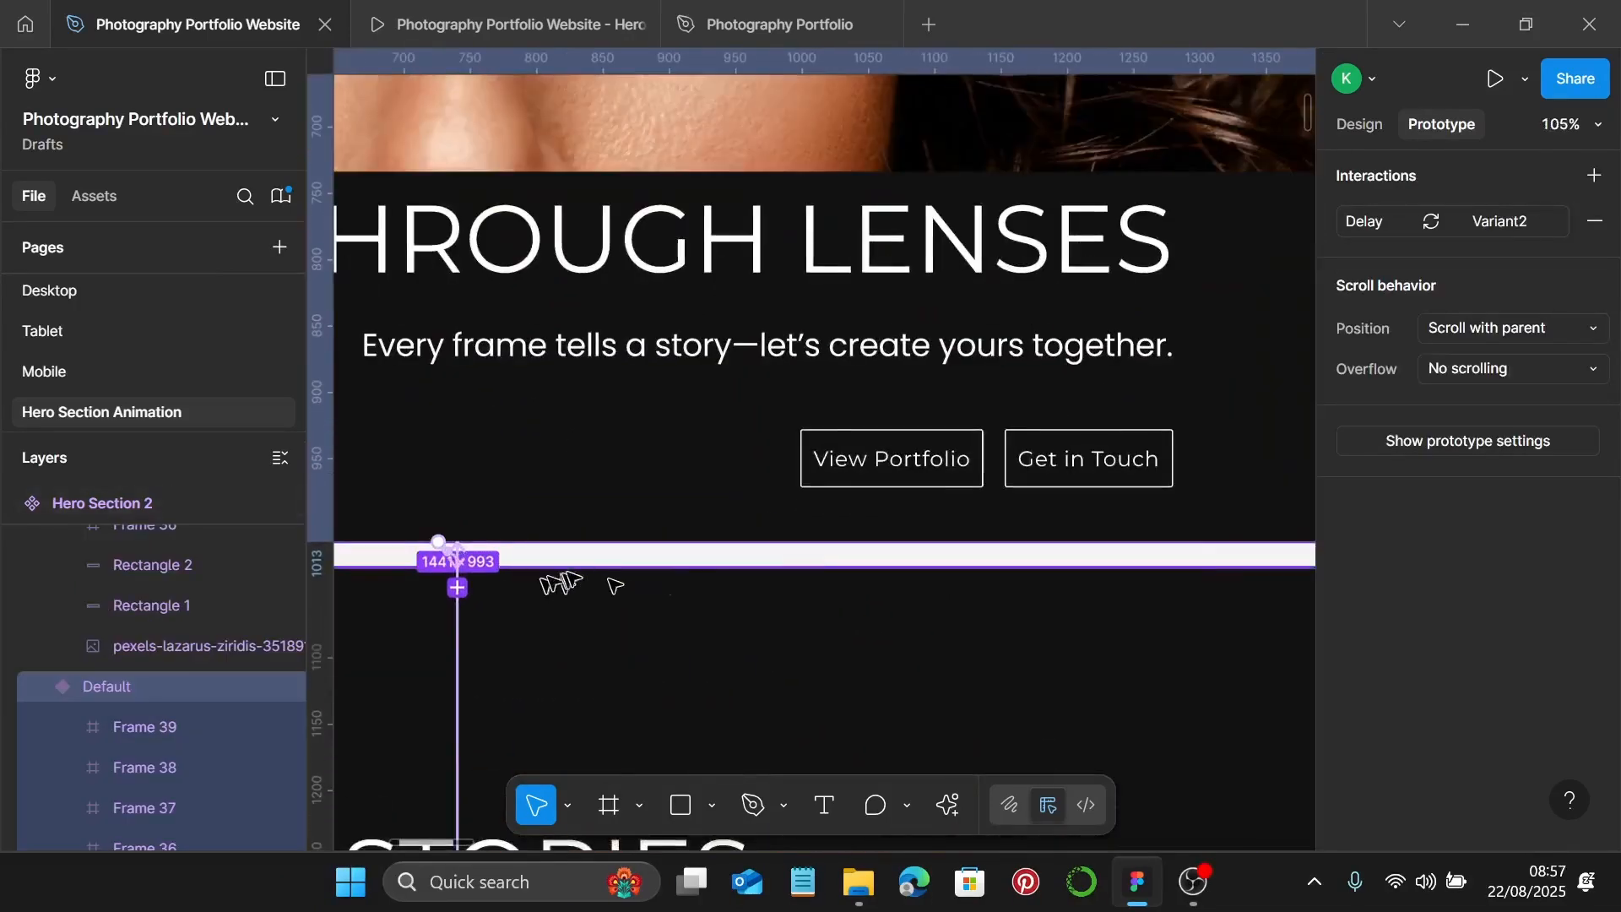
{"action": "scroll", "coordinate": [616, 585], "scroll_direction": "left", "scroll_amount": 2}
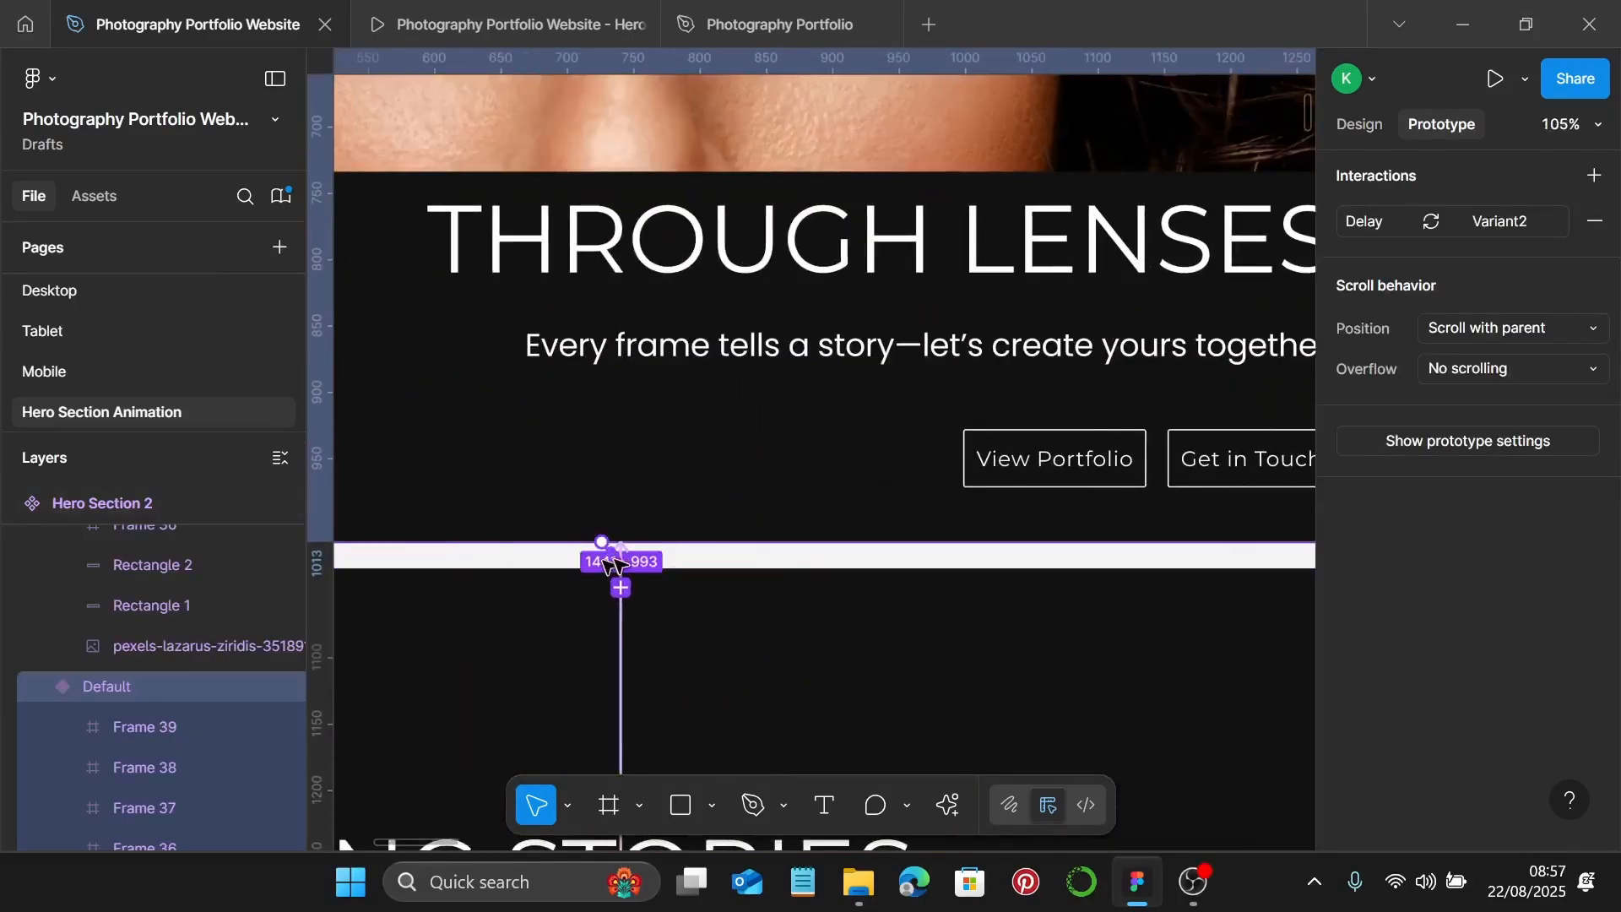
{"action": "scroll", "coordinate": [600, 570], "scroll_direction": "up", "scroll_amount": 10}
{"action": "left_click", "coordinate": [667, 511]}
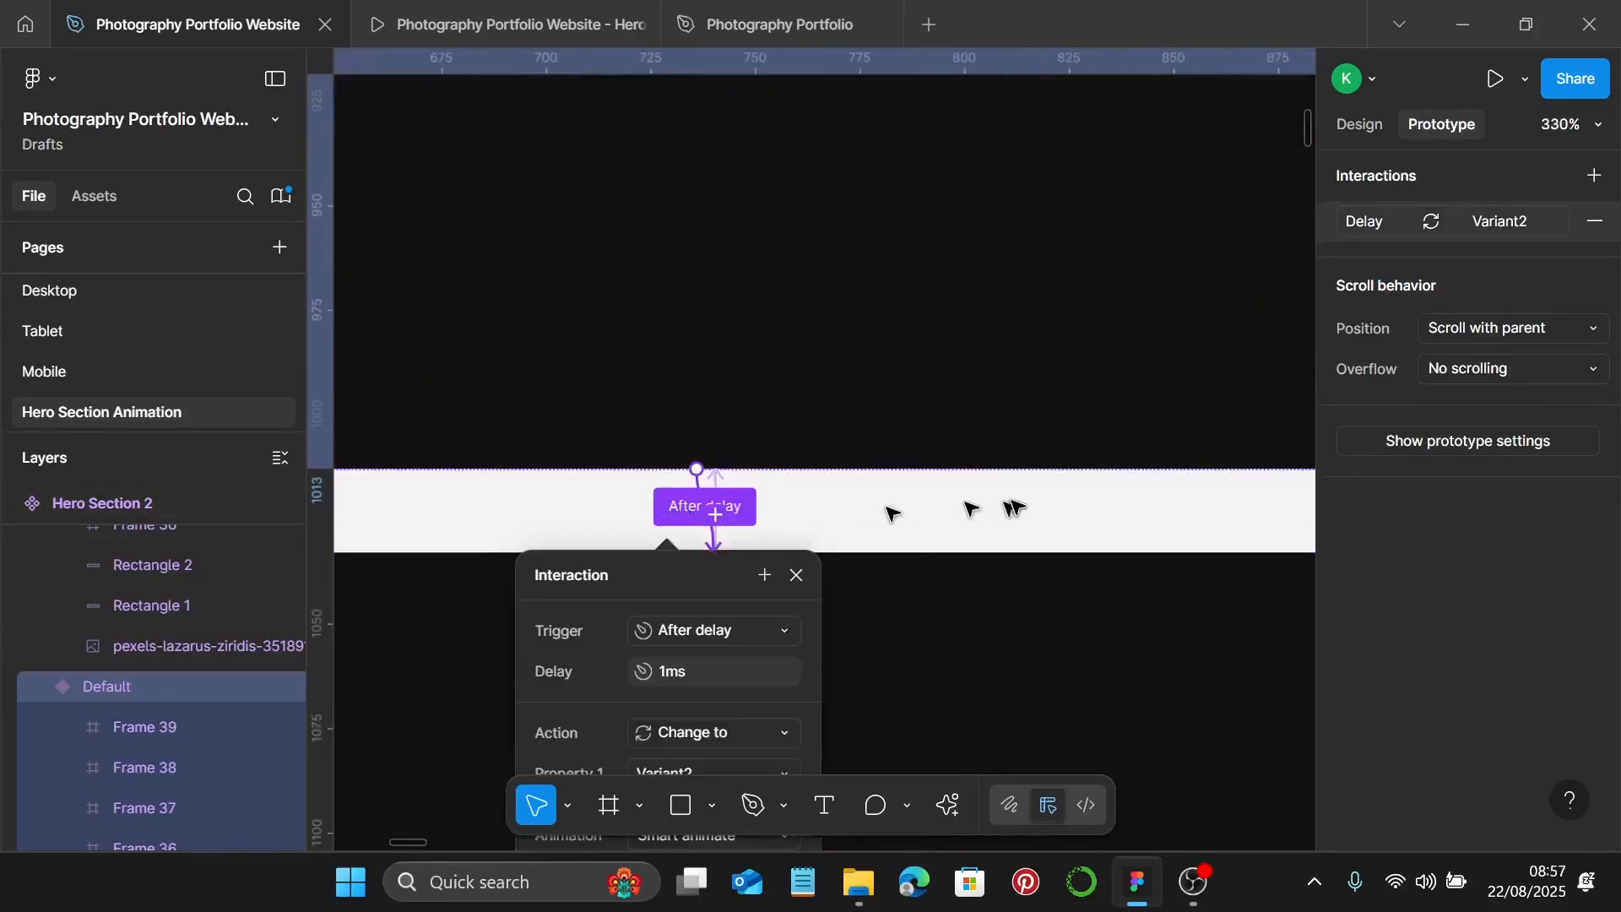
{"action": "scroll", "coordinate": [971, 507], "scroll_direction": "down", "scroll_amount": 3}
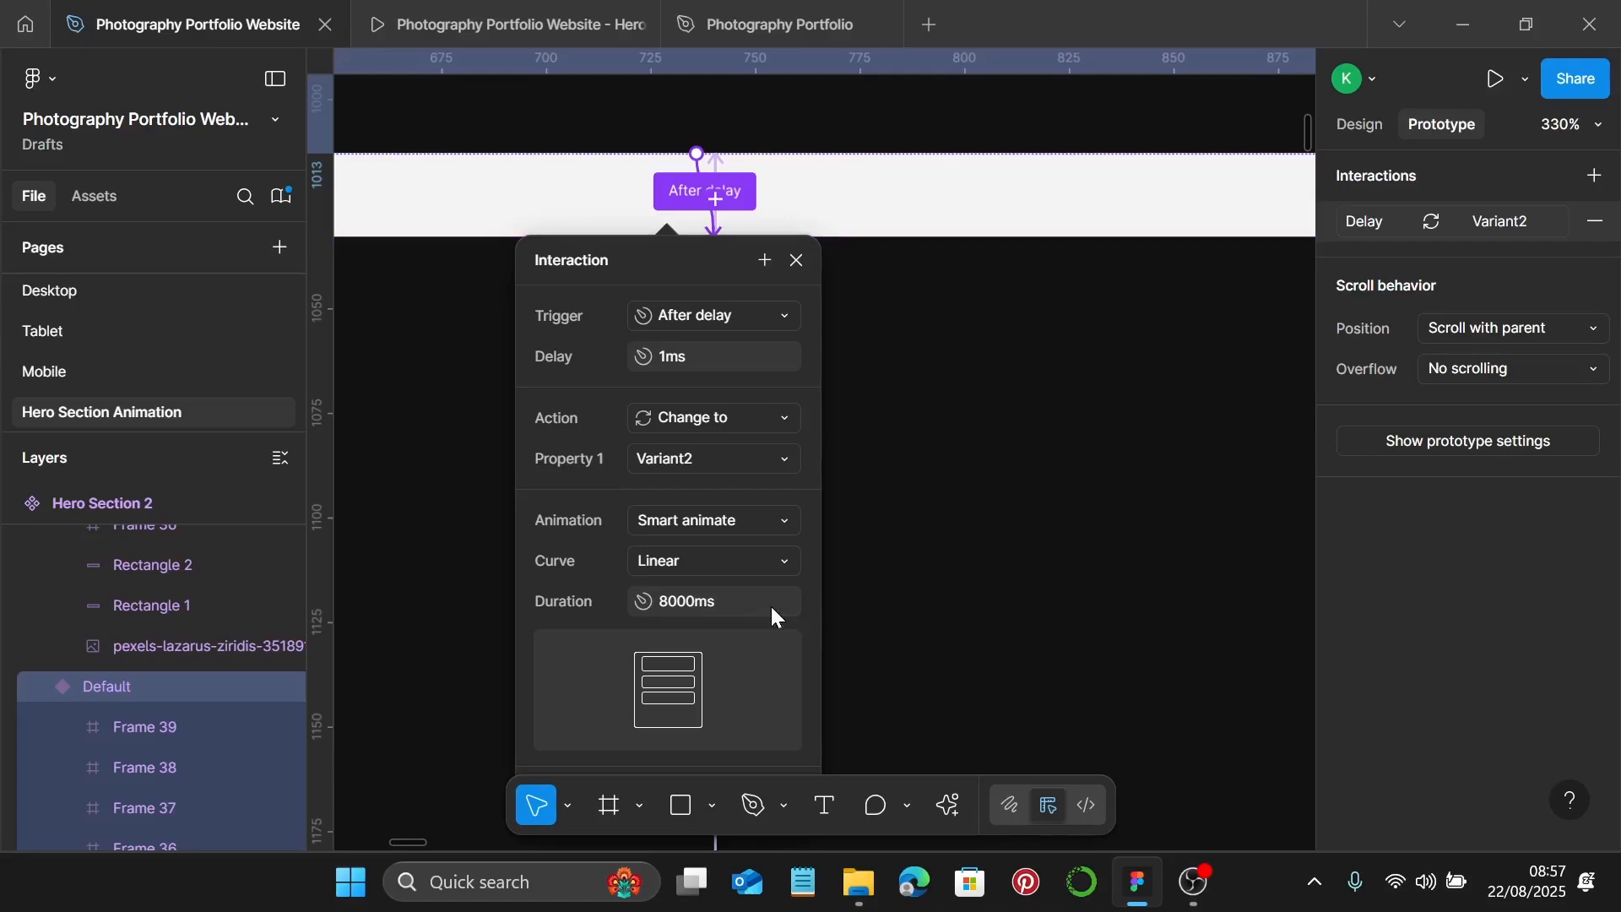
Review the settings of the Variant2-to-Variant3 interaction and check the current homepage hero in the prototype preview.
{"action": "scroll", "coordinate": [1007, 561], "scroll_direction": "down", "scroll_amount": 5}
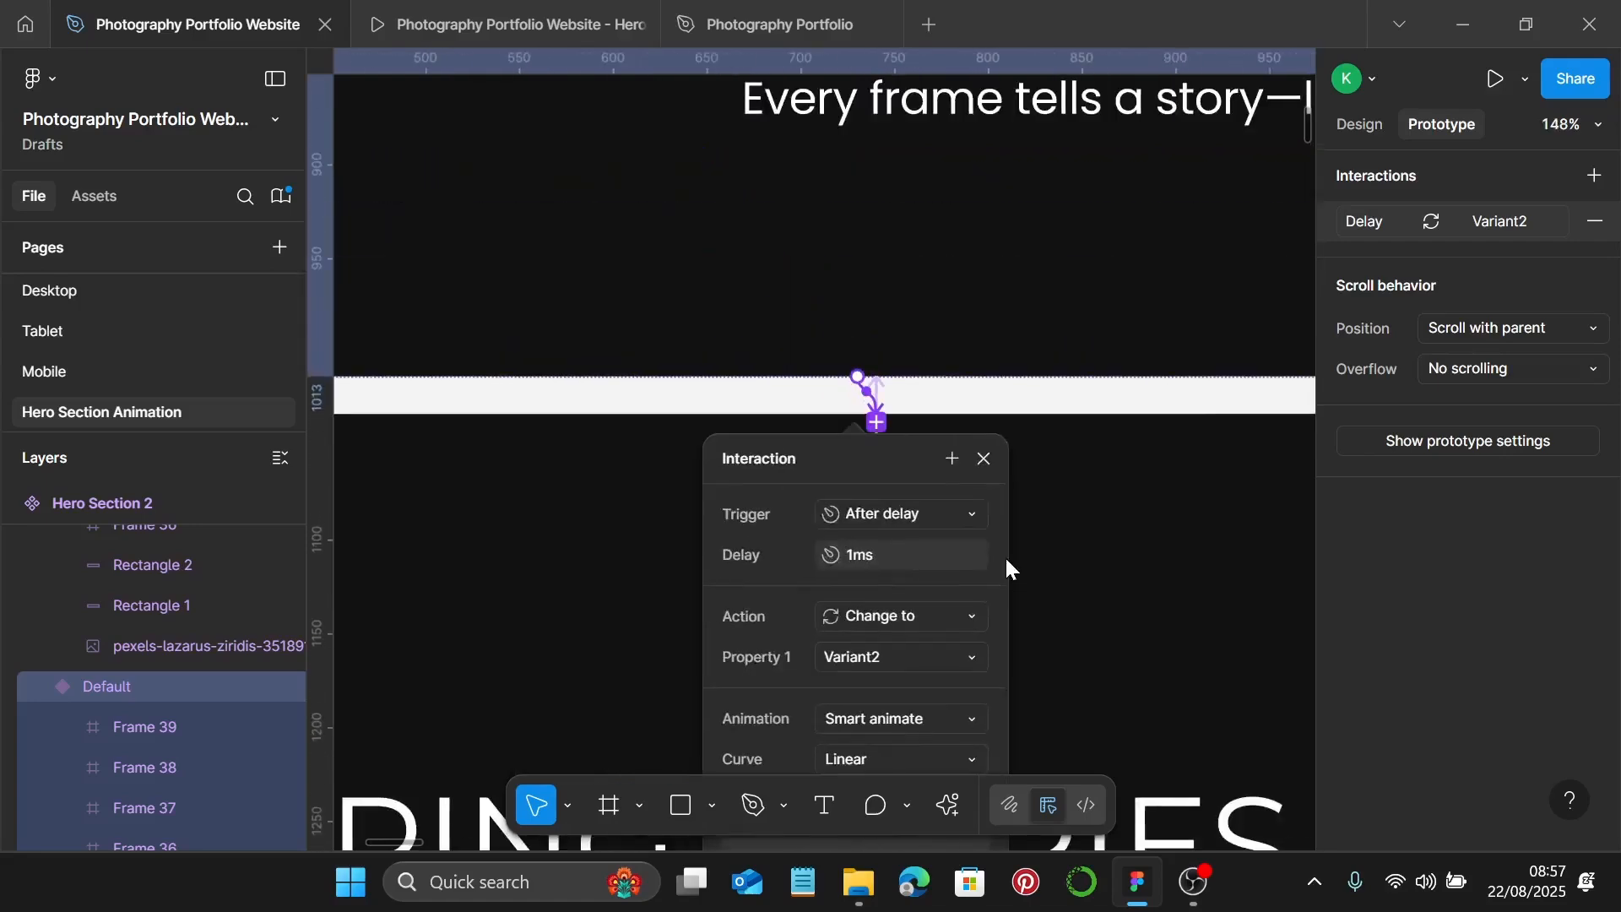
{"action": "scroll", "coordinate": [1013, 562], "scroll_direction": "up", "scroll_amount": 2}
{"action": "scroll", "coordinate": [1013, 562], "scroll_direction": "down", "scroll_amount": 4}
{"action": "scroll", "coordinate": [1073, 566], "scroll_direction": "down", "scroll_amount": 6}
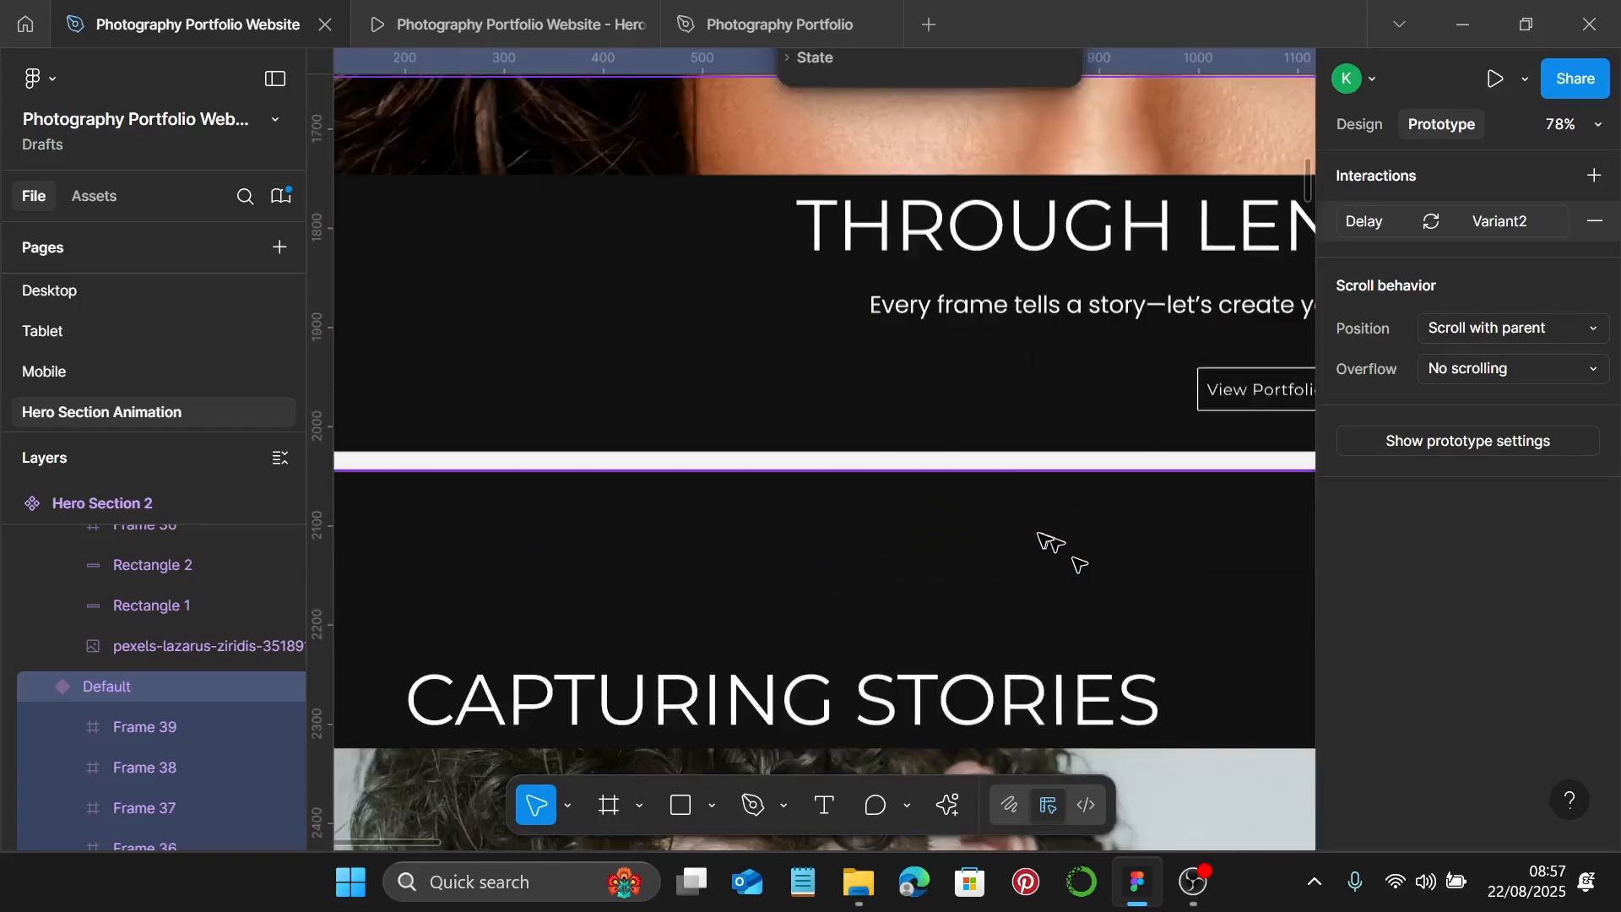
{"action": "left_click", "coordinate": [972, 461]}
{"action": "scroll", "coordinate": [944, 497], "scroll_direction": "up", "scroll_amount": 8}
{"action": "left_click", "coordinate": [946, 372]}
{"action": "scroll", "coordinate": [1052, 481], "scroll_direction": "down", "scroll_amount": 2}
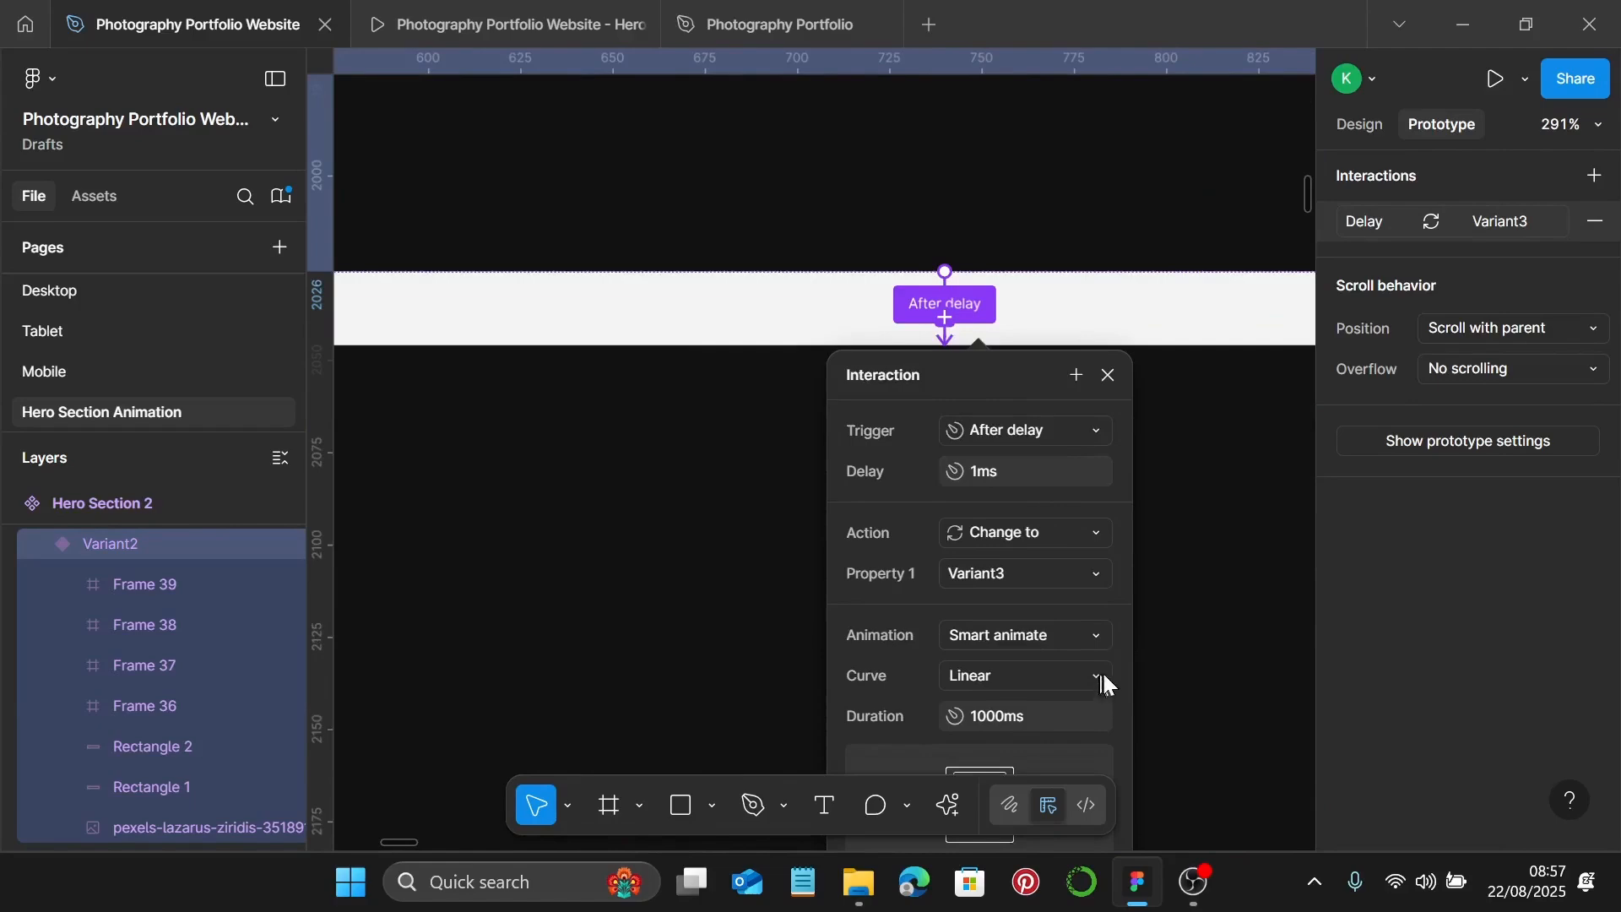
{"action": "left_click", "coordinate": [521, 12]}
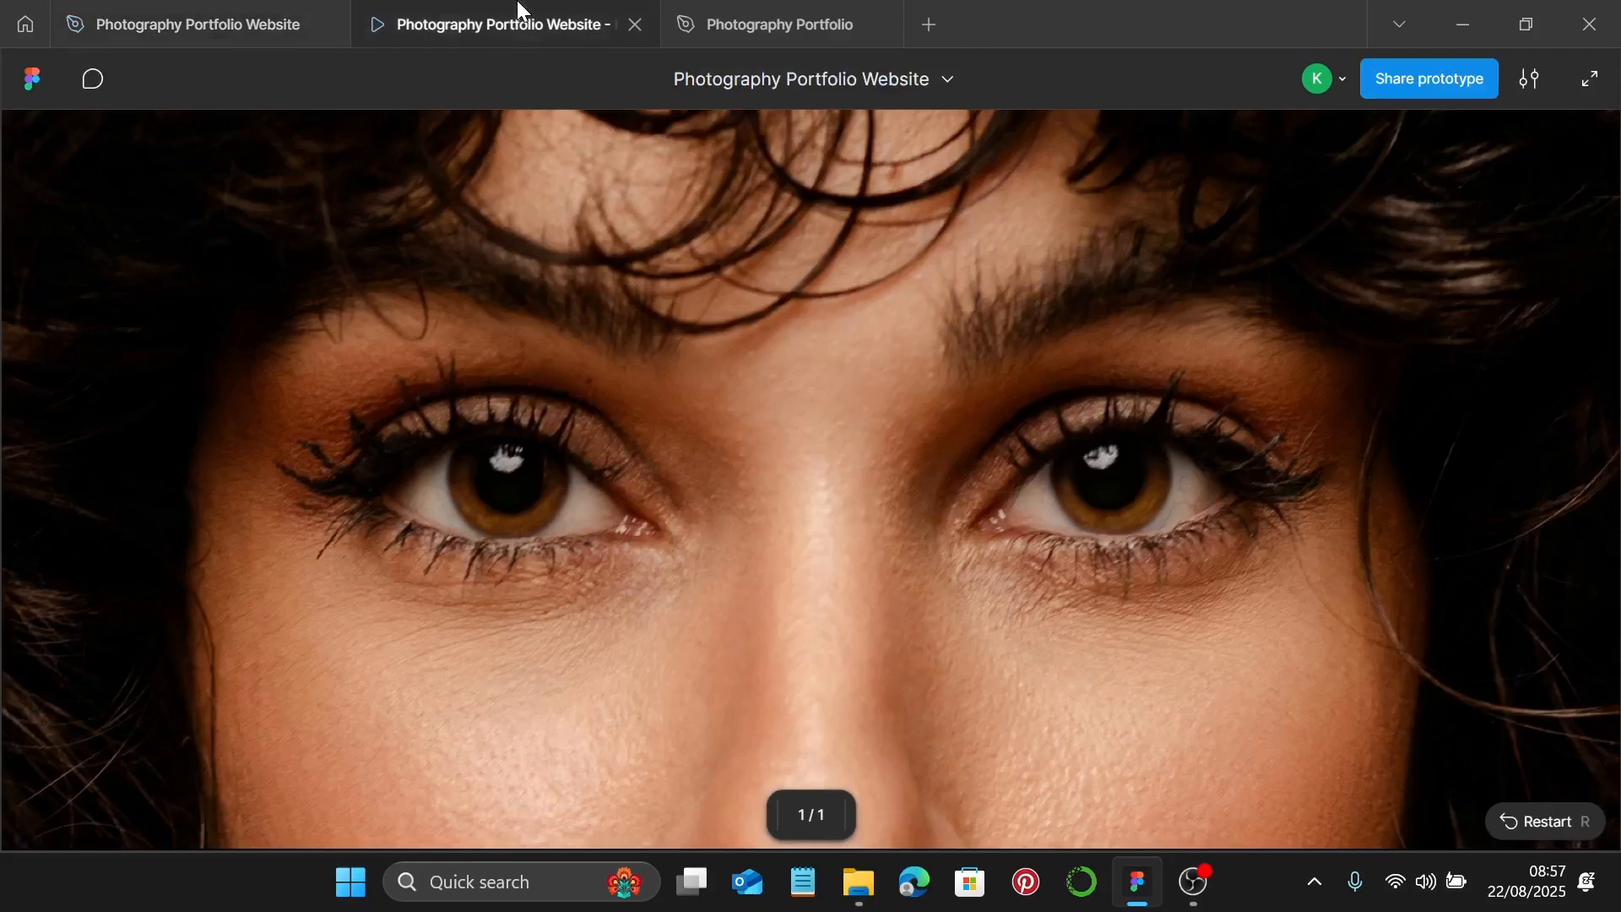
{"action": "left_click", "coordinate": [196, 25]}
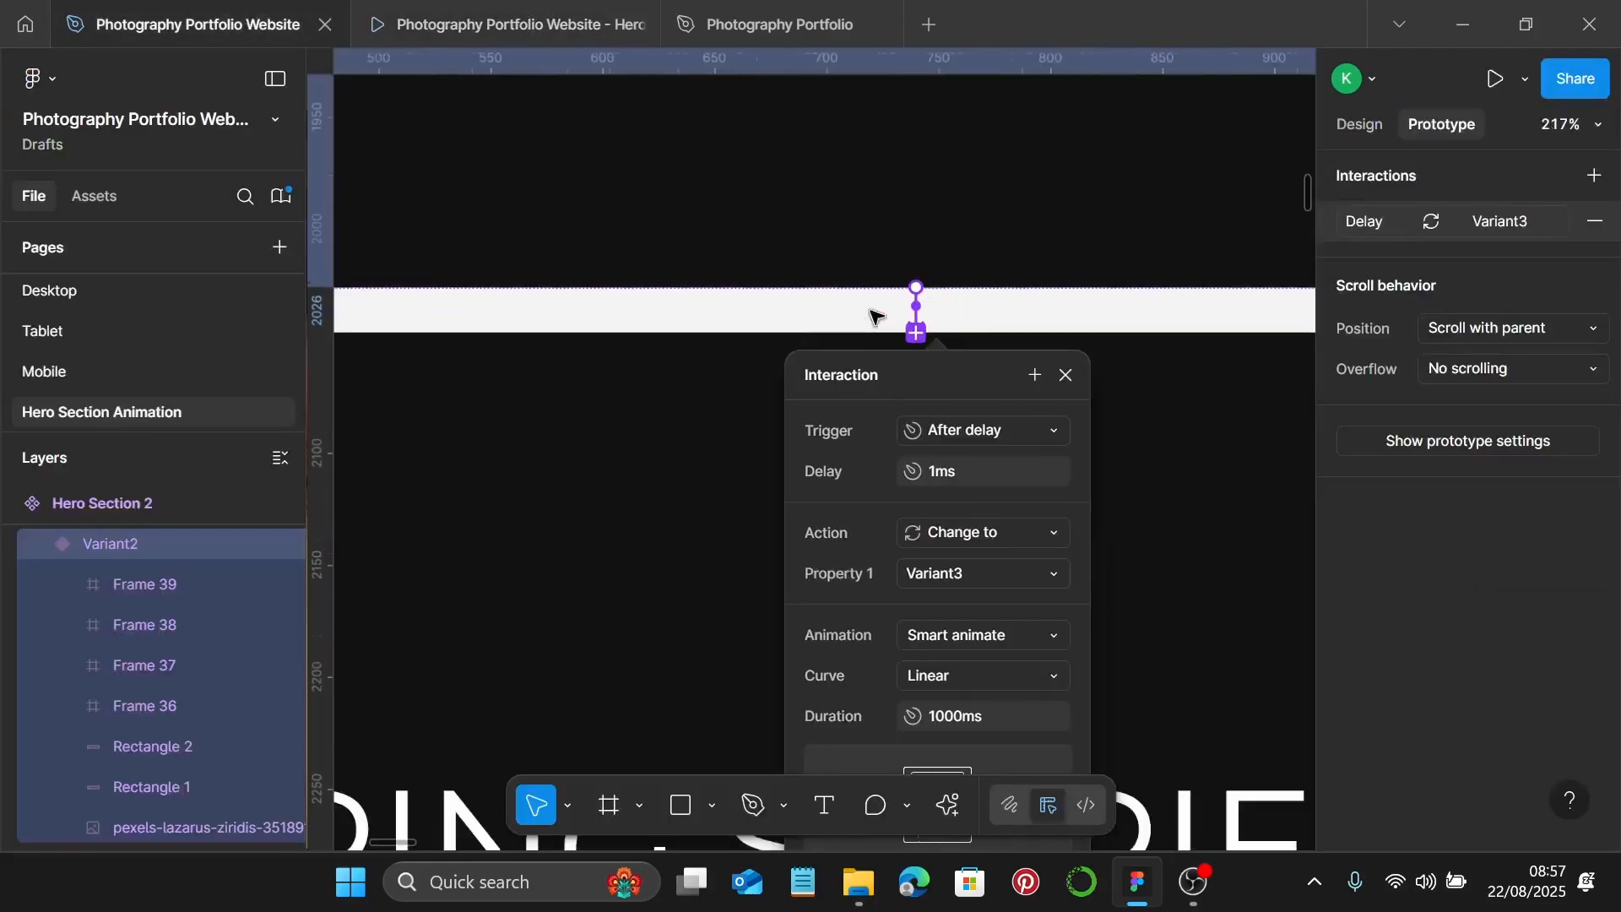
Create an instance of Hero Section 2's Default variant beside the component set and cut it.
{"action": "scroll", "coordinate": [1127, 301], "scroll_direction": "down", "scroll_amount": 3}
{"action": "scroll", "coordinate": [1149, 288], "scroll_direction": "down", "scroll_amount": 5}
{"action": "scroll", "coordinate": [1149, 288], "scroll_direction": "down", "scroll_amount": 8}
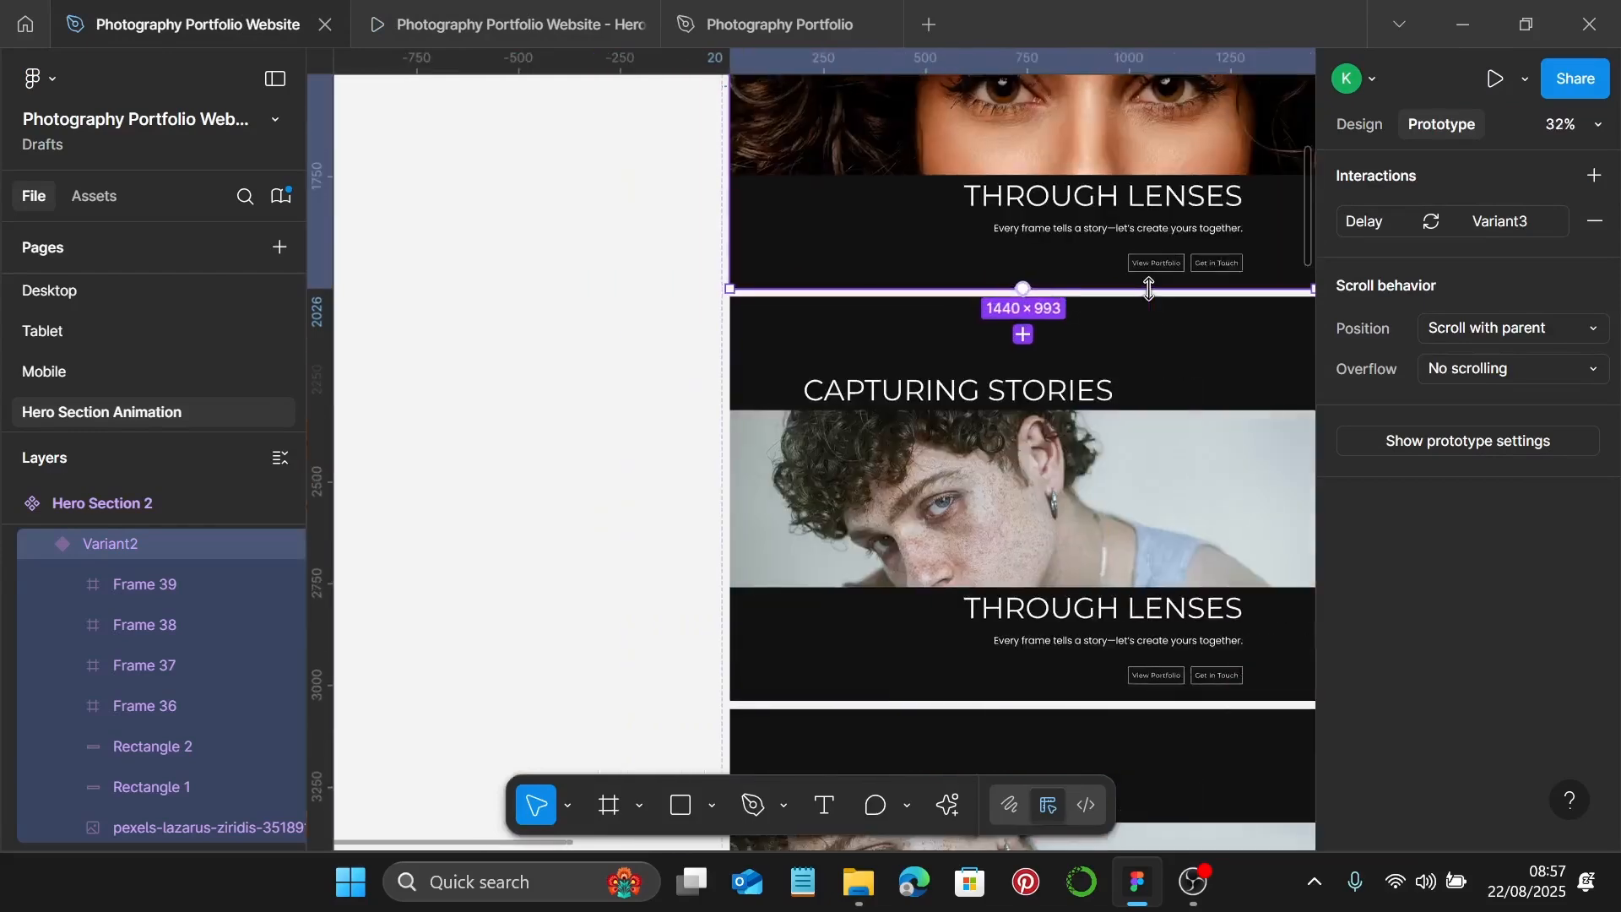
{"action": "scroll", "coordinate": [1149, 288], "scroll_direction": "down", "scroll_amount": 5}
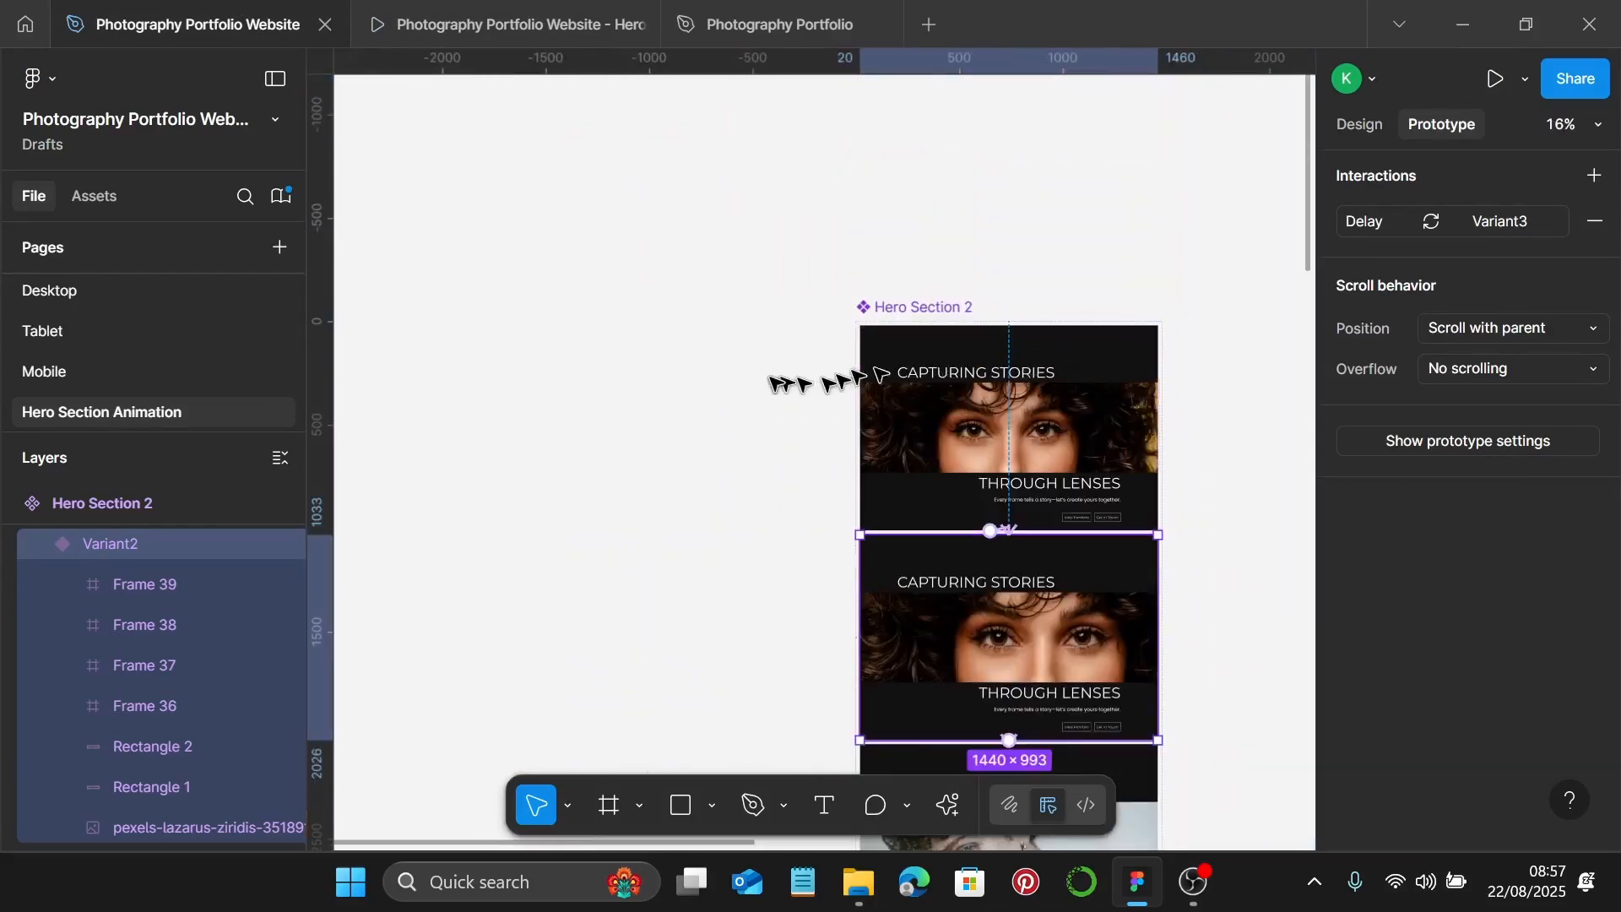
{"action": "left_click", "coordinate": [1260, 278]}
{"action": "left_click", "coordinate": [1342, 129]}
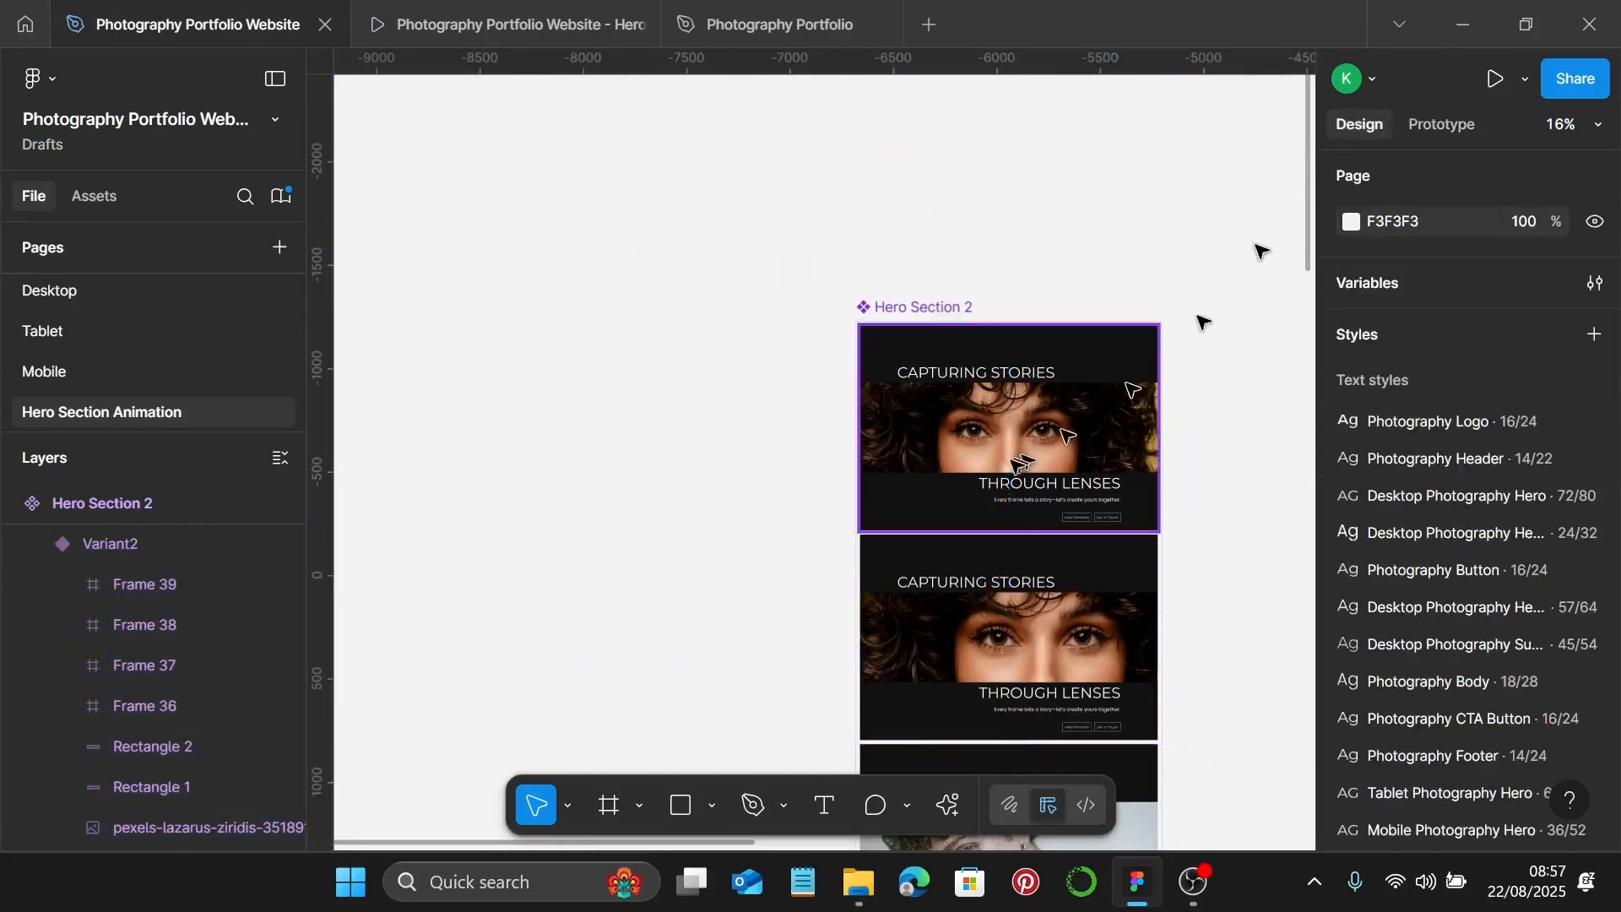
{"action": "left_click", "coordinate": [1004, 455]}
{"action": "left_click_drag", "start_coordinate": [1016, 414], "coordinate": [661, 384]}
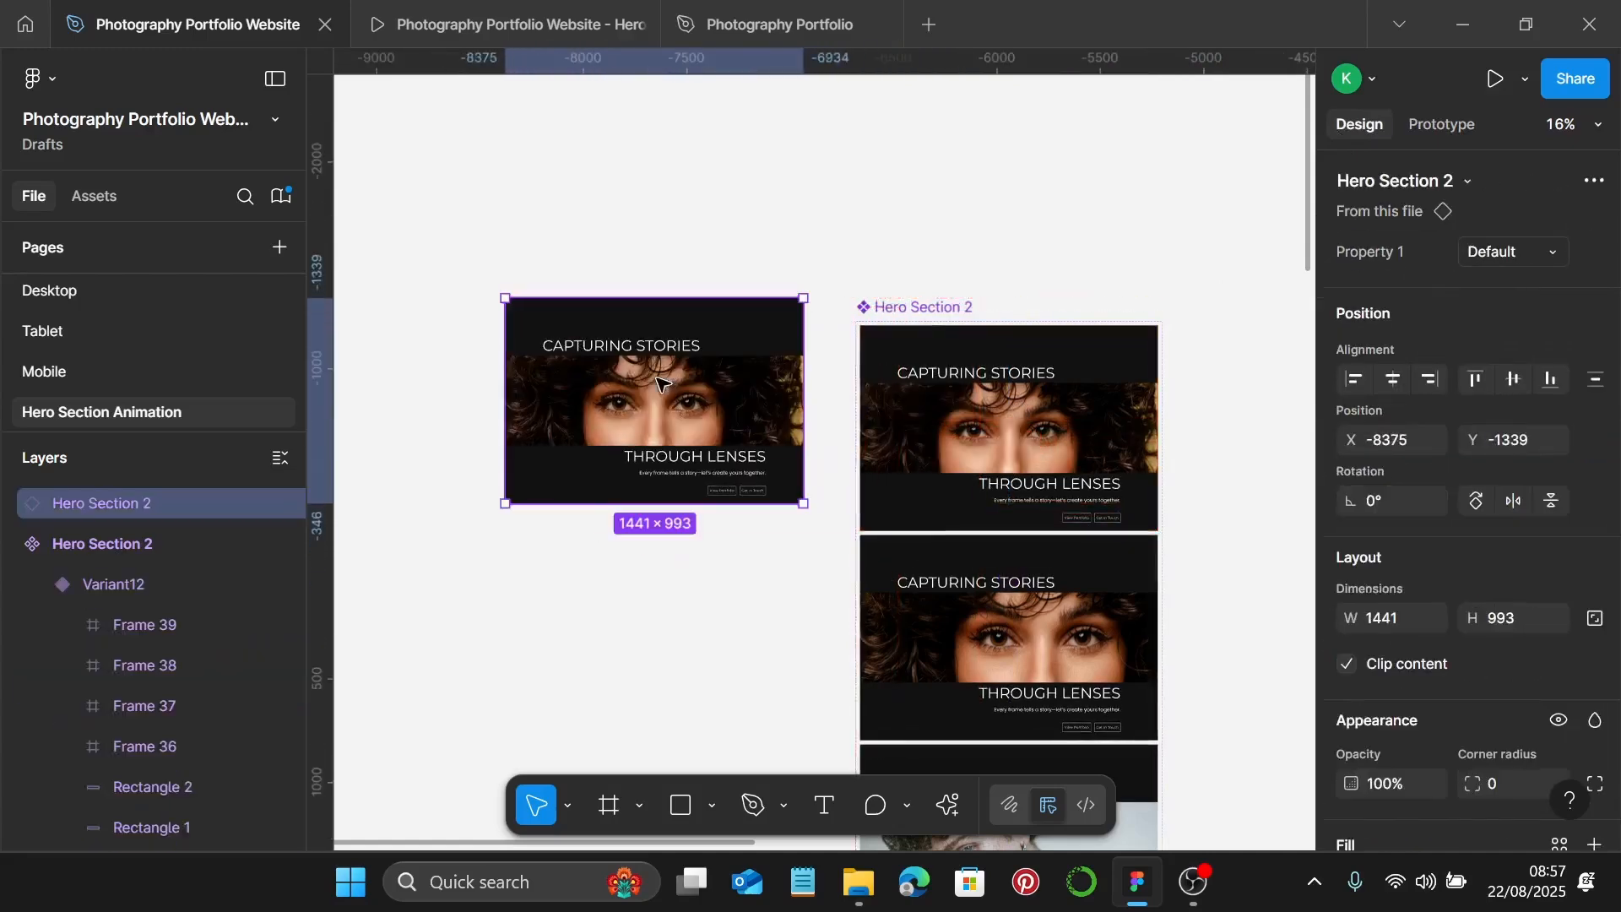
{"action": "key", "text": "Delete"}
Replace the Hero Section 1 instance in the Homepage frame with the cut Hero Section 2 instance.
{"action": "scroll", "coordinate": [661, 384], "scroll_direction": "right", "scroll_amount": 15}
{"action": "scroll", "coordinate": [661, 384], "scroll_direction": "down", "scroll_amount": 3}
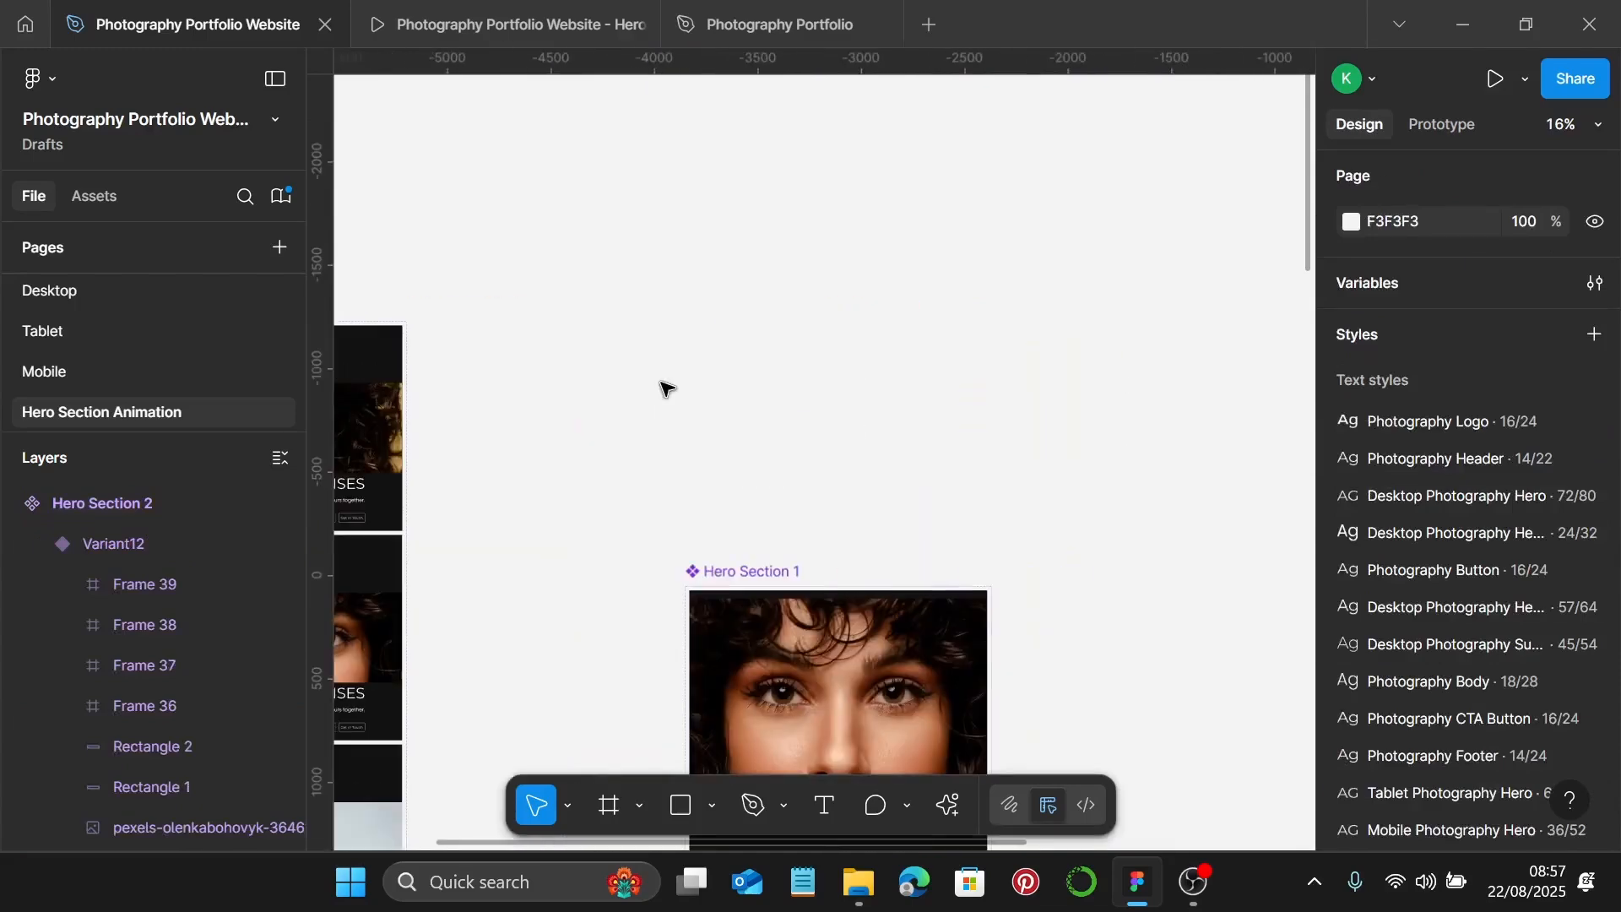
{"action": "left_click", "coordinate": [790, 391]}
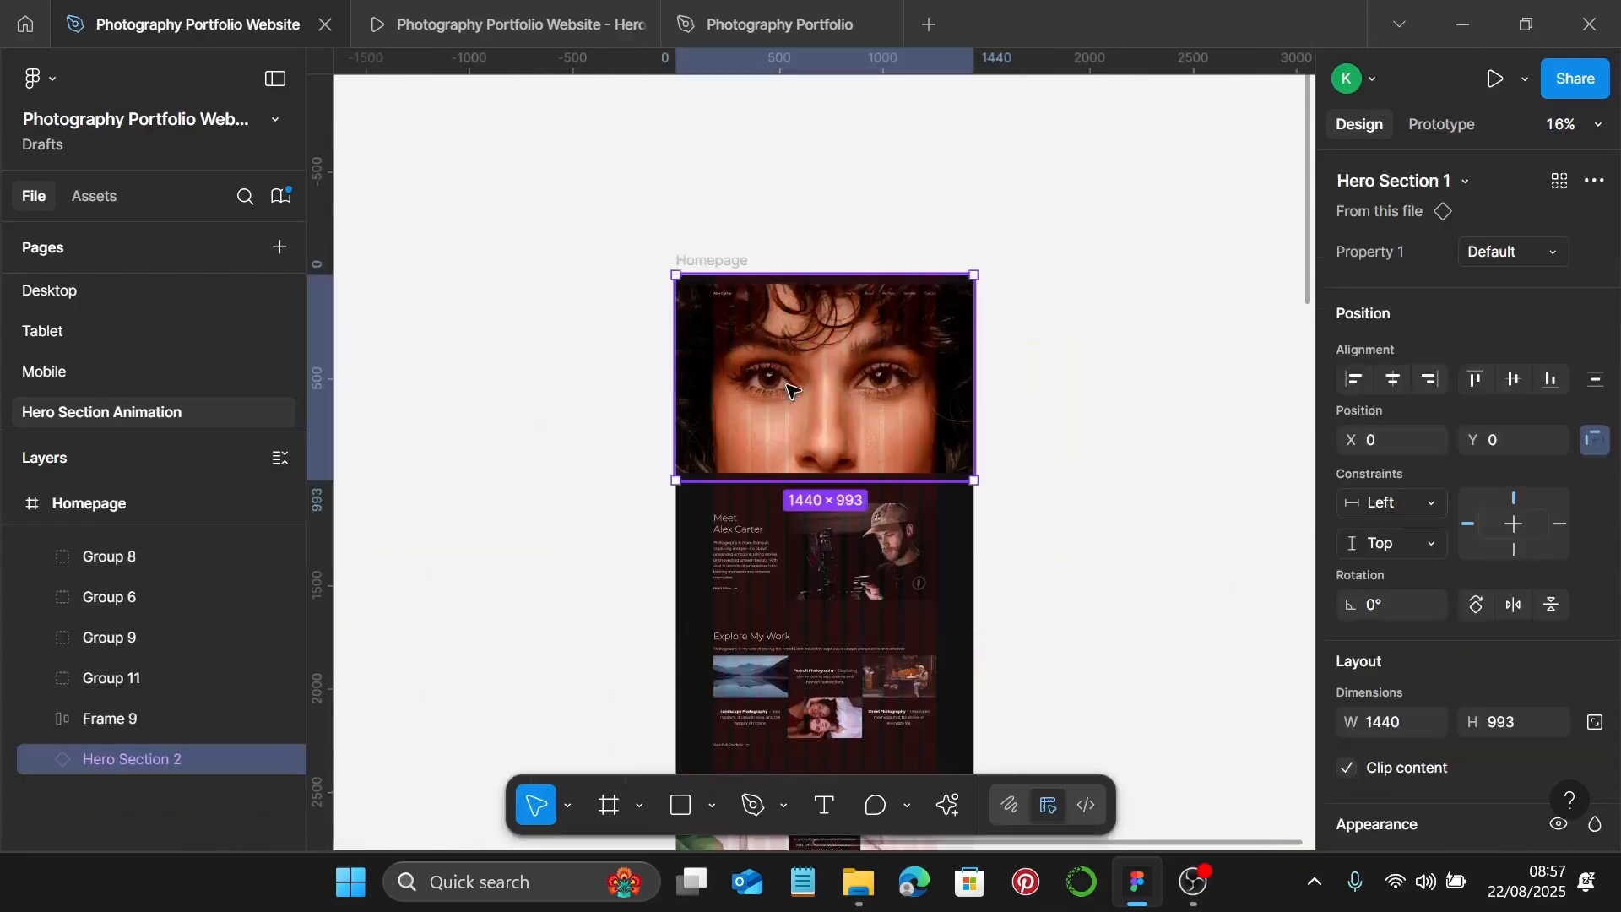
{"action": "key", "text": "ctrl+shift+r"}
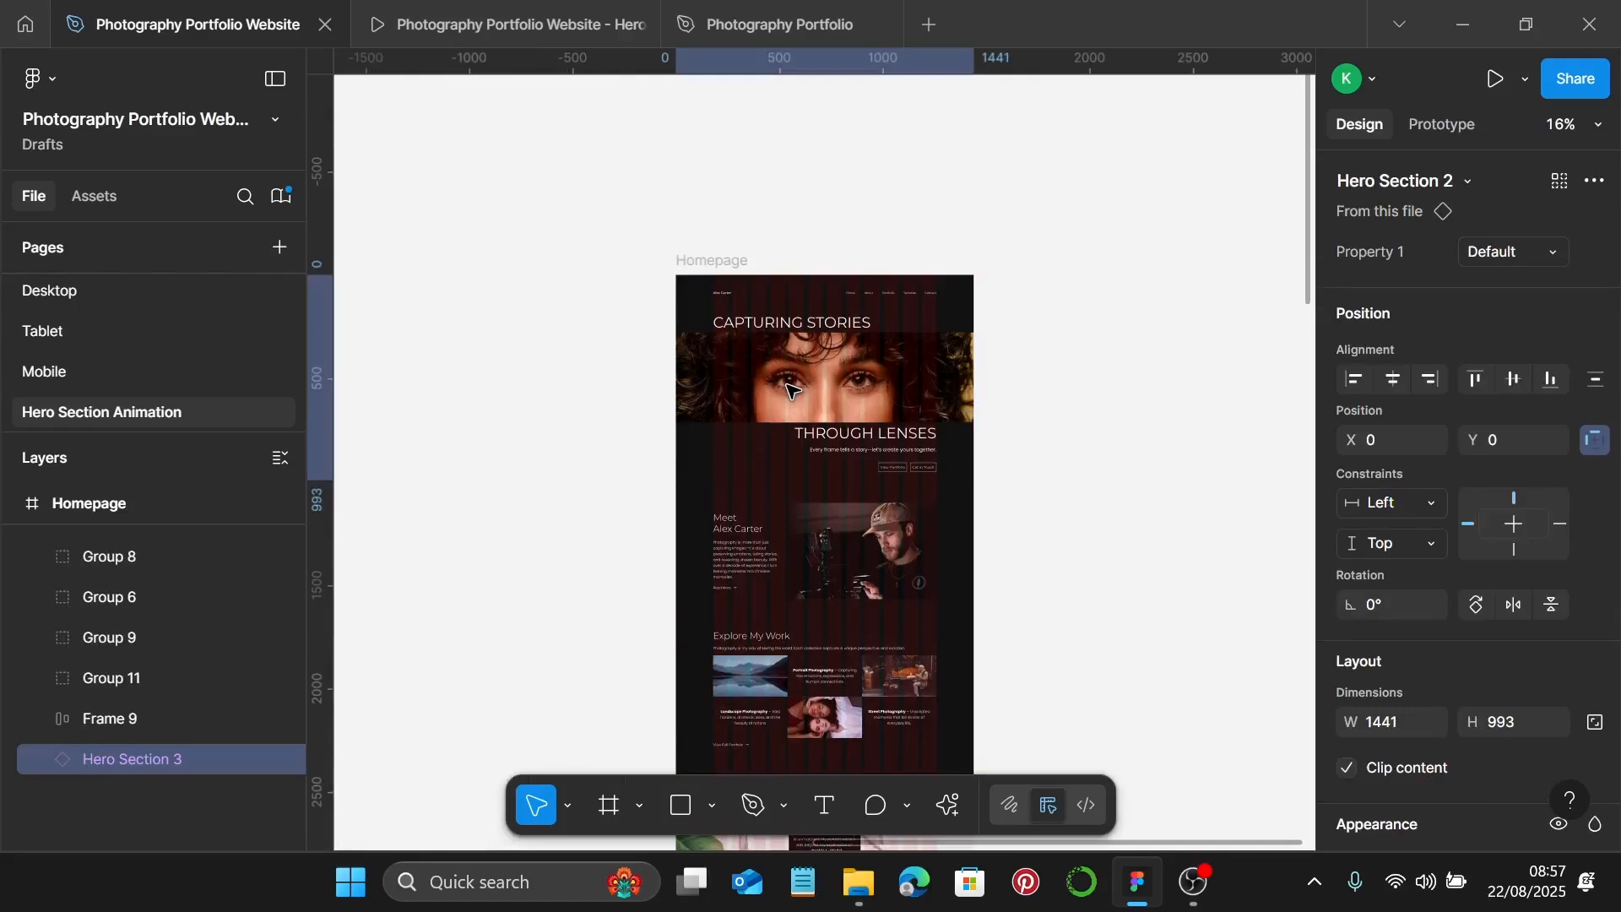
{"action": "left_click", "coordinate": [855, 209]}
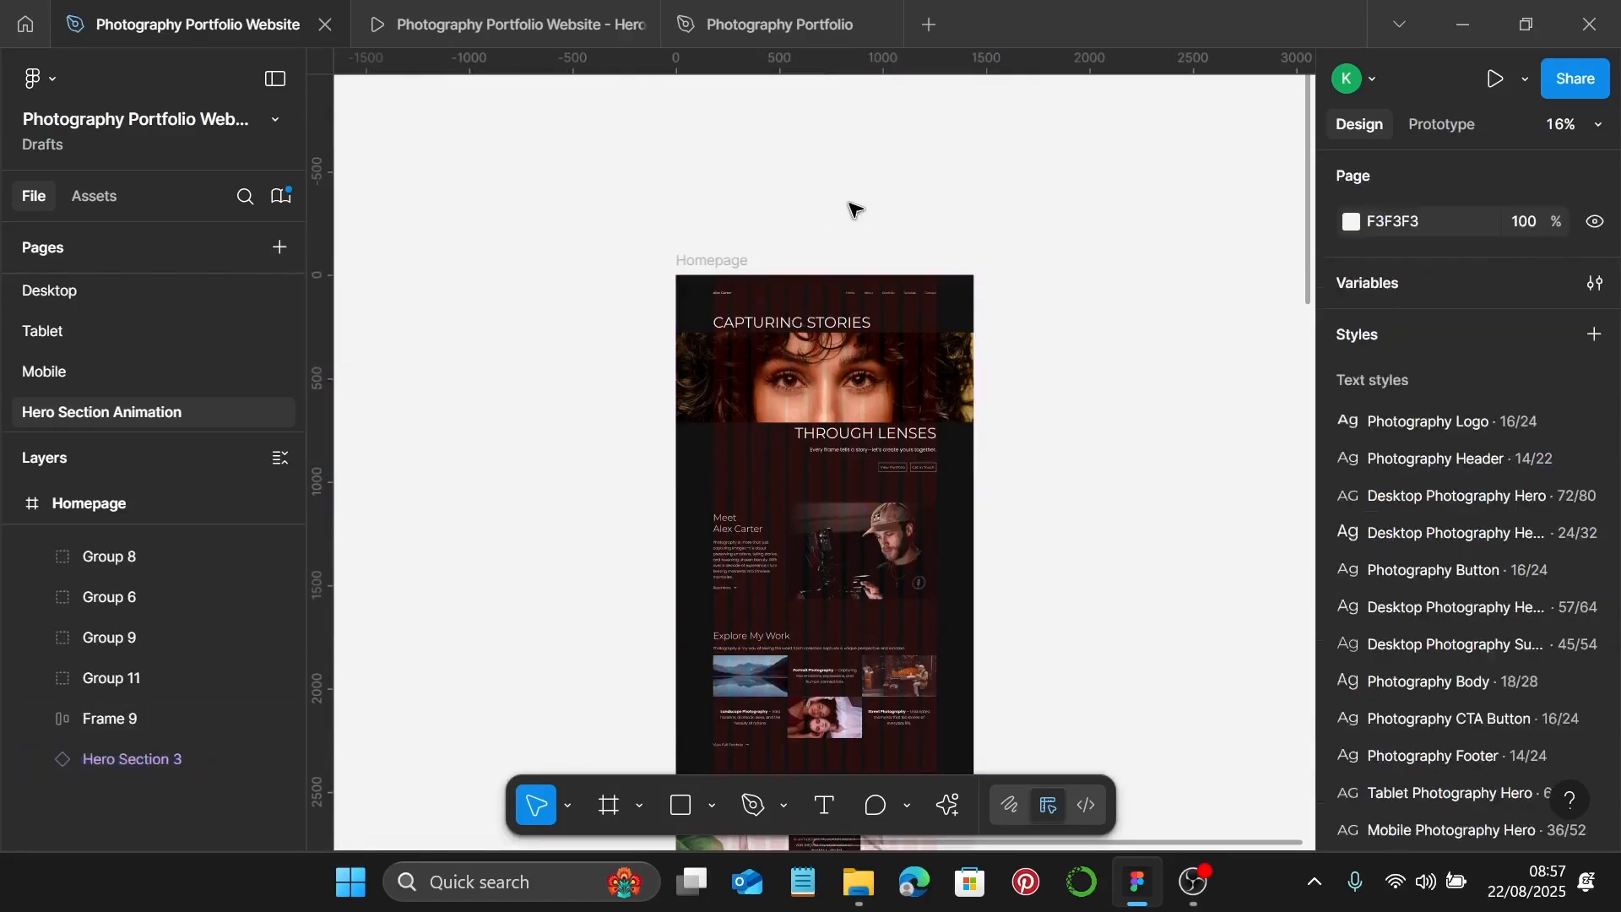
Preview the Homepage prototype to check the animated Hero Section 2.
{"action": "left_click", "coordinate": [502, 23]}
{"action": "scroll", "coordinate": [475, 322], "scroll_direction": "up", "scroll_amount": 2}
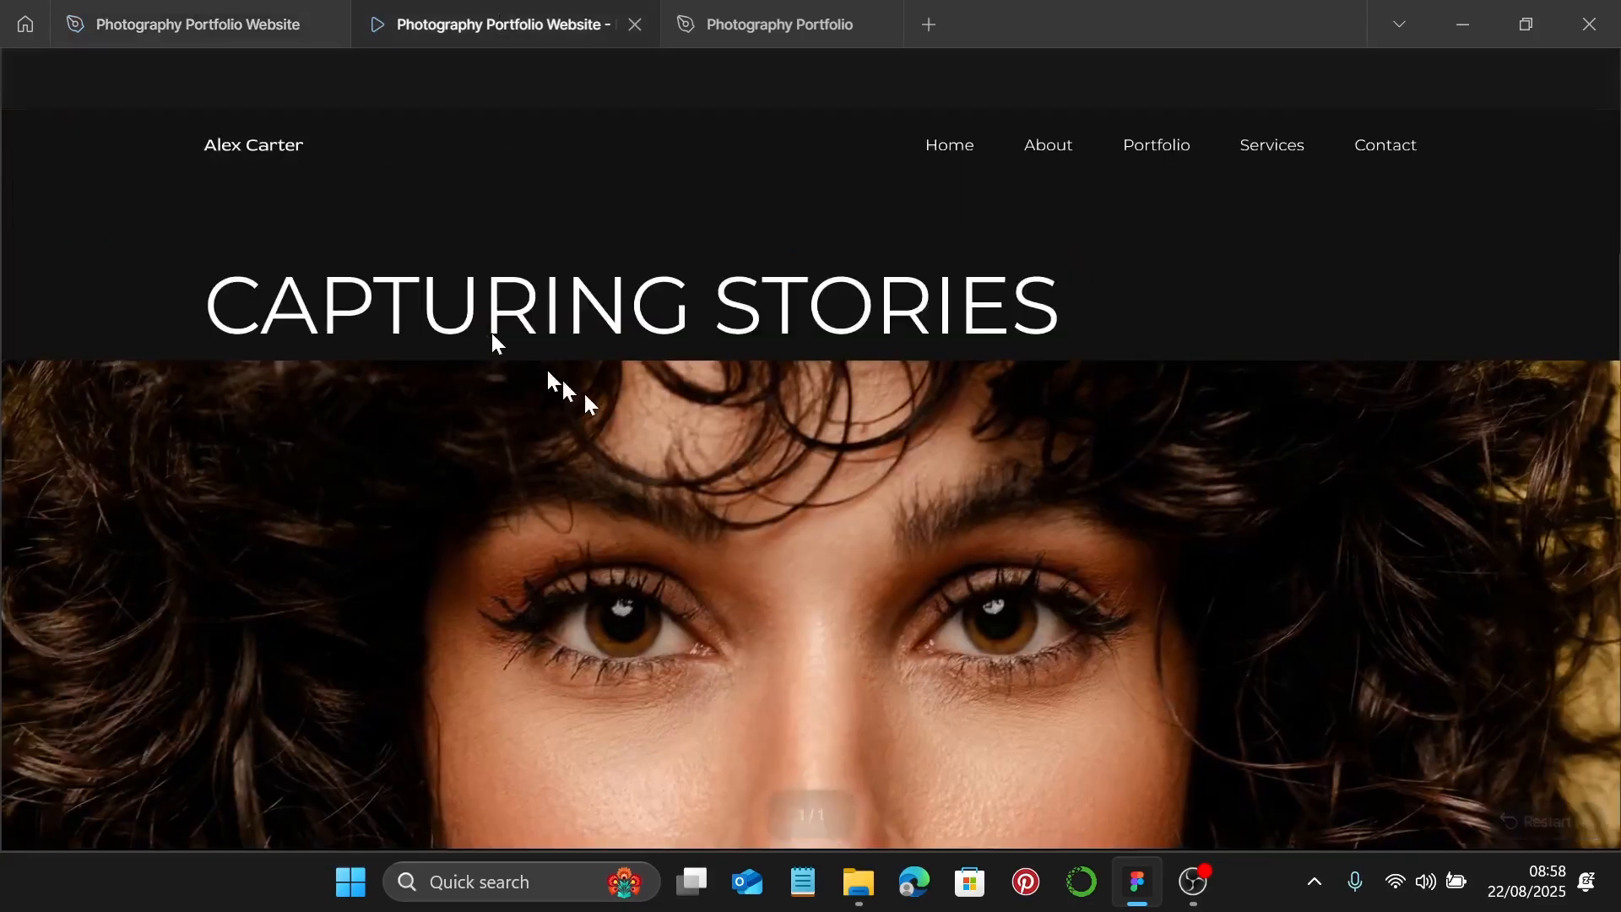
{"action": "scroll", "coordinate": [748, 449], "scroll_direction": "down", "scroll_amount": 2}
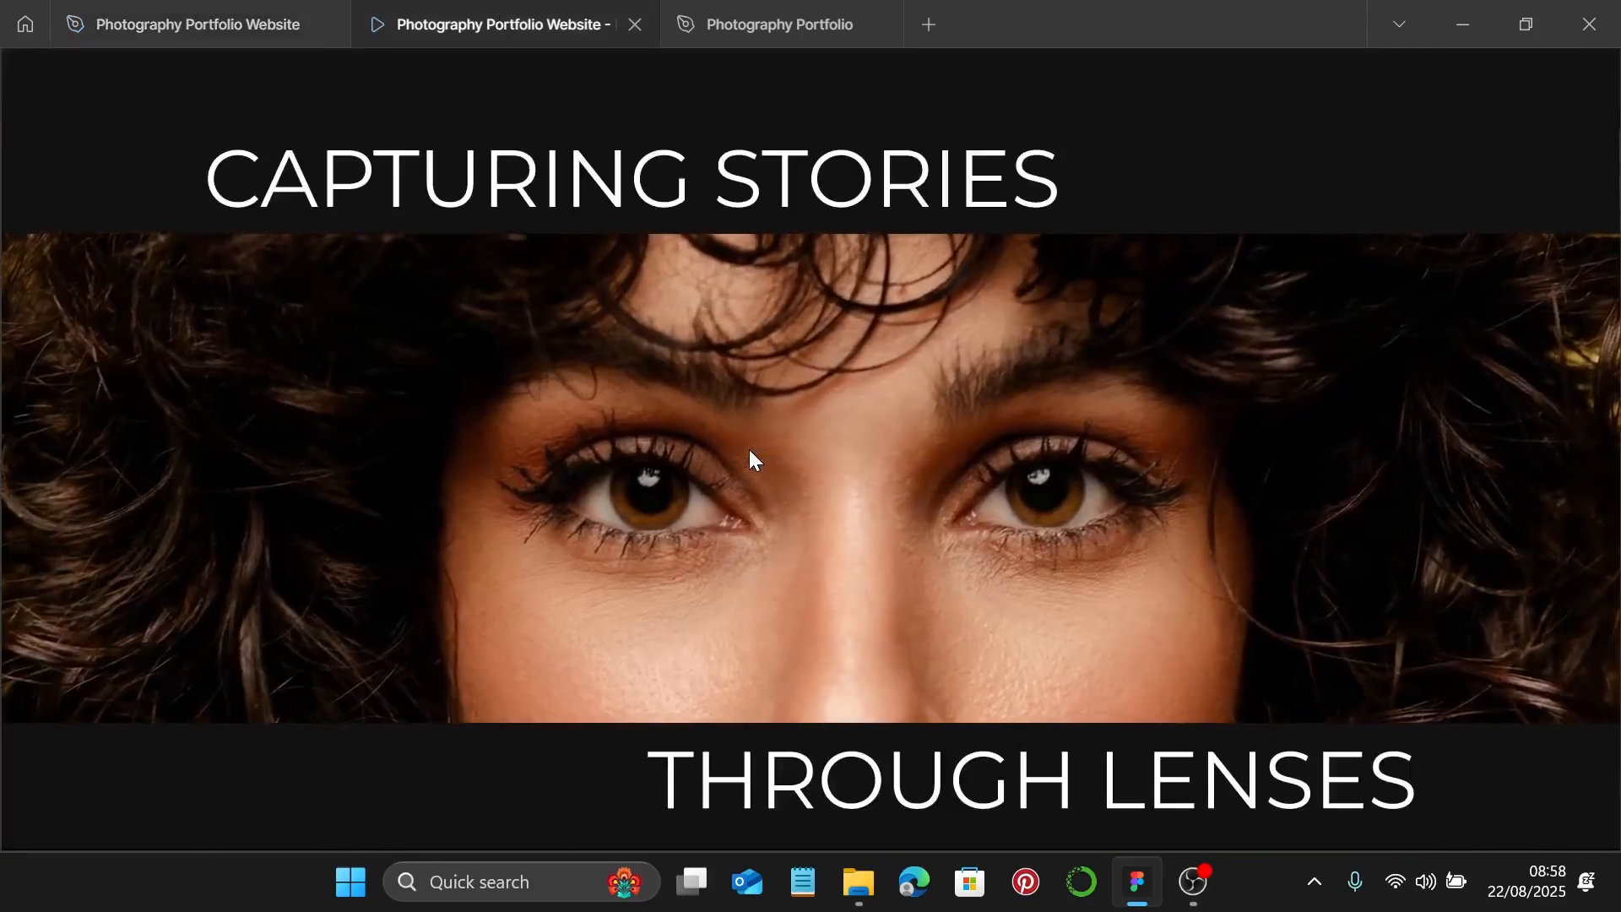